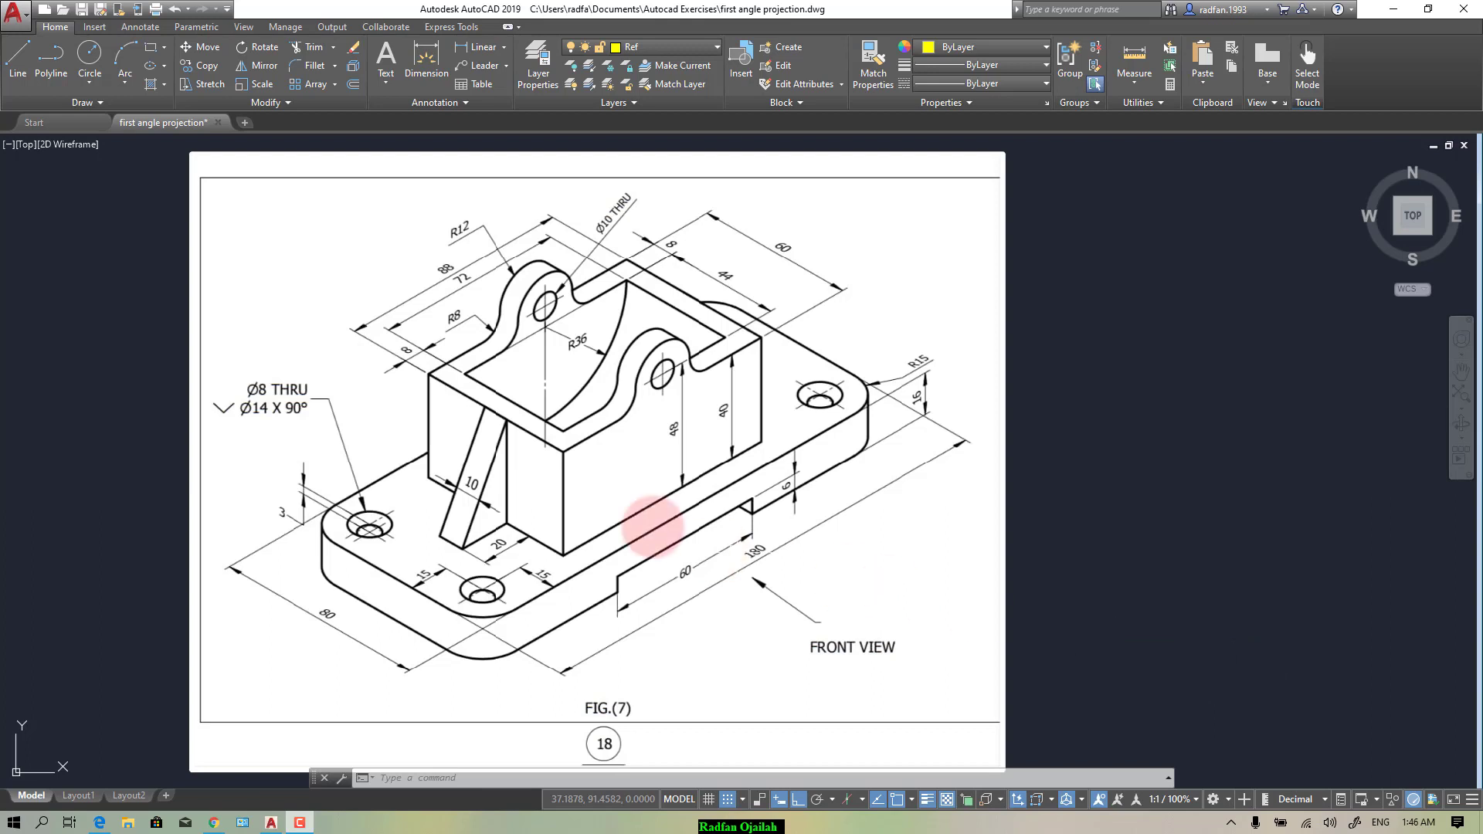
Step: Keep Ref as the current layer
{"action": "scroll", "coordinate": [584, 585], "scroll_direction": "down", "scroll_amount": 2}
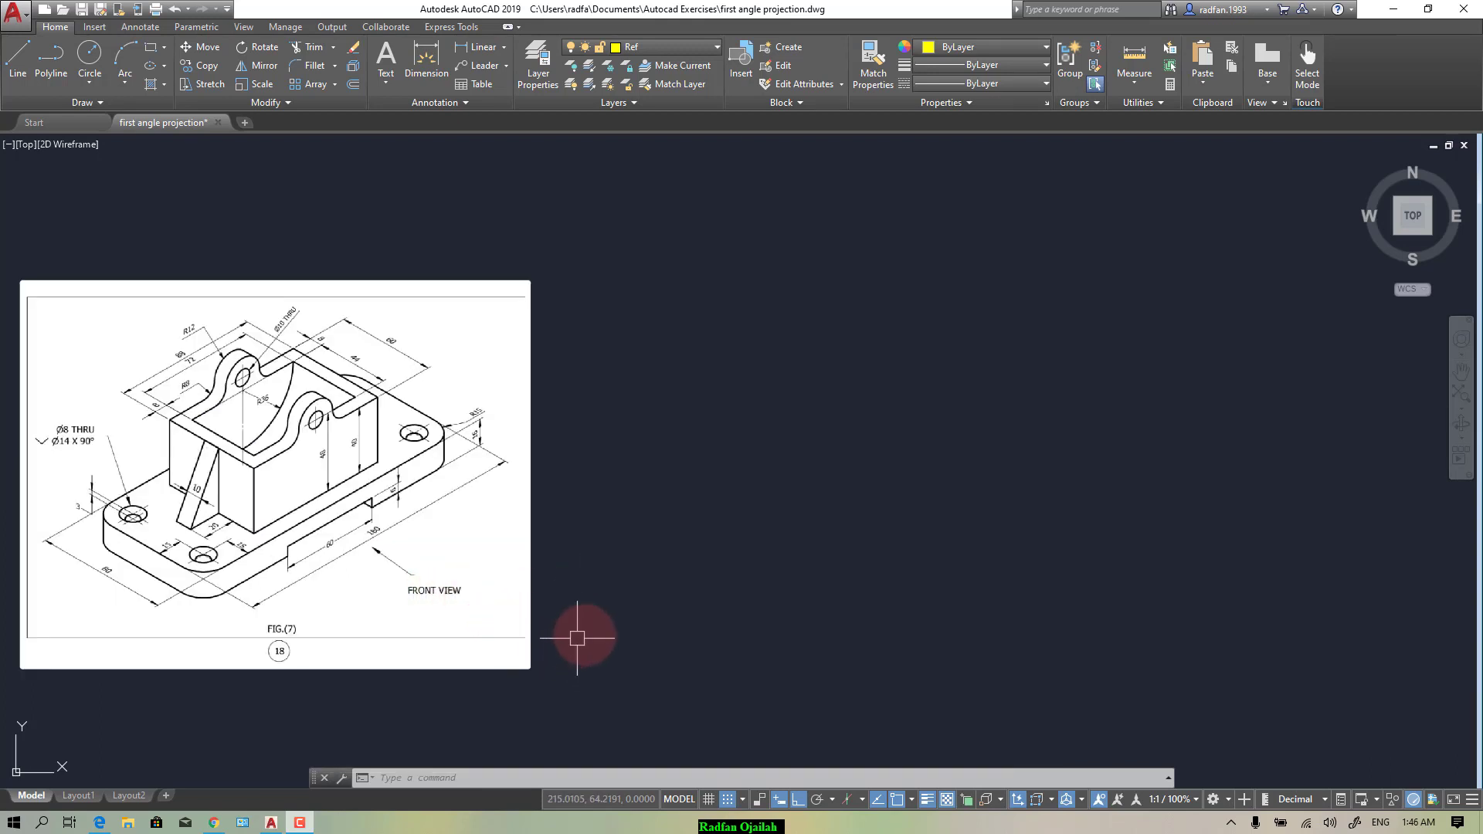
{"action": "scroll", "coordinate": [232, 498], "scroll_direction": "up", "scroll_amount": 2}
{"action": "scroll", "coordinate": [381, 563], "scroll_direction": "up", "scroll_amount": 3}
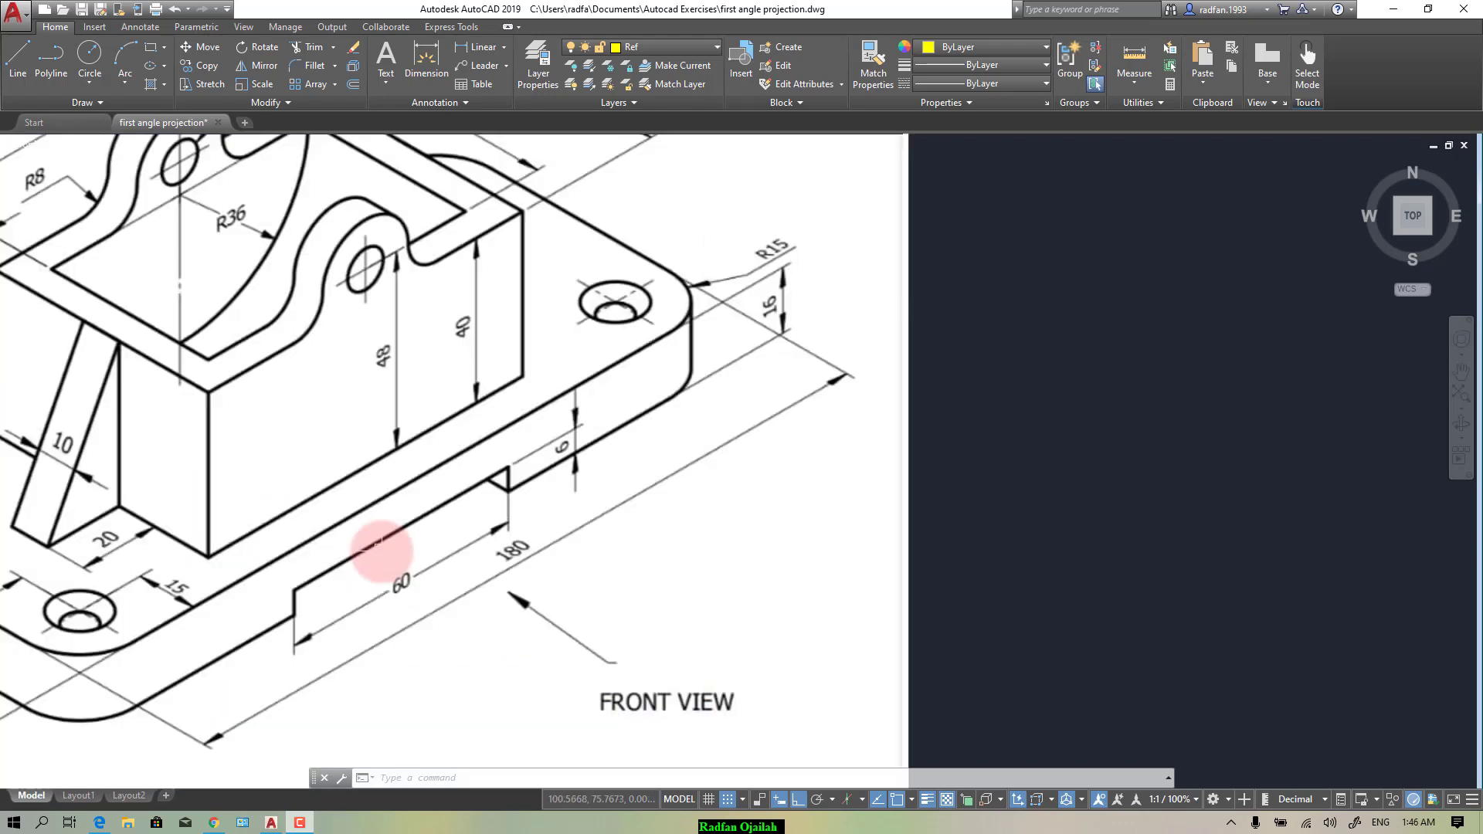
{"action": "scroll", "coordinate": [358, 595], "scroll_direction": "down", "scroll_amount": 2}
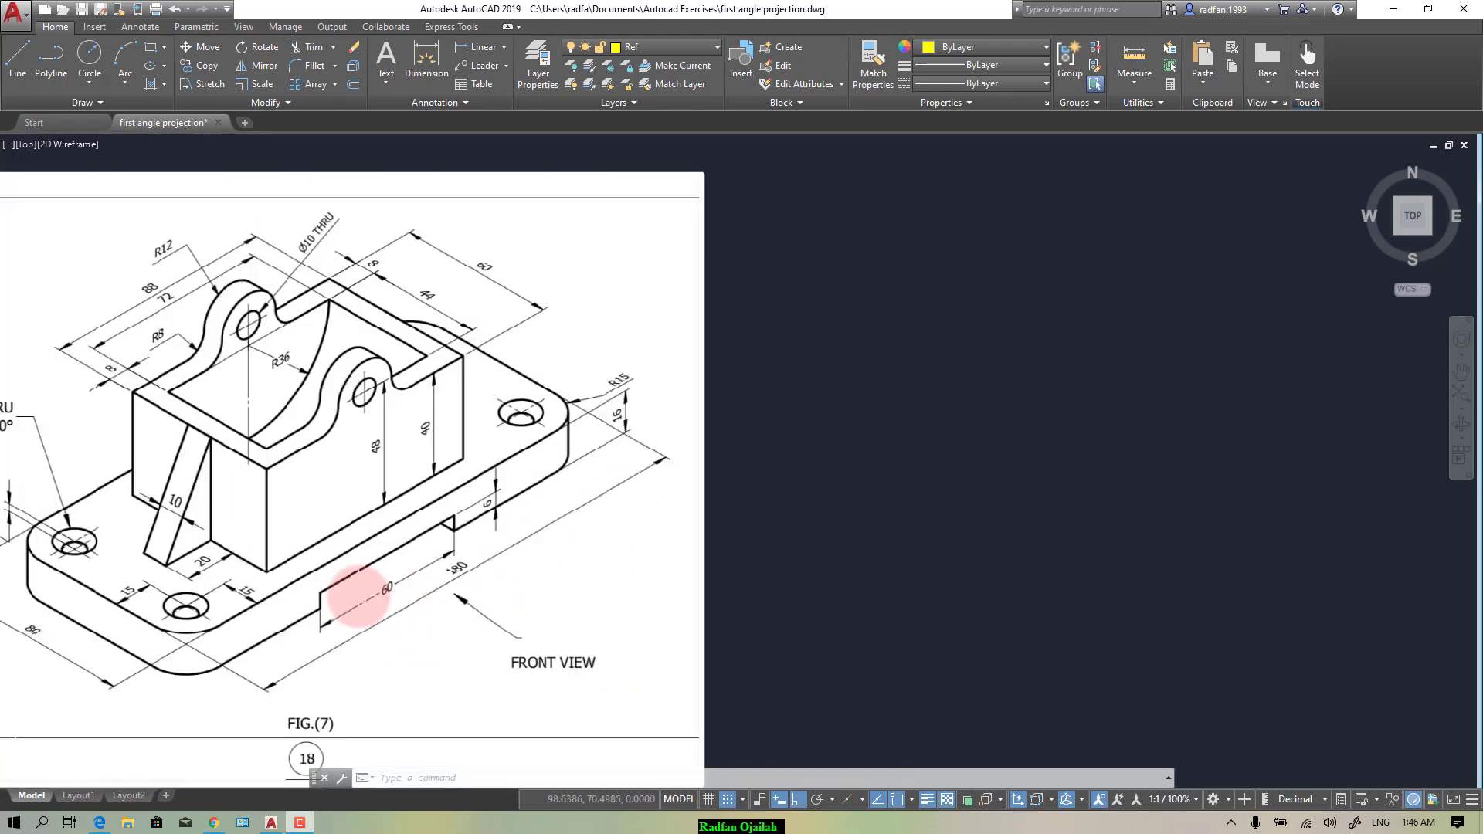
{"action": "left_click", "coordinate": [673, 49]}
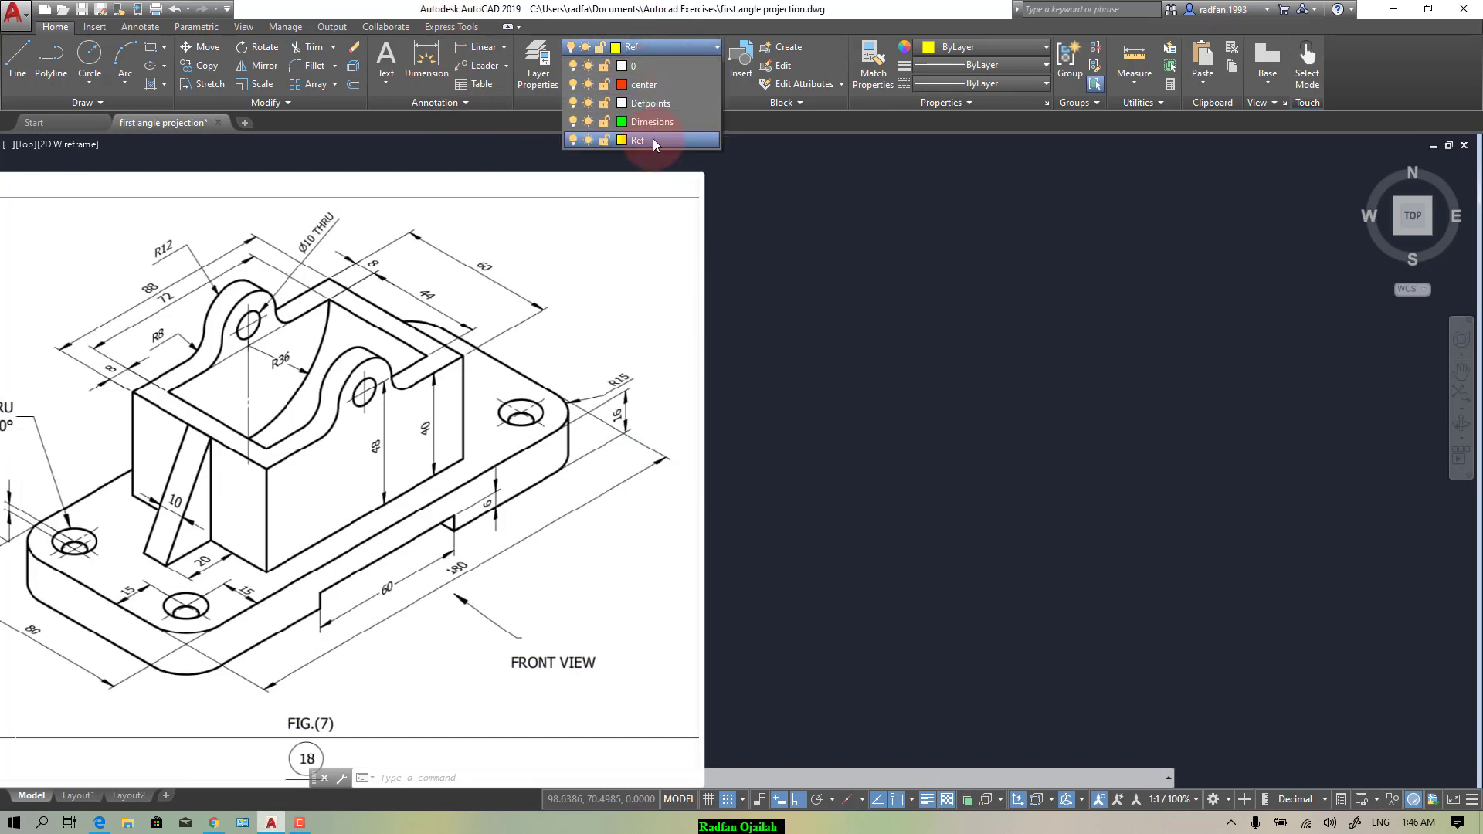
{"action": "left_click", "coordinate": [652, 139]}
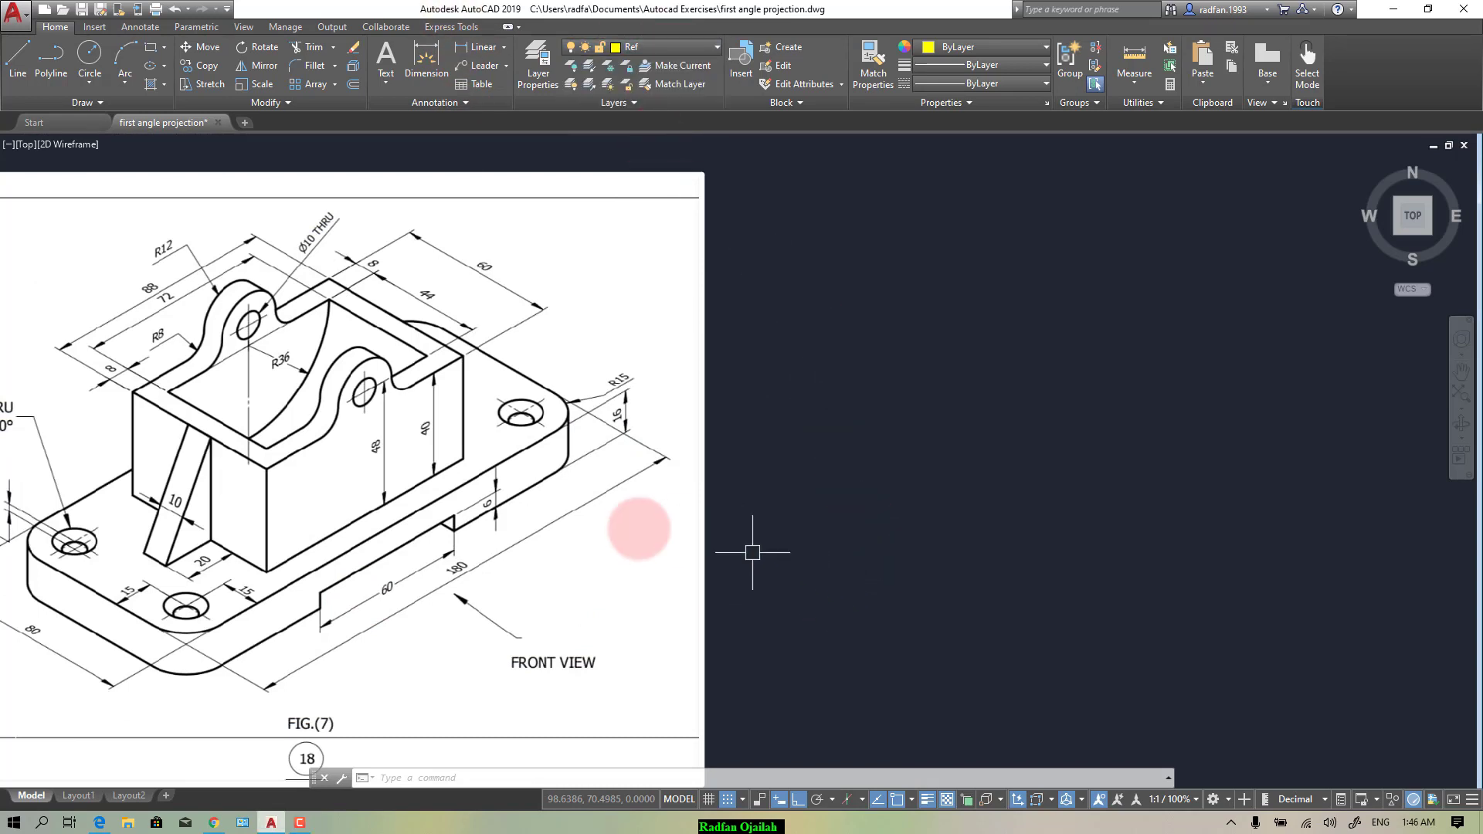
{"action": "scroll", "coordinate": [611, 527], "scroll_direction": "down", "scroll_amount": 2}
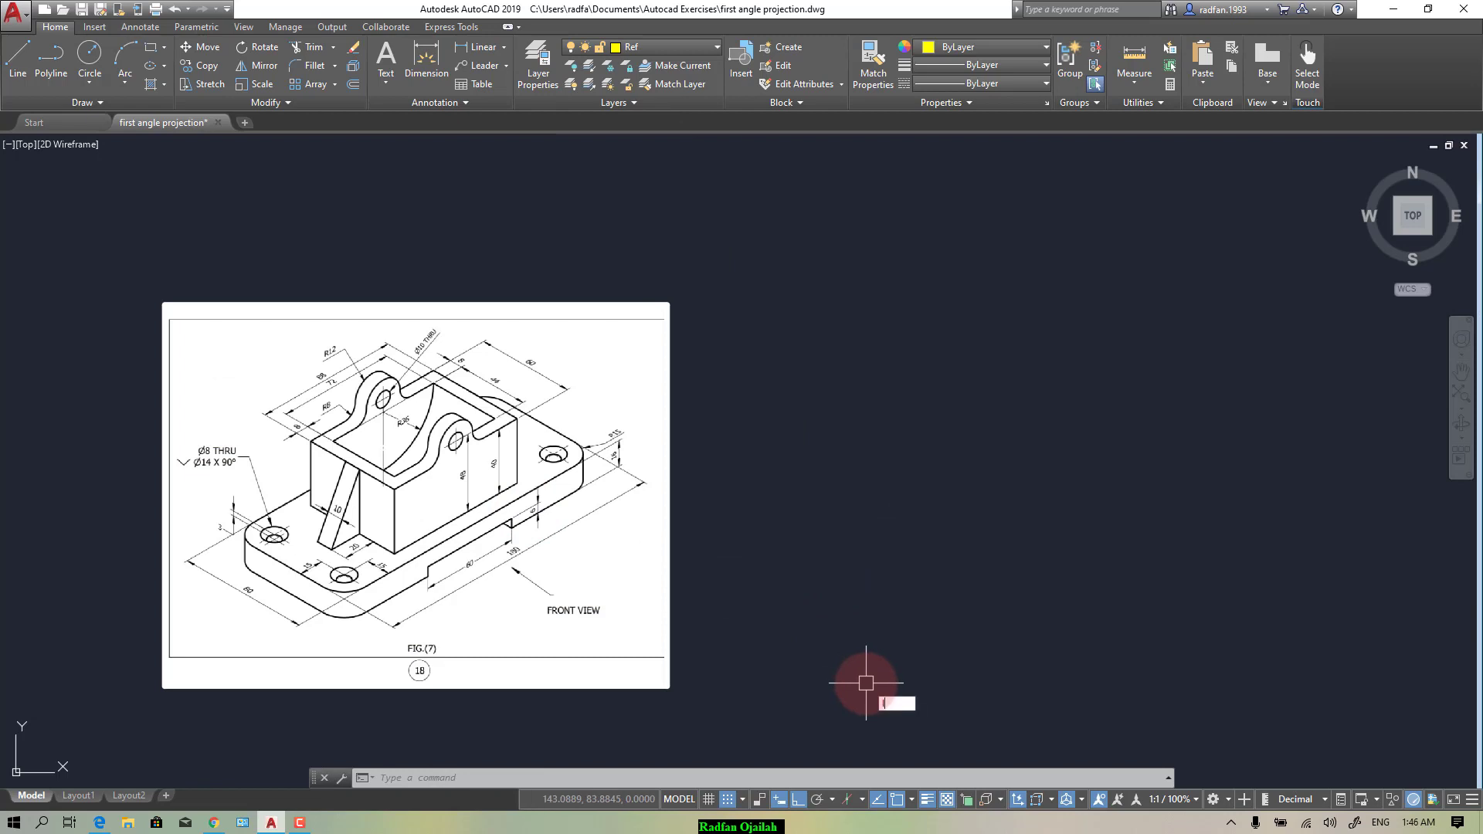
Step: Draw a 180-unit horizontal line to the right of the Fig.(7) reference
{"action": "type", "text": "l"}
{"action": "key", "text": "Return"}
{"action": "left_click", "coordinate": [958, 683]}
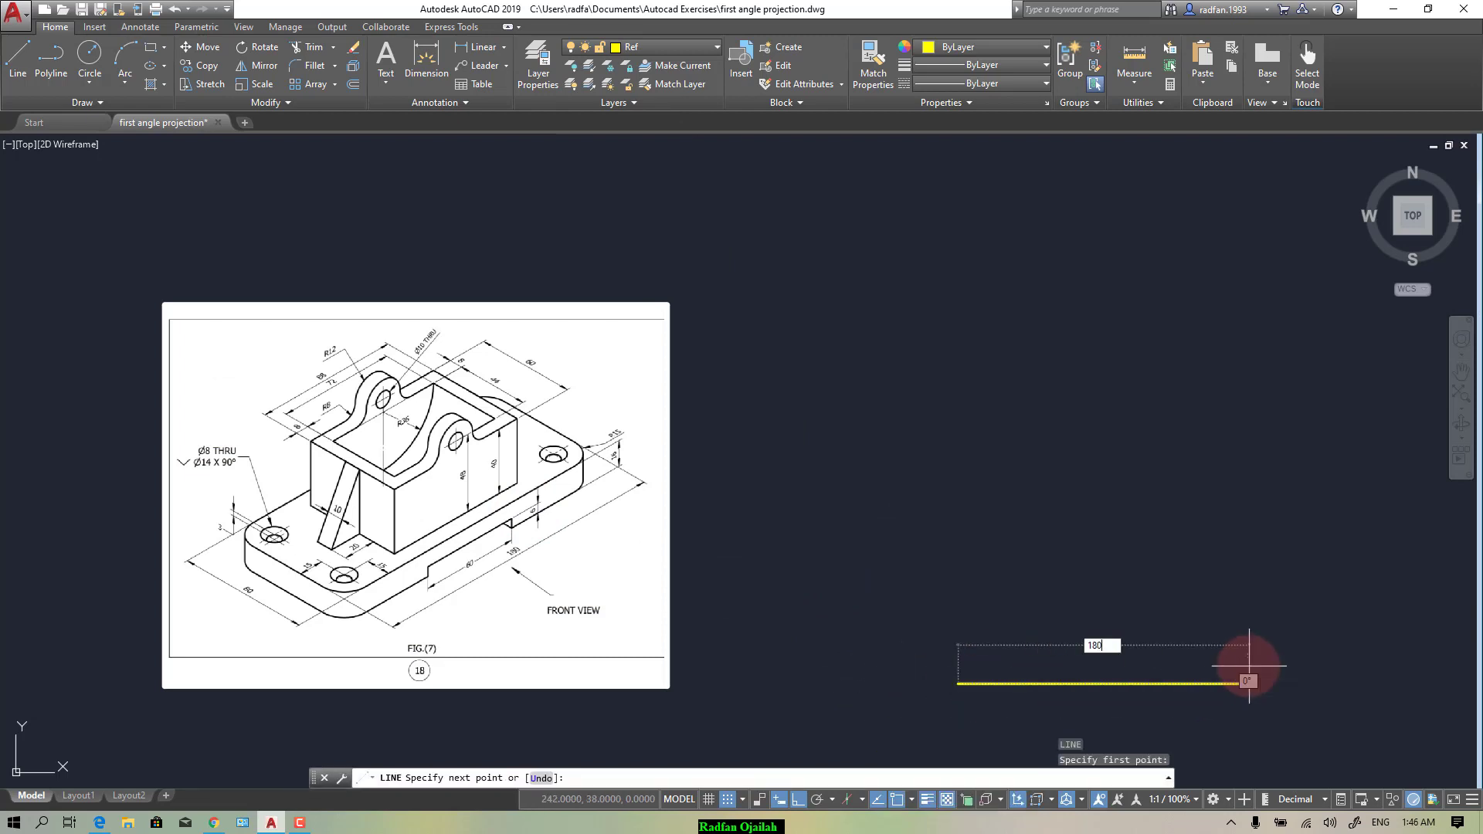
{"action": "key", "text": "Return"}
{"action": "key", "text": "Return"}
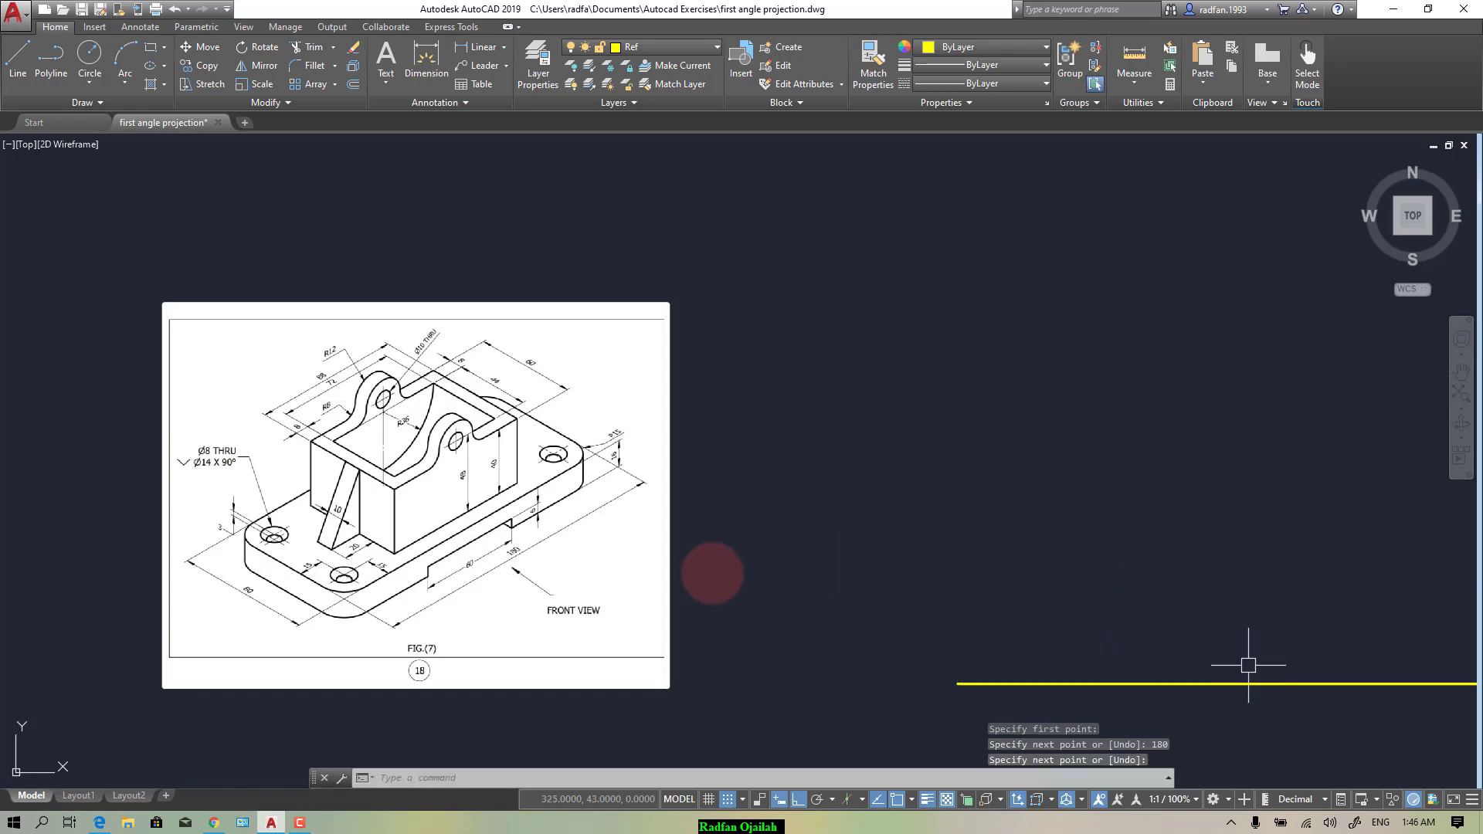
{"action": "scroll", "coordinate": [673, 568], "scroll_direction": "down", "scroll_amount": 3}
{"action": "scroll", "coordinate": [661, 564], "scroll_direction": "up", "scroll_amount": 4}
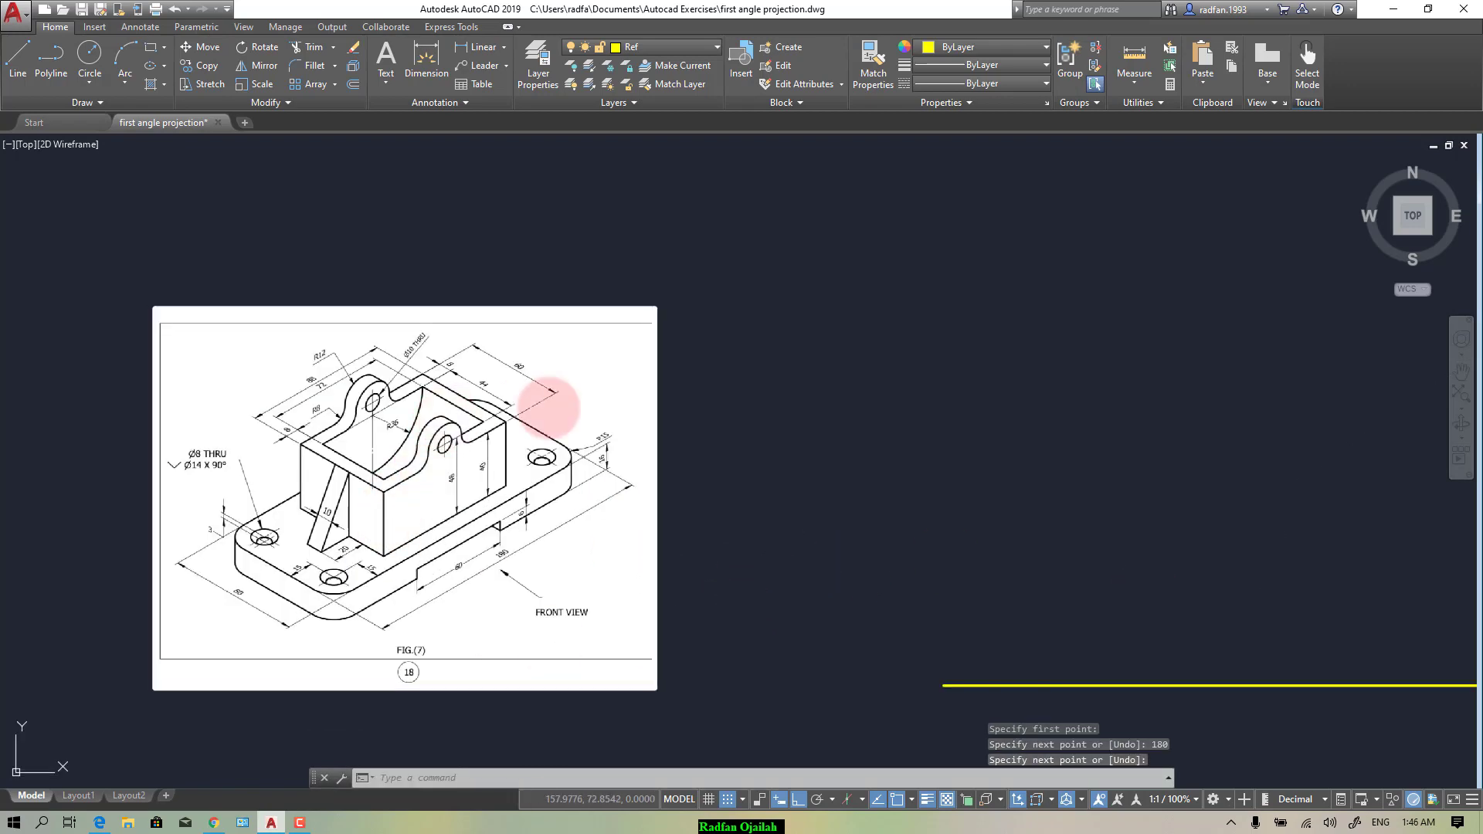
{"action": "scroll", "coordinate": [601, 409], "scroll_direction": "up", "scroll_amount": 3}
{"action": "scroll", "coordinate": [601, 410], "scroll_direction": "up", "scroll_amount": 2}
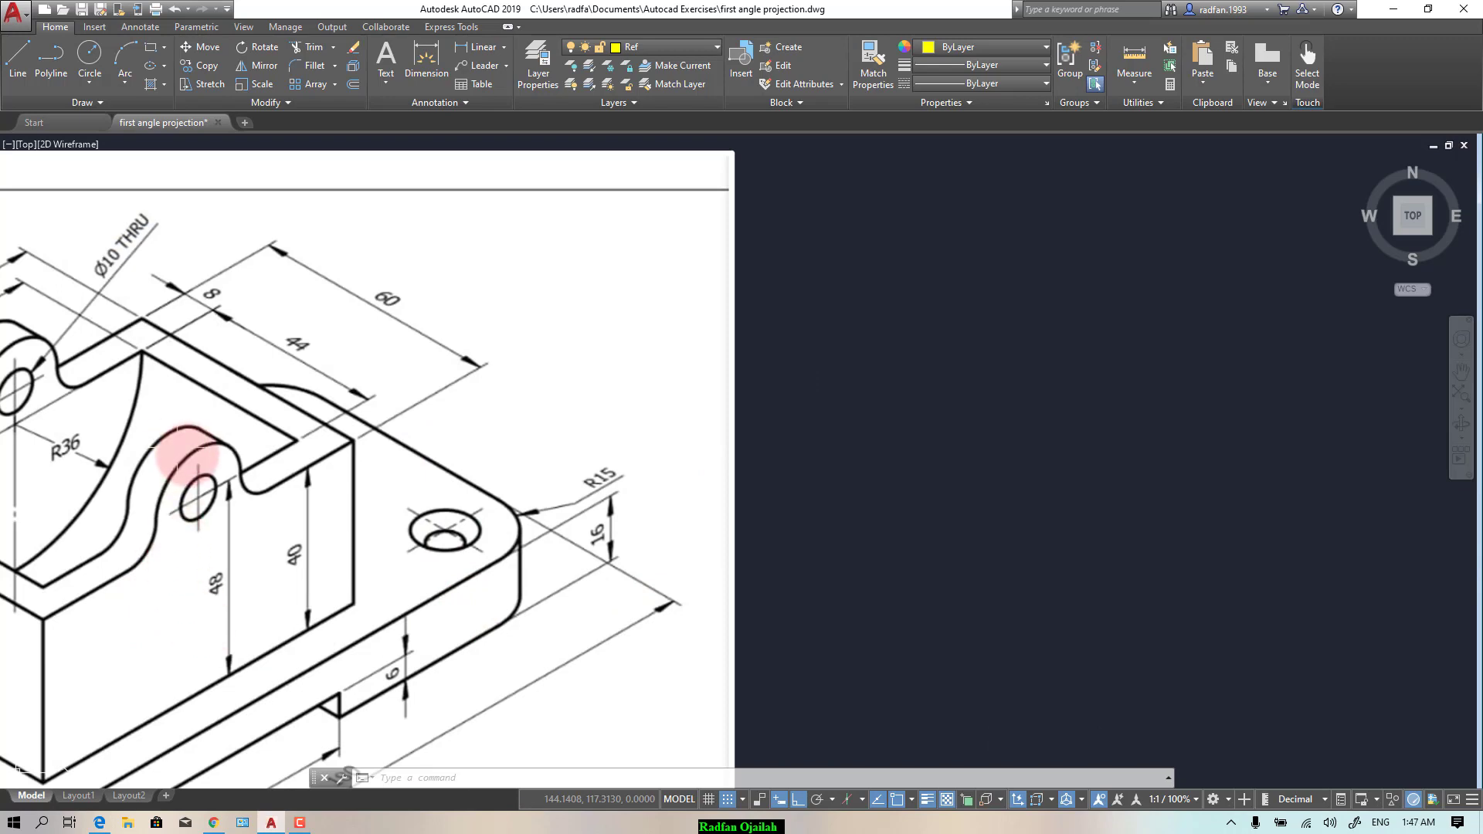
{"action": "scroll", "coordinate": [699, 581], "scroll_direction": "down", "scroll_amount": 2}
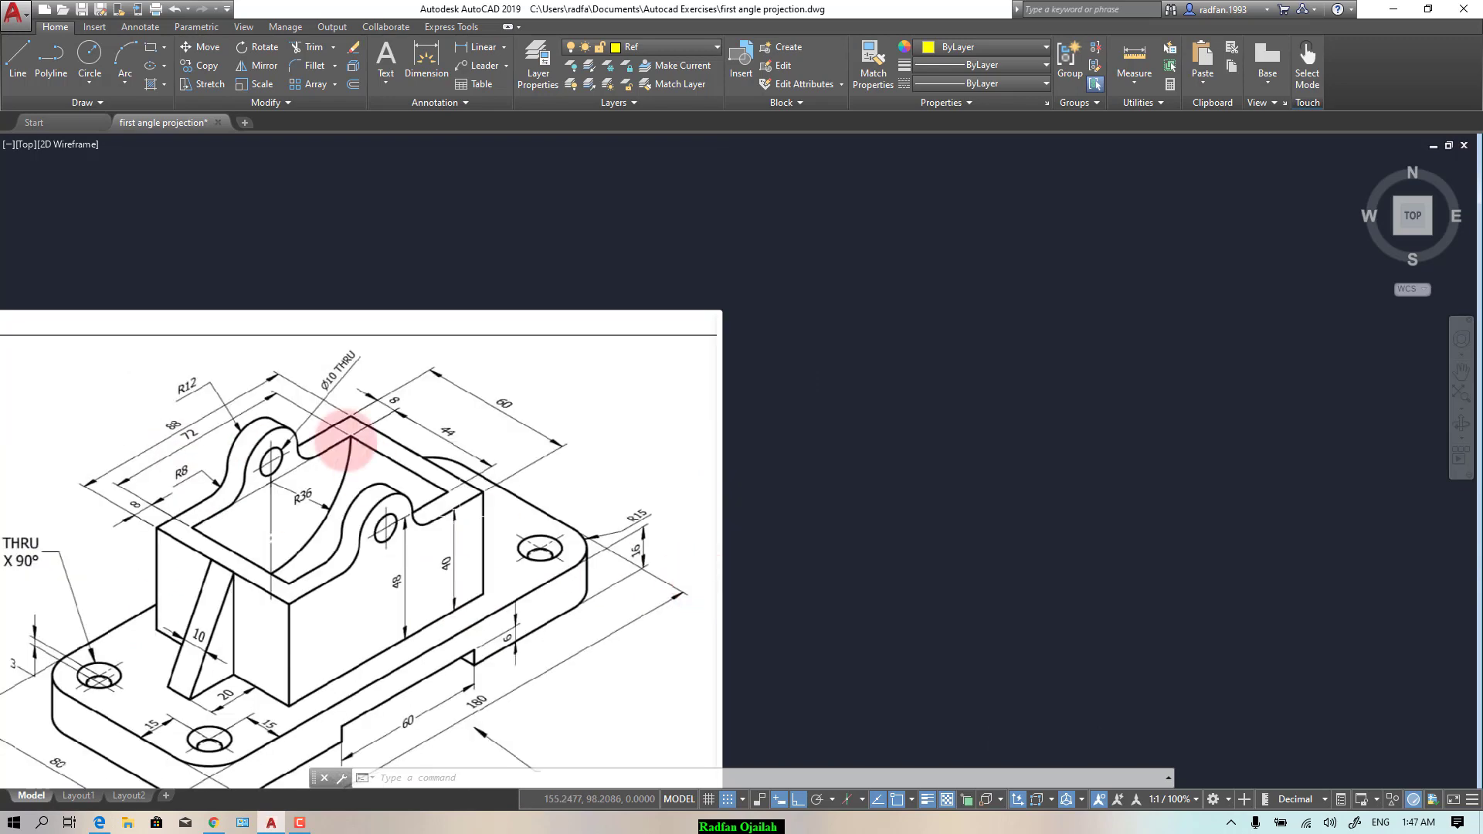
{"action": "scroll", "coordinate": [316, 417], "scroll_direction": "up", "scroll_amount": 1}
{"action": "scroll", "coordinate": [147, 394], "scroll_direction": "down", "scroll_amount": 1}
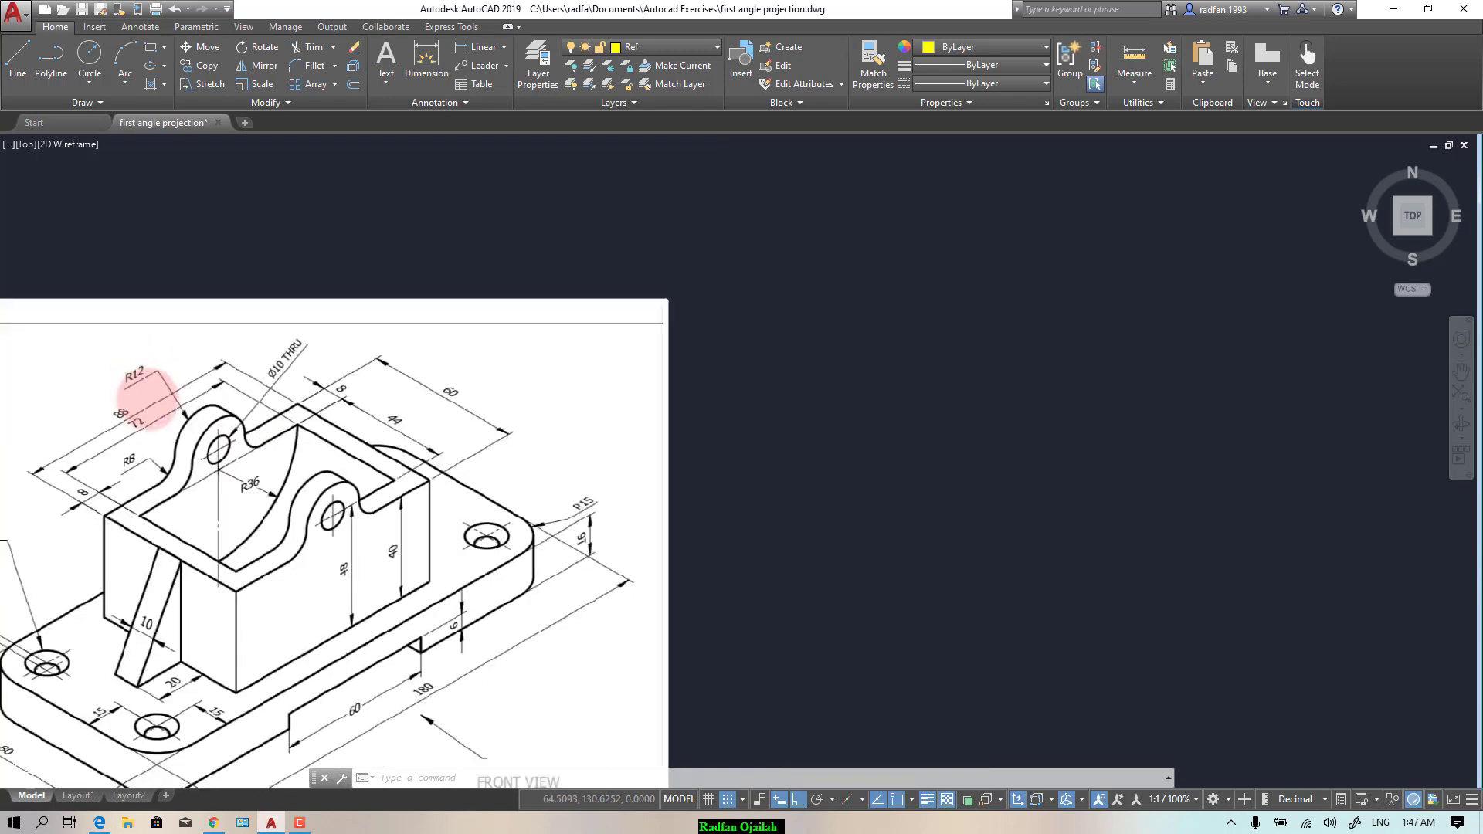
{"action": "scroll", "coordinate": [206, 416], "scroll_direction": "down", "scroll_amount": 1}
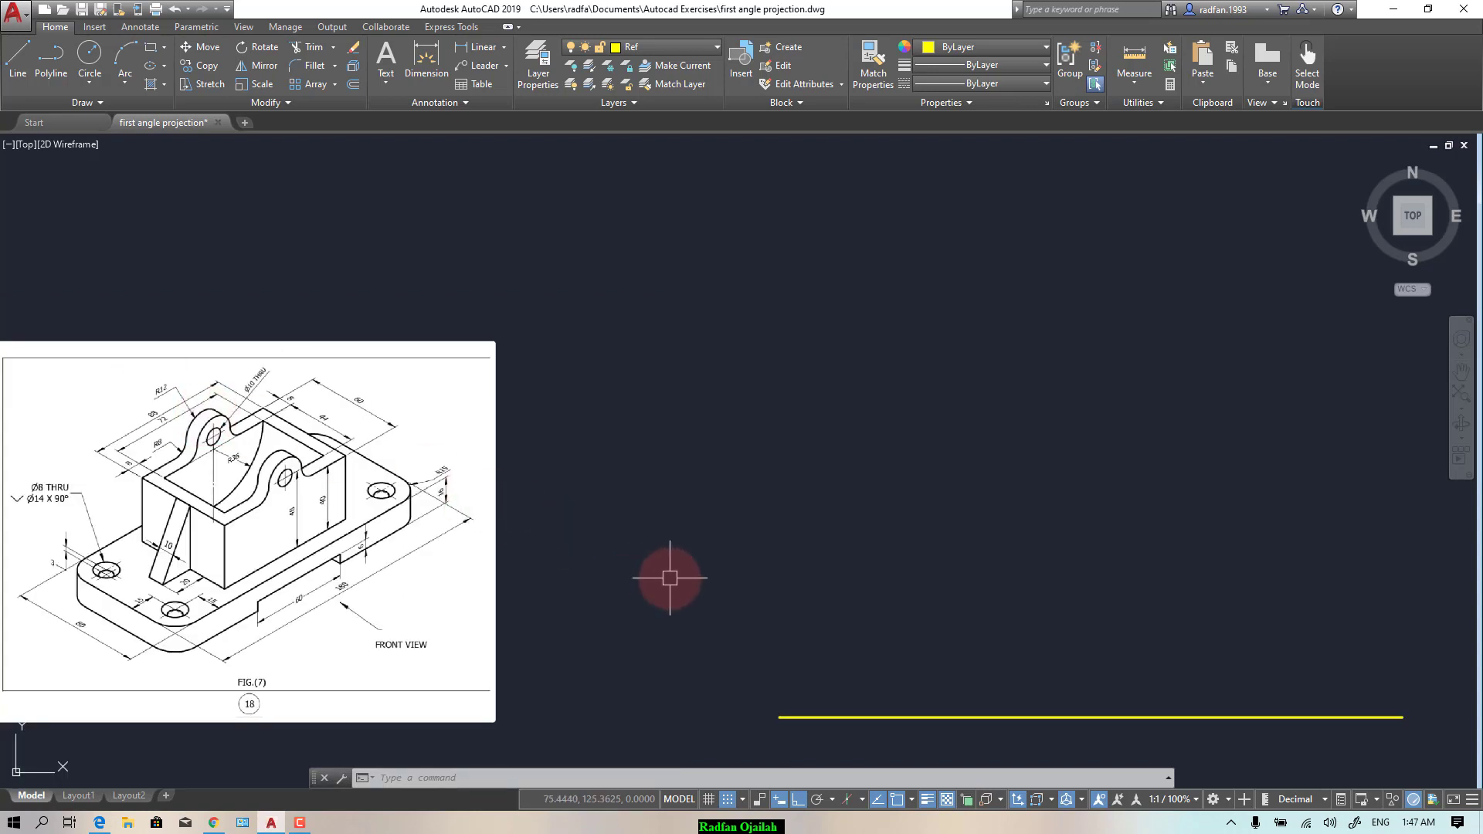
Step: Draw a 76-unit vertical line up from the base line's left endpoint
{"action": "type", "text": "l"}
{"action": "key", "text": "Return"}
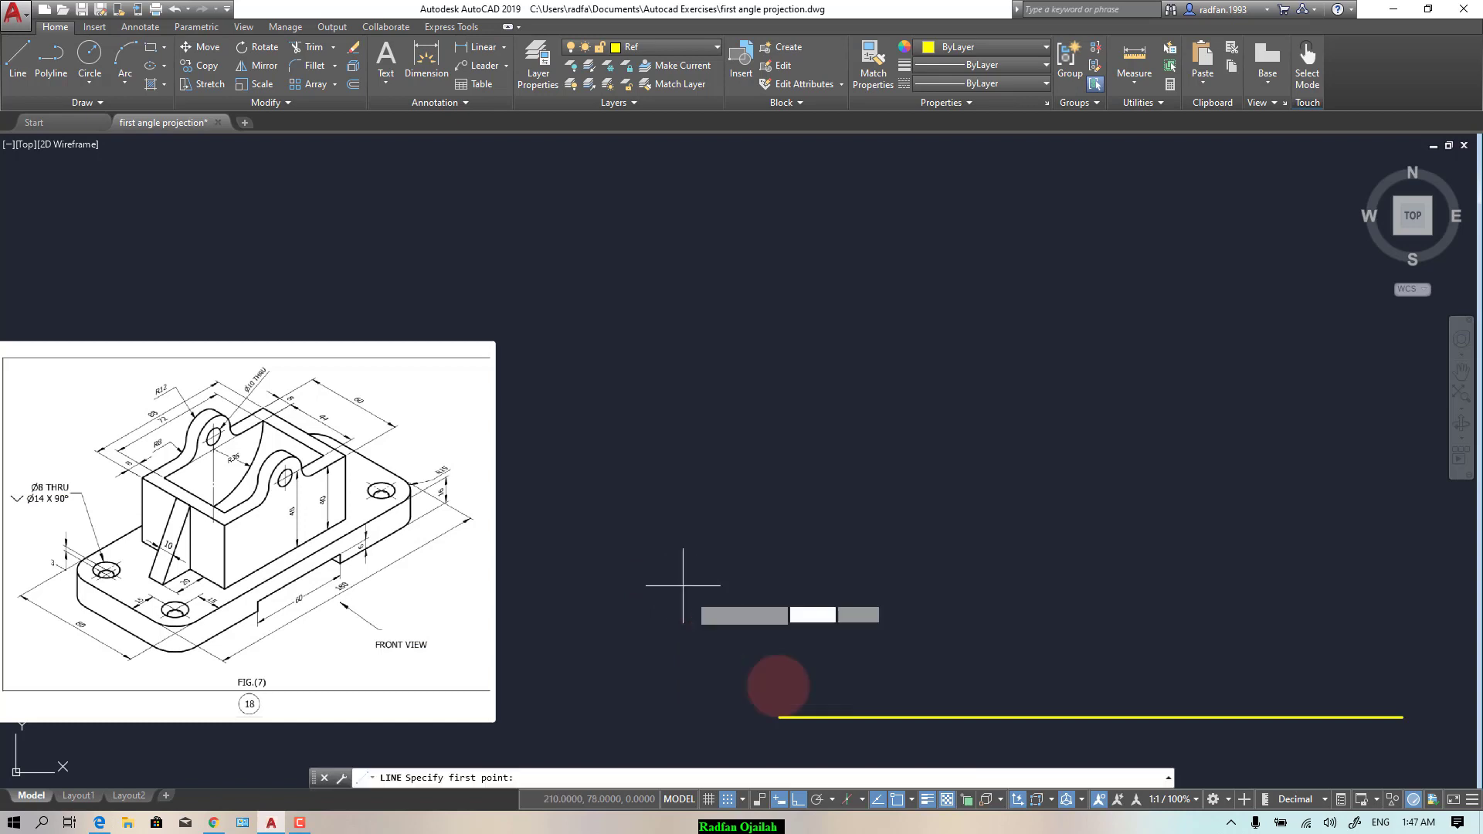
{"action": "left_click", "coordinate": [781, 719]}
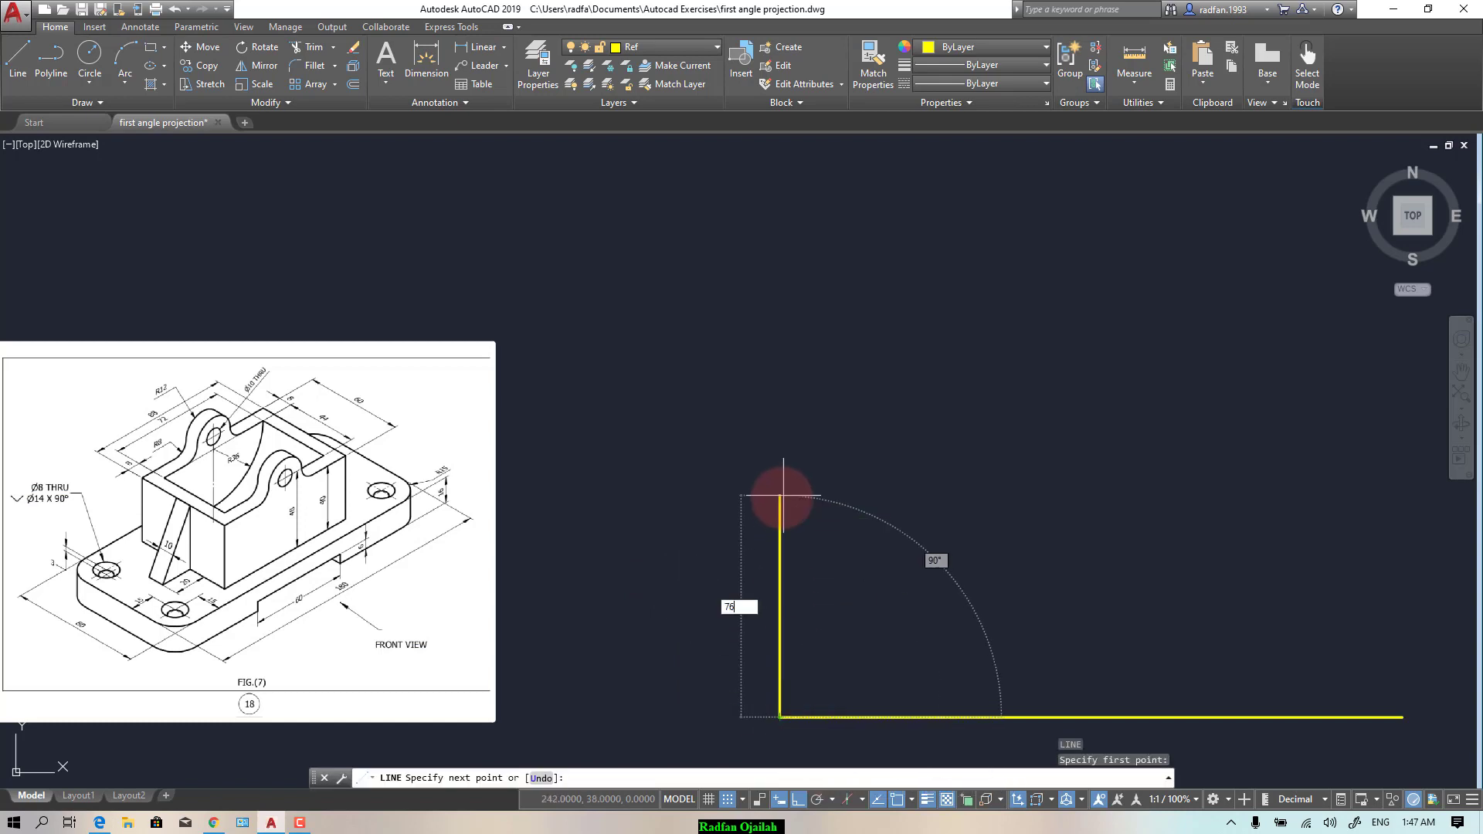
{"action": "key", "text": "Return"}
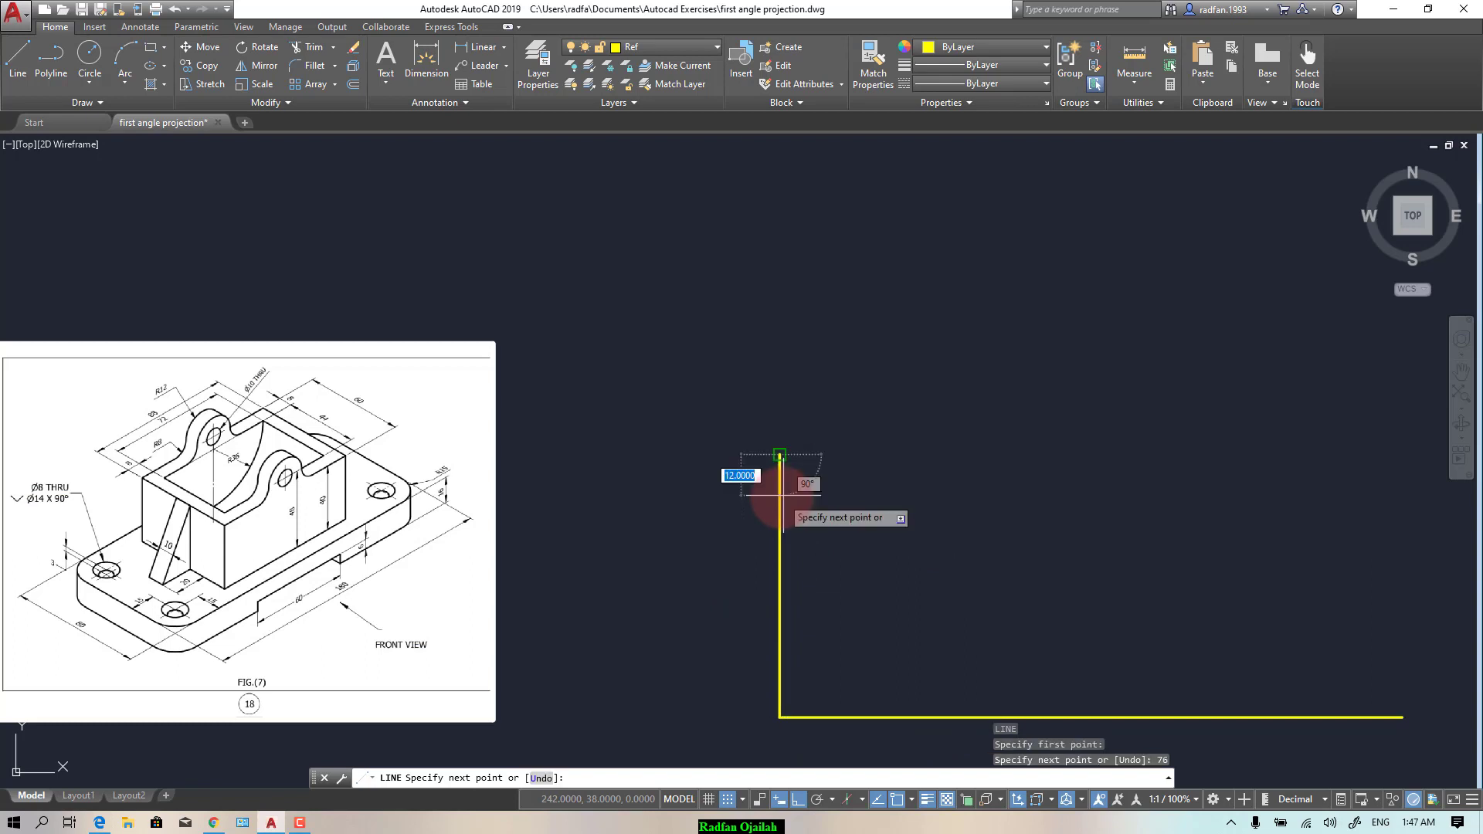
{"action": "right_click", "coordinate": [782, 496]}
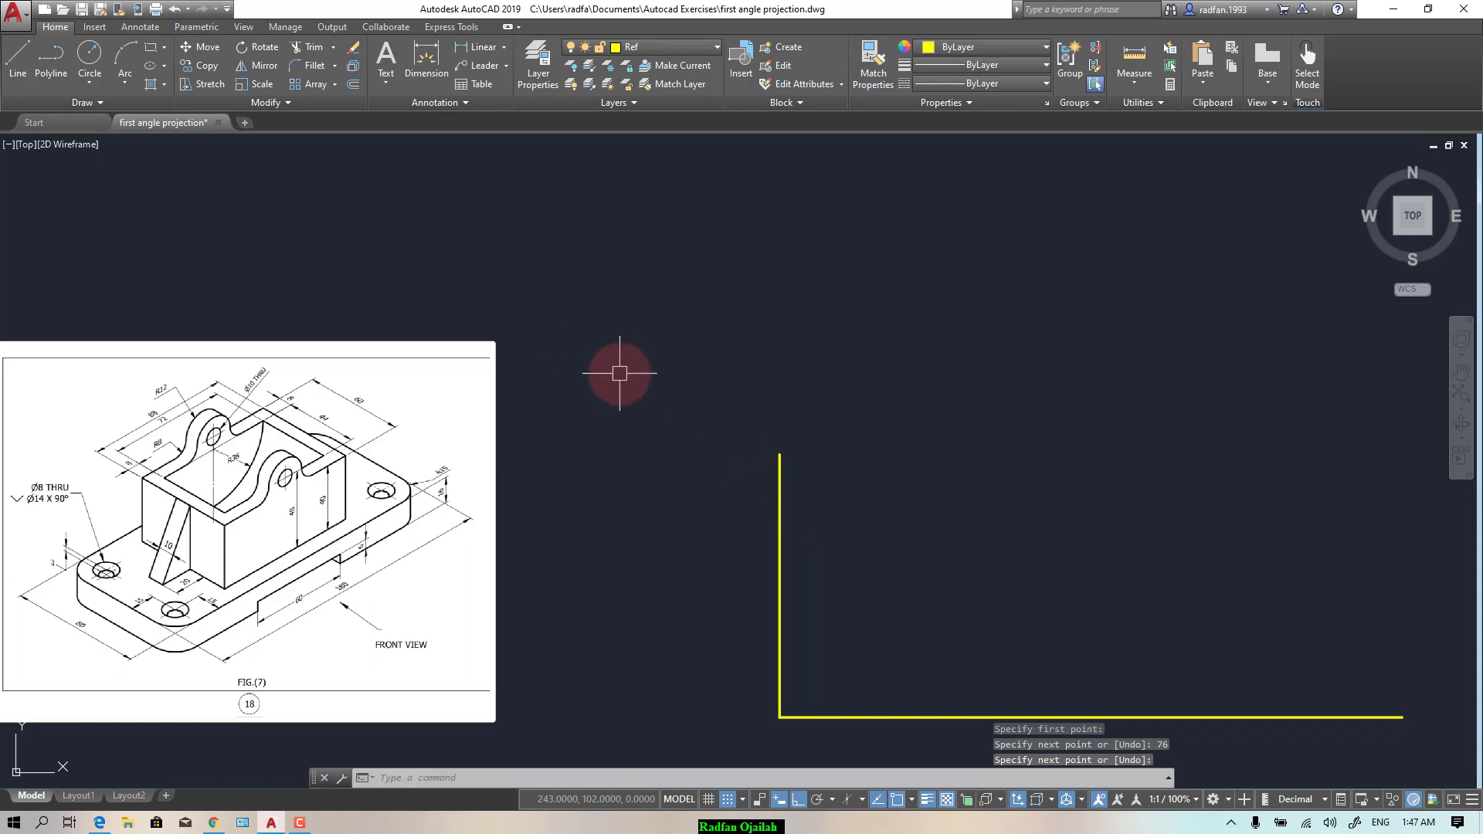
Step: Copy the 76-unit vertical line to the base line's right end
{"action": "key", "text": "Return"}
{"action": "left_click", "coordinate": [780, 569]}
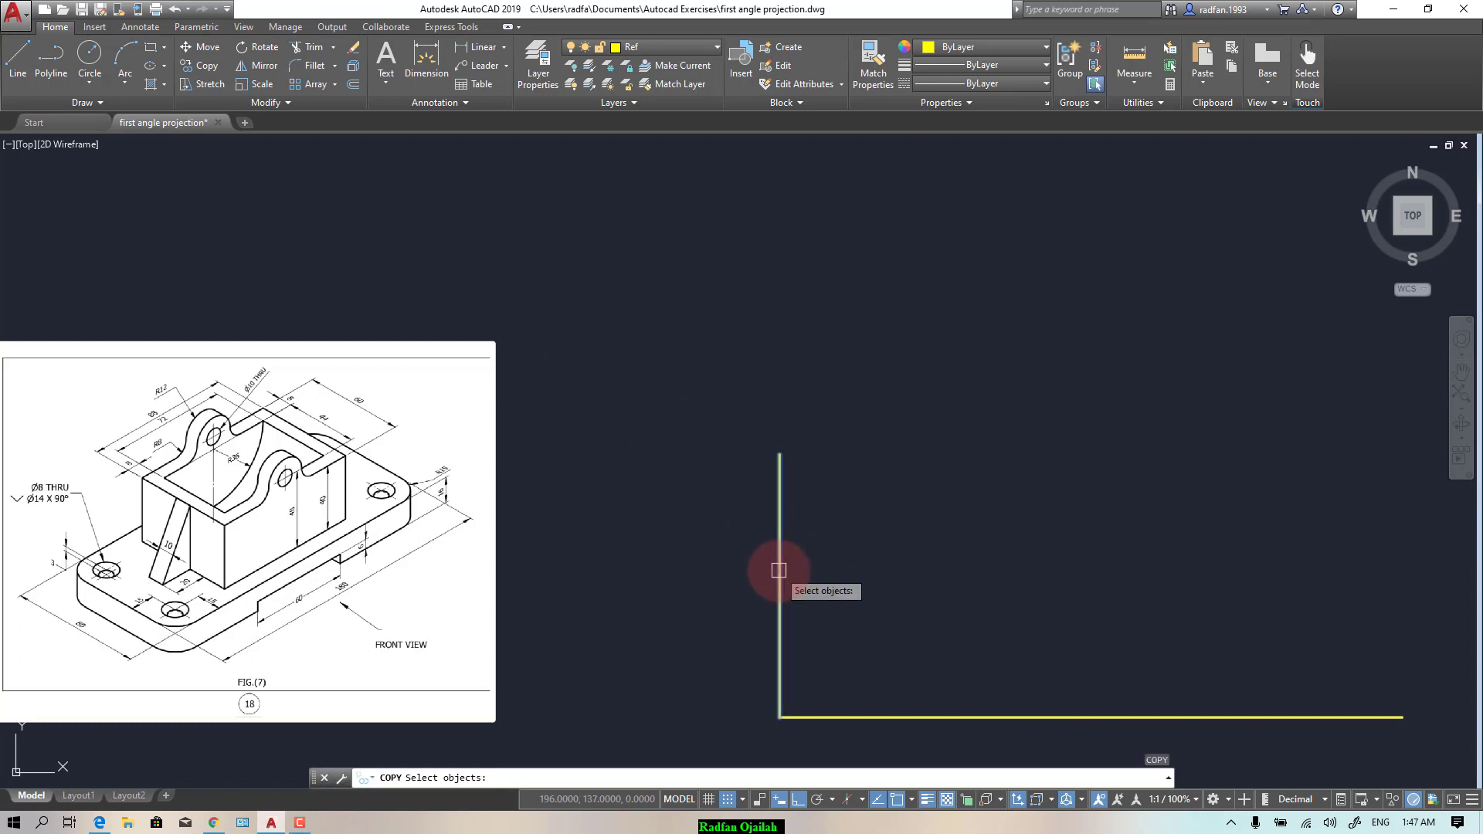
{"action": "key", "text": "Return"}
{"action": "left_click", "coordinate": [780, 716]}
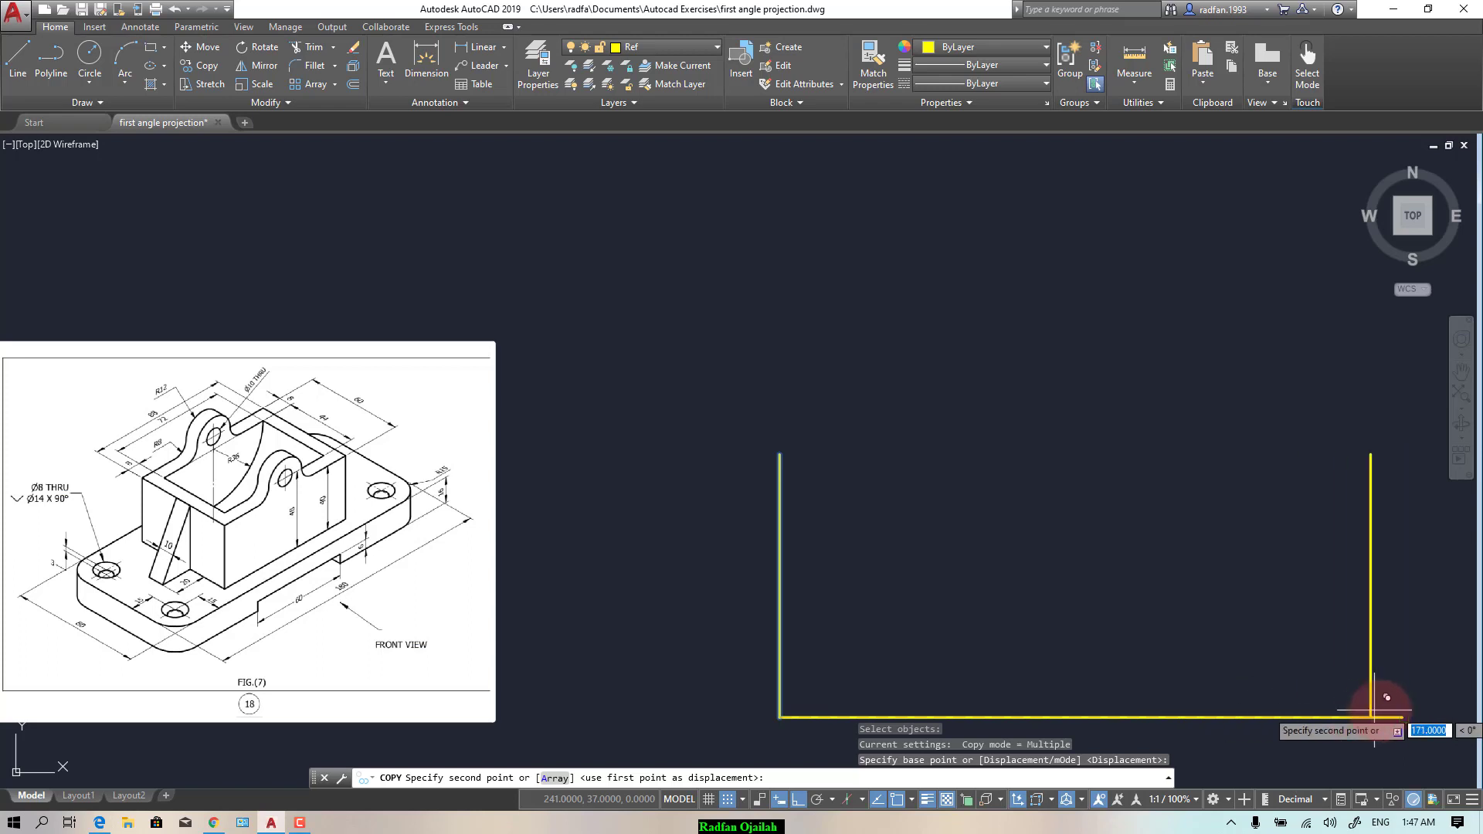
{"action": "left_click", "coordinate": [1404, 718]}
{"action": "key", "text": "Return"}
Step: Copy the base line up to the top, closing the 180 × 76 rectangle
{"action": "key", "text": "Return"}
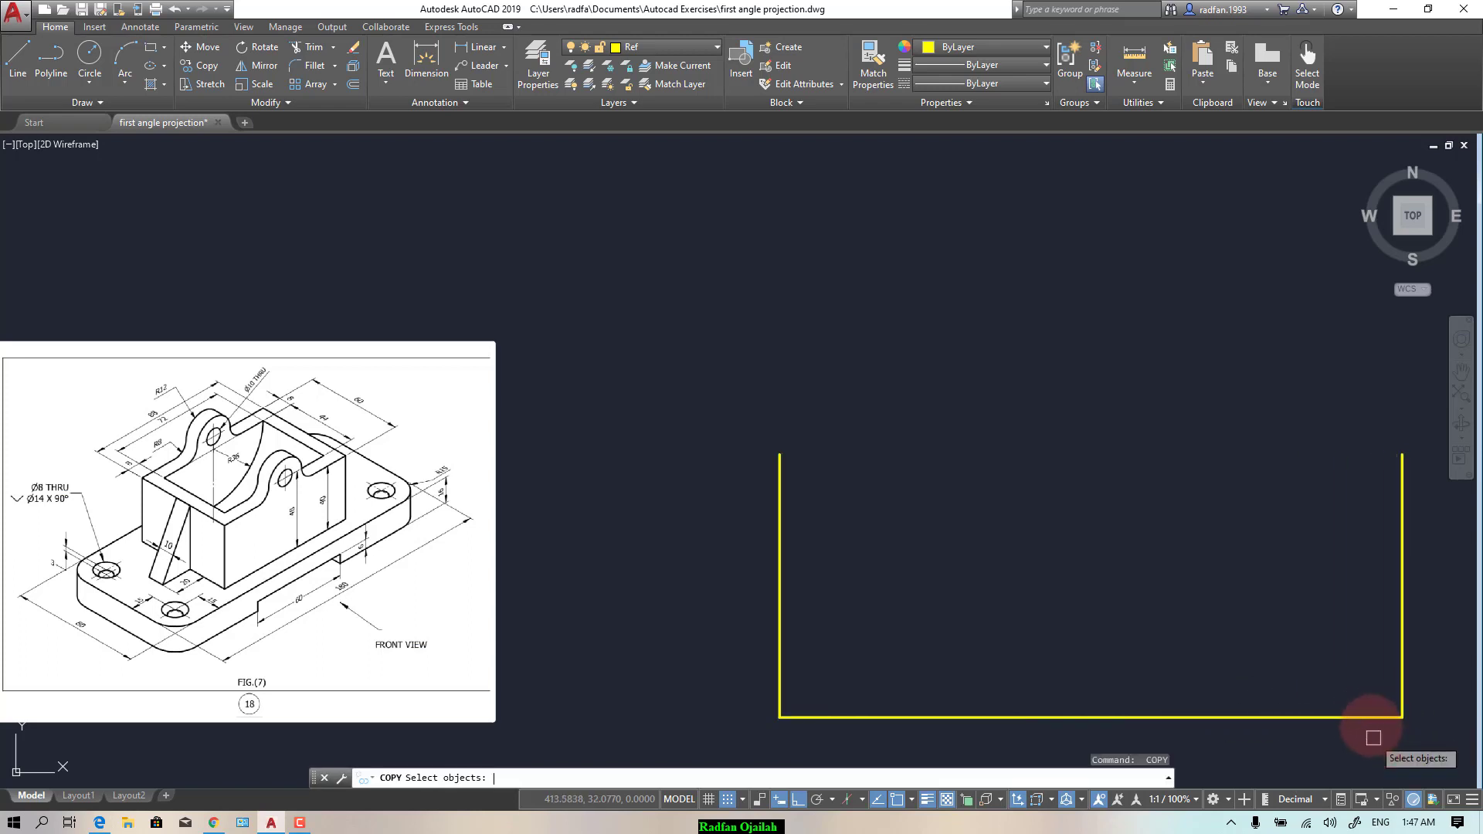
{"action": "left_click", "coordinate": [1364, 717]}
{"action": "key", "text": "Return"}
{"action": "left_click", "coordinate": [1402, 717]}
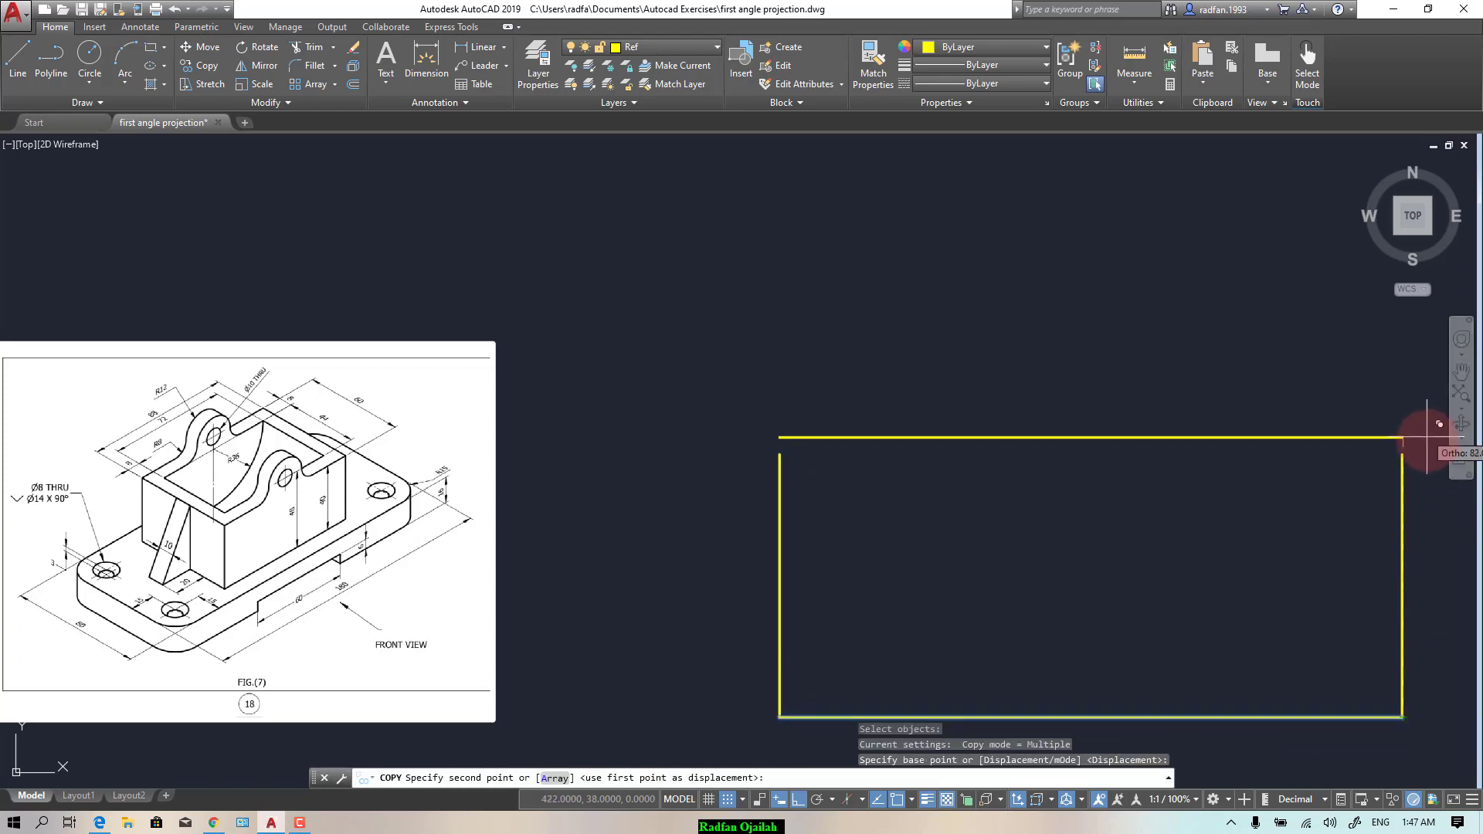
{"action": "left_click", "coordinate": [1402, 454]}
{"action": "key", "text": "Escape"}
{"action": "scroll", "coordinate": [722, 464], "scroll_direction": "down", "scroll_amount": 2}
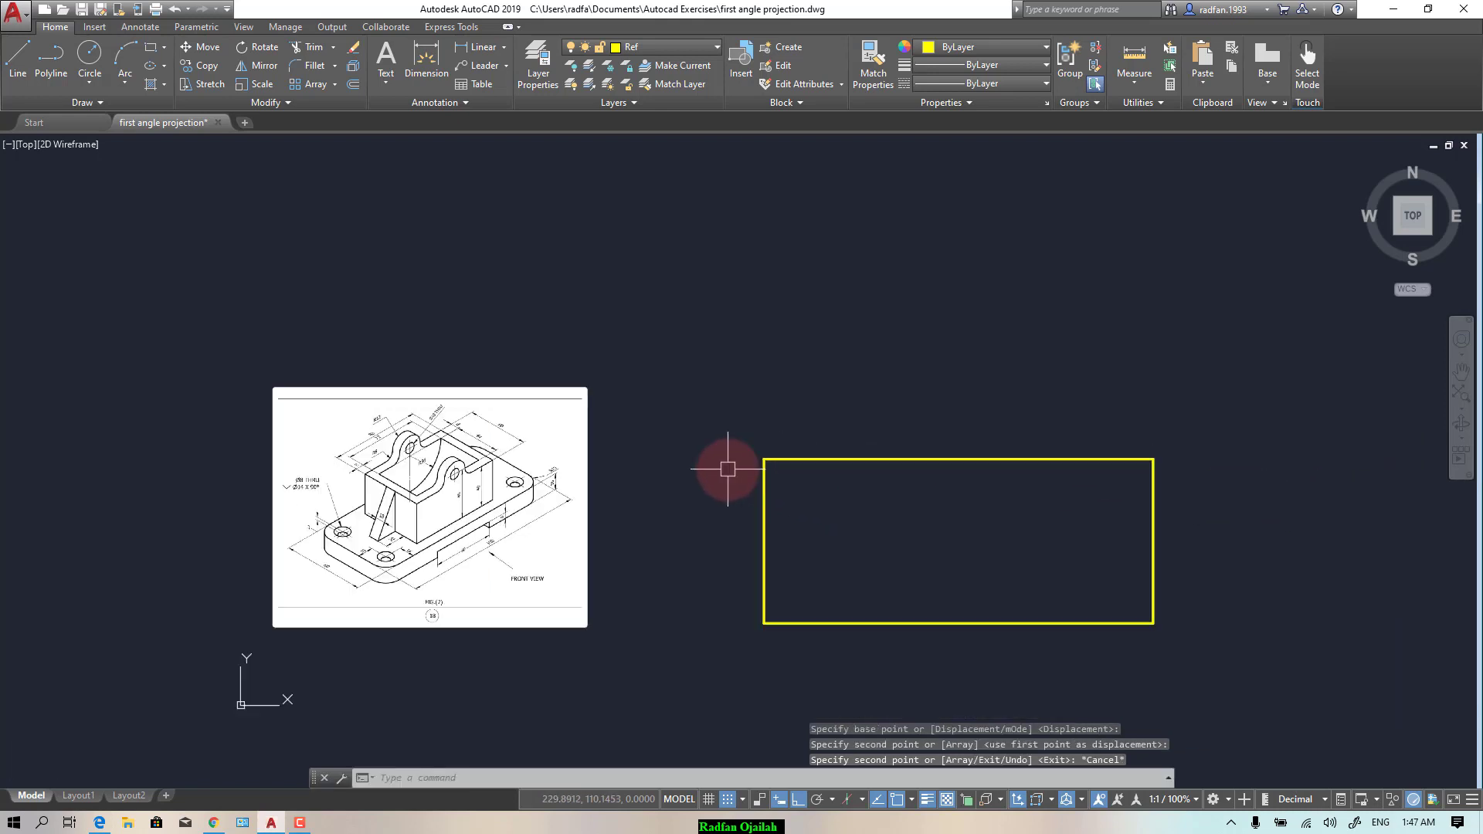
{"action": "scroll", "coordinate": [867, 389], "scroll_direction": "up", "scroll_amount": 2}
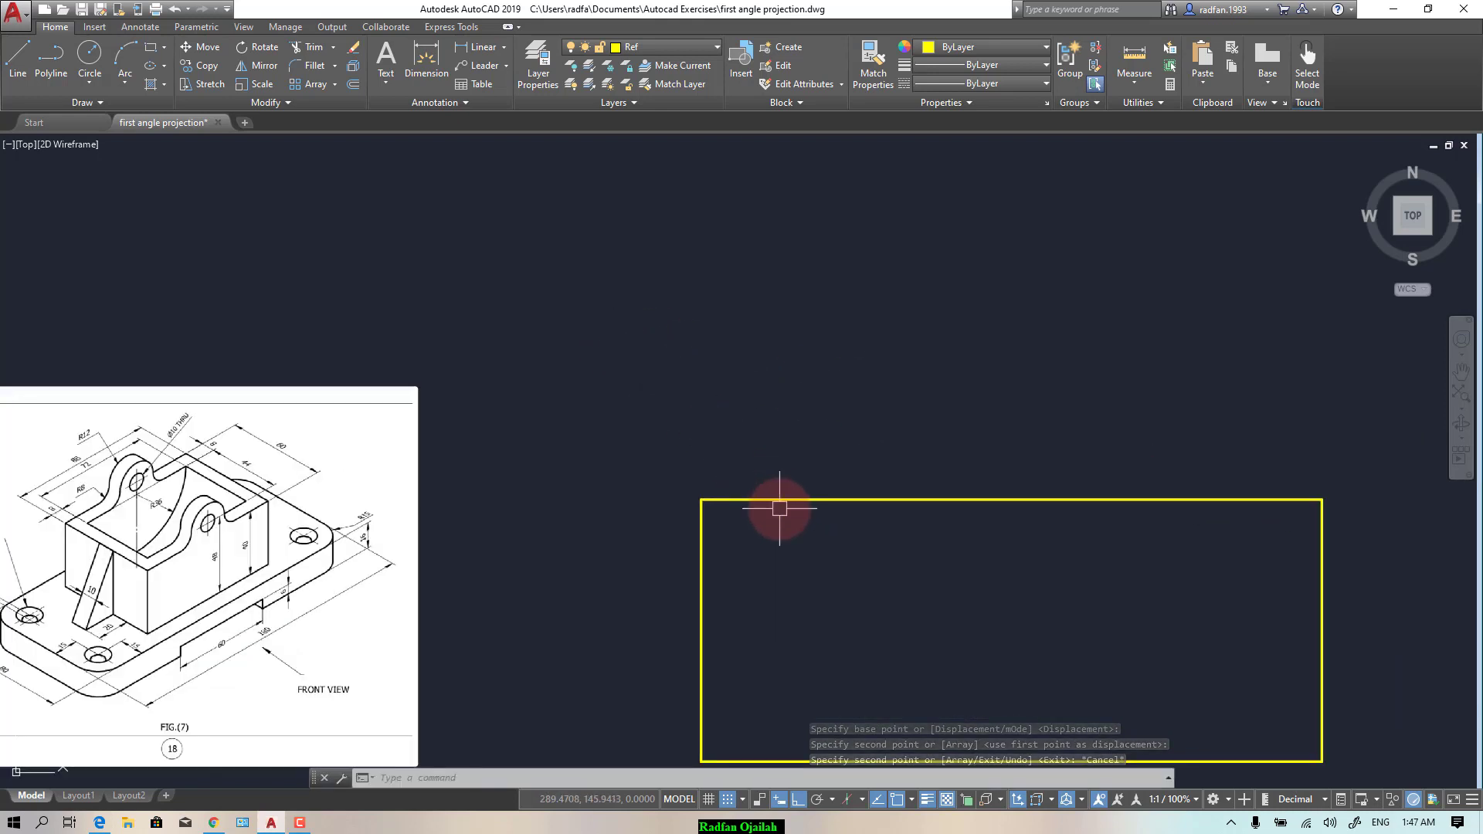
Step: Draw a 30-unit vertical line up from the rectangle's top-left corner
{"action": "type", "text": "l"}
{"action": "key", "text": "Return"}
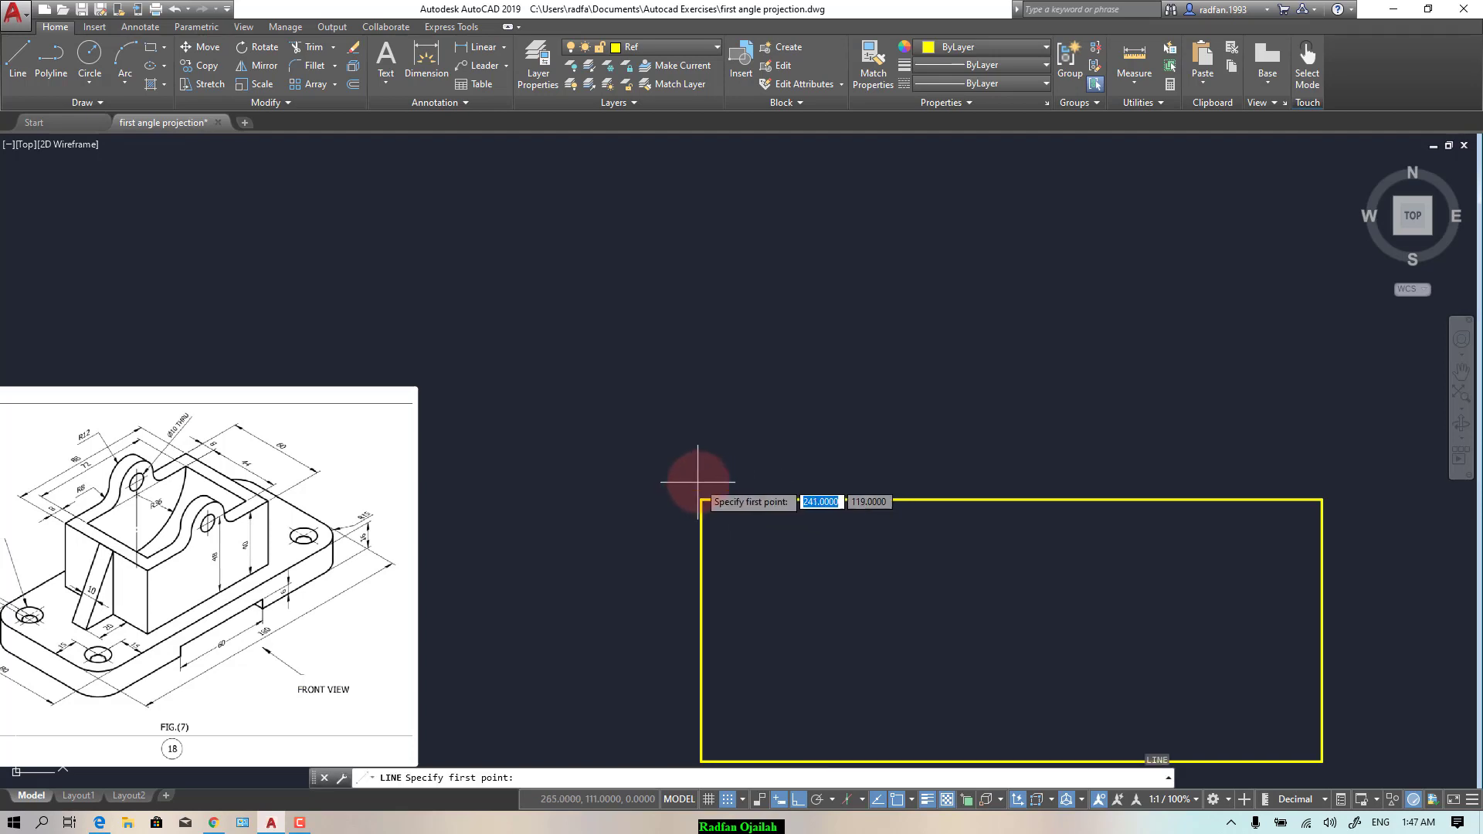
{"action": "left_click", "coordinate": [701, 500]}
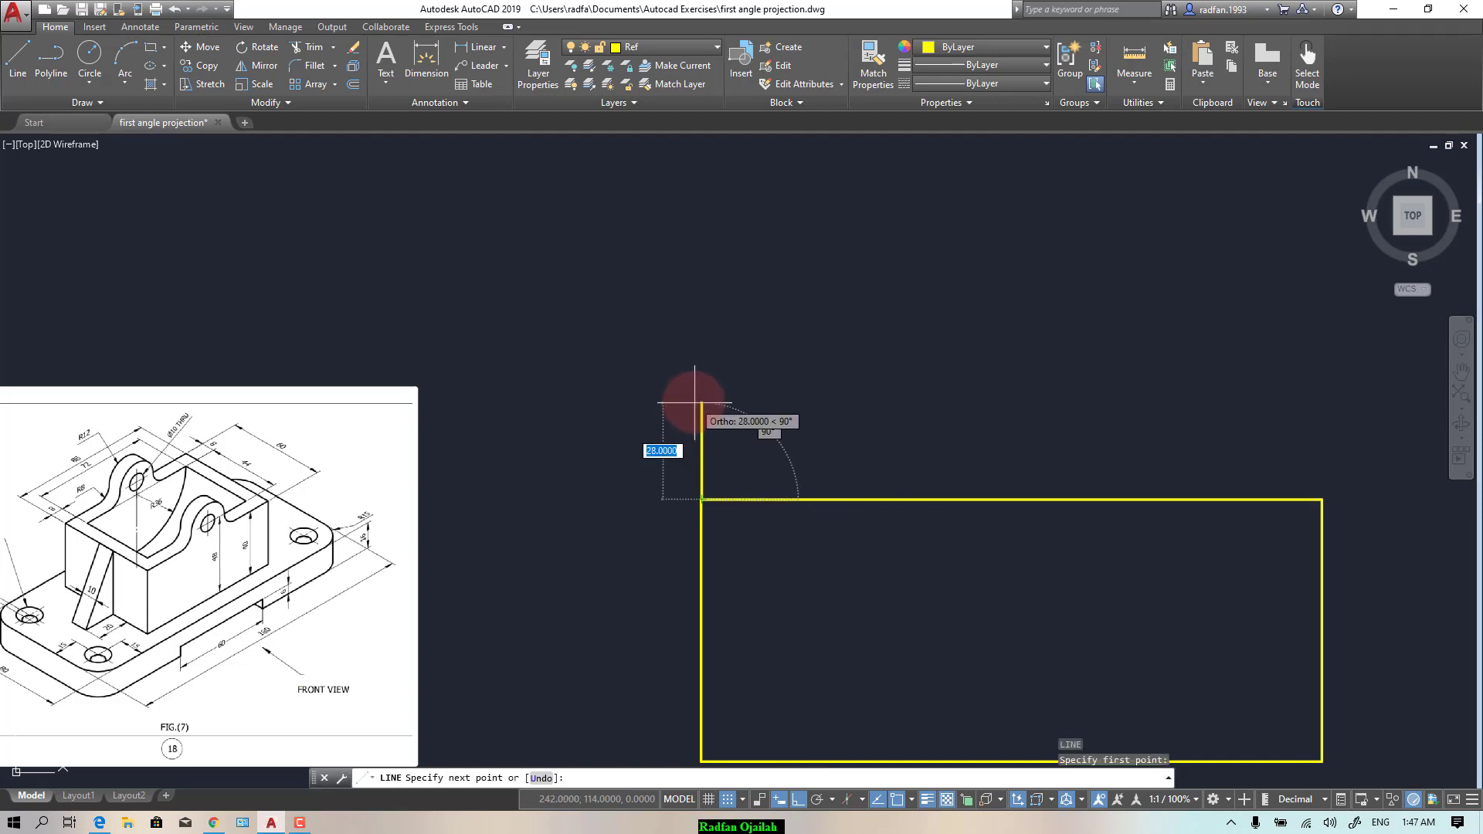
{"action": "key", "text": "Return"}
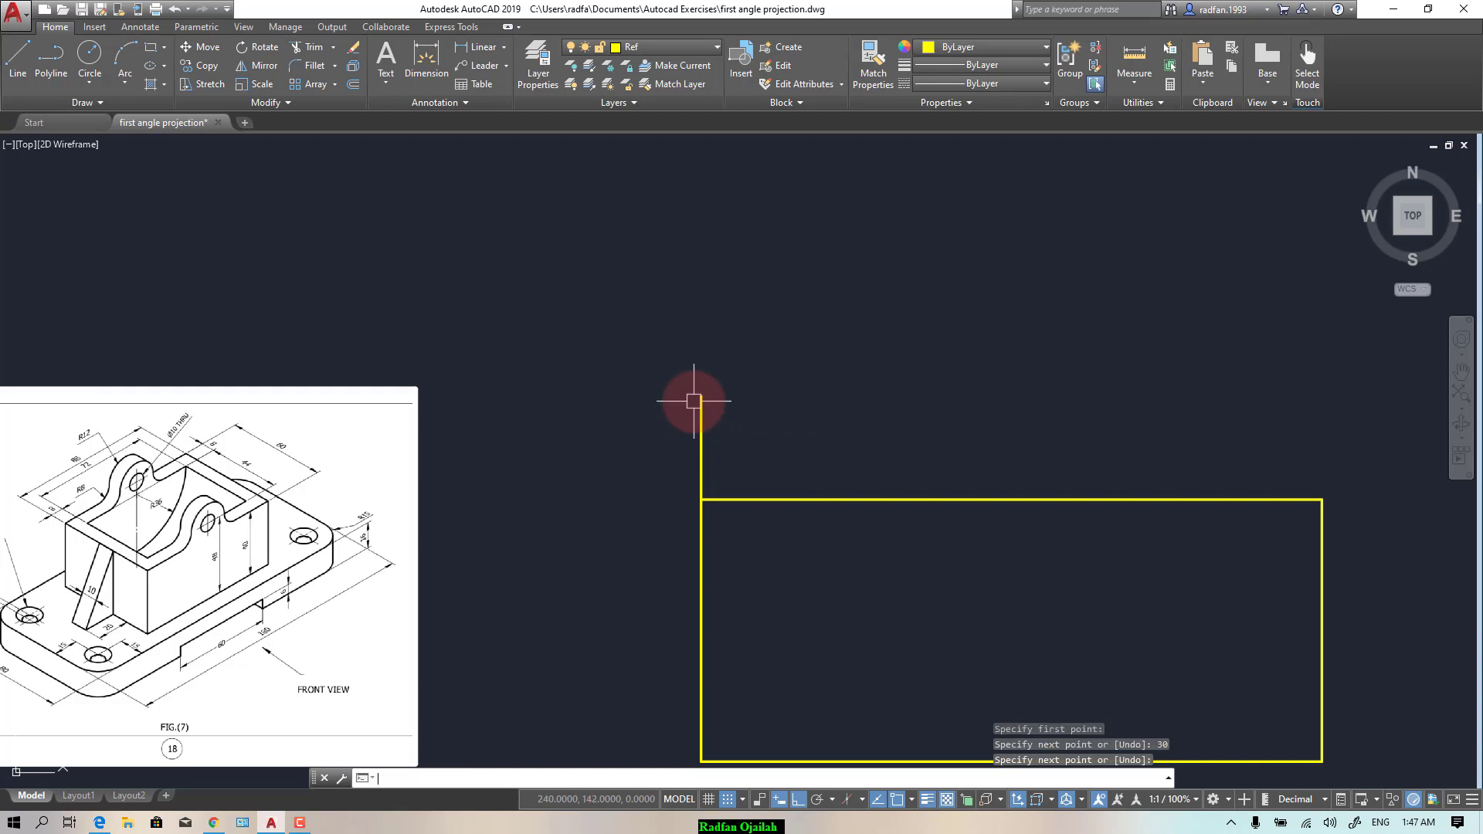
Step: Copy the rectangle's top line up to the top of the 30-unit line
{"action": "type", "text": "co"}
{"action": "key", "text": "Return"}
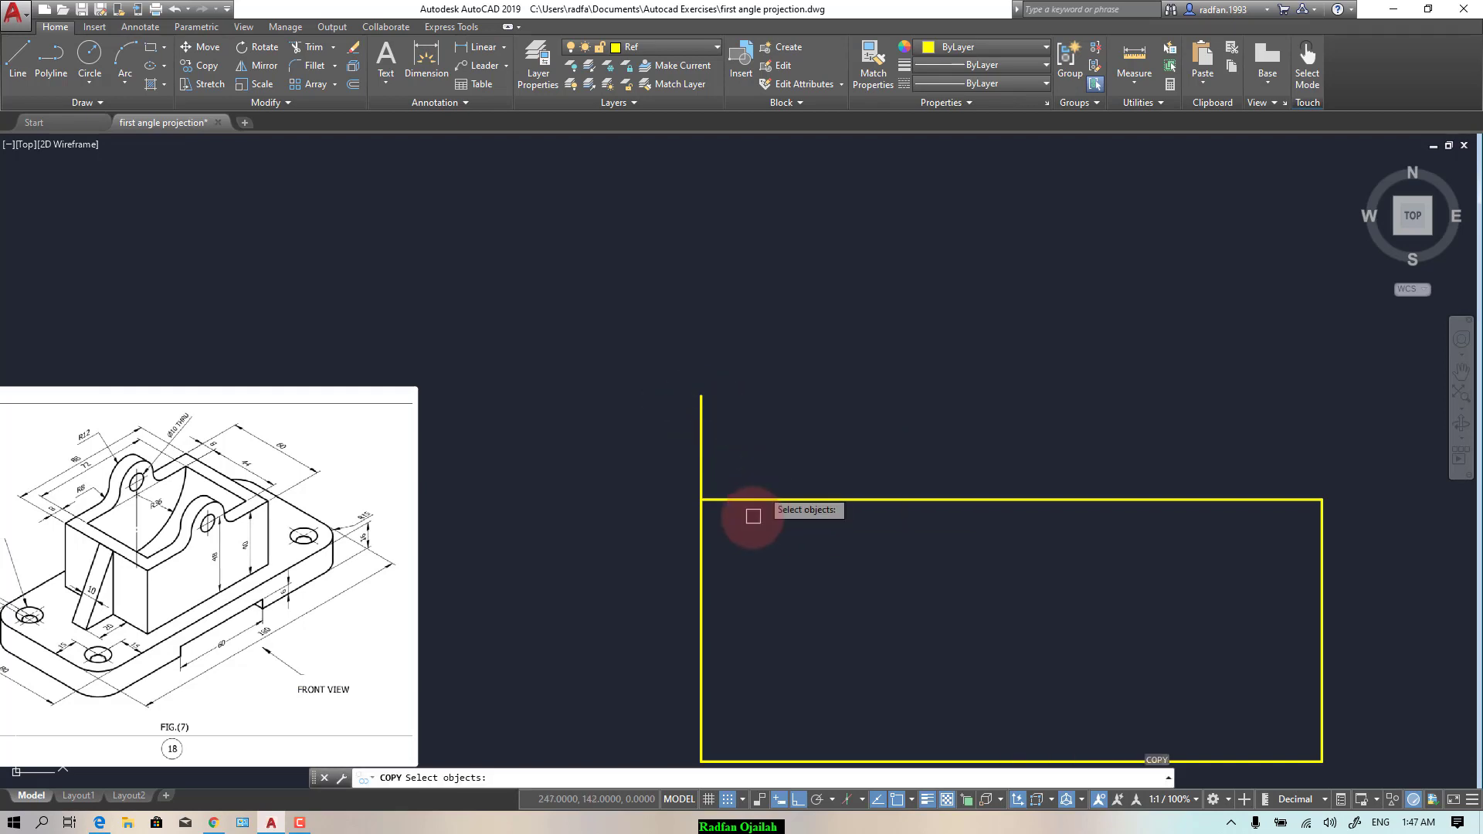
{"action": "left_click", "coordinate": [719, 502]}
{"action": "key", "text": "Return"}
{"action": "left_click", "coordinate": [702, 500]}
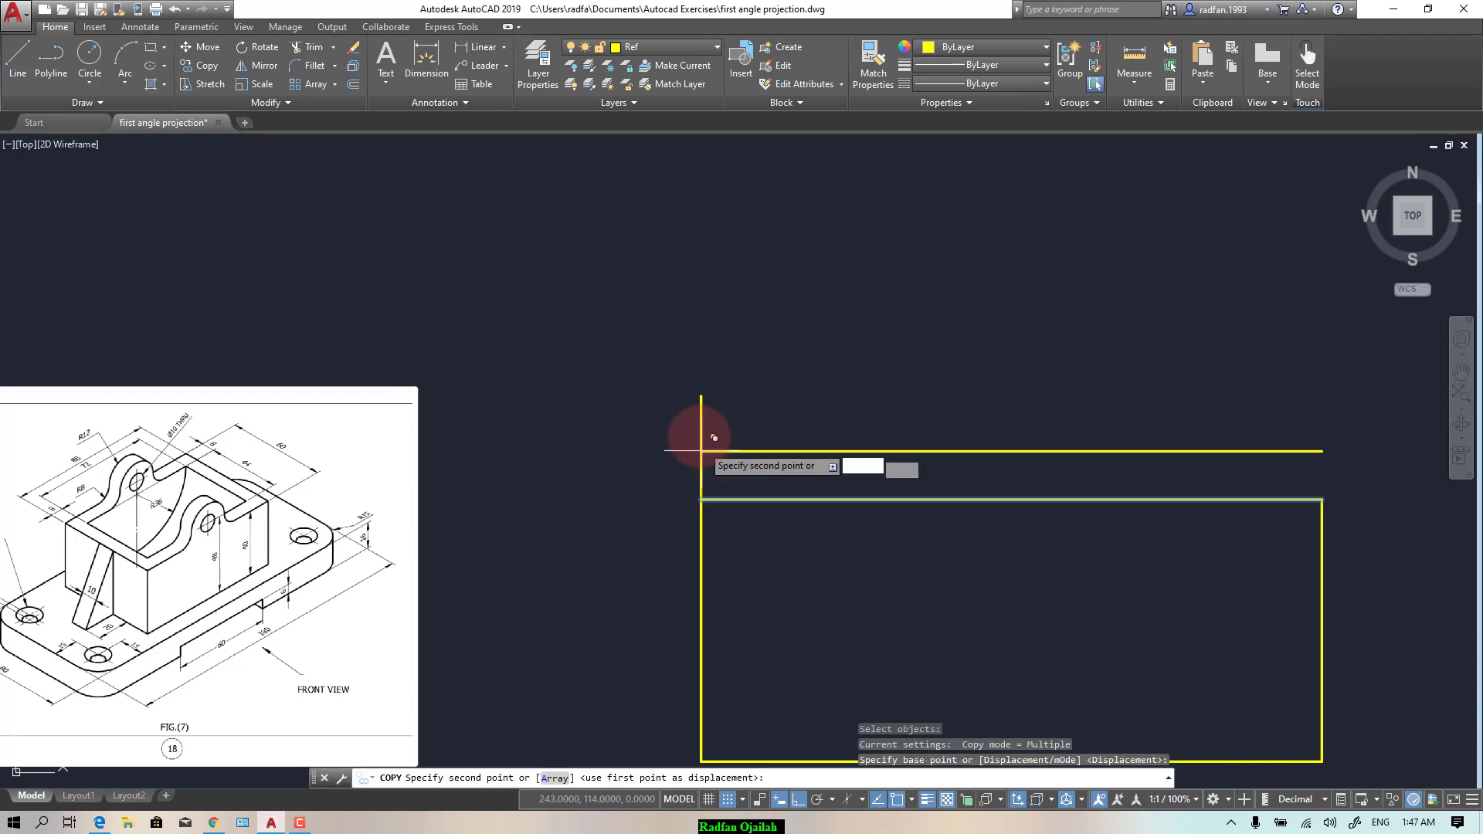
{"action": "left_click", "coordinate": [751, 445]}
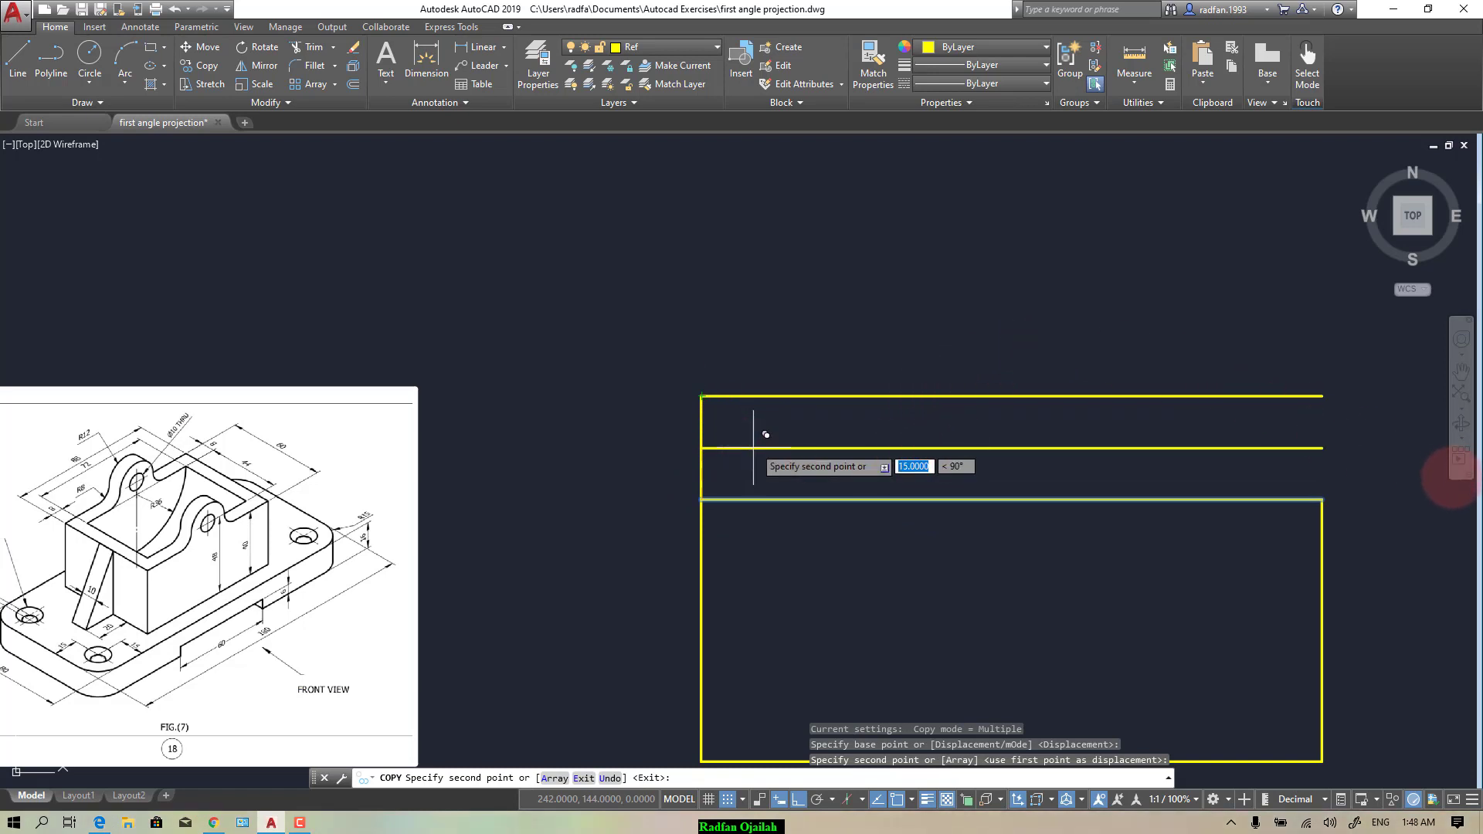
{"action": "key", "text": "Return"}
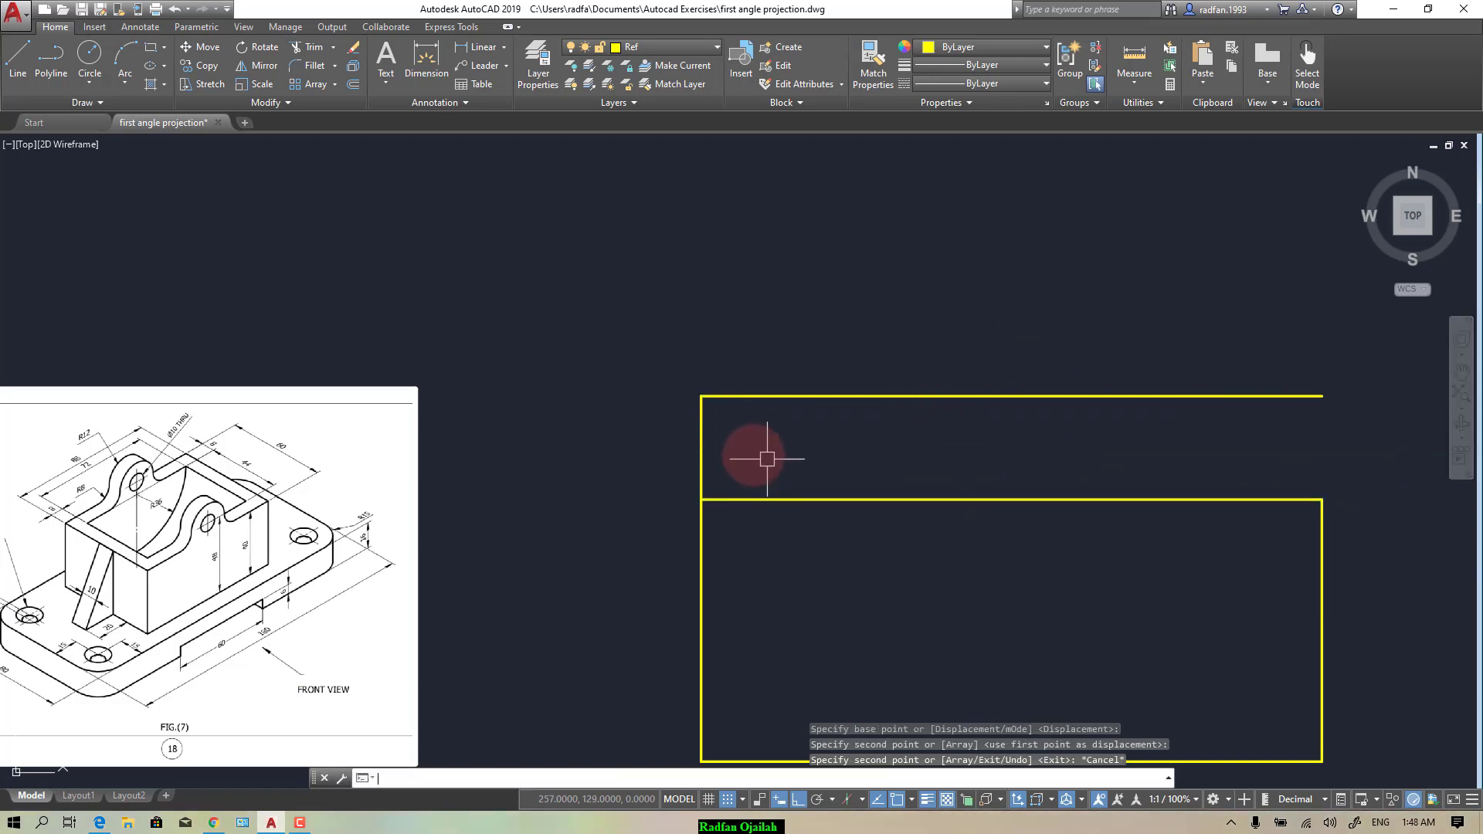
Step: Copy the 30-unit left vertical line to the strip's right end
{"action": "key", "text": "Return"}
{"action": "left_click", "coordinate": [703, 443]}
{"action": "key", "text": "Return"}
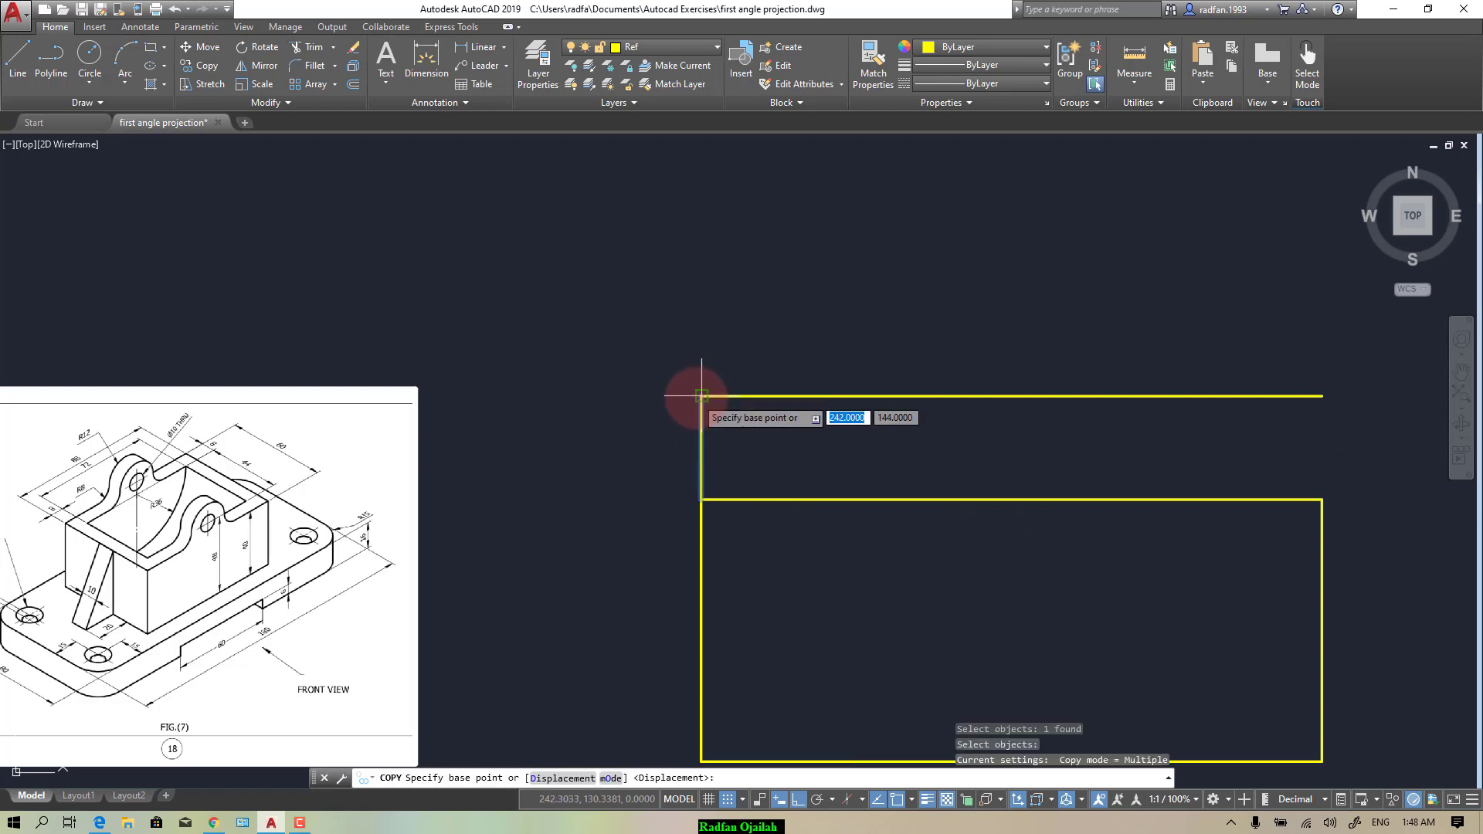
{"action": "left_click", "coordinate": [701, 397]}
{"action": "left_click", "coordinate": [1322, 397]}
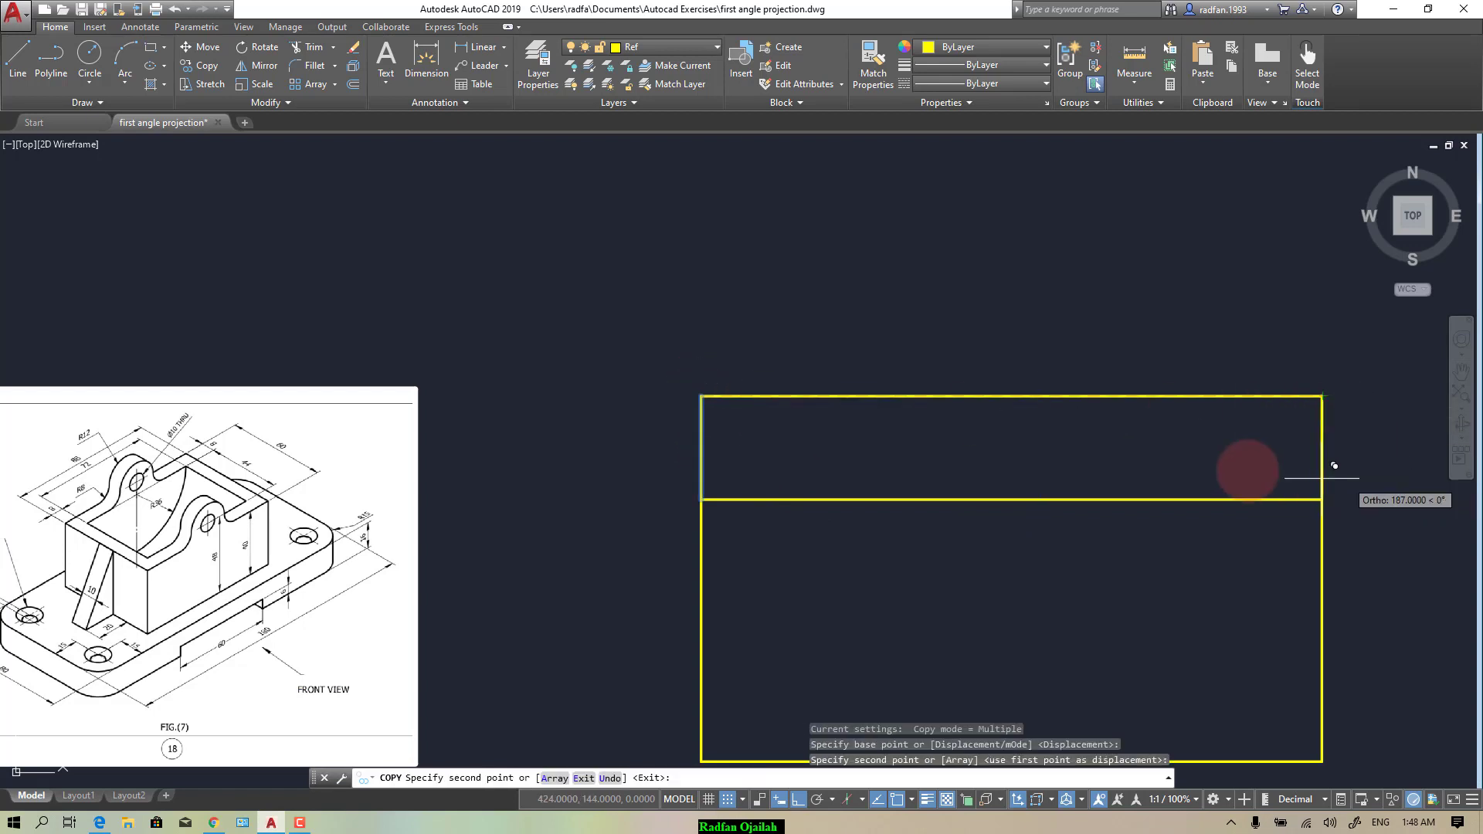
{"action": "key", "text": "Escape"}
{"action": "scroll", "coordinate": [543, 448], "scroll_direction": "down", "scroll_amount": 2}
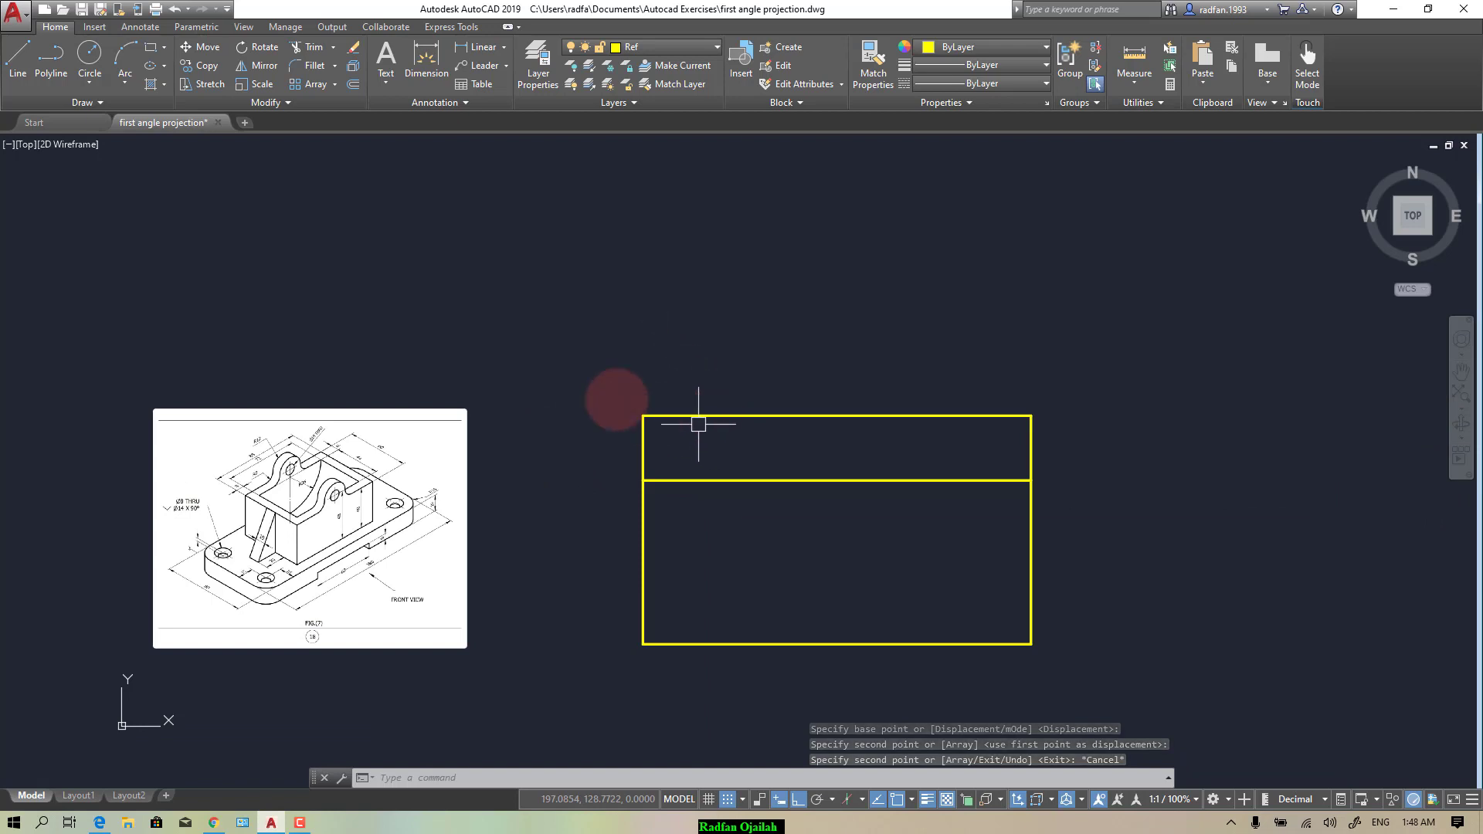
{"action": "scroll", "coordinate": [494, 445], "scroll_direction": "up", "scroll_amount": 2}
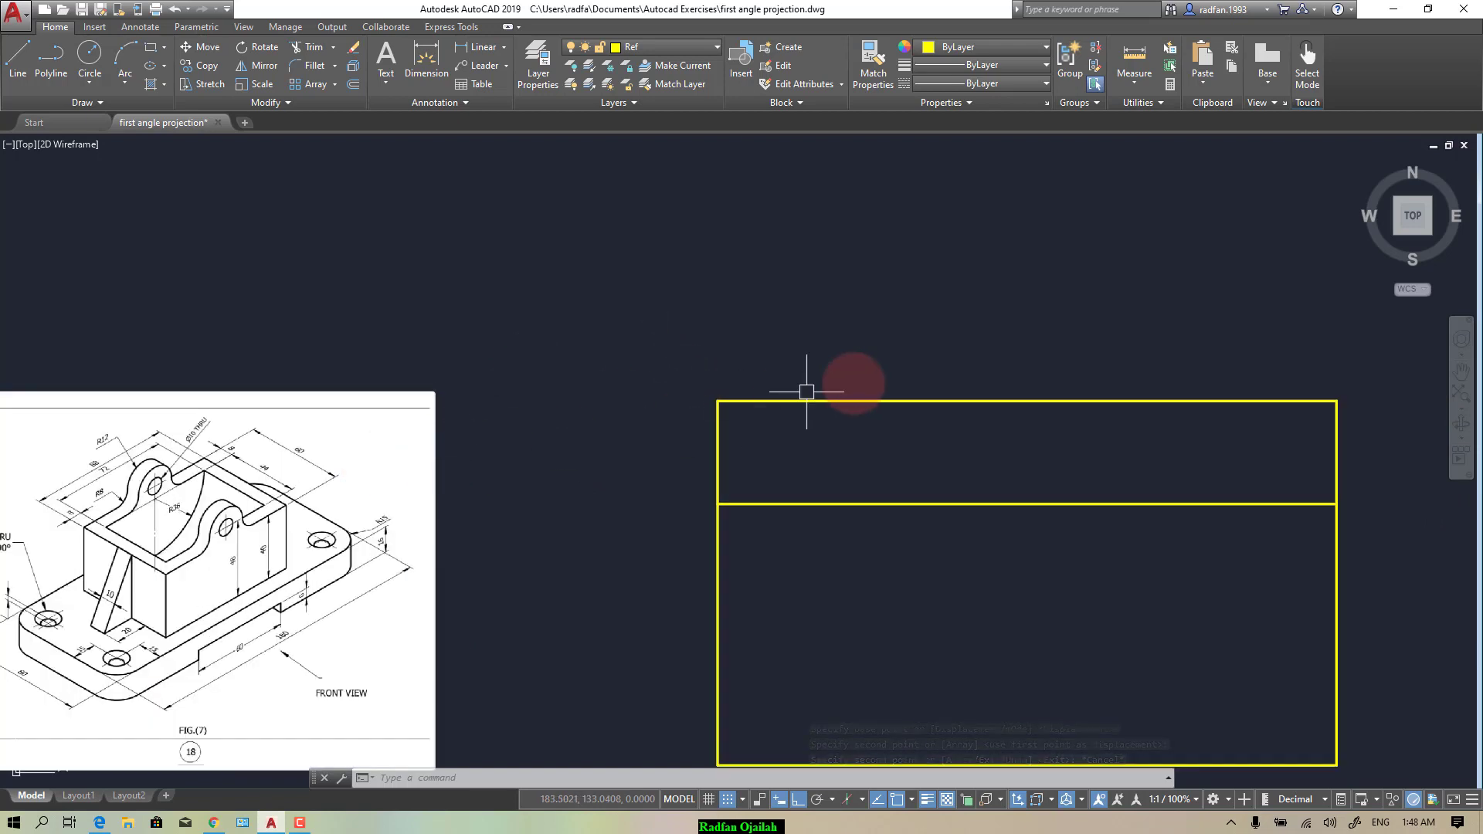
{"action": "scroll", "coordinate": [896, 365], "scroll_direction": "down", "scroll_amount": 2}
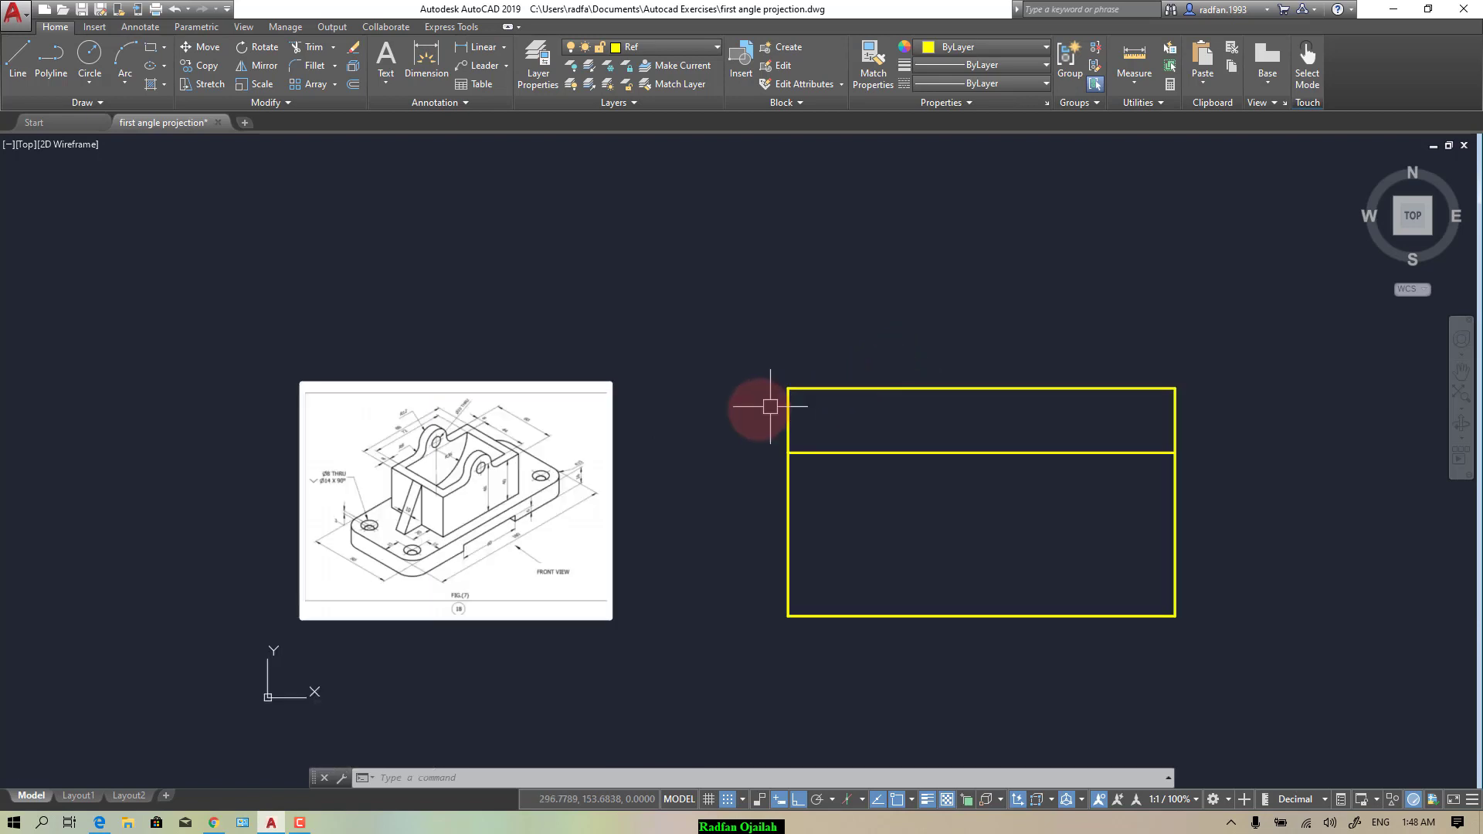
{"action": "scroll", "coordinate": [432, 483], "scroll_direction": "up", "scroll_amount": 2}
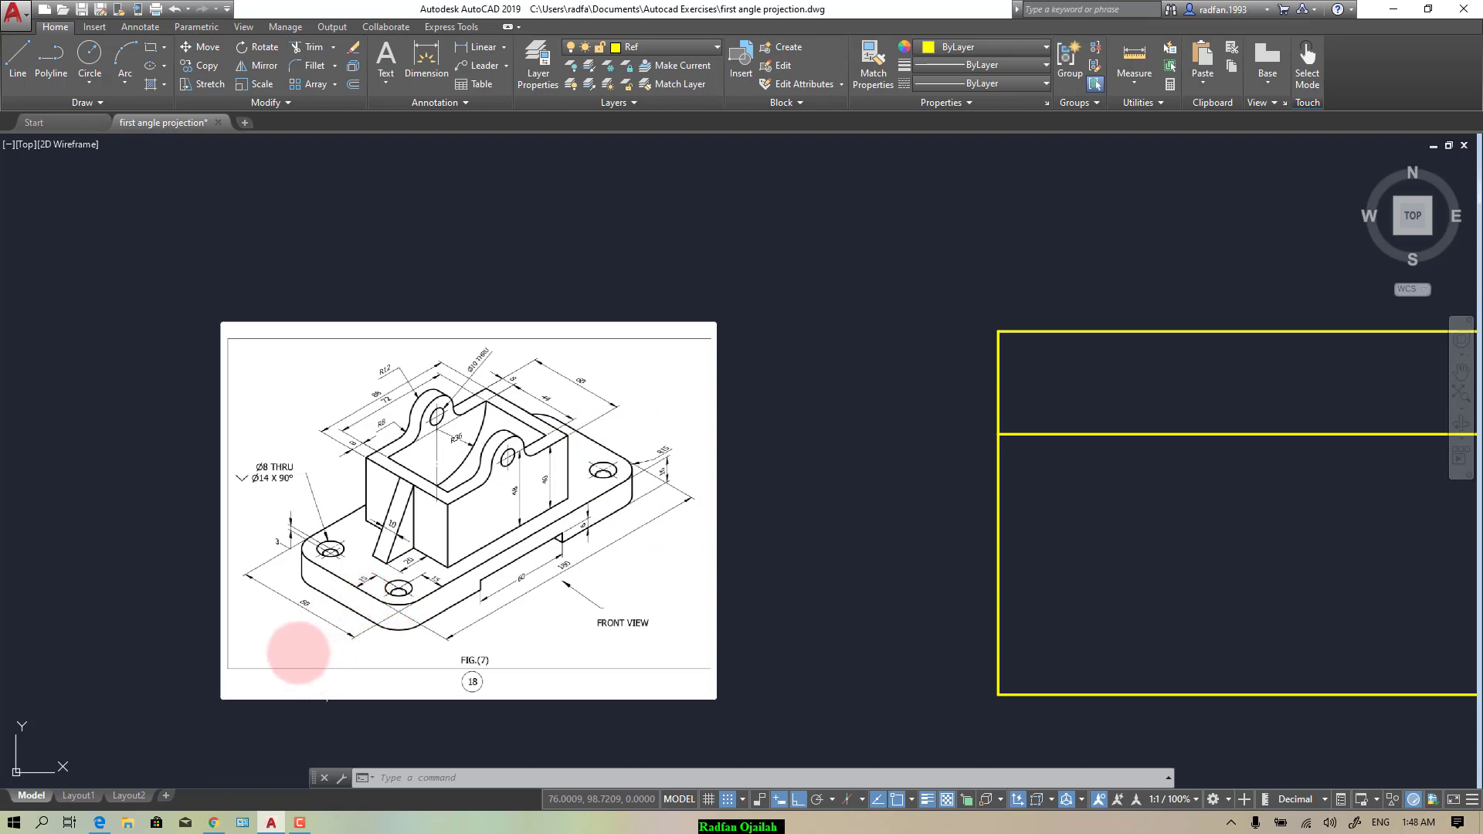
{"action": "scroll", "coordinate": [224, 545], "scroll_direction": "up", "scroll_amount": 4}
{"action": "scroll", "coordinate": [232, 568], "scroll_direction": "down", "scroll_amount": 6}
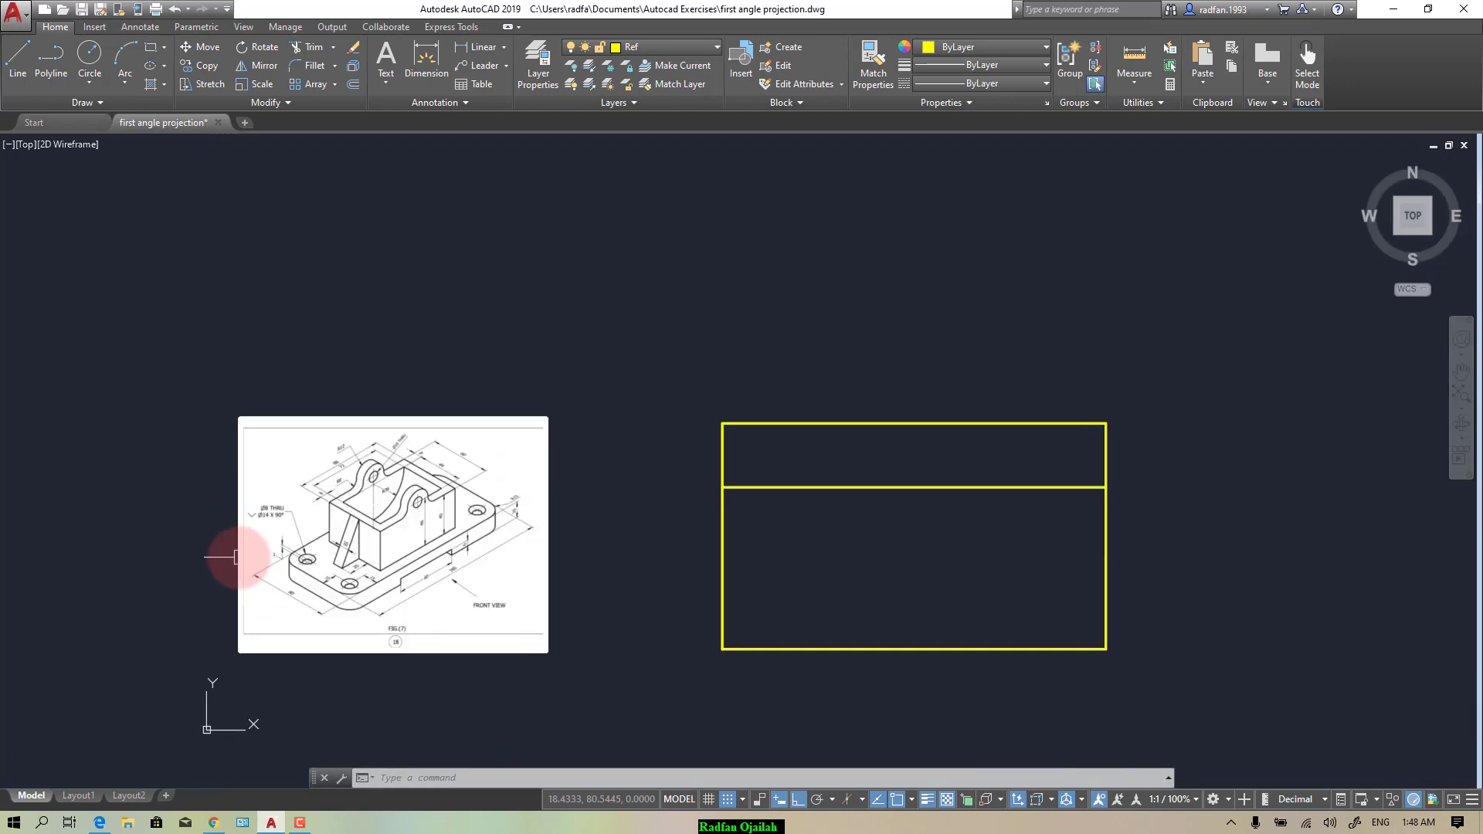
{"action": "scroll", "coordinate": [879, 350], "scroll_direction": "up", "scroll_amount": 2}
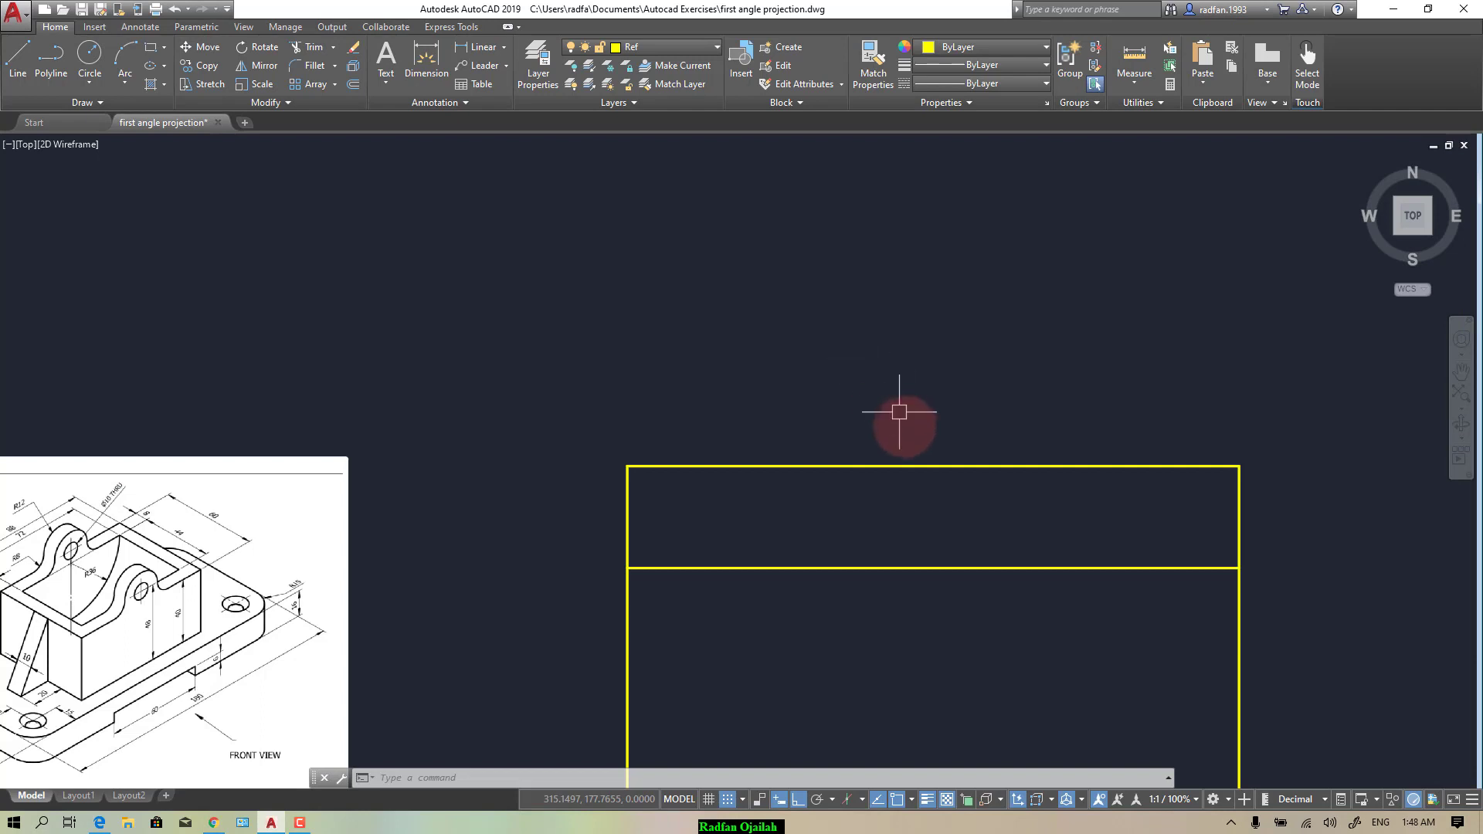
Step: Draw an 80-unit vertical line up from the rectangle's top-left corner
{"action": "type", "text": "l"}
{"action": "key", "text": "Return"}
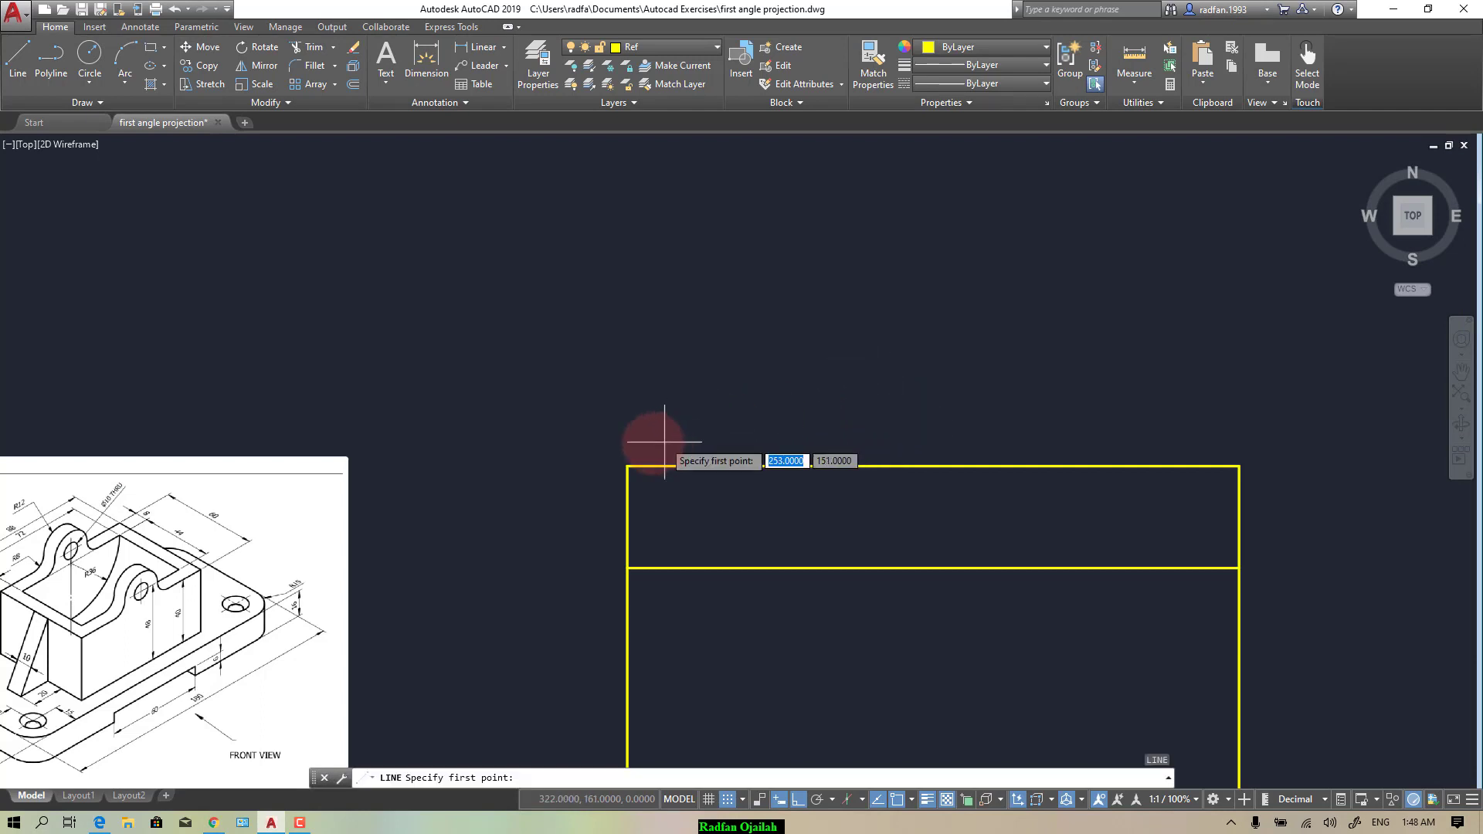
{"action": "left_click", "coordinate": [627, 466]}
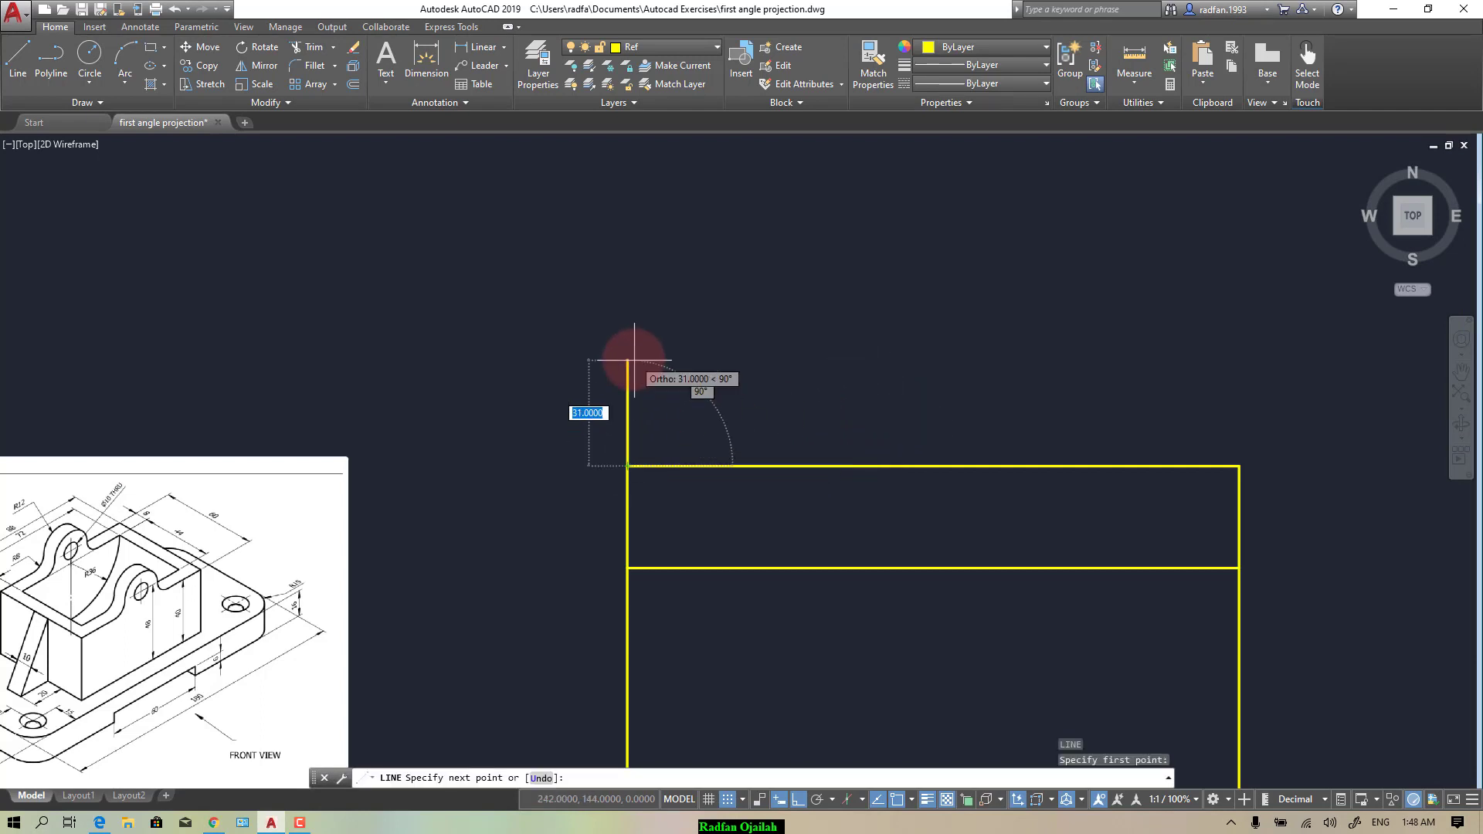
{"action": "type", "text": "80"}
{"action": "key", "text": "Return"}
{"action": "key", "text": "Return"}
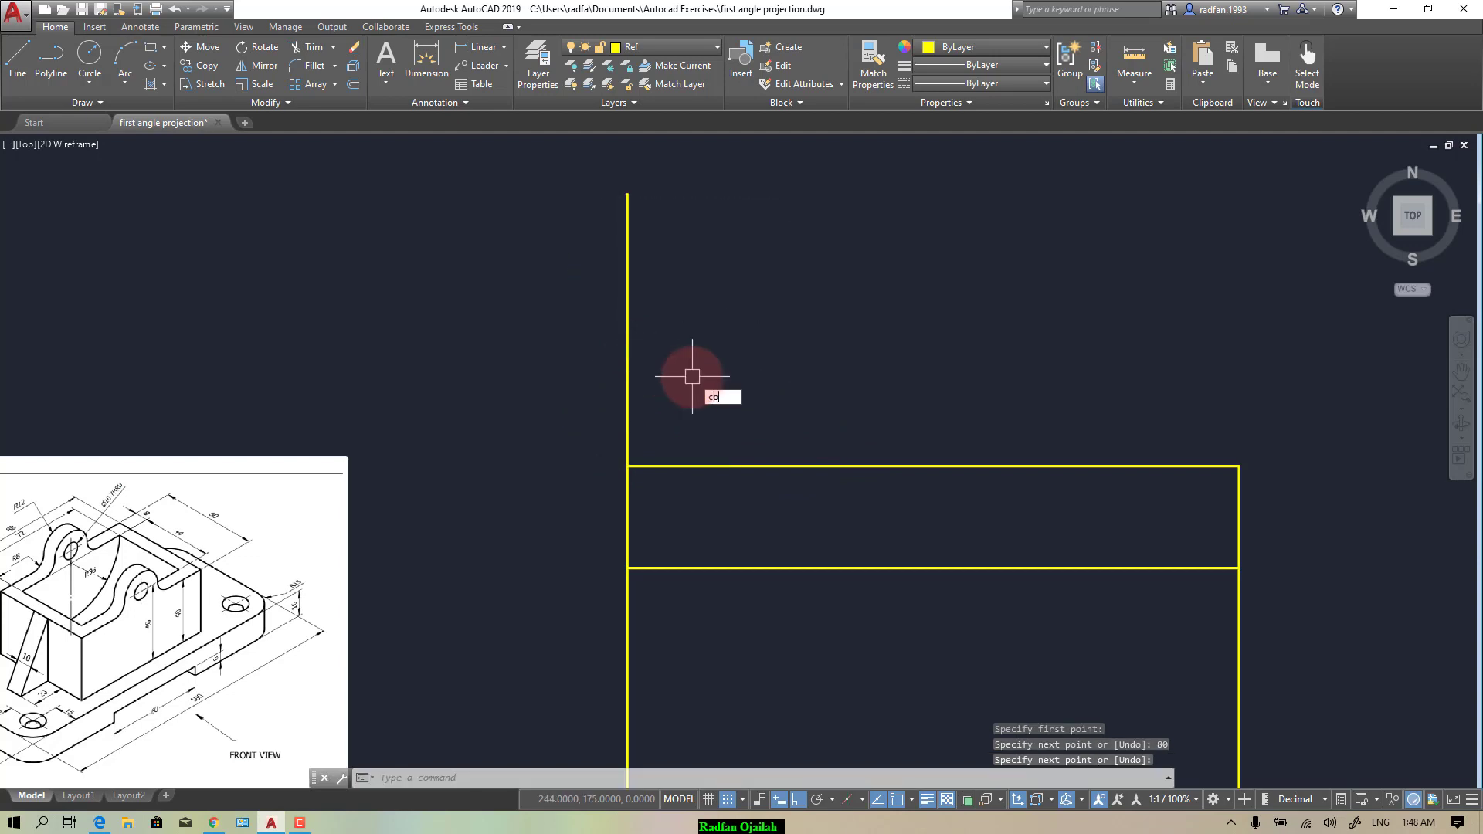
Step: Start copying the rectangle's top horizontal line with CO
{"action": "type", "text": "co"}
{"action": "key", "text": "Return"}
{"action": "left_click", "coordinate": [707, 466]}
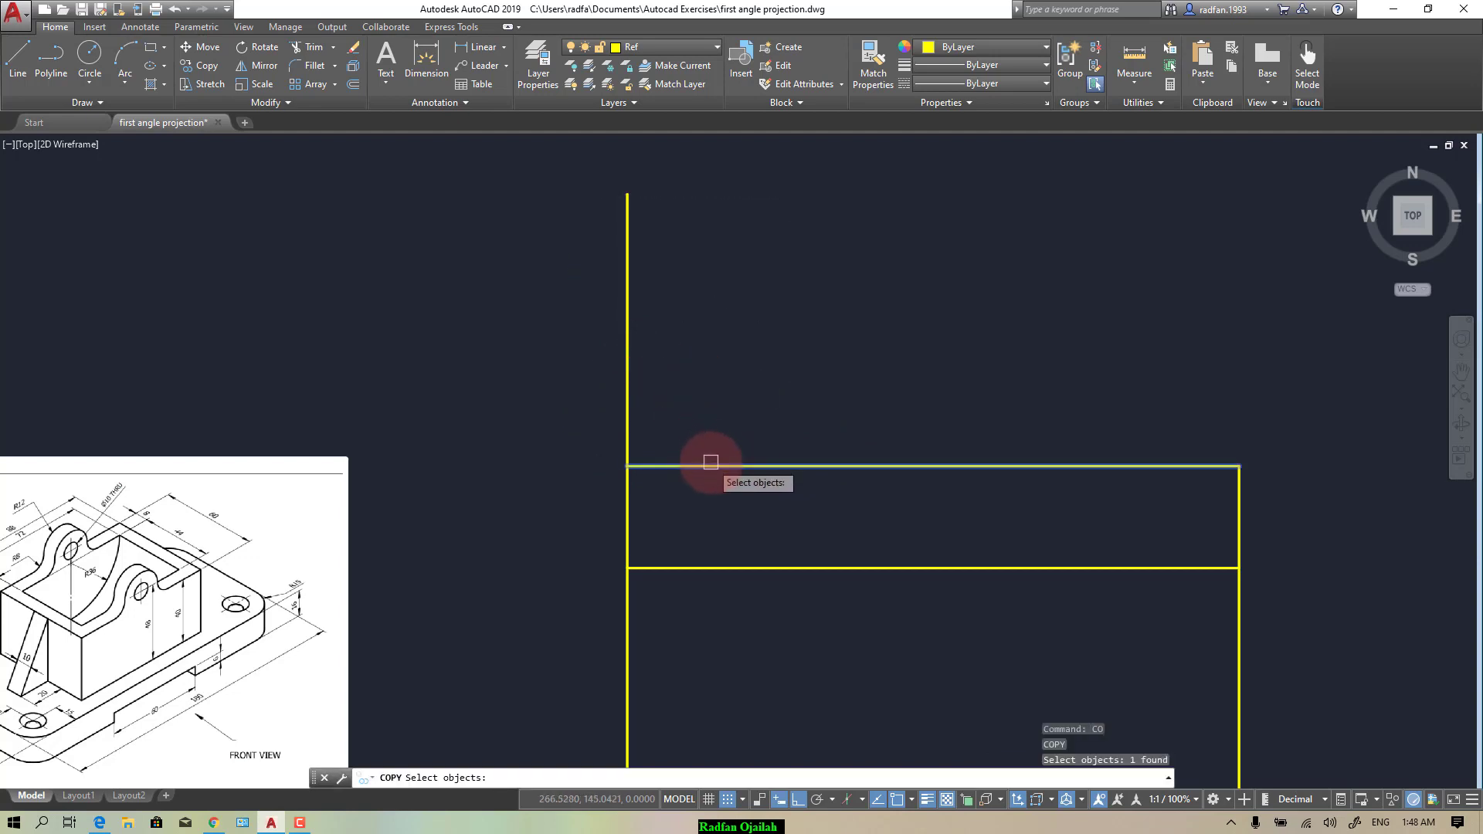
Step: Copy the top line to the 80-unit line's top and the vertical line to the right edge
{"action": "key", "text": "Return"}
{"action": "left_click", "coordinate": [628, 467]}
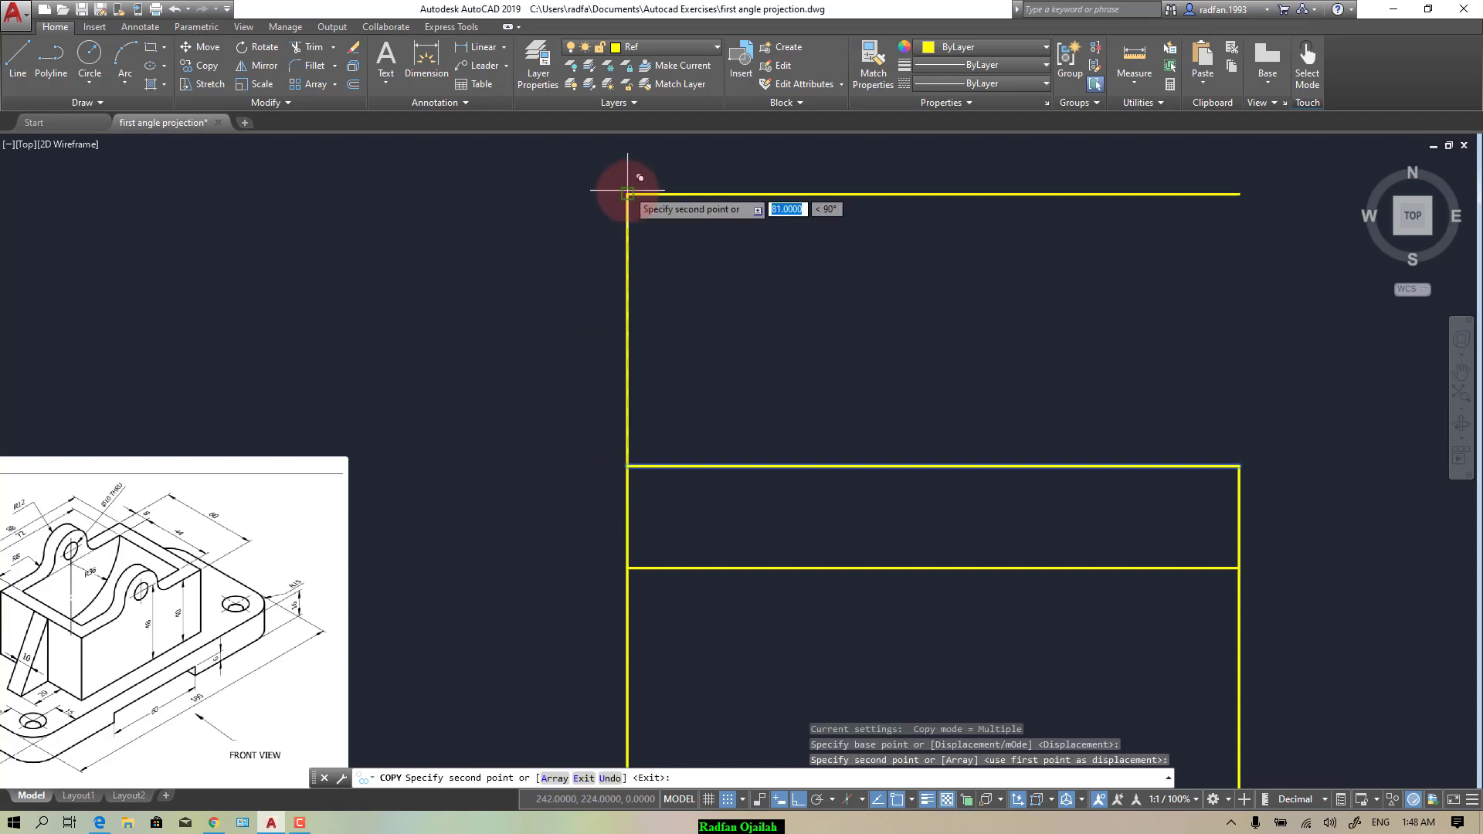
{"action": "key", "text": "Escape"}
{"action": "key", "text": "Return"}
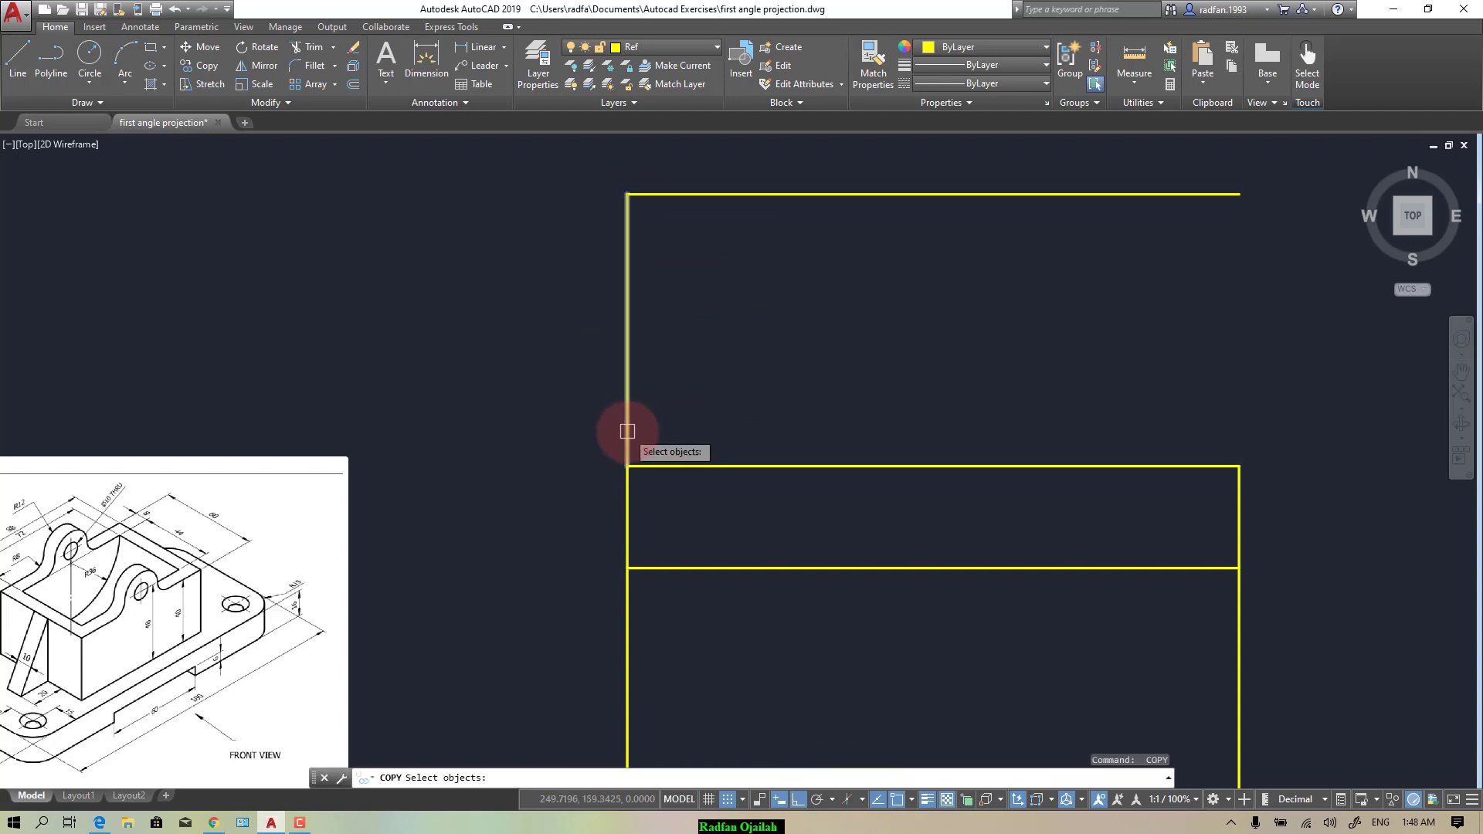
{"action": "left_click", "coordinate": [627, 431]}
{"action": "key", "text": "Return"}
{"action": "left_click", "coordinate": [627, 467]}
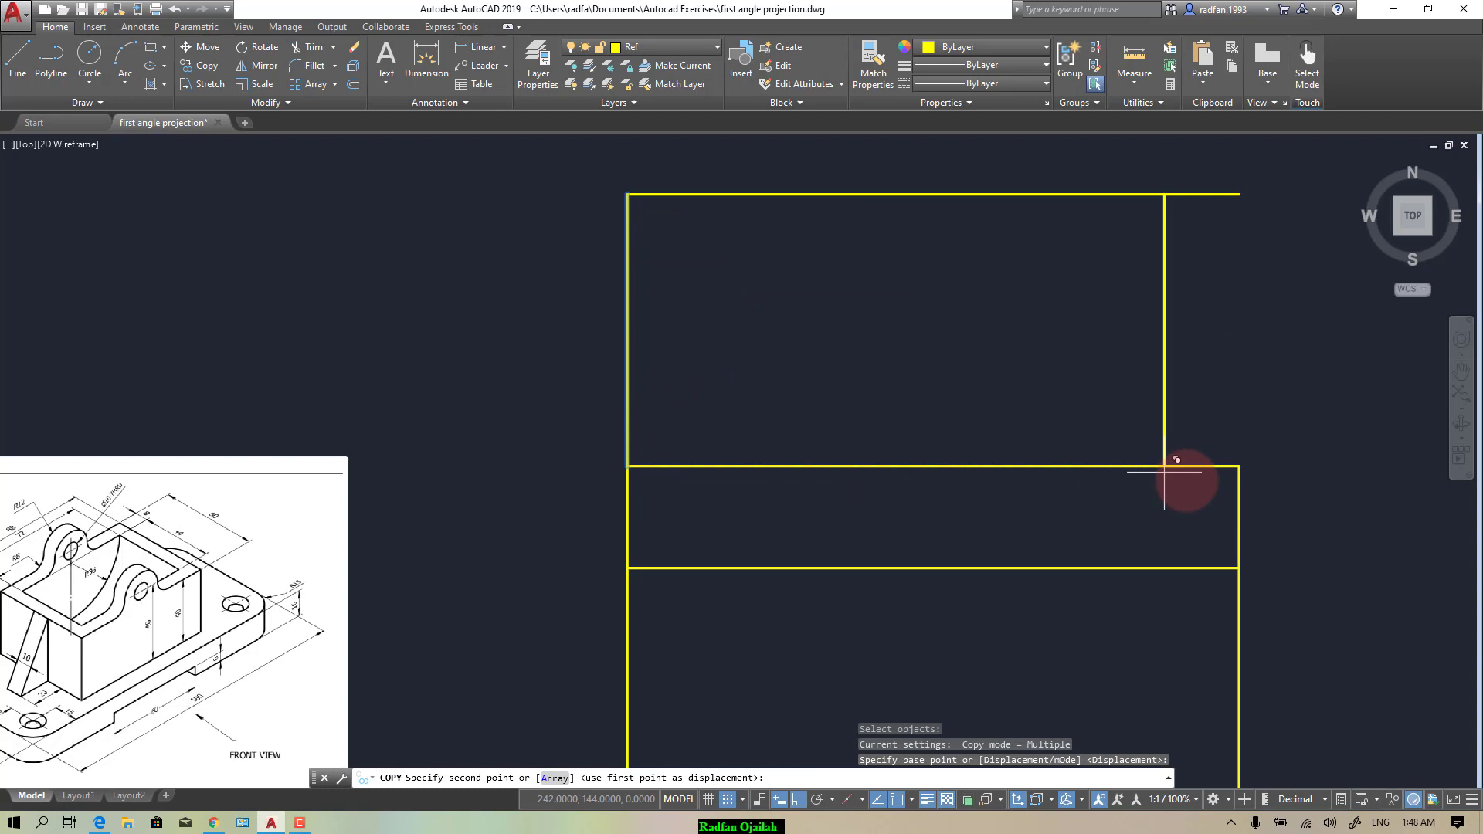
{"action": "left_click", "coordinate": [1236, 466]}
{"action": "scroll", "coordinate": [695, 379], "scroll_direction": "down", "scroll_amount": 4}
Step: Move the Fig.(7) reference image further left, away from the yellow boxes
{"action": "key", "text": "Escape"}
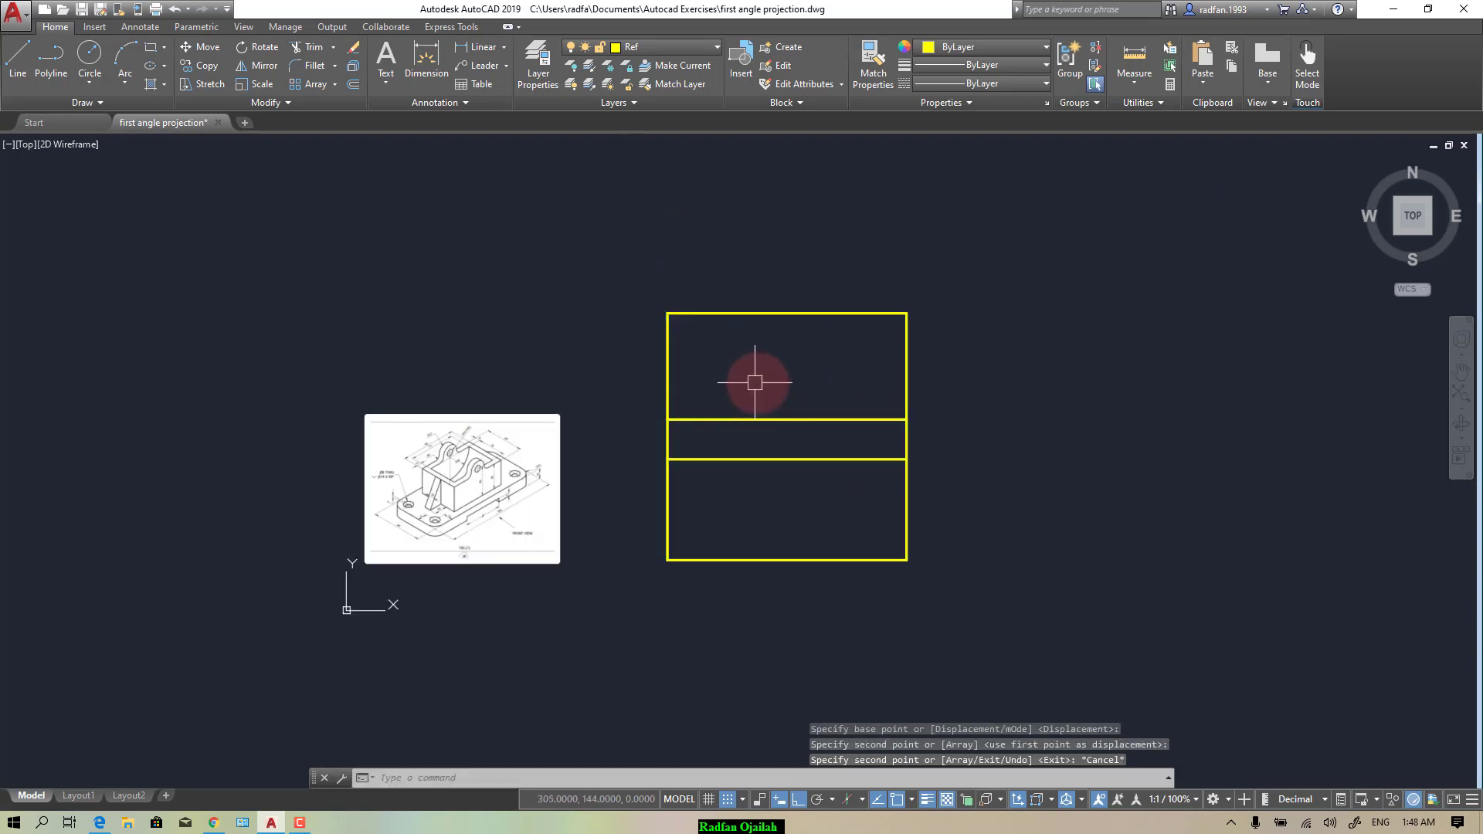
{"action": "scroll", "coordinate": [954, 381], "scroll_direction": "up", "scroll_amount": 2}
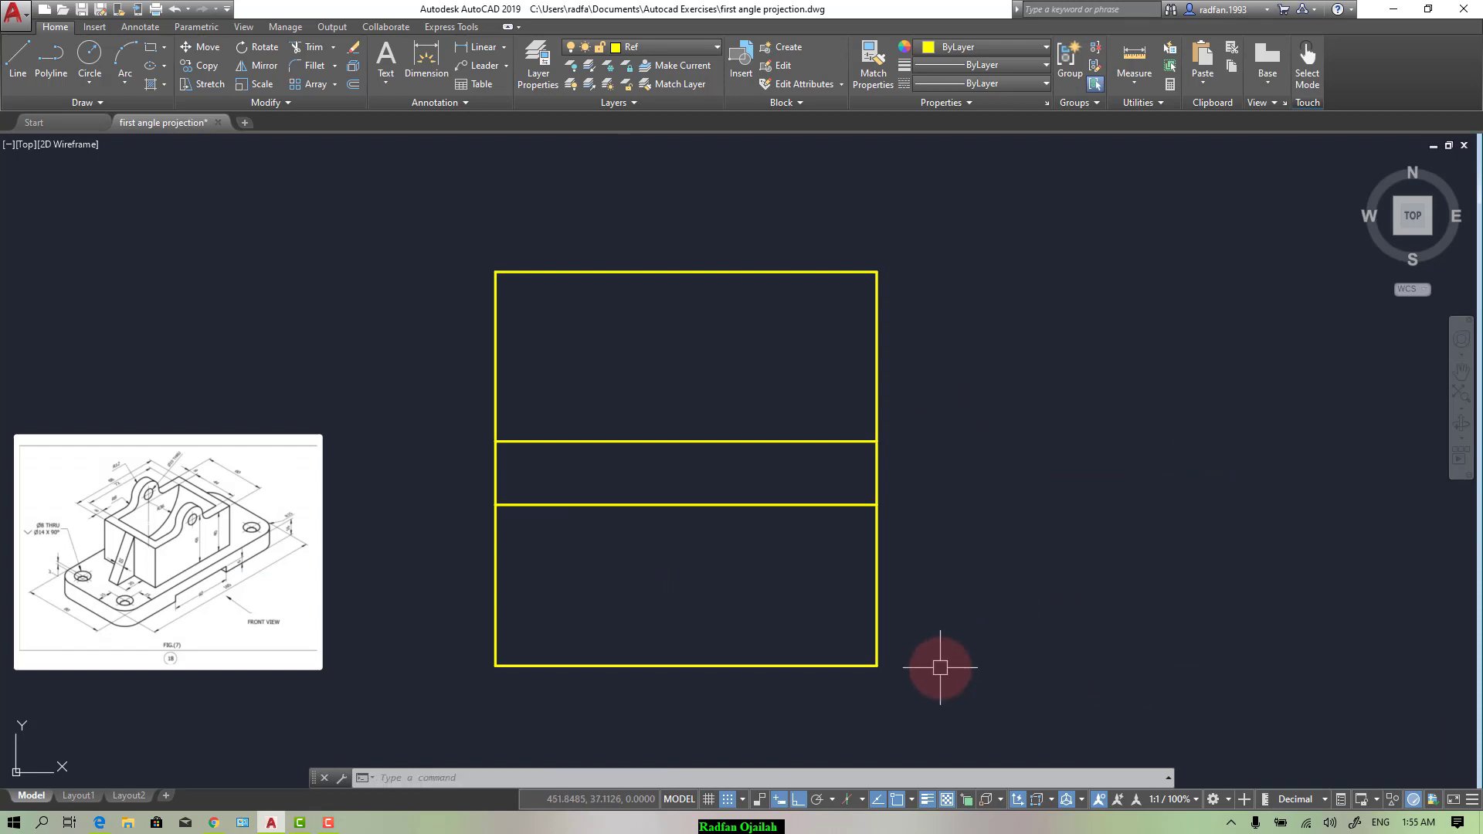
{"action": "left_click", "coordinate": [940, 667]}
{"action": "scroll", "coordinate": [1051, 598], "scroll_direction": "down", "scroll_amount": 2}
{"action": "scroll", "coordinate": [344, 602], "scroll_direction": "up", "scroll_amount": 2}
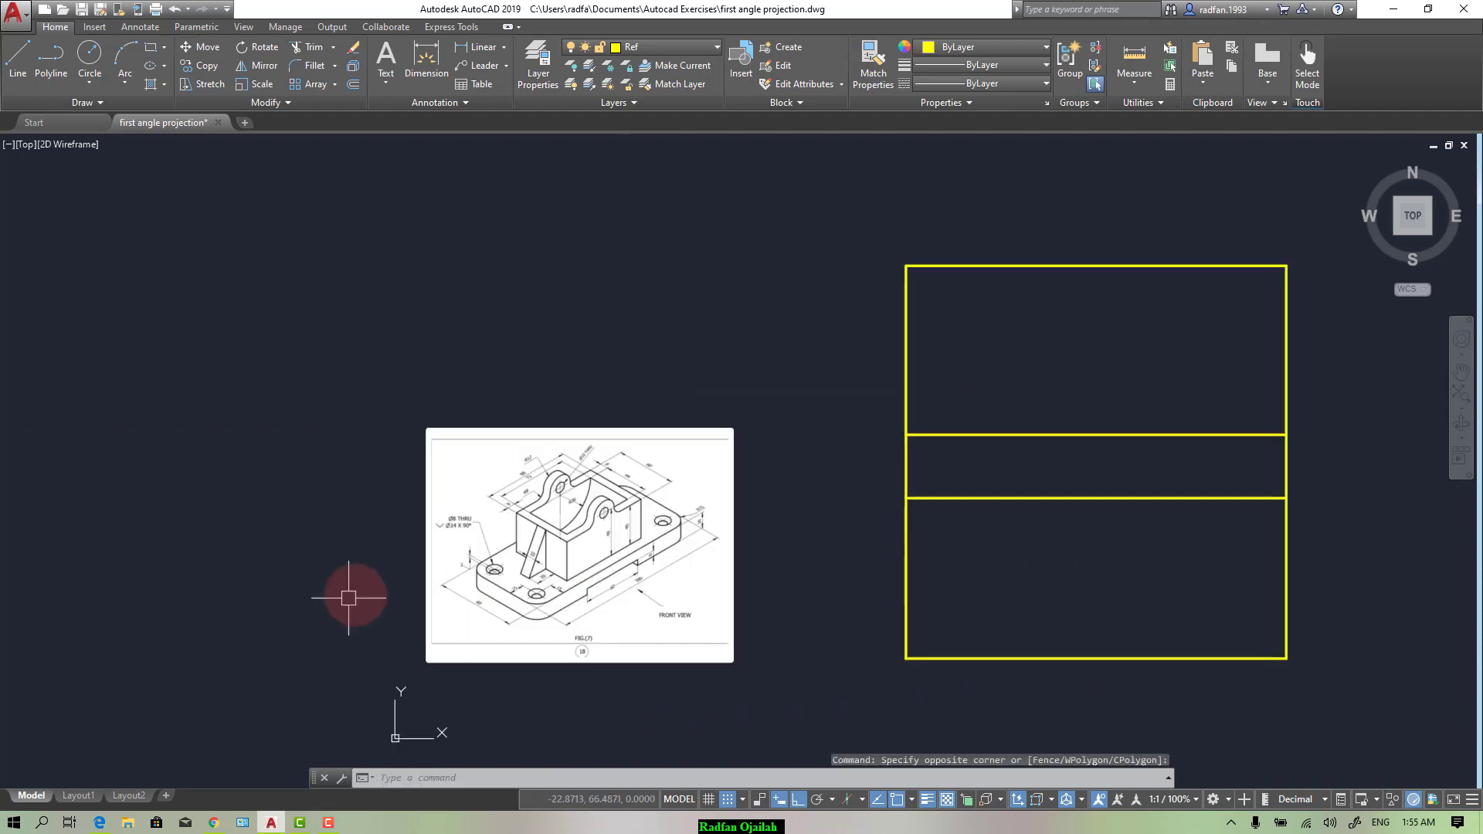
{"action": "scroll", "coordinate": [464, 587], "scroll_direction": "up", "scroll_amount": 2}
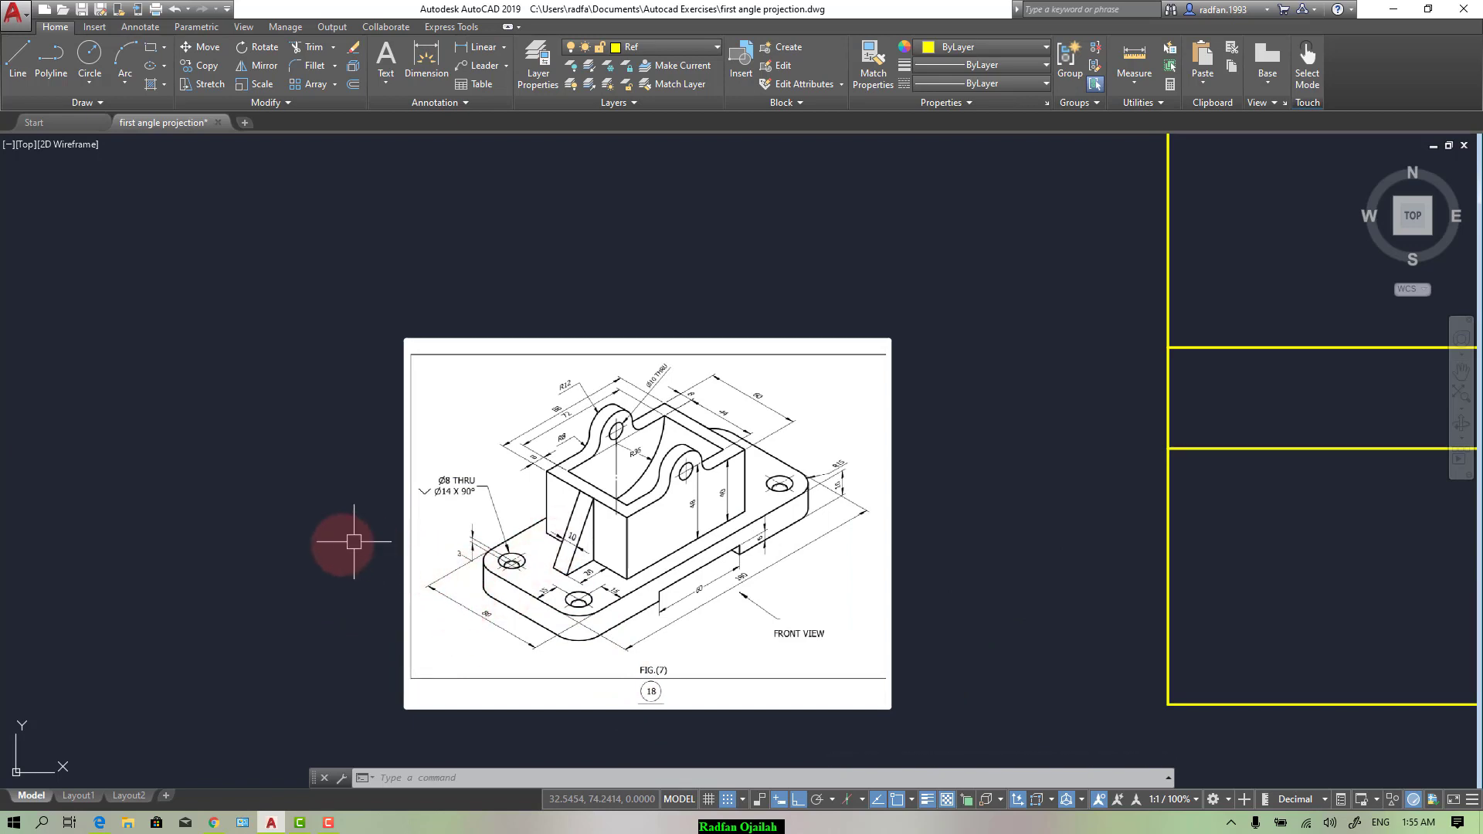
{"action": "scroll", "coordinate": [695, 516], "scroll_direction": "down", "scroll_amount": 2}
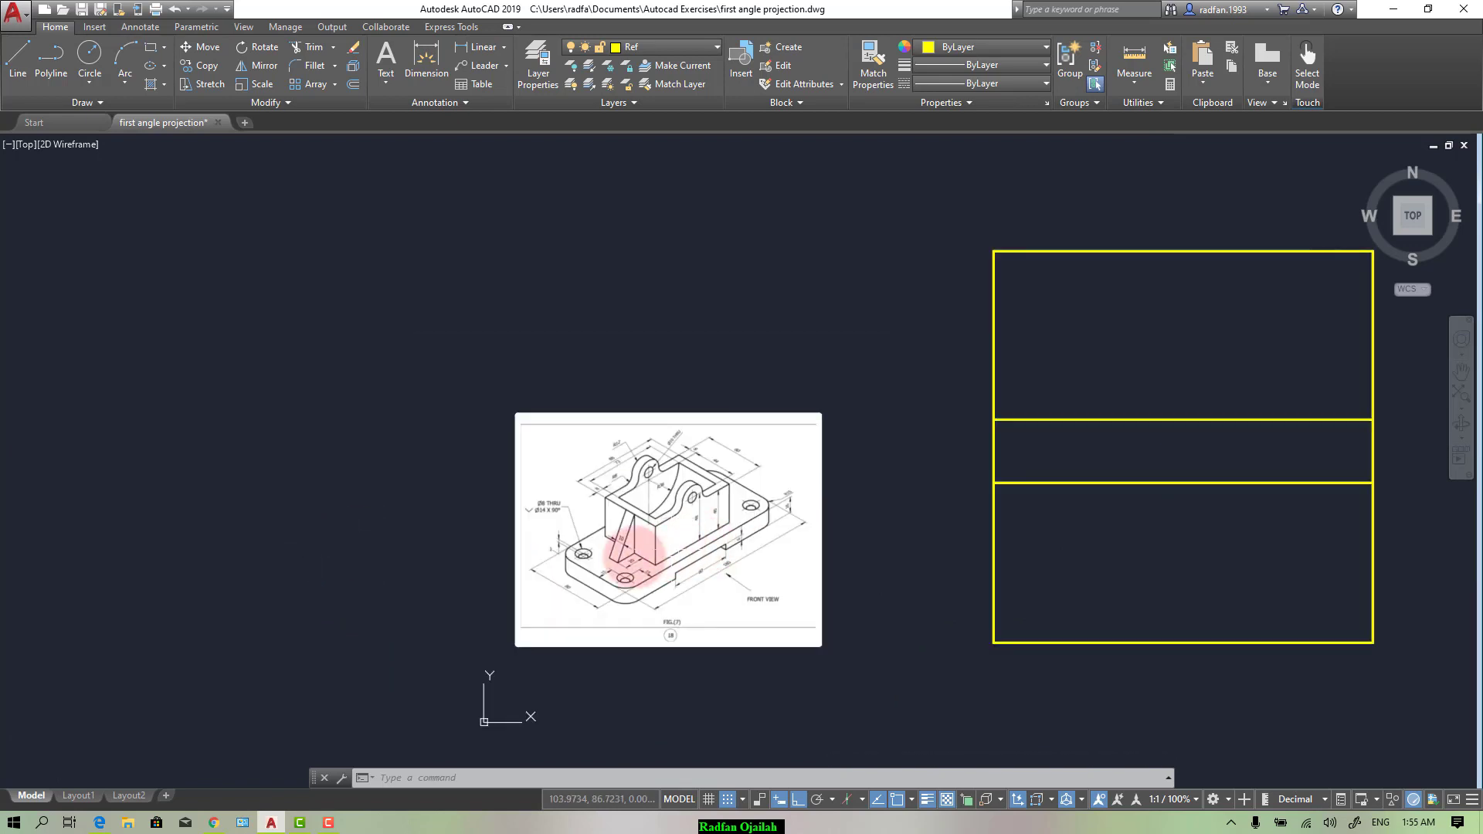
{"action": "scroll", "coordinate": [401, 589], "scroll_direction": "down", "scroll_amount": 2}
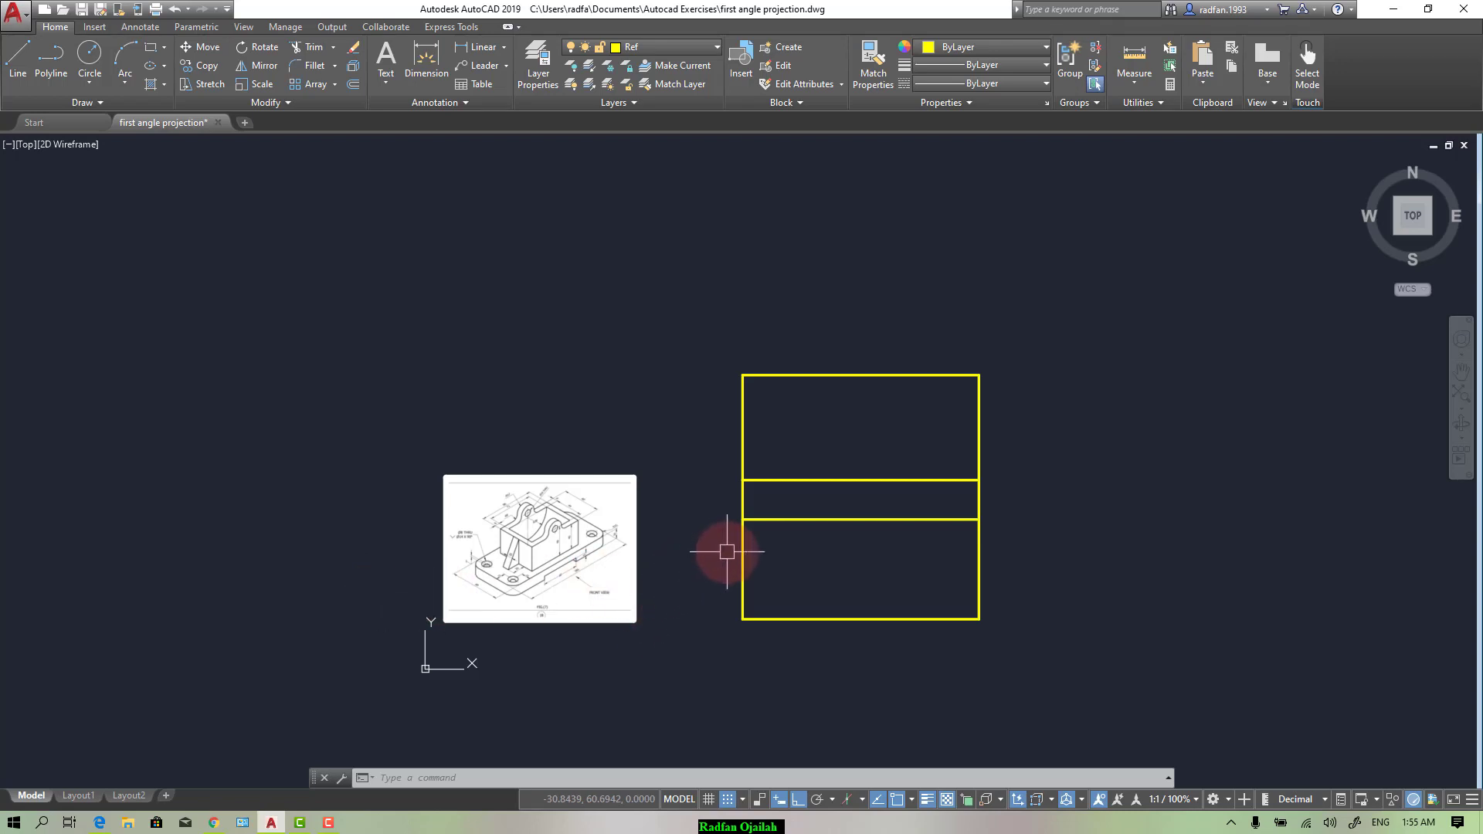
{"action": "key", "text": "Return"}
{"action": "left_click", "coordinate": [653, 584]}
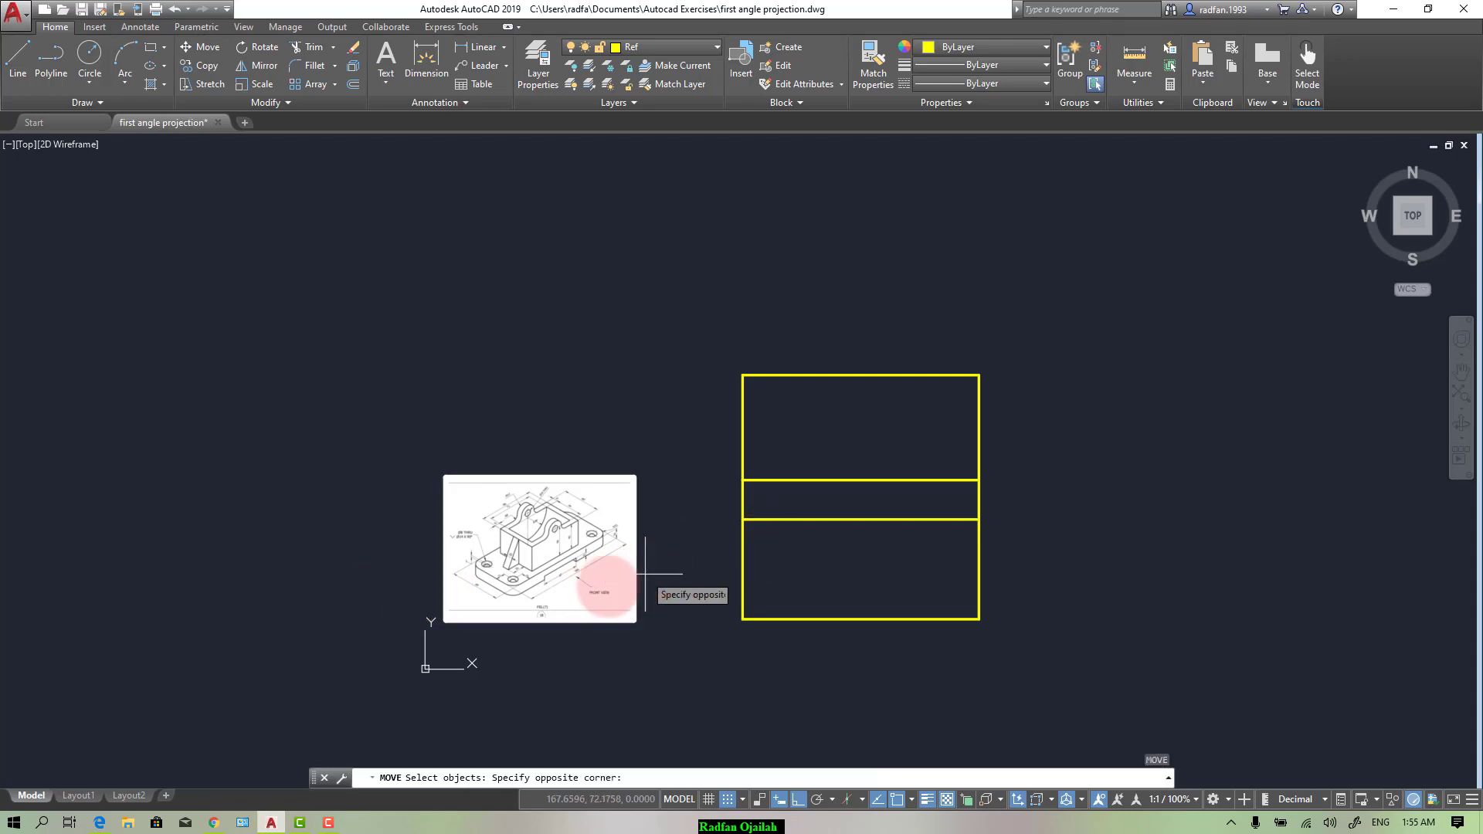
{"action": "left_click", "coordinate": [463, 618]}
{"action": "key", "text": "Return"}
{"action": "left_click", "coordinate": [473, 640]}
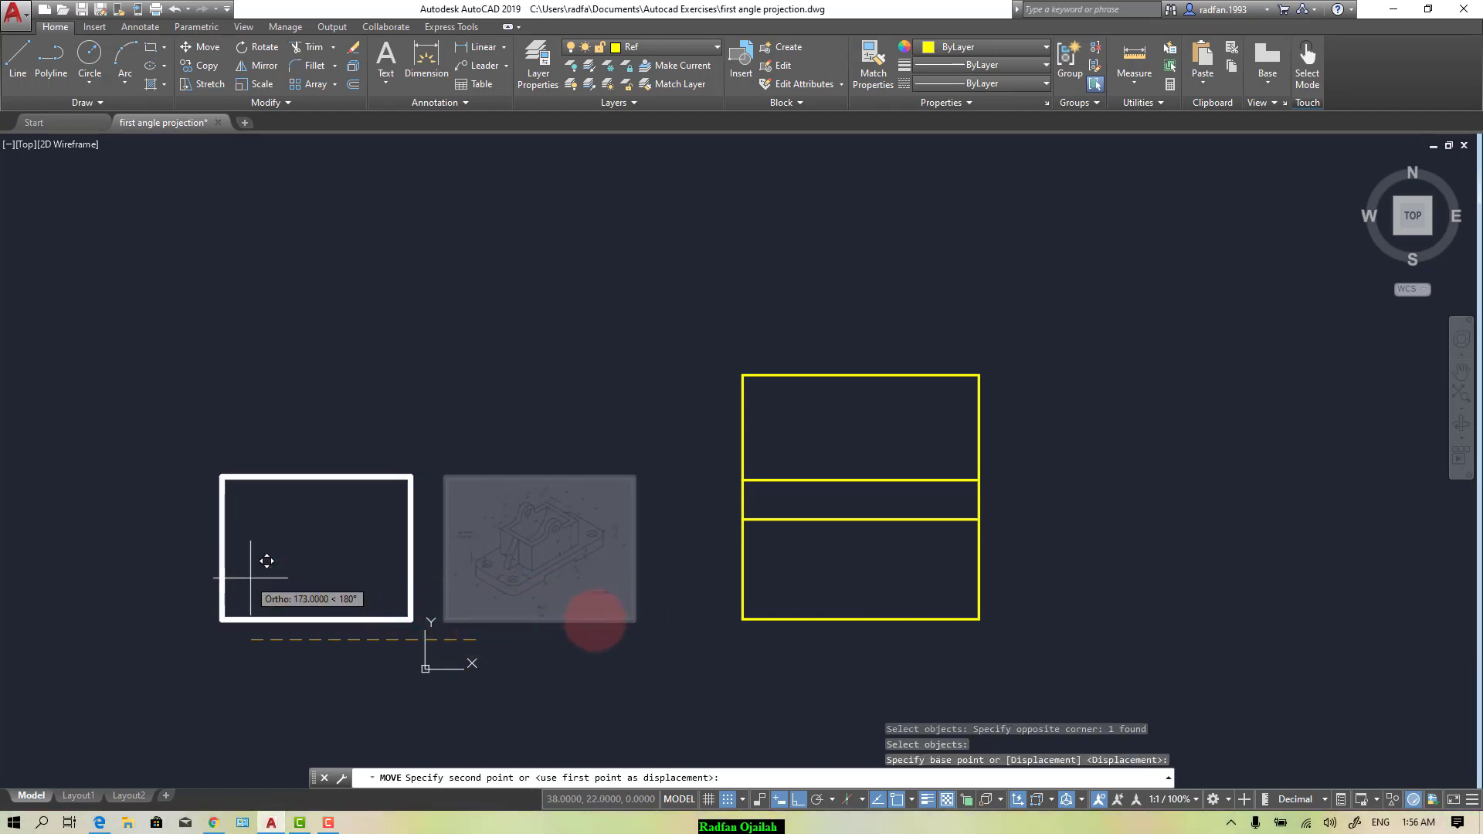
{"action": "left_click", "coordinate": [292, 578]}
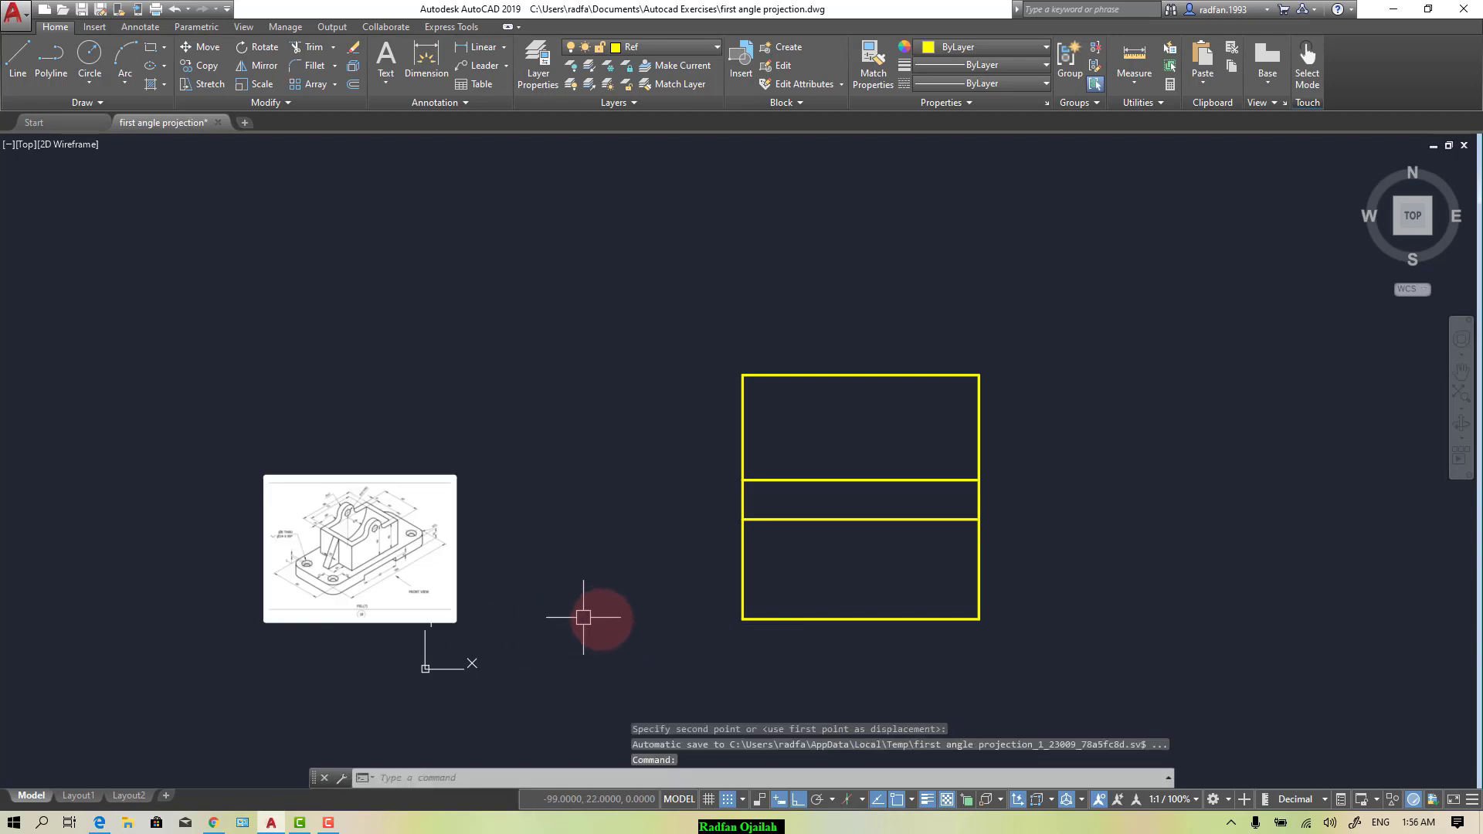
Step: Copy the rectangle's left vertical lines 30 units to the left
{"action": "type", "text": "co"}
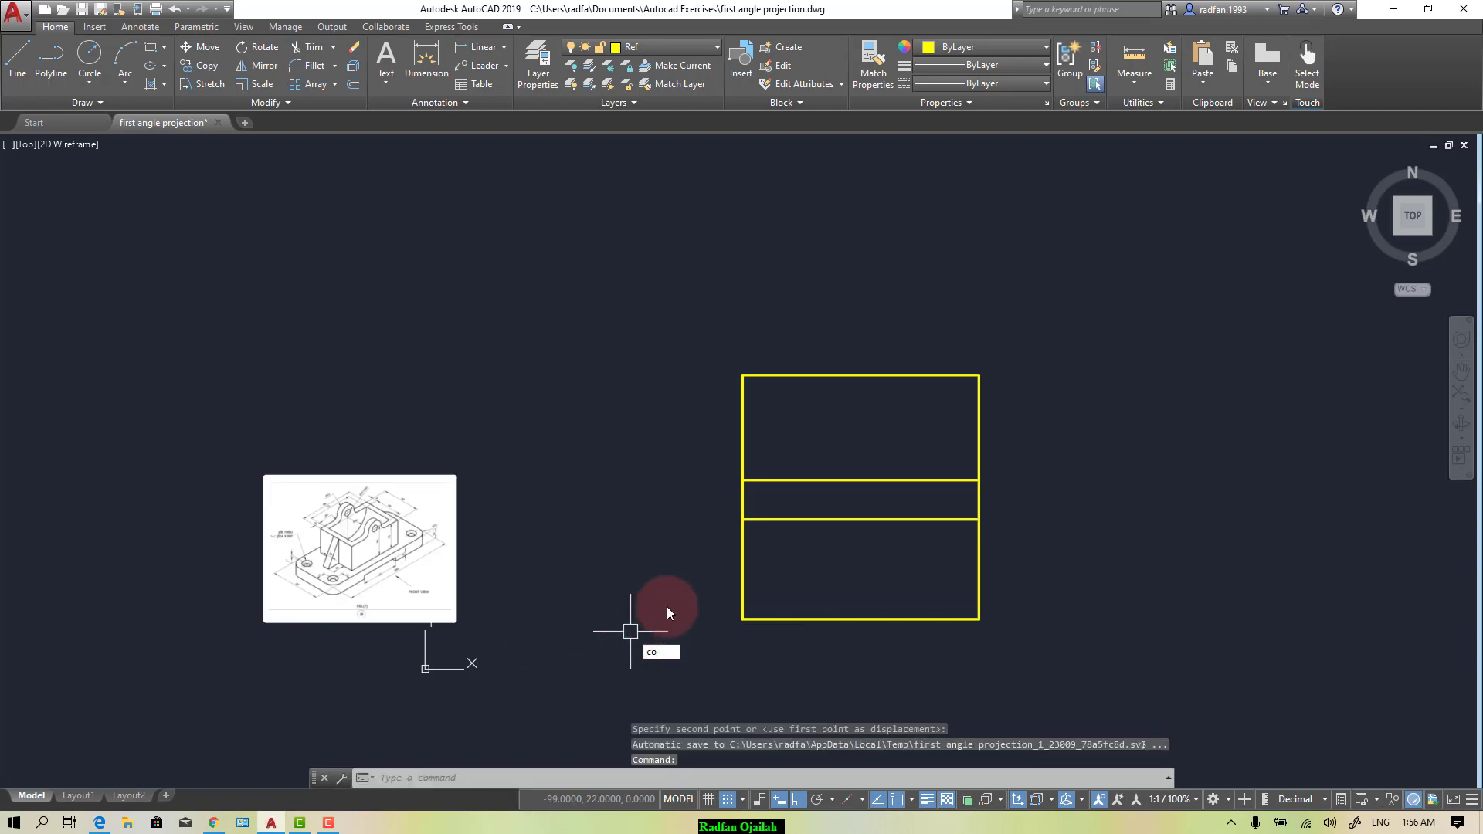
{"action": "key", "text": "Return"}
{"action": "left_click", "coordinate": [741, 570]}
{"action": "left_click", "coordinate": [744, 477]}
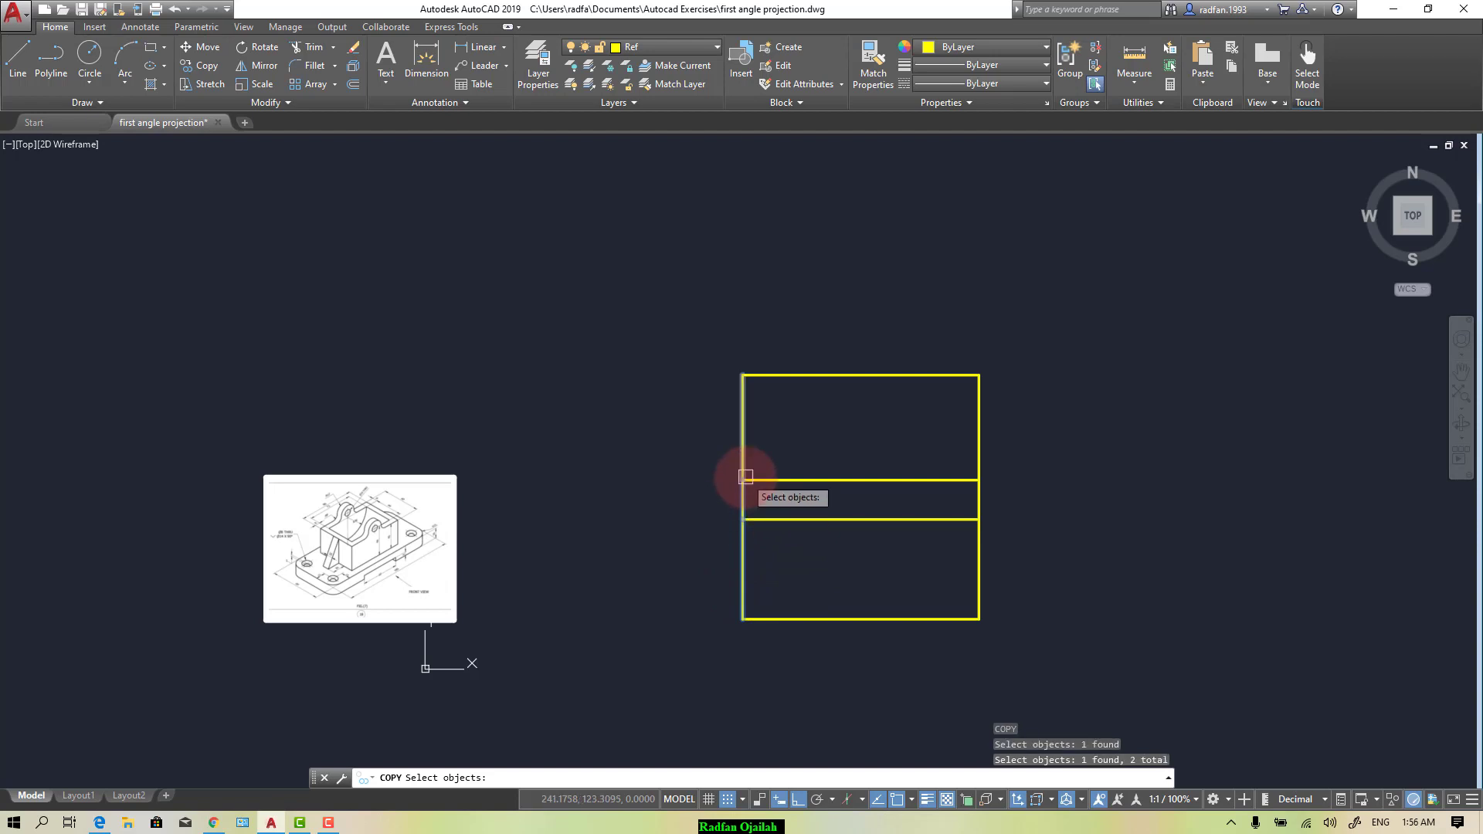
{"action": "left_click", "coordinate": [722, 424]}
{"action": "left_click", "coordinate": [747, 443]}
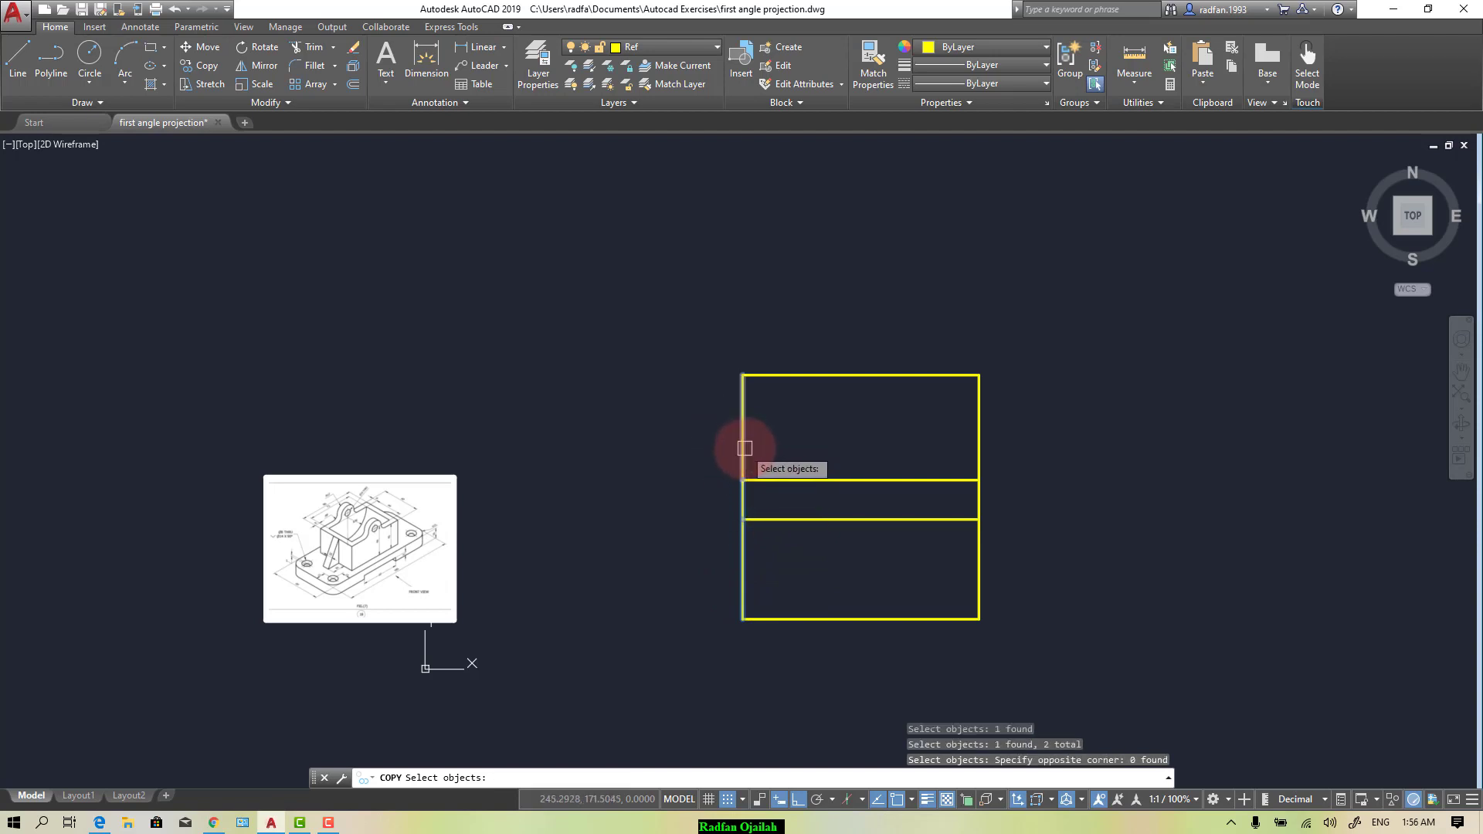
{"action": "key", "text": "Return"}
{"action": "left_click", "coordinate": [742, 618]}
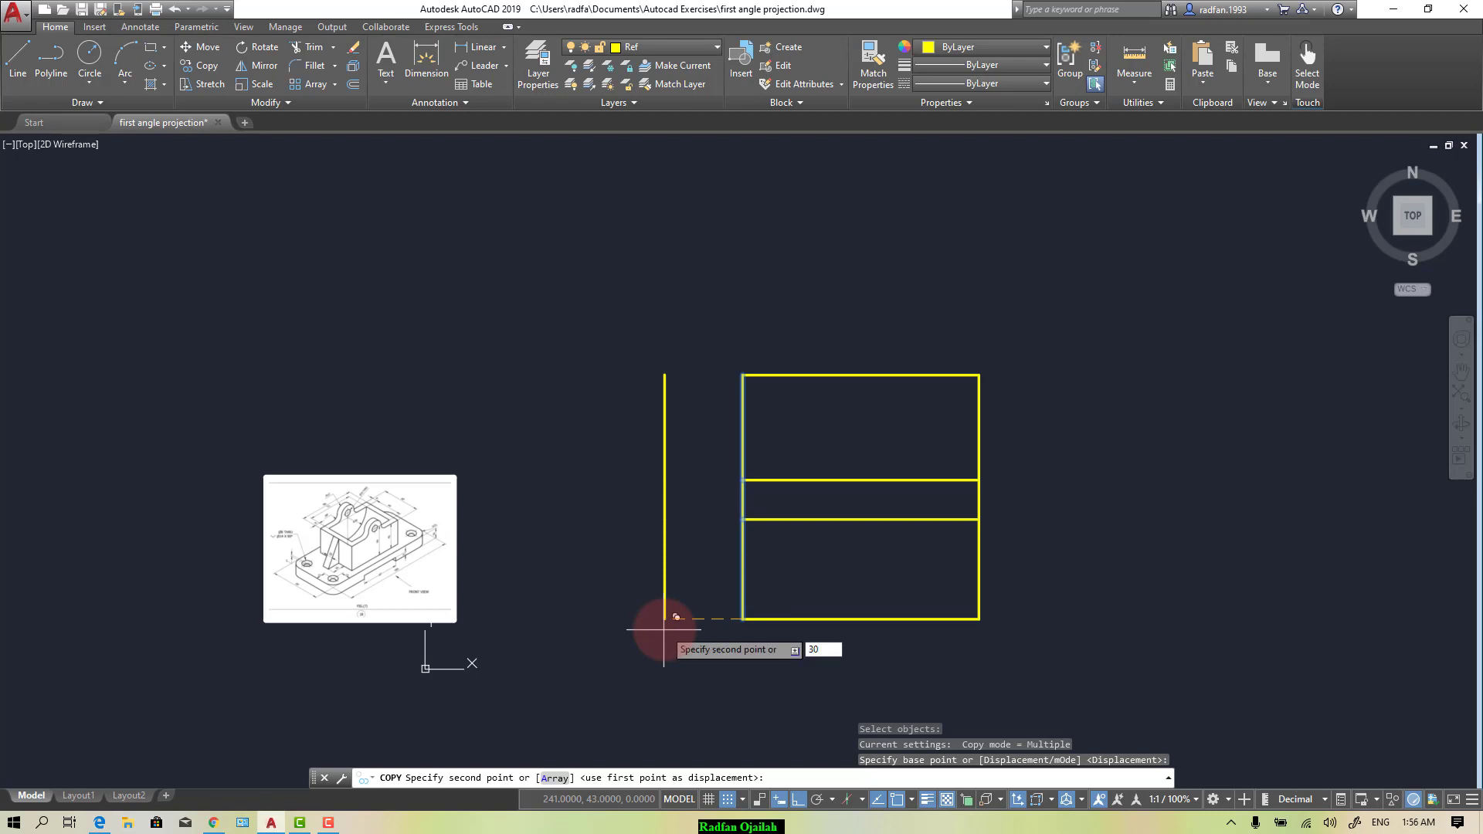
{"action": "key", "text": "Return"}
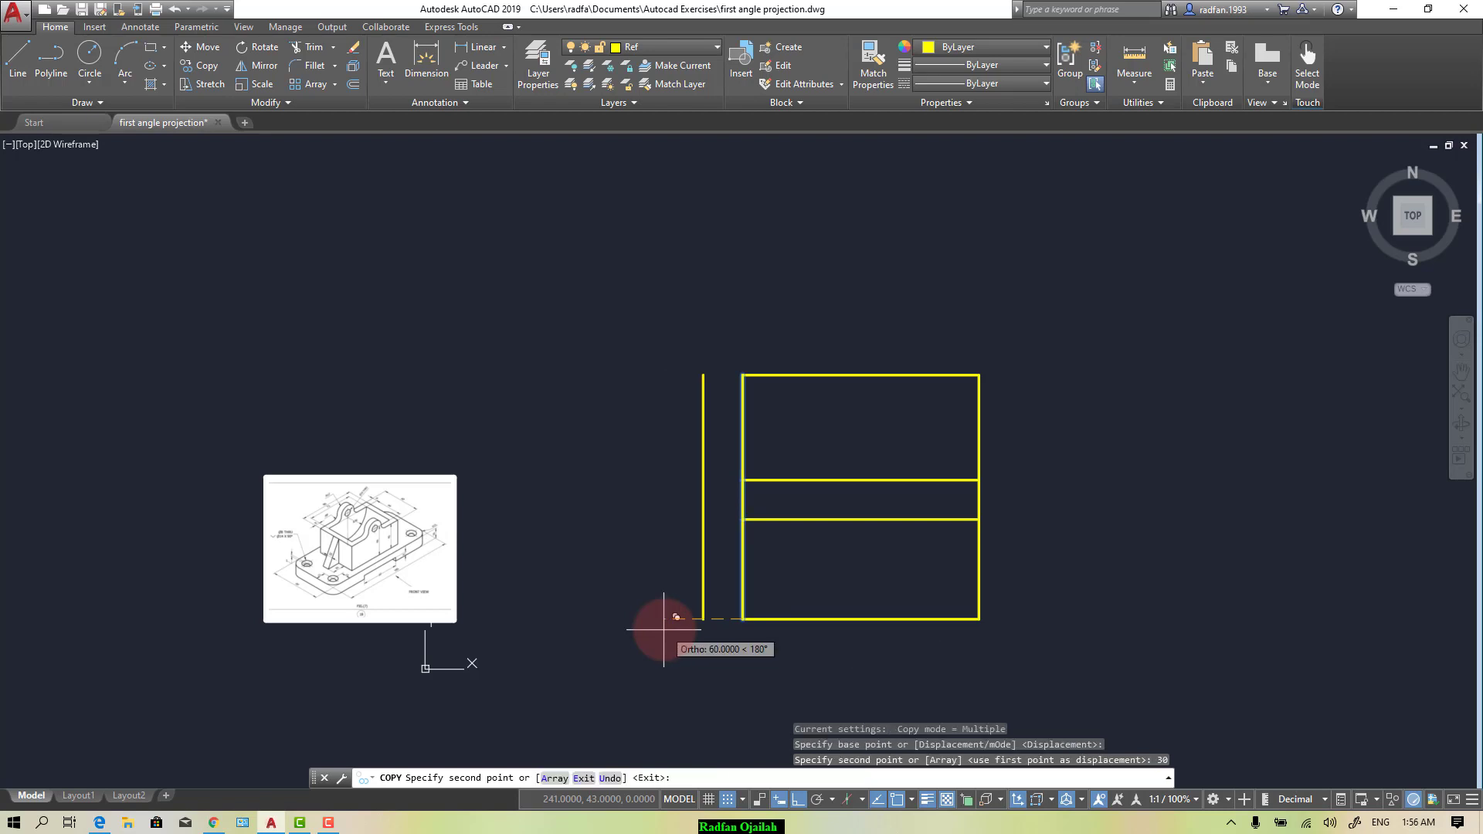
{"action": "key", "text": "Escape"}
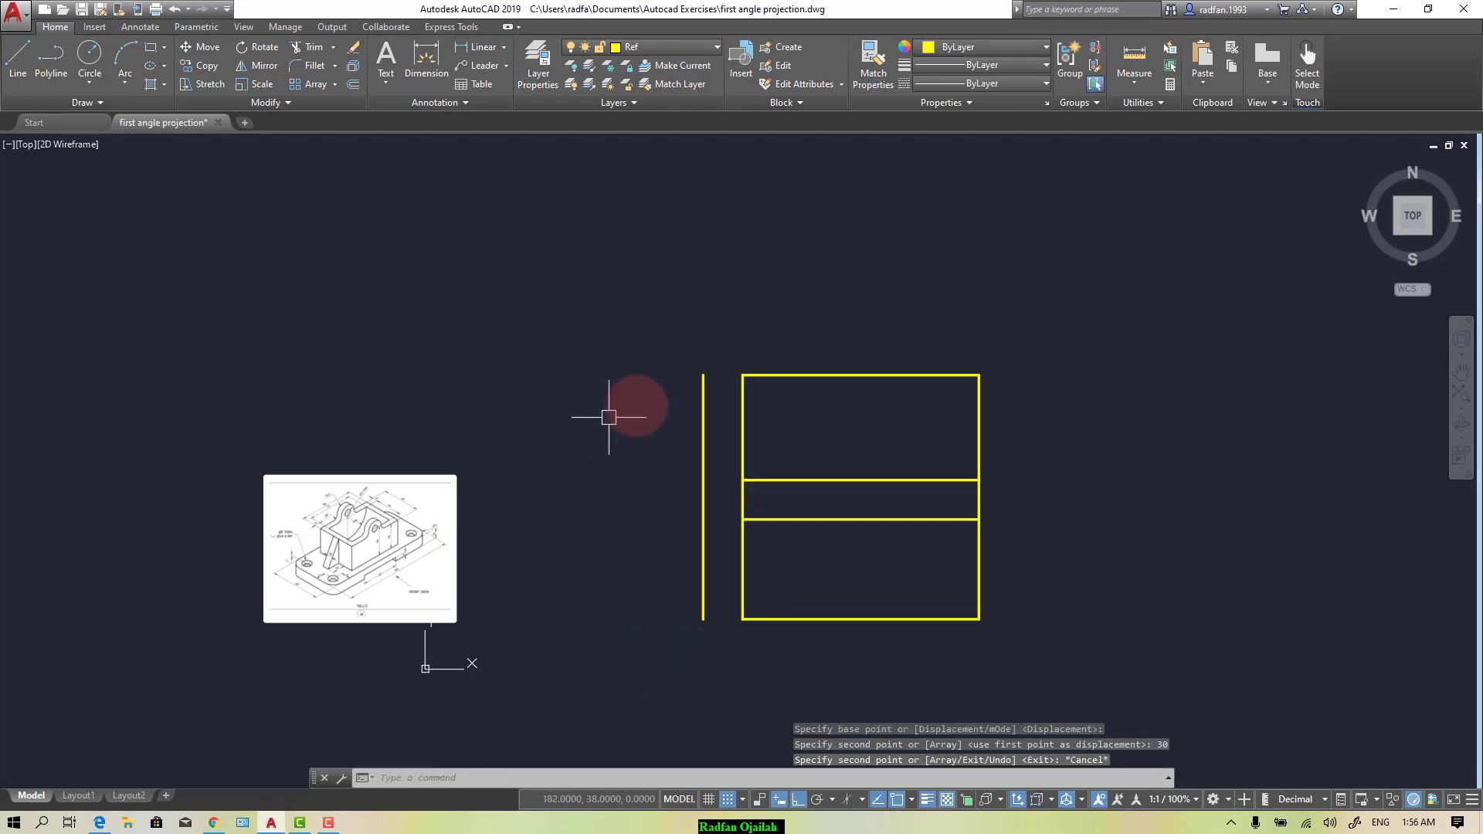
{"action": "scroll", "coordinate": [692, 384], "scroll_direction": "up", "scroll_amount": 2}
{"action": "scroll", "coordinate": [705, 436], "scroll_direction": "down", "scroll_amount": 2}
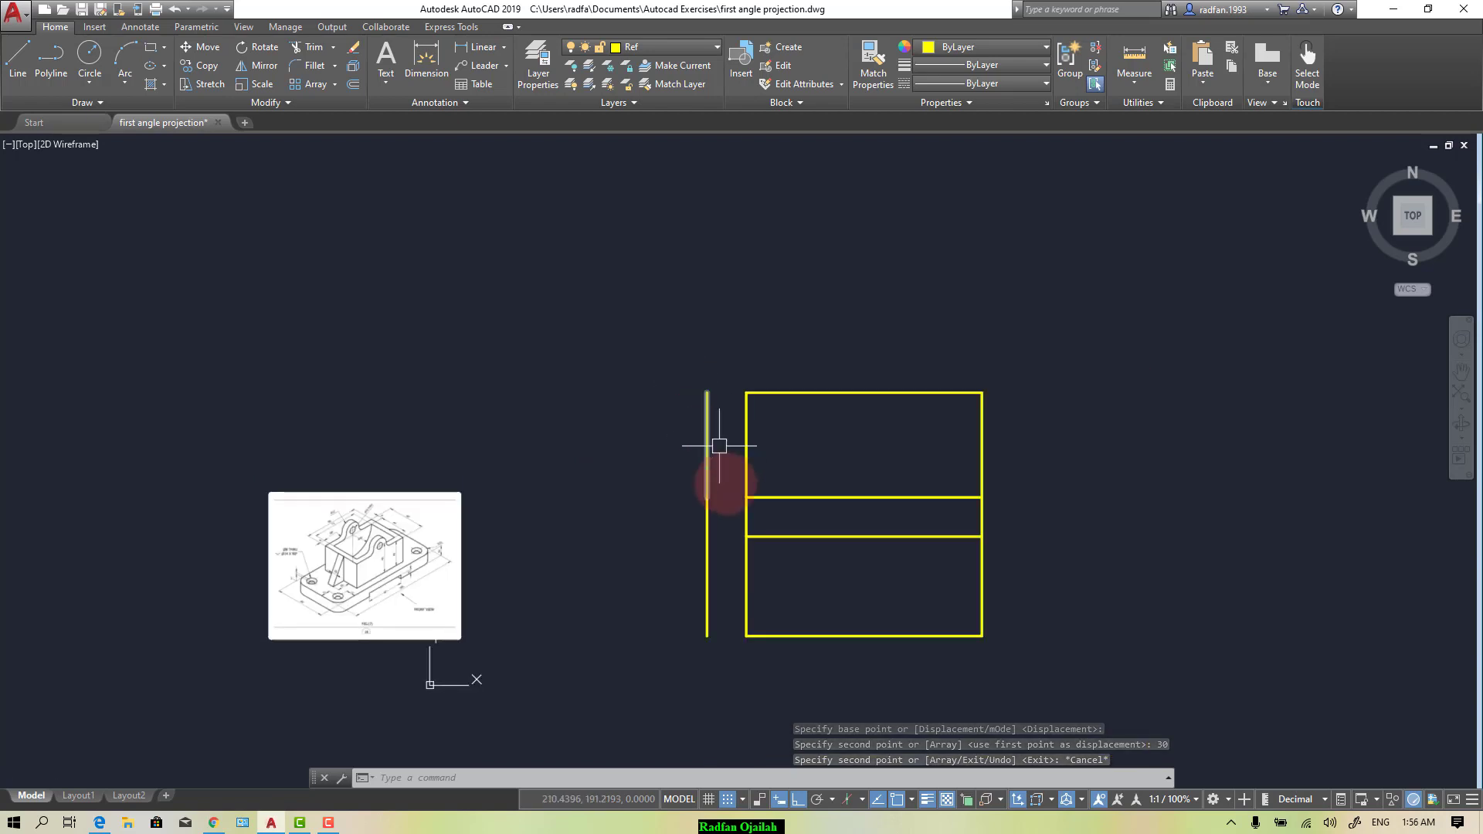
Step: Draw a short line from the rectangle's top-left corner to the new vertical line's top
{"action": "type", "text": "l"}
{"action": "key", "text": "Return"}
{"action": "left_click", "coordinate": [746, 394]}
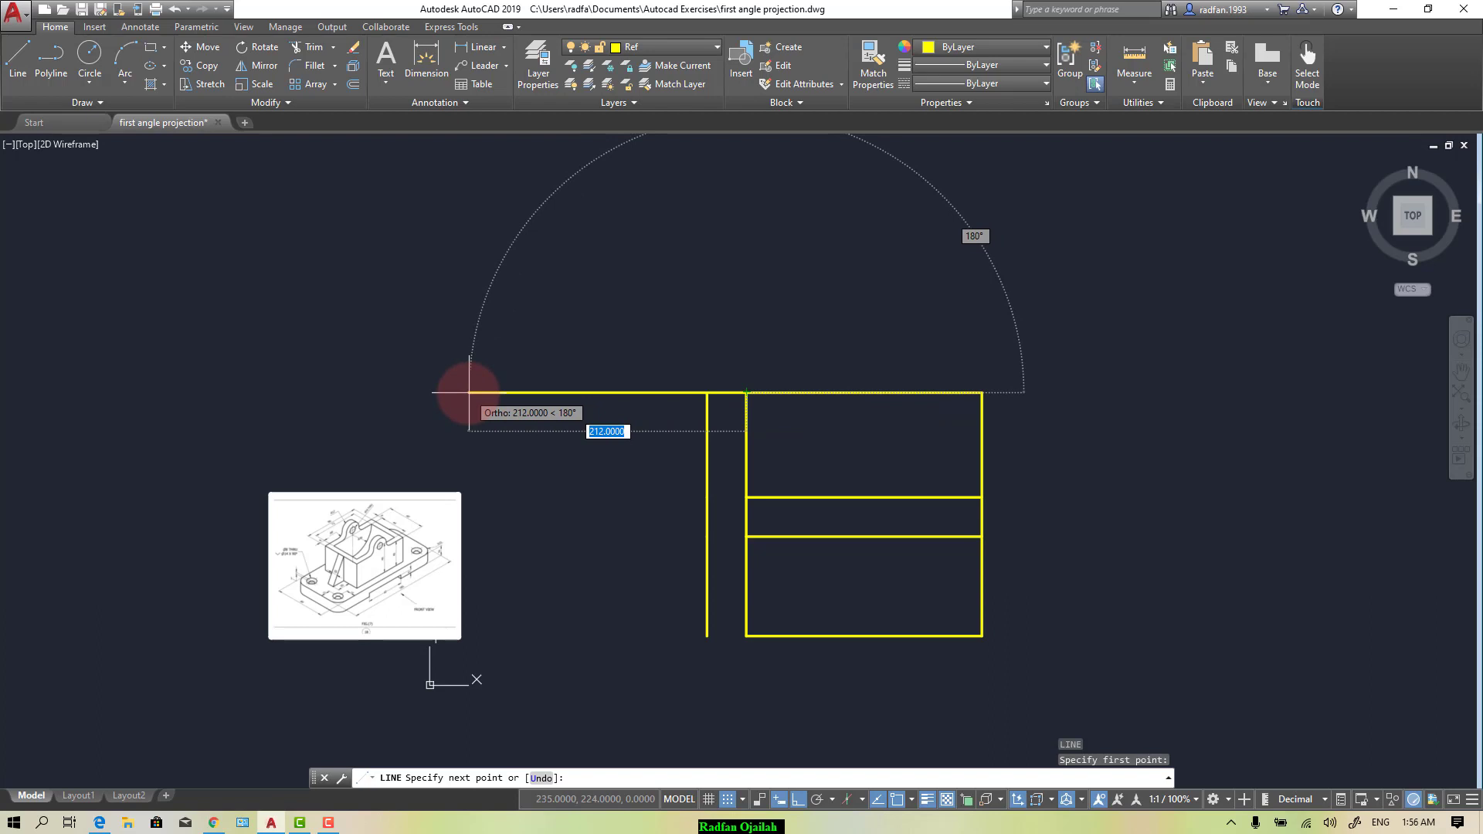
{"action": "left_click", "coordinate": [707, 392]}
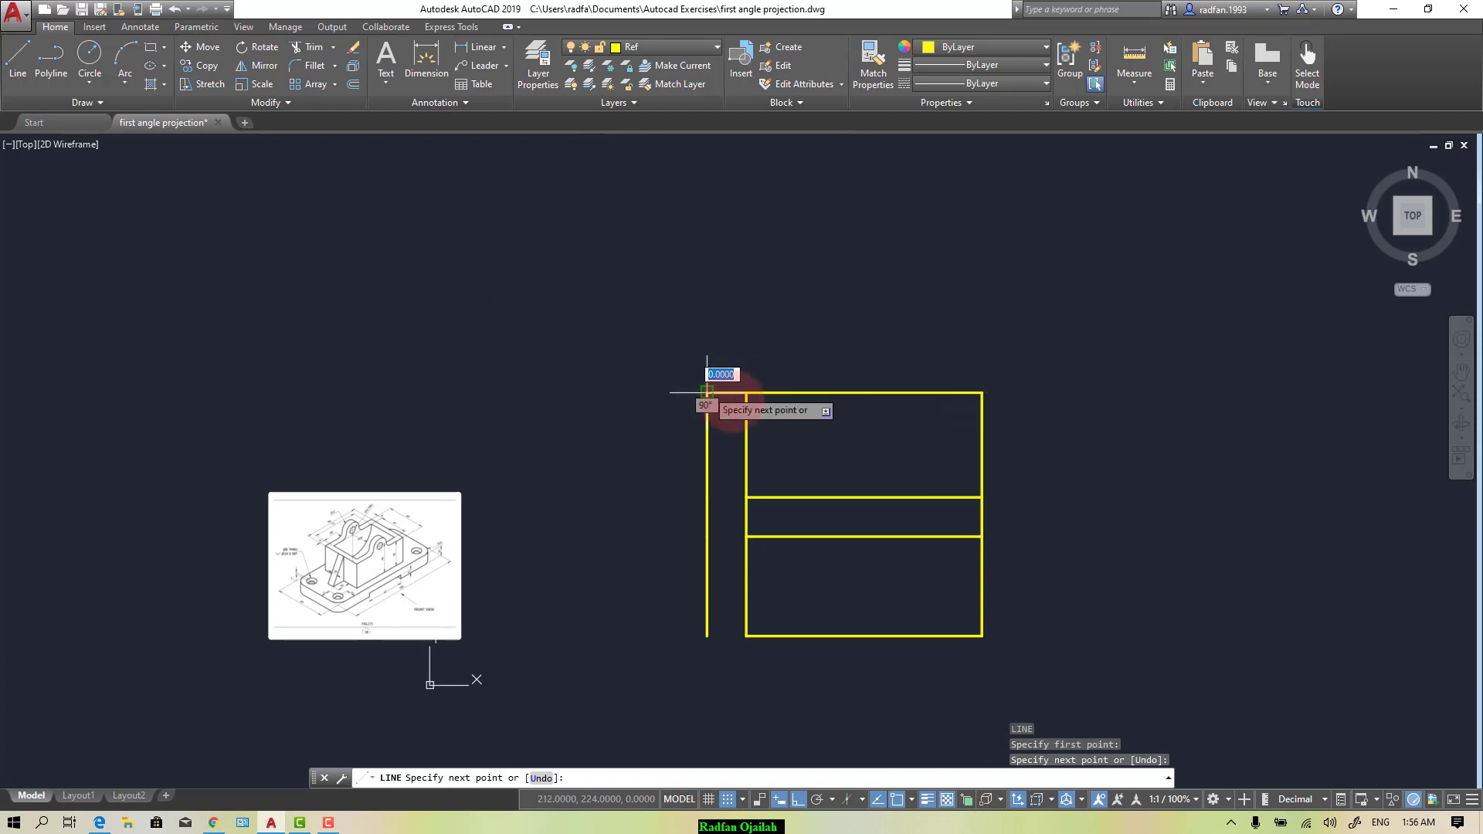
{"action": "key", "text": "Return"}
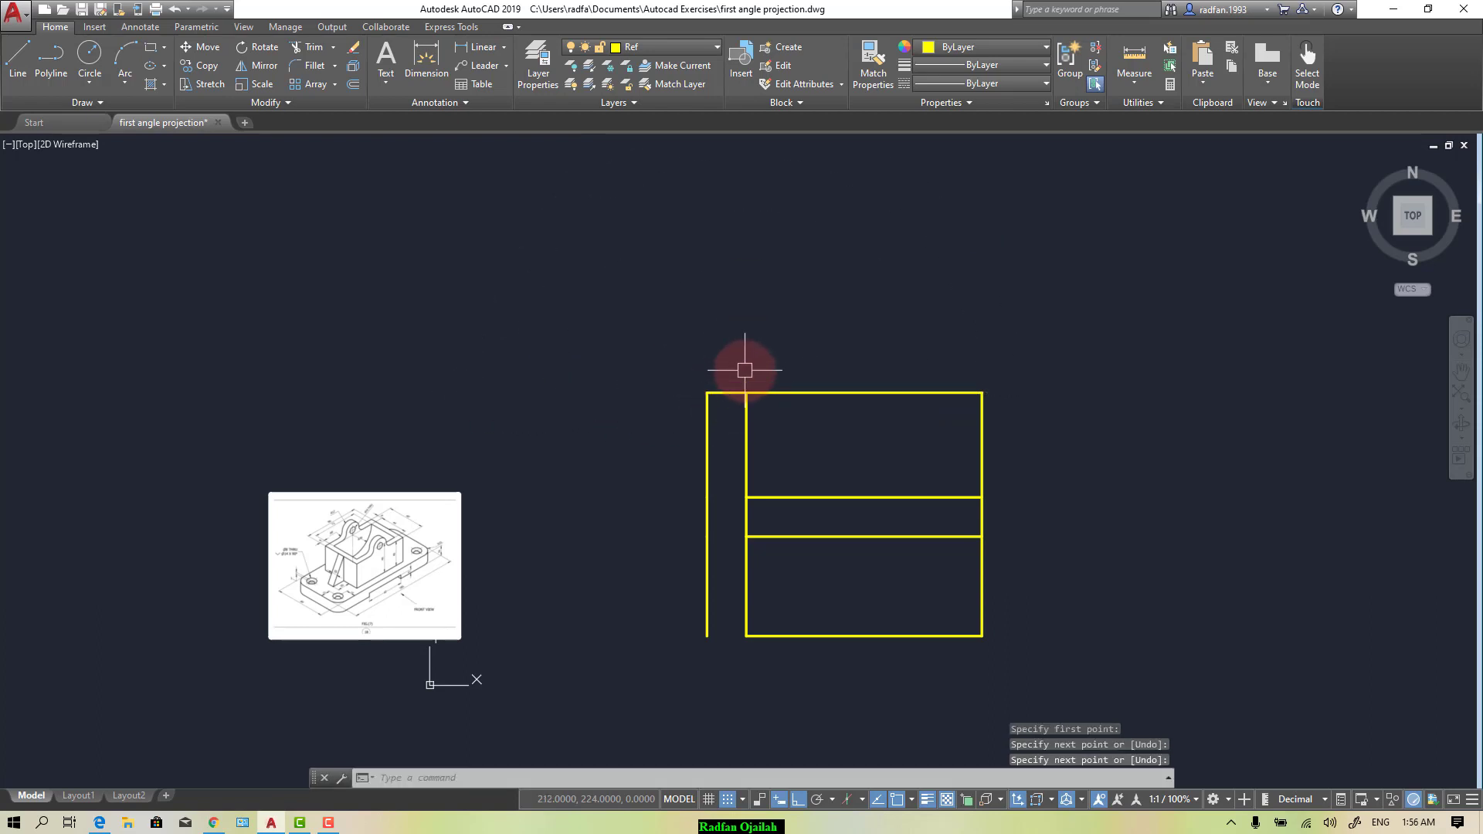
Step: Copy that short line down to close the bottom of the strip
{"action": "type", "text": "ct o"}
{"action": "key", "text": "Return"}
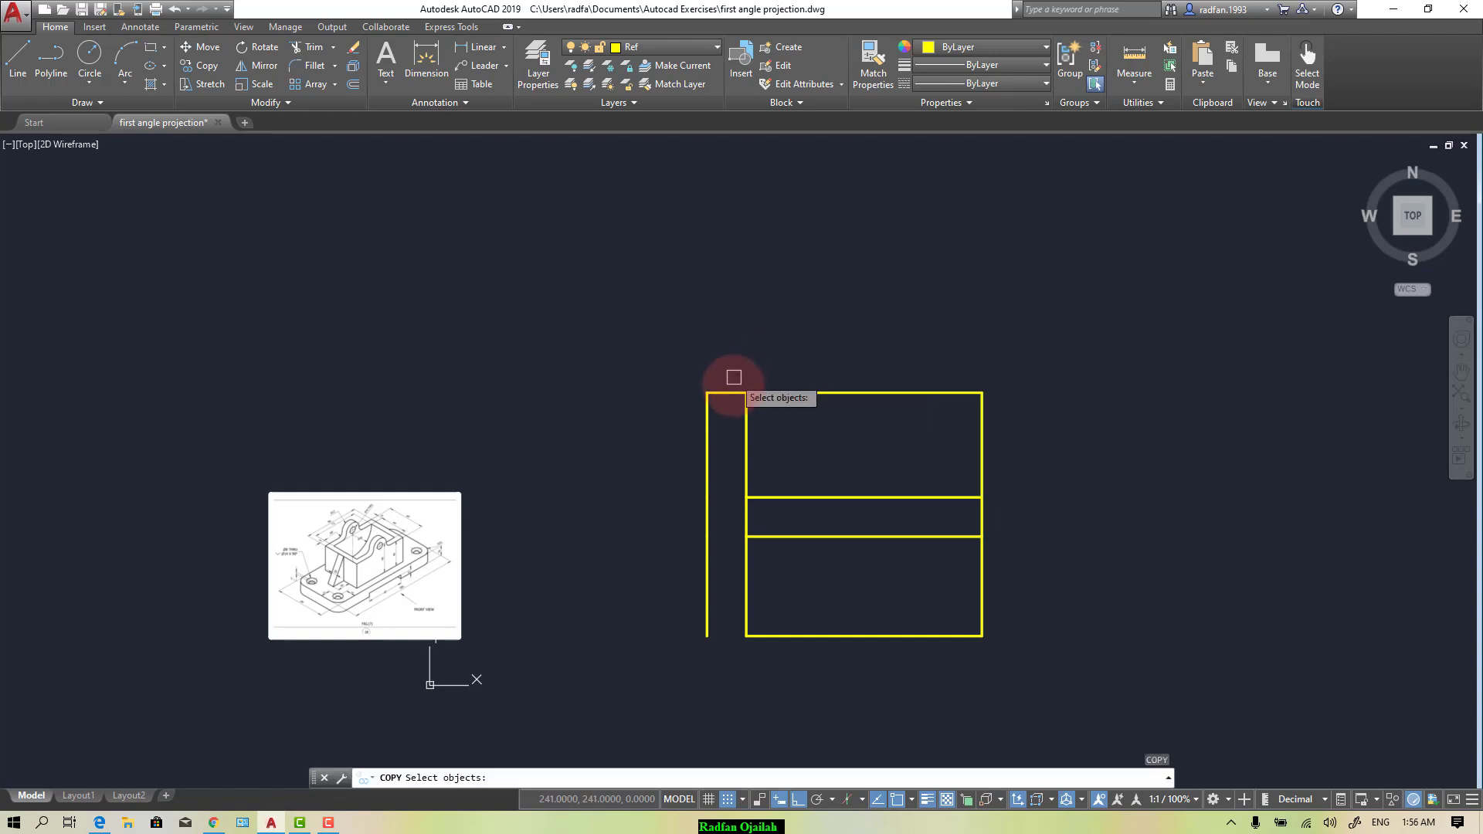
{"action": "key", "text": "Return"}
{"action": "left_click", "coordinate": [752, 389]}
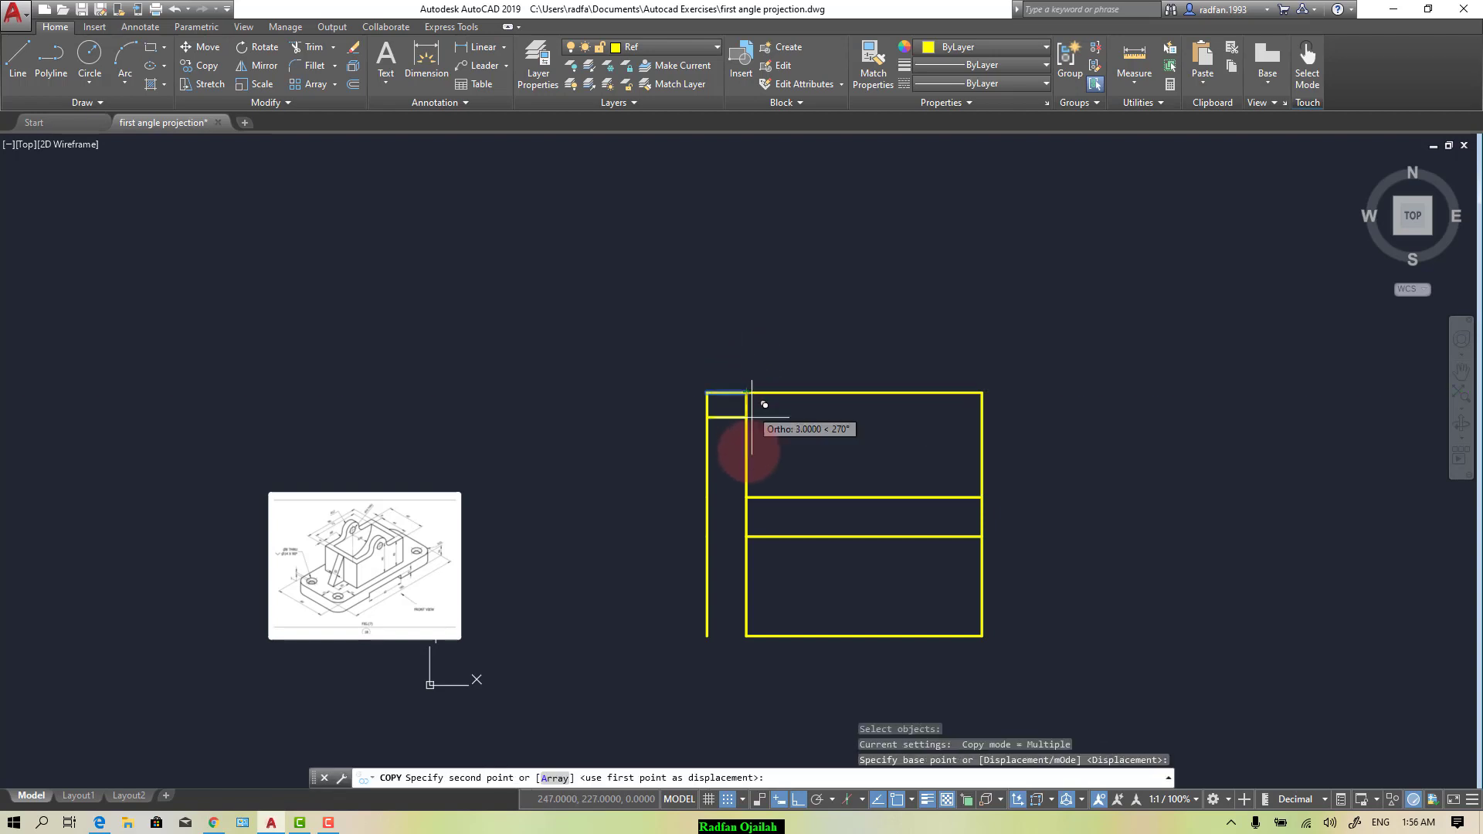
{"action": "left_click", "coordinate": [755, 520]}
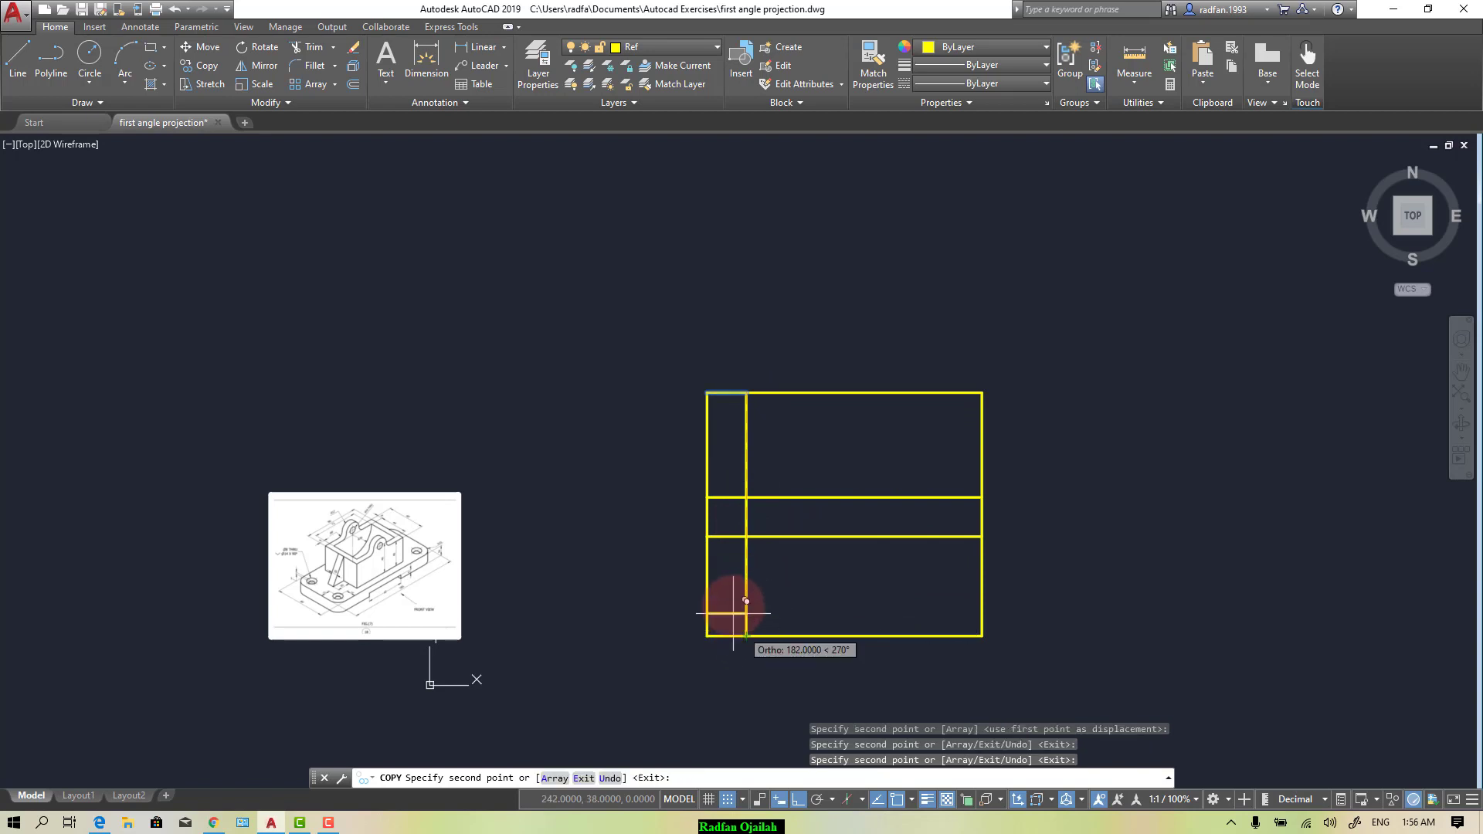
{"action": "key", "text": "Return"}
{"action": "scroll", "coordinate": [875, 449], "scroll_direction": "up", "scroll_amount": 2}
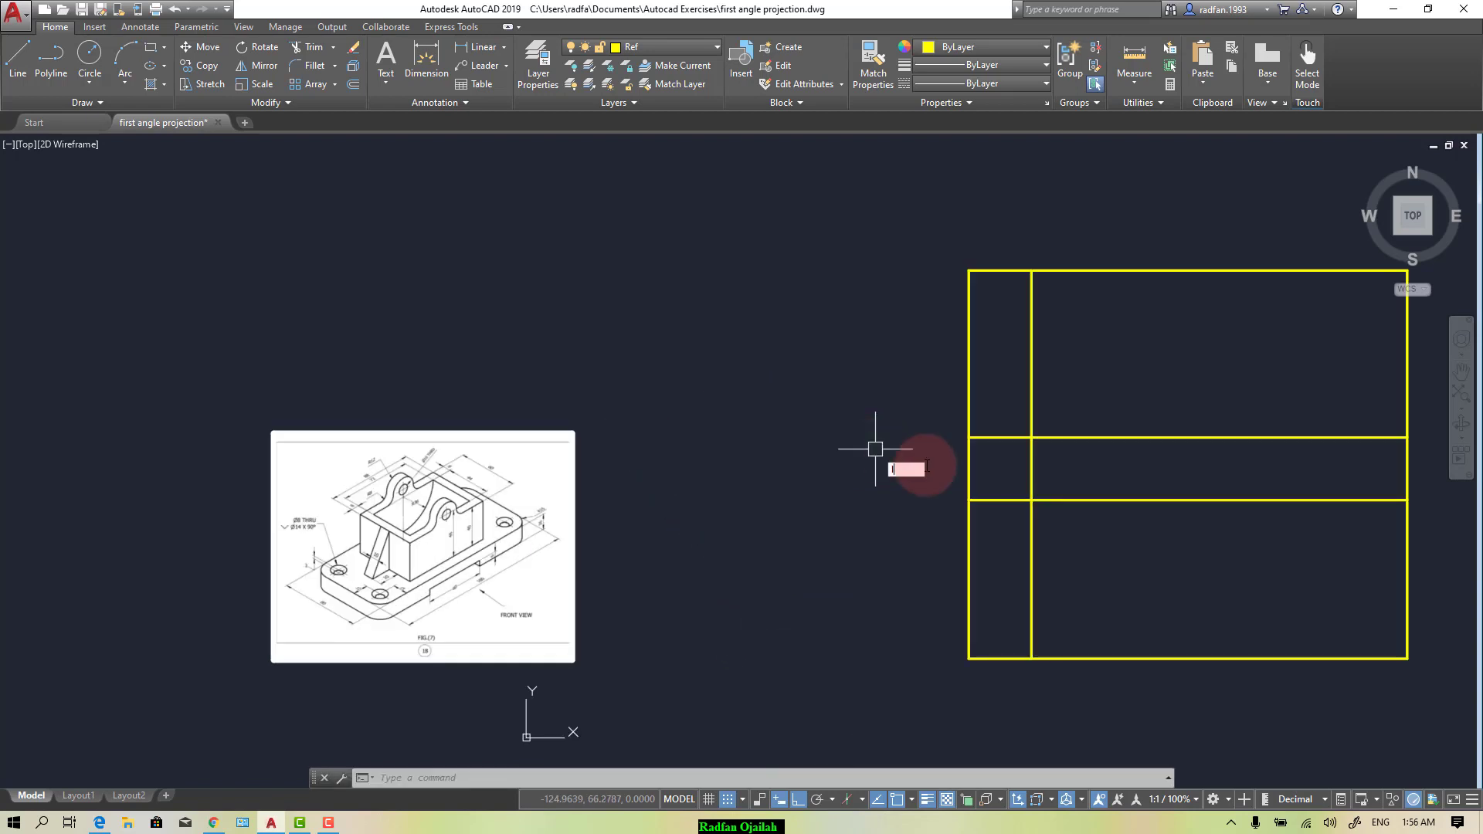
Step: Set polar tracking to 45° and draw a 135° miter line up-left from the strip's intersection
{"action": "type", "text": "l"}
{"action": "key", "text": "Return"}
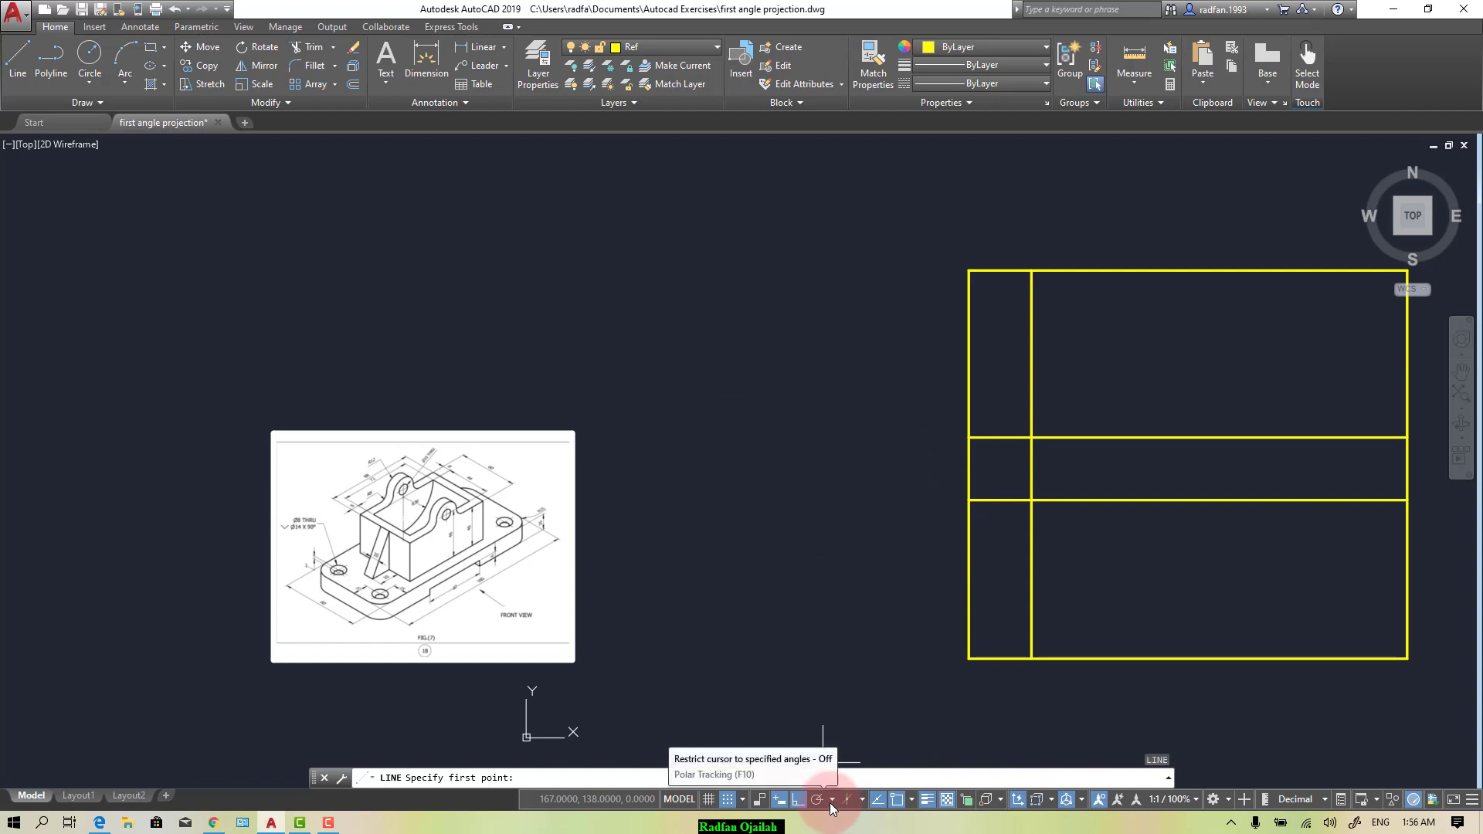
{"action": "left_click", "coordinate": [832, 801]}
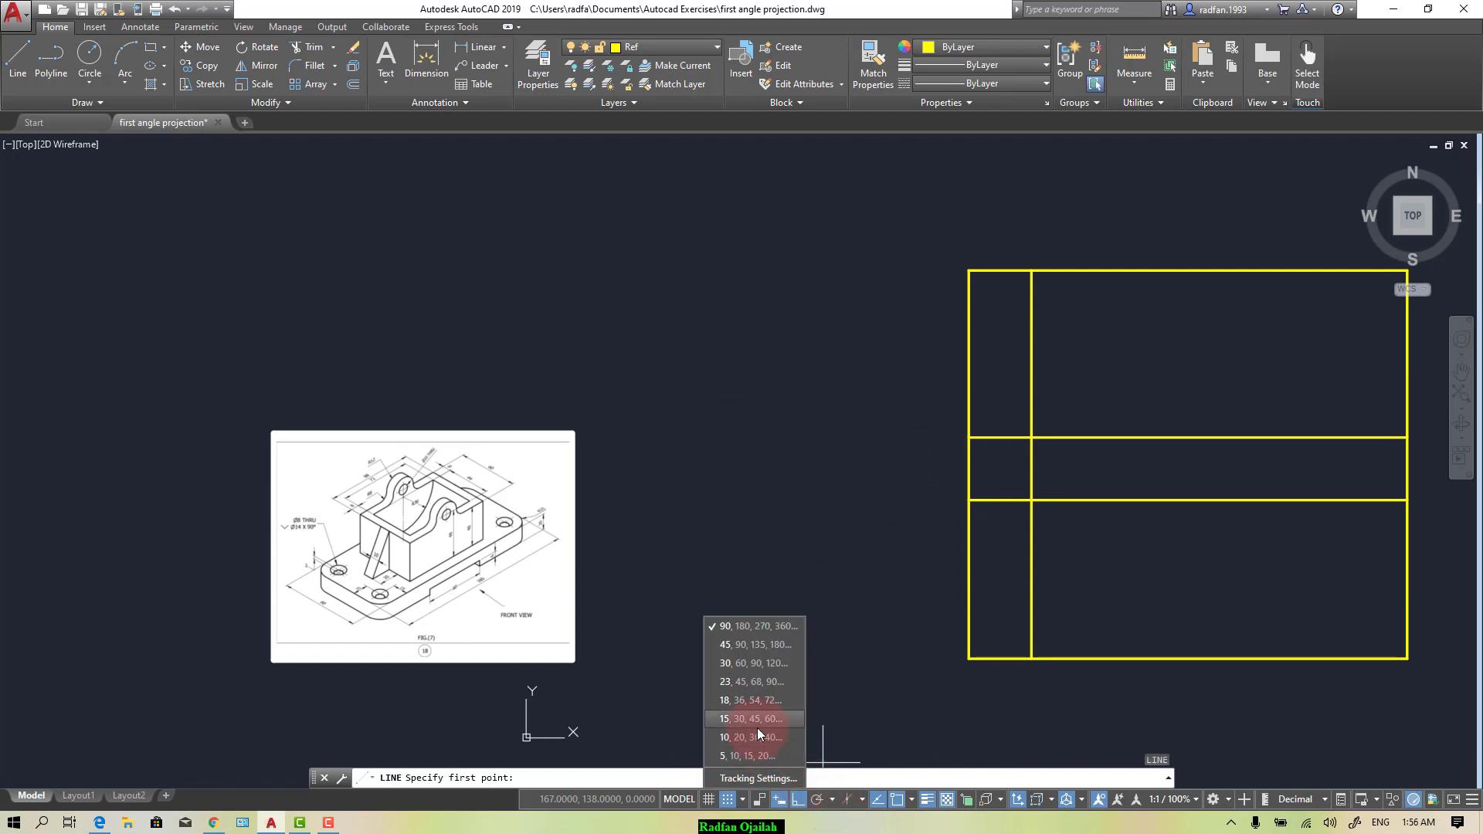
{"action": "left_click", "coordinate": [743, 646]}
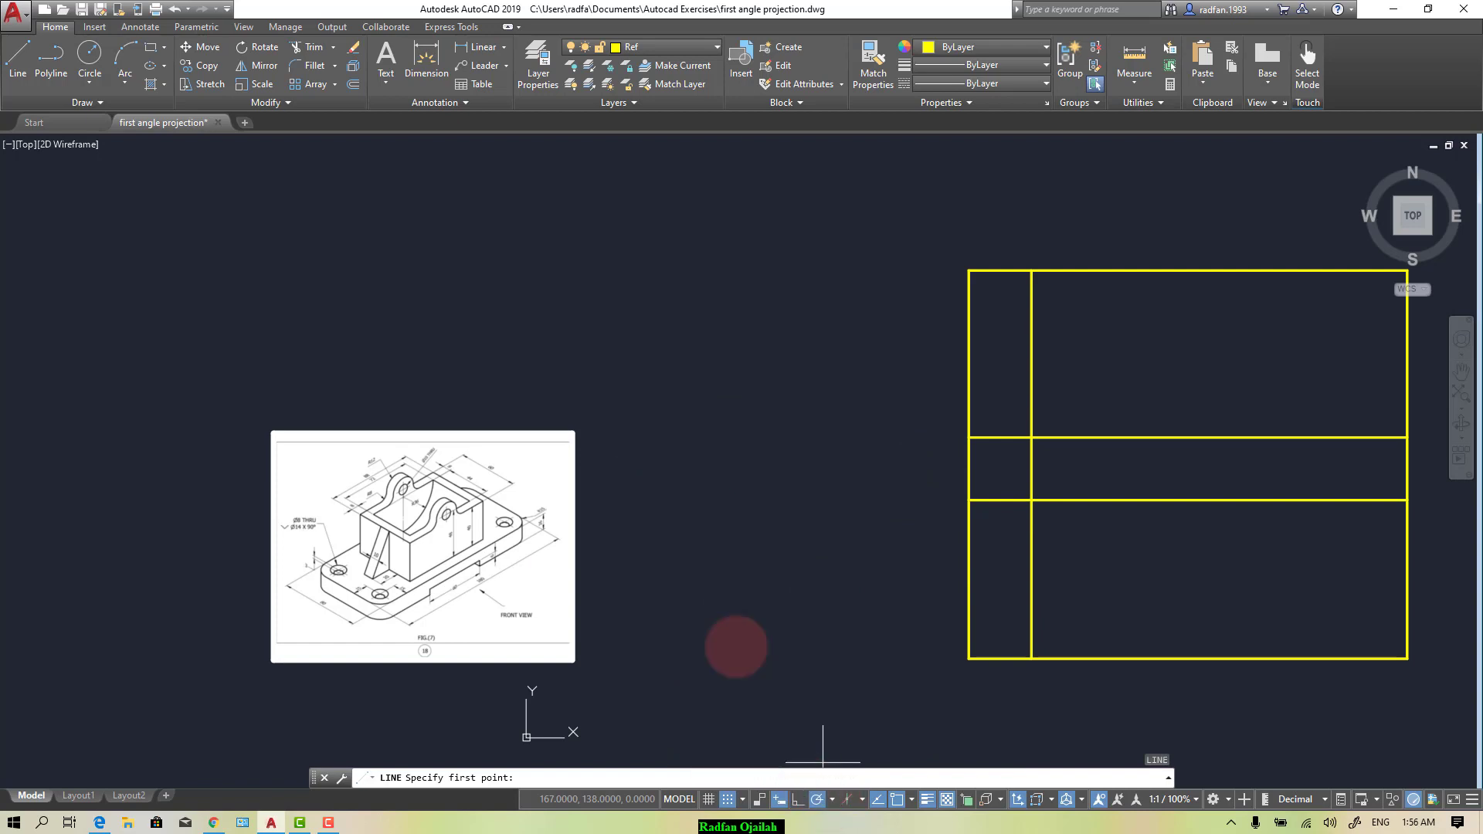
{"action": "left_click", "coordinate": [1031, 500]}
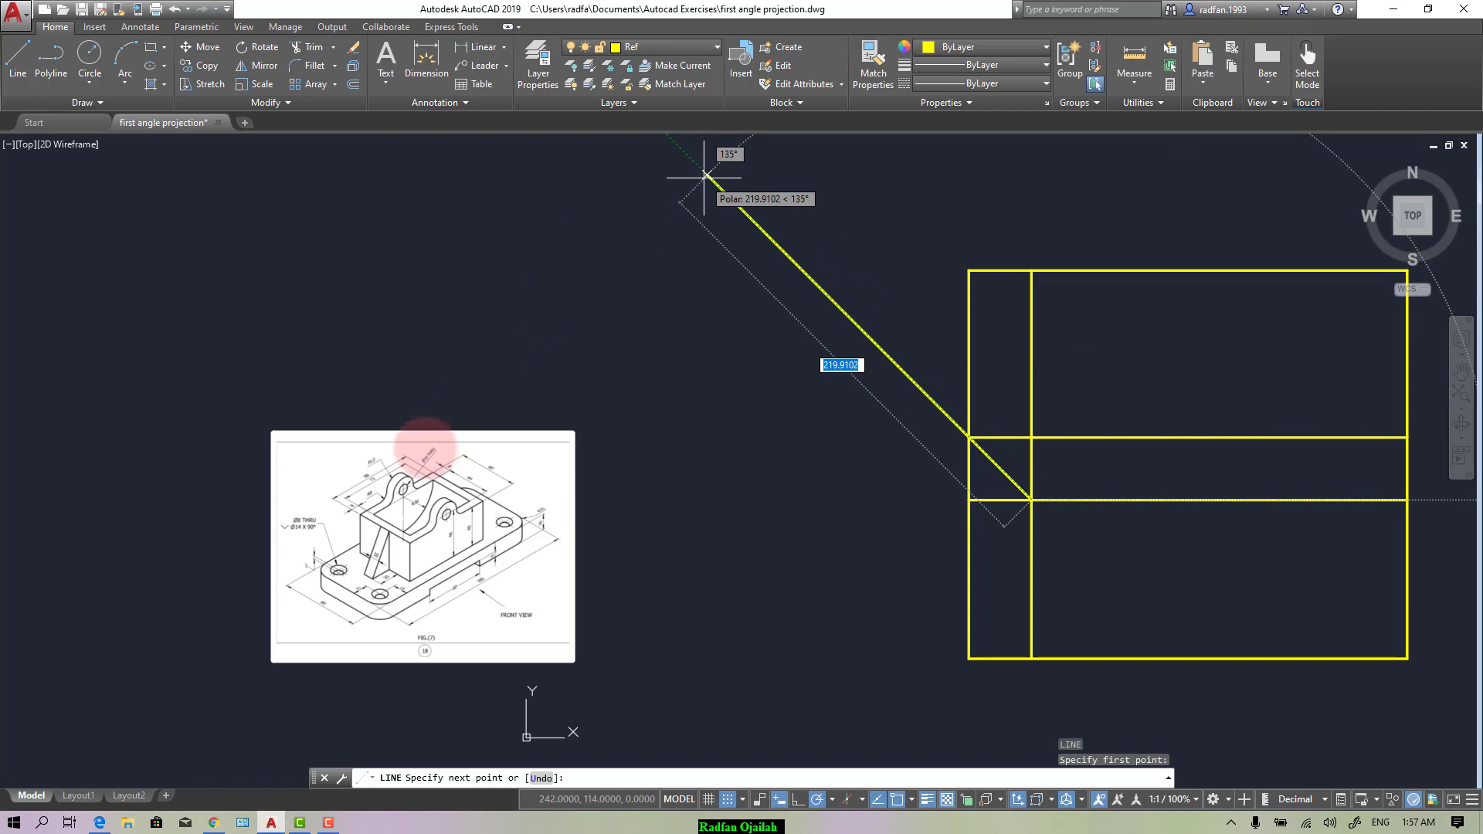
{"action": "left_click", "coordinate": [706, 176]}
{"action": "key", "text": "Escape"}
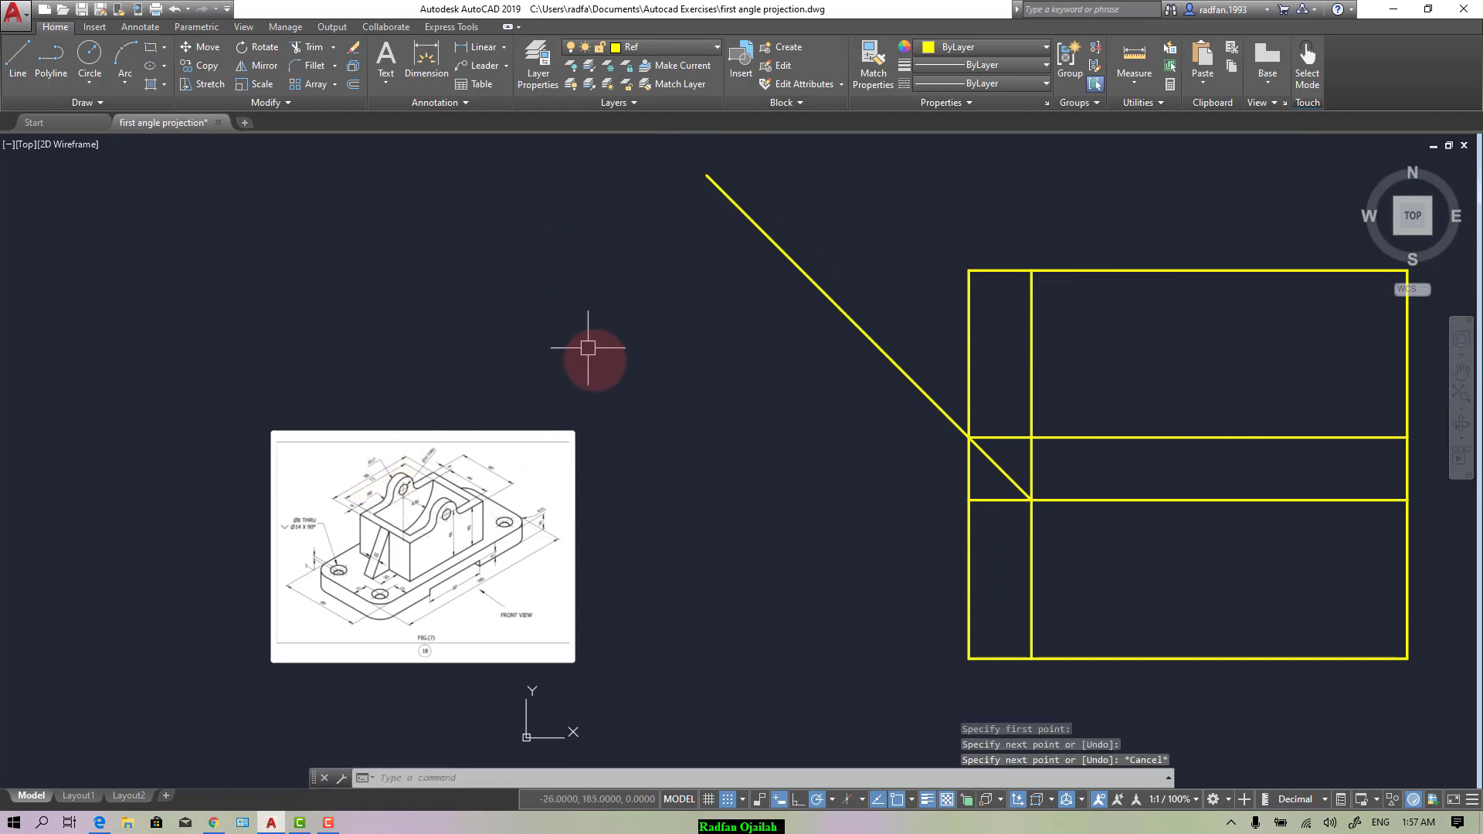
Step: With ortho on, draw a horizontal line from the rectangle's top-left corner left past the diagonal
{"action": "left_click", "coordinate": [817, 800]}
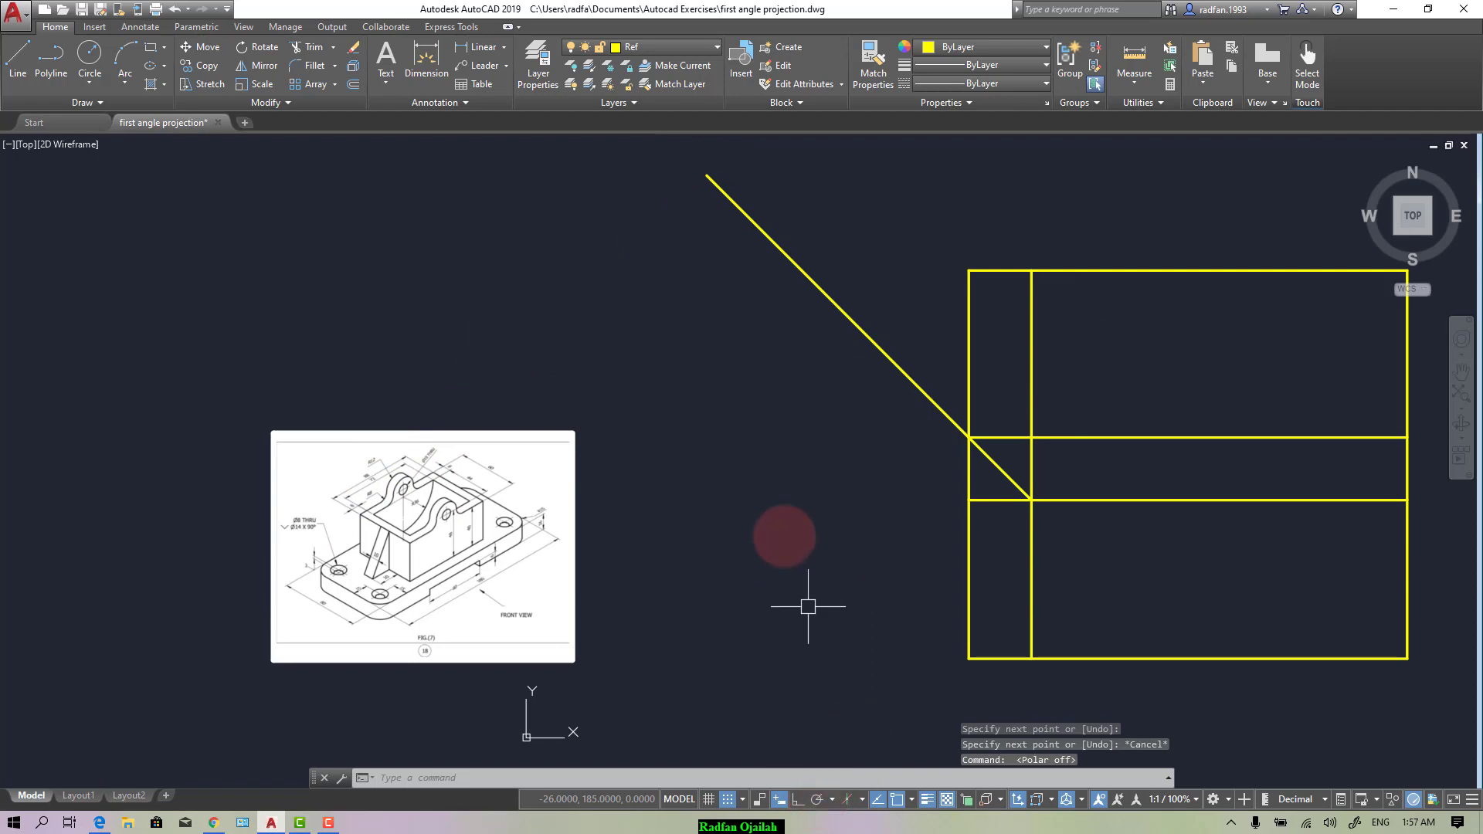
{"action": "key", "text": "l"}
{"action": "key", "text": "Return"}
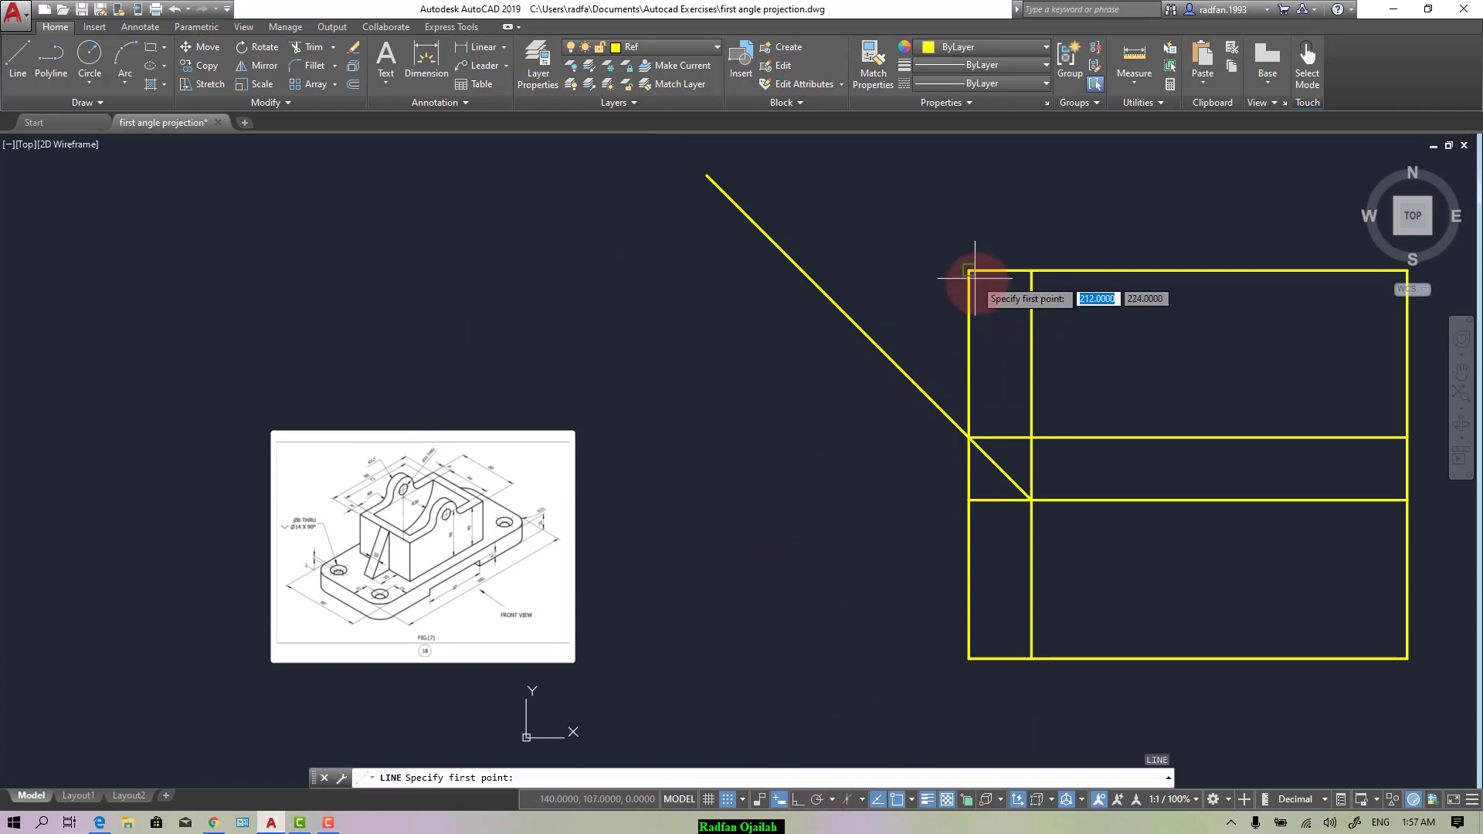
{"action": "left_click", "coordinate": [969, 270]}
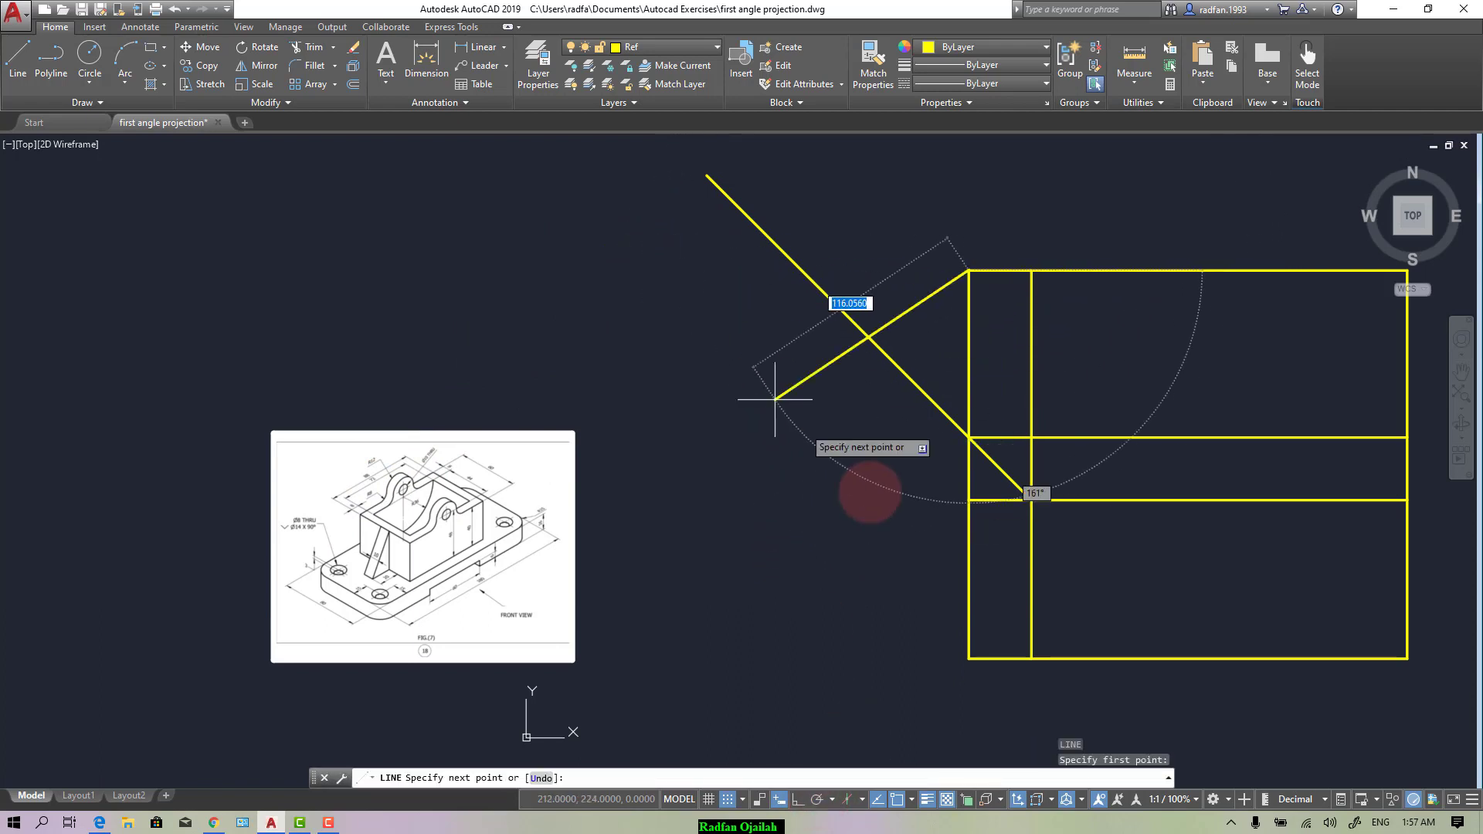
{"action": "key", "text": "Escape"}
{"action": "left_click", "coordinate": [798, 800]}
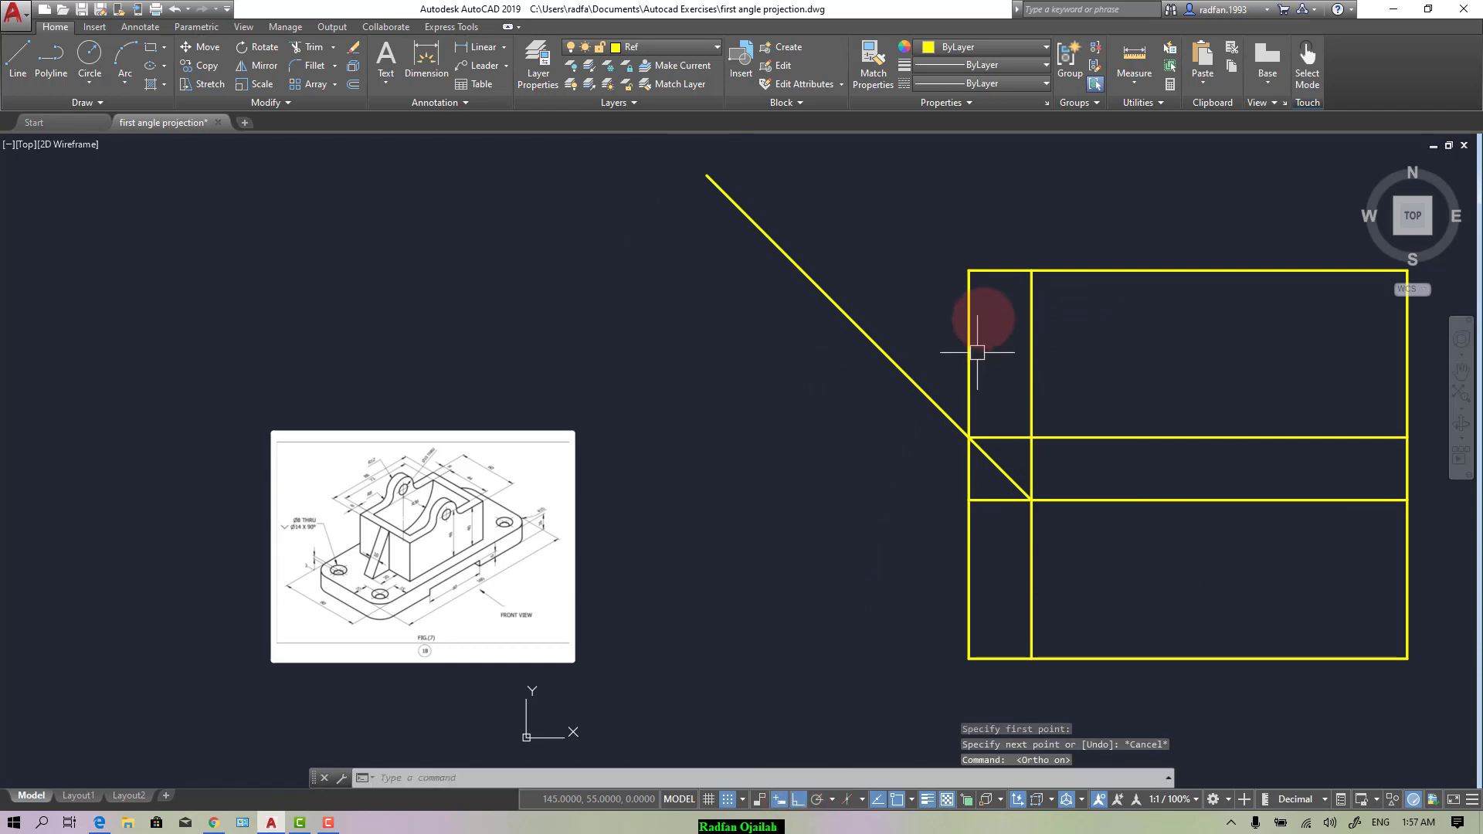
{"action": "key", "text": "l"}
{"action": "key", "text": "Return"}
{"action": "left_click", "coordinate": [969, 270]}
{"action": "left_click", "coordinate": [637, 266]}
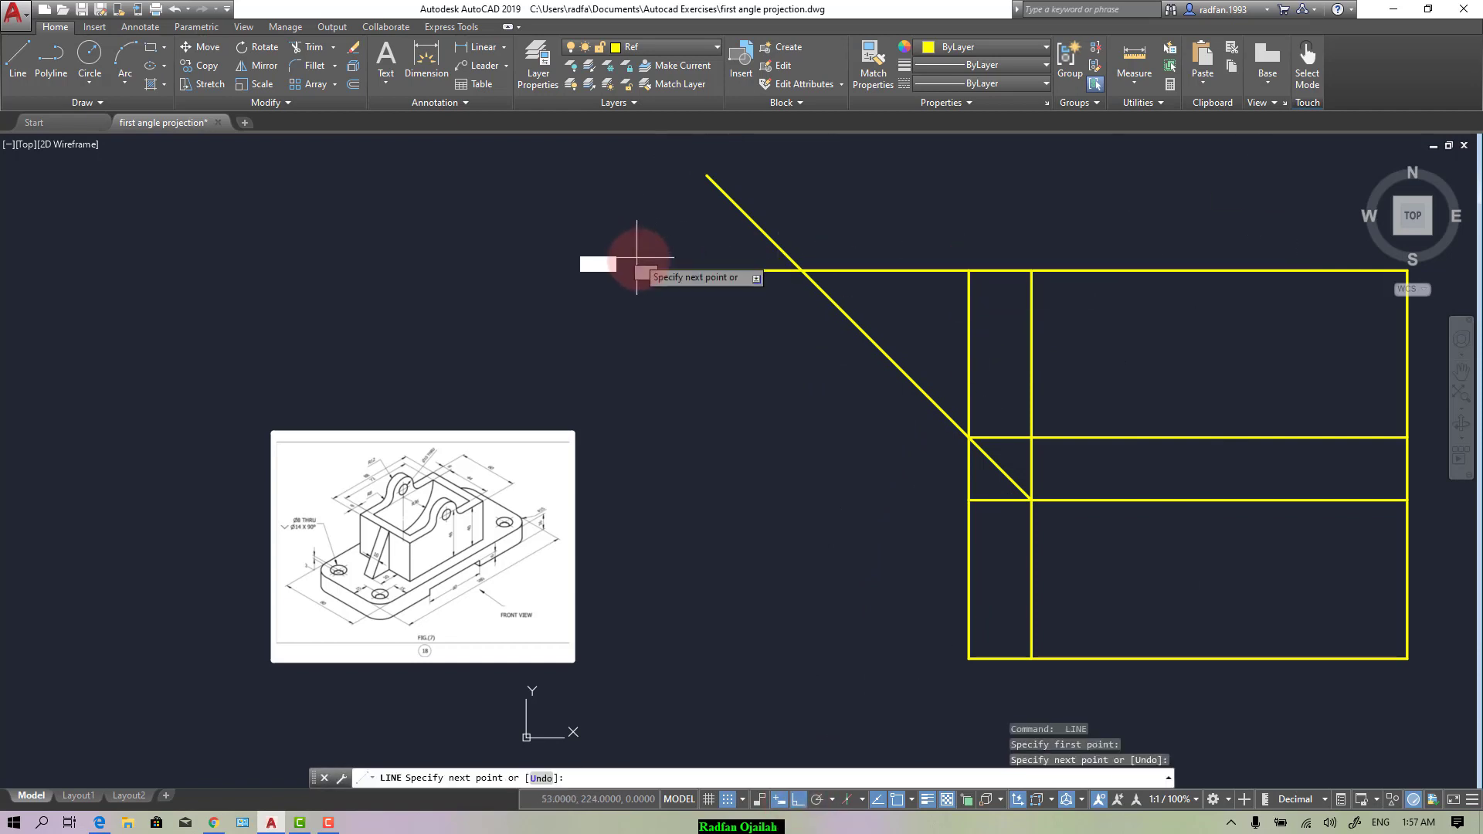
{"action": "key", "text": "Escape"}
Step: Trim the overhanging line ends beyond the diagonal's corner
{"action": "key", "text": "l"}
{"action": "key", "text": "Return"}
{"action": "left_click", "coordinate": [969, 437]}
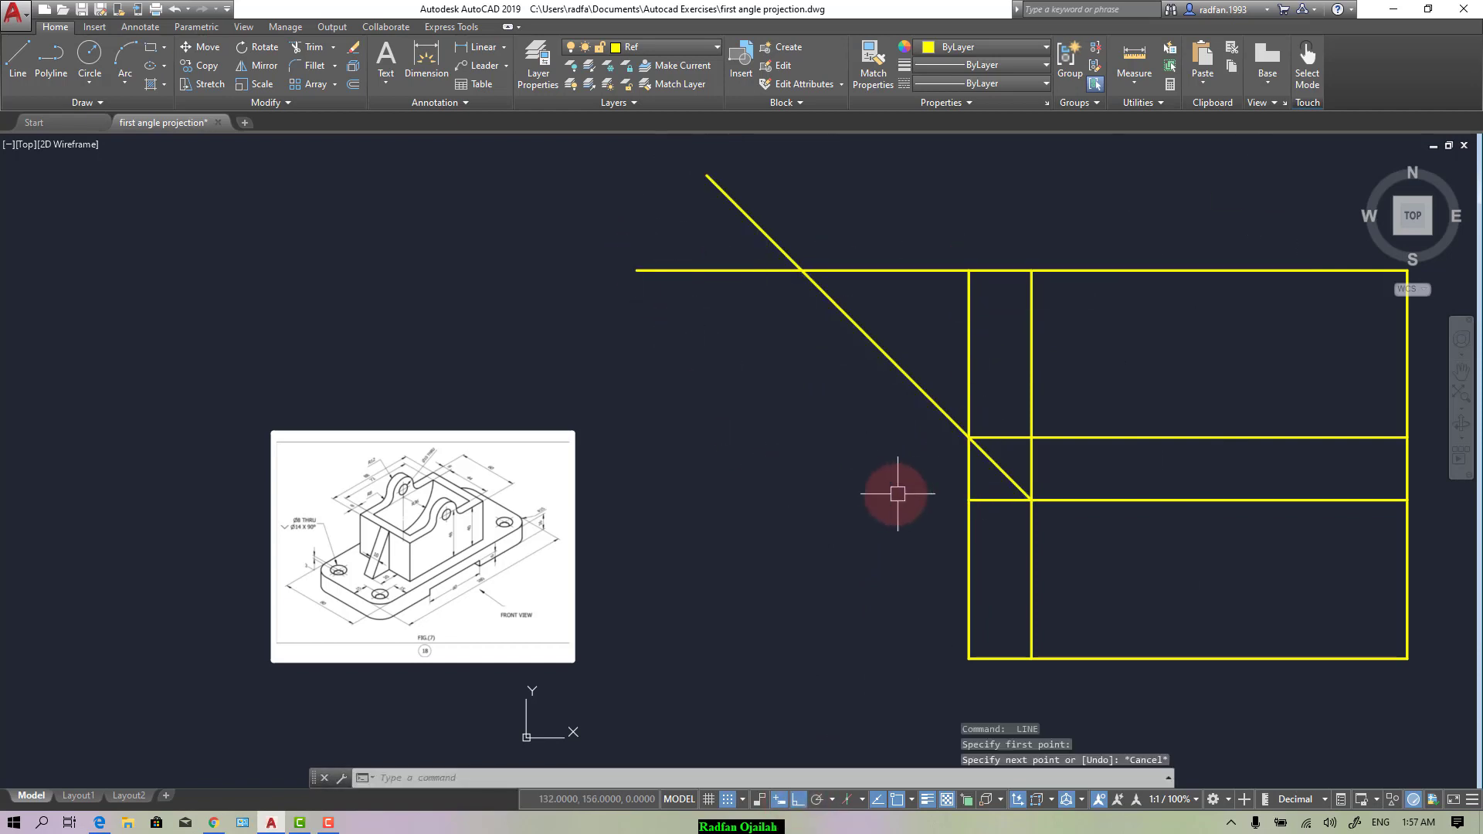
{"action": "key", "text": "Escape"}
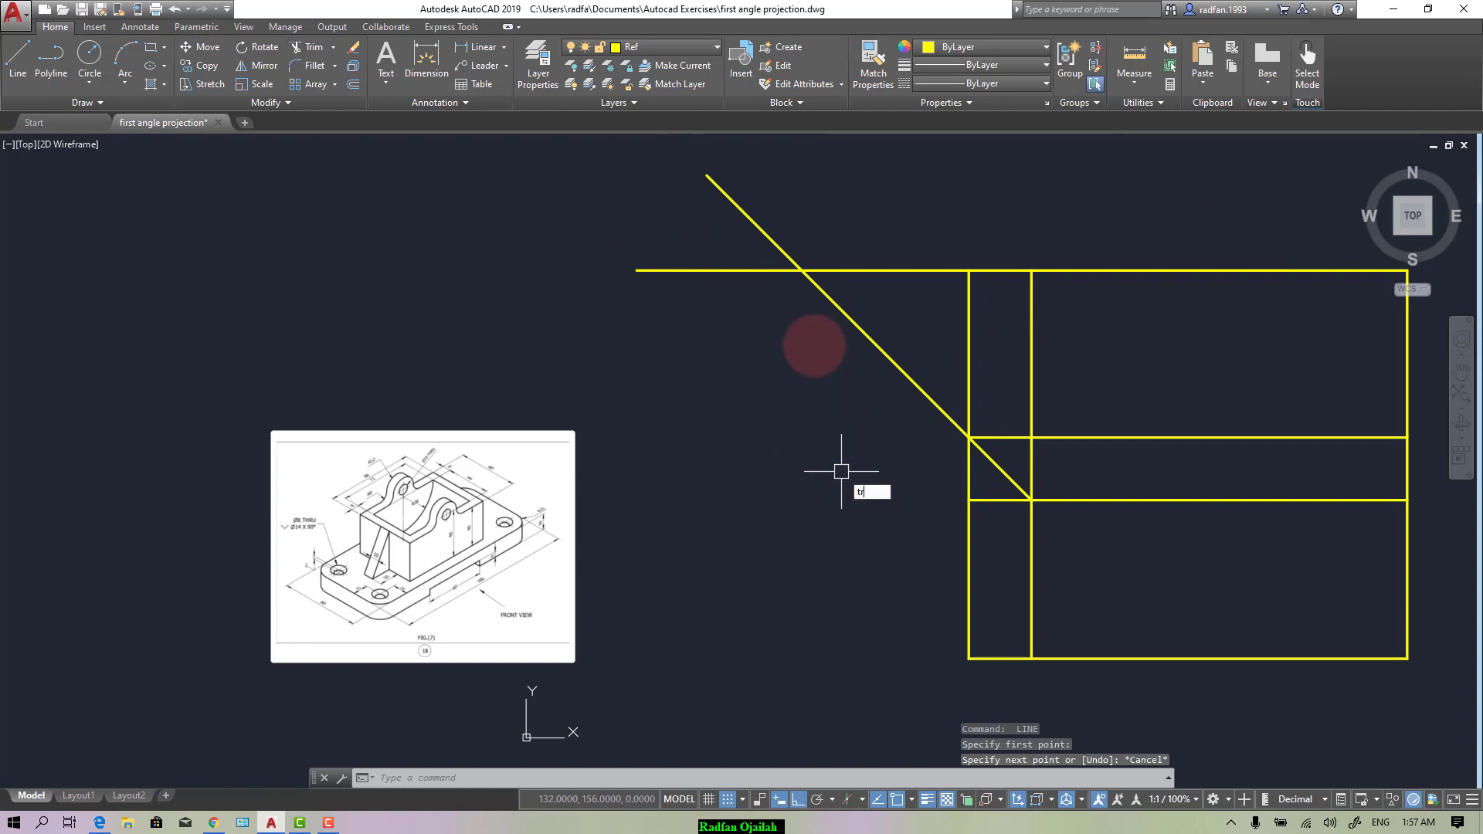
{"action": "type", "text": "tr"}
{"action": "key", "text": "Return"}
{"action": "key", "text": "Return"}
{"action": "left_click", "coordinate": [786, 210]}
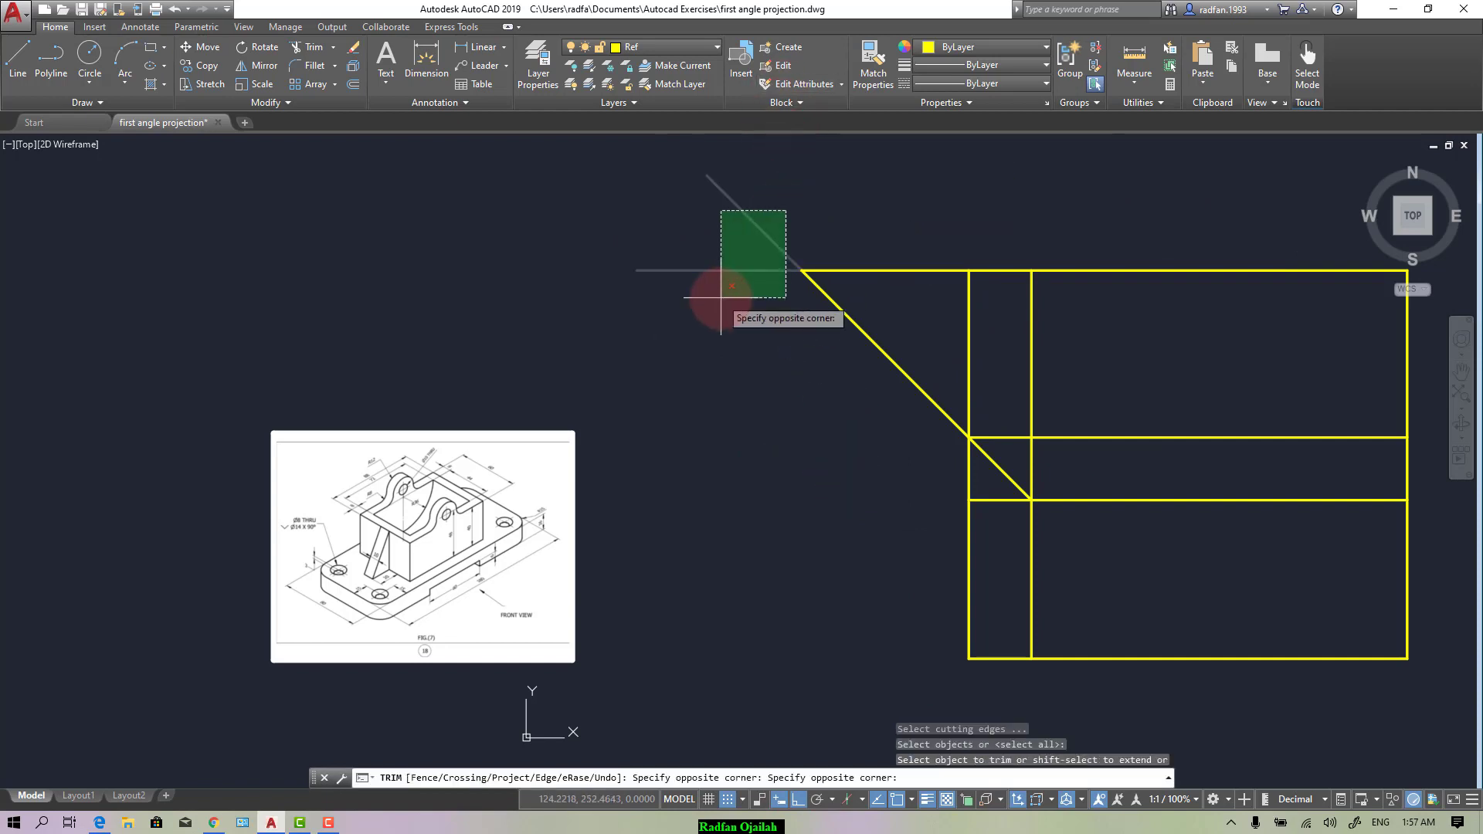
{"action": "left_click", "coordinate": [721, 297]}
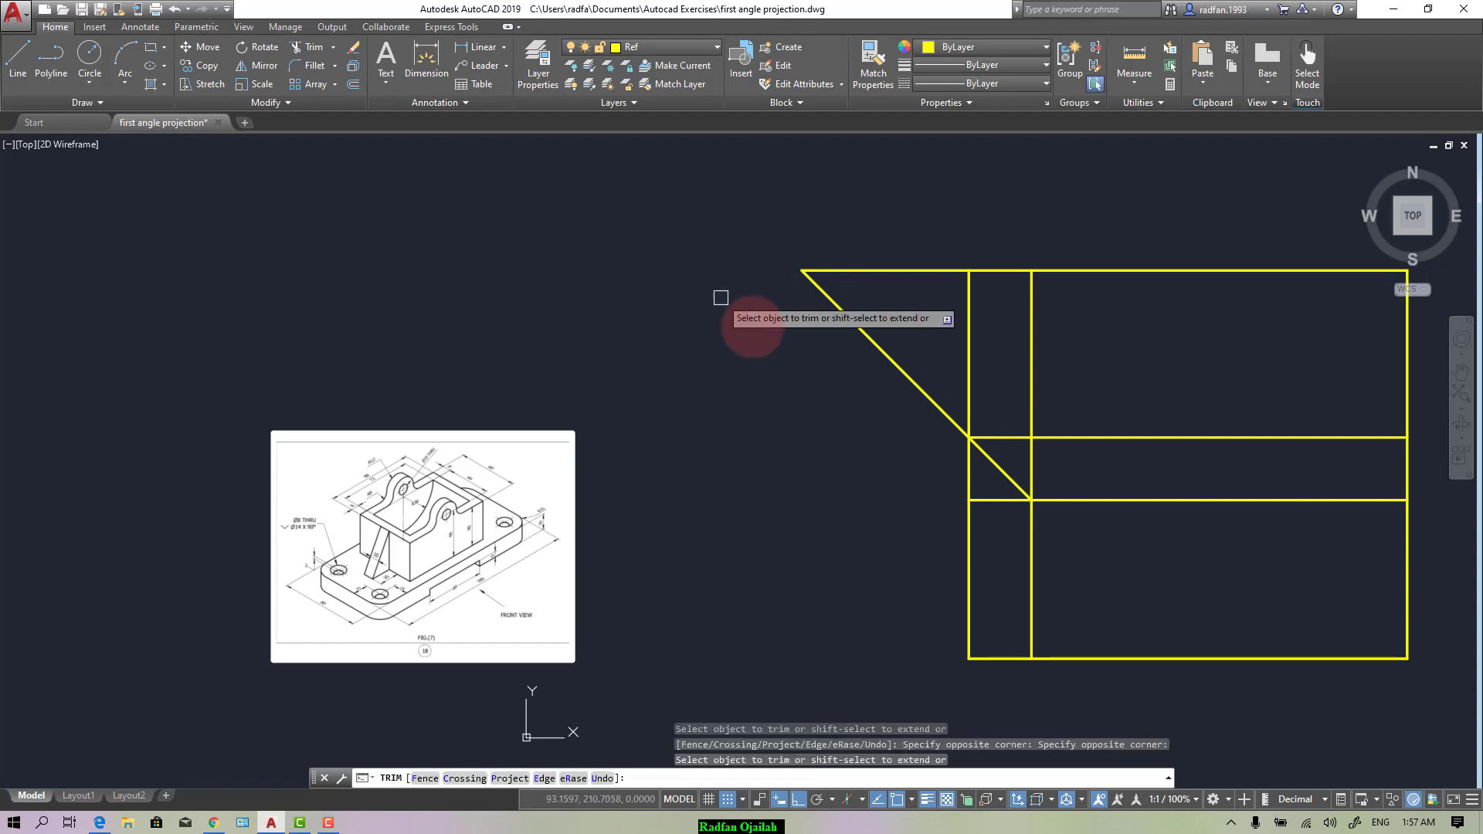
{"action": "key", "text": "Escape"}
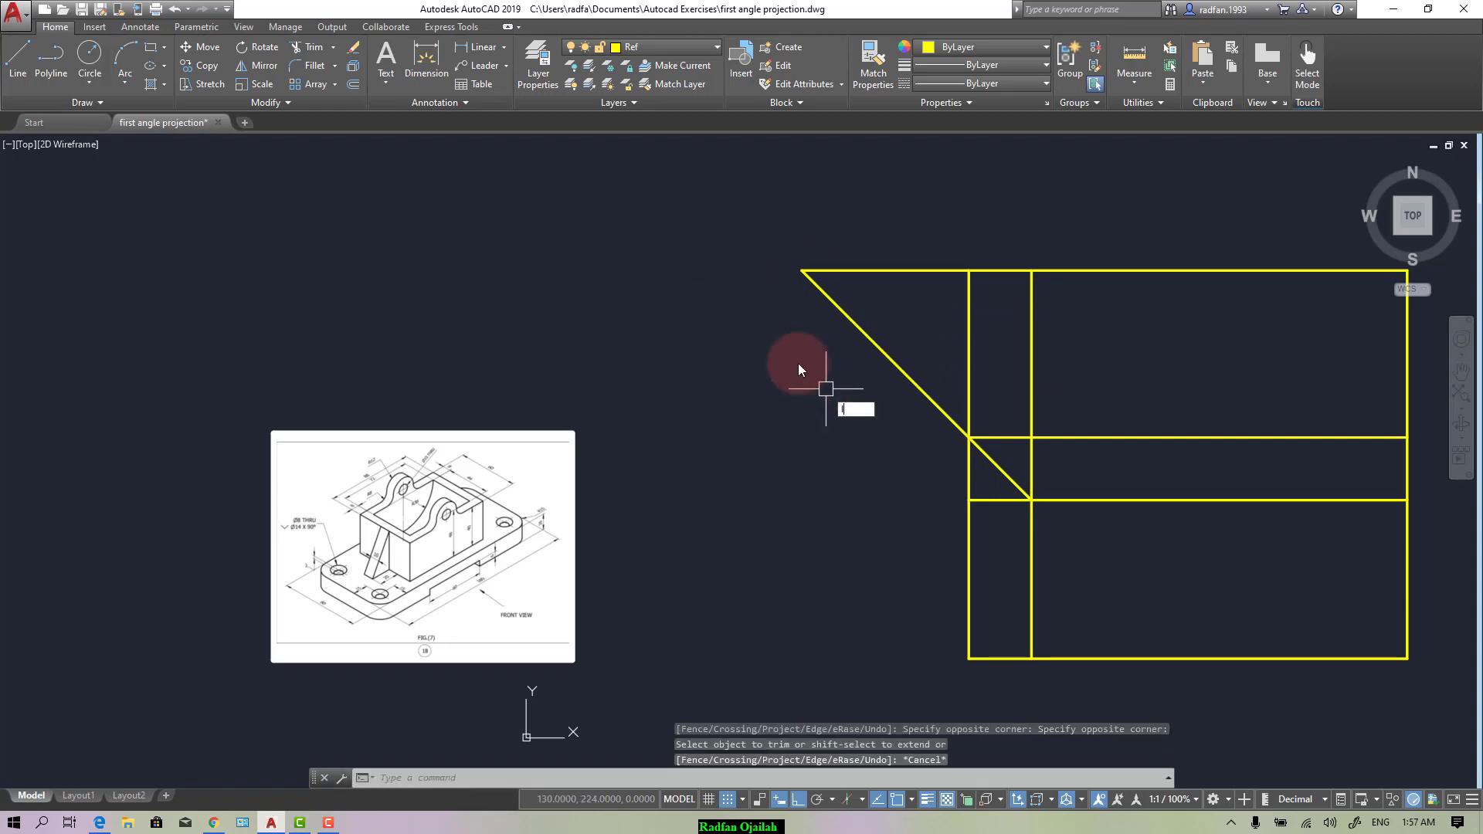
Step: Draw a vertical line from the diagonal's upper-left end down to the outline's bottom
{"action": "type", "text": "l"}
{"action": "key", "text": "Return"}
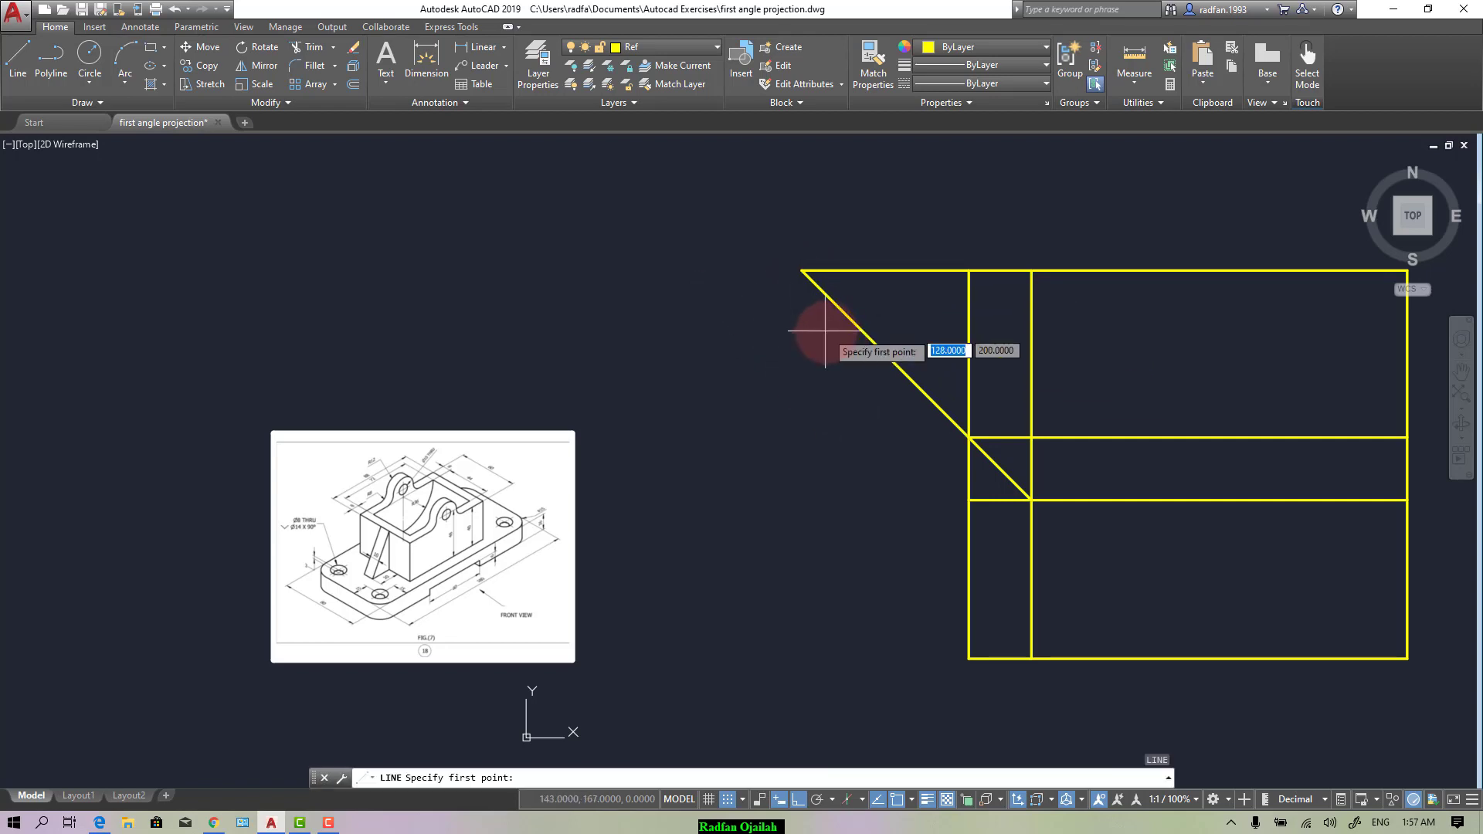
{"action": "left_click", "coordinate": [802, 271]}
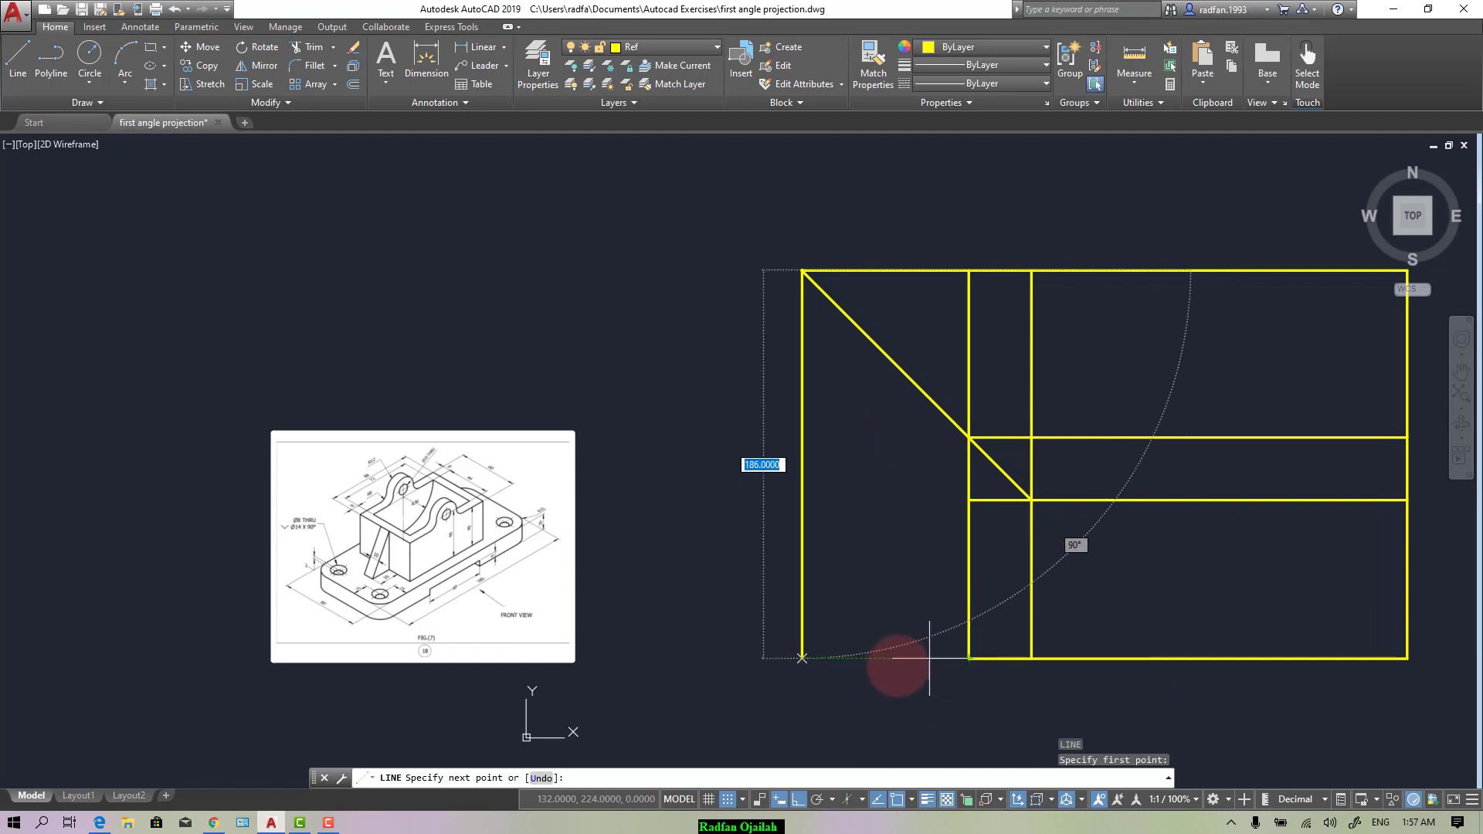
{"action": "left_click", "coordinate": [801, 658]}
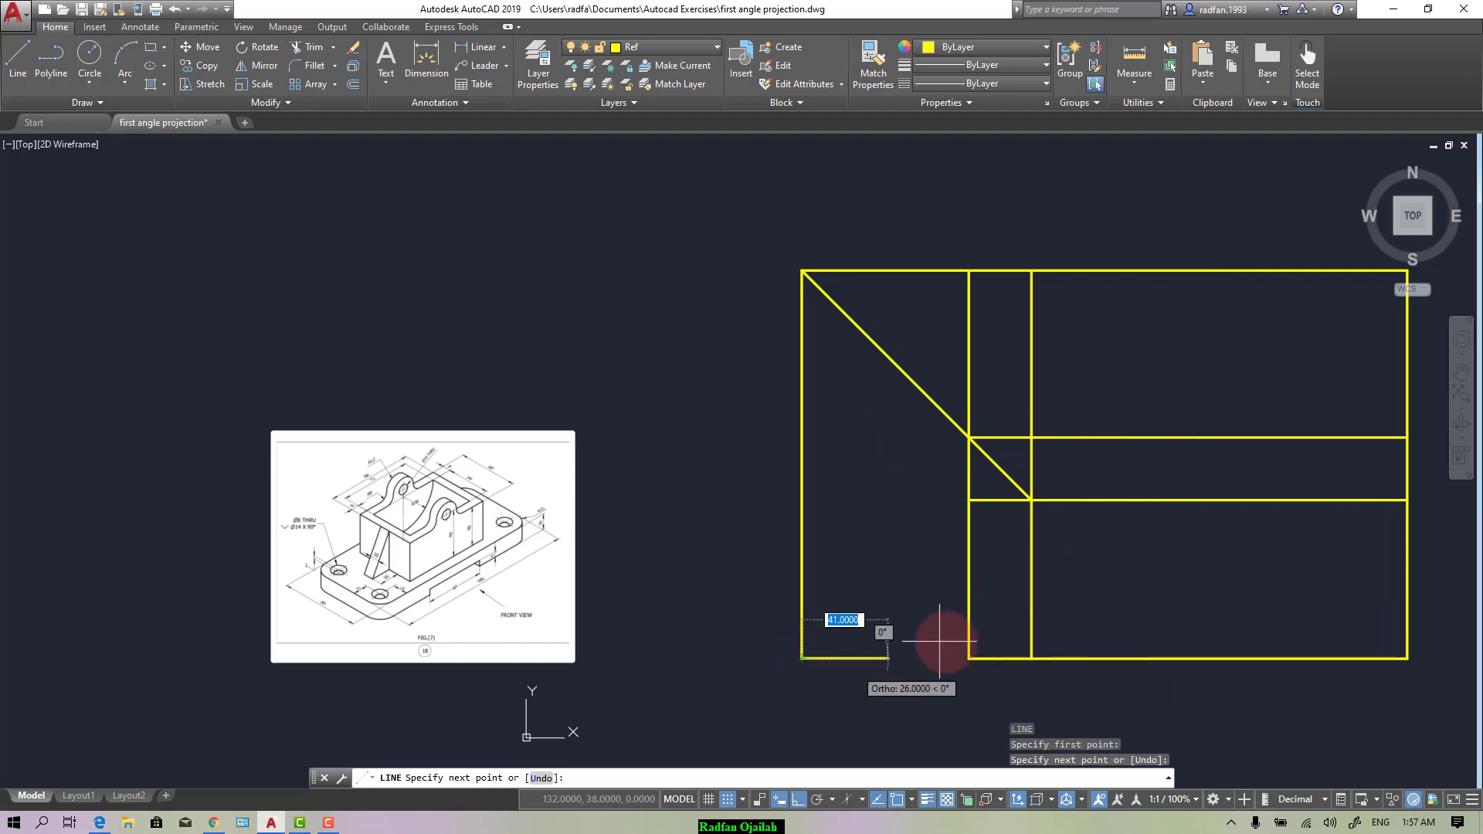
{"action": "key", "text": "Escape"}
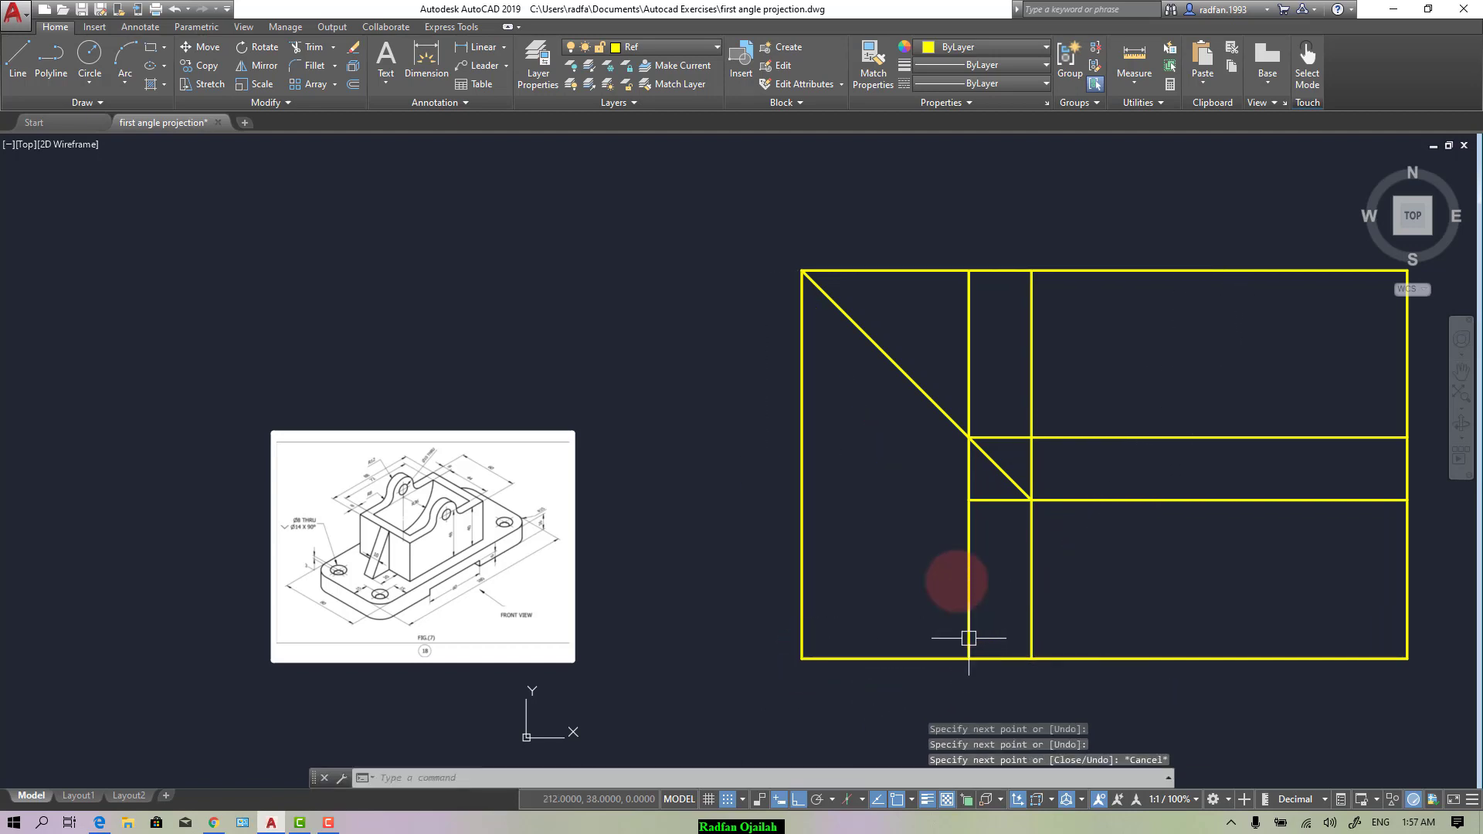
Step: Adjust the object snap settings after abandoning a line at the lower intersection
{"action": "key", "text": "space"}
{"action": "left_click", "coordinate": [968, 500]}
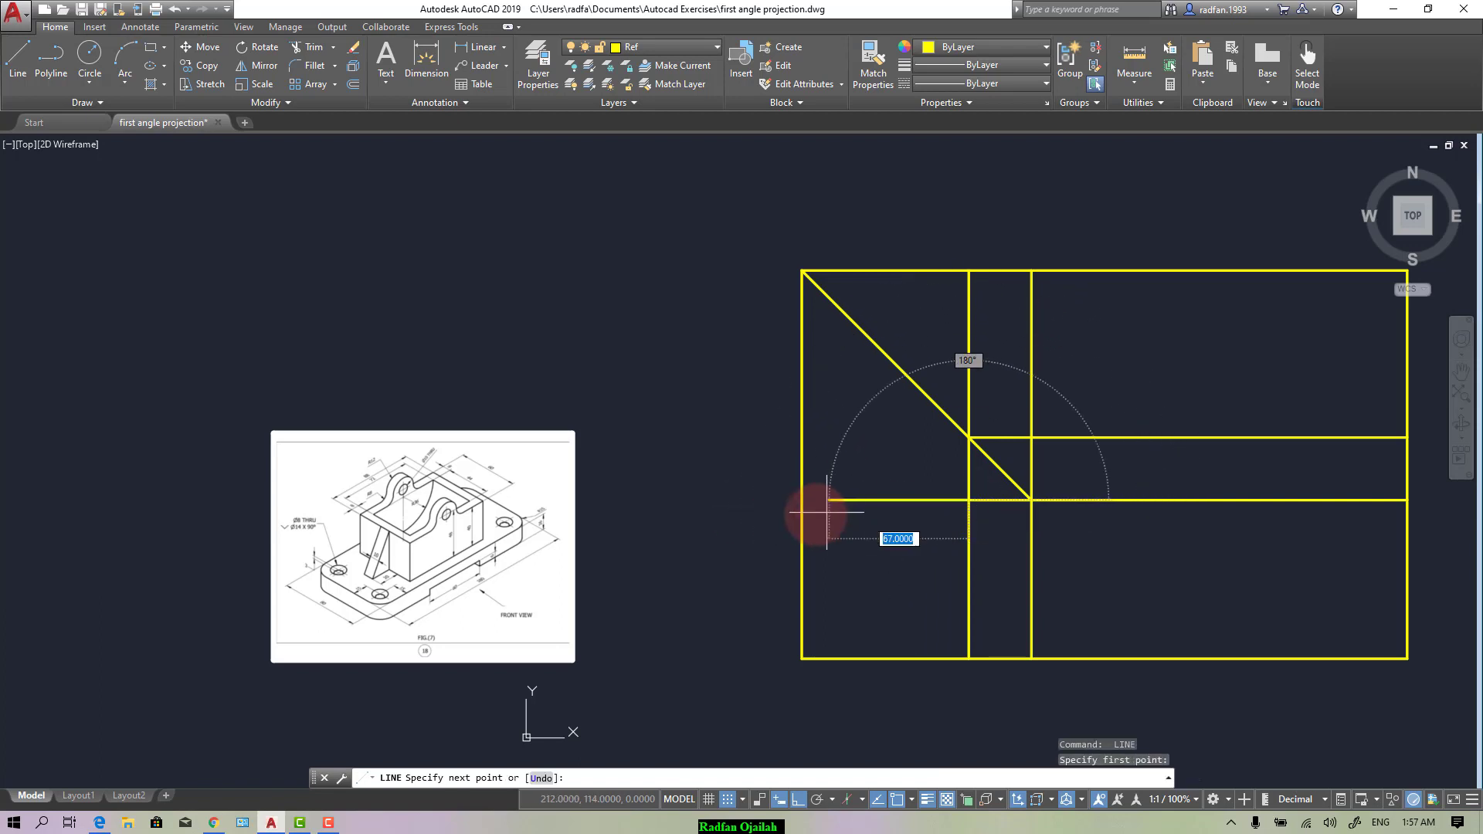
{"action": "scroll", "coordinate": [784, 500], "scroll_direction": "up", "scroll_amount": 5}
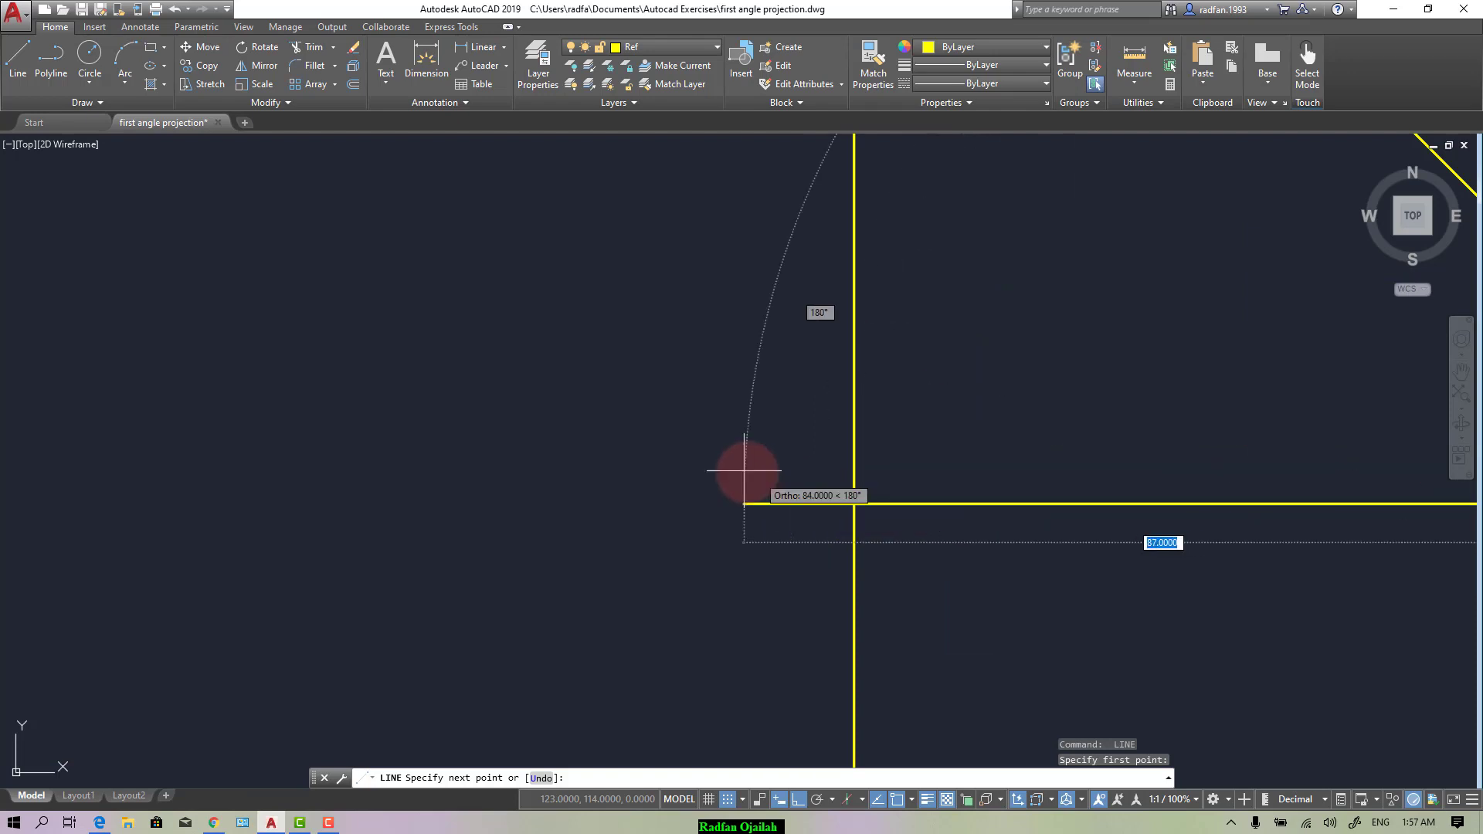
{"action": "scroll", "coordinate": [811, 556], "scroll_direction": "down", "scroll_amount": 5}
{"action": "key", "text": "Escape"}
{"action": "right_click", "coordinate": [897, 803]}
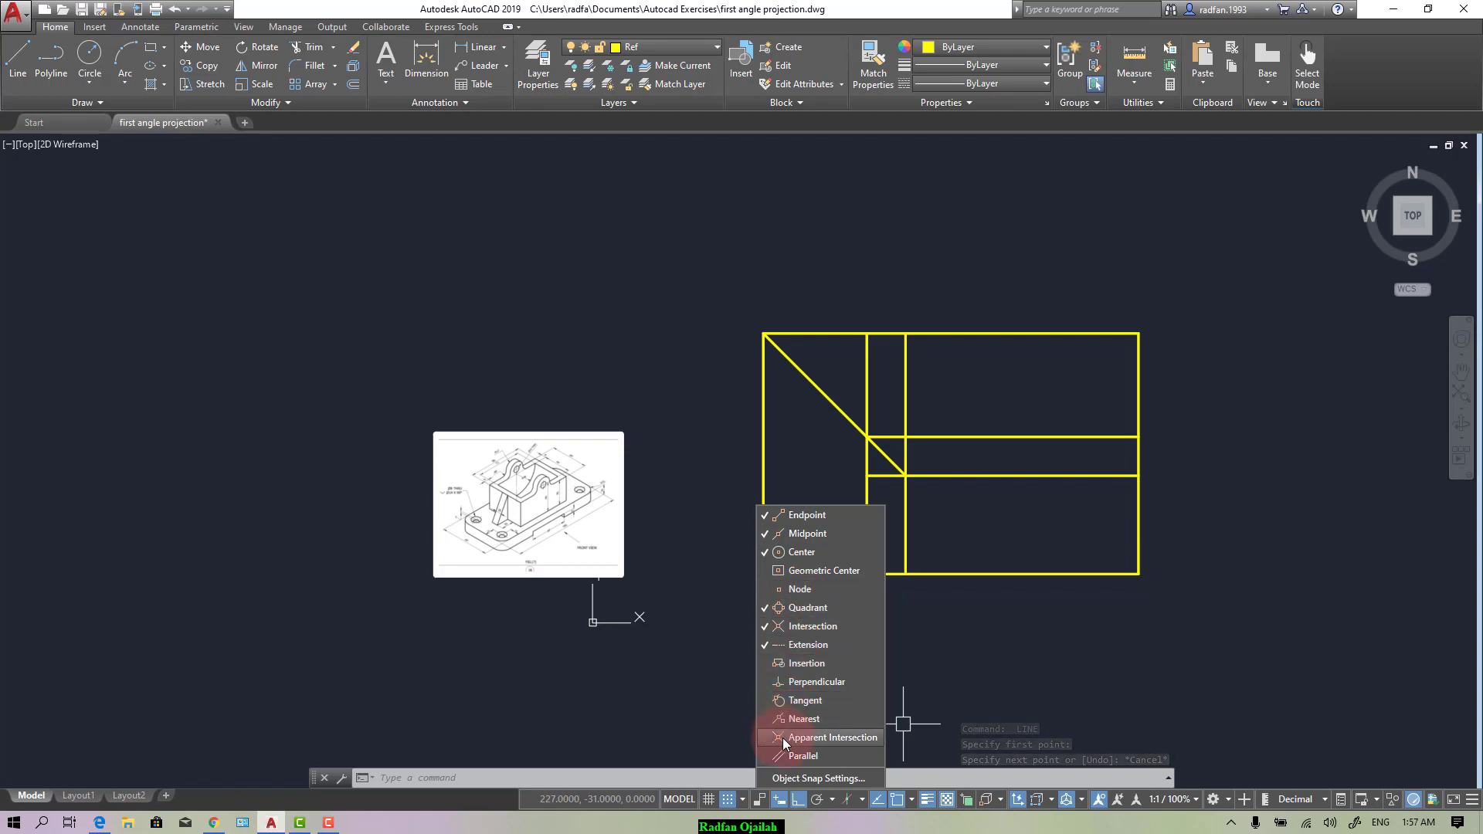
{"action": "left_click", "coordinate": [723, 515]}
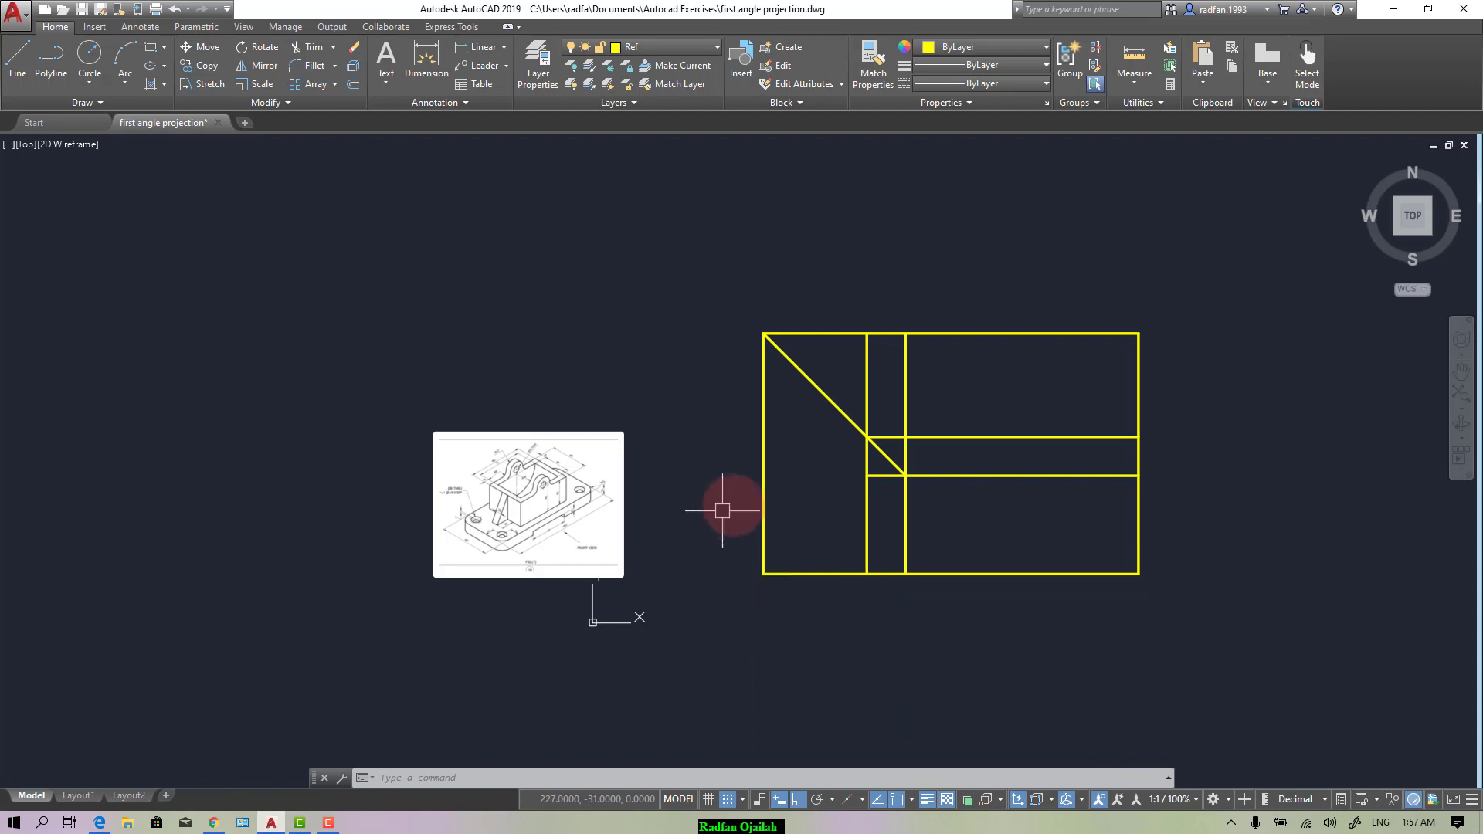
Step: Draw a horizontal line from the existing horizontal's end to the rectangle's left edge
{"action": "scroll", "coordinate": [783, 448], "scroll_direction": "up", "scroll_amount": 3}
{"action": "type", "text": "l"}
{"action": "key", "text": "Return"}
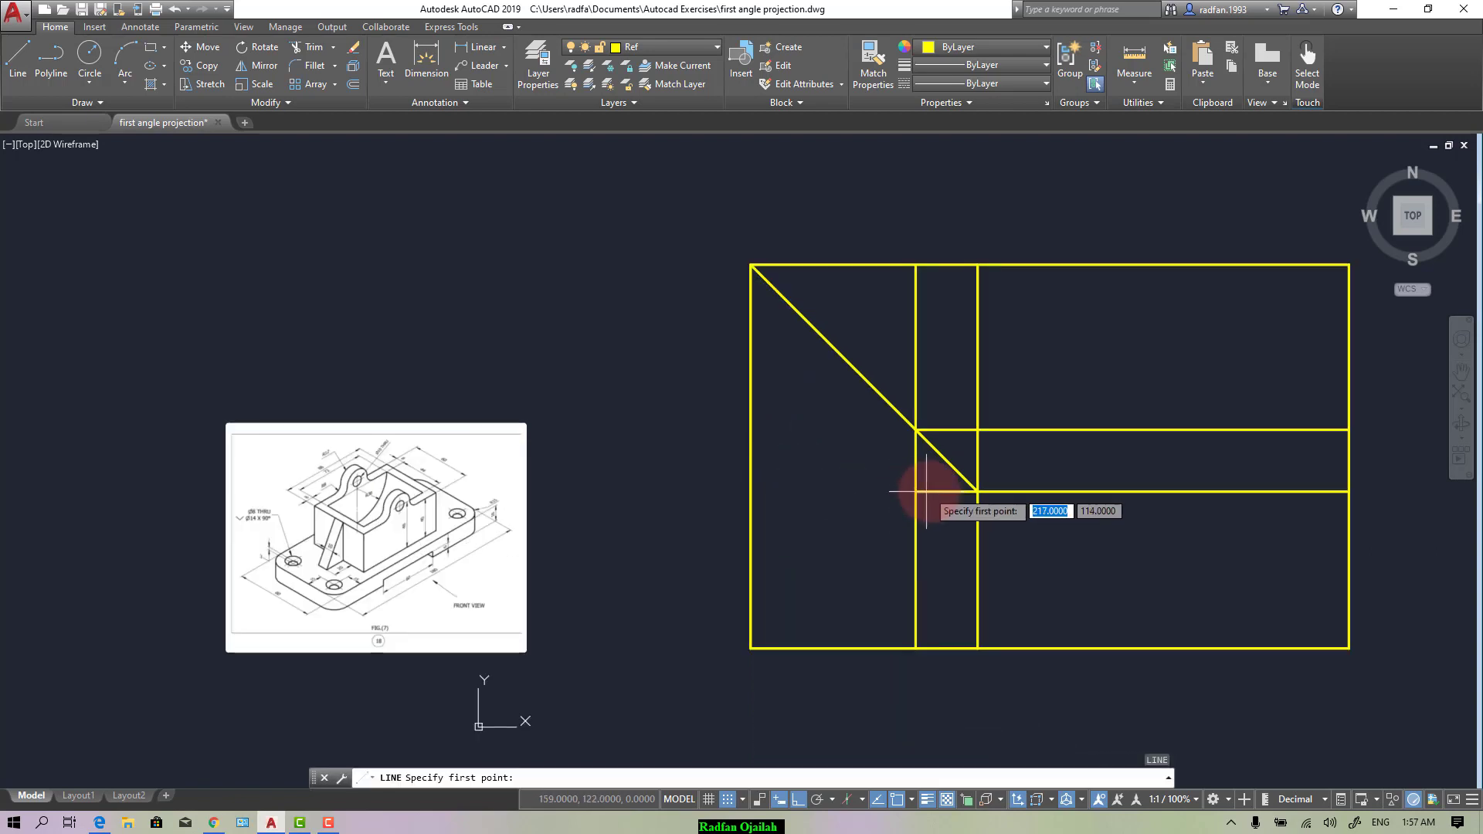
{"action": "left_click", "coordinate": [916, 492]}
{"action": "left_click", "coordinate": [750, 491]}
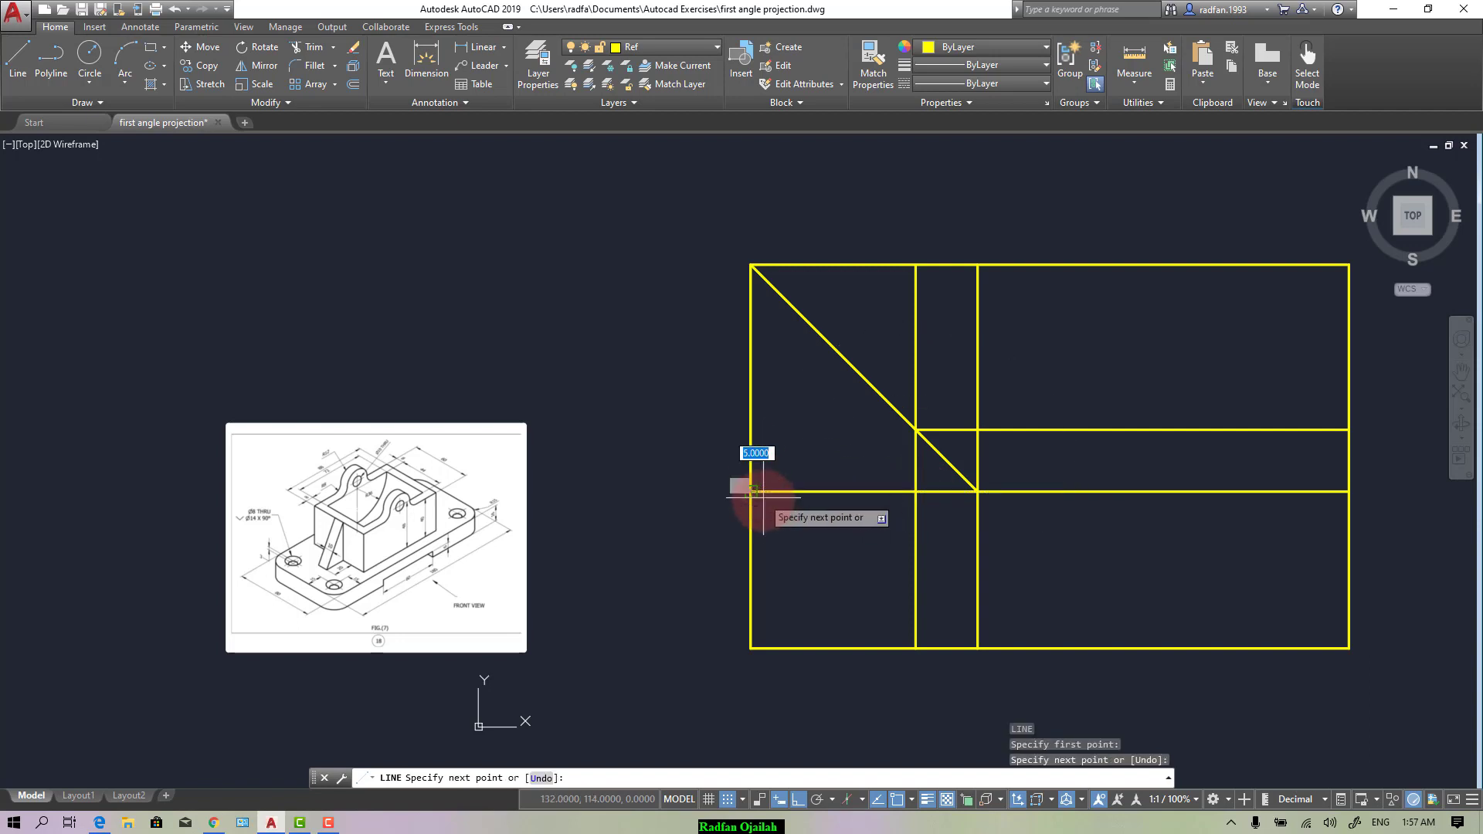
{"action": "key", "text": "Escape"}
Step: Draw a horizontal line from the upper diagonal intersection to the rectangle's left edge
{"action": "scroll", "coordinate": [746, 457], "scroll_direction": "down", "scroll_amount": 1}
{"action": "scroll", "coordinate": [893, 484], "scroll_direction": "up", "scroll_amount": 1}
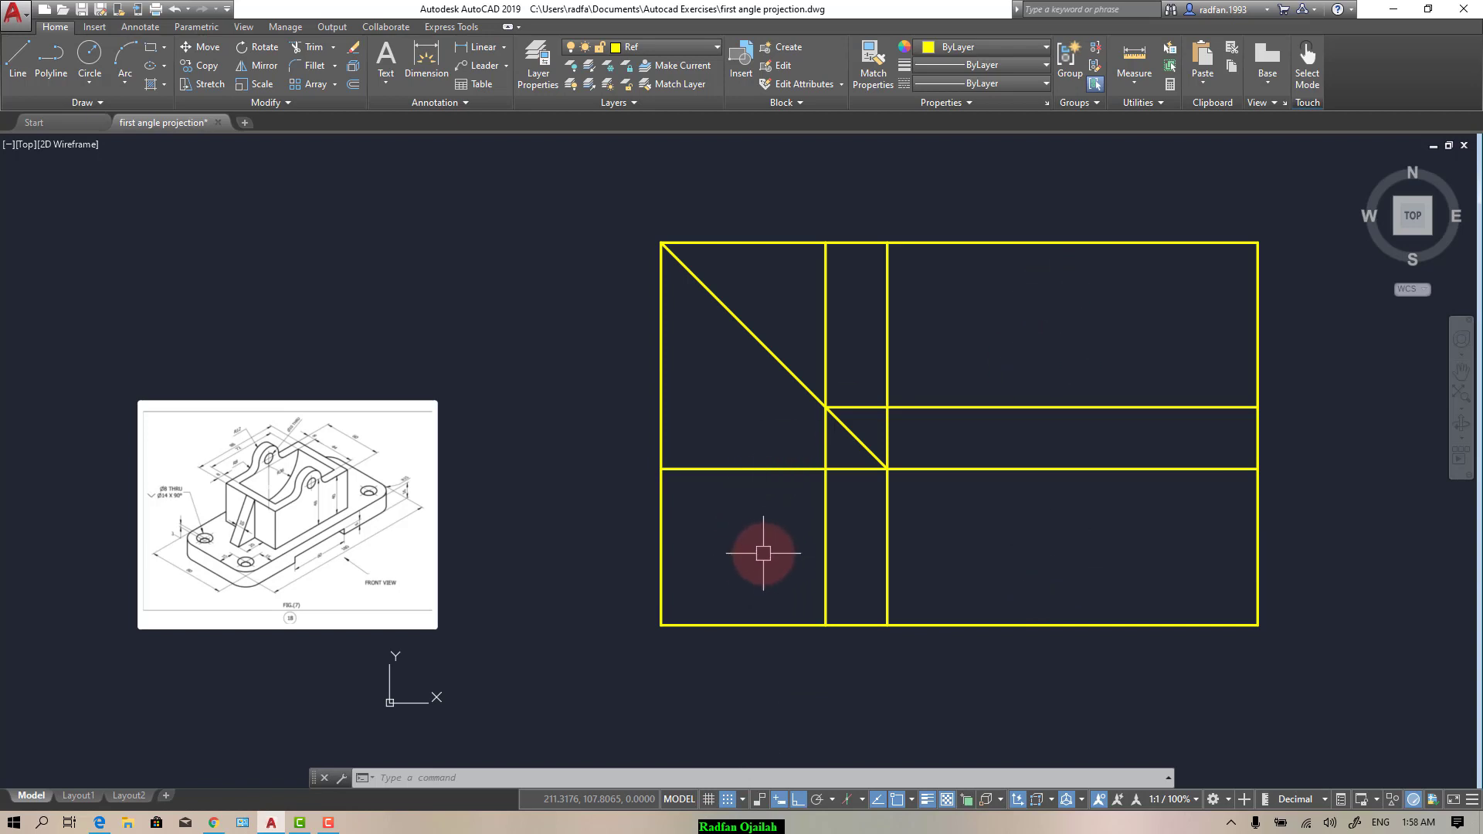
{"action": "type", "text": "l"}
{"action": "key", "text": "Return"}
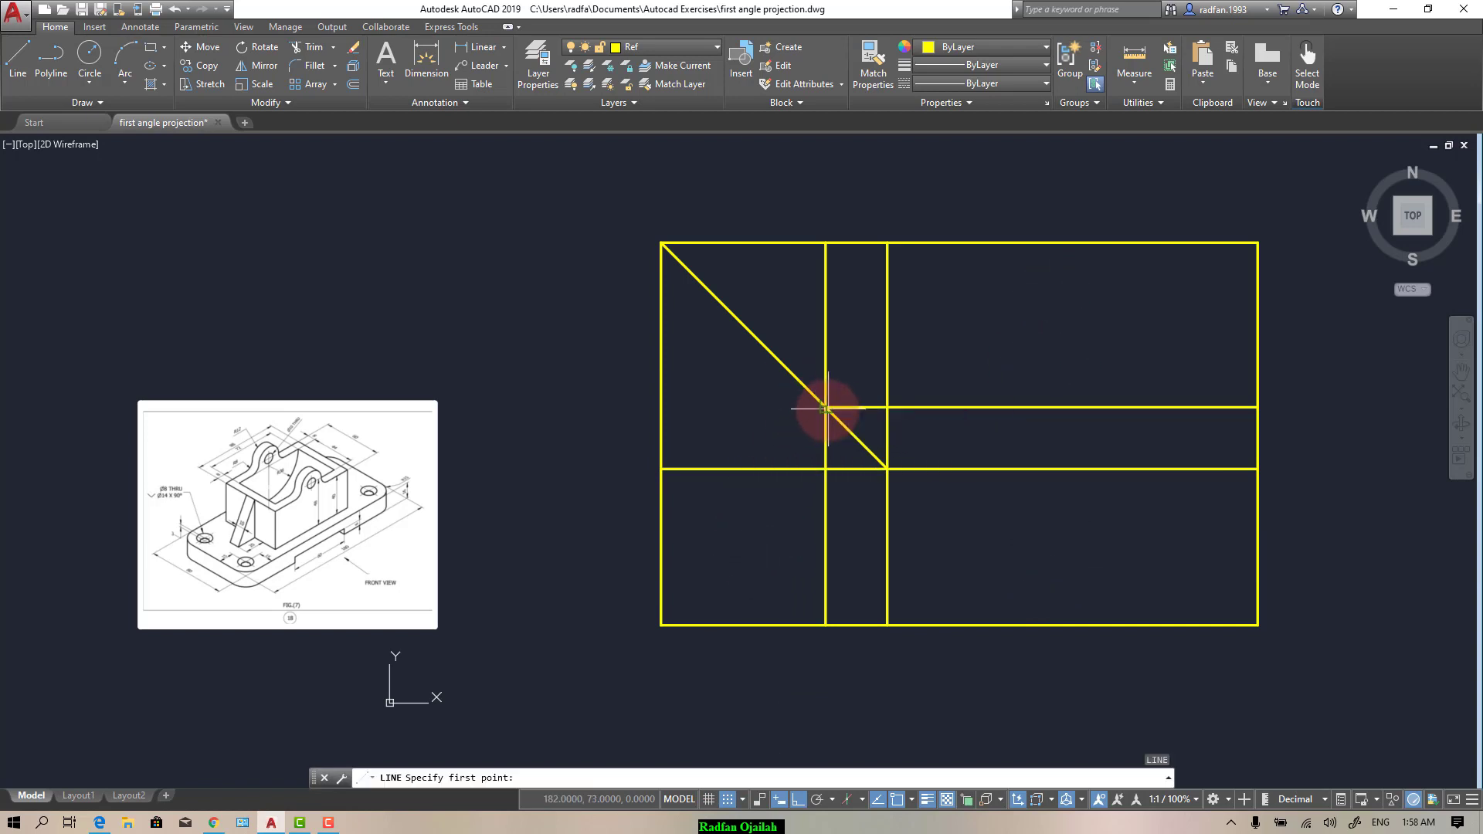
{"action": "left_click", "coordinate": [825, 408]}
{"action": "left_click", "coordinate": [661, 407]}
{"action": "key", "text": "Return"}
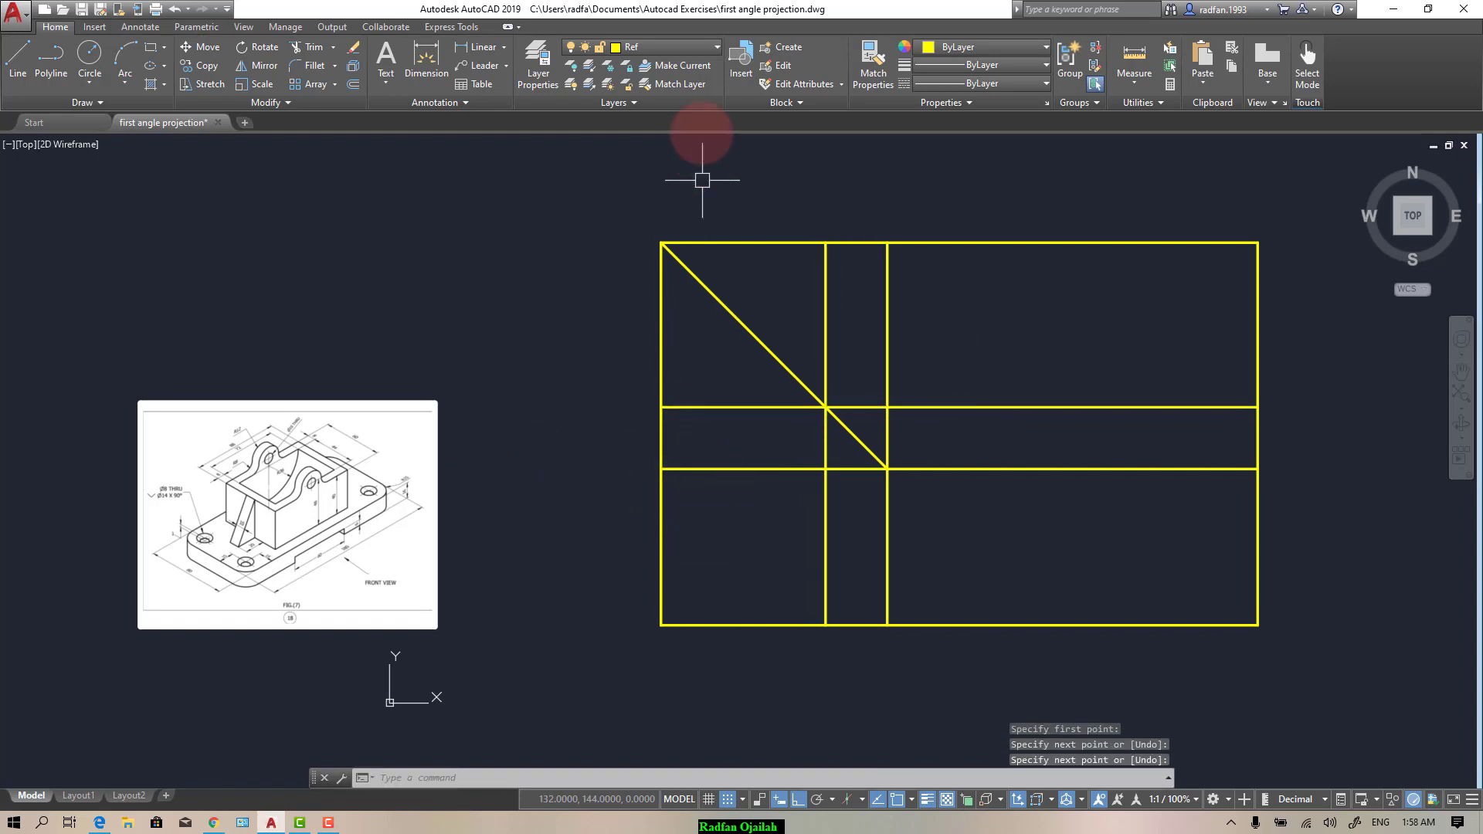
Step: Make the green Dimesions layer current and add the vertical 76 dimension on the left
{"action": "left_click", "coordinate": [702, 47]}
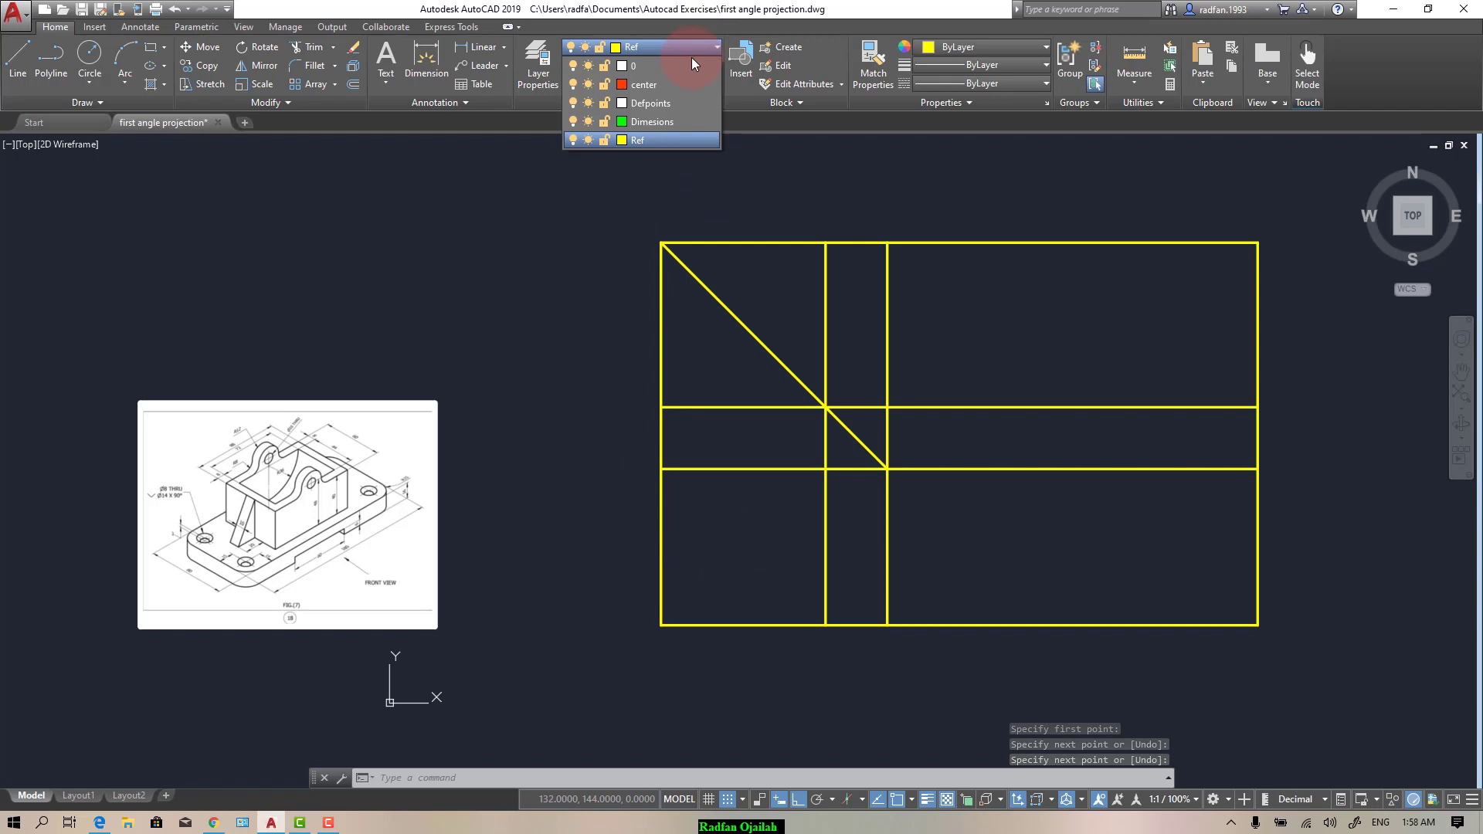
{"action": "left_click", "coordinate": [678, 121]}
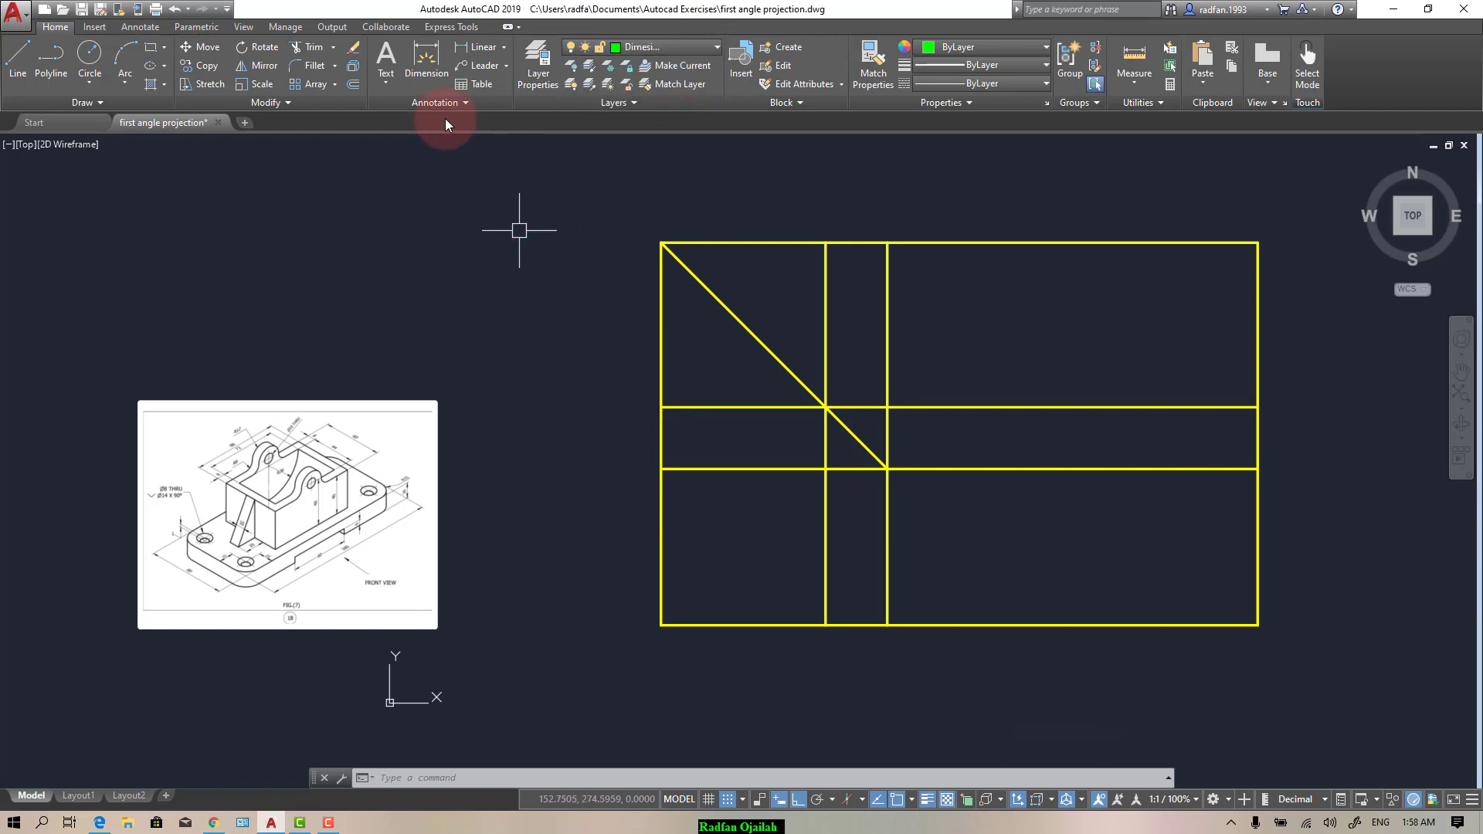
{"action": "left_click", "coordinate": [474, 48]}
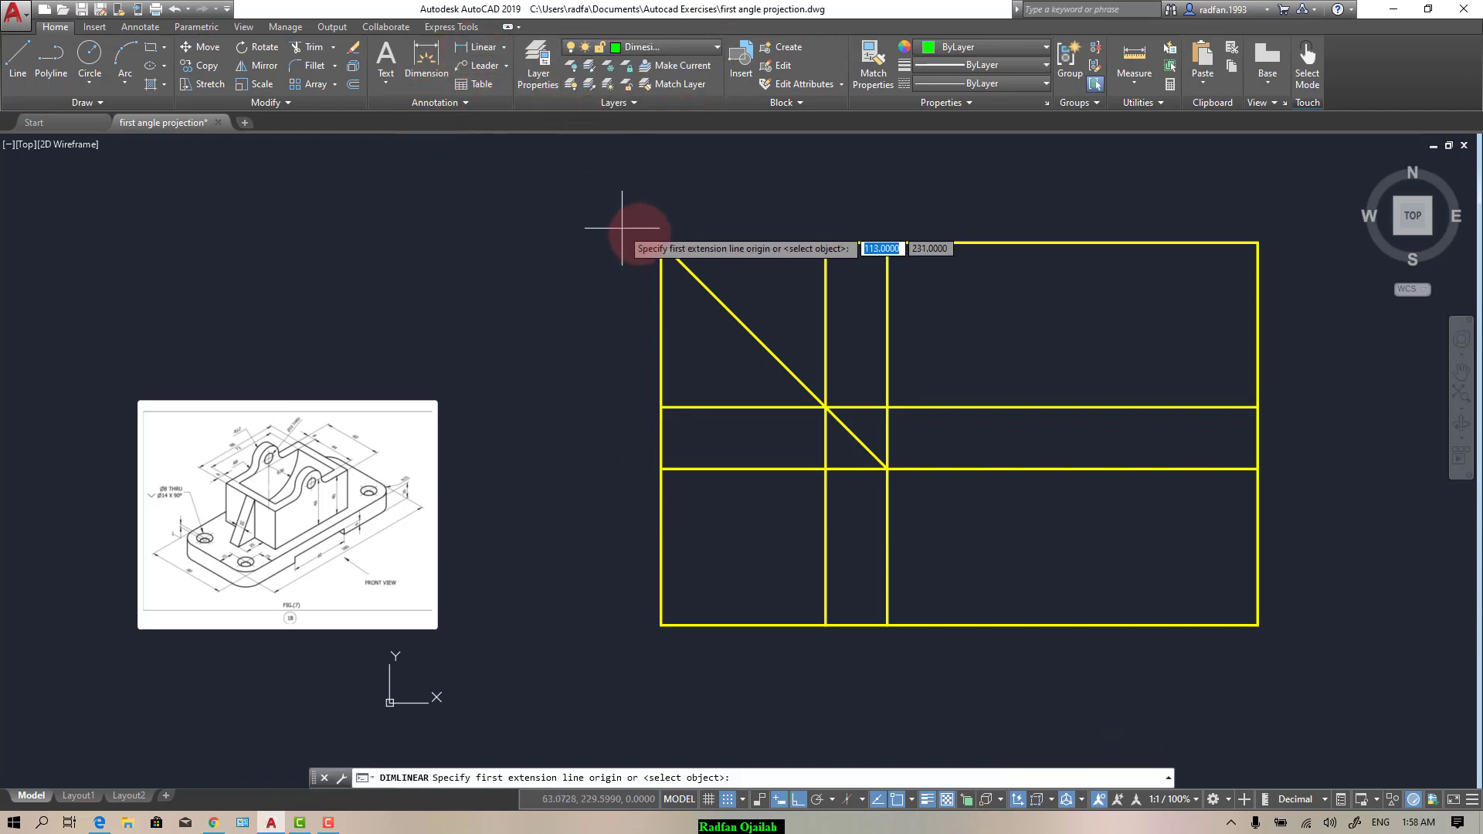
{"action": "left_click", "coordinate": [649, 466]}
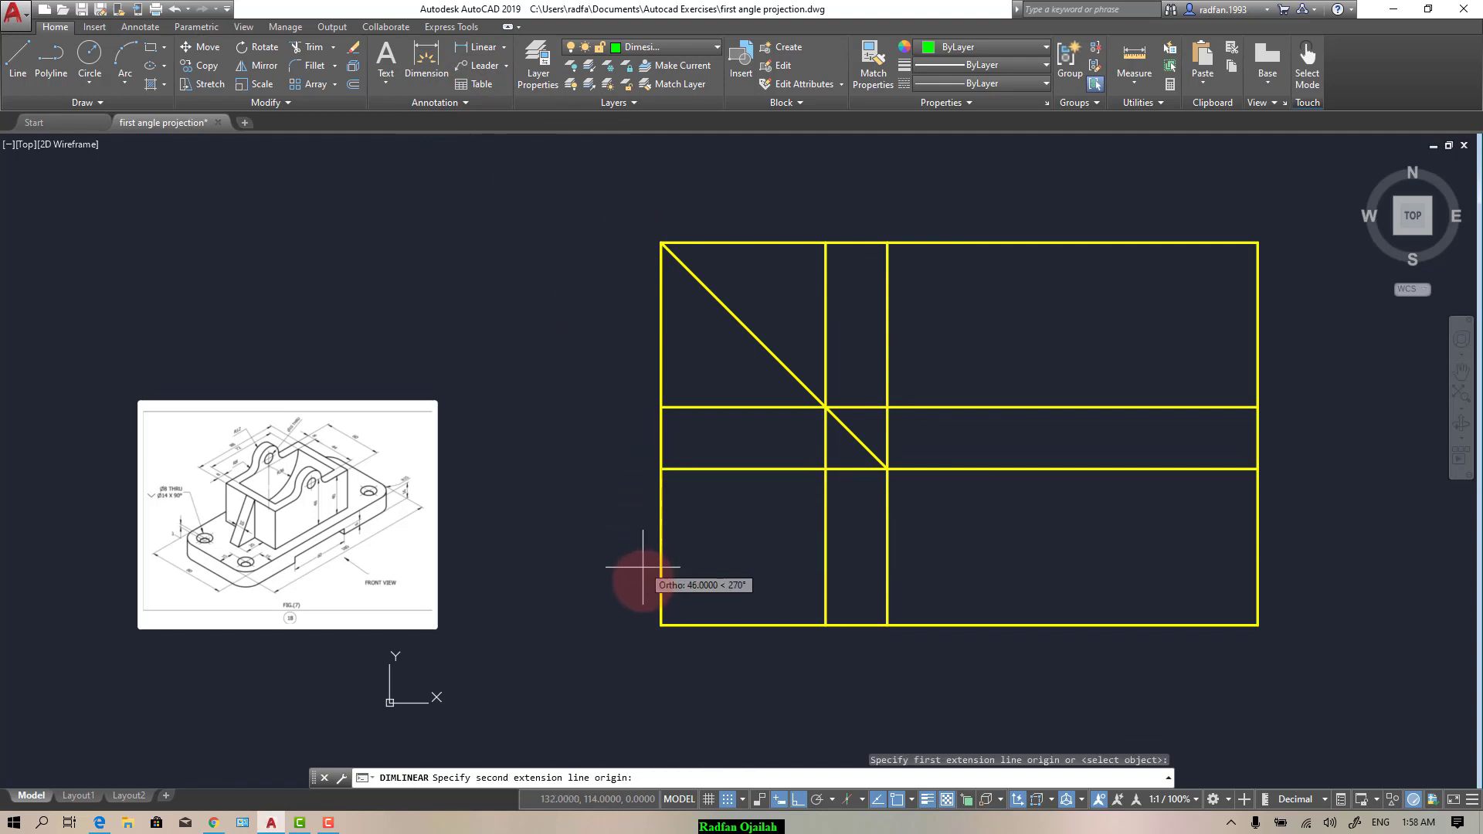
{"action": "left_click", "coordinate": [659, 624]}
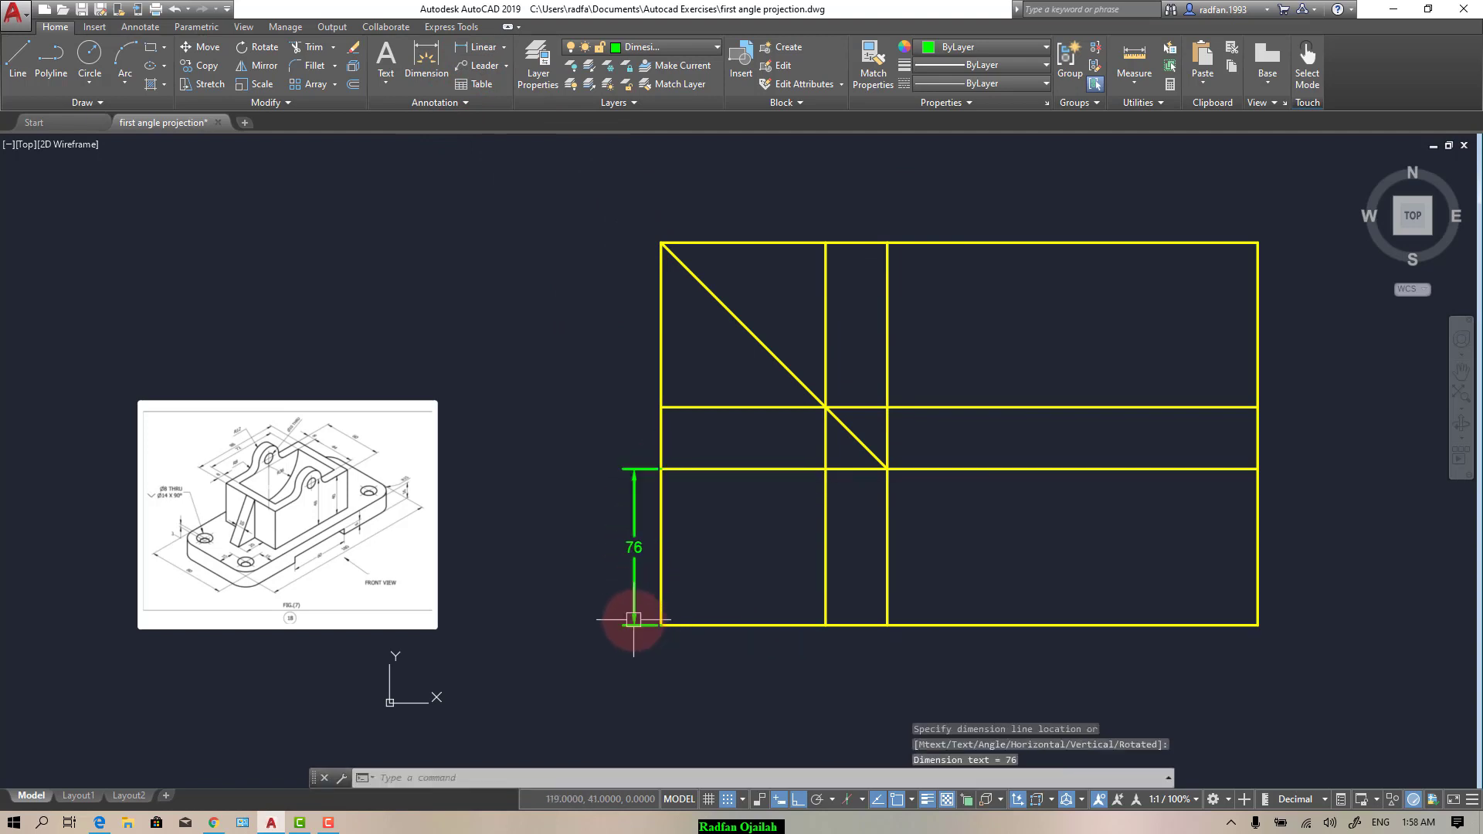
Step: Add the 80 and 180 linear dimensions along the bottom of the layout
{"action": "key", "text": "space"}
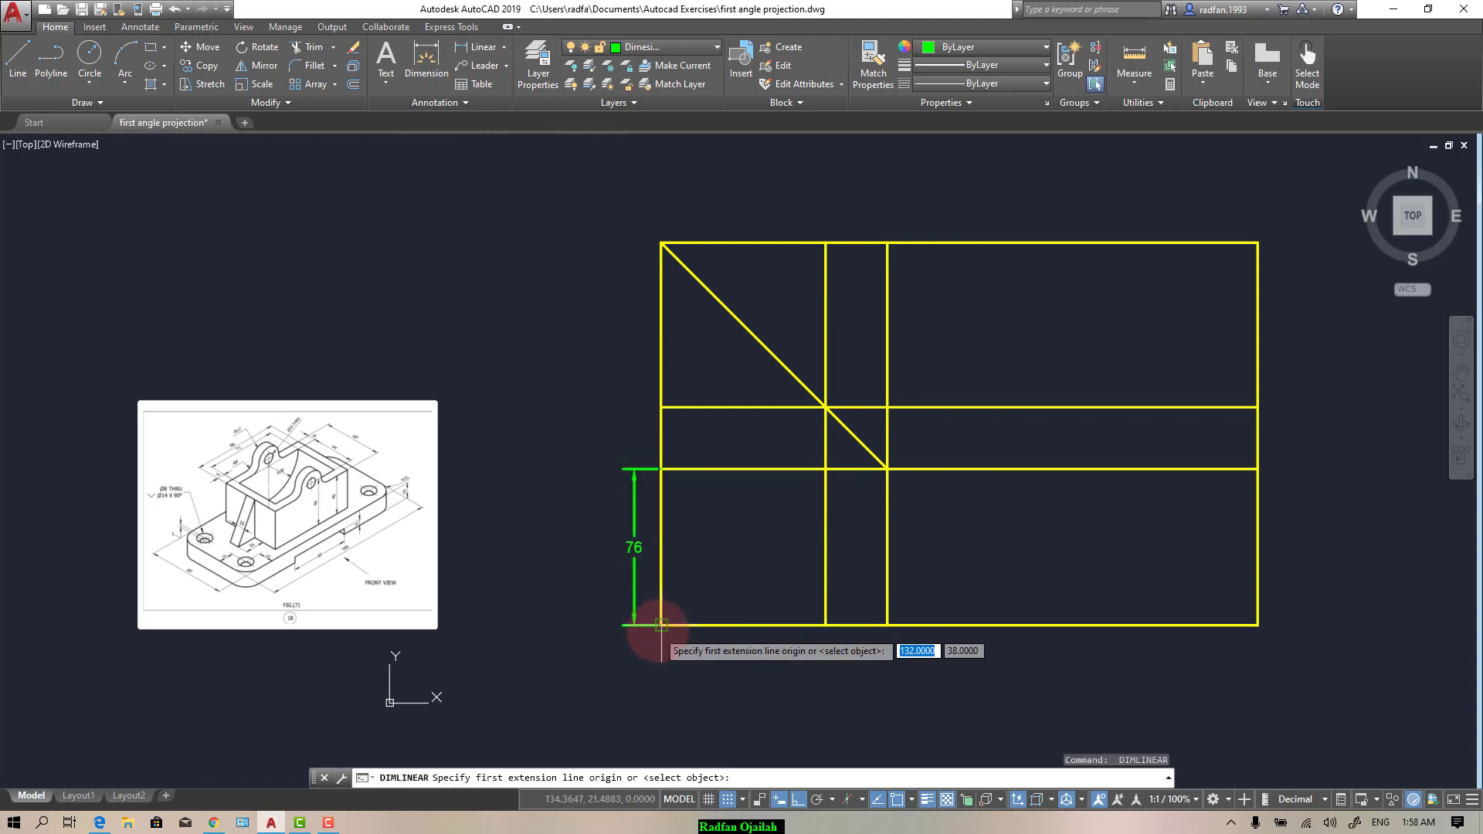
{"action": "left_click", "coordinate": [661, 624]}
{"action": "left_click", "coordinate": [826, 625]}
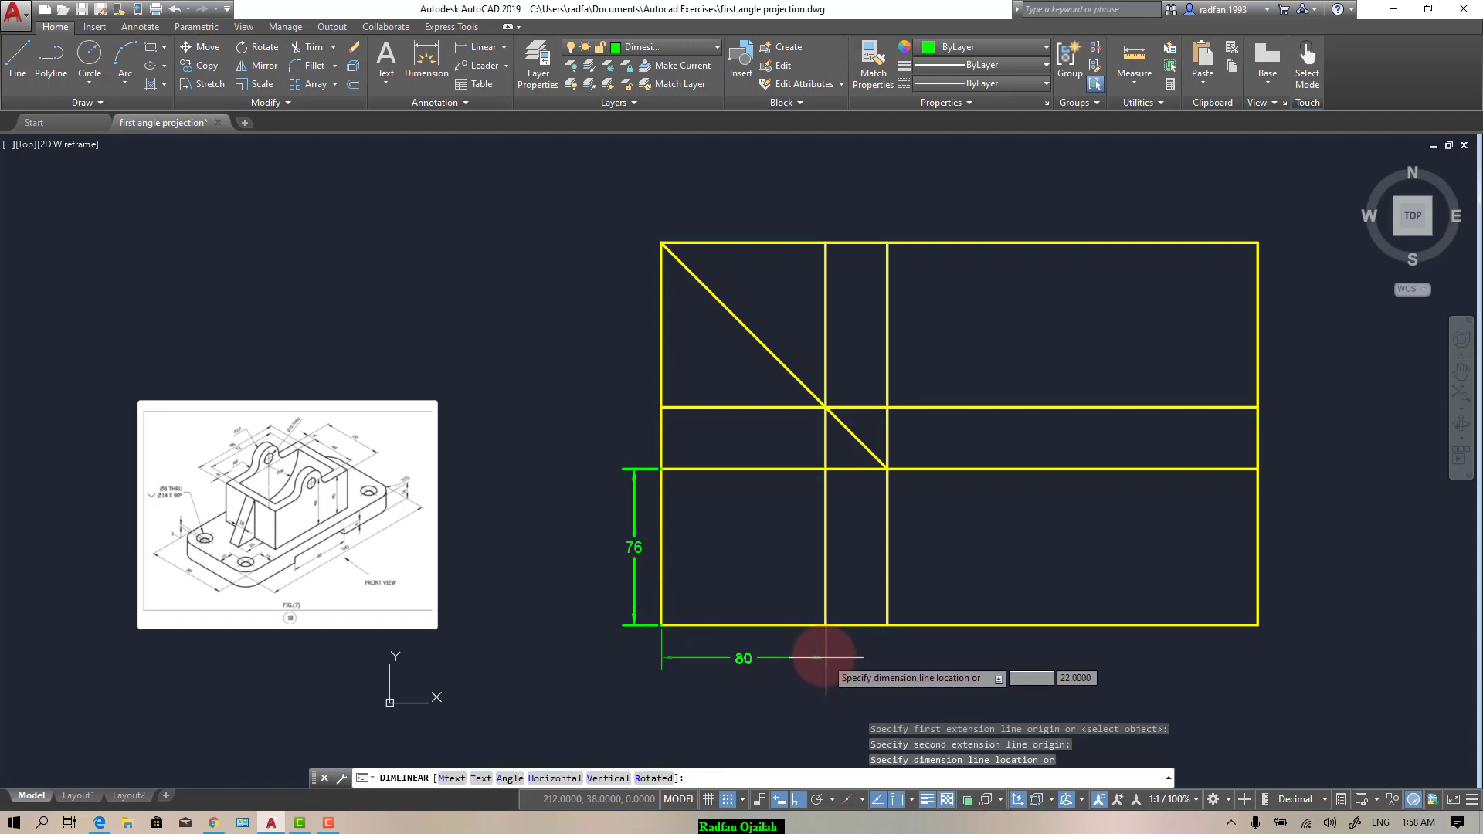
{"action": "left_click", "coordinate": [853, 654]}
{"action": "key", "text": "space"}
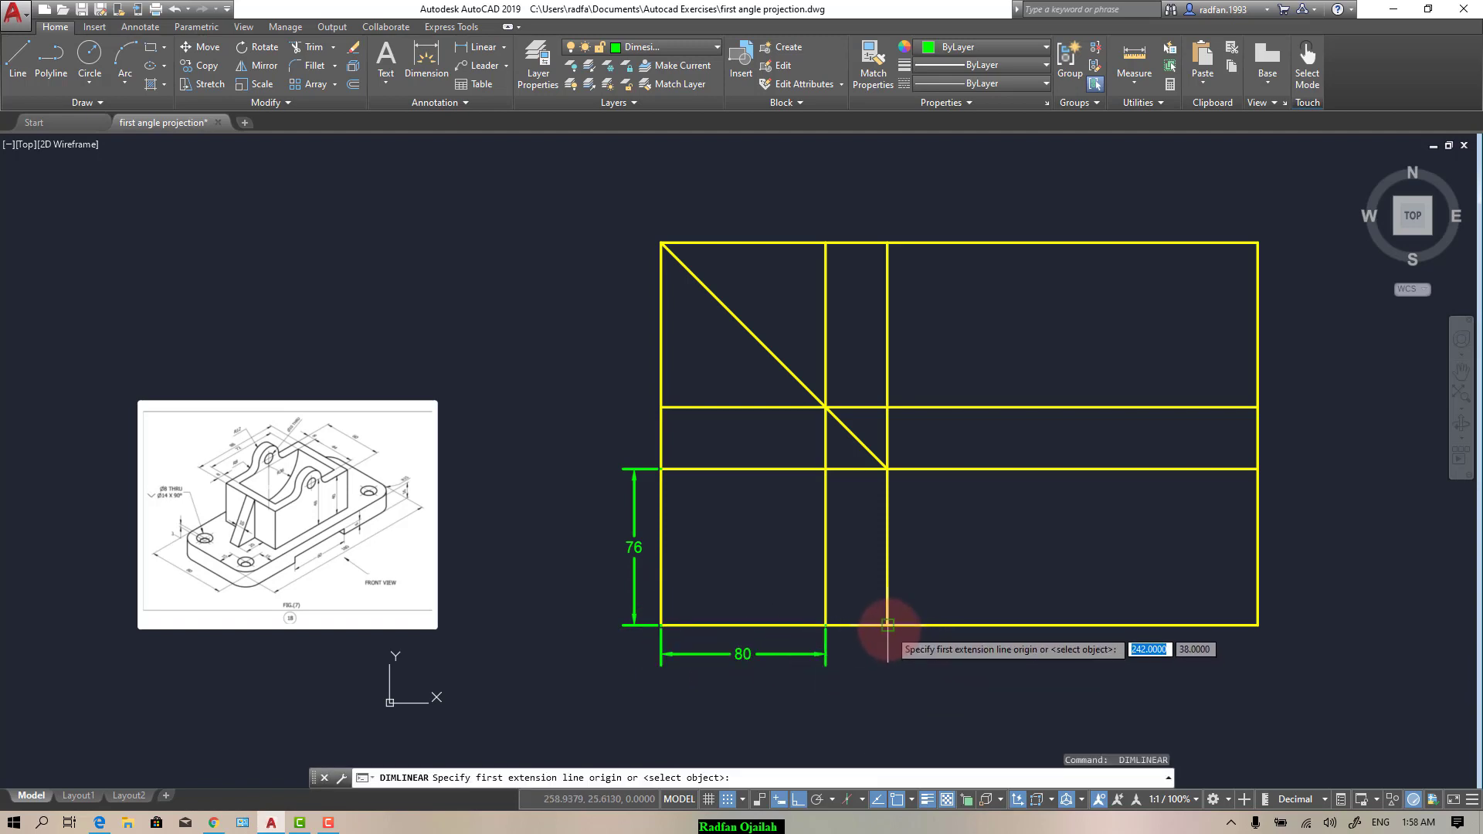
{"action": "left_click", "coordinate": [888, 624]}
{"action": "left_click", "coordinate": [1259, 625]}
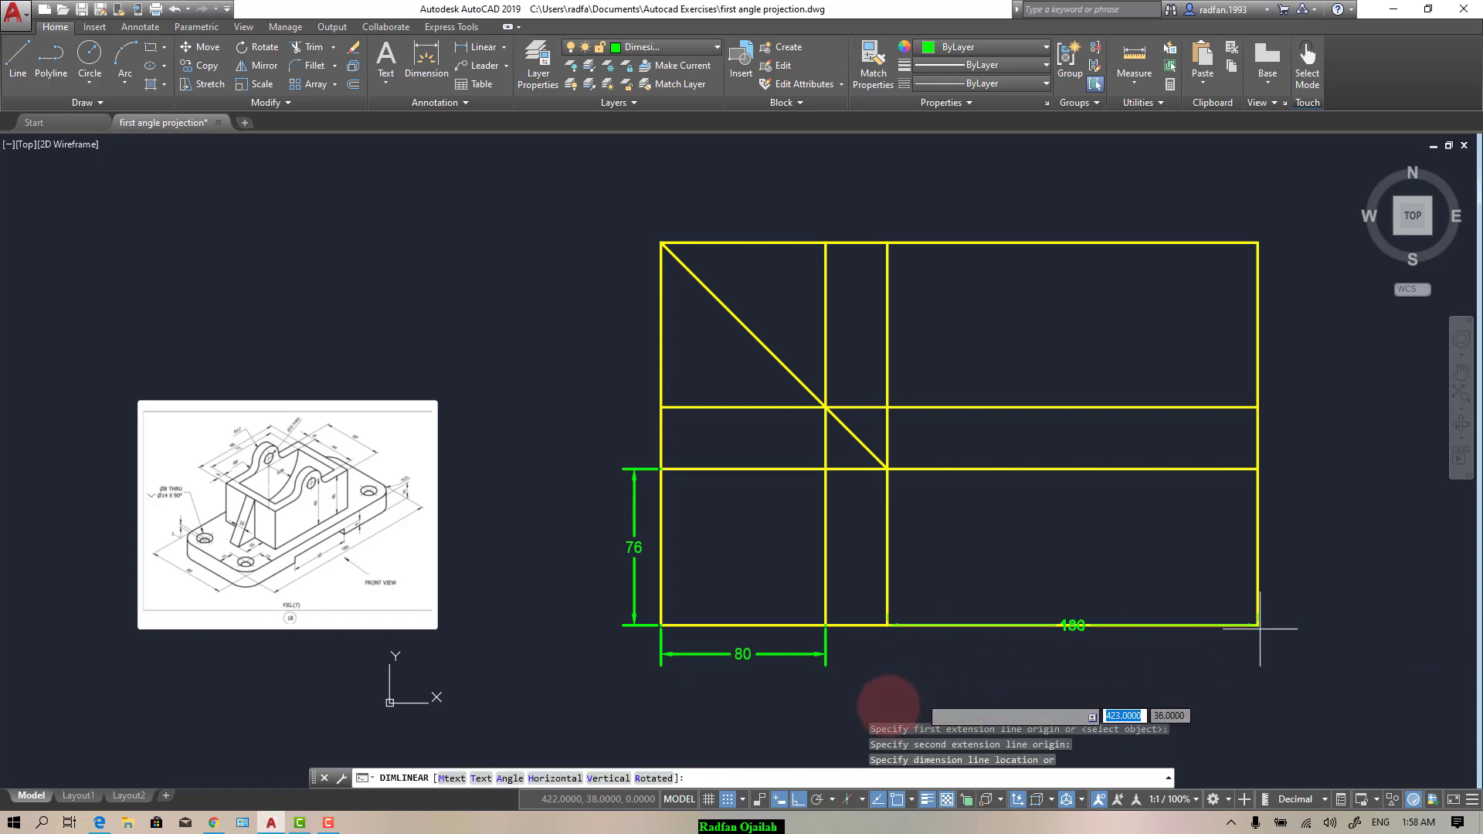
{"action": "left_click", "coordinate": [826, 654]}
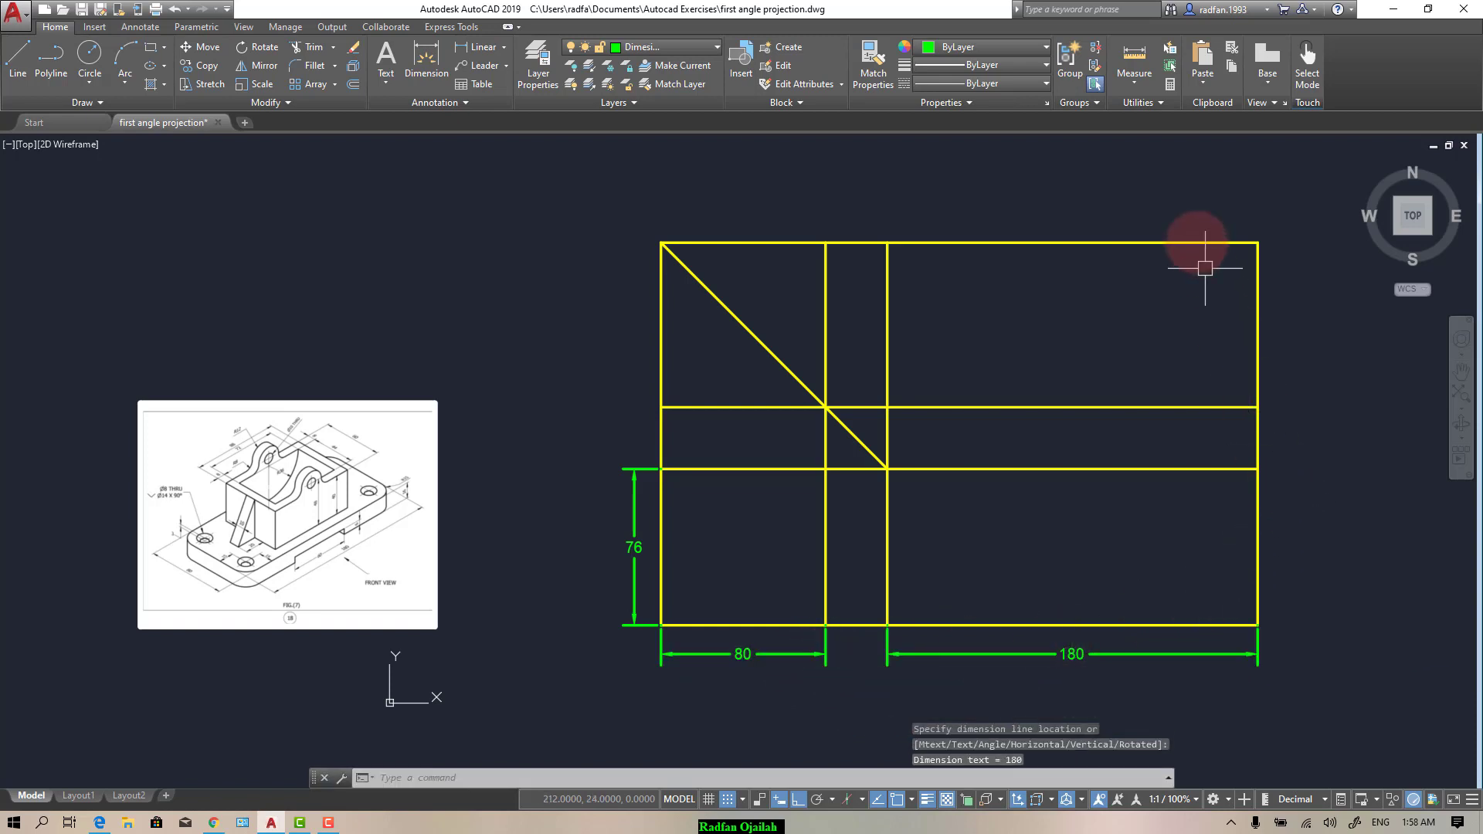
Step: Add the vertical 80 dimension on the right, from the top-right corner to the middle horizontal
{"action": "key", "text": "Return"}
{"action": "left_click", "coordinate": [1264, 243]}
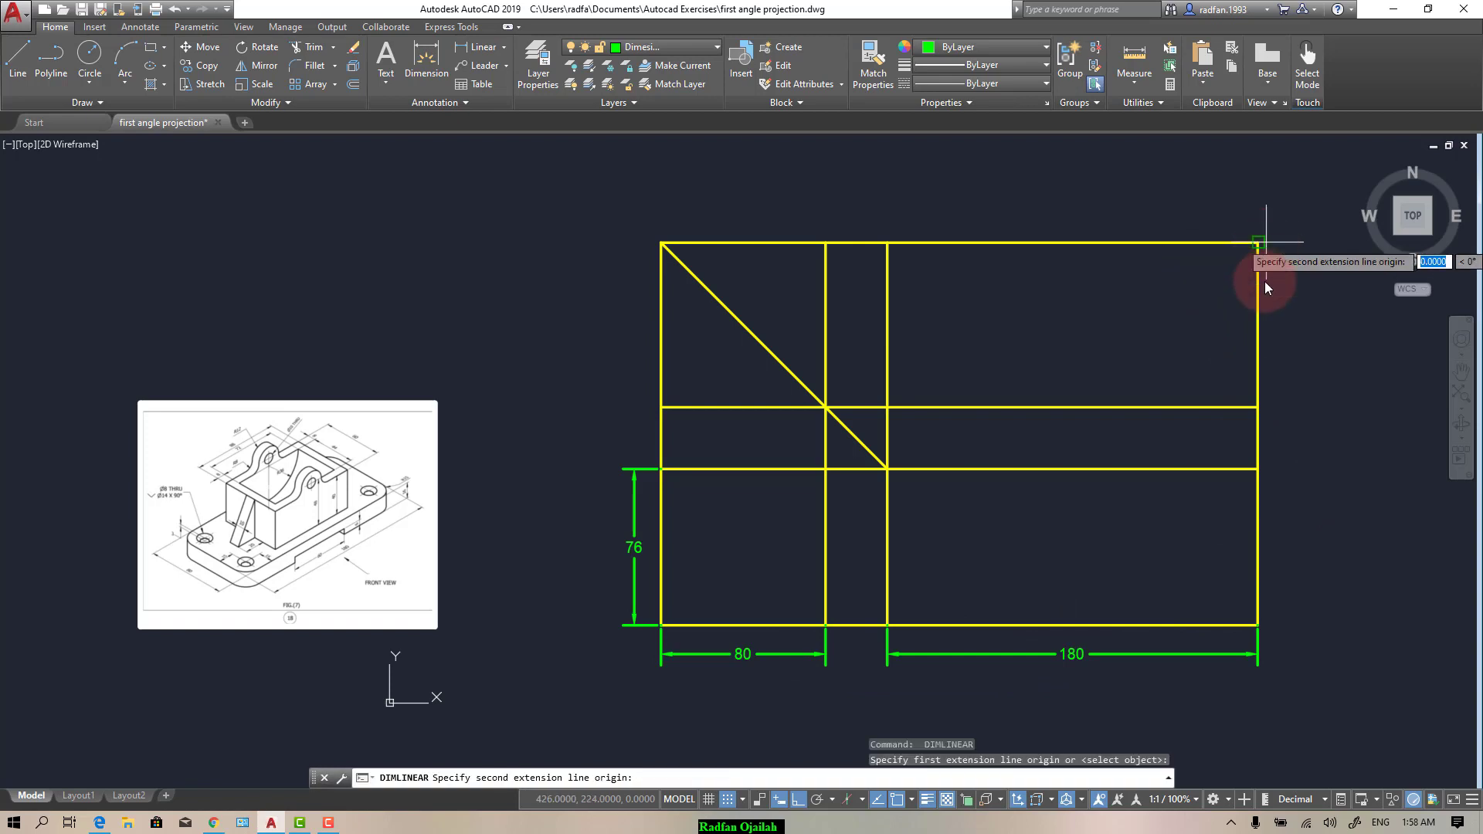
{"action": "left_click", "coordinate": [1258, 407]}
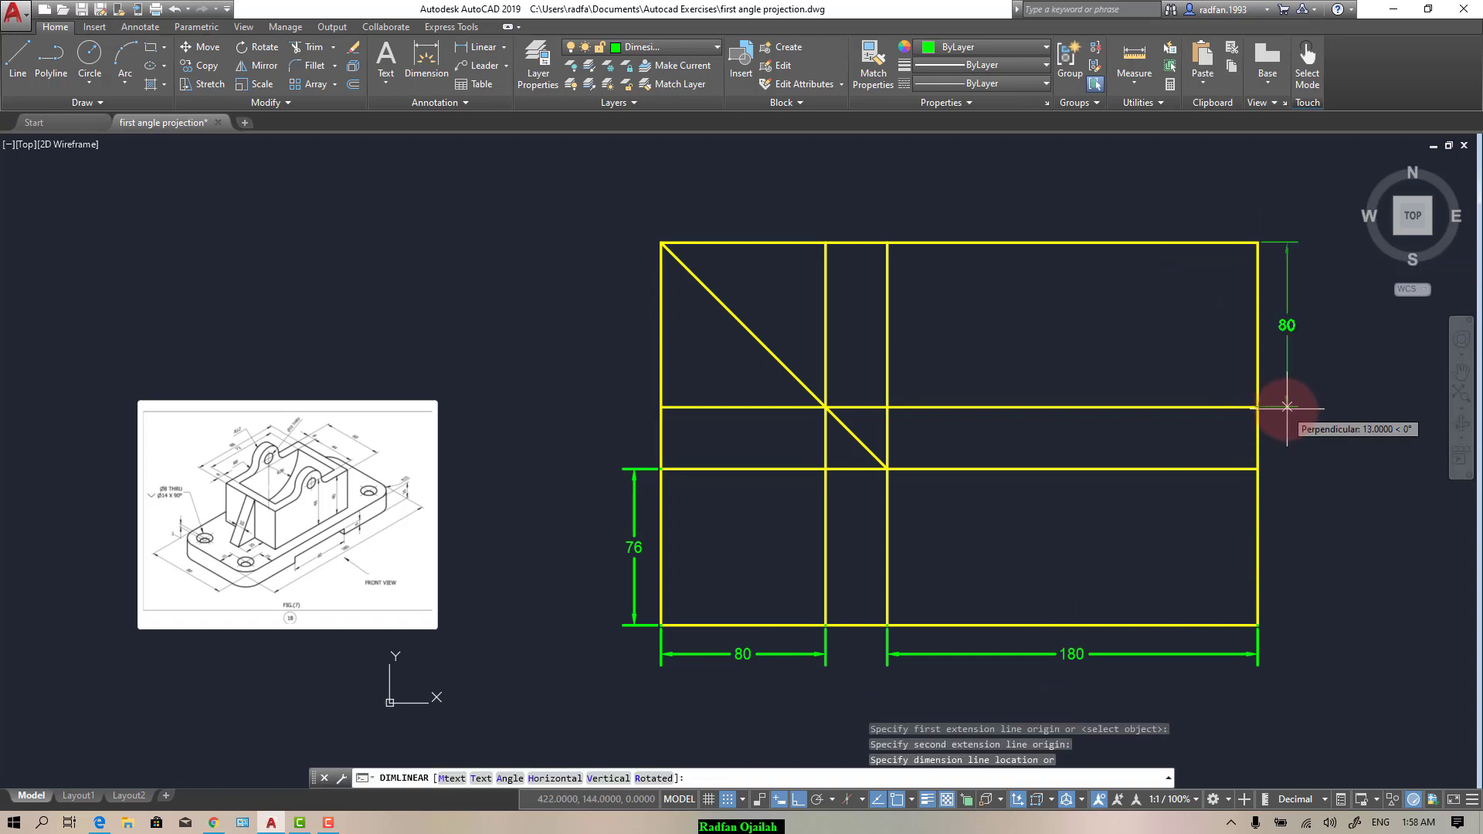
{"action": "left_click", "coordinate": [1287, 404]}
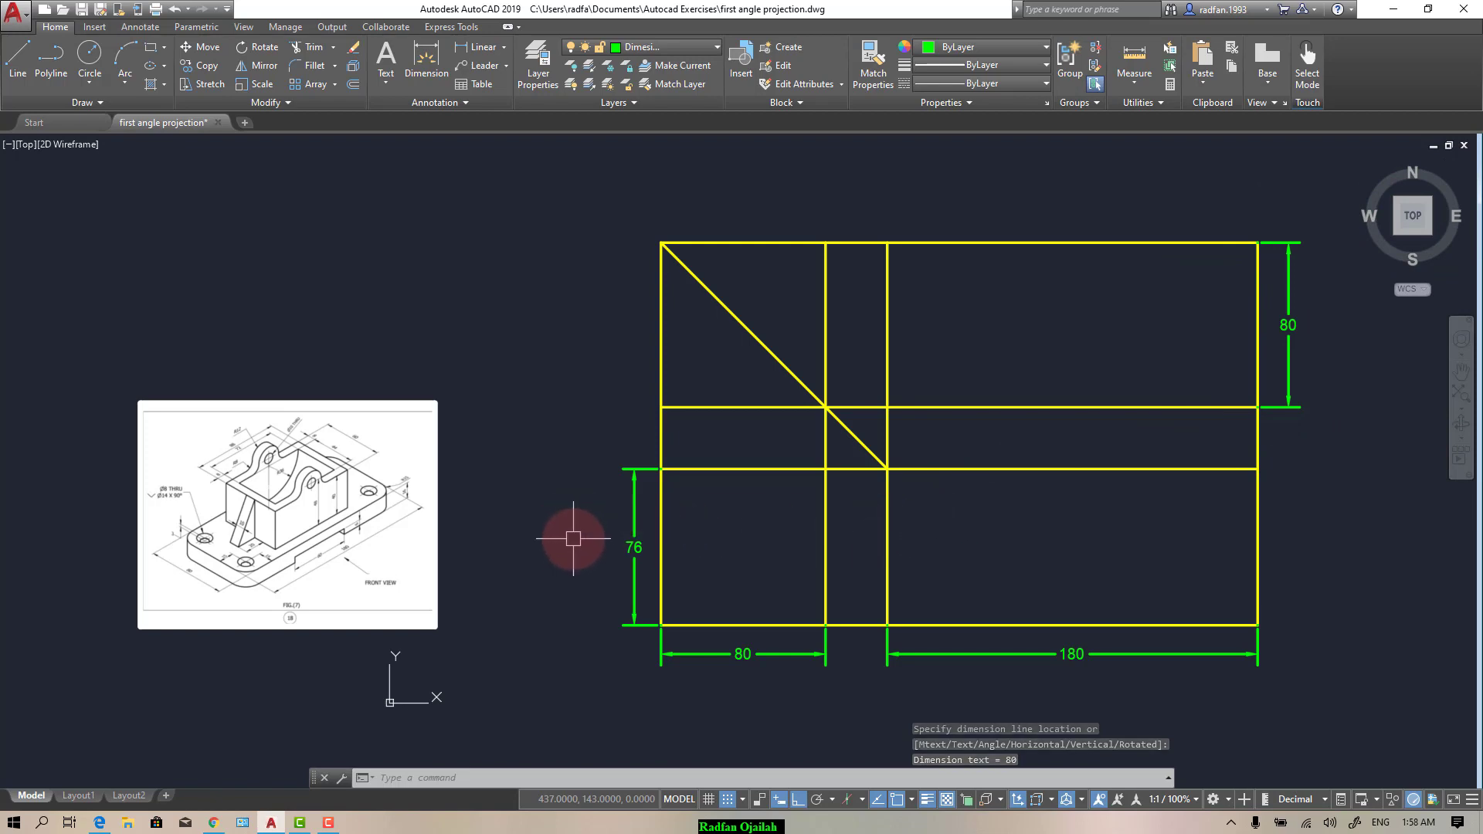
{"action": "scroll", "coordinate": [335, 532], "scroll_direction": "up", "scroll_amount": 2}
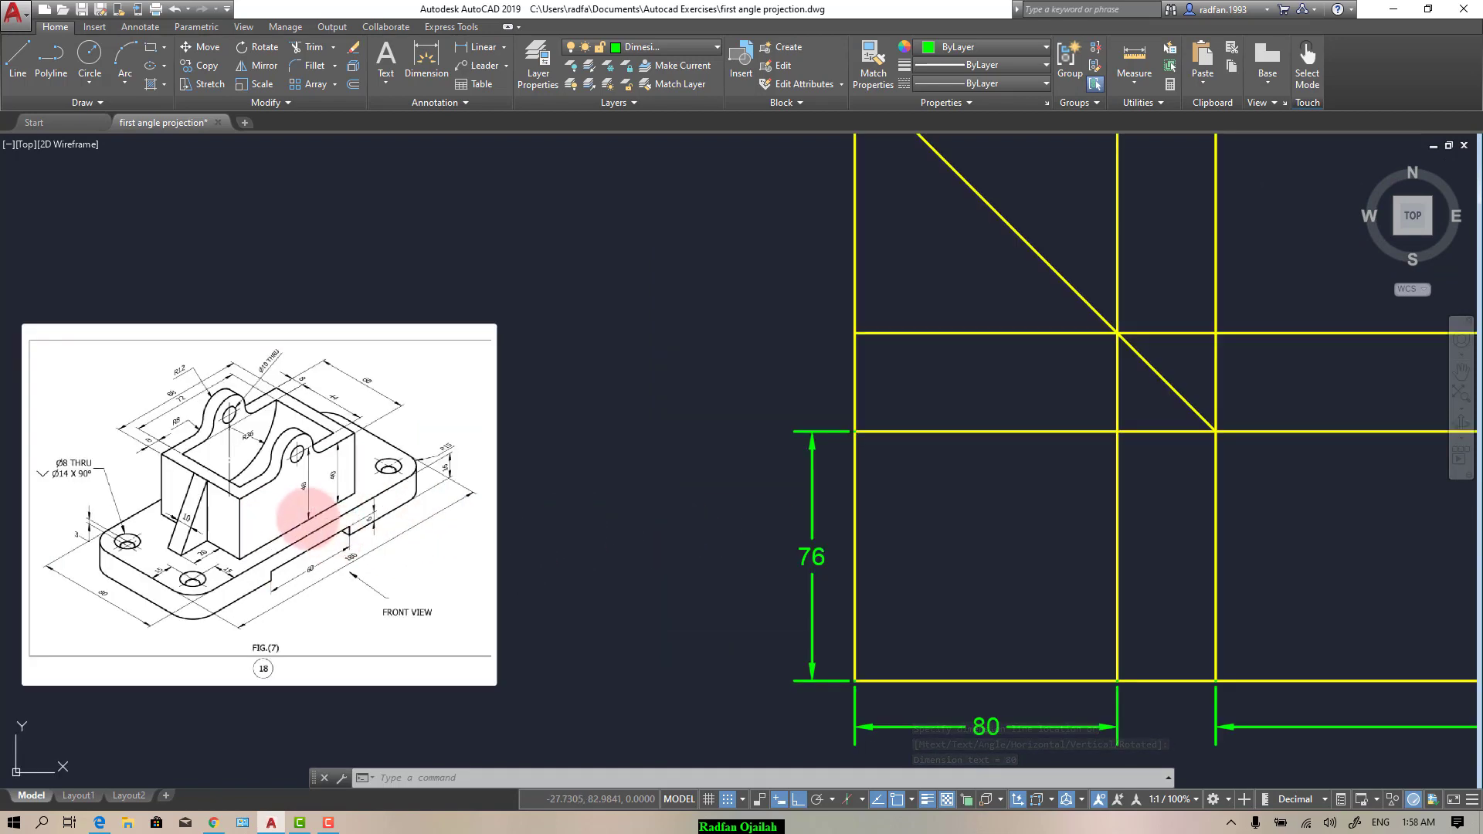
{"action": "scroll", "coordinate": [221, 532], "scroll_direction": "up", "scroll_amount": 2}
{"action": "scroll", "coordinate": [272, 544], "scroll_direction": "up", "scroll_amount": 1}
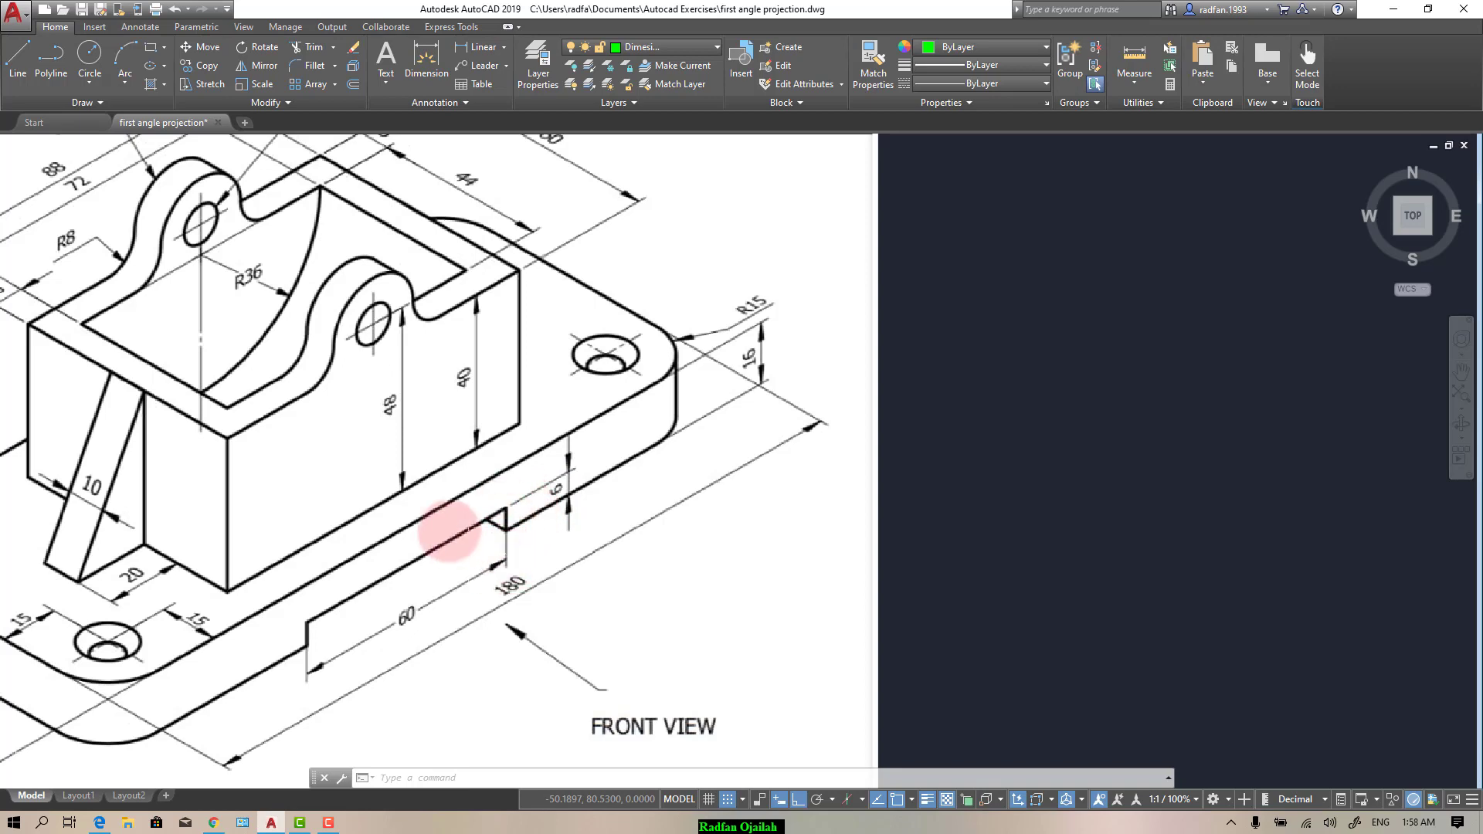
{"action": "scroll", "coordinate": [448, 532], "scroll_direction": "down", "scroll_amount": 5}
{"action": "scroll", "coordinate": [305, 487], "scroll_direction": "down", "scroll_amount": 3}
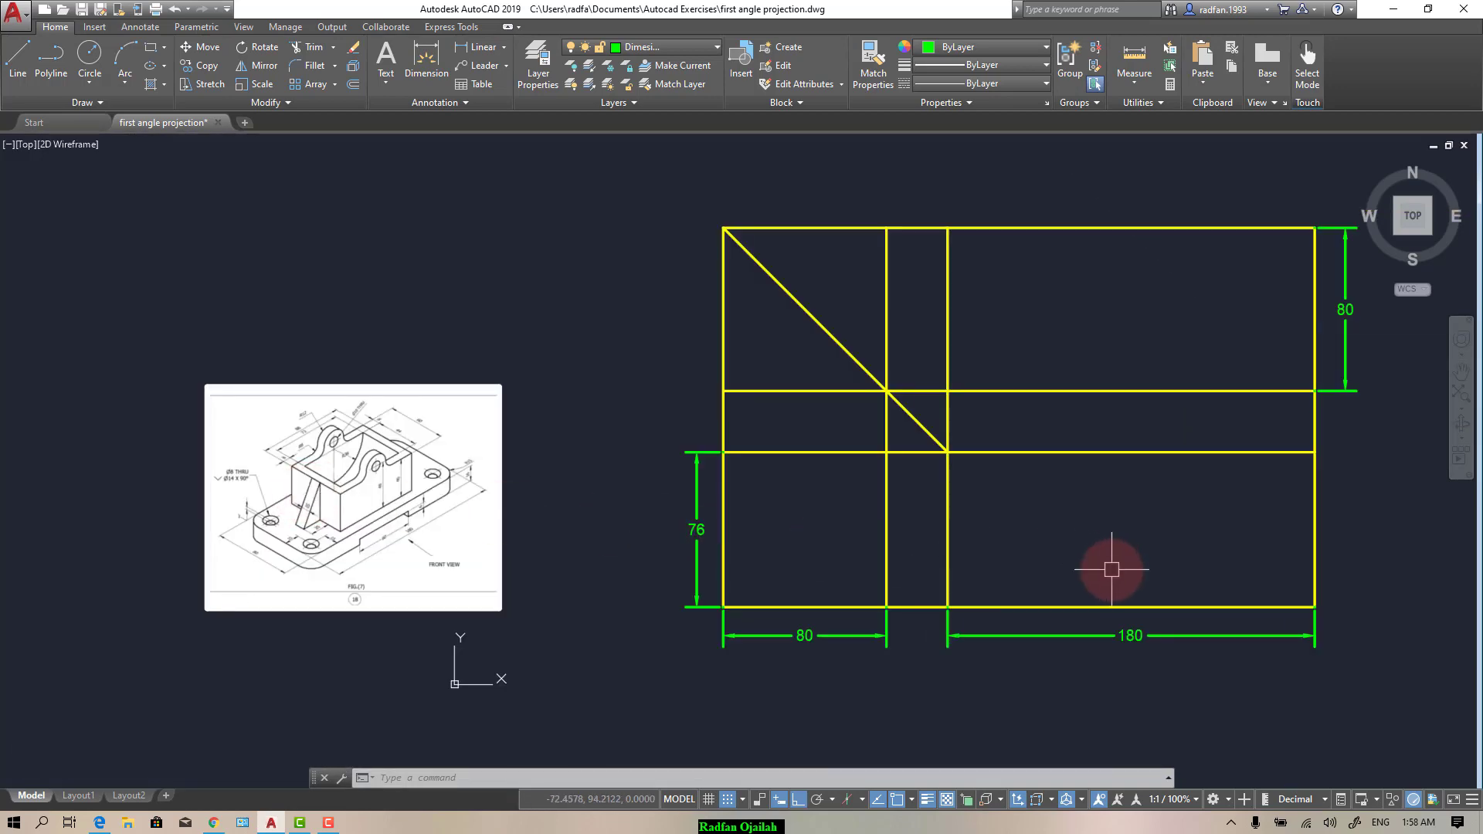
Step: Offset the right part's bottom line 6 units upward
{"action": "type", "text": "ff"}
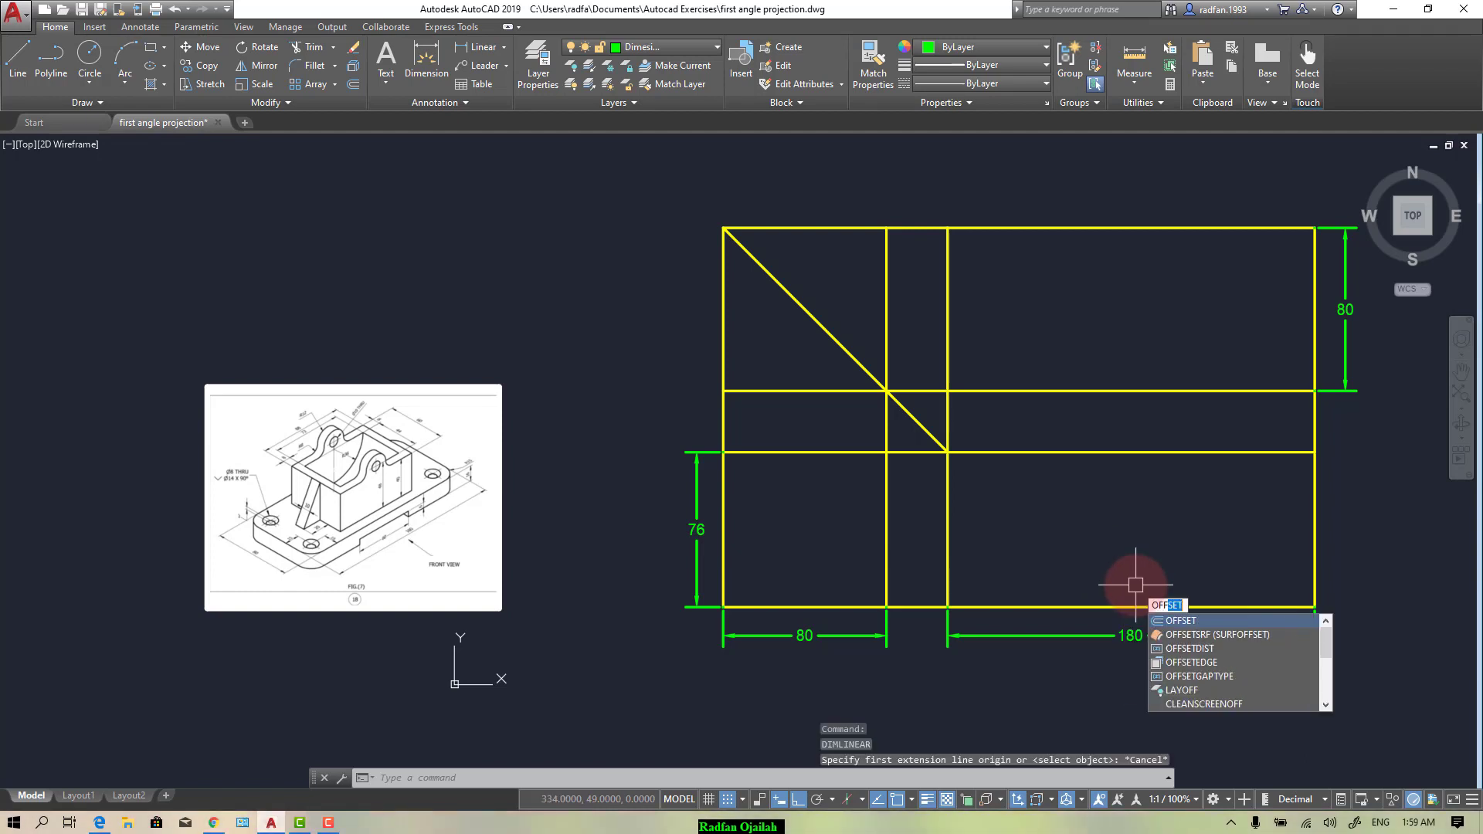
{"action": "key", "text": "Return"}
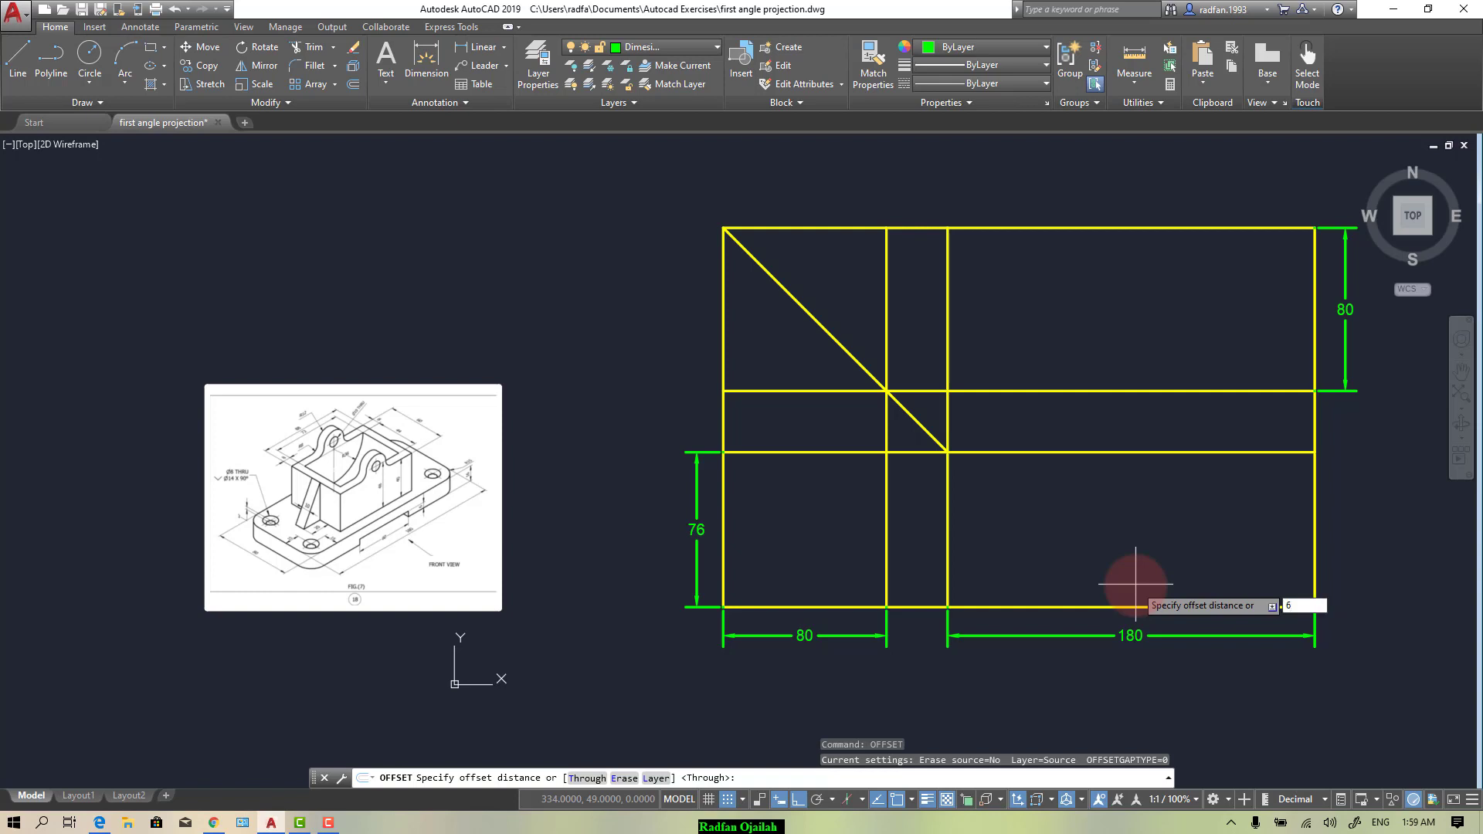
{"action": "key", "text": "Return"}
{"action": "left_click", "coordinate": [1143, 607]}
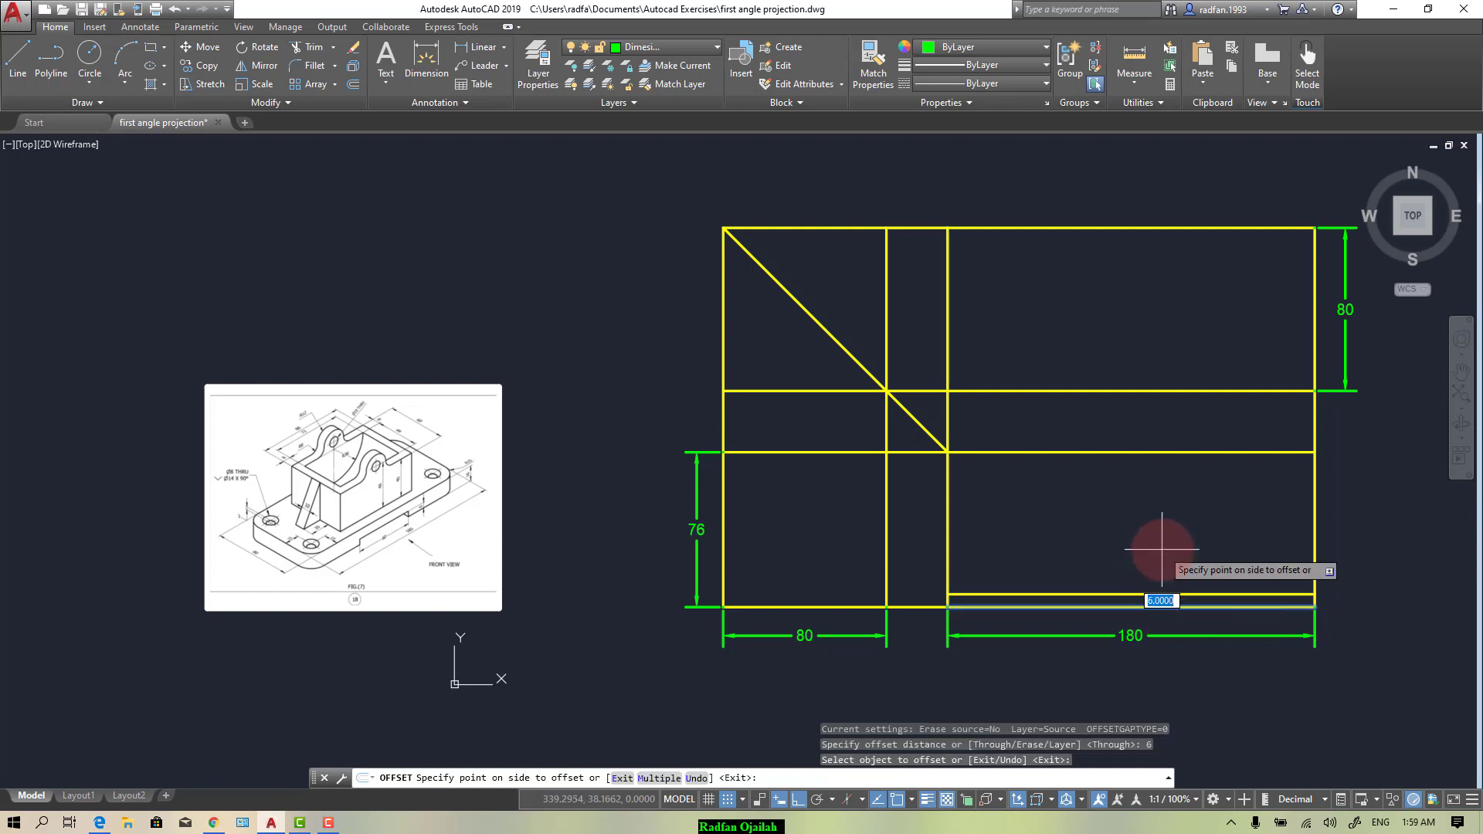
{"action": "left_click", "coordinate": [1155, 550]}
{"action": "scroll", "coordinate": [371, 489], "scroll_direction": "up", "scroll_amount": 3}
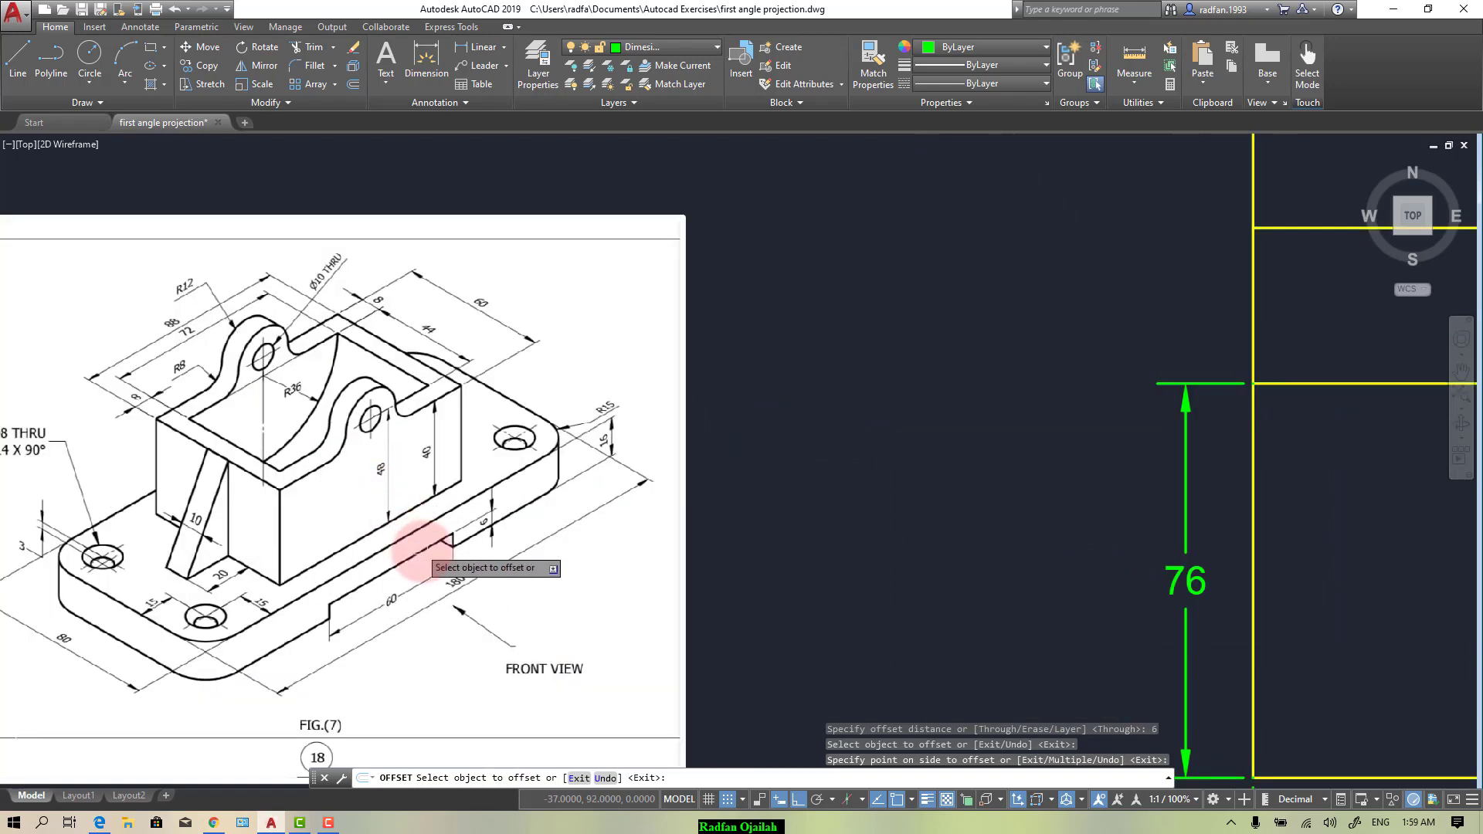
{"action": "scroll", "coordinate": [435, 464], "scroll_direction": "down", "scroll_amount": 4}
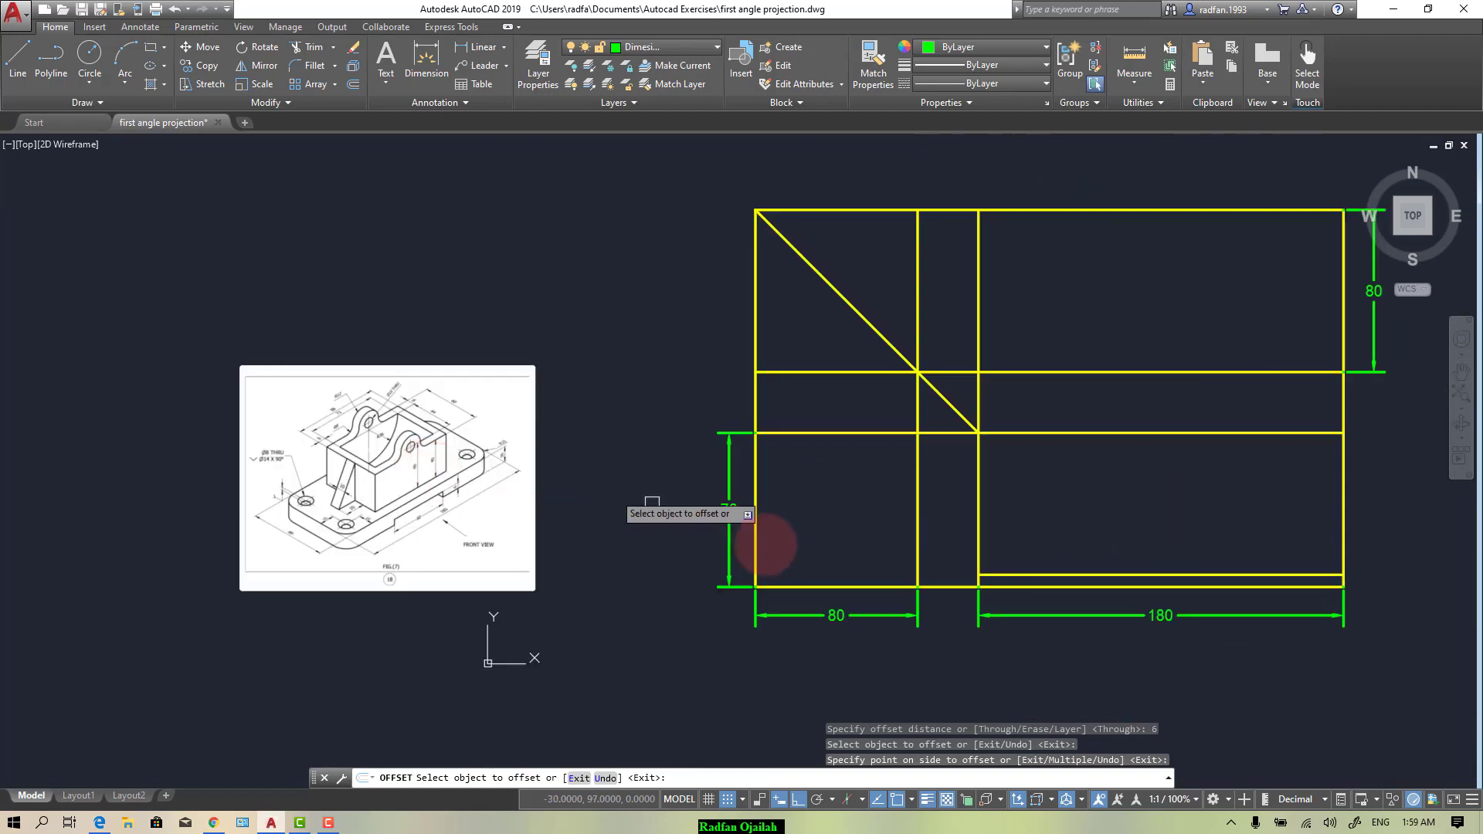
{"action": "key", "text": "Escape"}
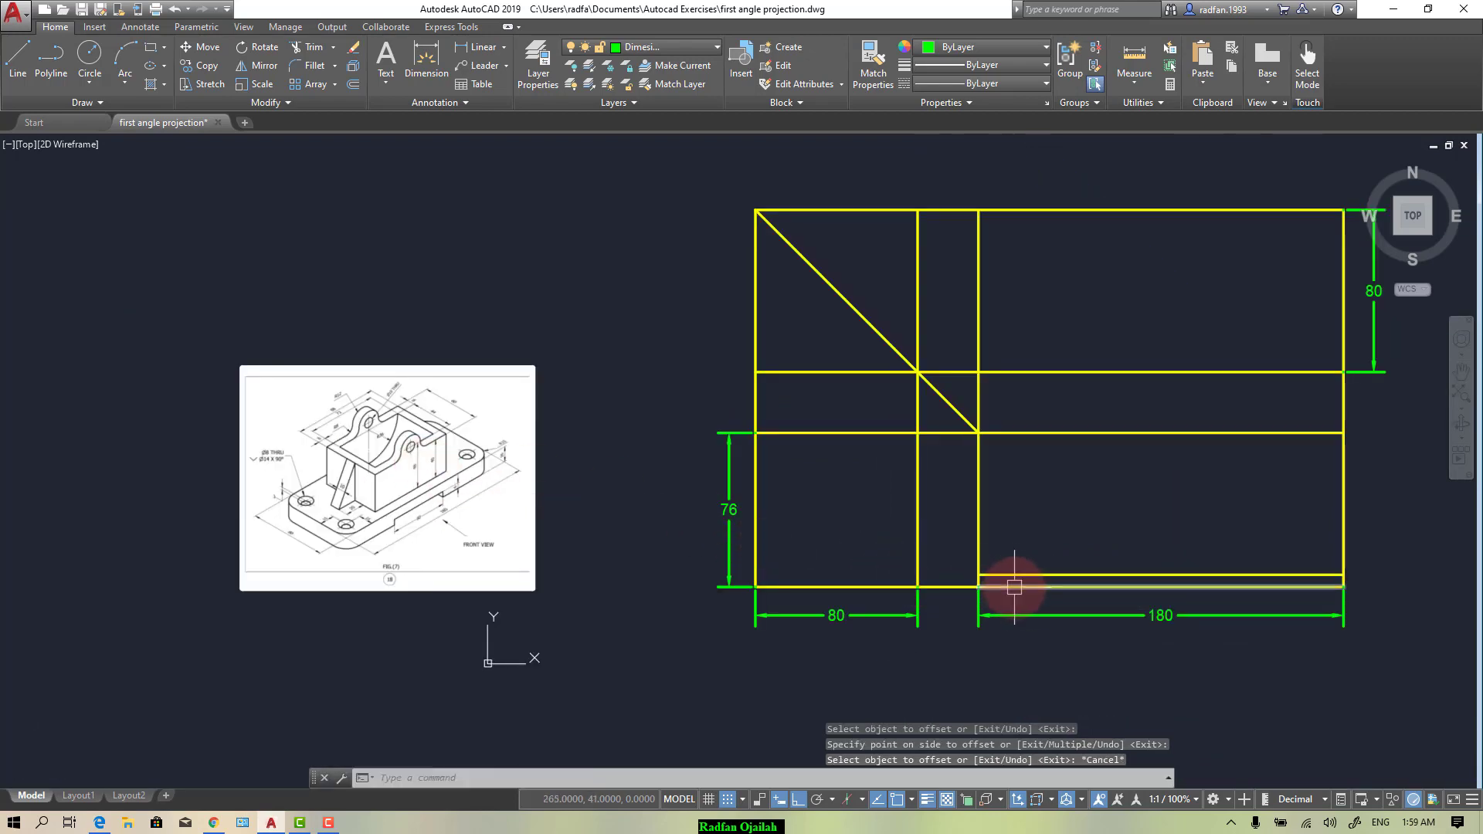
Step: Offset the bottom yellow line 16 units upward
{"action": "left_click", "coordinate": [1014, 587]}
{"action": "key", "text": "Return"}
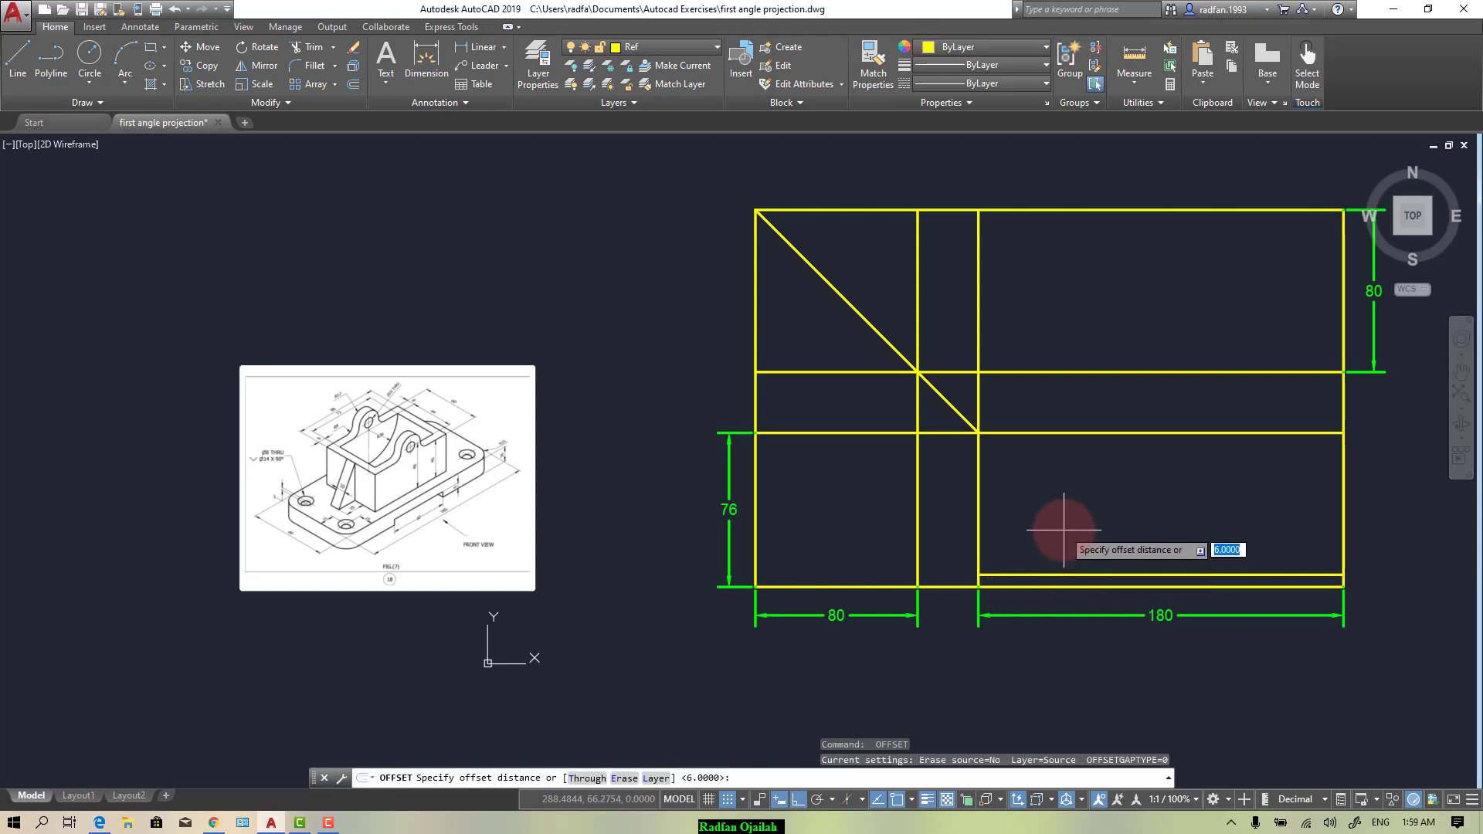
{"action": "type", "text": "16"}
{"action": "key", "text": "Return"}
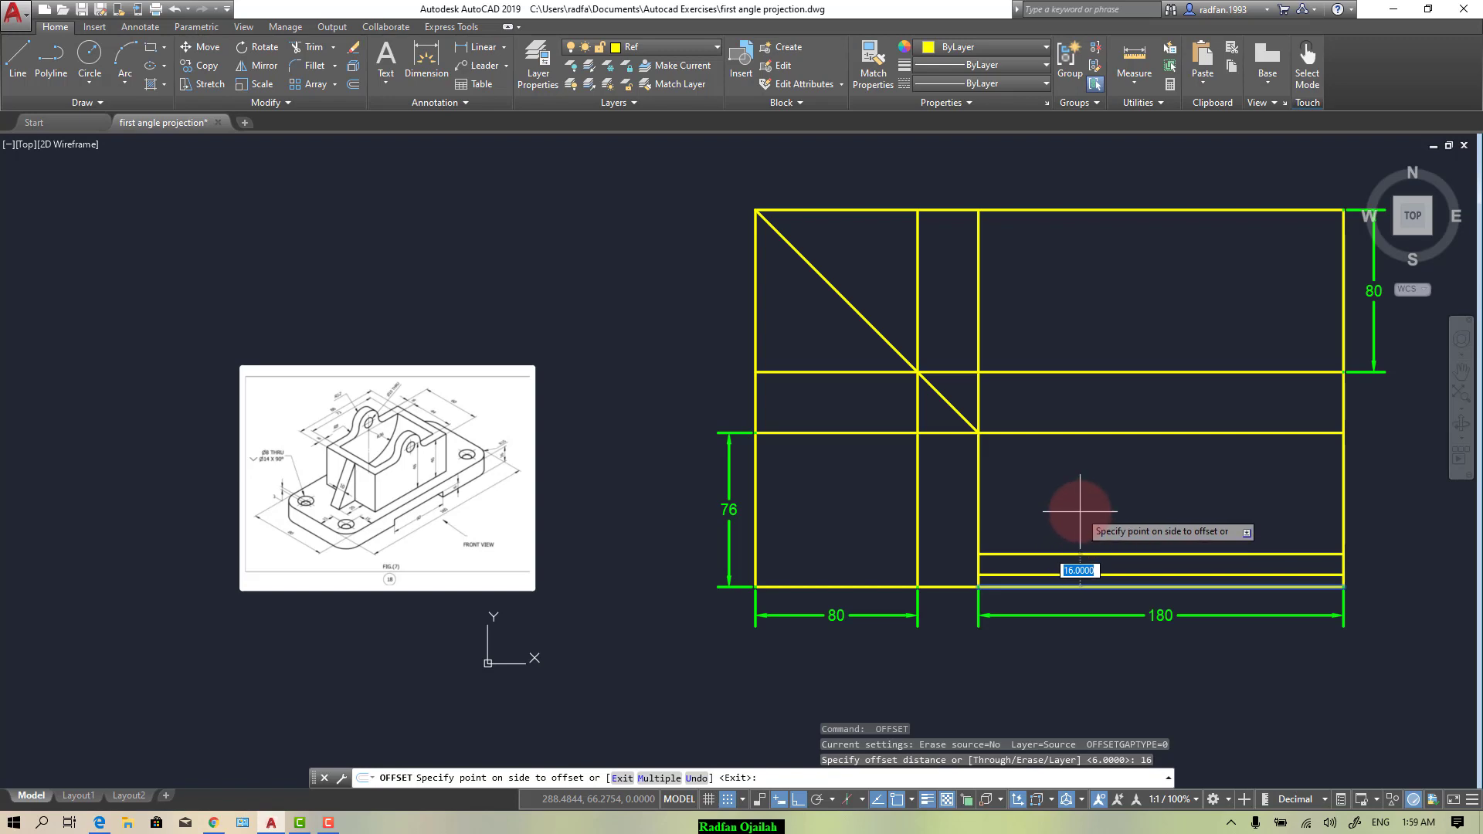
{"action": "left_click", "coordinate": [1060, 514]}
{"action": "scroll", "coordinate": [460, 471], "scroll_direction": "up", "scroll_amount": 4}
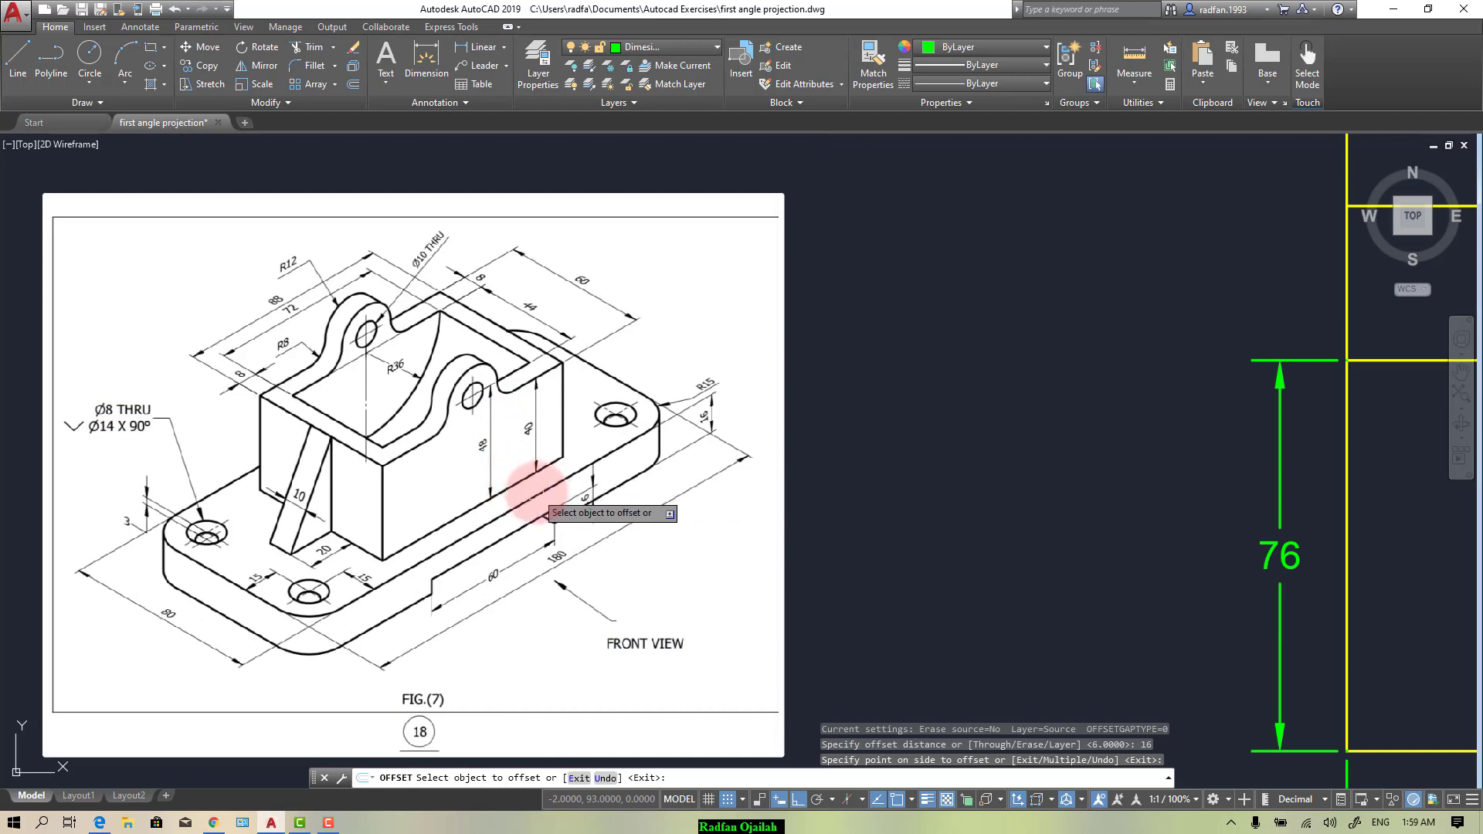
{"action": "scroll", "coordinate": [486, 423], "scroll_direction": "up", "scroll_amount": 2}
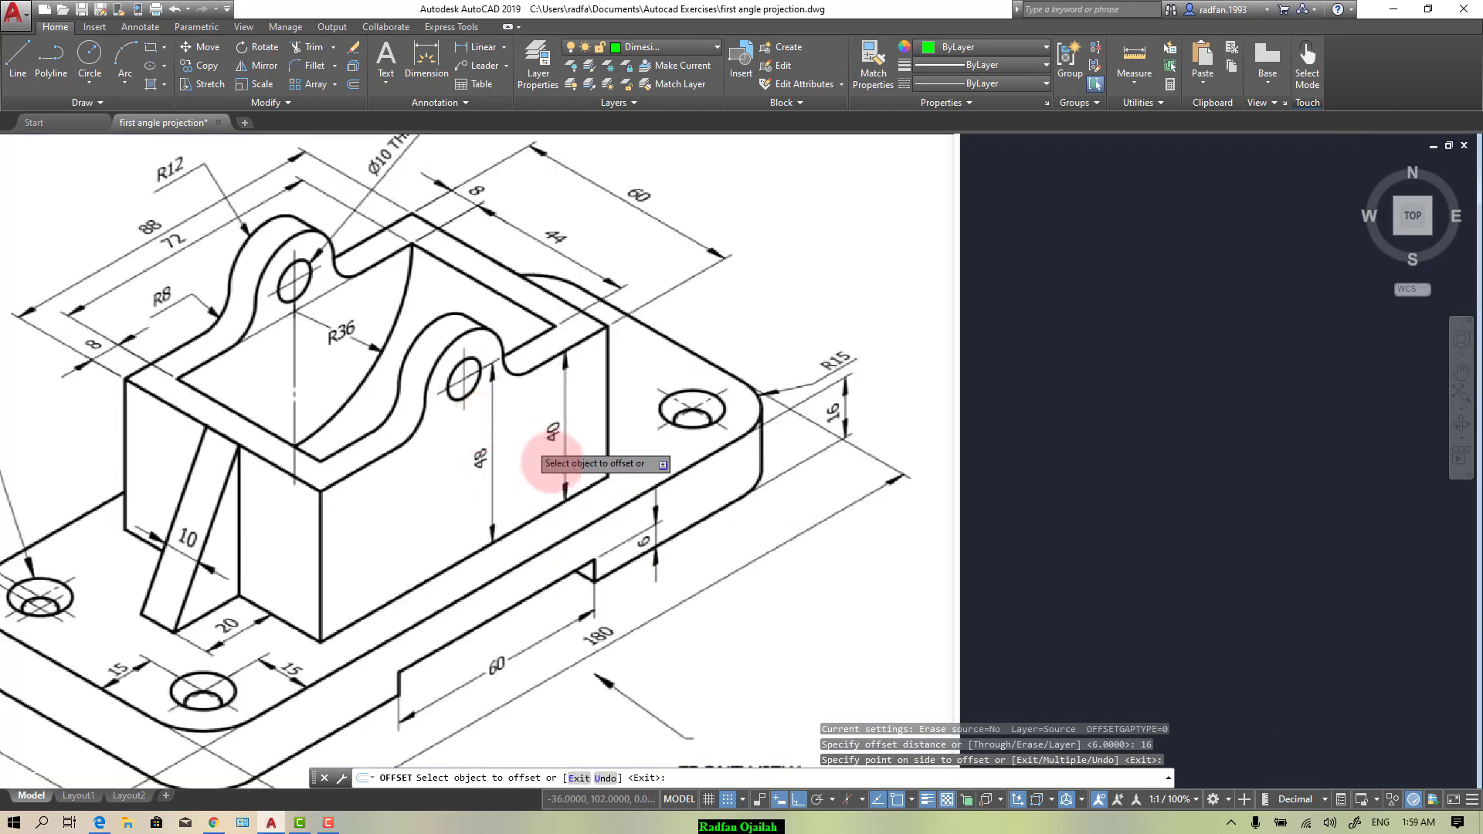
{"action": "scroll", "coordinate": [430, 364], "scroll_direction": "down", "scroll_amount": 7}
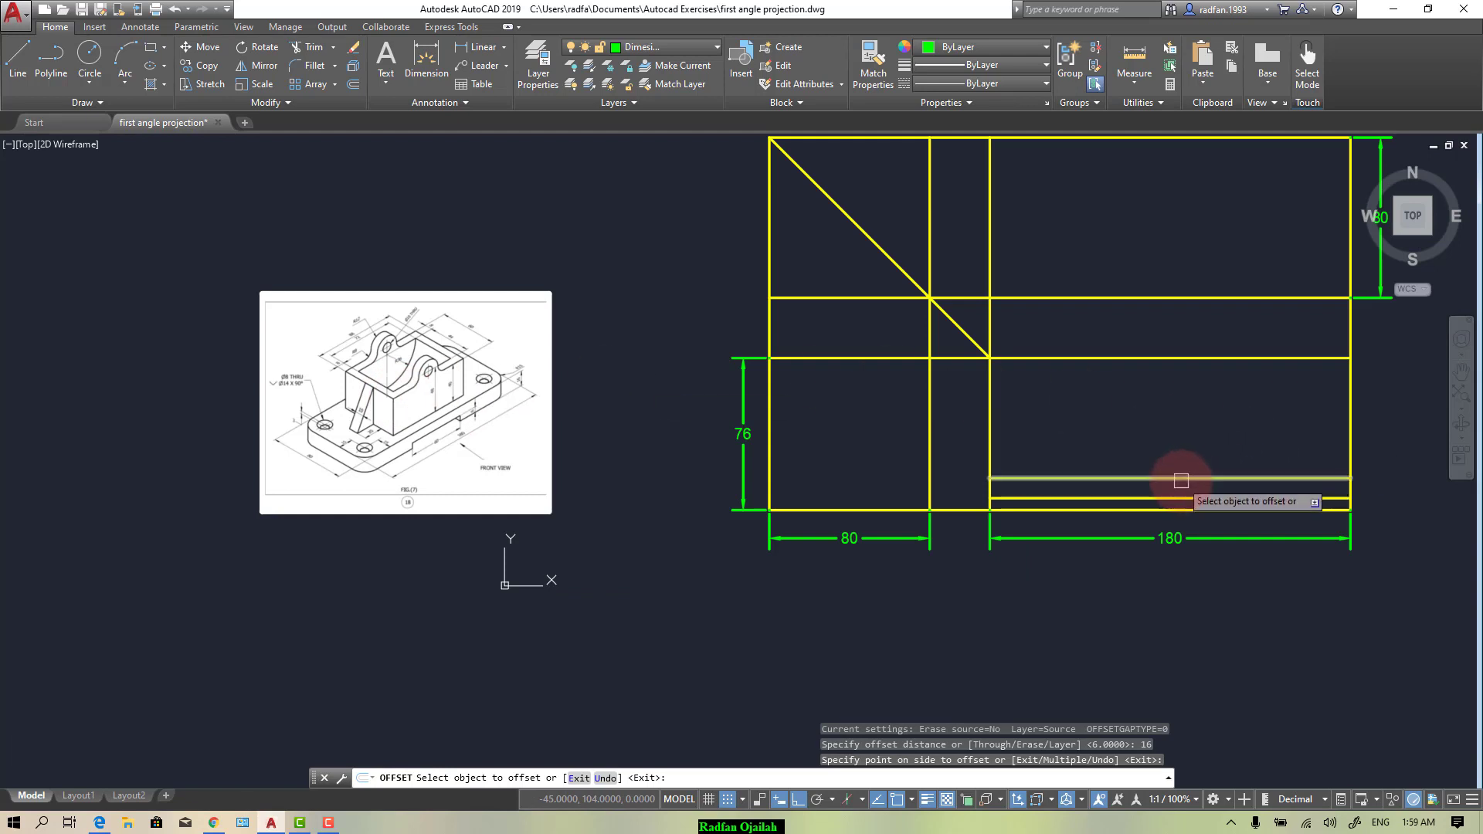
Step: Offset the lower horizontal line 40 units upward
{"action": "left_click", "coordinate": [1183, 477]}
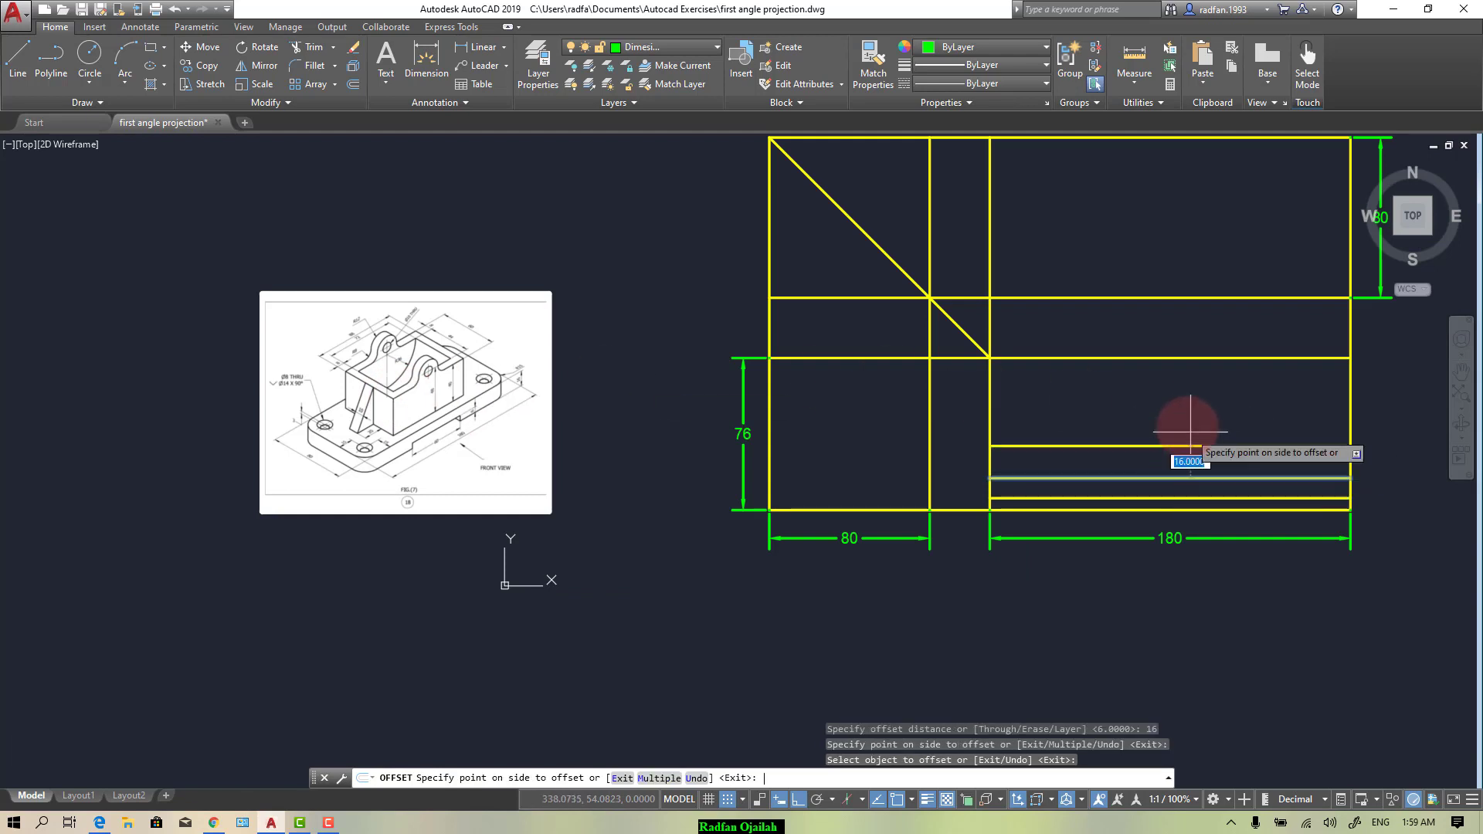
{"action": "key", "text": "Escape"}
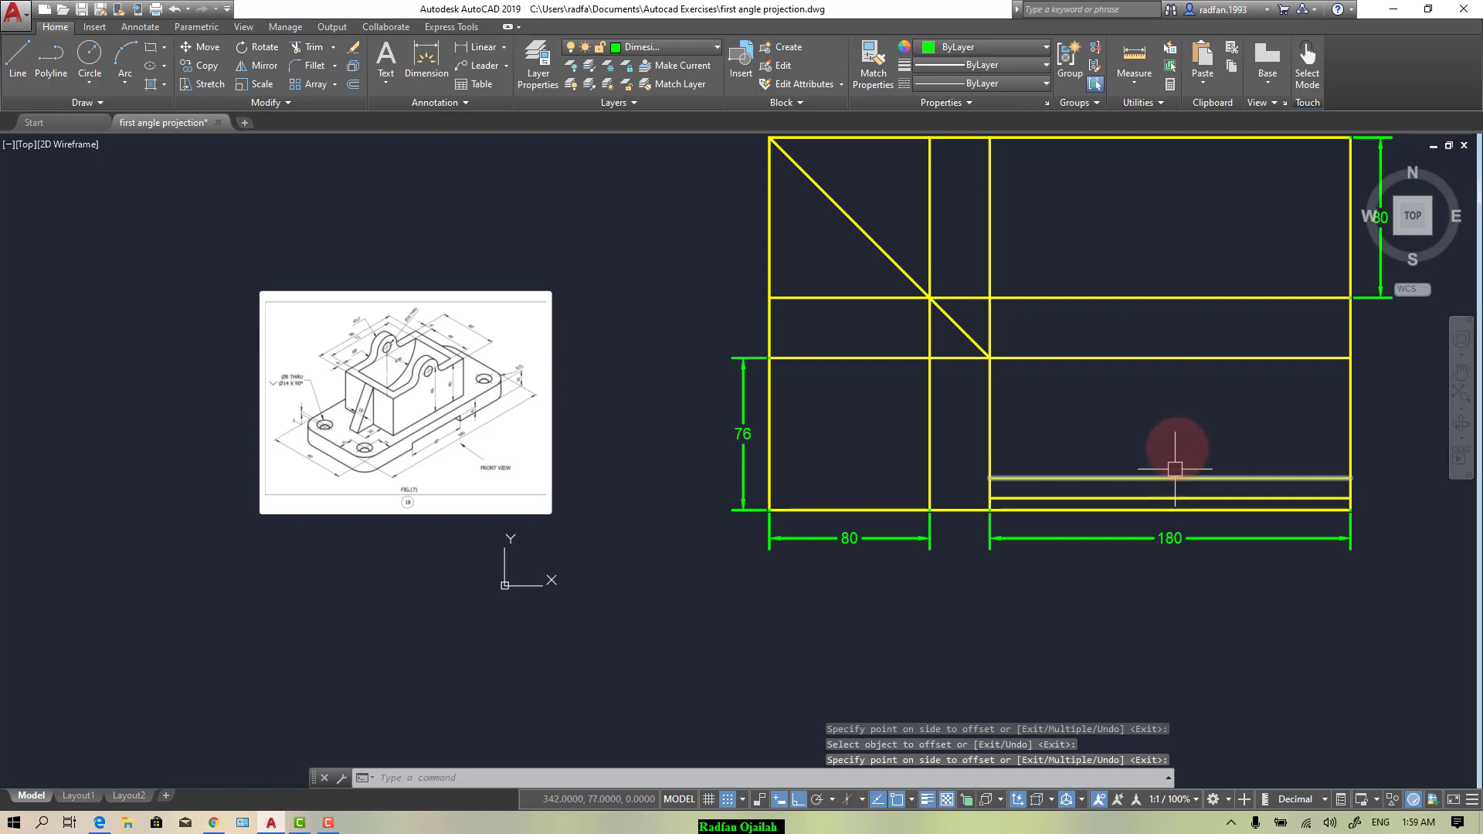
{"action": "key", "text": "Escape"}
{"action": "key", "text": "Return"}
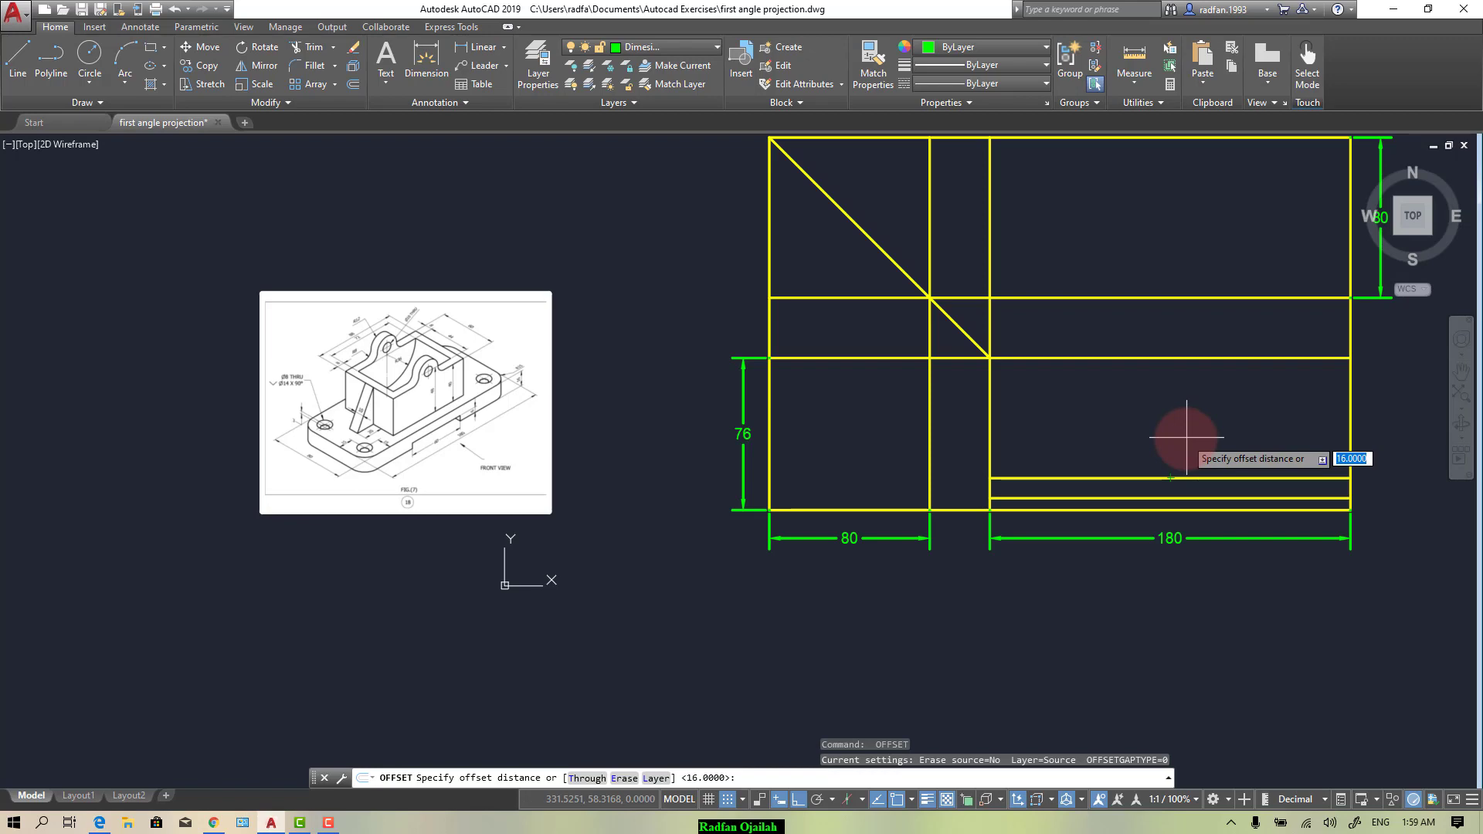
{"action": "type", "text": "40"}
{"action": "key", "text": "Return"}
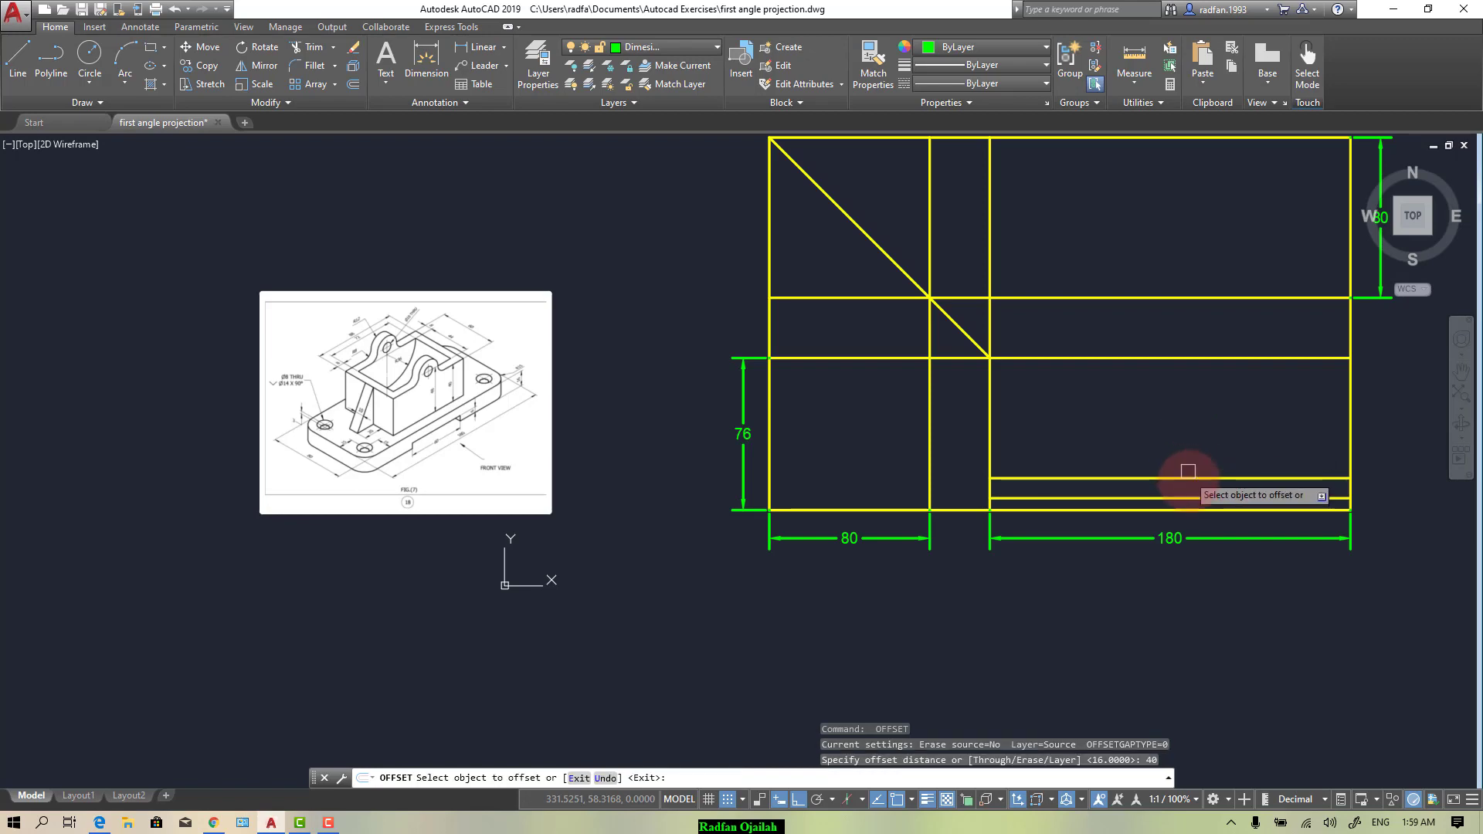
{"action": "left_click", "coordinate": [1194, 479]}
{"action": "left_click", "coordinate": [1228, 371]}
{"action": "scroll", "coordinate": [387, 332], "scroll_direction": "up", "scroll_amount": 6}
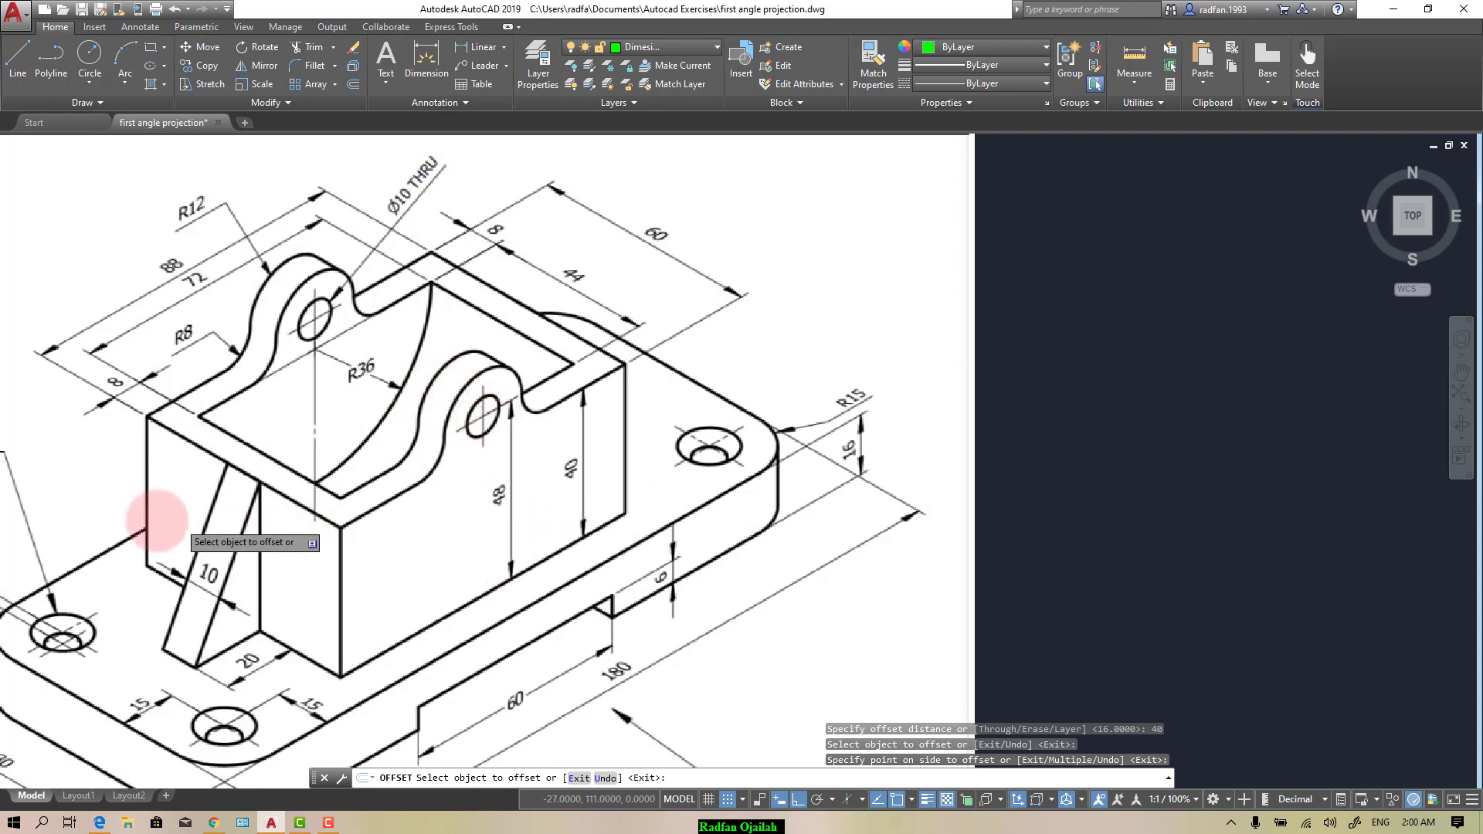
{"action": "scroll", "coordinate": [157, 519], "scroll_direction": "down", "scroll_amount": 5}
{"action": "scroll", "coordinate": [1076, 576], "scroll_direction": "up", "scroll_amount": 1}
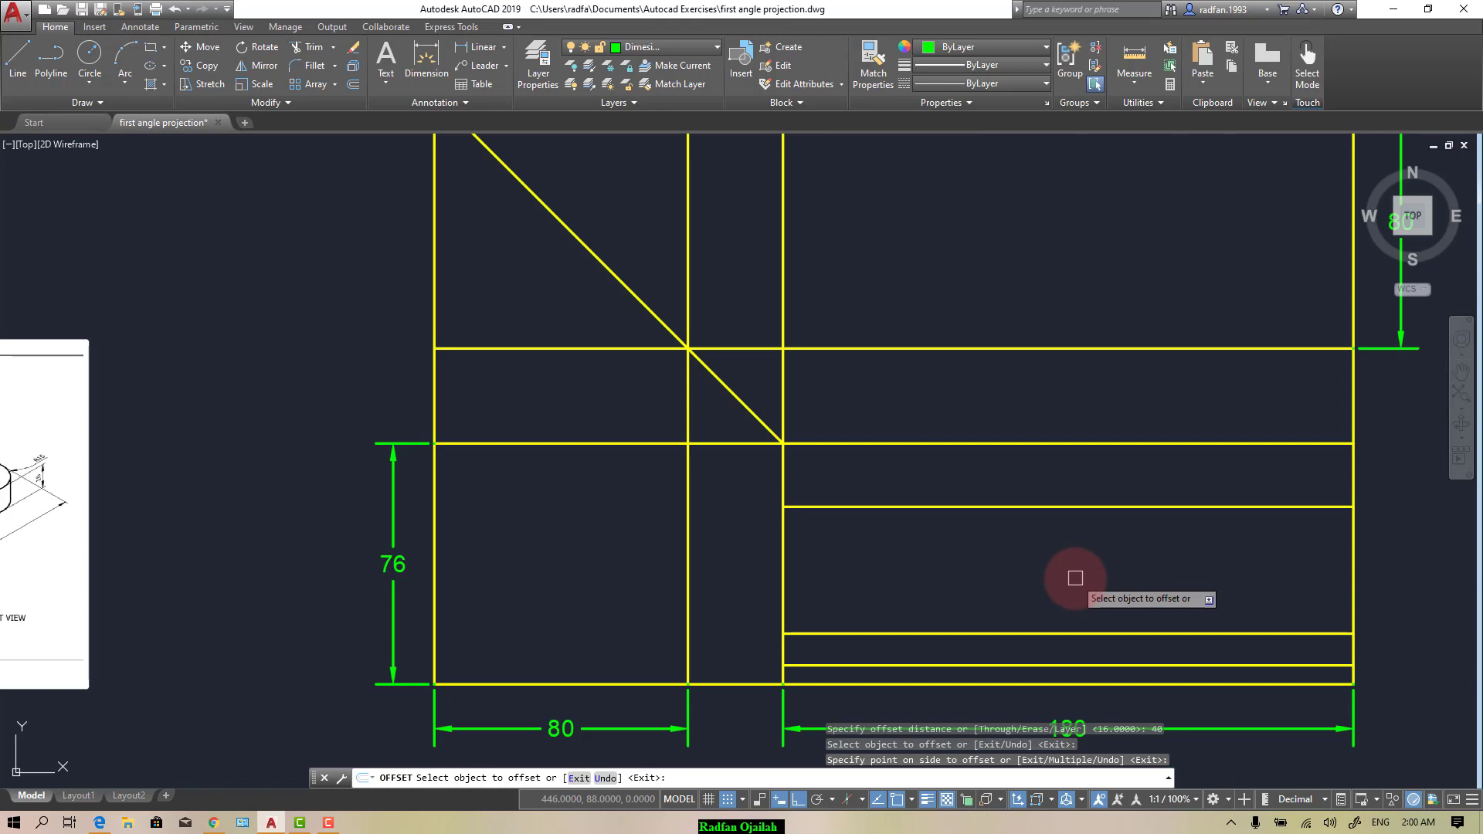
Step: Offset a lower construction line 48 units upward
{"action": "left_click", "coordinate": [1086, 633]}
{"action": "key", "text": "Escape"}
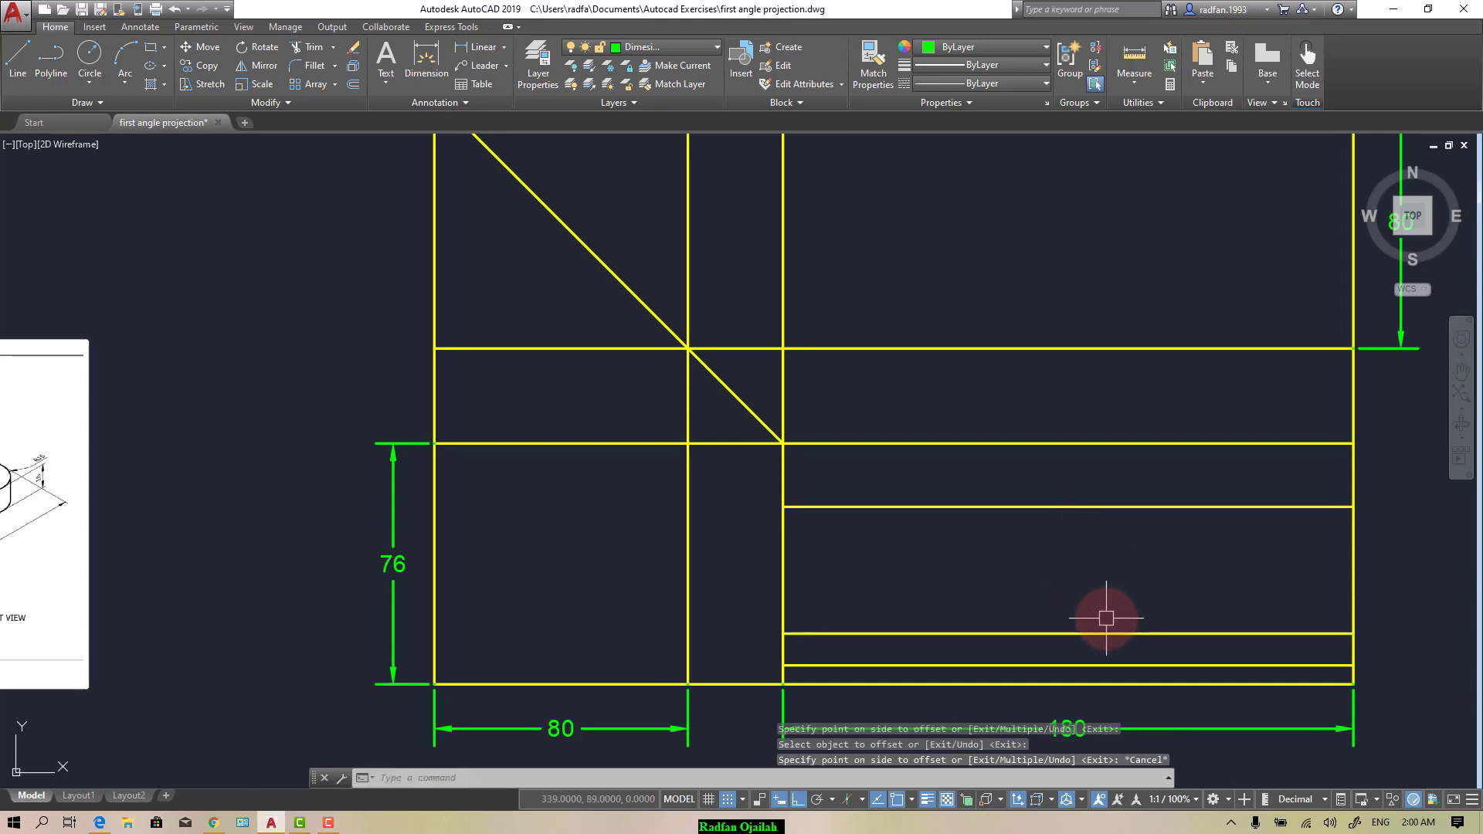
{"action": "key", "text": "Return"}
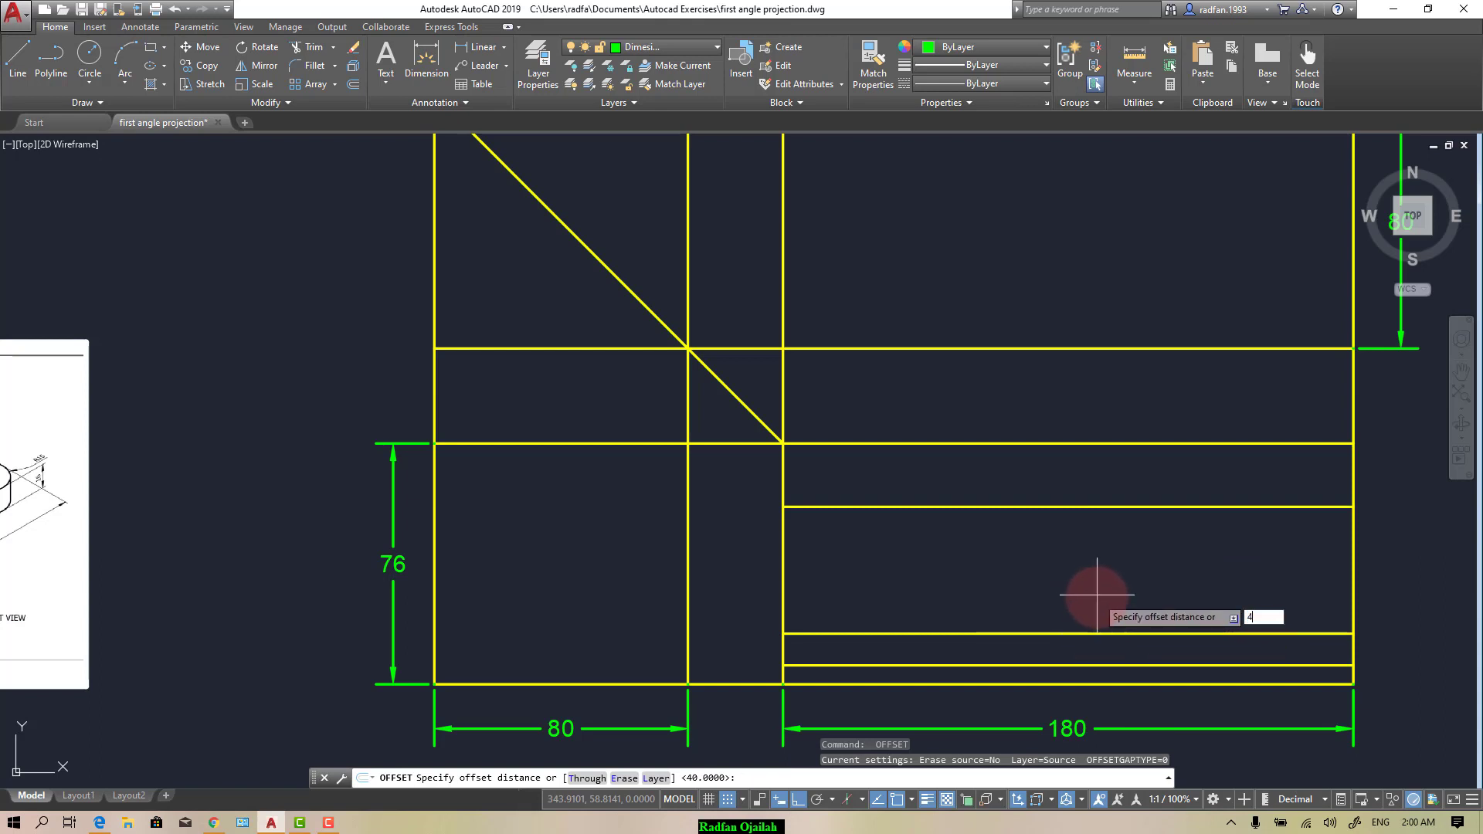
{"action": "key", "text": "Return"}
{"action": "left_click", "coordinate": [1097, 633]}
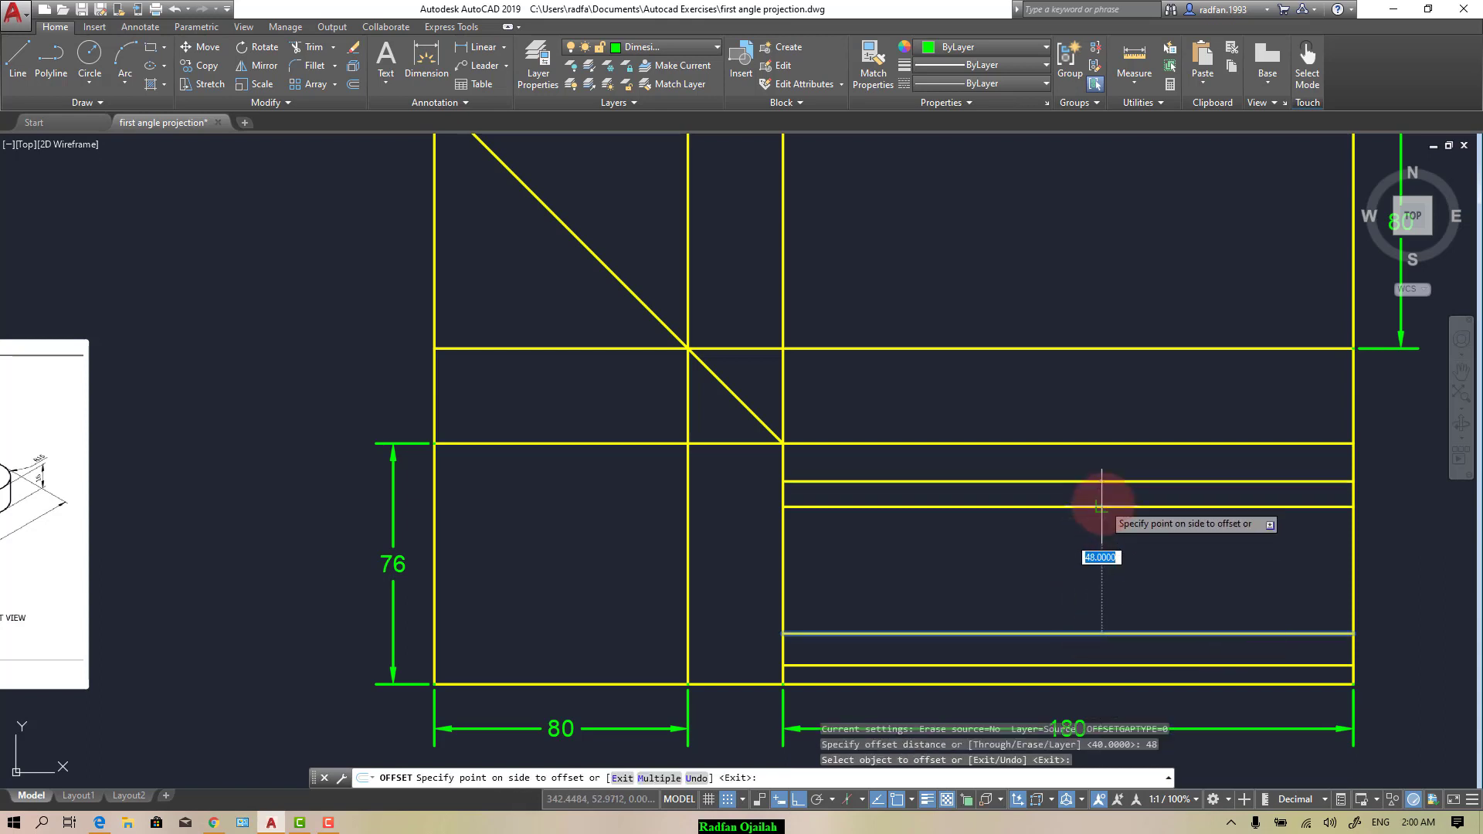
{"action": "left_click", "coordinate": [1103, 503]}
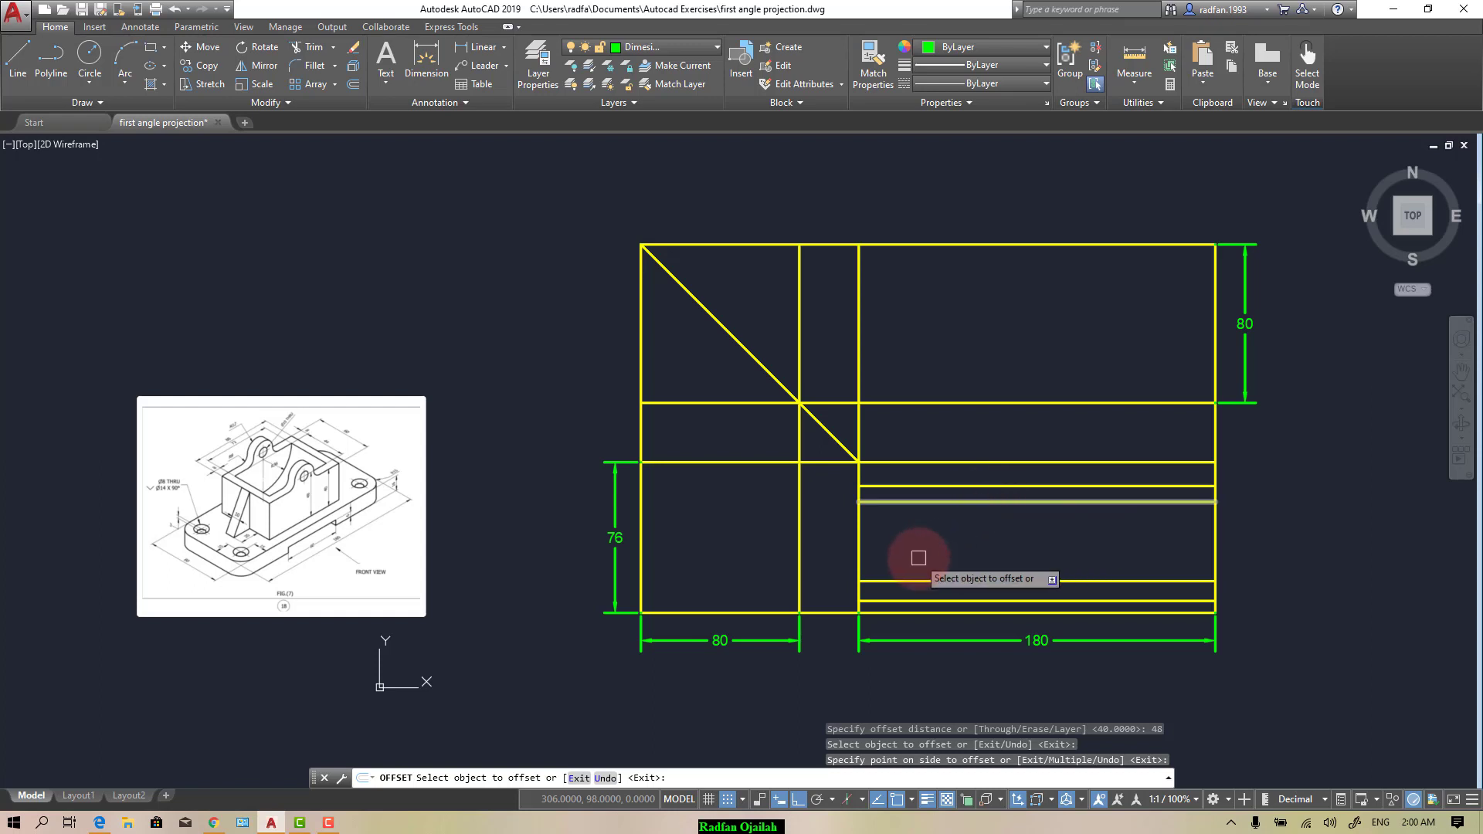
{"action": "key", "text": "Escape"}
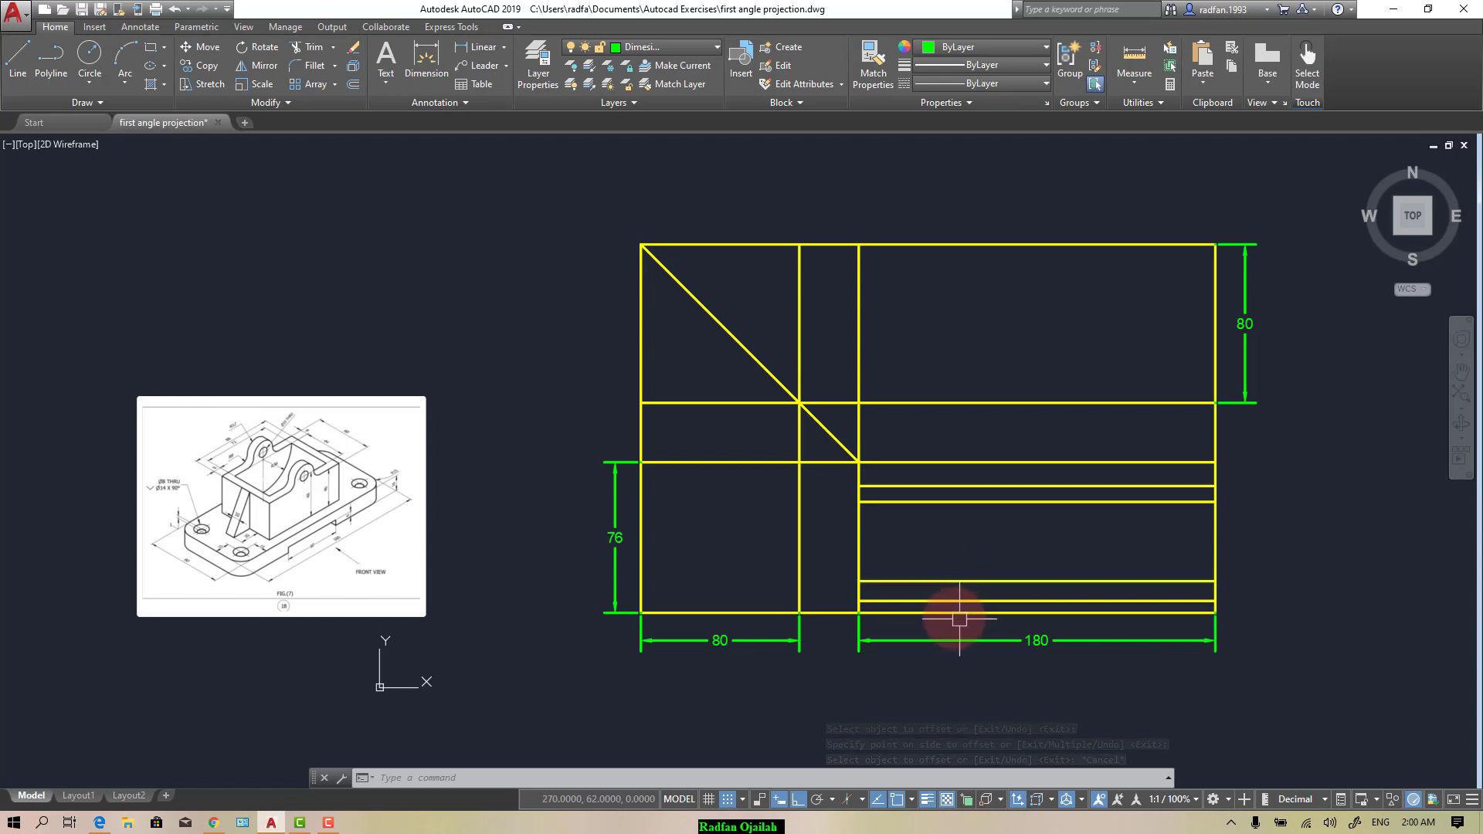
{"action": "scroll", "coordinate": [799, 623], "scroll_direction": "up", "scroll_amount": 2}
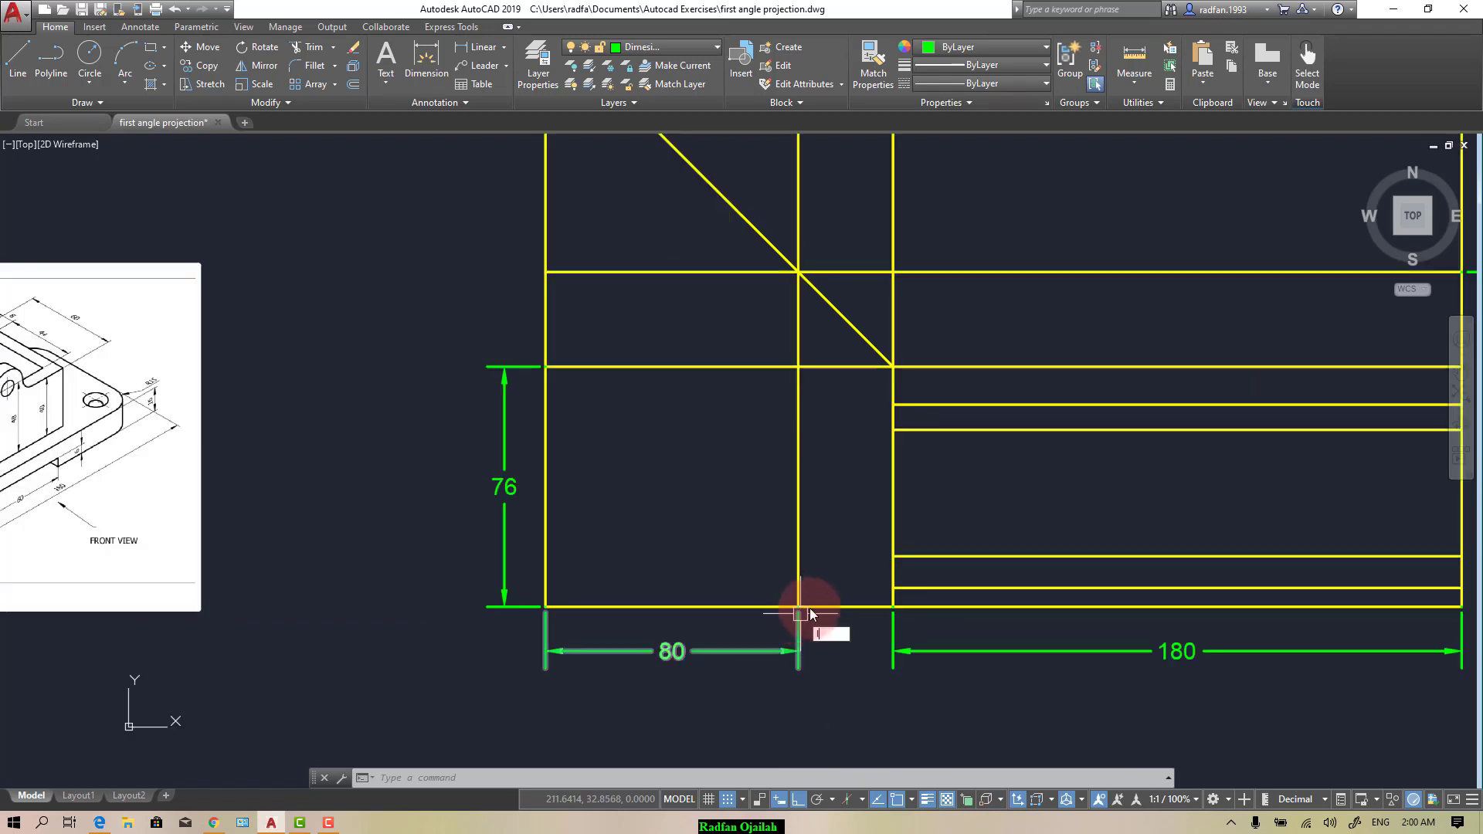
Step: Draw a horizontal line from the baseline to the left edge, then delete it as misplaced
{"action": "key", "text": "Return"}
{"action": "left_click", "coordinate": [892, 587]}
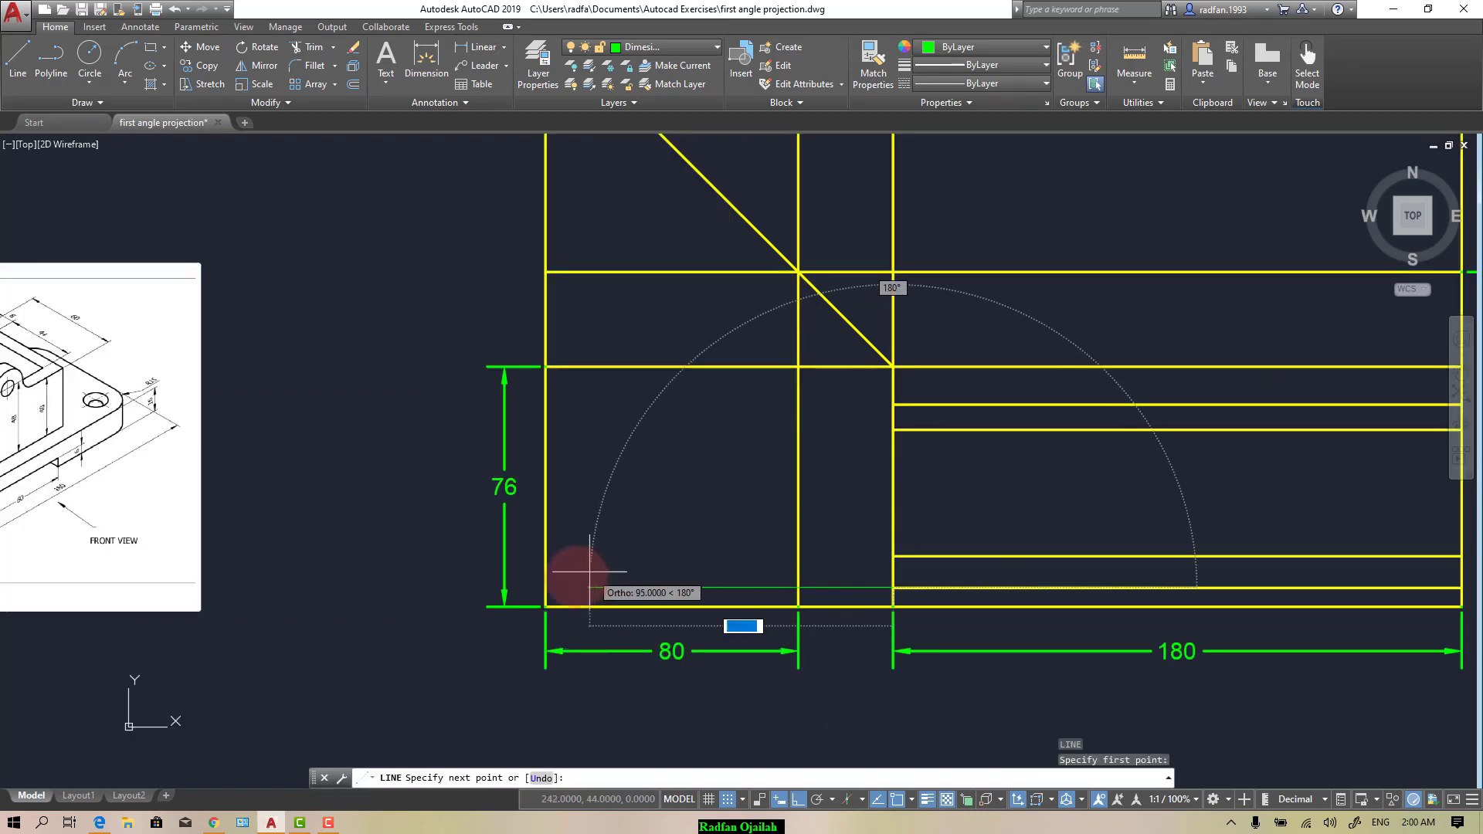
{"action": "left_click", "coordinate": [545, 587]}
{"action": "key", "text": "Return"}
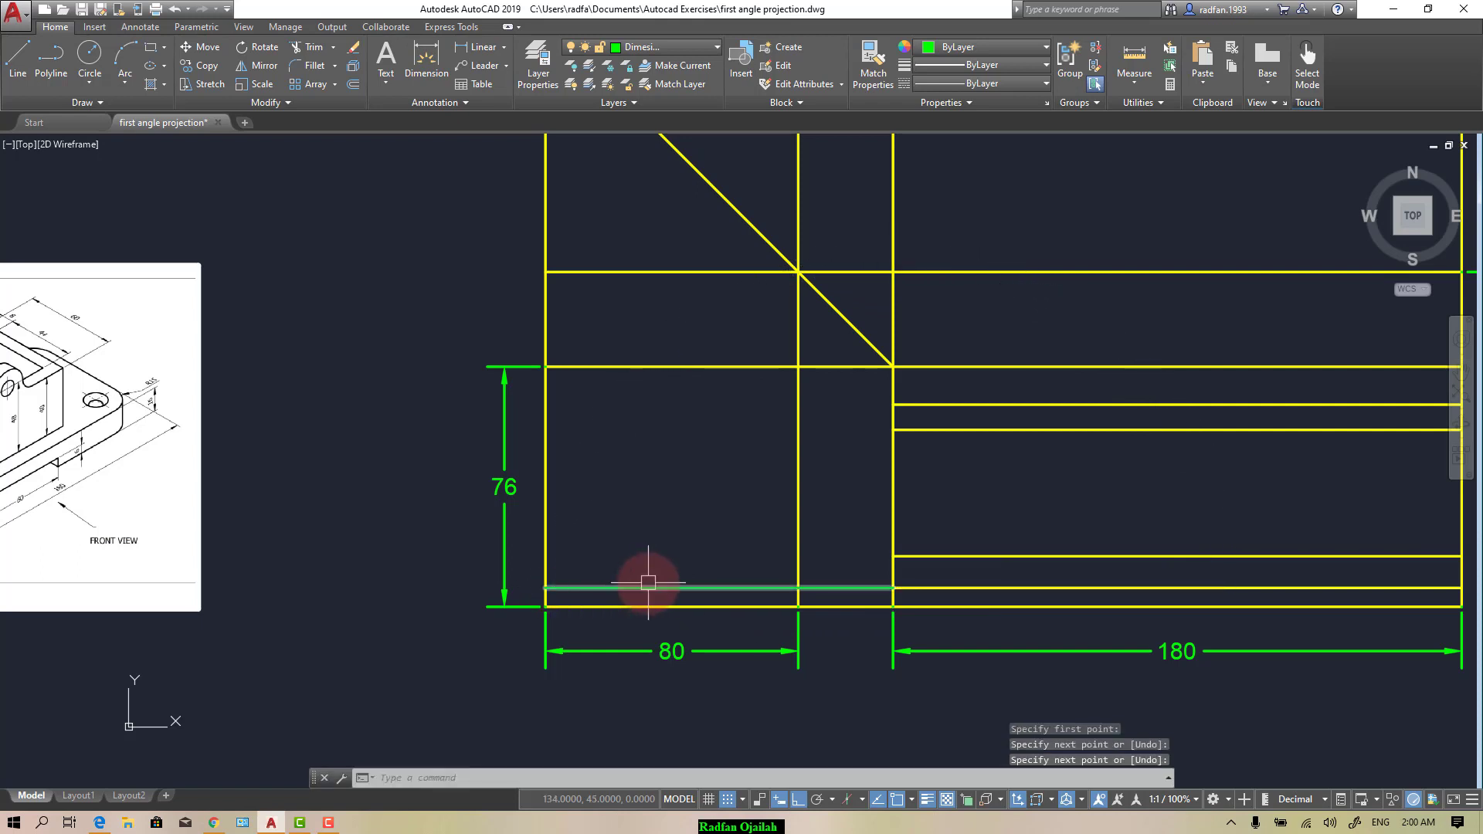
{"action": "left_click", "coordinate": [649, 585]}
{"action": "key", "text": "Delete"}
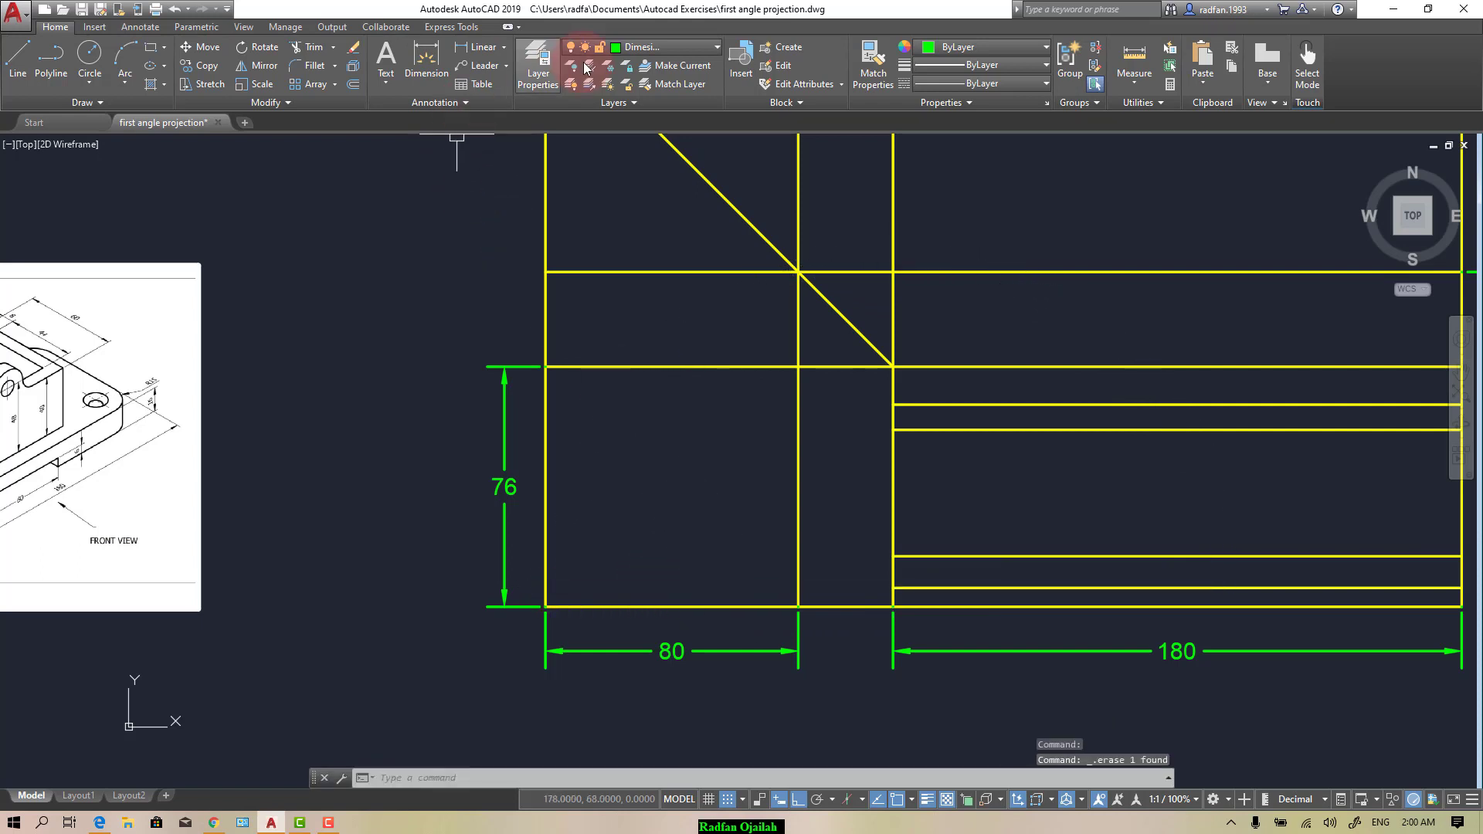
Step: Make Ref the current layer for extending the horizontal construction lines
{"action": "left_click", "coordinate": [618, 47]}
{"action": "left_click", "coordinate": [638, 139]}
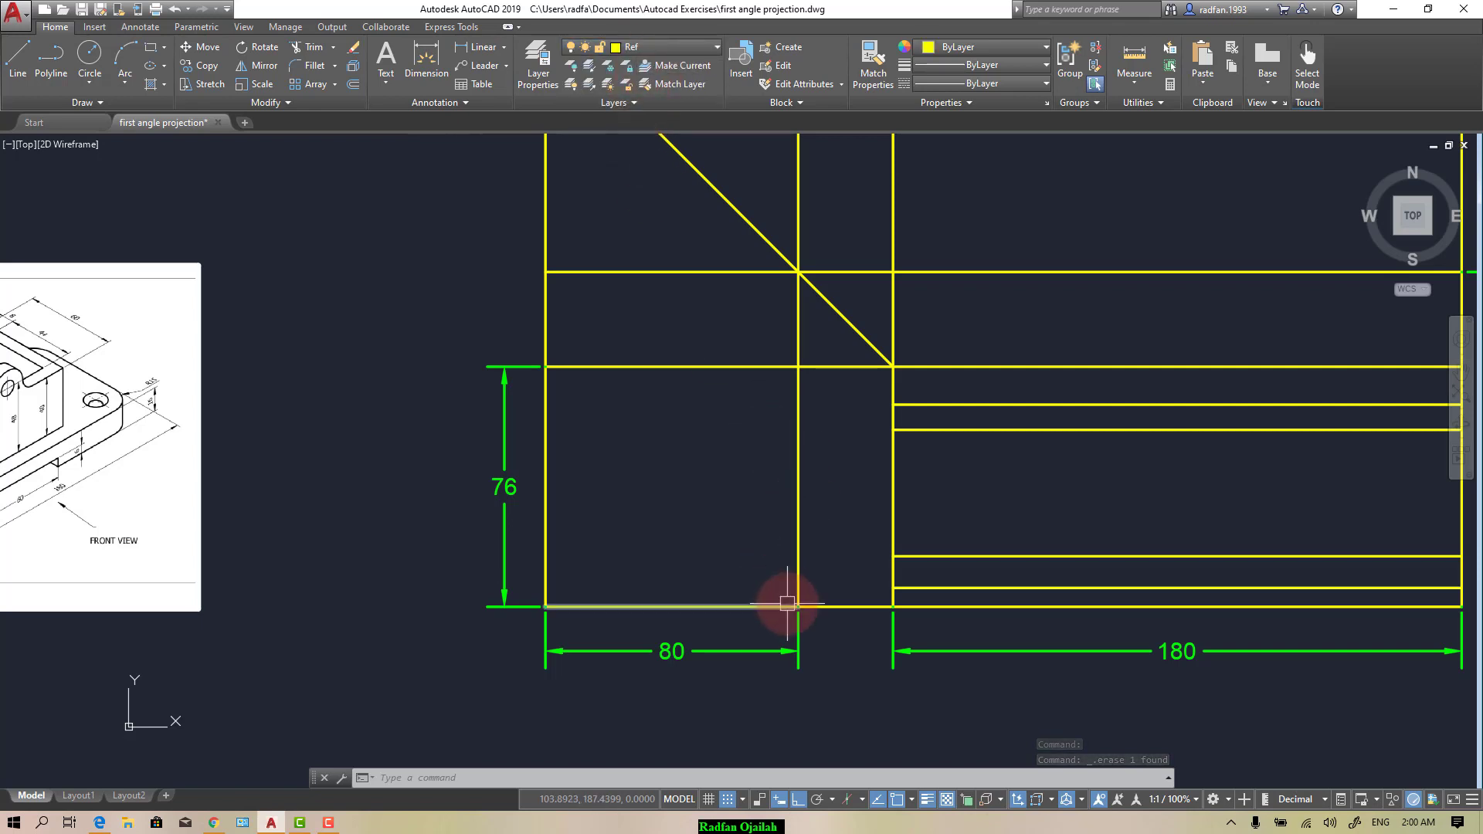
{"action": "type", "text": "l"}
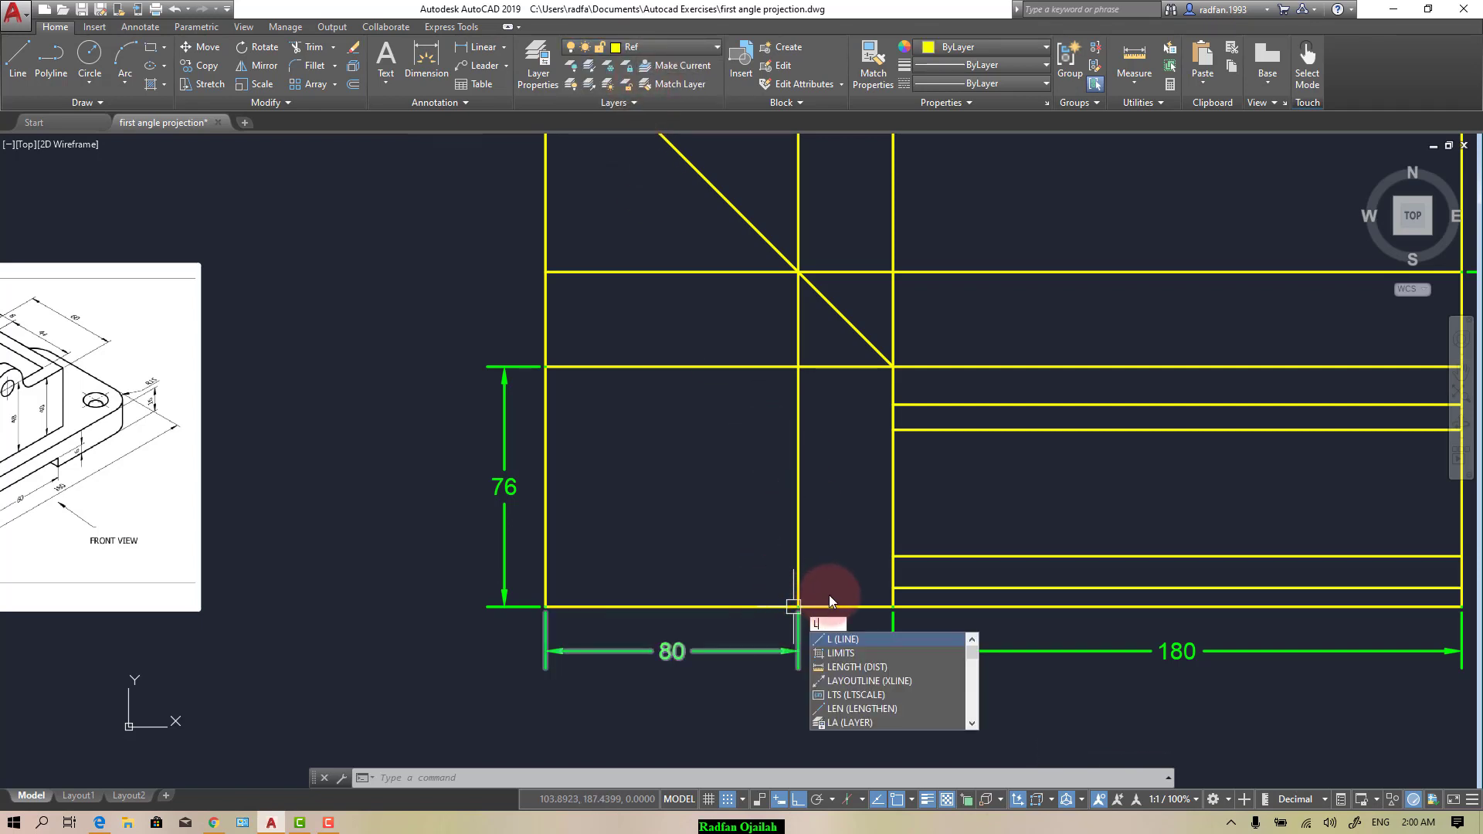
{"action": "key", "text": "Return"}
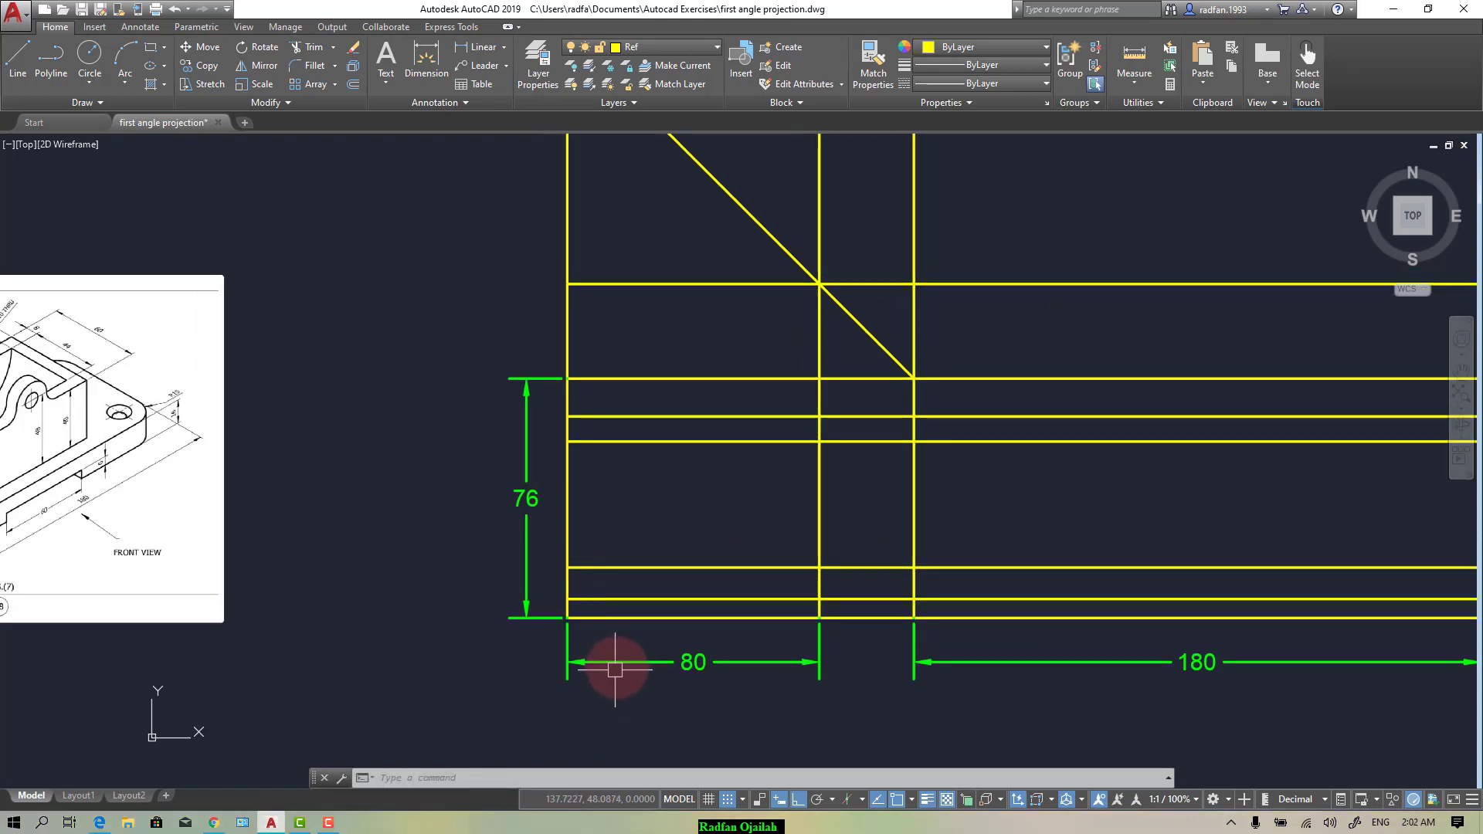
{"action": "scroll", "coordinate": [696, 555], "scroll_direction": "down", "scroll_amount": 2}
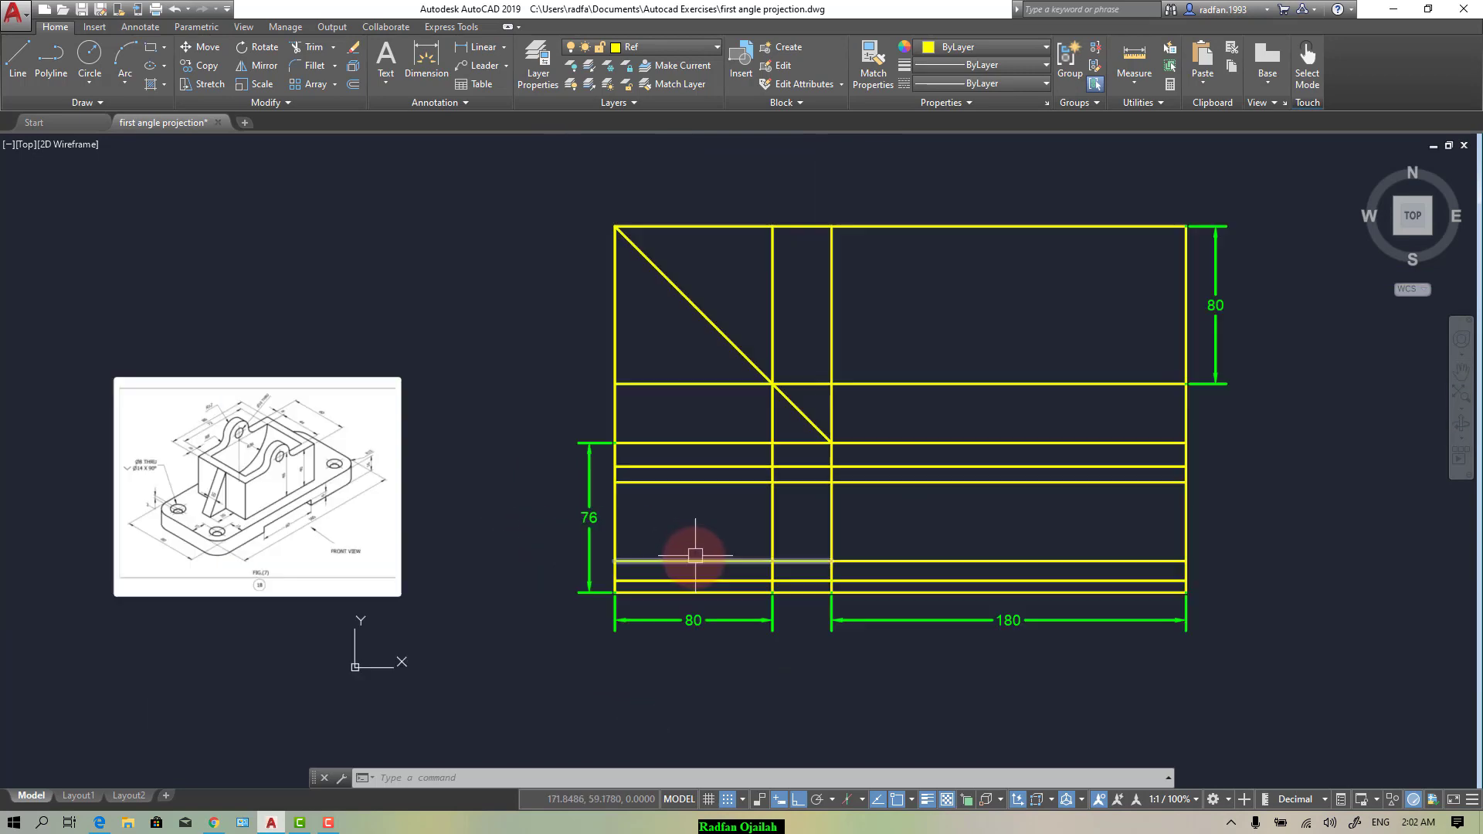
{"action": "scroll", "coordinate": [146, 503], "scroll_direction": "up", "scroll_amount": 4}
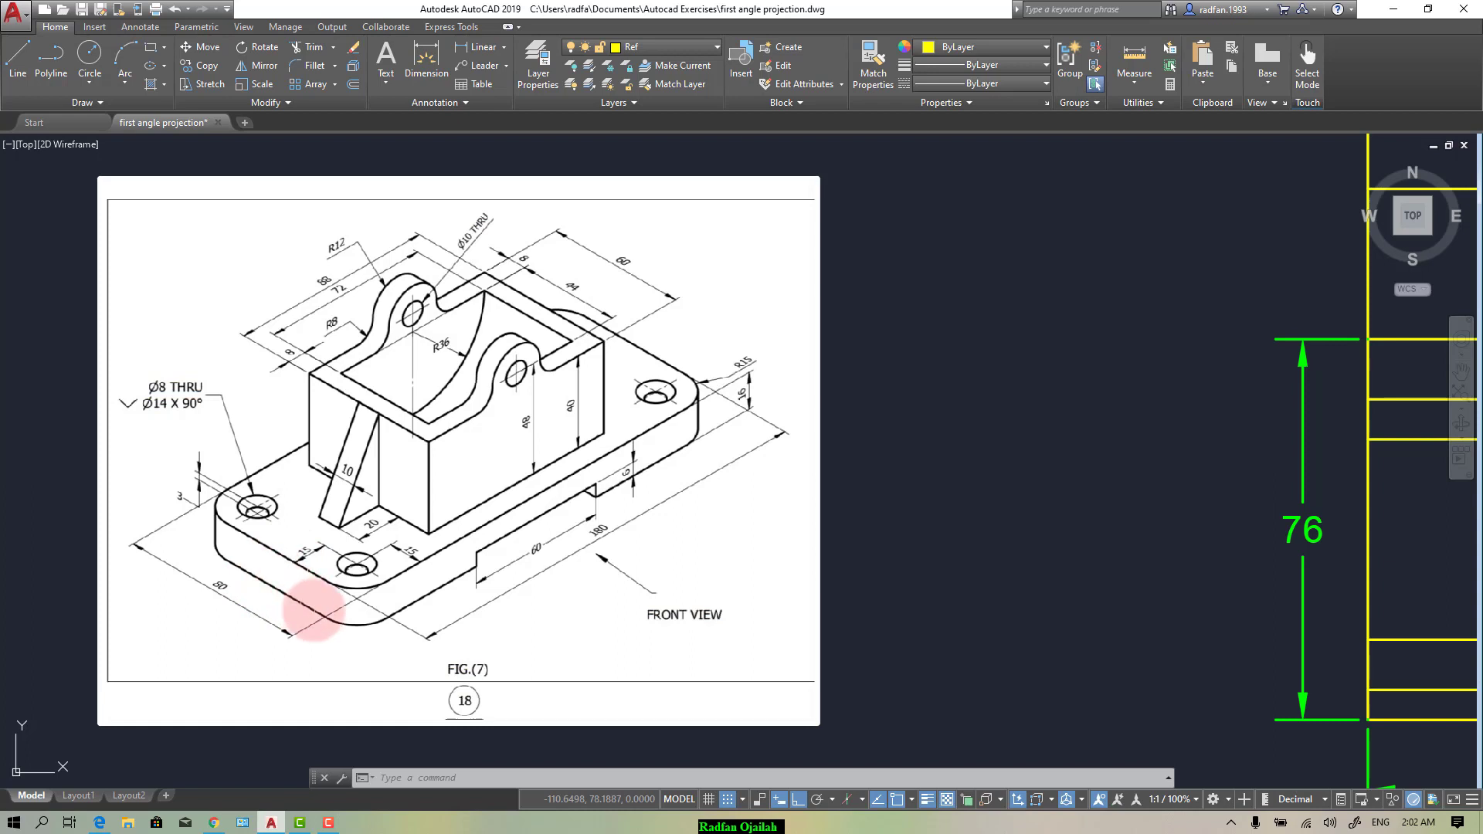
Step: Make layer 0 the current layer for the white outlines
{"action": "scroll", "coordinate": [260, 558], "scroll_direction": "down", "scroll_amount": 2}
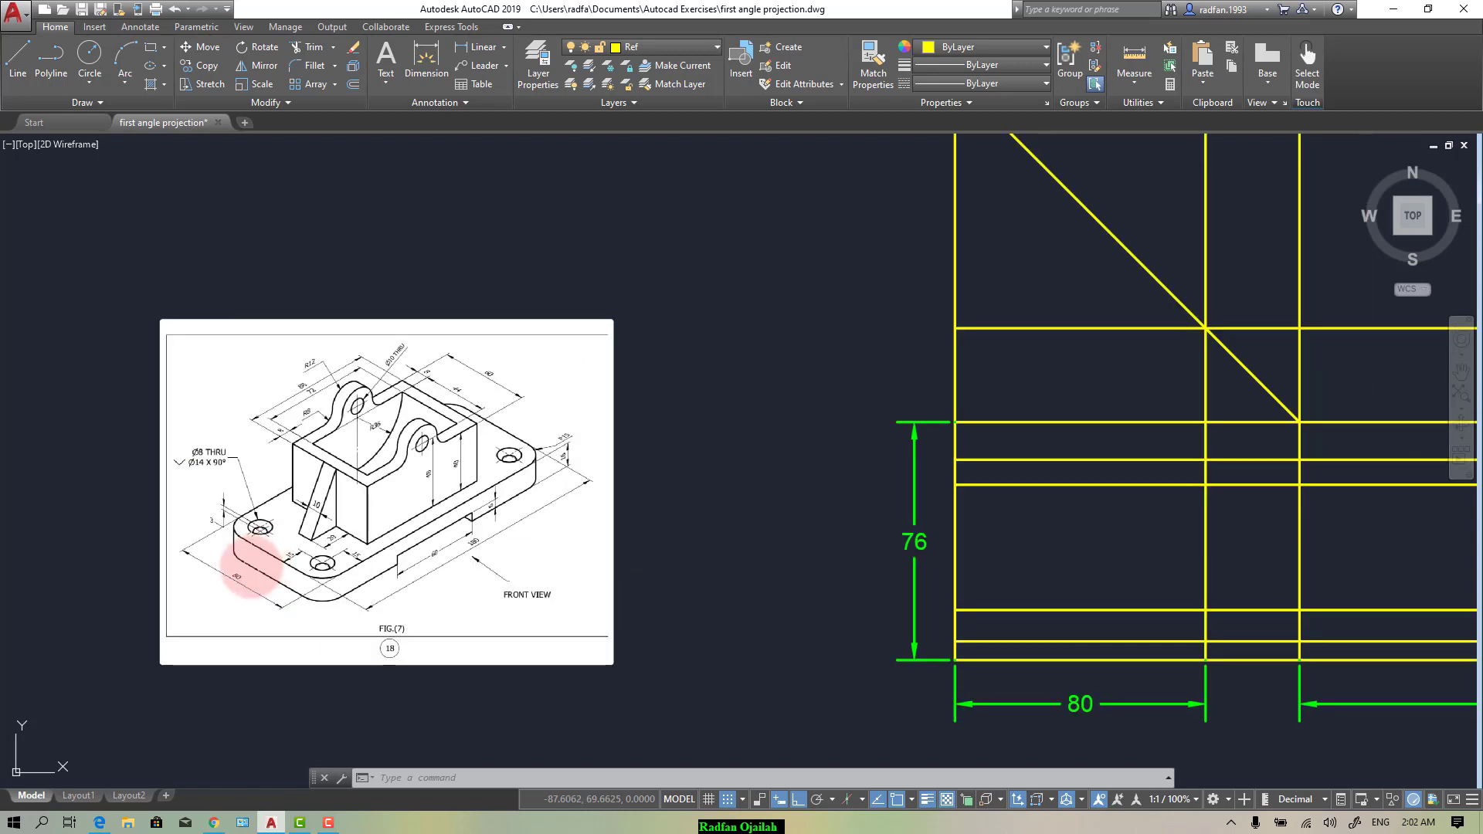
{"action": "left_click", "coordinate": [702, 46]}
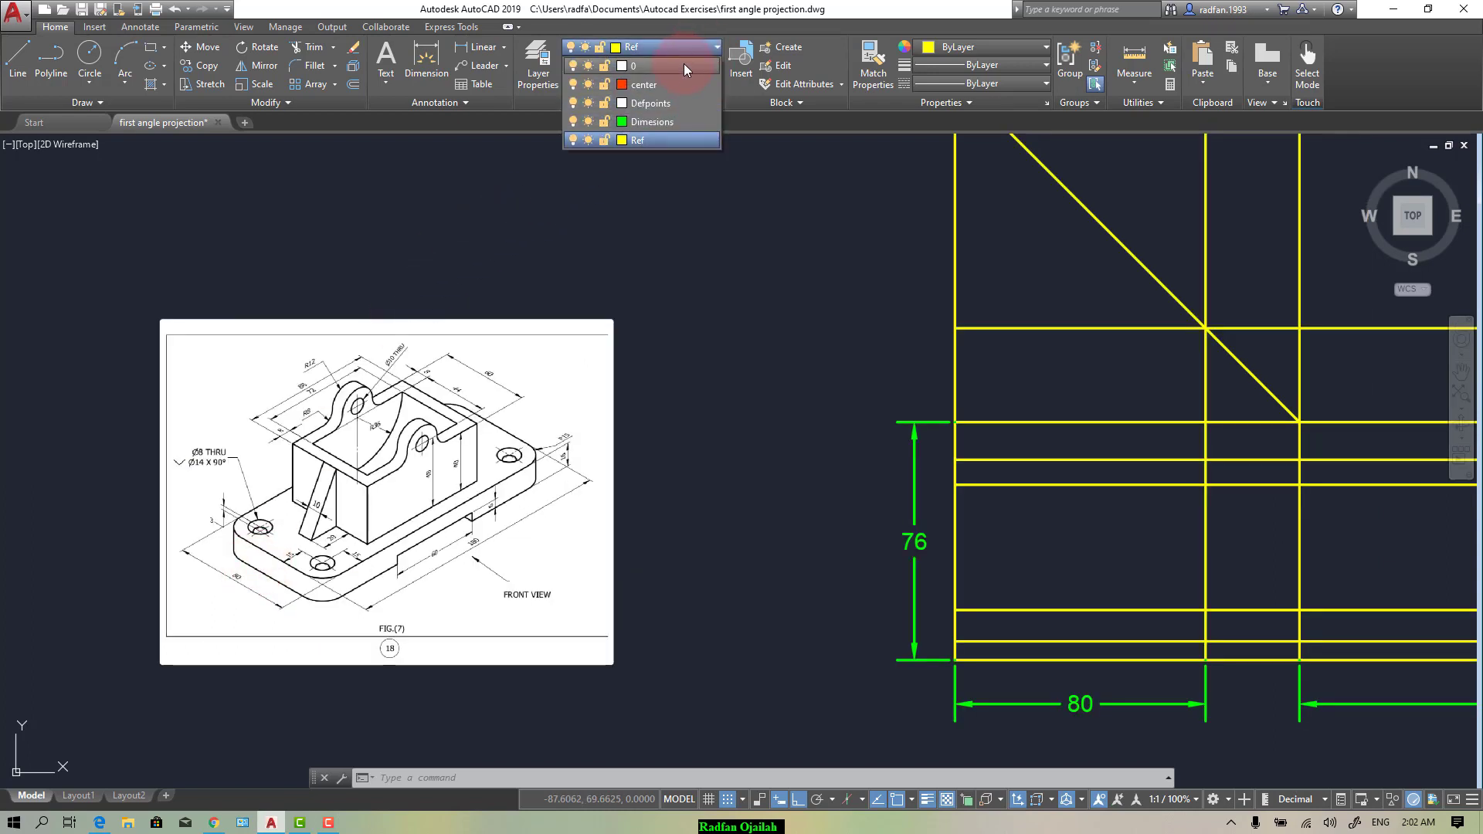
{"action": "left_click", "coordinate": [681, 66]}
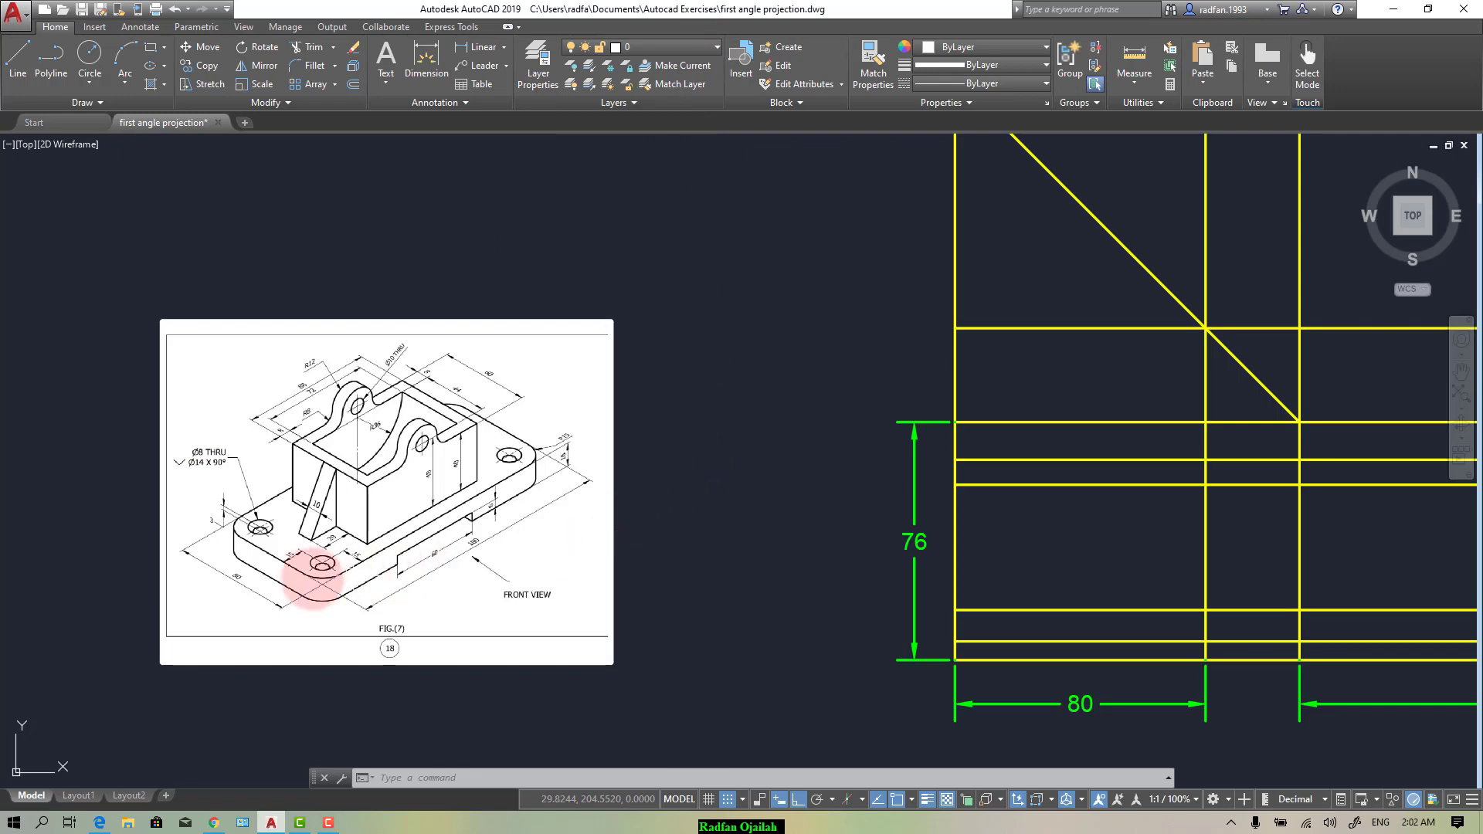
{"action": "scroll", "coordinate": [263, 585], "scroll_direction": "up", "scroll_amount": 4}
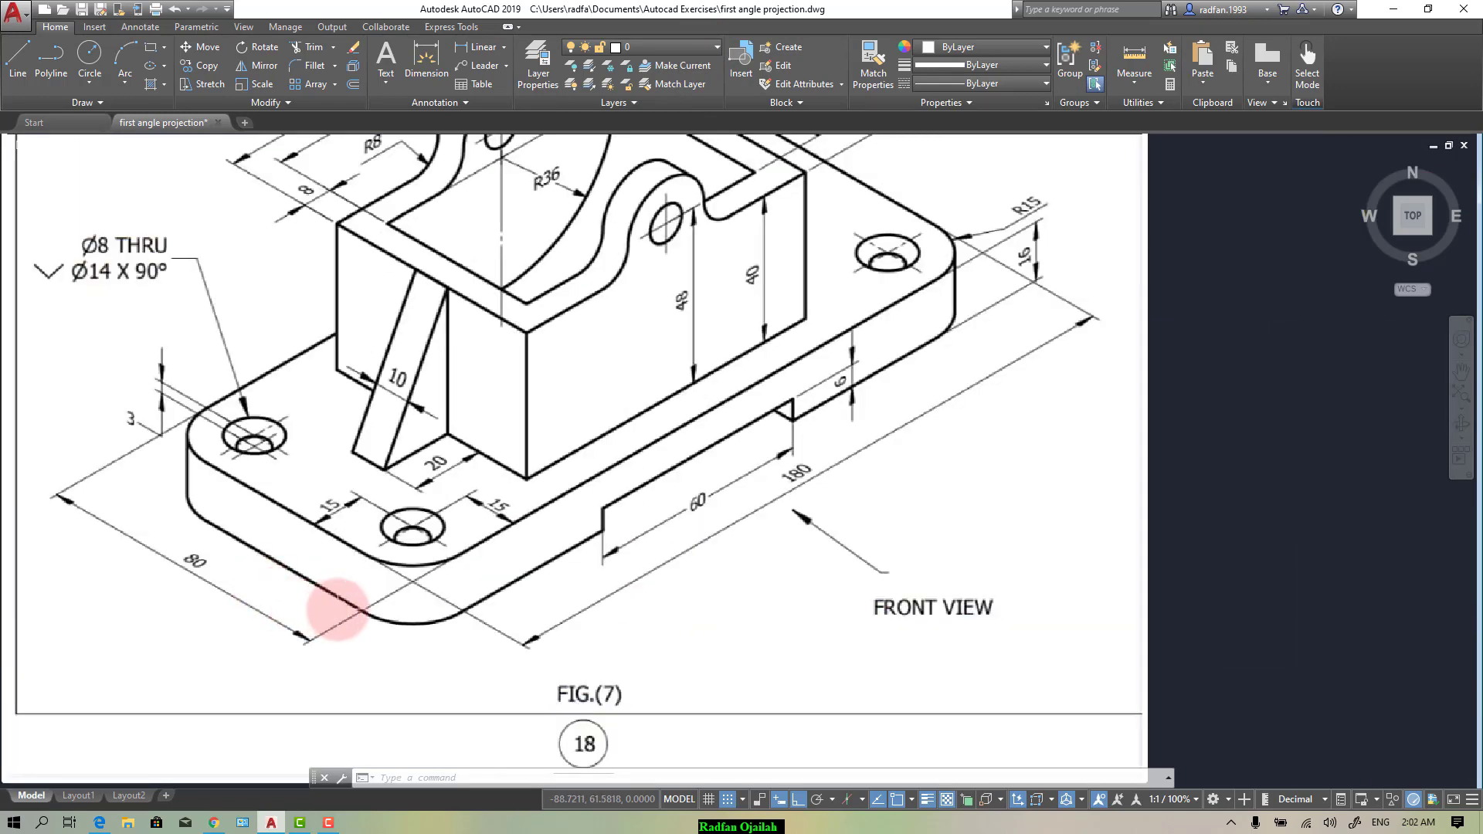
{"action": "scroll", "coordinate": [337, 609], "scroll_direction": "down", "scroll_amount": 2}
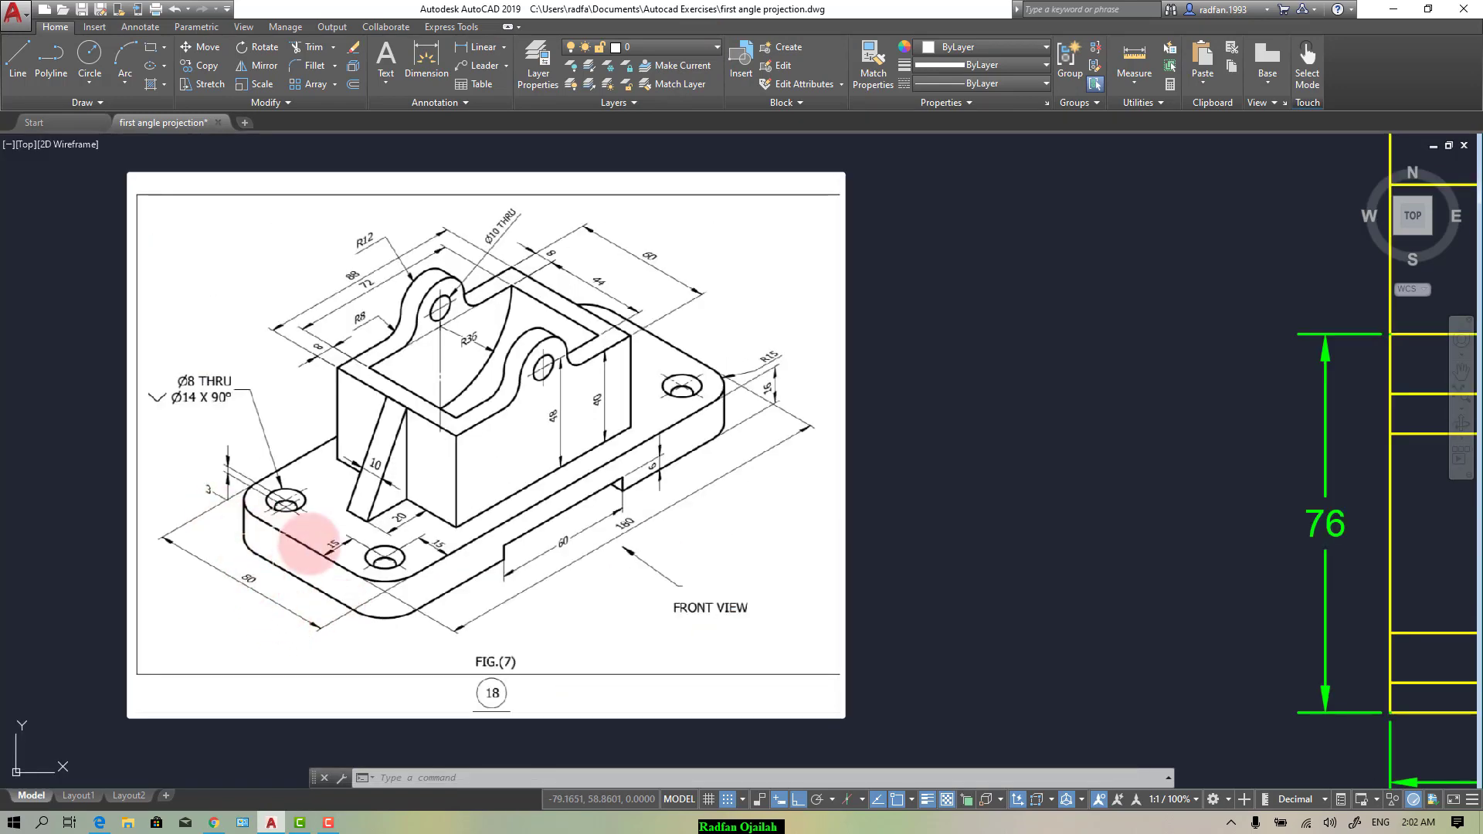
{"action": "scroll", "coordinate": [330, 482], "scroll_direction": "down", "scroll_amount": 2}
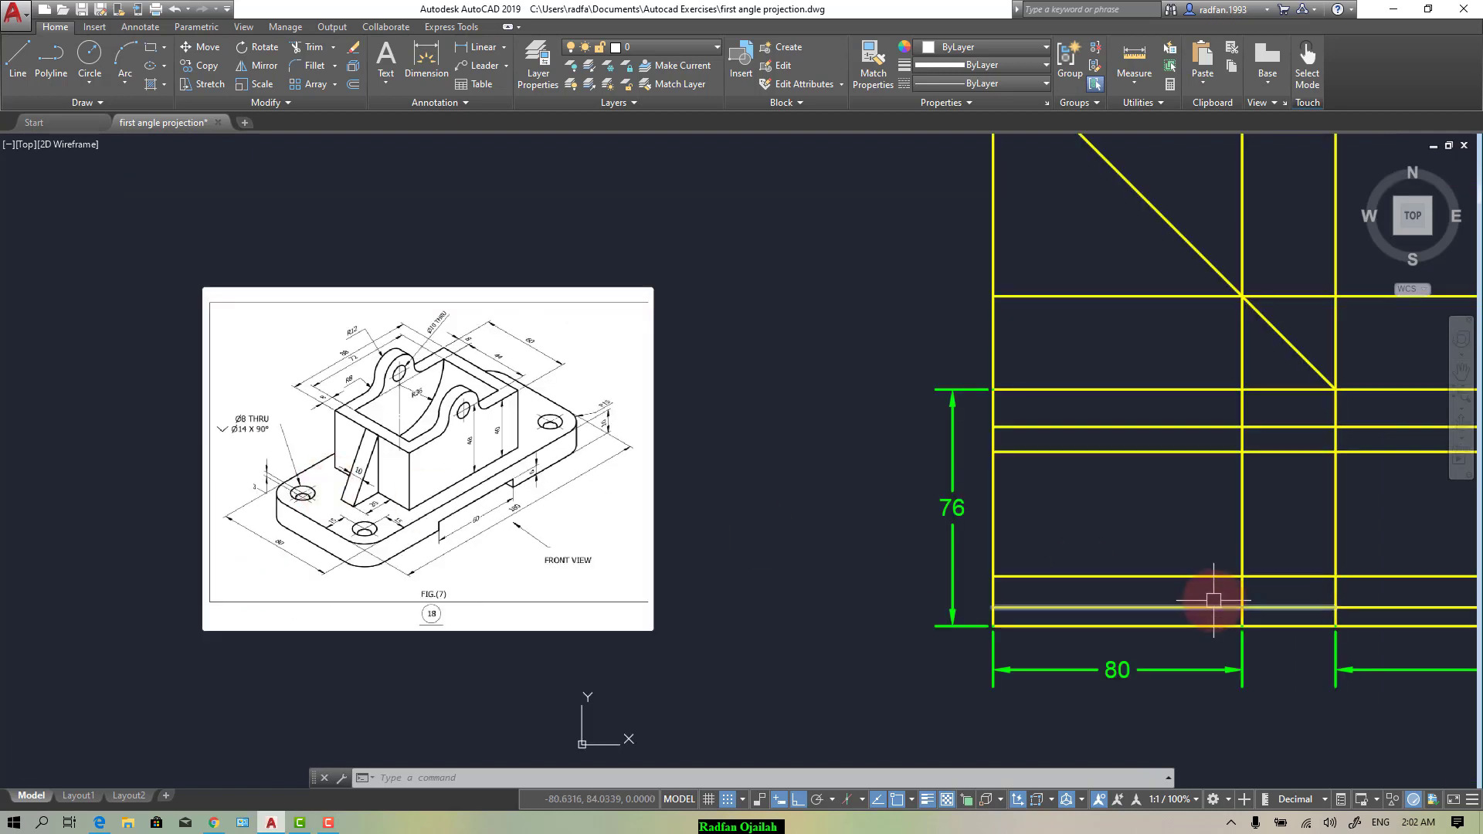
{"action": "scroll", "coordinate": [1220, 603], "scroll_direction": "up", "scroll_amount": 2}
{"action": "type", "text": "copy"}
{"action": "key", "text": "Return"}
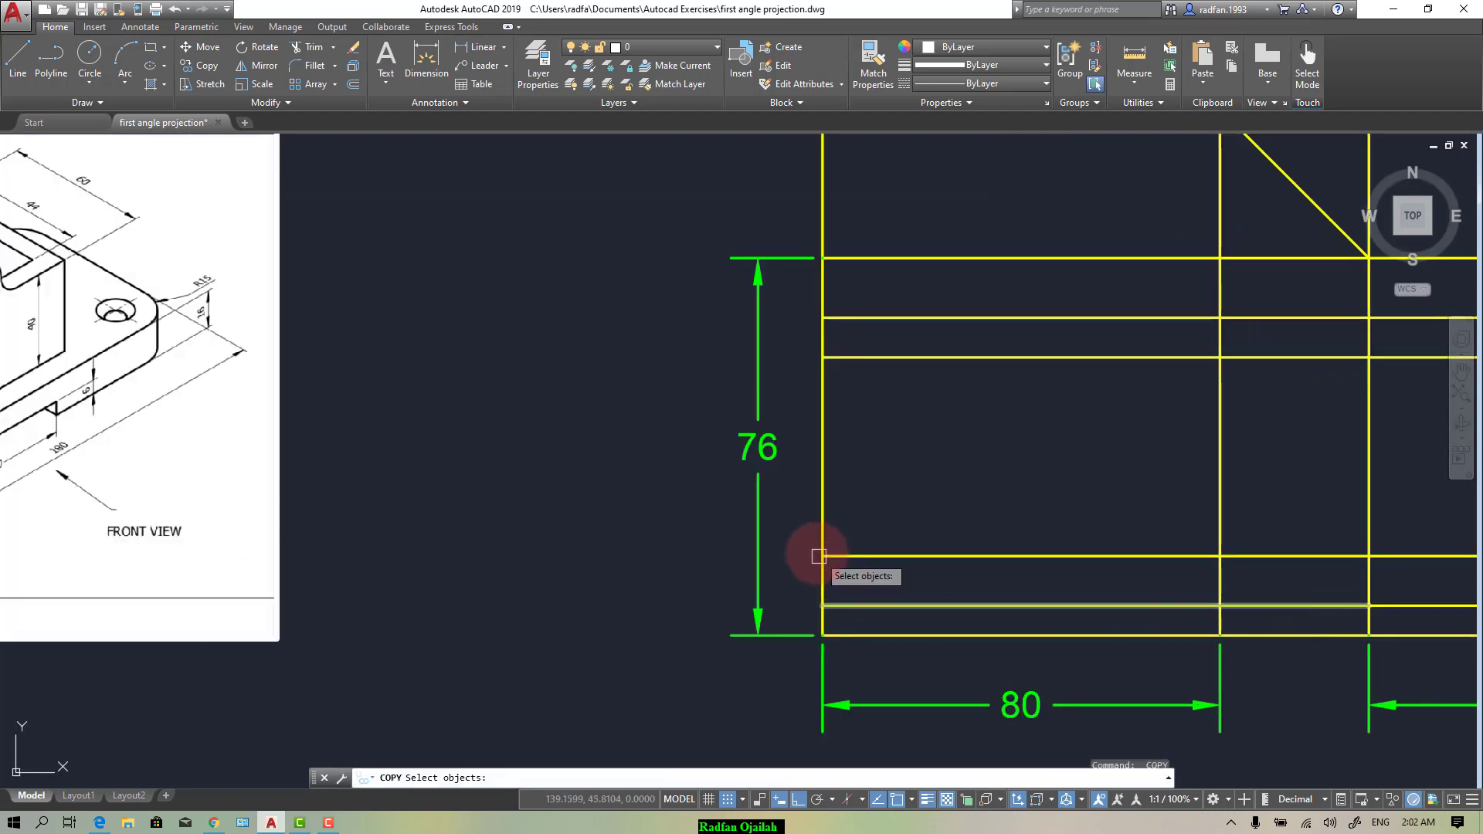
{"action": "key", "text": "Escape"}
Step: Draw a closed four-sided outline from the yellow corner down, across the 80 width, and back up
{"action": "type", "text": "l"}
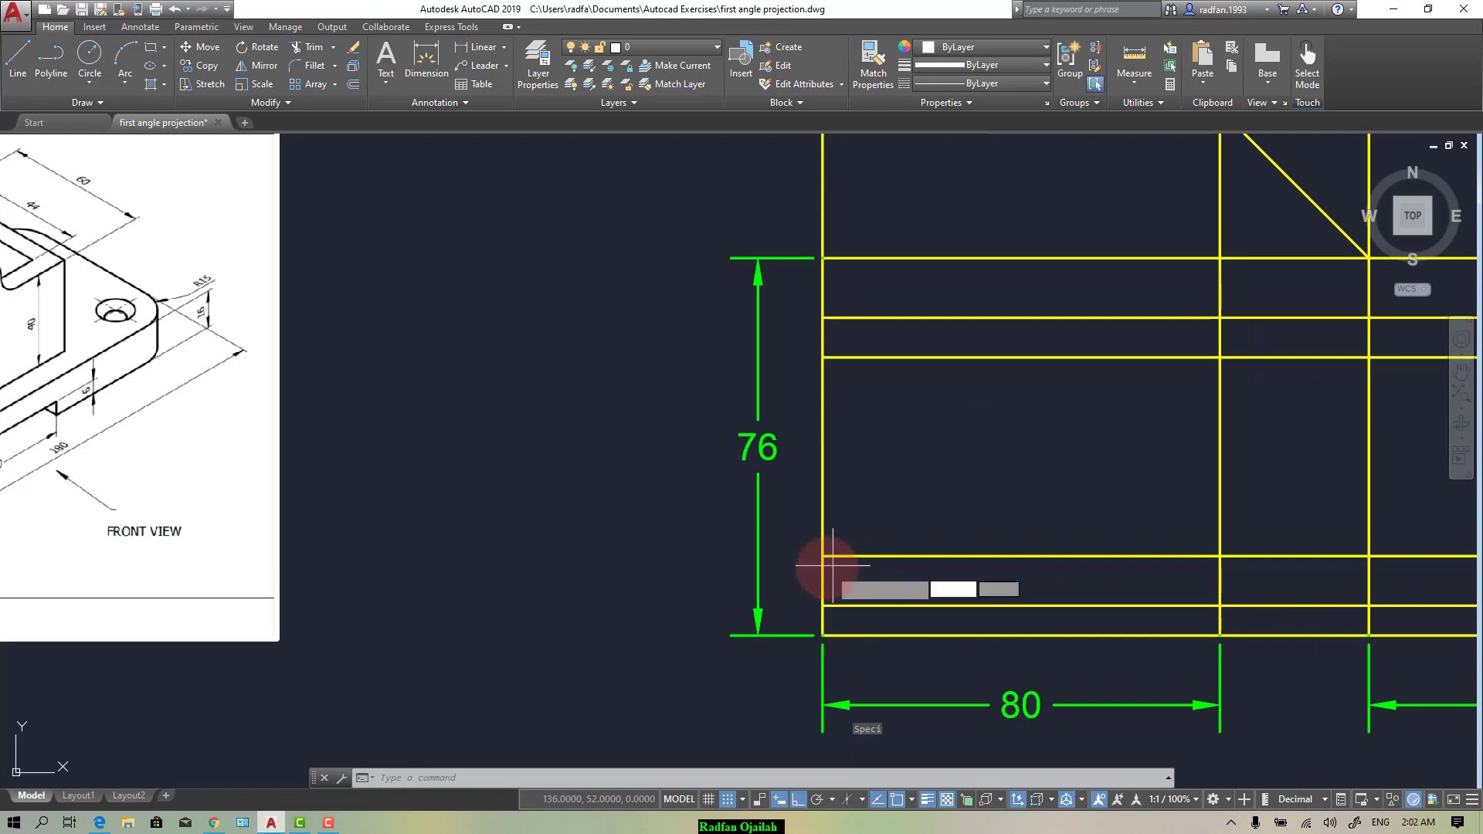
{"action": "key", "text": "Return"}
{"action": "left_click", "coordinate": [823, 555]}
{"action": "left_click", "coordinate": [822, 635]}
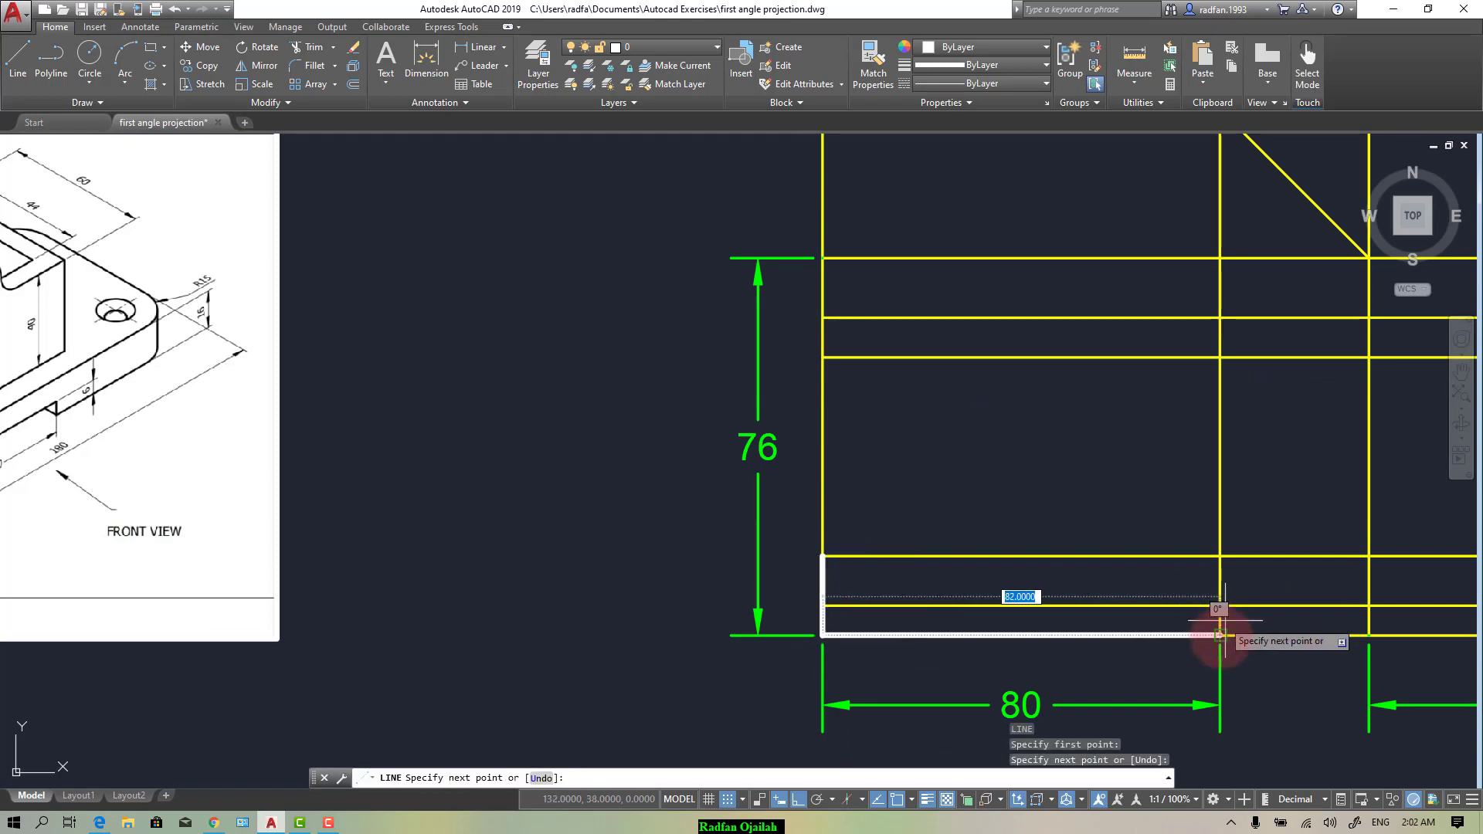
{"action": "left_click", "coordinate": [1219, 635]}
{"action": "left_click", "coordinate": [1219, 555]}
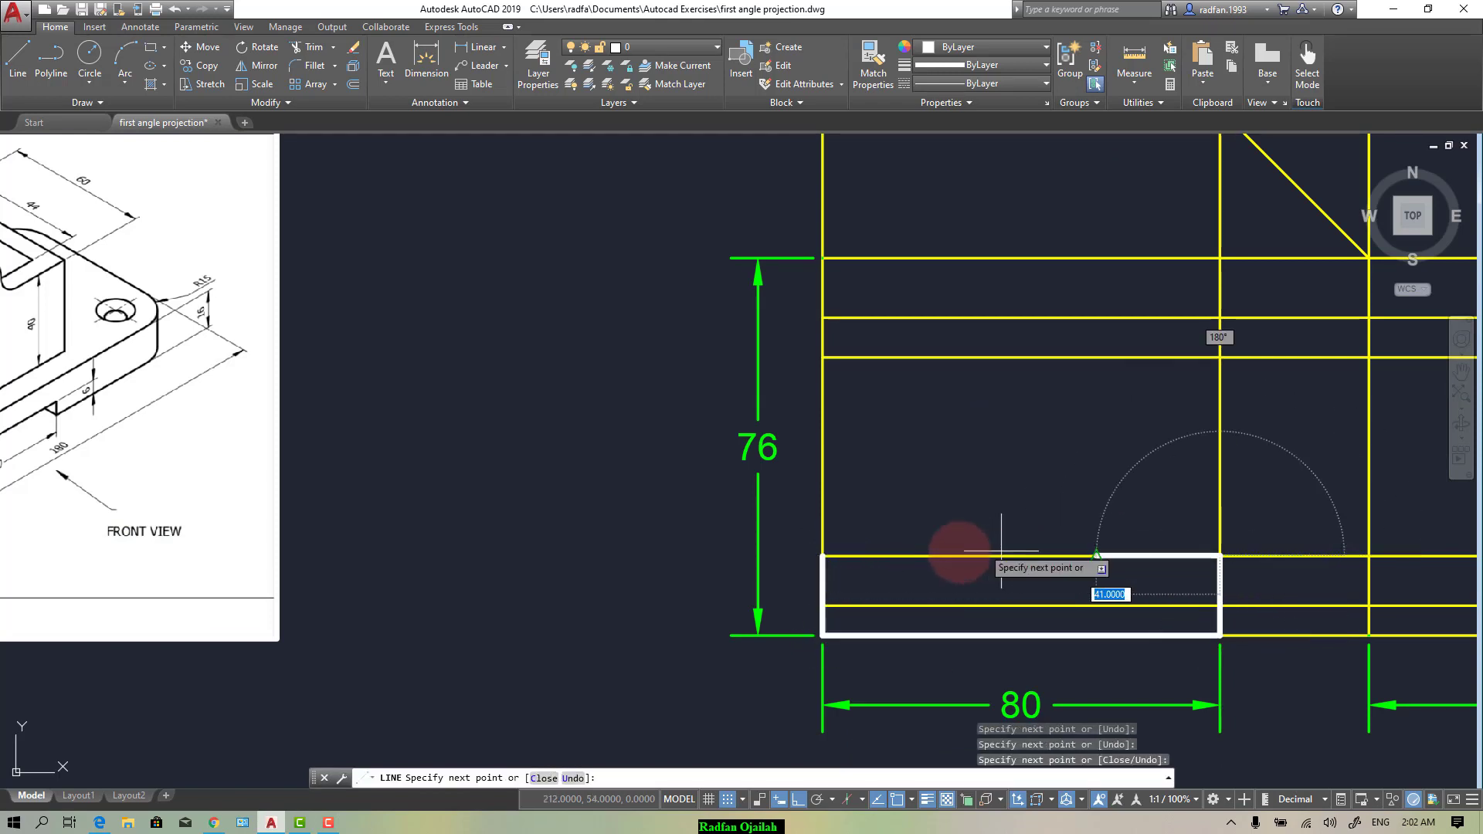
{"action": "left_click", "coordinate": [823, 554]}
{"action": "key", "text": "Return"}
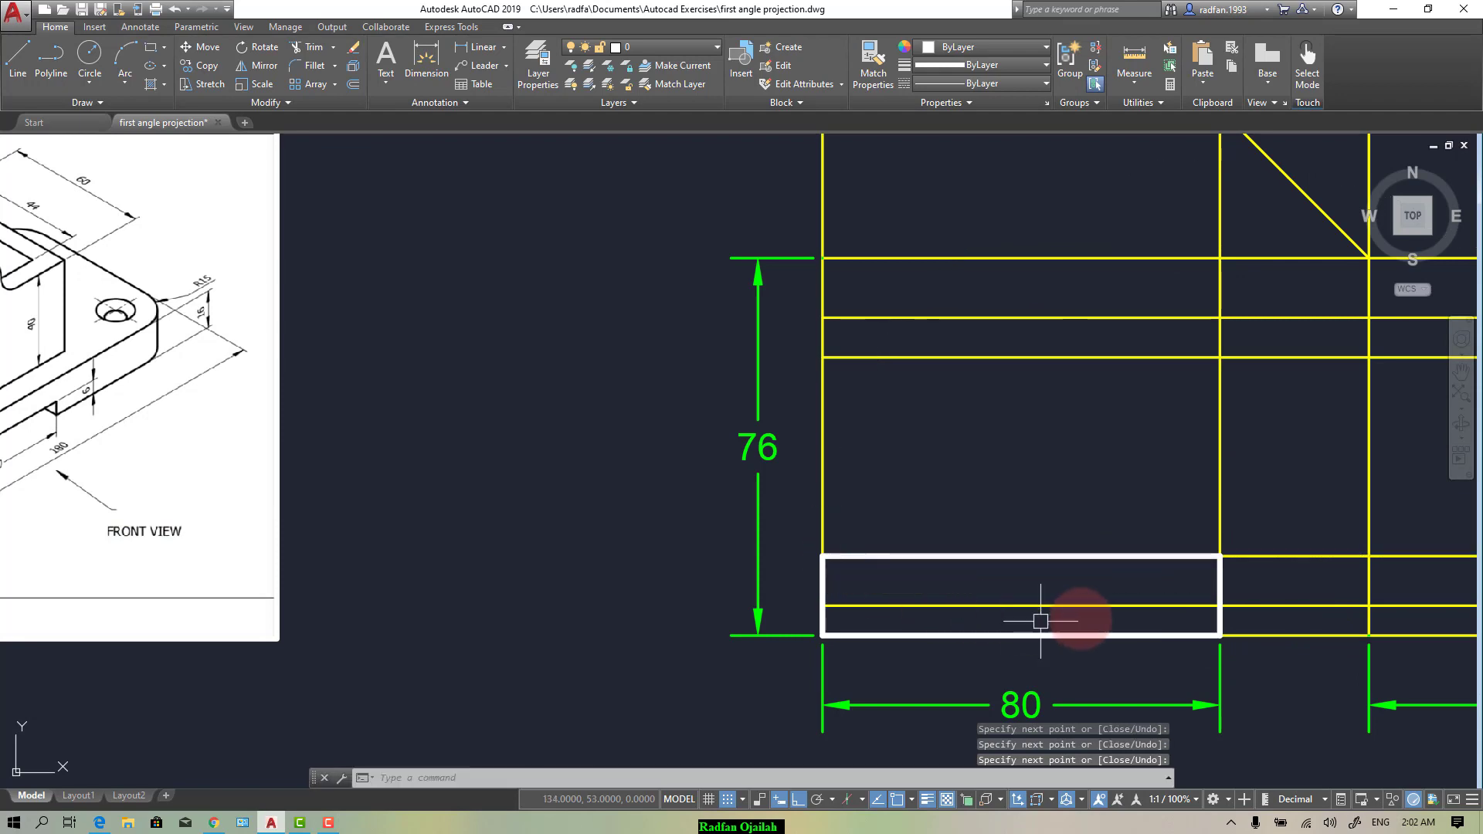
{"action": "scroll", "coordinate": [1066, 615], "scroll_direction": "down", "scroll_amount": 4}
{"action": "scroll", "coordinate": [601, 566], "scroll_direction": "up", "scroll_amount": 4}
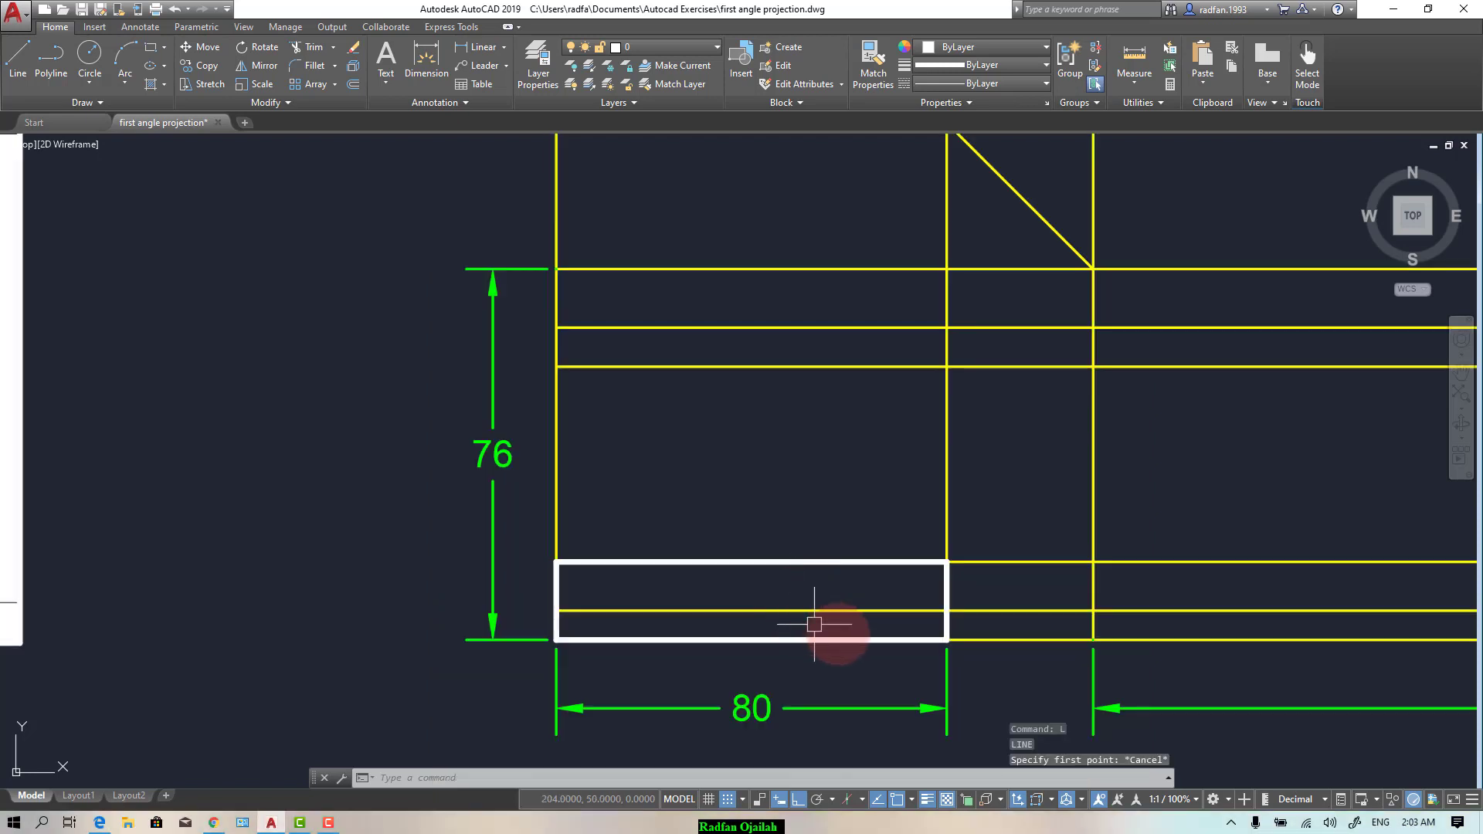
Step: Draw a short 10-unit line and move it onto the base's top edge
{"action": "type", "text": "l"}
{"action": "key", "text": "Return"}
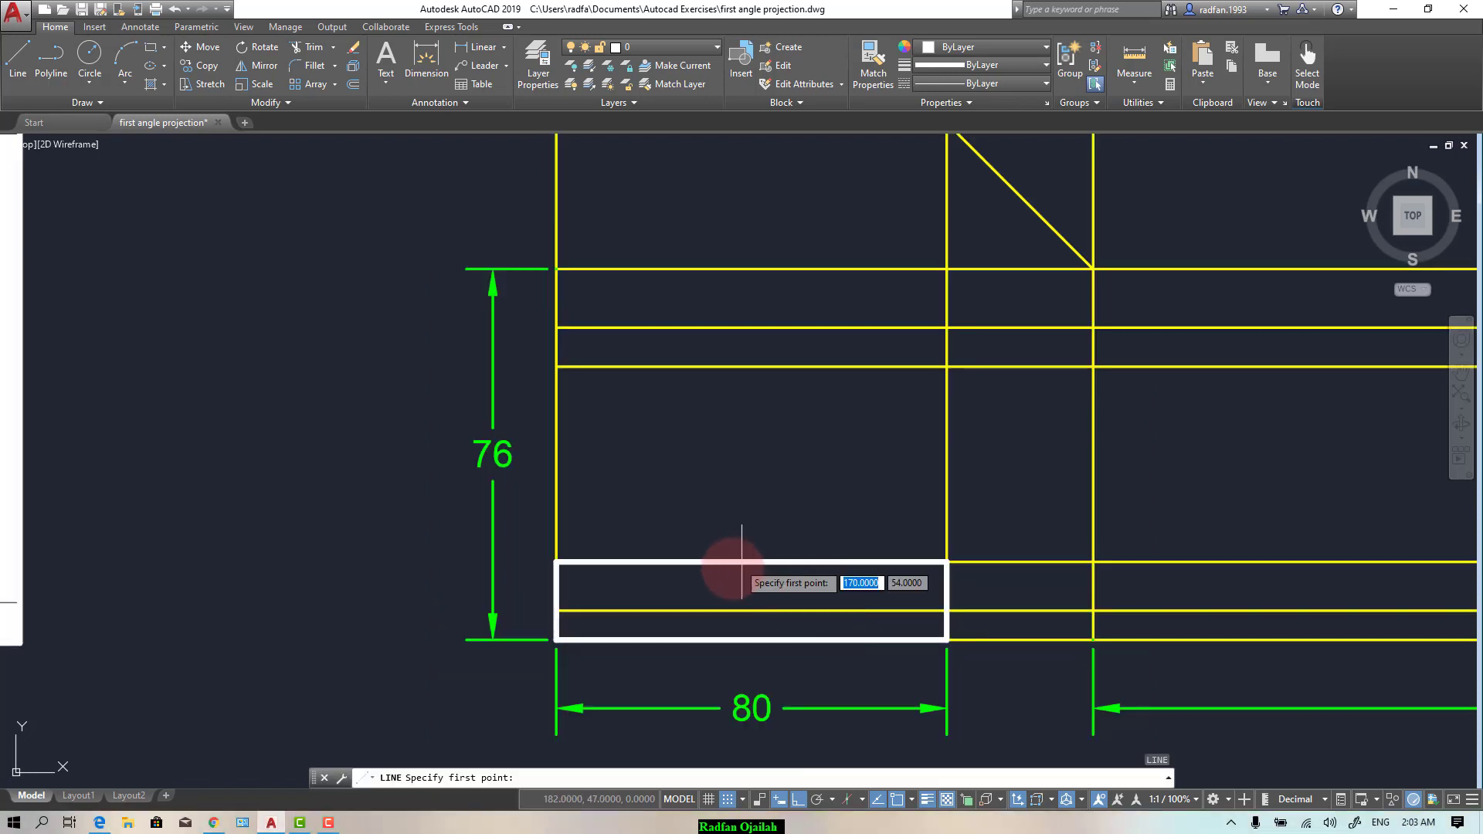
{"action": "left_click", "coordinate": [711, 517]}
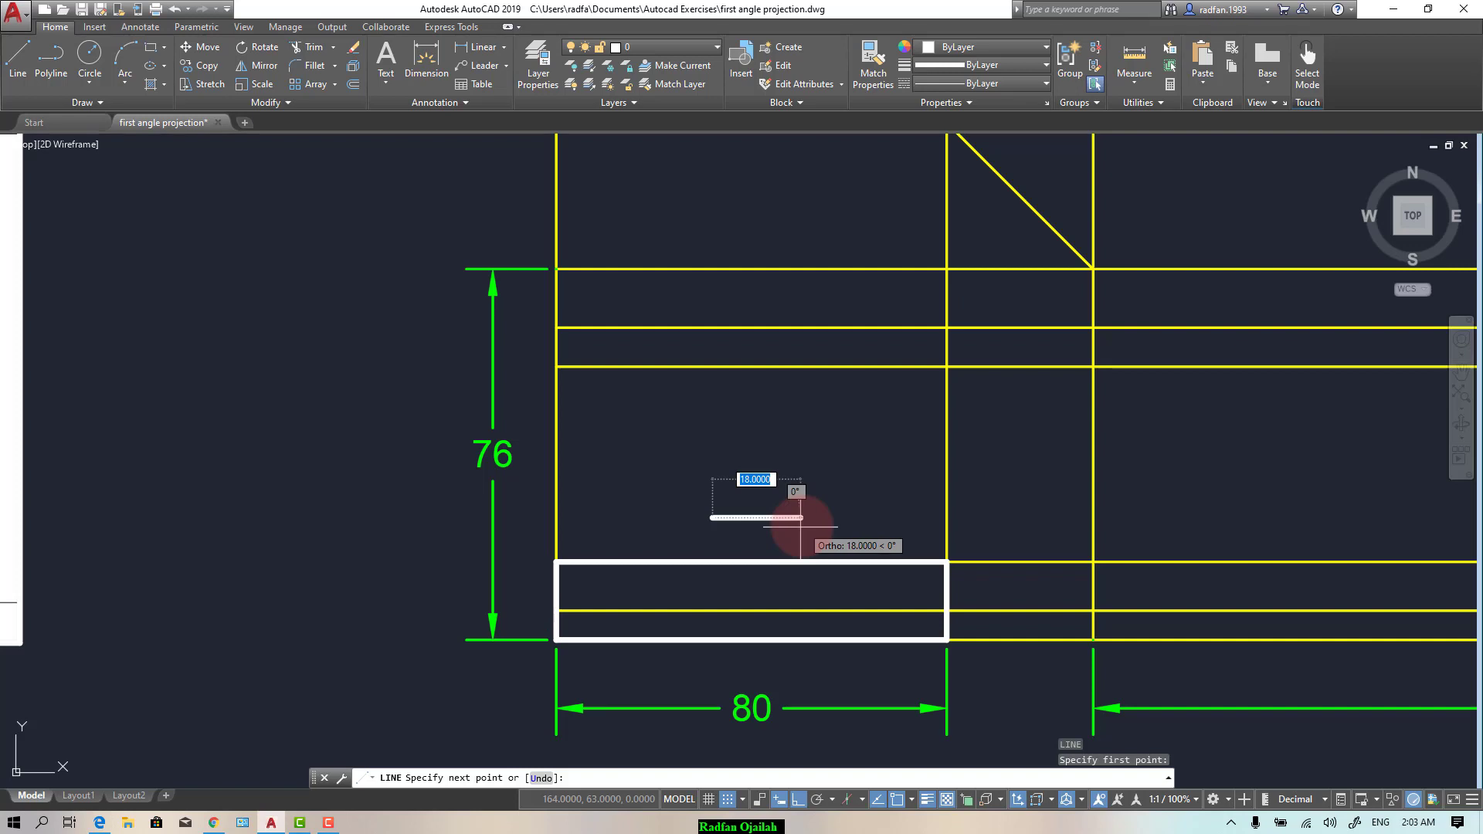
{"action": "key", "text": "Return"}
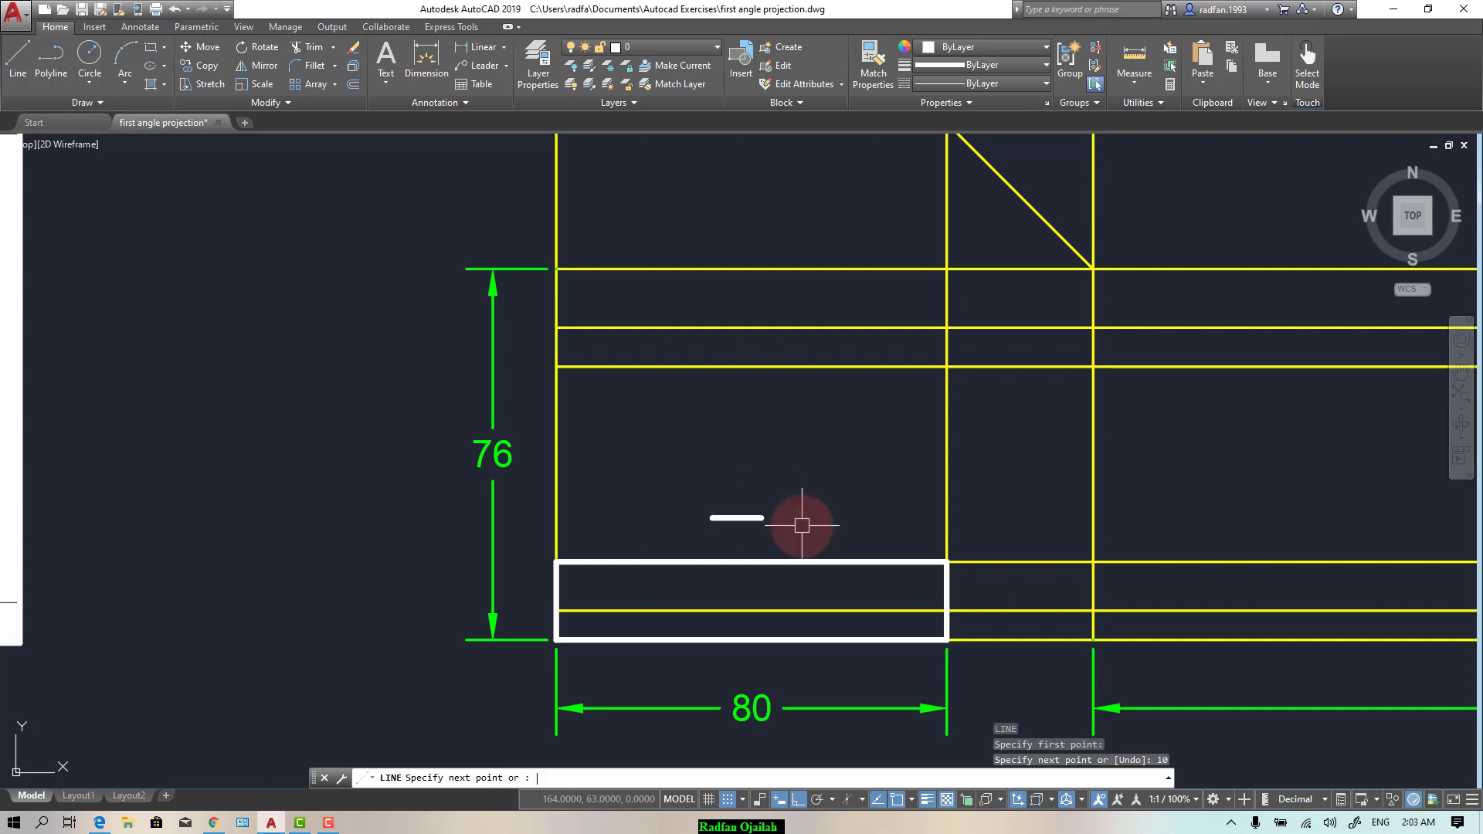
{"action": "key", "text": "Return"}
{"action": "type", "text": "m"}
{"action": "key", "text": "Return"}
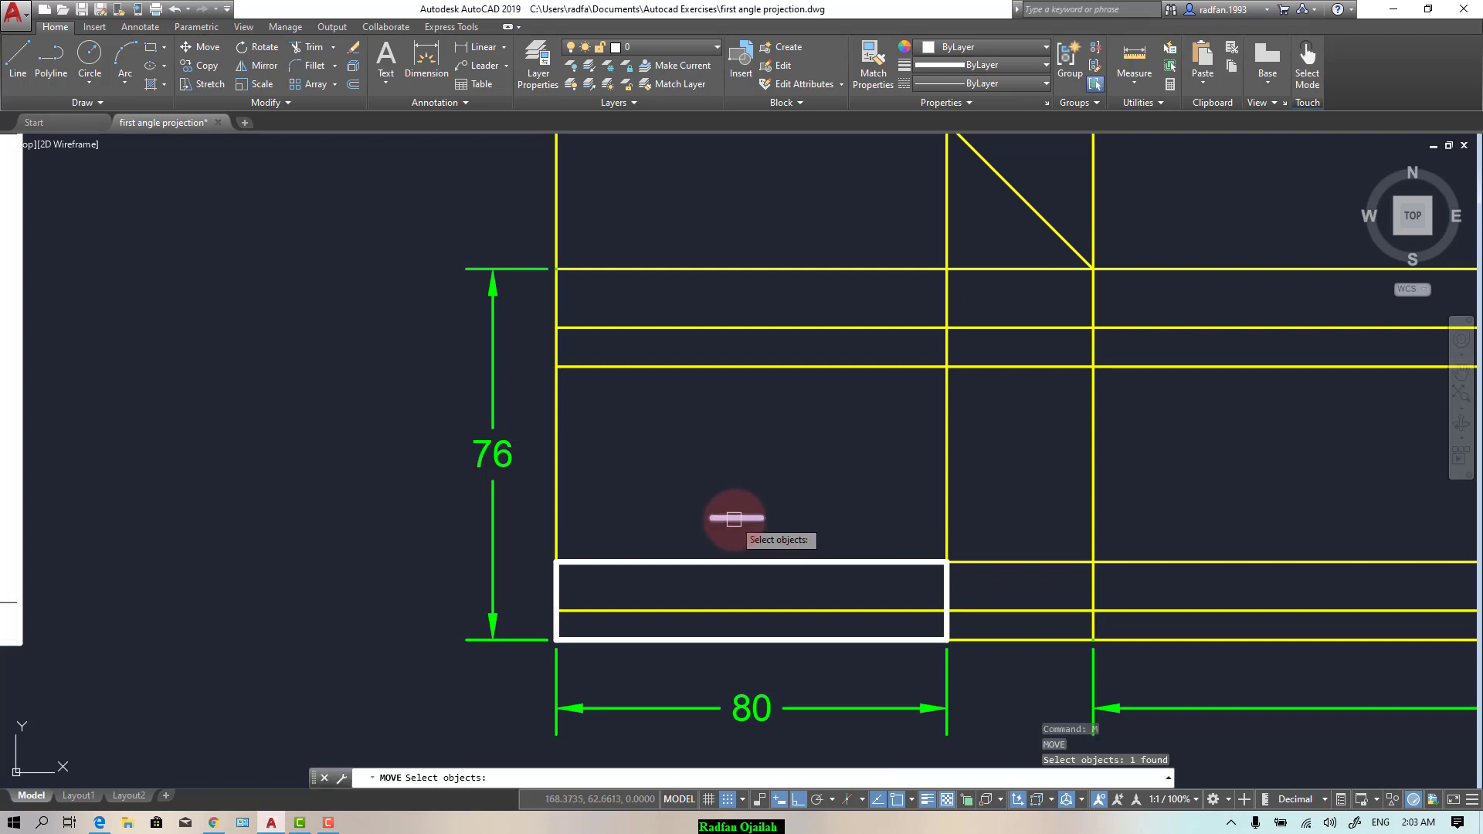
{"action": "key", "text": "Return"}
{"action": "left_click", "coordinate": [738, 518]}
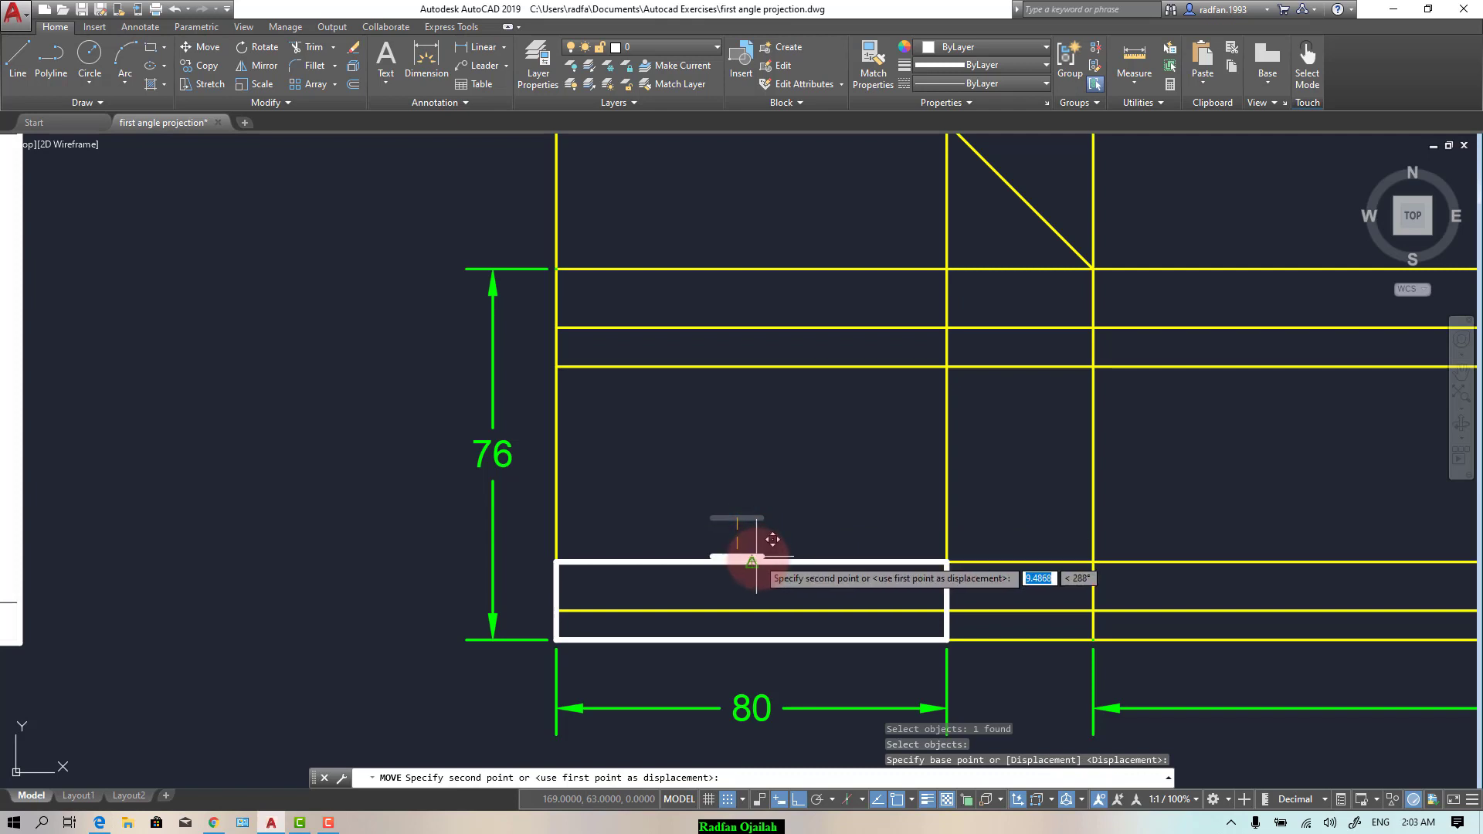
{"action": "left_click", "coordinate": [756, 560]}
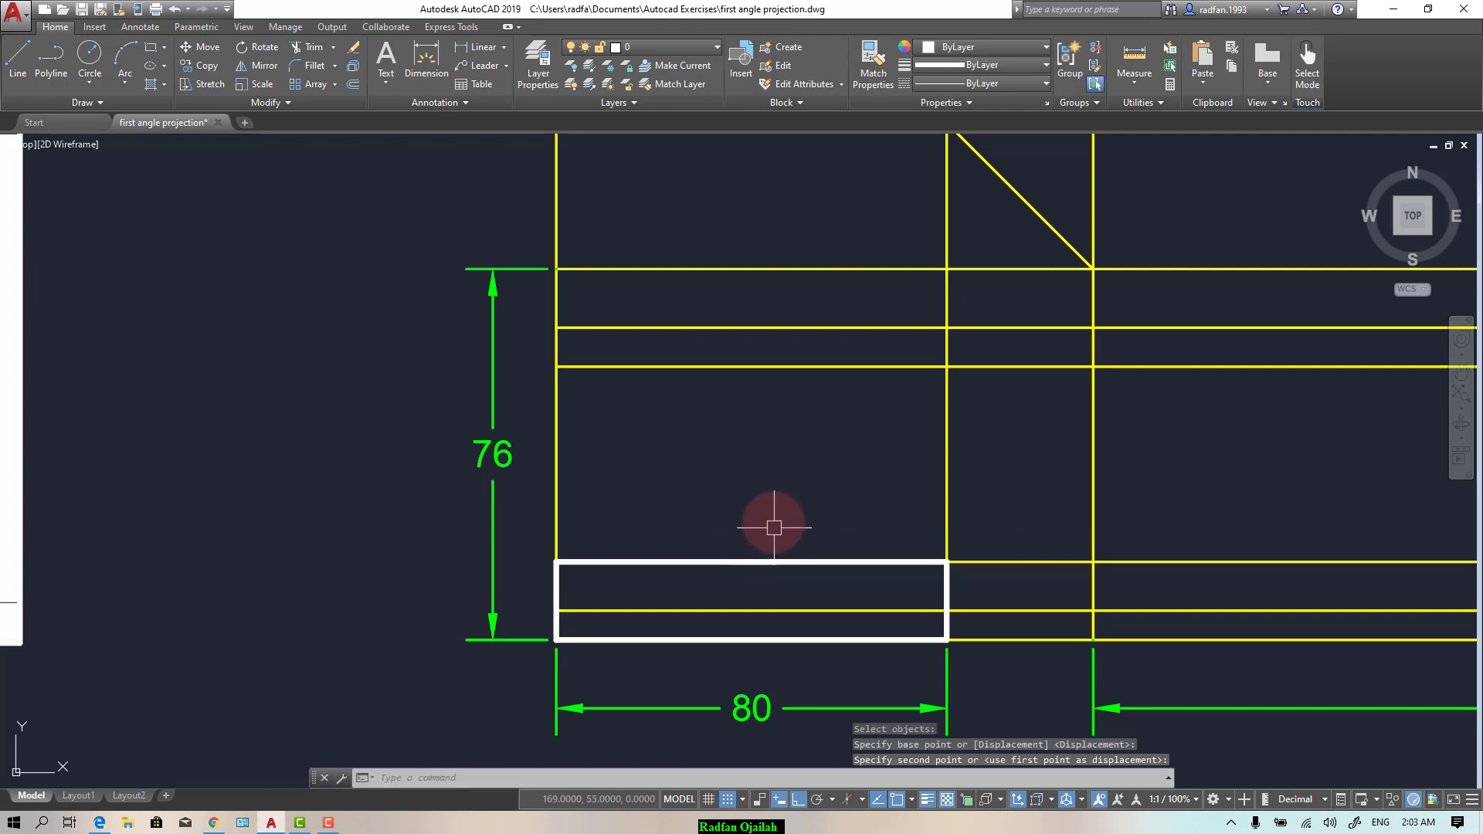
Step: Draw a white vertical line from the base's top edge up to the yellow construction line
{"action": "type", "text": "l"}
{"action": "key", "text": "Return"}
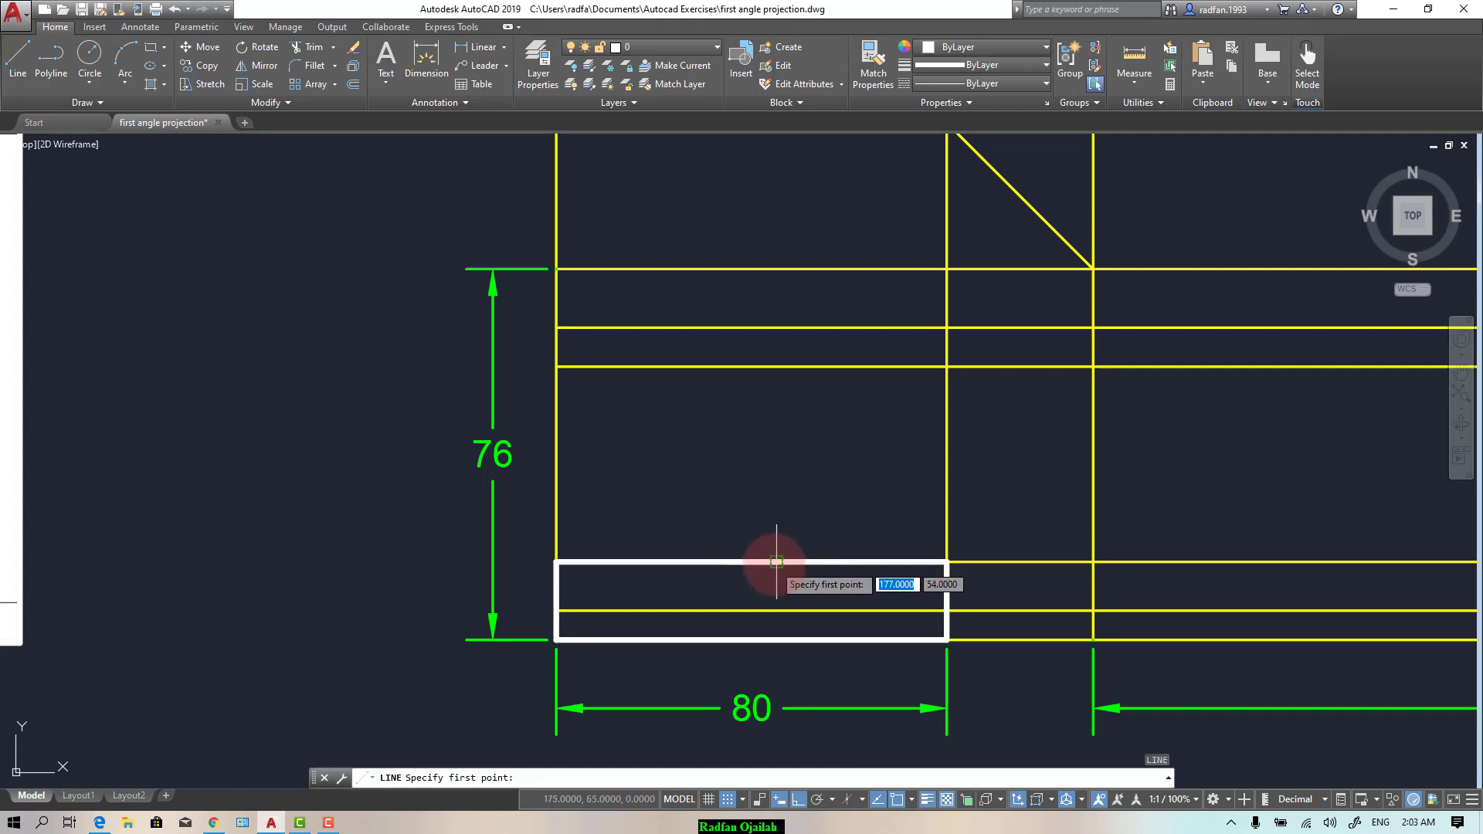
{"action": "left_click", "coordinate": [777, 561]}
{"action": "left_click", "coordinate": [782, 370]}
{"action": "key", "text": "Return"}
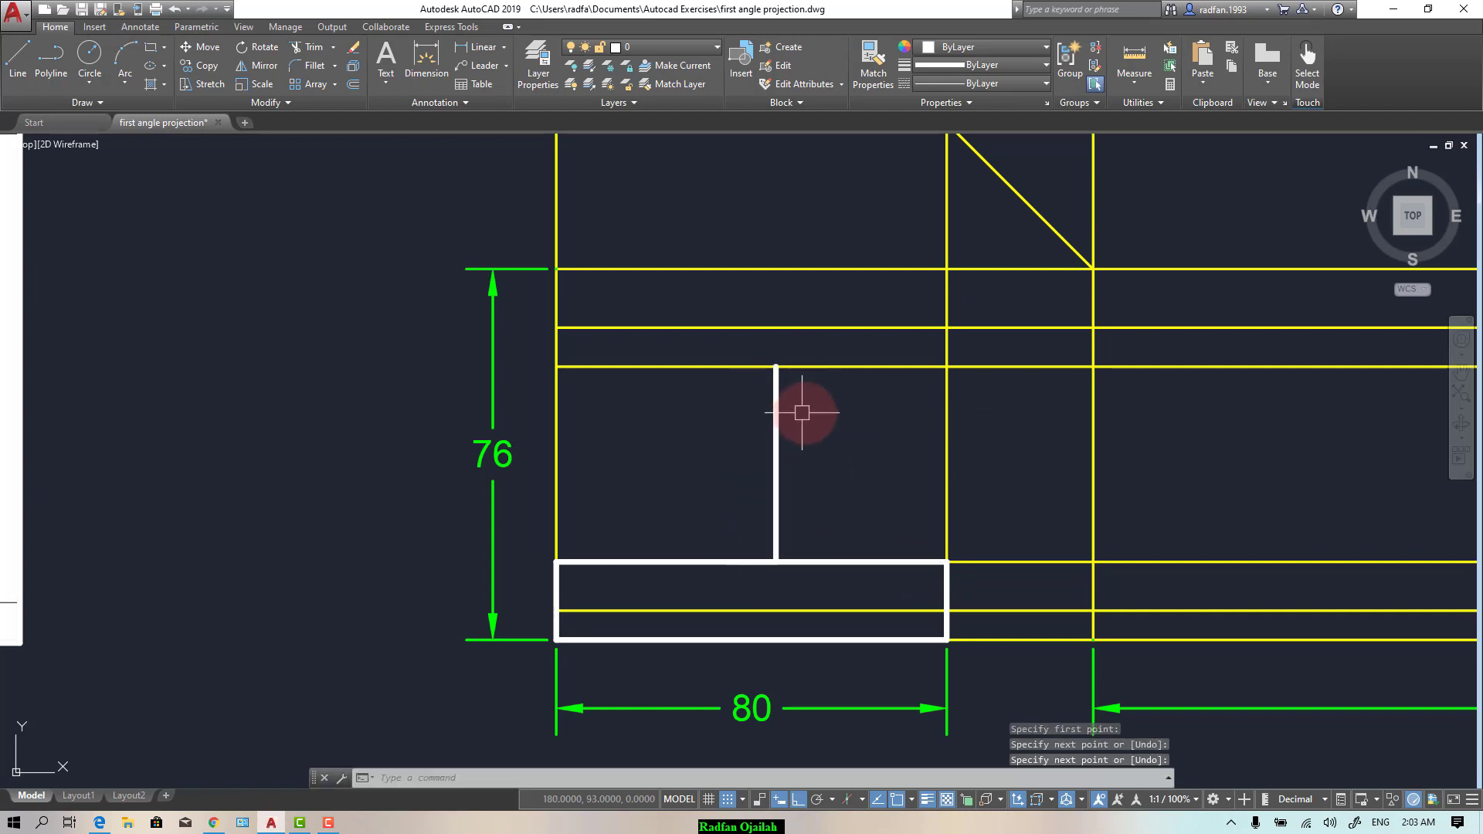
Step: Copy the vertical line 10 units to the left
{"action": "type", "text": "co"}
{"action": "key", "text": "Return"}
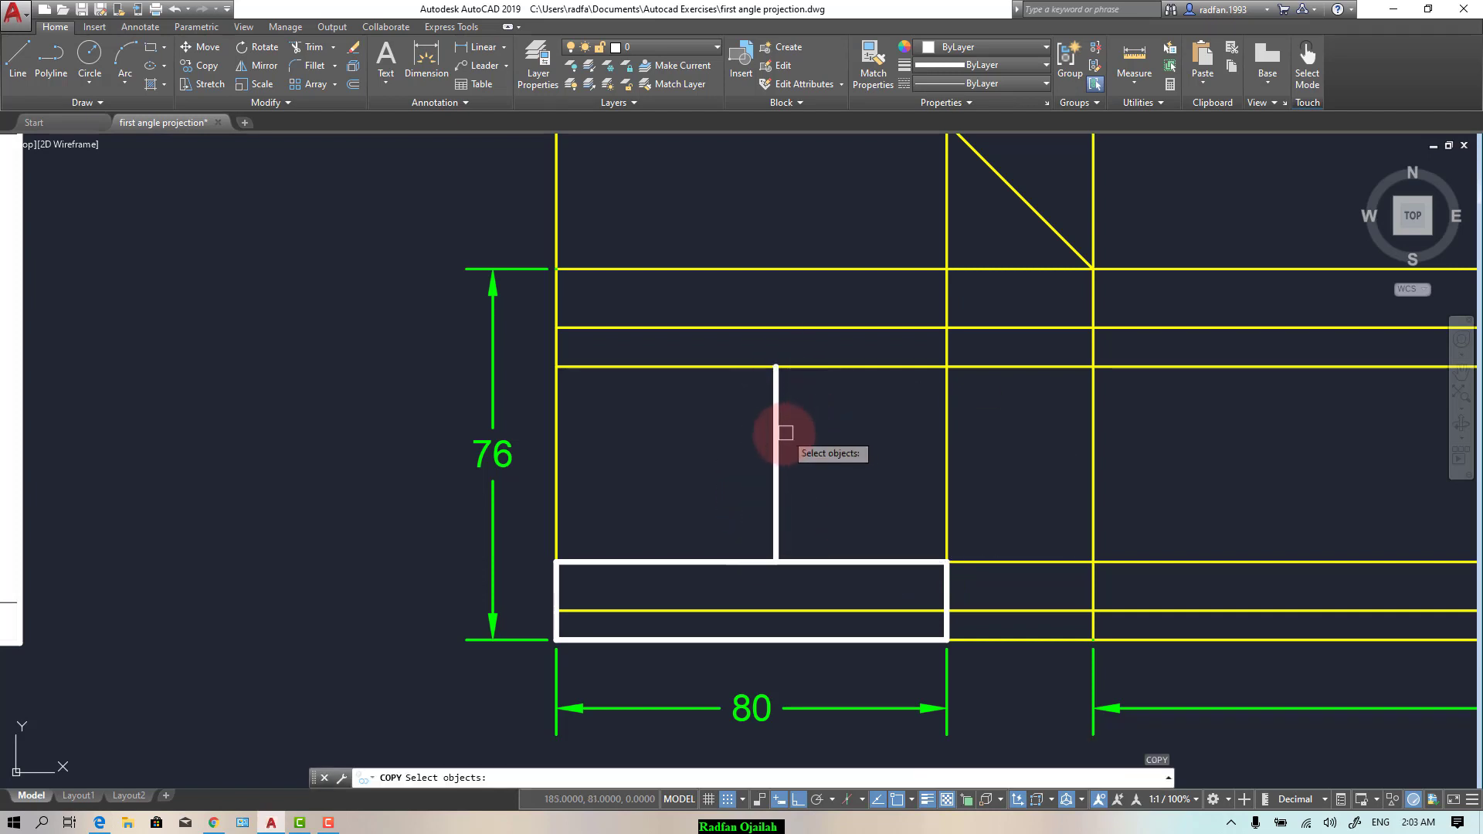
{"action": "left_click", "coordinate": [776, 398]}
{"action": "key", "text": "Return"}
{"action": "left_click", "coordinate": [776, 366]}
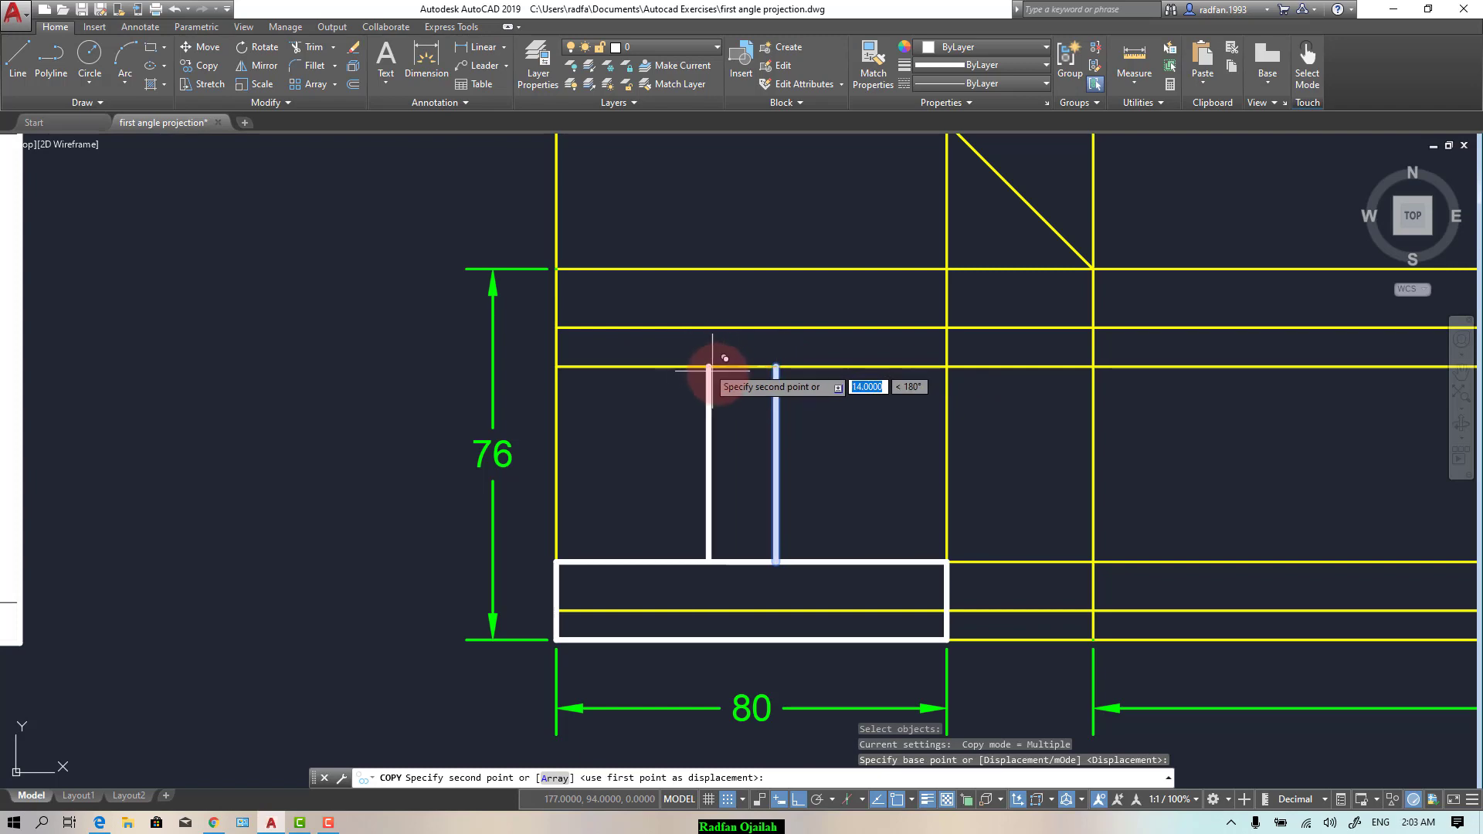
{"action": "left_click", "coordinate": [739, 553]}
{"action": "key", "text": "Escape"}
{"action": "scroll", "coordinate": [937, 595], "scroll_direction": "down", "scroll_amount": 5}
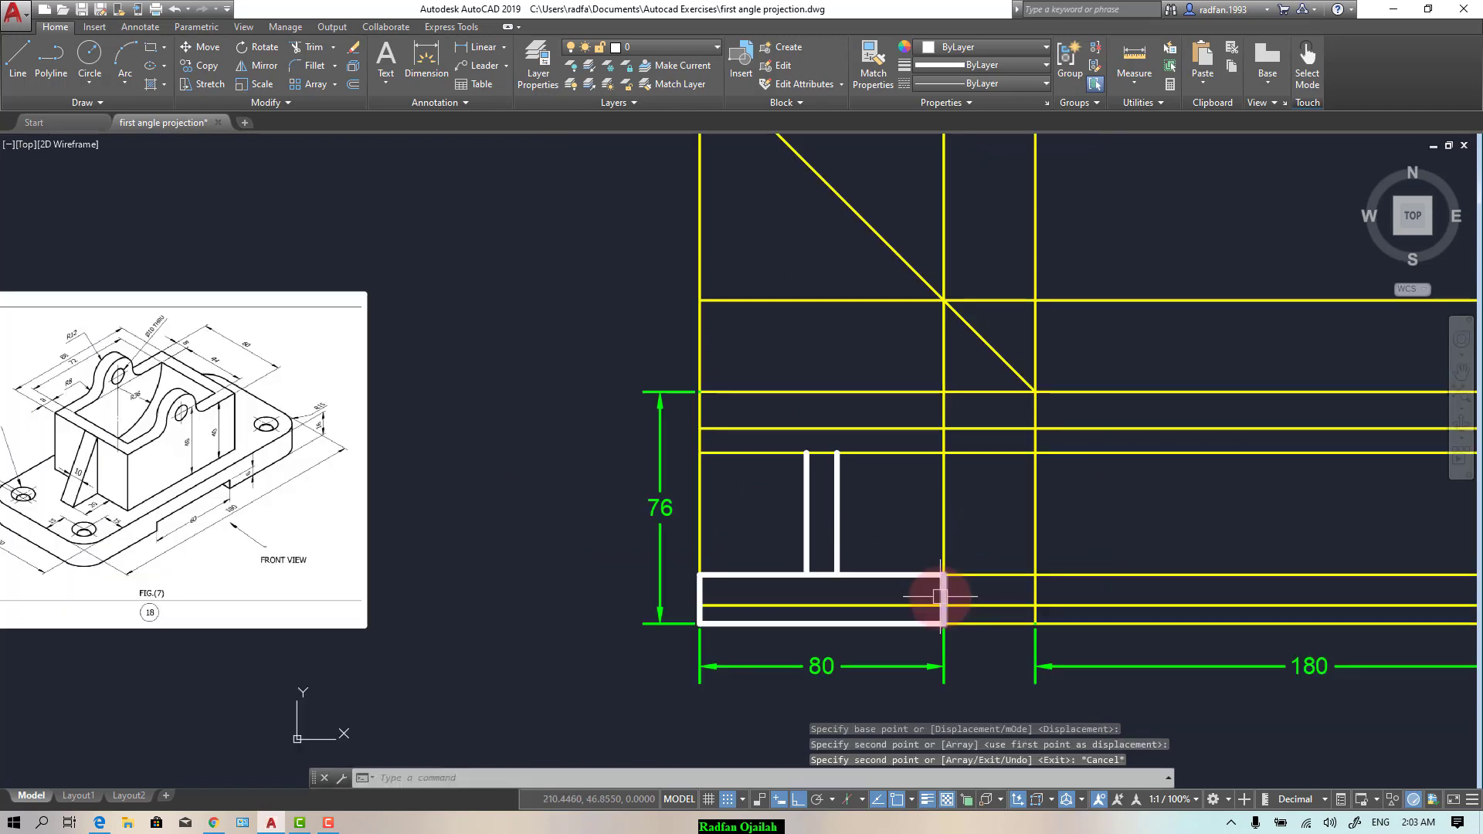
{"action": "scroll", "coordinate": [279, 476], "scroll_direction": "up", "scroll_amount": 5}
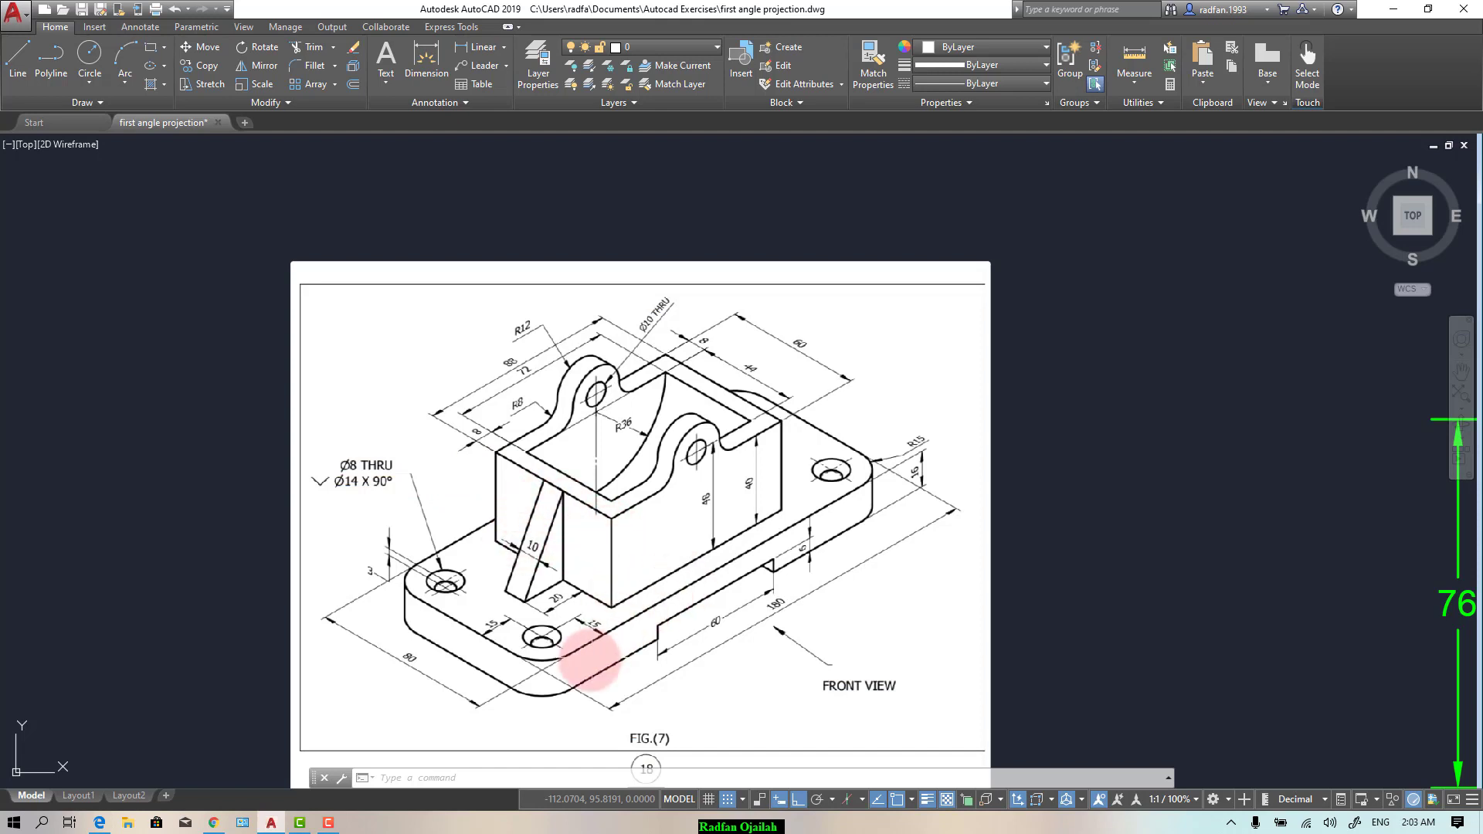
{"action": "scroll", "coordinate": [262, 481], "scroll_direction": "down", "scroll_amount": 5}
{"action": "scroll", "coordinate": [891, 529], "scroll_direction": "up", "scroll_amount": 5}
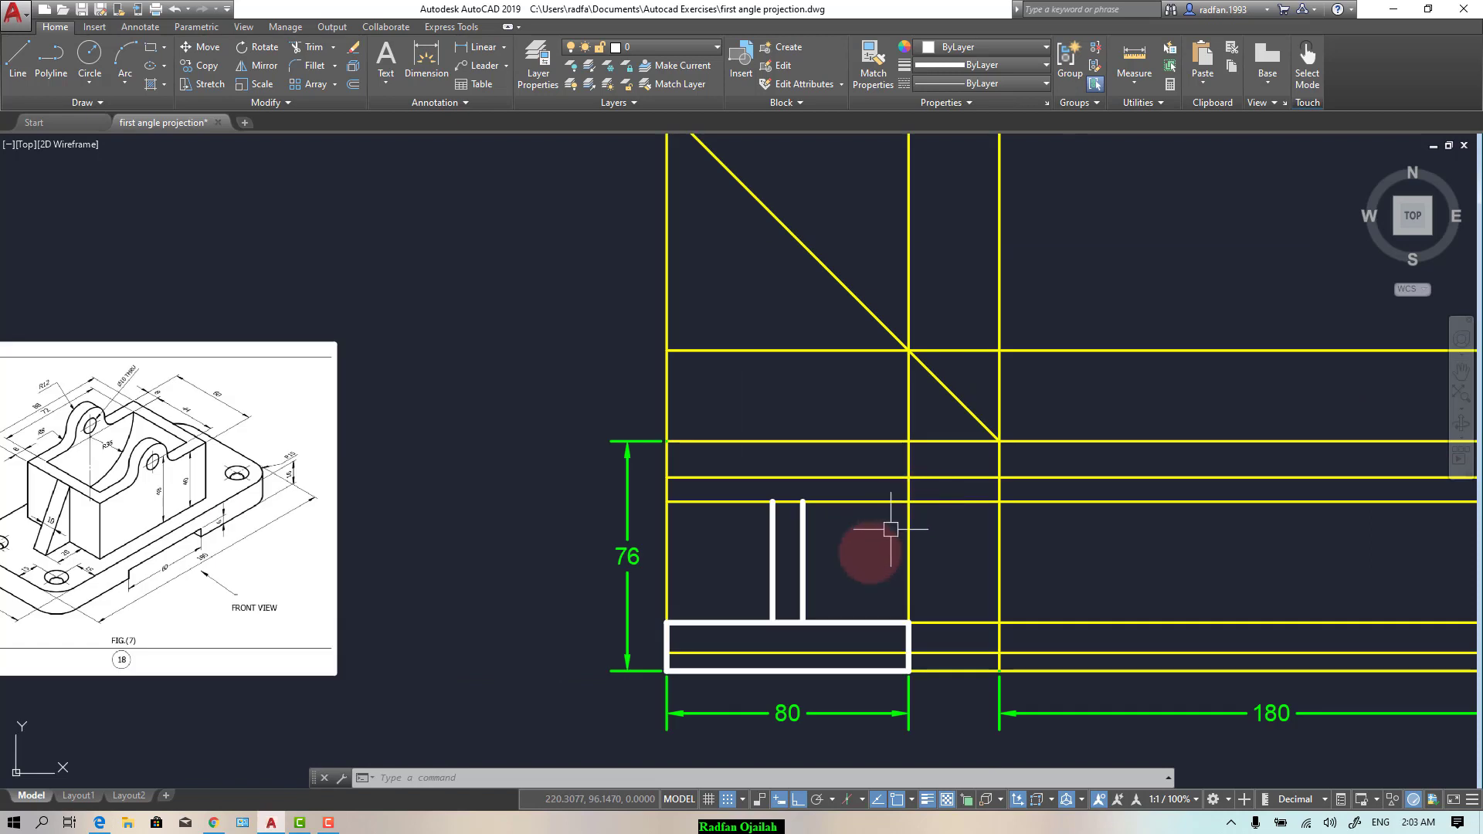
Step: Copy the base's top edge line 40 units upward
{"action": "type", "text": "co"}
{"action": "key", "text": "Return"}
{"action": "left_click", "coordinate": [852, 622]}
{"action": "key", "text": "Return"}
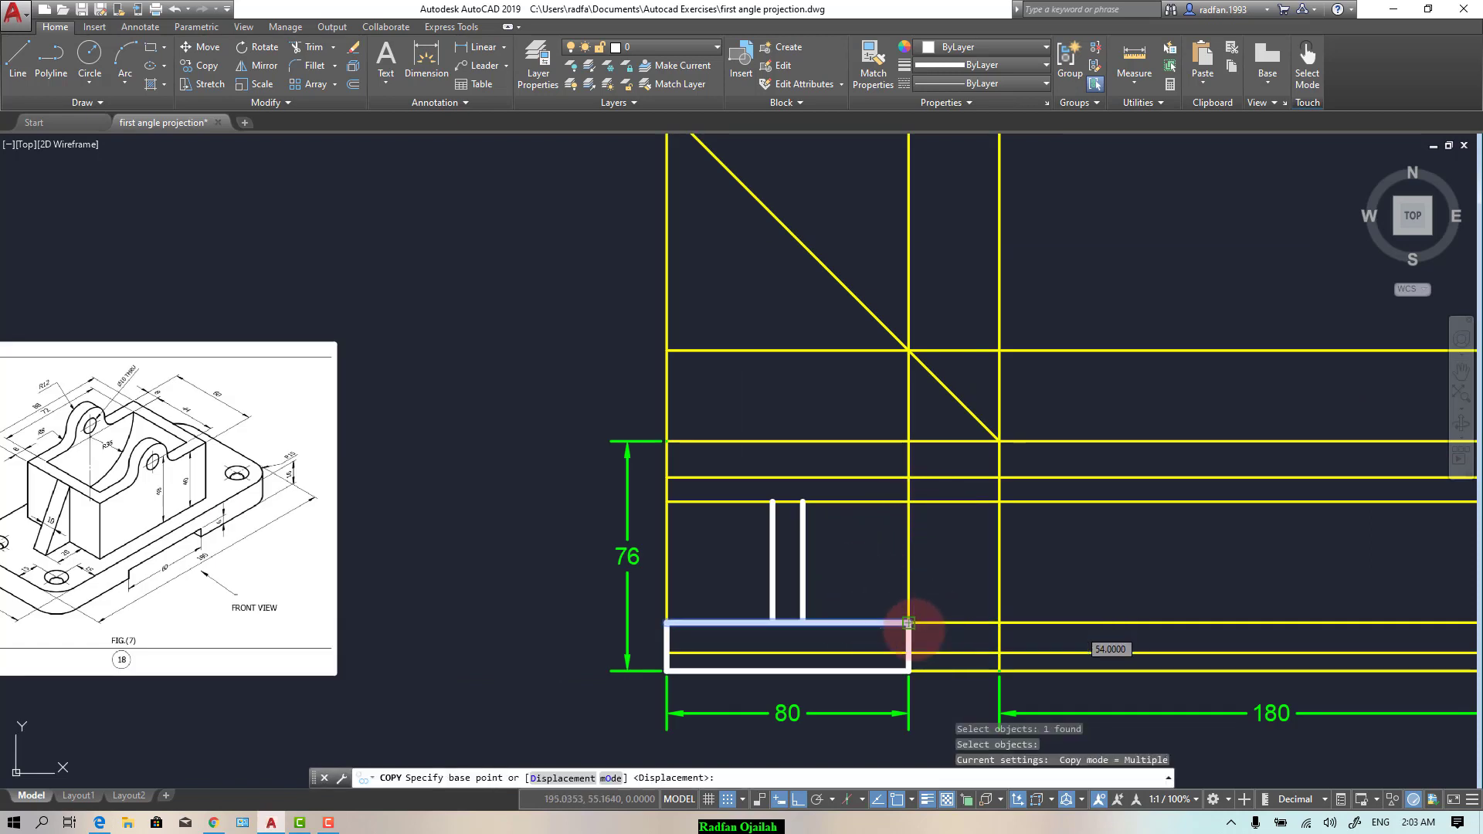
{"action": "left_click", "coordinate": [908, 623]}
{"action": "type", "text": "40"}
{"action": "key", "text": "Return"}
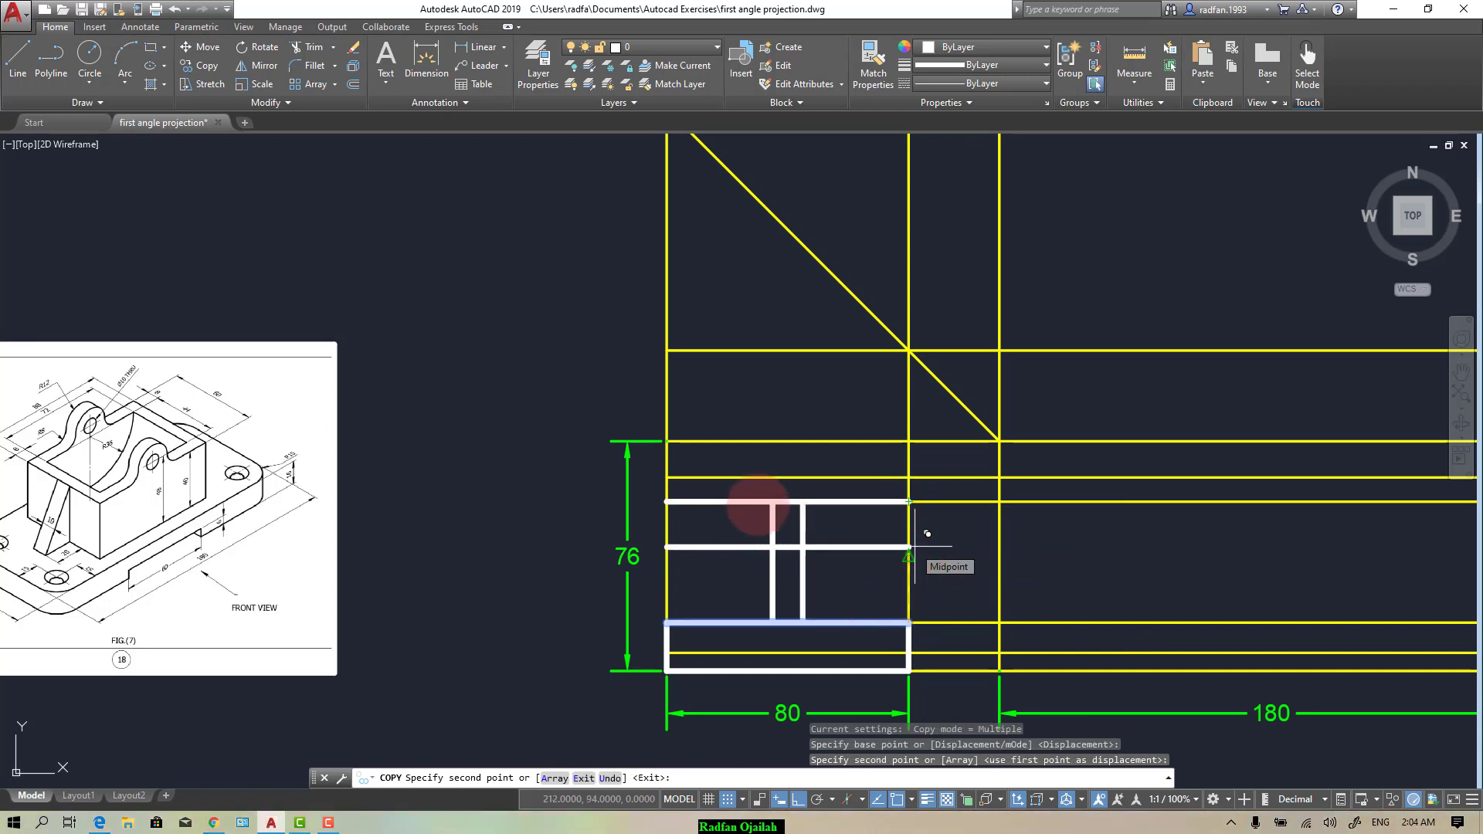
{"action": "key", "text": "Escape"}
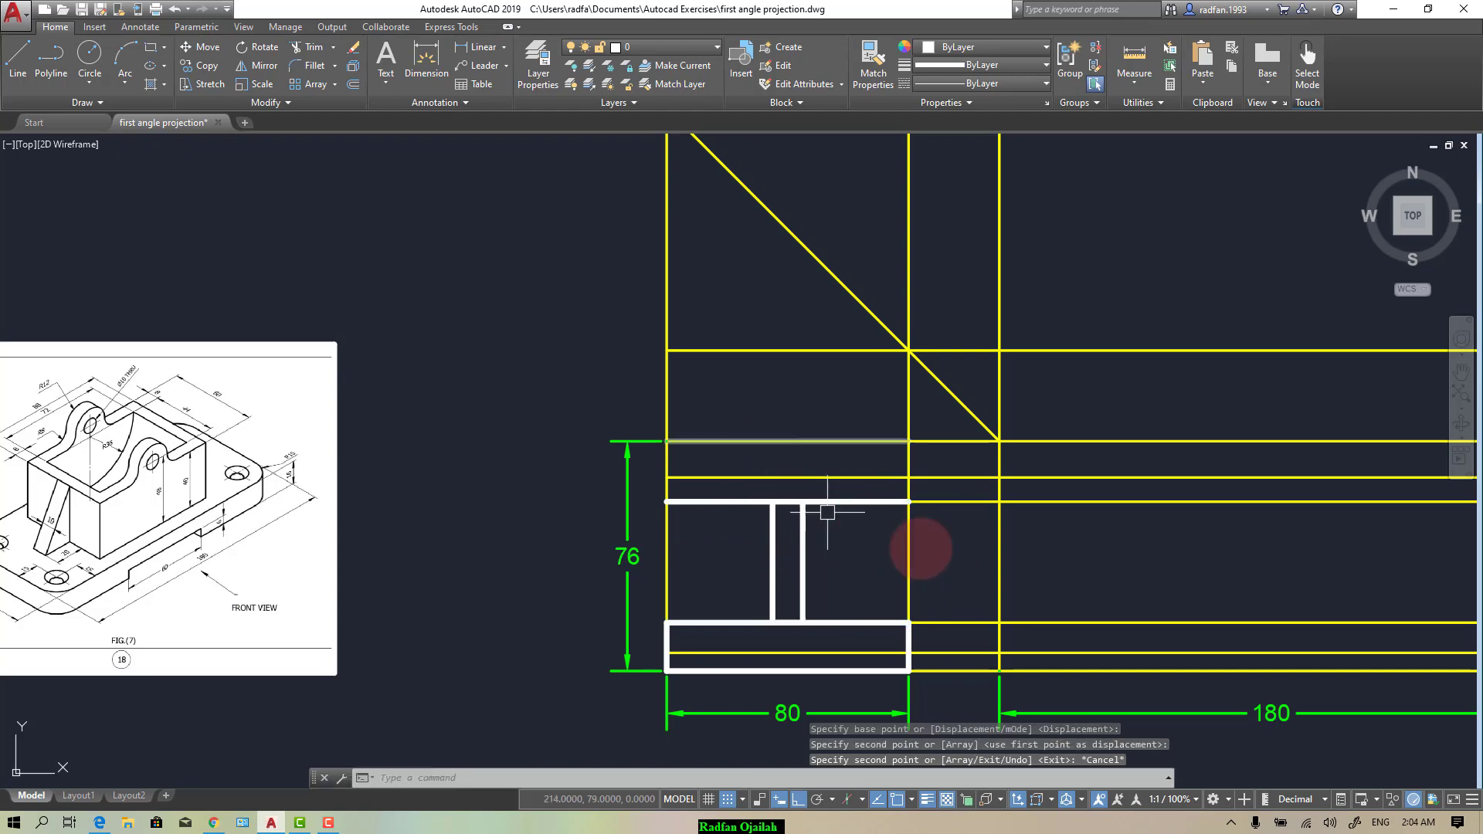
{"action": "scroll", "coordinate": [992, 564], "scroll_direction": "down", "scroll_amount": 2}
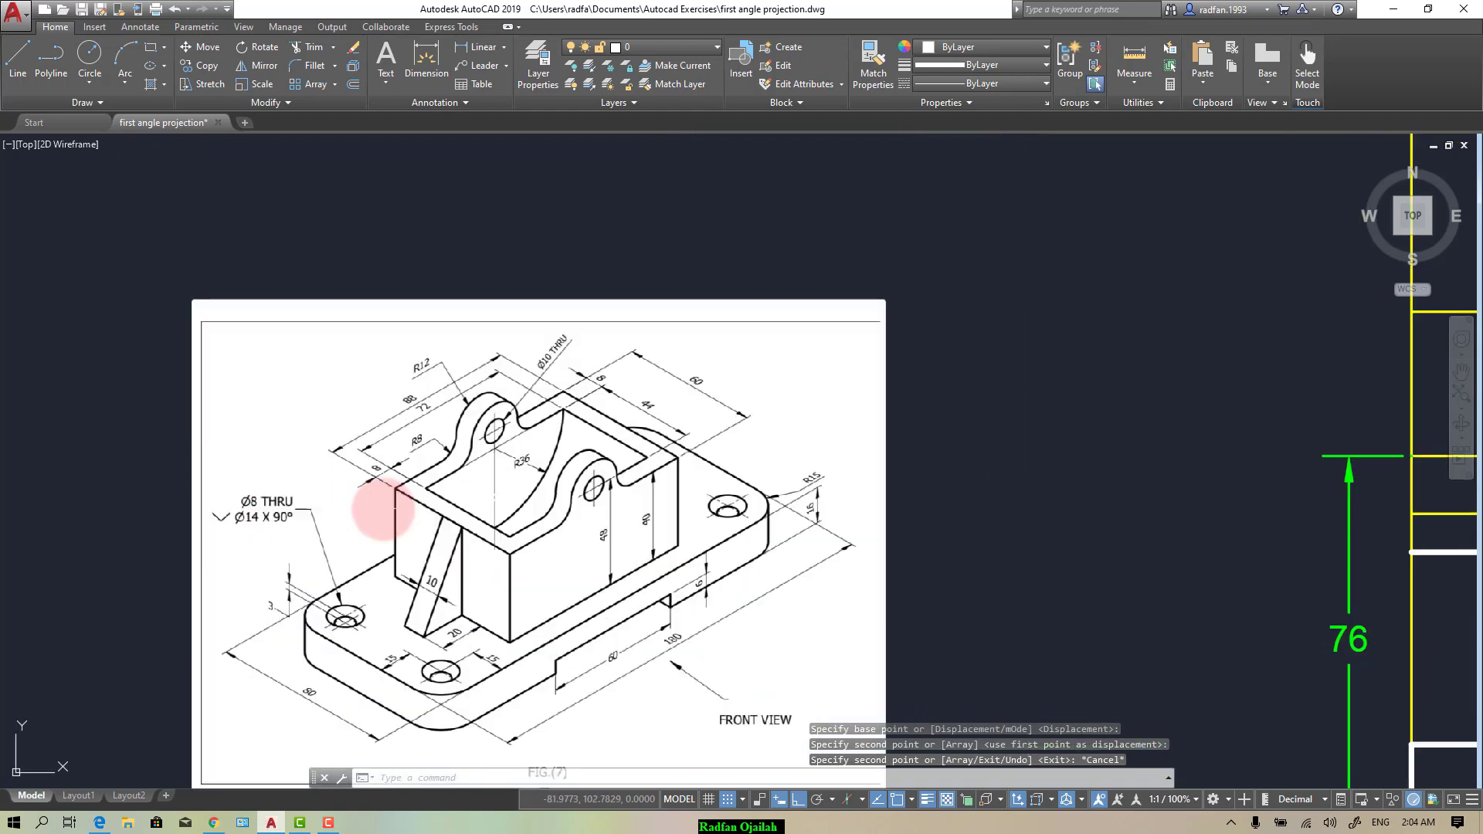
{"action": "scroll", "coordinate": [377, 504], "scroll_direction": "up", "scroll_amount": 2}
{"action": "scroll", "coordinate": [409, 604], "scroll_direction": "up", "scroll_amount": 3}
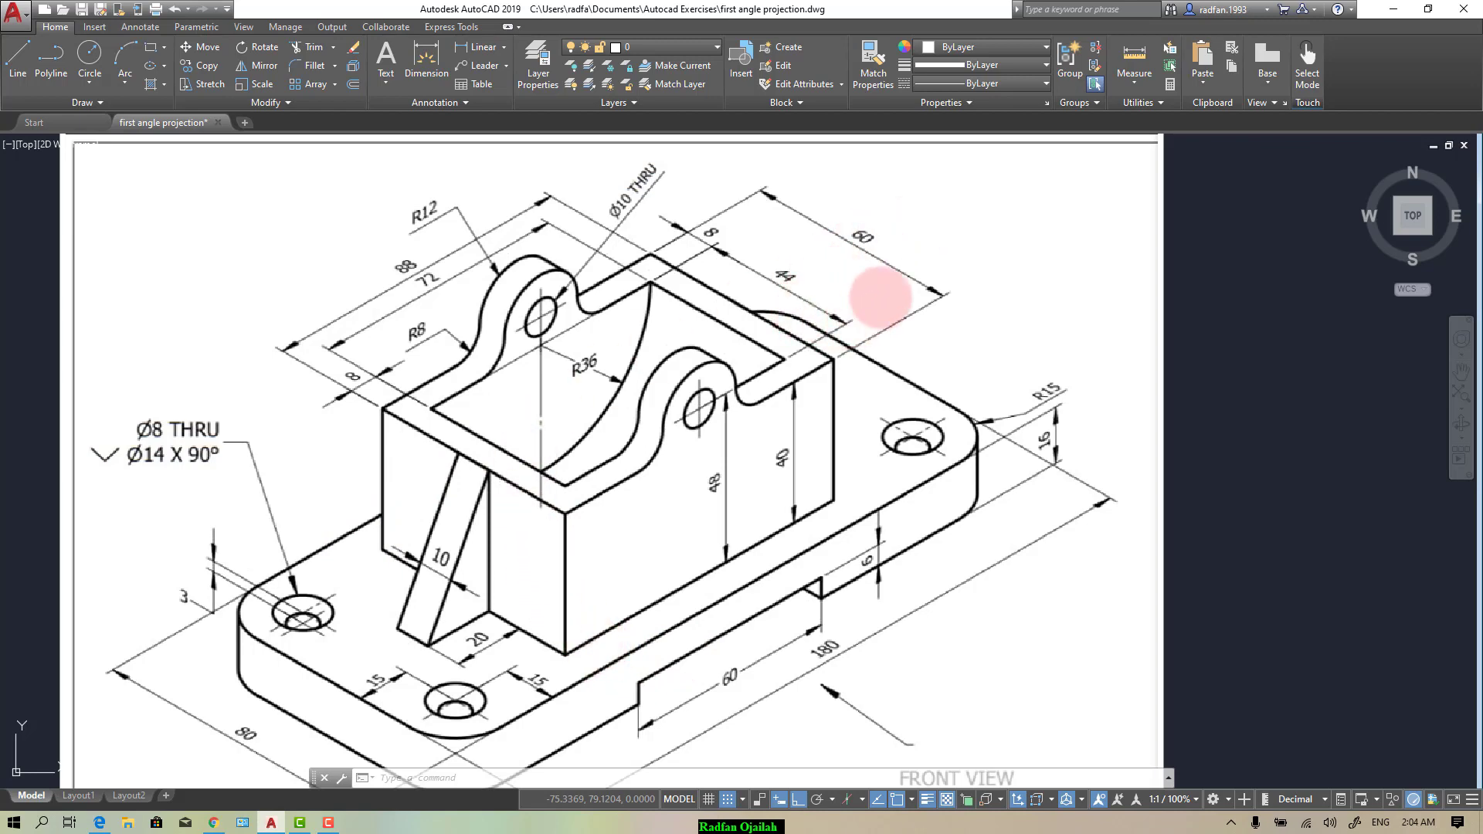
{"action": "scroll", "coordinate": [332, 429], "scroll_direction": "down", "scroll_amount": 2}
{"action": "scroll", "coordinate": [300, 428], "scroll_direction": "down", "scroll_amount": 2}
{"action": "scroll", "coordinate": [457, 397], "scroll_direction": "down", "scroll_amount": 2}
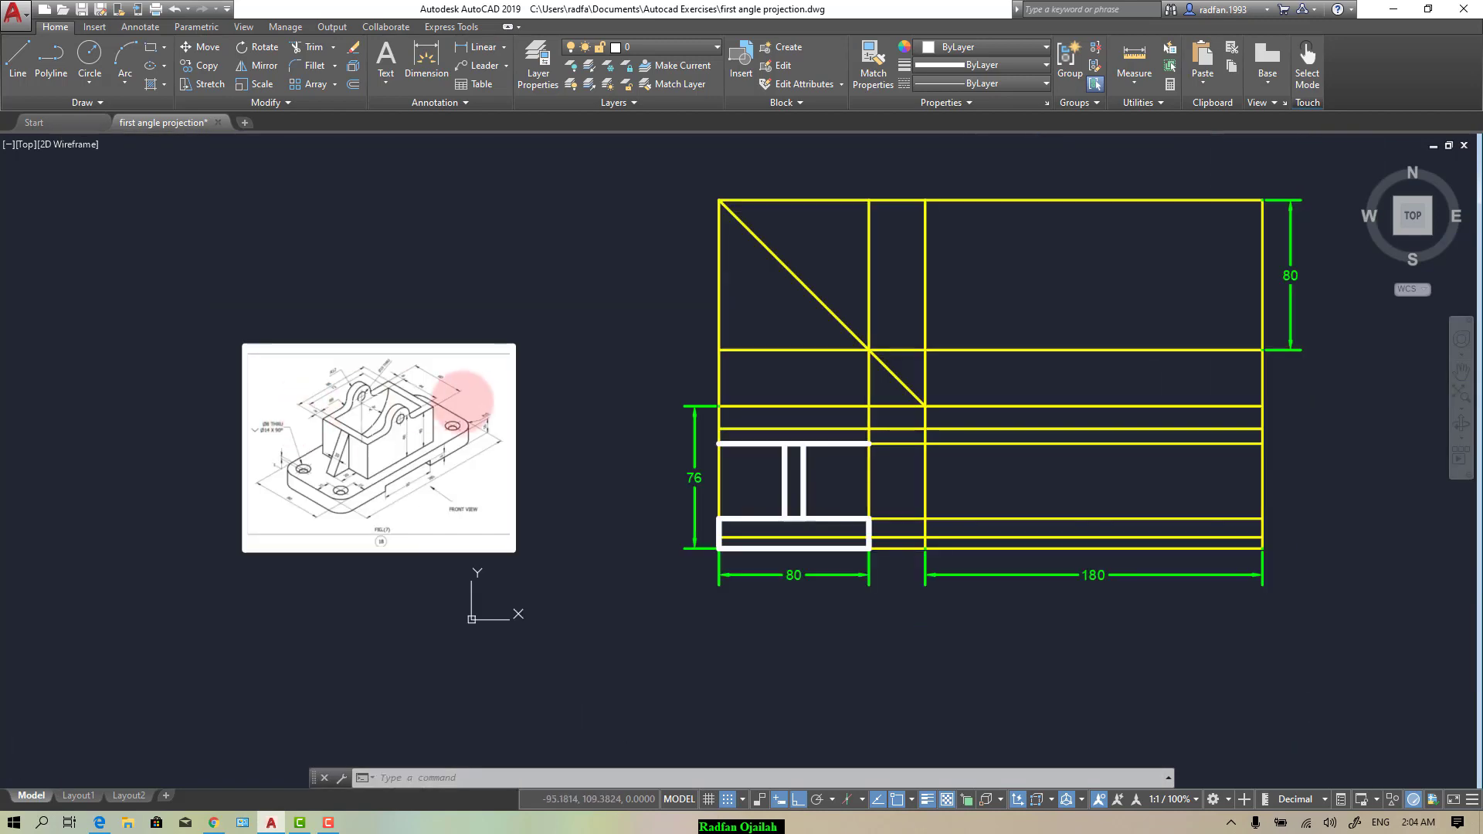
{"action": "scroll", "coordinate": [490, 381], "scroll_direction": "up", "scroll_amount": 4}
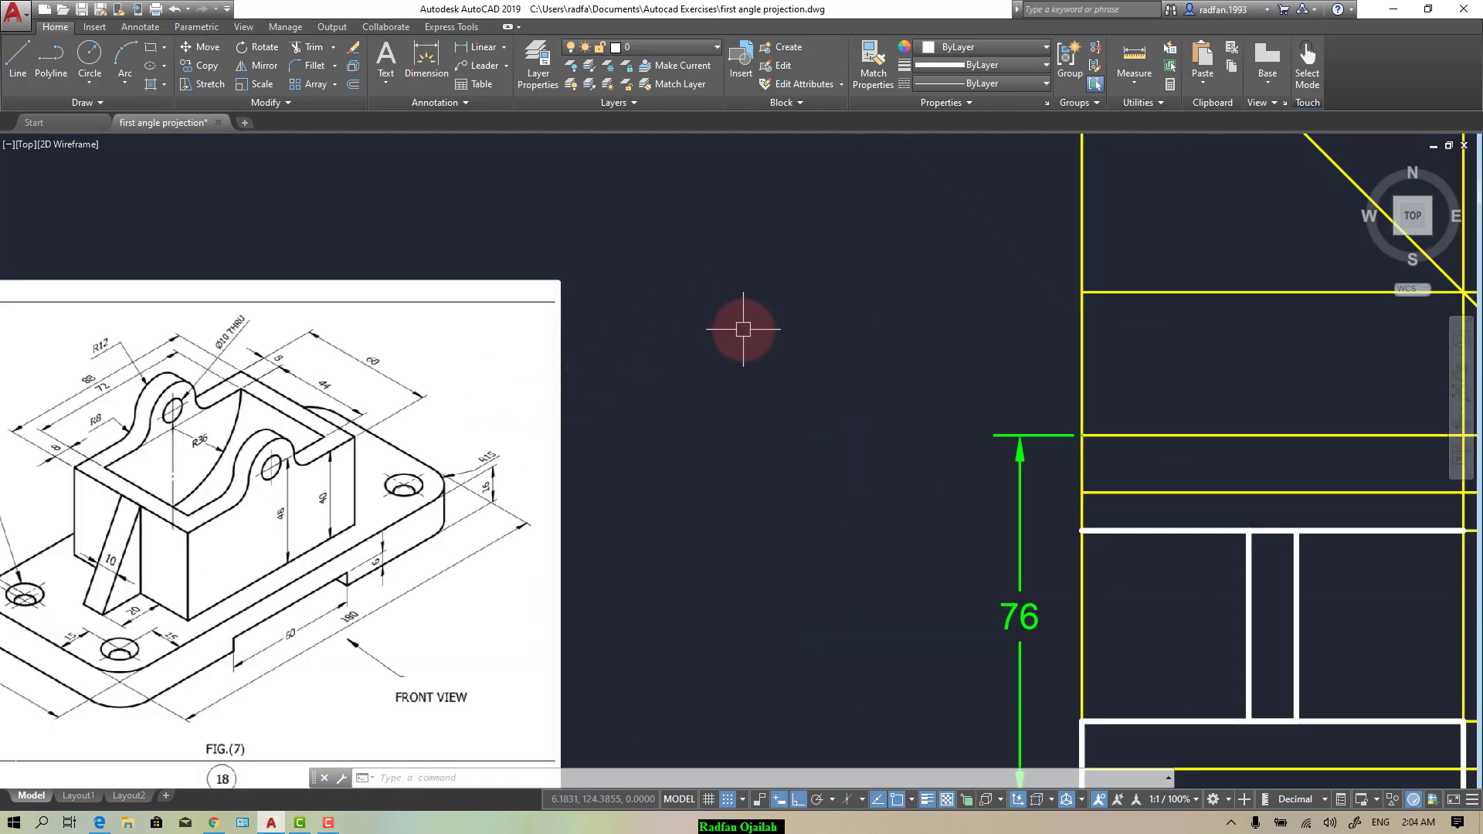
Step: Draw a 60-unit horizontal line in empty space
{"action": "key", "text": "Return"}
{"action": "left_click", "coordinate": [715, 329]}
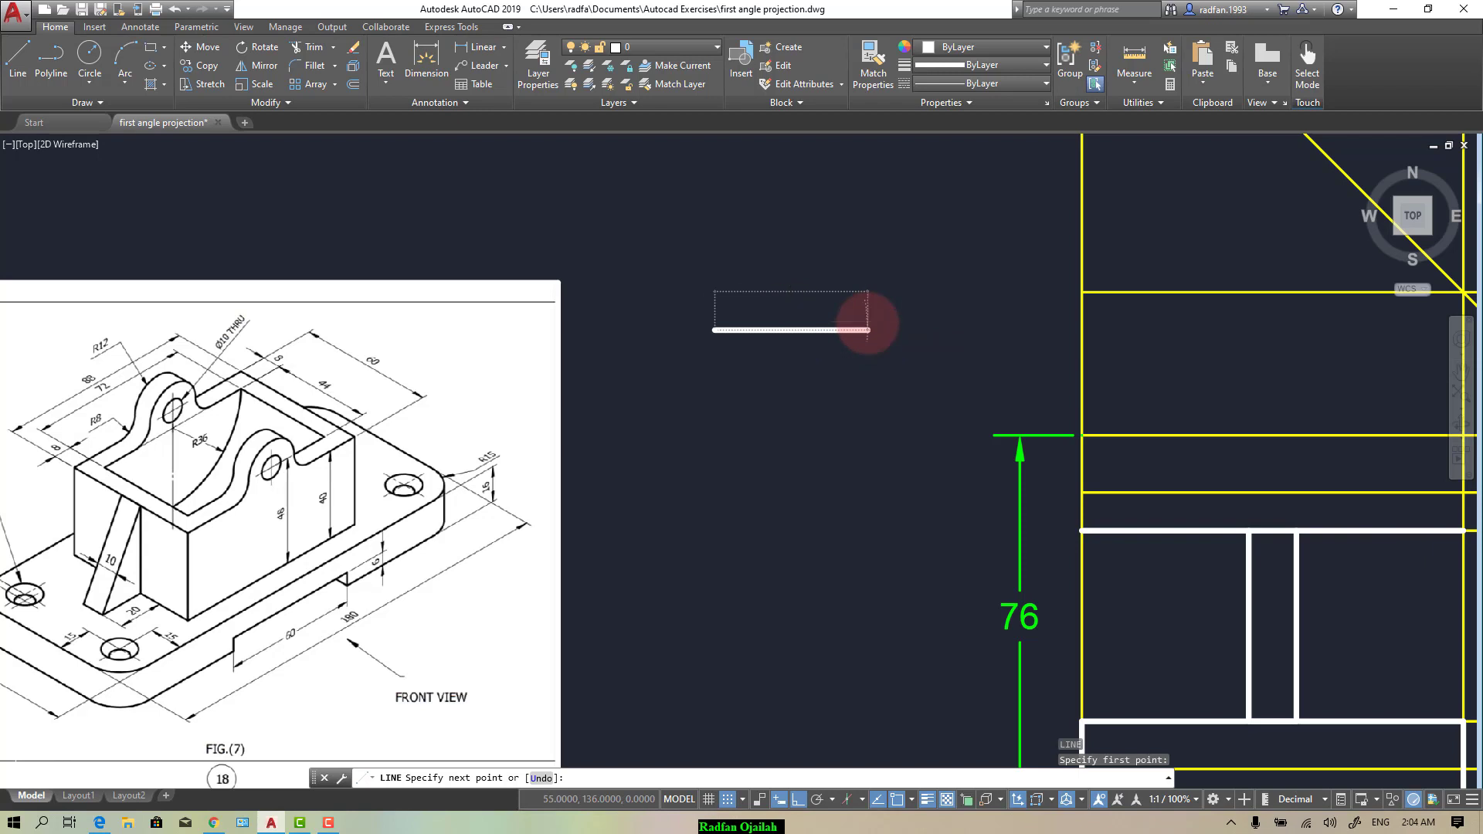
{"action": "type", "text": "60"}
{"action": "key", "text": "Return"}
Step: Start moving the 60-unit line from its midpoint, then cancel without shifting it
{"action": "key", "text": "Return"}
{"action": "type", "text": "m"}
{"action": "key", "text": "Return"}
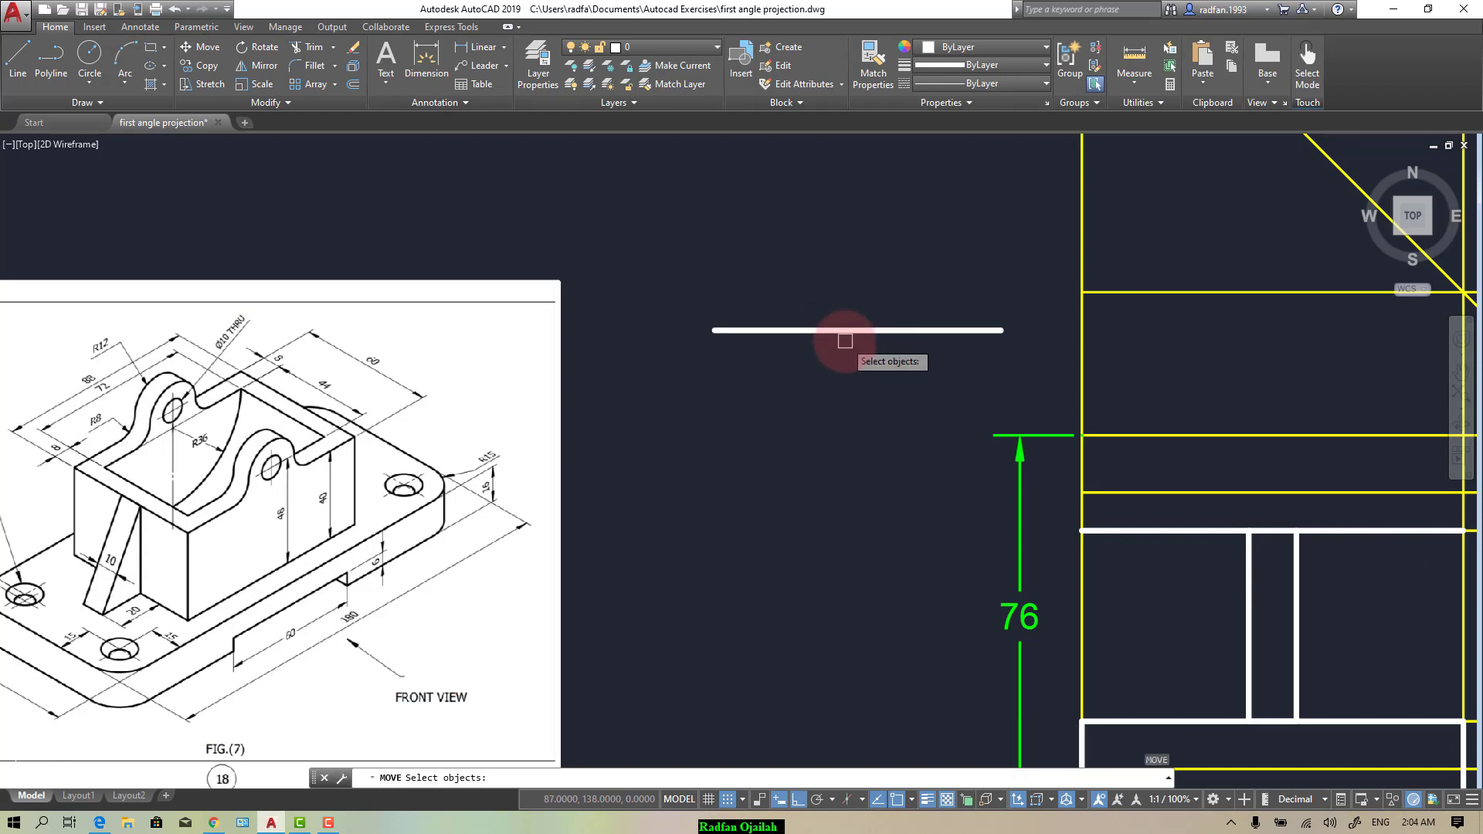
{"action": "left_click", "coordinate": [855, 334]}
{"action": "left_click", "coordinate": [850, 324]}
{"action": "left_click", "coordinate": [850, 324]}
{"action": "key", "text": "Return"}
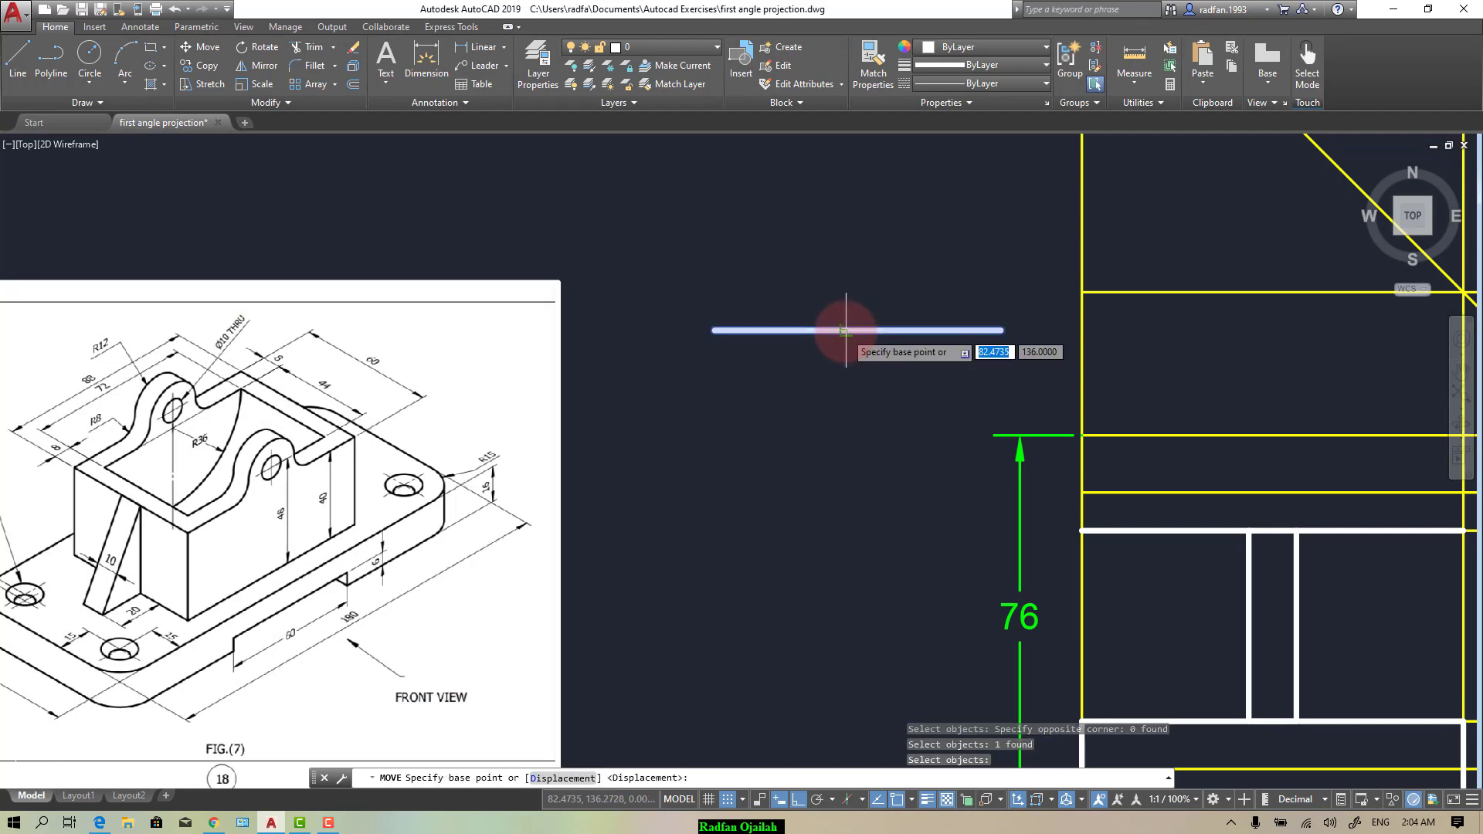
{"action": "left_click", "coordinate": [859, 330]}
{"action": "scroll", "coordinate": [702, 265], "scroll_direction": "down", "scroll_amount": 4}
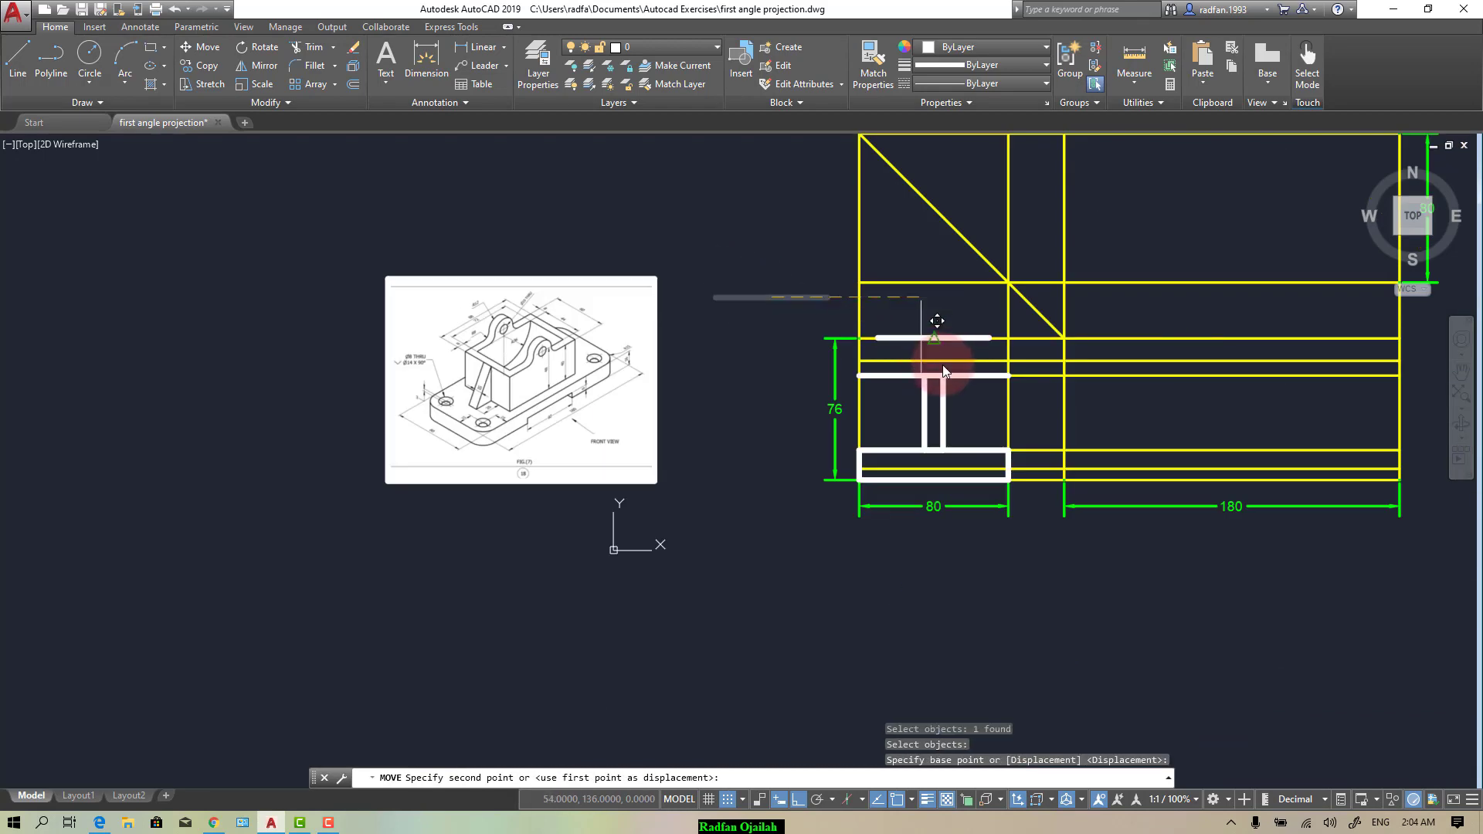
{"action": "scroll", "coordinate": [937, 397], "scroll_direction": "up", "scroll_amount": 4}
{"action": "key", "text": "Escape"}
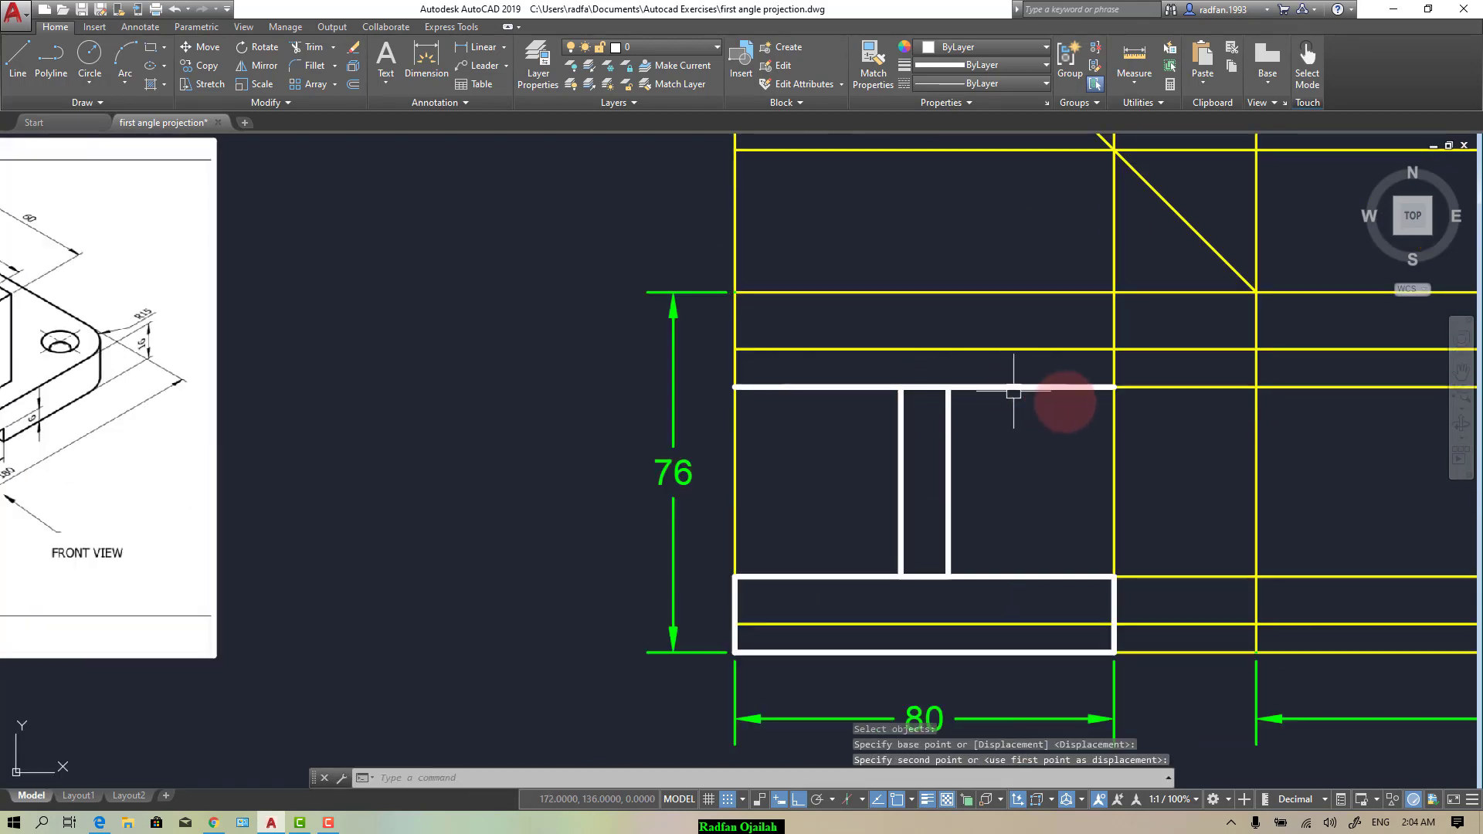
Step: Erase the overlong white horizontal line
{"action": "left_click", "coordinate": [1106, 387]}
{"action": "key", "text": "Delete"}
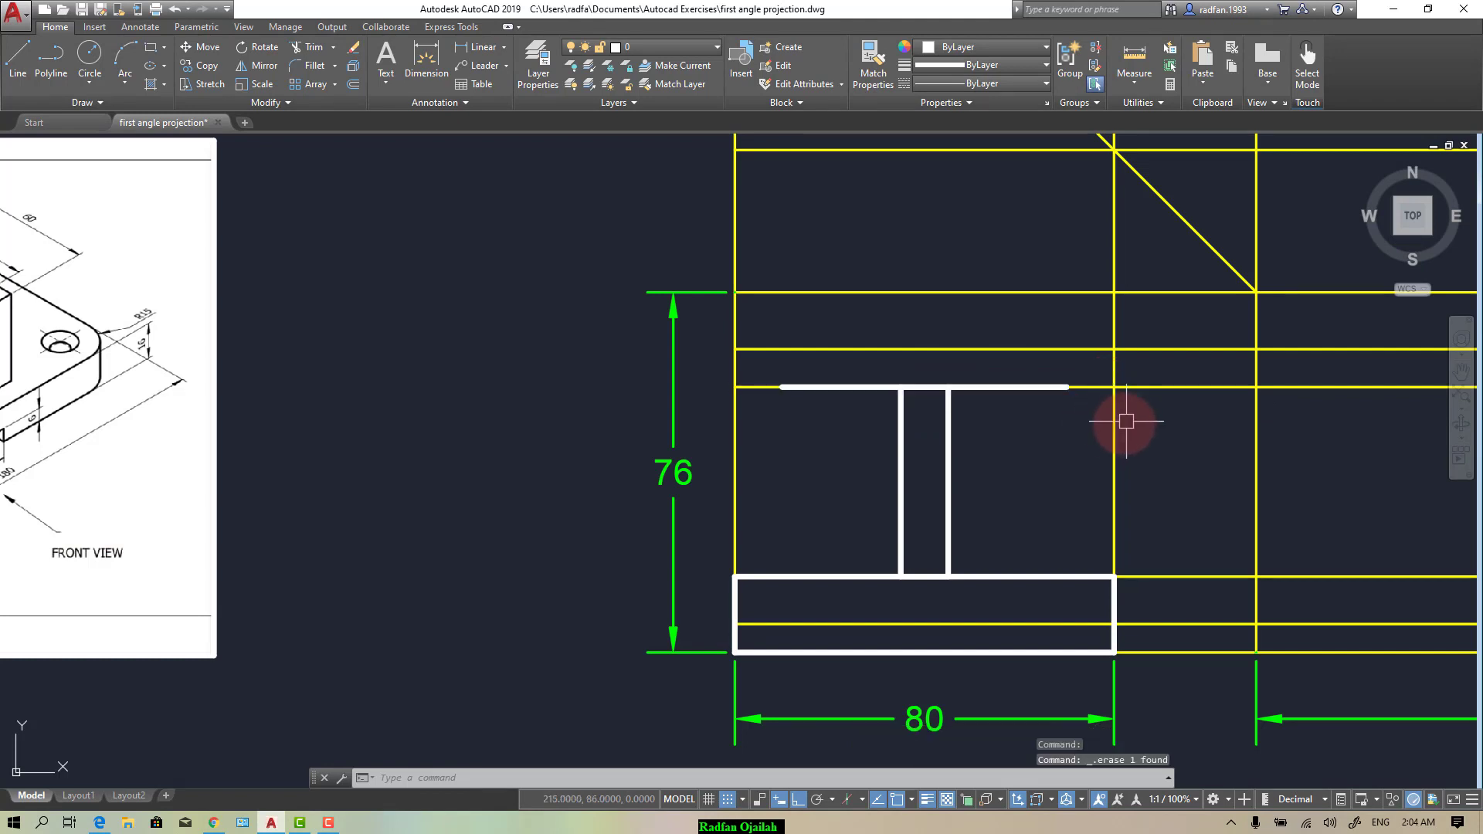
{"action": "scroll", "coordinate": [1022, 431], "scroll_direction": "down", "scroll_amount": 1}
{"action": "scroll", "coordinate": [1053, 454], "scroll_direction": "up", "scroll_amount": 1}
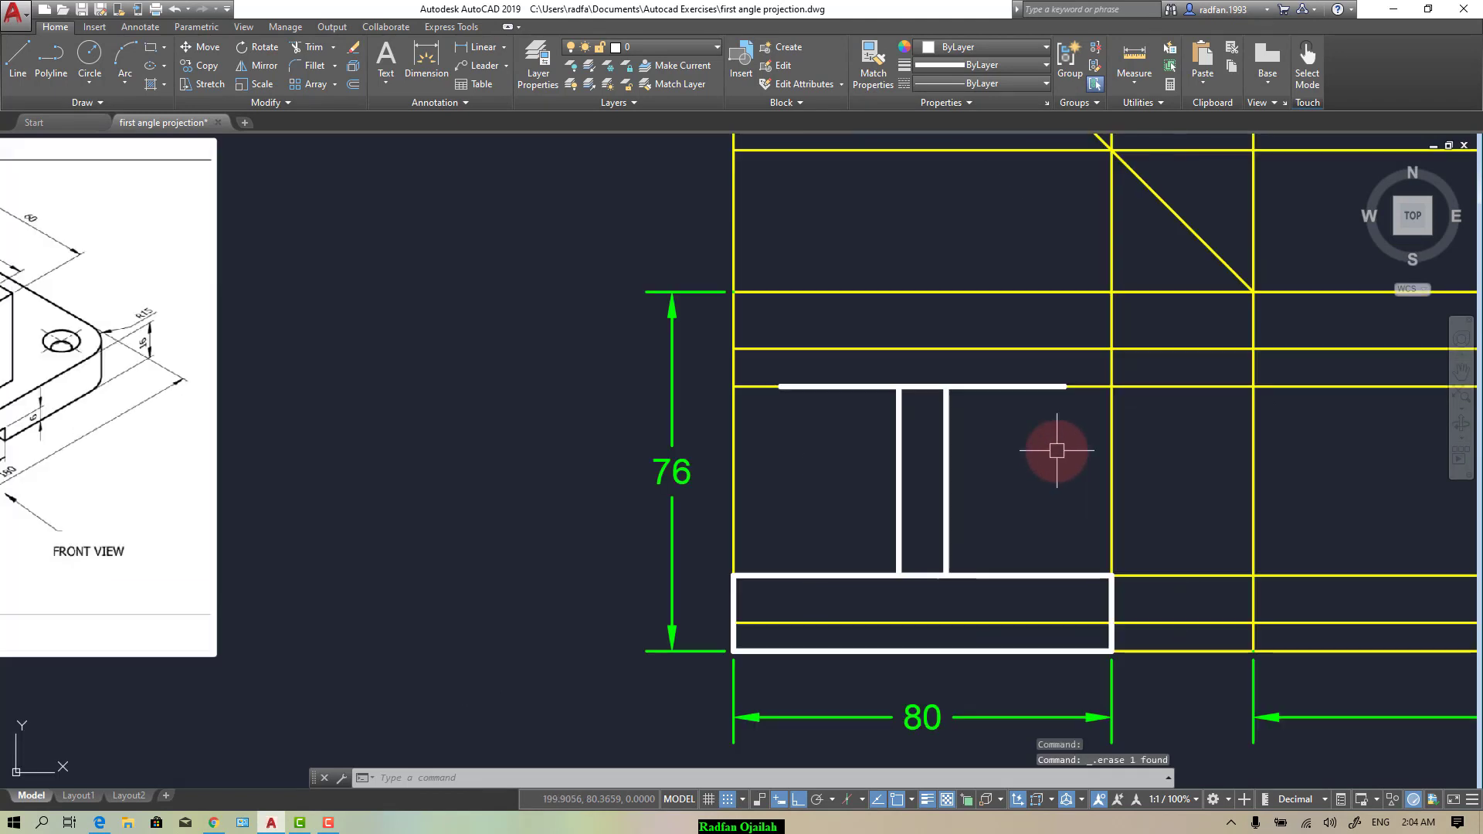
Step: Draw vertical side lines from both ends of the short top line down to the base
{"action": "type", "text": "l"}
{"action": "key", "text": "Return"}
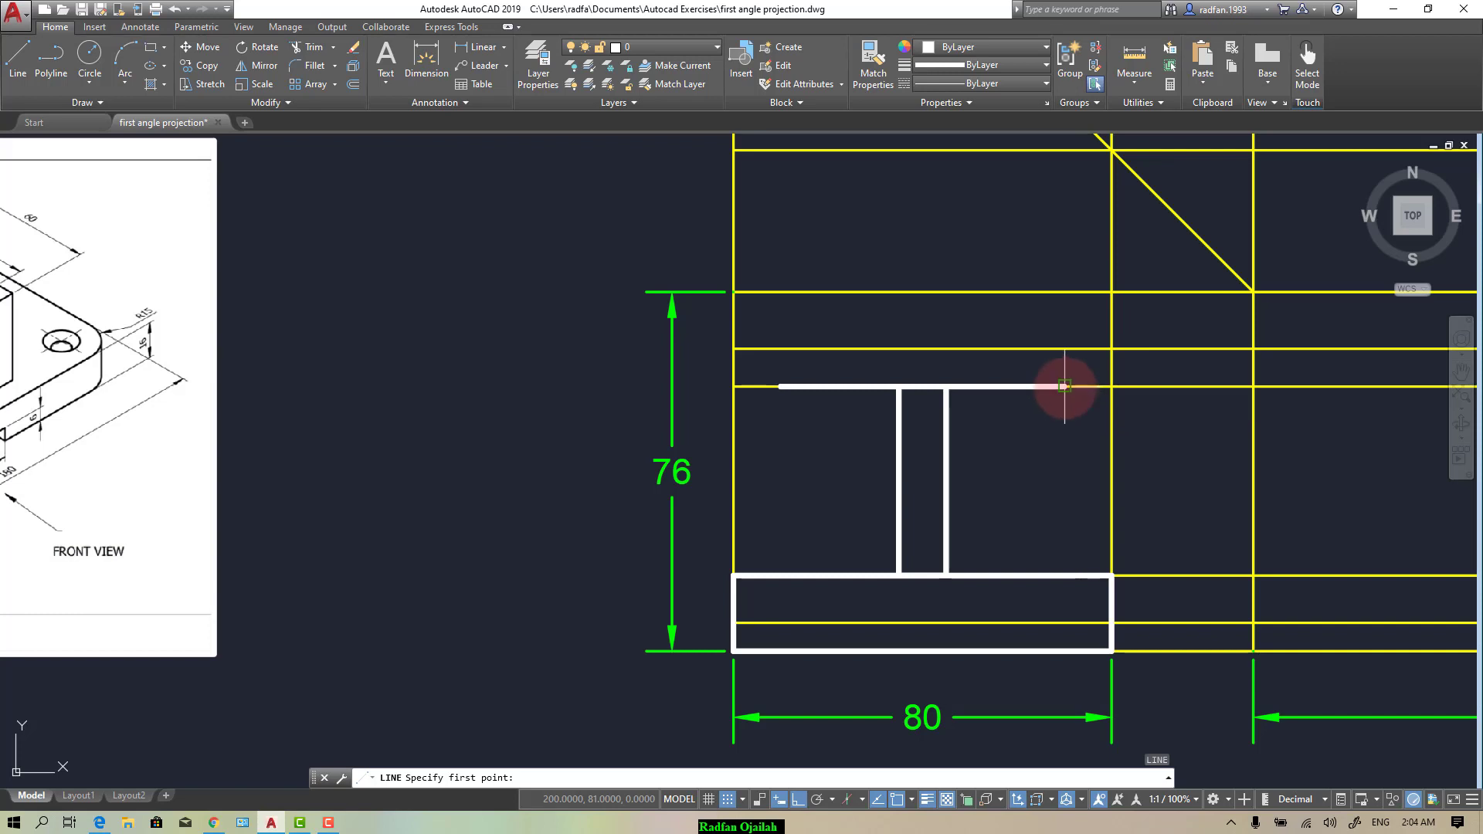
{"action": "left_click", "coordinate": [1066, 387]}
{"action": "left_click", "coordinate": [1064, 576]}
{"action": "key", "text": "Return"}
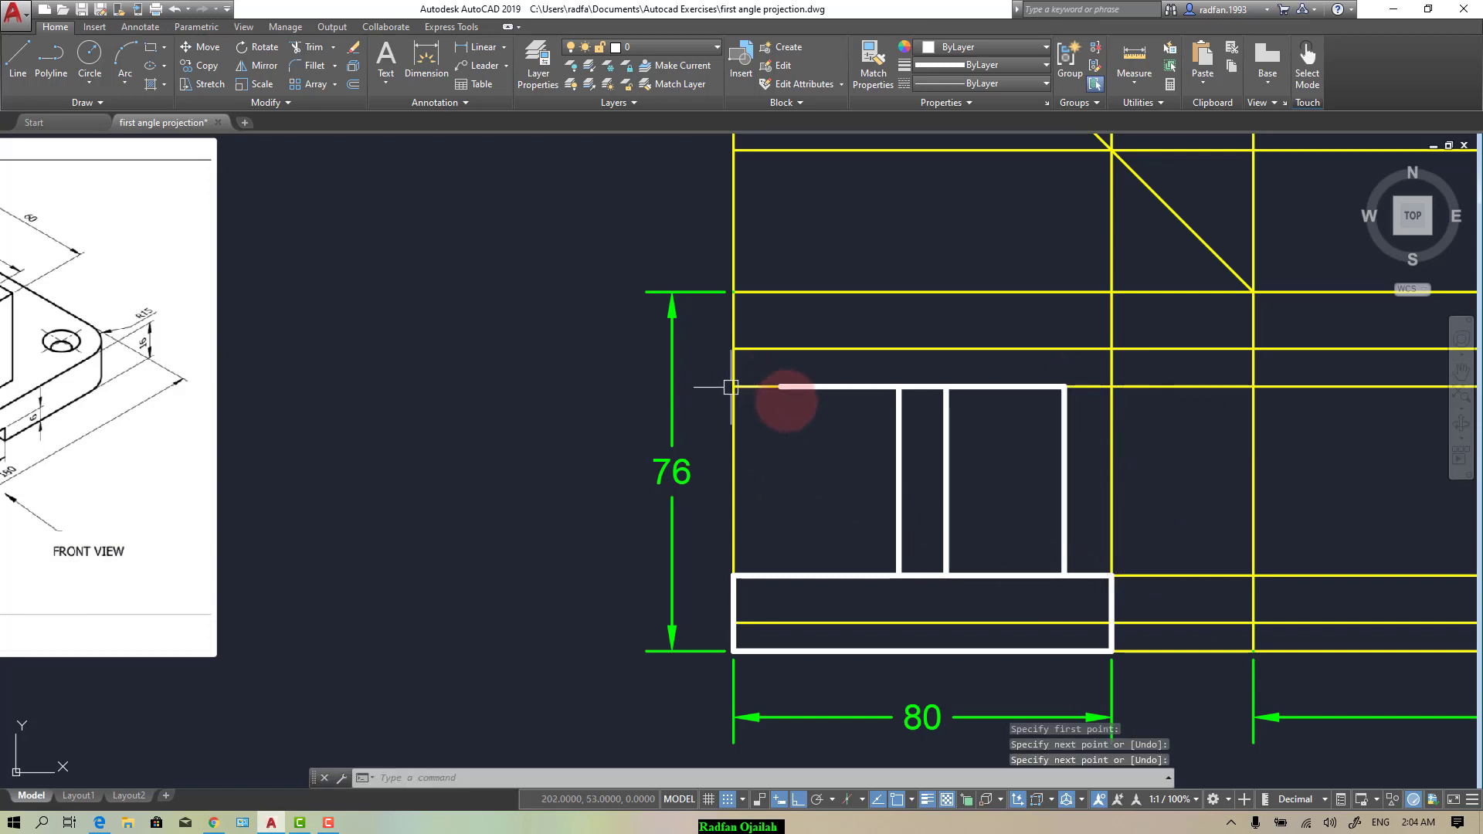
{"action": "key", "text": "Return"}
{"action": "left_click", "coordinate": [780, 386]}
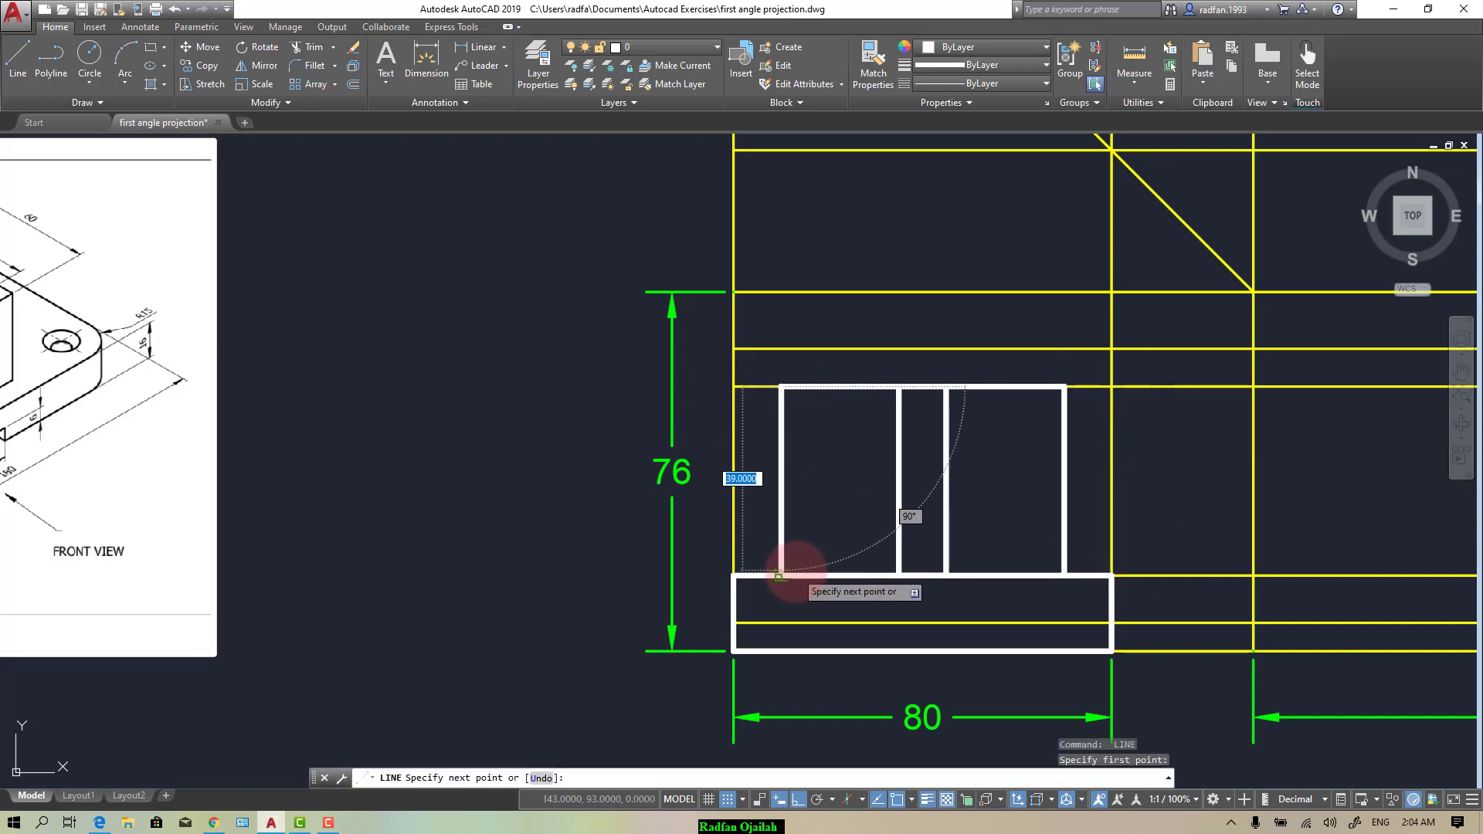
{"action": "left_click", "coordinate": [784, 578]}
{"action": "key", "text": "Return"}
{"action": "scroll", "coordinate": [963, 585], "scroll_direction": "down", "scroll_amount": 2}
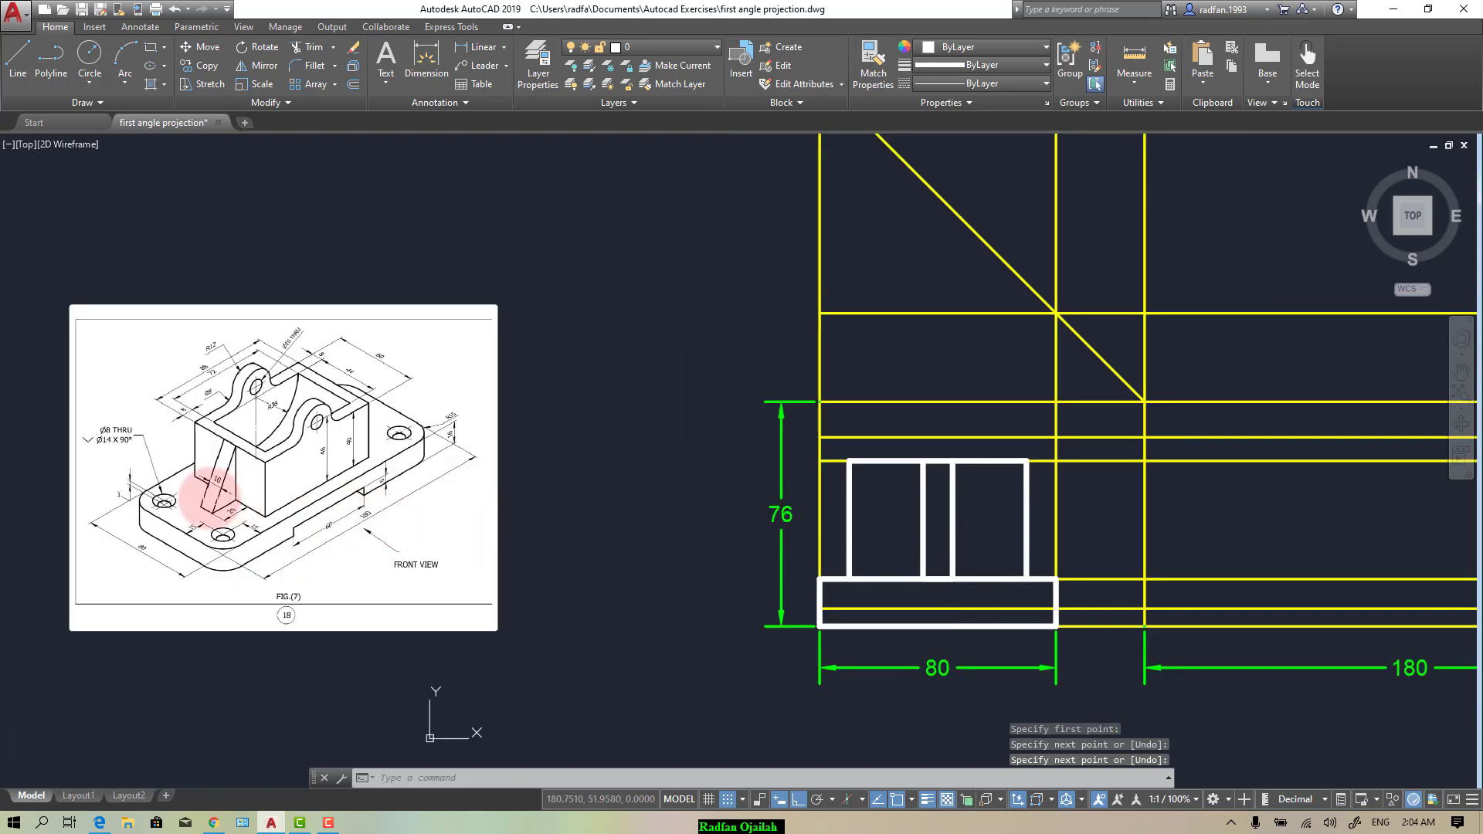
{"action": "scroll", "coordinate": [181, 439], "scroll_direction": "up", "scroll_amount": 1}
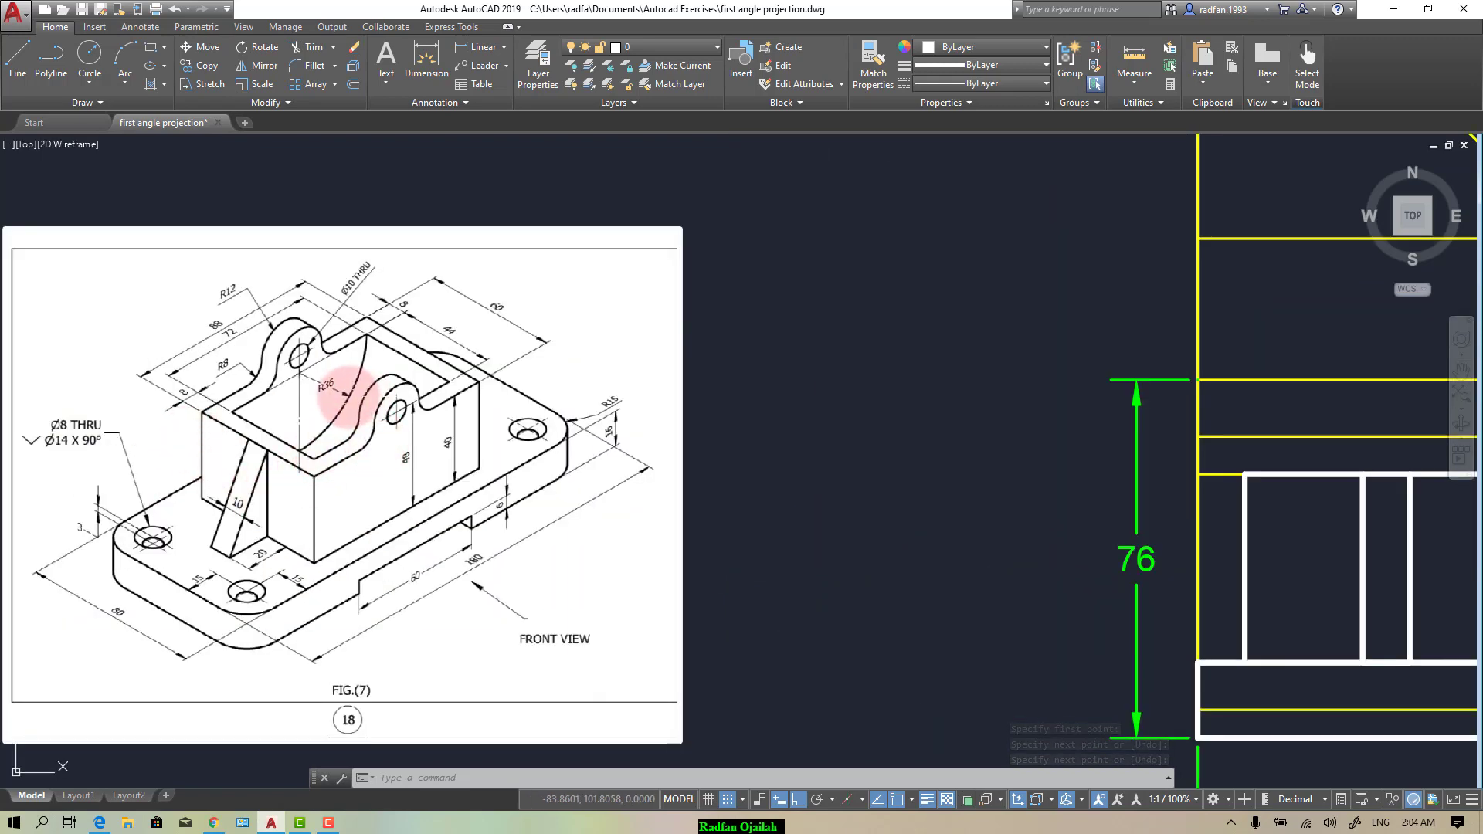
{"action": "scroll", "coordinate": [243, 321], "scroll_direction": "up", "scroll_amount": 2}
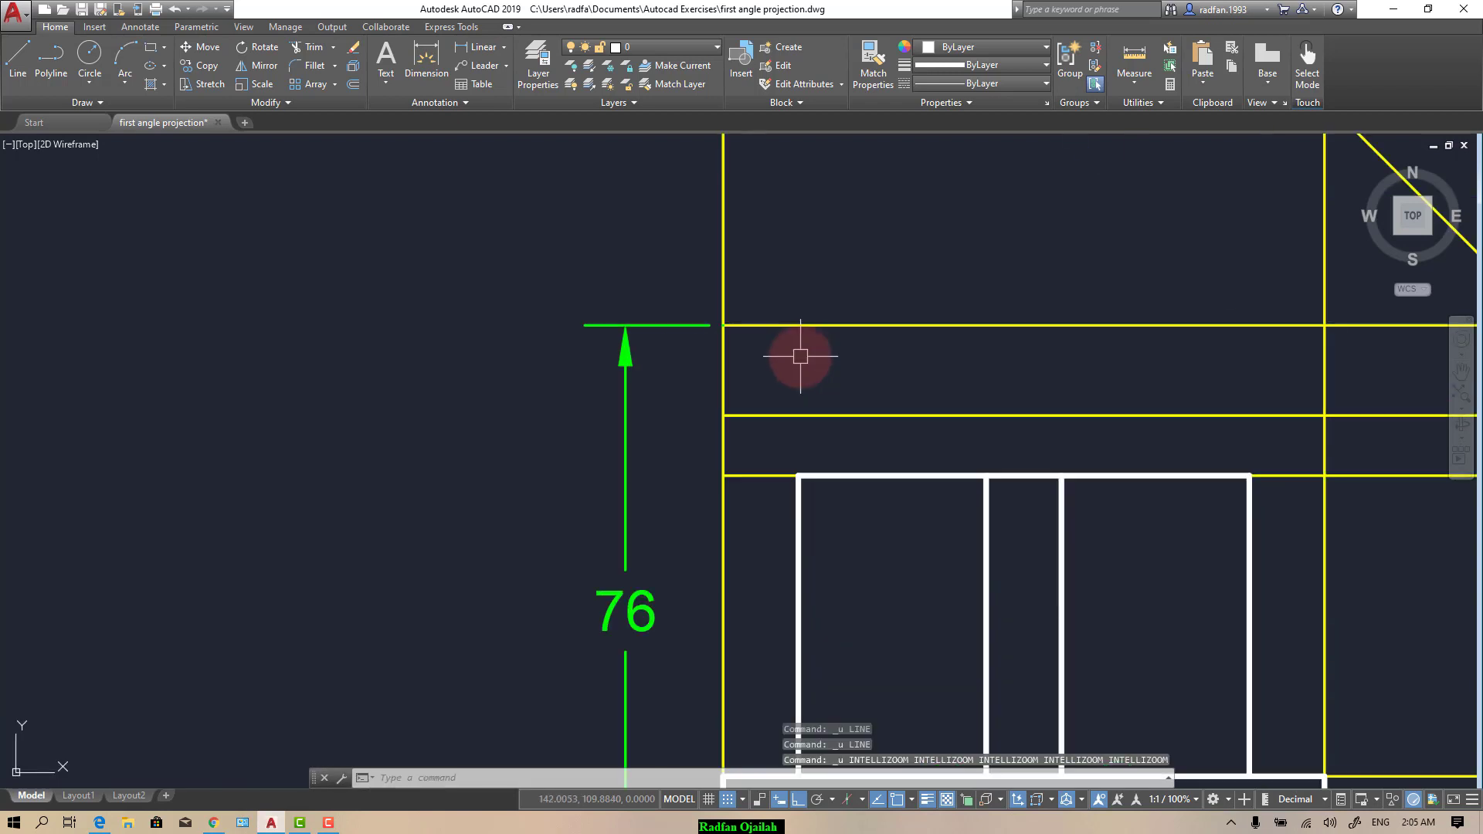
Step: Draw an 8-unit-wide upright from the block's top-left corner up to the construction line
{"action": "type", "text": "l"}
{"action": "key", "text": "Return"}
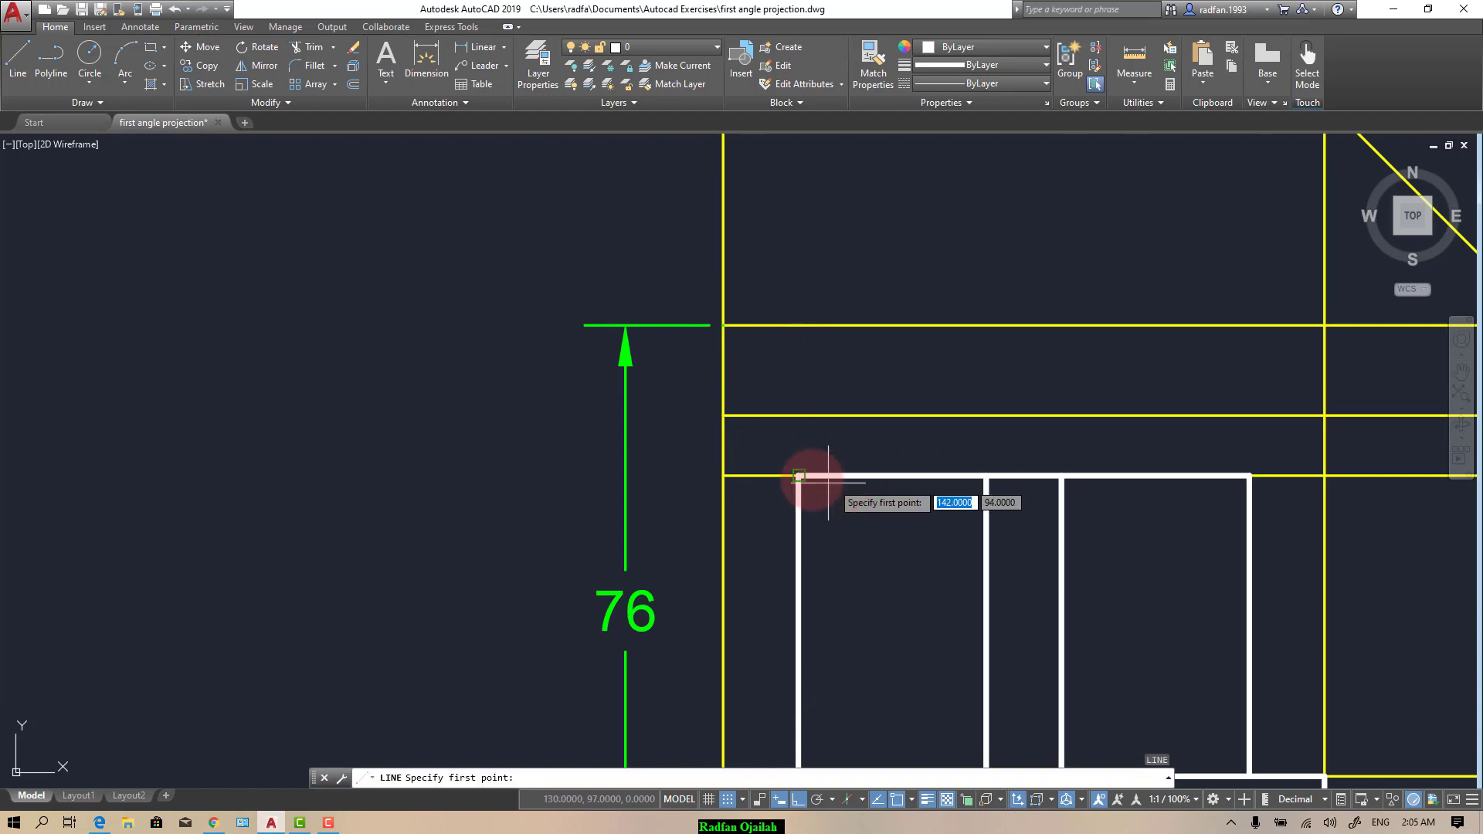
{"action": "left_click", "coordinate": [798, 476]}
{"action": "left_click", "coordinate": [798, 325]}
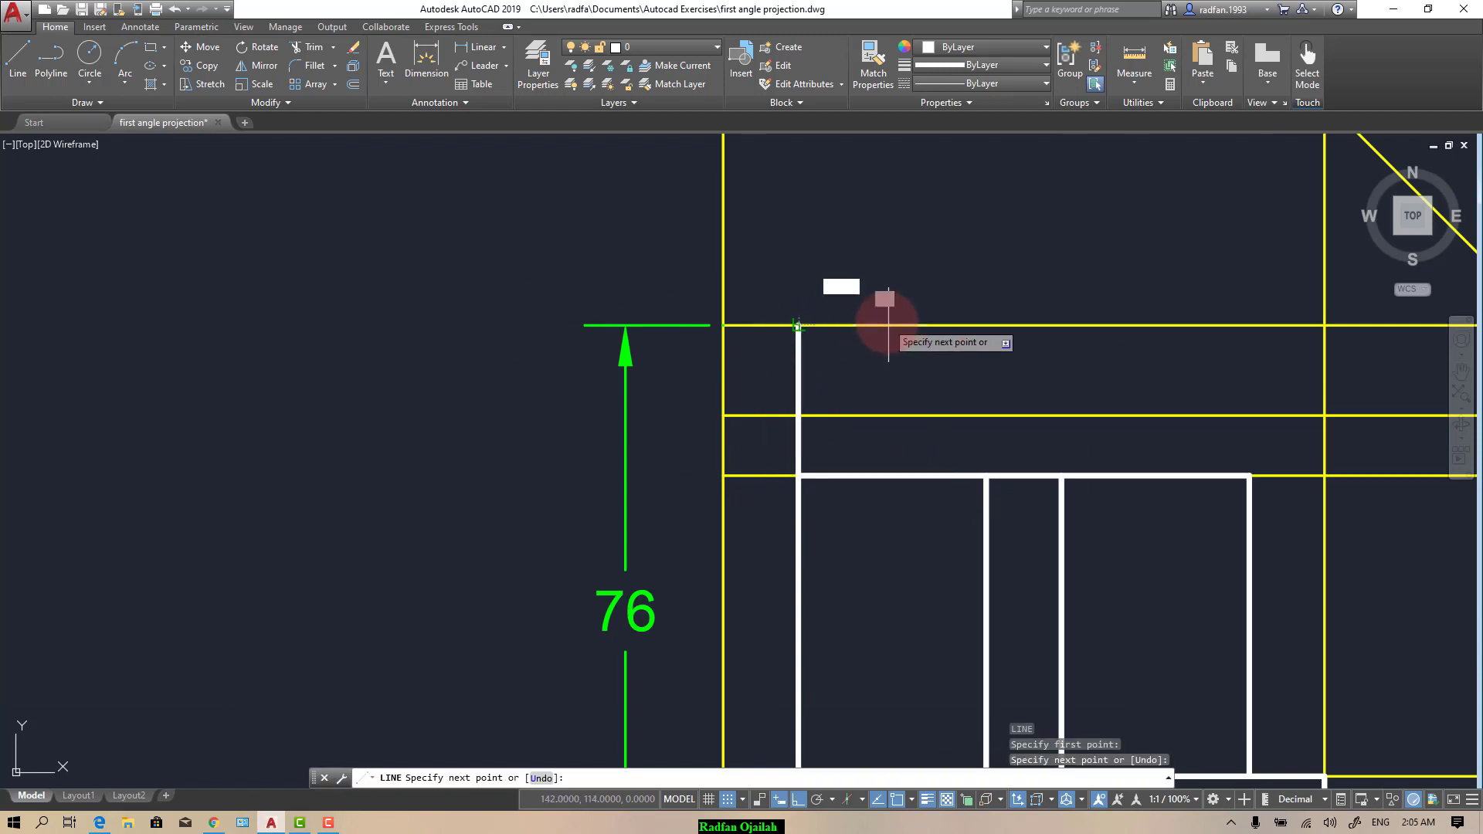
{"action": "type", "text": "8"}
{"action": "key", "text": "Return"}
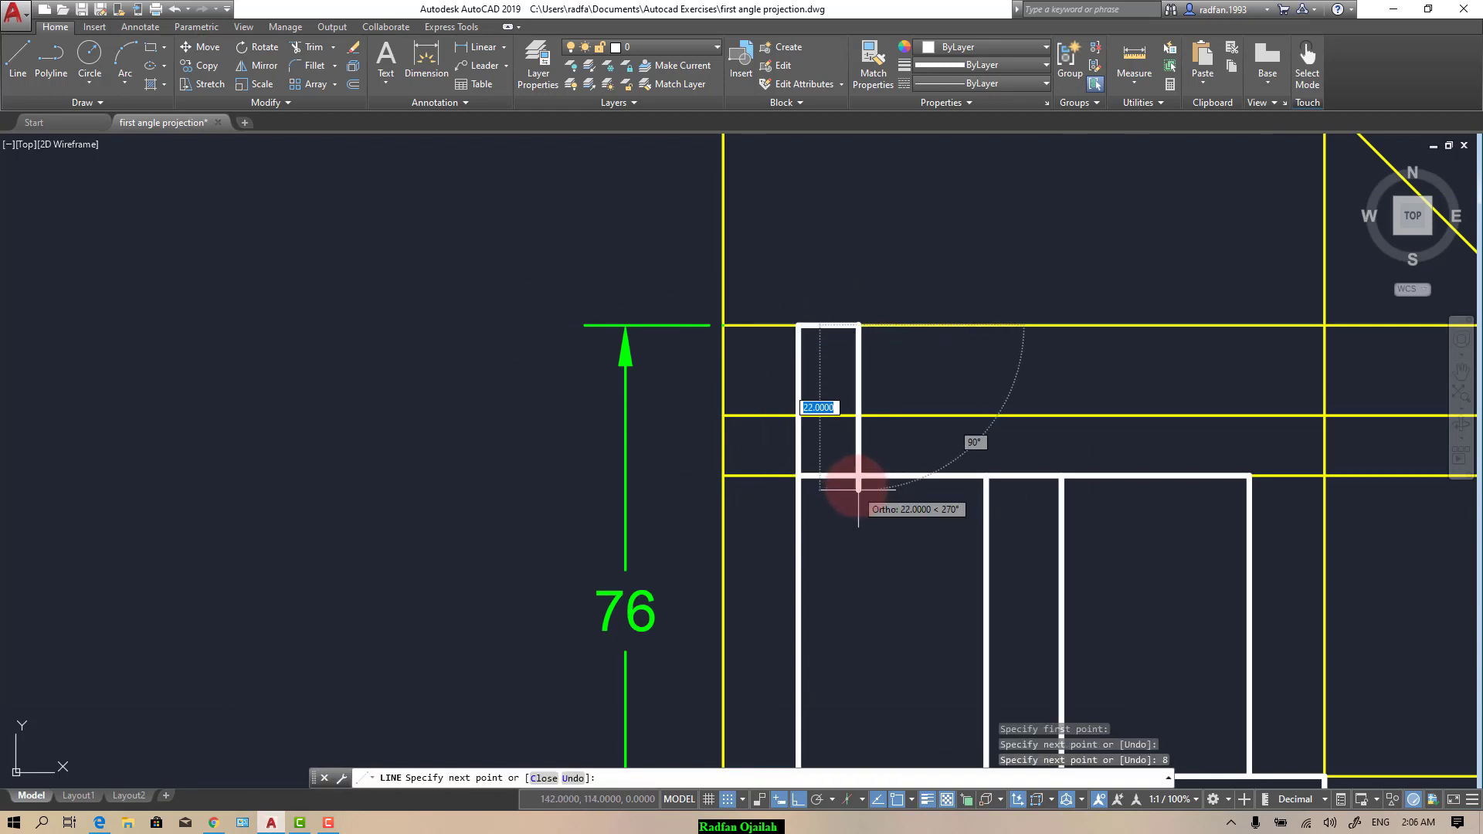
{"action": "left_click", "coordinate": [858, 476]}
{"action": "key", "text": "Return"}
Step: Select the upright's two side lines and its top edge
{"action": "left_click", "coordinate": [913, 289]}
{"action": "left_click", "coordinate": [766, 465]}
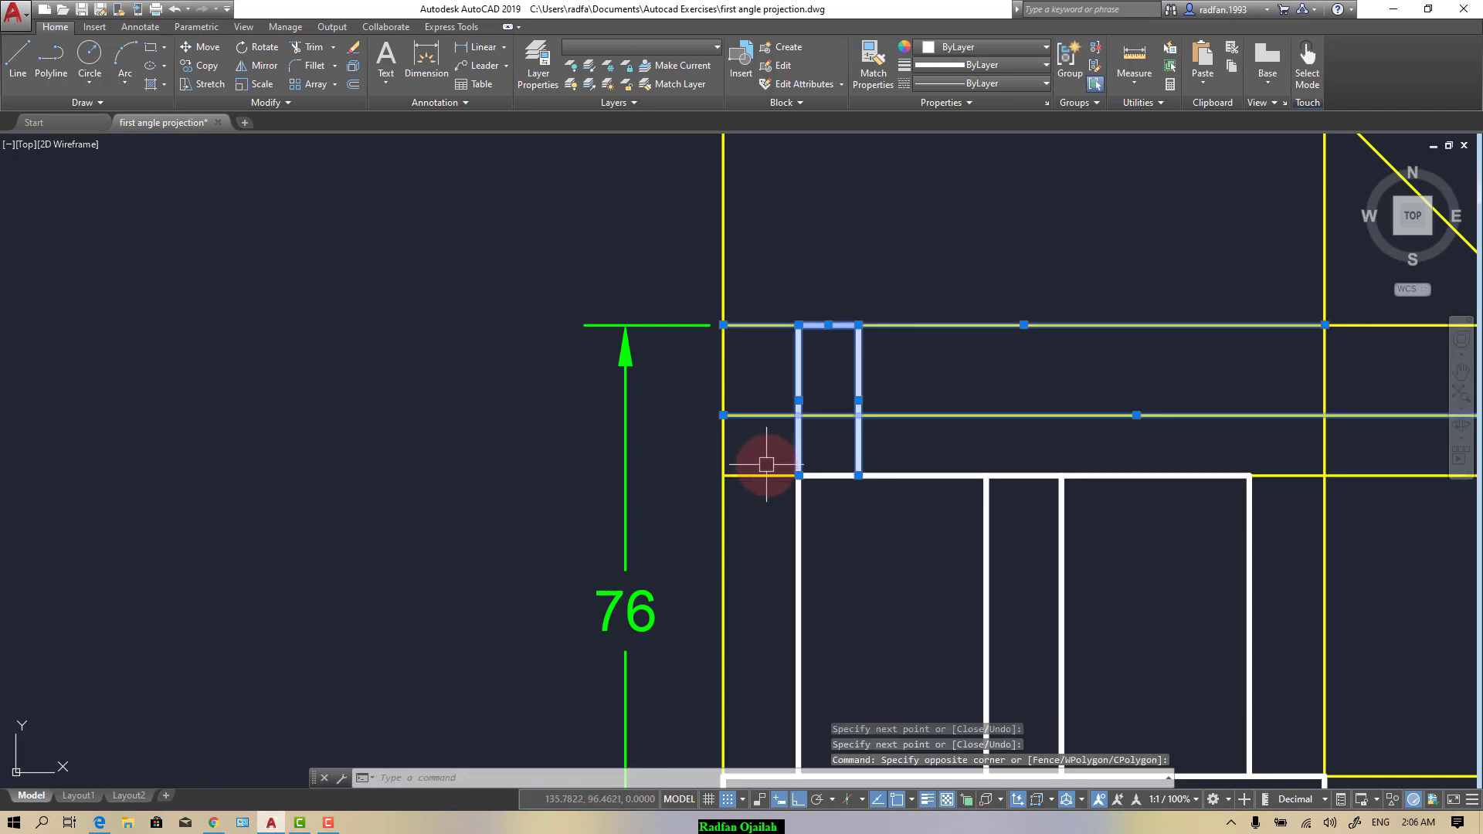
{"action": "key", "text": "Escape"}
{"action": "left_click", "coordinate": [869, 452]}
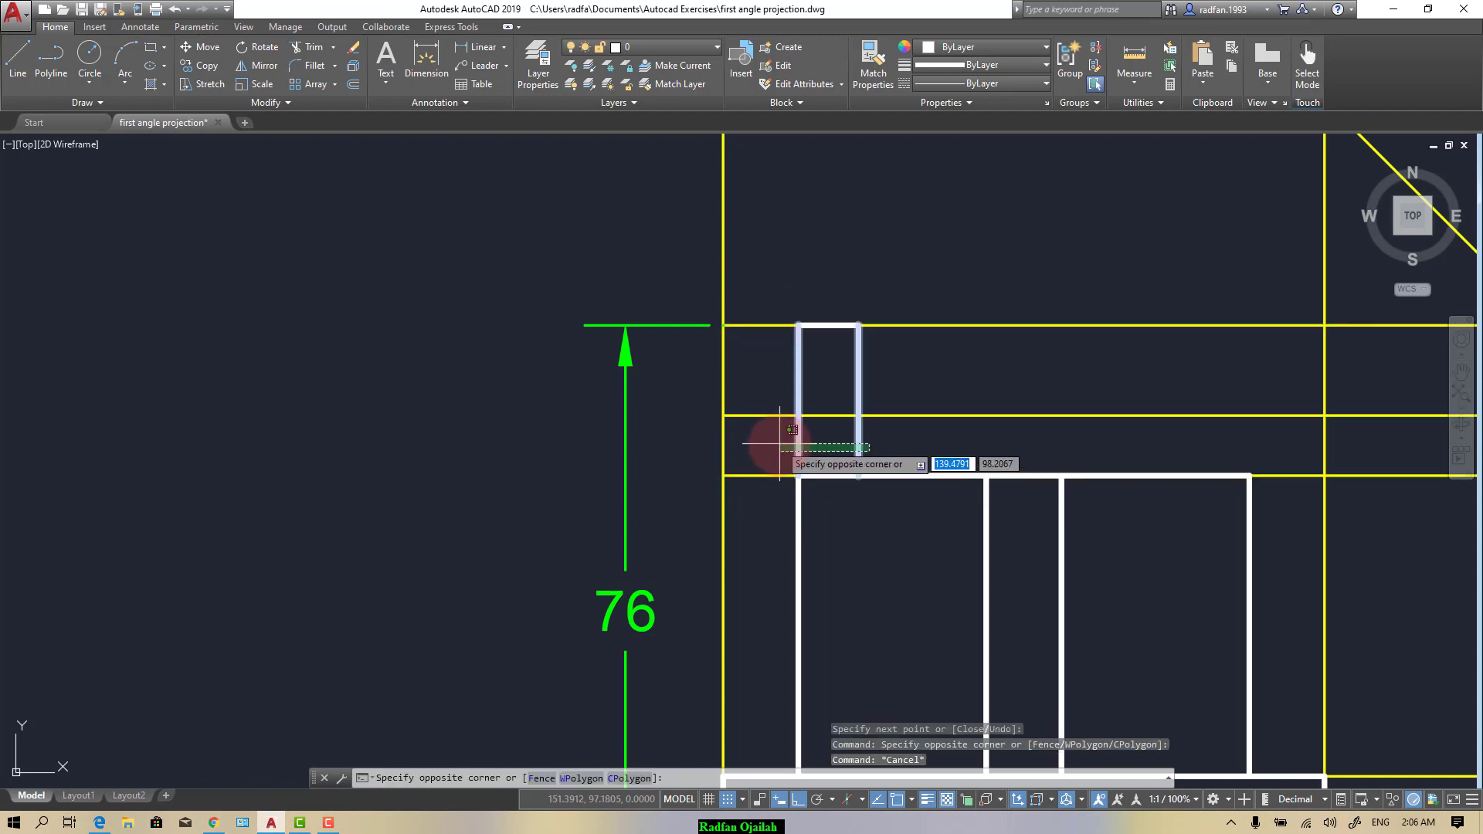
{"action": "left_click", "coordinate": [768, 440]}
{"action": "left_click", "coordinate": [823, 325]}
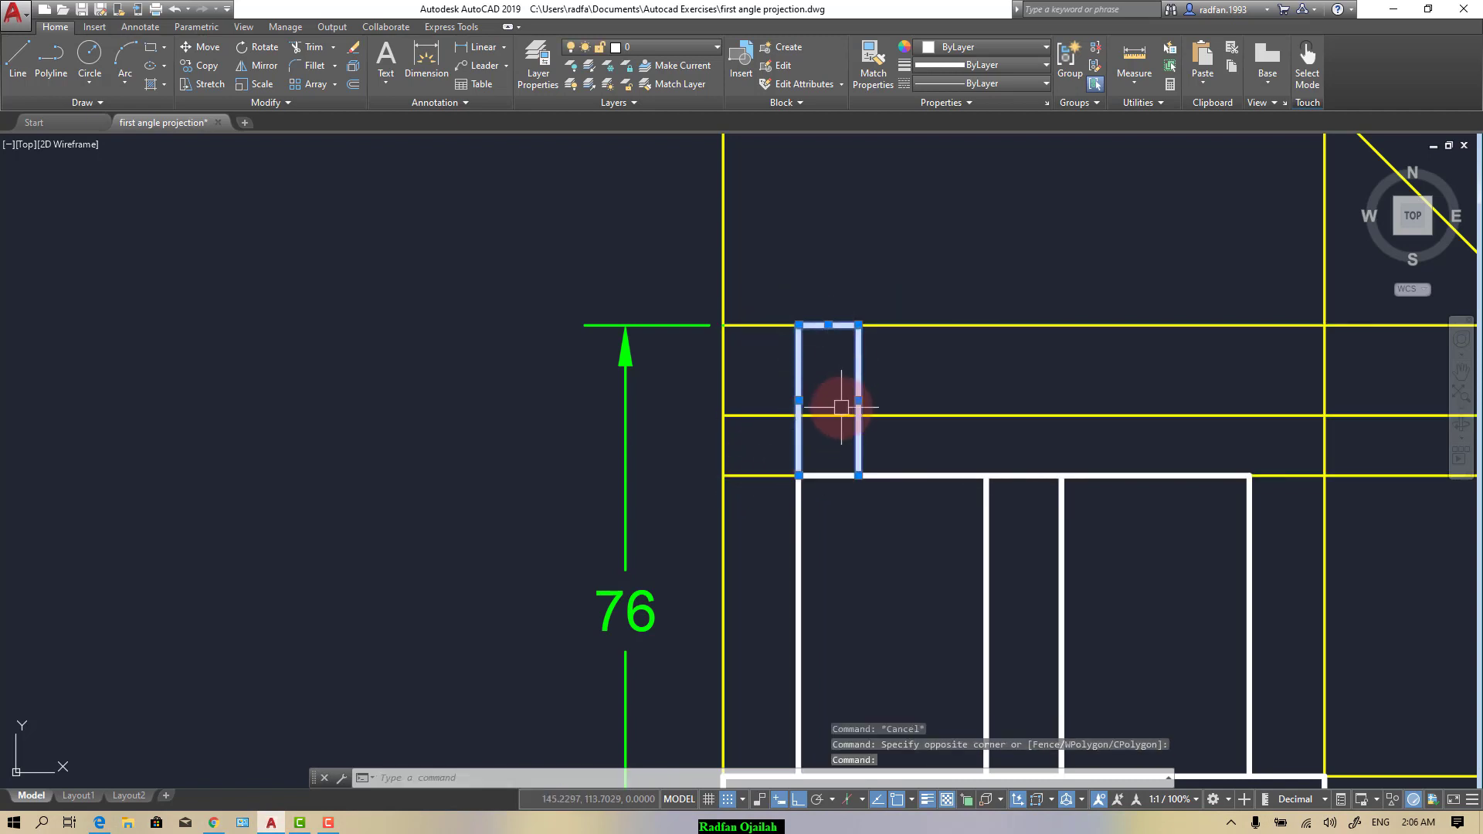
Step: Copy the upright 50 units to the block's right end
{"action": "type", "text": "co"}
{"action": "key", "text": "Return"}
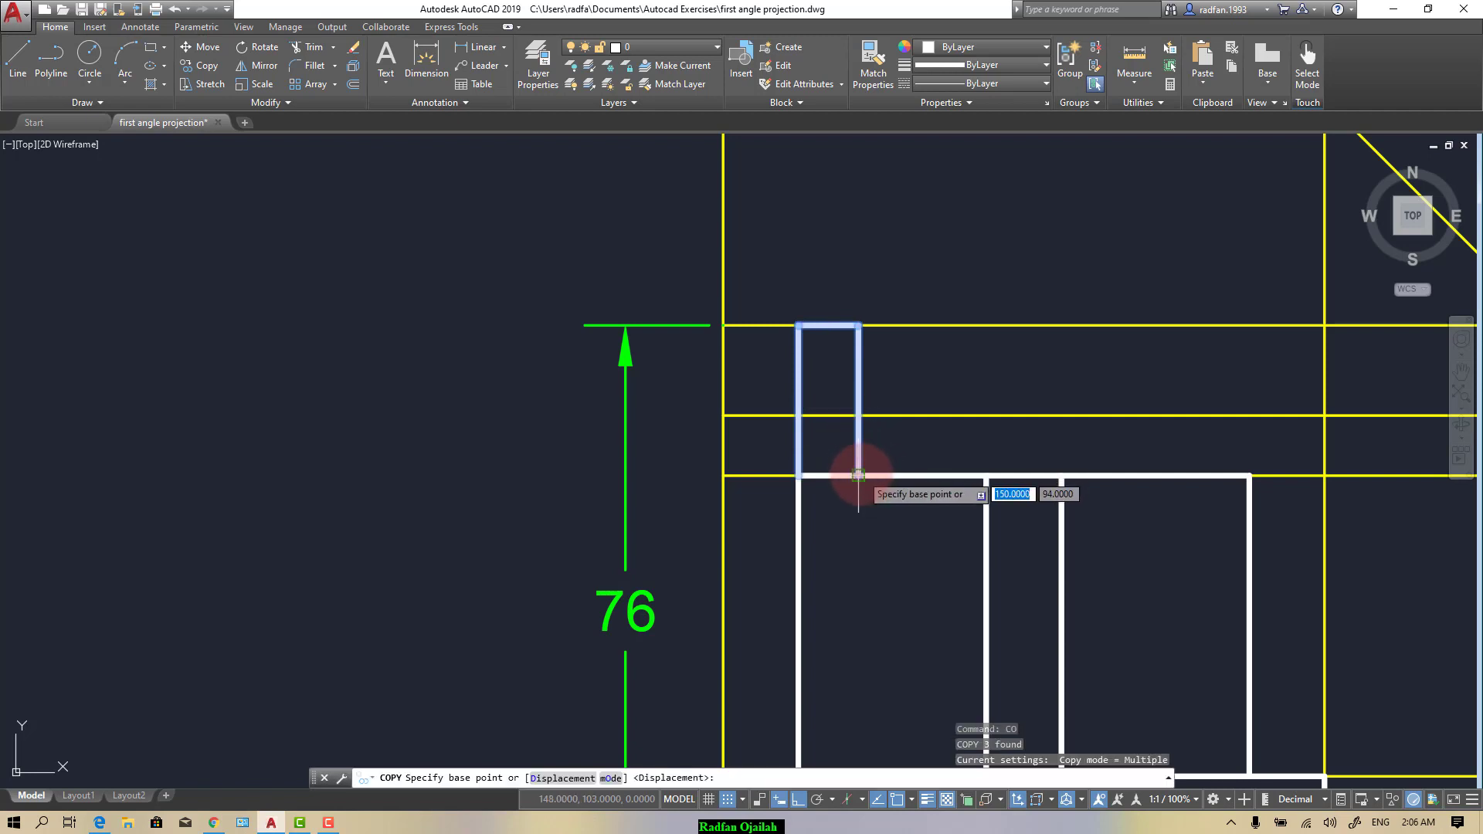
{"action": "left_click", "coordinate": [858, 475]}
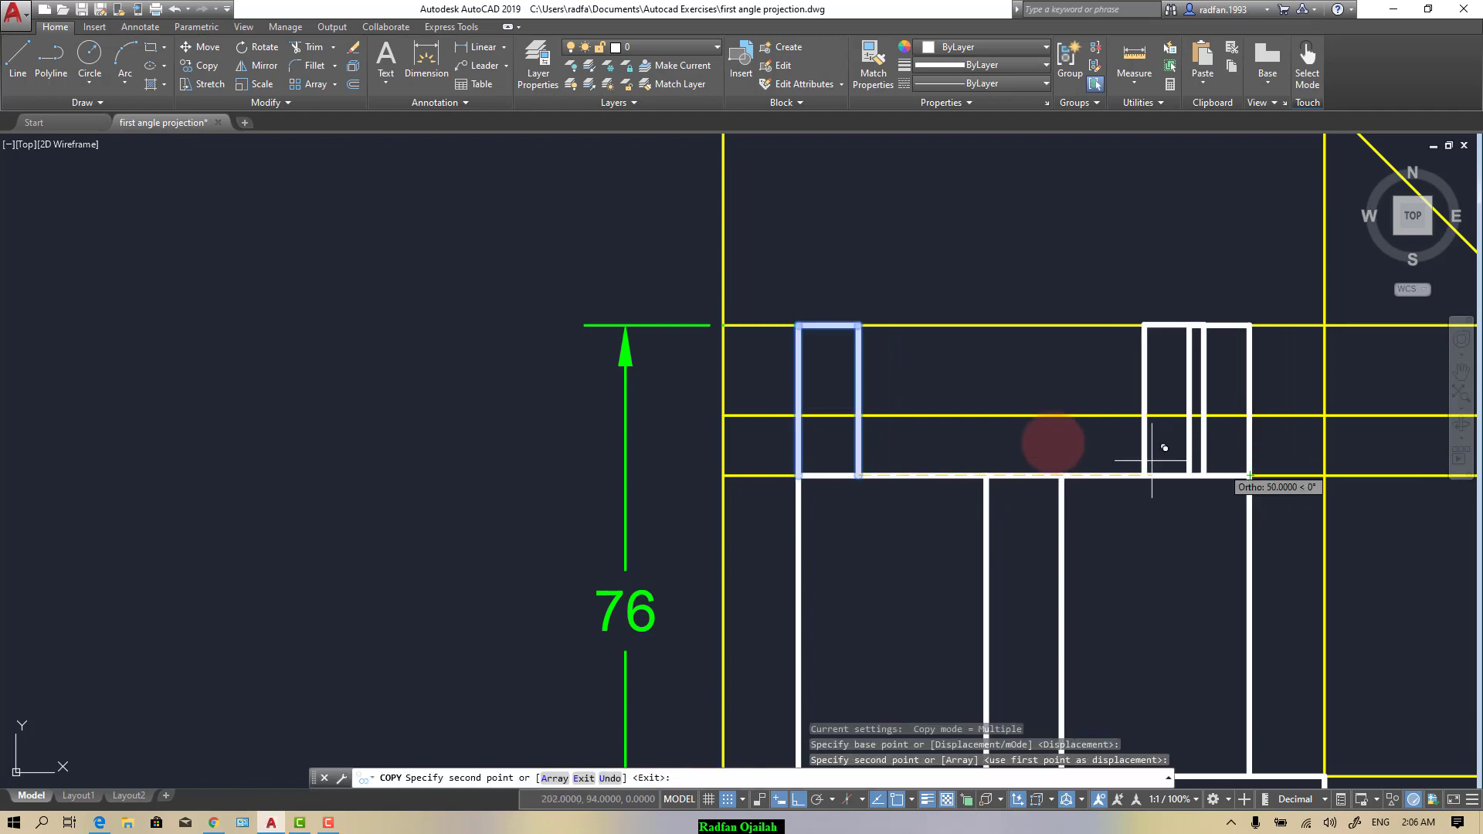
{"action": "scroll", "coordinate": [981, 441], "scroll_direction": "down", "scroll_amount": 2}
{"action": "key", "text": "Escape"}
{"action": "scroll", "coordinate": [1012, 421], "scroll_direction": "down", "scroll_amount": 2}
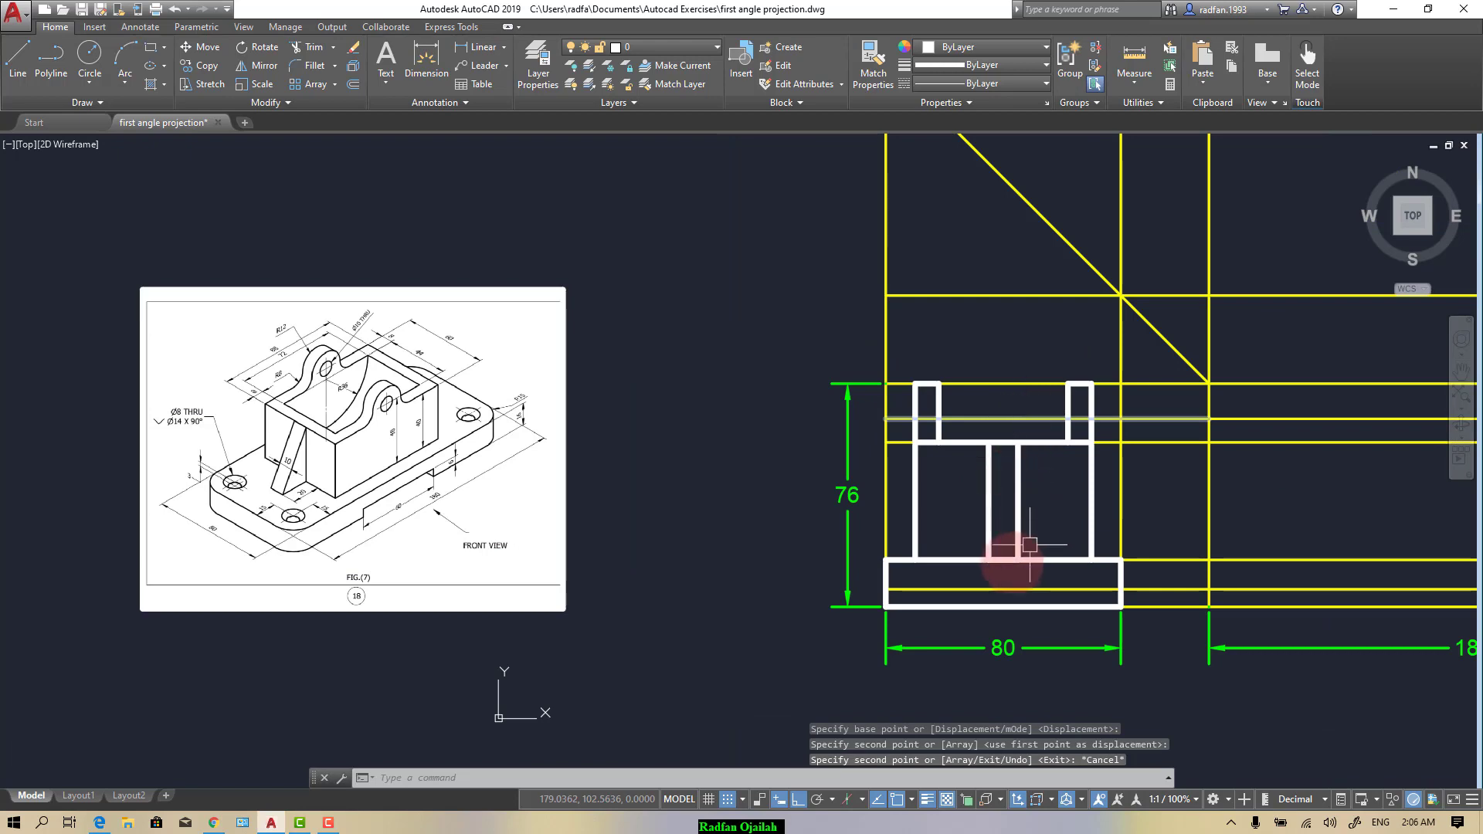
{"action": "scroll", "coordinate": [961, 587], "scroll_direction": "up", "scroll_amount": 2}
{"action": "scroll", "coordinate": [1028, 571], "scroll_direction": "down", "scroll_amount": 2}
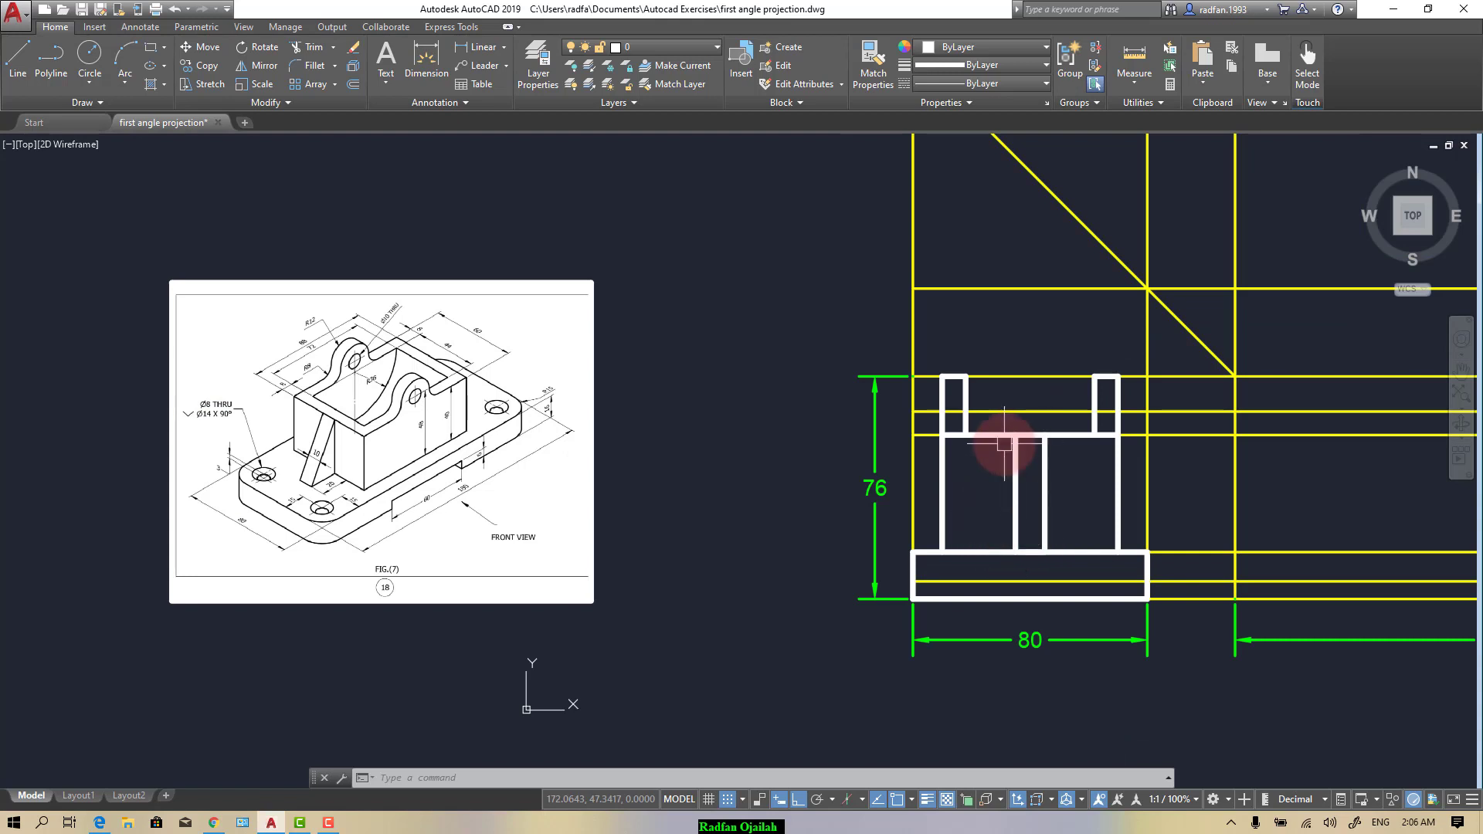
{"action": "scroll", "coordinate": [668, 454], "scroll_direction": "down", "scroll_amount": 2}
Step: Make Ref the current layer
{"action": "scroll", "coordinate": [940, 374], "scroll_direction": "up", "scroll_amount": 2}
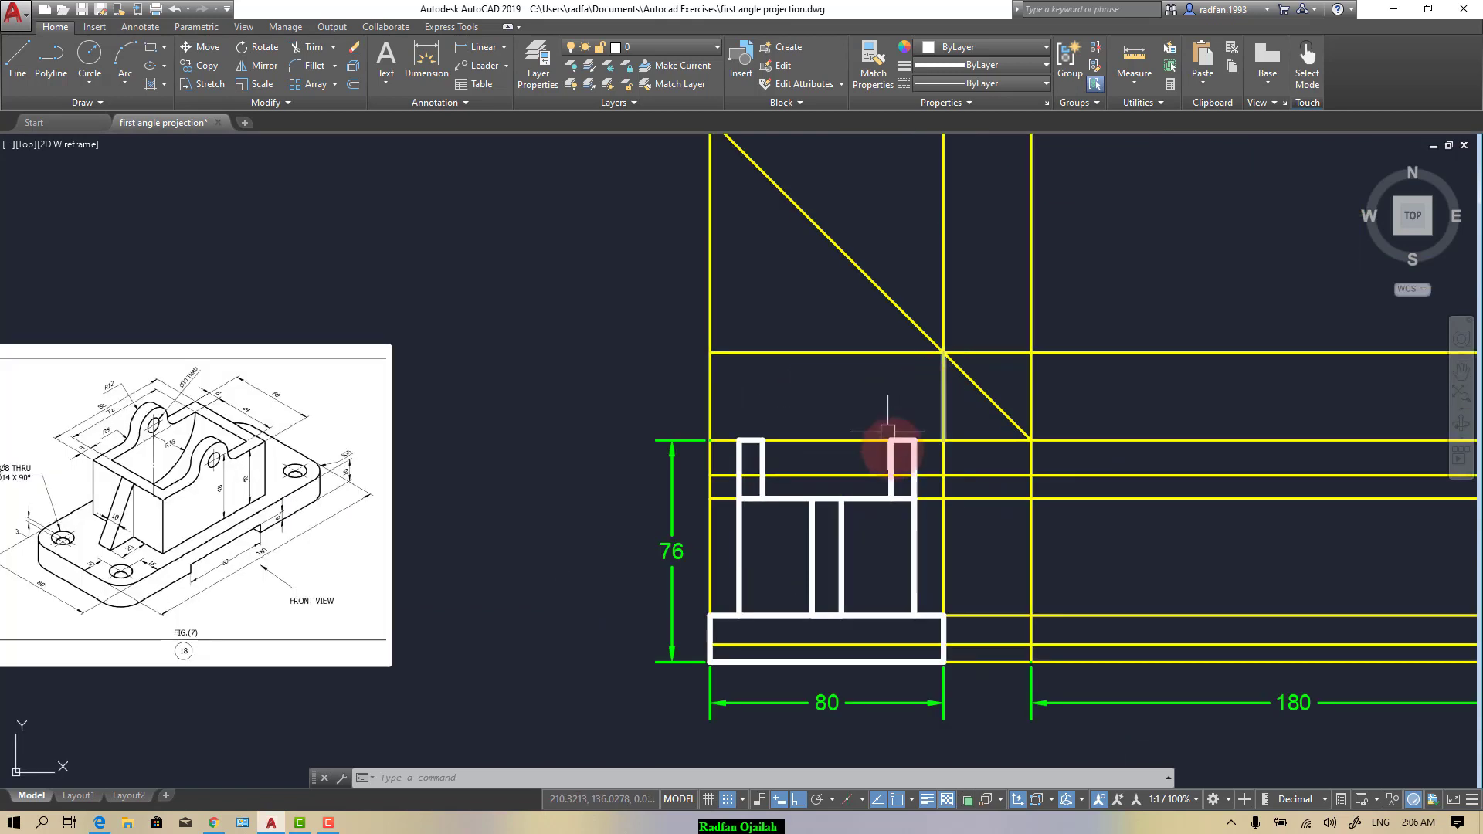
{"action": "left_click", "coordinate": [536, 79]}
{"action": "left_click", "coordinate": [658, 43]}
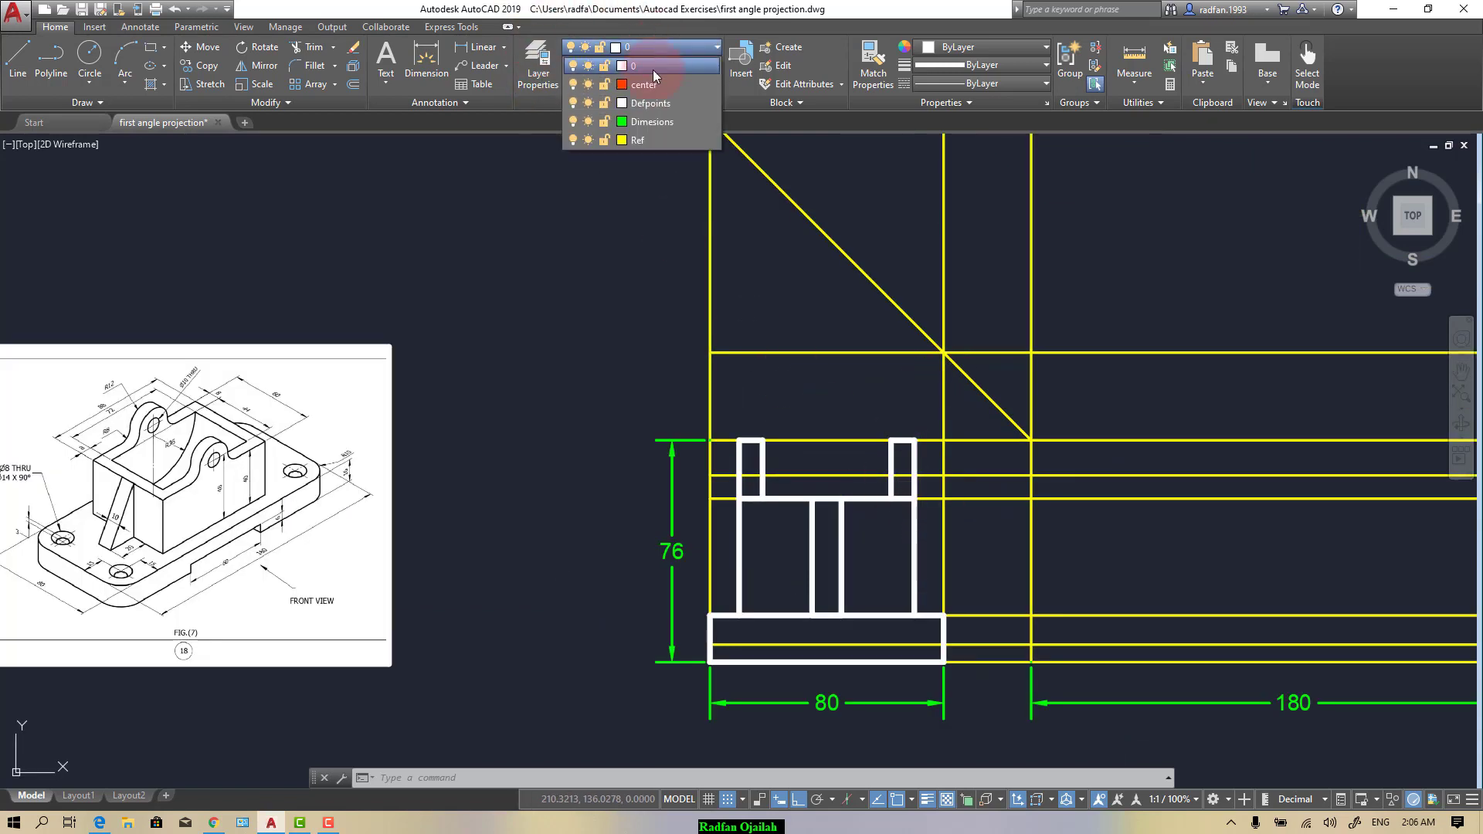
{"action": "left_click", "coordinate": [649, 139]}
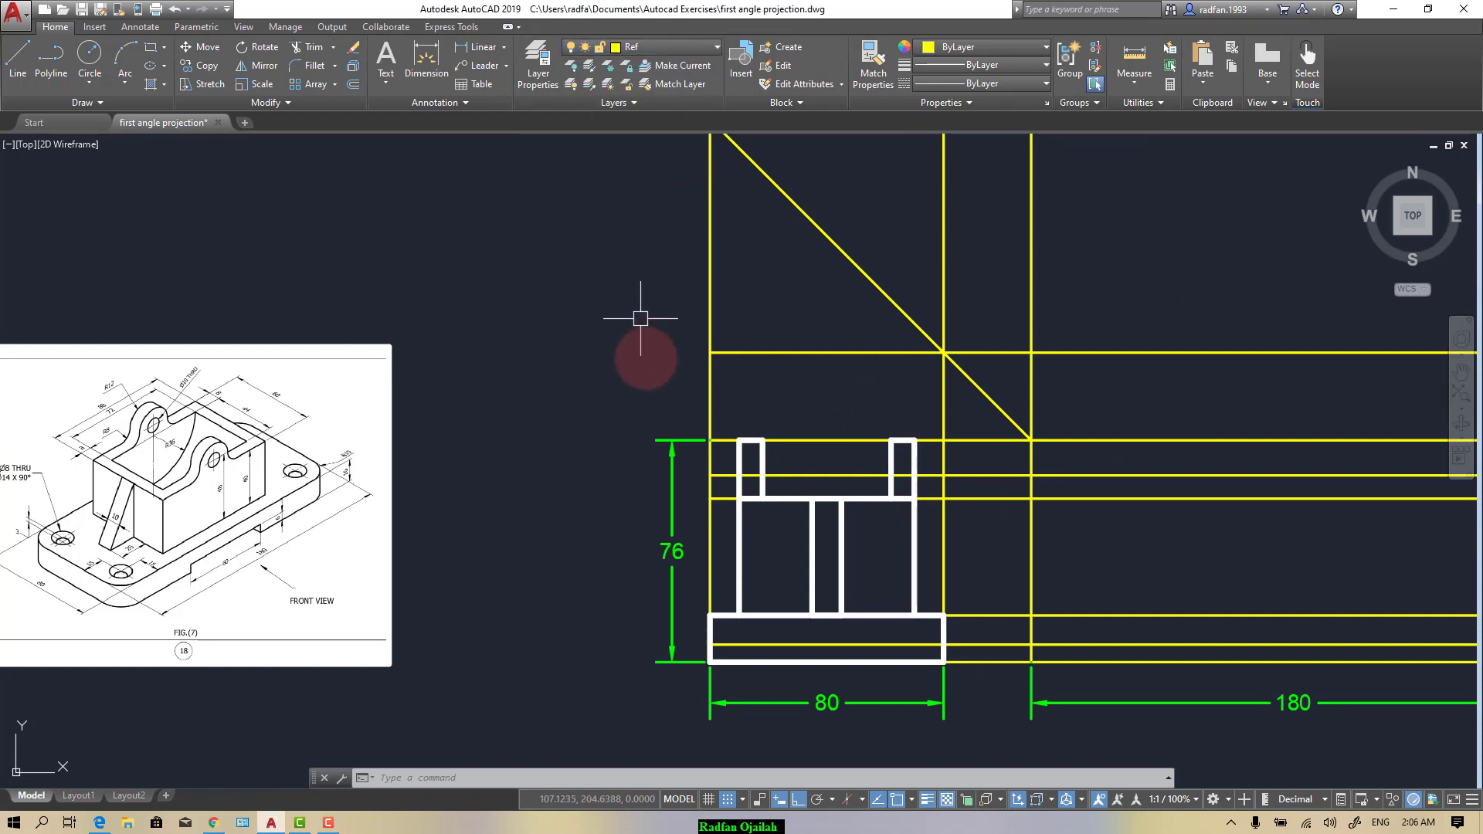
Step: Draw two vertical projection lines up from the right upright's top corners
{"action": "key", "text": "Return"}
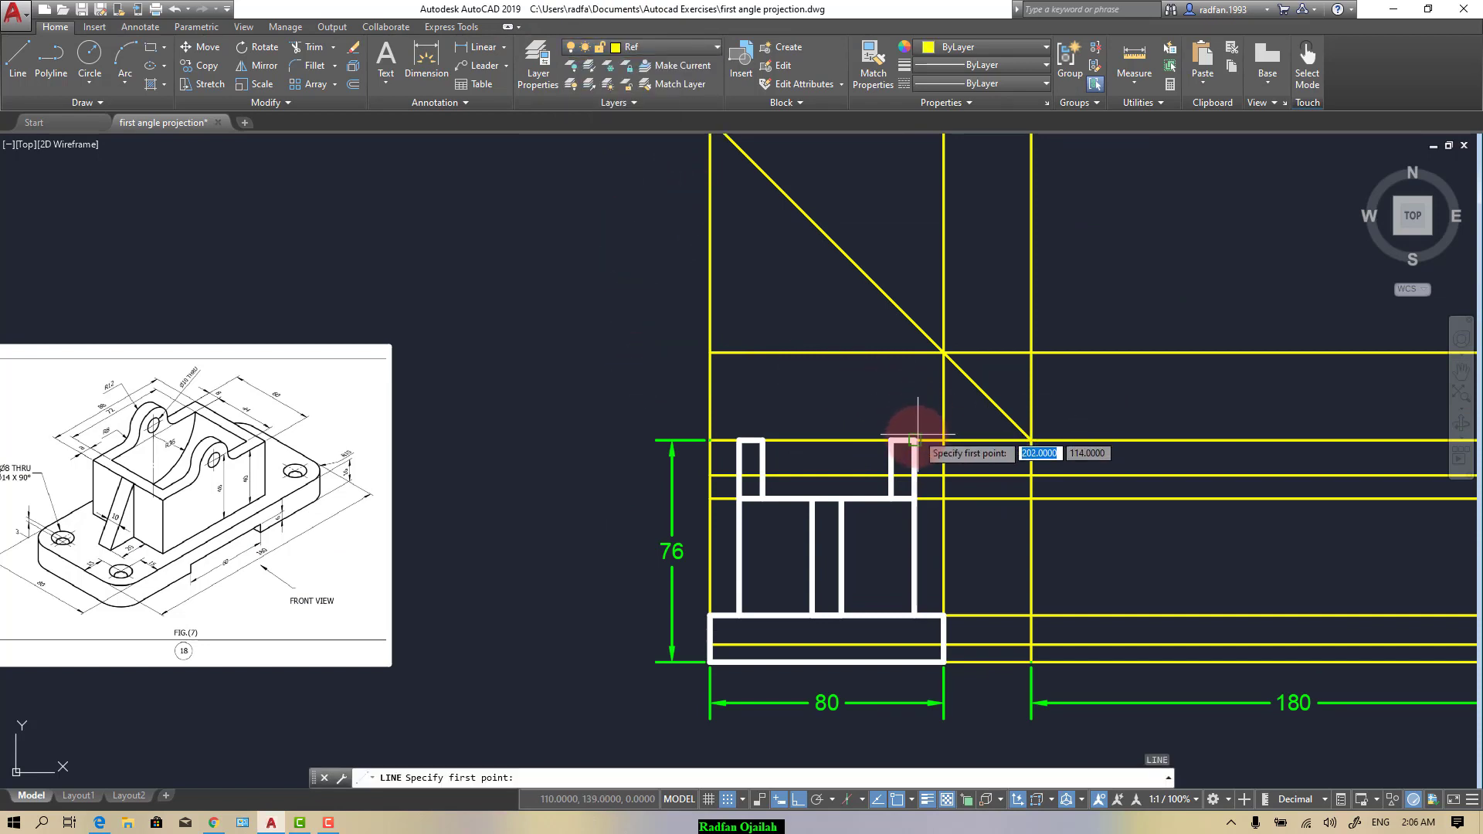
{"action": "left_click", "coordinate": [915, 440]}
{"action": "left_click", "coordinate": [894, 245]}
{"action": "key", "text": "Return"}
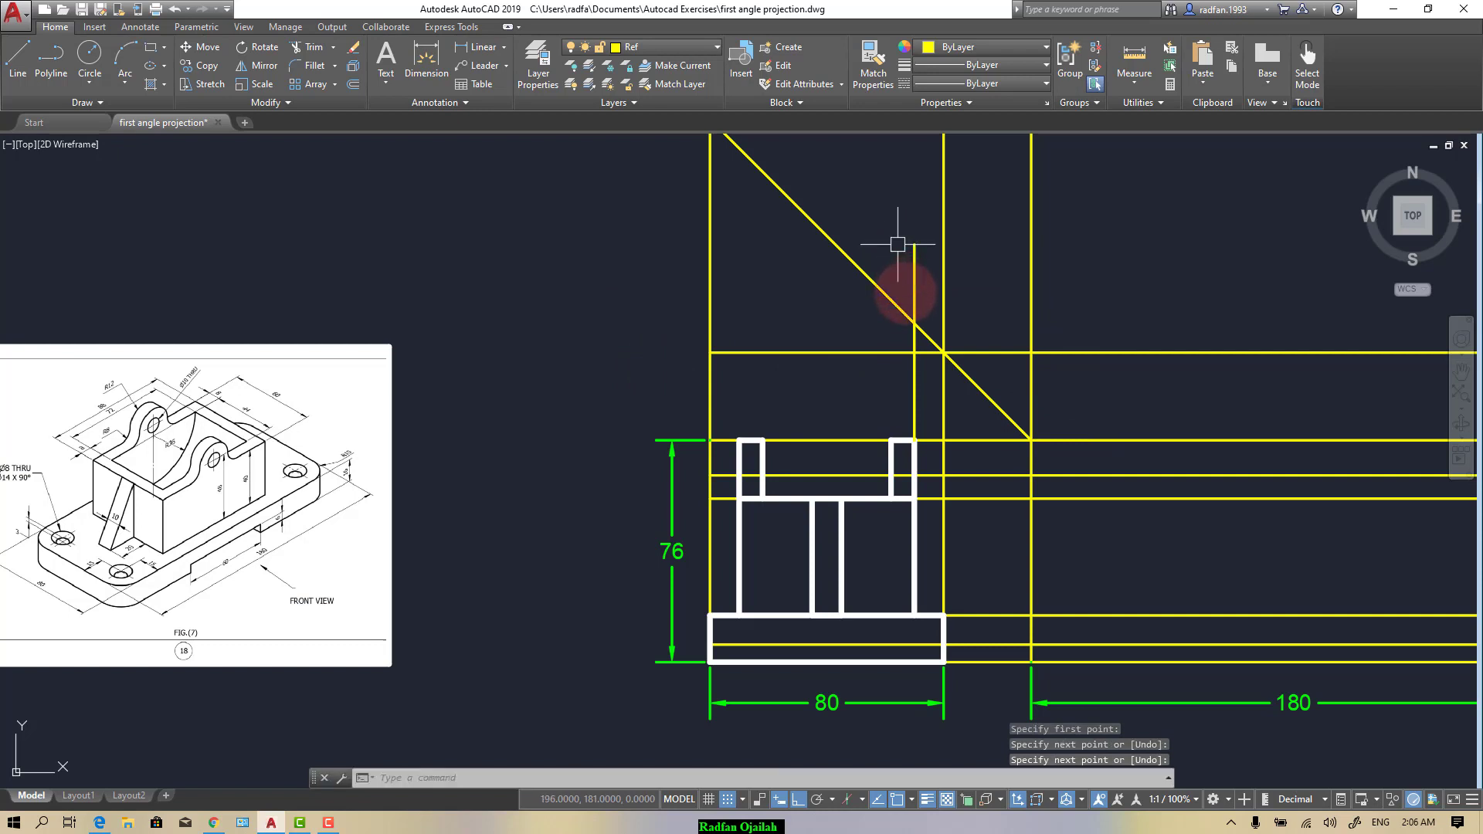
{"action": "key", "text": "Return"}
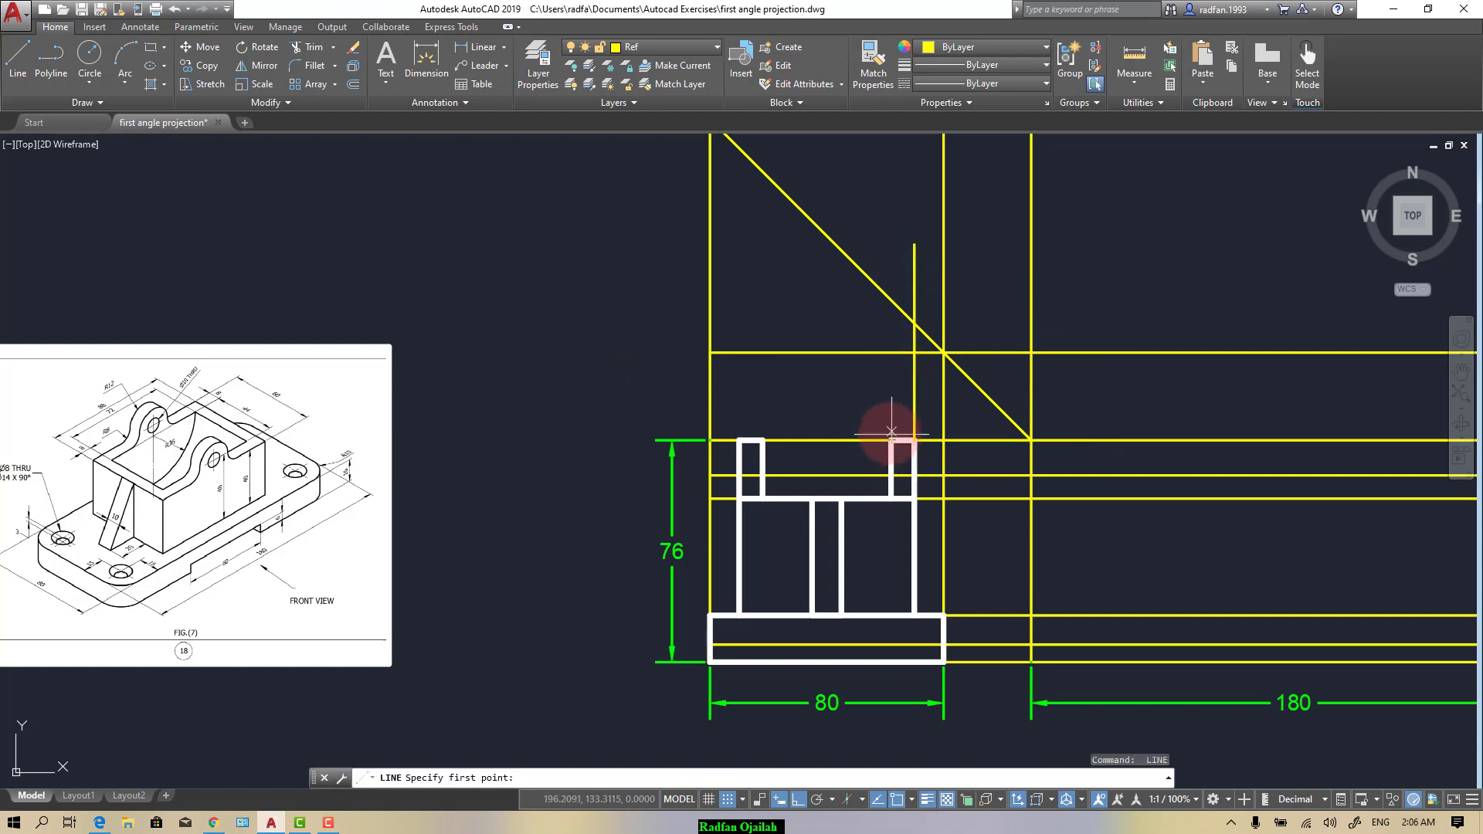
{"action": "left_click", "coordinate": [891, 439]}
{"action": "left_click", "coordinate": [873, 239]}
{"action": "key", "text": "Return"}
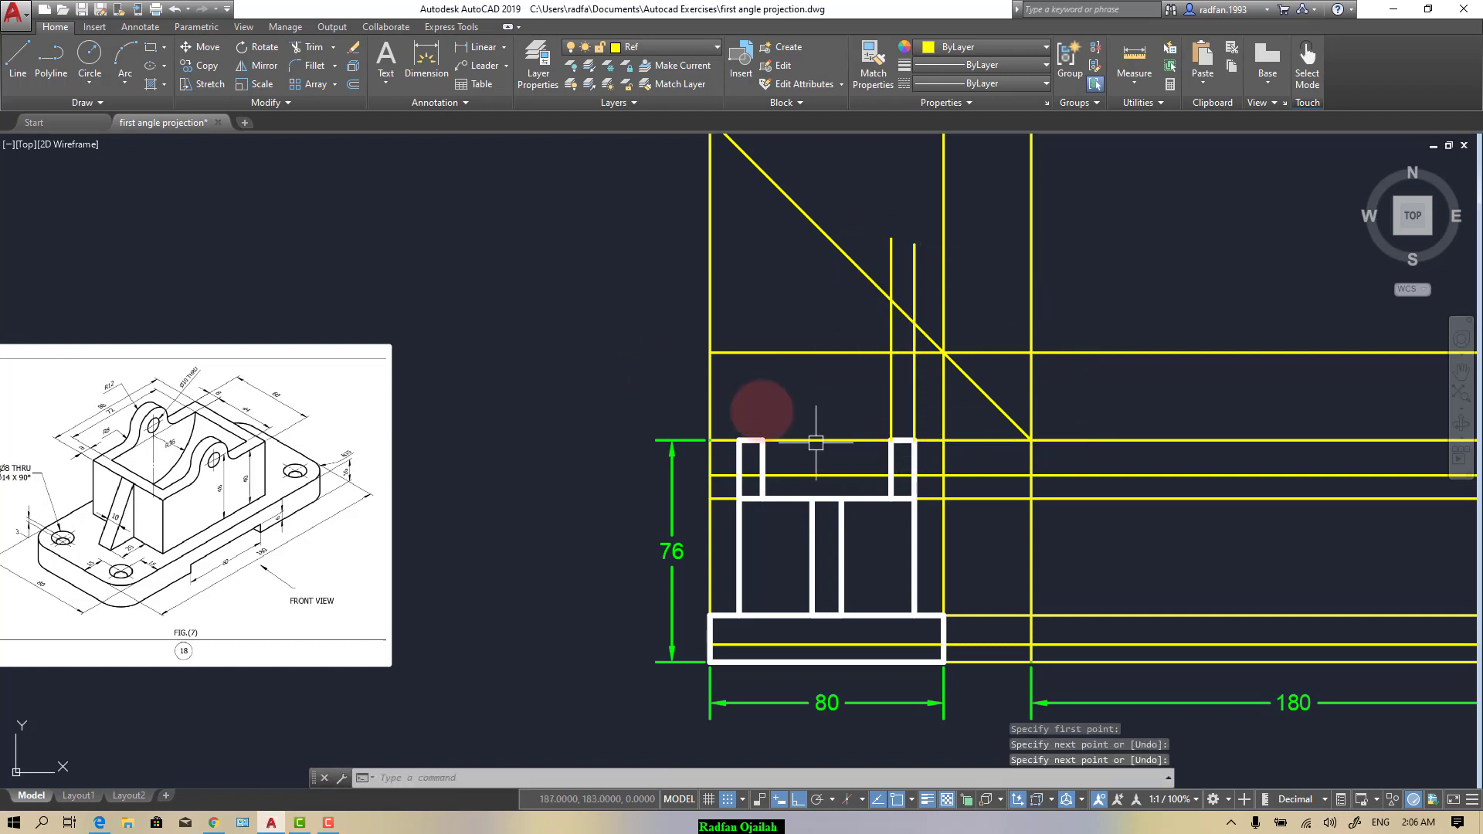
Step: Draw vertical projection lines up from the left upright's top corners
{"action": "key", "text": "Return"}
{"action": "left_click", "coordinate": [763, 440]}
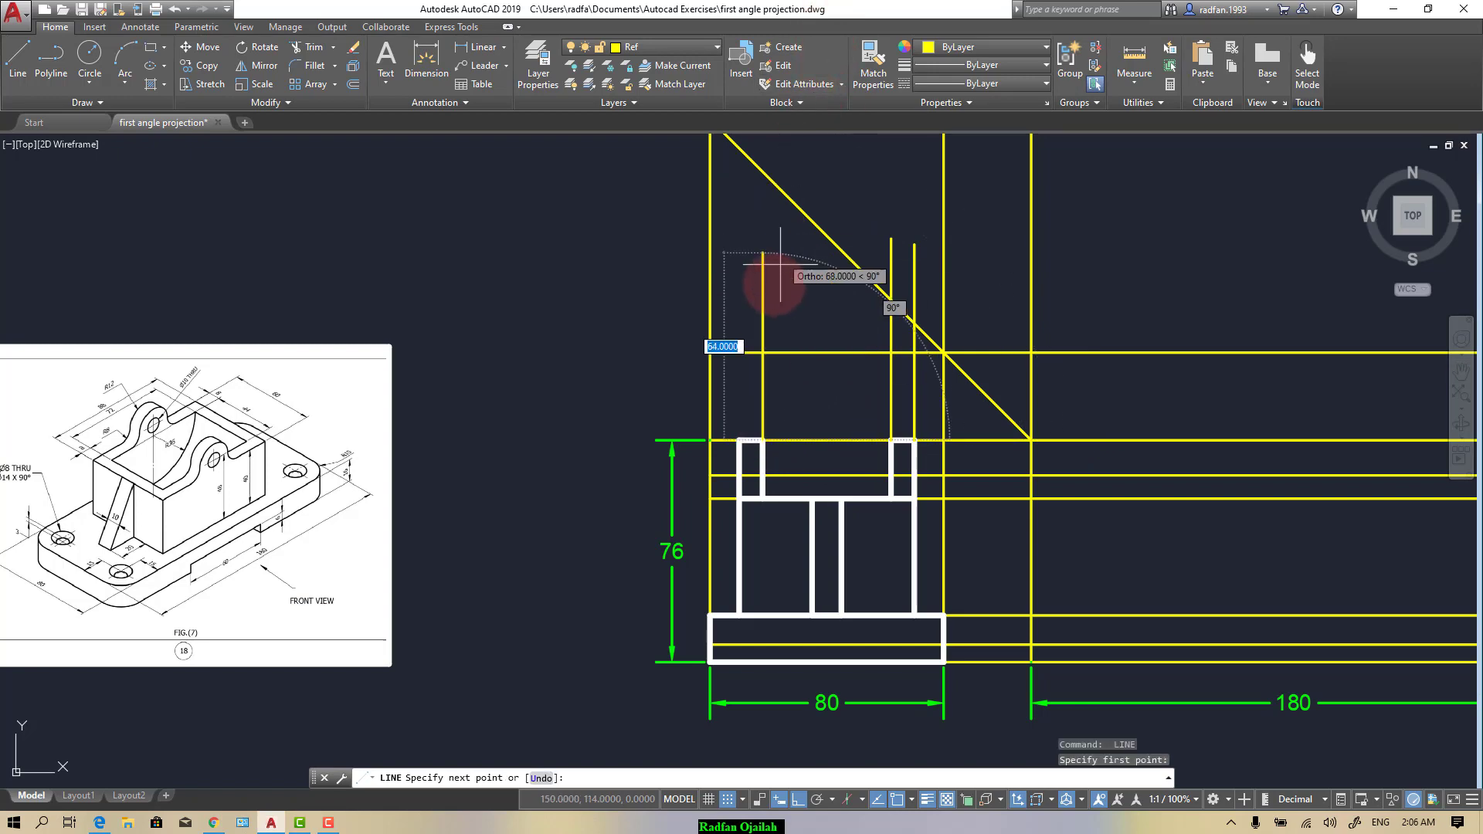
{"action": "scroll", "coordinate": [785, 231], "scroll_direction": "down", "scroll_amount": 4}
{"action": "scroll", "coordinate": [781, 219], "scroll_direction": "up", "scroll_amount": 8}
{"action": "left_click", "coordinate": [735, 234]}
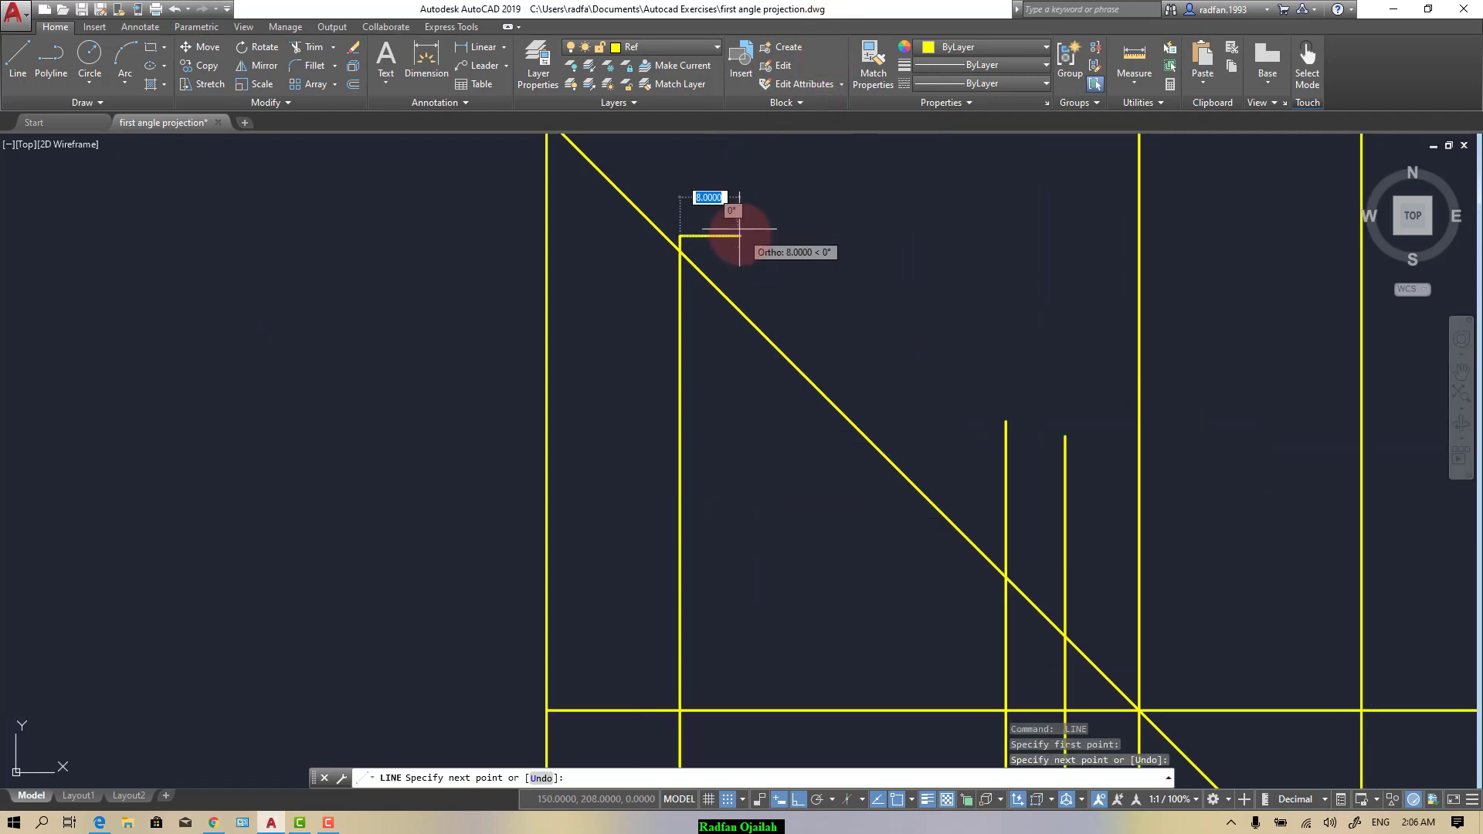
{"action": "key", "text": "Return"}
{"action": "scroll", "coordinate": [699, 290], "scroll_direction": "down", "scroll_amount": 2}
{"action": "key", "text": "Return"}
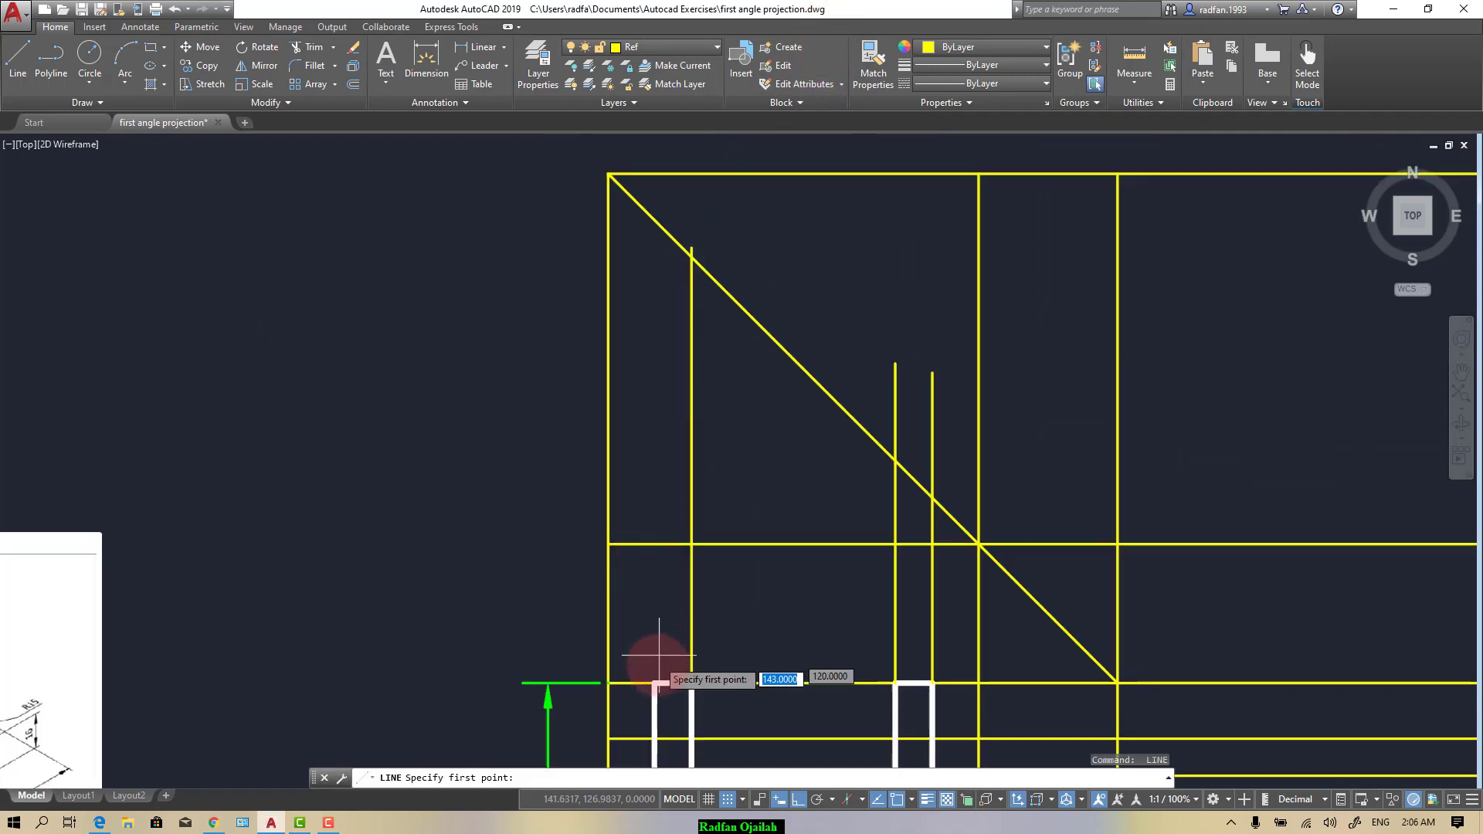
{"action": "left_click", "coordinate": [653, 681]}
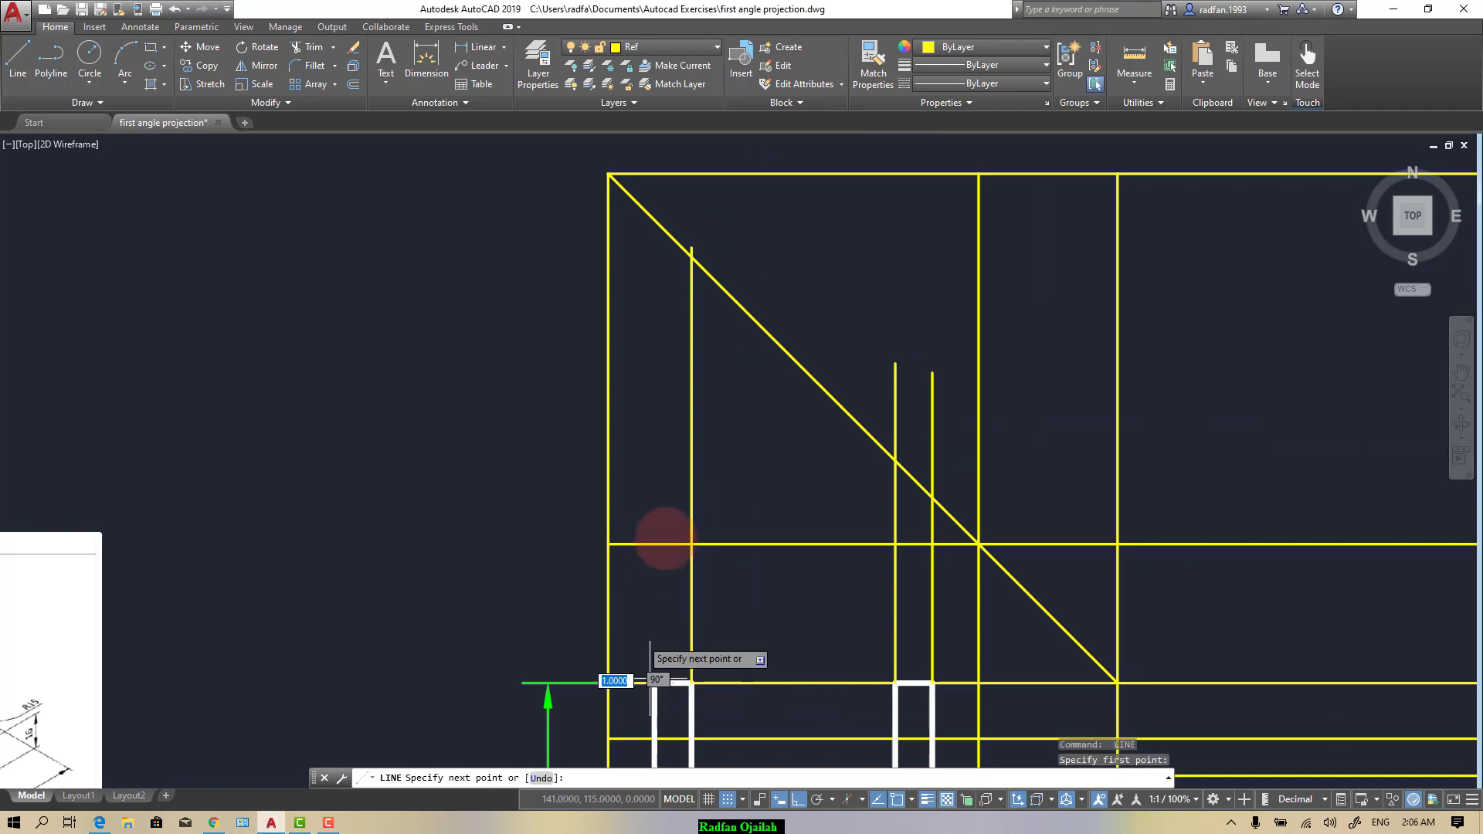
{"action": "left_click", "coordinate": [665, 207]}
{"action": "key", "text": "Return"}
{"action": "scroll", "coordinate": [684, 199], "scroll_direction": "down", "scroll_amount": 4}
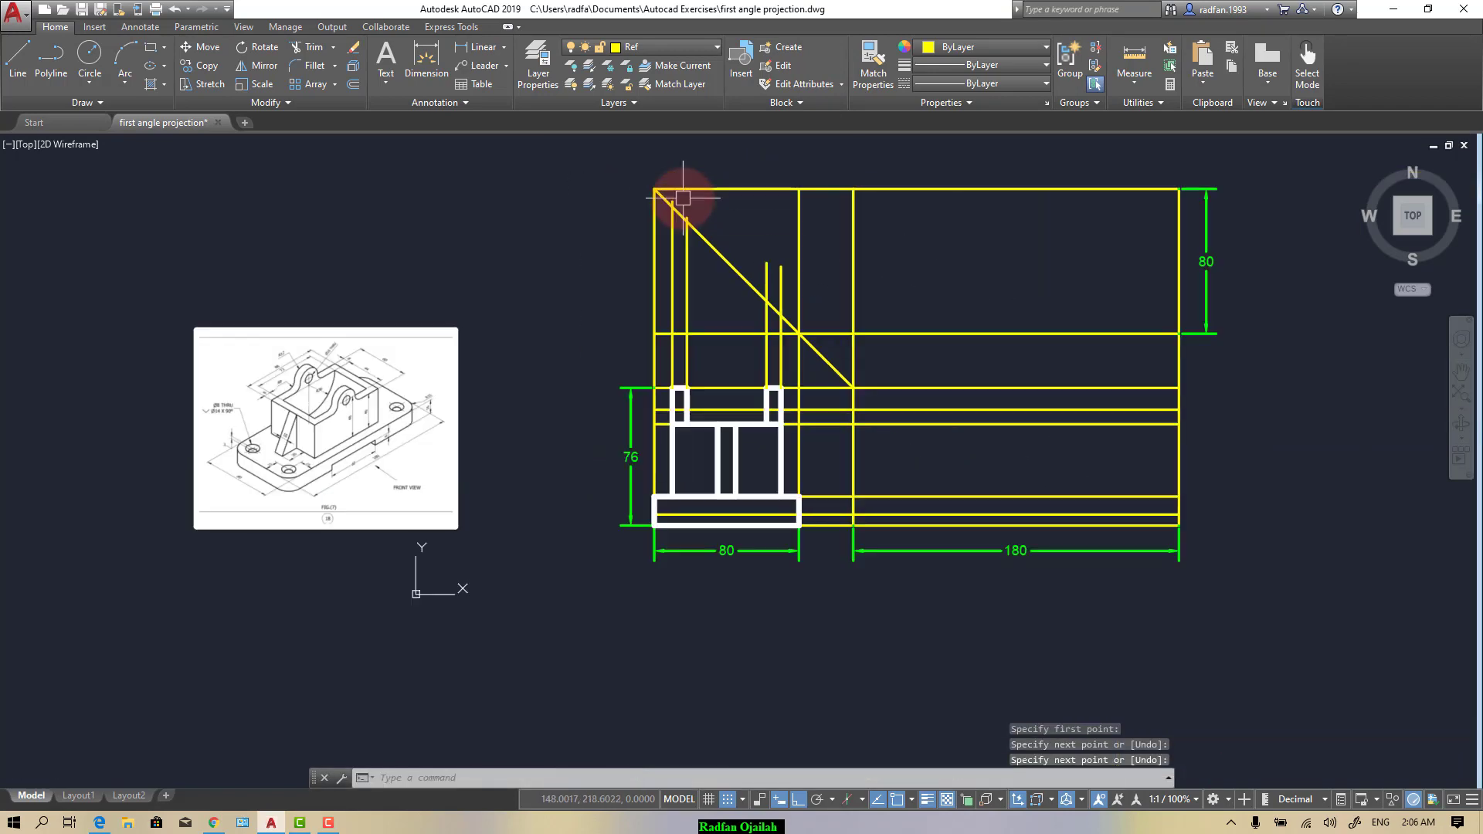
{"action": "scroll", "coordinate": [687, 312], "scroll_direction": "up", "scroll_amount": 2}
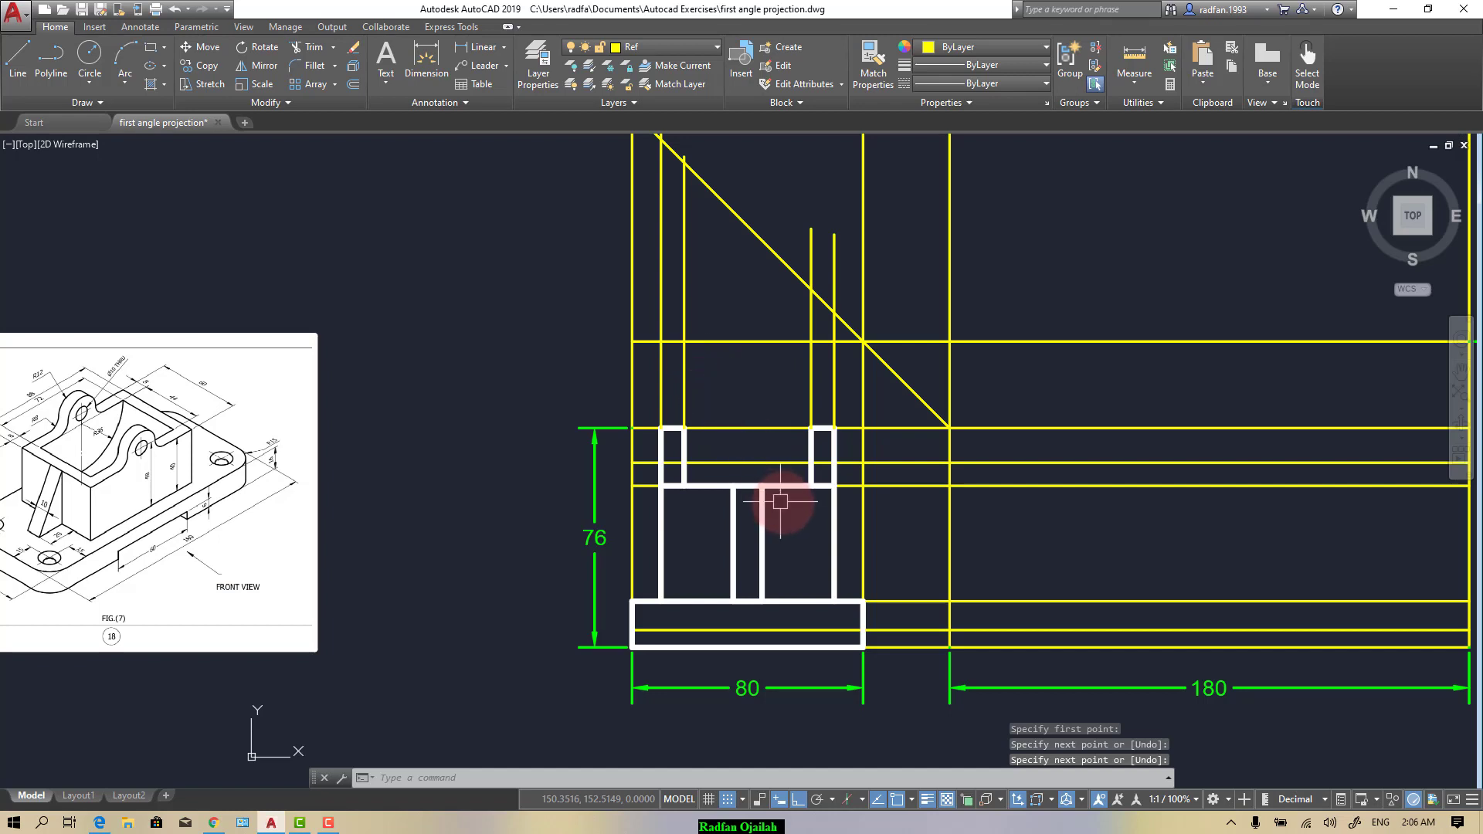
Step: Draw two vertical lines from the inner rib edges up past the 45° diagonal
{"action": "key", "text": "Return"}
{"action": "left_click", "coordinate": [762, 487]}
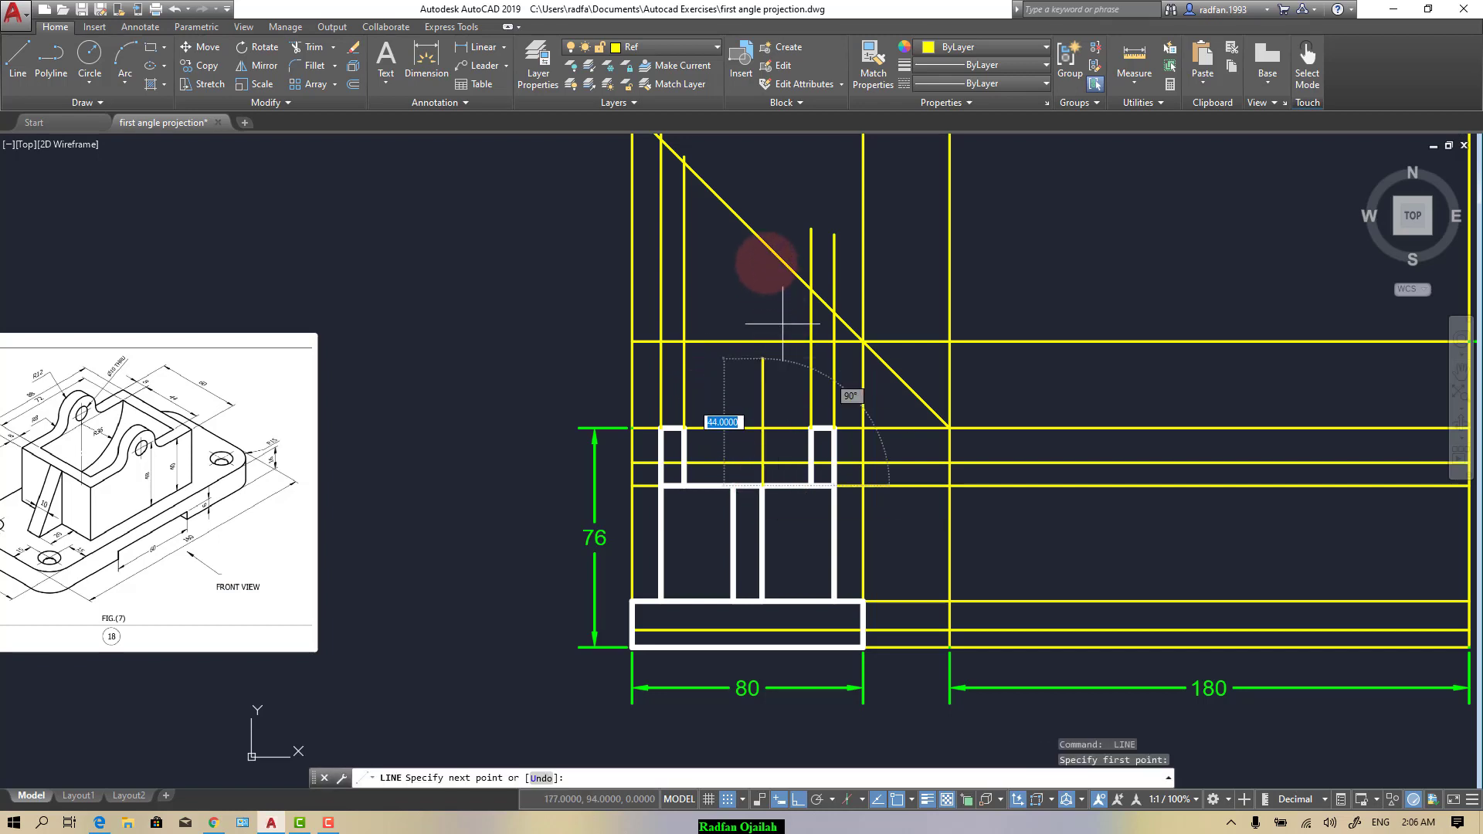
{"action": "left_click", "coordinate": [762, 210]}
{"action": "key", "text": "Return"}
{"action": "key", "text": "Return"}
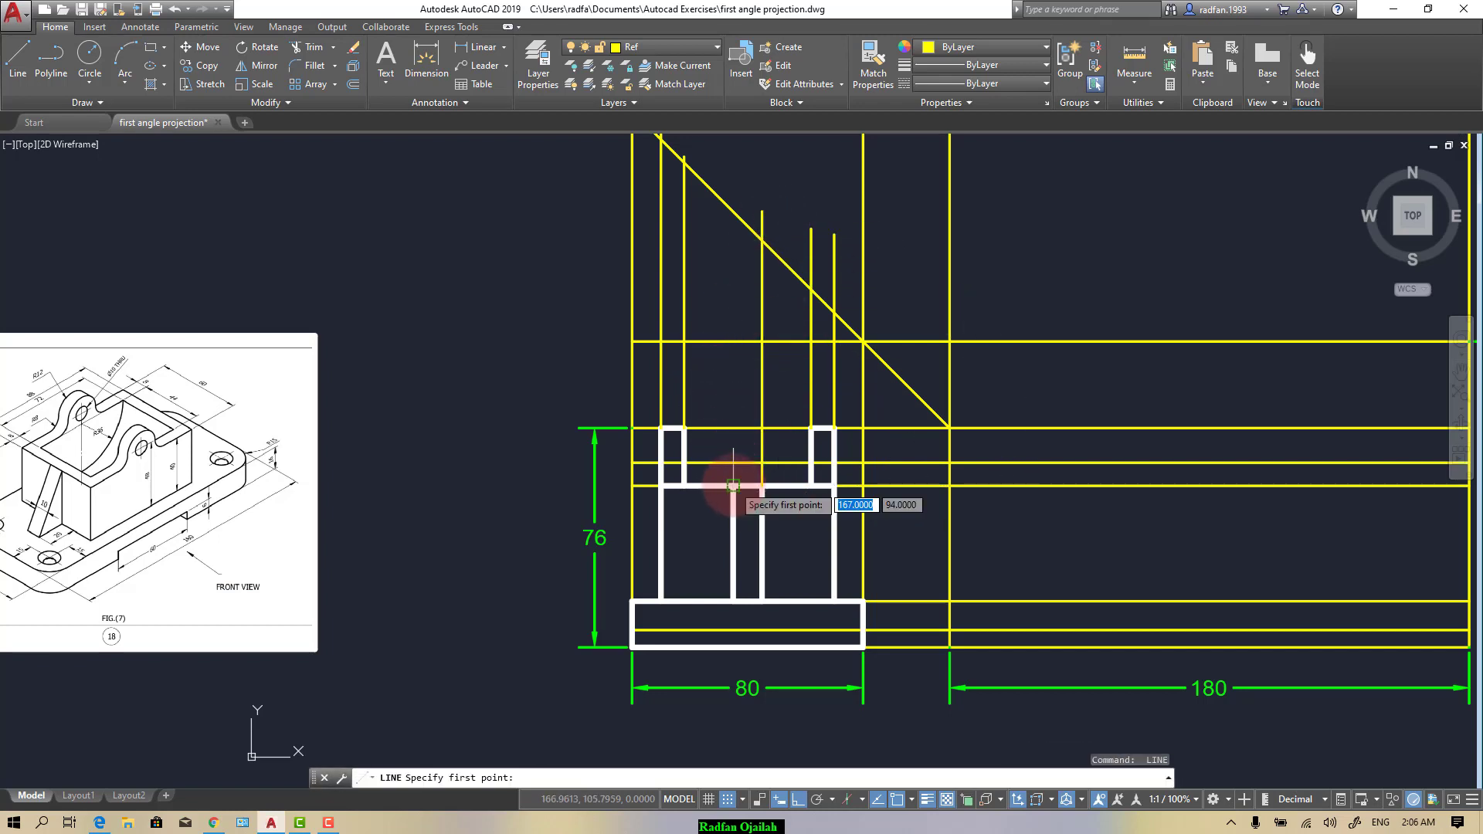
{"action": "left_click", "coordinate": [733, 487]}
{"action": "left_click", "coordinate": [754, 178]}
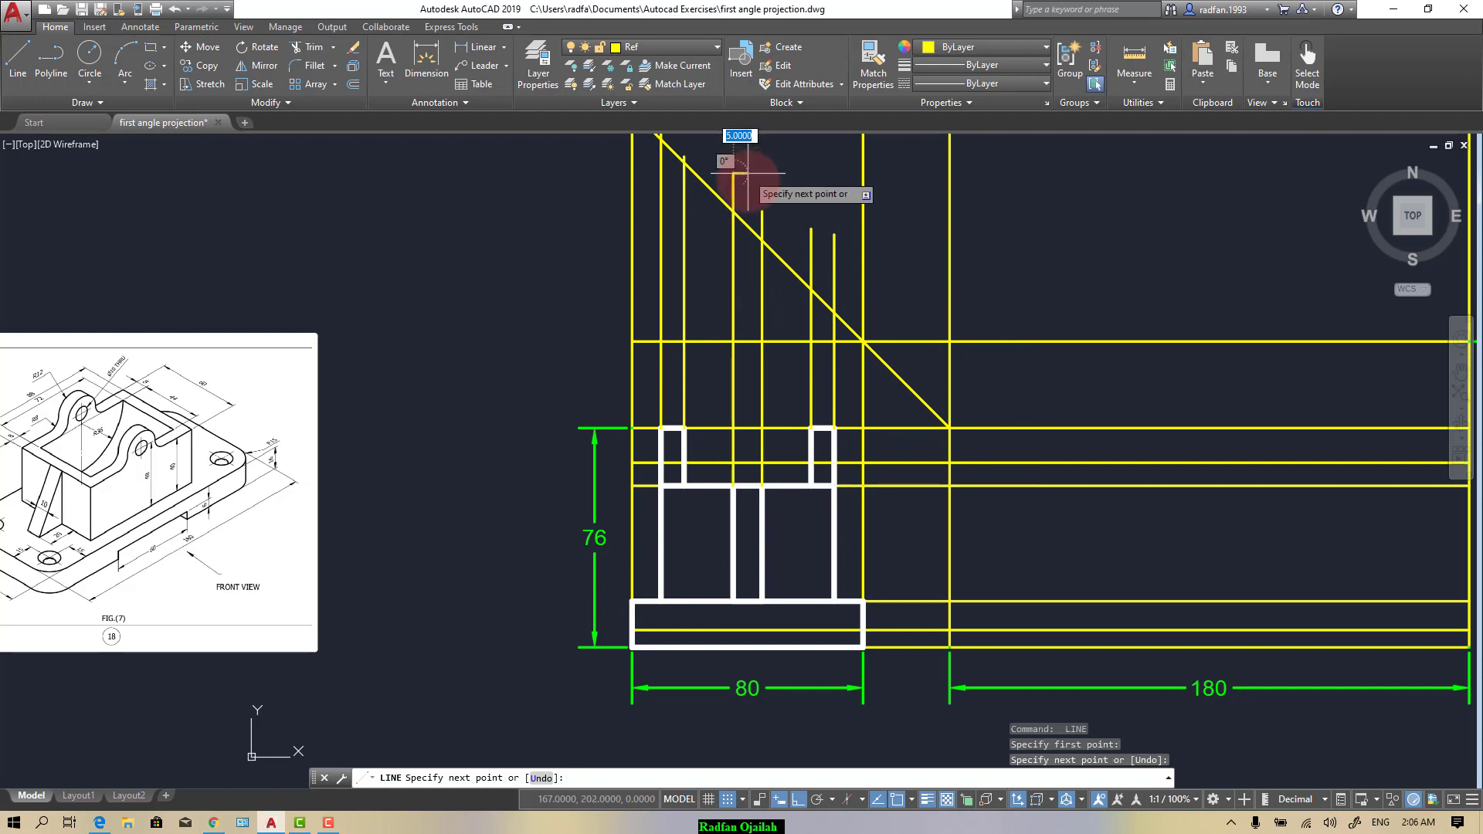
{"action": "key", "text": "Return"}
{"action": "scroll", "coordinate": [768, 384], "scroll_direction": "down", "scroll_amount": 2}
{"action": "scroll", "coordinate": [749, 227], "scroll_direction": "up", "scroll_amount": 4}
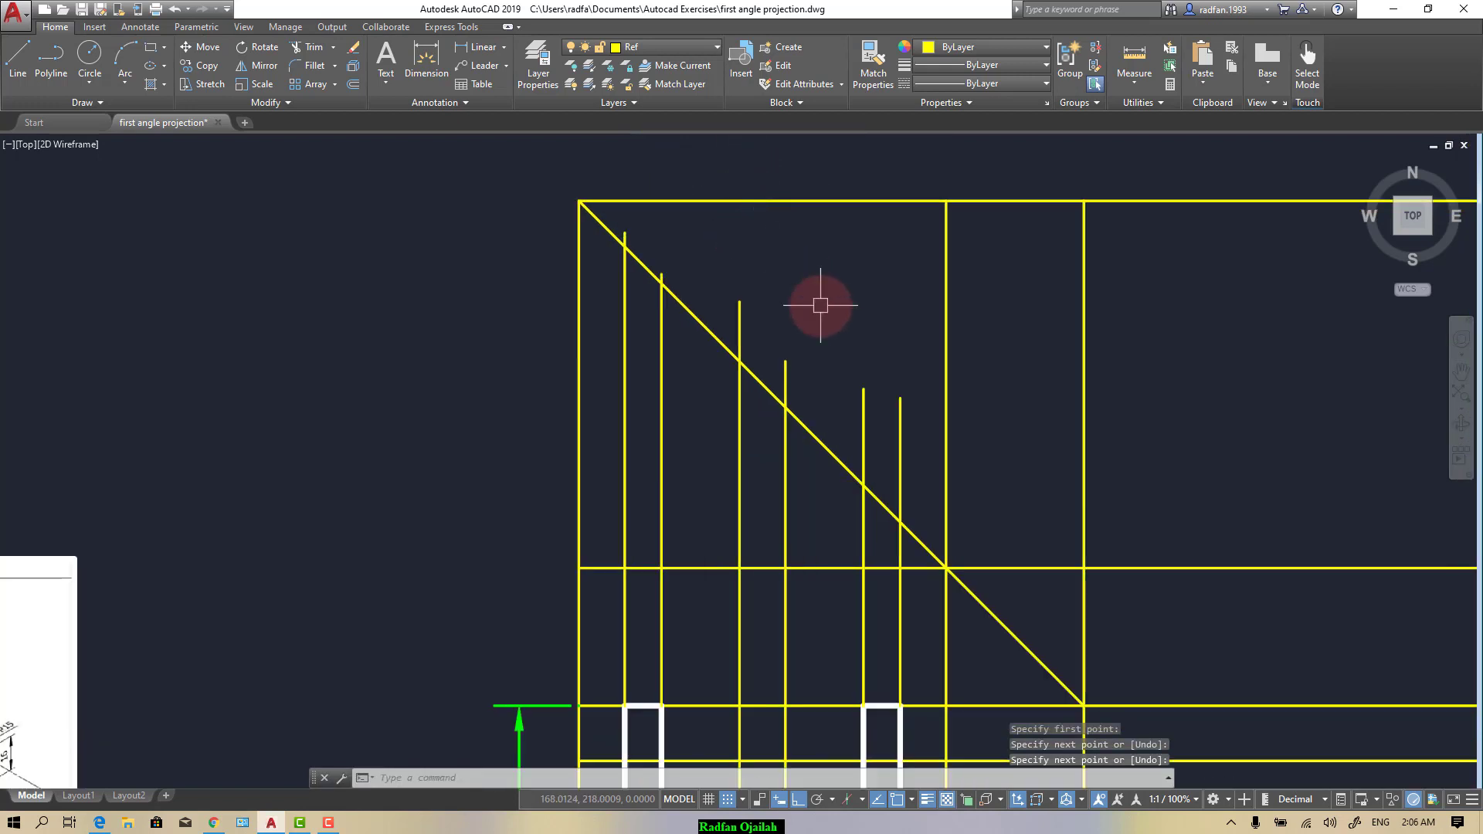
Step: Trim the vertical projection lines back to the 45° miter line using all cutting edges
{"action": "type", "text": "tr"}
{"action": "key", "text": "Return"}
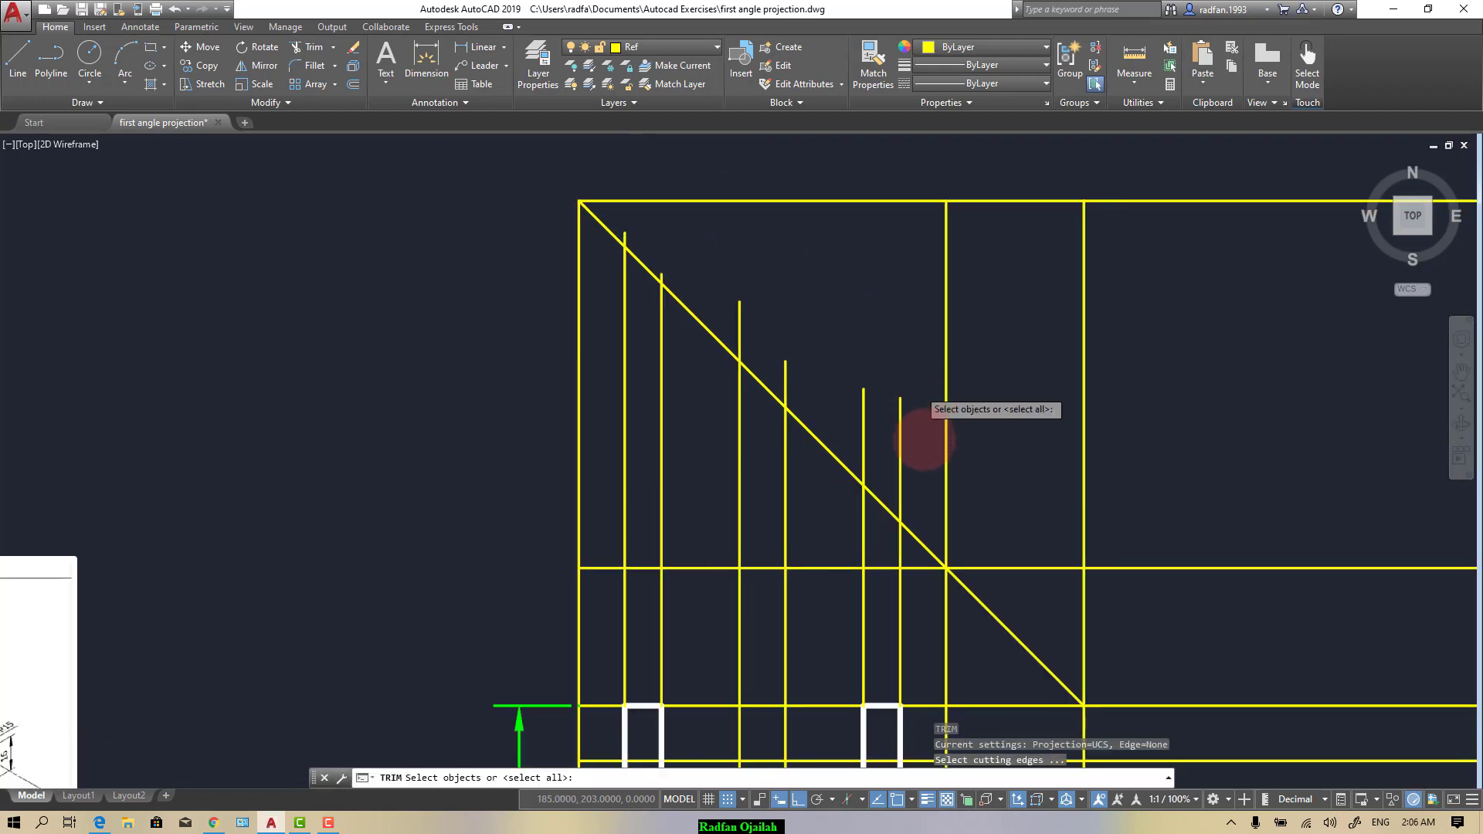
{"action": "key", "text": "Return"}
{"action": "left_click_drag", "start_coordinate": [914, 437], "coordinate": [870, 419]}
{"action": "left_click", "coordinate": [854, 397]}
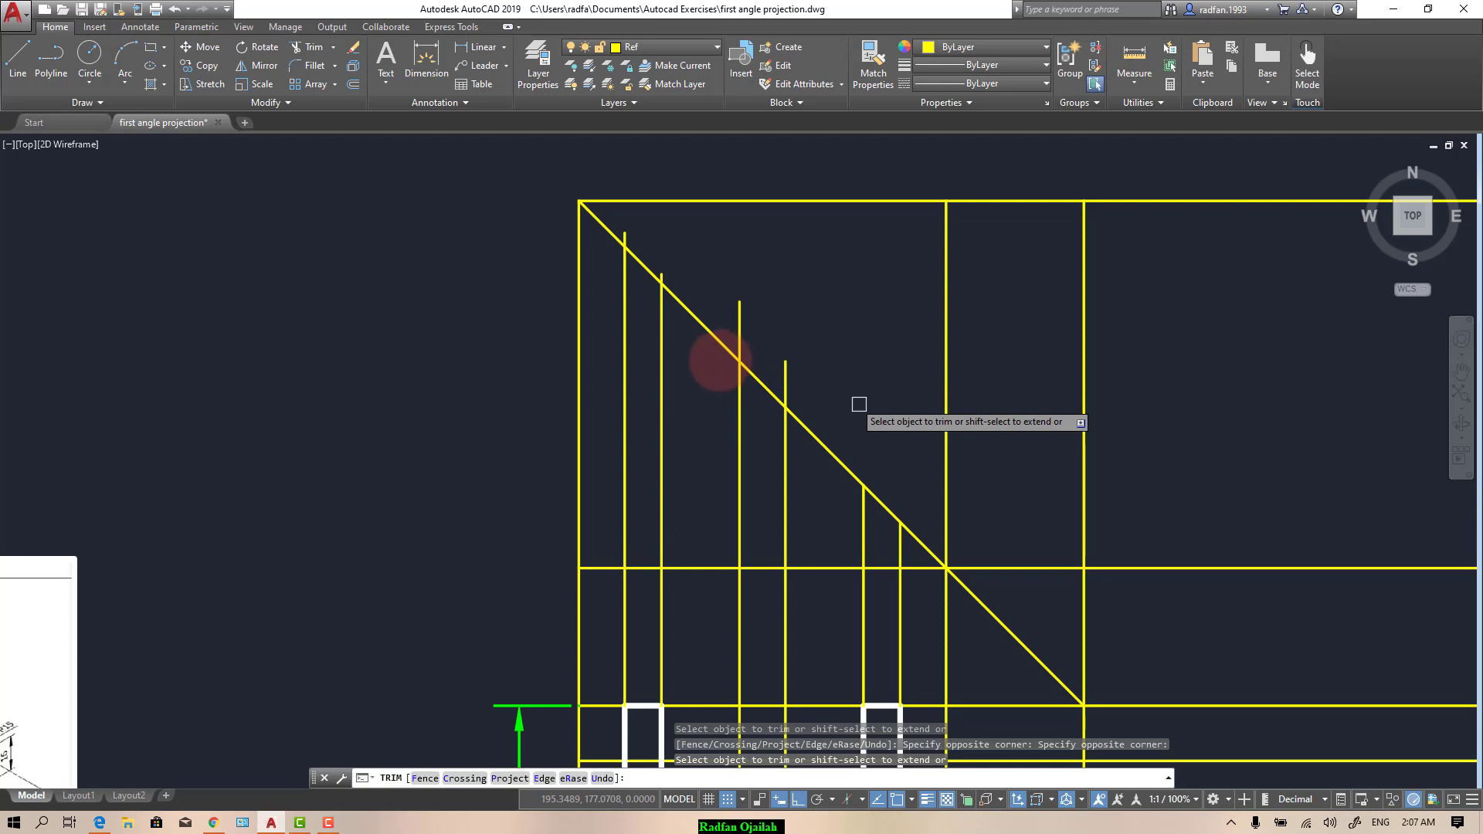
{"action": "left_click", "coordinate": [785, 375]}
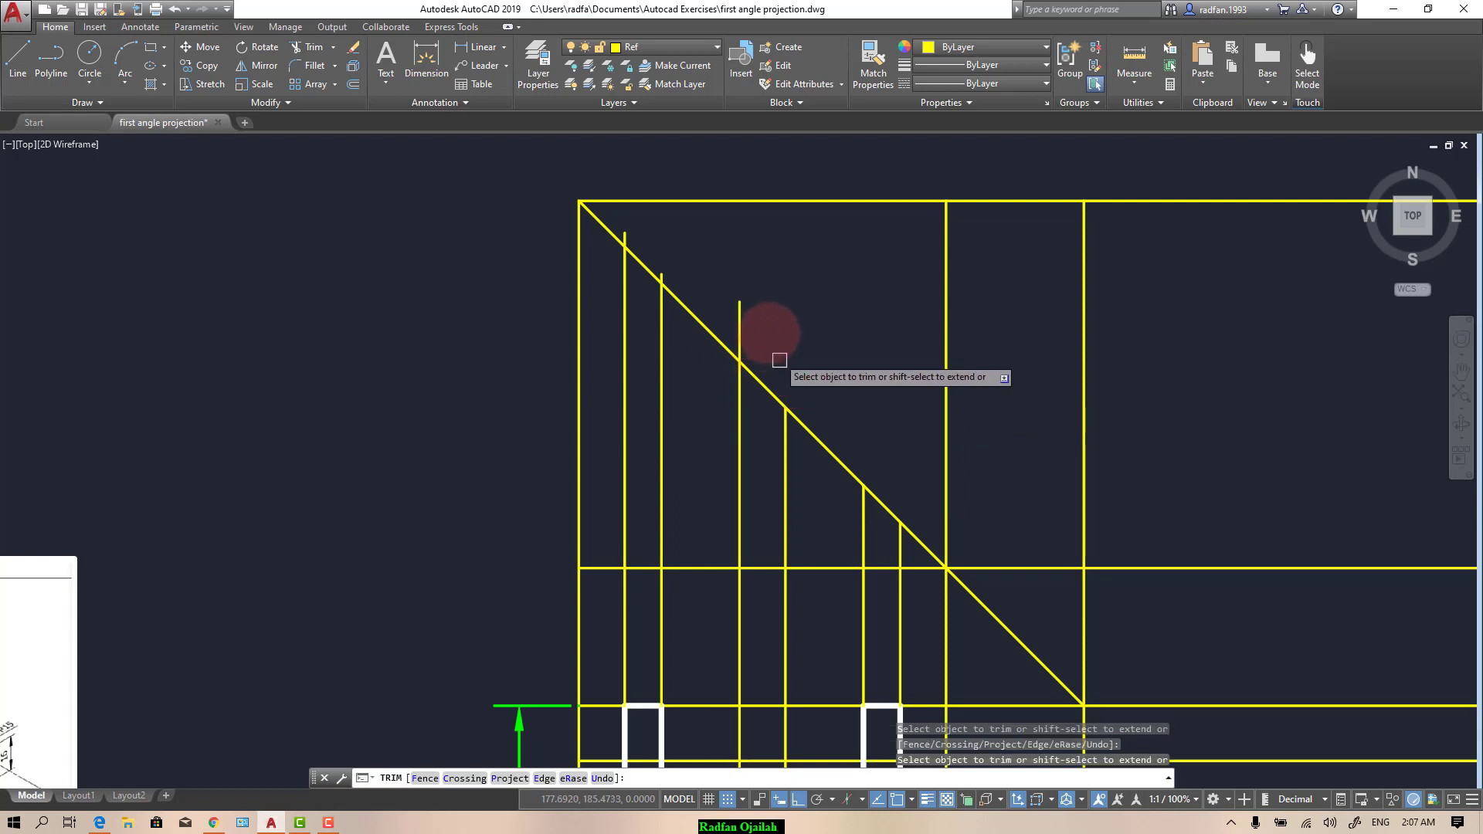
{"action": "left_click", "coordinate": [738, 323]}
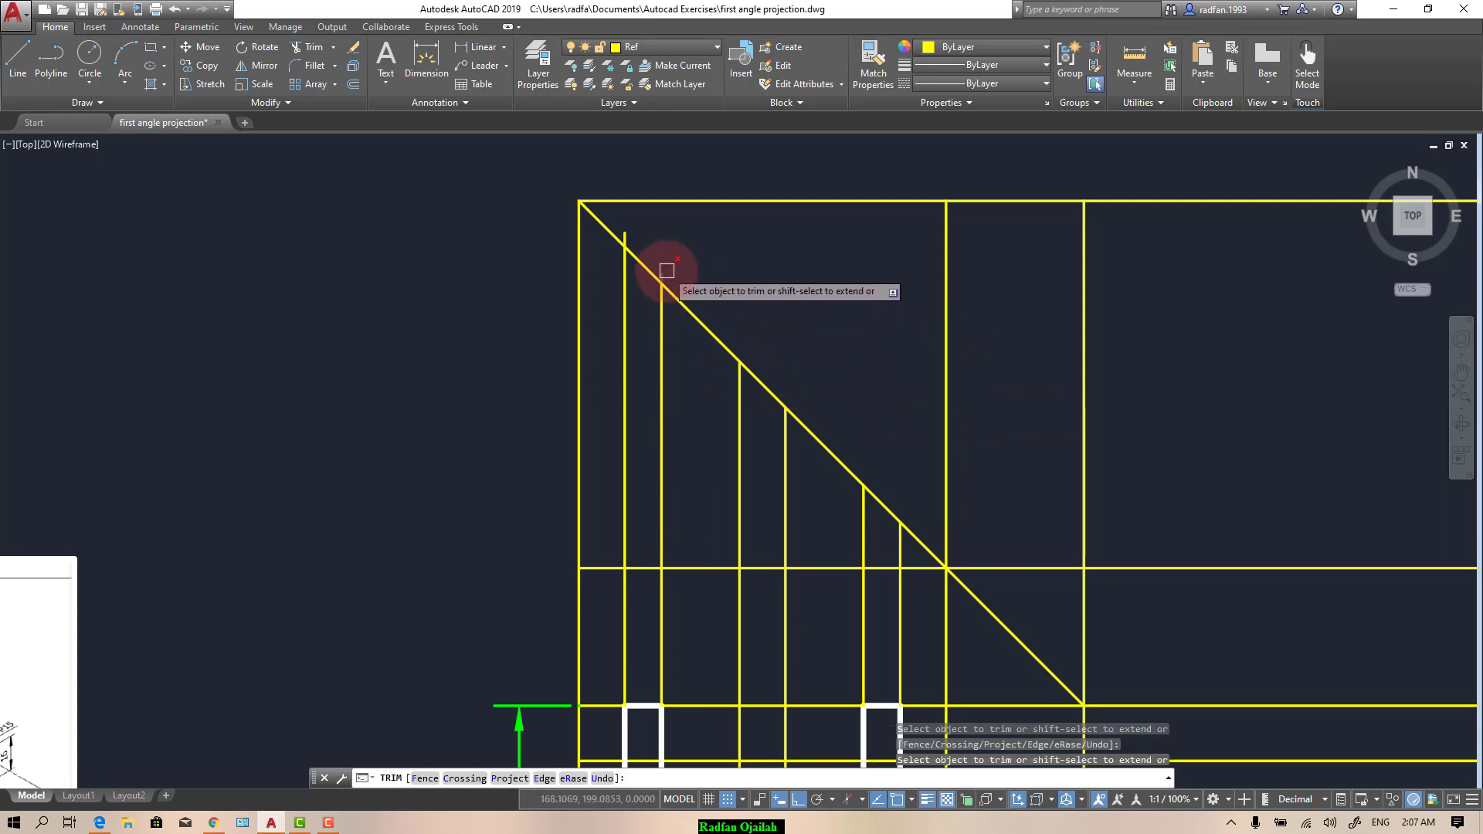
{"action": "left_click", "coordinate": [626, 235]}
{"action": "scroll", "coordinate": [637, 277], "scroll_direction": "down", "scroll_amount": 2}
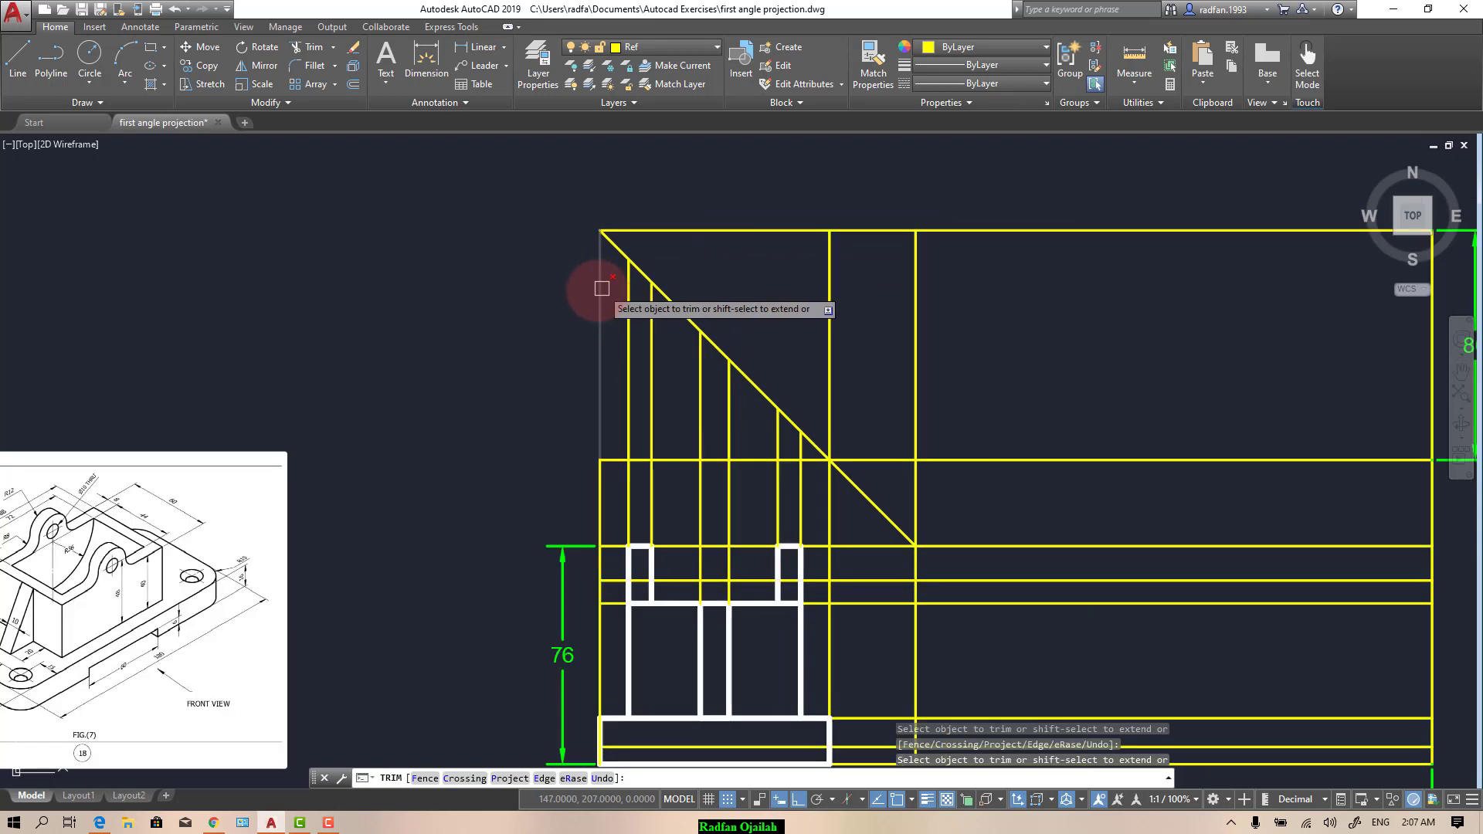
{"action": "scroll", "coordinate": [587, 291], "scroll_direction": "down", "scroll_amount": 2}
{"action": "scroll", "coordinate": [726, 332], "scroll_direction": "up", "scroll_amount": 2}
{"action": "key", "text": "Escape"}
Step: Erase the leftover extra vertical line
{"action": "left_click", "coordinate": [830, 381]}
{"action": "key", "text": "Delete"}
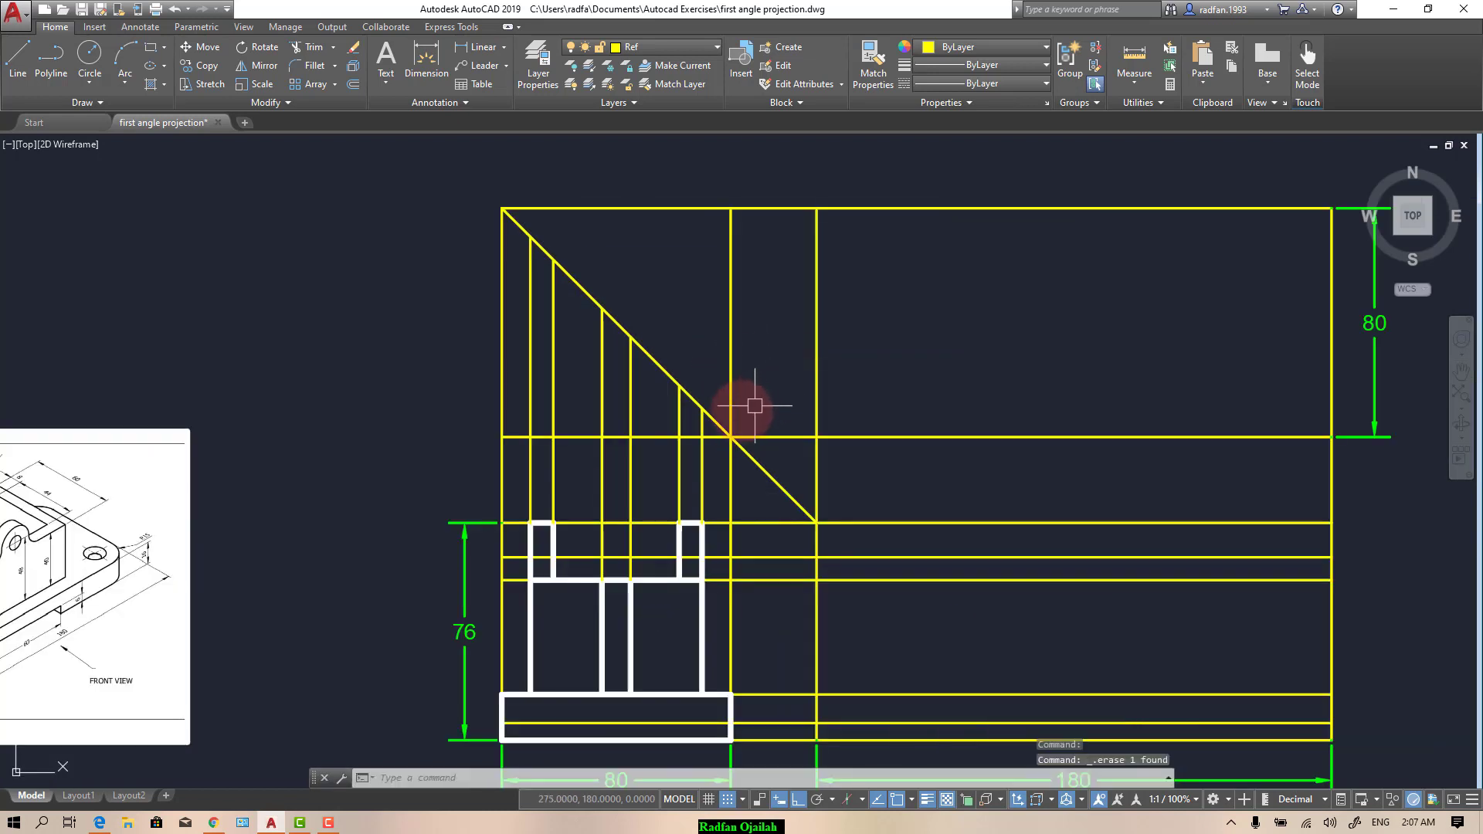
{"action": "key", "text": "space"}
{"action": "key", "text": "Escape"}
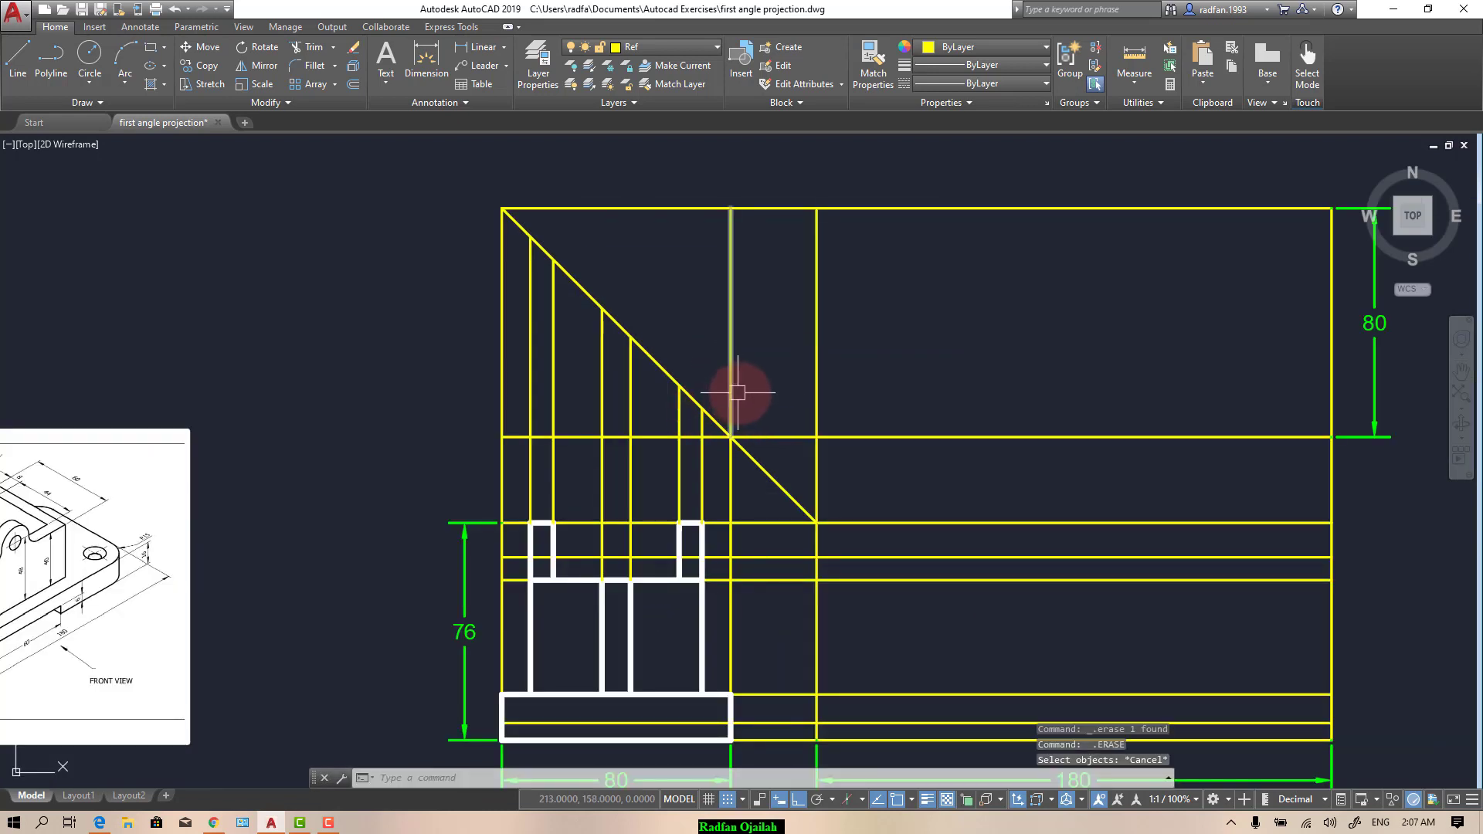
{"action": "key", "text": "space"}
Step: Draw horizontal construction lines from the three lower miter-line intersections to the right border
{"action": "left_click", "coordinate": [703, 408]}
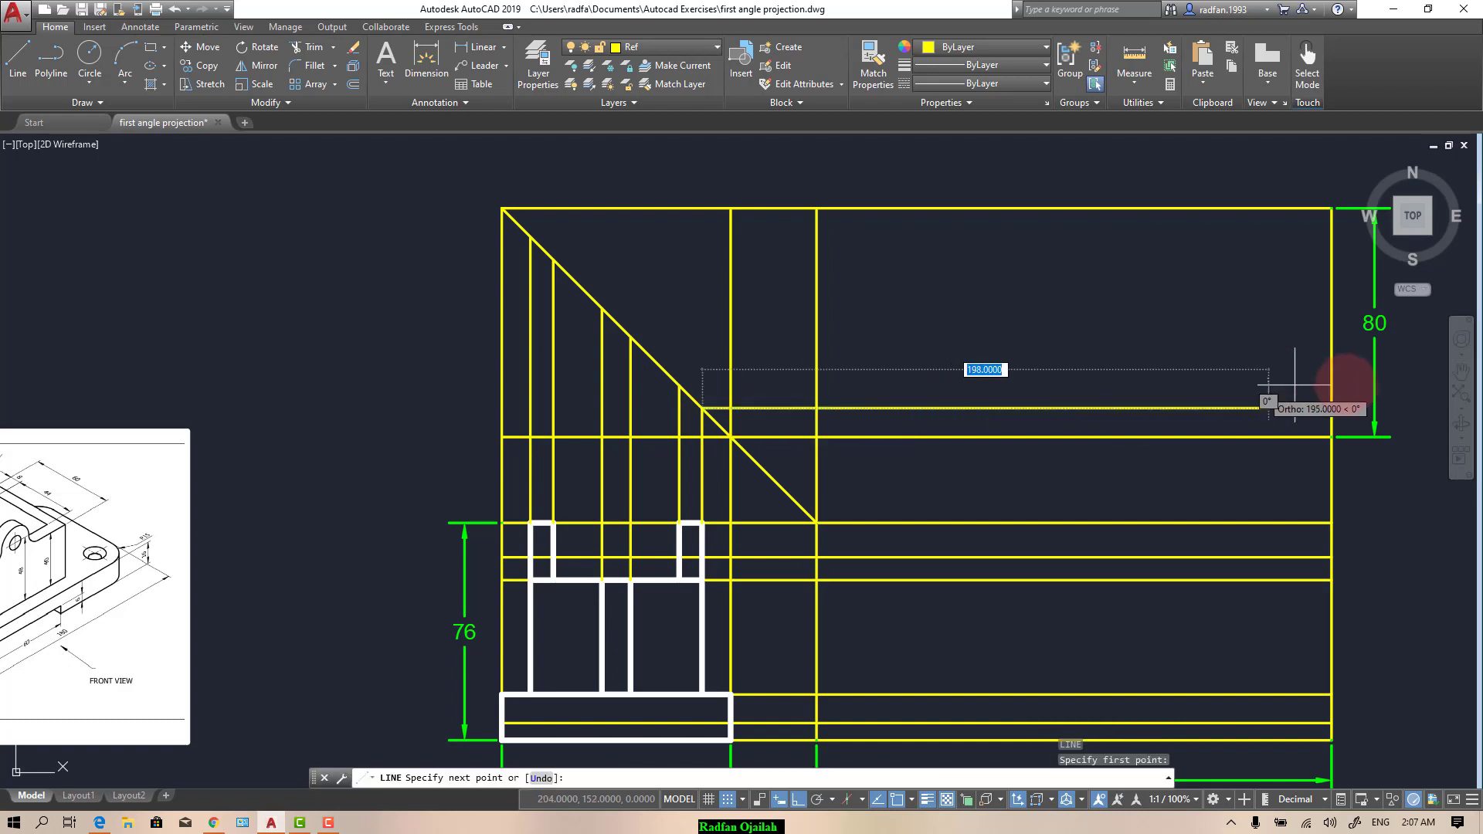
{"action": "left_click", "coordinate": [1331, 408]}
{"action": "key", "text": "space"}
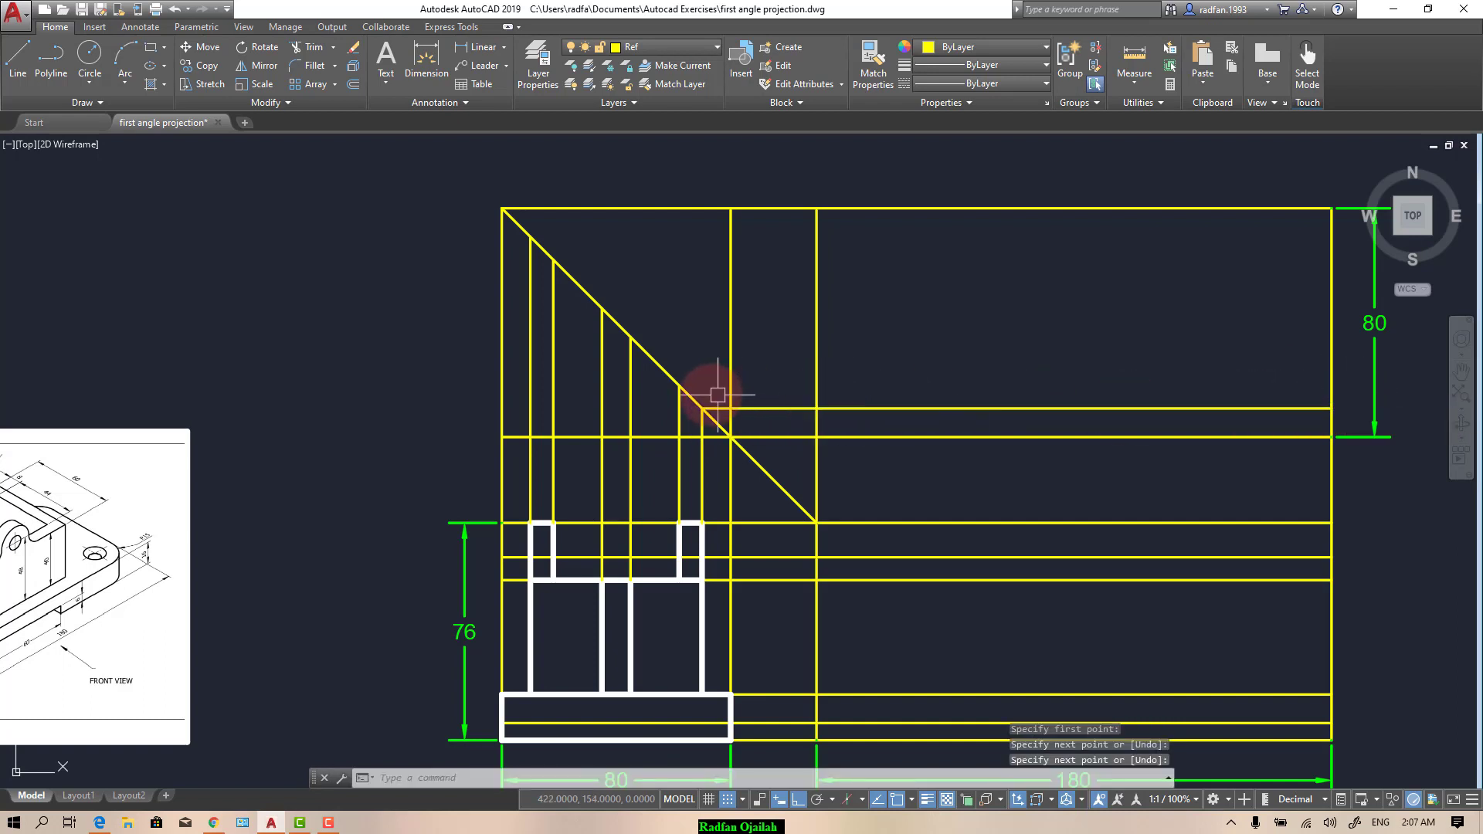
{"action": "key", "text": "space"}
{"action": "left_click", "coordinate": [679, 385]}
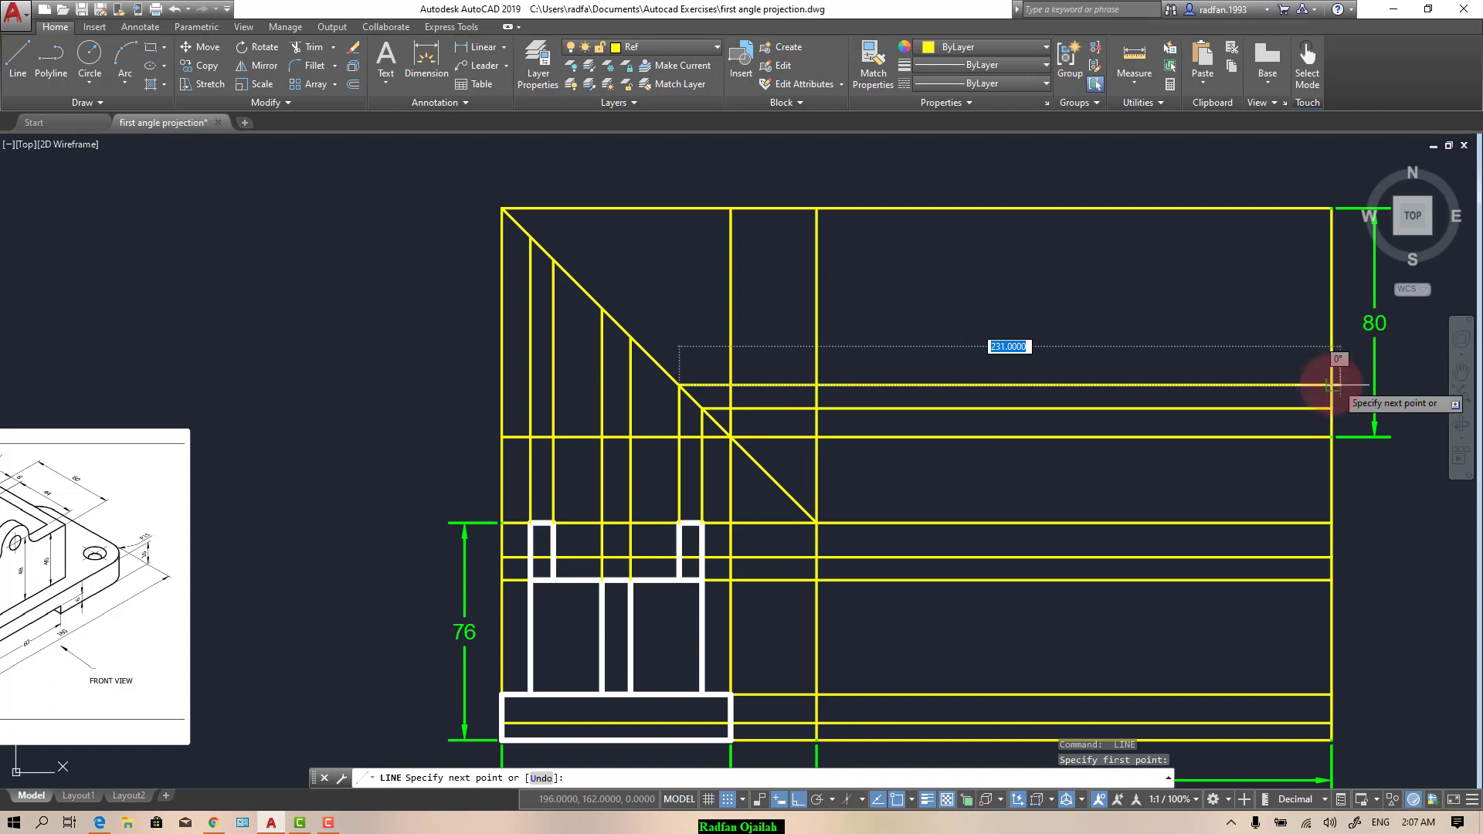
{"action": "left_click", "coordinate": [1330, 385]}
{"action": "key", "text": "space"}
{"action": "key", "text": "space"}
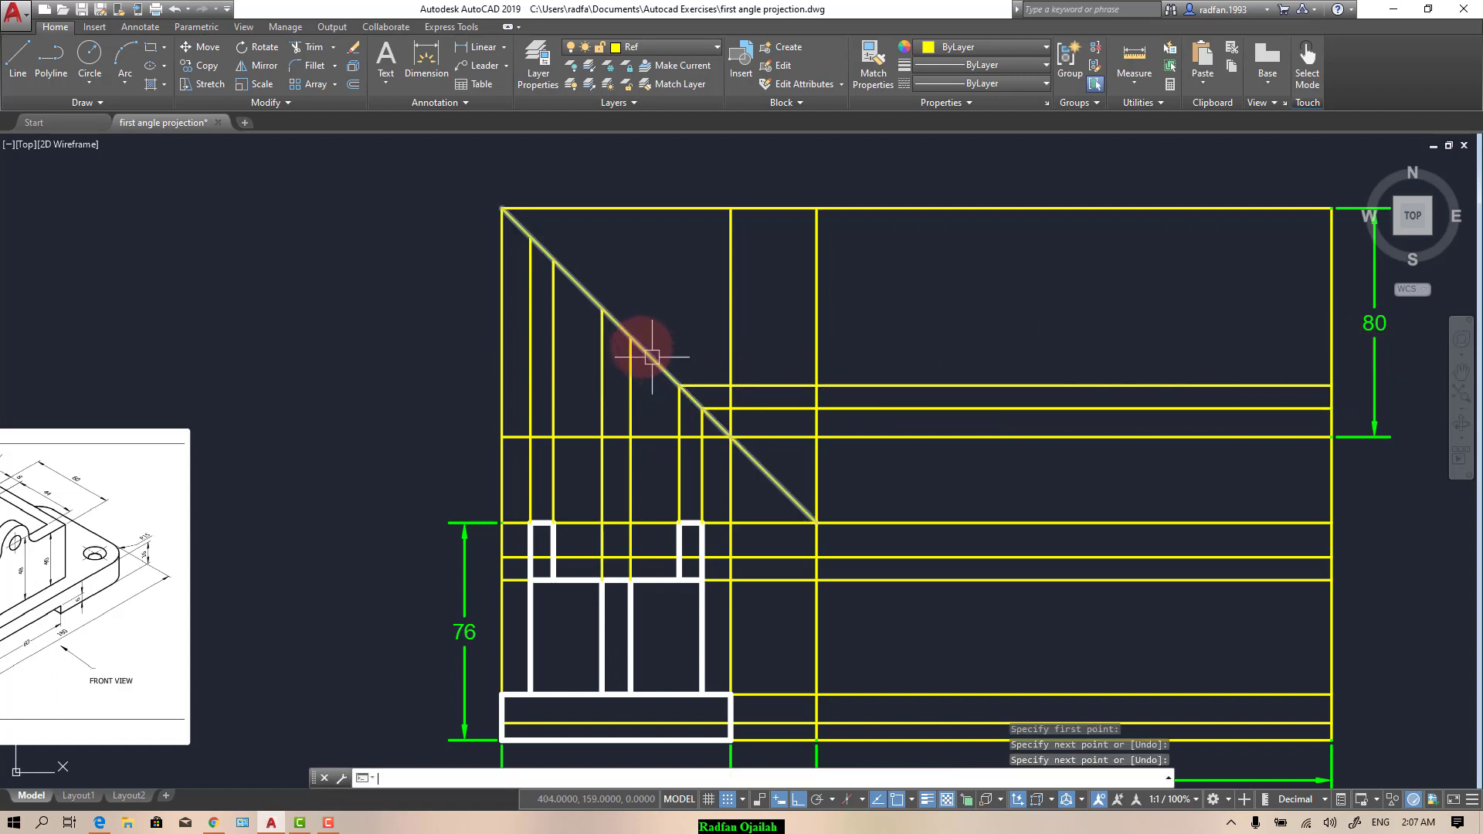
{"action": "left_click", "coordinate": [631, 335]}
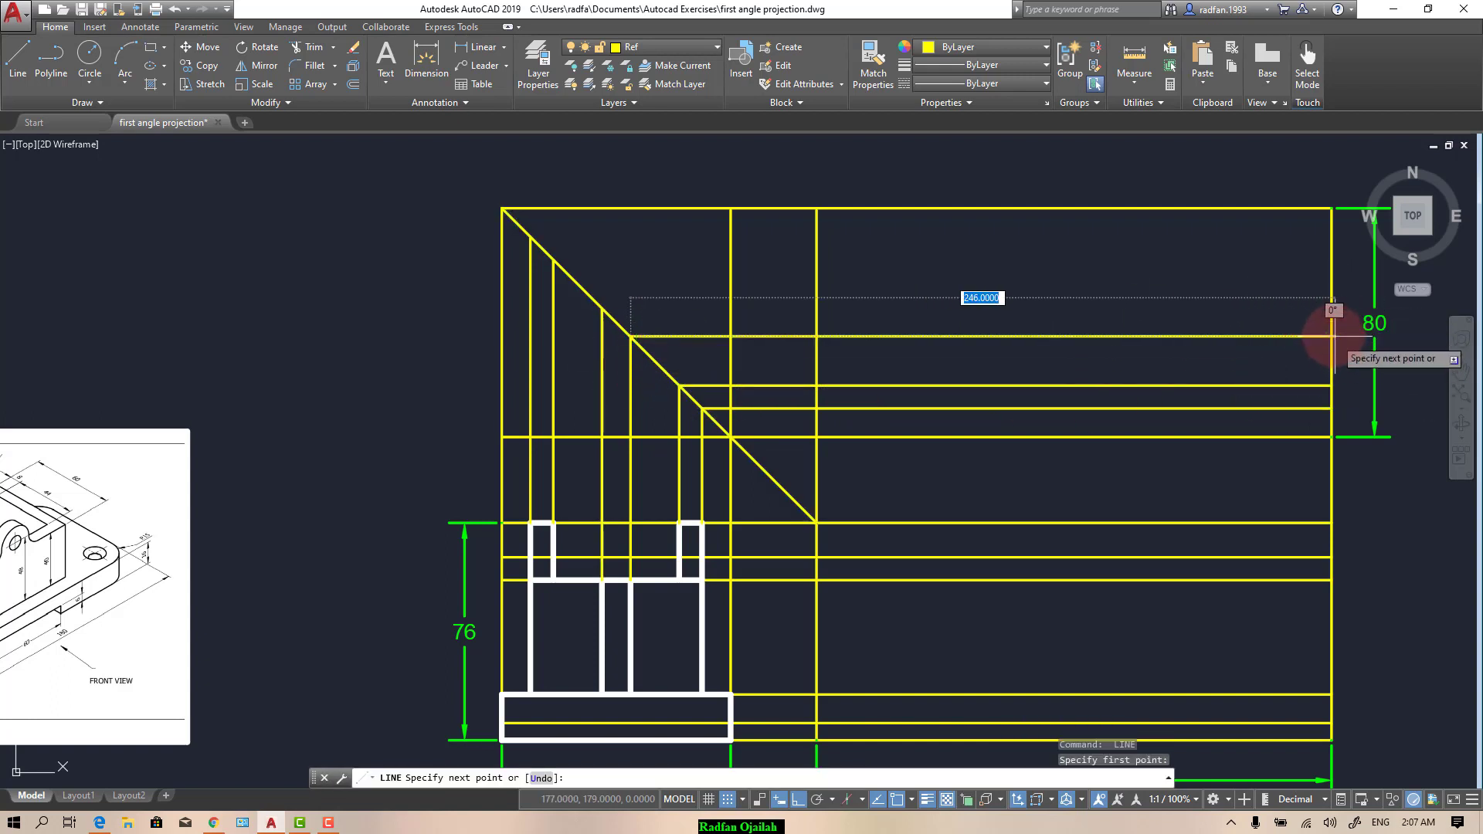
{"action": "left_click", "coordinate": [1332, 336]}
{"action": "key", "text": "space"}
{"action": "key", "text": "space"}
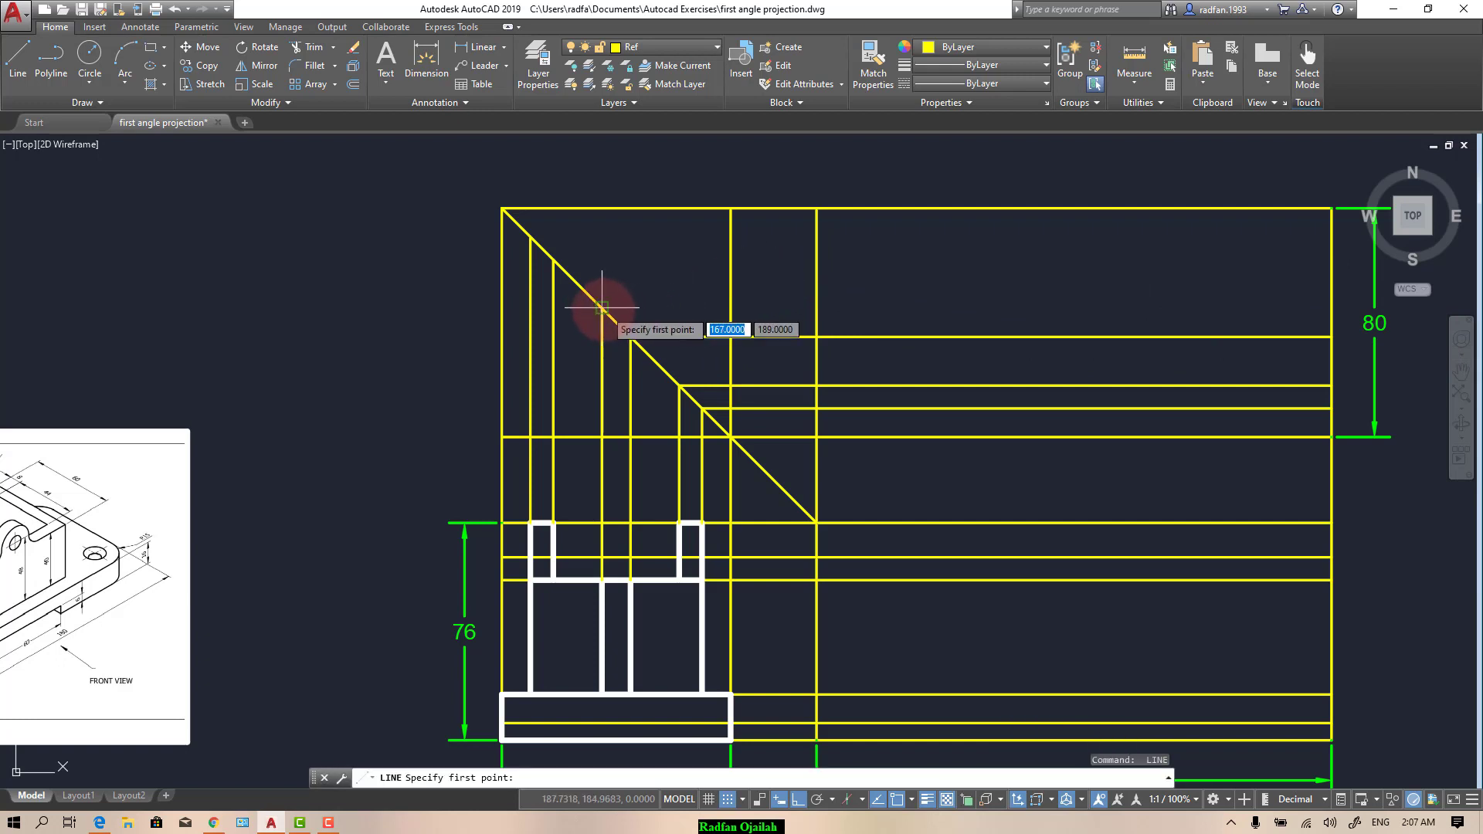
Step: Draw horizontal lines from the three upper miter-line intersections, including the top one, to the right border
{"action": "left_click", "coordinate": [602, 308]}
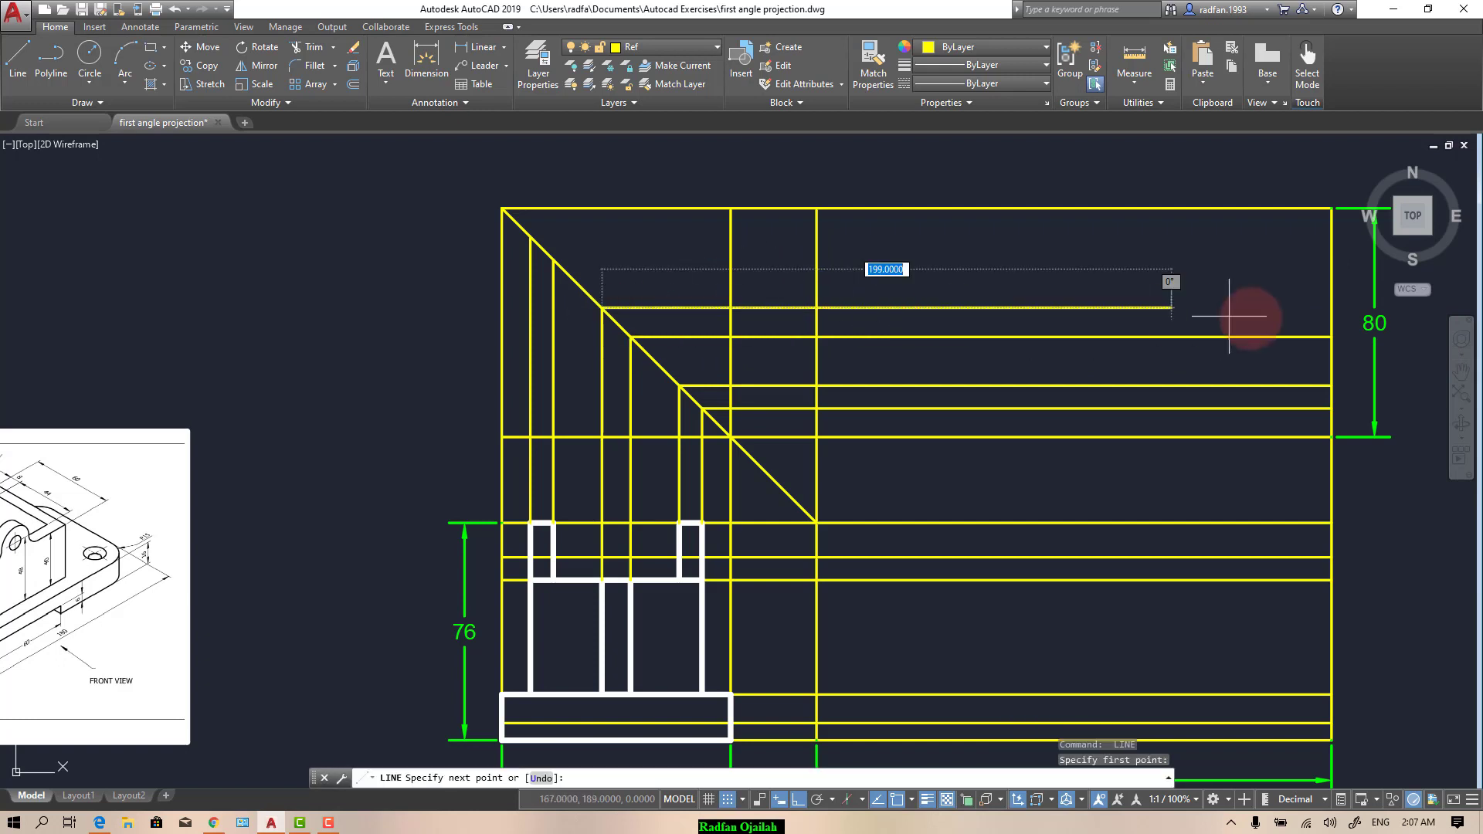
{"action": "left_click", "coordinate": [1330, 308]}
{"action": "key", "text": "space"}
{"action": "key", "text": "space"}
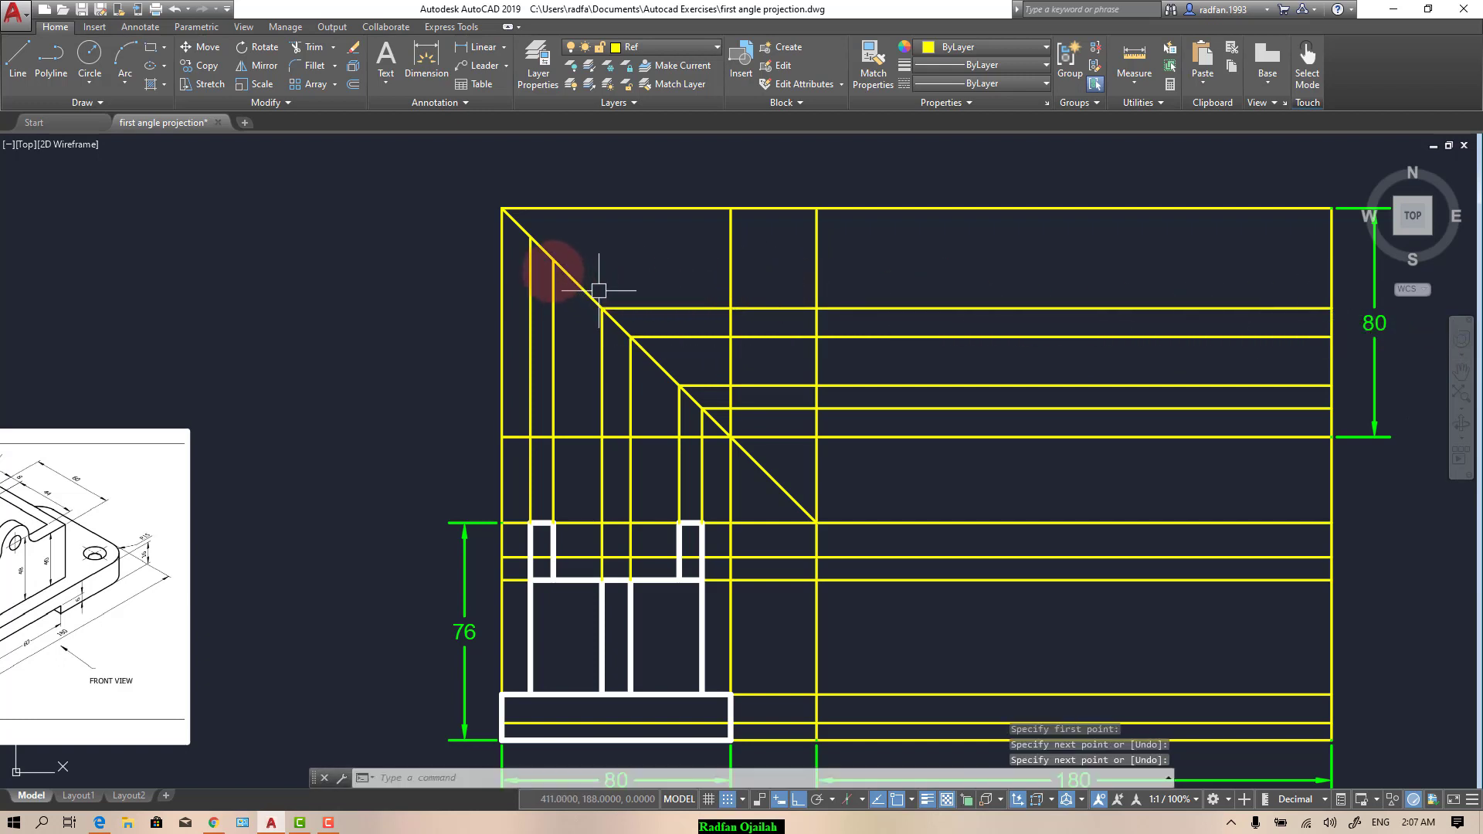
{"action": "left_click", "coordinate": [553, 259]}
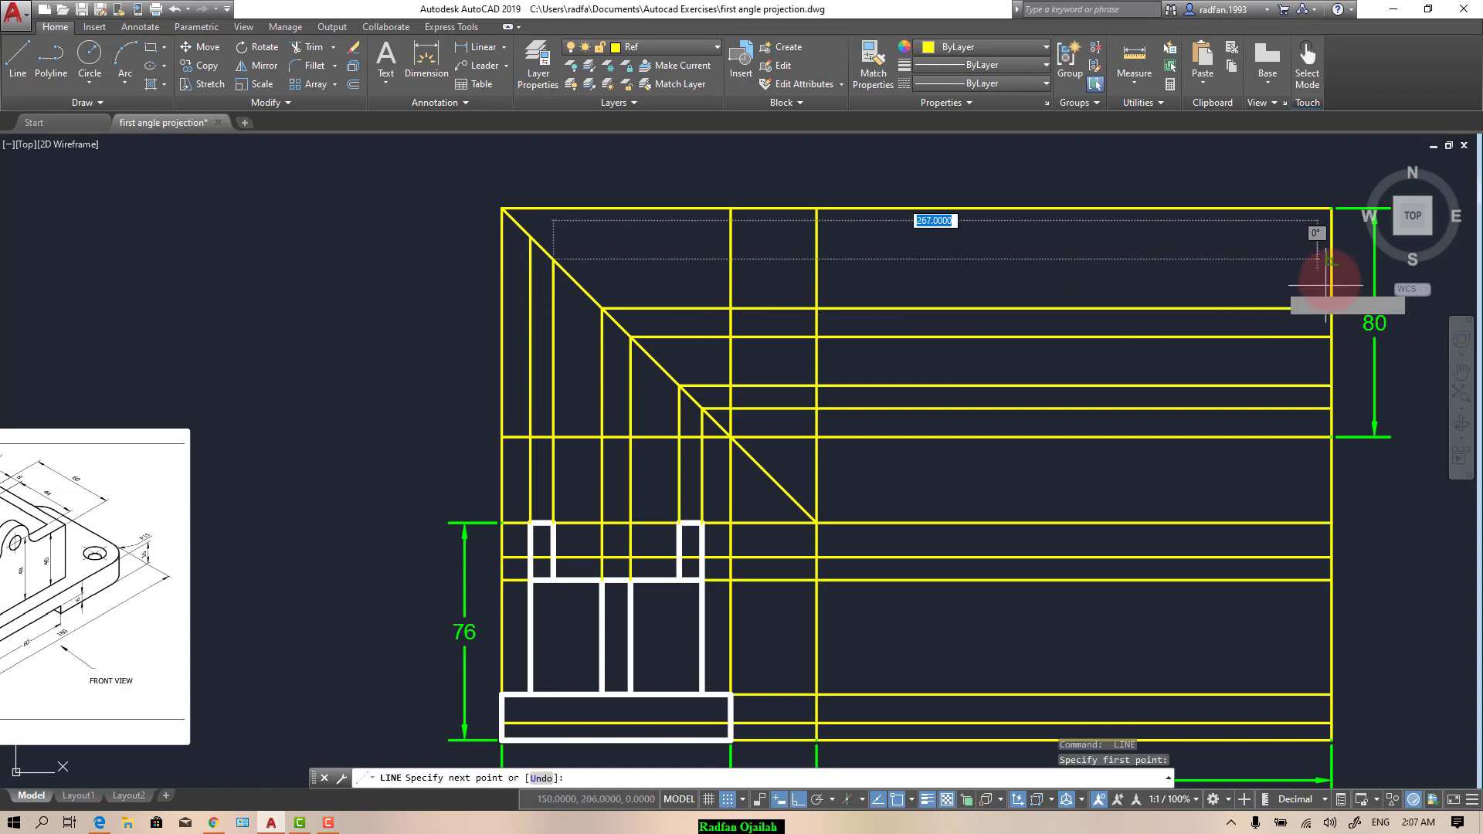
{"action": "left_click", "coordinate": [1330, 259]}
{"action": "key", "text": "space"}
{"action": "key", "text": "space"}
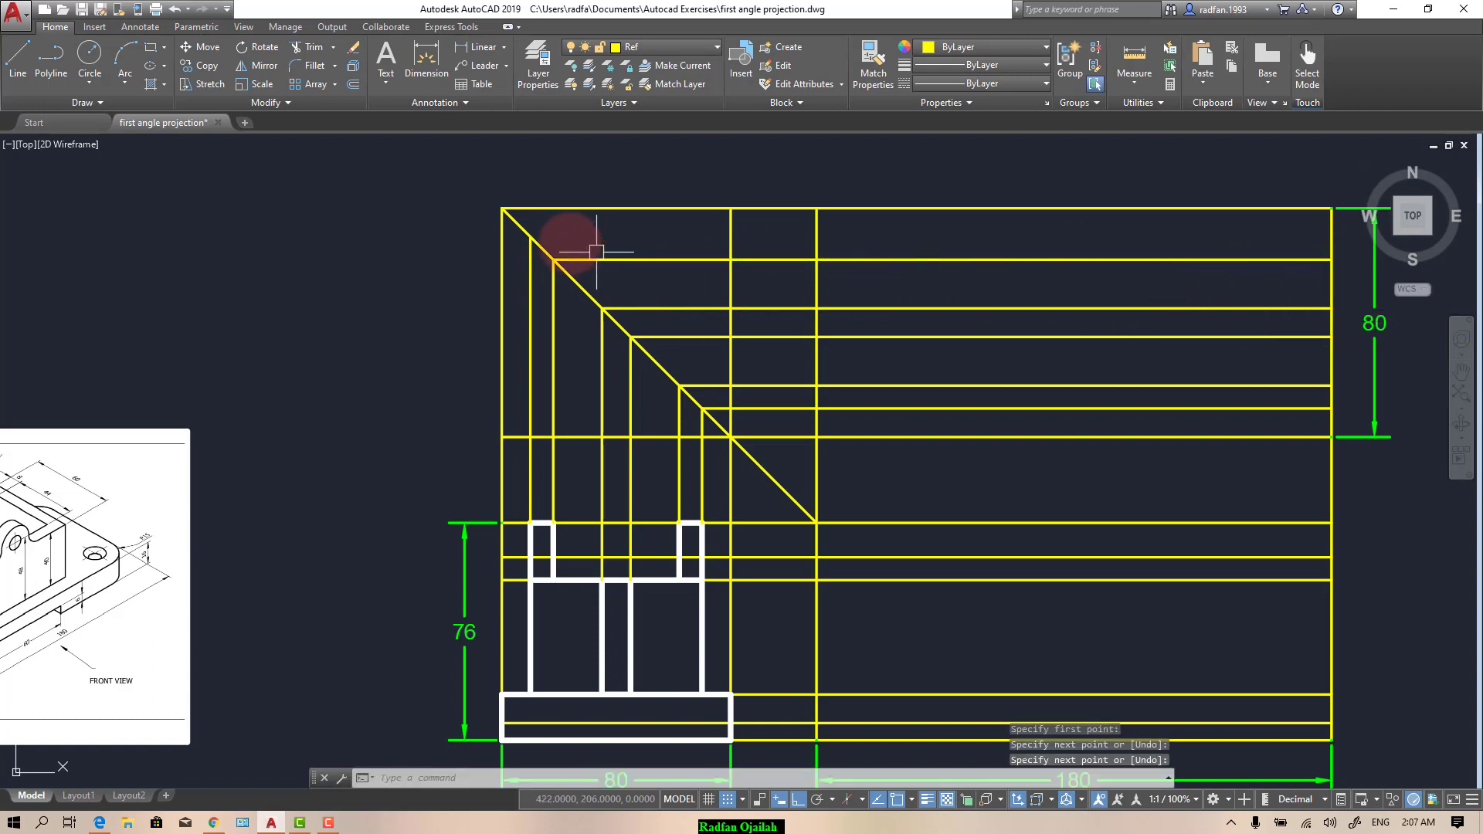
{"action": "left_click", "coordinate": [530, 236]}
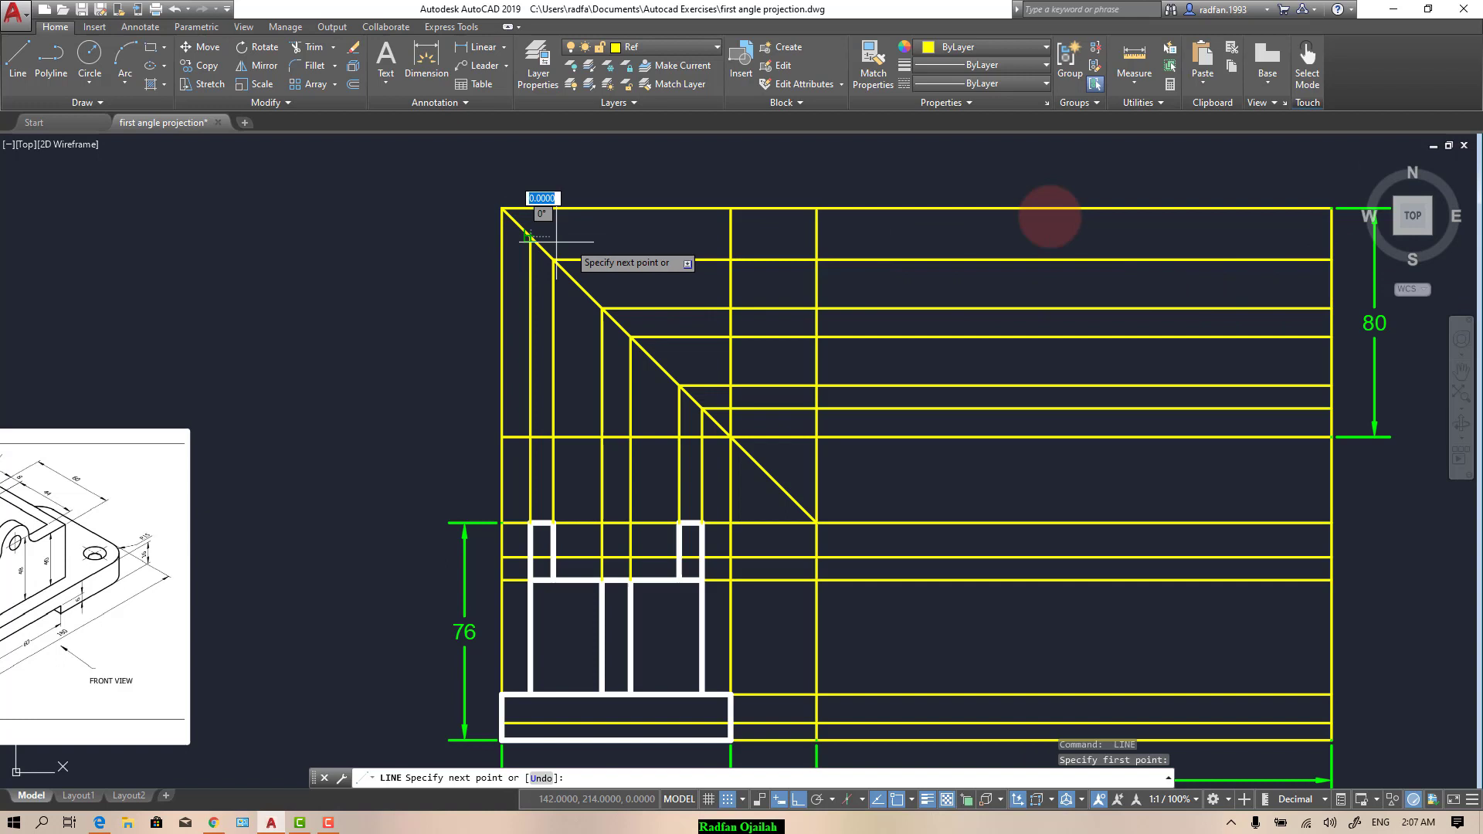
{"action": "left_click", "coordinate": [1330, 236]}
{"action": "key", "text": "space"}
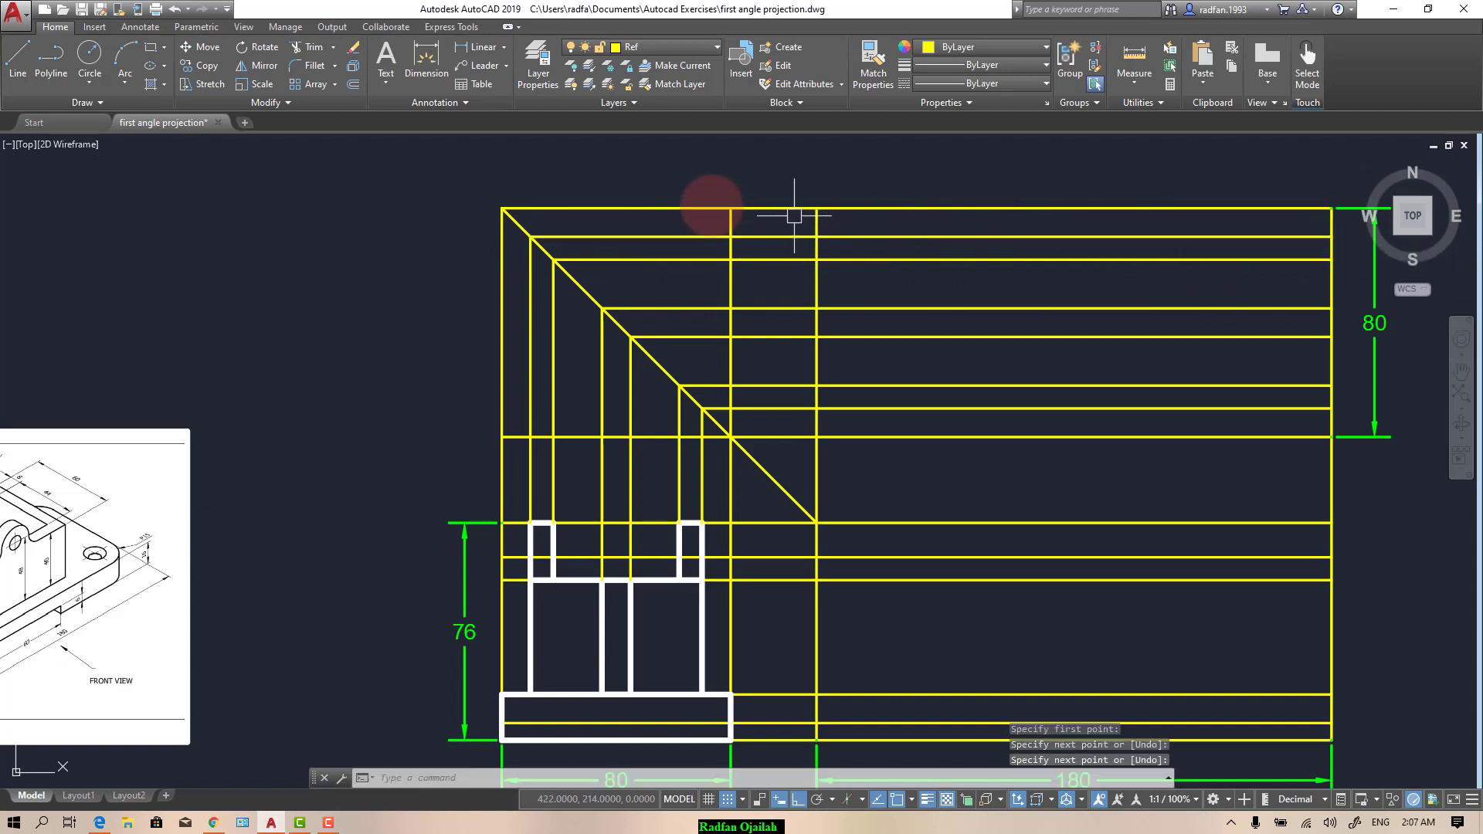
{"action": "scroll", "coordinate": [795, 216], "scroll_direction": "down", "scroll_amount": 2}
{"action": "scroll", "coordinate": [853, 502], "scroll_direction": "up", "scroll_amount": 2}
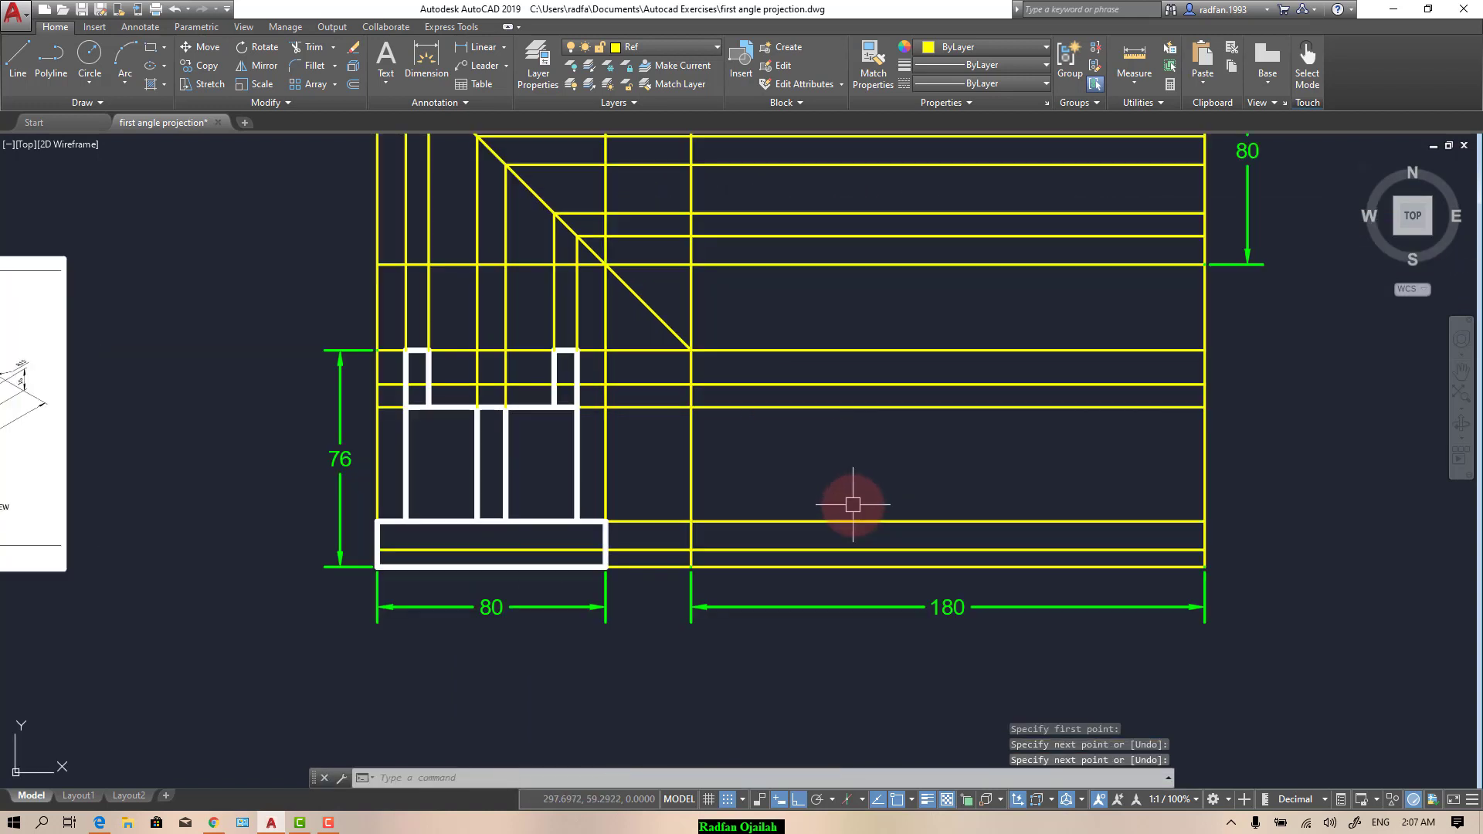
{"action": "scroll", "coordinate": [1092, 579], "scroll_direction": "down", "scroll_amount": 2}
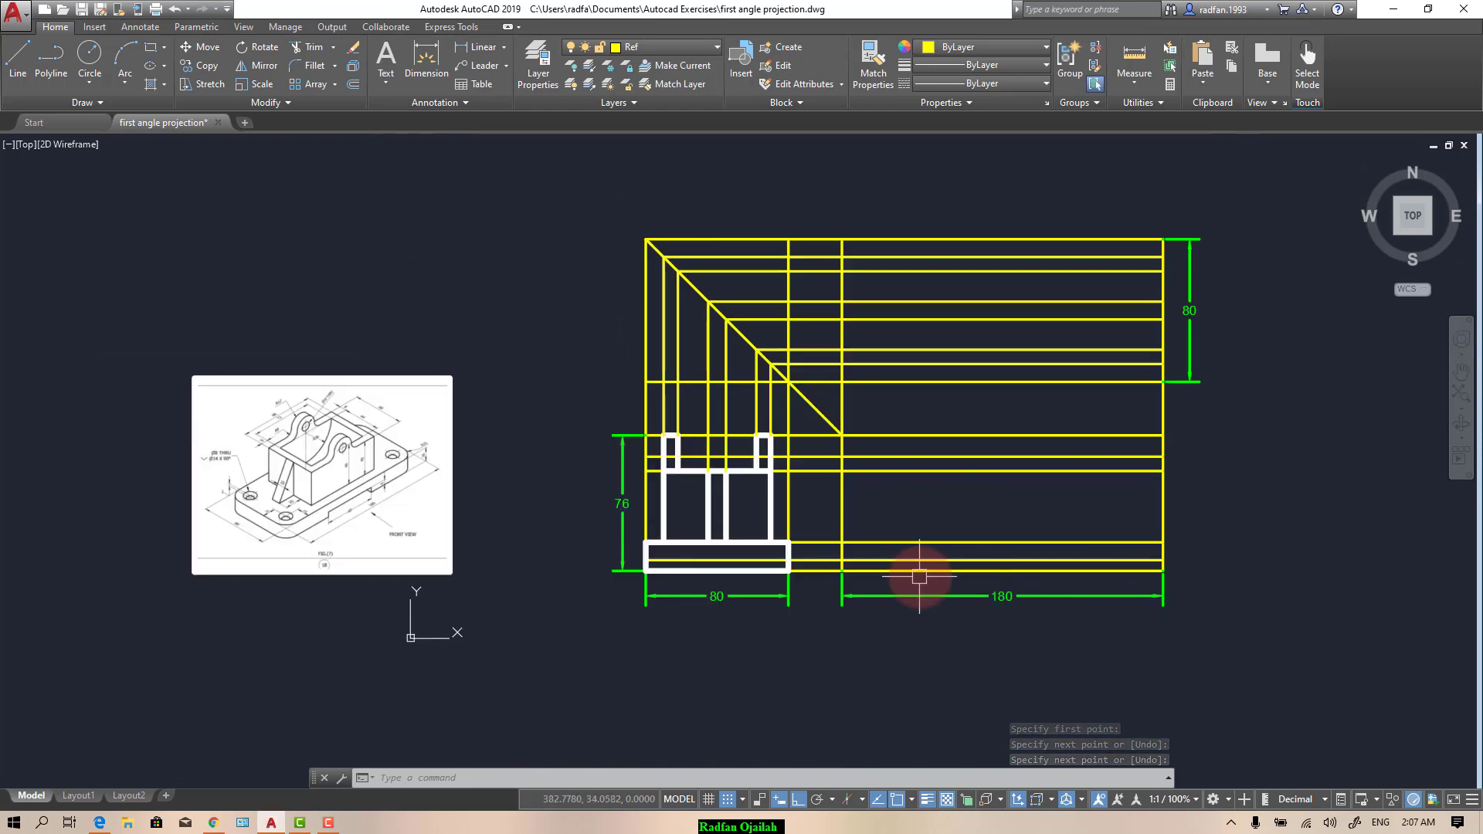
{"action": "scroll", "coordinate": [348, 477], "scroll_direction": "up", "scroll_amount": 2}
{"action": "scroll", "coordinate": [379, 523], "scroll_direction": "up", "scroll_amount": 2}
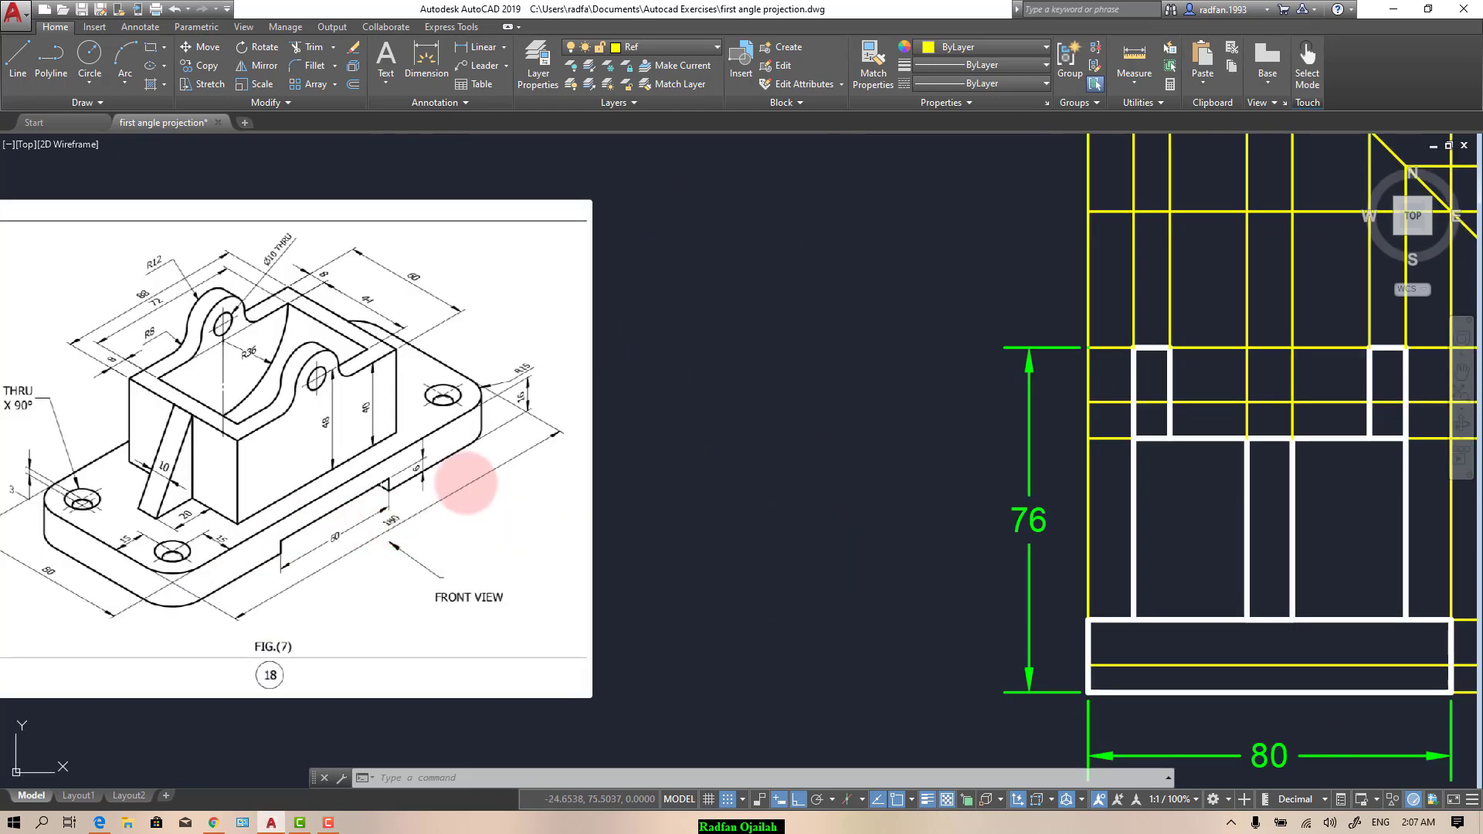
{"action": "left_click", "coordinate": [652, 46]}
{"action": "left_click", "coordinate": [655, 59]}
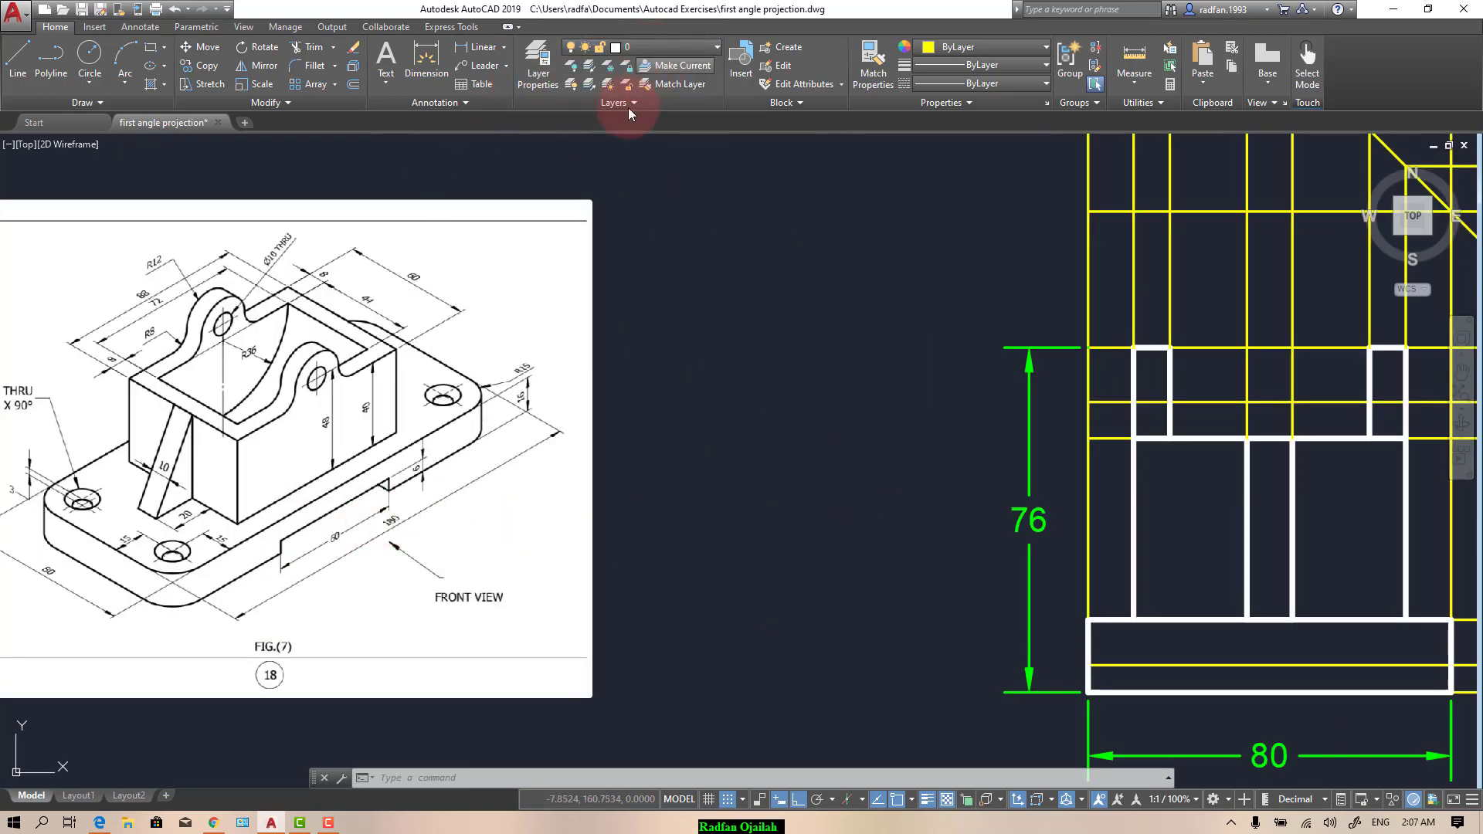
{"action": "scroll", "coordinate": [390, 572], "scroll_direction": "up", "scroll_amount": 2}
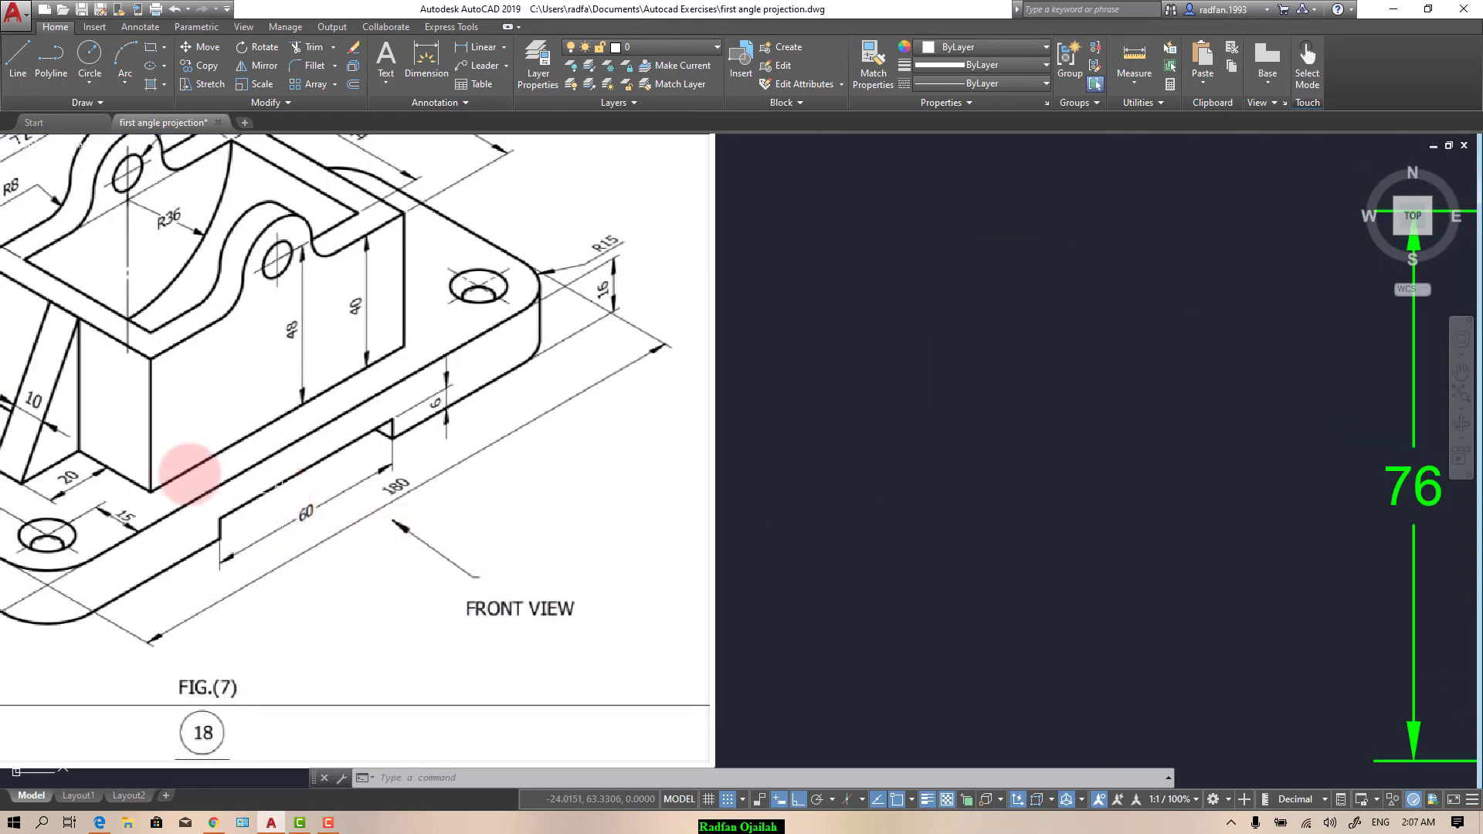
{"action": "scroll", "coordinate": [131, 460], "scroll_direction": "down", "scroll_amount": 2}
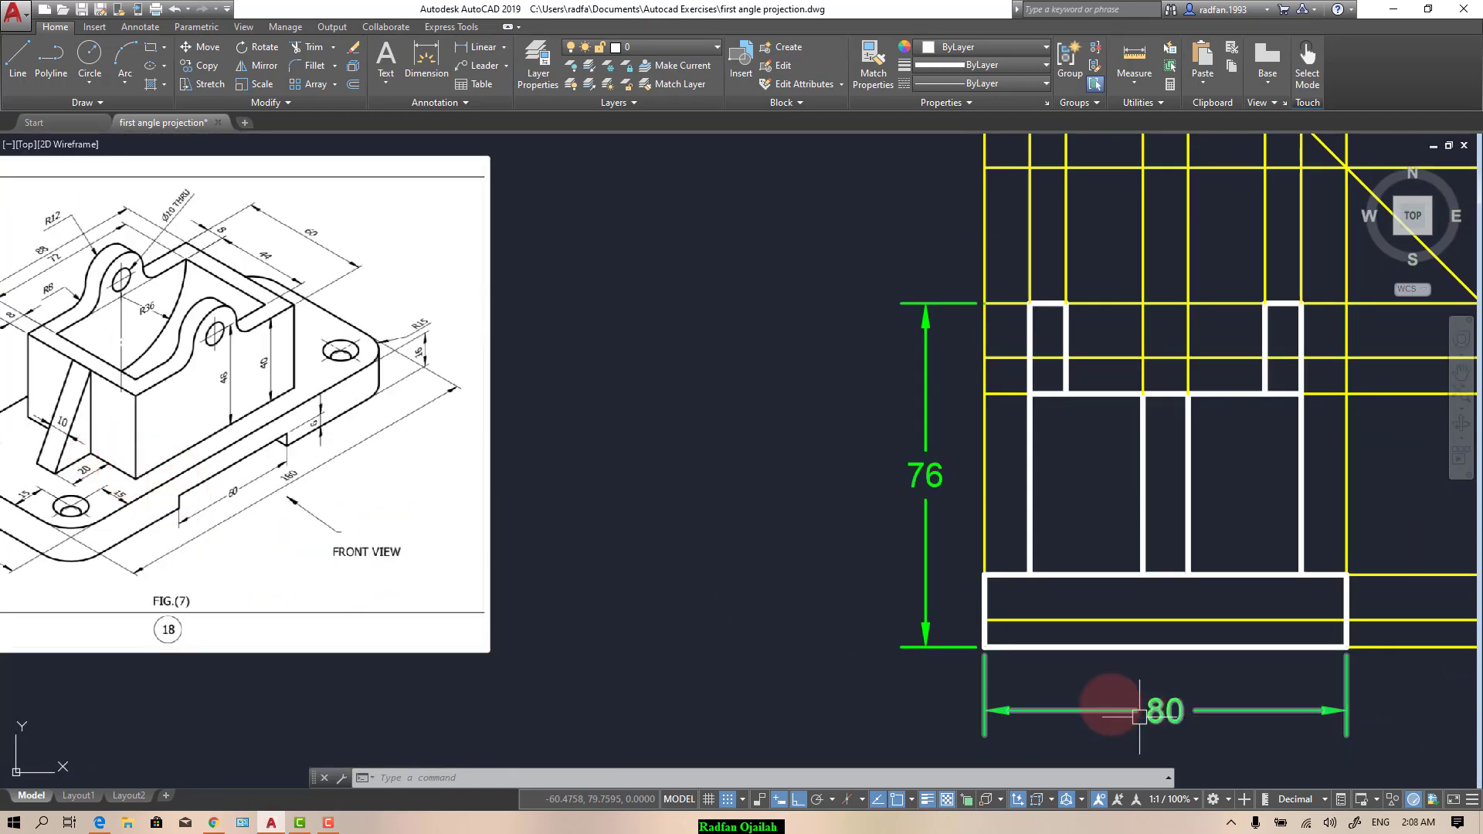
{"action": "scroll", "coordinate": [587, 599], "scroll_direction": "down", "scroll_amount": 3}
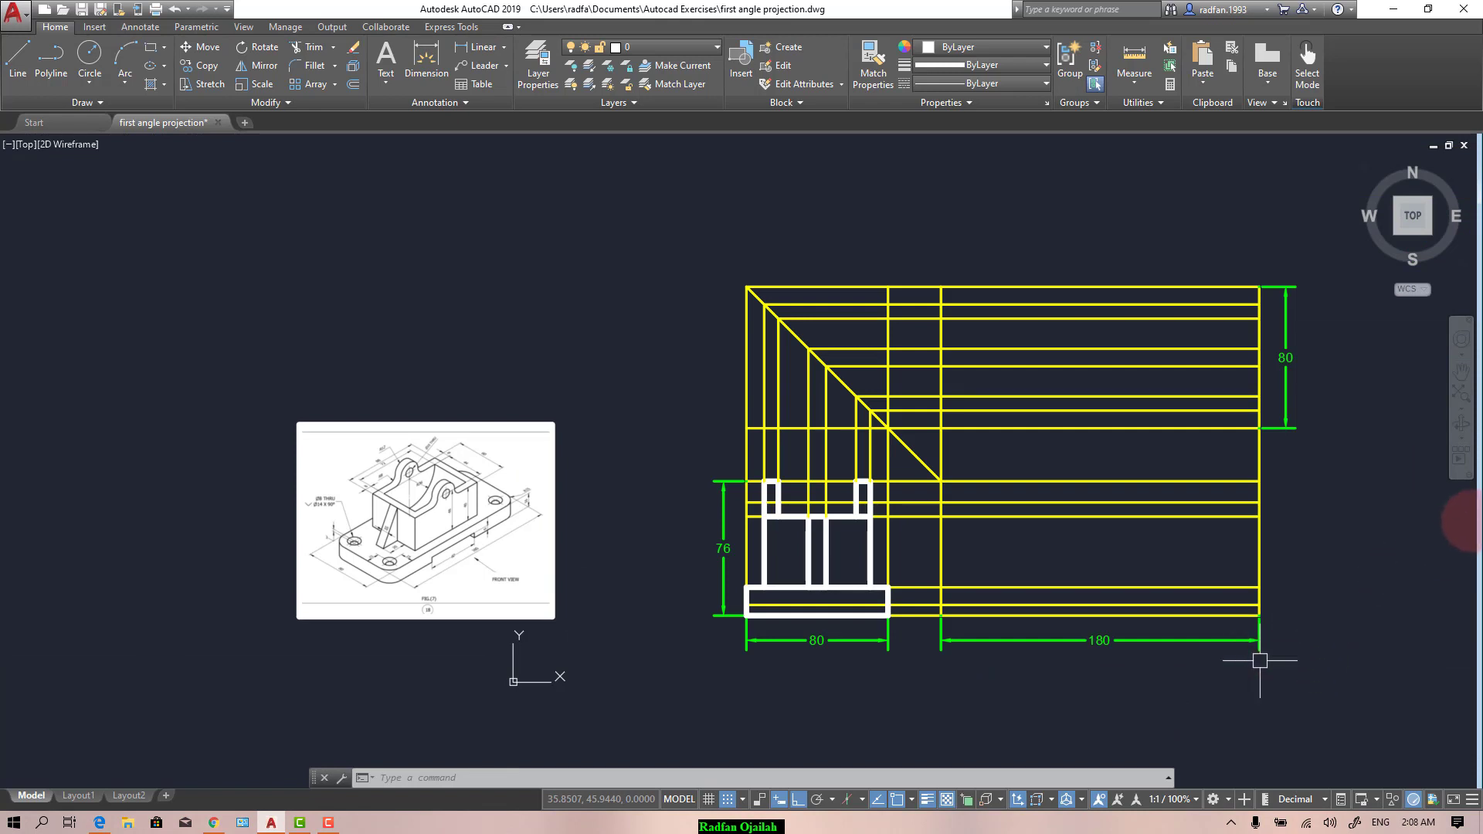
{"action": "scroll", "coordinate": [1260, 660], "scroll_direction": "up", "scroll_amount": 2}
Step: Outline the right-hand view's base strip from its lower right corner across the full 180 width
{"action": "type", "text": "l"}
{"action": "key", "text": "Return"}
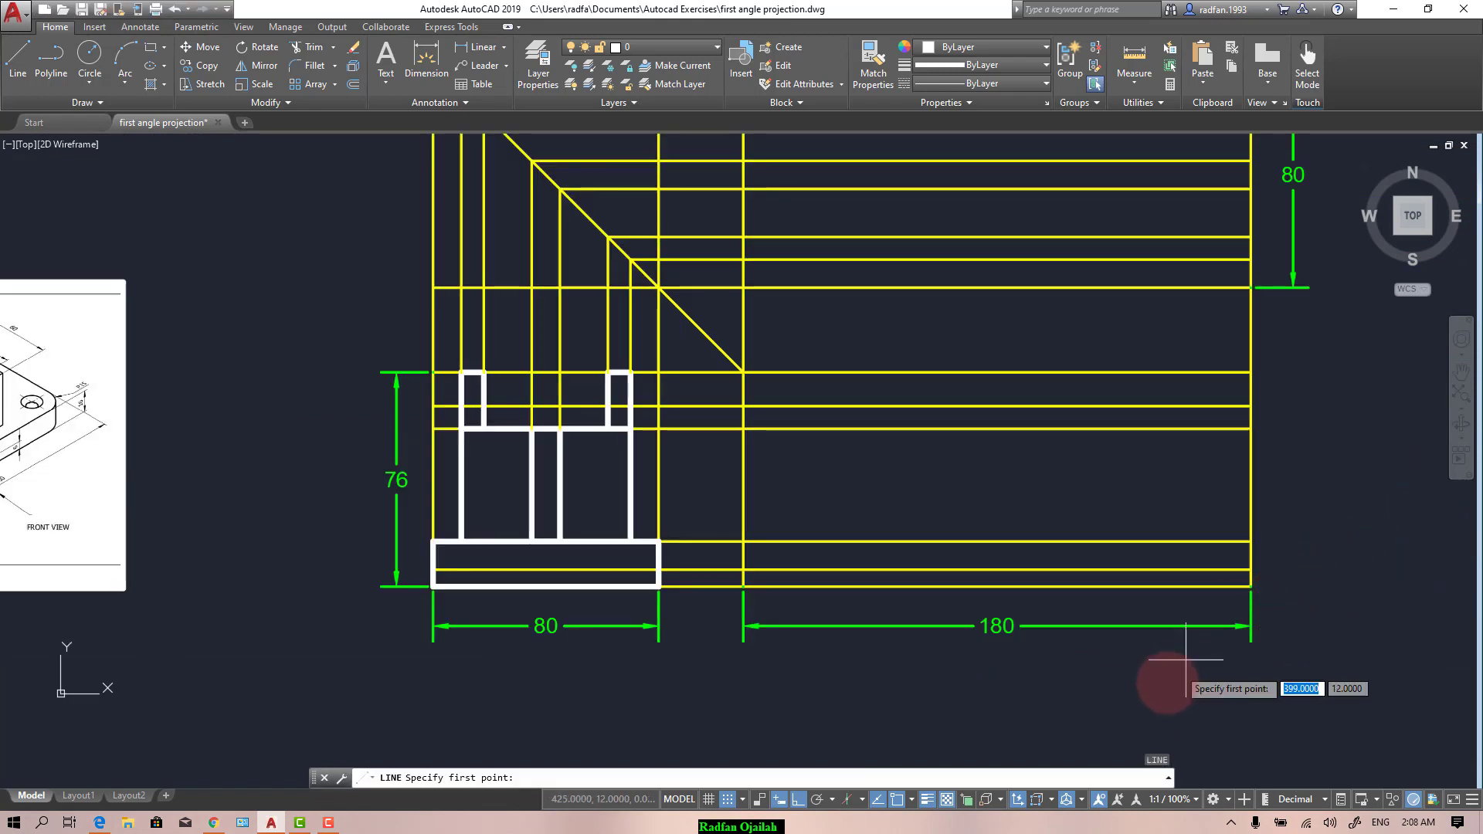
{"action": "left_click", "coordinate": [1249, 587]}
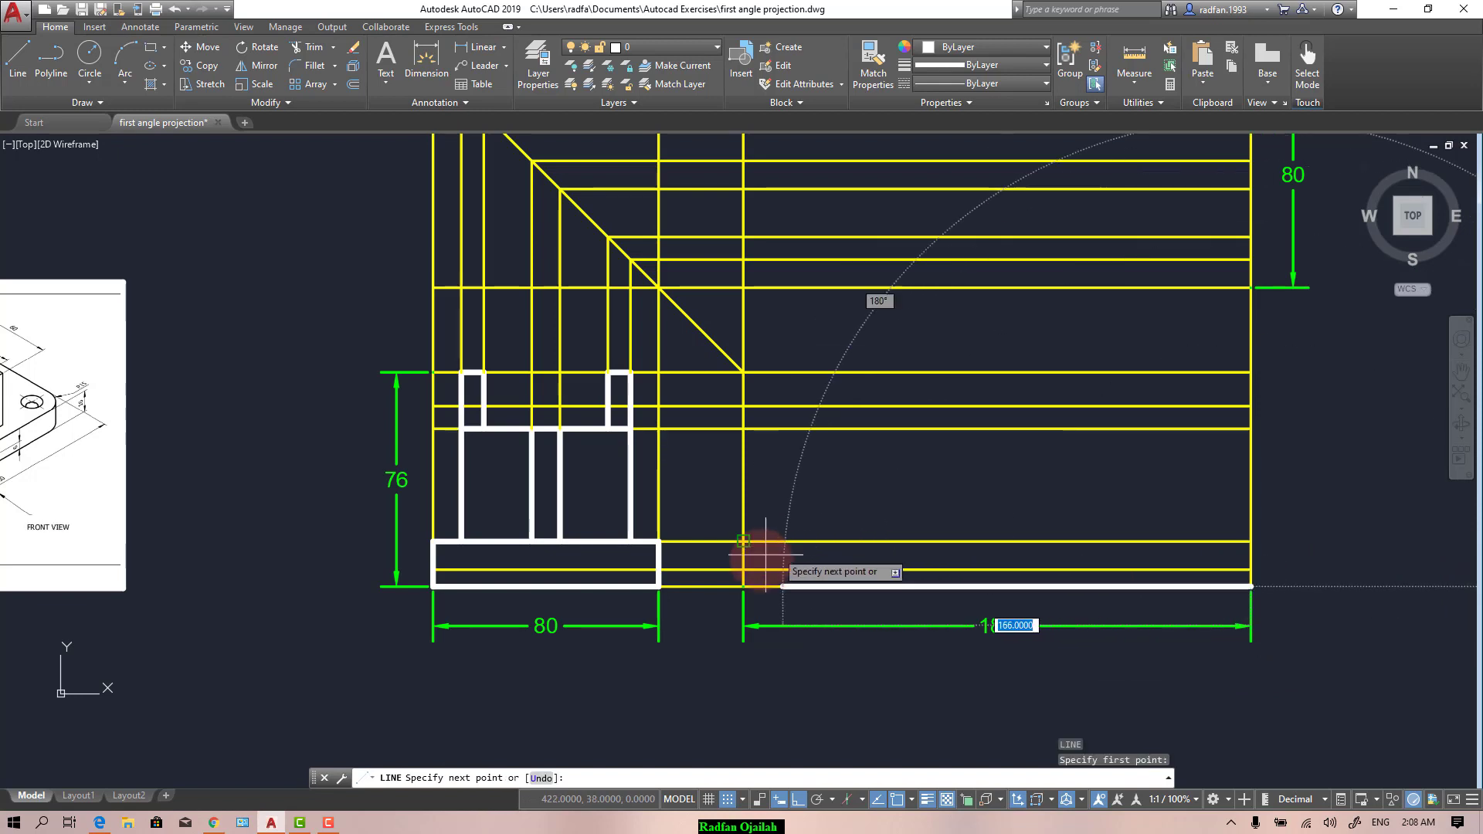
{"action": "left_click", "coordinate": [743, 587]}
{"action": "left_click", "coordinate": [743, 541]}
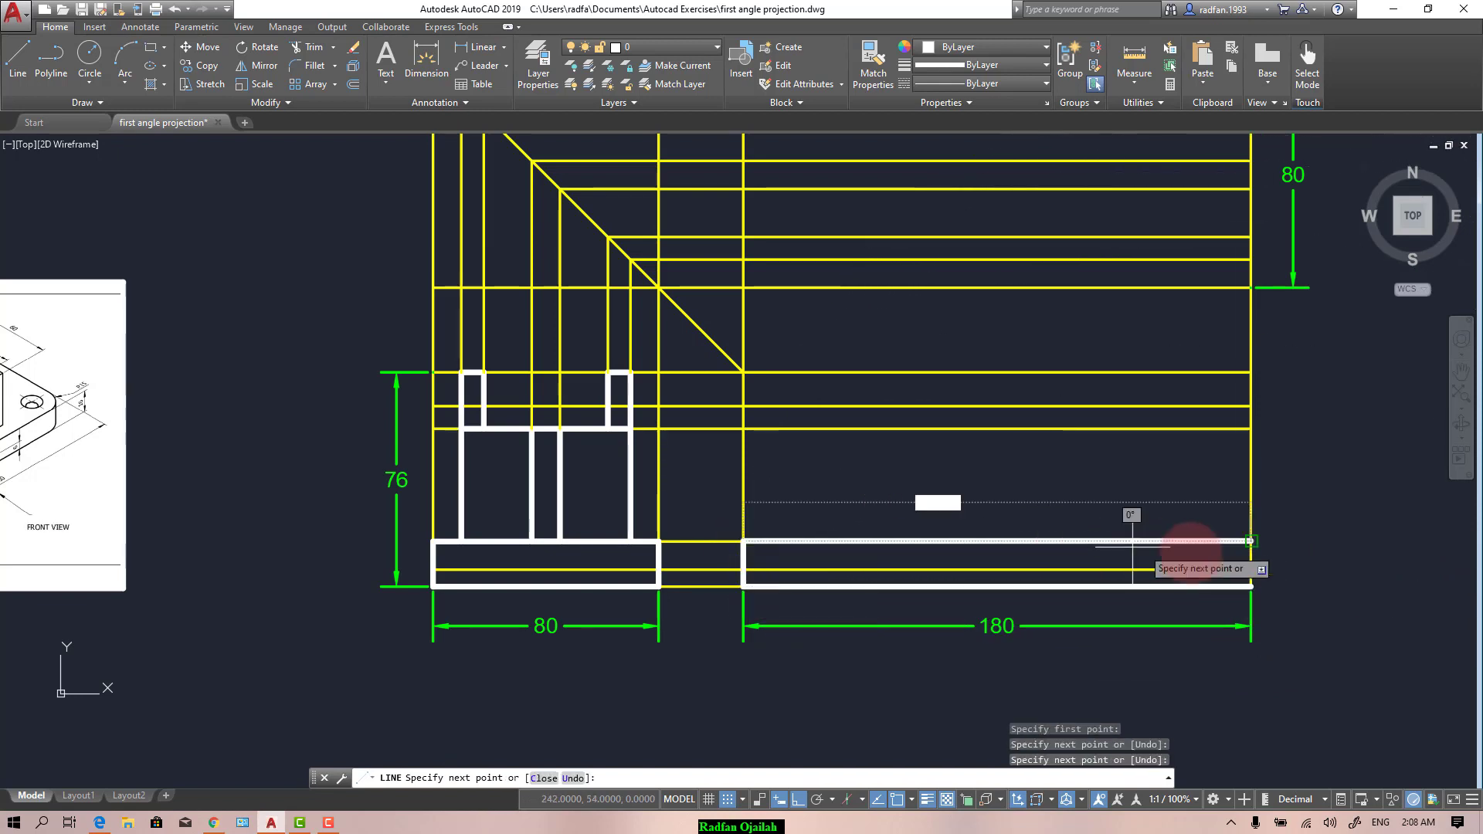
{"action": "left_click", "coordinate": [1249, 541]}
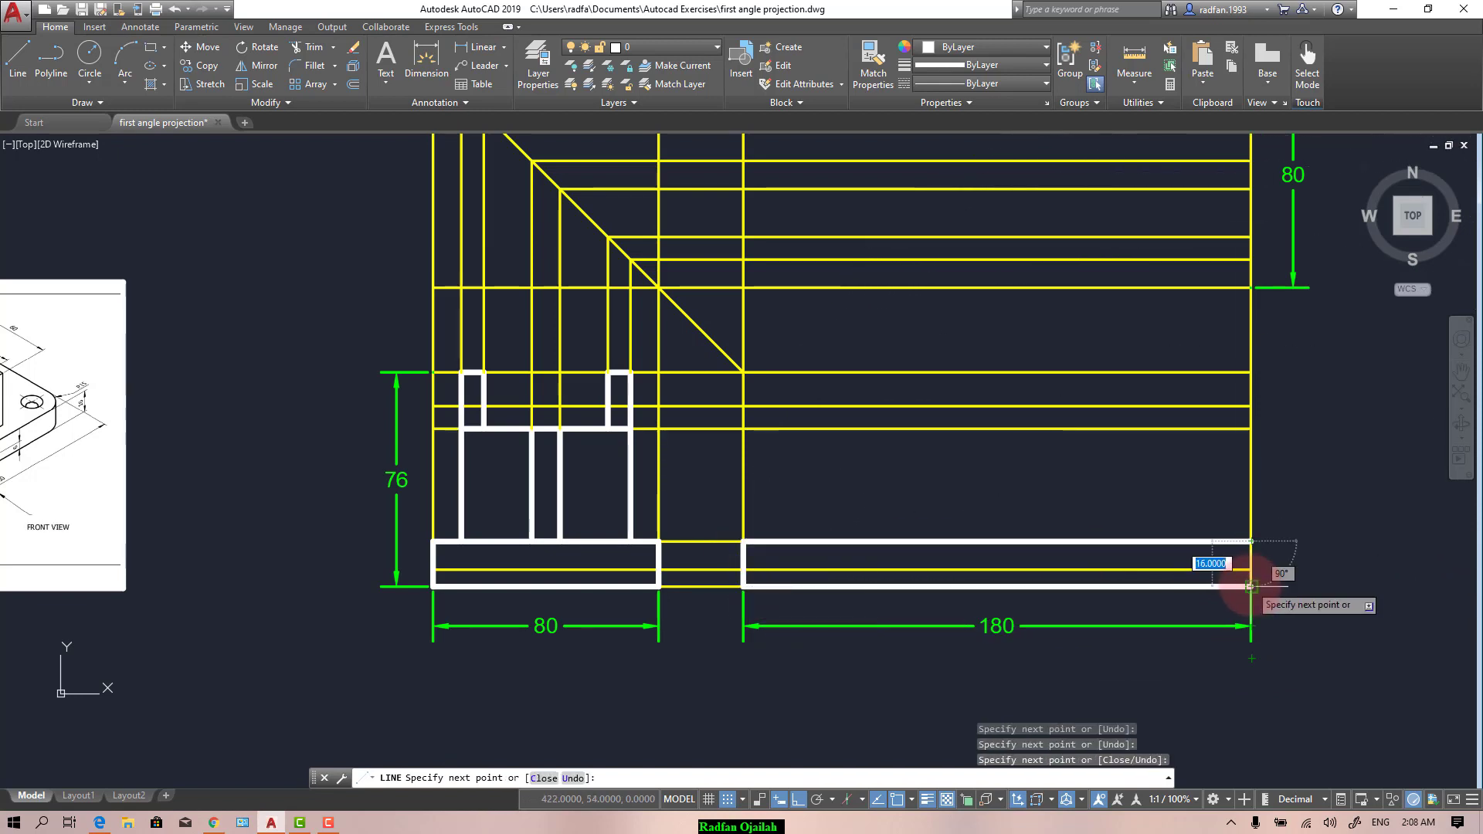
{"action": "key", "text": "Return"}
Step: Start a new line at an empty point below the views
{"action": "scroll", "coordinate": [1380, 589], "scroll_direction": "down", "scroll_amount": 2}
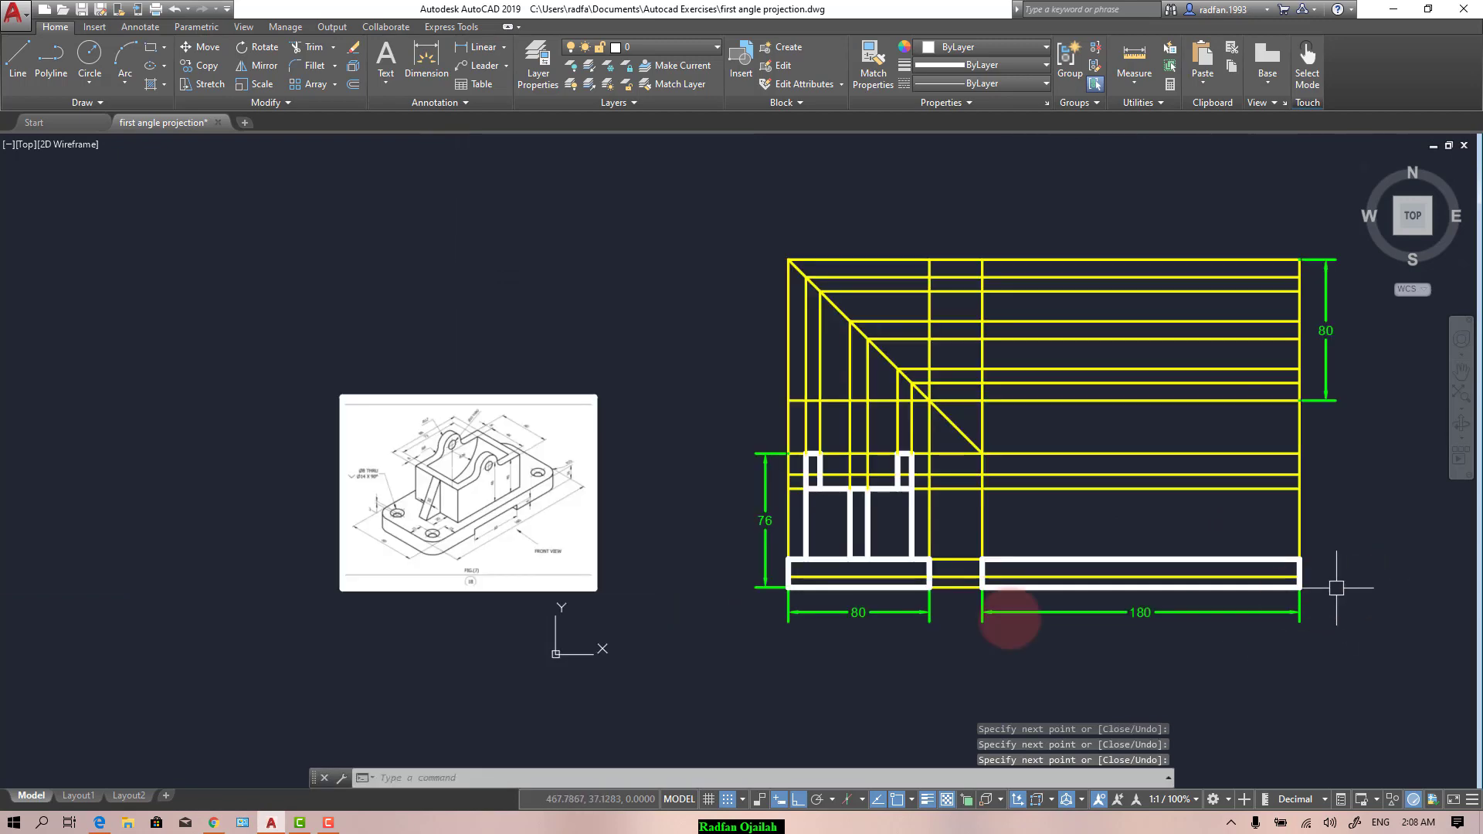
{"action": "scroll", "coordinate": [514, 533], "scroll_direction": "up", "scroll_amount": 4}
{"action": "scroll", "coordinate": [524, 539], "scroll_direction": "up", "scroll_amount": 3}
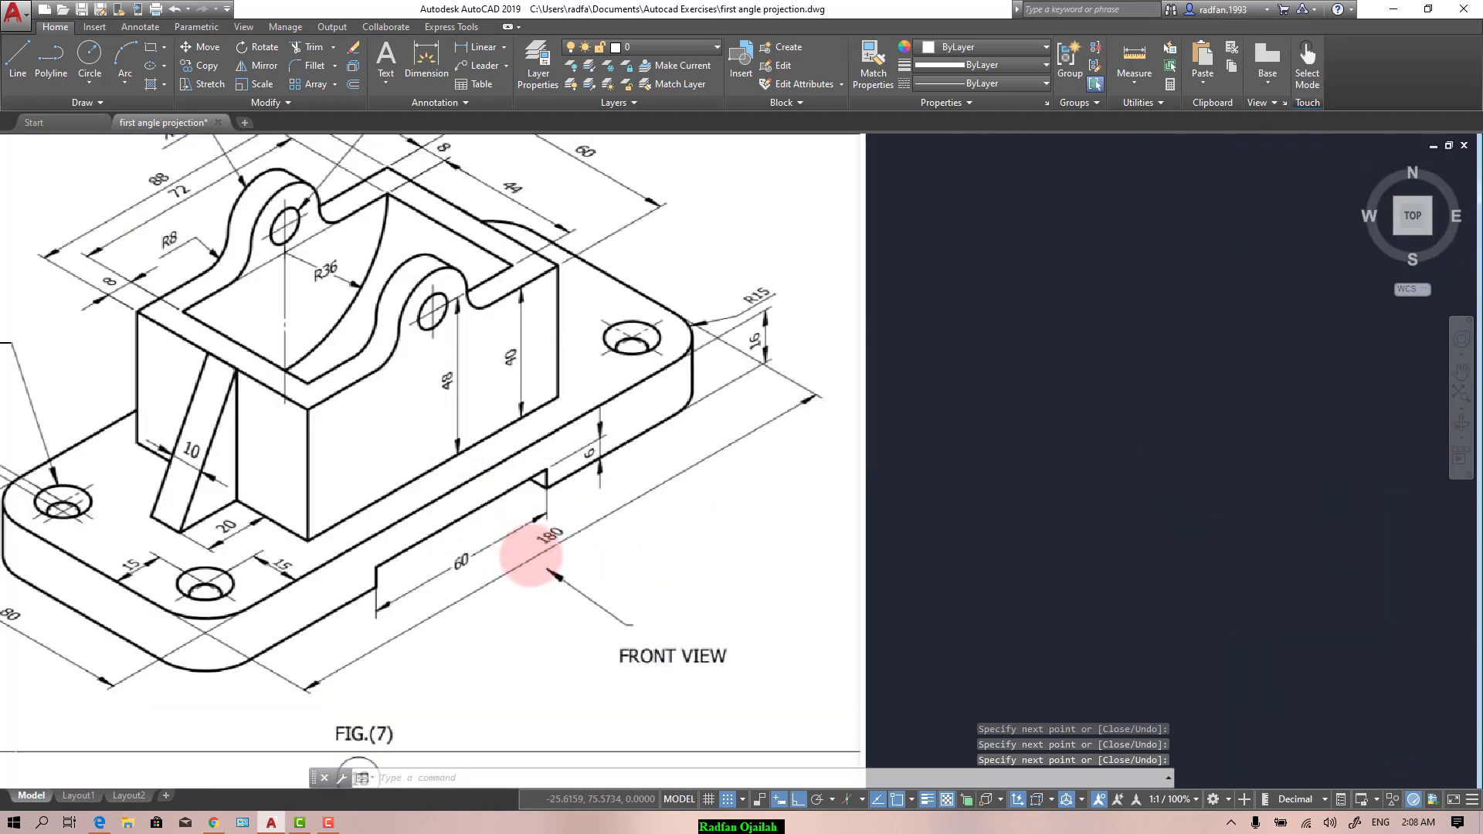
{"action": "scroll", "coordinate": [332, 519], "scroll_direction": "down", "scroll_amount": 3}
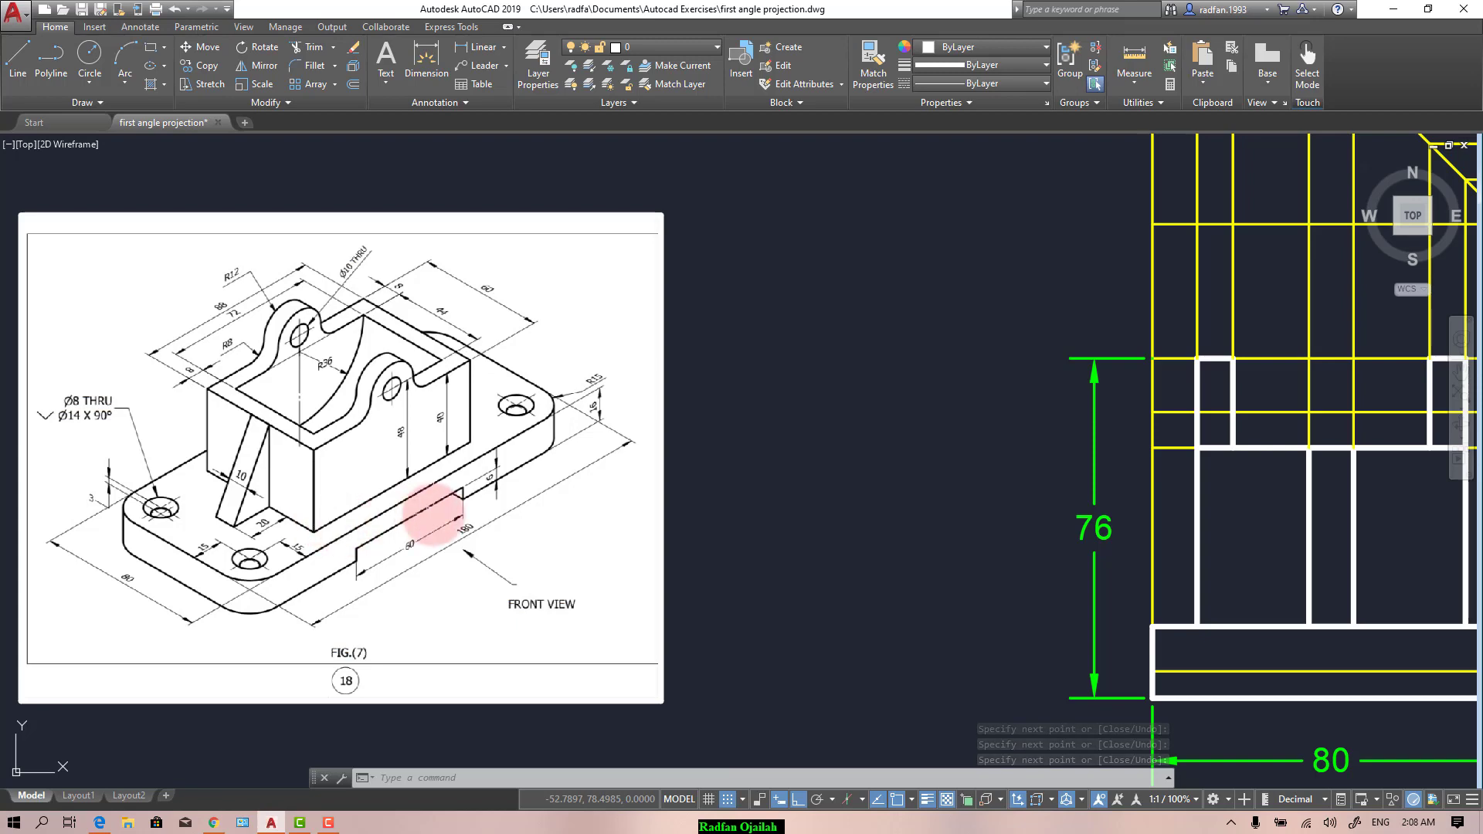
{"action": "scroll", "coordinate": [431, 513], "scroll_direction": "up", "scroll_amount": 2}
{"action": "scroll", "coordinate": [479, 476], "scroll_direction": "down", "scroll_amount": 5}
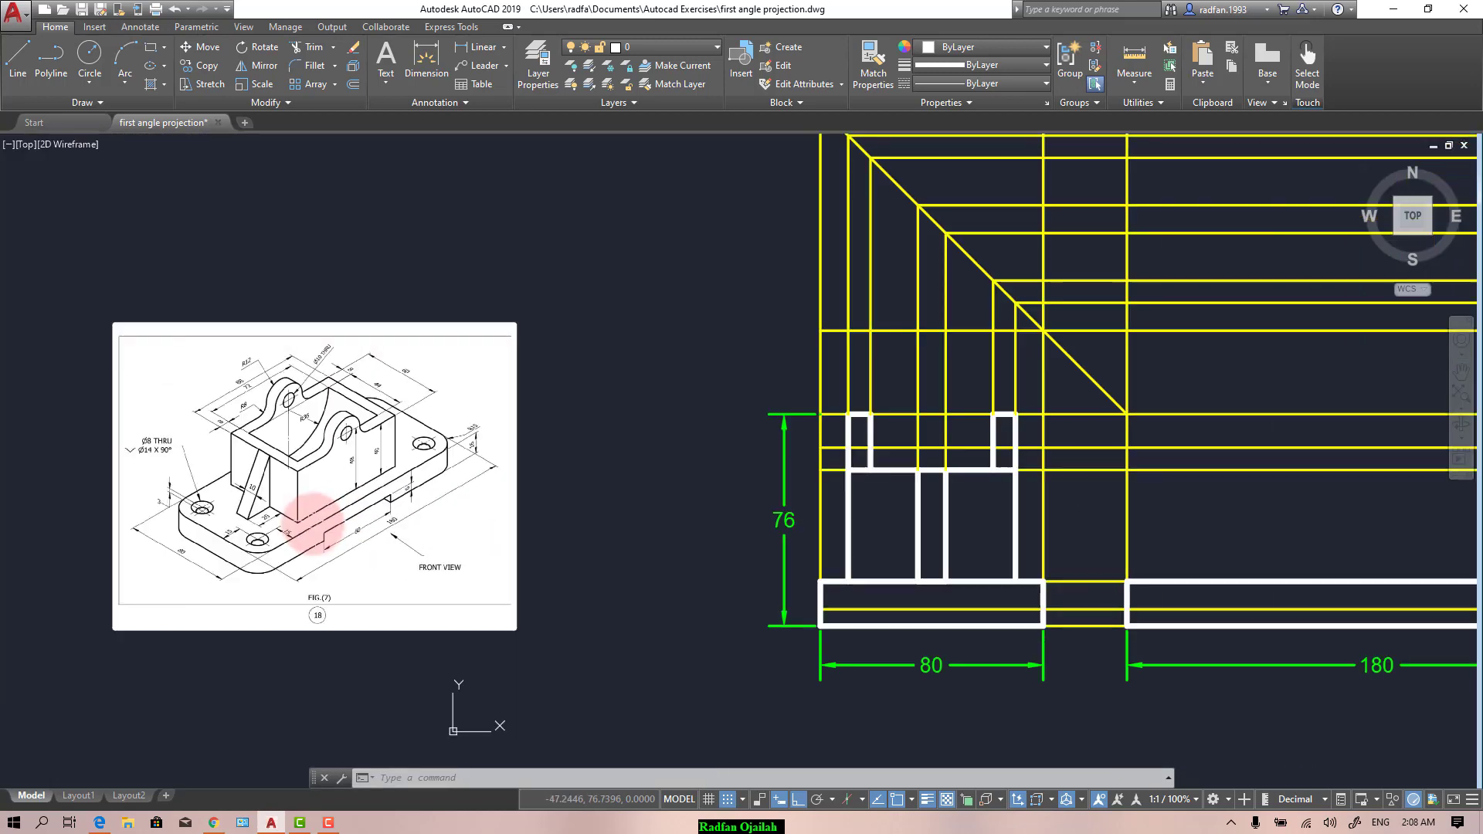
{"action": "scroll", "coordinate": [512, 552], "scroll_direction": "up", "scroll_amount": 3}
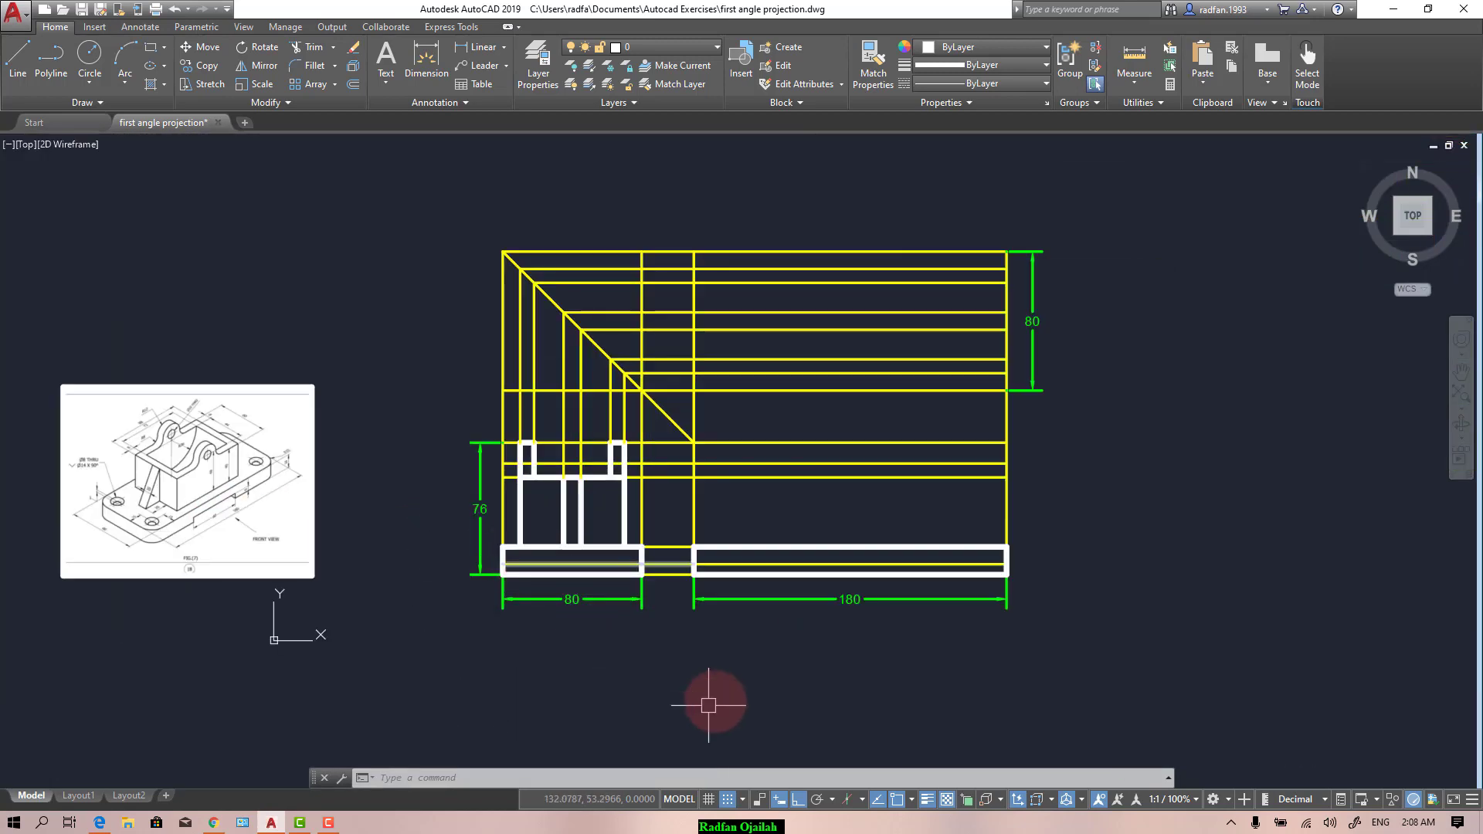
{"action": "scroll", "coordinate": [731, 693], "scroll_direction": "up", "scroll_amount": 2}
{"action": "type", "text": "l"}
{"action": "key", "text": "Return"}
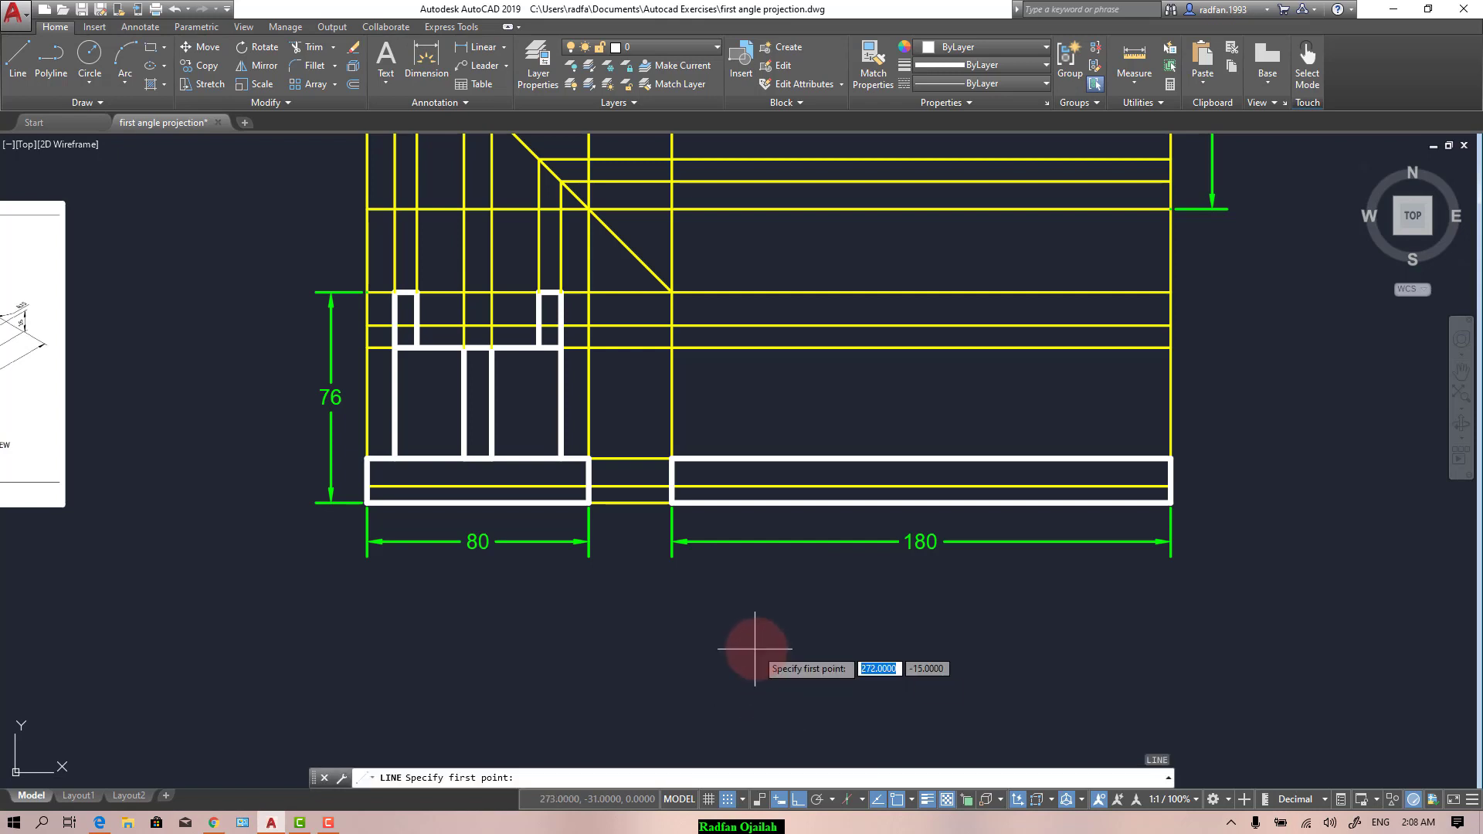
{"action": "left_click", "coordinate": [755, 649]}
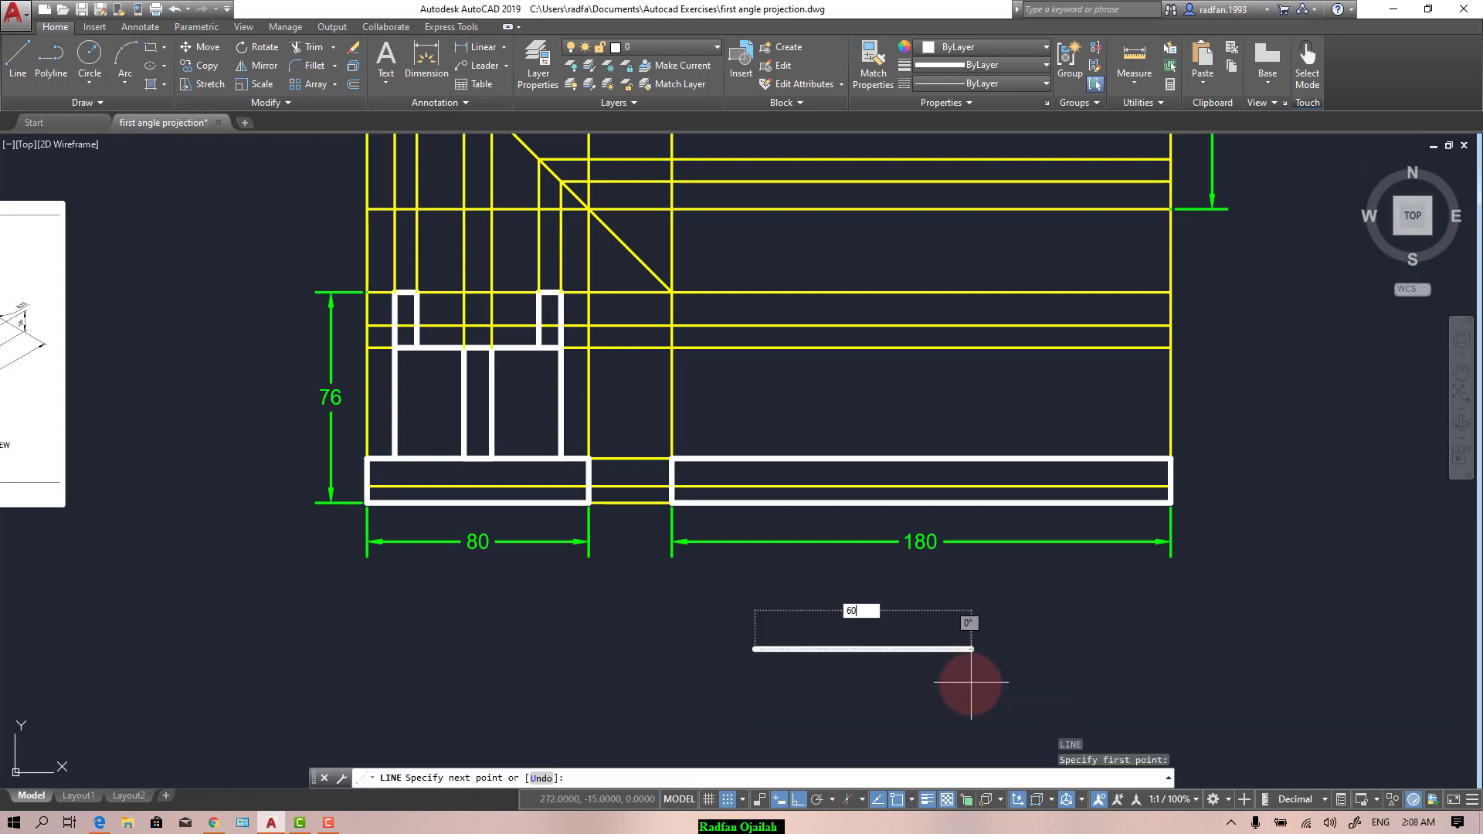
Step: Make the line 60 long and move it by its midpoint into the right view's base
{"action": "key", "text": "Return"}
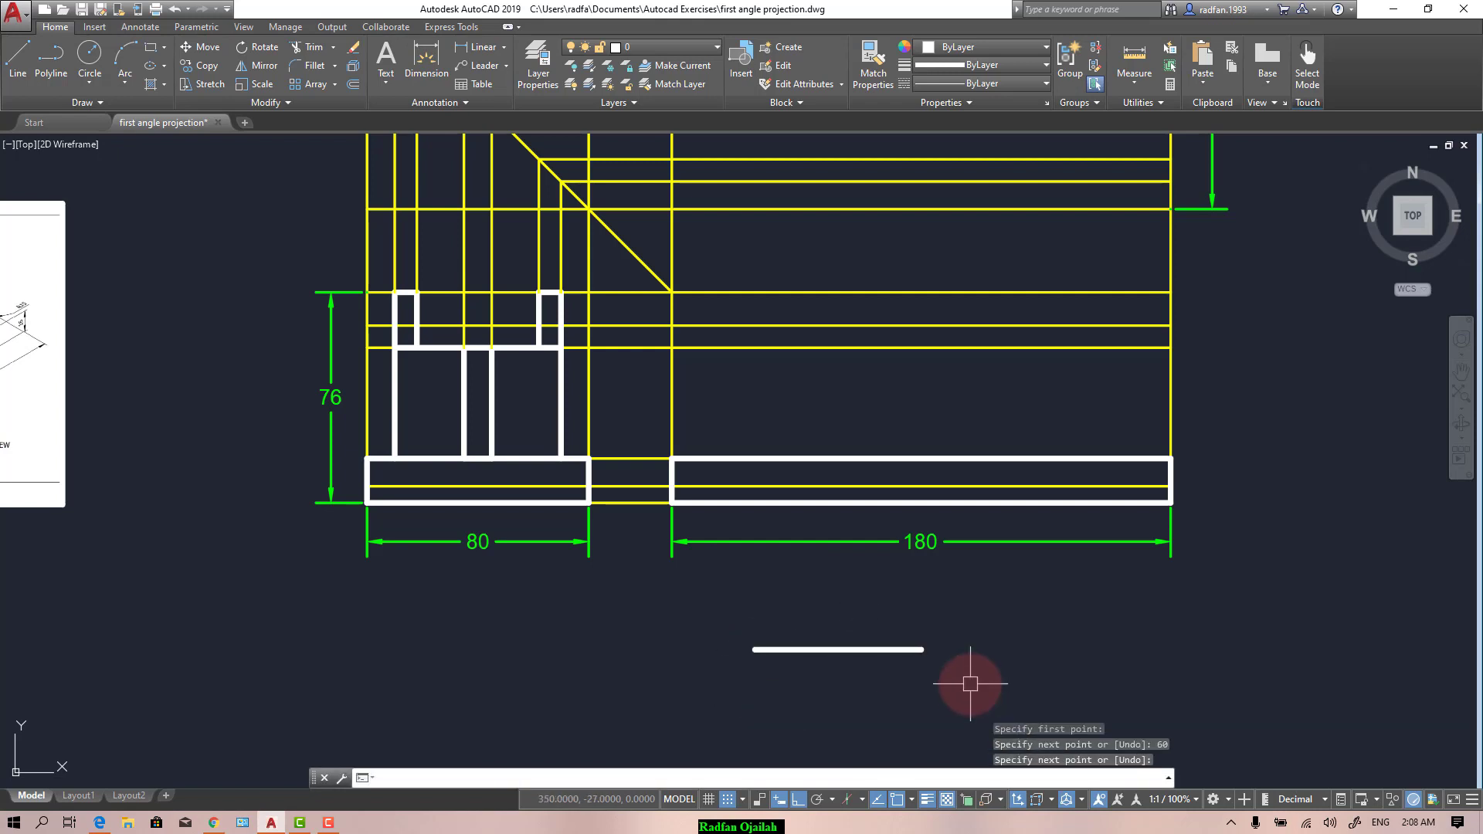
{"action": "key", "text": "Return"}
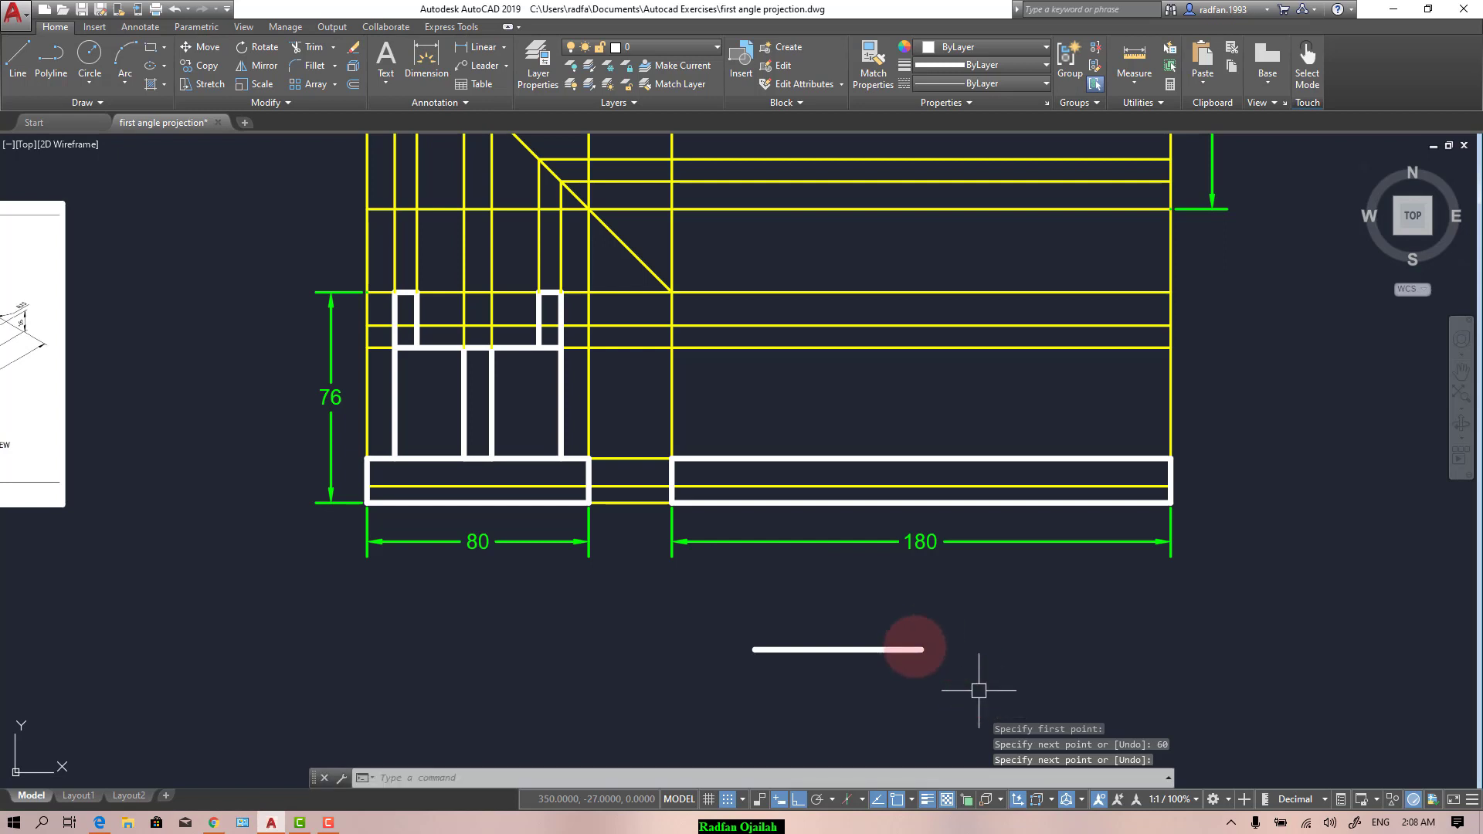
{"action": "type", "text": "m"}
{"action": "key", "text": "Return"}
{"action": "key", "text": "Return"}
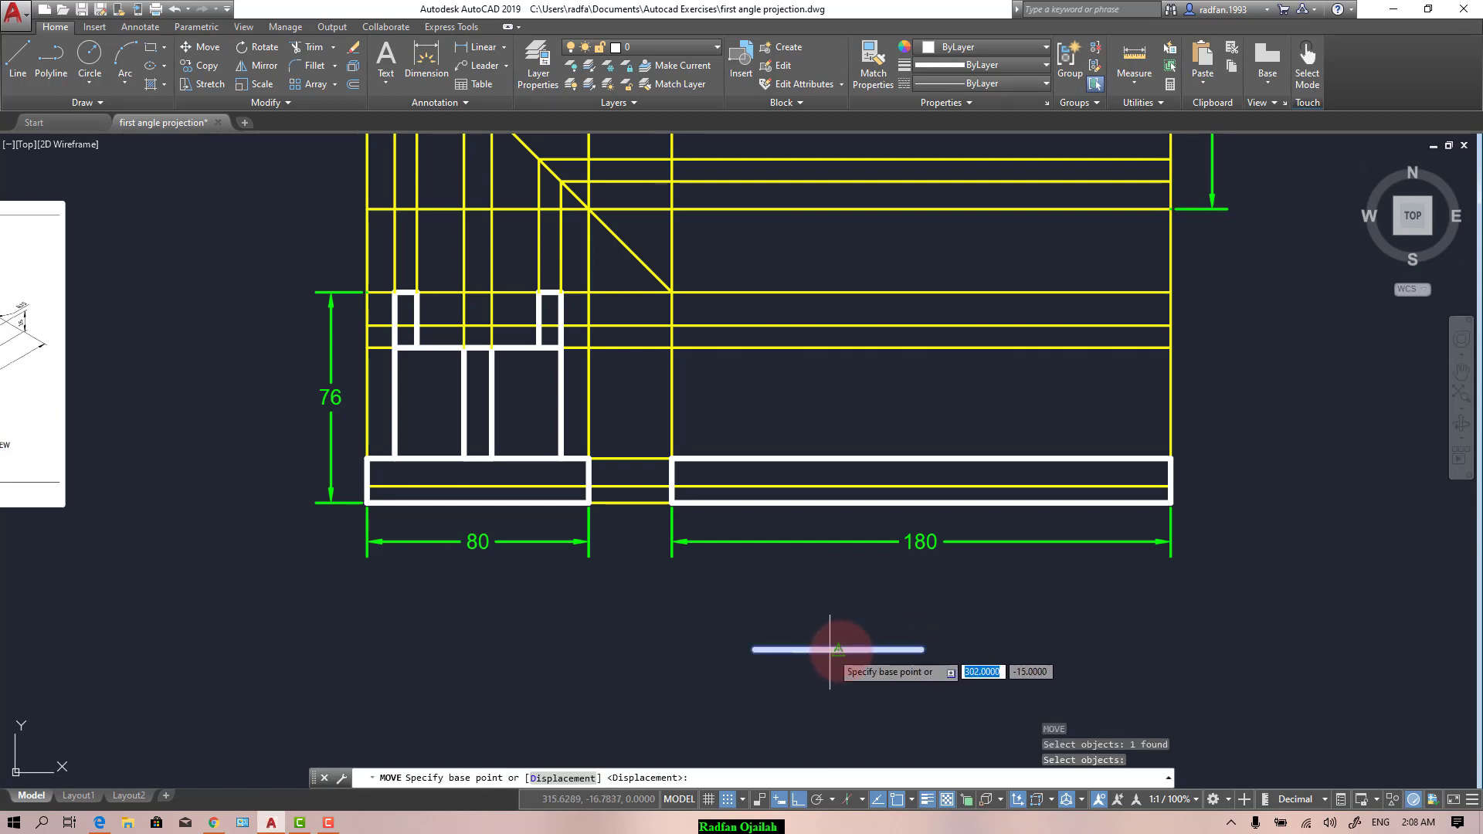
{"action": "left_click", "coordinate": [839, 649]}
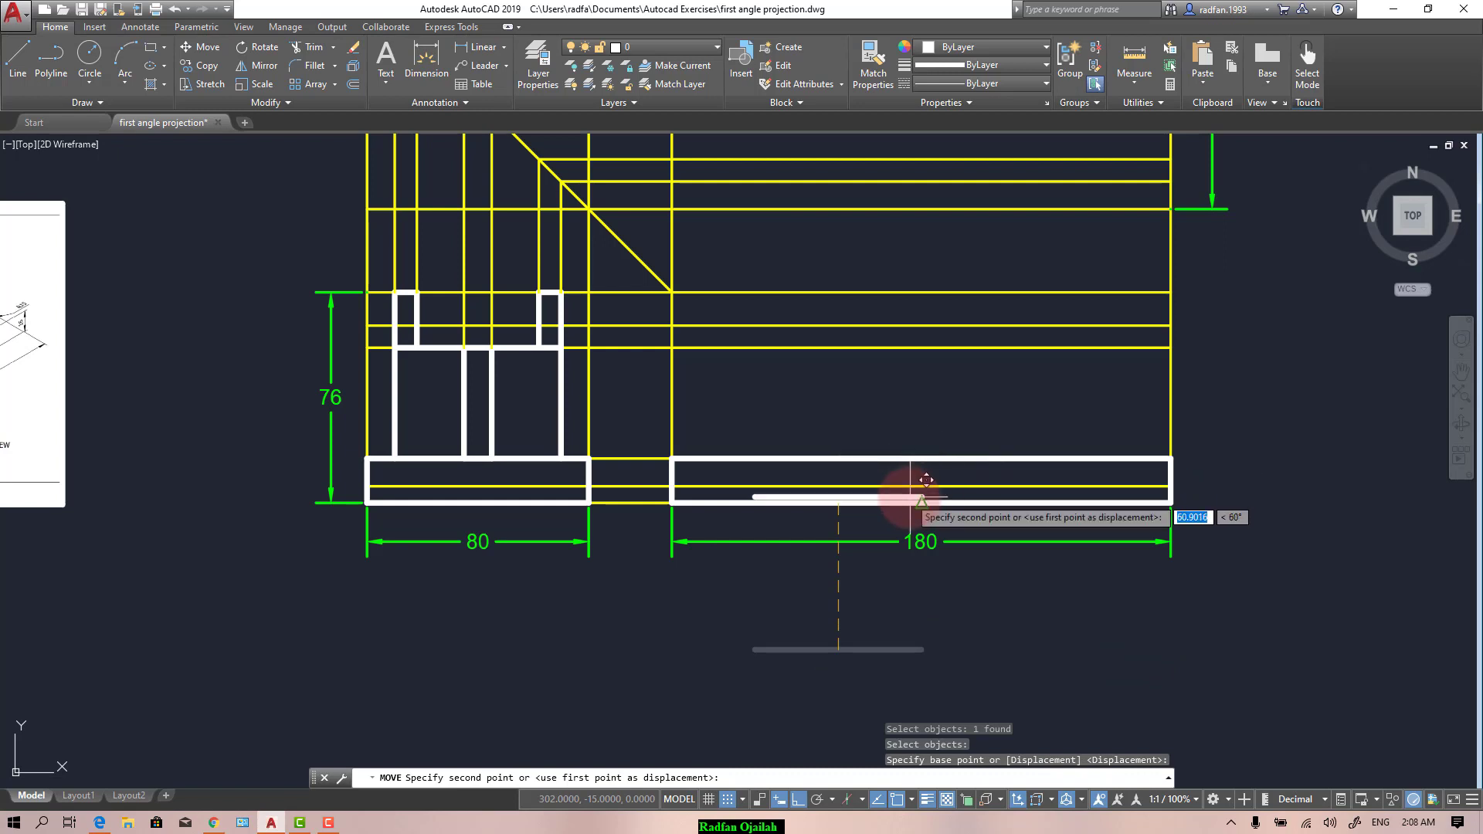
{"action": "left_click", "coordinate": [922, 487]}
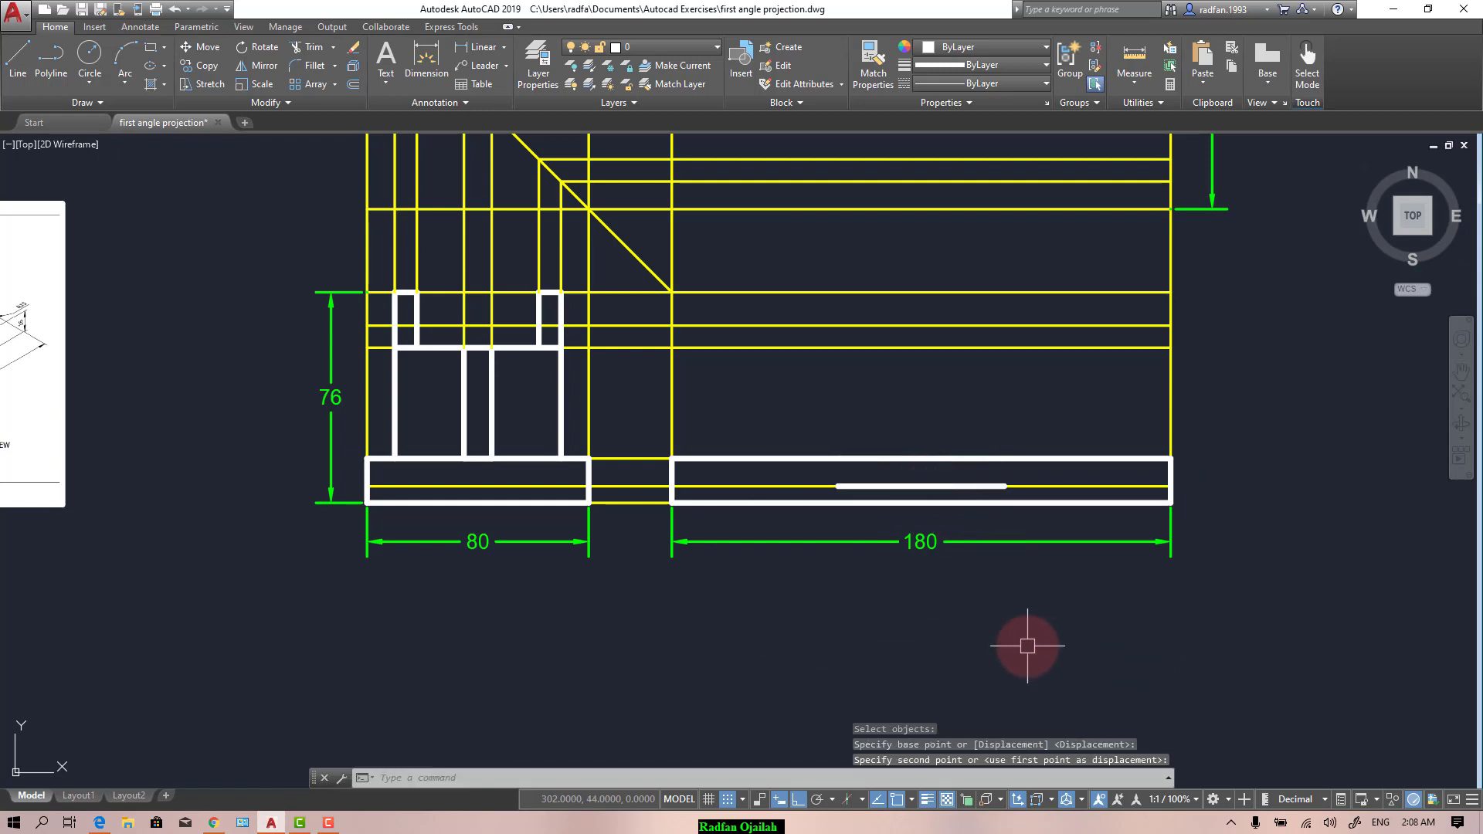
Step: Draw a notch side from the 60 line's end down to the base's bottom edge
{"action": "type", "text": "l"}
{"action": "key", "text": "Return"}
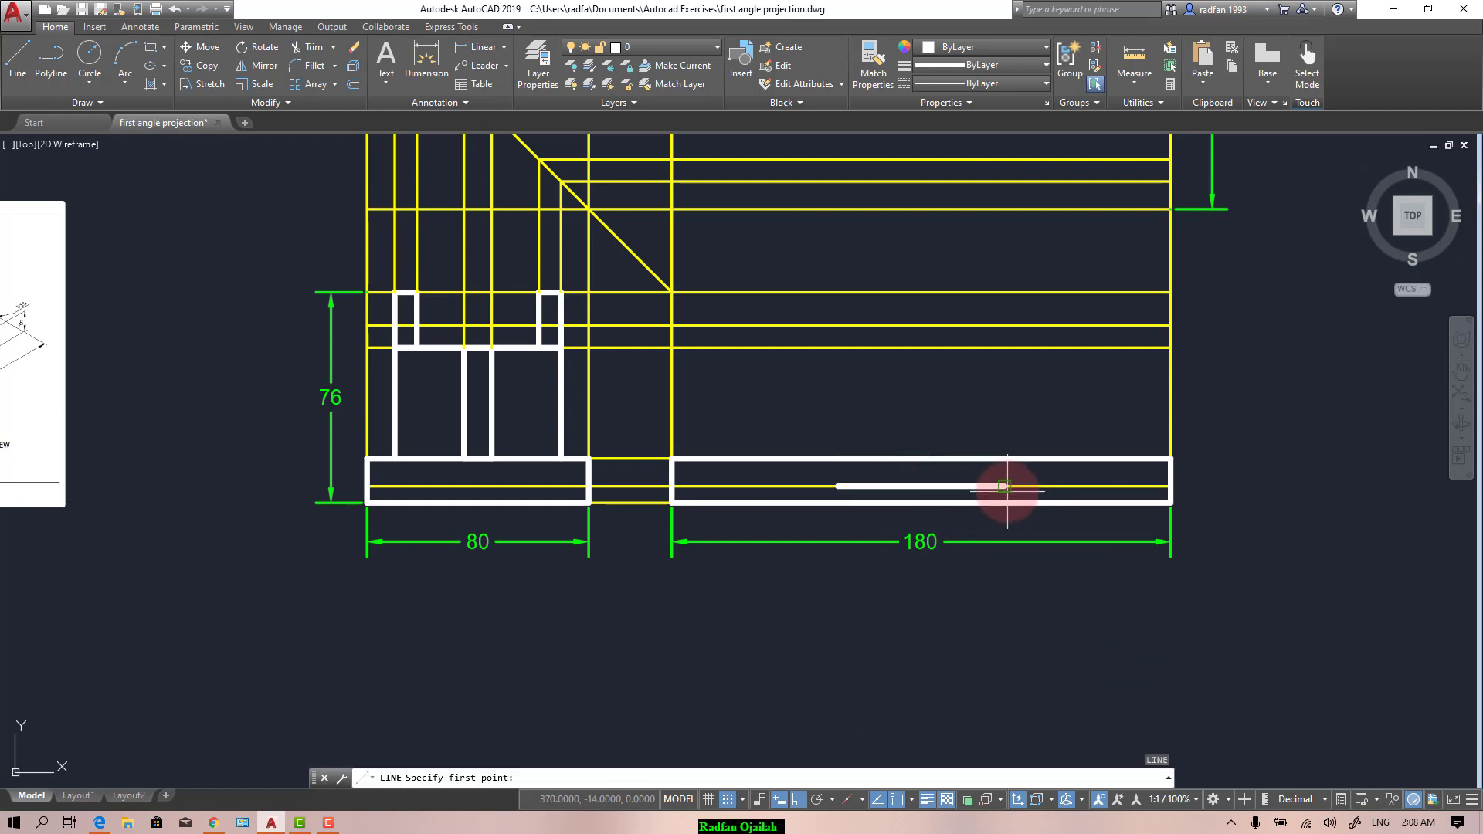
{"action": "key", "text": "Escape"}
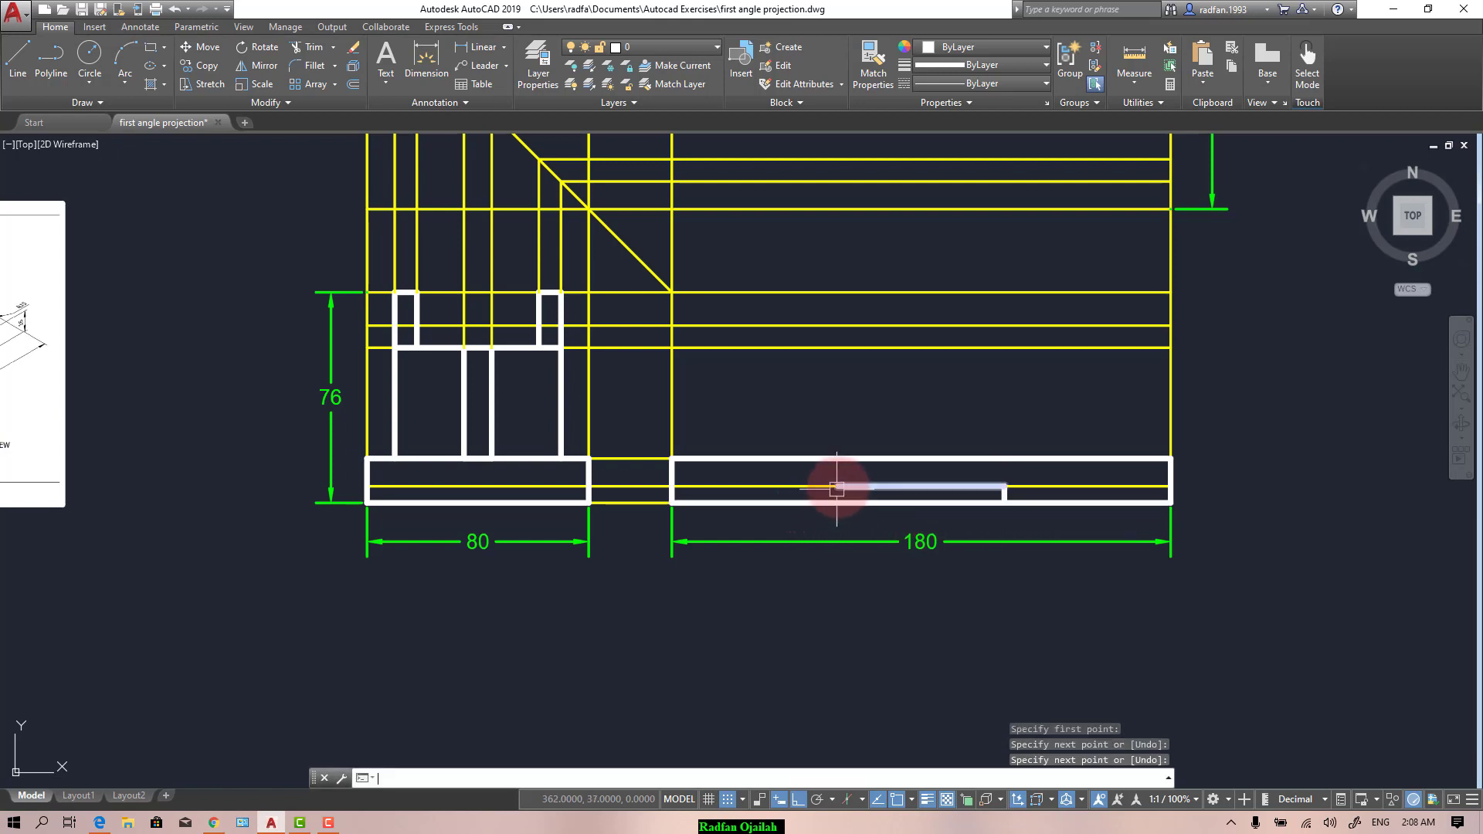
{"action": "key", "text": "Return"}
{"action": "left_click", "coordinate": [838, 487]}
{"action": "left_click", "coordinate": [838, 502]}
{"action": "key", "text": "Return"}
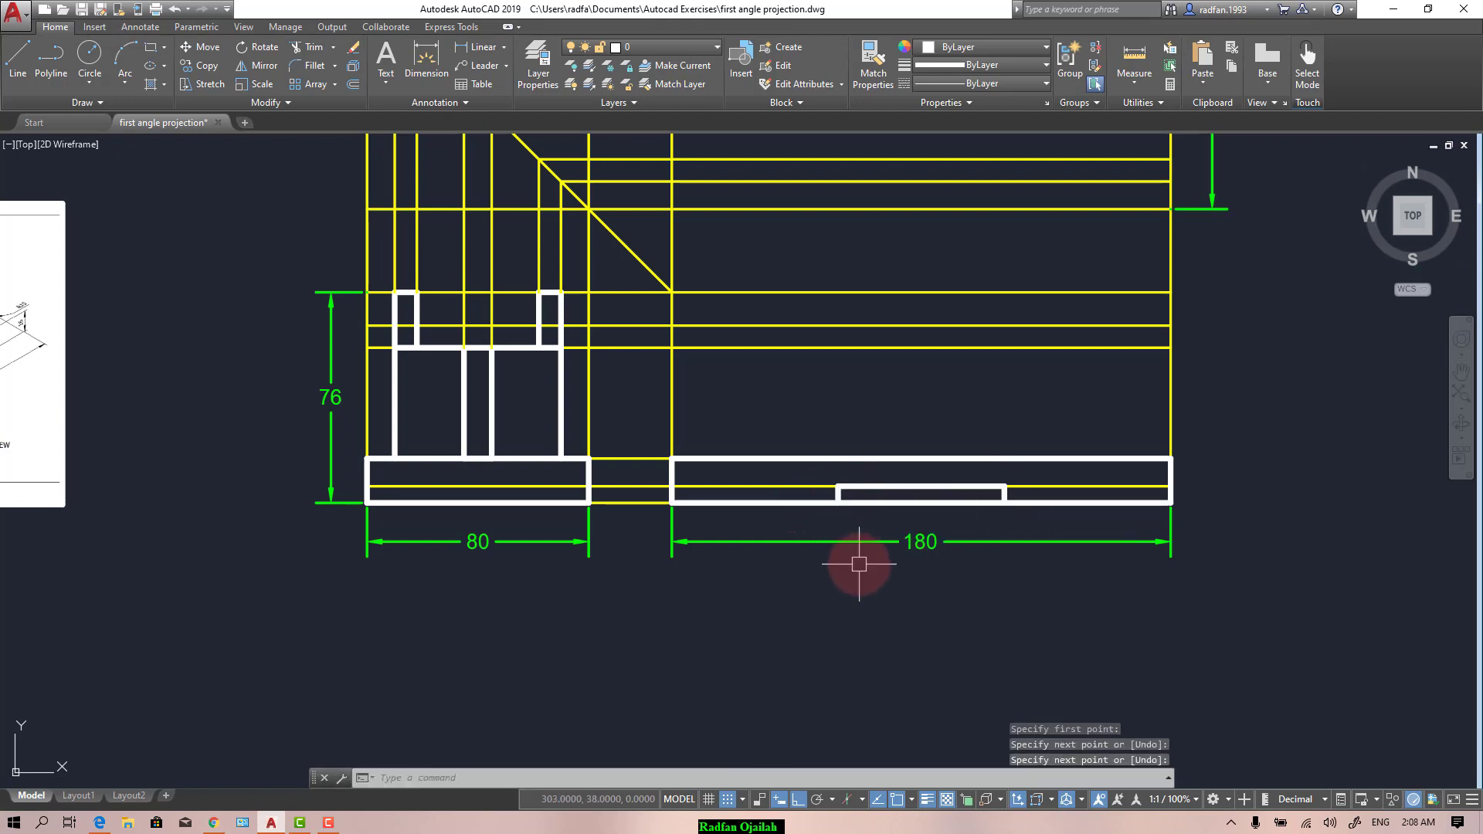
Step: Trim away the base's bottom edge between the notch sides
{"action": "type", "text": "tr"}
{"action": "key", "text": "Return"}
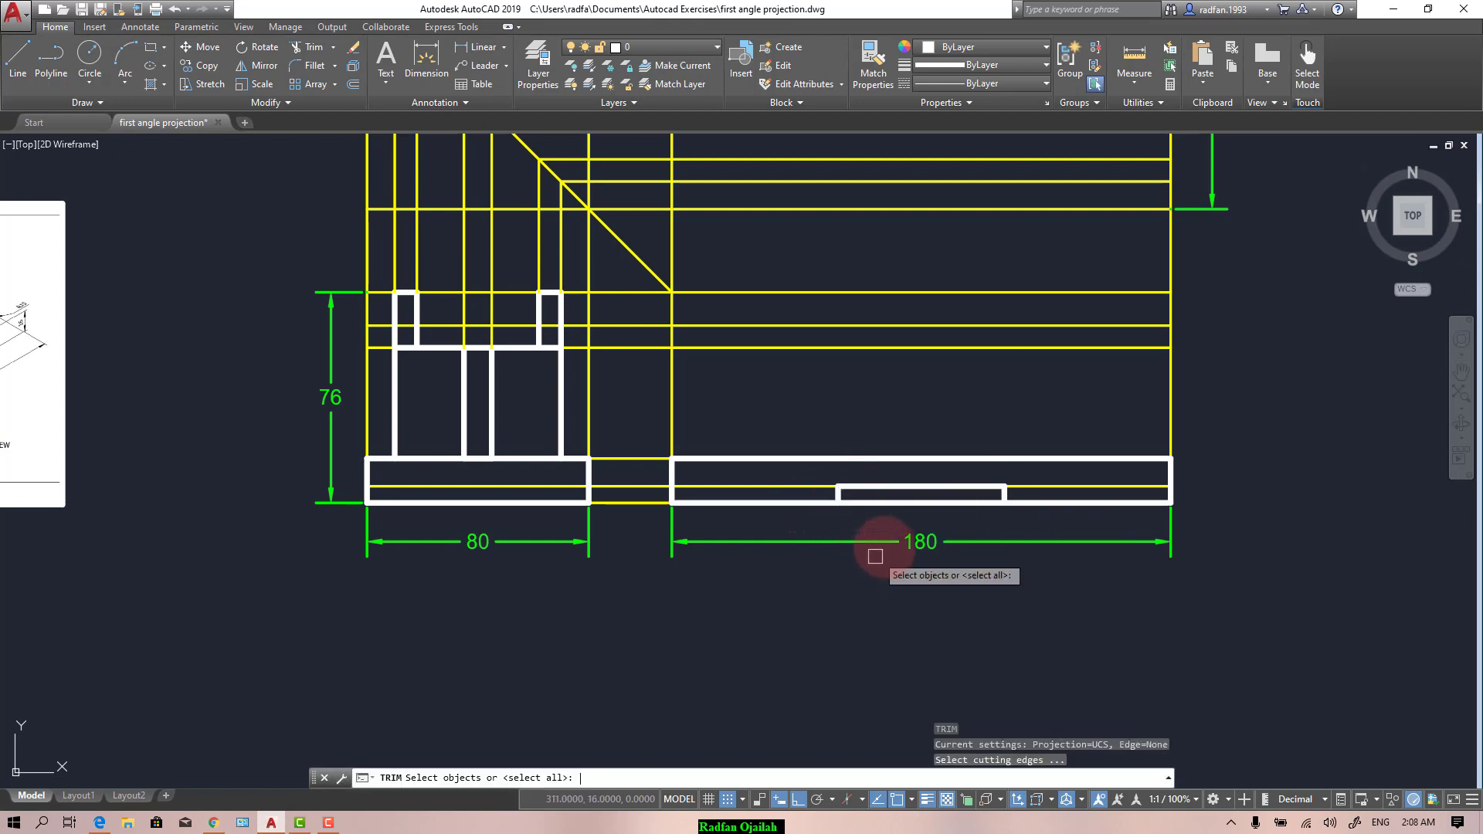
{"action": "key", "text": "Return"}
{"action": "left_click", "coordinate": [894, 503]}
{"action": "key", "text": "Escape"}
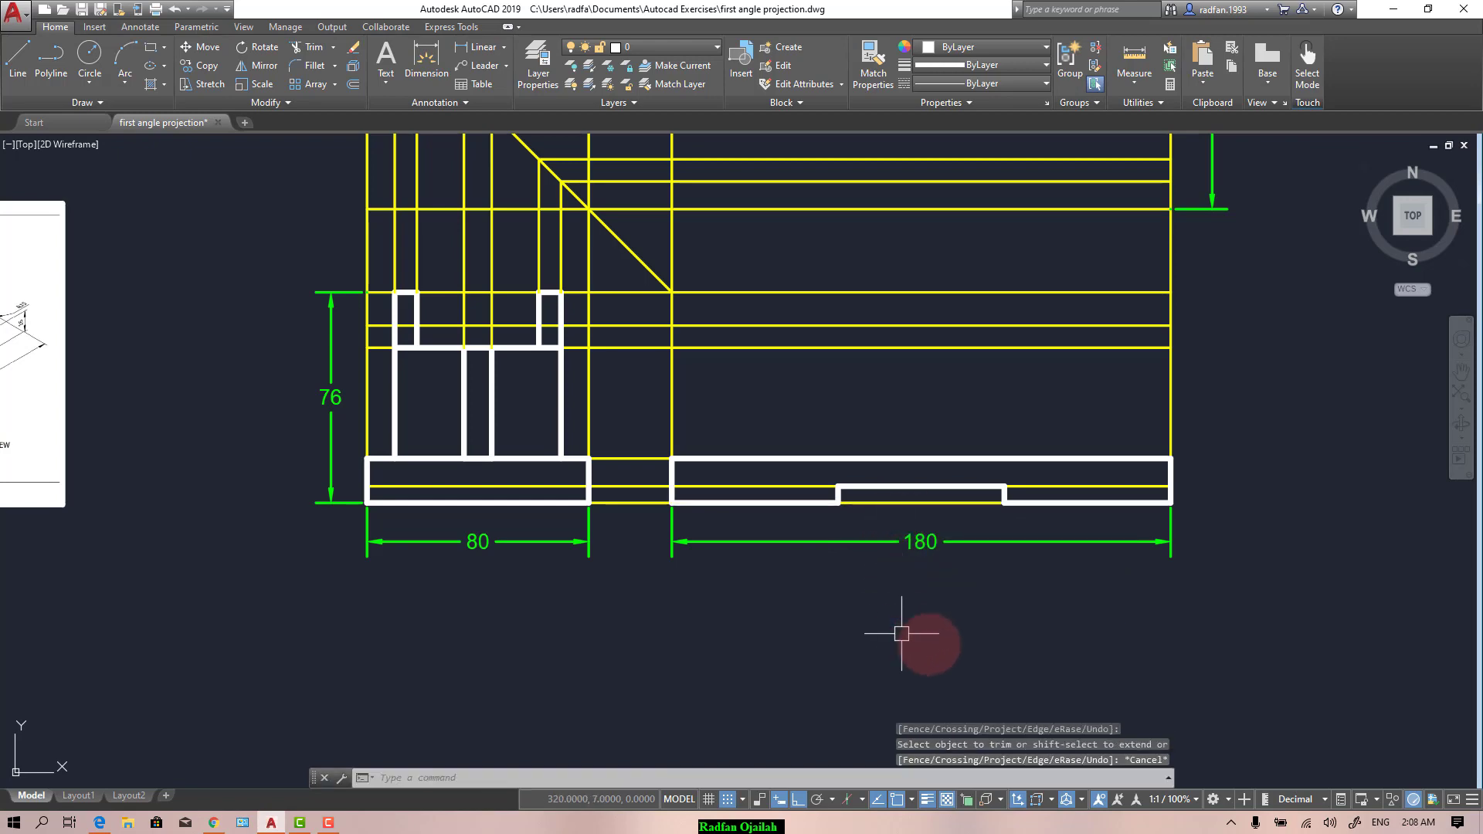
{"action": "scroll", "coordinate": [977, 649], "scroll_direction": "down", "scroll_amount": 2}
Step: Zoom out until the front view, the notched side view, and the reference image all fit on screen
{"action": "scroll", "coordinate": [261, 510], "scroll_direction": "up", "scroll_amount": 4}
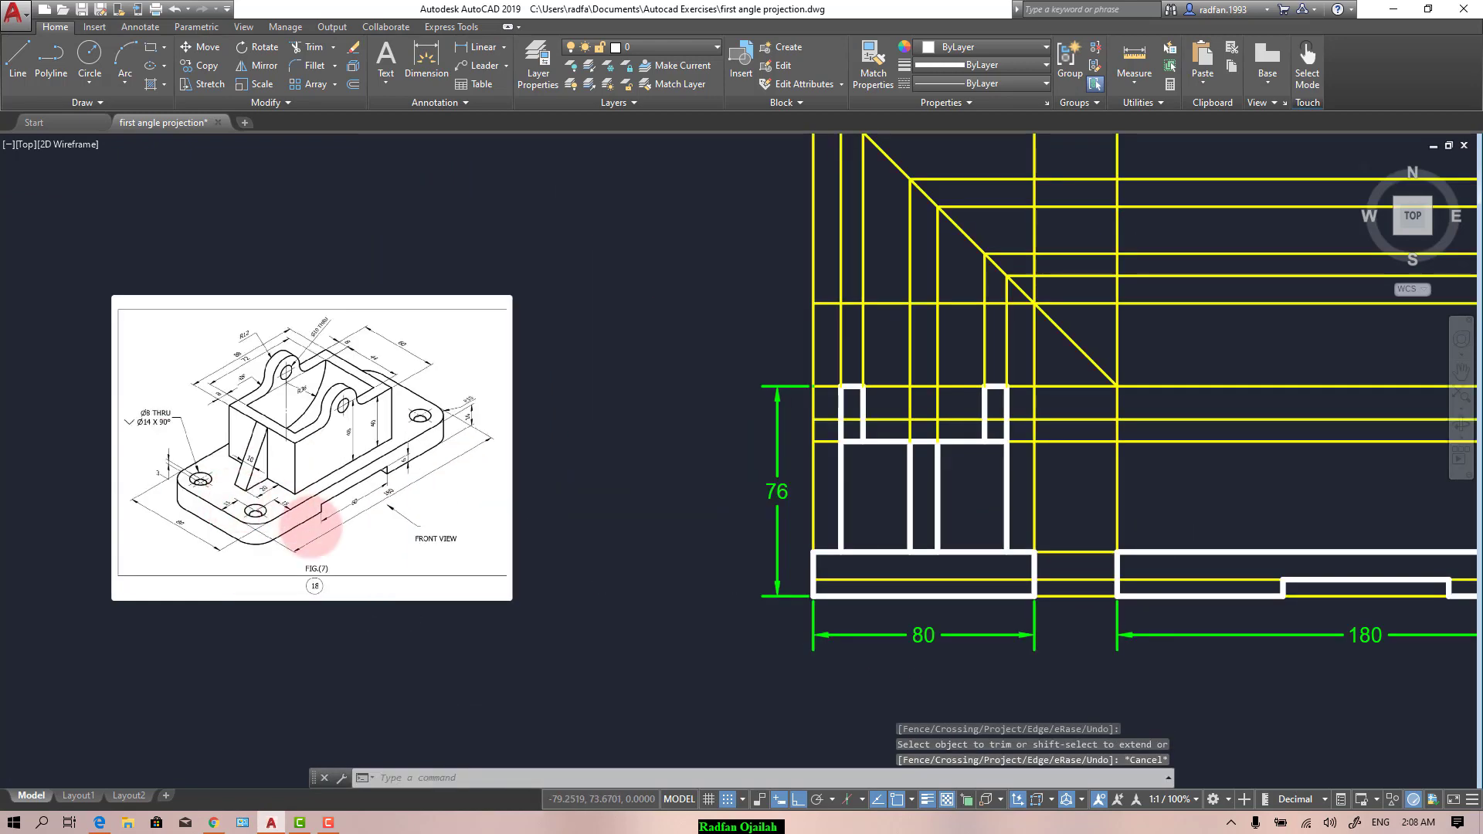
{"action": "scroll", "coordinate": [326, 537], "scroll_direction": "up", "scroll_amount": 2}
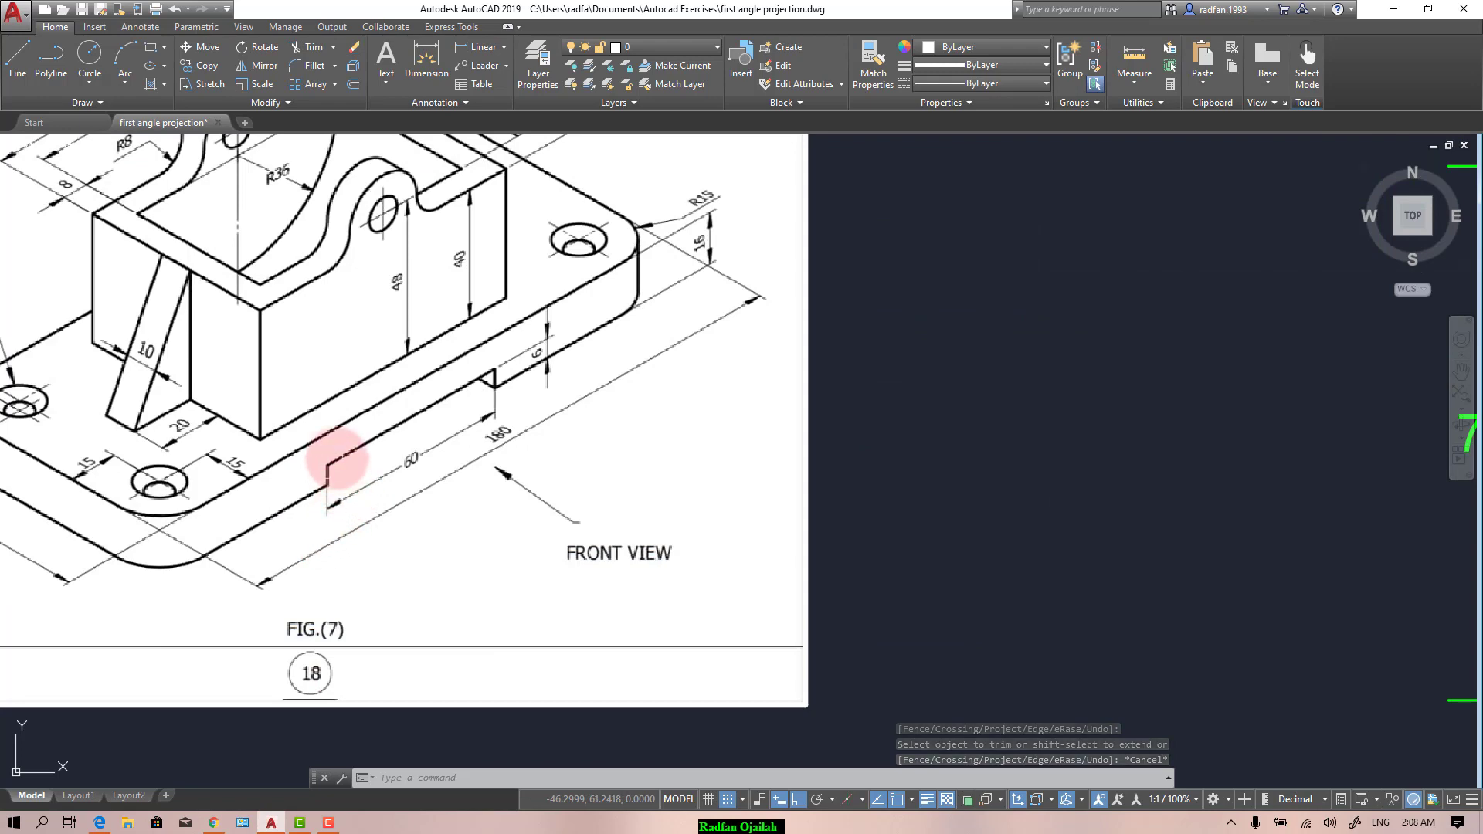
{"action": "scroll", "coordinate": [431, 456], "scroll_direction": "down", "scroll_amount": 2}
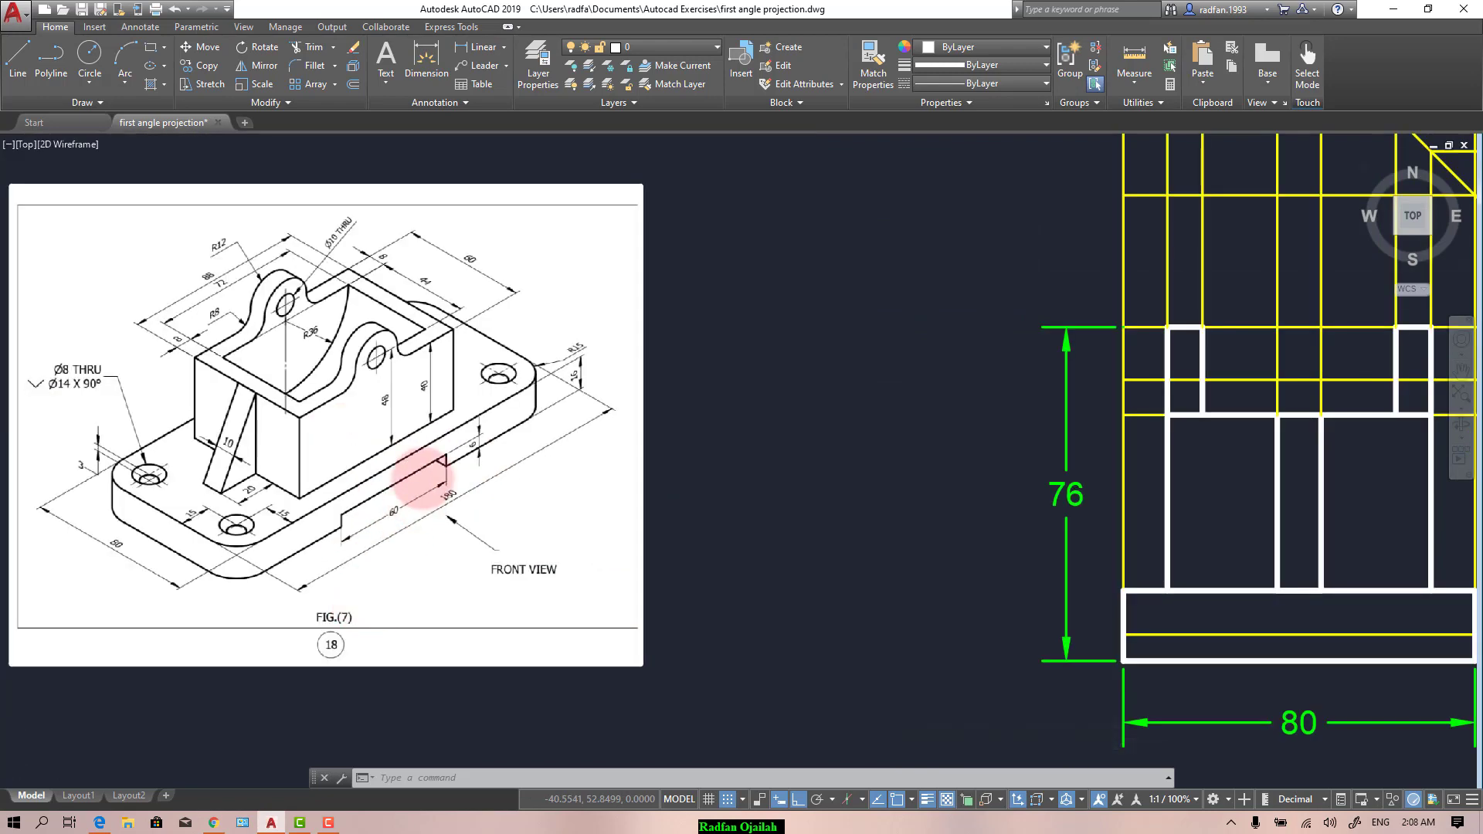
{"action": "scroll", "coordinate": [420, 478], "scroll_direction": "up", "scroll_amount": 2}
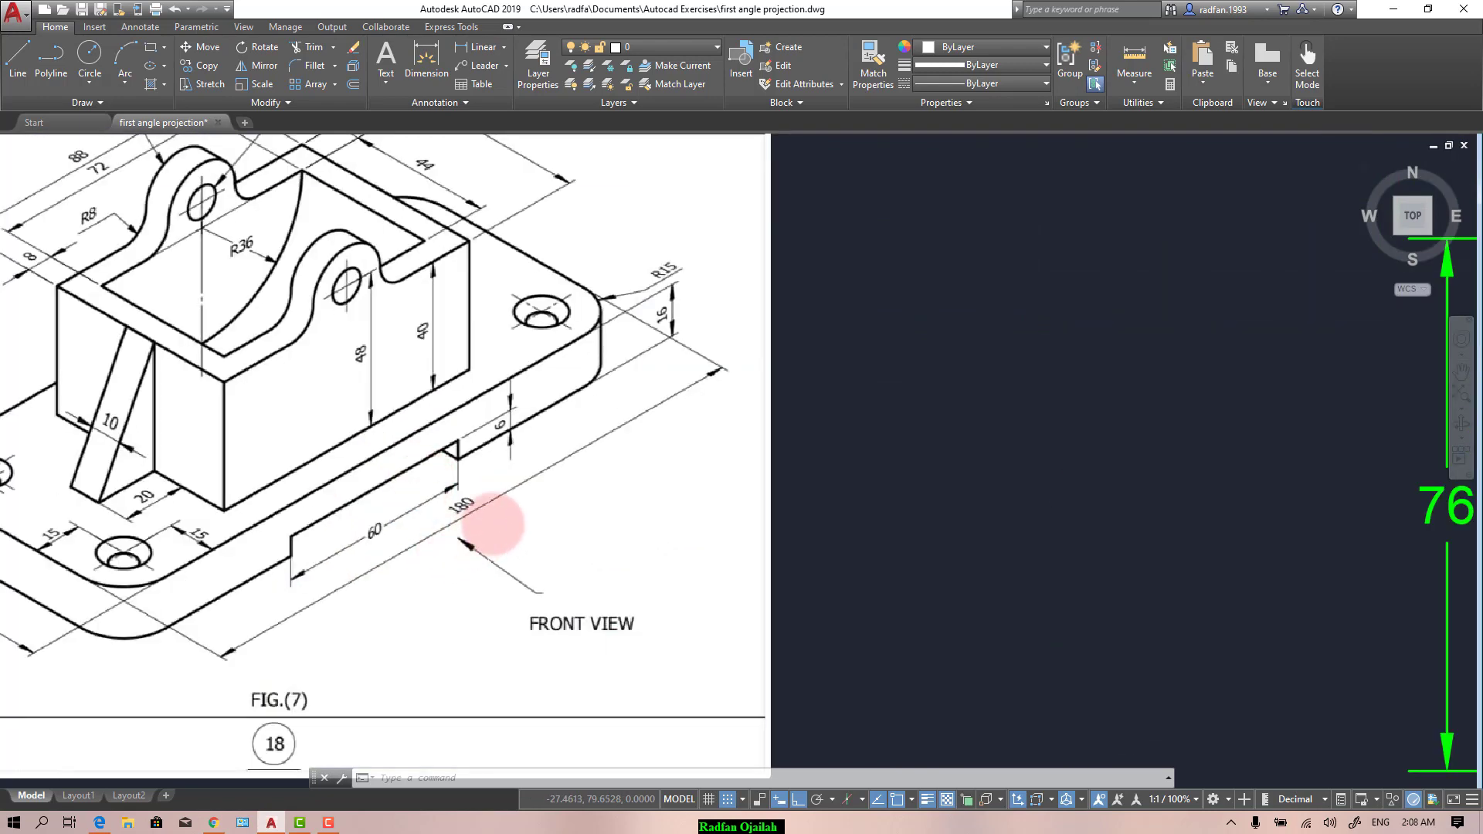
{"action": "scroll", "coordinate": [515, 529], "scroll_direction": "down", "scroll_amount": 2}
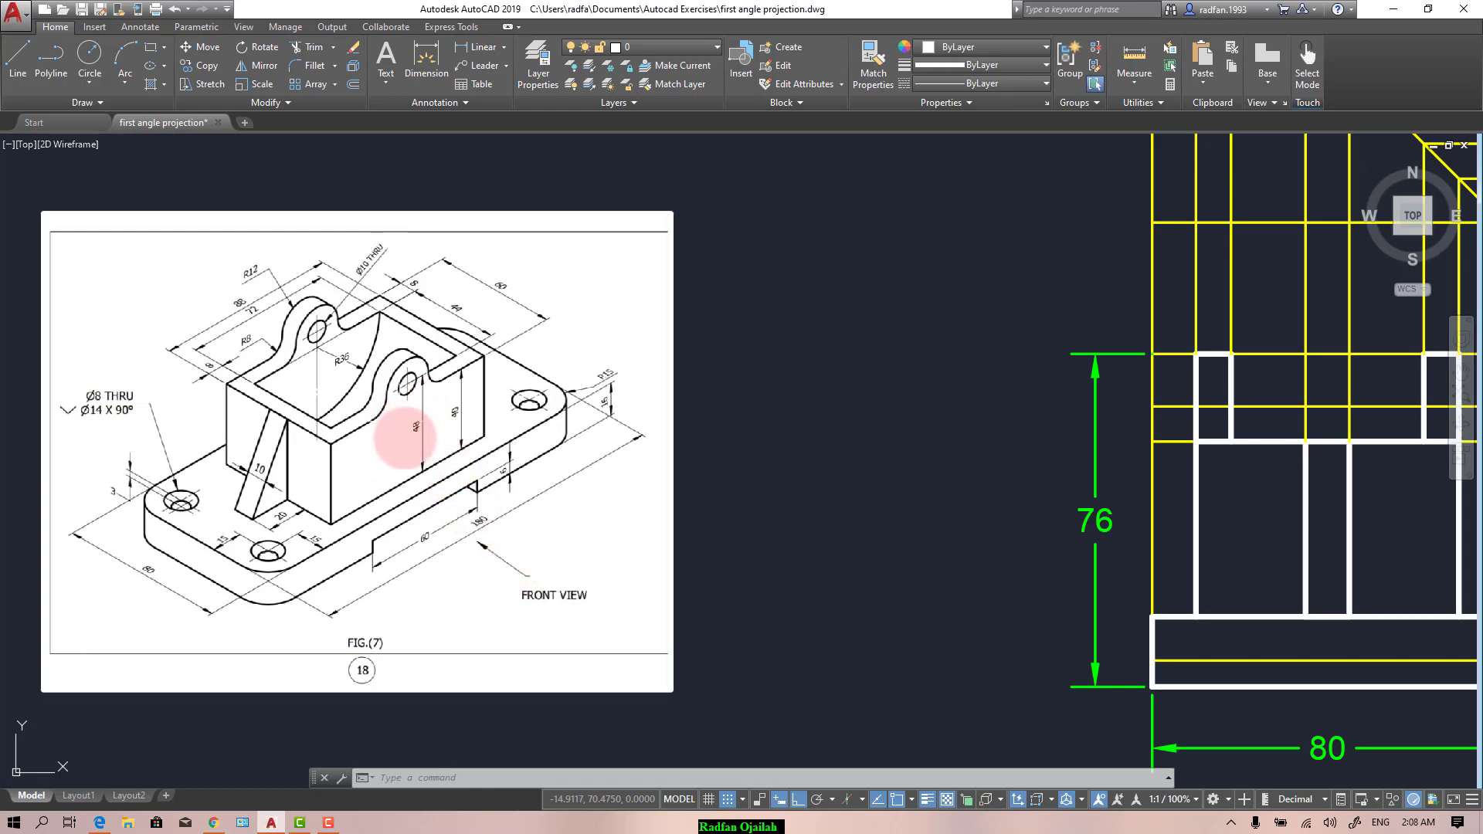
{"action": "scroll", "coordinate": [480, 501], "scroll_direction": "up", "scroll_amount": 2}
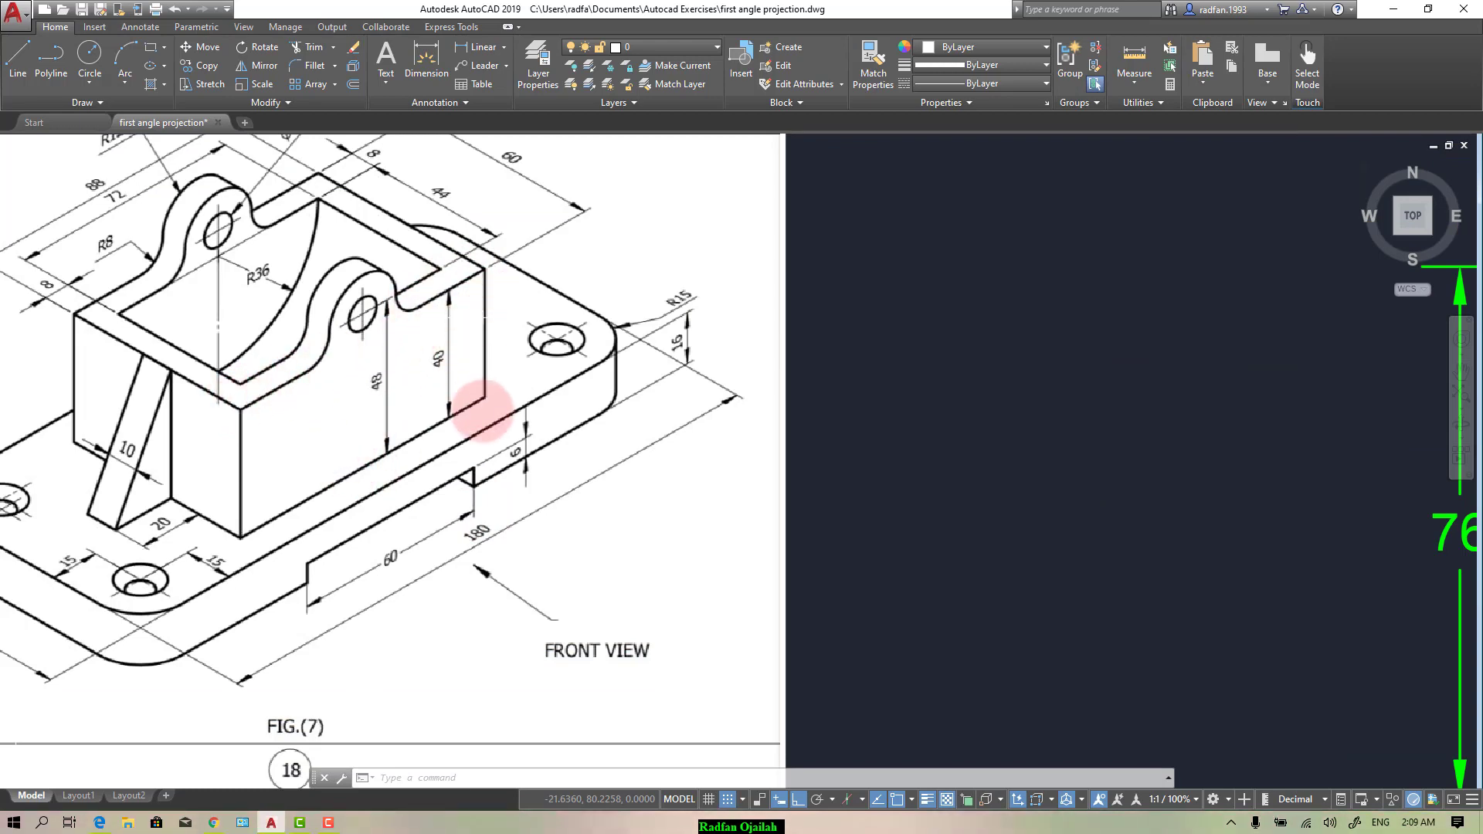
{"action": "scroll", "coordinate": [432, 533], "scroll_direction": "down", "scroll_amount": 2}
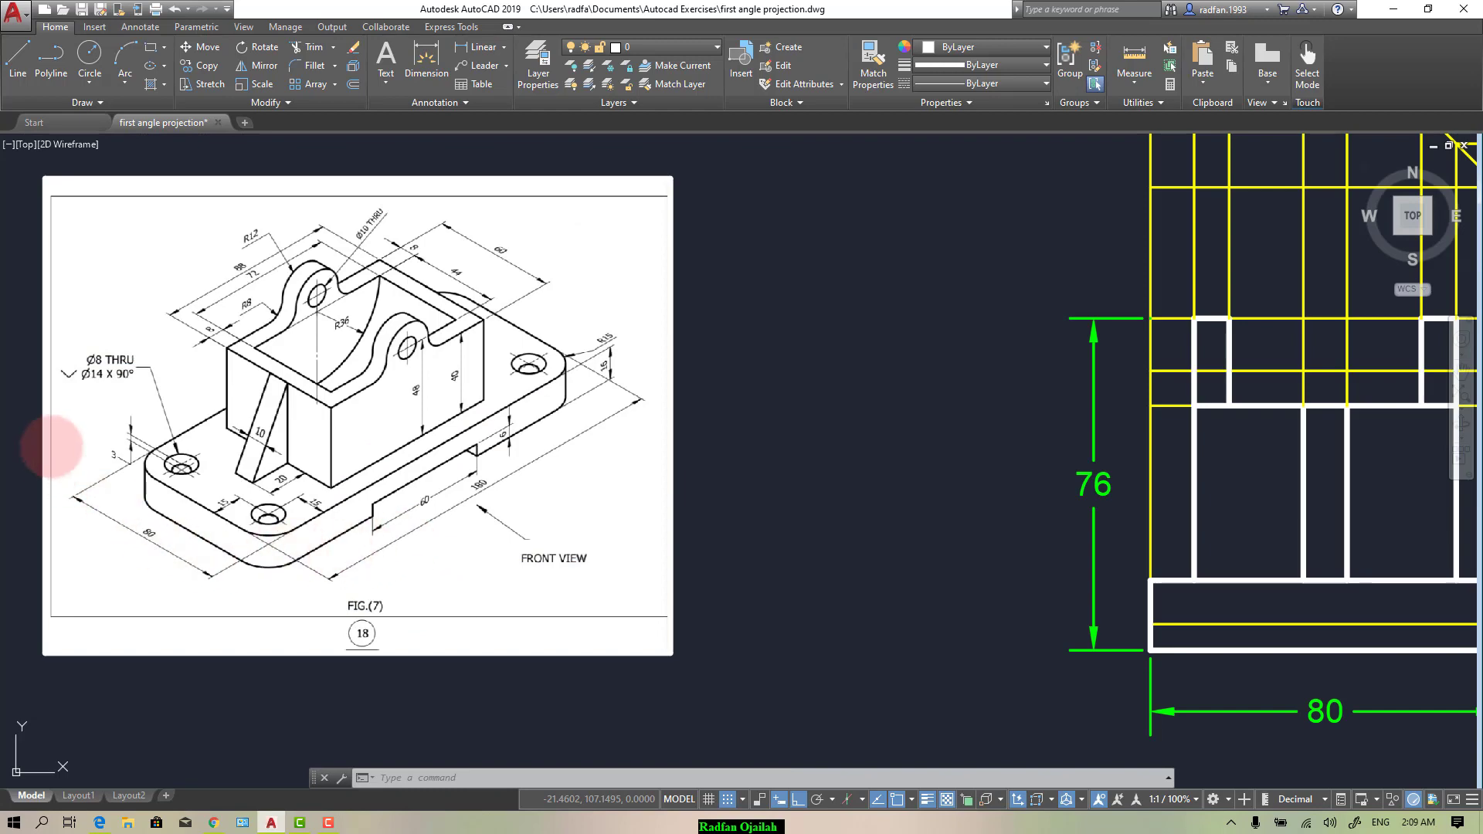
{"action": "left_click", "coordinate": [825, 448]}
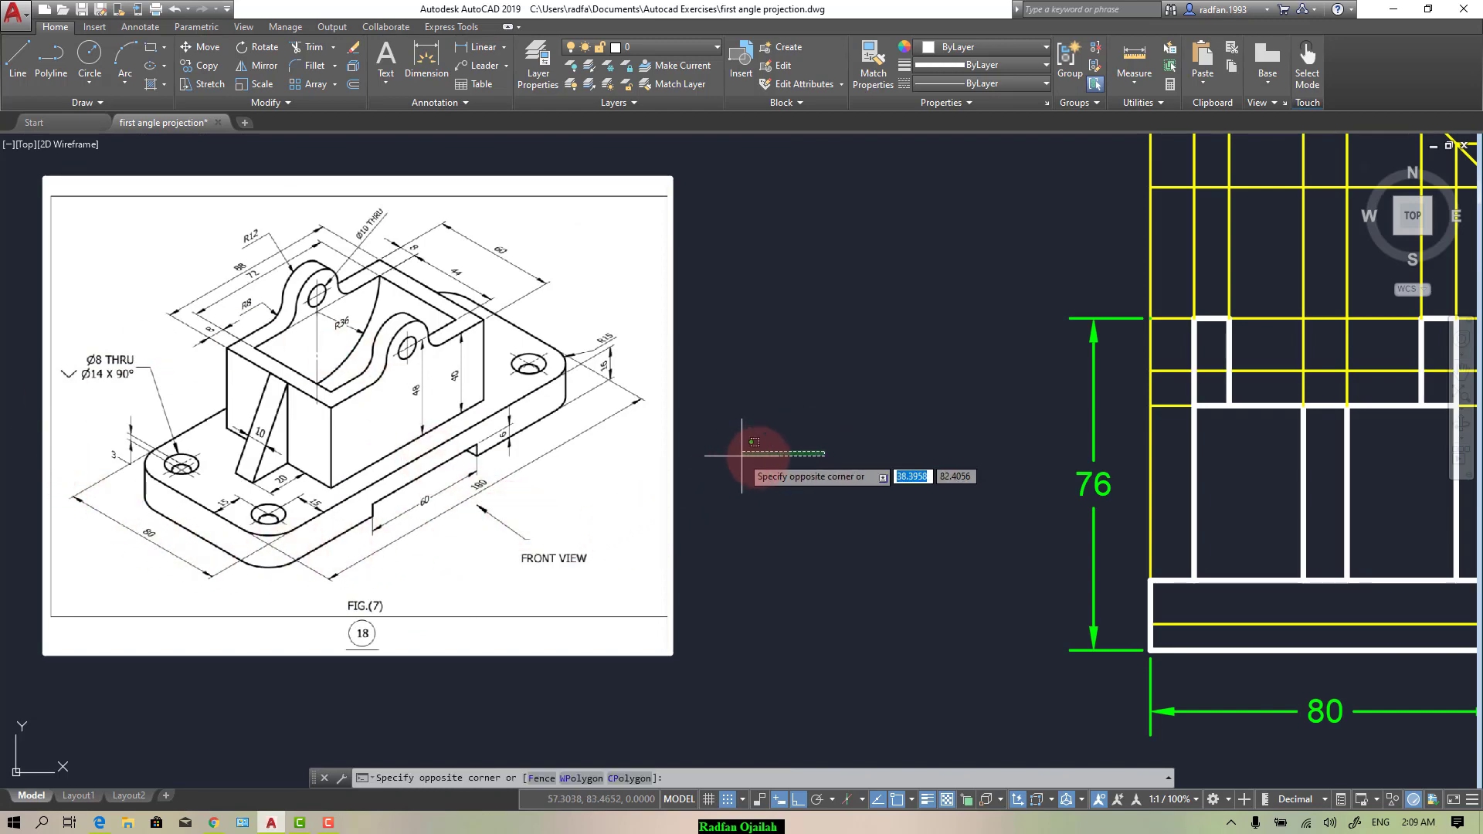
{"action": "scroll", "coordinate": [15, 375], "scroll_direction": "down", "scroll_amount": 4}
Step: Draw an 88-unit horizontal line below the views
{"action": "scroll", "coordinate": [801, 520], "scroll_direction": "down", "scroll_amount": 2}
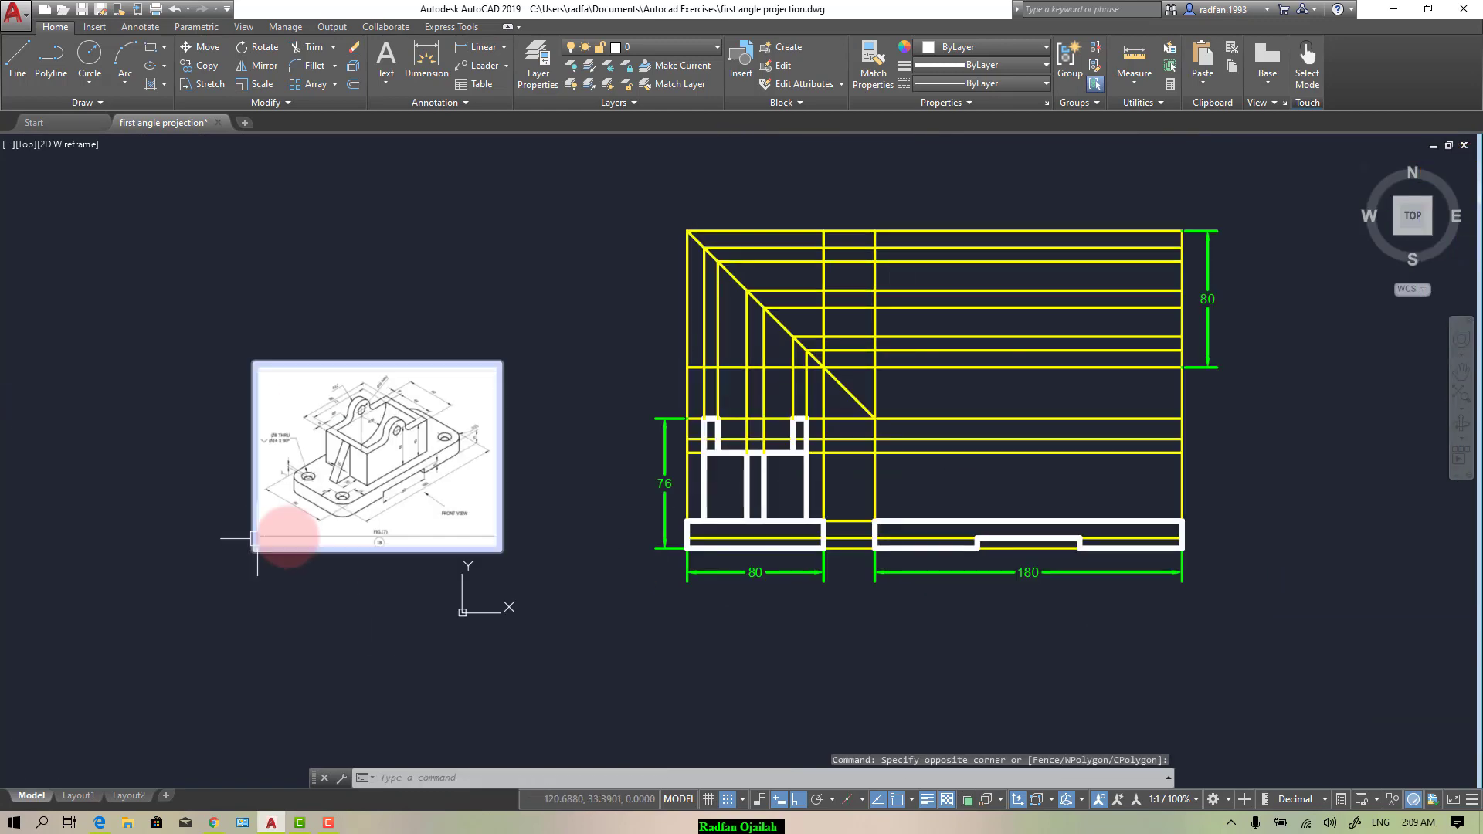
{"action": "type", "text": "l"}
{"action": "key", "text": "Return"}
{"action": "left_click", "coordinate": [852, 656]}
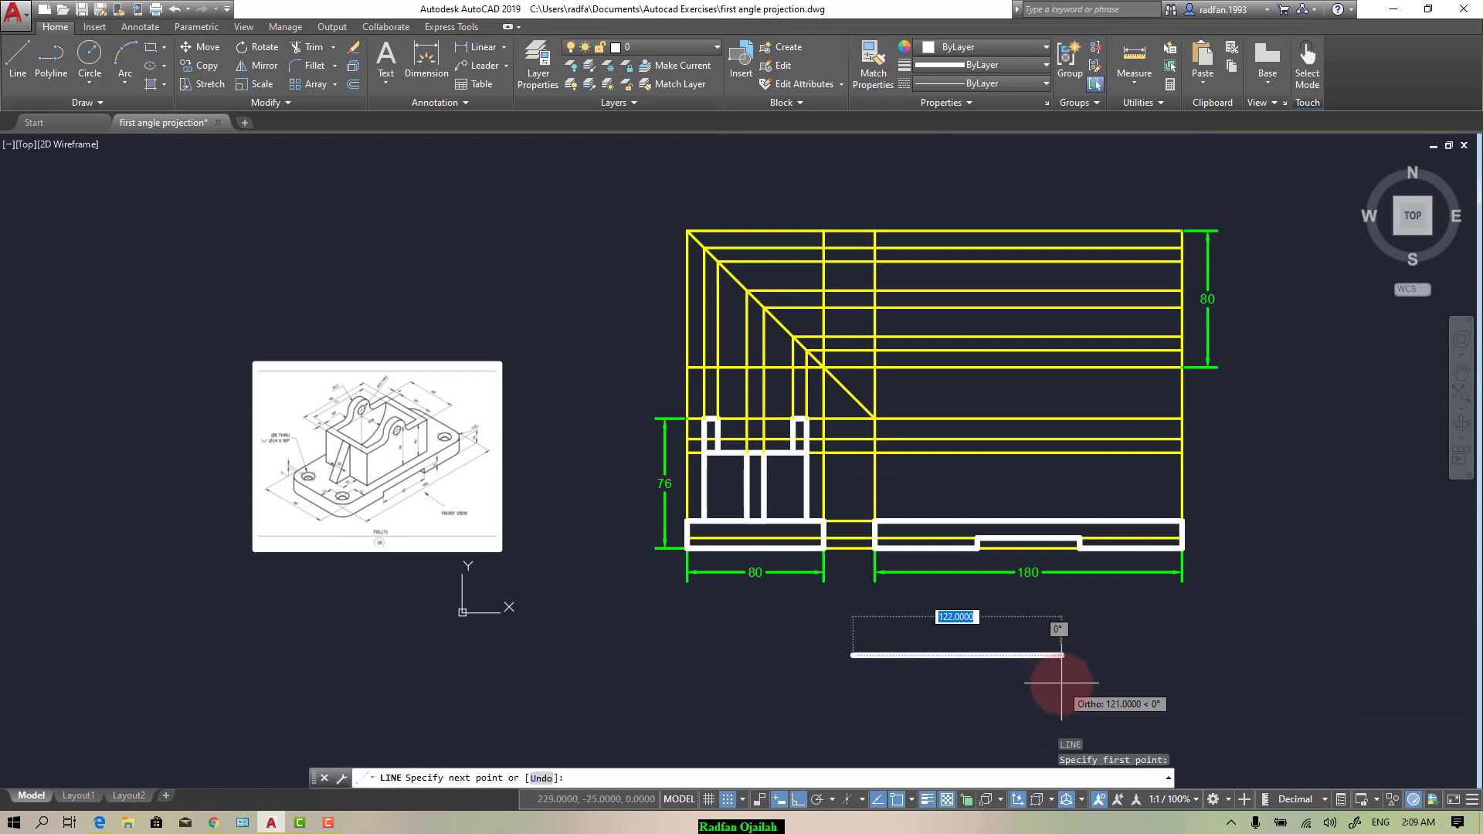
{"action": "type", "text": "88"}
{"action": "key", "text": "Return"}
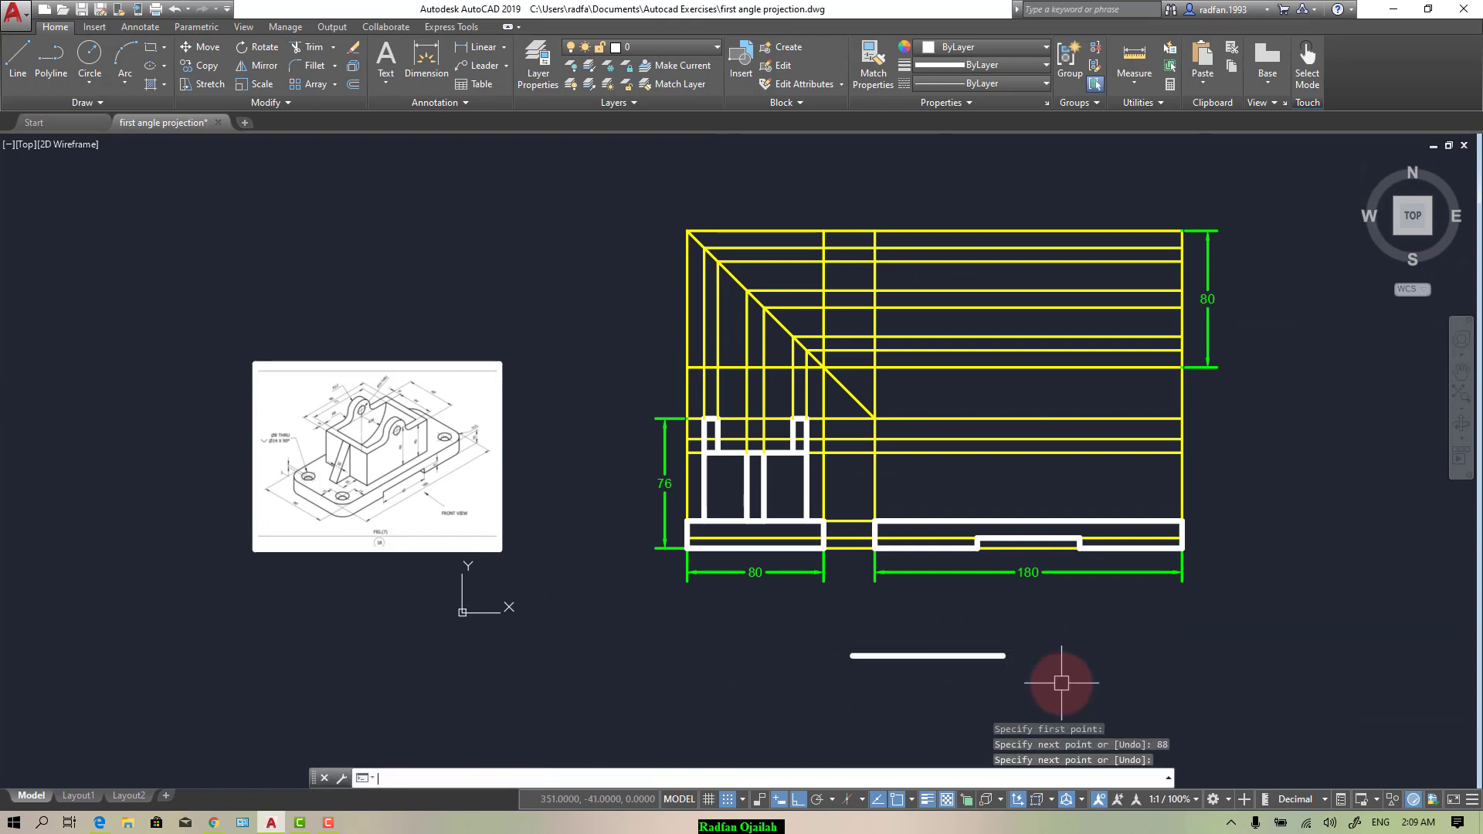
{"action": "key", "text": "Return"}
Step: Move the 88 line by its midpoint into the side view as the box top
{"action": "type", "text": "m"}
{"action": "key", "text": "Return"}
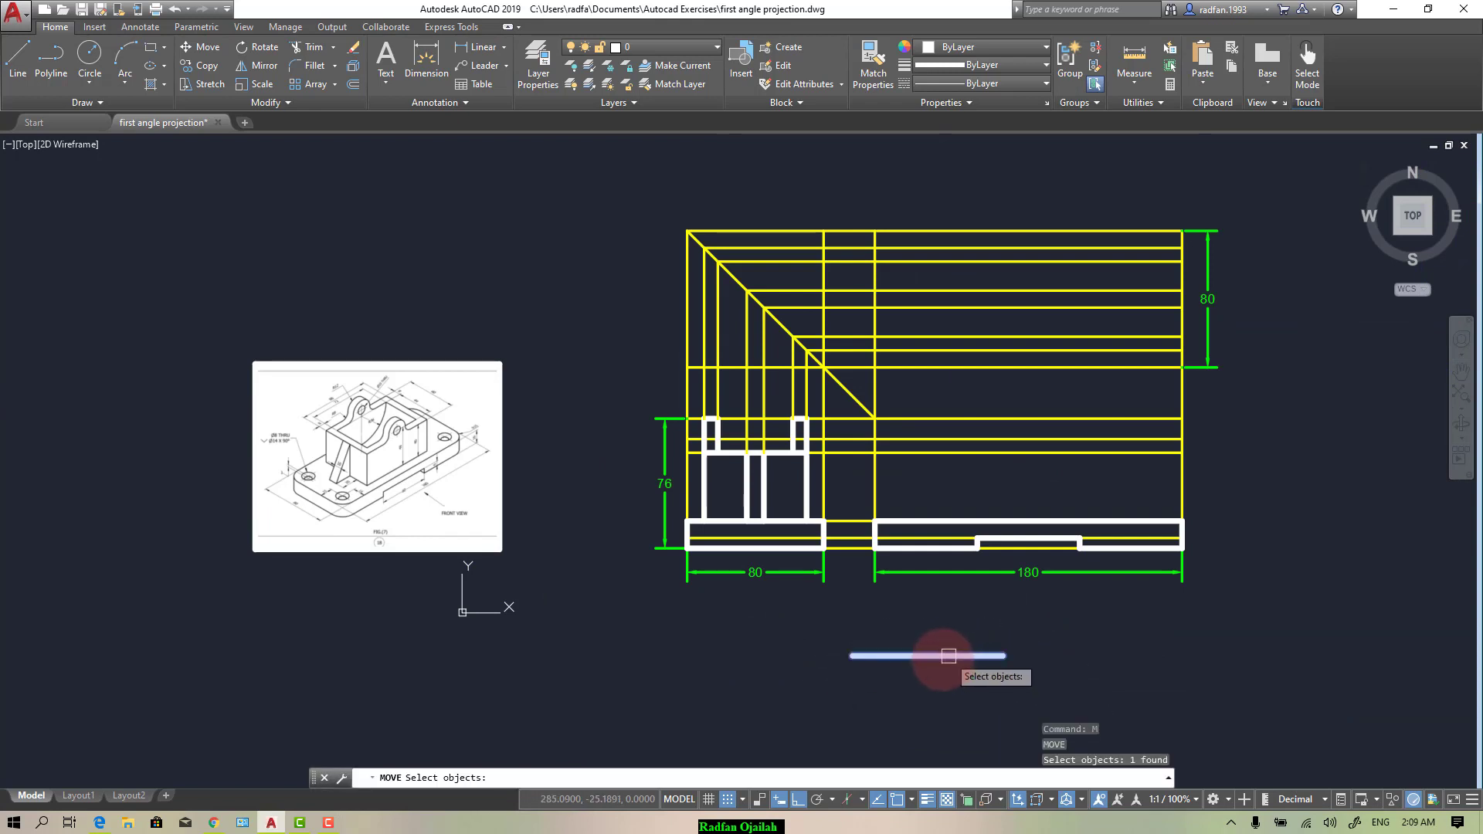
{"action": "key", "text": "Return"}
{"action": "left_click", "coordinate": [929, 655]}
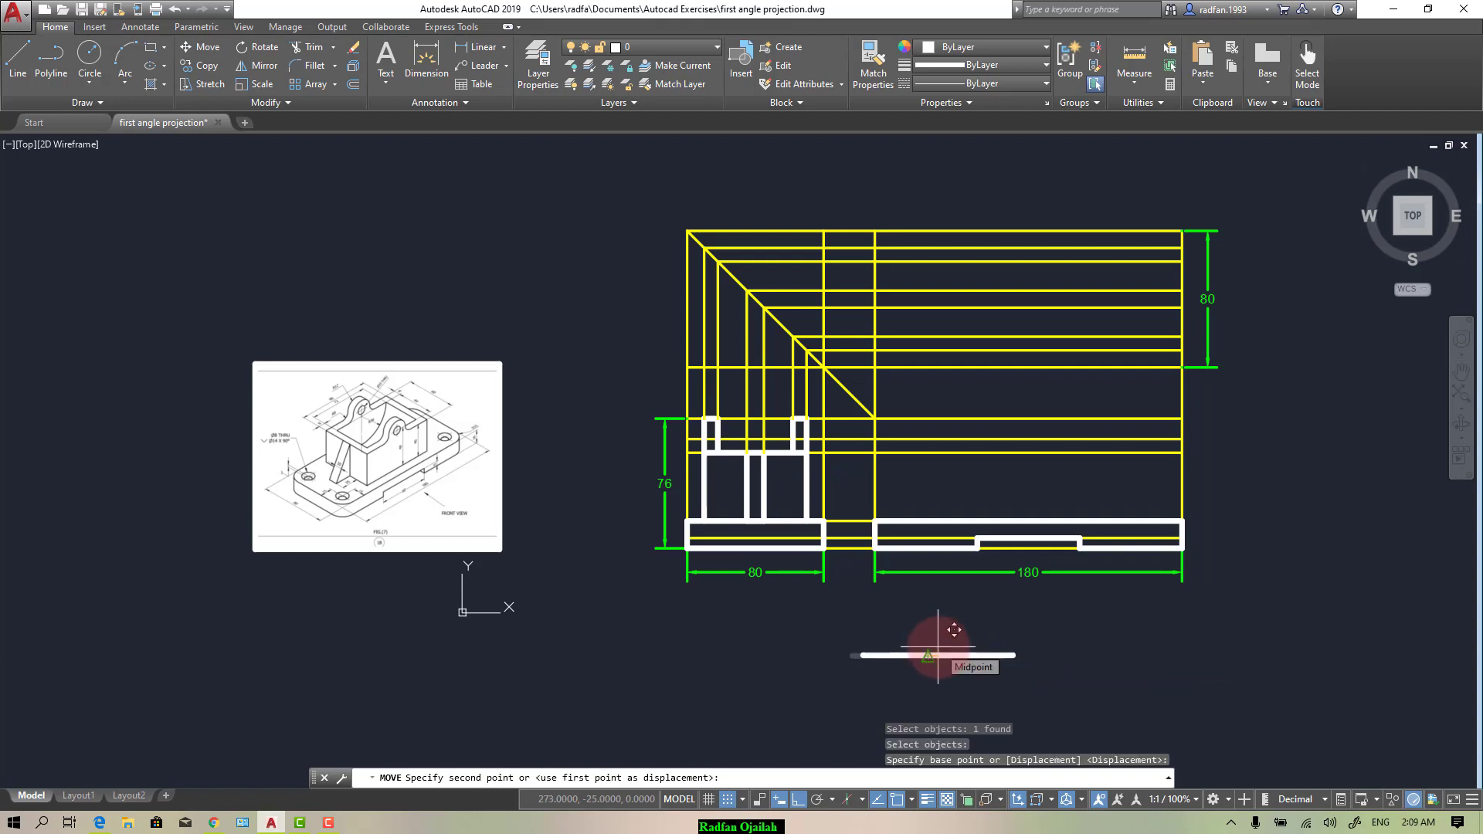
{"action": "left_click", "coordinate": [1024, 454]}
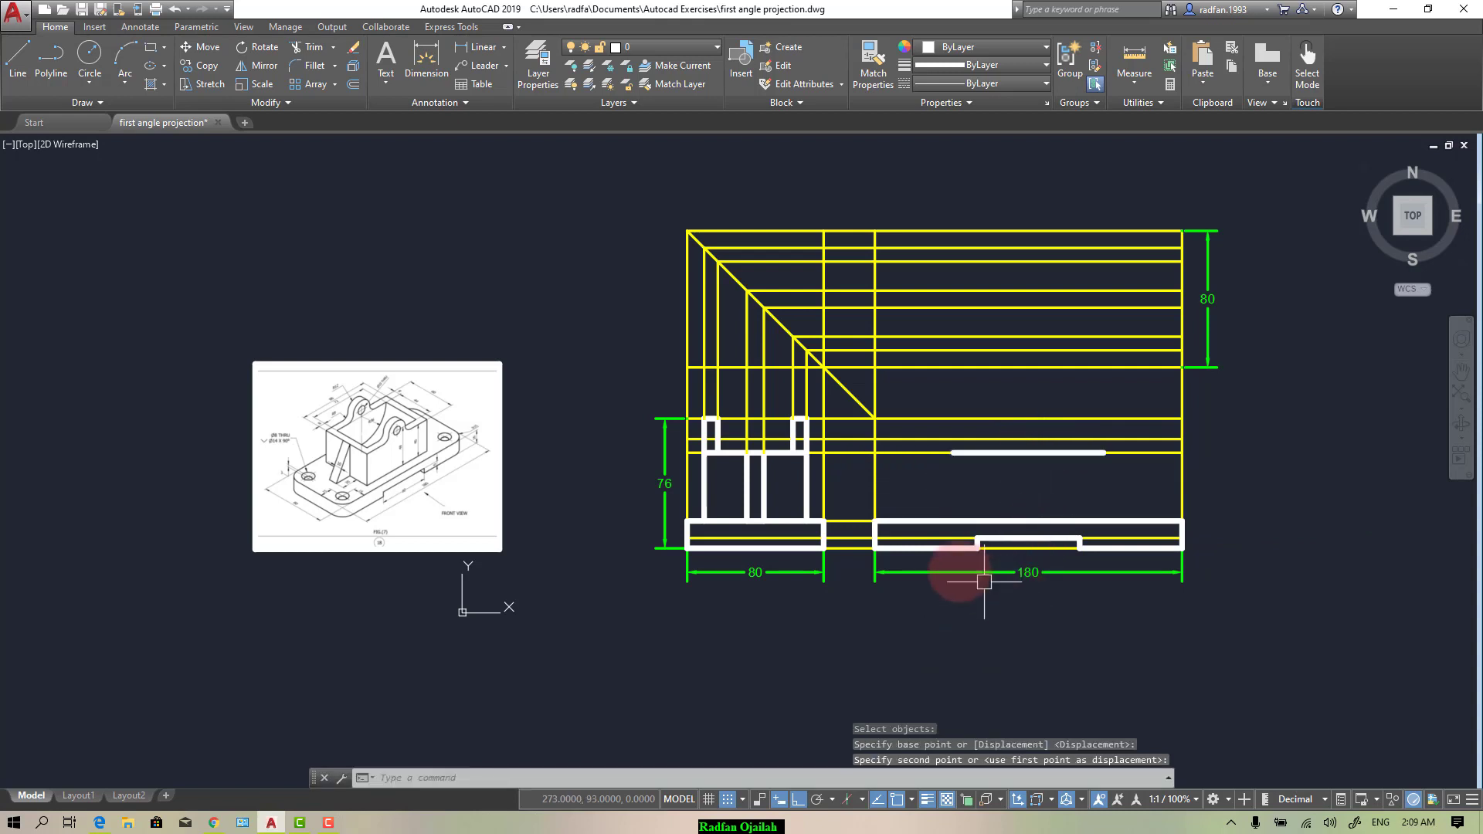
Step: Draw the box's right and left sides from the top line's ends down to the base
{"action": "type", "text": "l"}
{"action": "key", "text": "Return"}
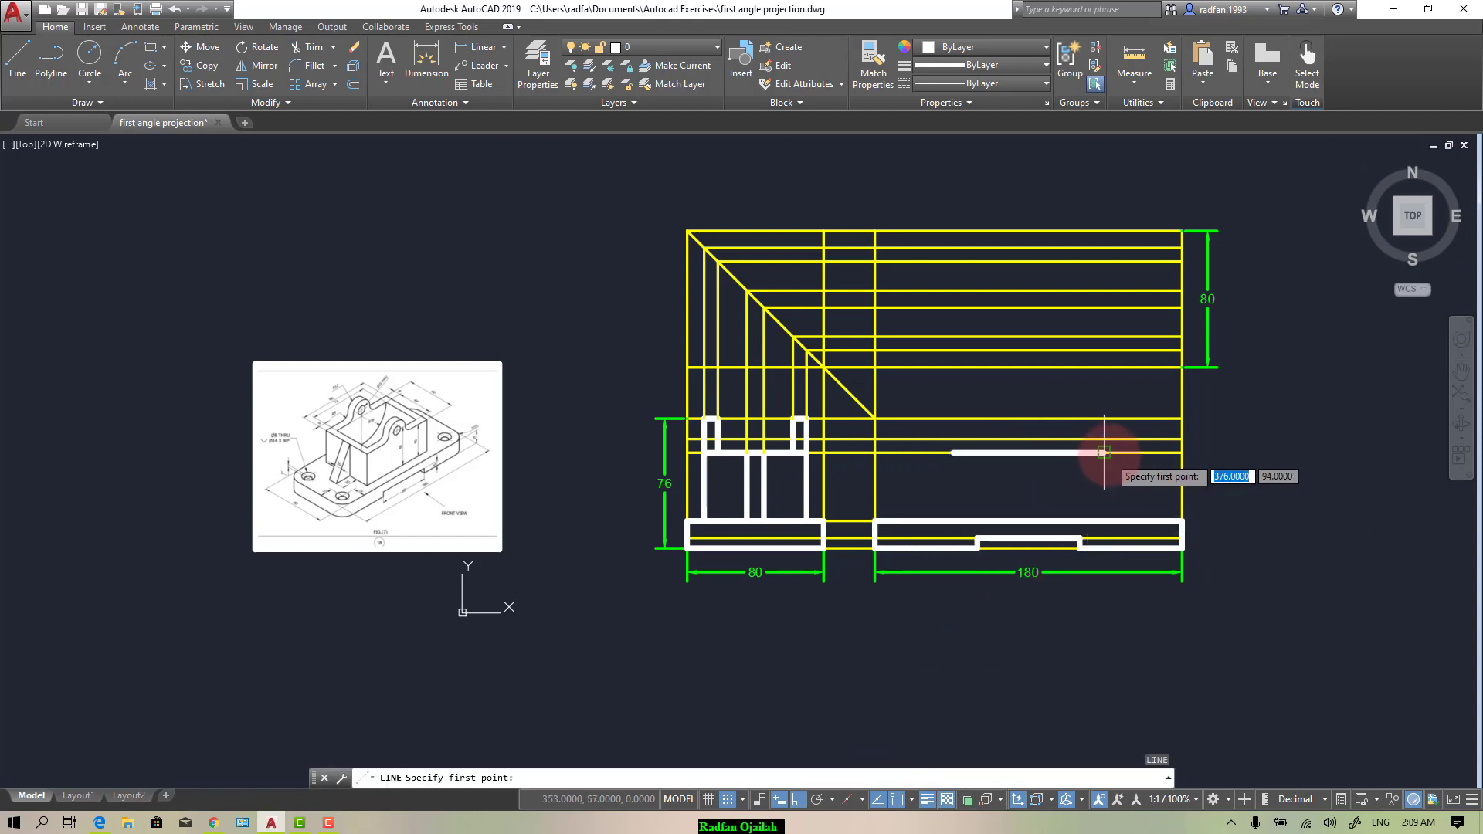
{"action": "left_click", "coordinate": [1104, 452]}
{"action": "left_click", "coordinate": [1103, 519]}
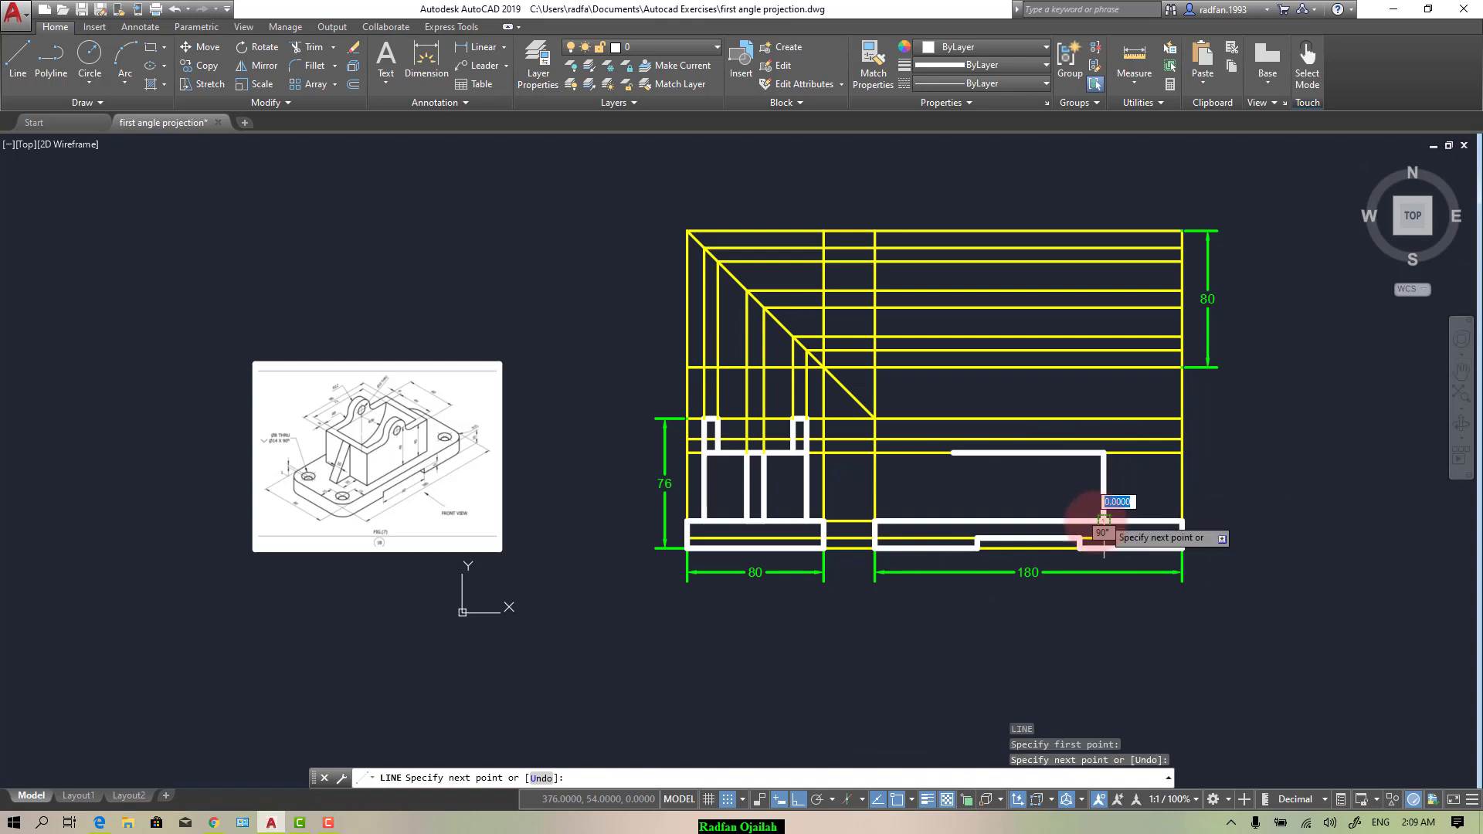
{"action": "key", "text": "Return"}
{"action": "key", "text": "Return"}
{"action": "left_click", "coordinate": [953, 452]}
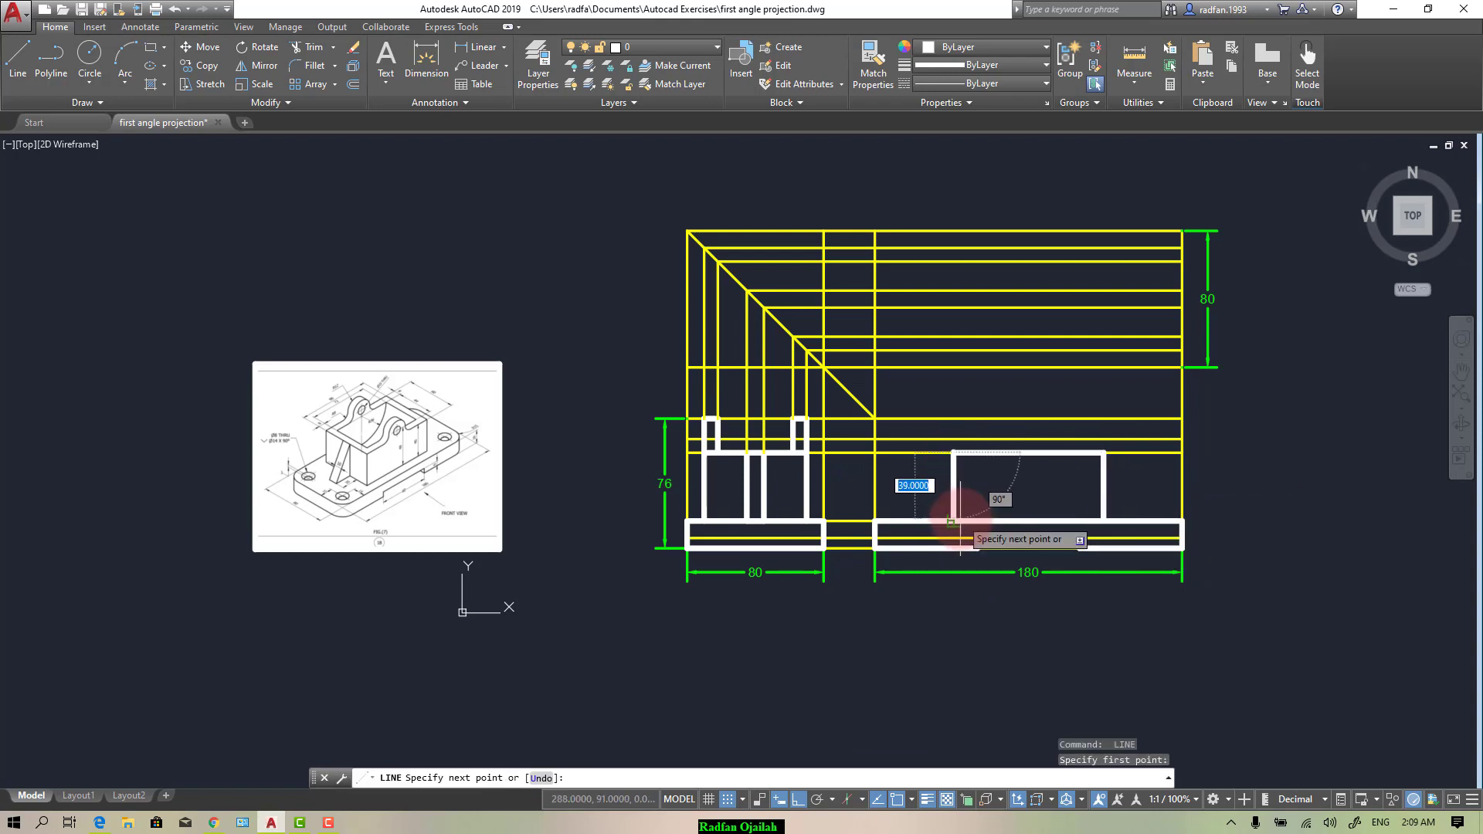
{"action": "left_click", "coordinate": [953, 520]}
{"action": "key", "text": "Return"}
{"action": "scroll", "coordinate": [334, 423], "scroll_direction": "up", "scroll_amount": 2}
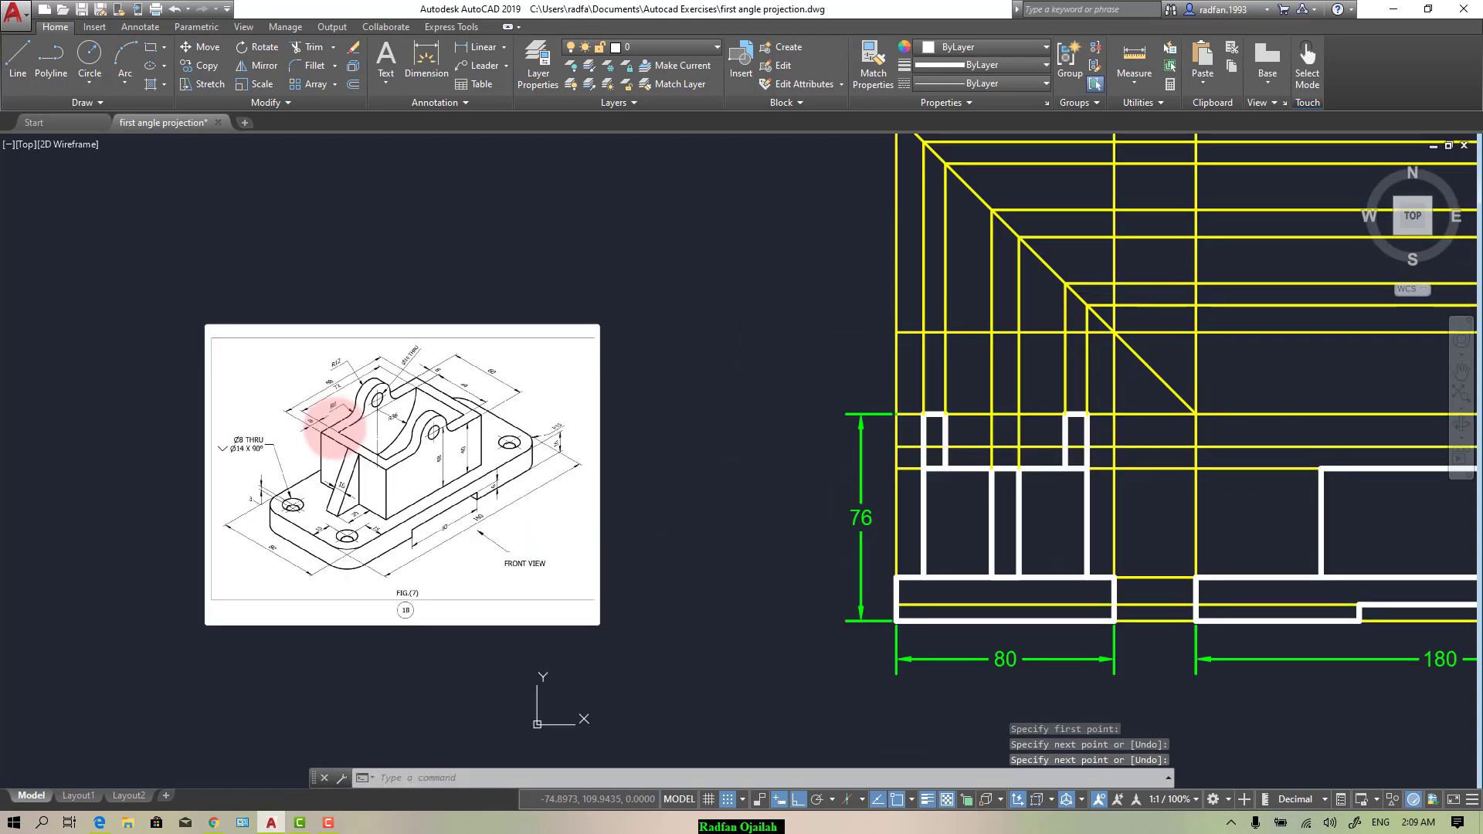
{"action": "scroll", "coordinate": [345, 438], "scroll_direction": "up", "scroll_amount": 2}
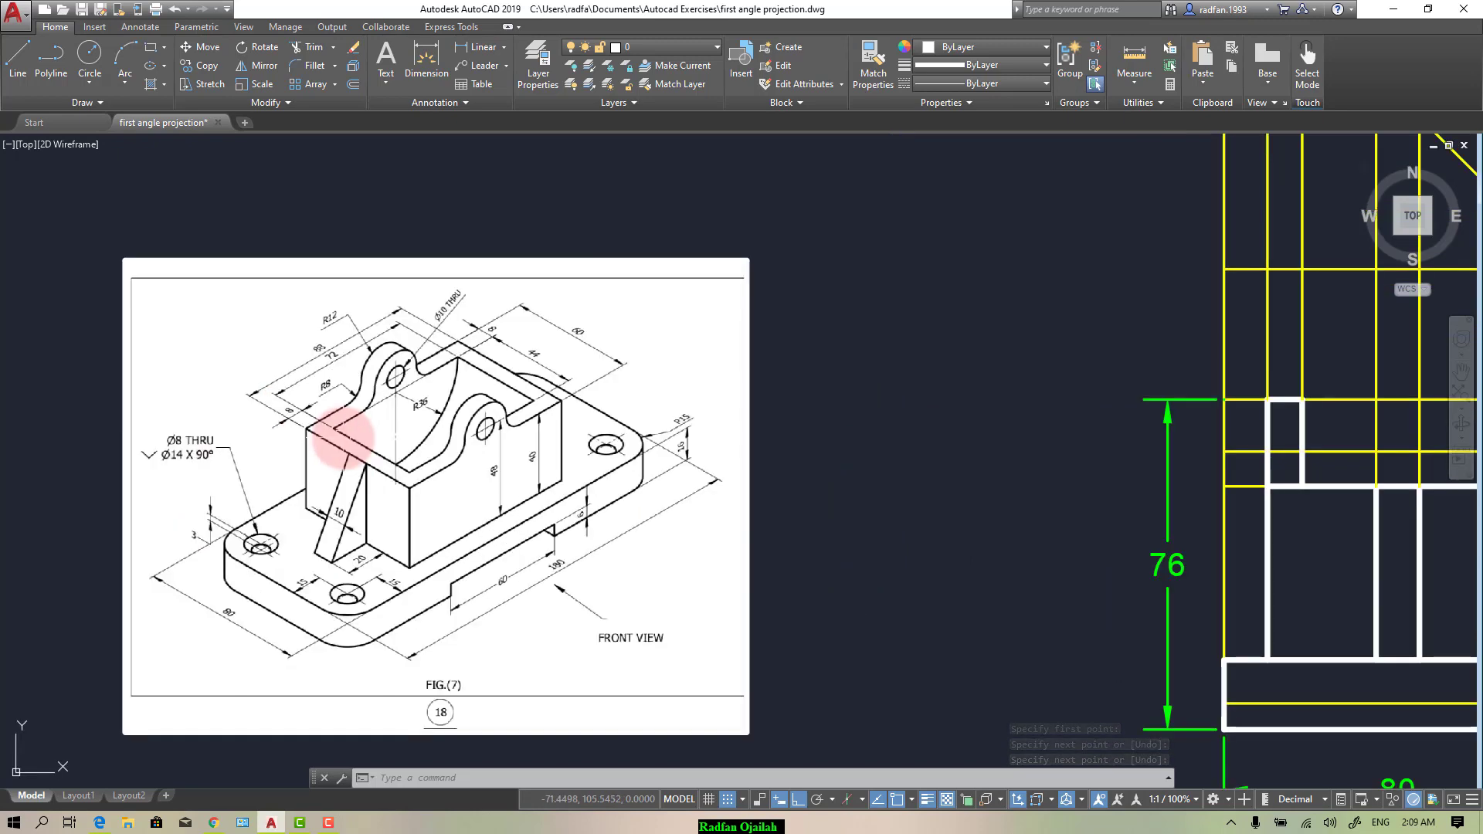
{"action": "scroll", "coordinate": [70, 351], "scroll_direction": "down", "scroll_amount": 2}
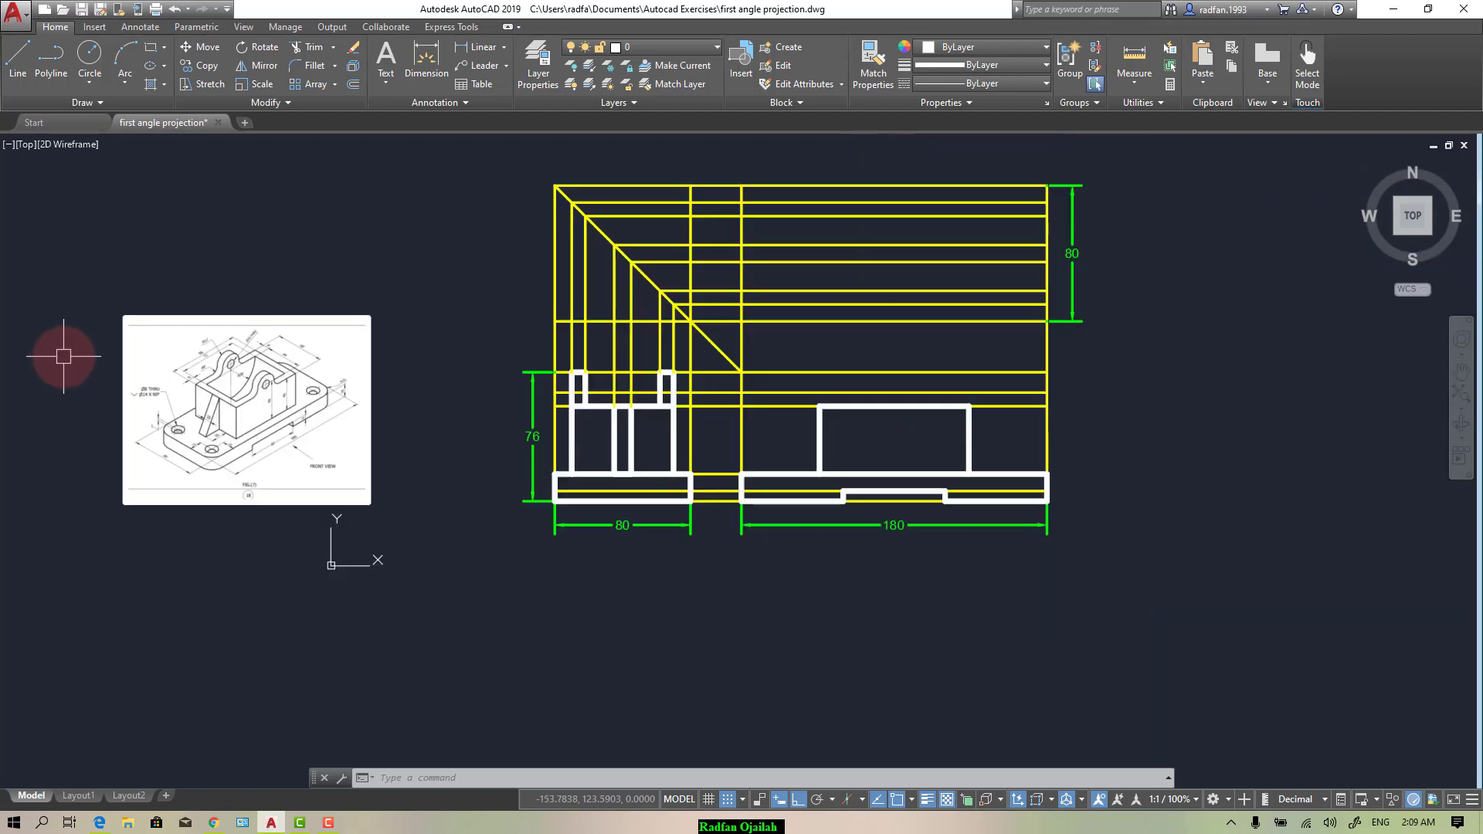
{"action": "scroll", "coordinate": [570, 321], "scroll_direction": "up", "scroll_amount": 2}
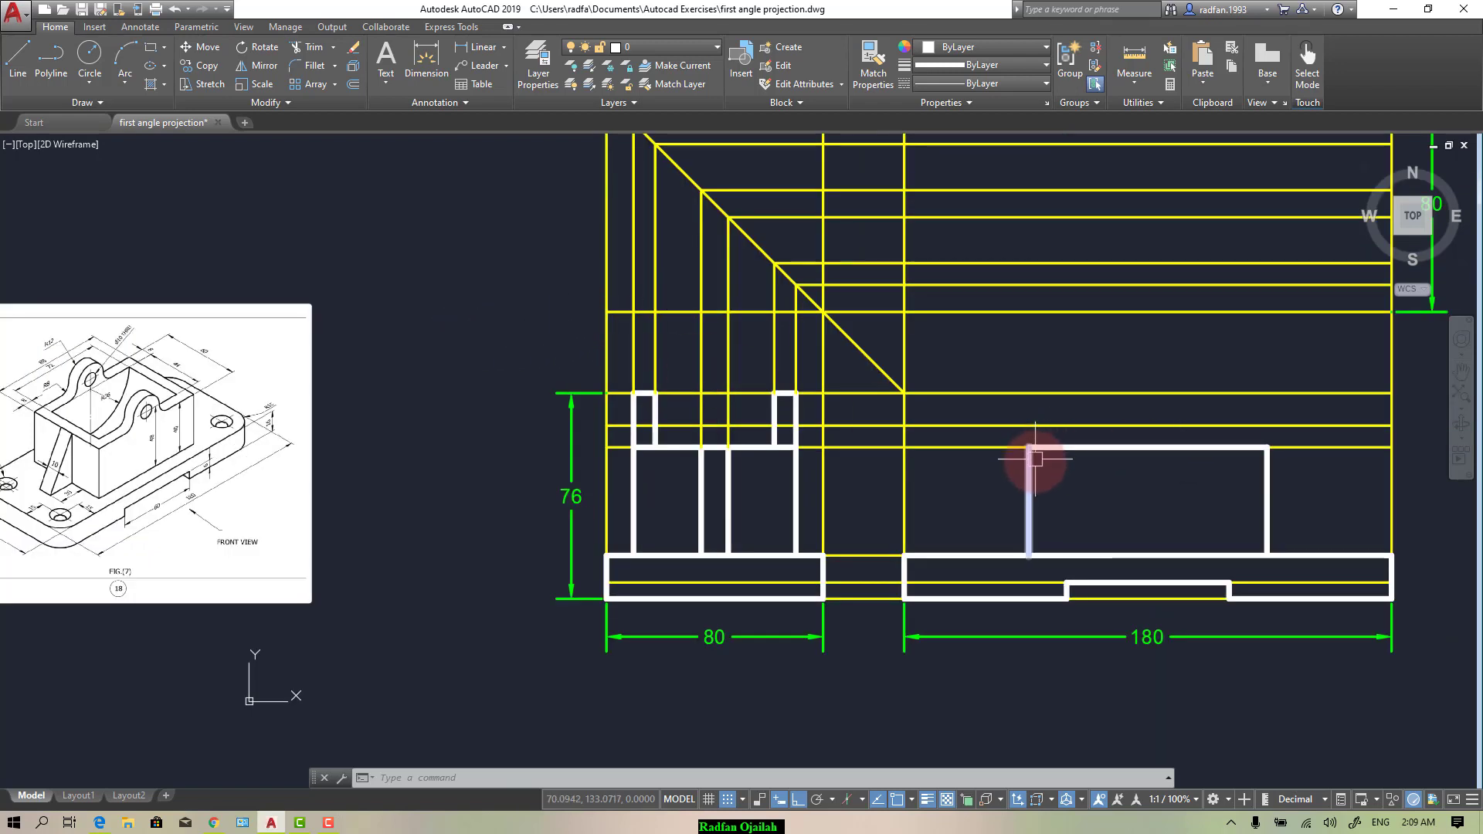
{"action": "scroll", "coordinate": [179, 384], "scroll_direction": "up", "scroll_amount": 2}
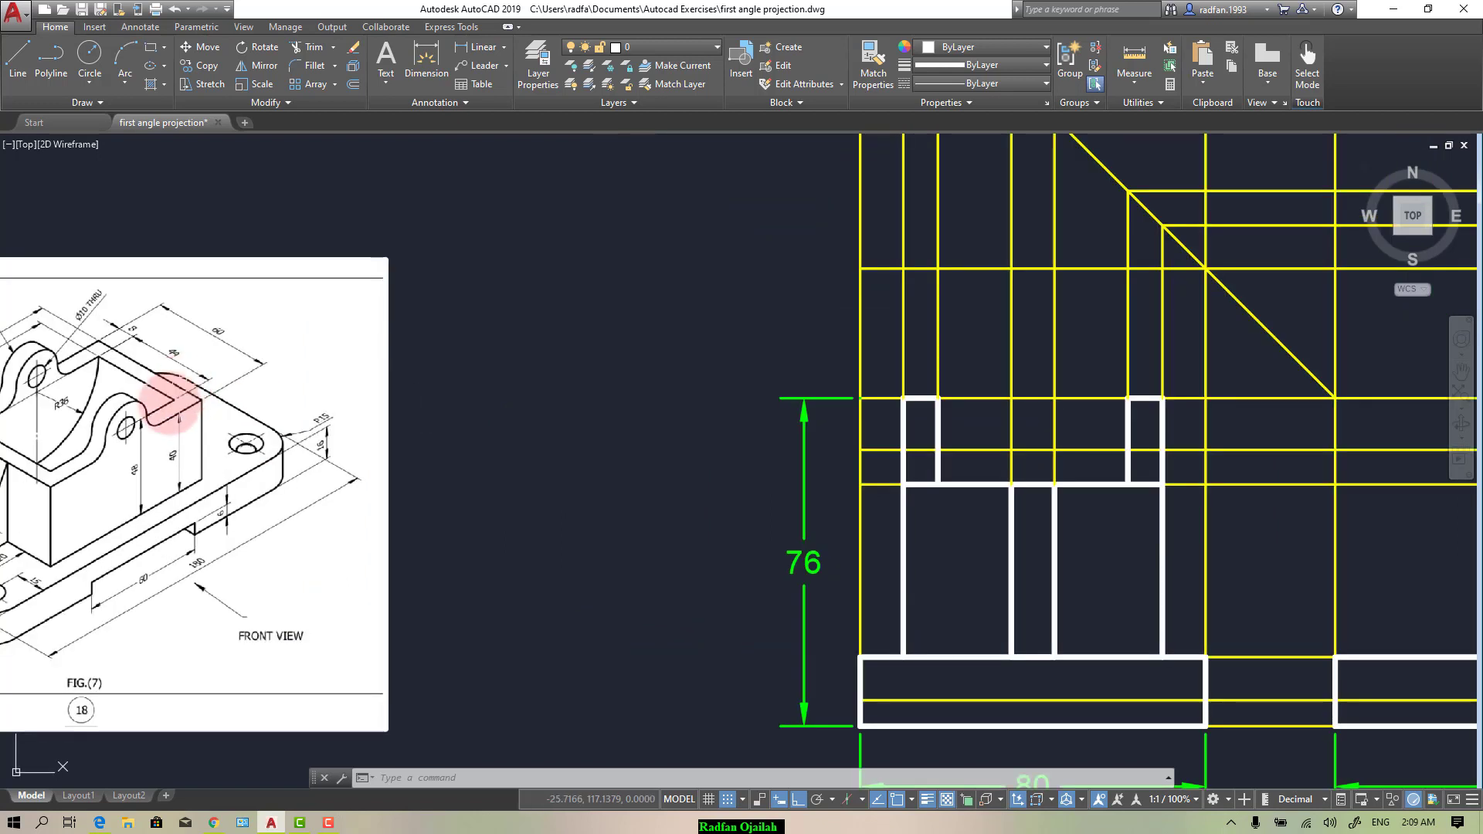
{"action": "scroll", "coordinate": [120, 421], "scroll_direction": "up", "scroll_amount": 5}
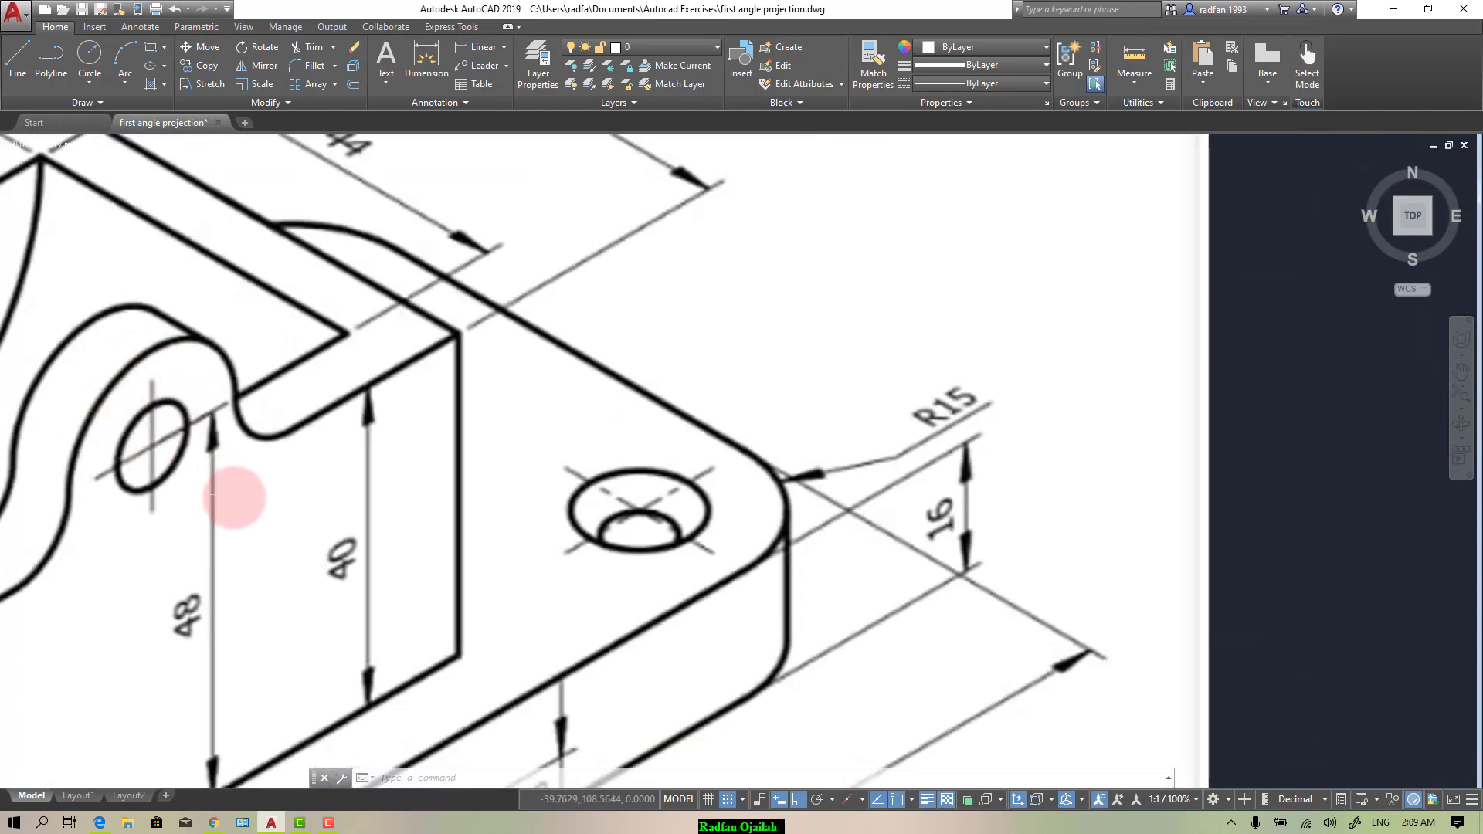
{"action": "scroll", "coordinate": [243, 475], "scroll_direction": "down", "scroll_amount": 2}
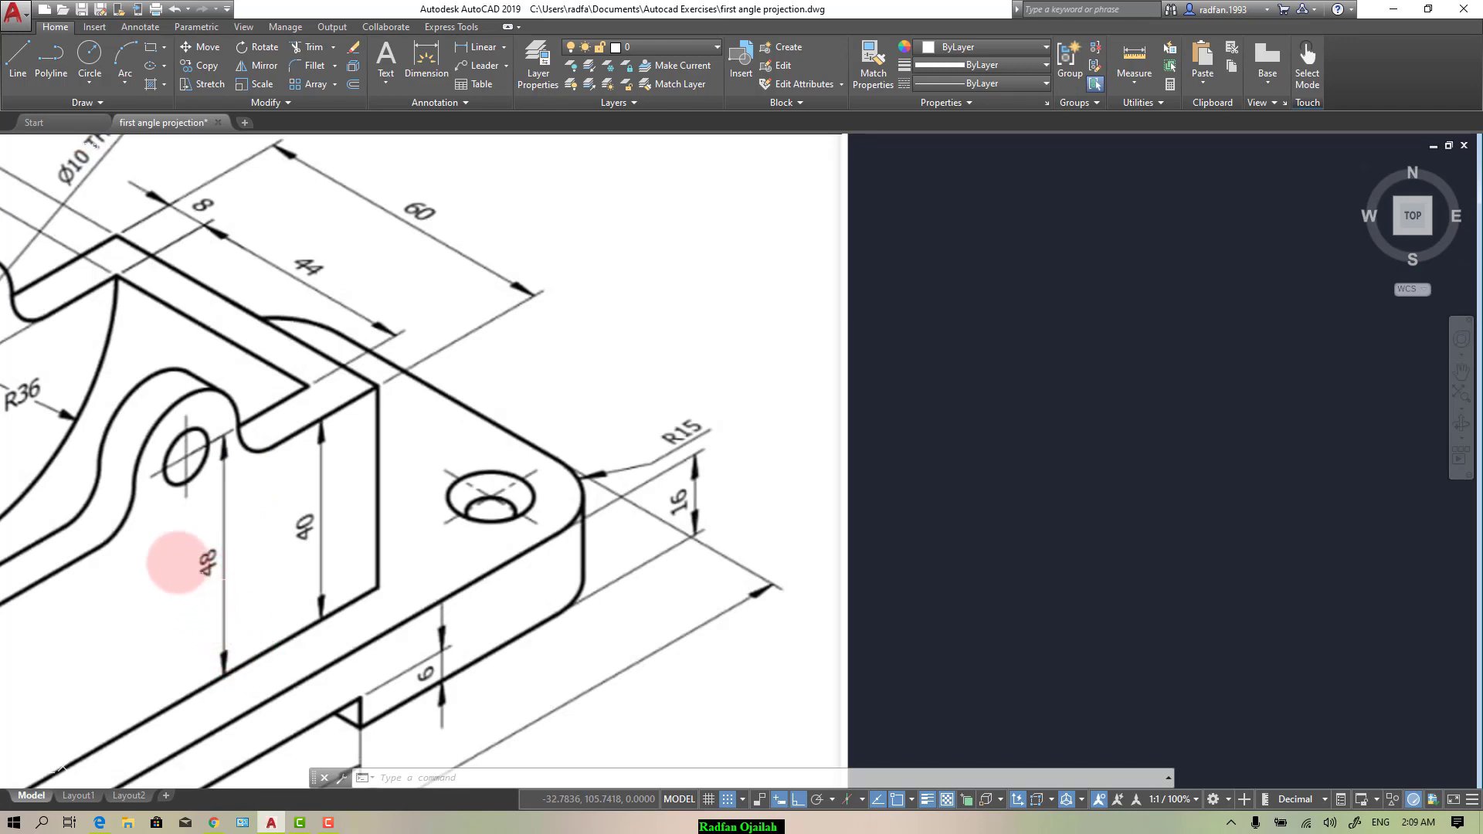
{"action": "scroll", "coordinate": [236, 425], "scroll_direction": "down", "scroll_amount": 4}
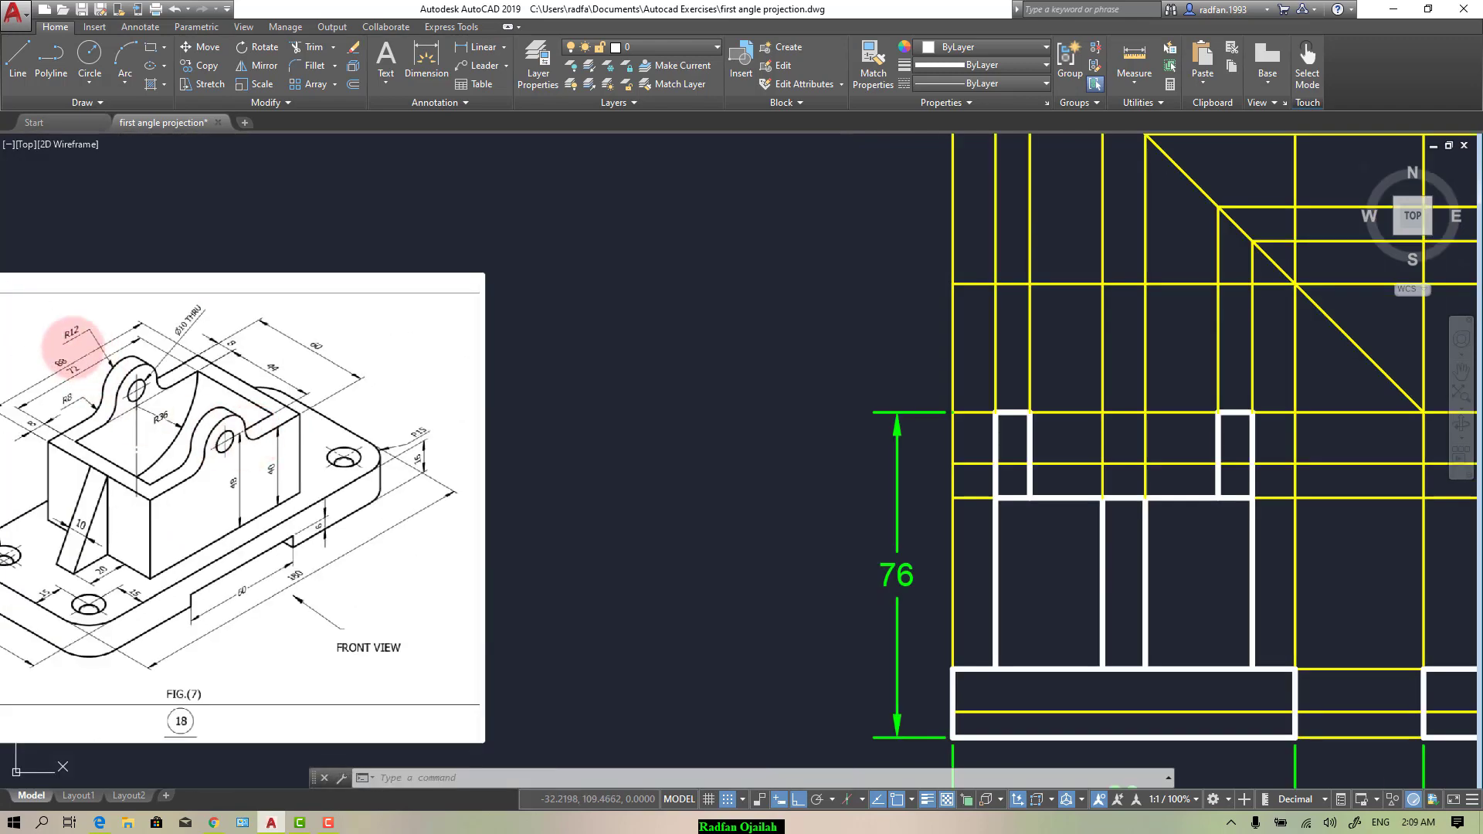
{"action": "scroll", "coordinate": [73, 347], "scroll_direction": "up", "scroll_amount": 4}
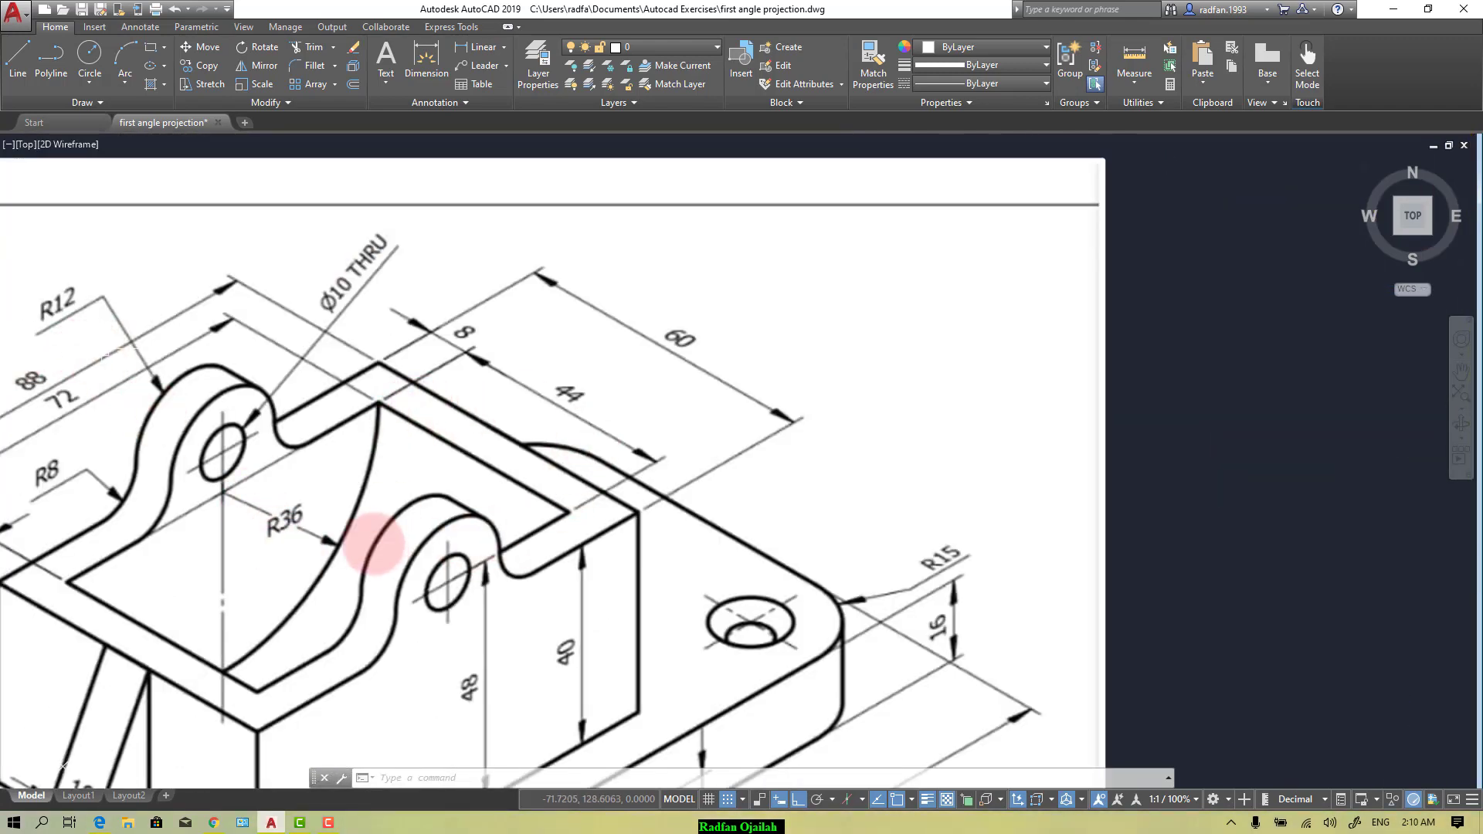
{"action": "scroll", "coordinate": [155, 340], "scroll_direction": "down", "scroll_amount": 5}
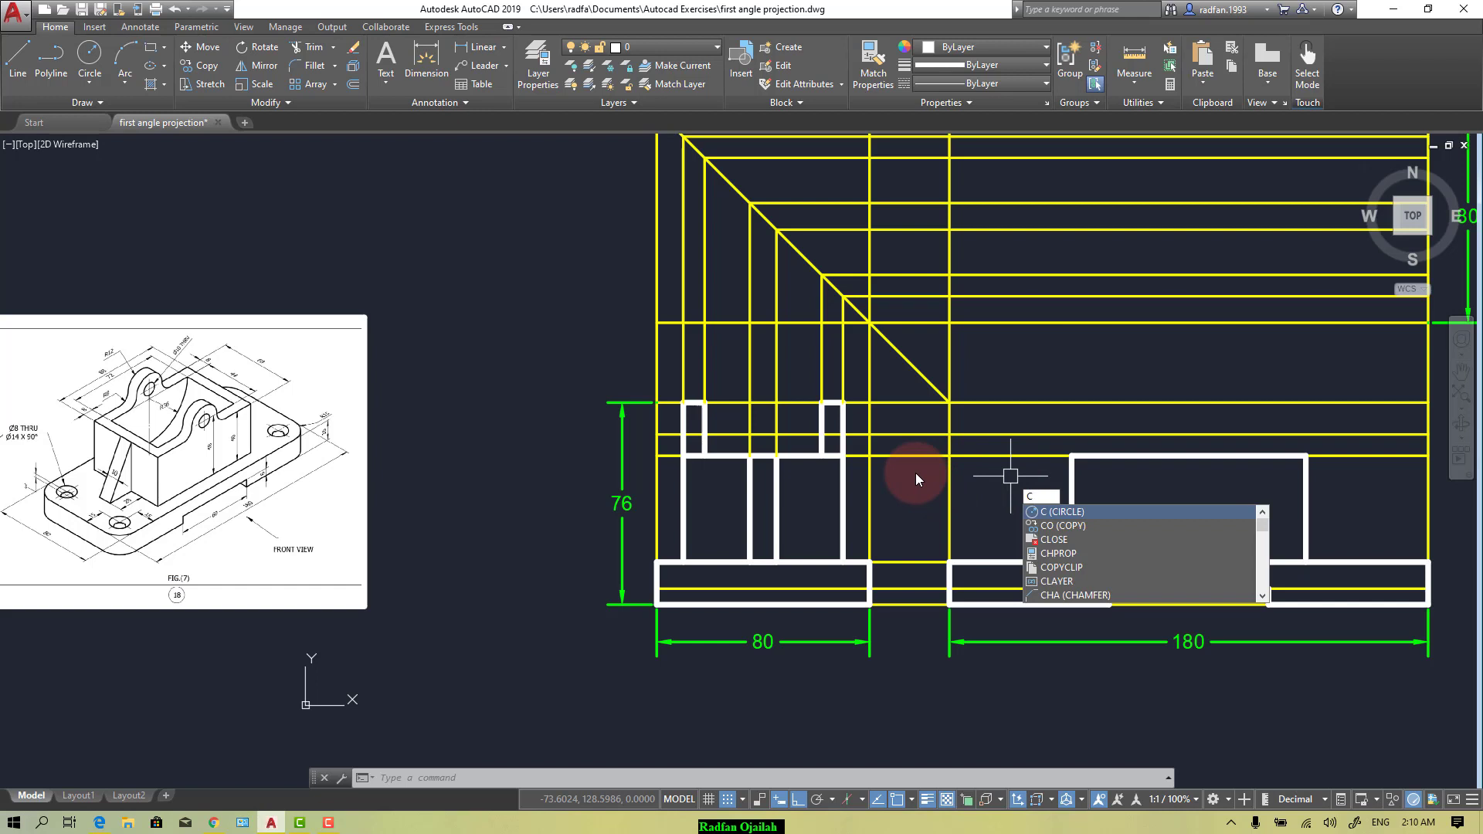
Step: Draw a radius 12 circle centred on the top edge of the side-view box
{"action": "key", "text": "Return"}
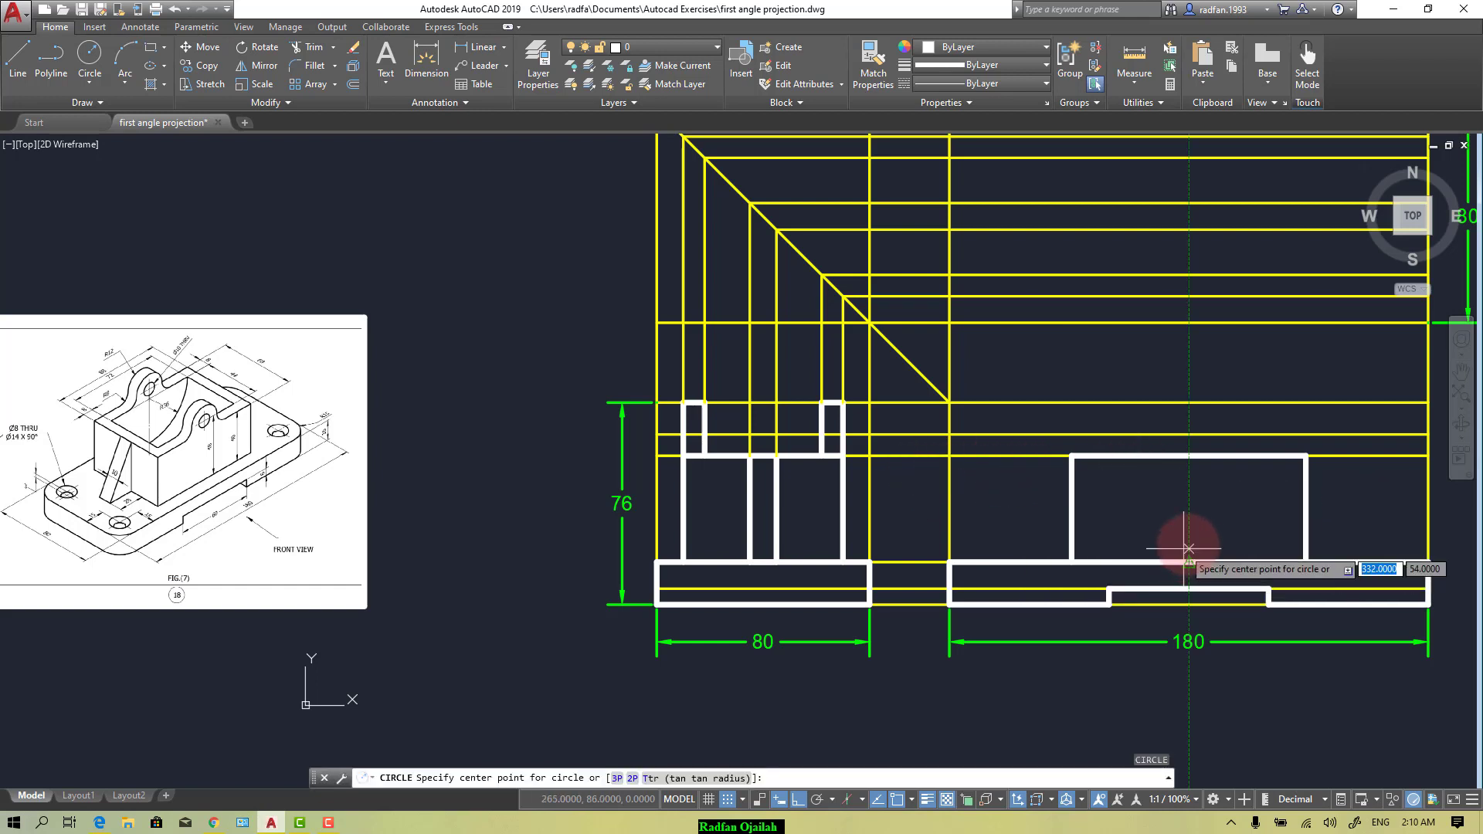
{"action": "left_click", "coordinate": [1189, 436]}
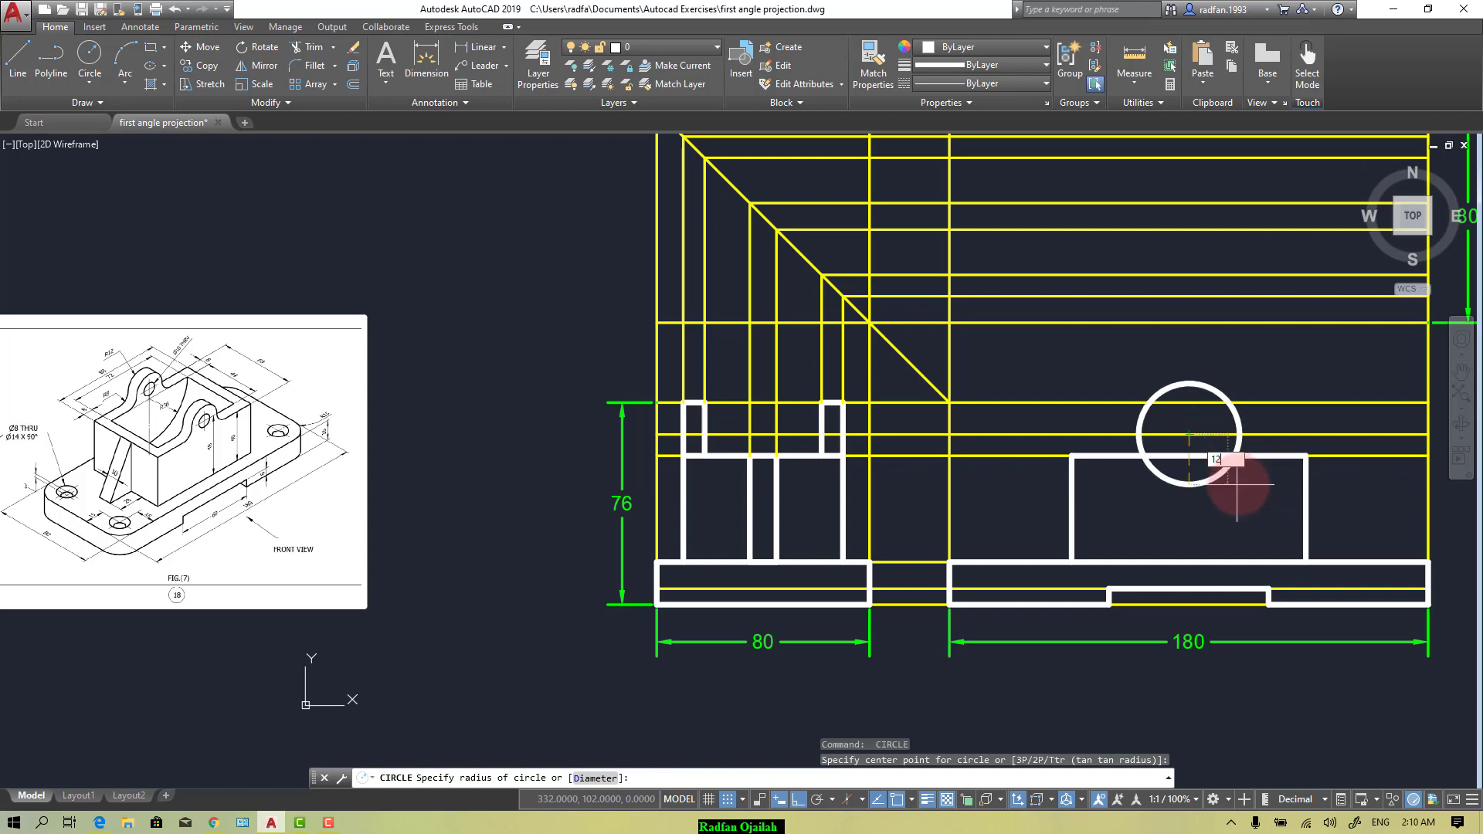
{"action": "key", "text": "Return"}
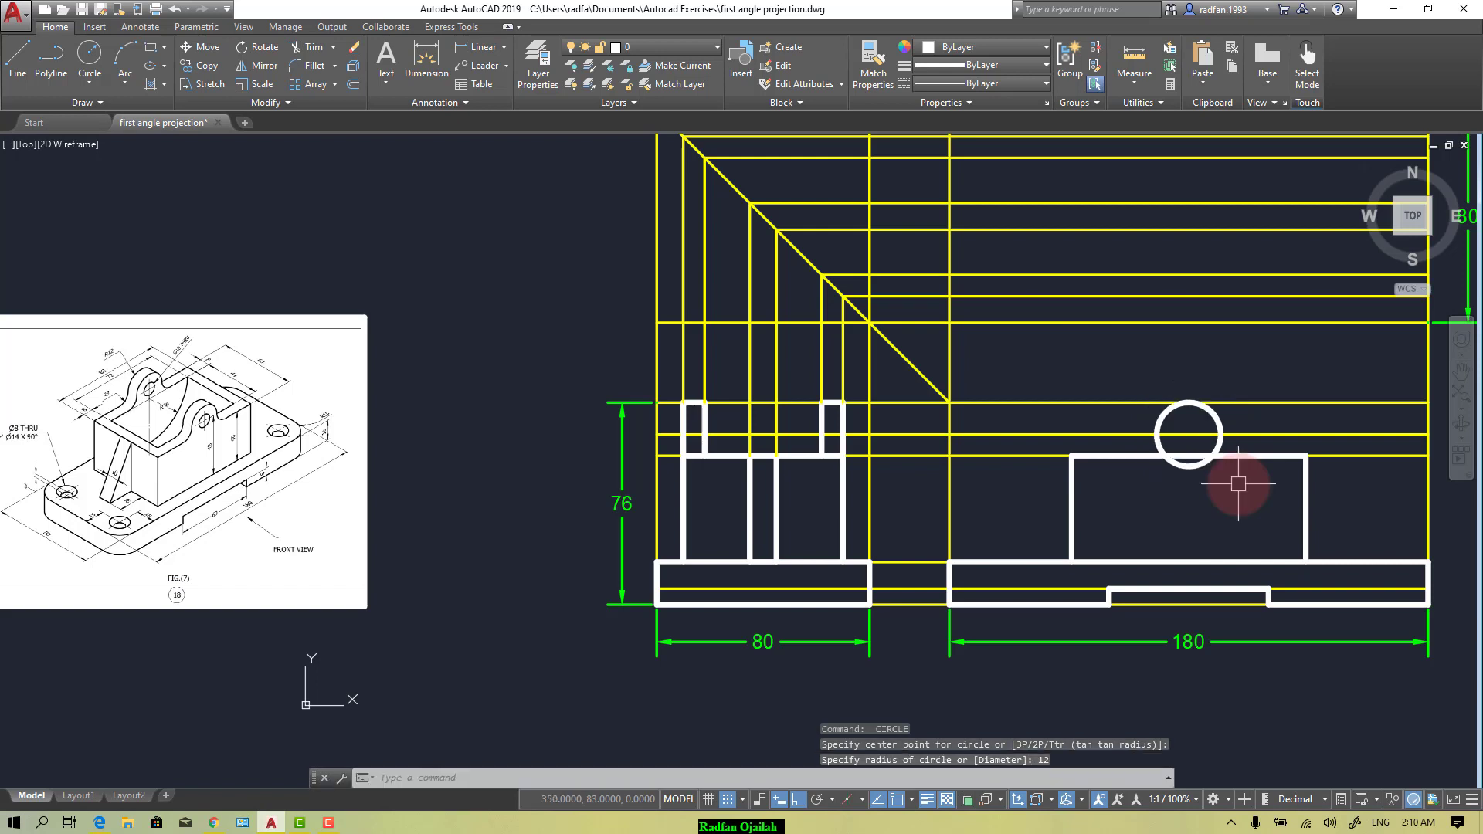
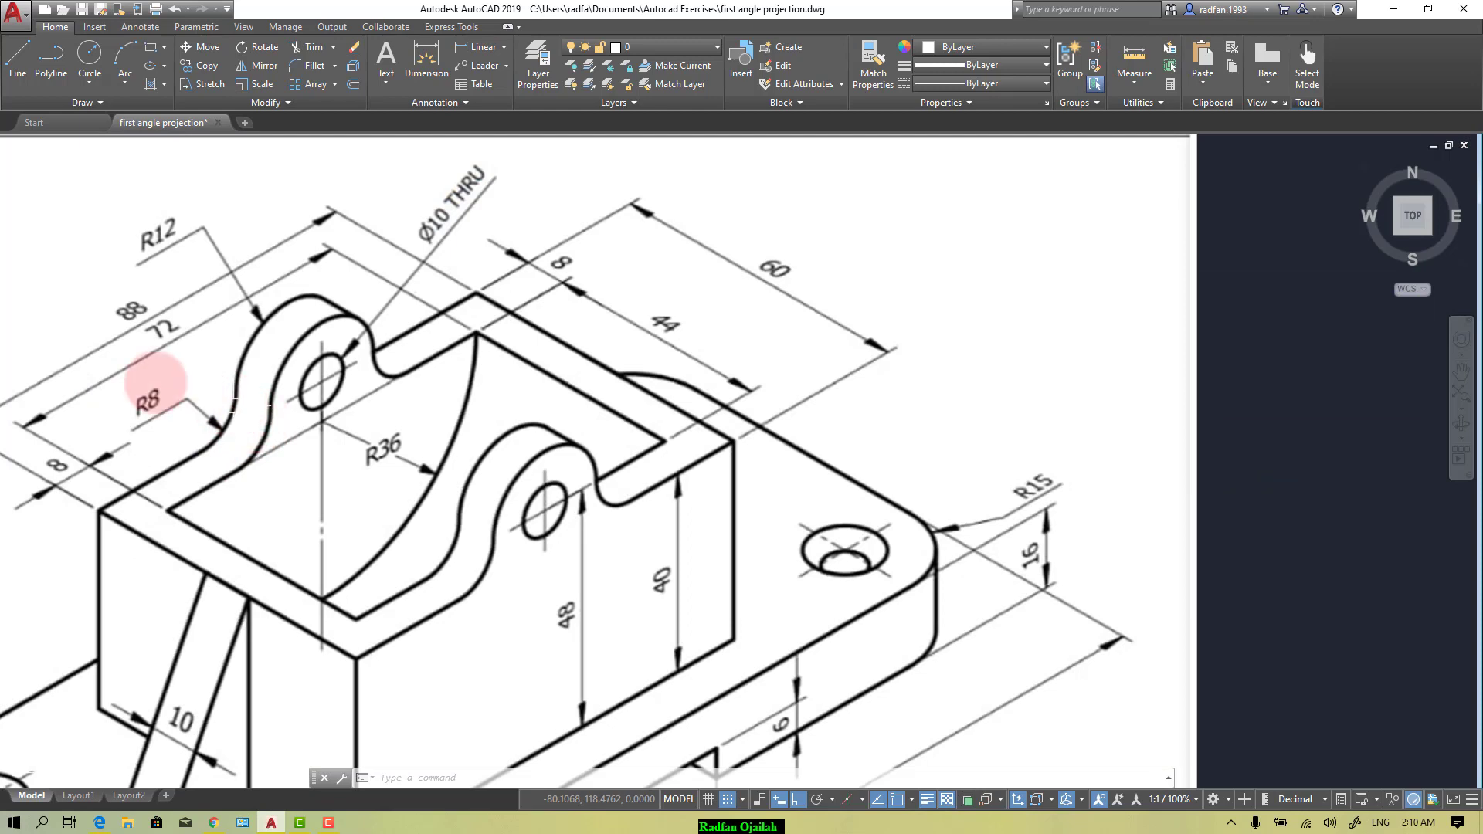
Step: Draw an 8 x 8 helper corner line at the large circle's left, with a small circle at its intersection
{"action": "scroll", "coordinate": [787, 393], "scroll_direction": "up", "scroll_amount": 6}
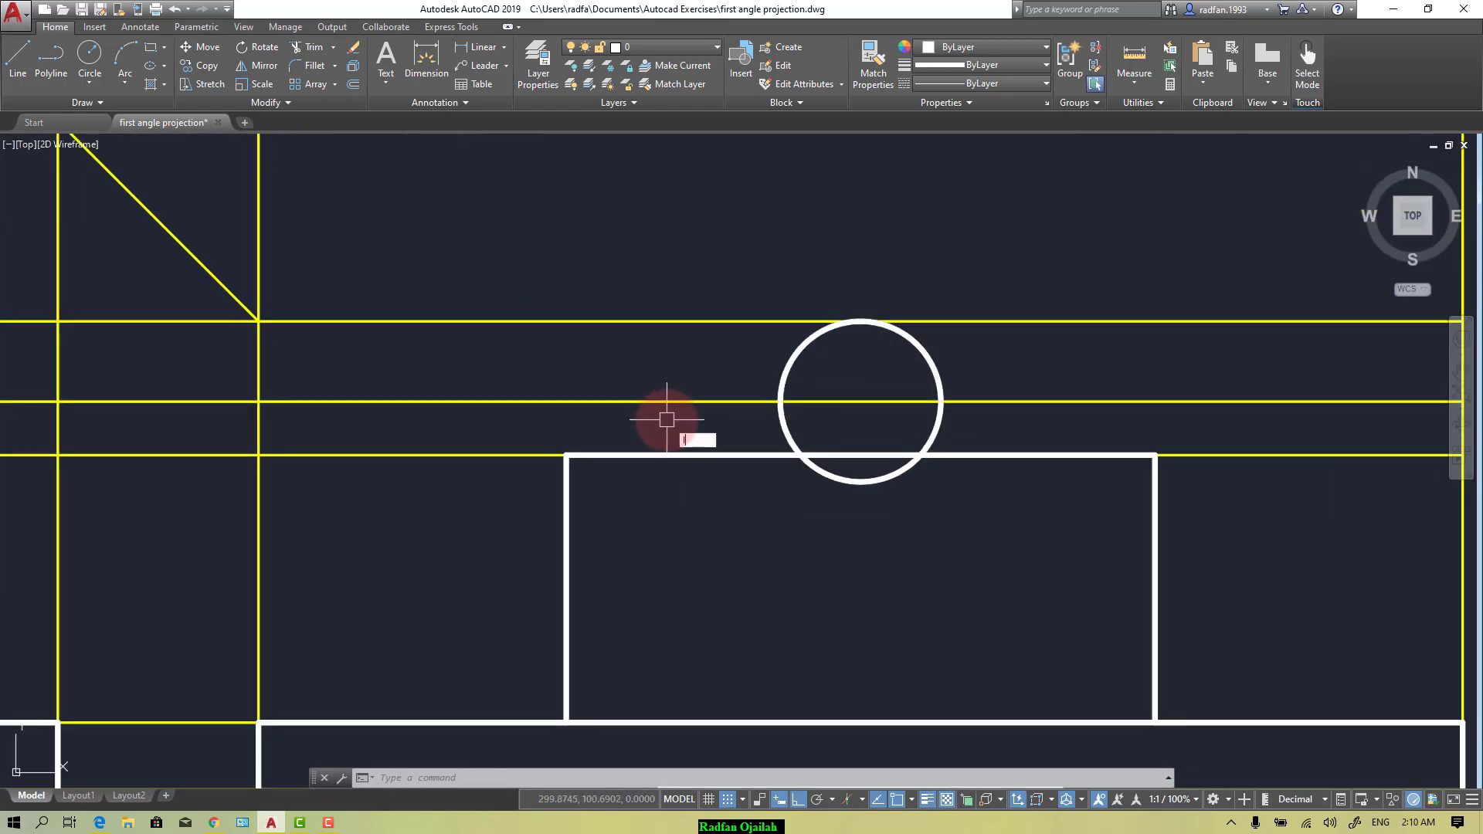
{"action": "type", "text": "l"}
{"action": "key", "text": "Return"}
{"action": "left_click", "coordinate": [780, 401]}
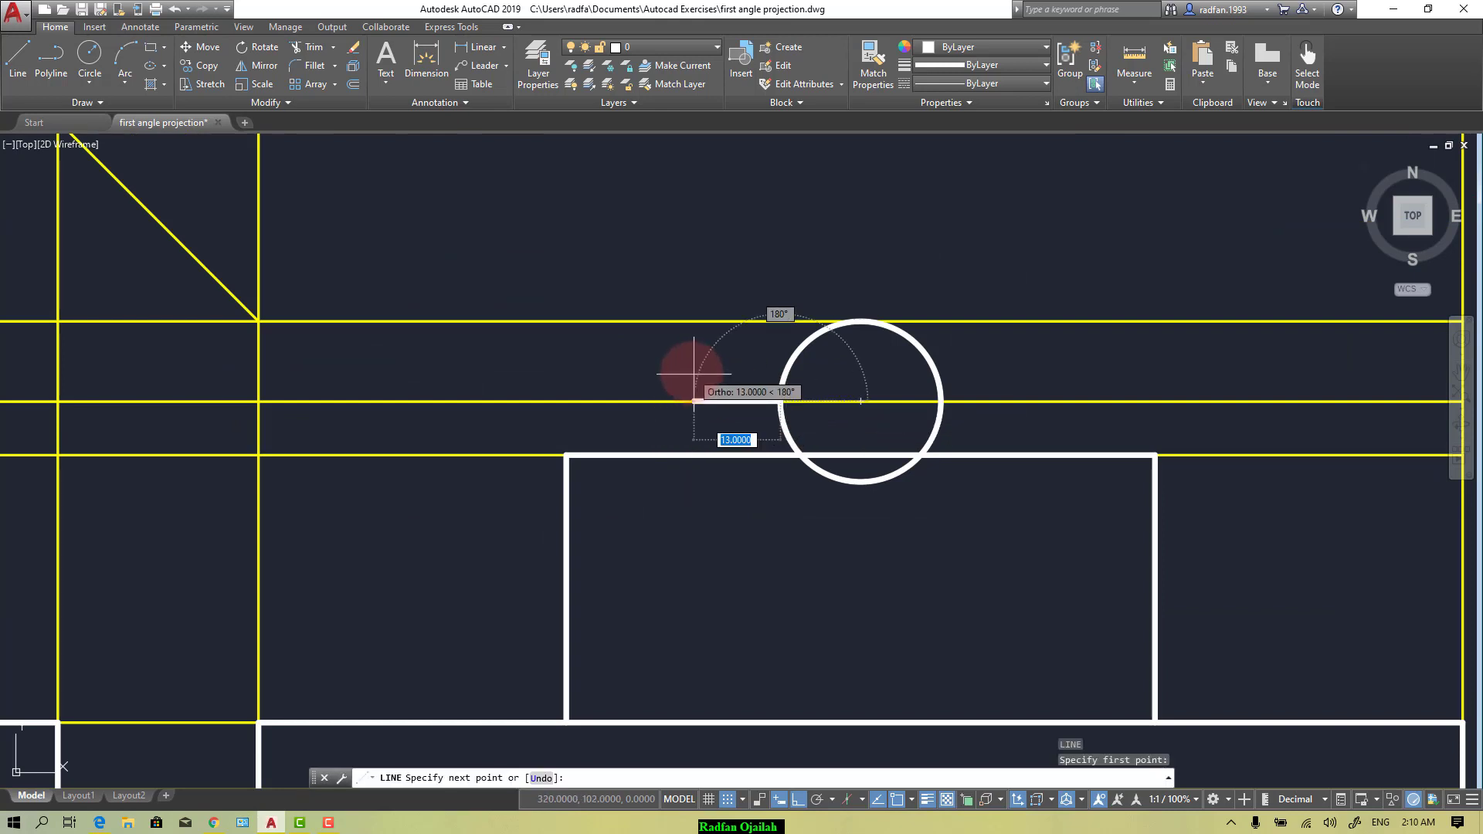
{"action": "key", "text": "Return"}
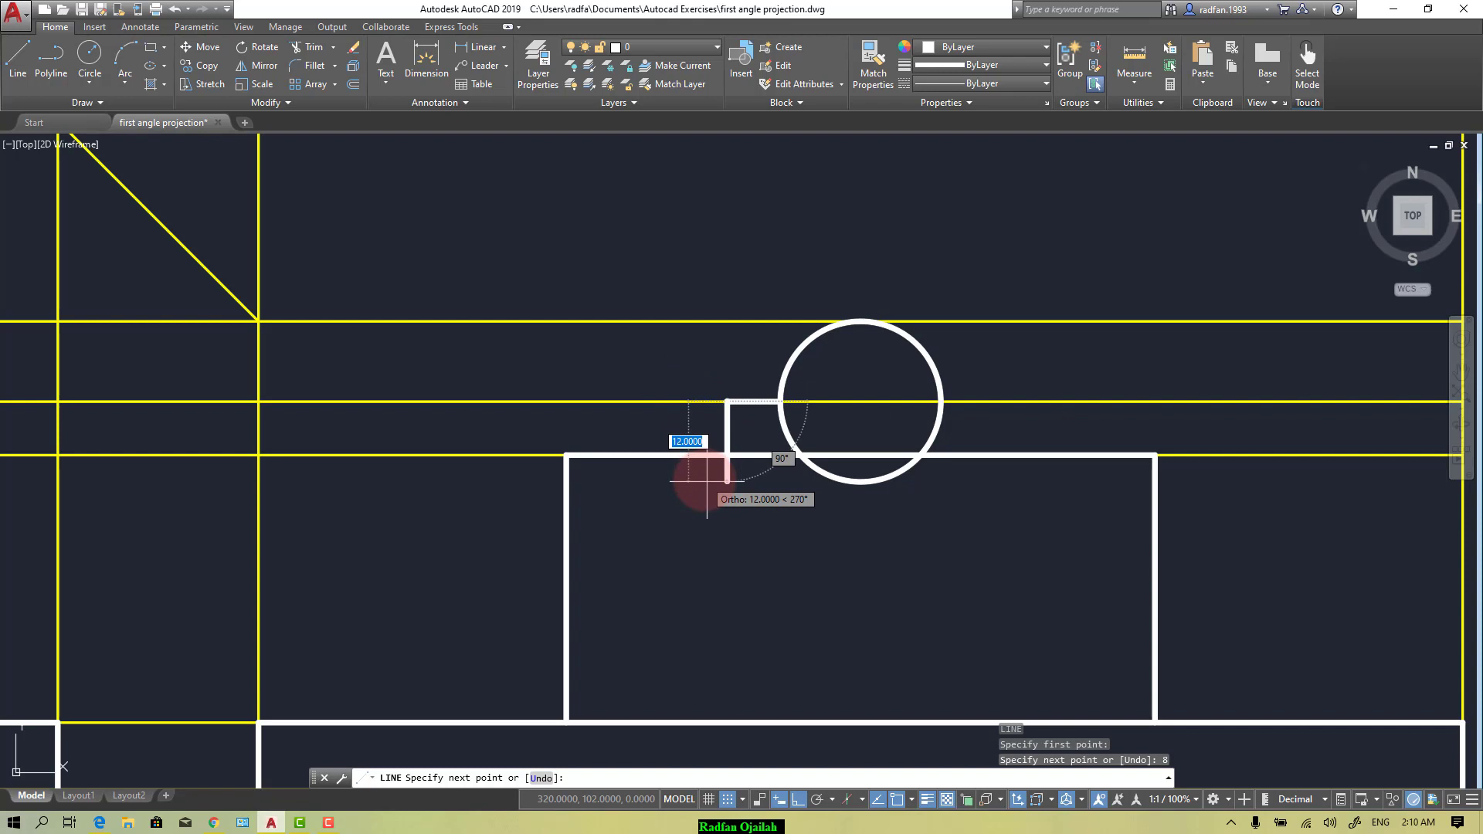
{"action": "type", "text": "8"}
{"action": "key", "text": "Return"}
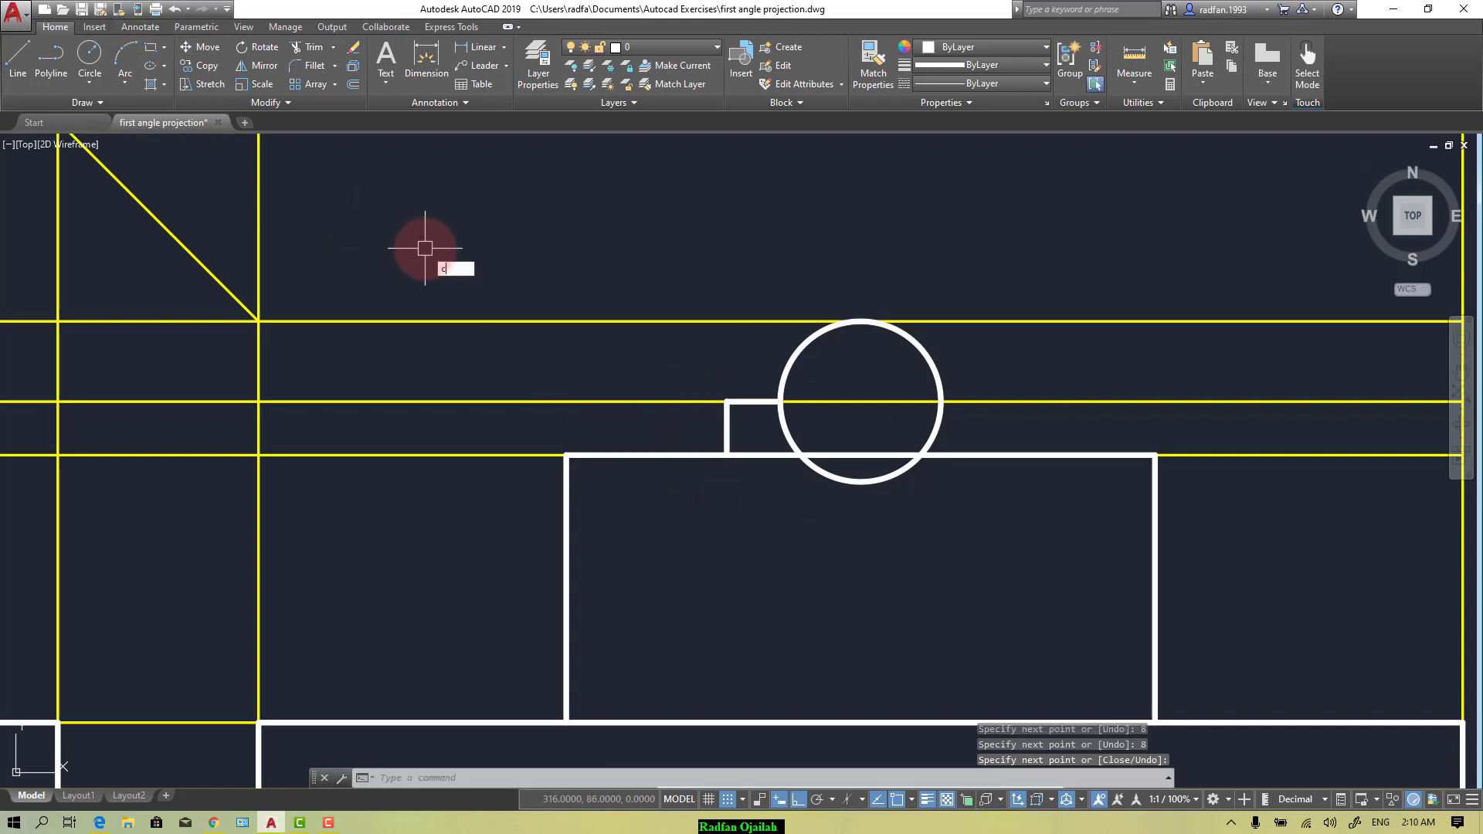
{"action": "key", "text": "Return"}
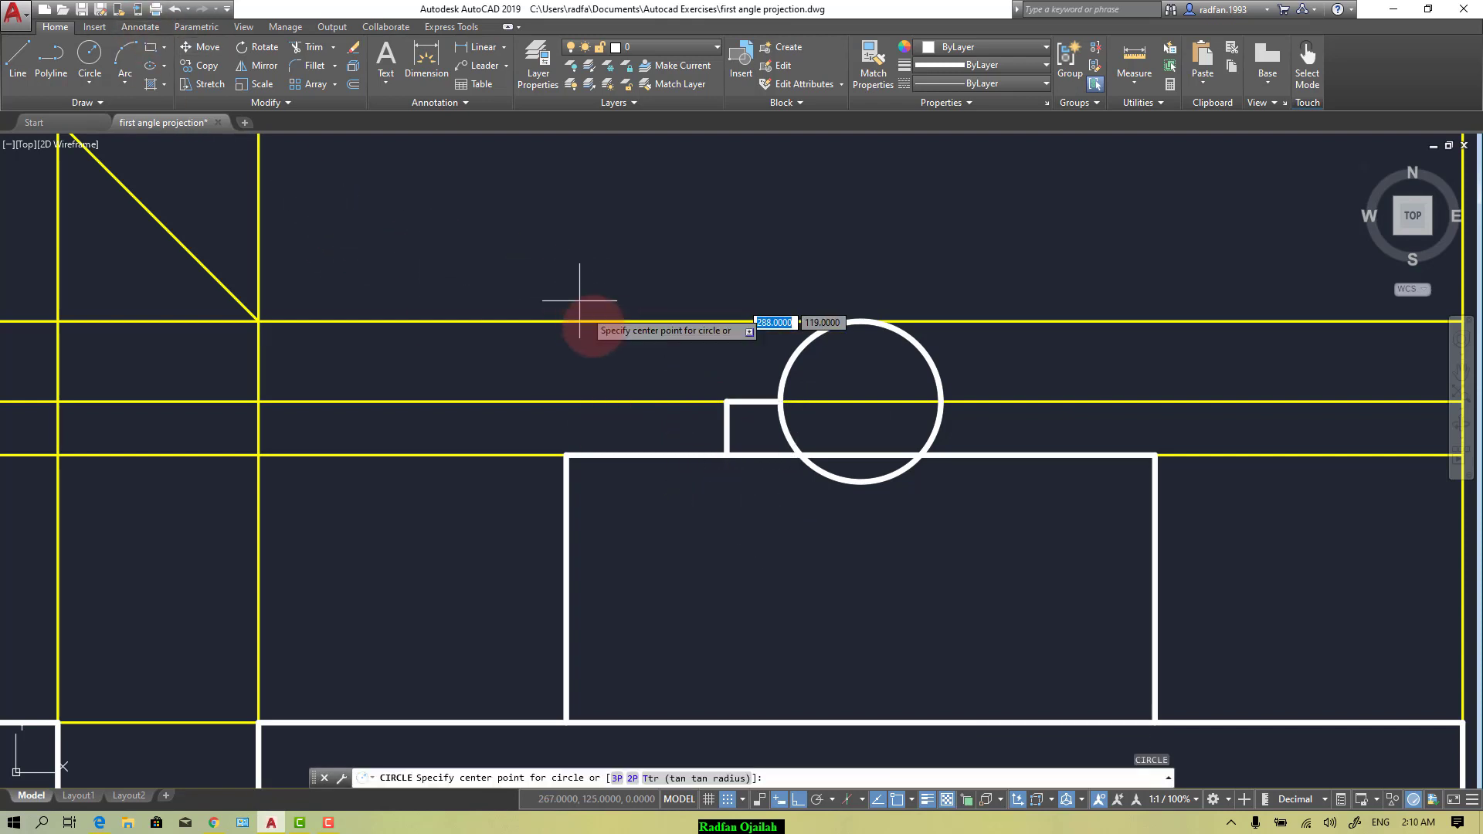
{"action": "left_click", "coordinate": [727, 401]}
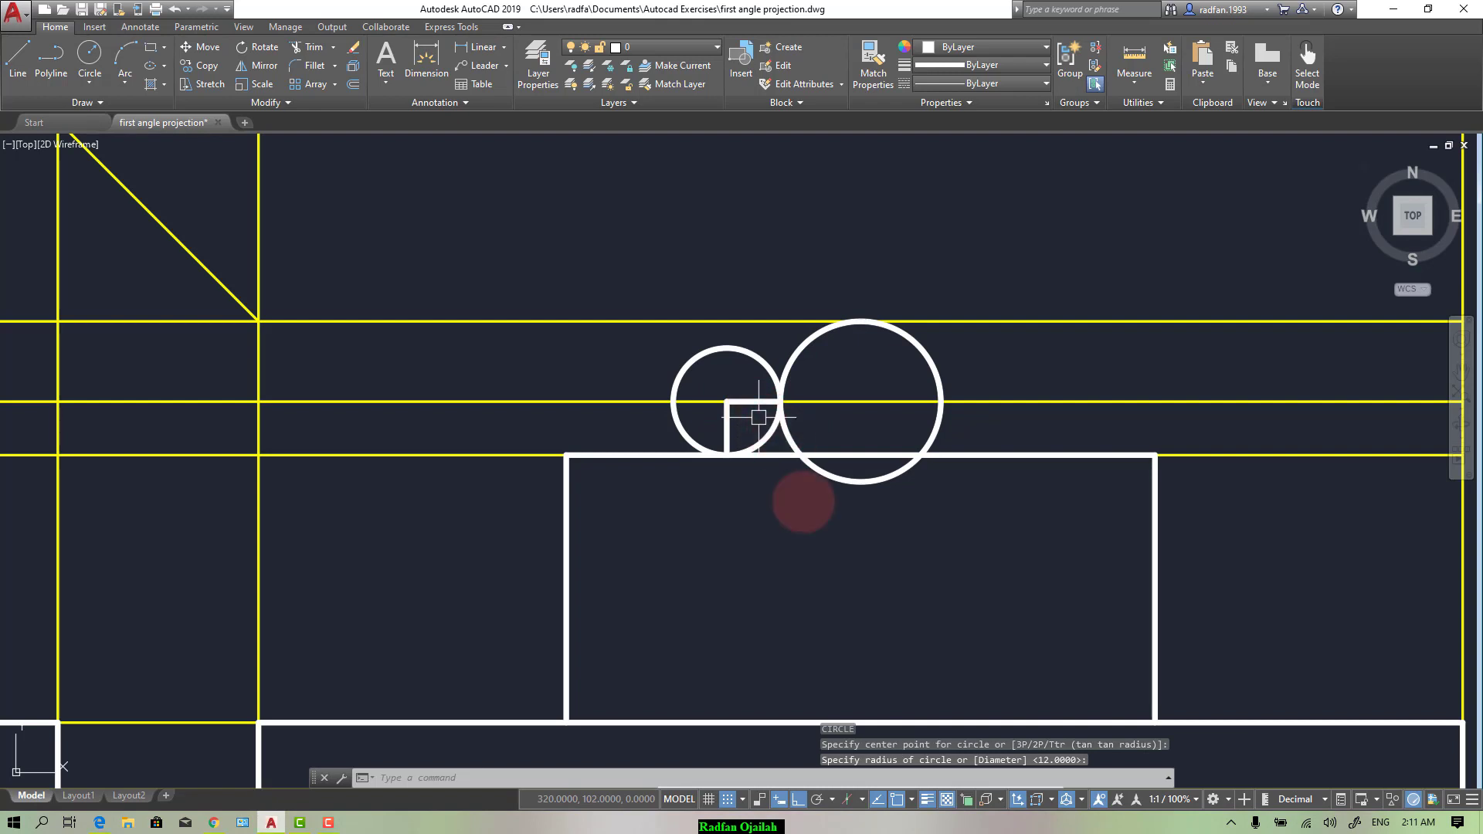
{"action": "key", "text": "Escape"}
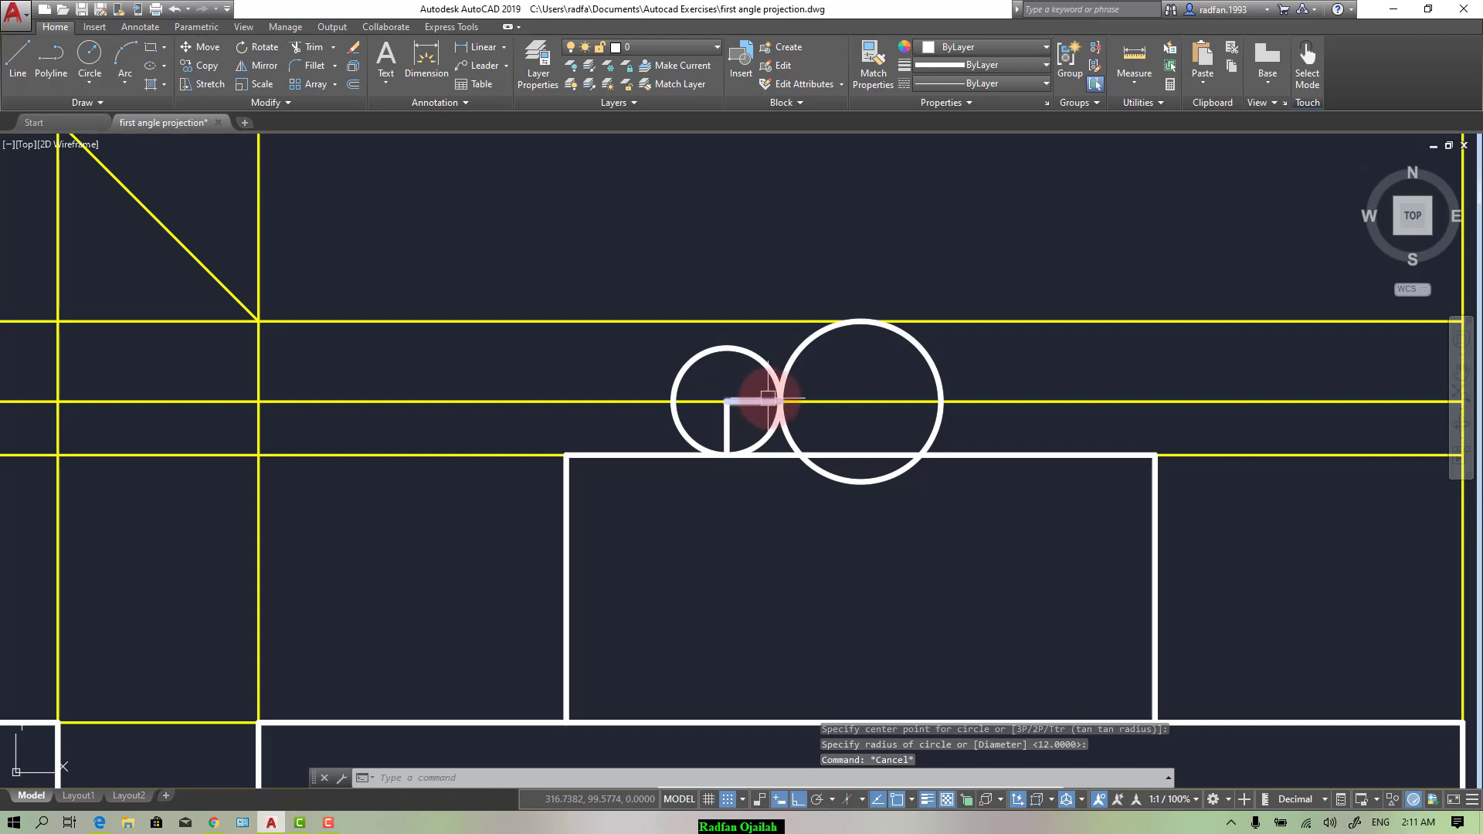
Step: Copy the helper line and small circle to the large circle's right side
{"action": "type", "text": "co"}
{"action": "key", "text": "Return"}
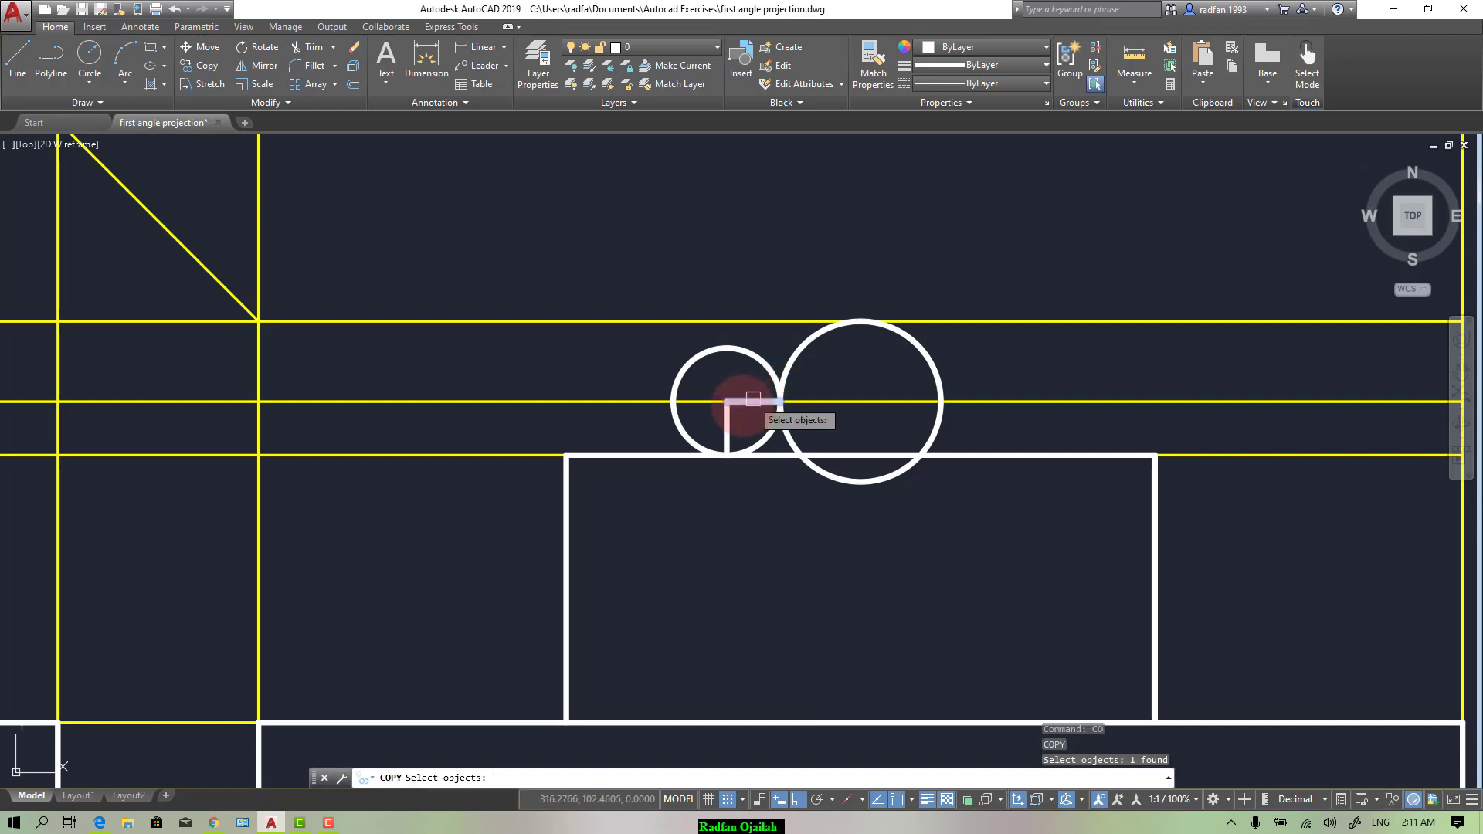
{"action": "key", "text": "Return"}
{"action": "left_click", "coordinate": [725, 401]}
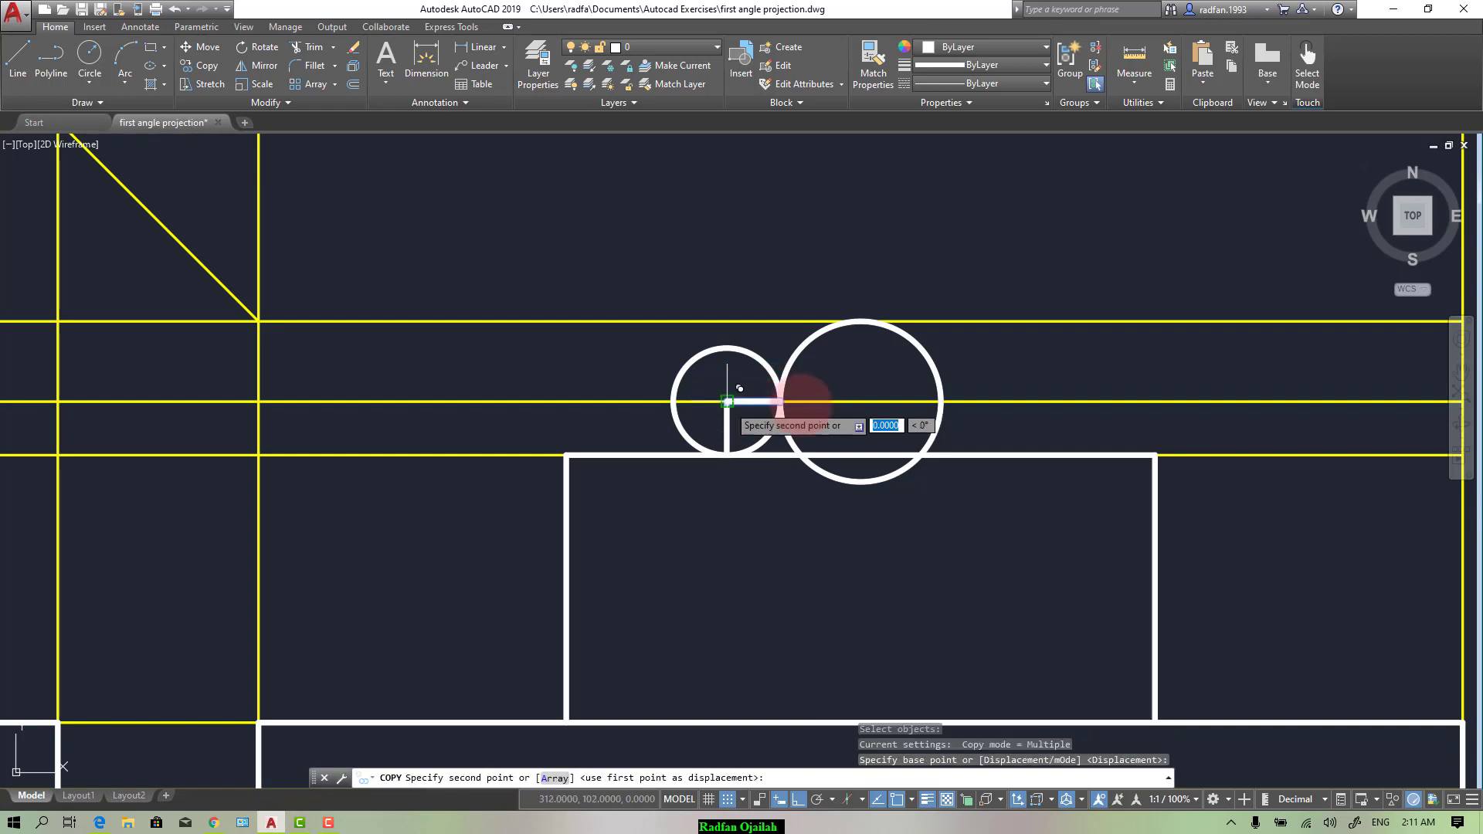
{"action": "left_click", "coordinate": [941, 401]}
{"action": "key", "text": "Return"}
{"action": "key", "text": "Return"}
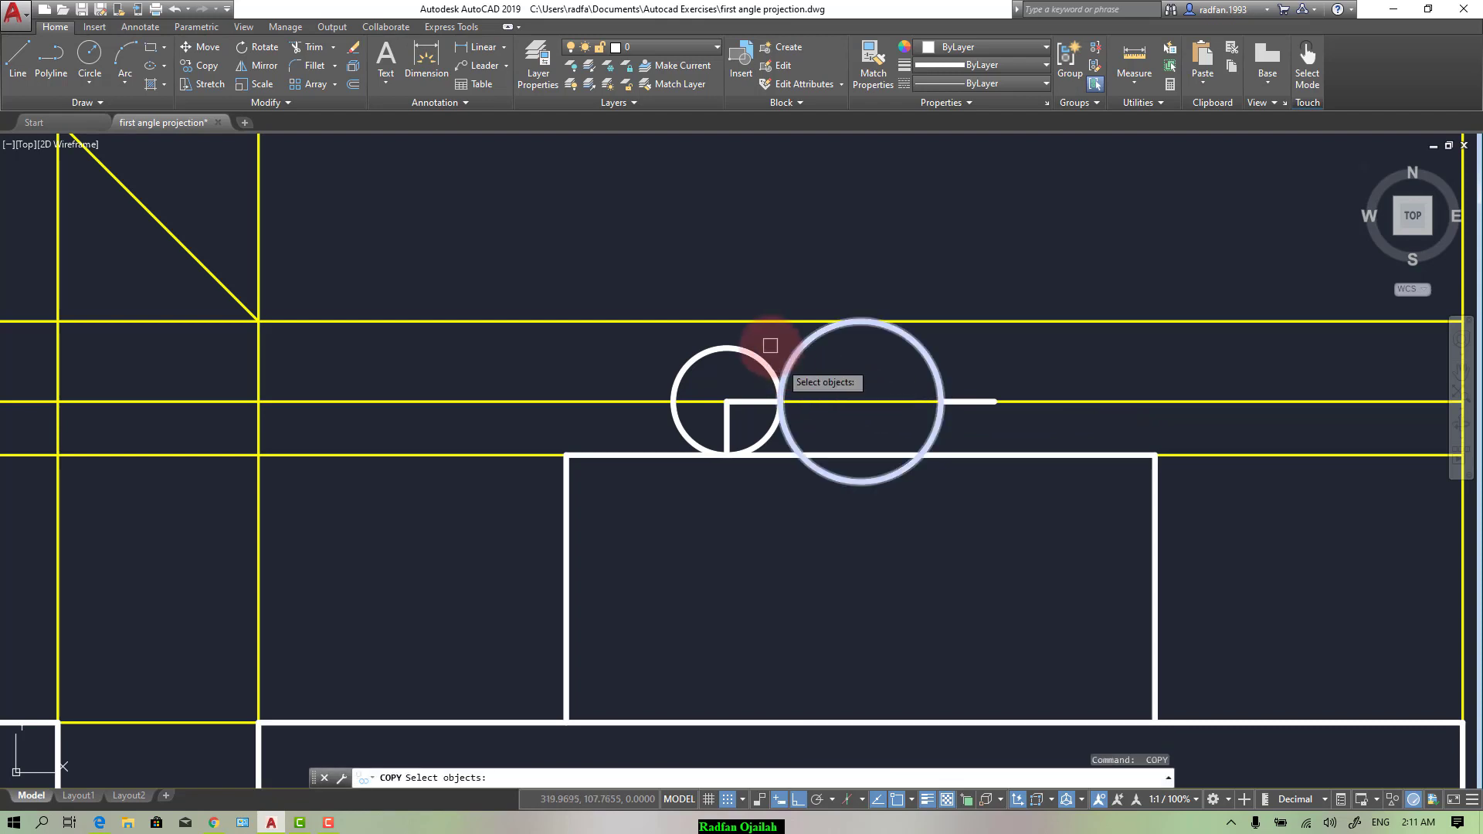
{"action": "left_click", "coordinate": [754, 353]}
{"action": "key", "text": "Return"}
{"action": "left_click", "coordinate": [726, 401]}
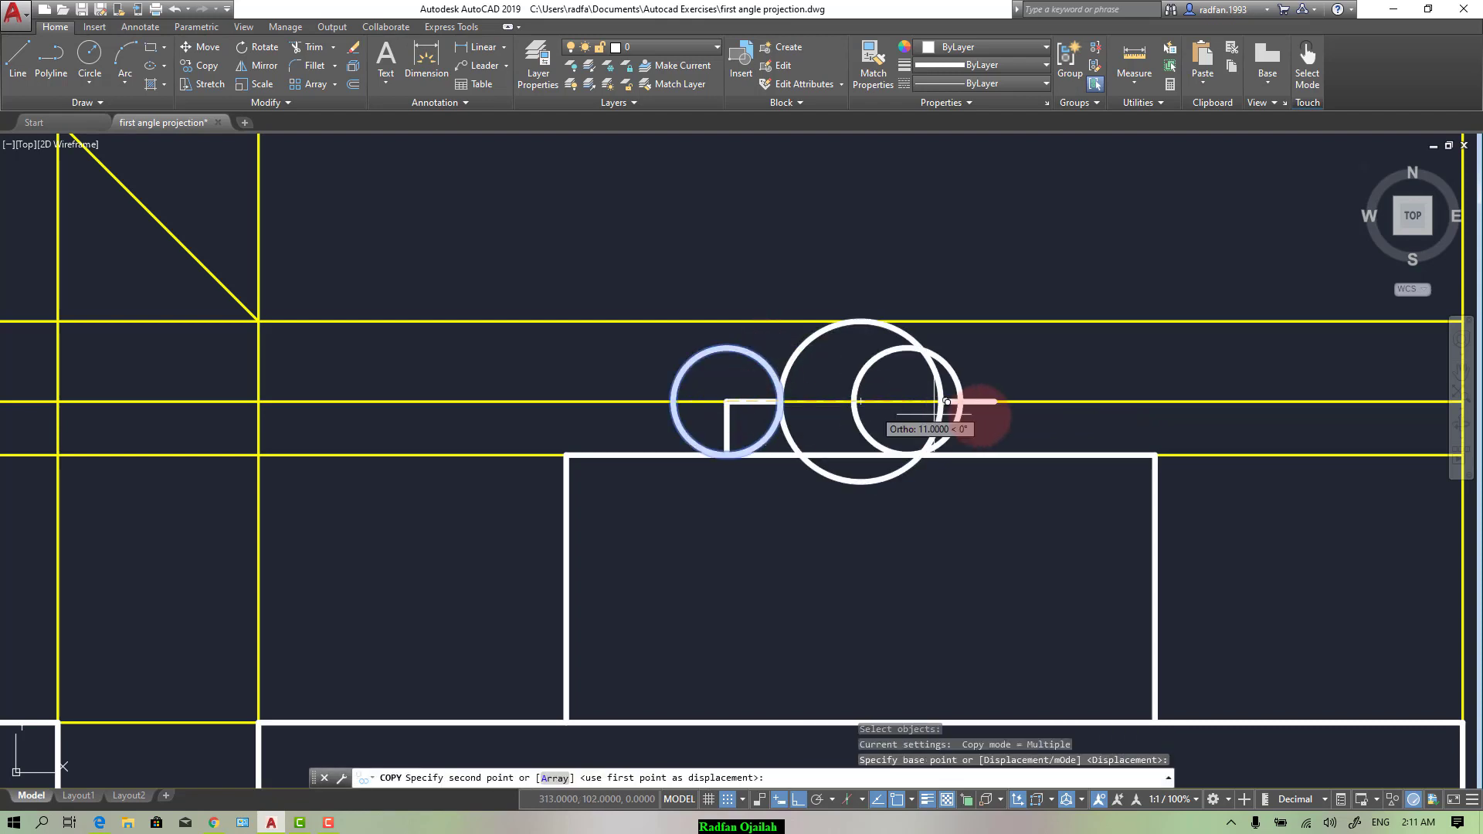
{"action": "left_click", "coordinate": [995, 401]}
{"action": "key", "text": "Escape"}
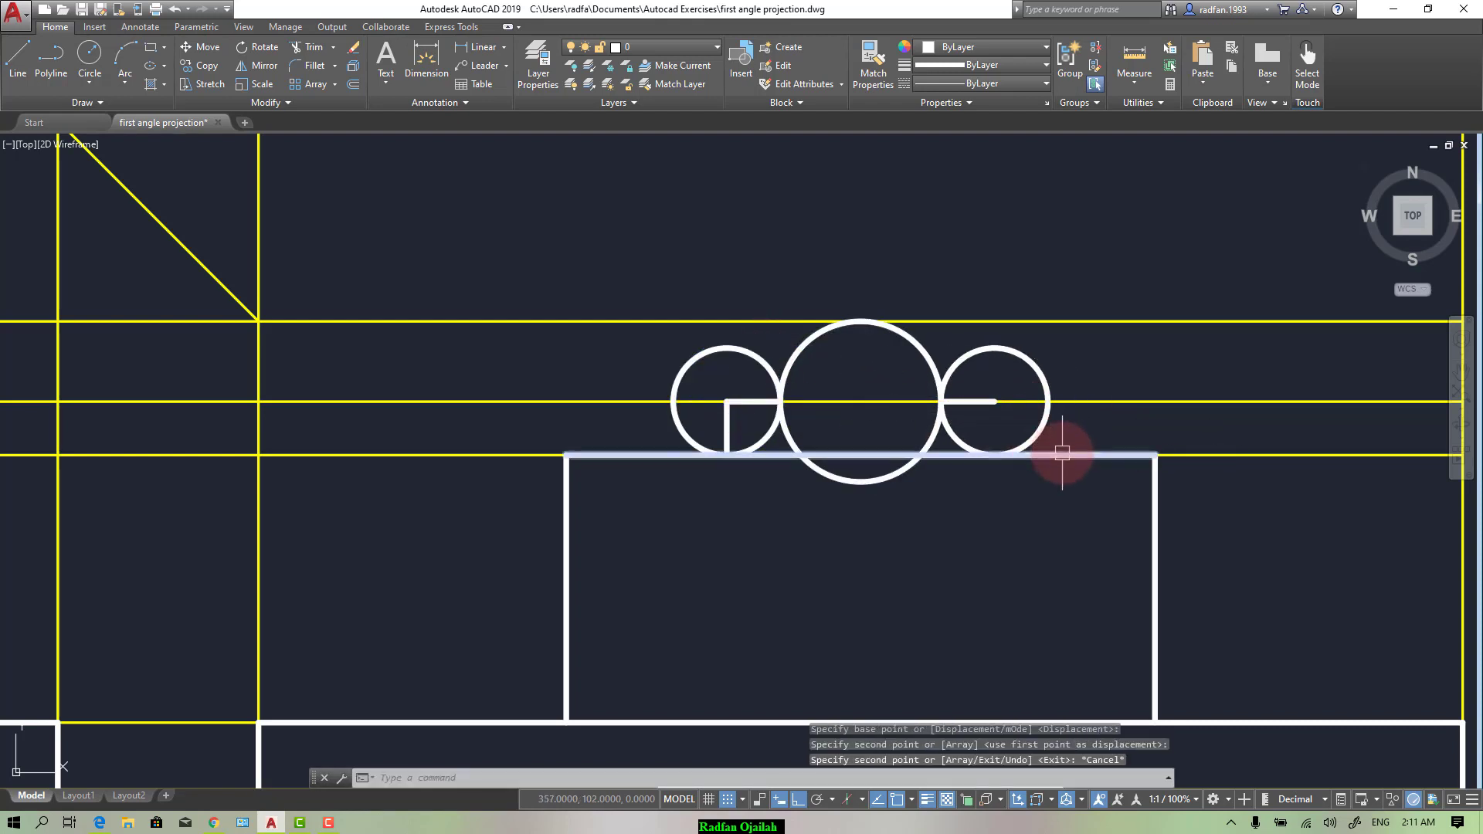
Step: Trim the small circles' outer arcs against the large circle and the rectangle's top edge
{"action": "type", "text": "tr"}
{"action": "key", "text": "Return"}
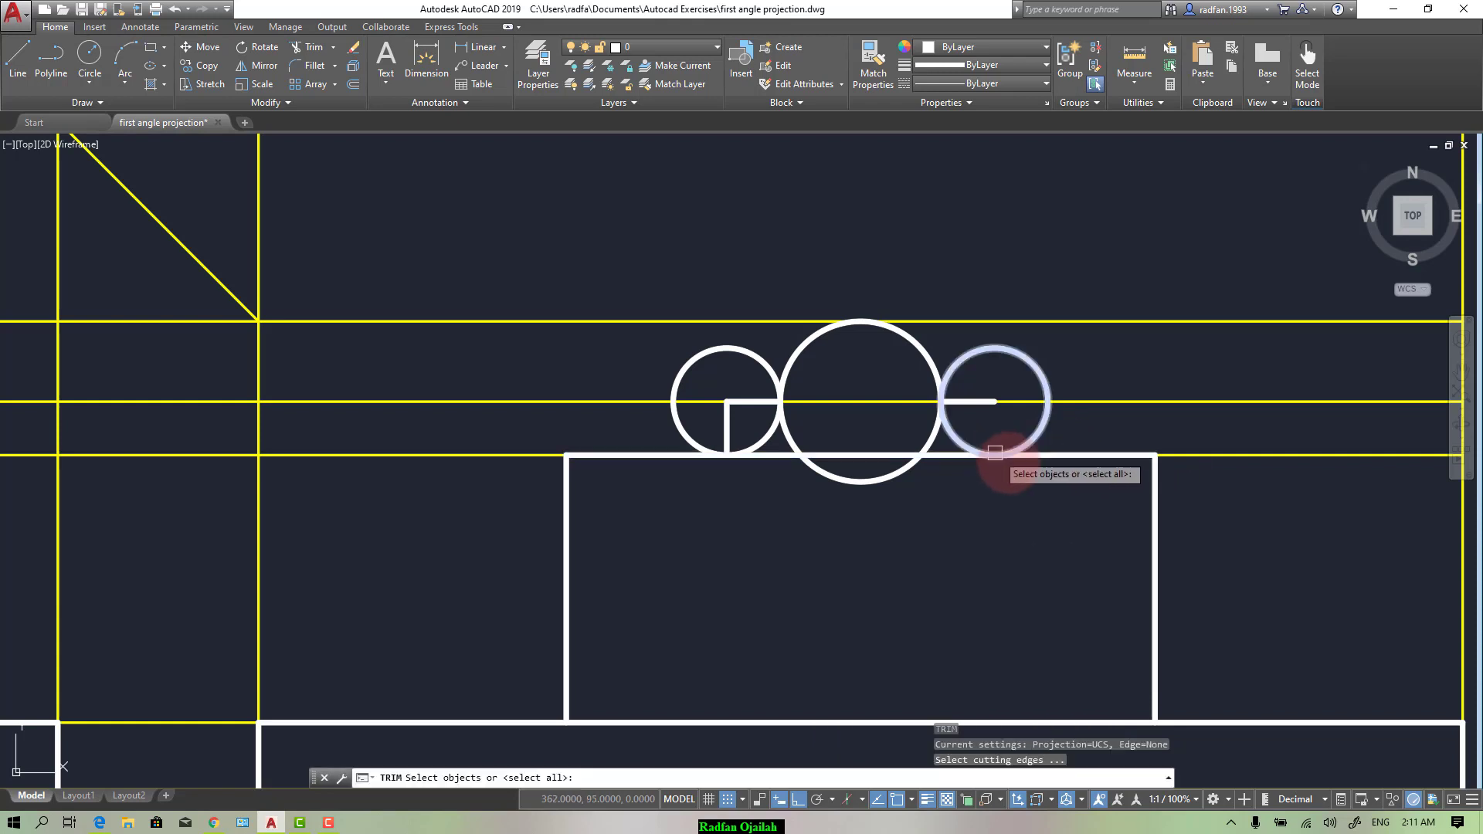
{"action": "left_click", "coordinate": [936, 437]}
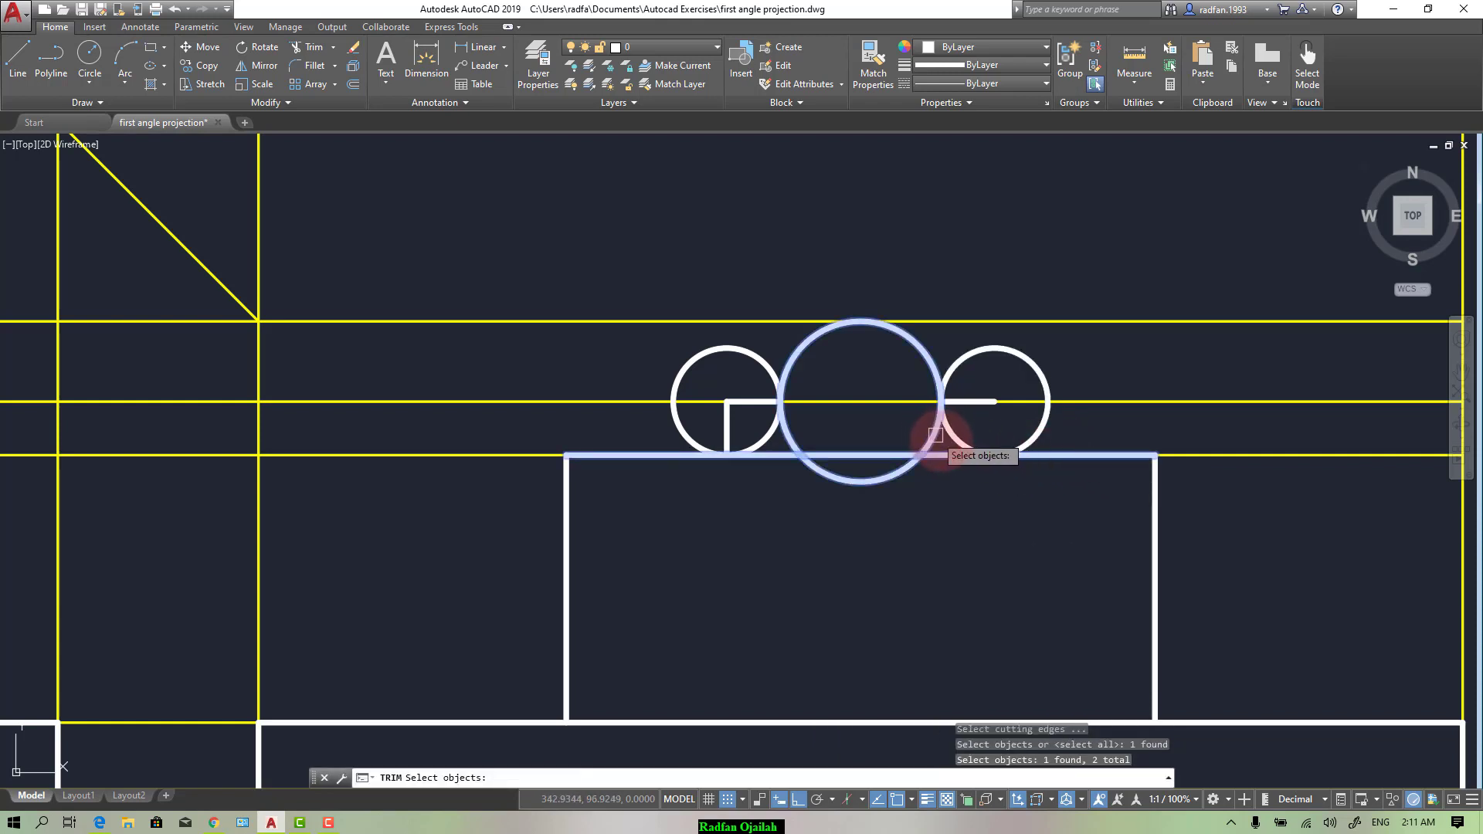
{"action": "left_click", "coordinate": [1001, 440]}
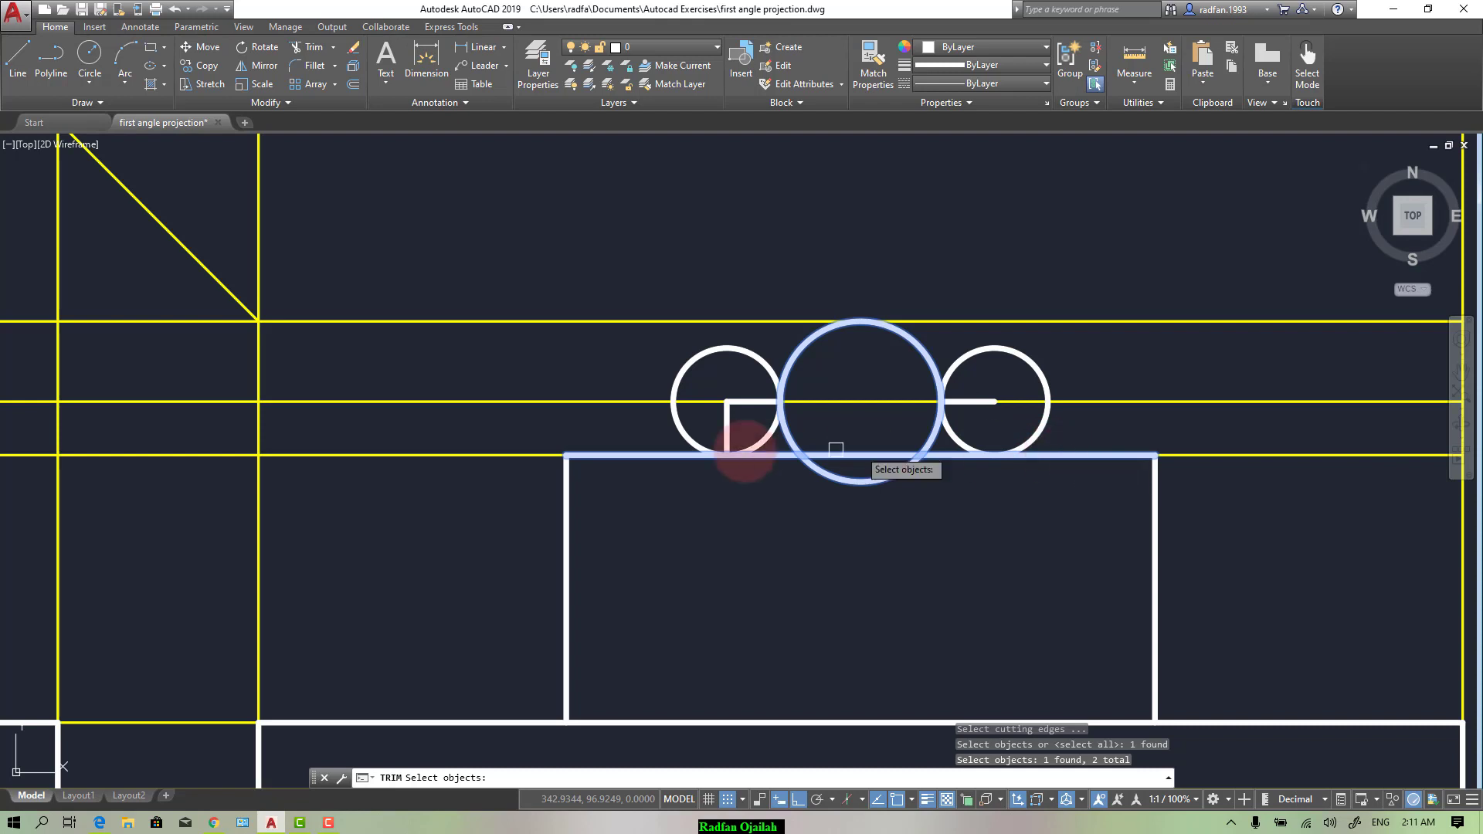
{"action": "left_click", "coordinate": [1043, 426]}
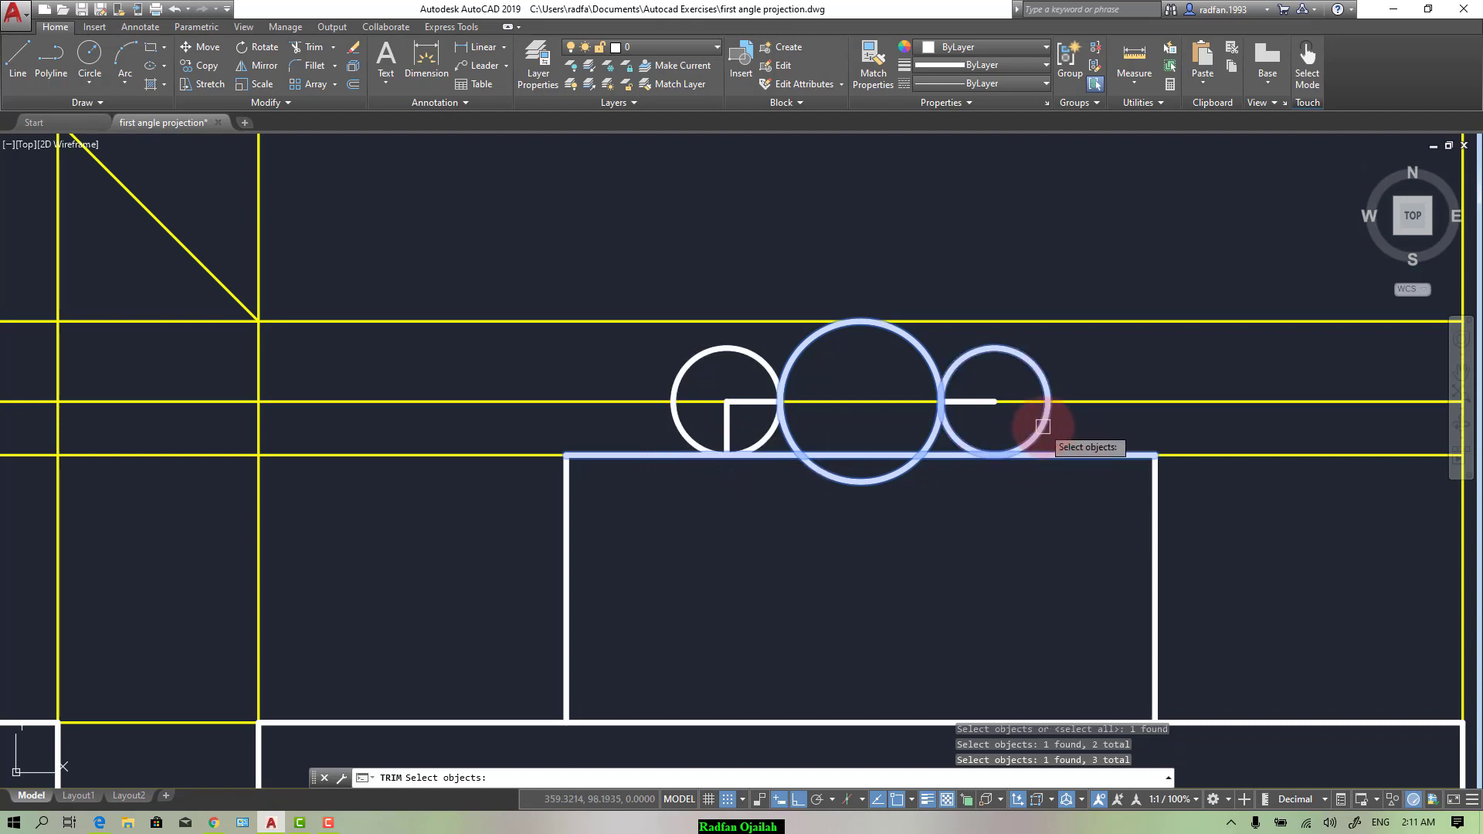
{"action": "key", "text": "Escape"}
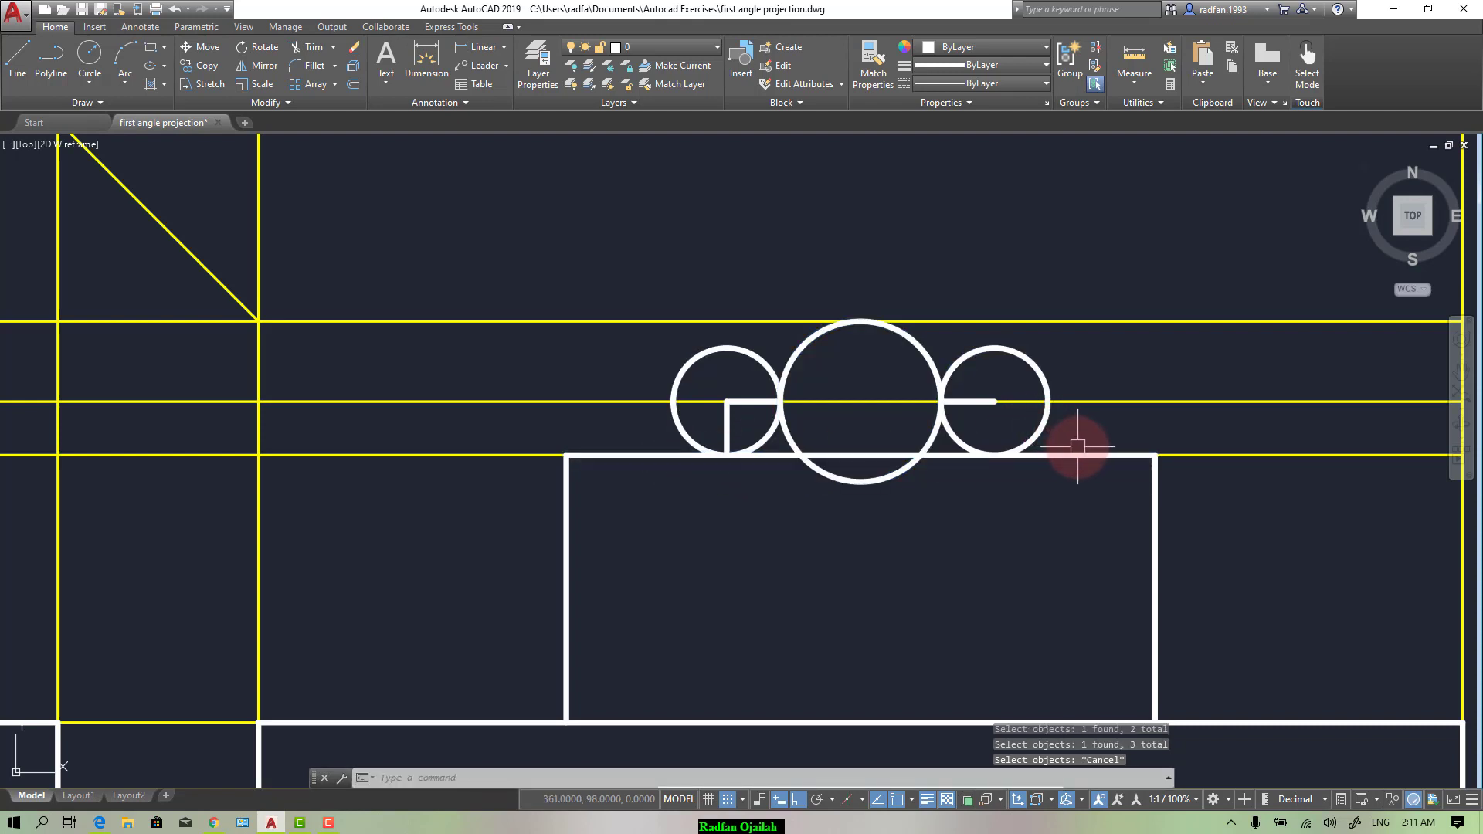
{"action": "key", "text": "Return"}
{"action": "left_click", "coordinate": [1068, 456]}
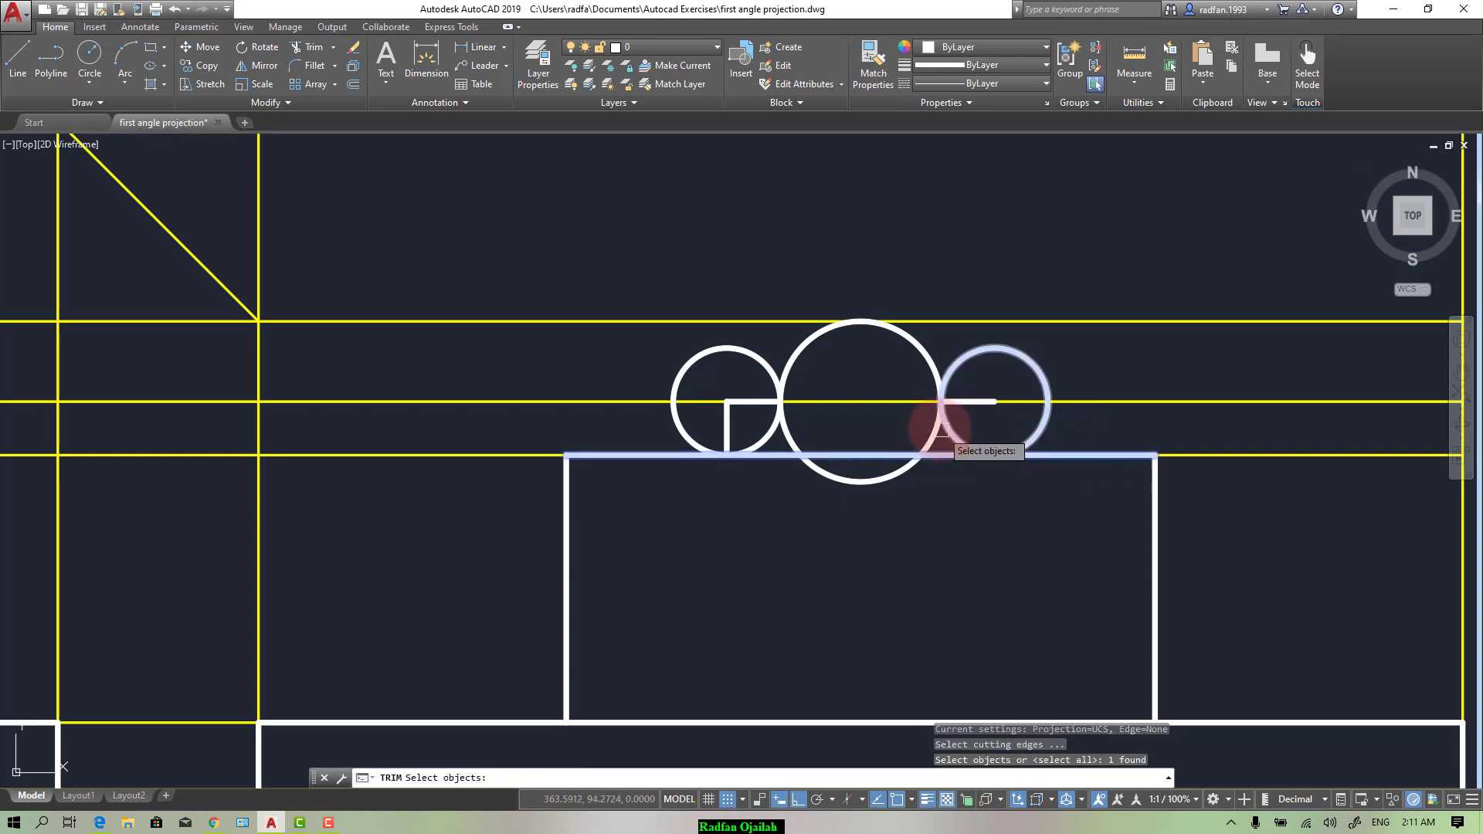
{"action": "left_click", "coordinate": [938, 437]}
{"action": "key", "text": "Return"}
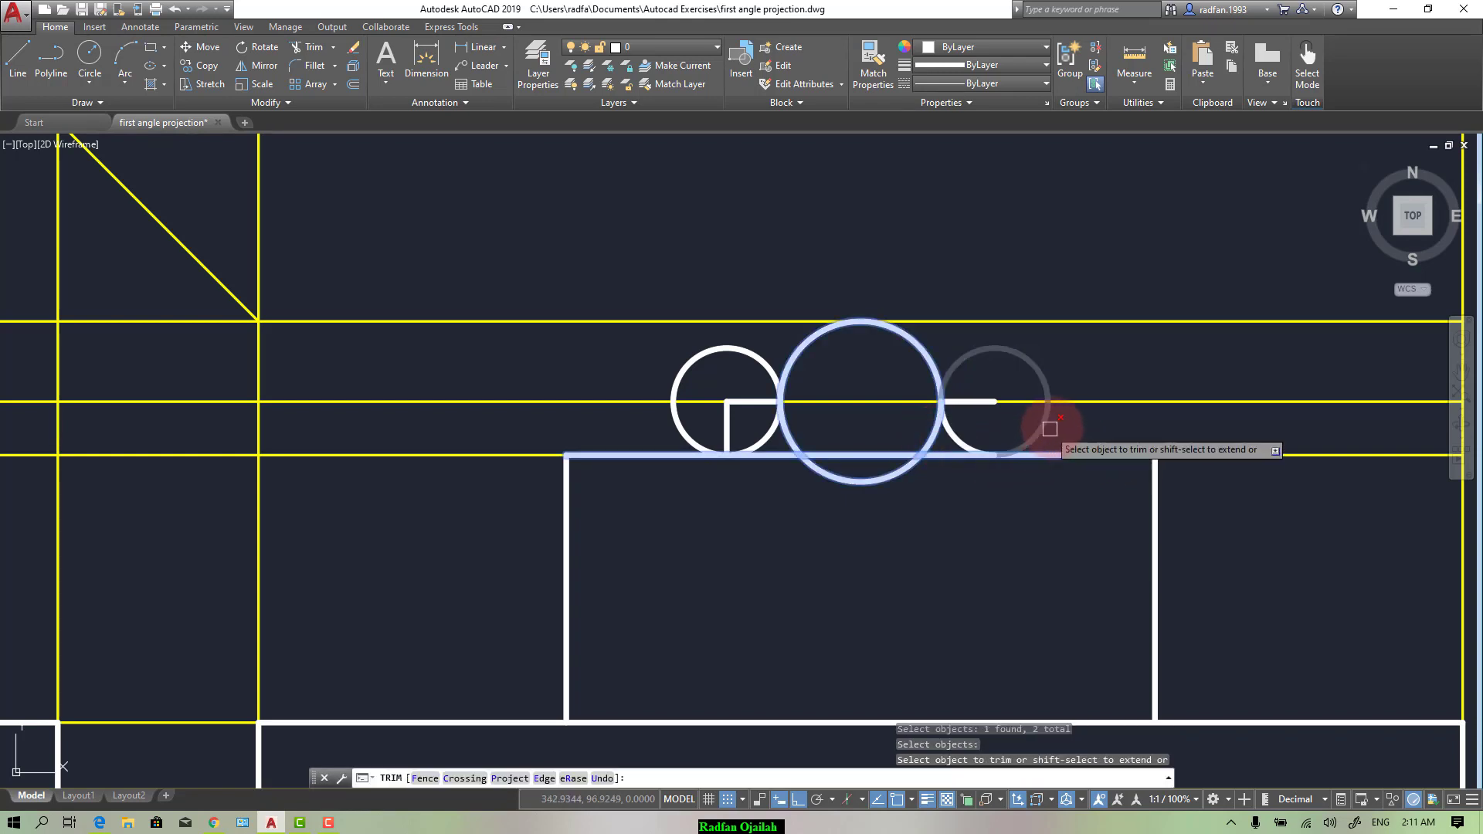
{"action": "left_click", "coordinate": [1041, 425]}
{"action": "left_click", "coordinate": [677, 383]}
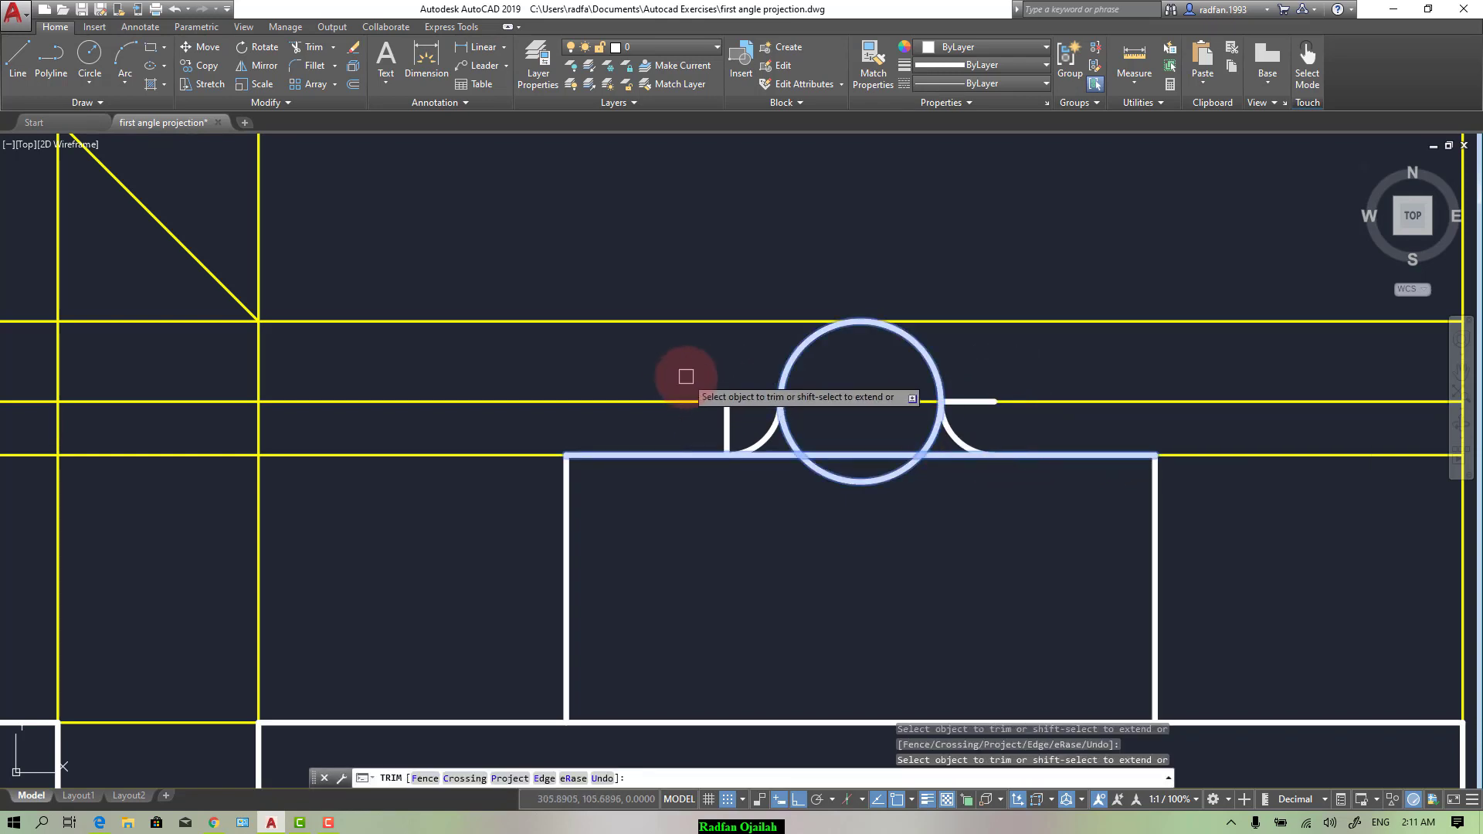
{"action": "key", "text": "Escape"}
Step: Erase the helper lines, then trim the large circle's bottom and the top edge between the arcs
{"action": "left_click", "coordinate": [729, 413]}
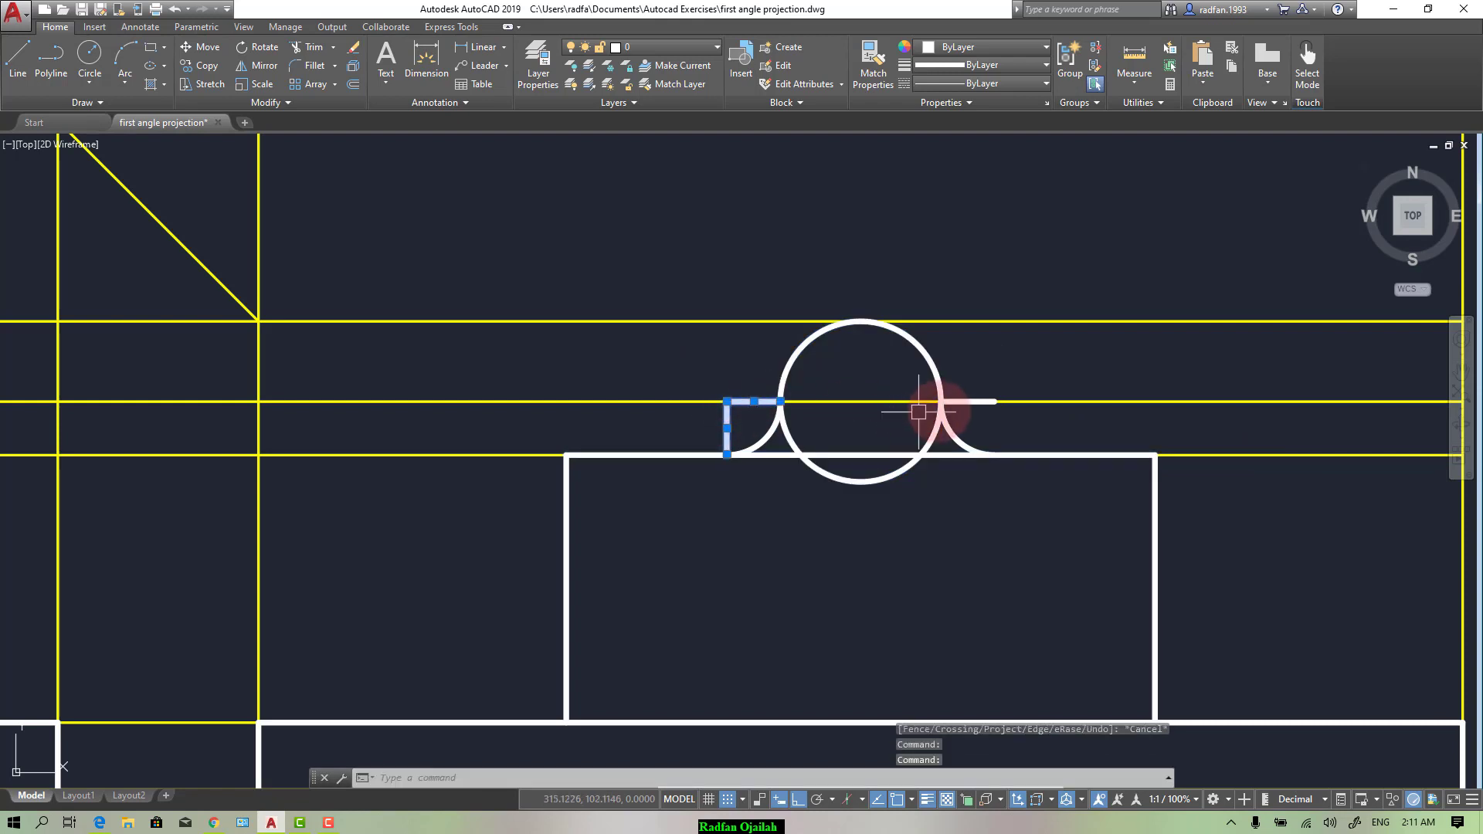
{"action": "left_click", "coordinate": [979, 402]}
{"action": "key", "text": "Delete"}
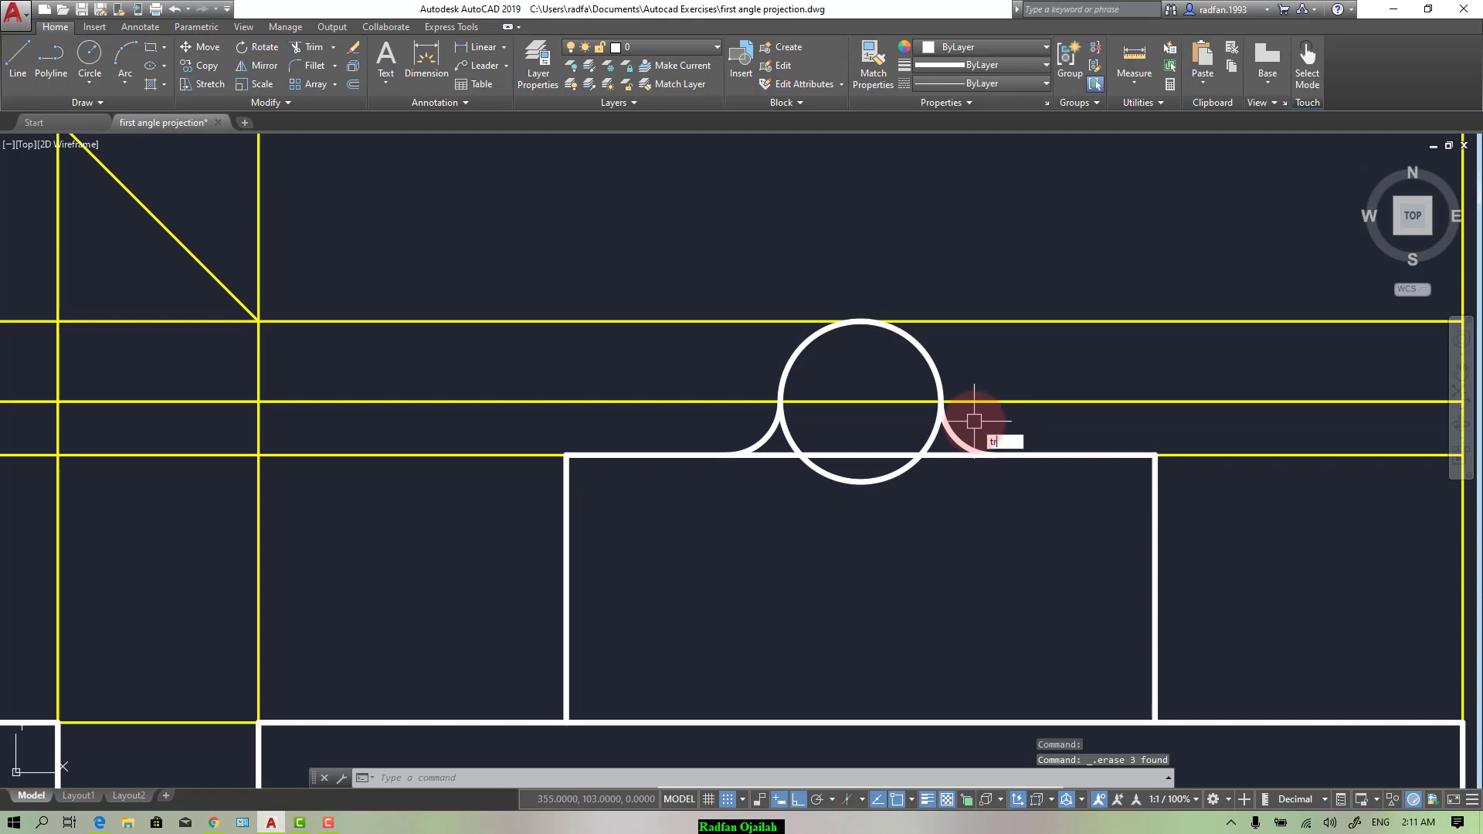
{"action": "key", "text": "Return"}
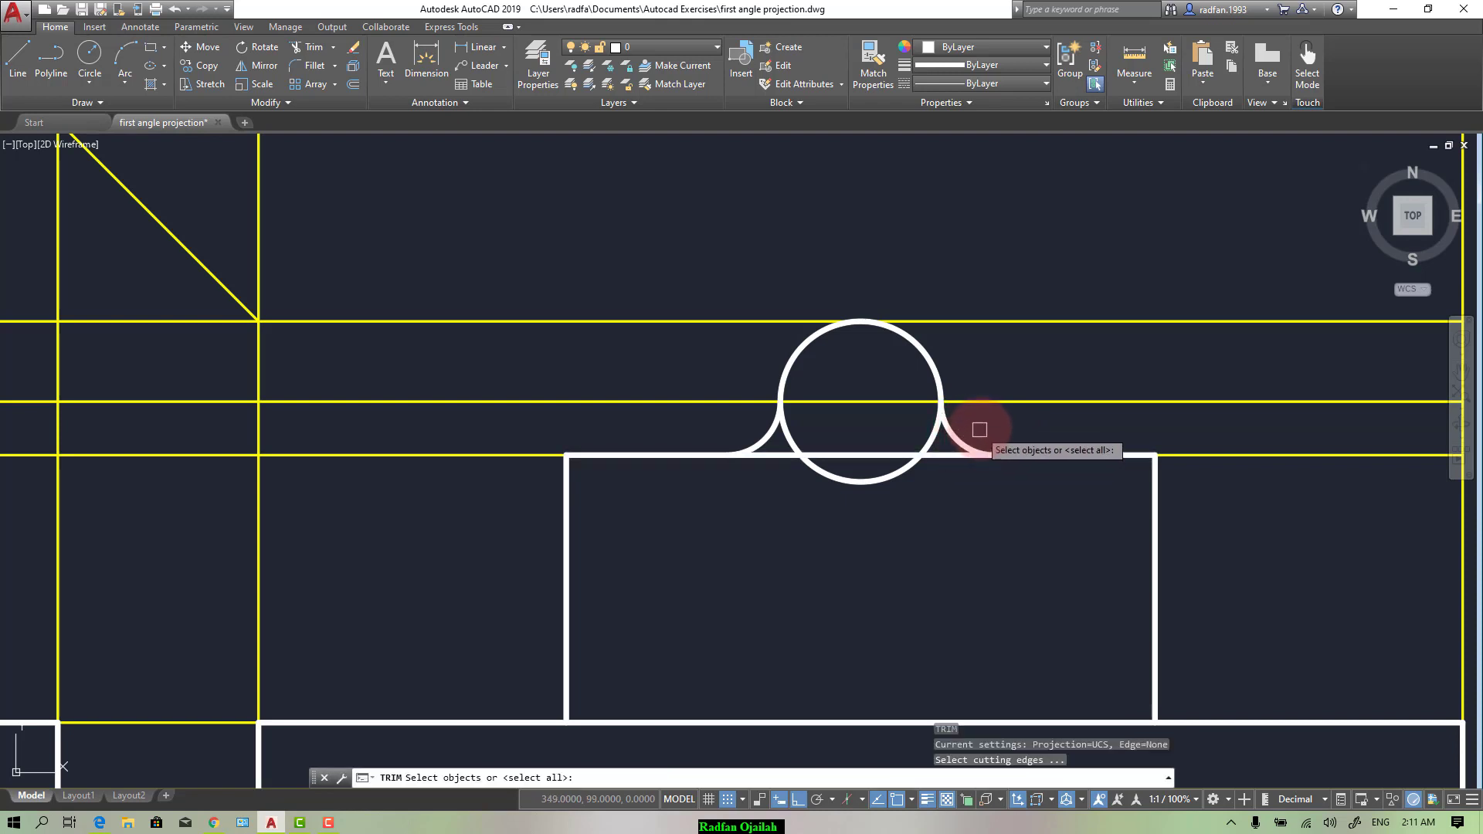
{"action": "left_click", "coordinate": [952, 425]}
{"action": "left_click", "coordinate": [763, 438]}
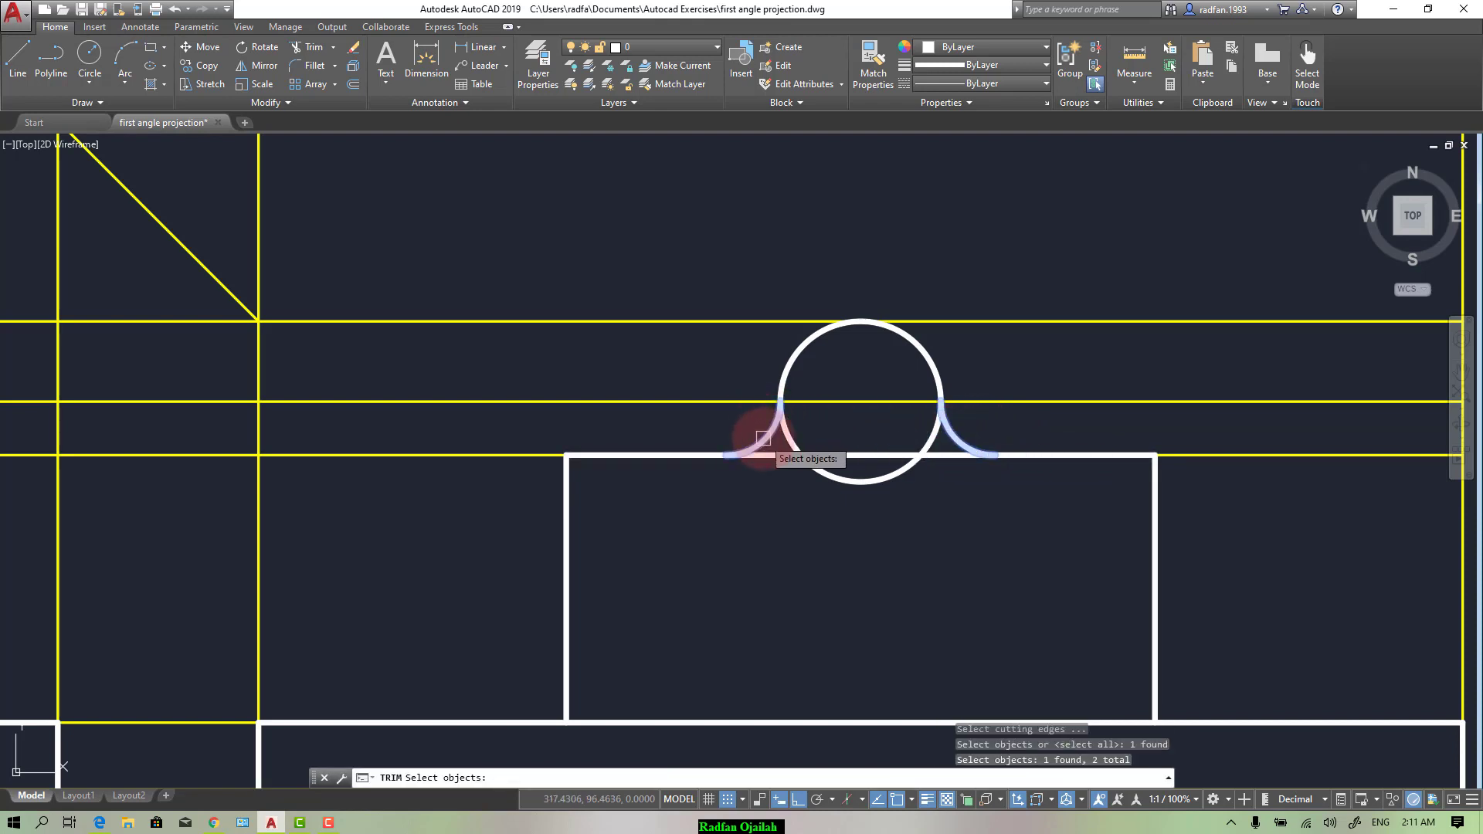
{"action": "key", "text": "Return"}
{"action": "left_click", "coordinate": [803, 459]}
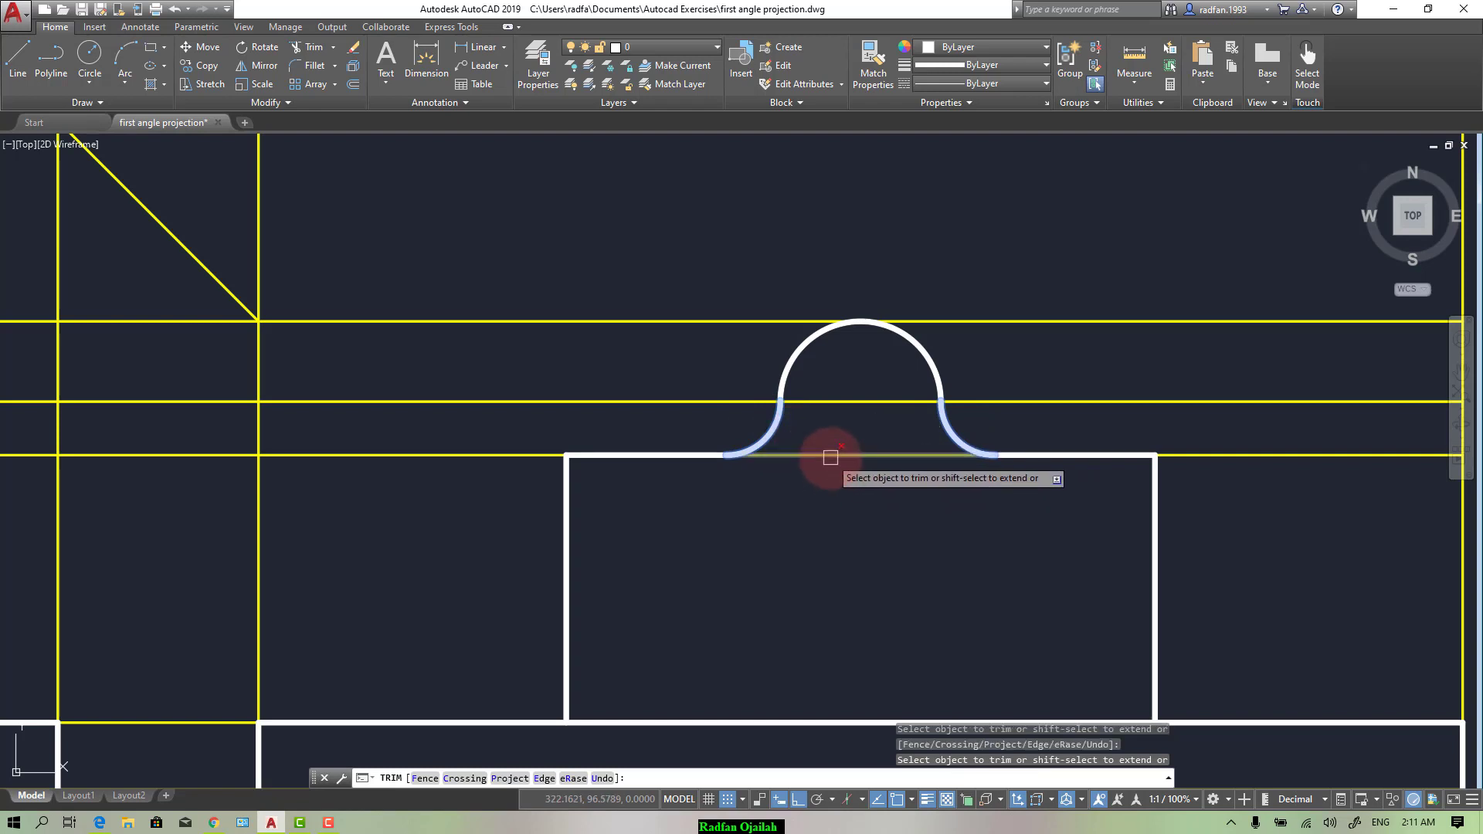
{"action": "left_click", "coordinate": [830, 458]}
{"action": "scroll", "coordinate": [968, 511], "scroll_direction": "down", "scroll_amount": 4}
Step: Draw a radius 5 hole circle centred on the lug arc's centre
{"action": "key", "text": "Escape"}
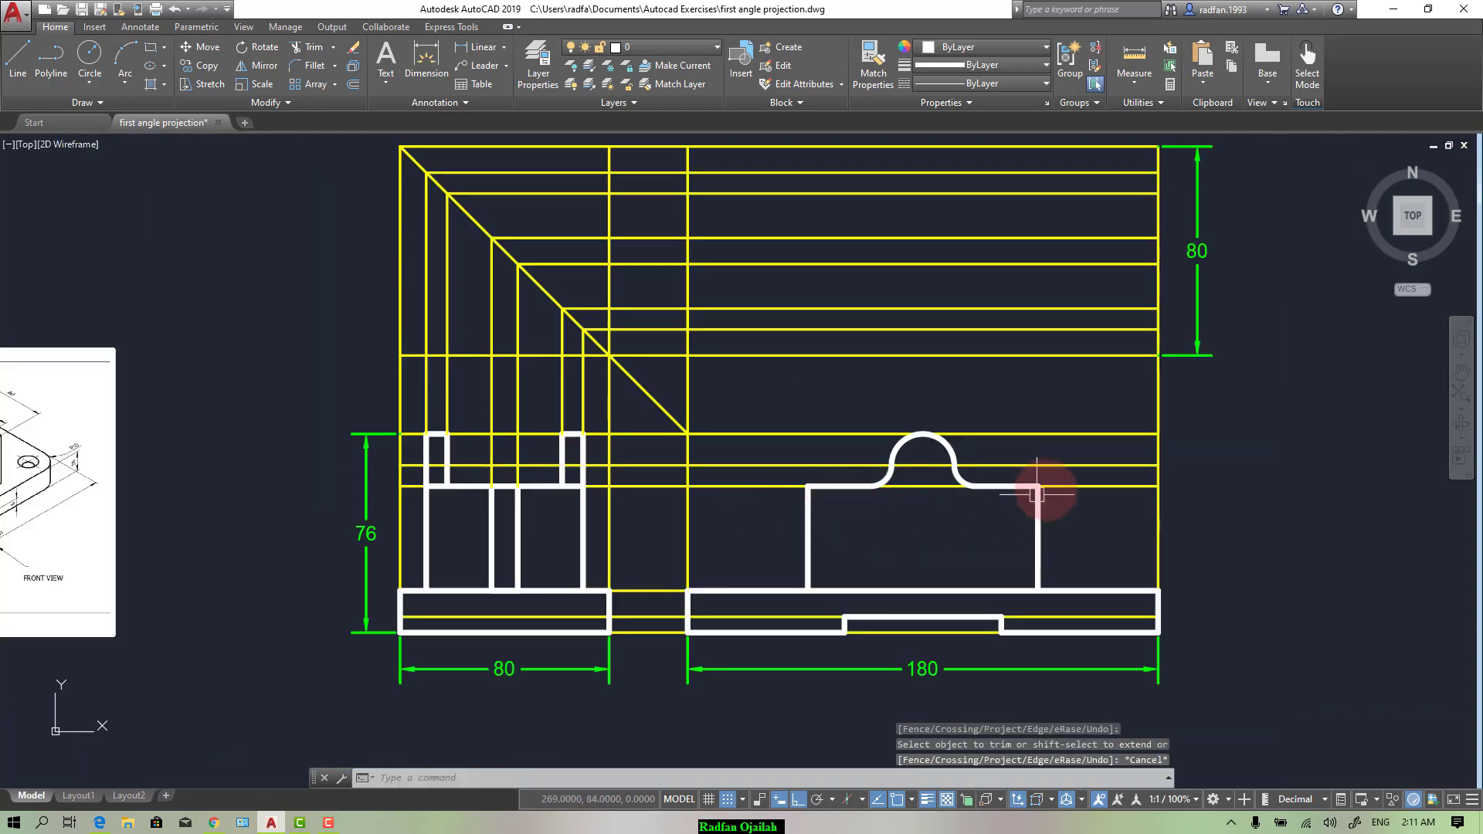
{"action": "scroll", "coordinate": [962, 491], "scroll_direction": "down", "scroll_amount": 2}
{"action": "scroll", "coordinate": [340, 470], "scroll_direction": "up", "scroll_amount": 2}
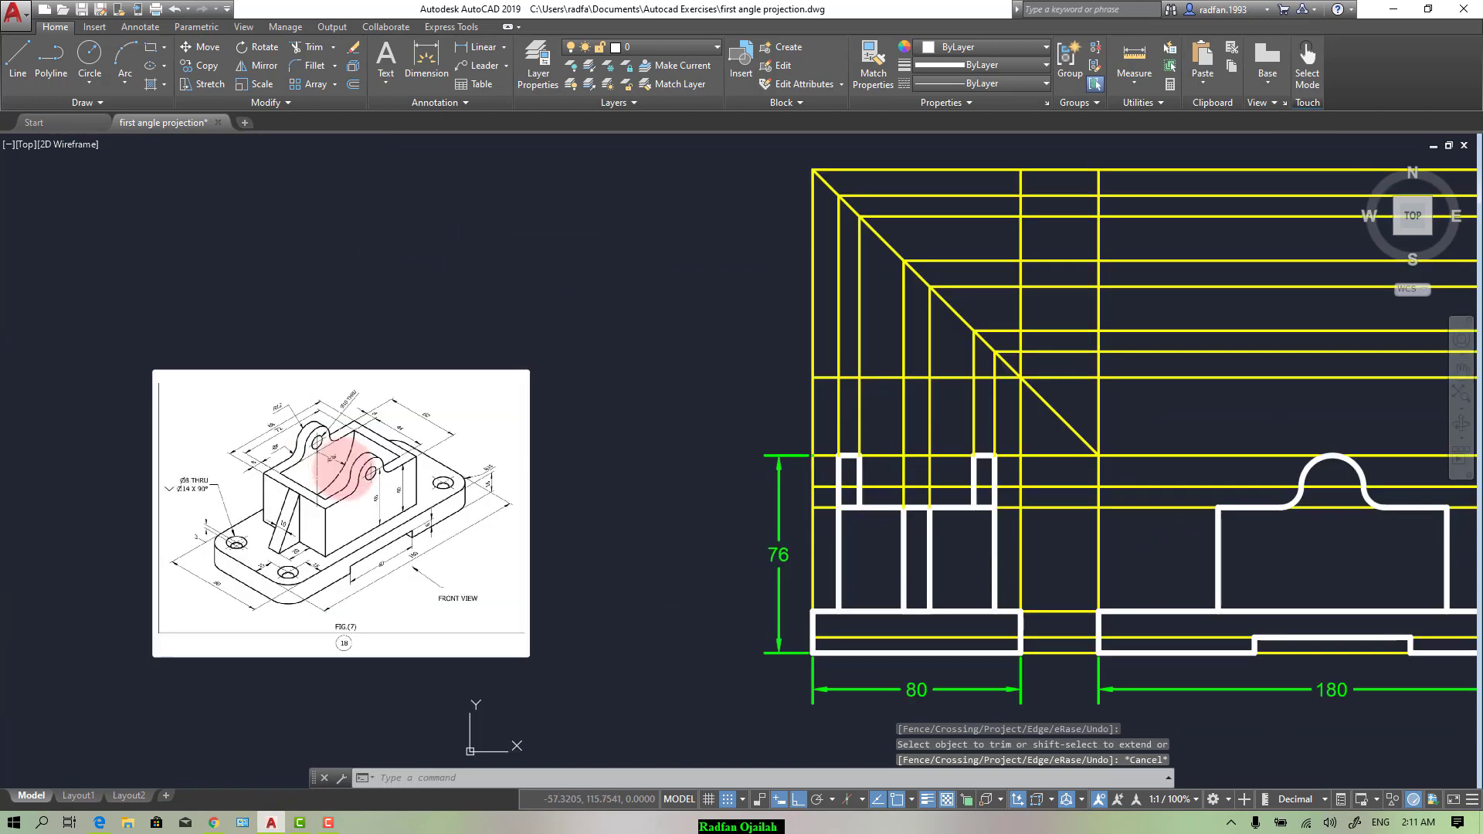
{"action": "scroll", "coordinate": [386, 487], "scroll_direction": "up", "scroll_amount": 1}
{"action": "scroll", "coordinate": [331, 431], "scroll_direction": "up", "scroll_amount": 3}
{"action": "scroll", "coordinate": [431, 453], "scroll_direction": "up", "scroll_amount": 3}
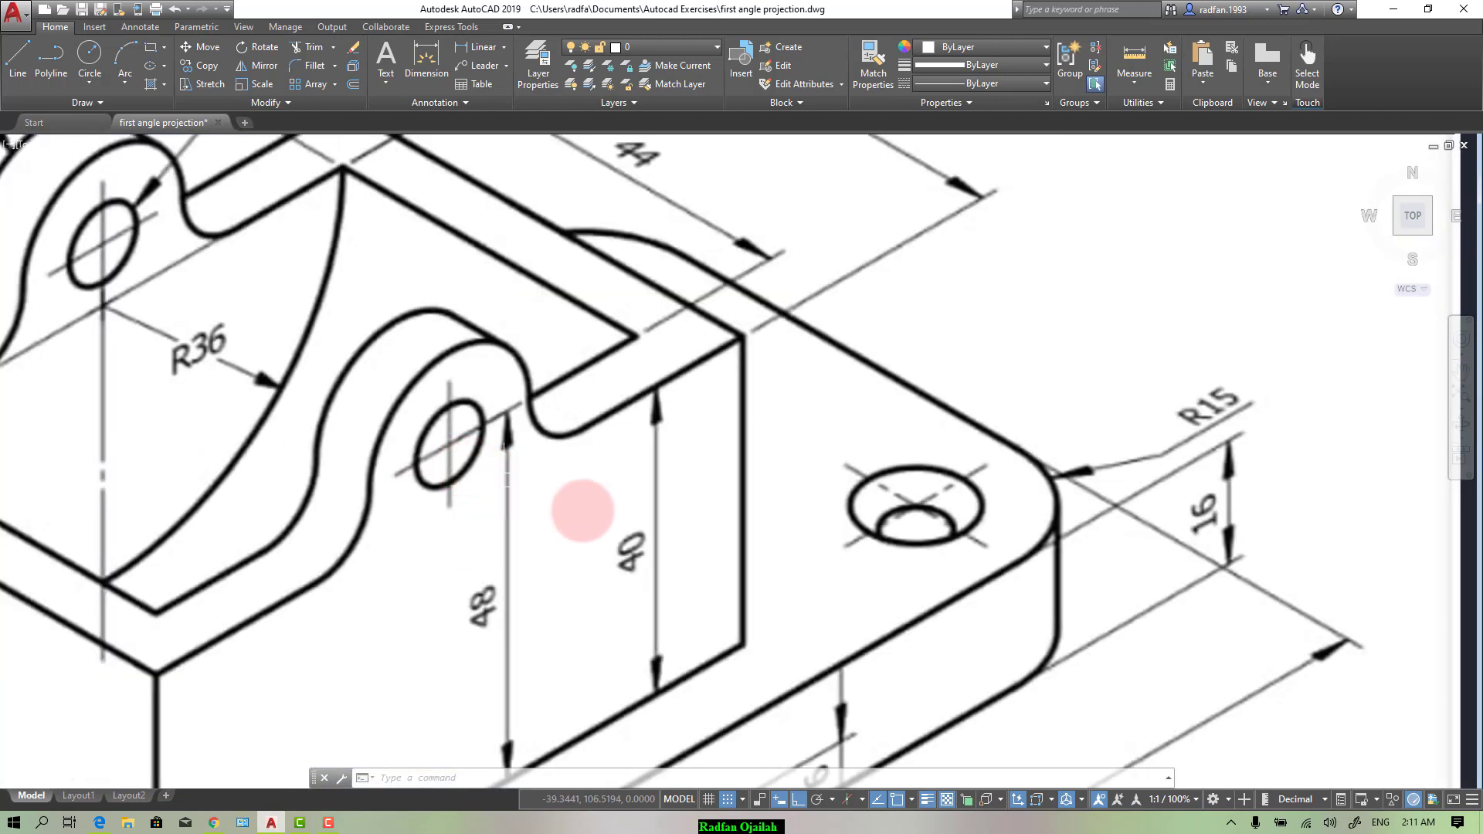
{"action": "scroll", "coordinate": [583, 511], "scroll_direction": "down", "scroll_amount": 4}
{"action": "scroll", "coordinate": [159, 258], "scroll_direction": "up", "scroll_amount": 2}
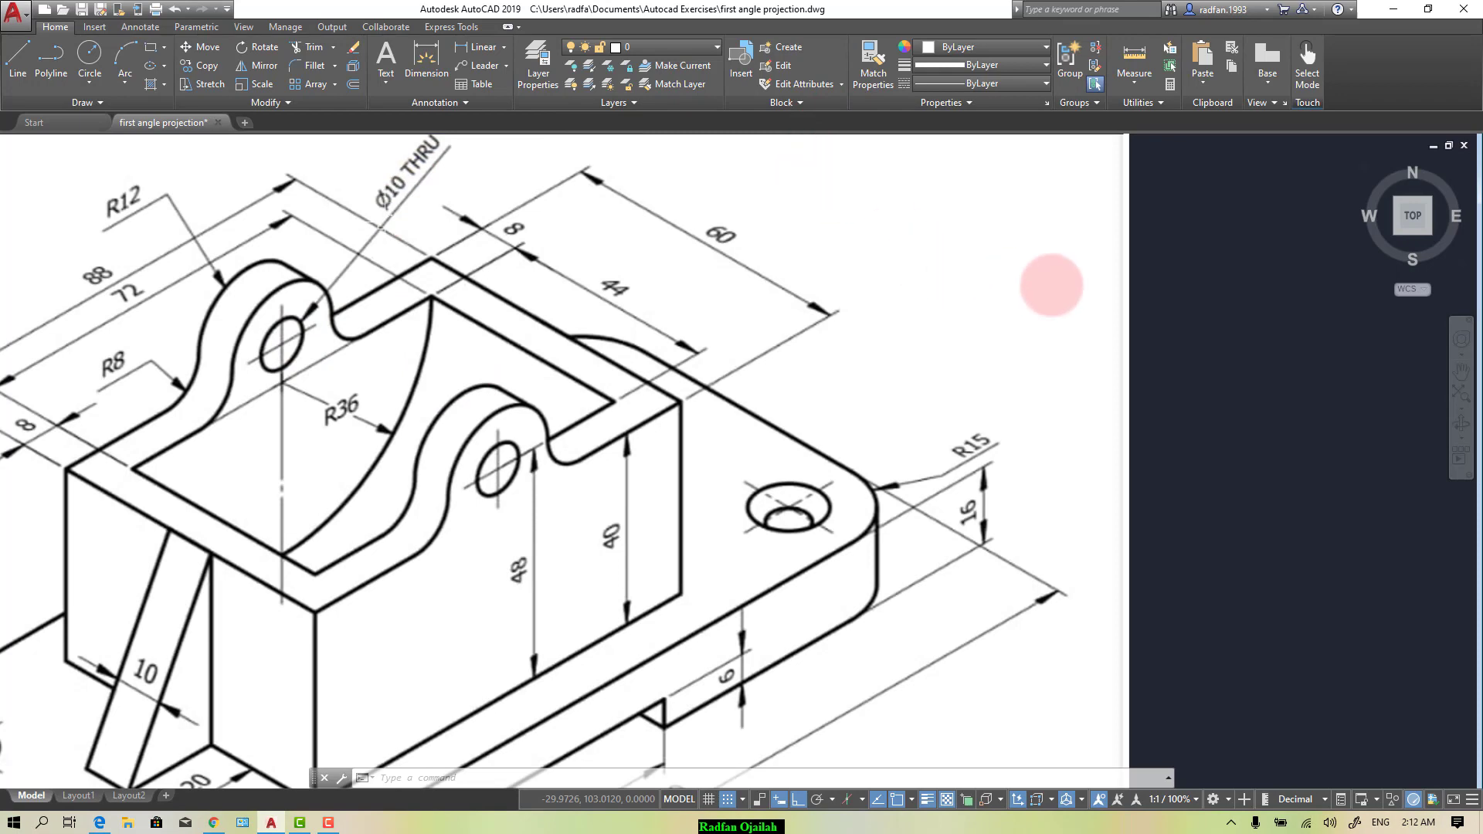
{"action": "scroll", "coordinate": [321, 371], "scroll_direction": "down", "scroll_amount": 6}
{"action": "scroll", "coordinate": [15, 259], "scroll_direction": "down", "scroll_amount": 2}
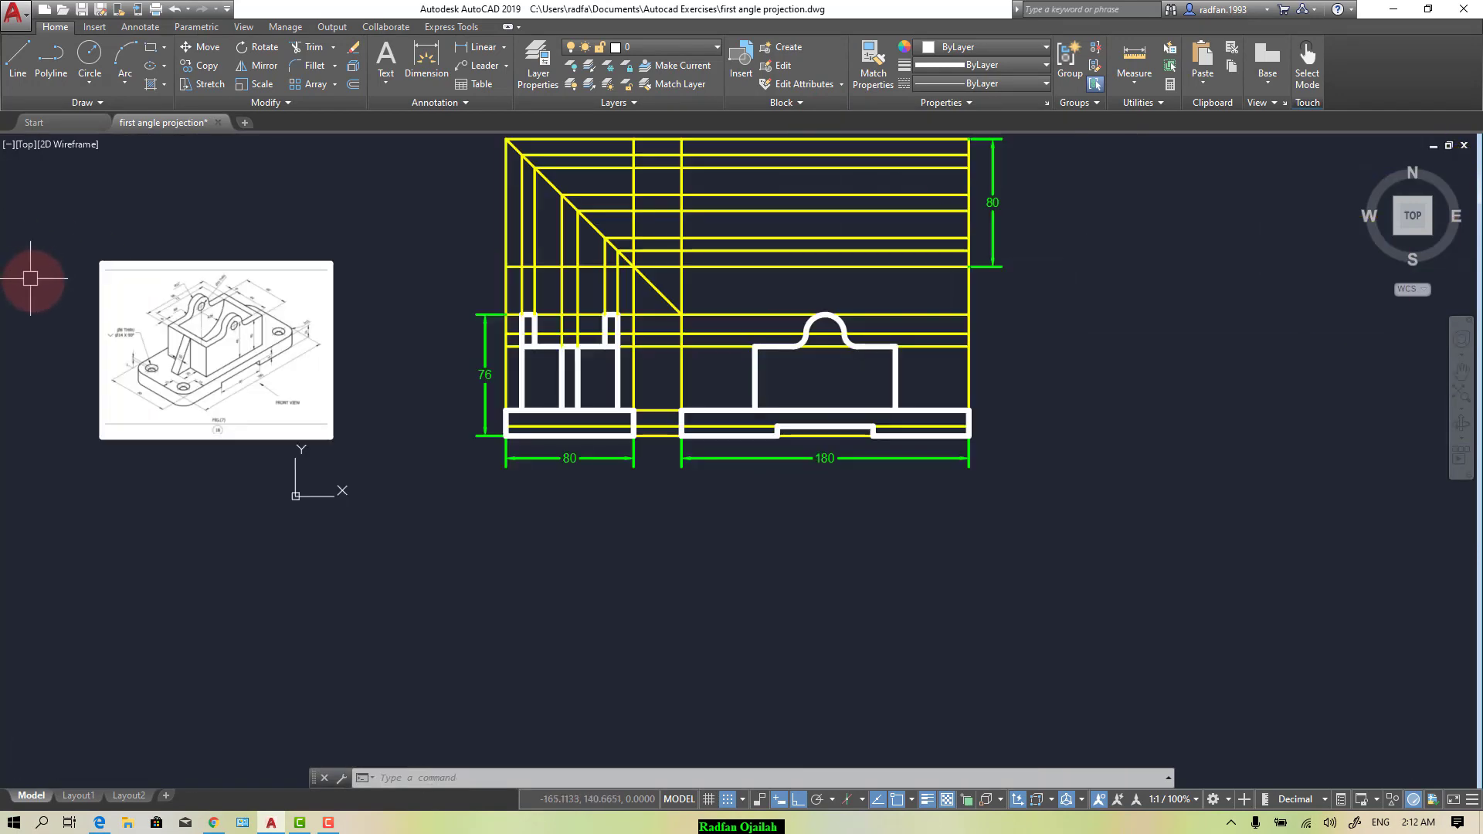
{"action": "scroll", "coordinate": [768, 285], "scroll_direction": "up", "scroll_amount": 8}
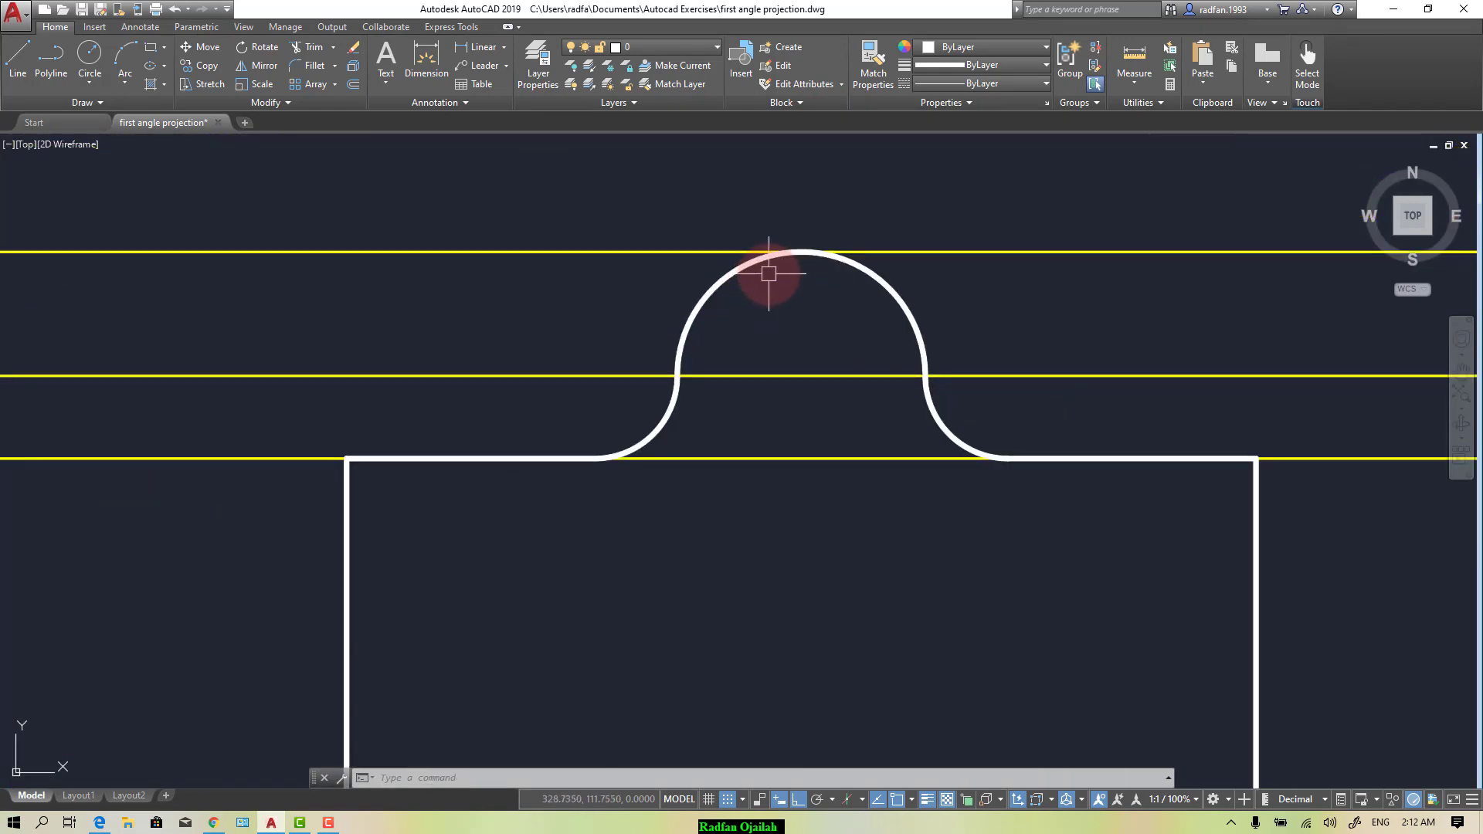
{"action": "key", "text": "Return"}
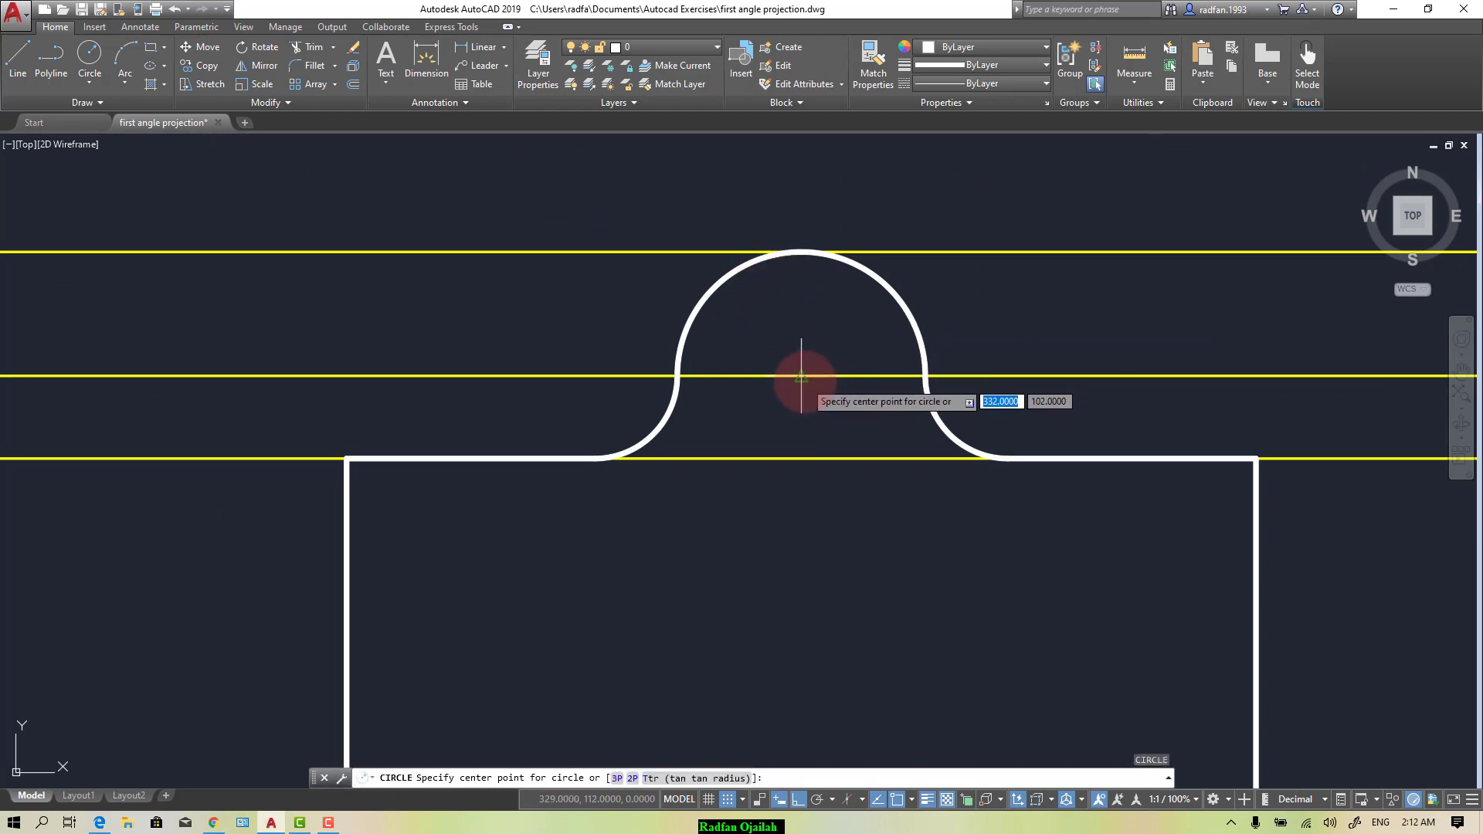
{"action": "left_click", "coordinate": [801, 375]}
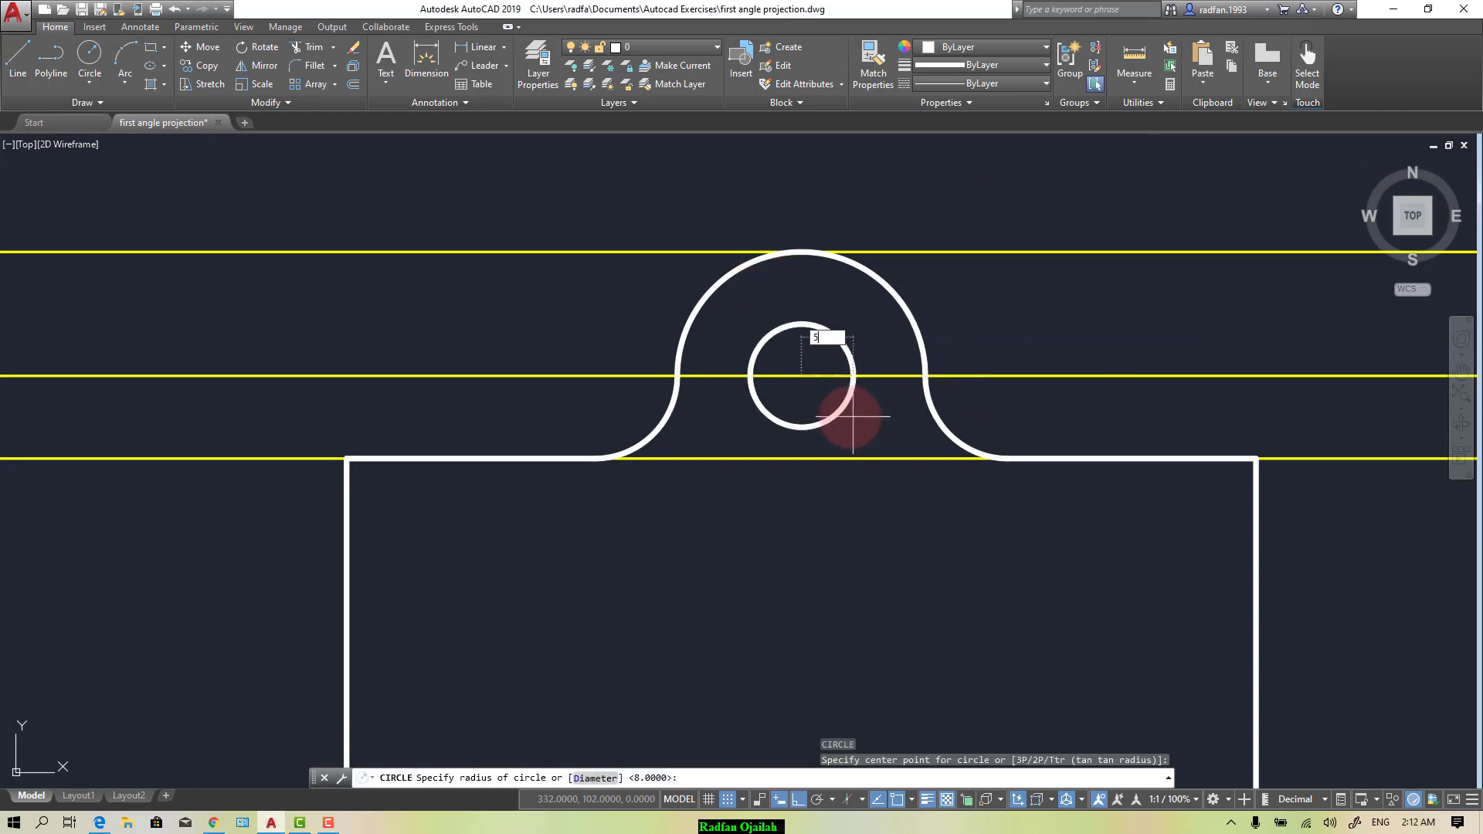
{"action": "type", "text": "5"}
{"action": "key", "text": "Return"}
{"action": "scroll", "coordinate": [907, 367], "scroll_direction": "down", "scroll_amount": 4}
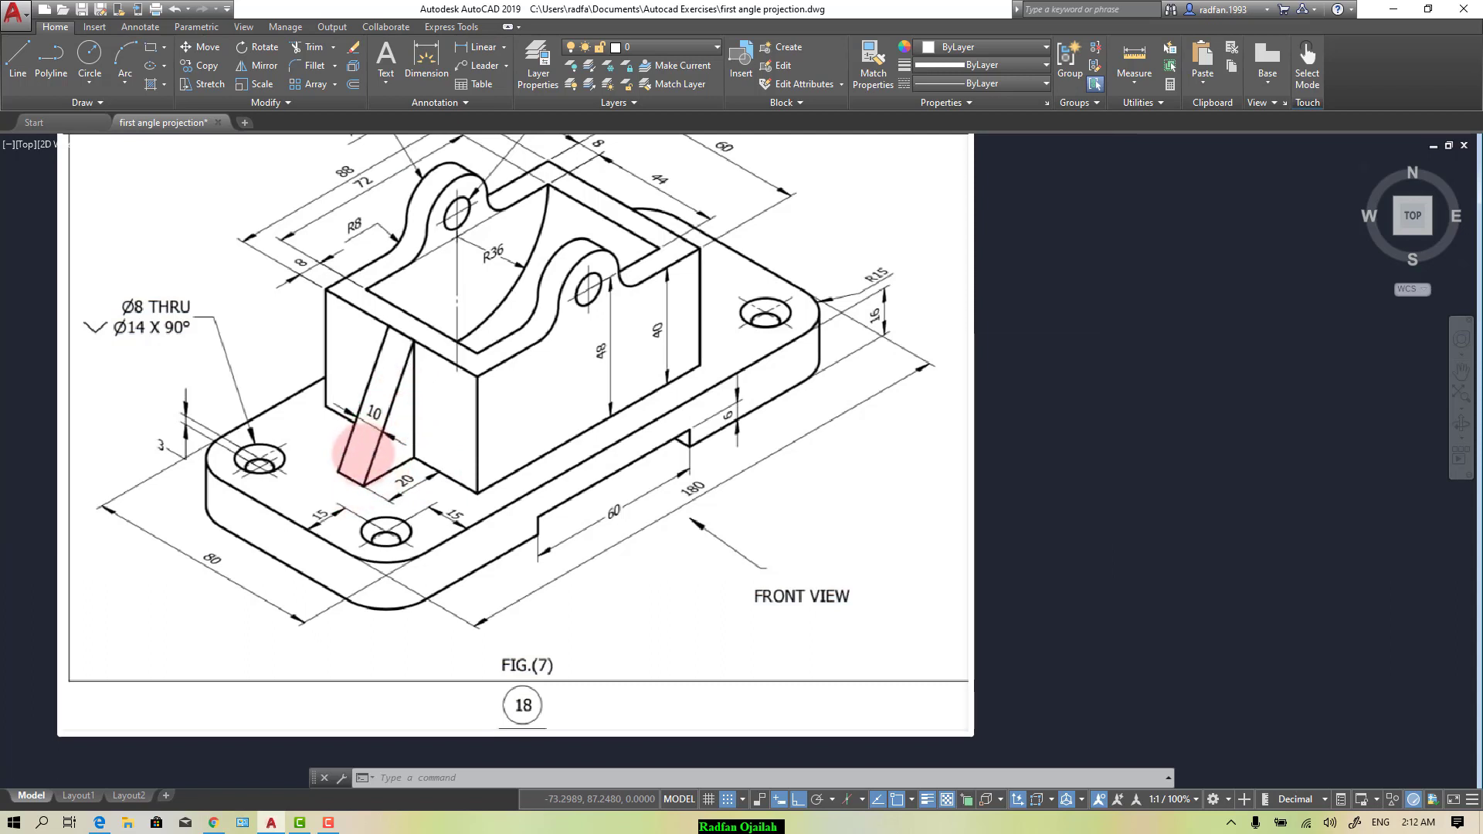
Step: Draw the sloping rib edge, 20 units long, from the block's bottom corner in the front view
{"action": "scroll", "coordinate": [363, 454], "scroll_direction": "up", "scroll_amount": 2}
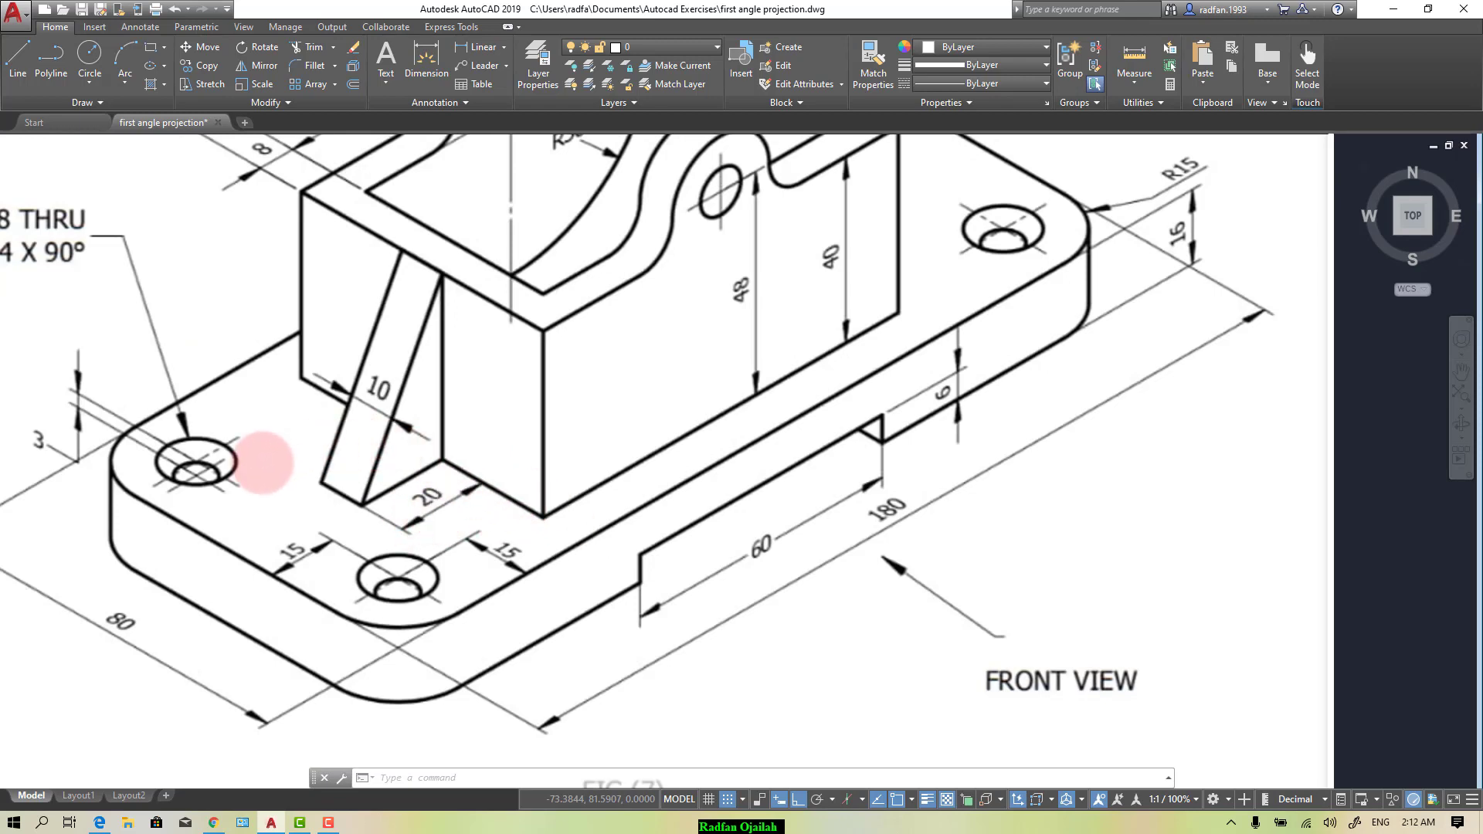
{"action": "scroll", "coordinate": [267, 464], "scroll_direction": "down", "scroll_amount": 3}
{"action": "scroll", "coordinate": [351, 451], "scroll_direction": "down", "scroll_amount": 3}
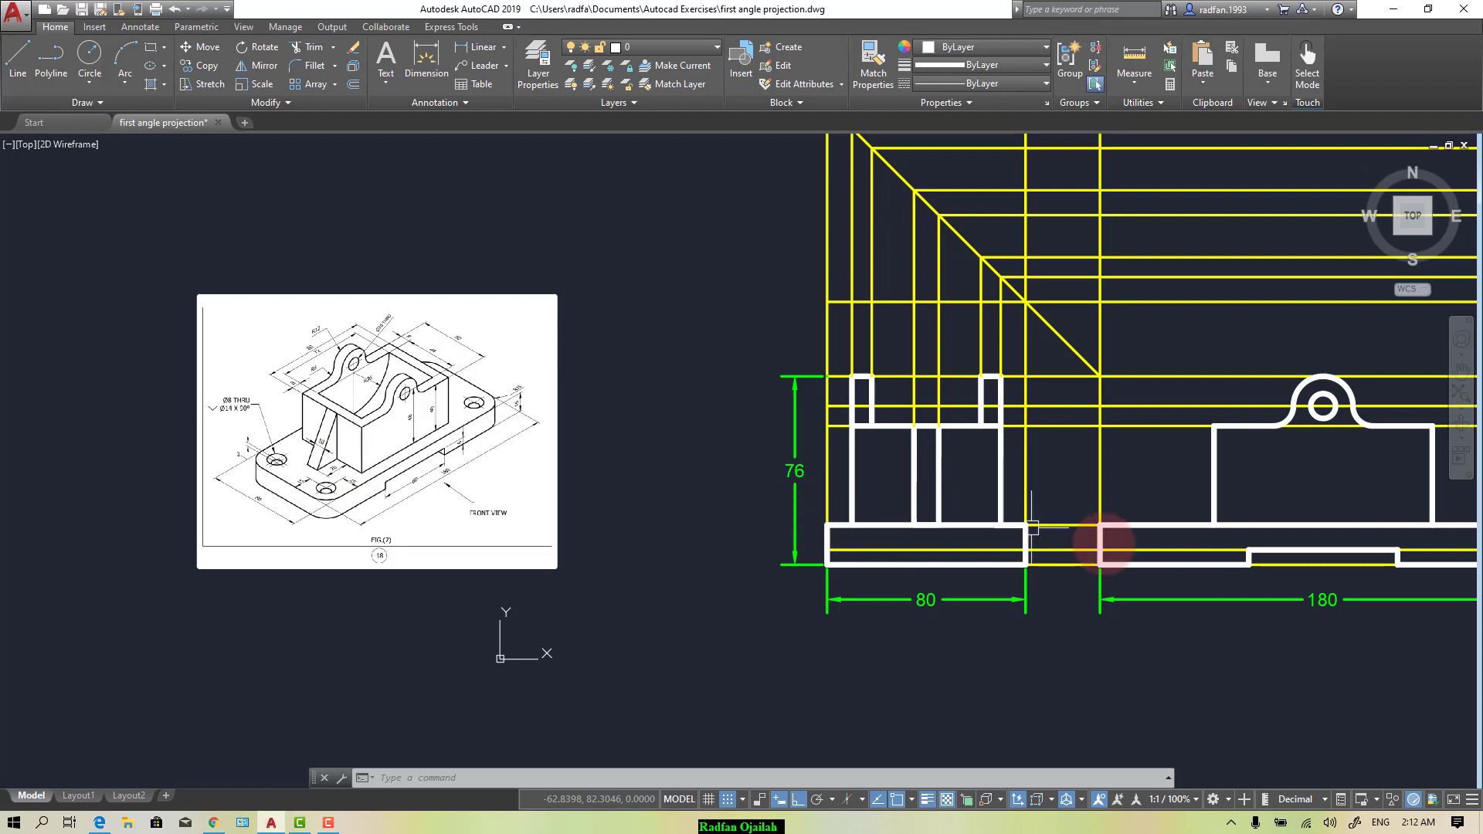
{"action": "scroll", "coordinate": [1109, 546], "scroll_direction": "up", "scroll_amount": 4}
{"action": "type", "text": "l"}
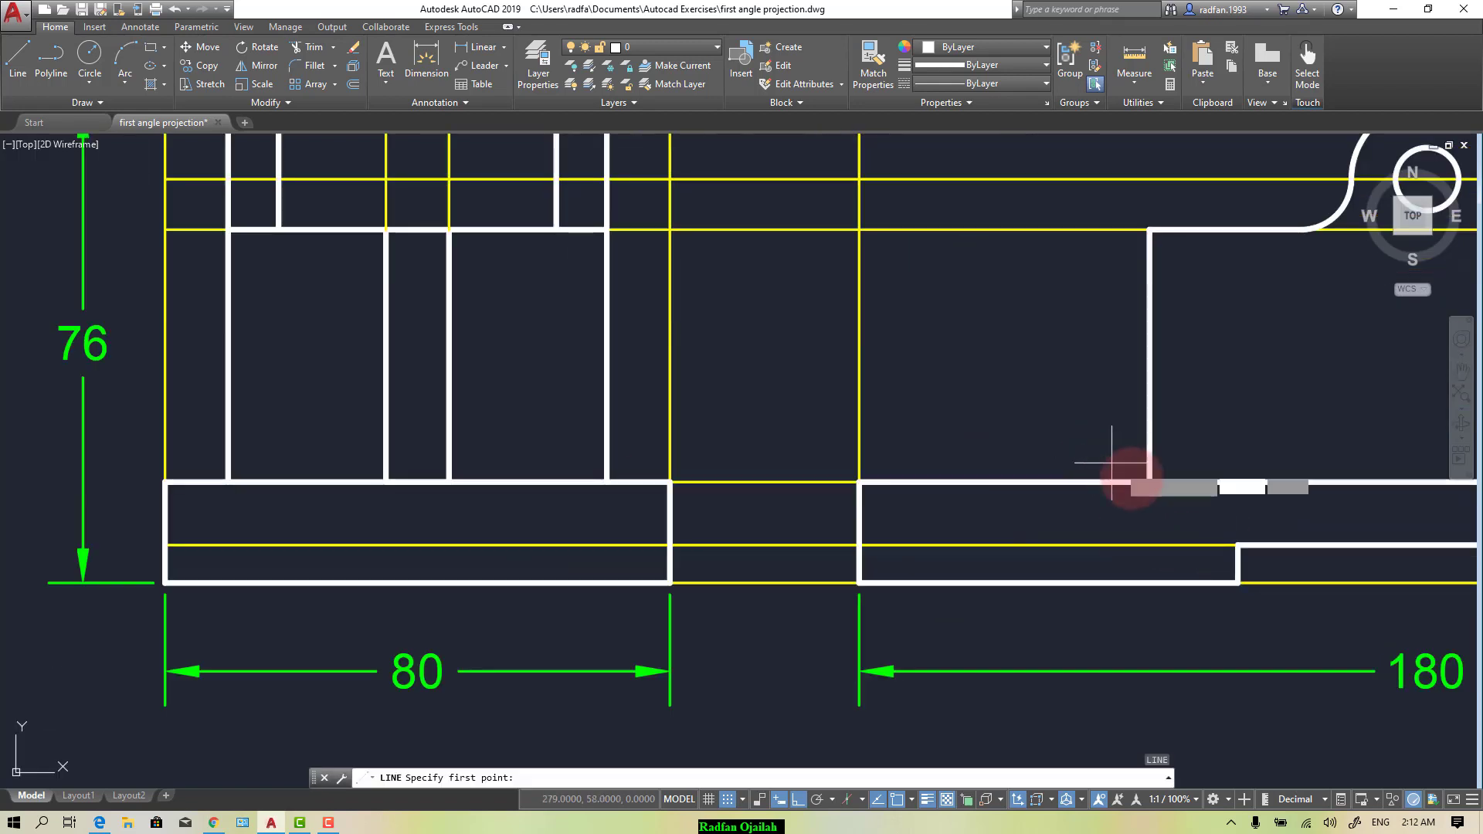
{"action": "key", "text": "Return"}
{"action": "left_click", "coordinate": [1149, 481]}
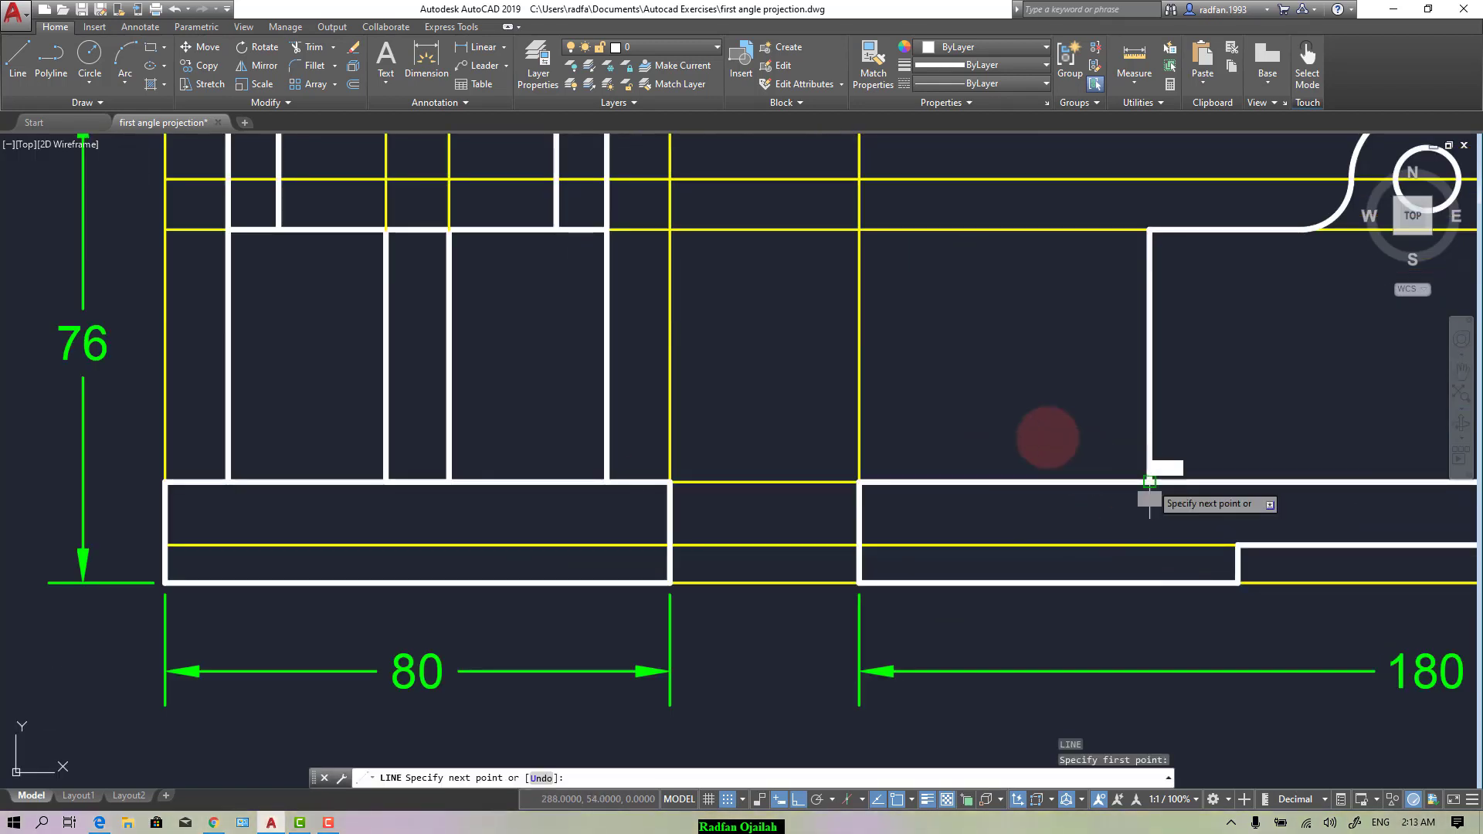
{"action": "type", "text": "20"}
{"action": "key", "text": "Return"}
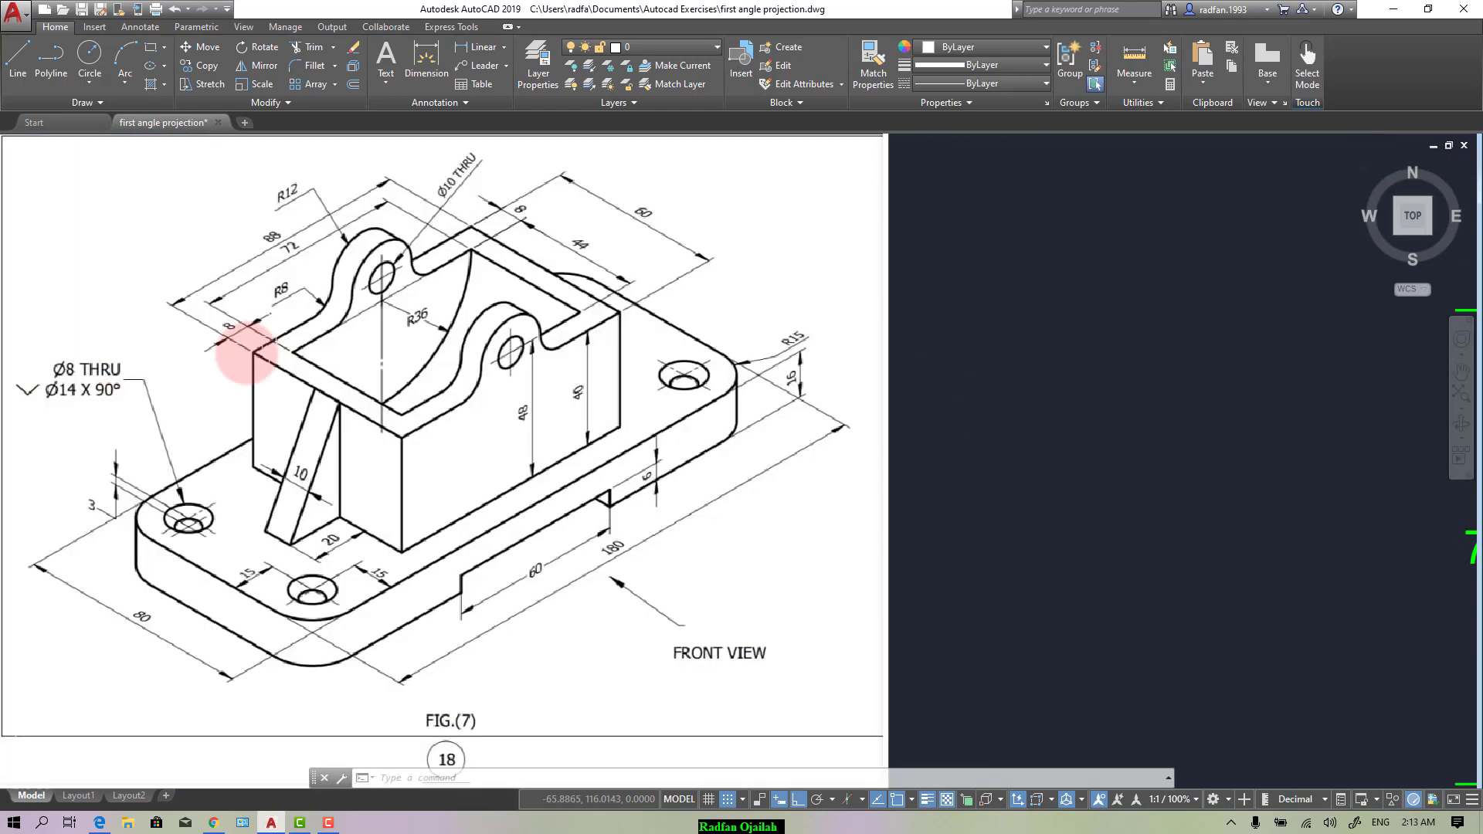
Step: Pan out to show the whole drawing and open the layer list
{"action": "scroll", "coordinate": [278, 270], "scroll_direction": "up", "scroll_amount": 4}
{"action": "scroll", "coordinate": [126, 304], "scroll_direction": "down", "scroll_amount": 6}
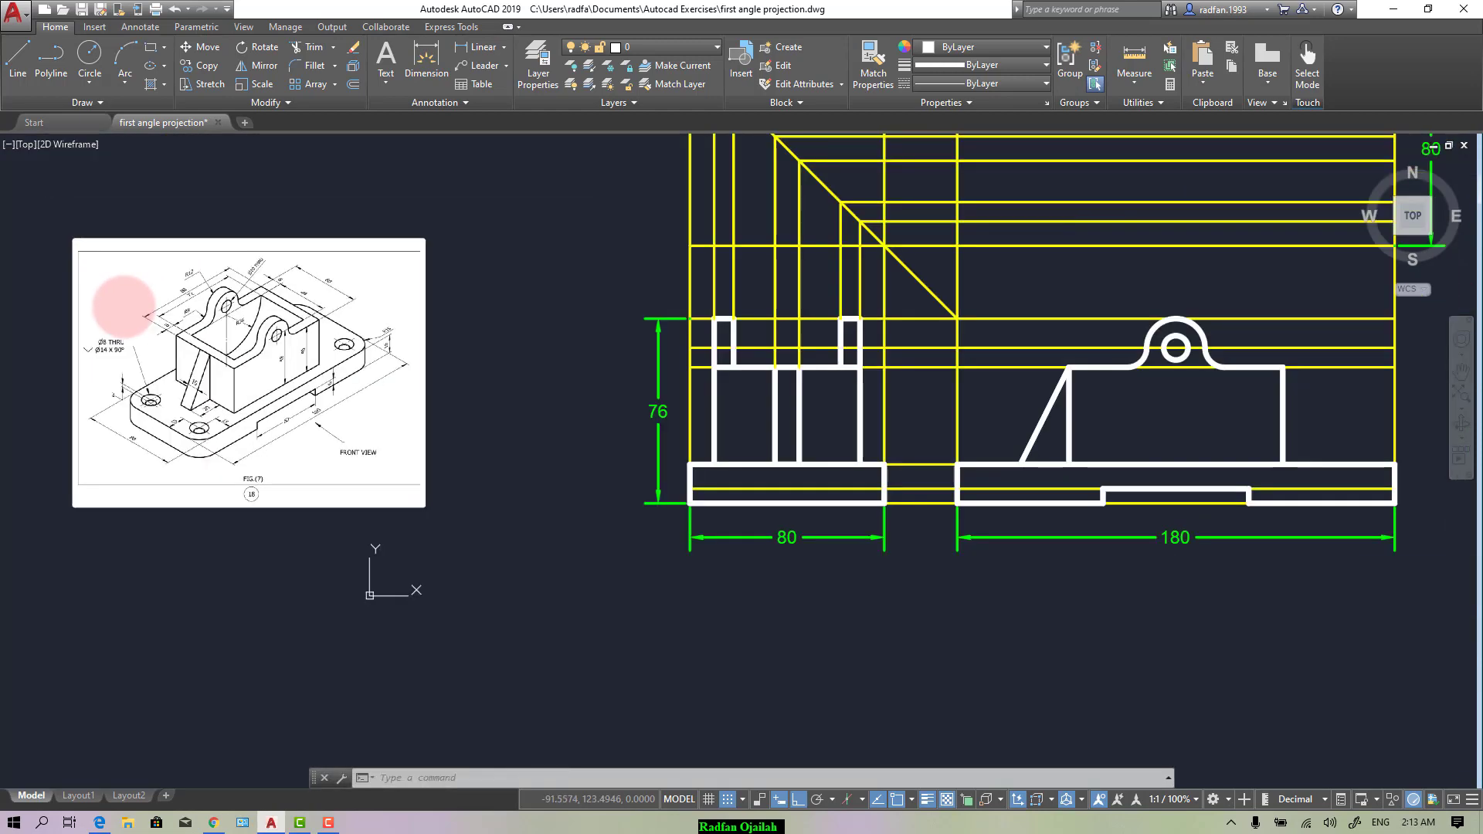
{"action": "middle_click_drag", "start_coordinate": [126, 304], "coordinate": [10, 508]}
{"action": "left_click", "coordinate": [711, 47]}
Step: Make Ref the current layer
{"action": "left_click", "coordinate": [662, 132]}
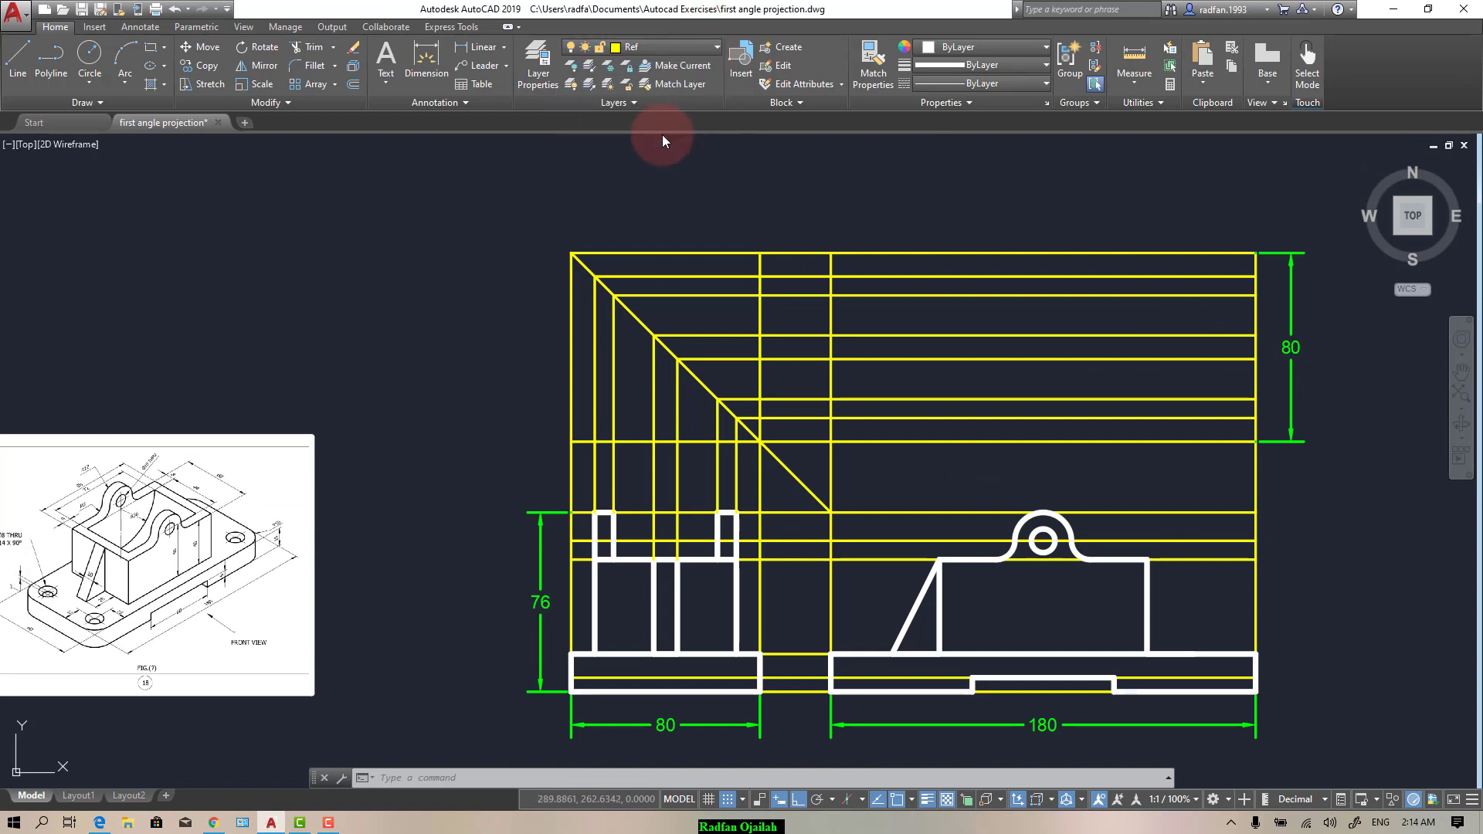
{"action": "left_click", "coordinate": [679, 43]}
{"action": "left_click", "coordinate": [672, 60]}
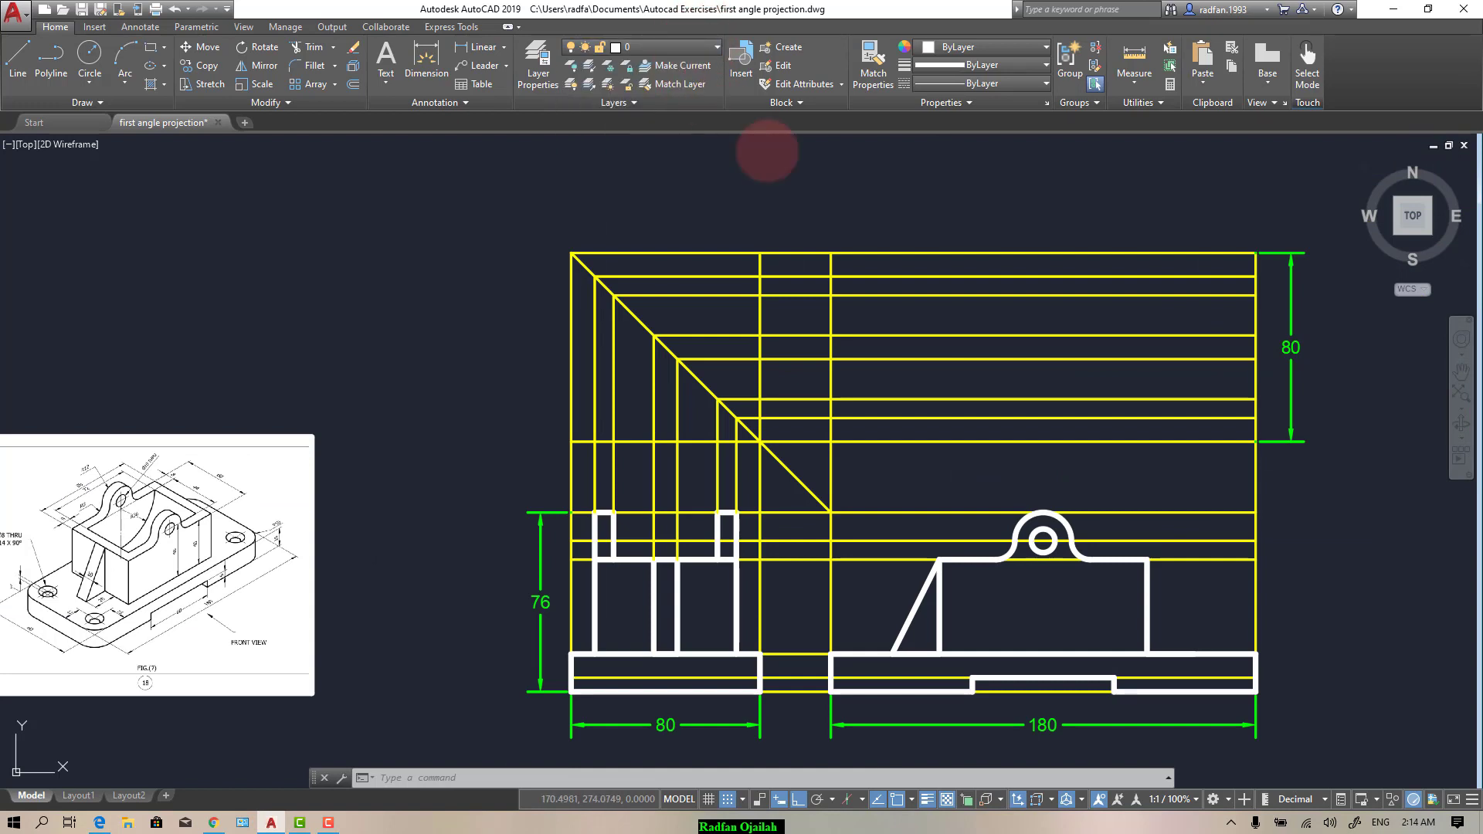
{"action": "left_click", "coordinate": [700, 49]}
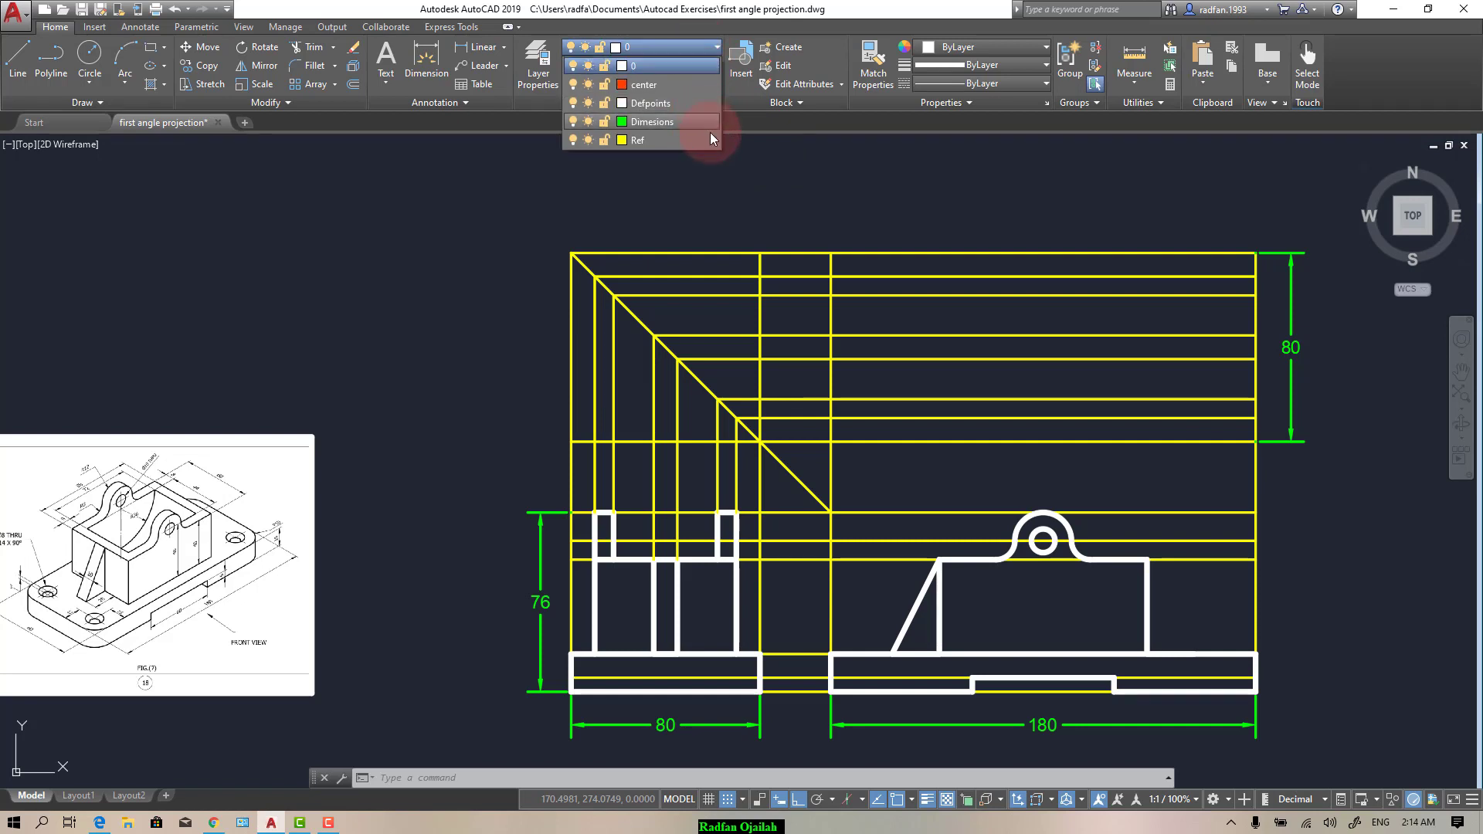
{"action": "left_click", "coordinate": [708, 139]}
{"action": "left_click", "coordinate": [1102, 398]}
Step: Draw vertical reference lines from the block's right and left corners up to the grid's top
{"action": "type", "text": "l"}
{"action": "key", "text": "Return"}
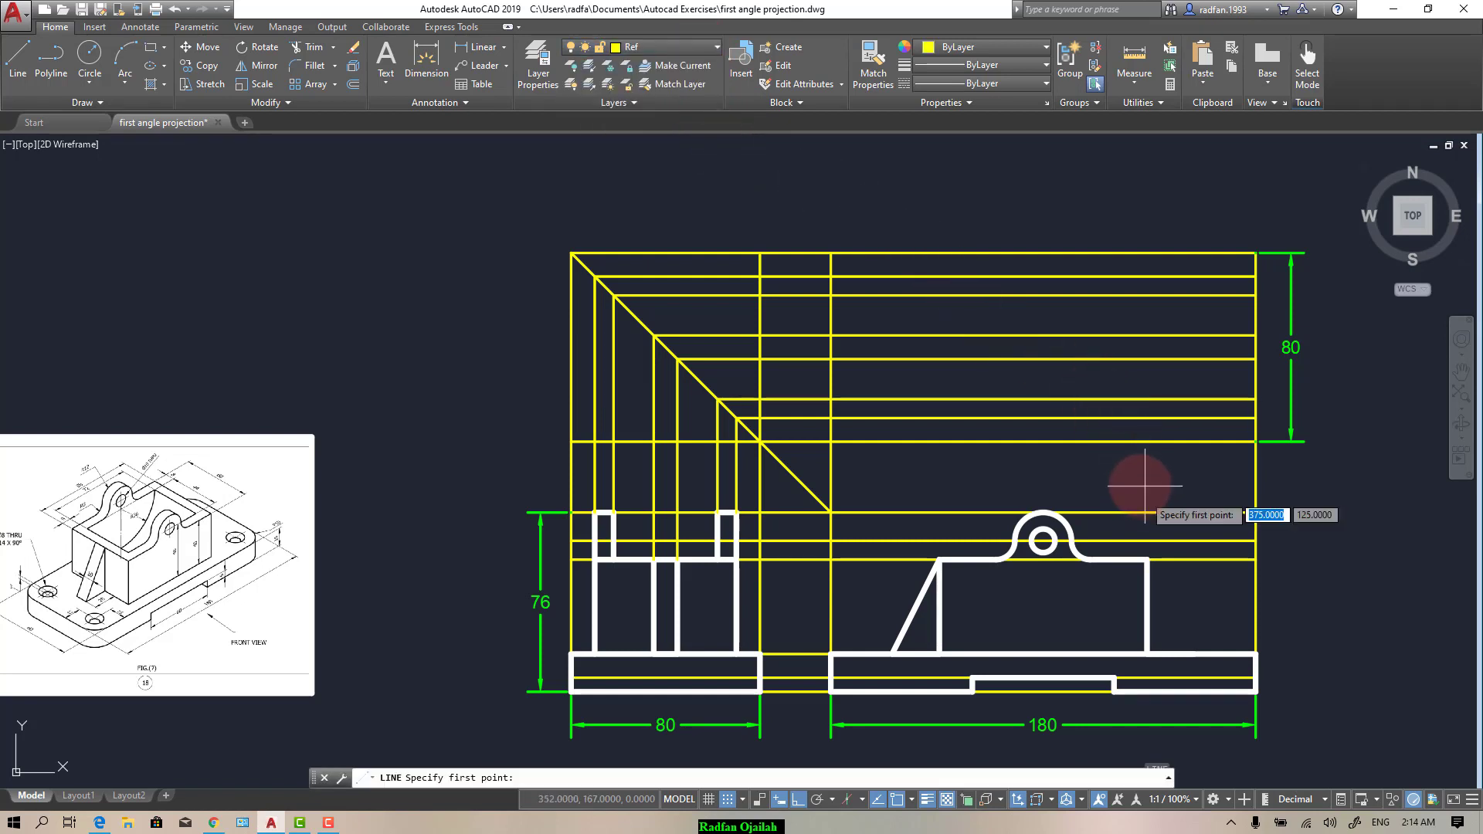
{"action": "left_click", "coordinate": [1148, 559]}
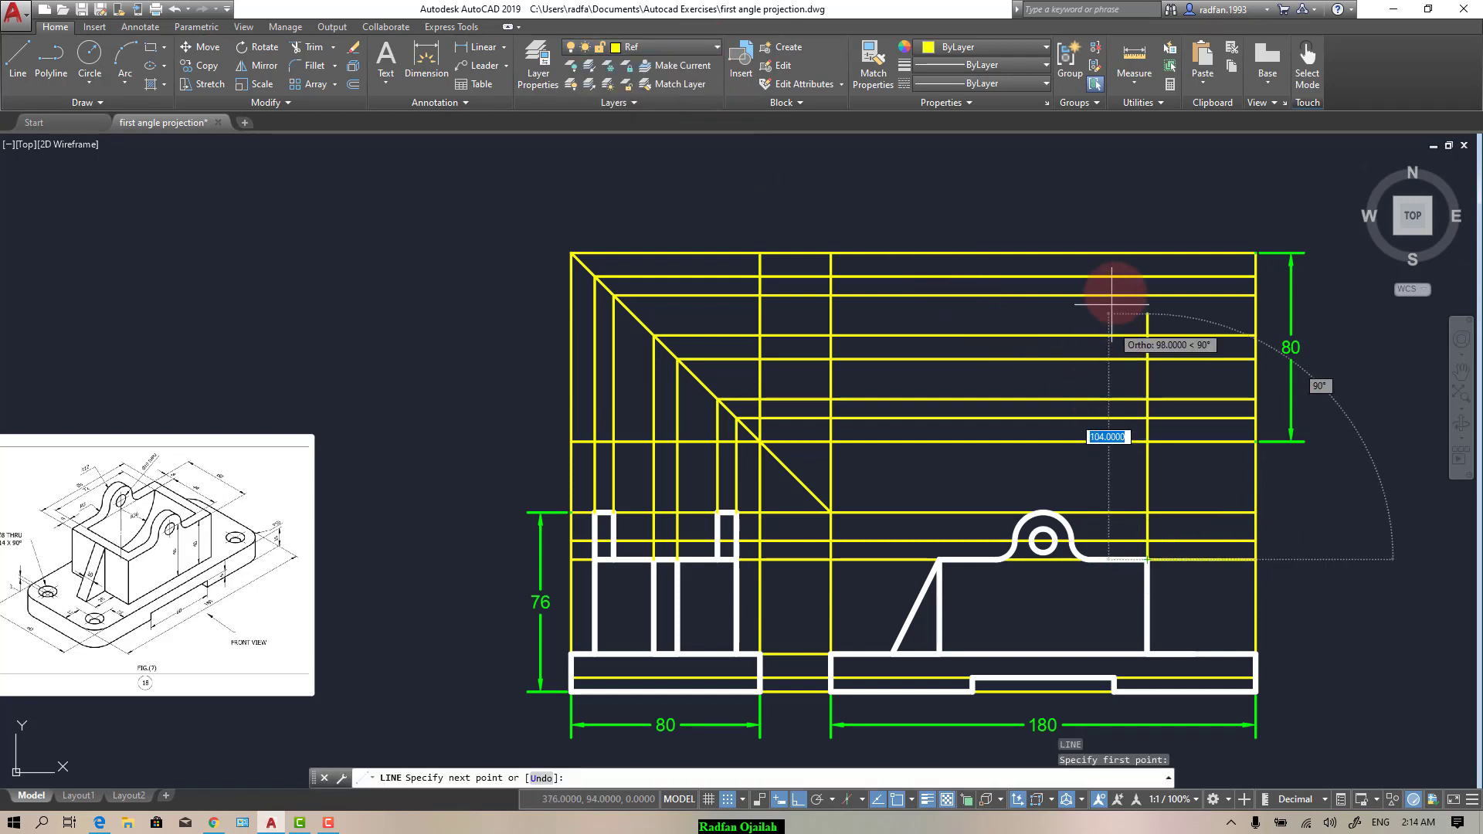
{"action": "left_click", "coordinate": [1134, 252]}
{"action": "key", "text": "Return"}
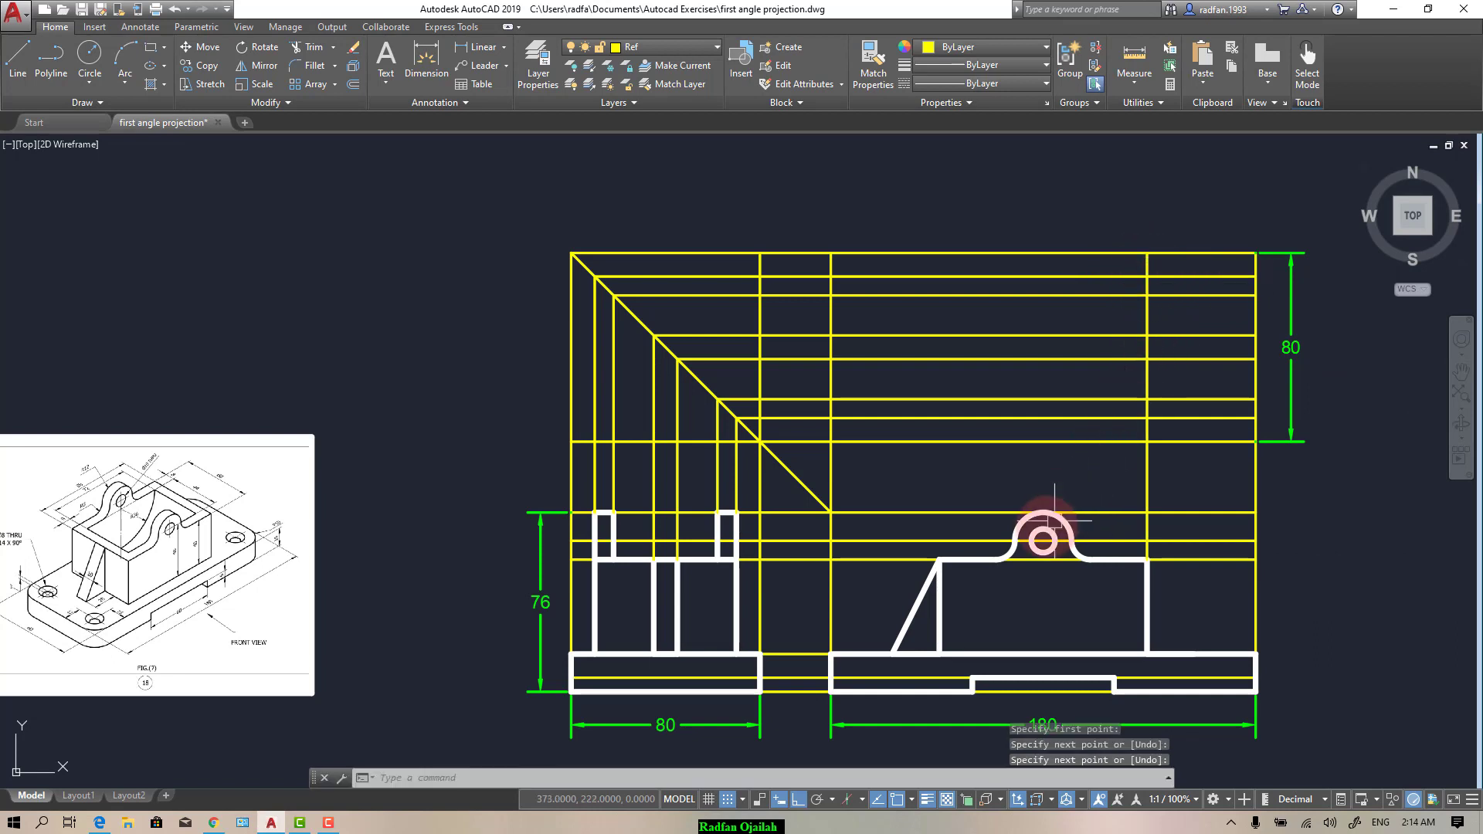
{"action": "key", "text": "Return"}
{"action": "left_click", "coordinate": [940, 559]}
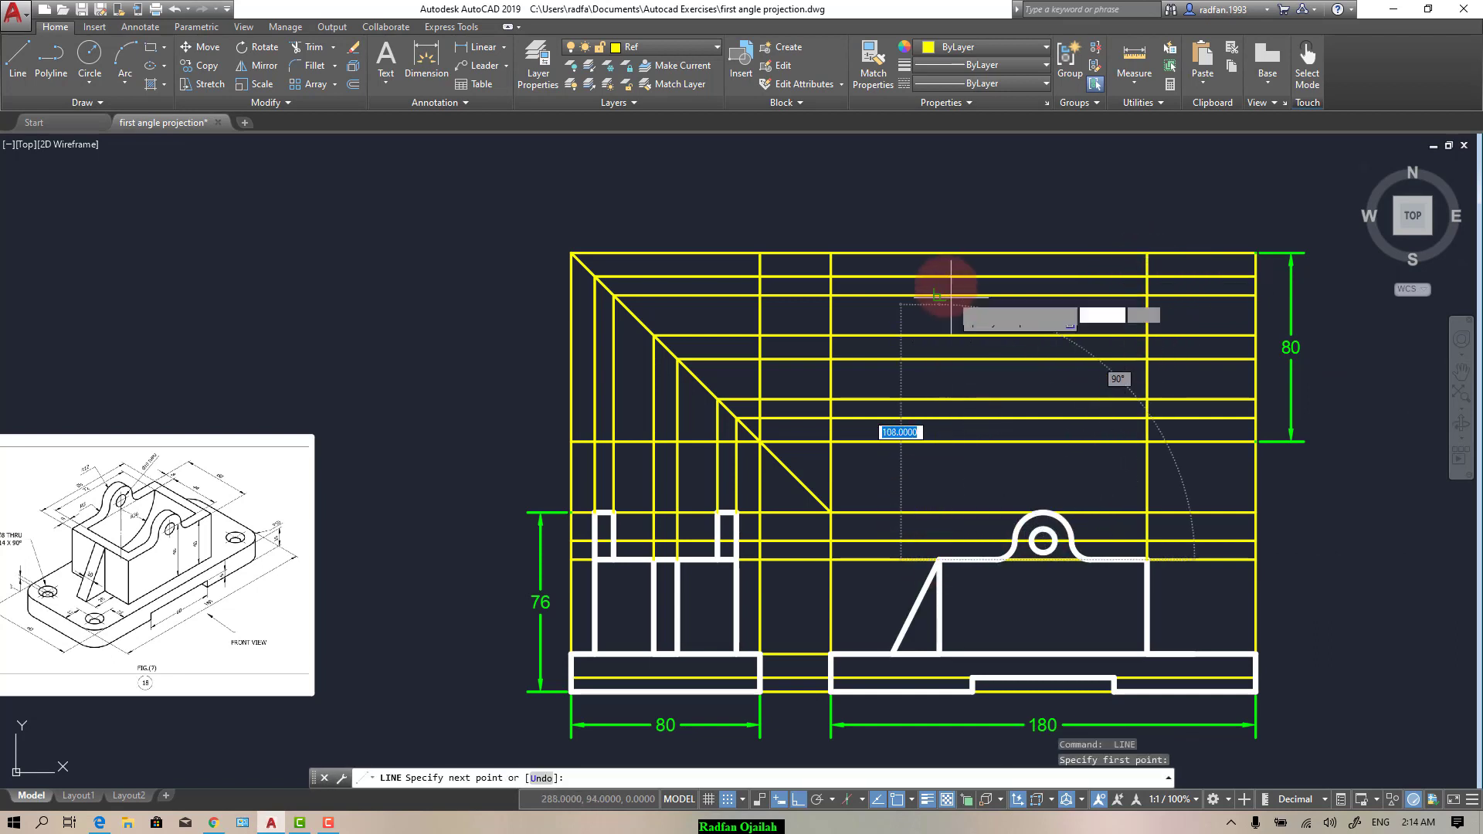
{"action": "left_click", "coordinate": [939, 252]}
{"action": "key", "text": "Return"}
{"action": "key", "text": "Return"}
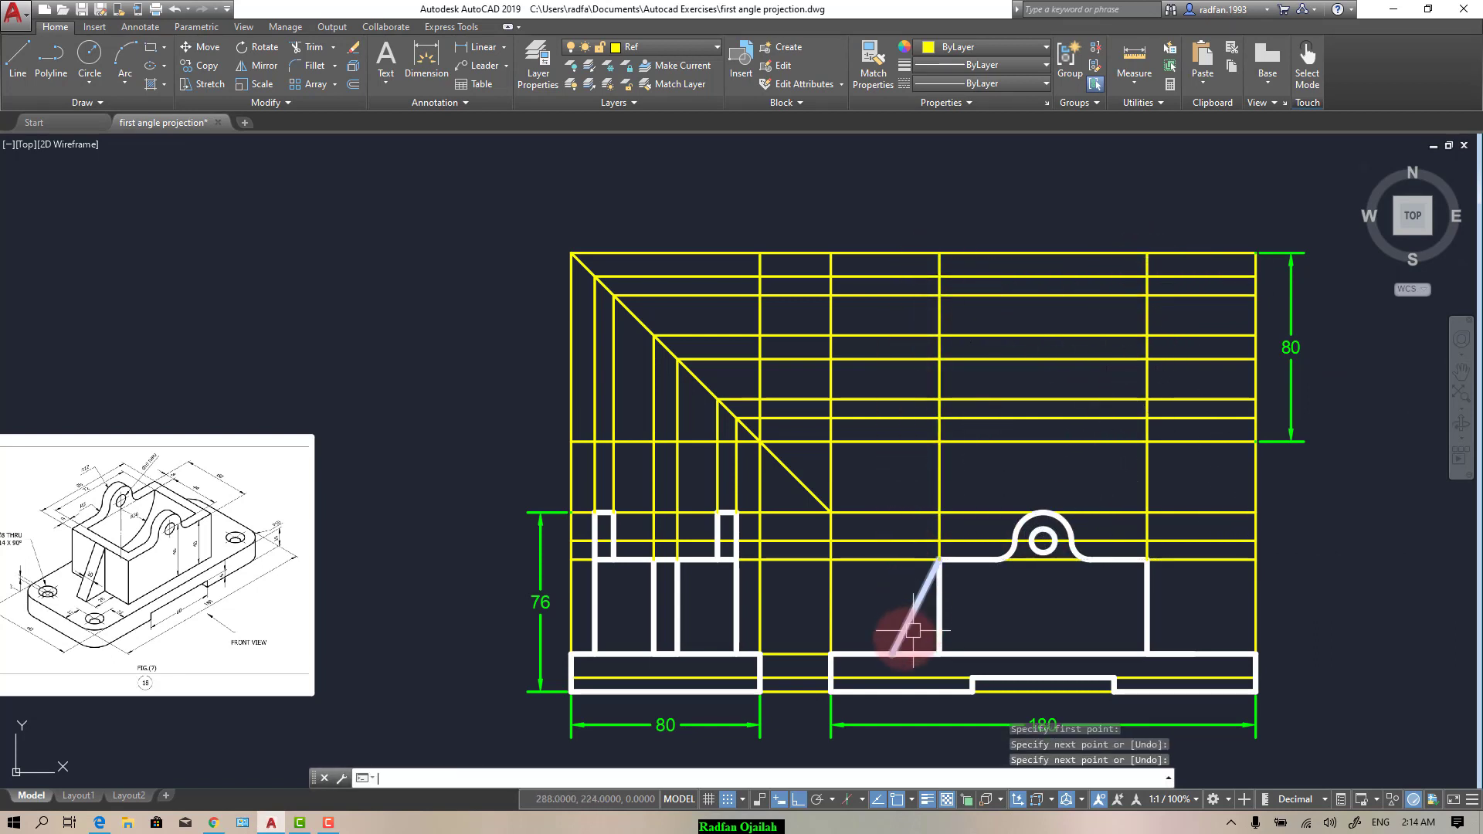
Step: Add vertical reference lines from the rib's bottom end and the base's inner step to the grid top
{"action": "left_click", "coordinate": [893, 652]}
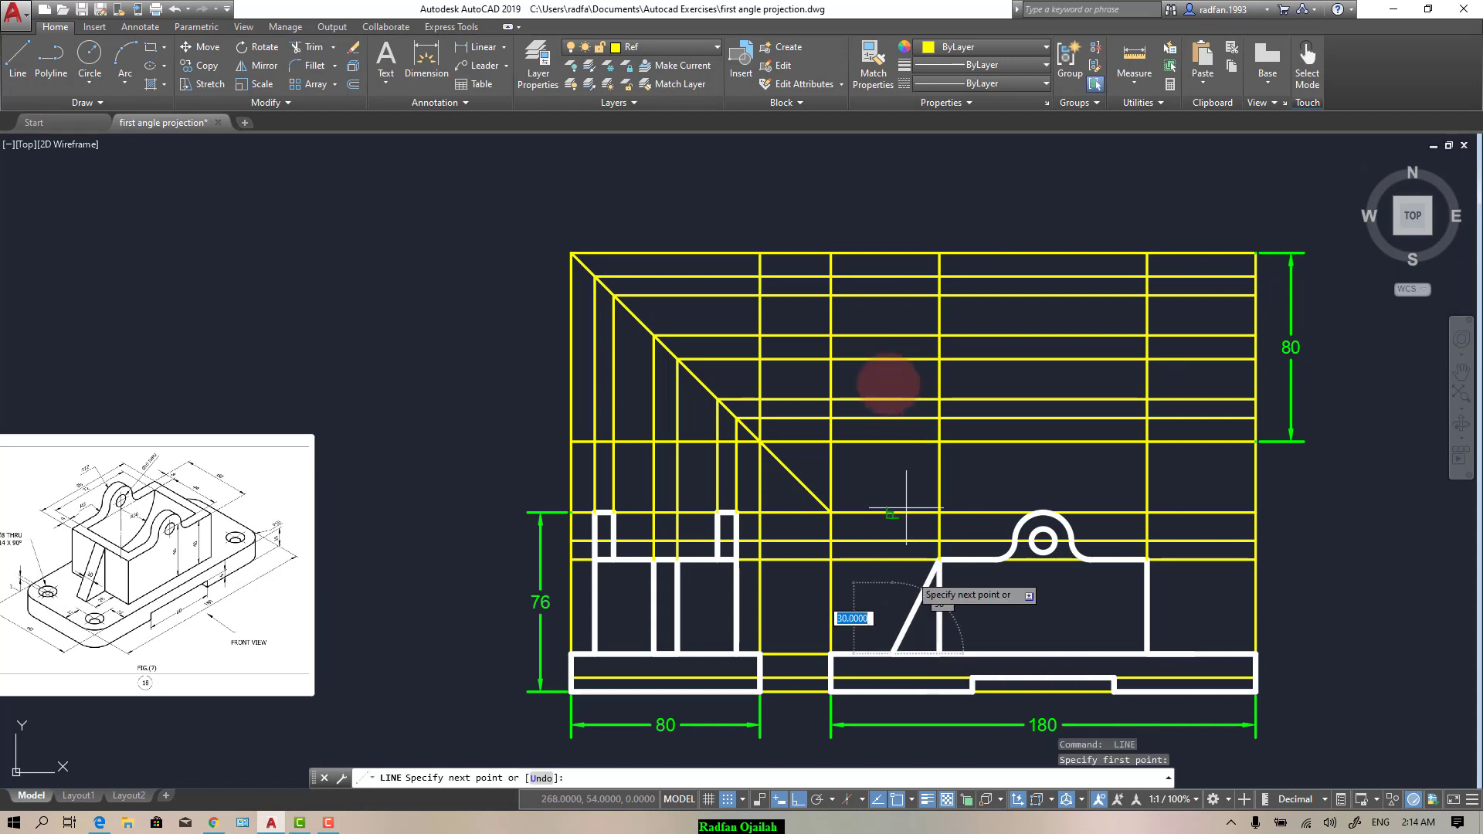
{"action": "left_click", "coordinate": [892, 253]}
{"action": "key", "text": "Return"}
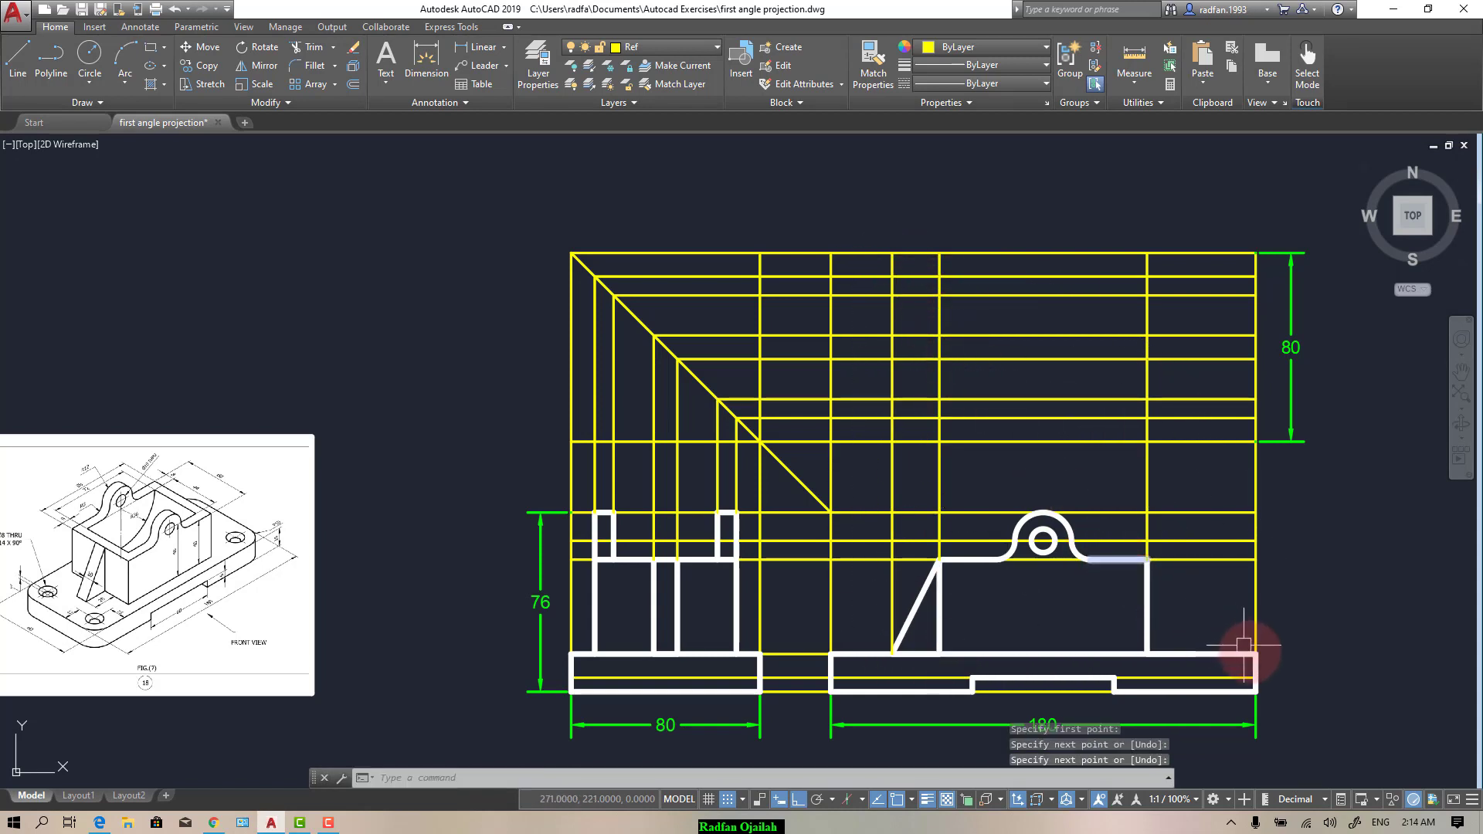
{"action": "key", "text": "Return"}
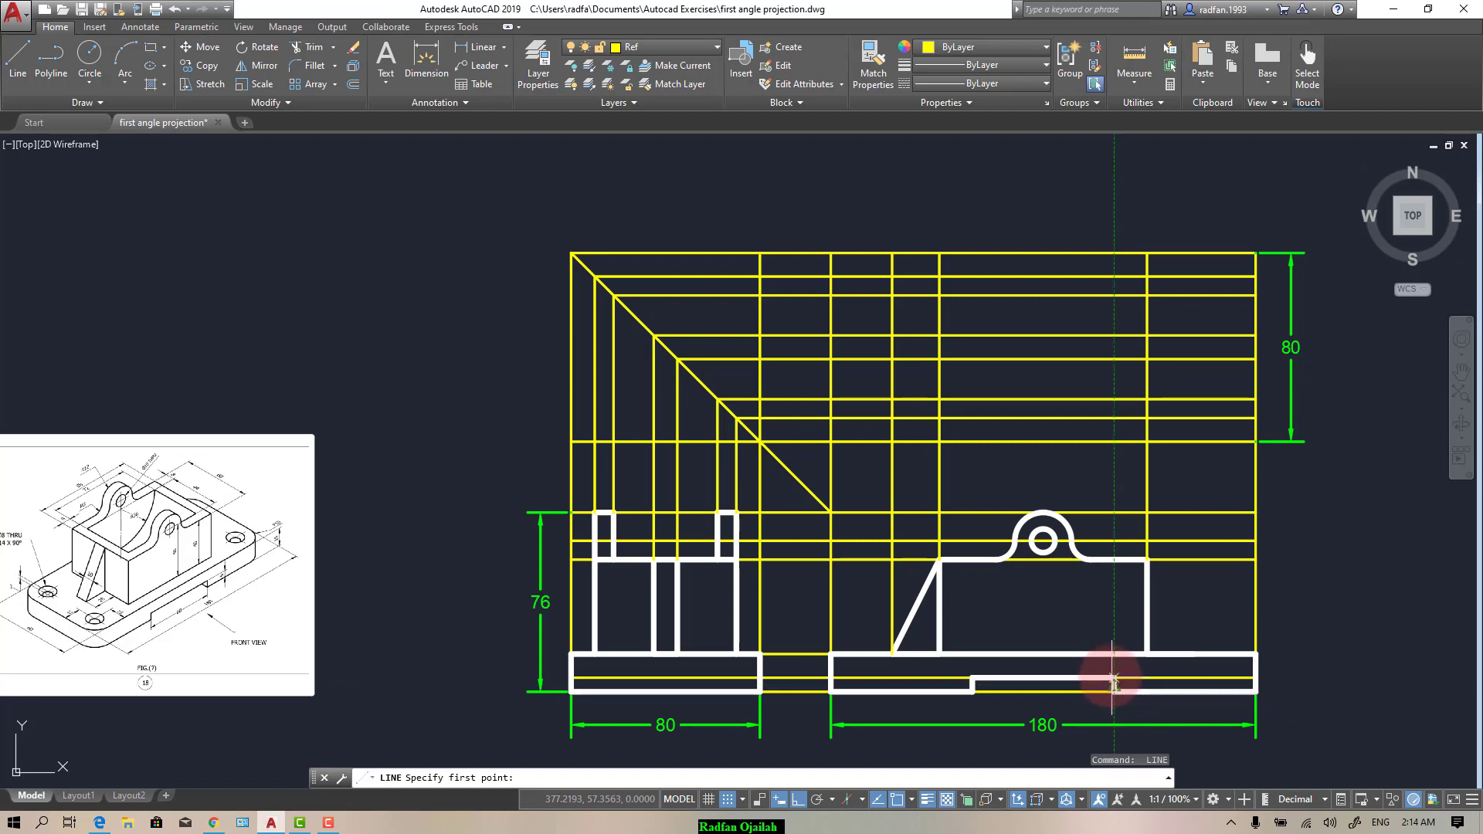
{"action": "left_click", "coordinate": [1114, 679]}
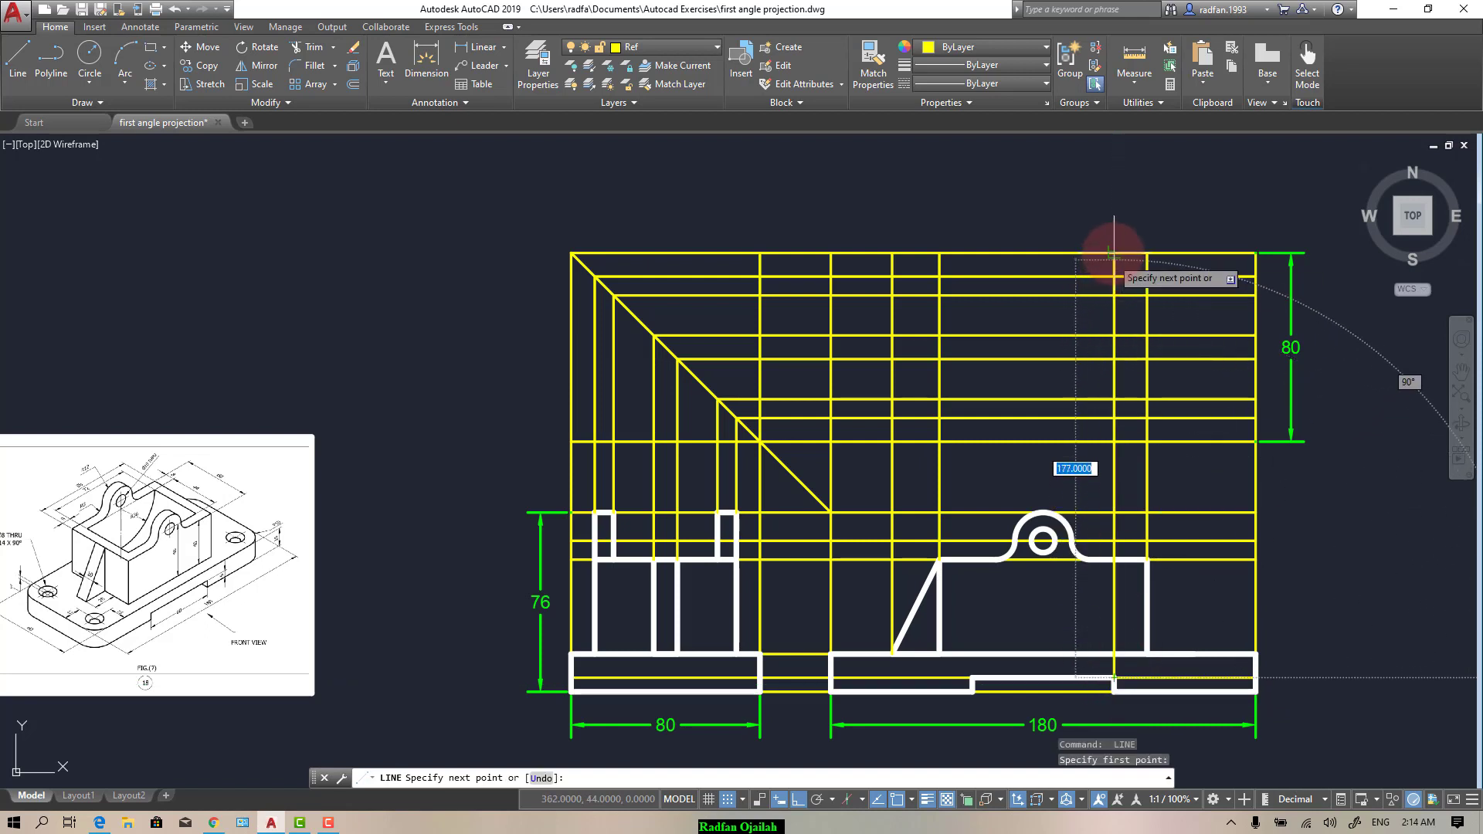
{"action": "key", "text": "Escape"}
{"action": "key", "text": "Return"}
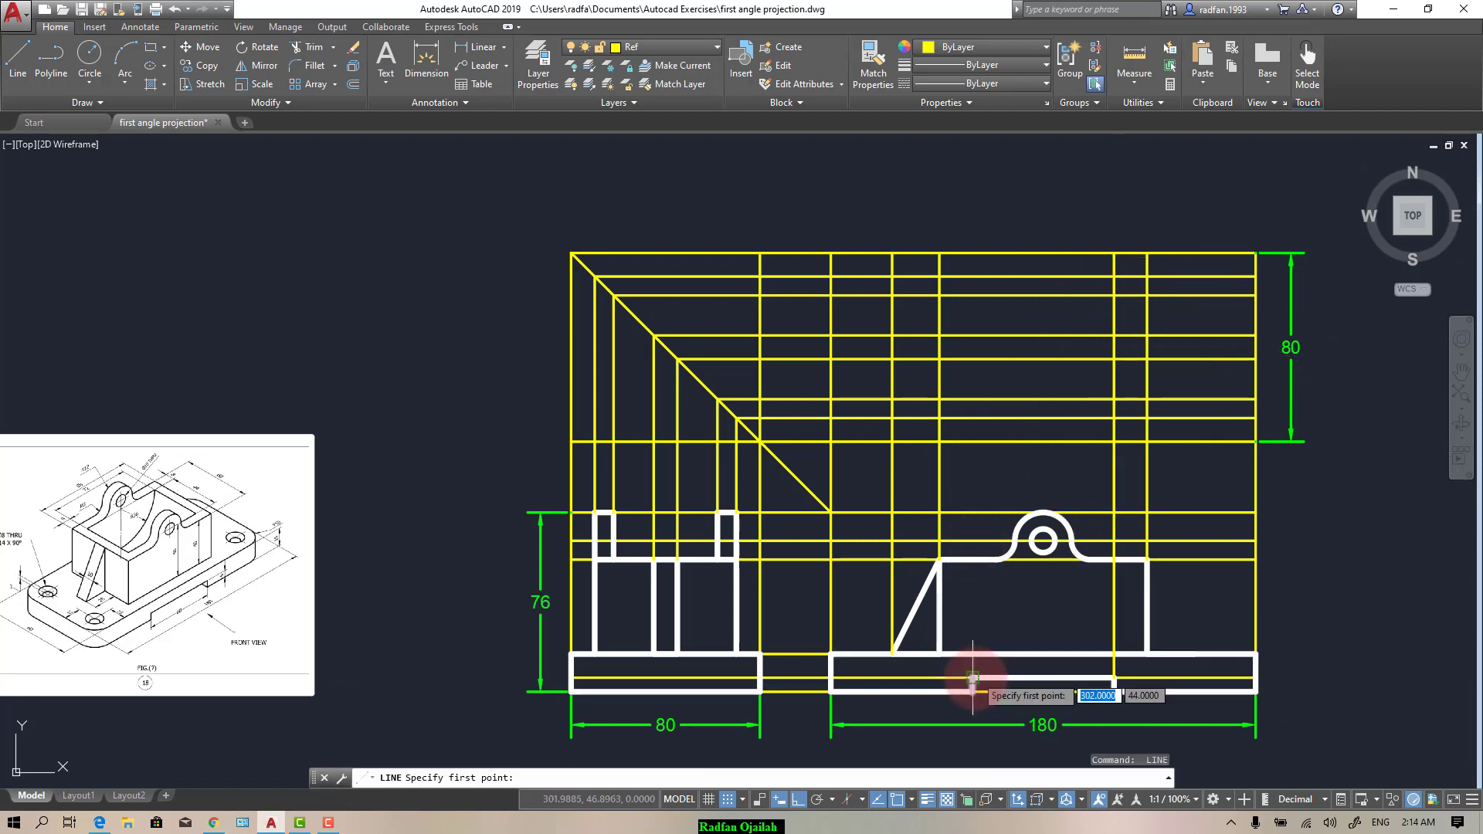
{"action": "left_click", "coordinate": [973, 678]}
{"action": "left_click", "coordinate": [972, 252]}
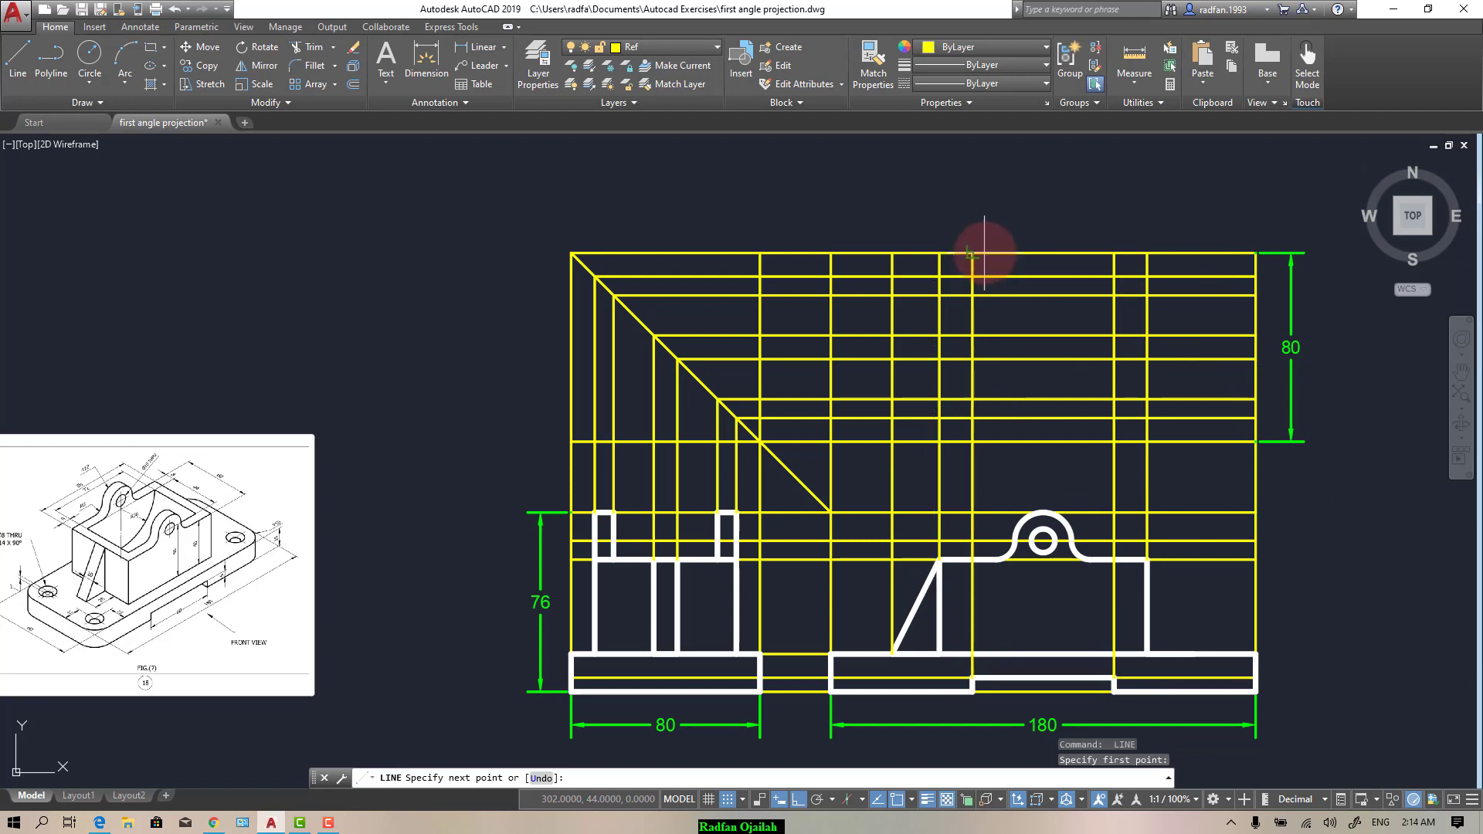
{"action": "key", "text": "Return"}
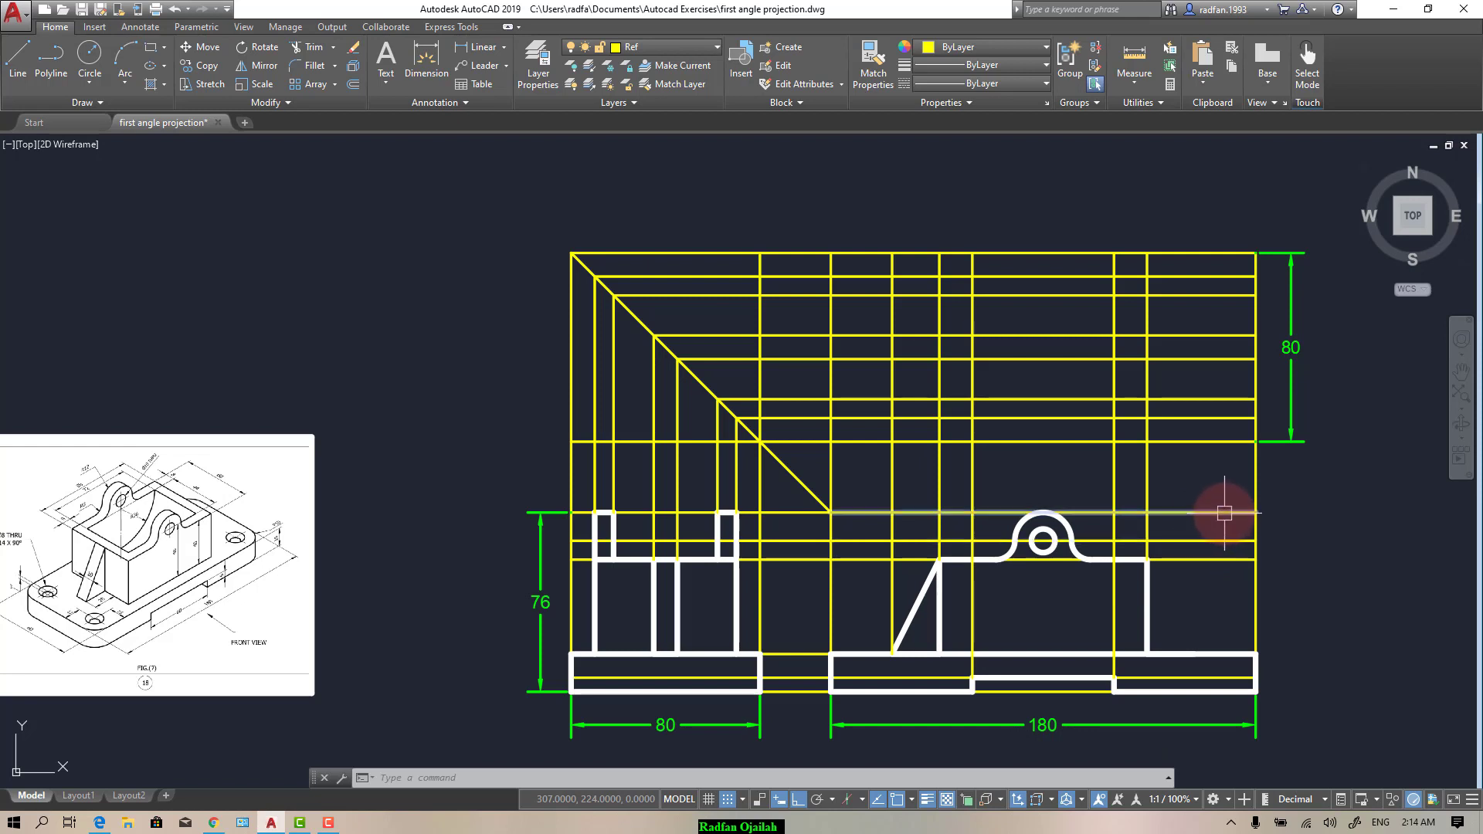
Step: Switch the current layer back to 0 and zoom around the reference image
{"action": "left_click", "coordinate": [669, 43]}
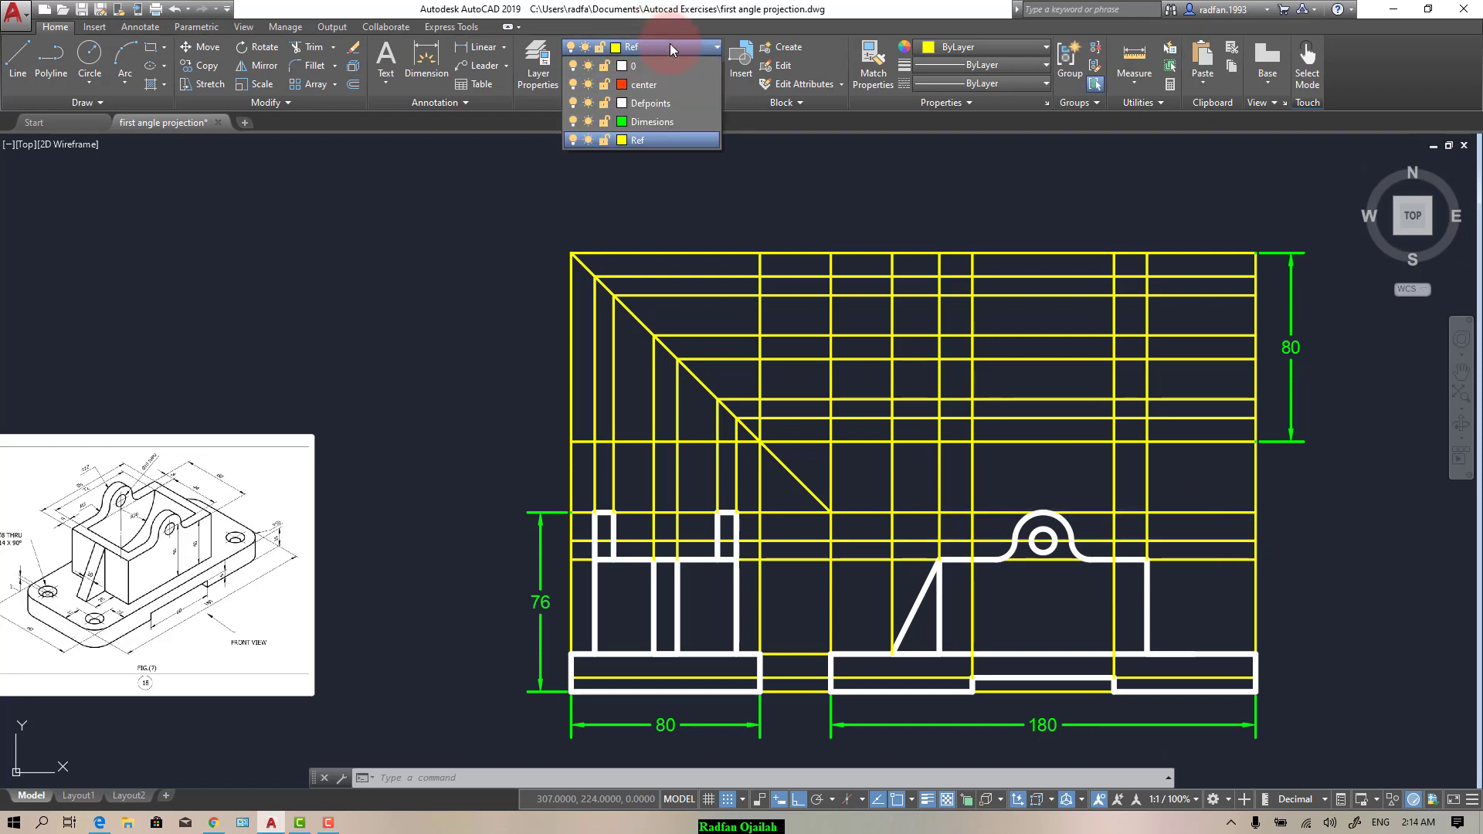
{"action": "left_click", "coordinate": [666, 62]}
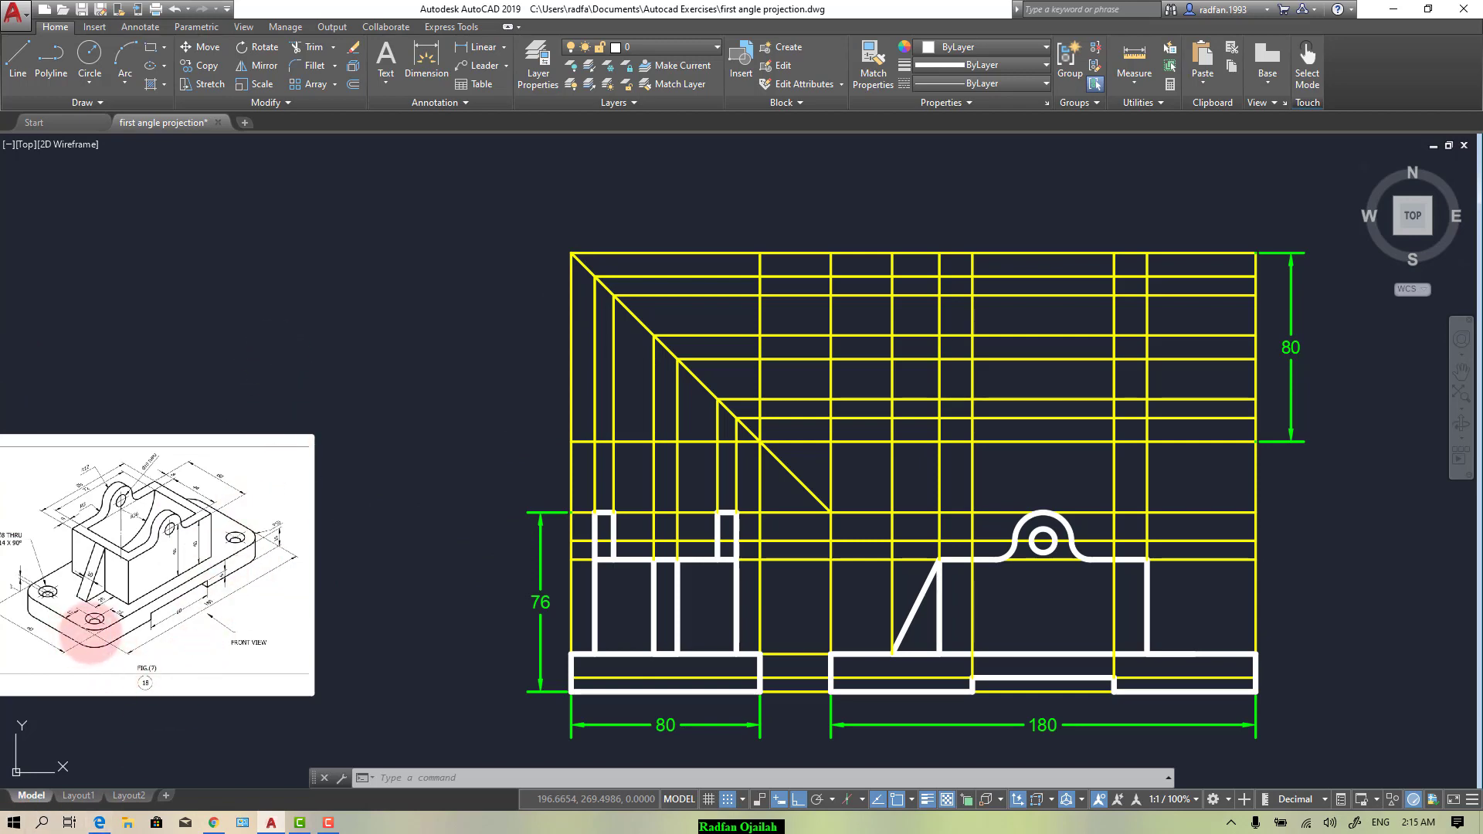
{"action": "scroll", "coordinate": [239, 606], "scroll_direction": "up", "scroll_amount": 2}
{"action": "scroll", "coordinate": [471, 605], "scroll_direction": "down", "scroll_amount": 4}
{"action": "scroll", "coordinate": [231, 595], "scroll_direction": "up", "scroll_amount": 2}
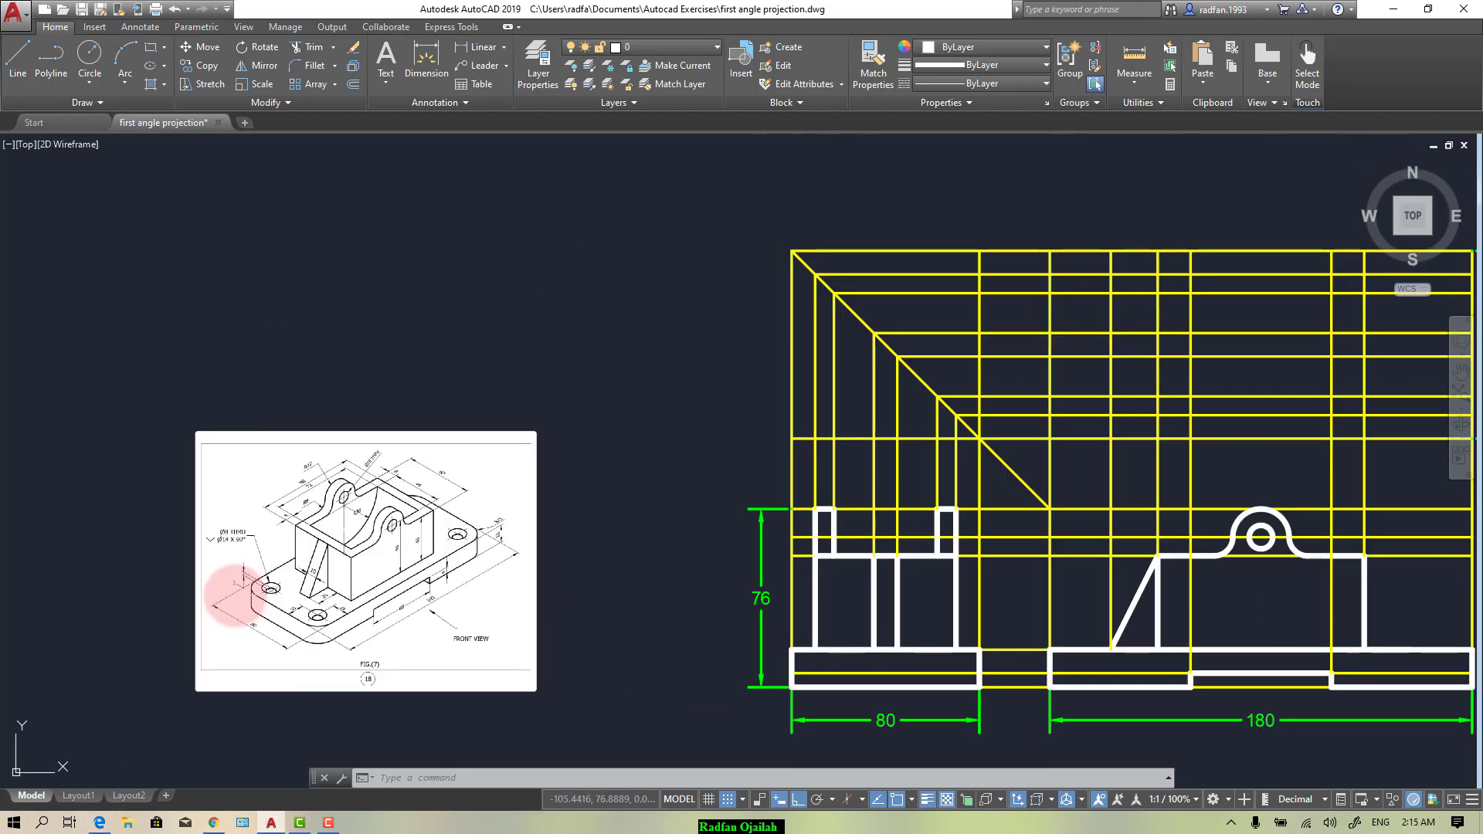
{"action": "scroll", "coordinate": [232, 595], "scroll_direction": "up", "scroll_amount": 4}
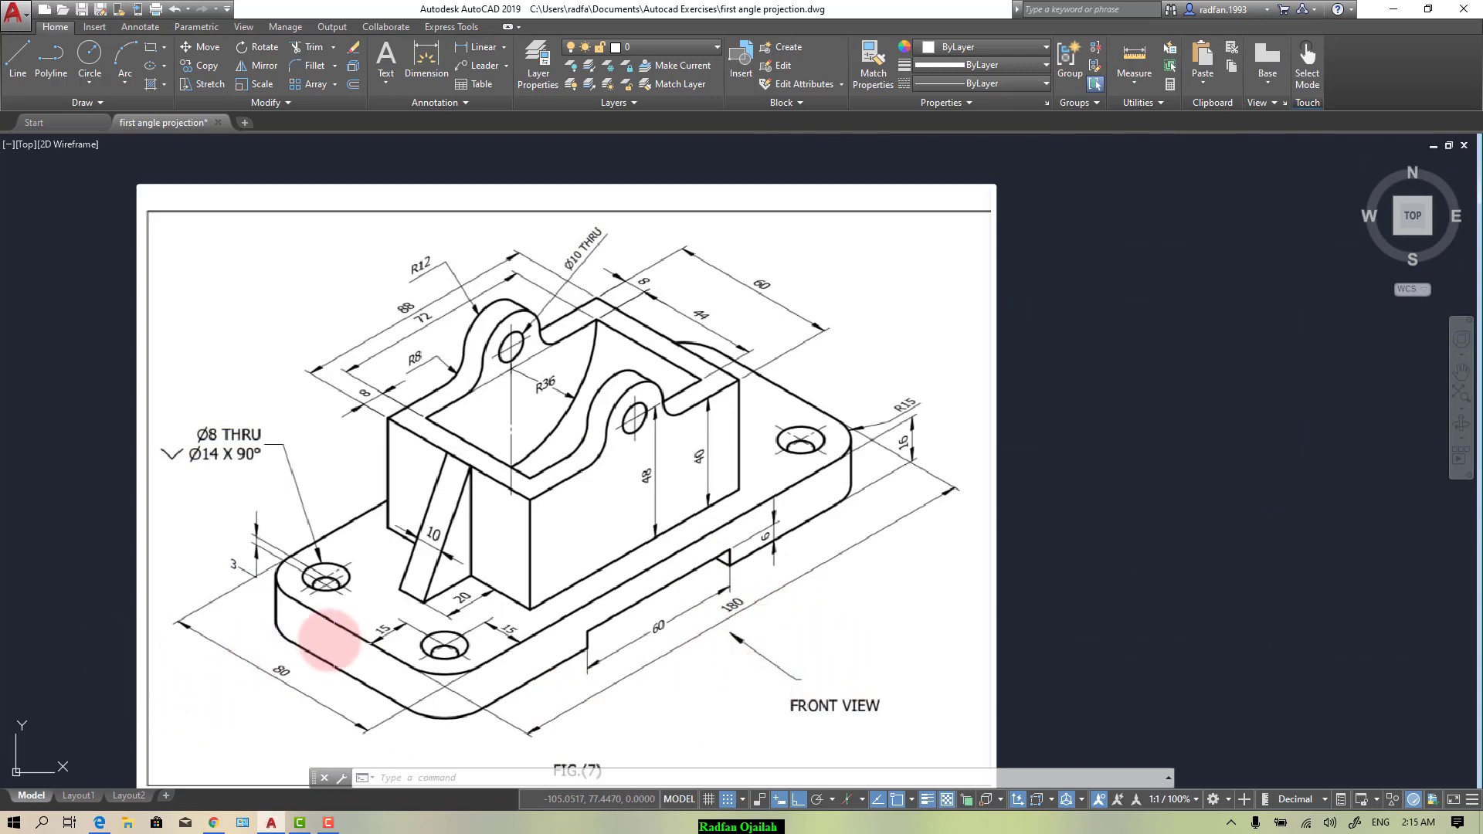
{"action": "scroll", "coordinate": [127, 614], "scroll_direction": "down", "scroll_amount": 6}
{"action": "scroll", "coordinate": [649, 424], "scroll_direction": "up", "scroll_amount": 2}
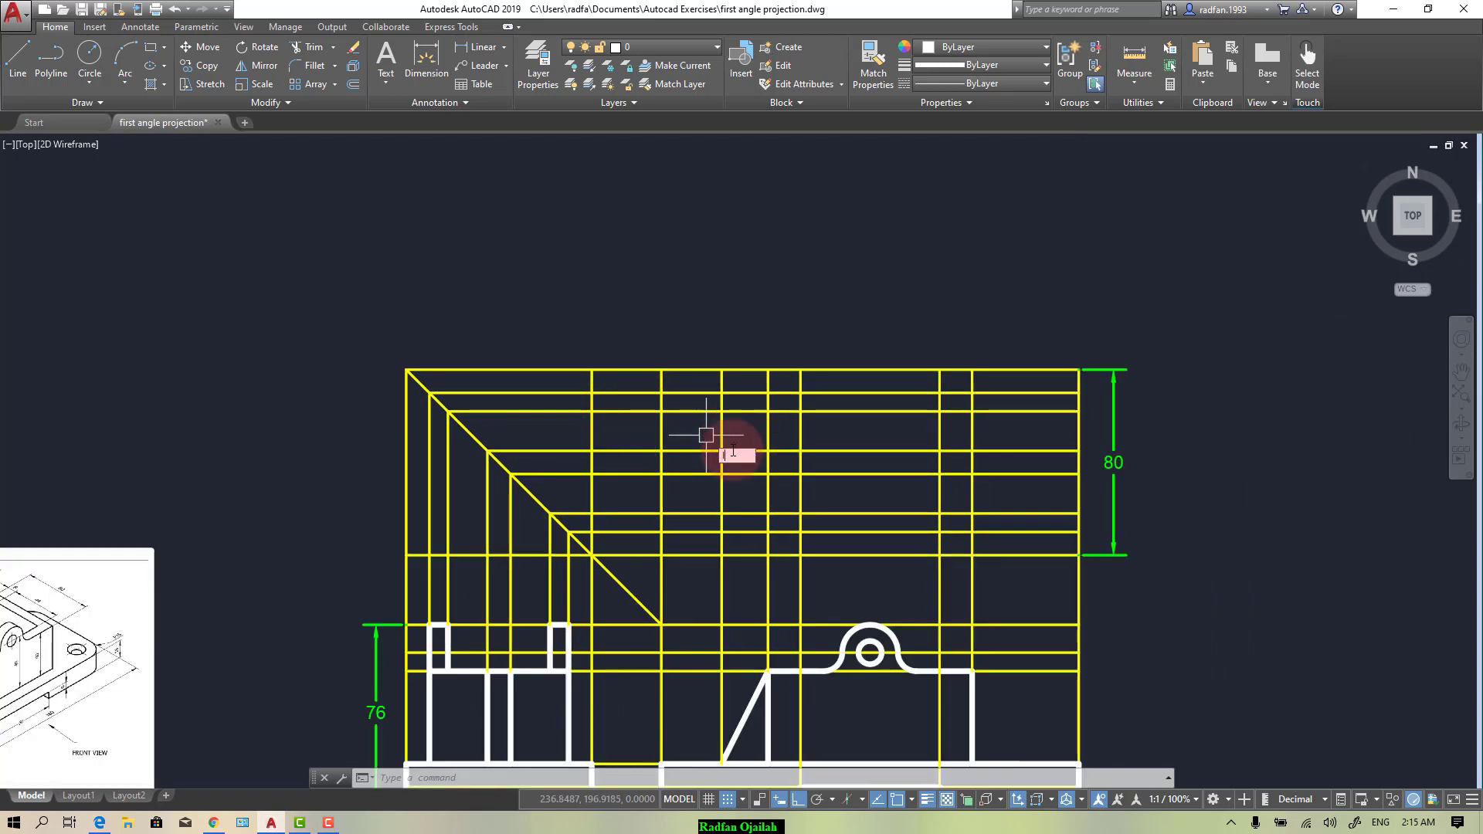
Step: Trace the top view's 180 x 80 outer rectangle along the grid intersections
{"action": "key", "text": "Return"}
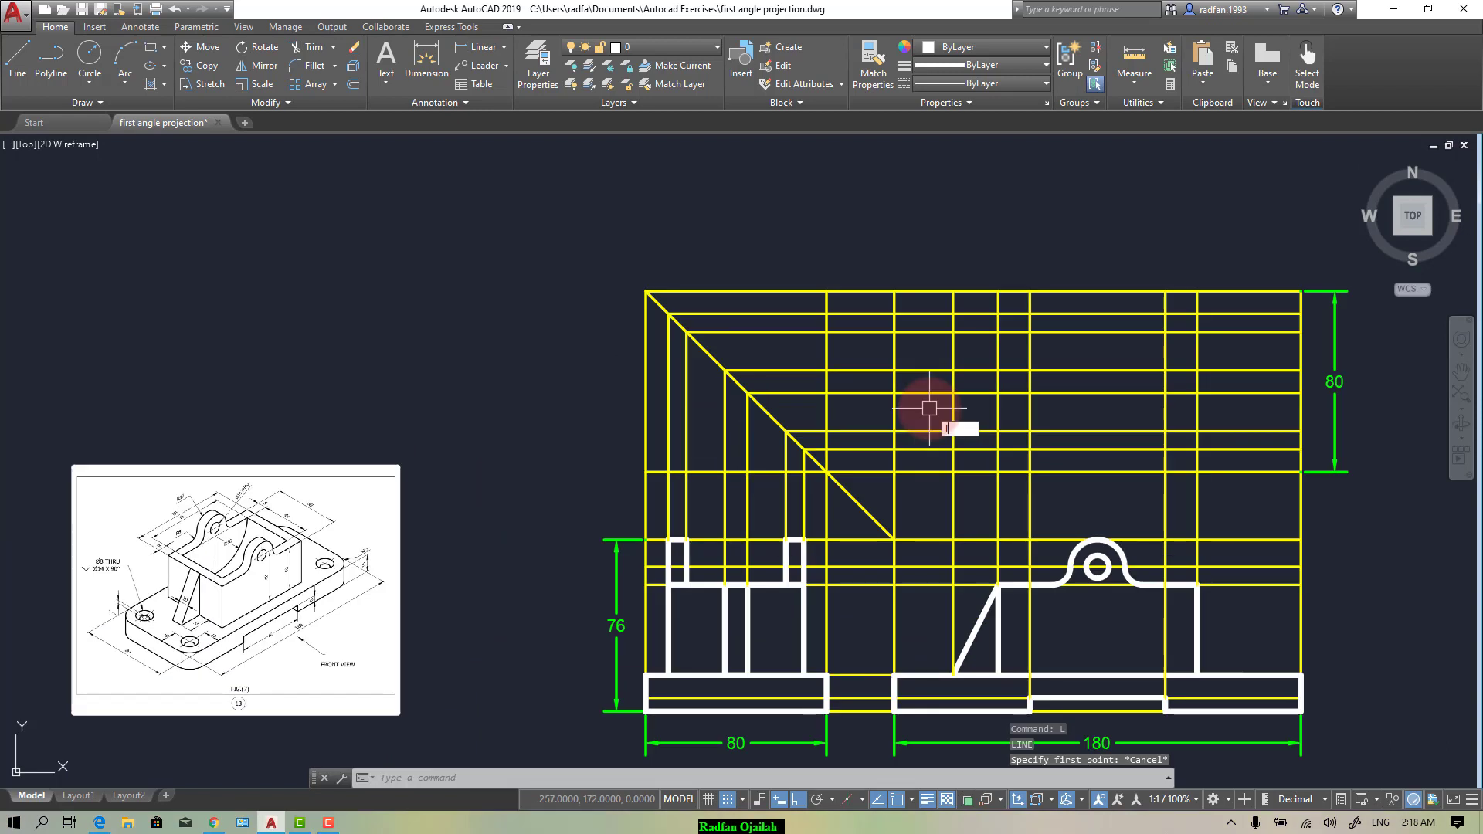
{"action": "type", "text": "l"}
{"action": "key", "text": "Return"}
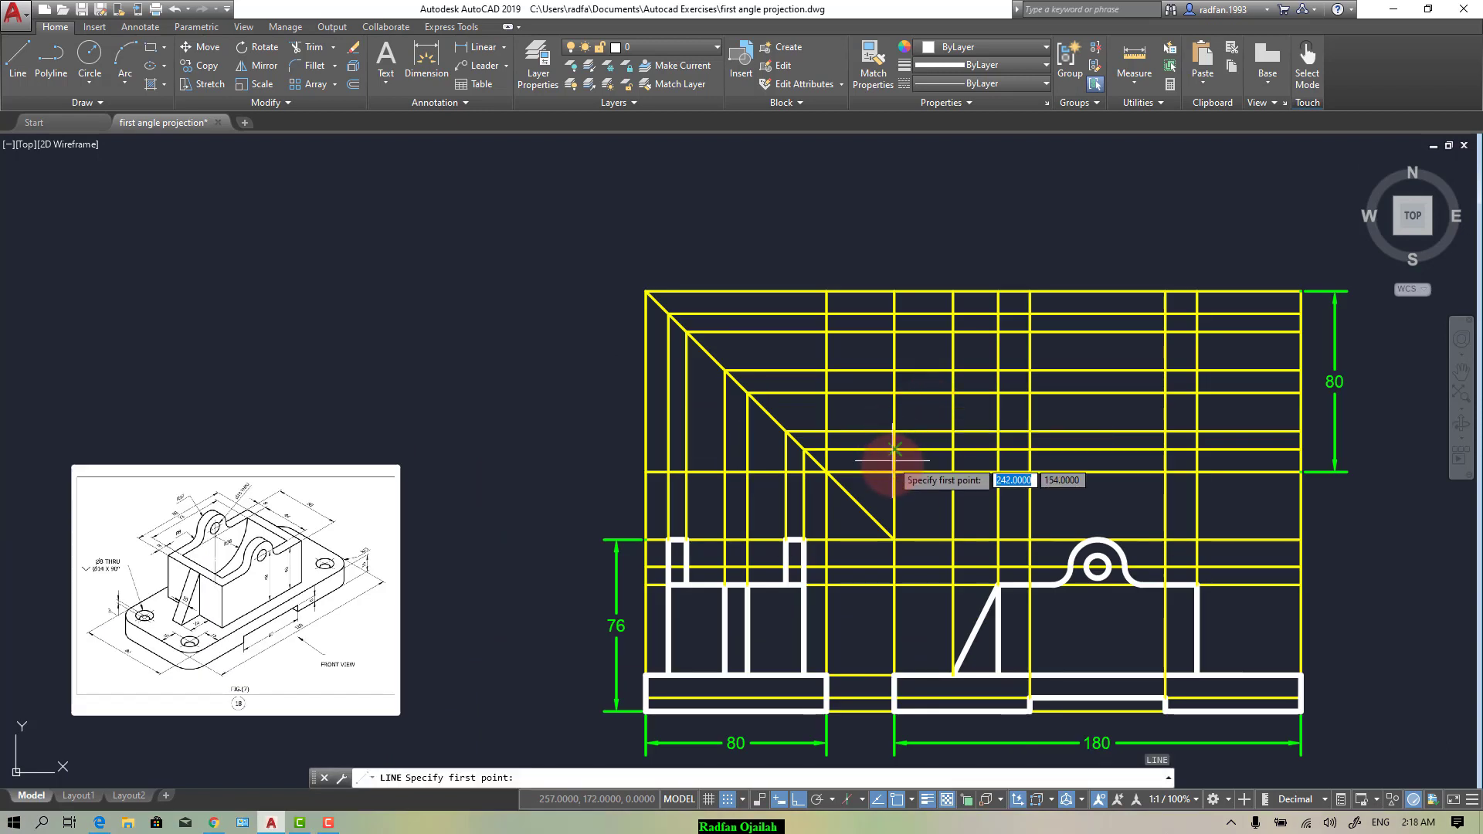
{"action": "left_click", "coordinate": [893, 471]}
{"action": "left_click", "coordinate": [895, 291]}
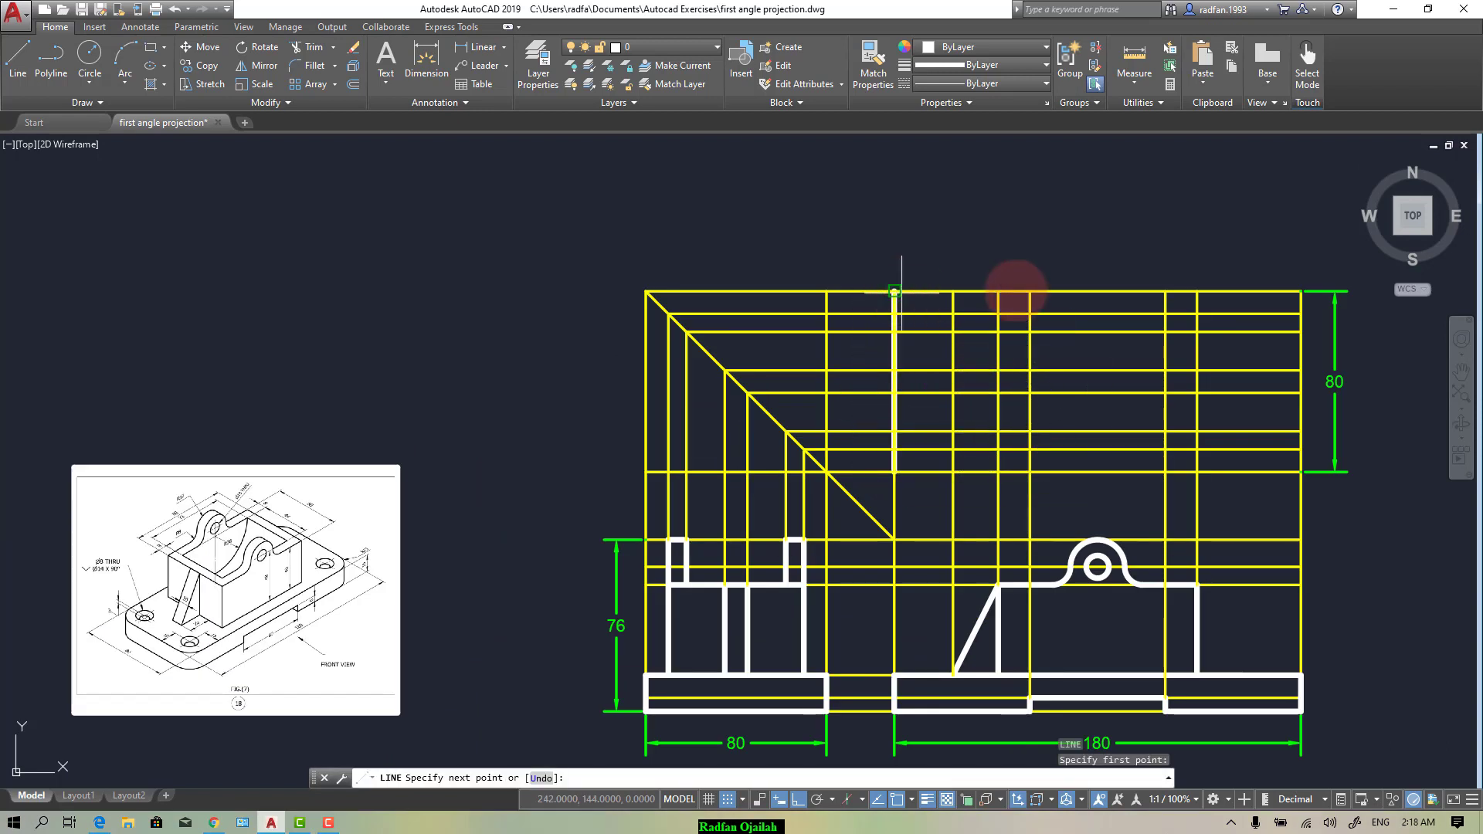
{"action": "left_click", "coordinate": [1300, 291]}
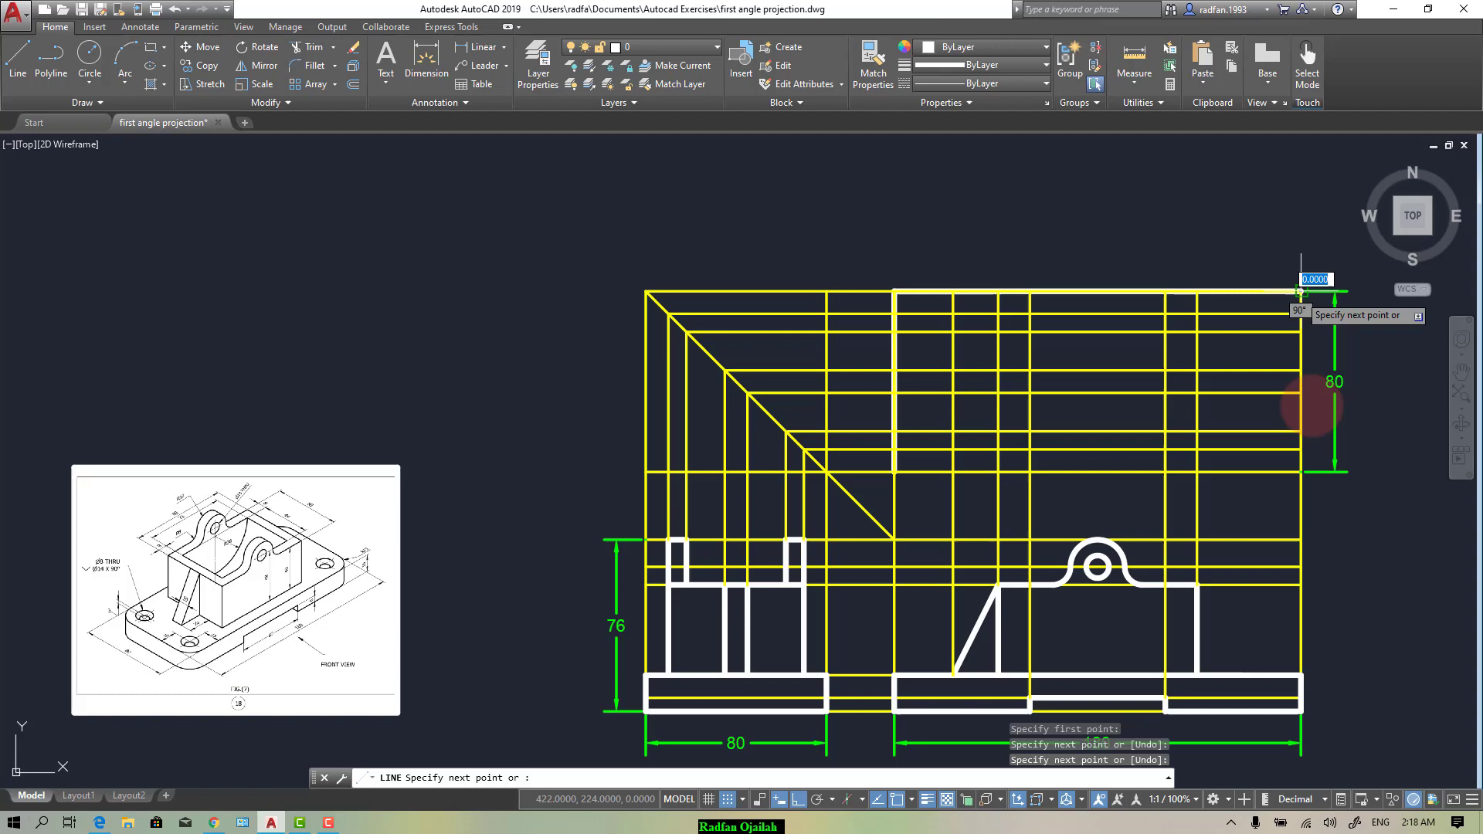
{"action": "left_click", "coordinate": [1301, 471]}
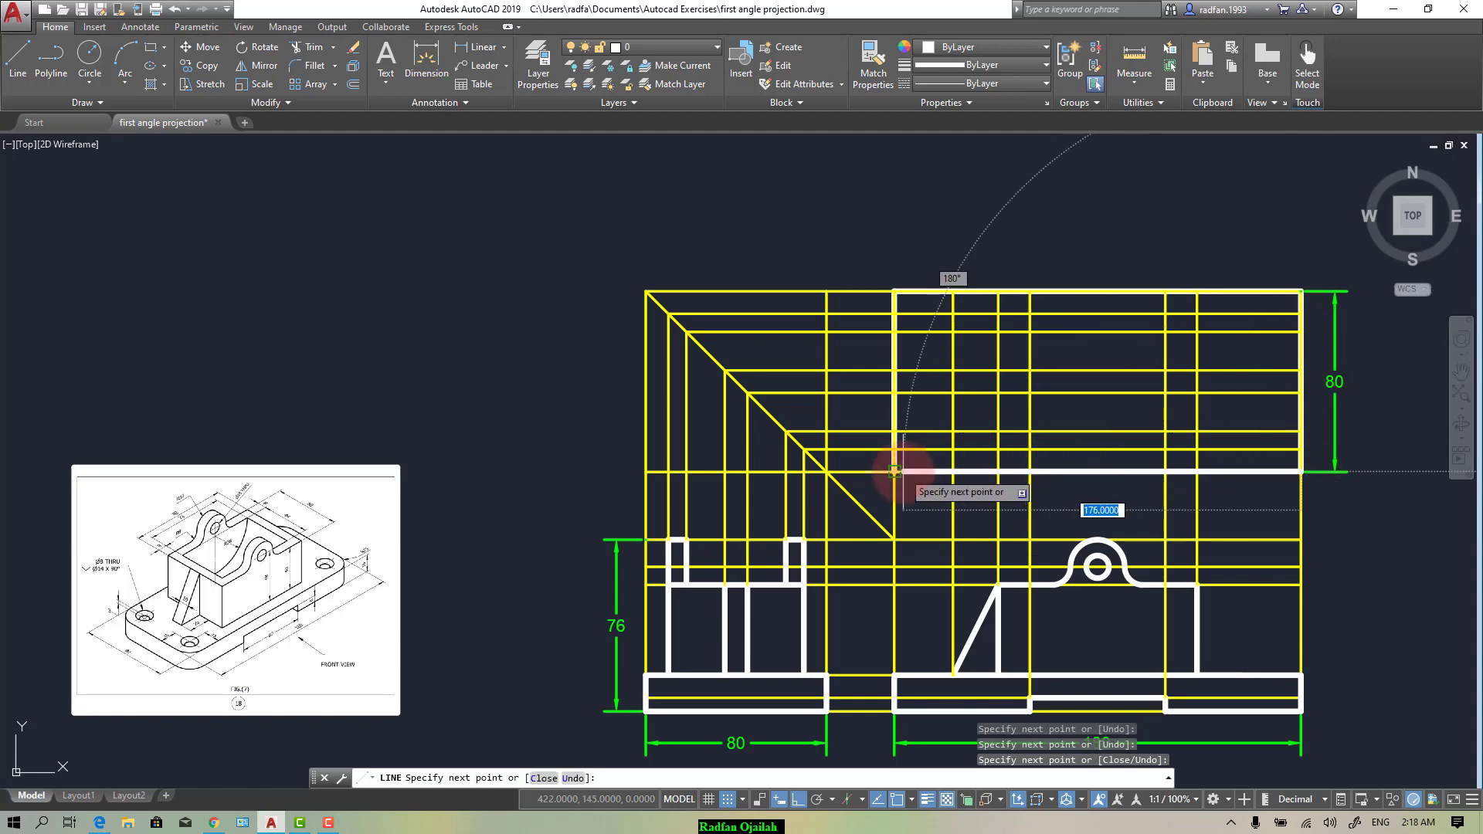
{"action": "left_click", "coordinate": [895, 471]}
{"action": "key", "text": "Escape"}
Step: Adjust the zoom and dismiss an empty selection window
{"action": "scroll", "coordinate": [1258, 321], "scroll_direction": "up", "scroll_amount": 1}
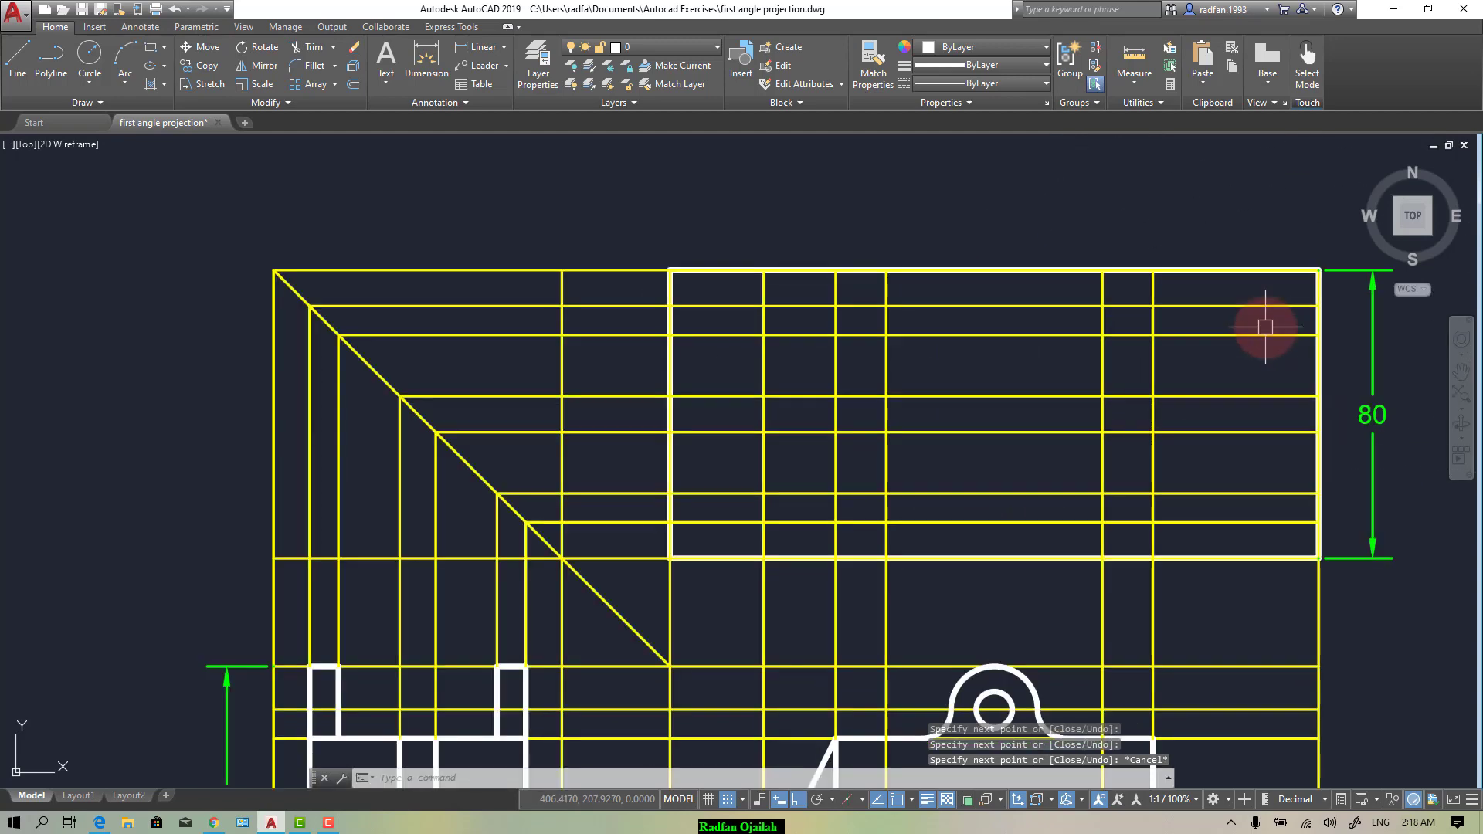
{"action": "scroll", "coordinate": [1267, 322], "scroll_direction": "down", "scroll_amount": 1}
{"action": "left_click", "coordinate": [1103, 291]}
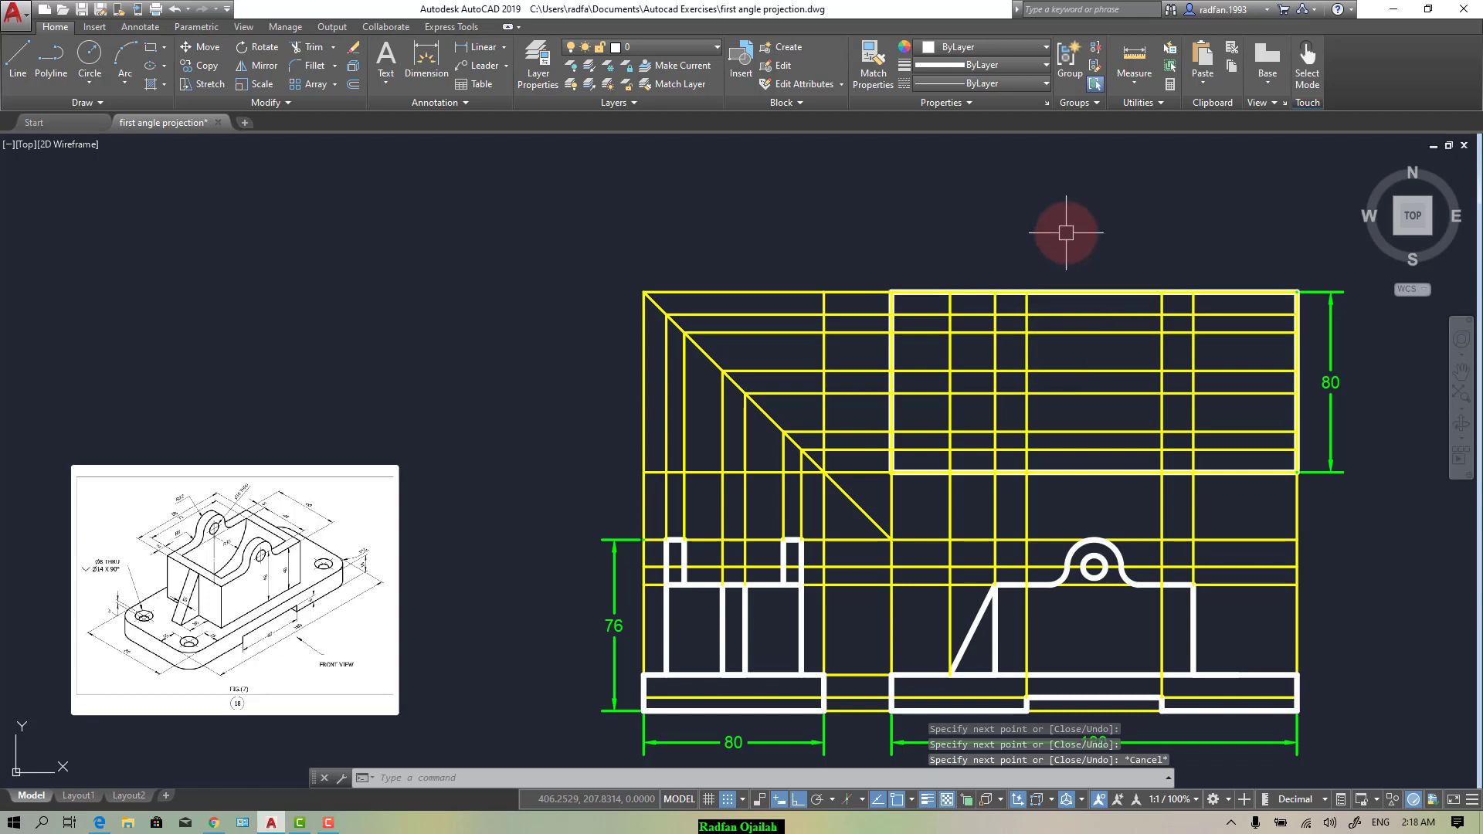
{"action": "left_click", "coordinate": [1024, 251]}
{"action": "left_click", "coordinate": [726, 95]}
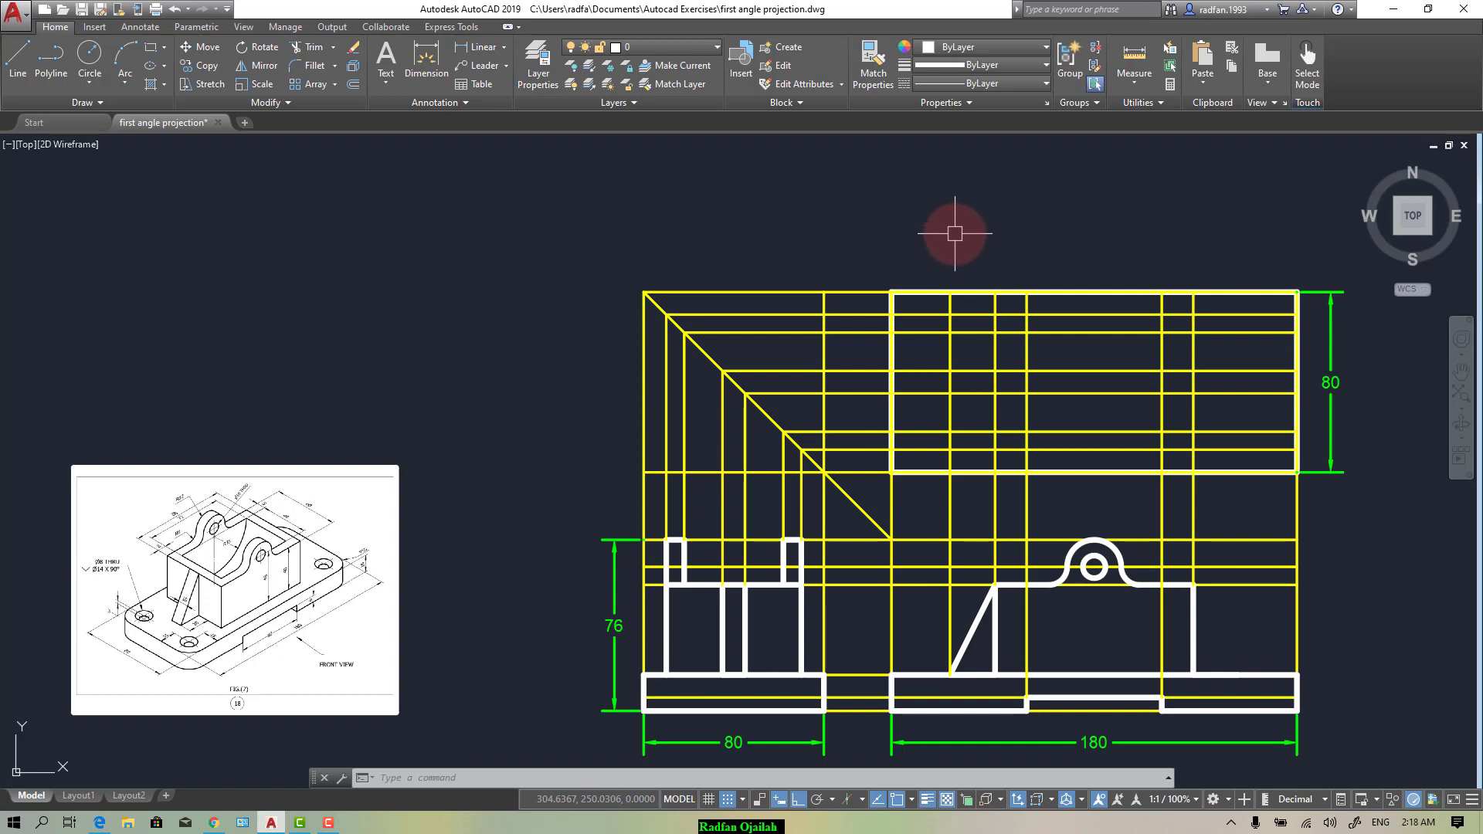
{"action": "key", "text": "Return"}
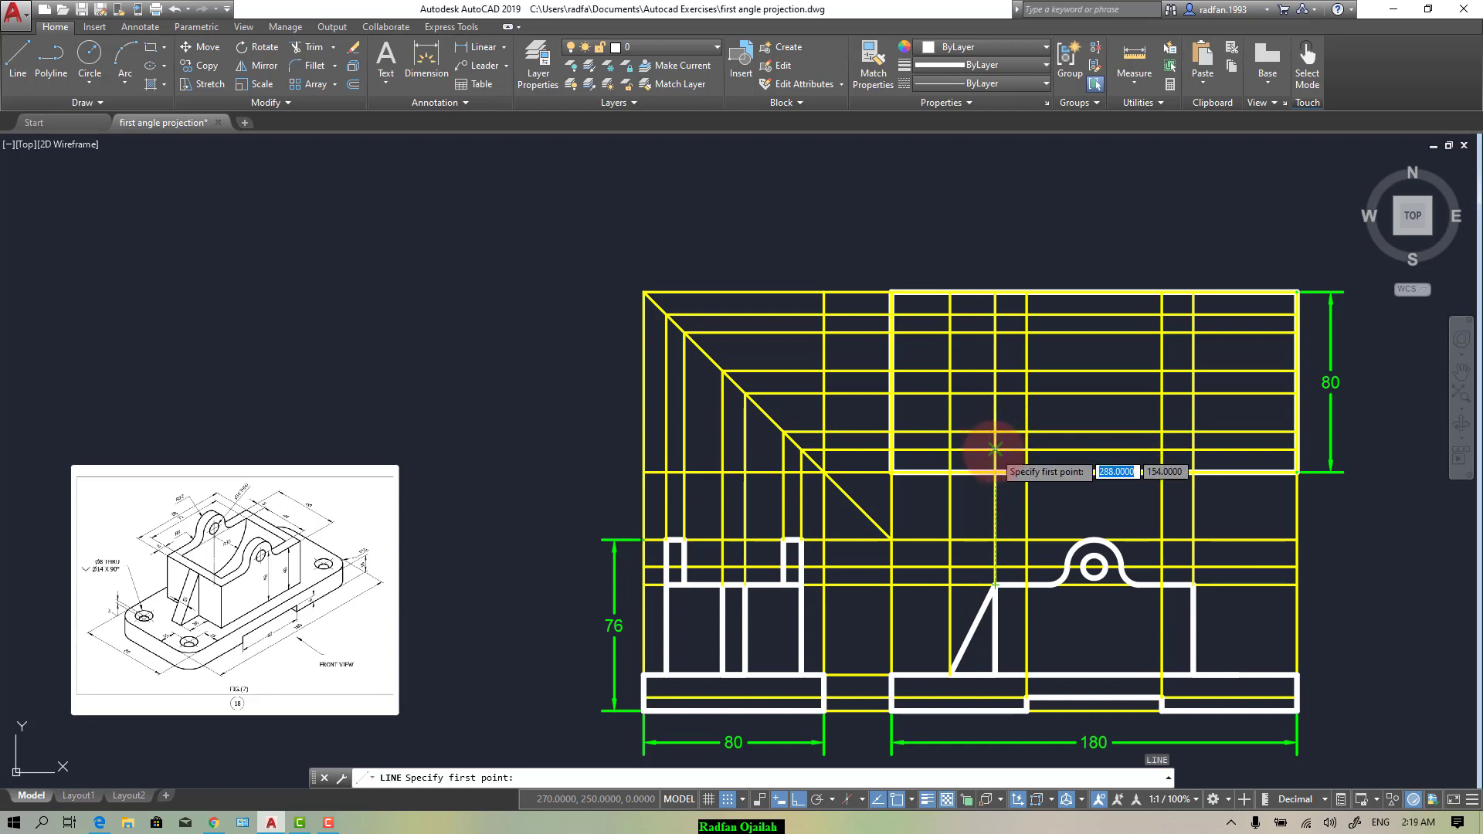
Step: Draw the inner rectangle's left, top and right sides inside the top-view outline
{"action": "left_click", "coordinate": [995, 449]}
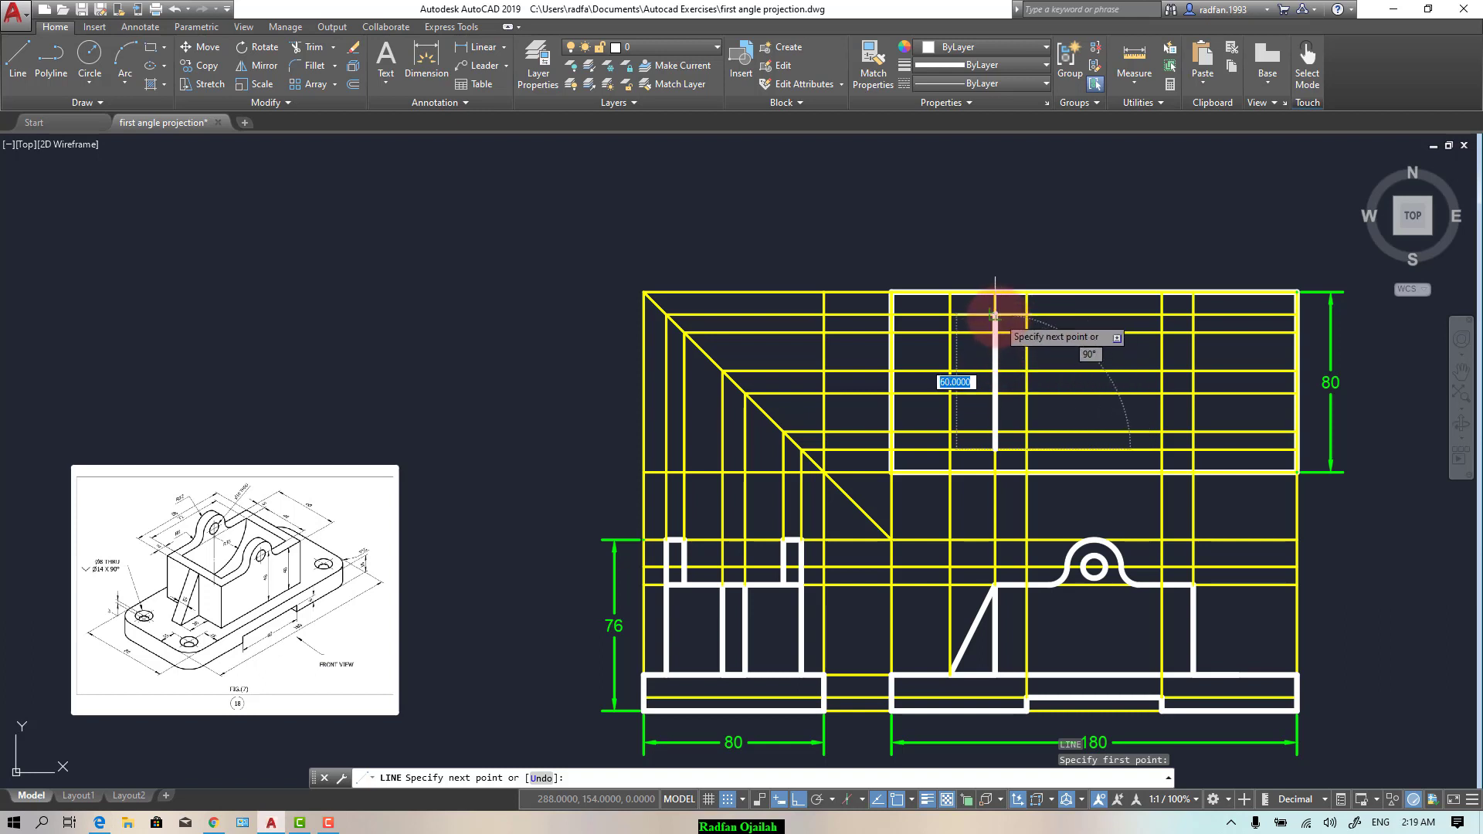
{"action": "left_click", "coordinate": [995, 314]}
{"action": "left_click", "coordinate": [1192, 314]}
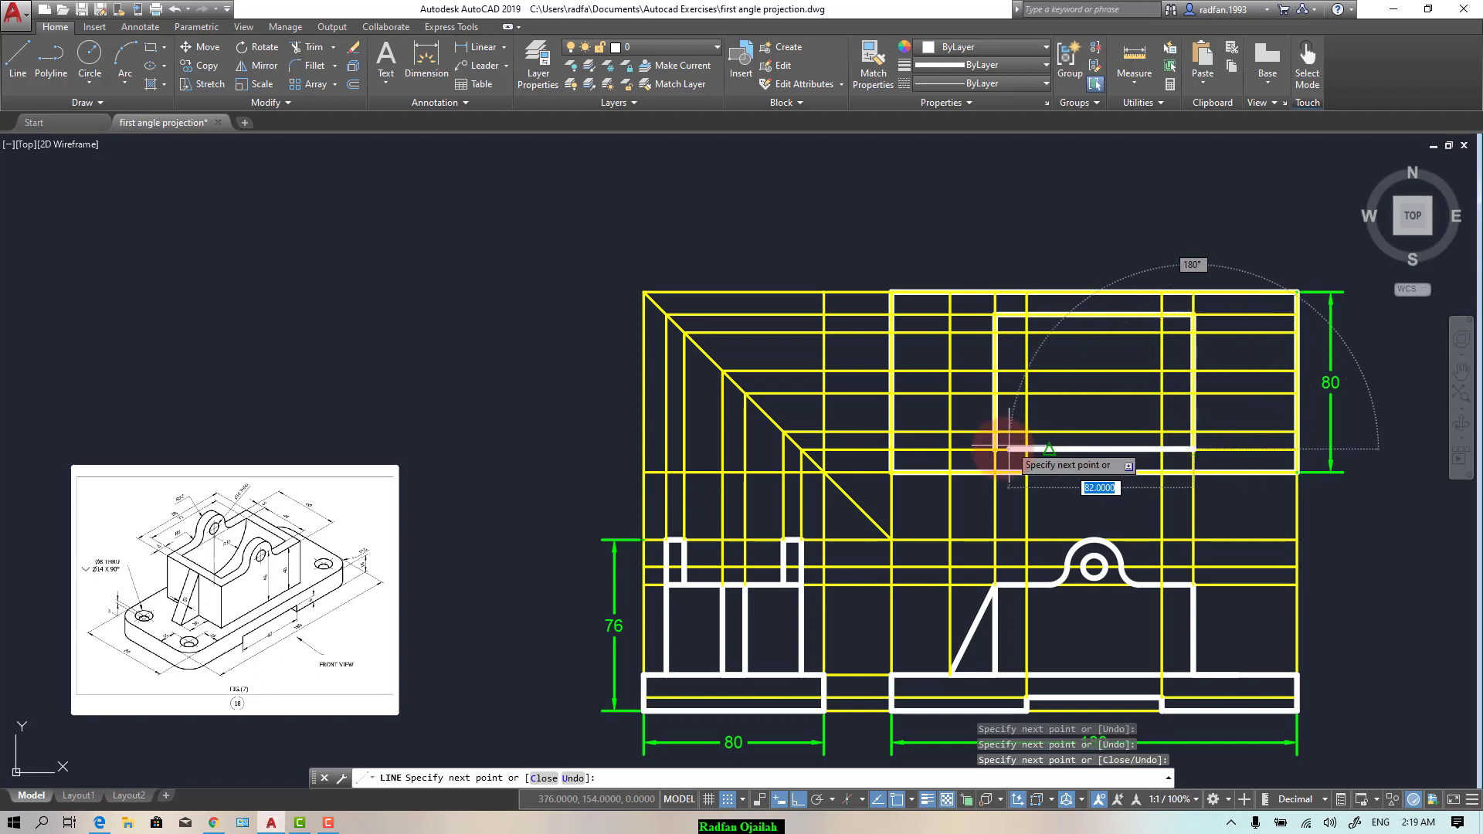
{"action": "left_click", "coordinate": [1192, 449]}
Step: Select the top view's outer edges and inner rectangle lines
{"action": "left_click", "coordinate": [961, 270]}
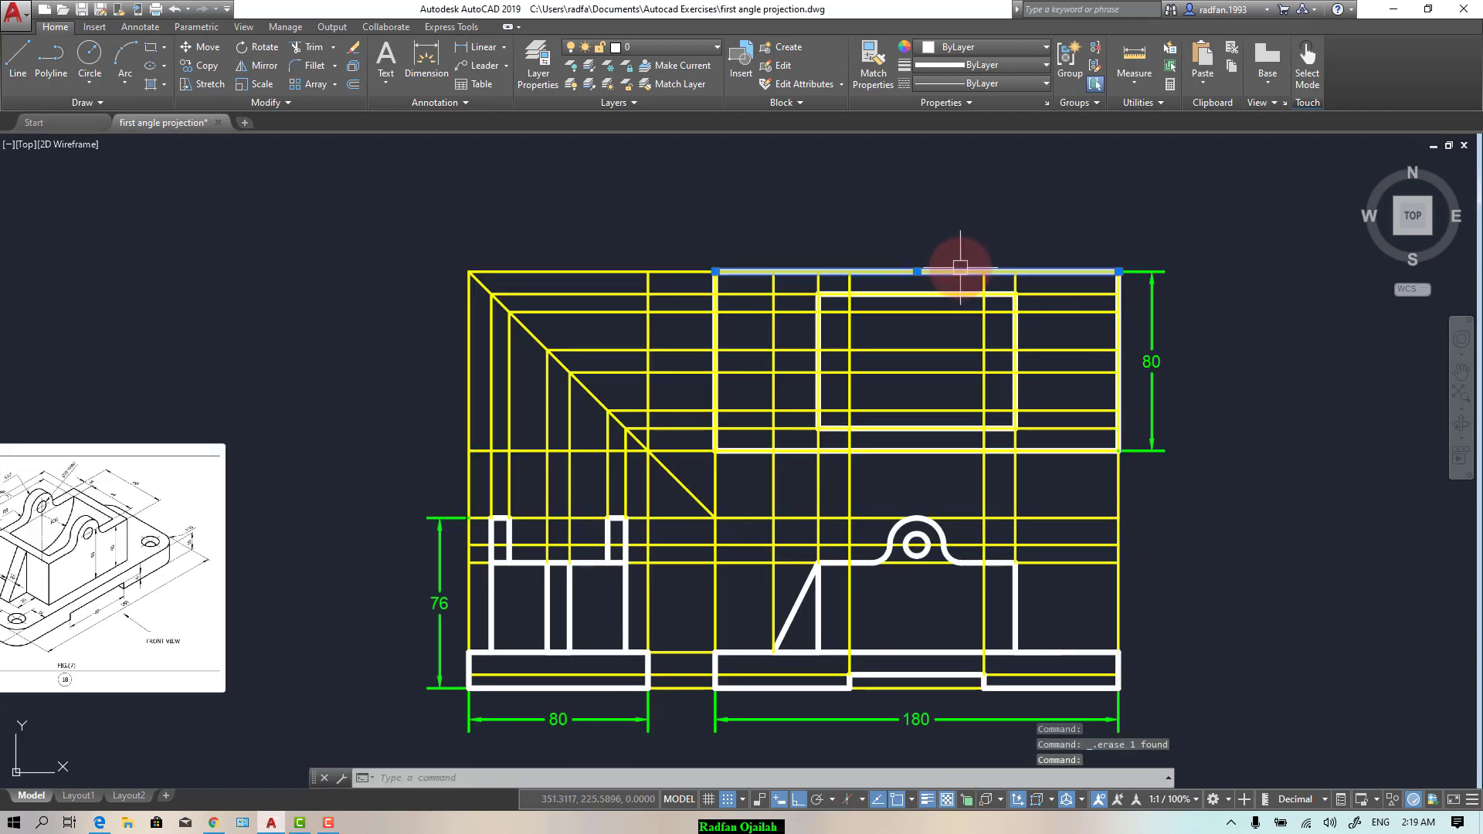
{"action": "left_click", "coordinate": [953, 294]}
{"action": "left_click", "coordinate": [1016, 333]}
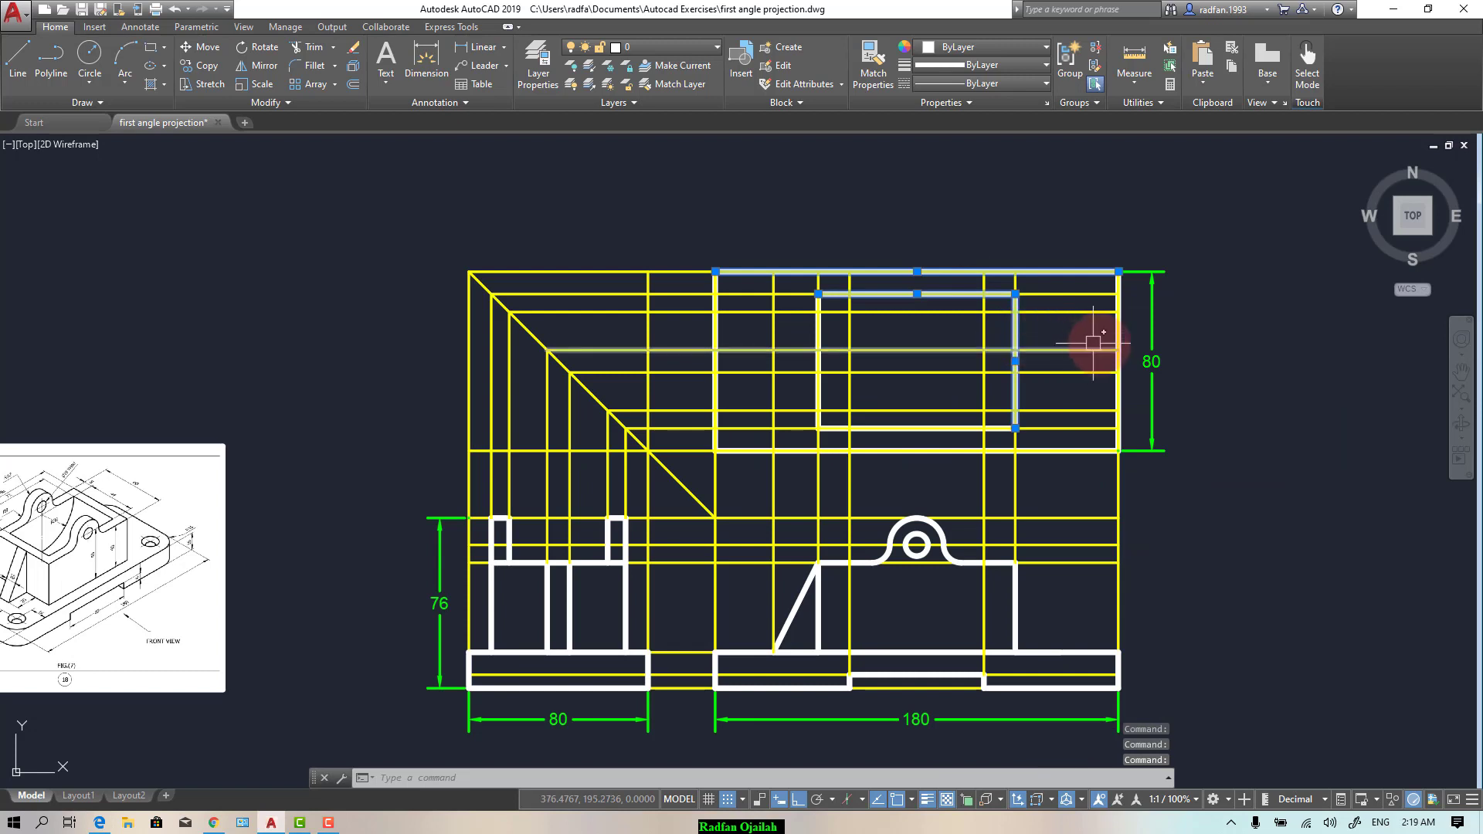
{"action": "left_click", "coordinate": [937, 446]}
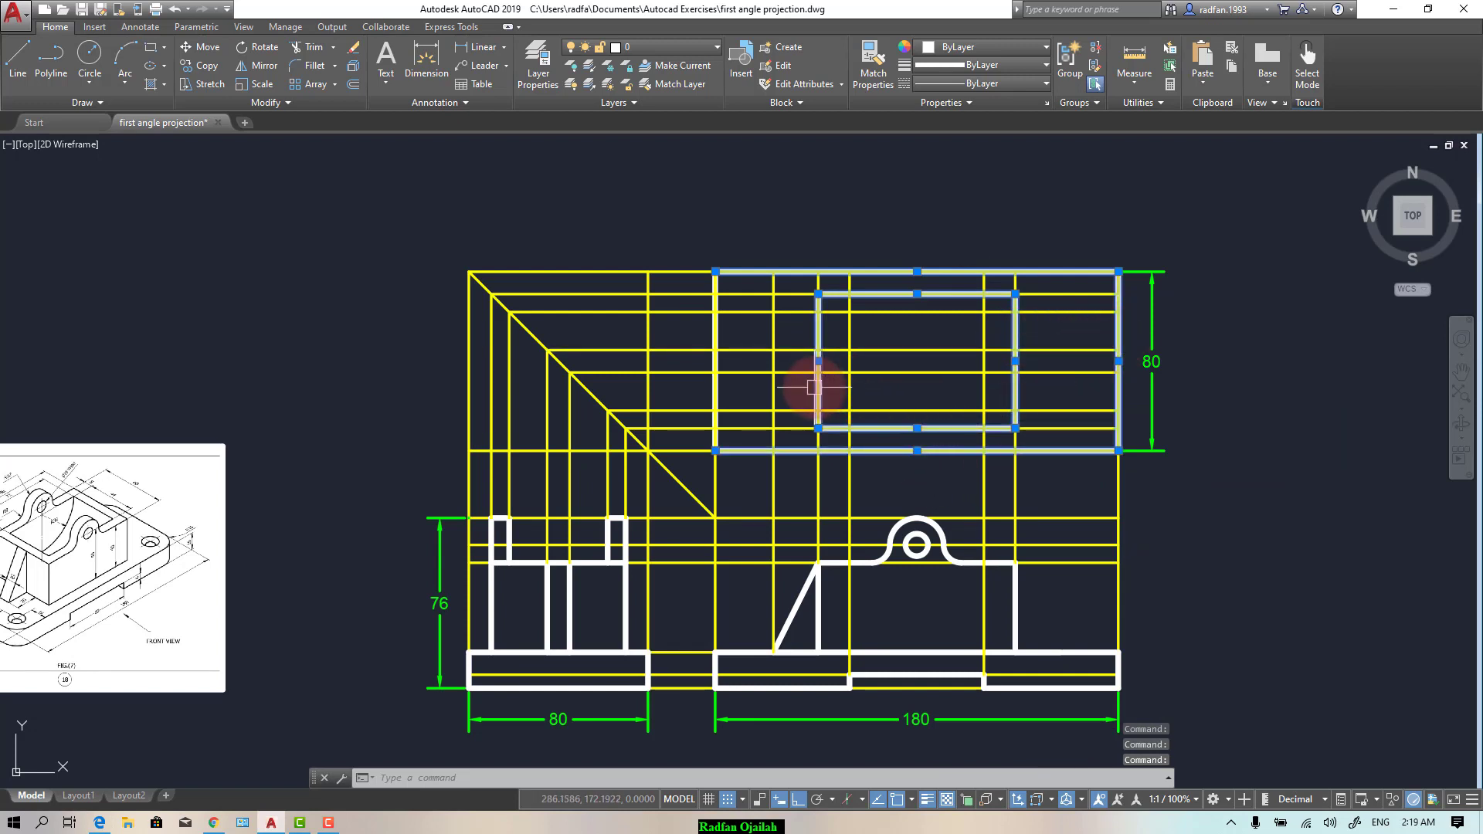
Step: Bring the selected white outline lines to the front, above the yellow projection lines
{"action": "right_click", "coordinate": [716, 400]}
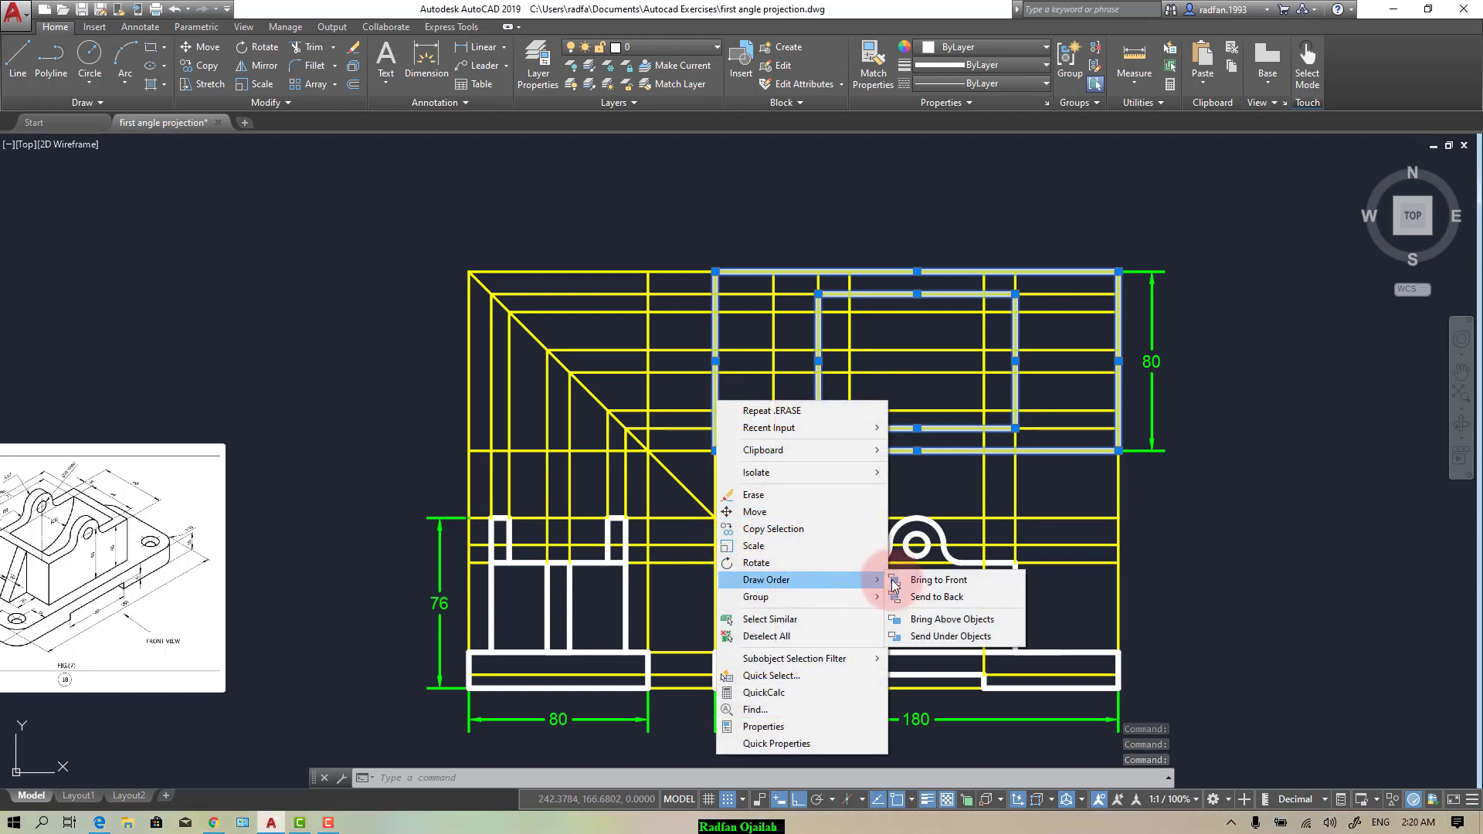
{"action": "left_click", "coordinate": [906, 581]}
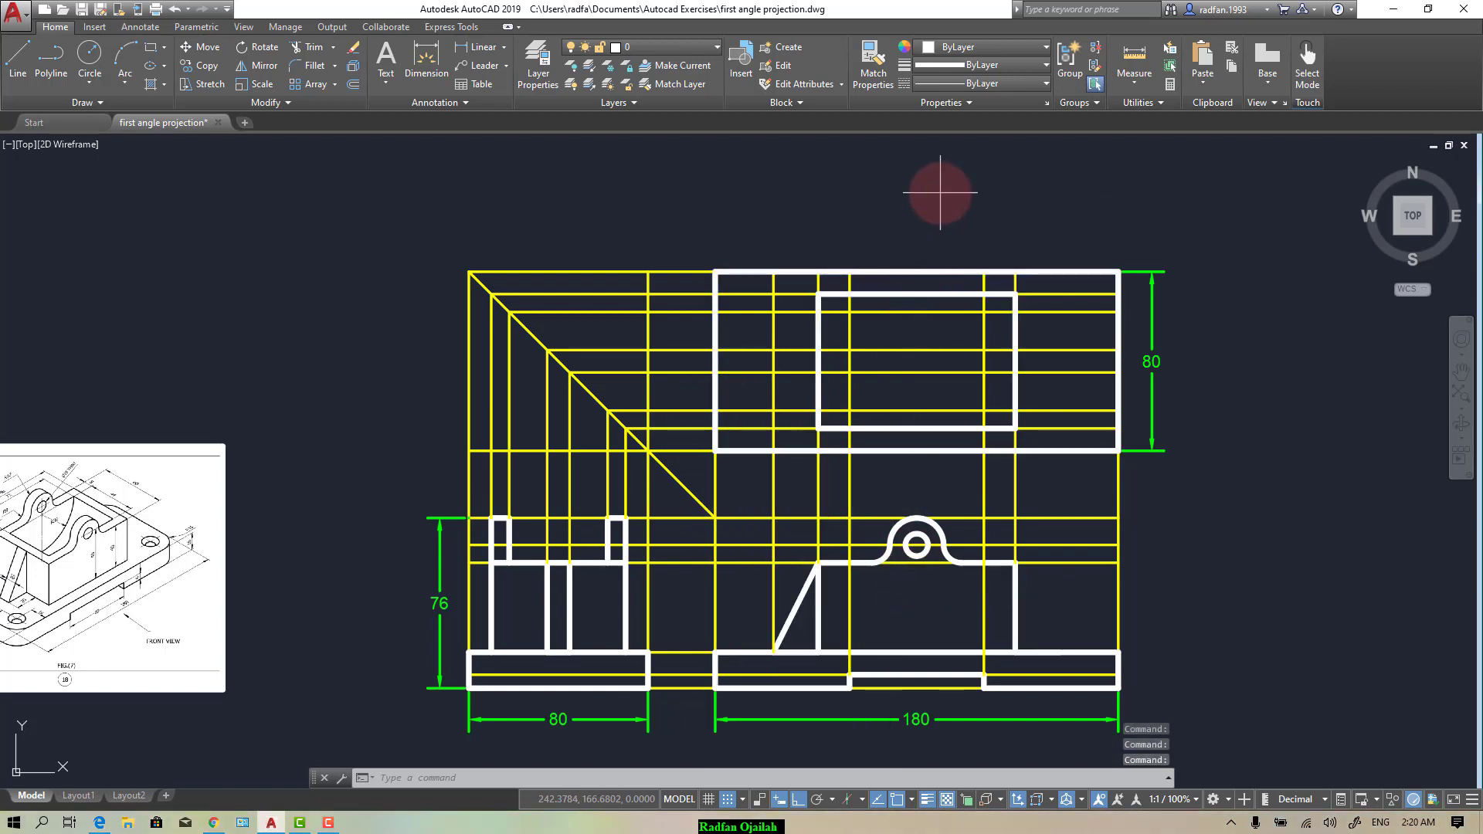
{"action": "left_click", "coordinate": [897, 205]}
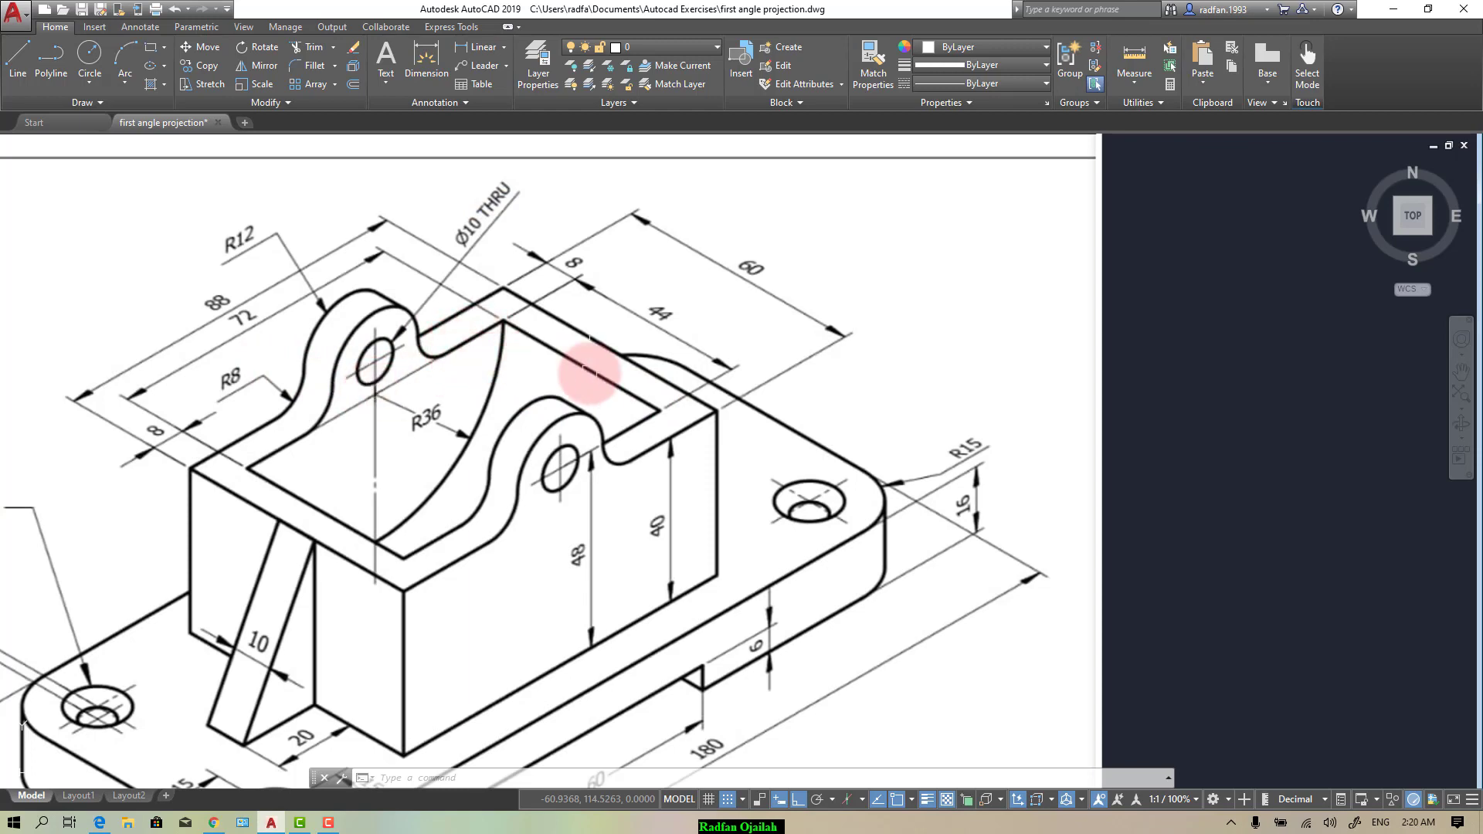
{"action": "scroll", "coordinate": [180, 339], "scroll_direction": "down", "scroll_amount": 2}
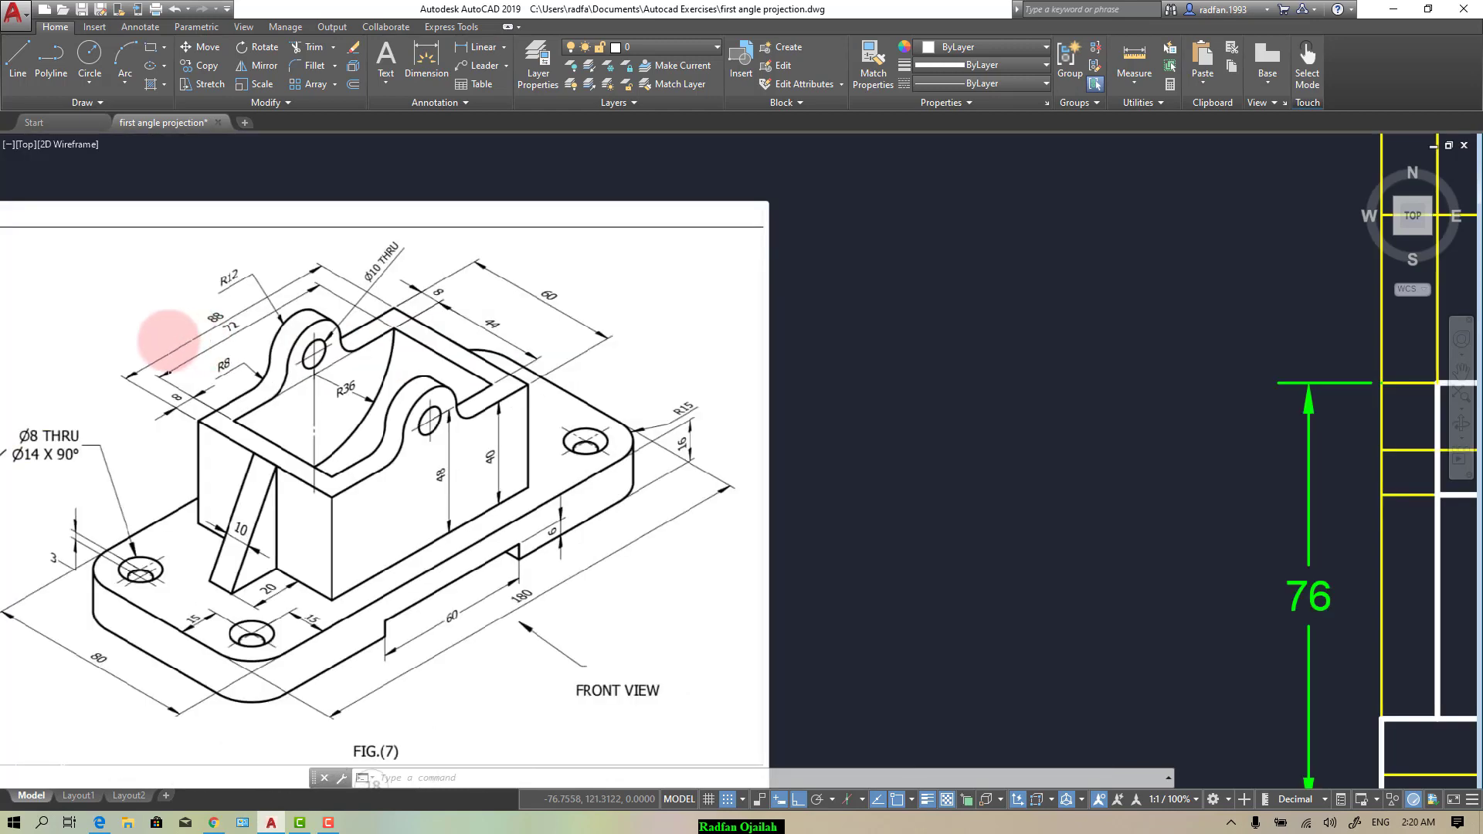
{"action": "scroll", "coordinate": [132, 319], "scroll_direction": "down", "scroll_amount": 3}
{"action": "scroll", "coordinate": [127, 340], "scroll_direction": "down", "scroll_amount": 2}
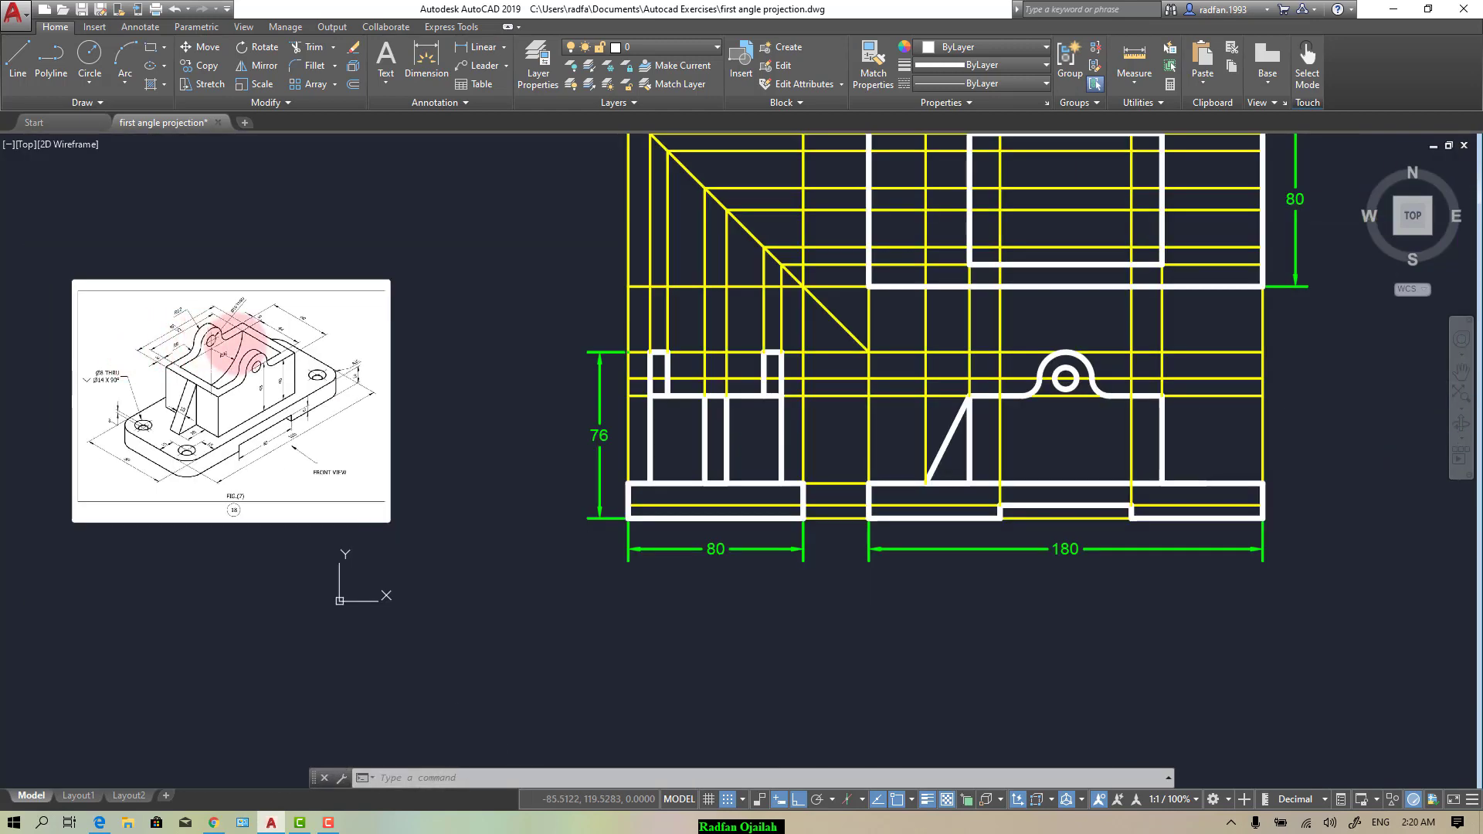
{"action": "scroll", "coordinate": [1066, 147], "scroll_direction": "up", "scroll_amount": 3}
{"action": "scroll", "coordinate": [1010, 219], "scroll_direction": "down", "scroll_amount": 3}
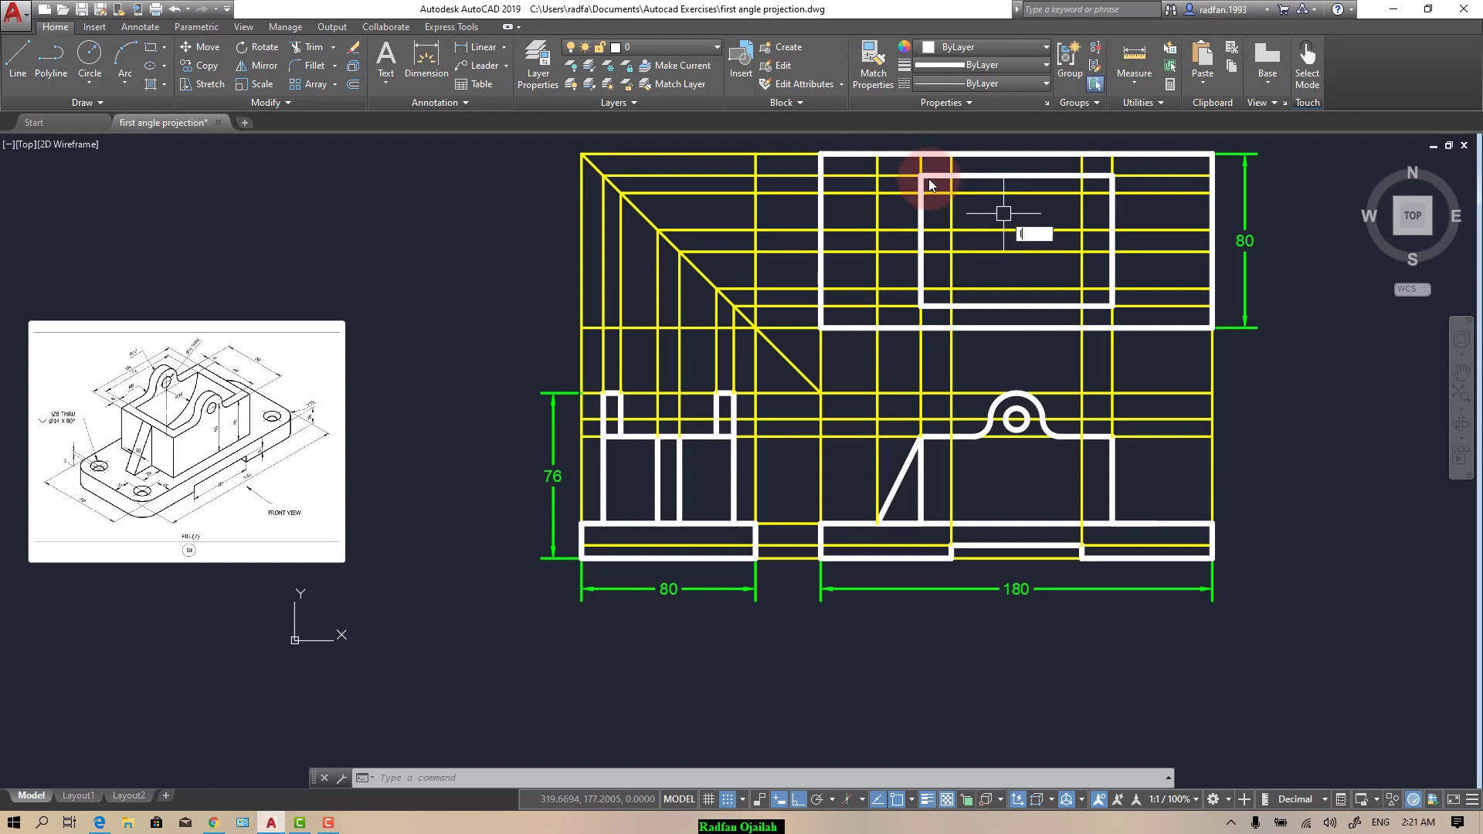
Step: Draw a line from the inner rectangle's top-left corner, 8 units along the top, down to its bottom edge
{"action": "type", "text": "l"}
{"action": "key", "text": "Return"}
{"action": "scroll", "coordinate": [929, 166], "scroll_direction": "up", "scroll_amount": 4}
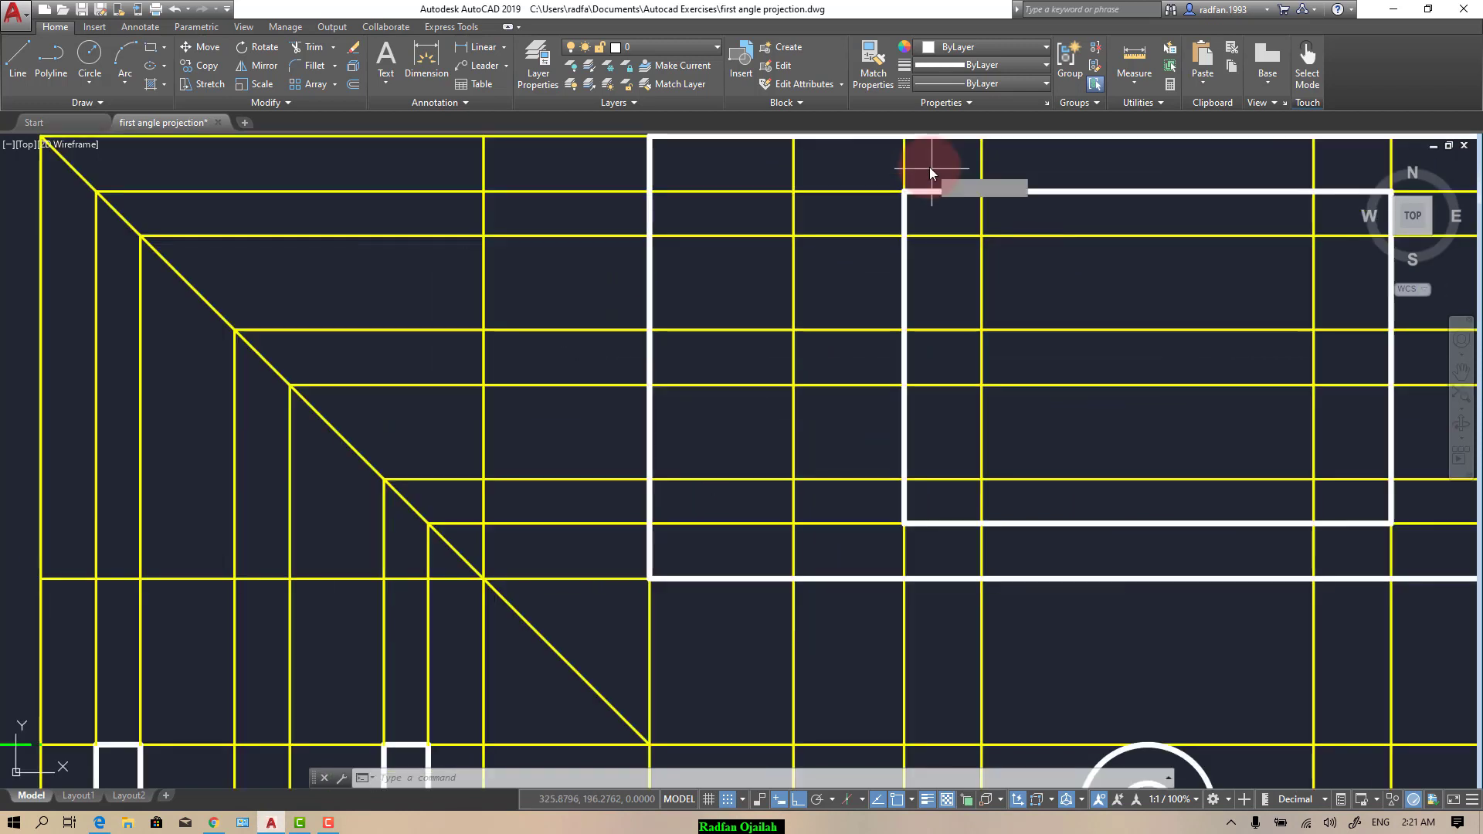
{"action": "left_click", "coordinate": [931, 190]}
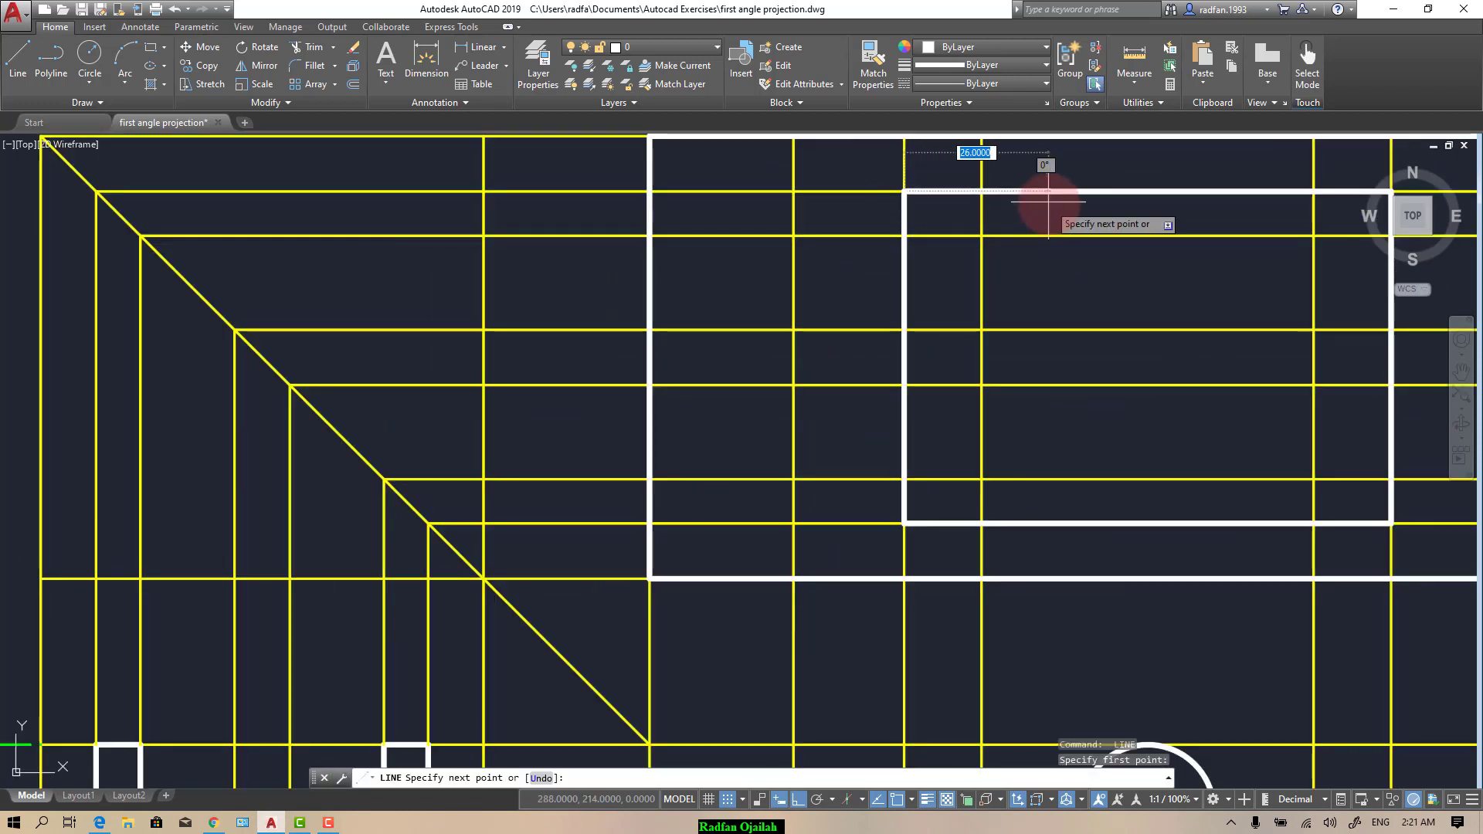
{"action": "type", "text": "8"}
{"action": "key", "text": "Return"}
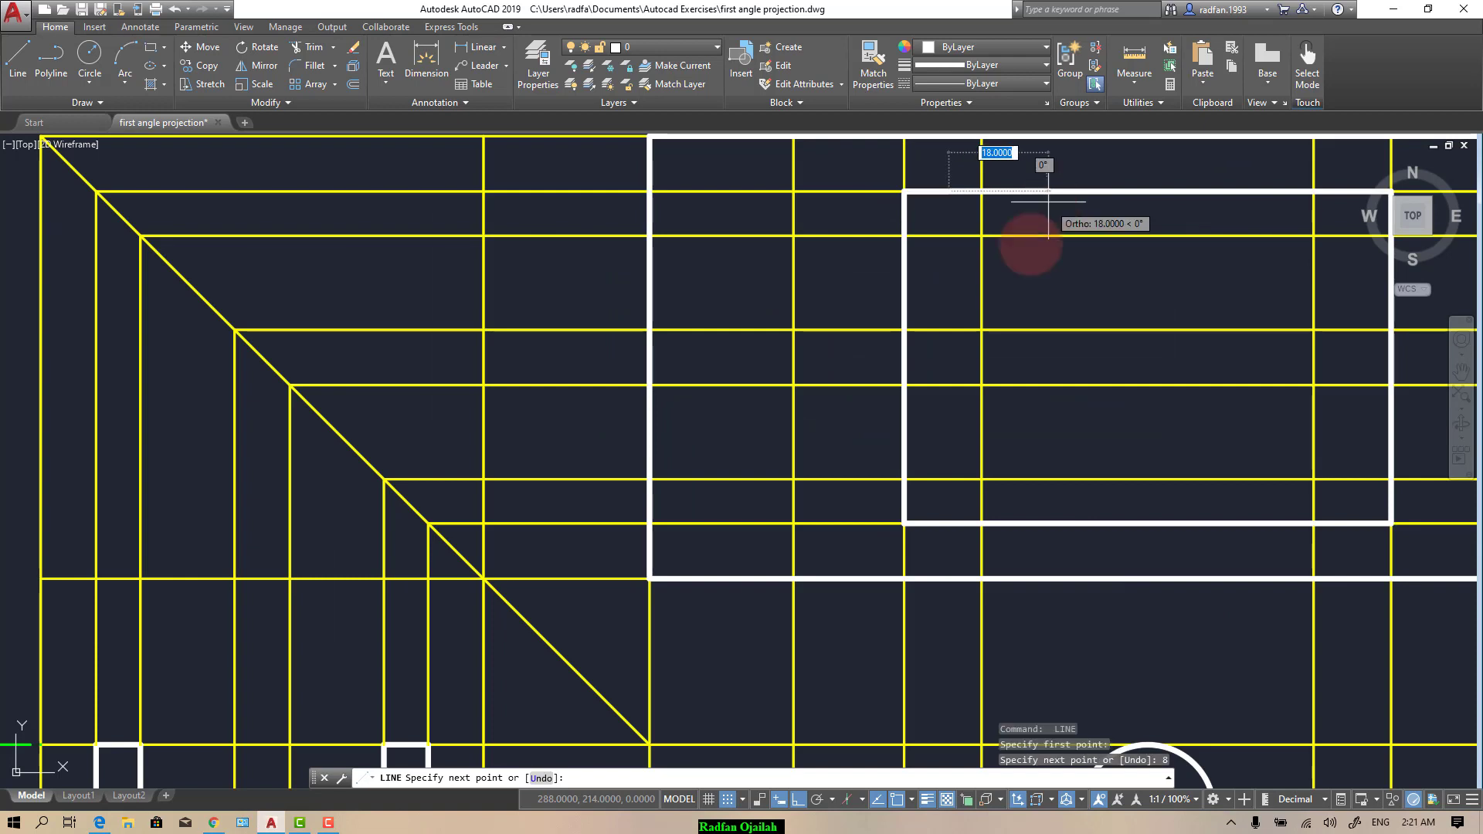
{"action": "left_click", "coordinate": [950, 469]}
{"action": "key", "text": "Return"}
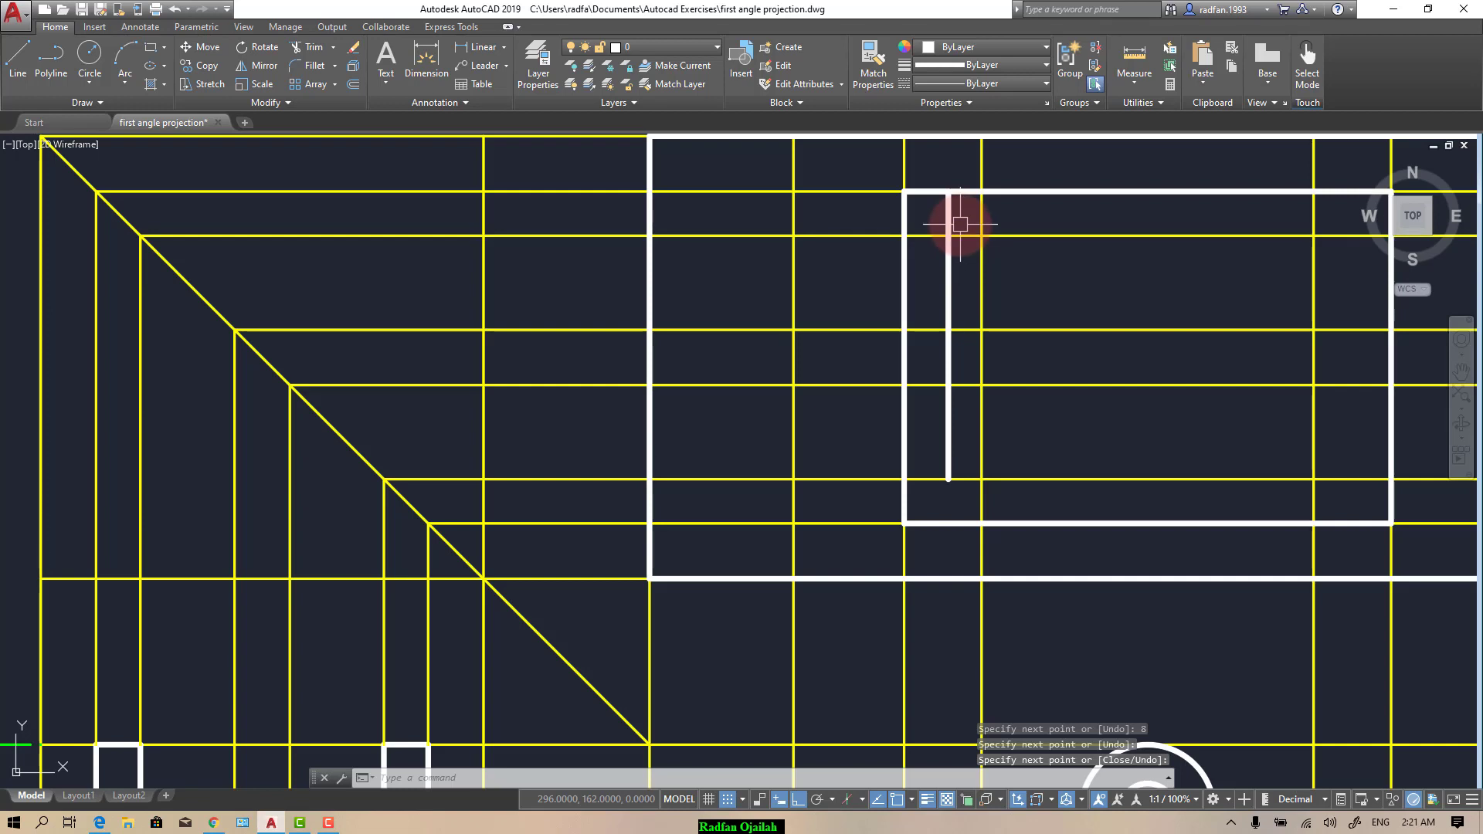
{"action": "key", "text": "Escape"}
{"action": "key", "text": "Escape"}
Step: Copy the short top-edge line to the snapped corner to form a new vertical line
{"action": "scroll", "coordinate": [956, 224], "scroll_direction": "up", "scroll_amount": 2}
{"action": "type", "text": "o"}
{"action": "key", "text": "Return"}
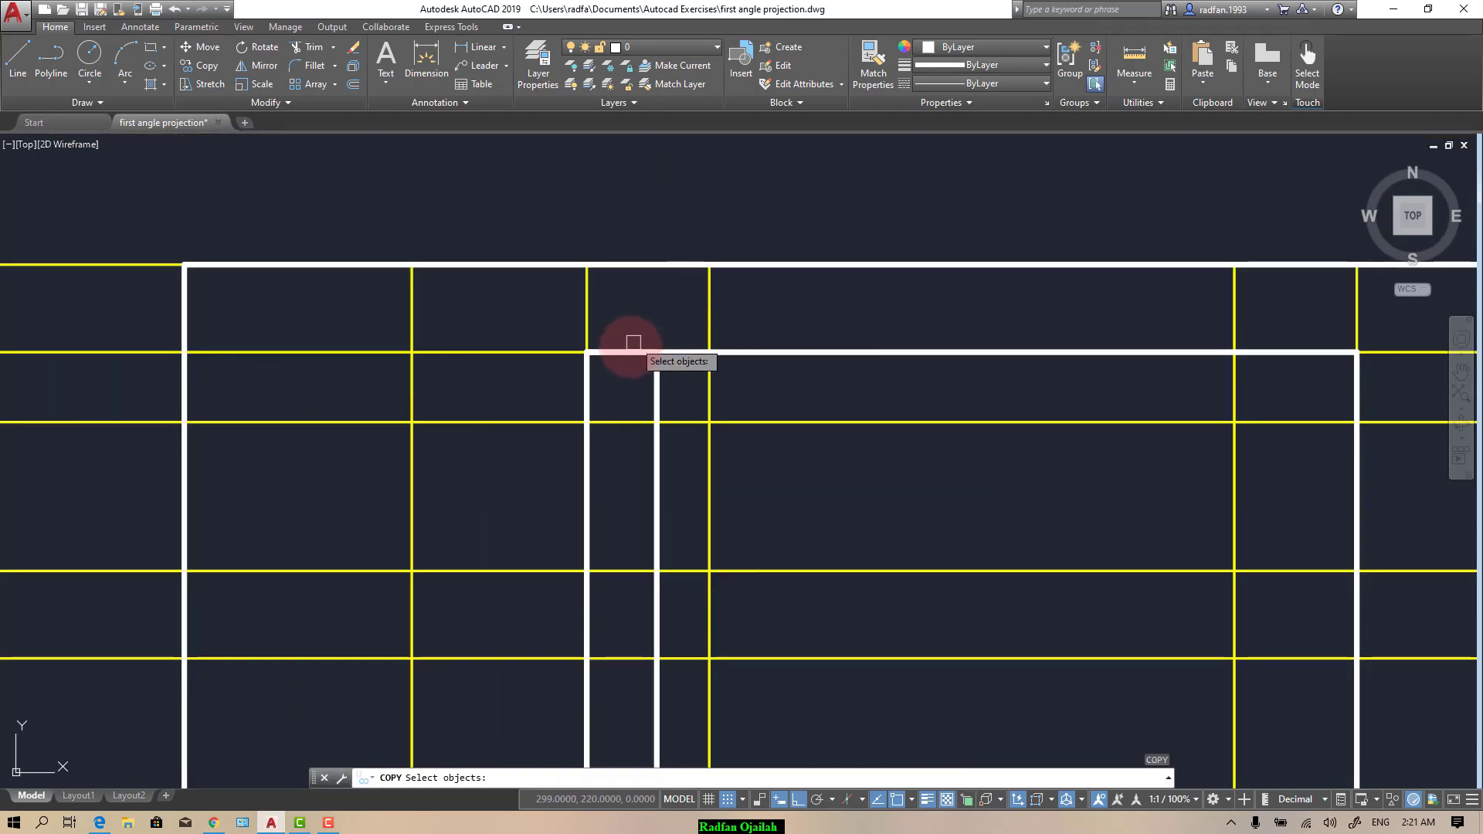
{"action": "left_click", "coordinate": [646, 352]}
{"action": "key", "text": "Return"}
{"action": "left_click", "coordinate": [656, 353]}
{"action": "scroll", "coordinate": [563, 342], "scroll_direction": "down", "scroll_amount": 2}
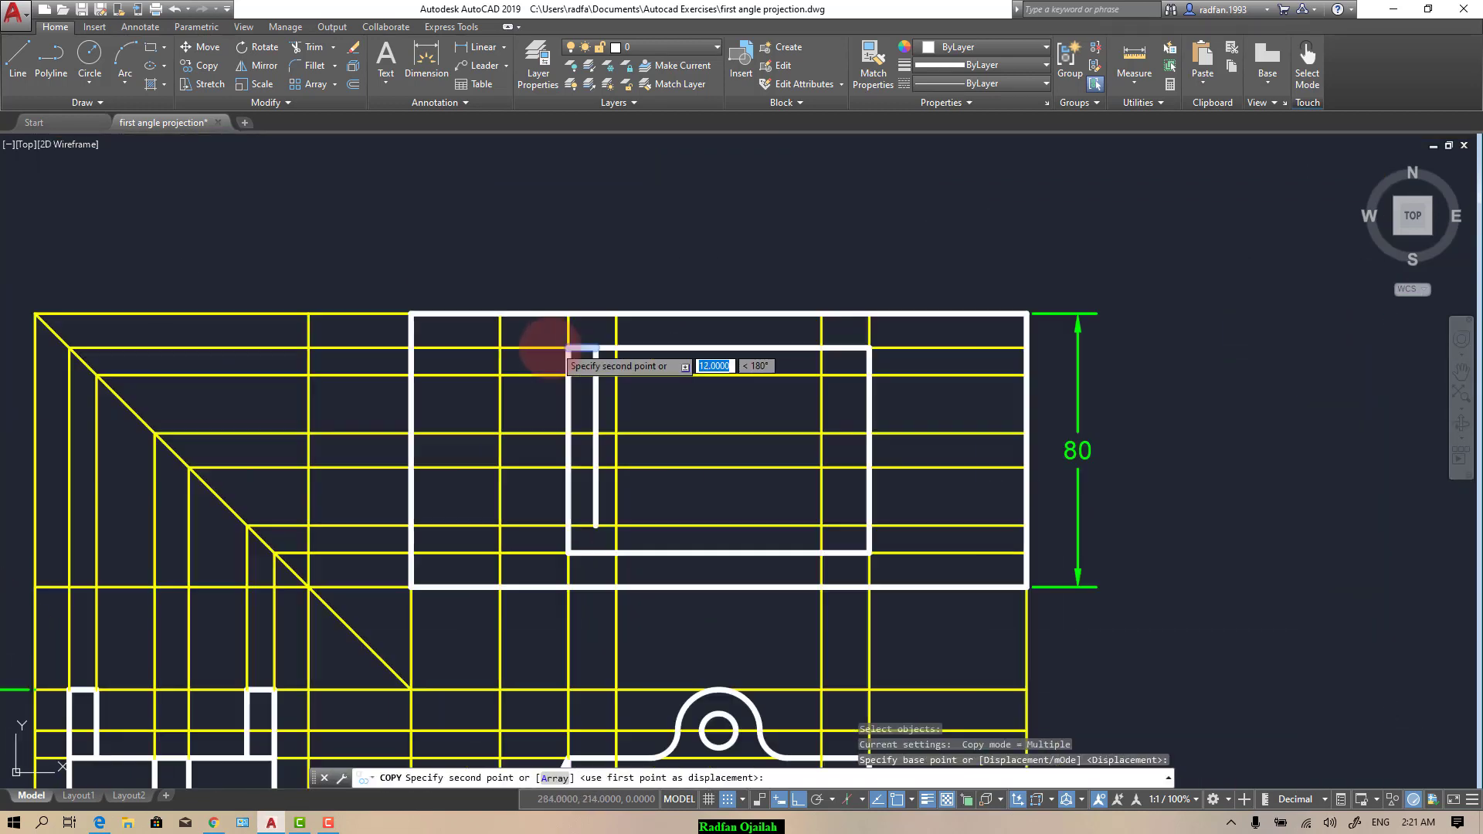
{"action": "scroll", "coordinate": [863, 367], "scroll_direction": "up", "scroll_amount": 2}
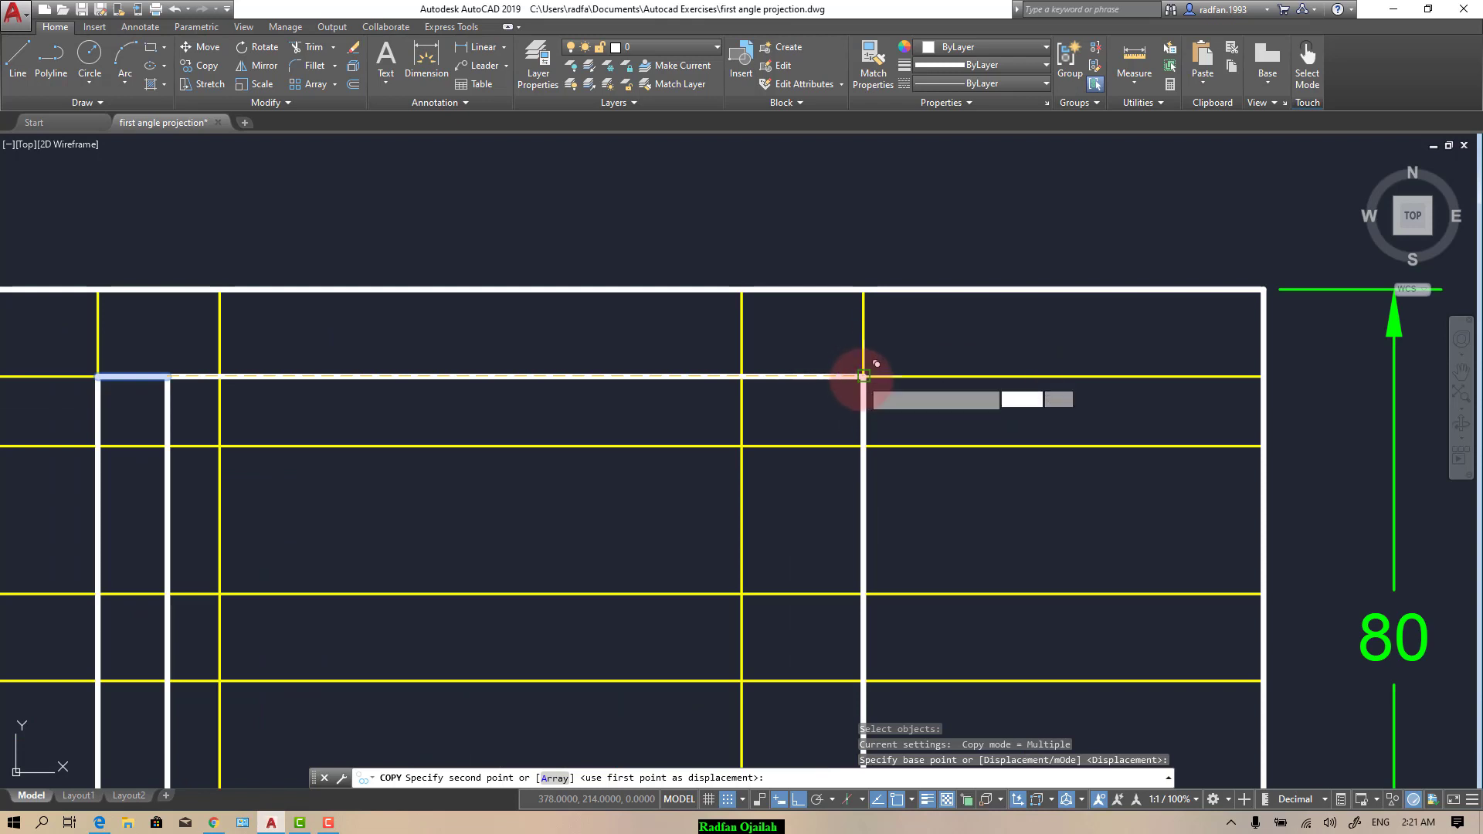
{"action": "left_click", "coordinate": [864, 376]}
{"action": "key", "text": "Escape"}
Step: Copy the new vertical line across to the right side of the inner rectangle
{"action": "scroll", "coordinate": [870, 325], "scroll_direction": "down", "scroll_amount": 2}
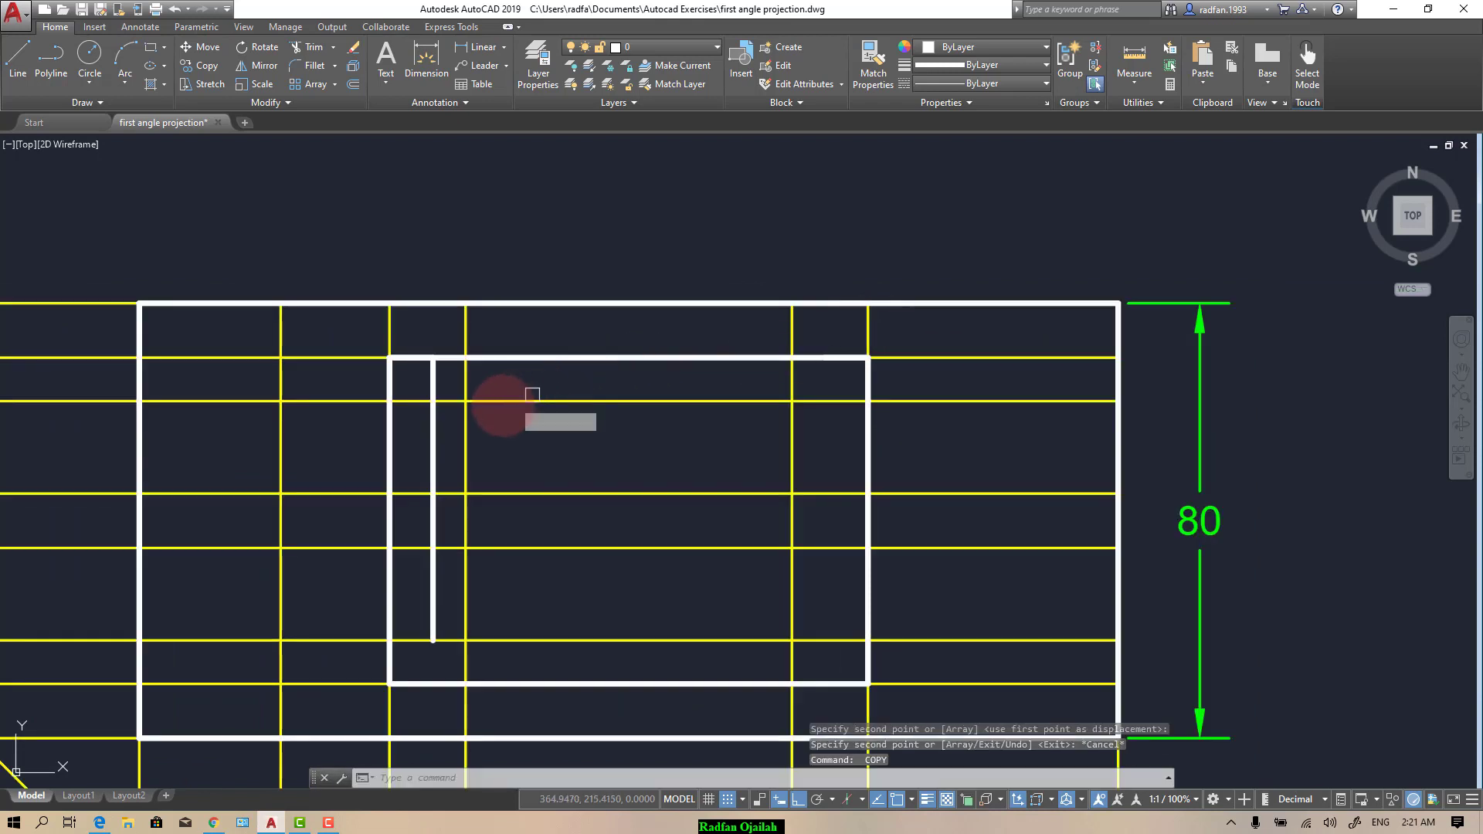
{"action": "left_click", "coordinate": [433, 437]}
{"action": "key", "text": "Return"}
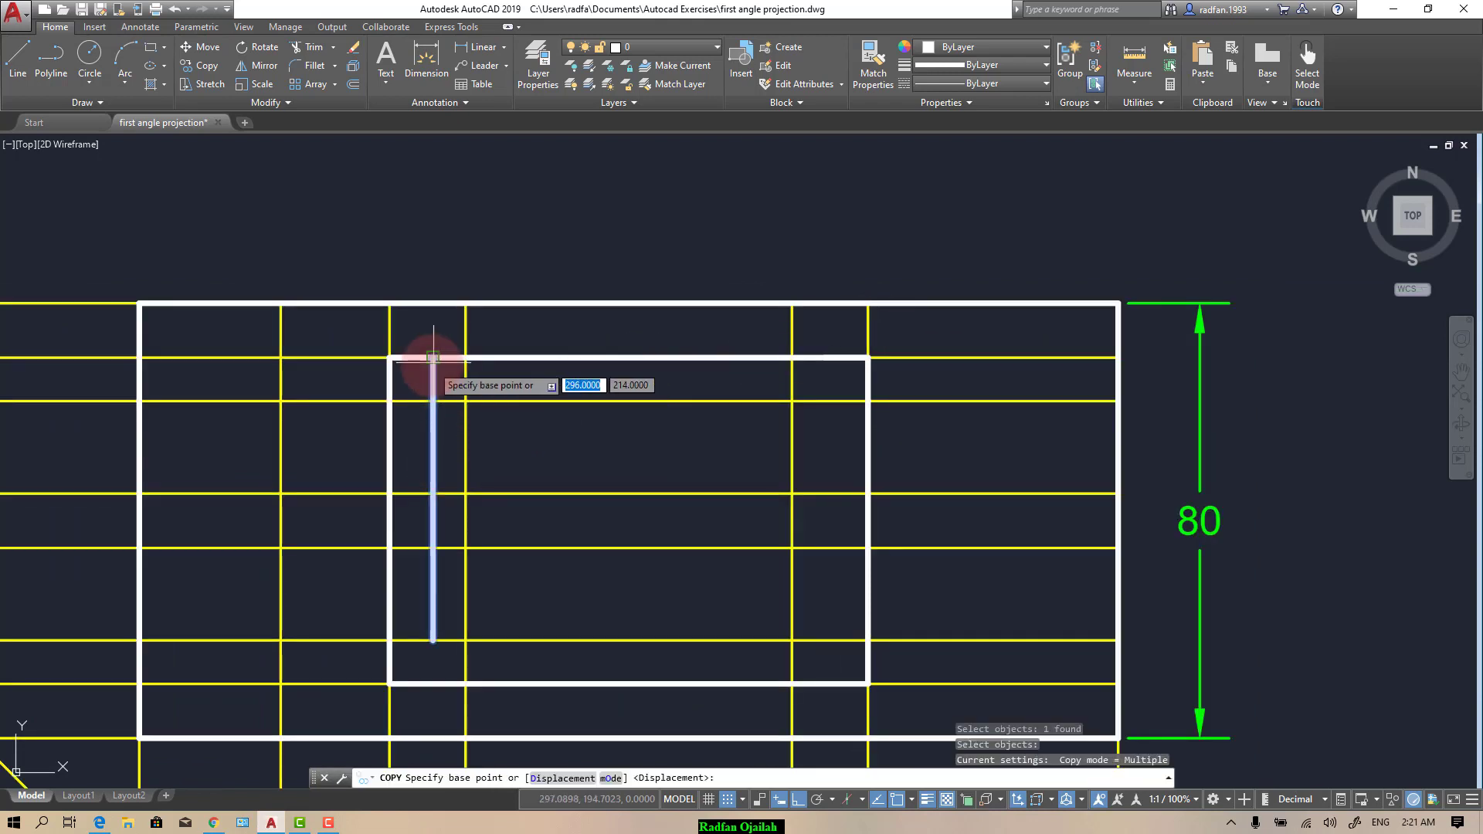
{"action": "left_click", "coordinate": [434, 357]}
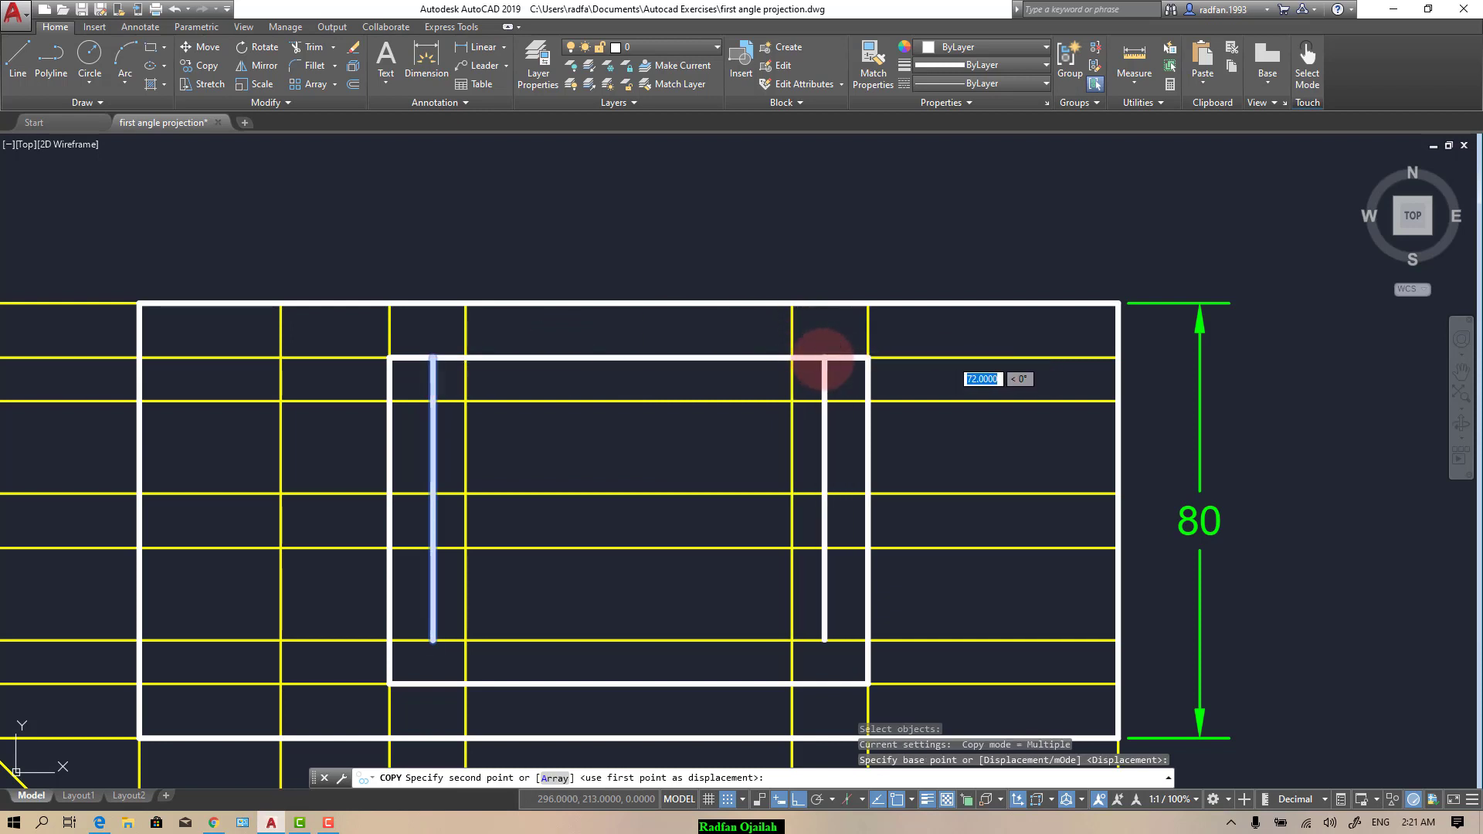
{"action": "left_click", "coordinate": [824, 359]}
{"action": "key", "text": "Escape"}
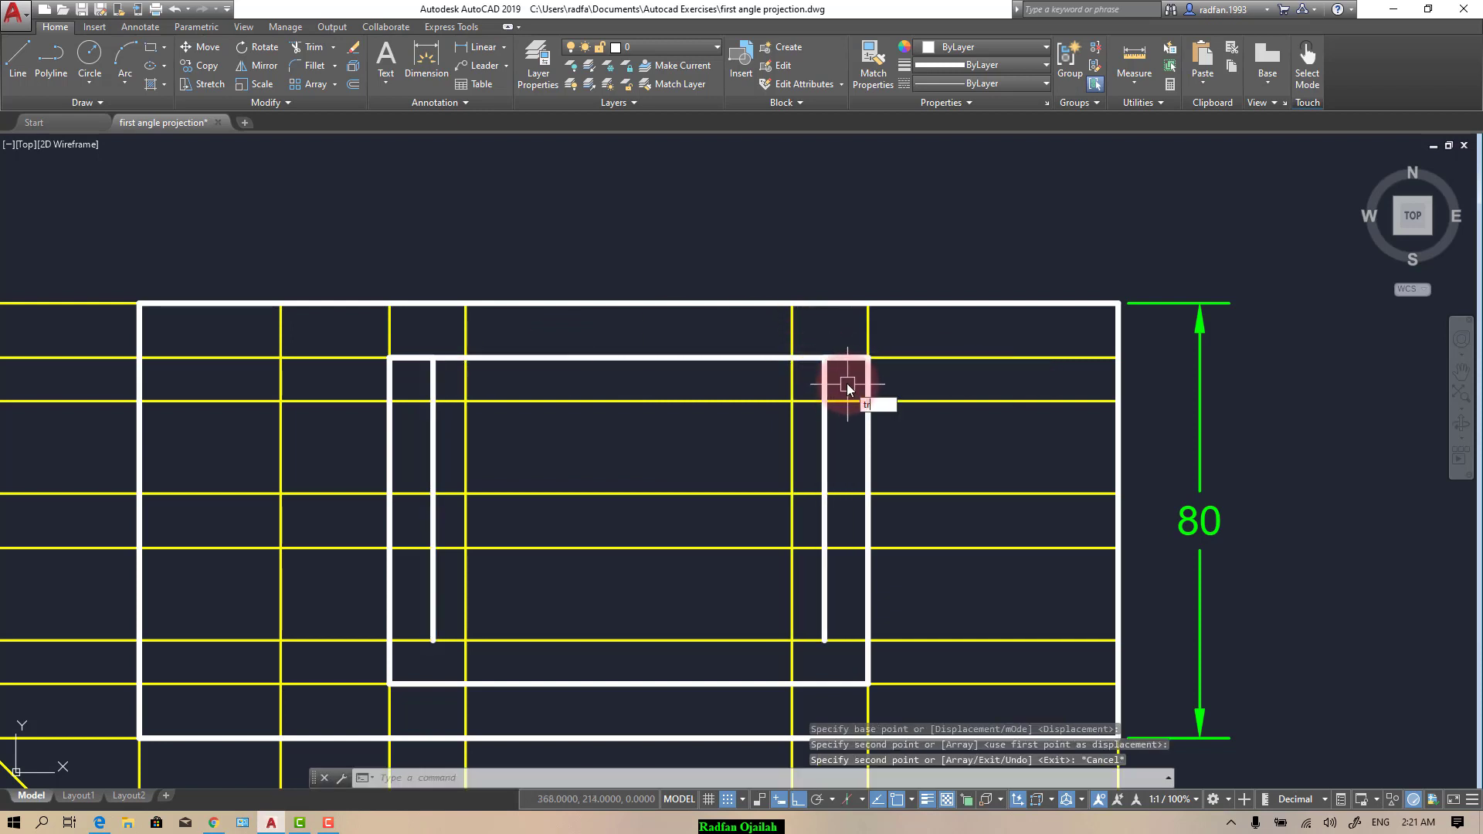
Step: Trim away the top stubs of the right and left inner vertical lines
{"action": "type", "text": "tr"}
{"action": "key", "text": "Return"}
{"action": "key", "text": "Return"}
{"action": "left_click", "coordinate": [824, 380]}
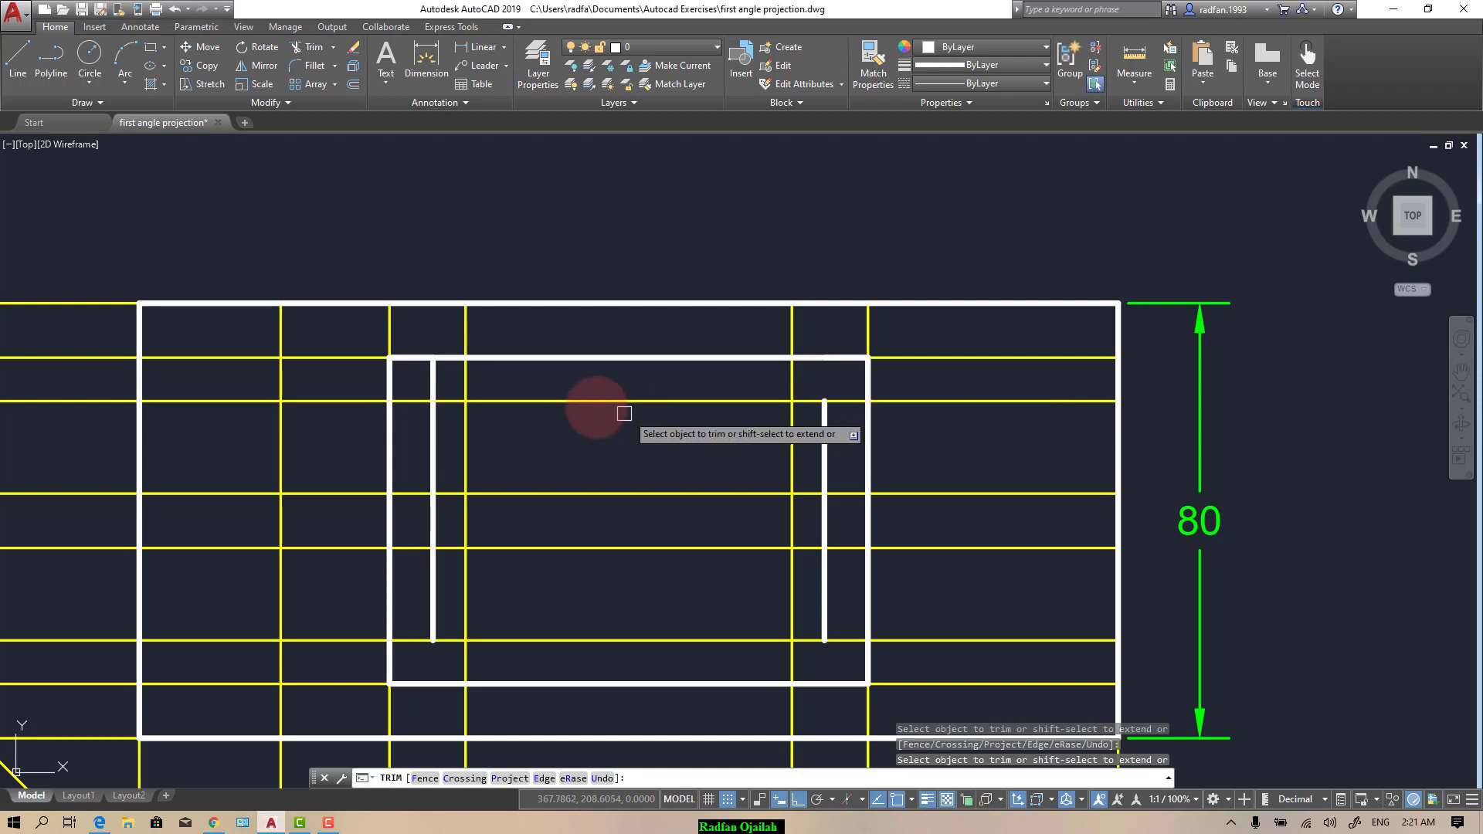
{"action": "left_click", "coordinate": [435, 386]}
{"action": "key", "text": "Escape"}
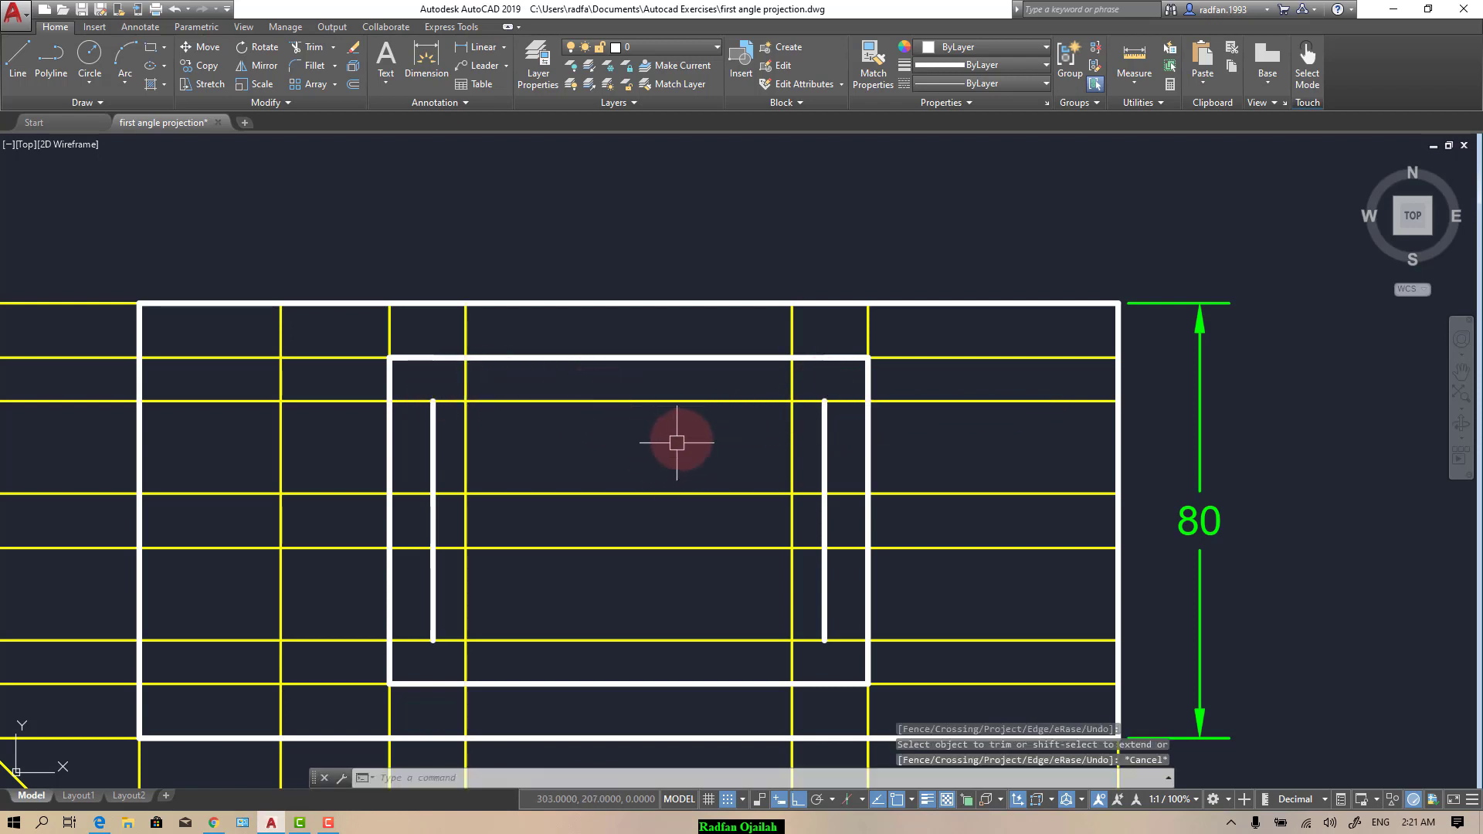
Step: Draw the top edge between the two inner vertical lines and begin the bottom edge
{"action": "type", "text": "l"}
{"action": "key", "text": "Return"}
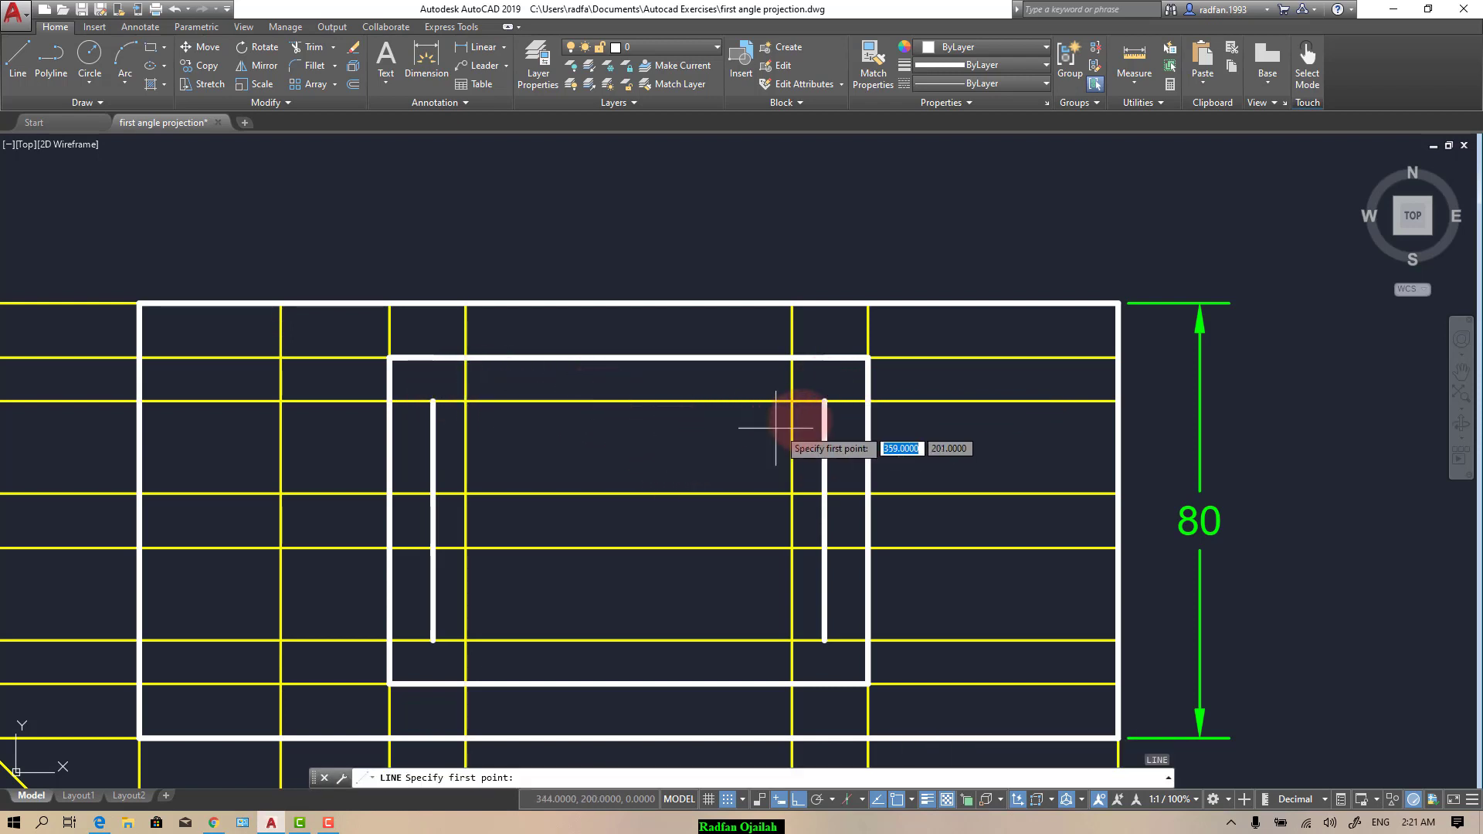
{"action": "left_click", "coordinate": [825, 401]}
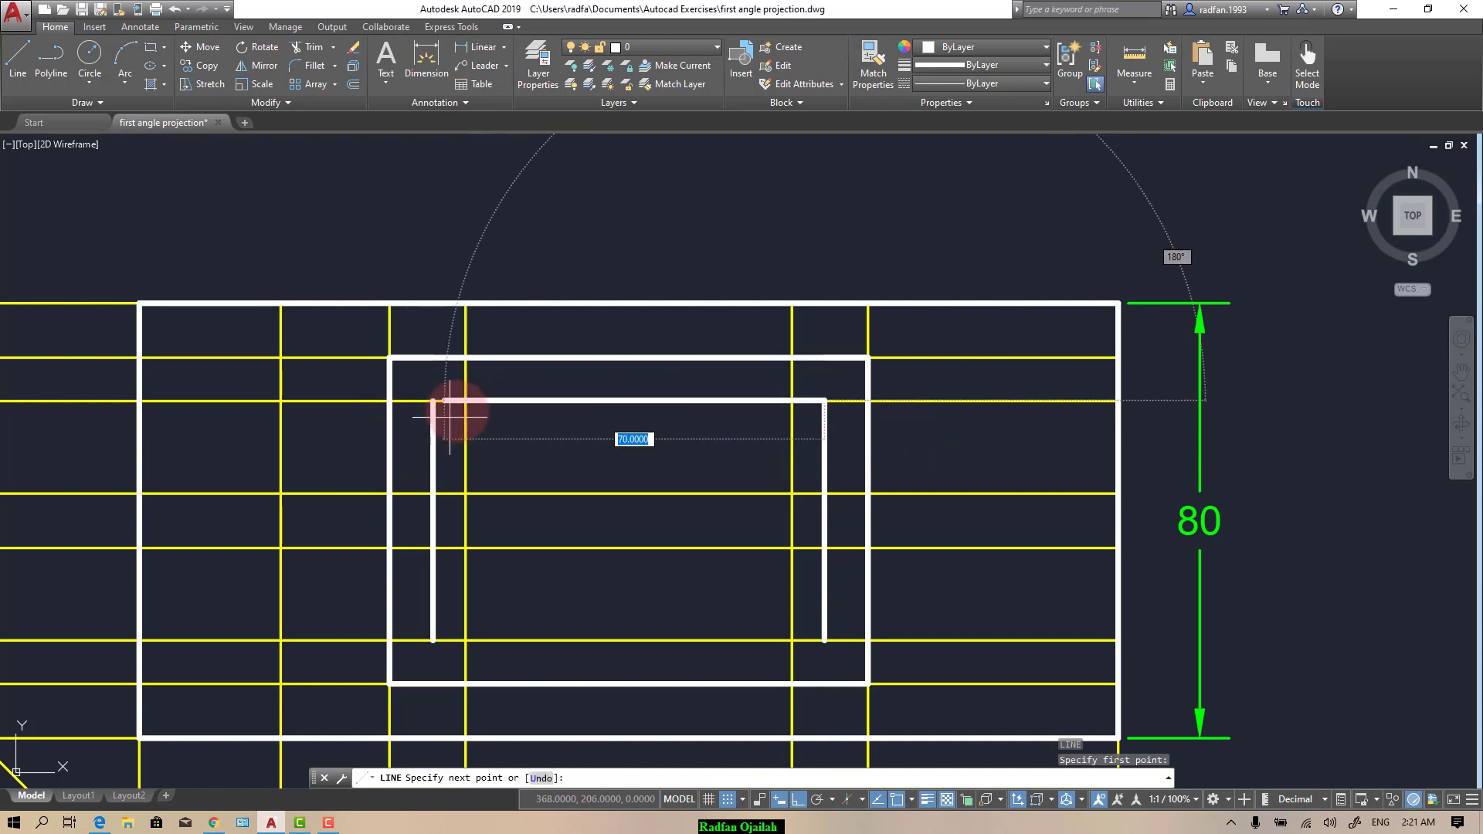
{"action": "left_click", "coordinate": [433, 401]}
{"action": "key", "text": "Return"}
{"action": "key", "text": "Return"}
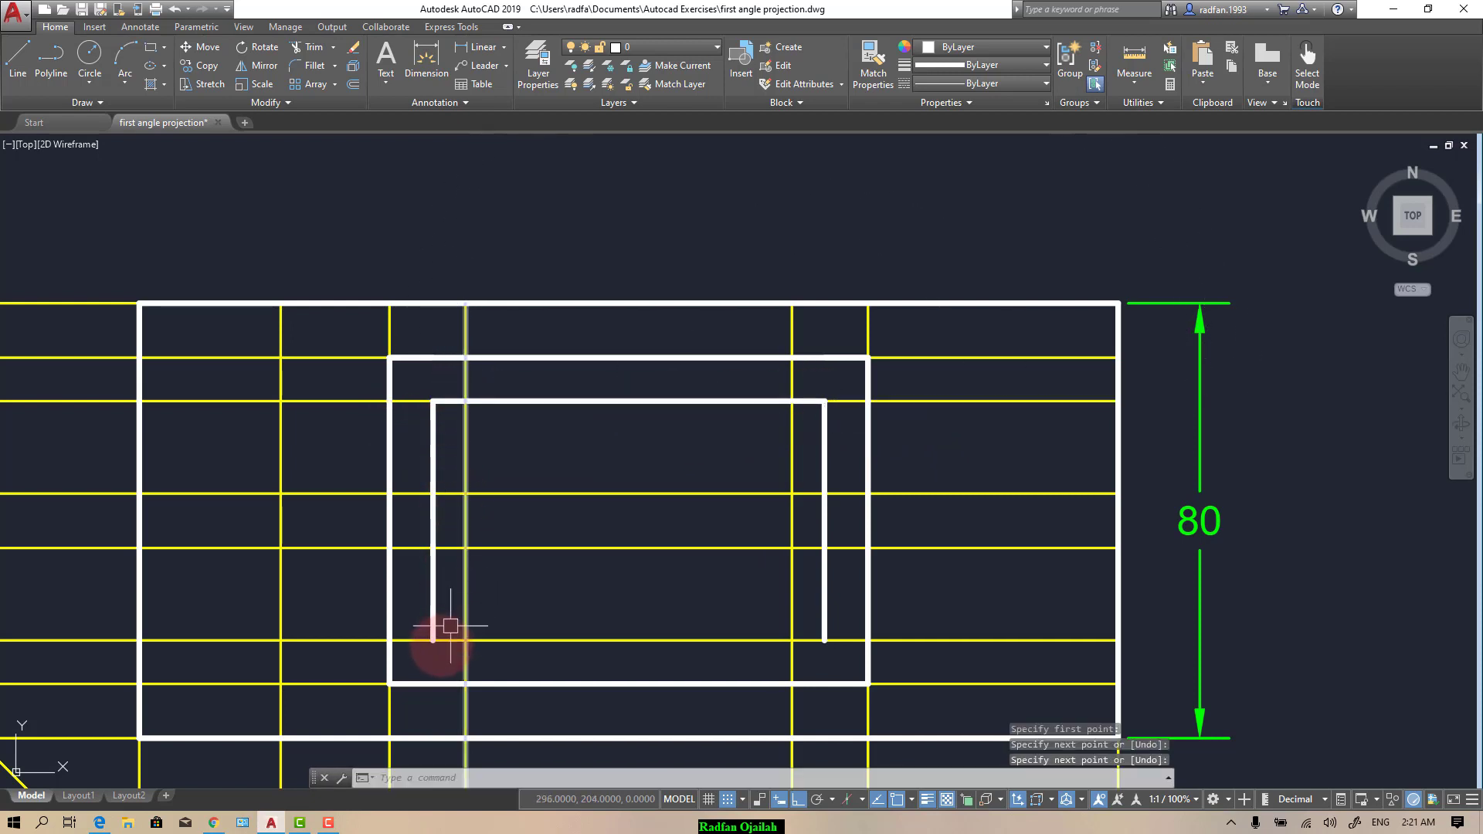
{"action": "left_click", "coordinate": [433, 641]}
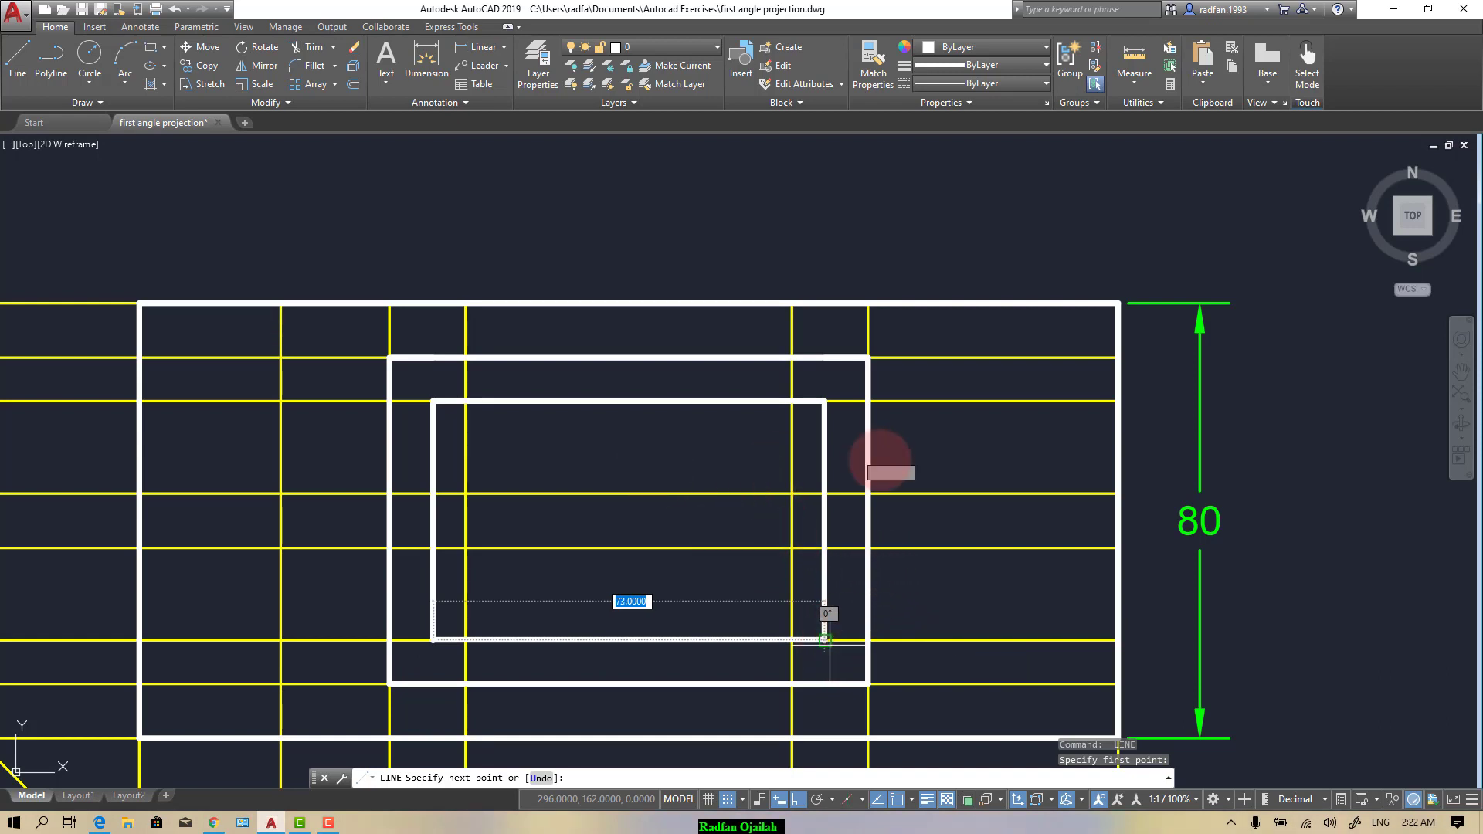
{"action": "key", "text": "Escape"}
{"action": "scroll", "coordinate": [1032, 509], "scroll_direction": "down", "scroll_amount": 2}
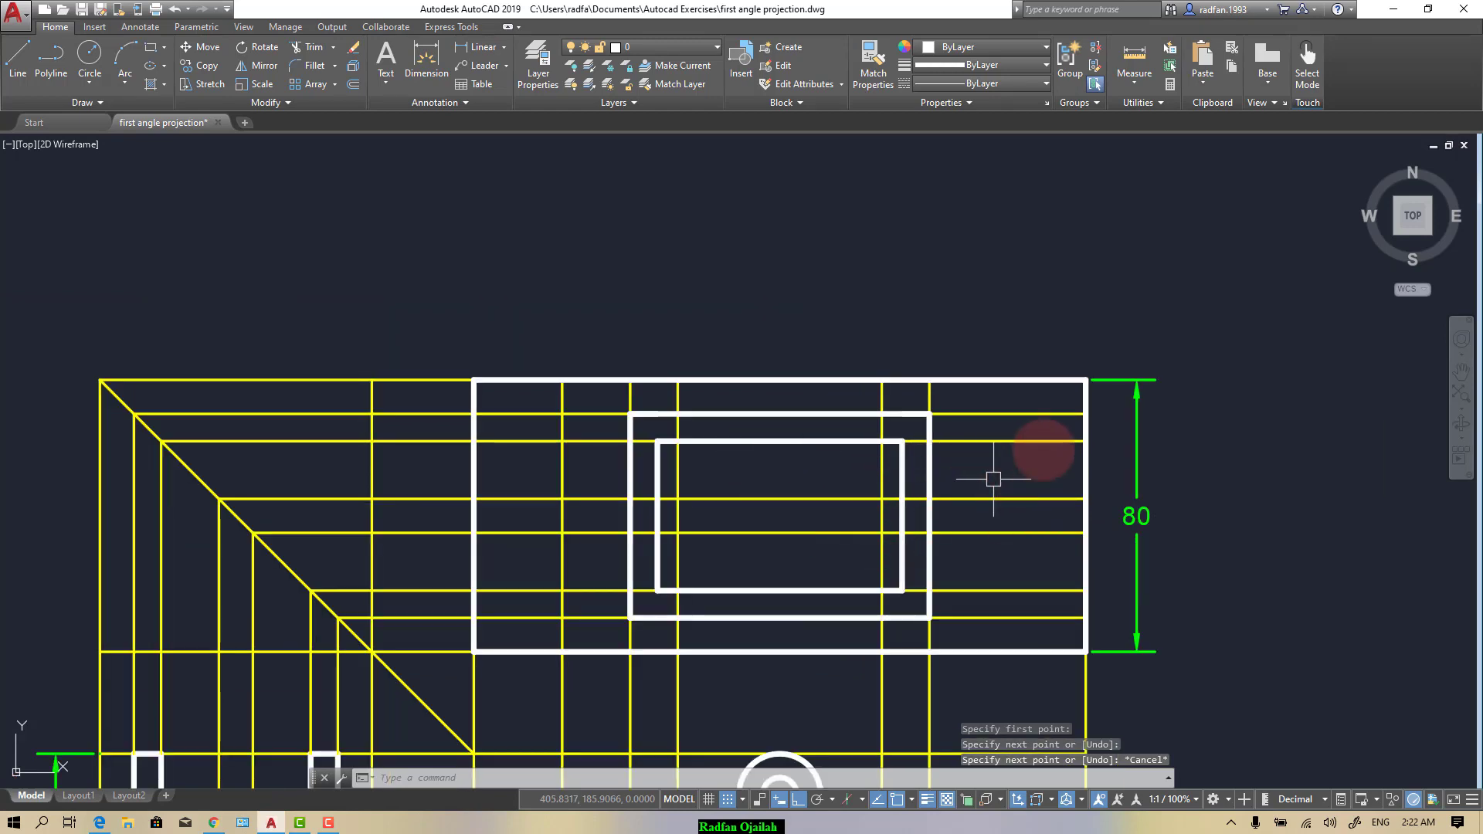
Step: Draw the small rectangle's bottom, top and closing edges against the inner rectangle's left side
{"action": "scroll", "coordinate": [1051, 441], "scroll_direction": "down", "scroll_amount": 3}
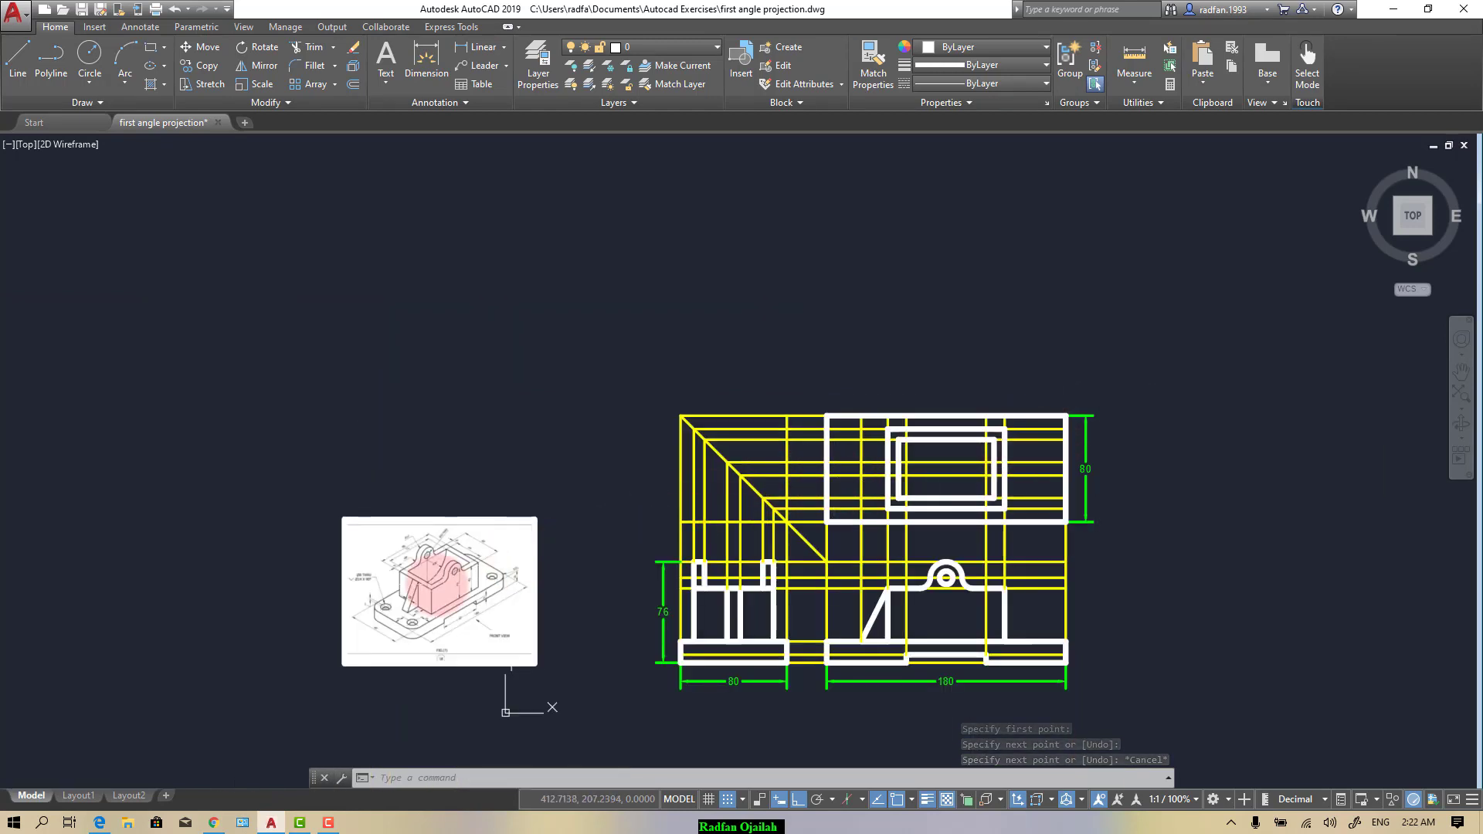
{"action": "scroll", "coordinate": [428, 584], "scroll_direction": "up", "scroll_amount": 5}
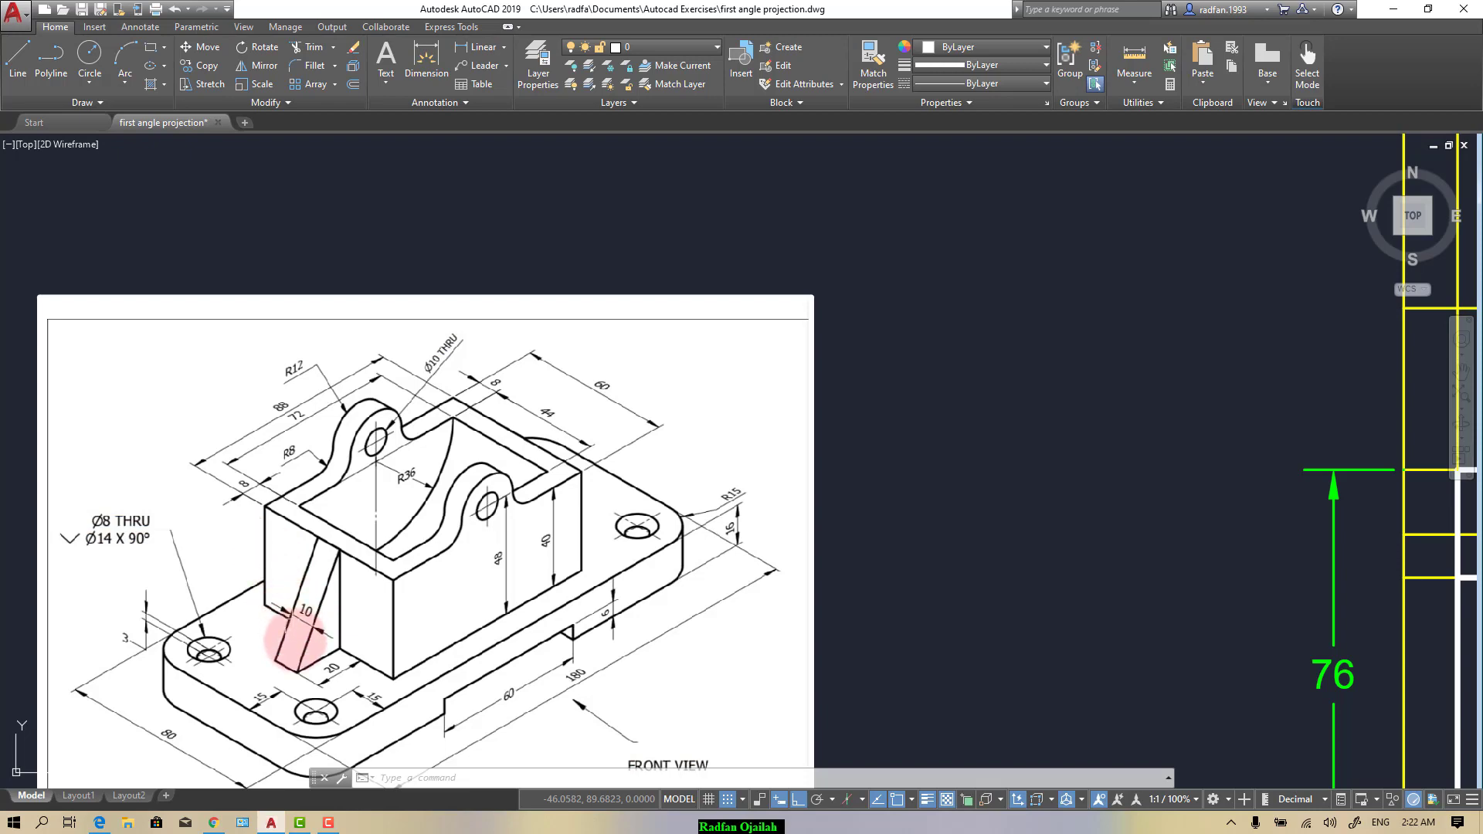
{"action": "scroll", "coordinate": [163, 568], "scroll_direction": "down", "scroll_amount": 2}
{"action": "scroll", "coordinate": [104, 551], "scroll_direction": "down", "scroll_amount": 1}
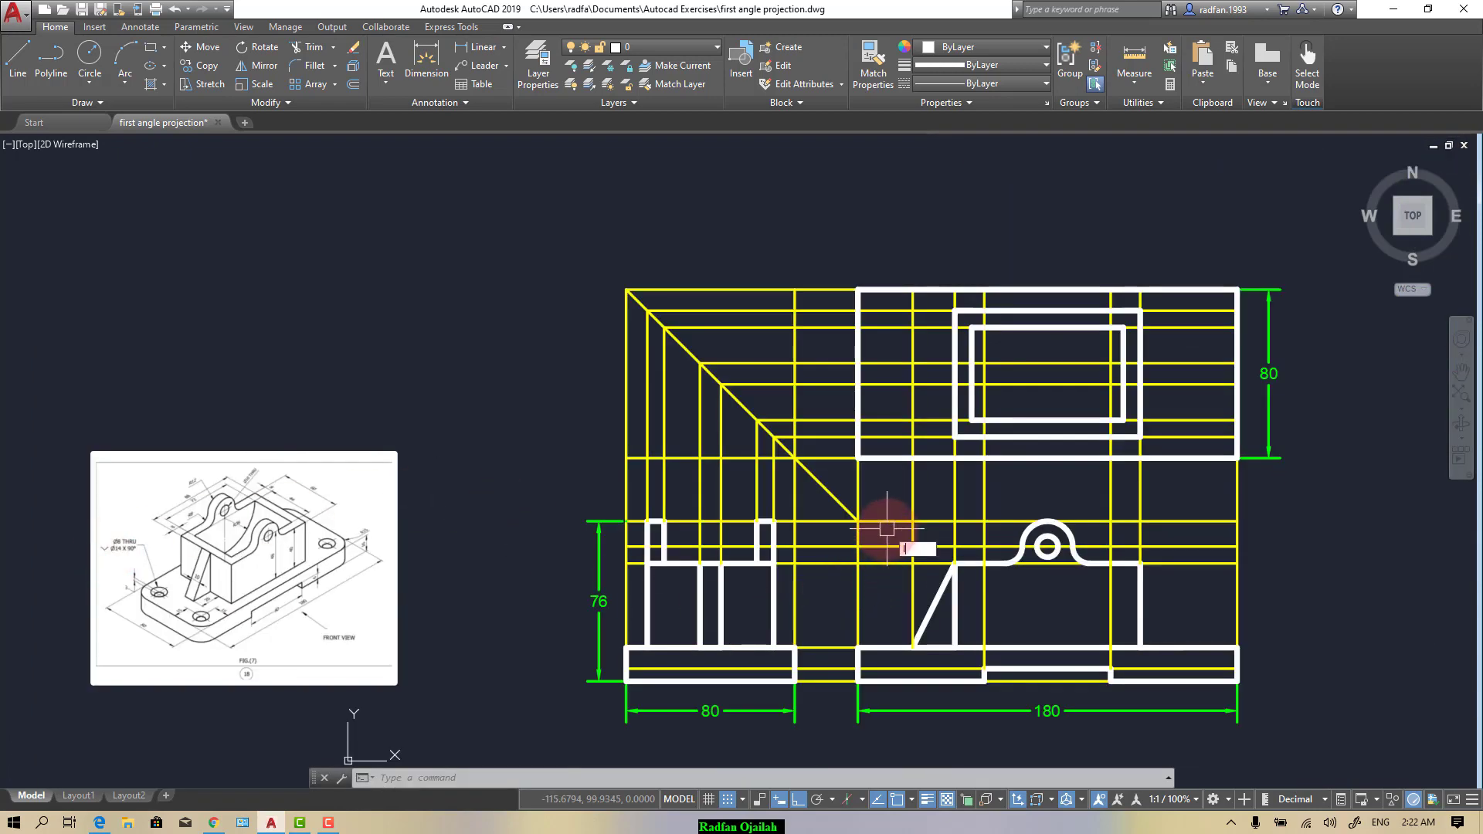
{"action": "type", "text": "l"}
{"action": "key", "text": "Return"}
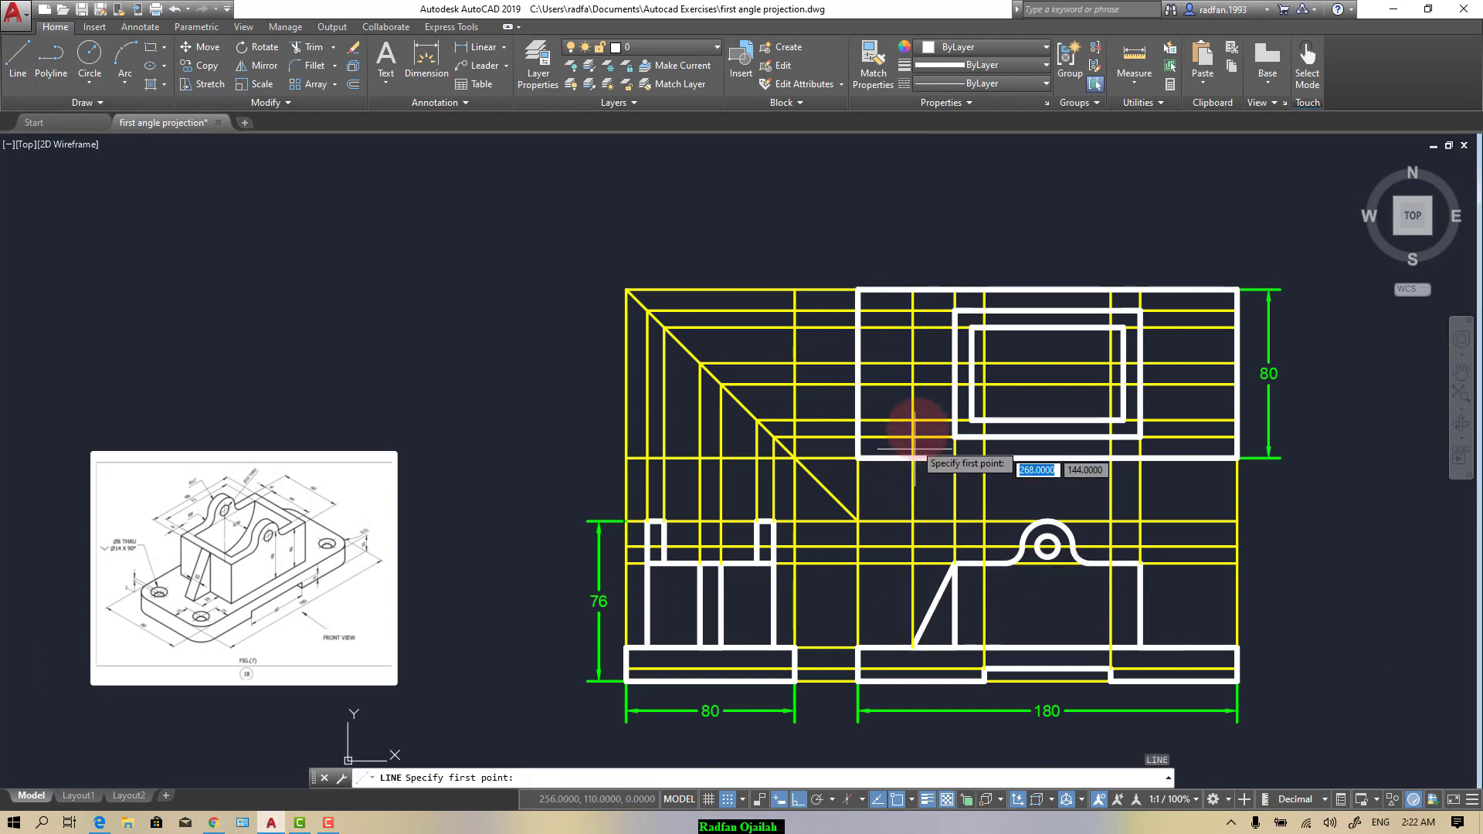
{"action": "left_click", "coordinate": [913, 384]}
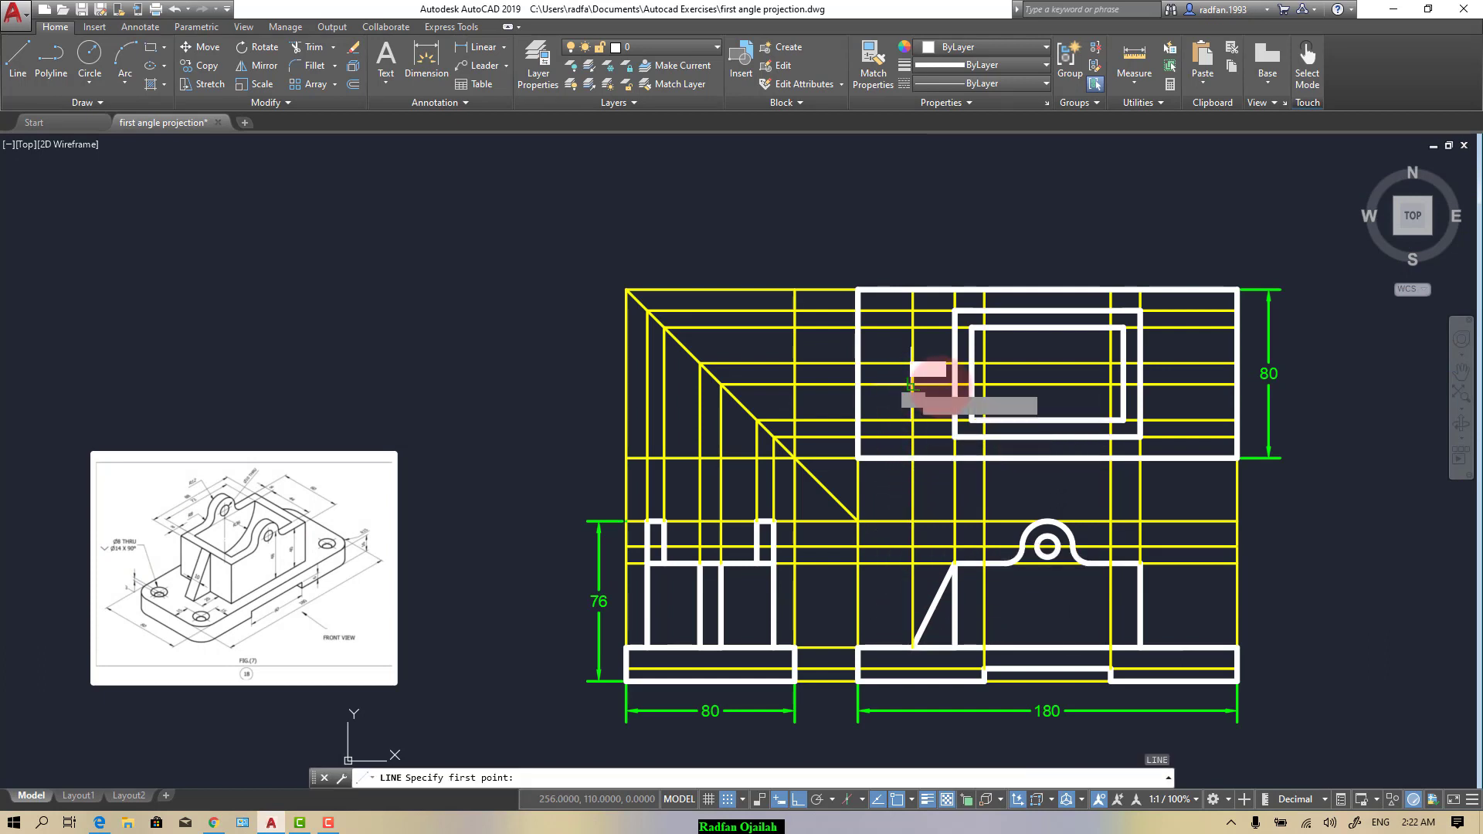
{"action": "left_click", "coordinate": [954, 384]}
{"action": "key", "text": "Return"}
{"action": "key", "text": "Return"}
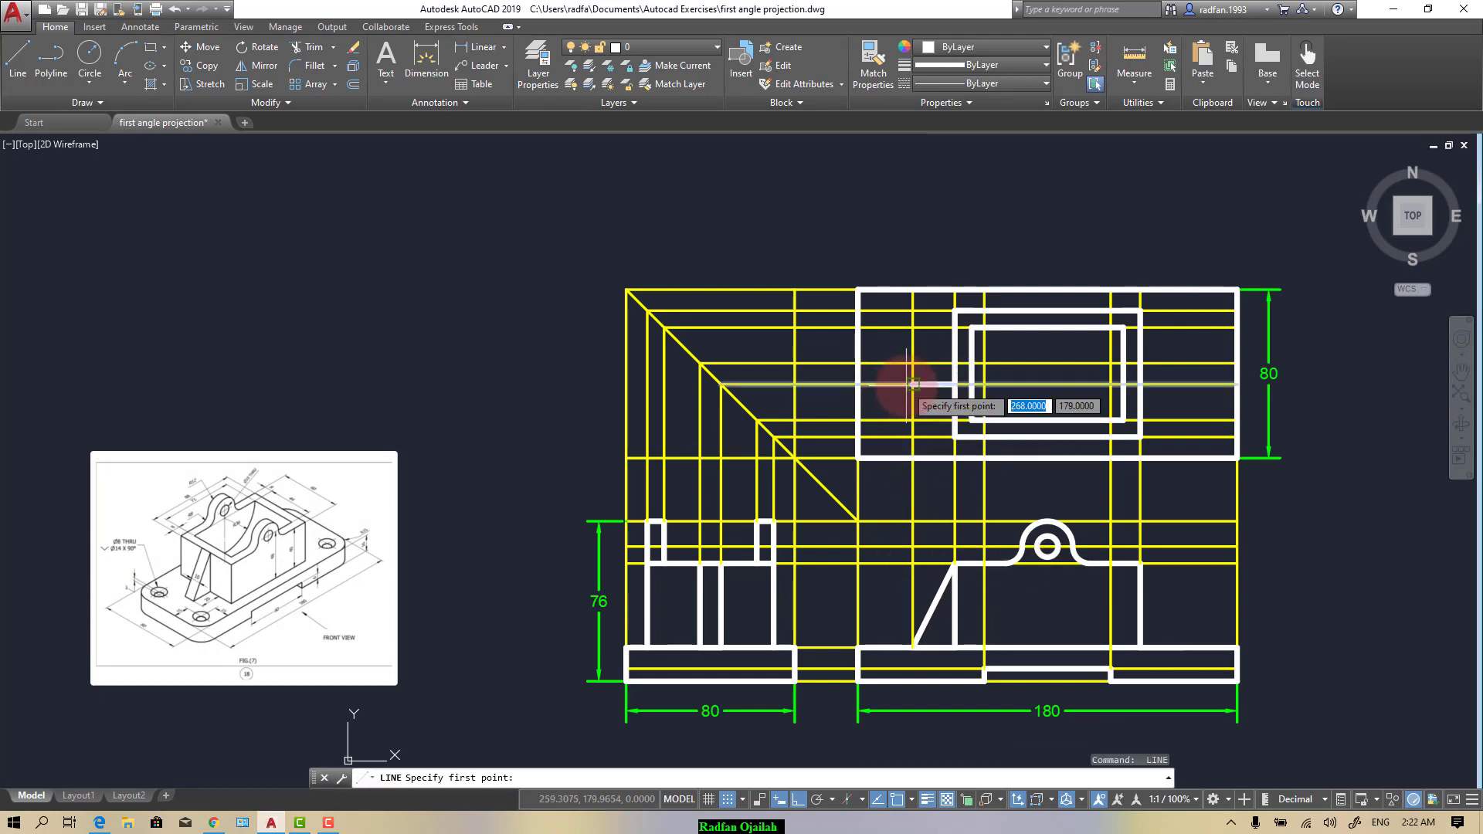
{"action": "left_click", "coordinate": [914, 363]}
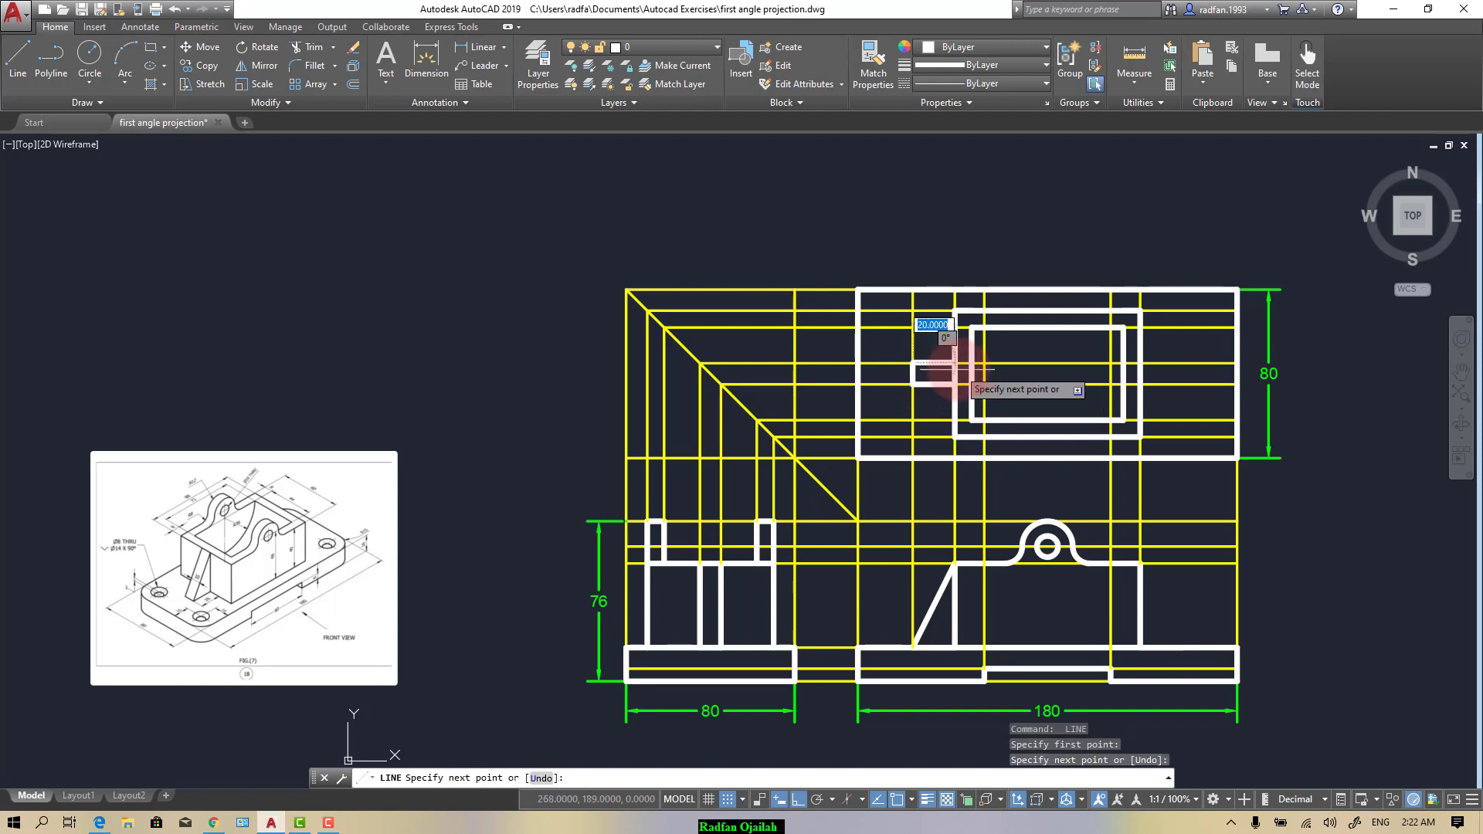
{"action": "left_click", "coordinate": [954, 363]}
{"action": "left_click", "coordinate": [954, 384]}
{"action": "key", "text": "Escape"}
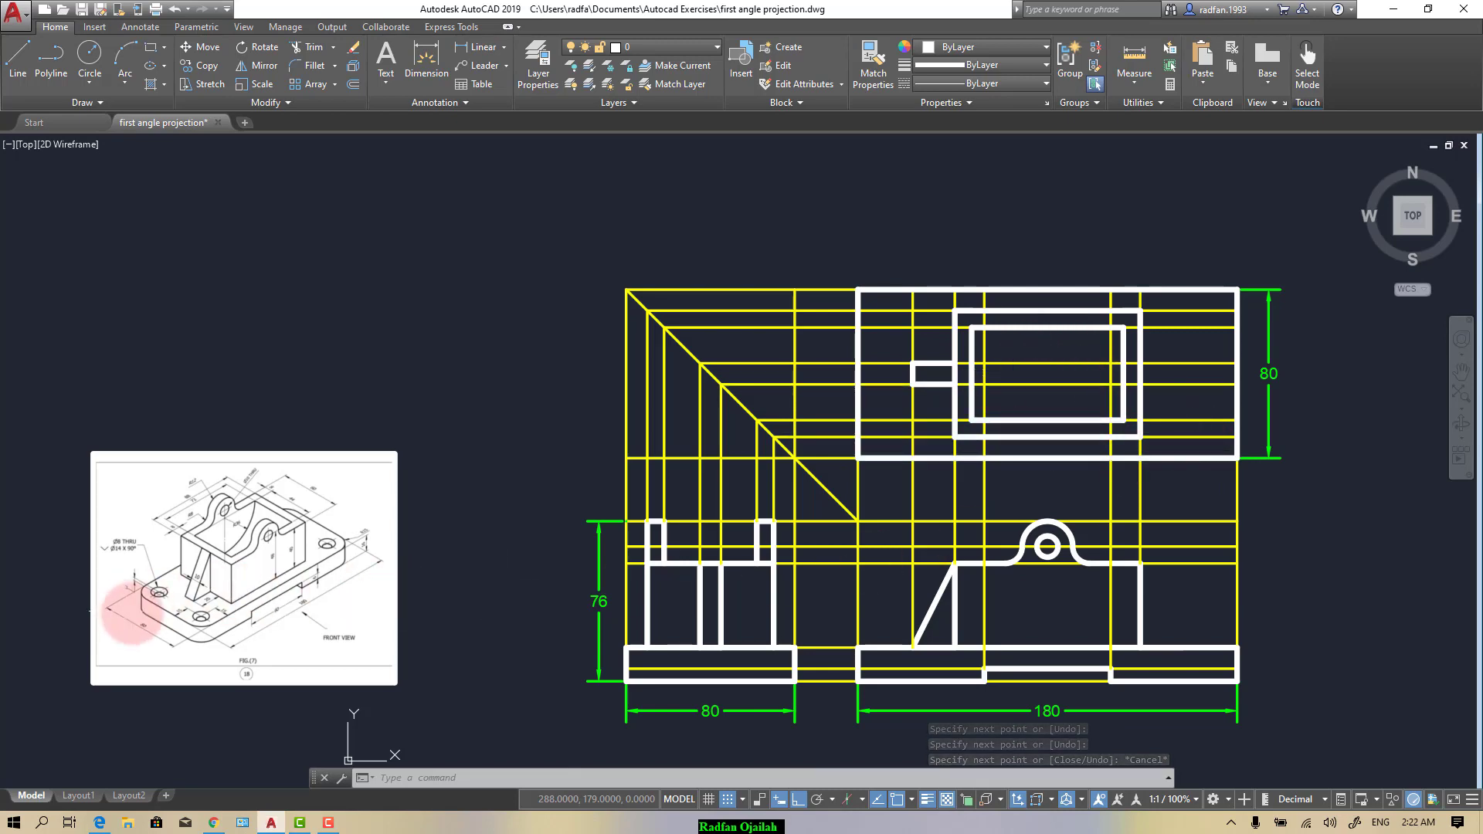
Step: Zoom in and out on the reference image to check the hole positions
{"action": "scroll", "coordinate": [163, 619], "scroll_direction": "up", "scroll_amount": 2}
{"action": "scroll", "coordinate": [163, 619], "scroll_direction": "up", "scroll_amount": 2}
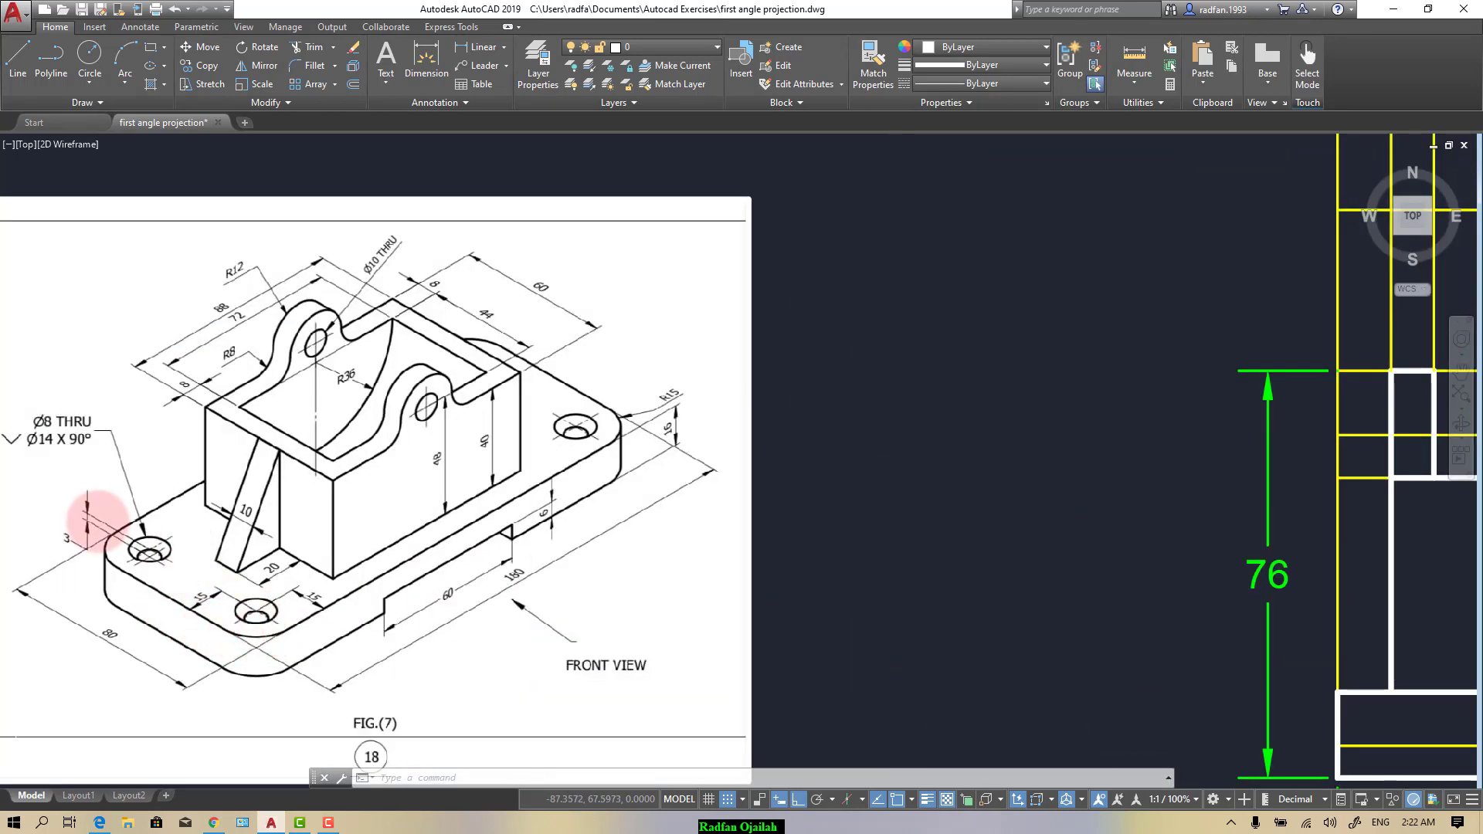
{"action": "scroll", "coordinate": [100, 513], "scroll_direction": "up", "scroll_amount": 3}
{"action": "scroll", "coordinate": [227, 575], "scroll_direction": "down", "scroll_amount": 1}
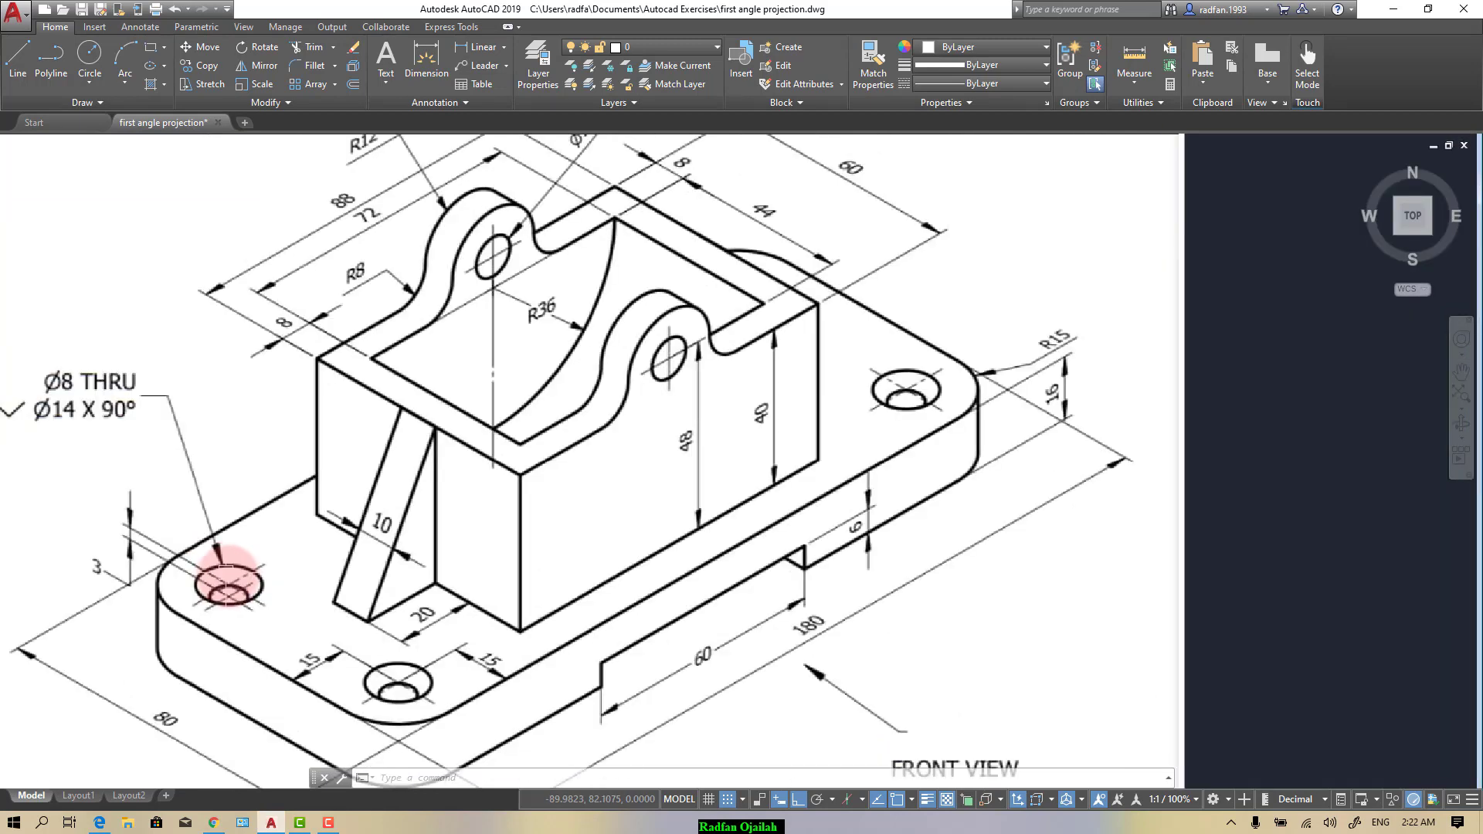
{"action": "scroll", "coordinate": [228, 591], "scroll_direction": "up", "scroll_amount": 2}
{"action": "scroll", "coordinate": [240, 589], "scroll_direction": "down", "scroll_amount": 2}
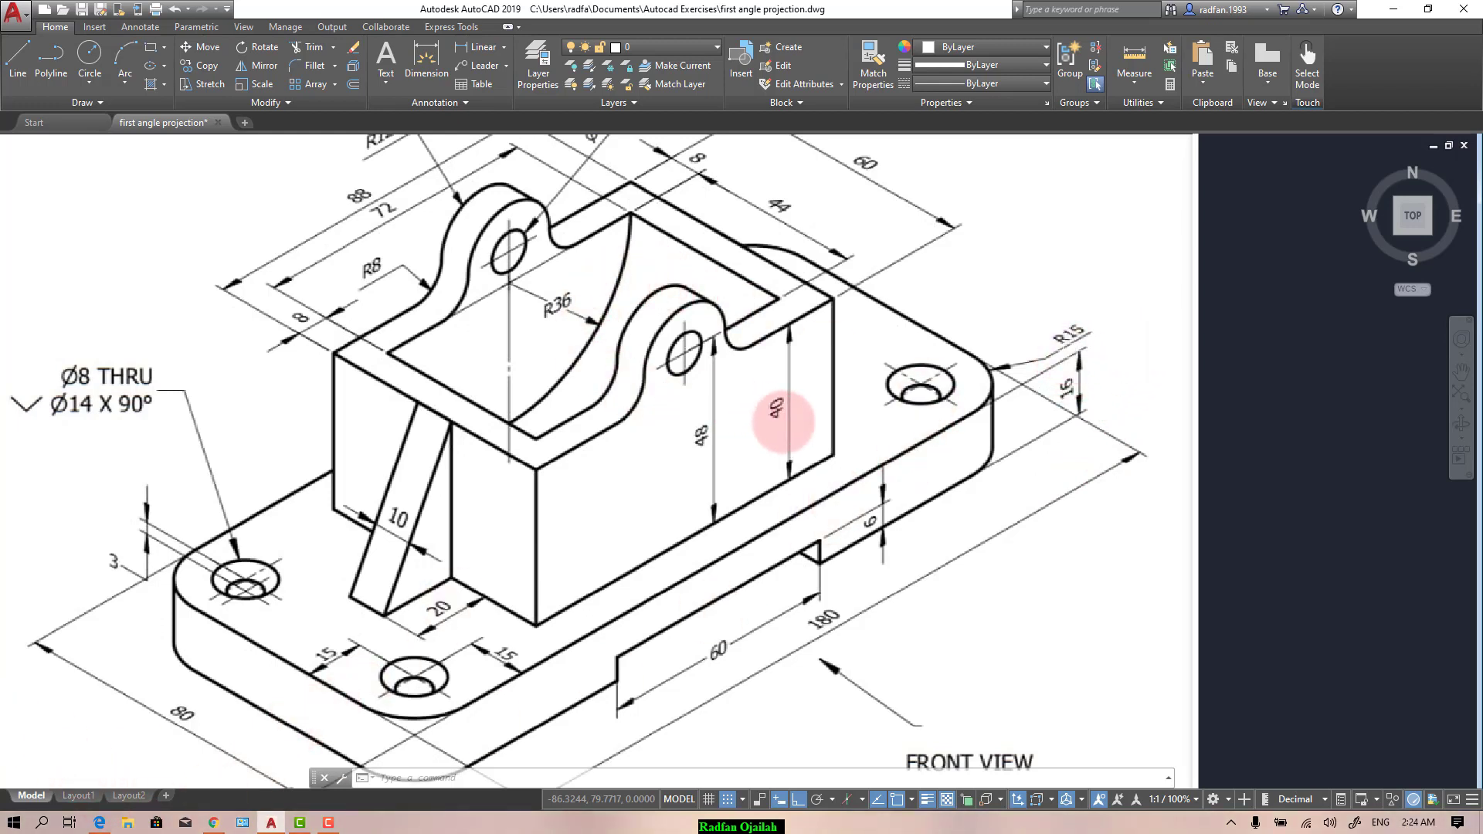
{"action": "scroll", "coordinate": [587, 425], "scroll_direction": "down", "scroll_amount": 5}
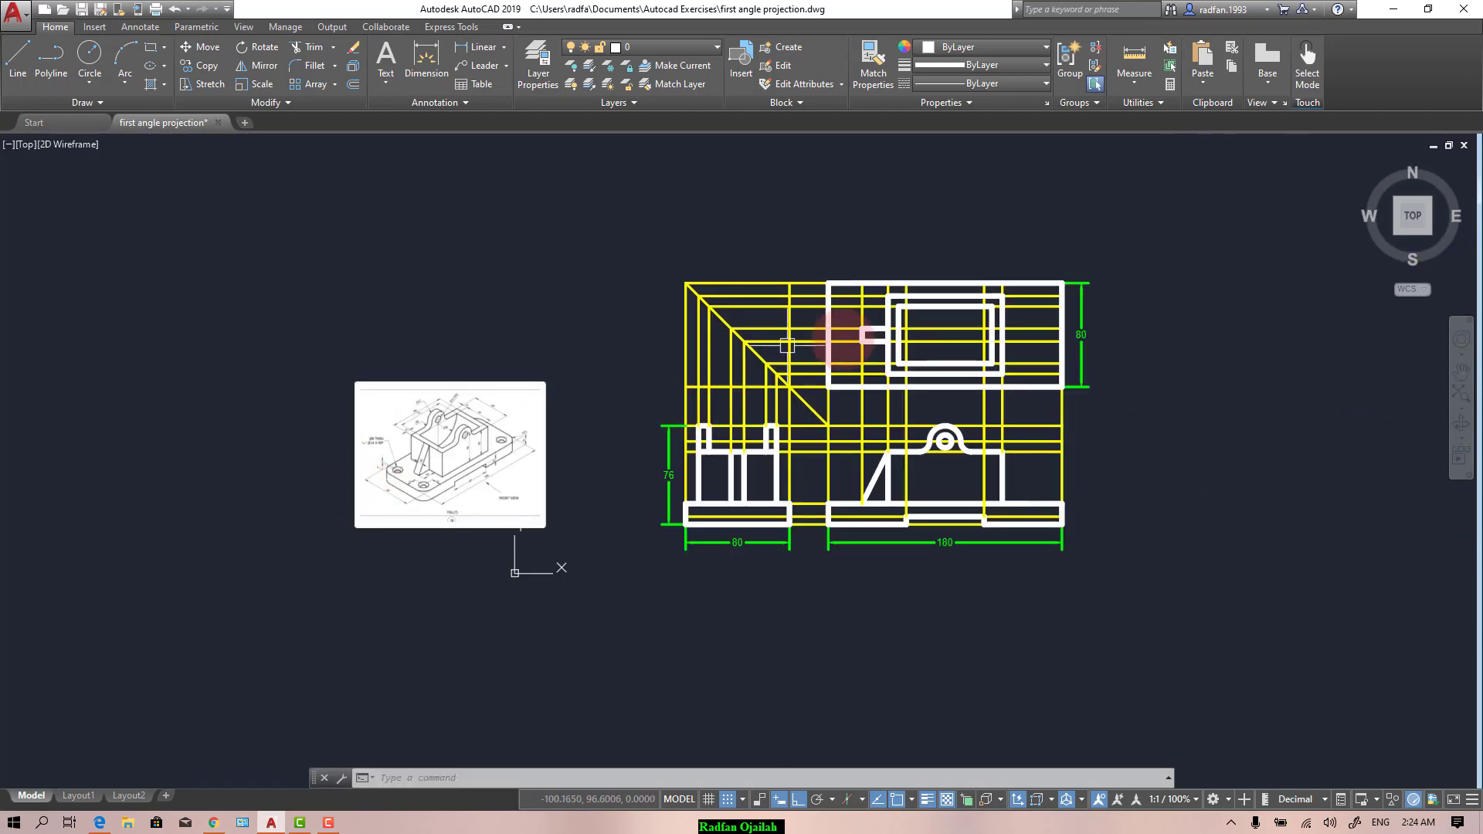
Step: Draw a two-segment 15-unit line from the lower-left corner and a circle centred on its end
{"action": "scroll", "coordinate": [943, 334], "scroll_direction": "up", "scroll_amount": 4}
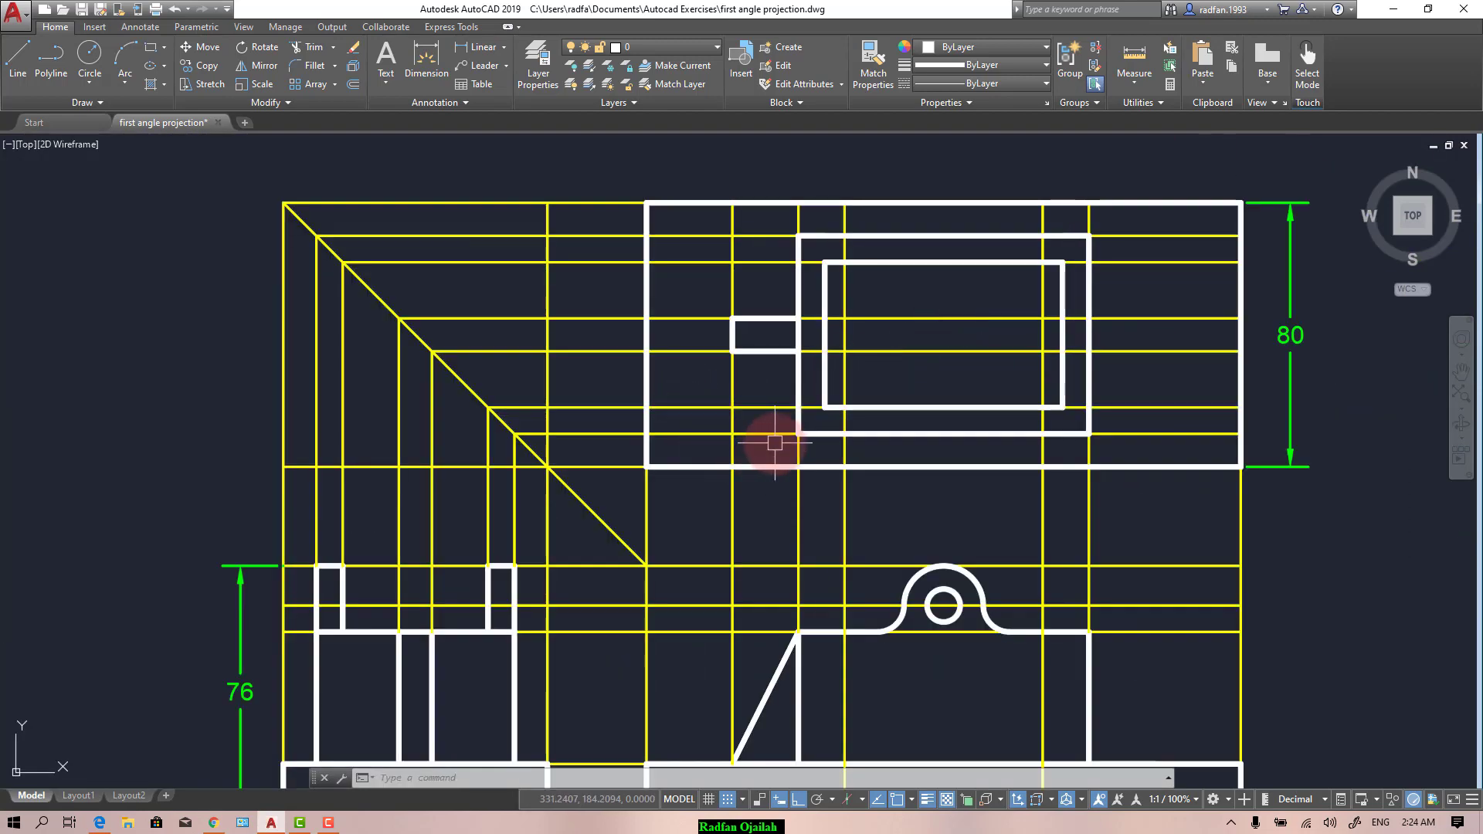
{"action": "key", "text": "Return"}
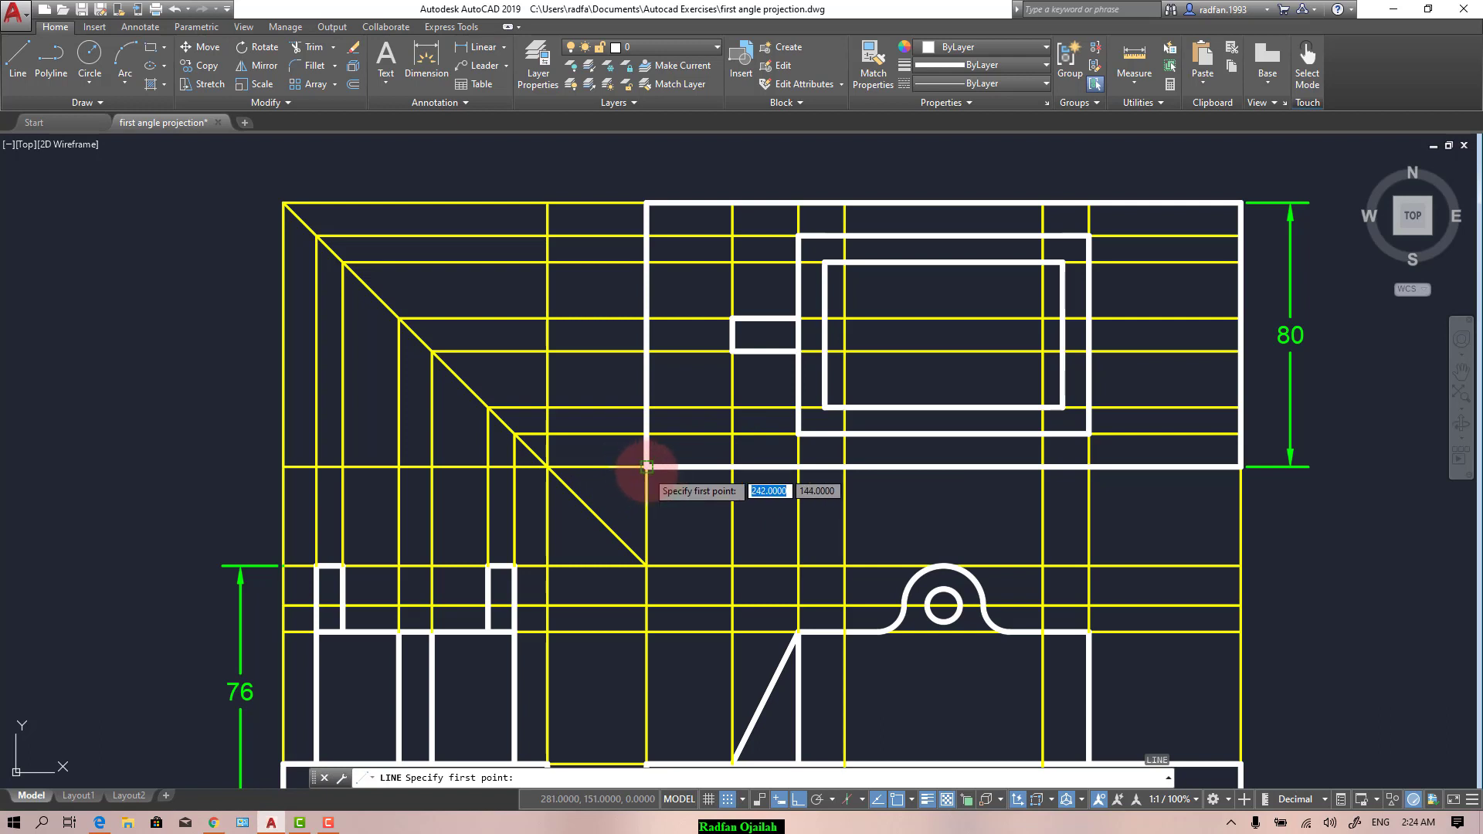
{"action": "left_click", "coordinate": [652, 468]}
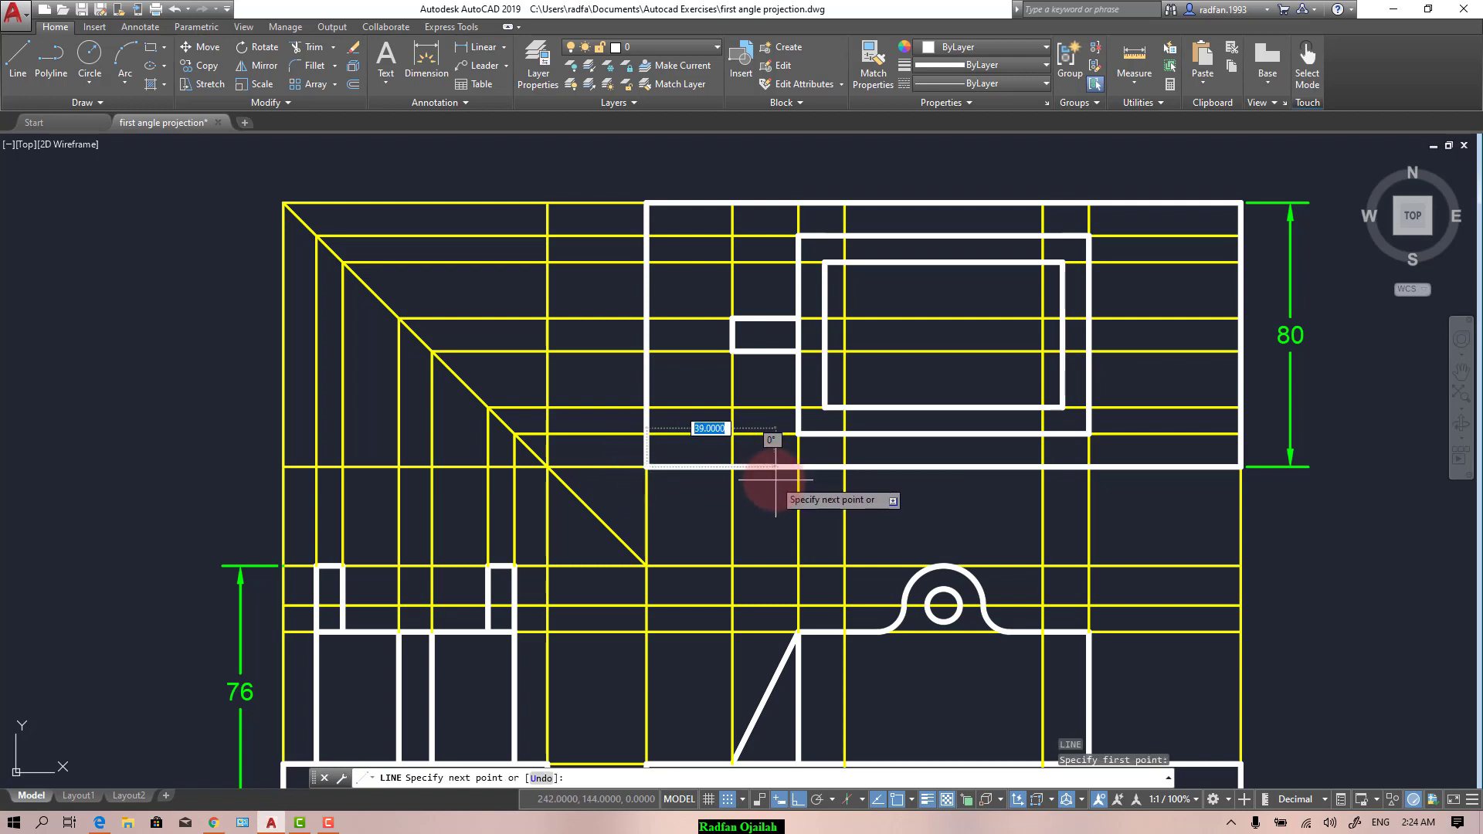
{"action": "type", "text": "15"}
{"action": "key", "text": "Return"}
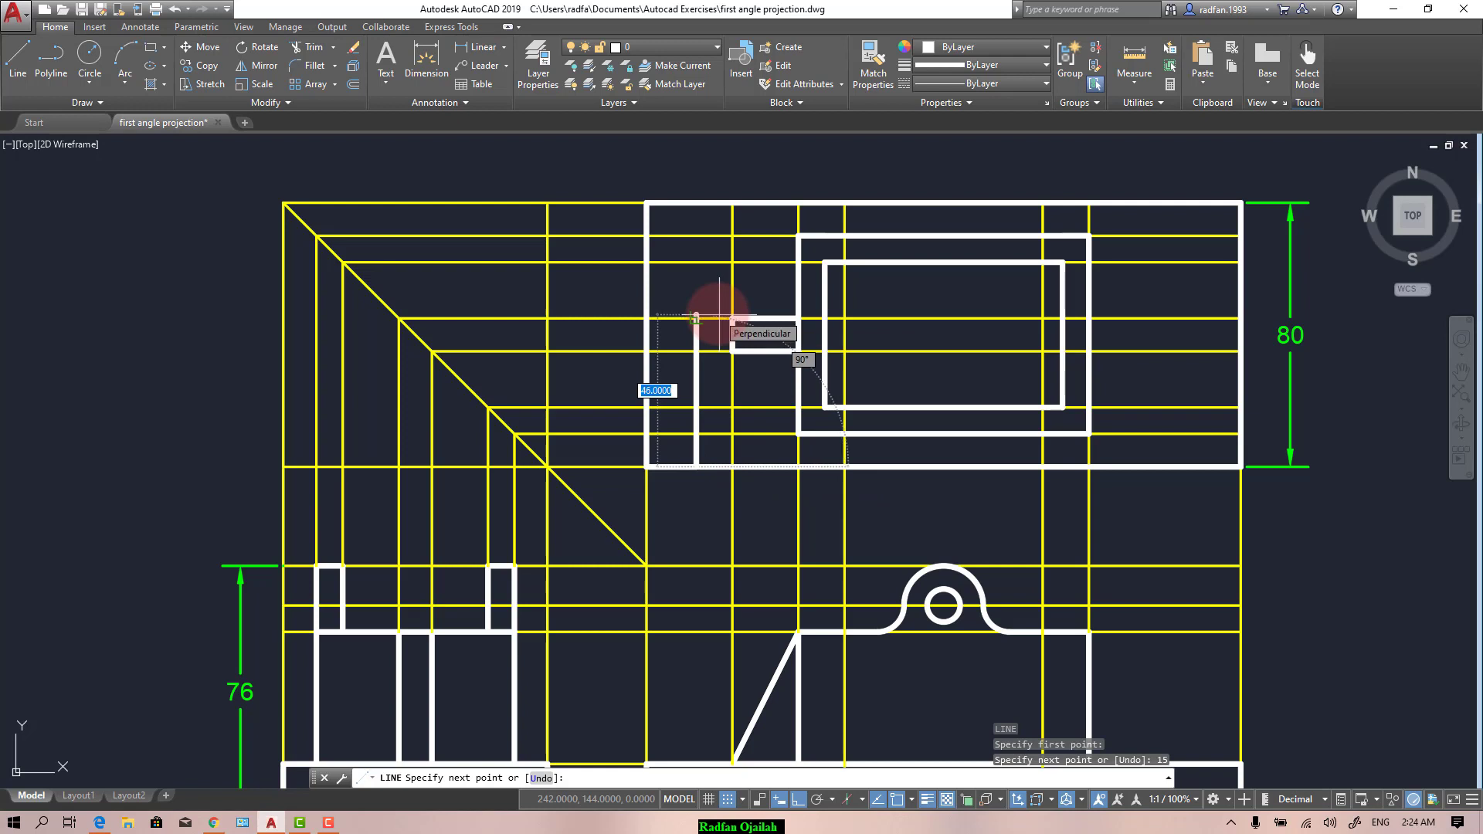
{"action": "type", "text": "15"}
{"action": "key", "text": "Return"}
{"action": "key", "text": "Return"}
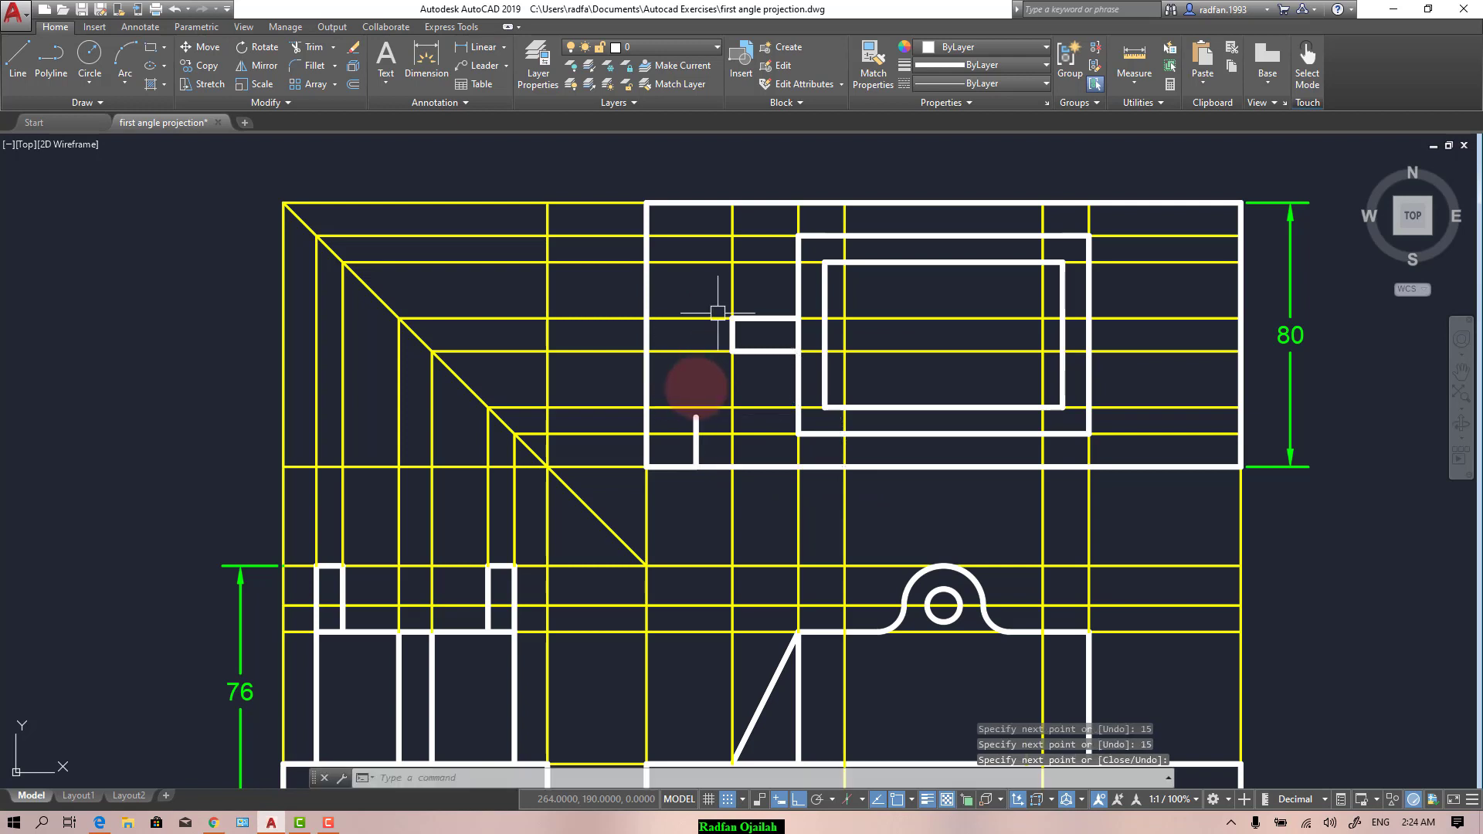
{"action": "type", "text": "c"}
{"action": "key", "text": "Return"}
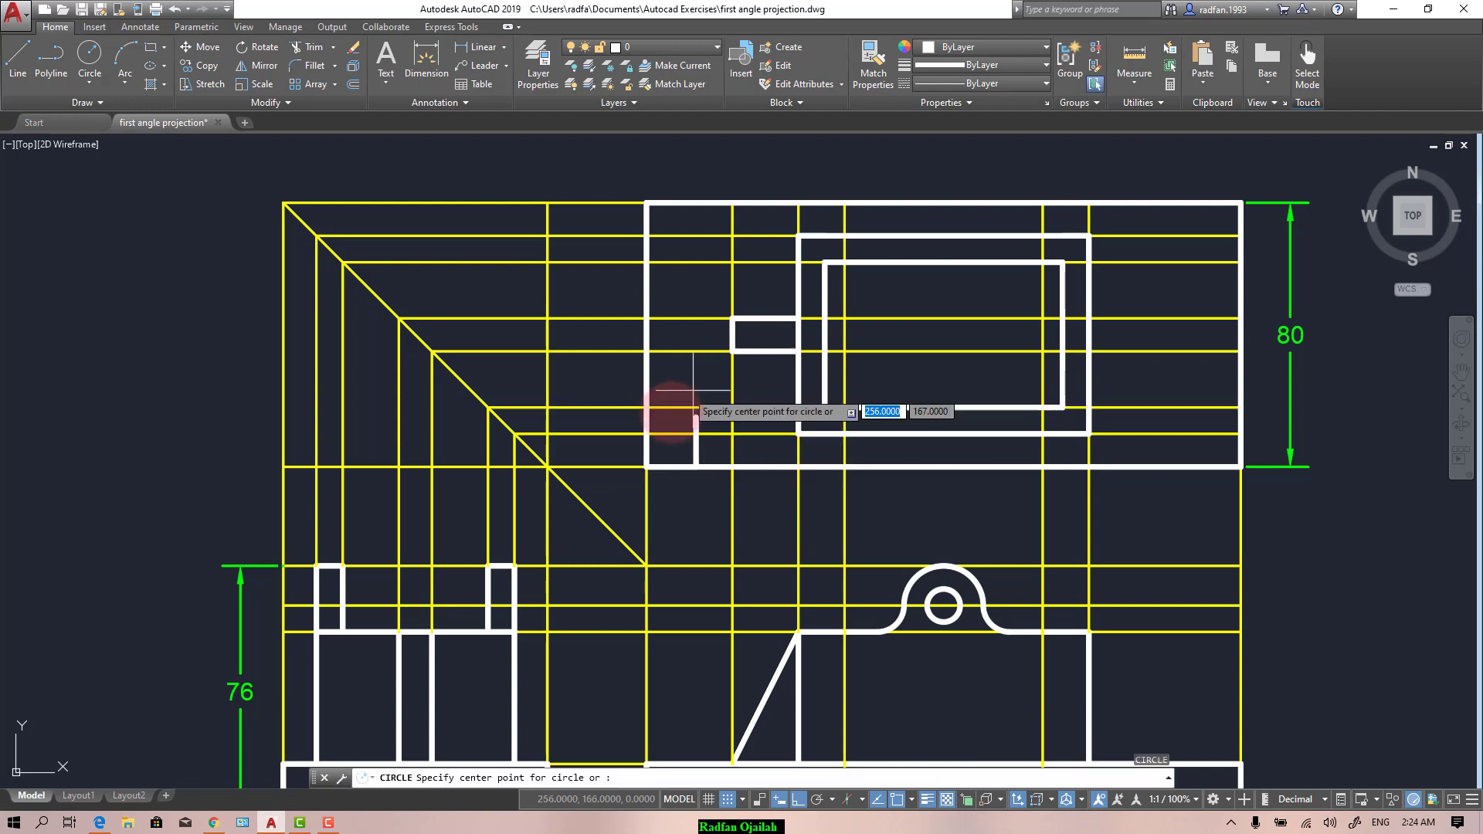
{"action": "left_click", "coordinate": [696, 417]}
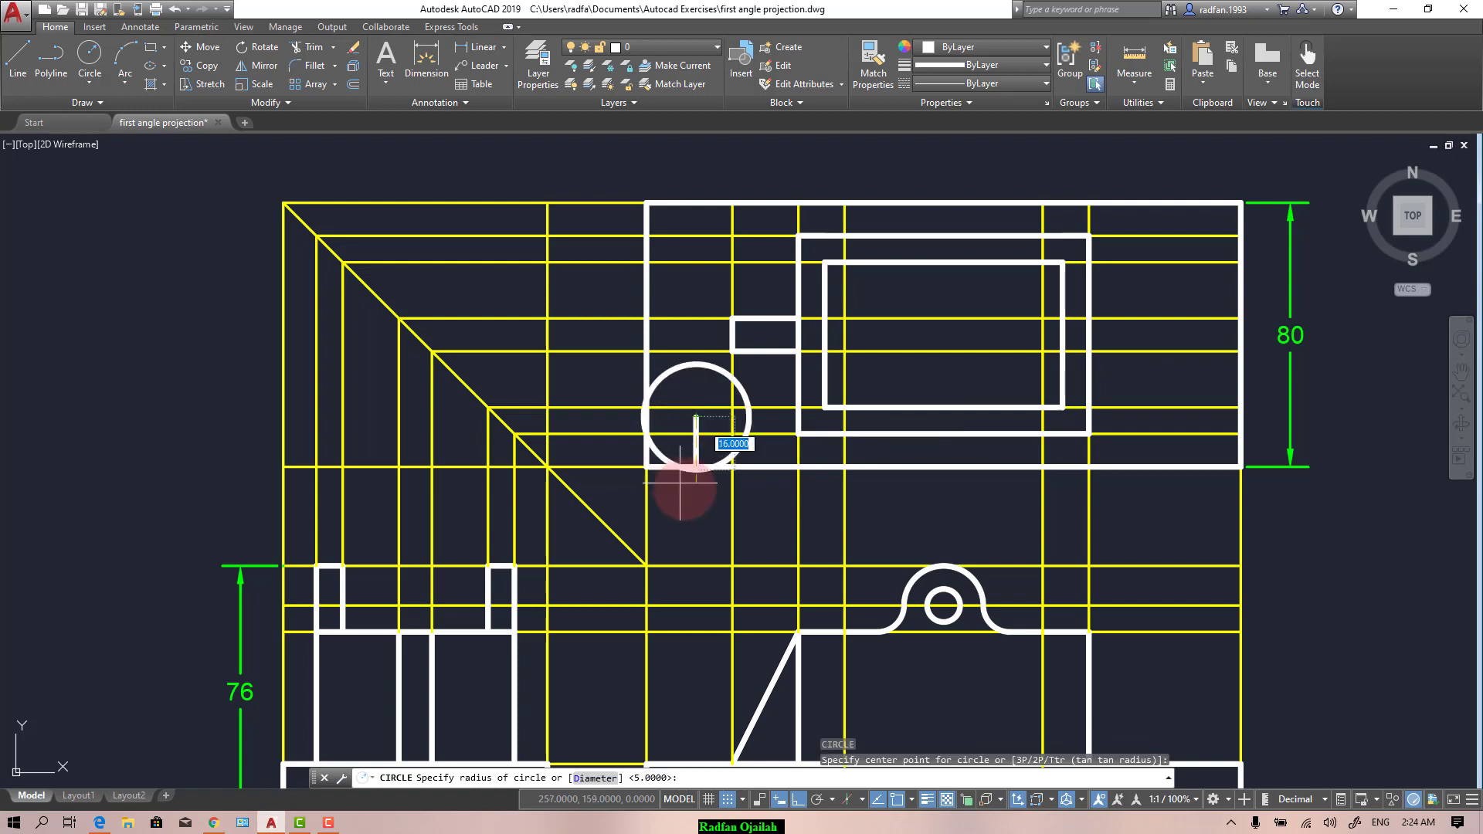
{"action": "key", "text": "Escape"}
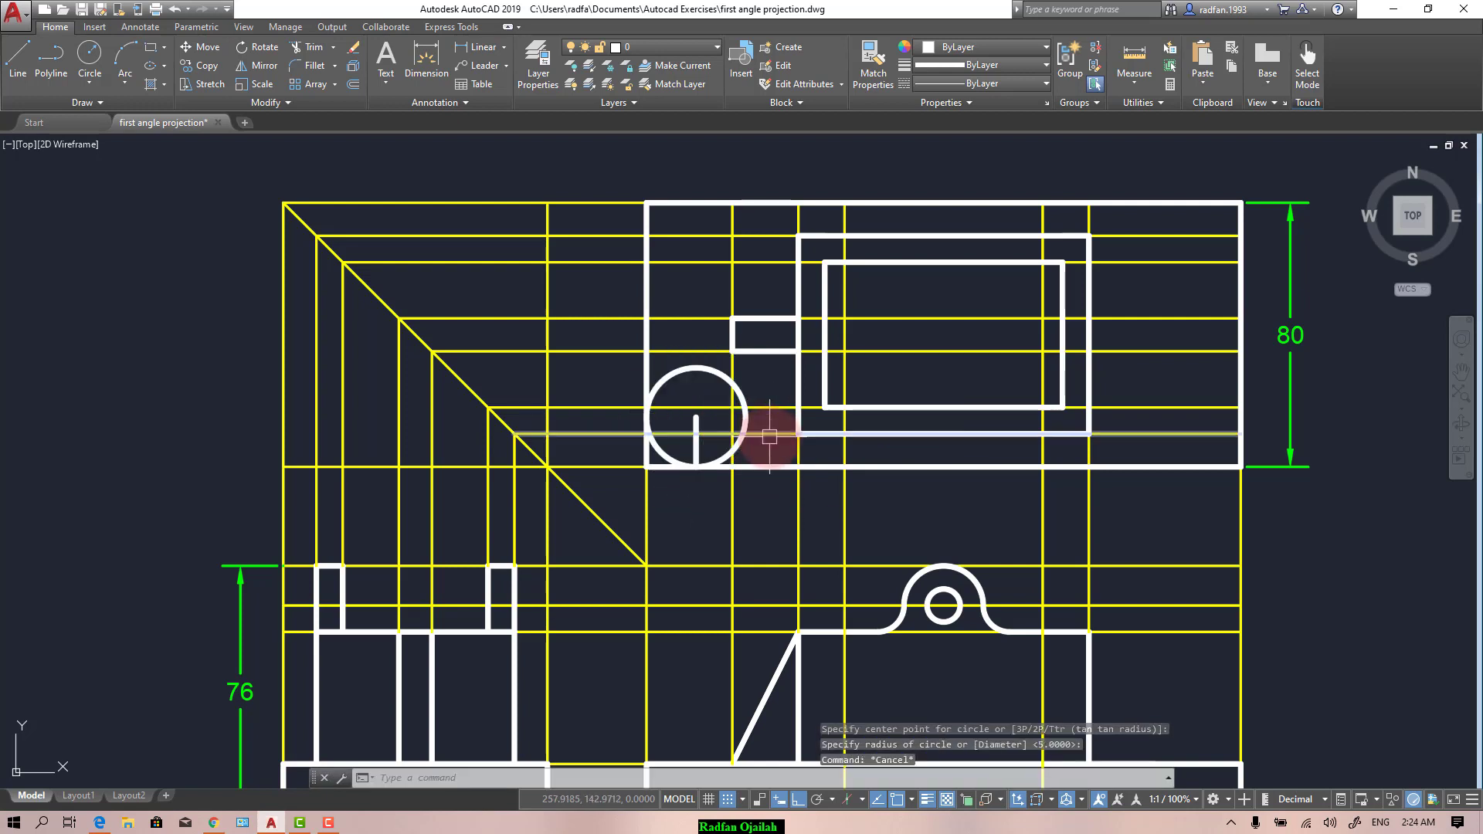
Step: Trim around the new circle using the top view's lower edge and a second boundary
{"action": "type", "text": "tr"}
{"action": "key", "text": "Return"}
{"action": "left_click", "coordinate": [755, 466]}
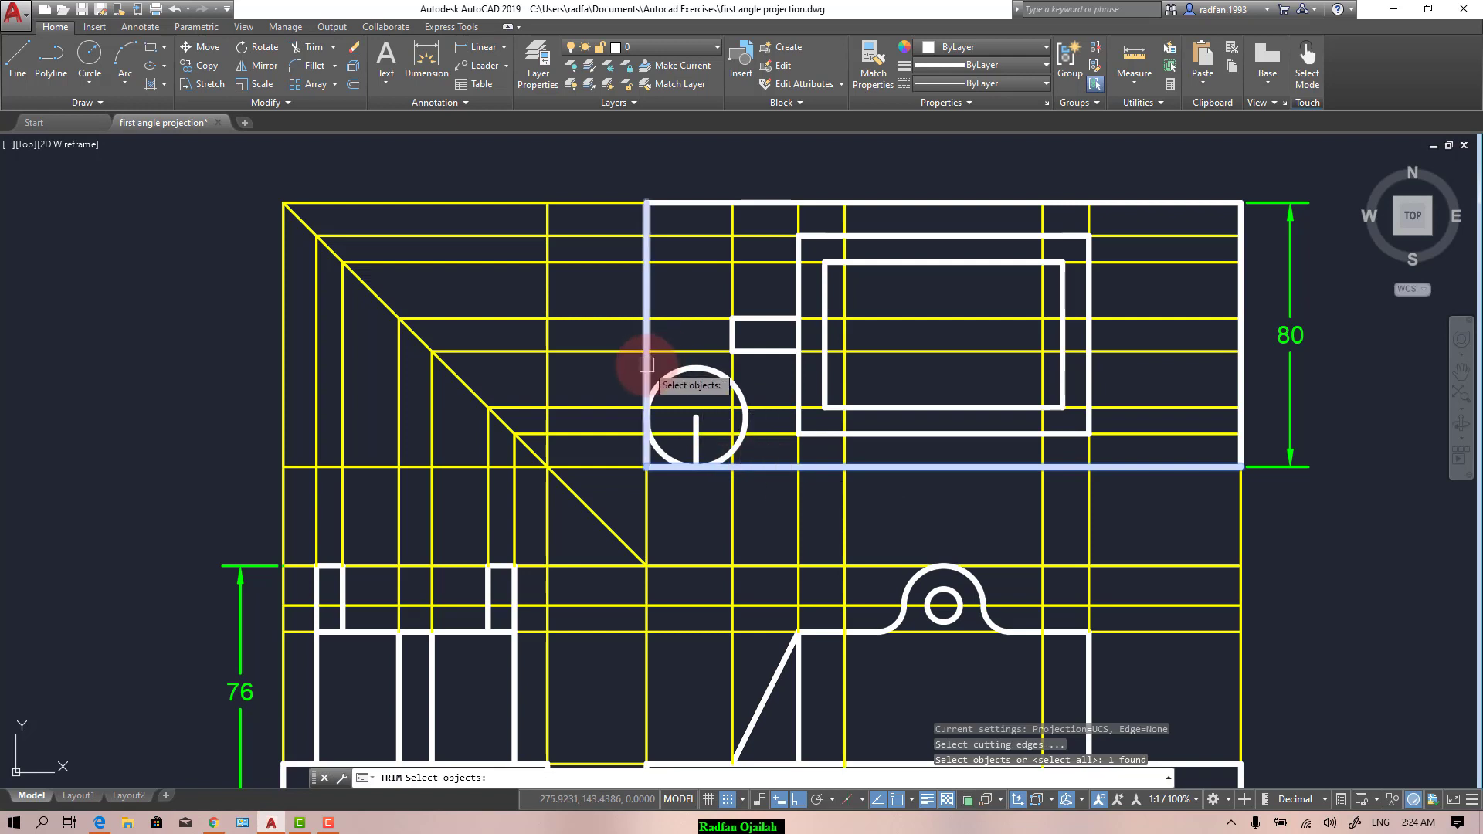
{"action": "left_click", "coordinate": [647, 364]}
{"action": "key", "text": "Escape"}
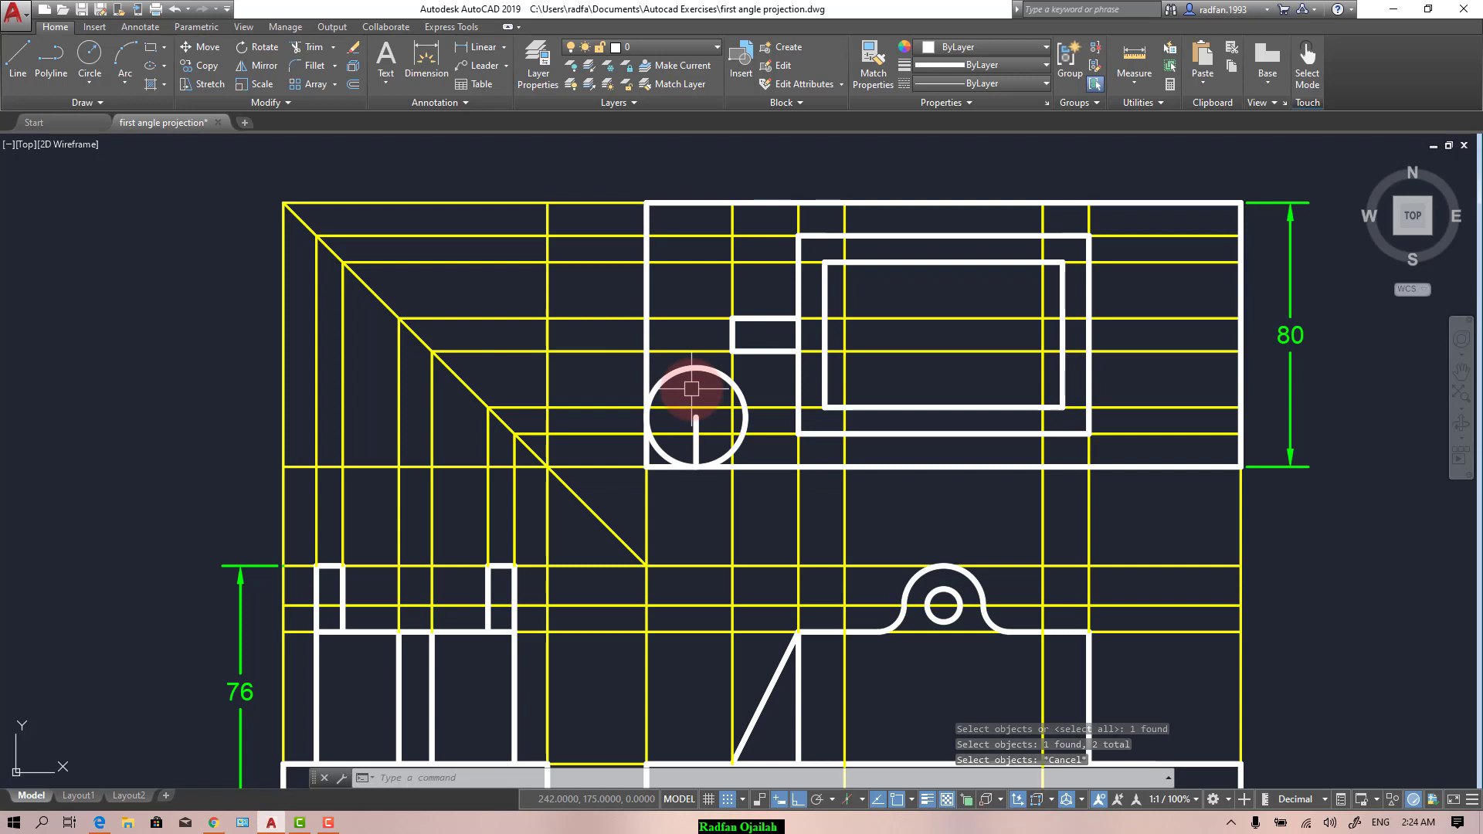
{"action": "type", "text": "ct o"}
{"action": "key", "text": "Return"}
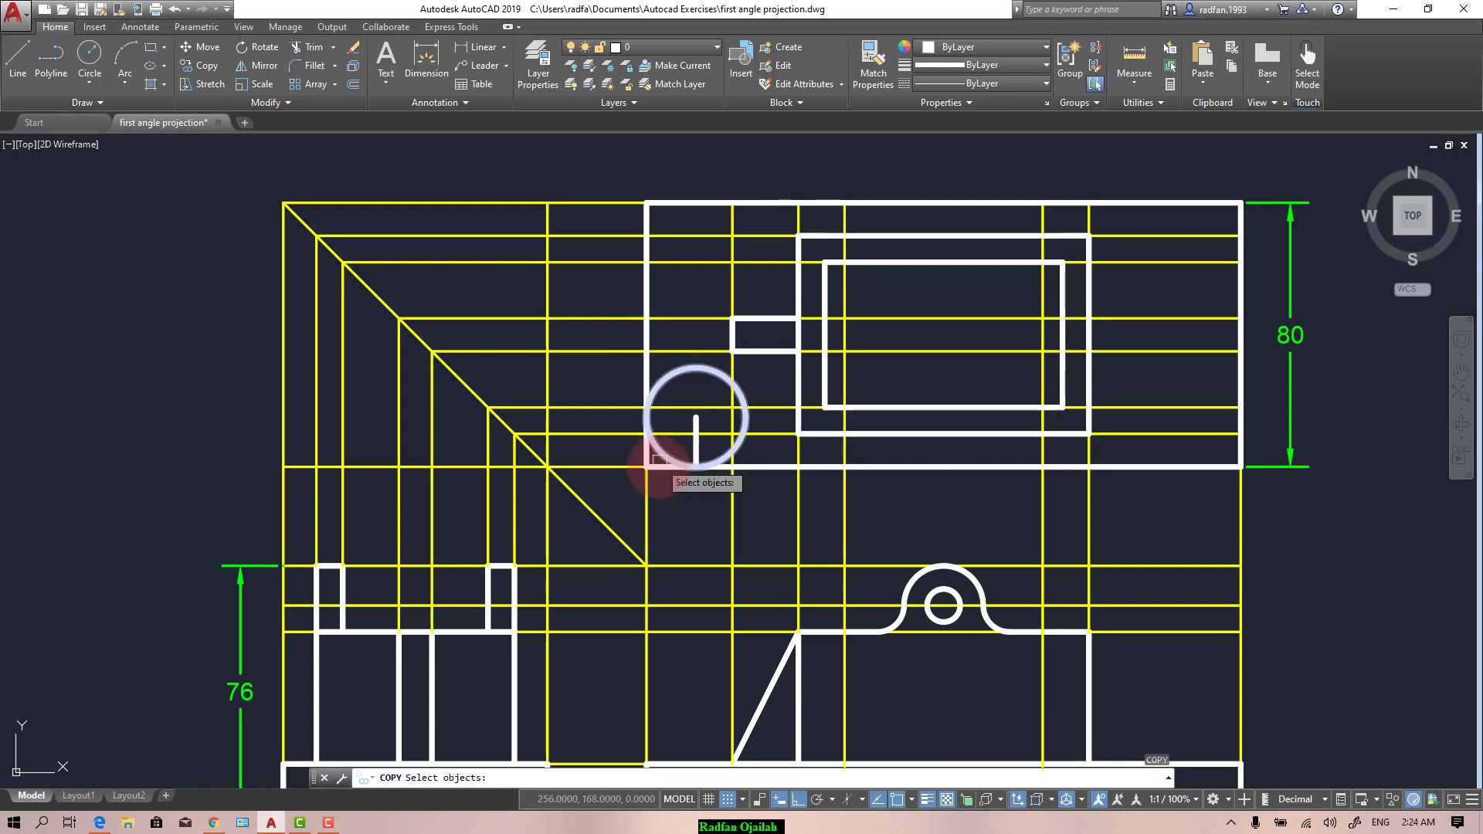
Step: Copy the selection from the lower-left to the top-left corner, and a top-edge line to the right side
{"action": "key", "text": "Return"}
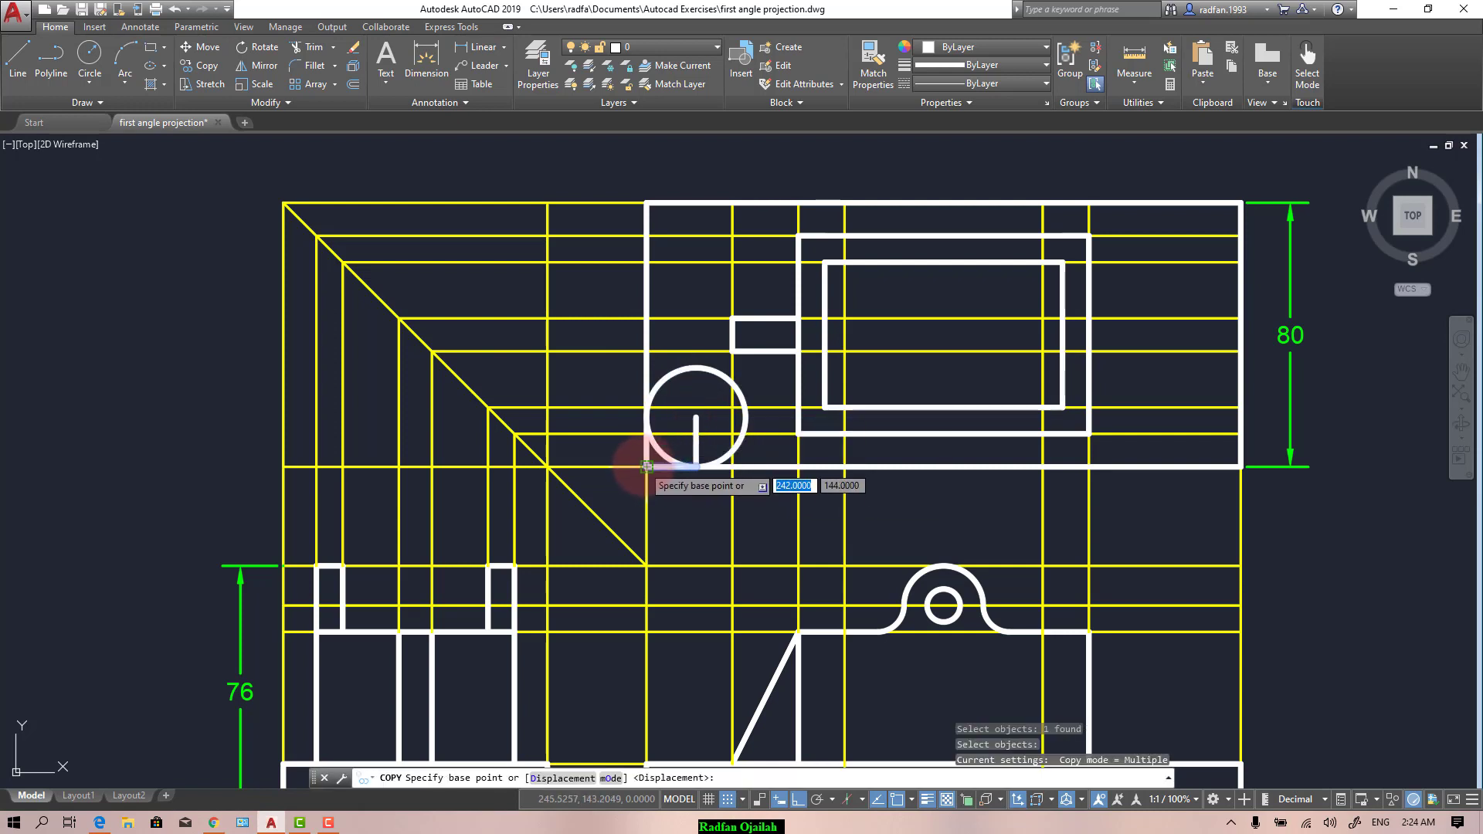
{"action": "left_click", "coordinate": [647, 467]}
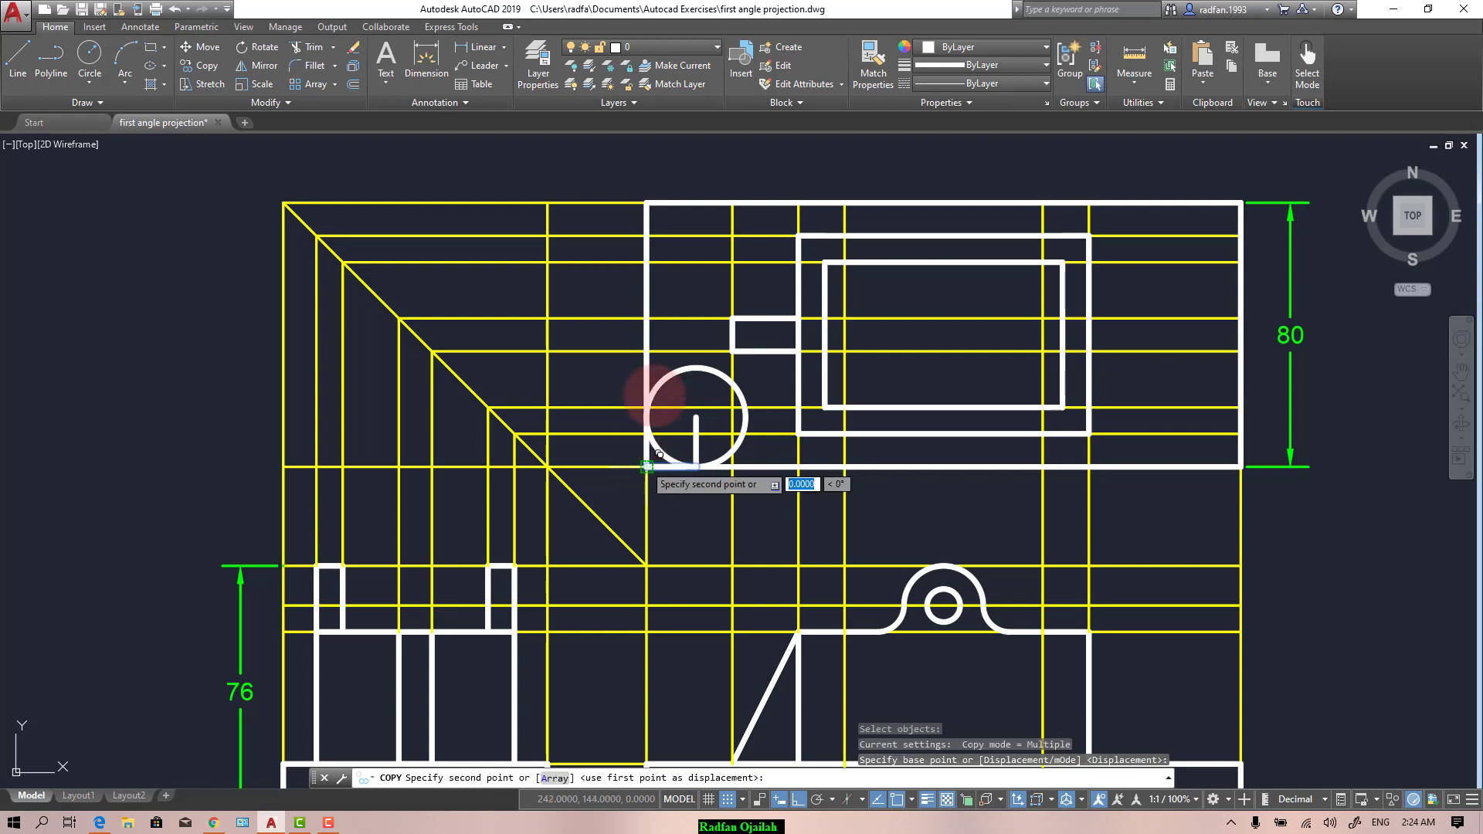
{"action": "left_click", "coordinate": [647, 202]}
{"action": "key", "text": "Return"}
{"action": "key", "text": "Return"}
{"action": "left_click", "coordinate": [672, 202]}
{"action": "key", "text": "Return"}
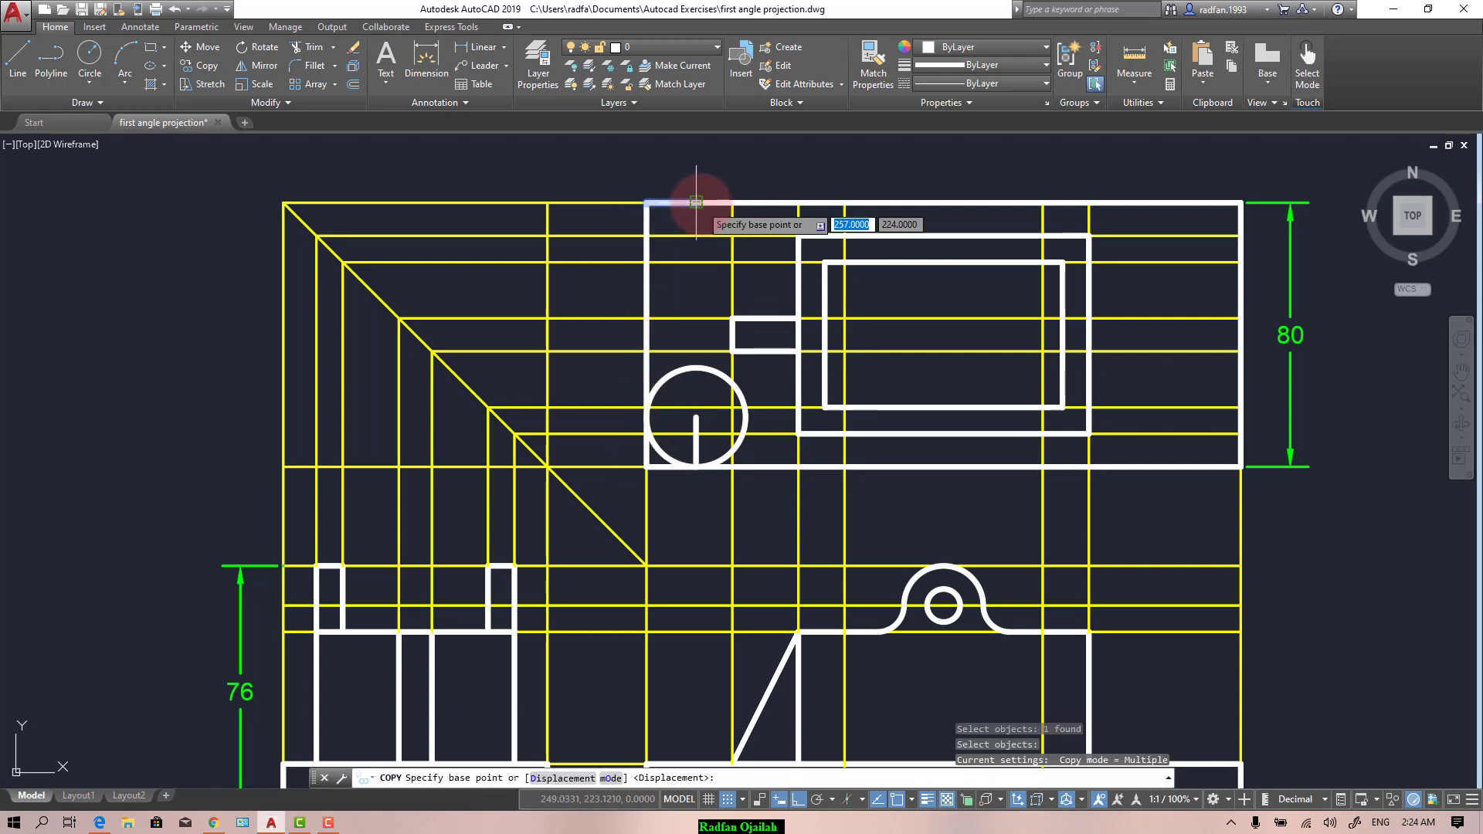
{"action": "left_click", "coordinate": [696, 202]}
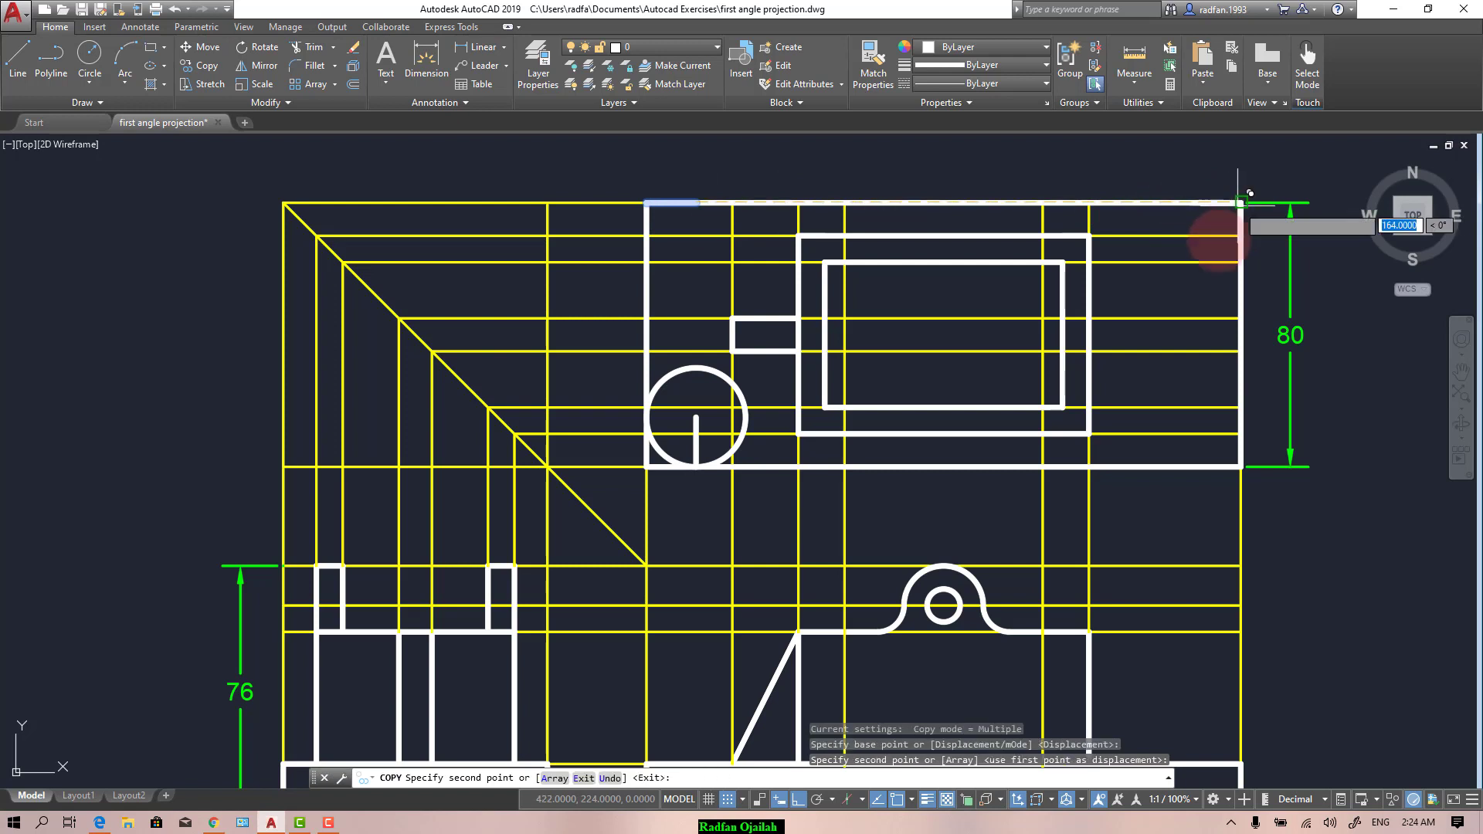
{"action": "left_click", "coordinate": [1236, 466]}
{"action": "key", "text": "Return"}
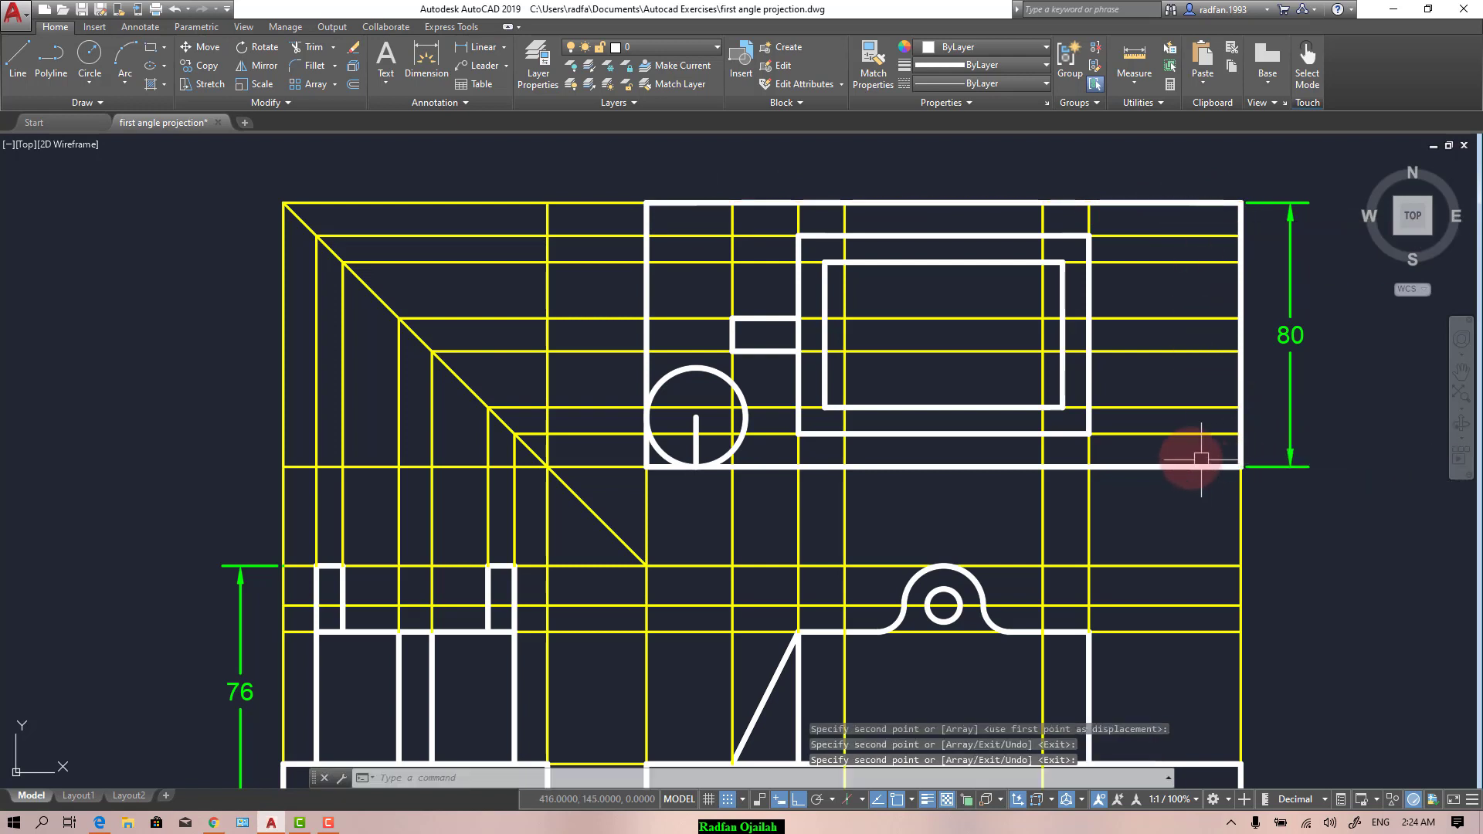
Step: Copy the short vertical line 150 units right to the bottom-right corner
{"action": "key", "text": "Return"}
{"action": "left_click", "coordinate": [696, 438]}
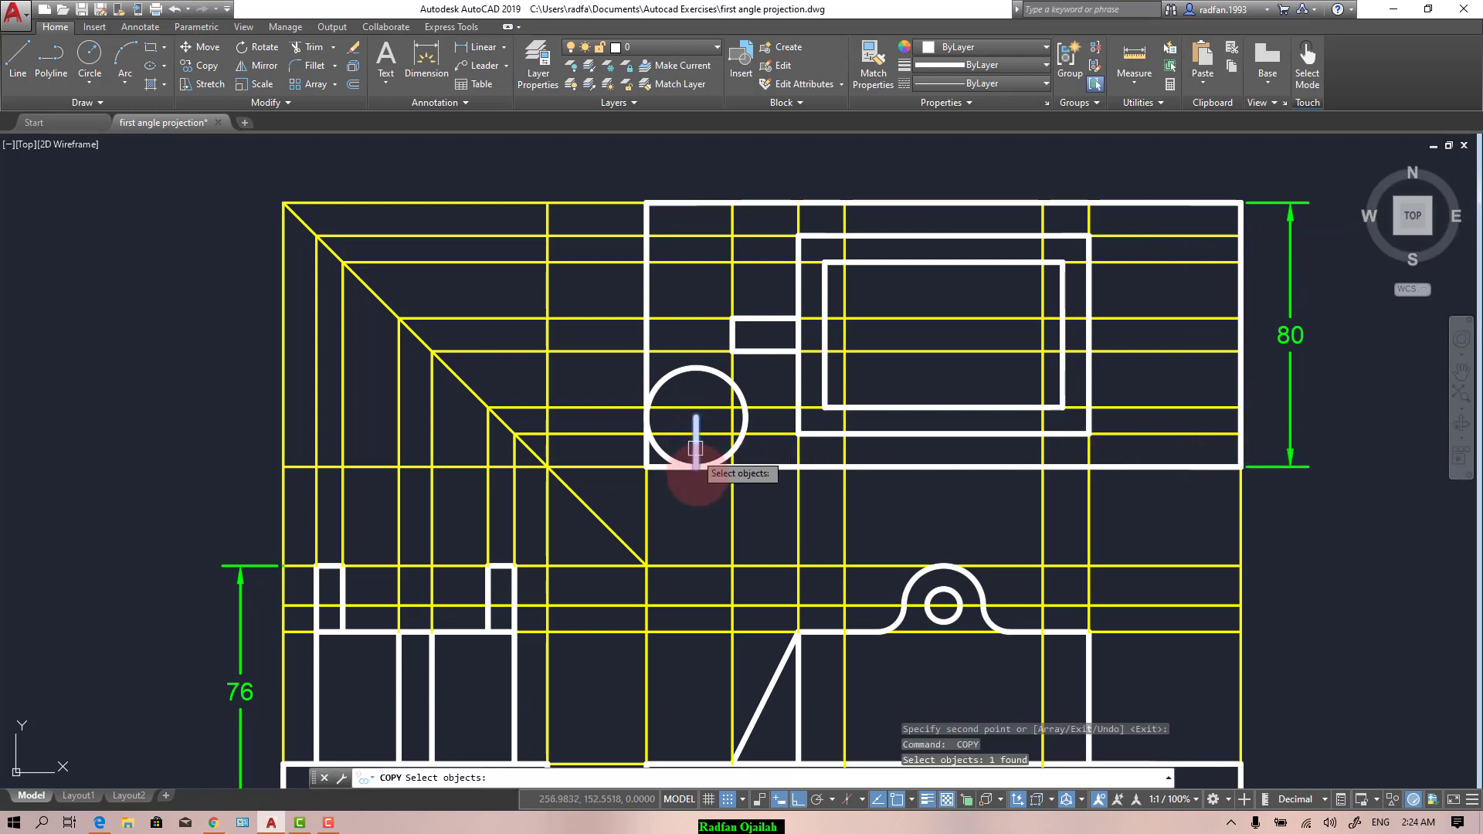
{"action": "key", "text": "Return"}
{"action": "left_click", "coordinate": [697, 466]}
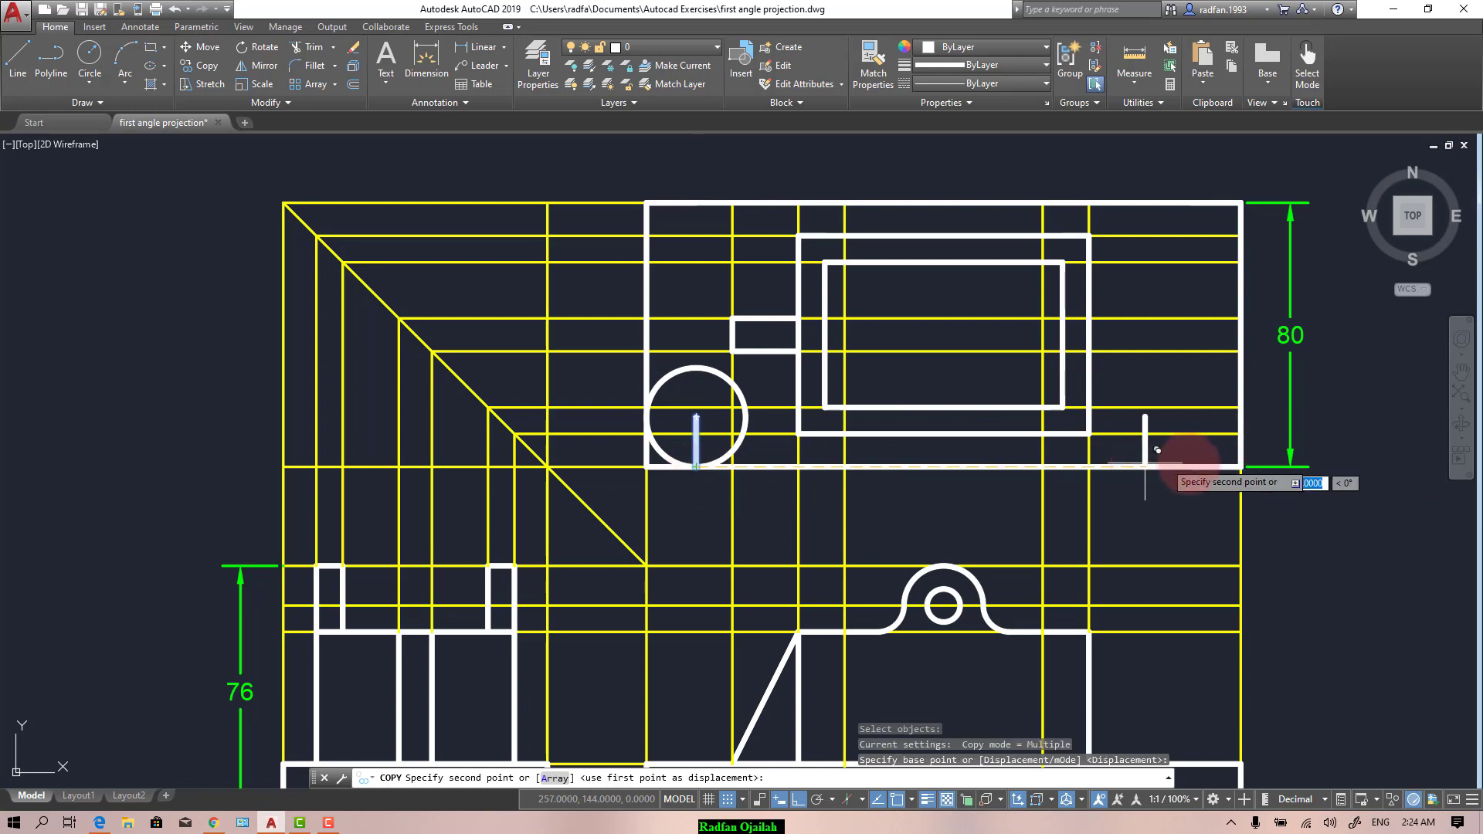
{"action": "left_click", "coordinate": [1191, 466]}
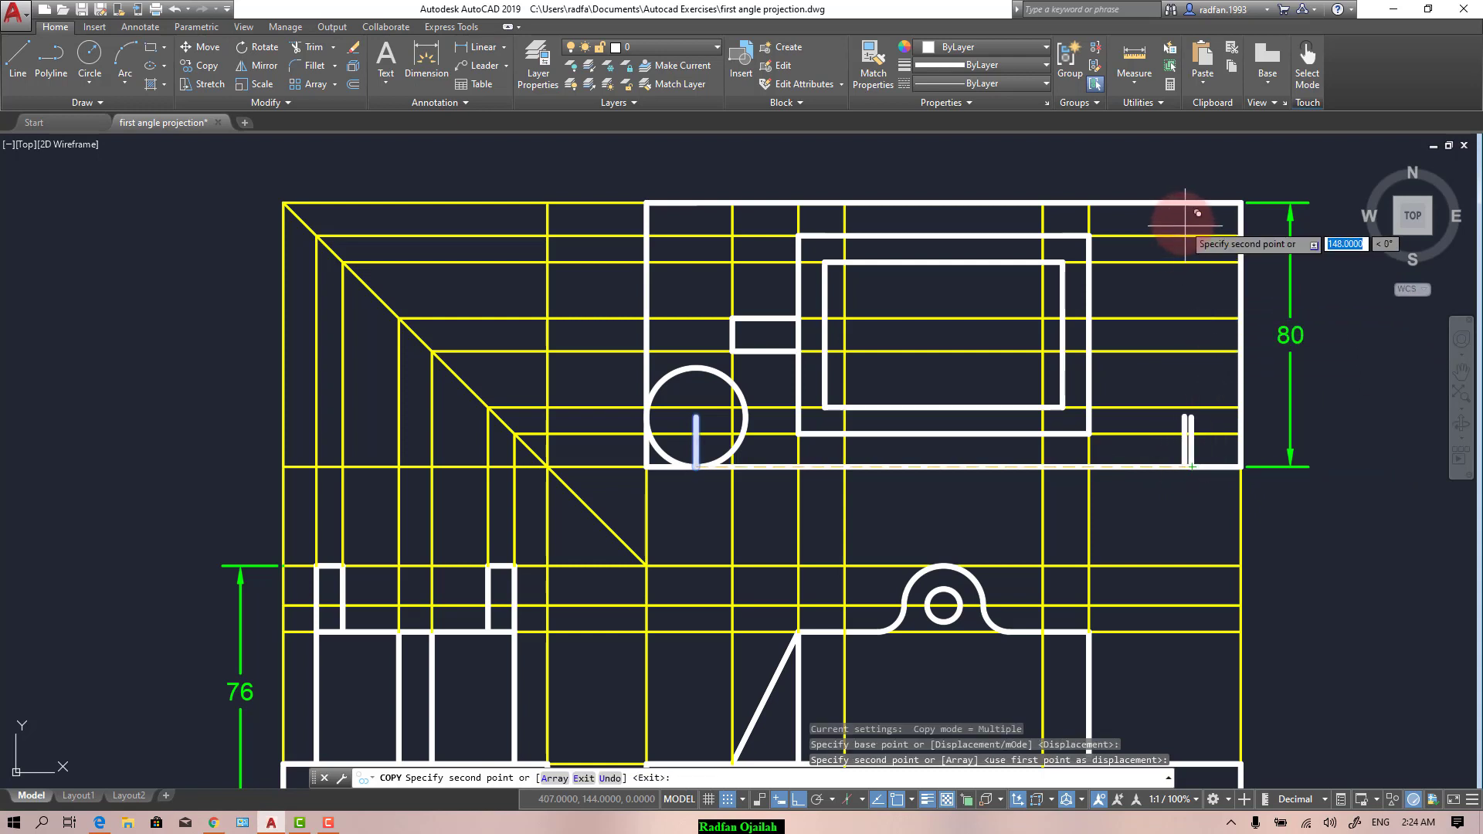
{"action": "key", "text": "Escape"}
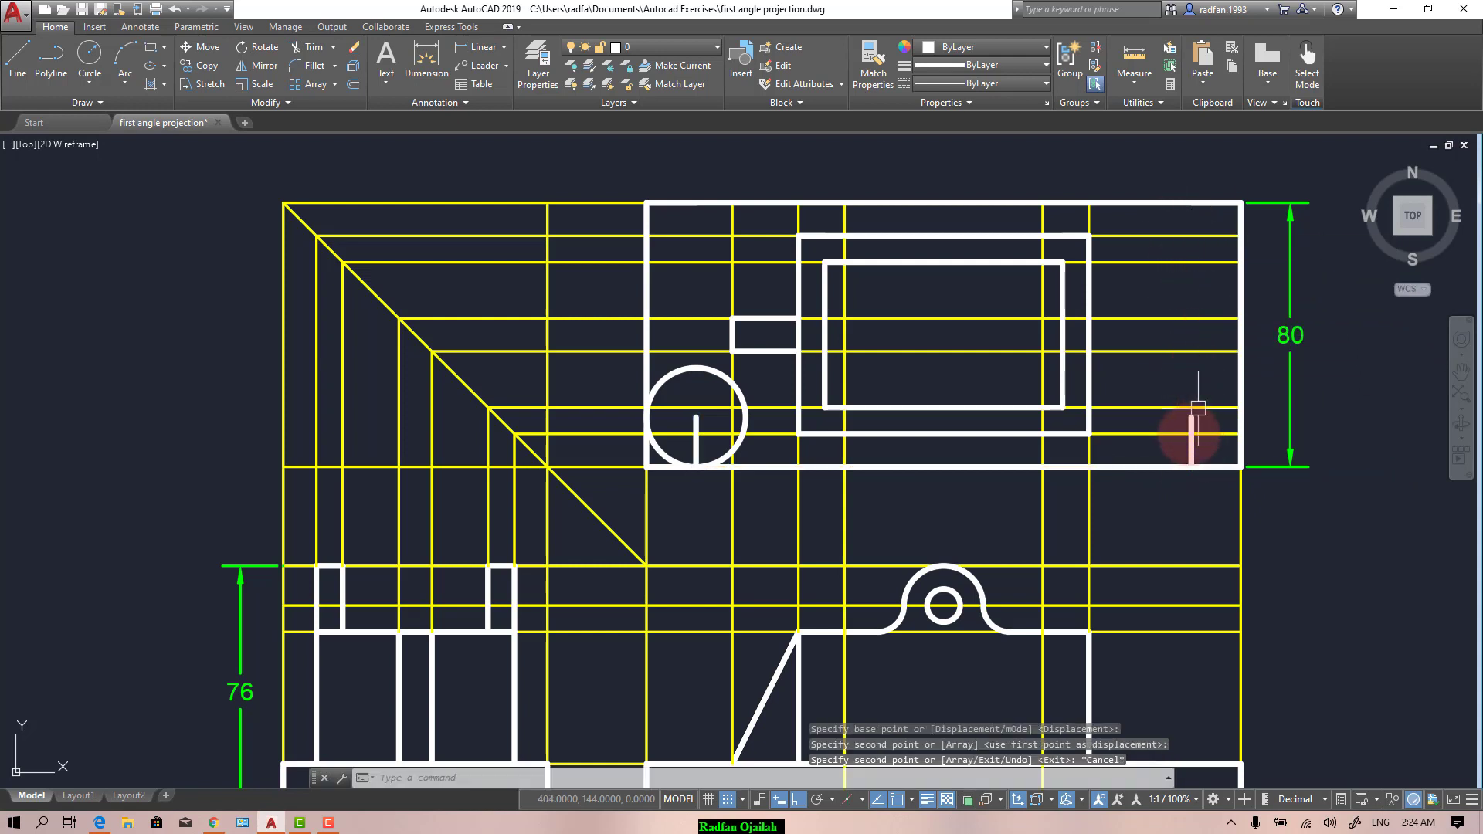
Step: Copy the right short line to the top-right corner and the remaining positions, including top-left
{"action": "key", "text": "space"}
{"action": "left_click", "coordinate": [1191, 432]}
{"action": "key", "text": "Return"}
{"action": "left_click", "coordinate": [1191, 418]}
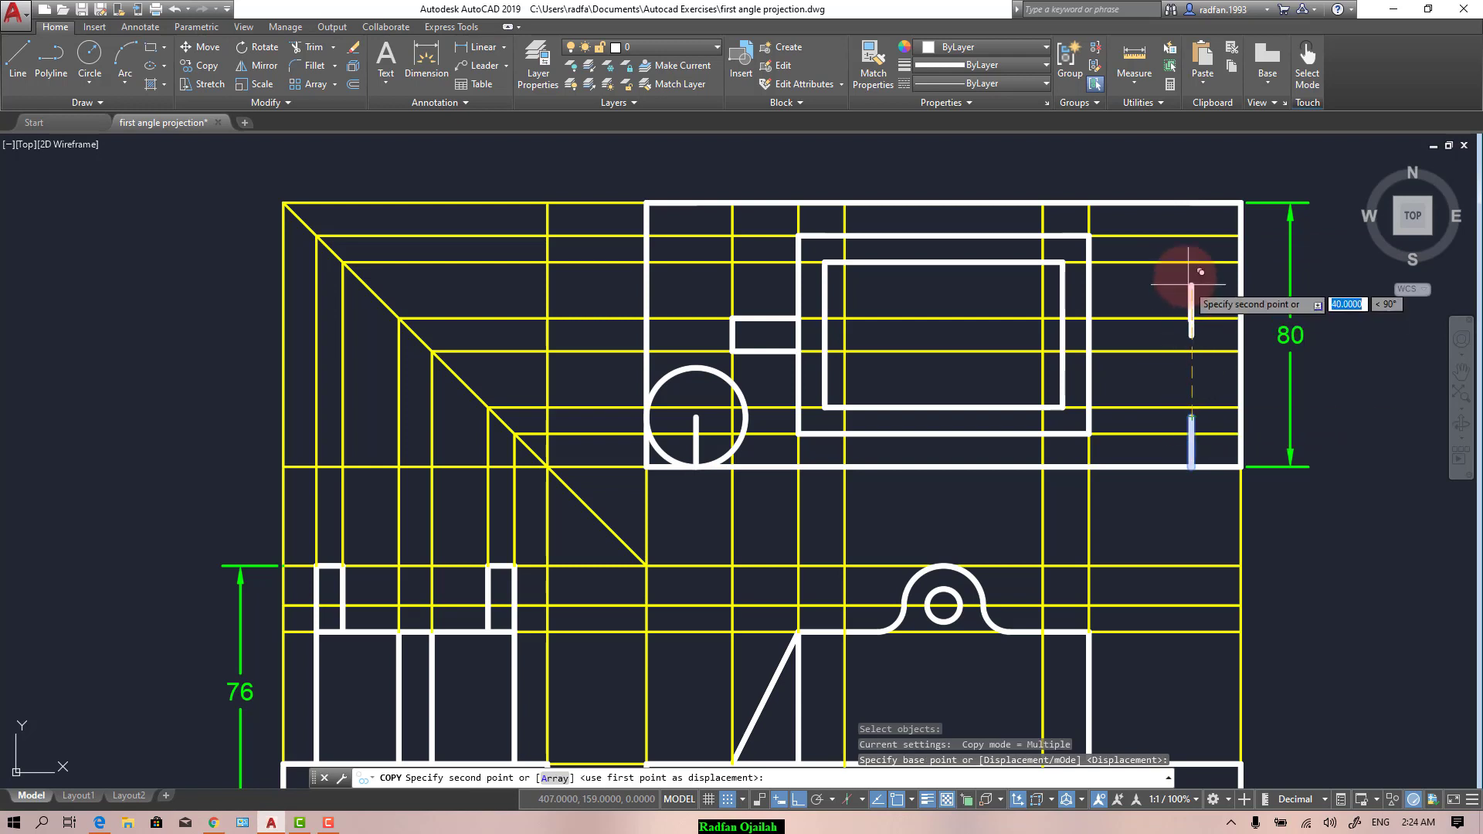
{"action": "left_click", "coordinate": [1192, 203]}
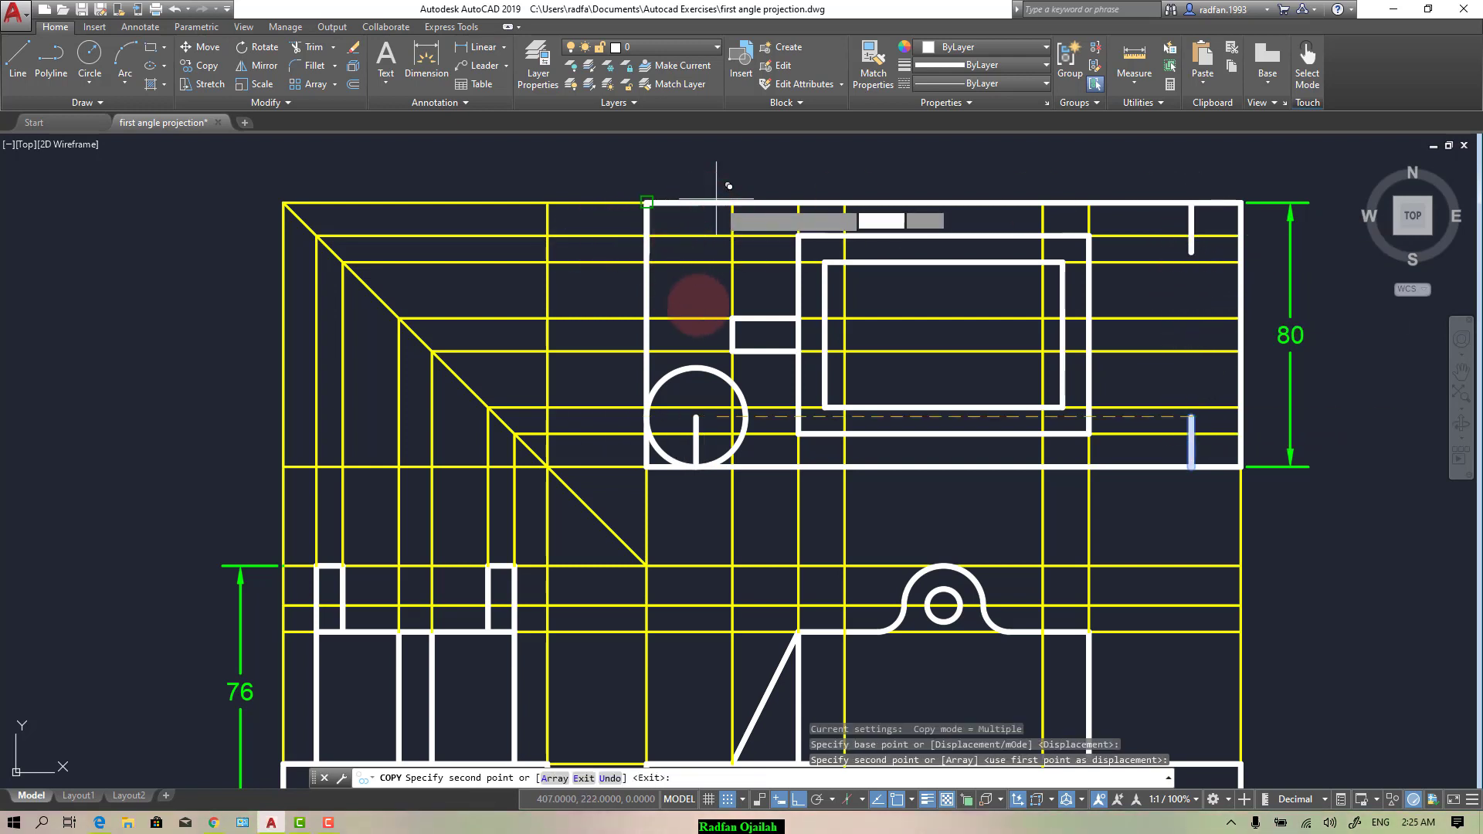
{"action": "left_click", "coordinate": [716, 417]}
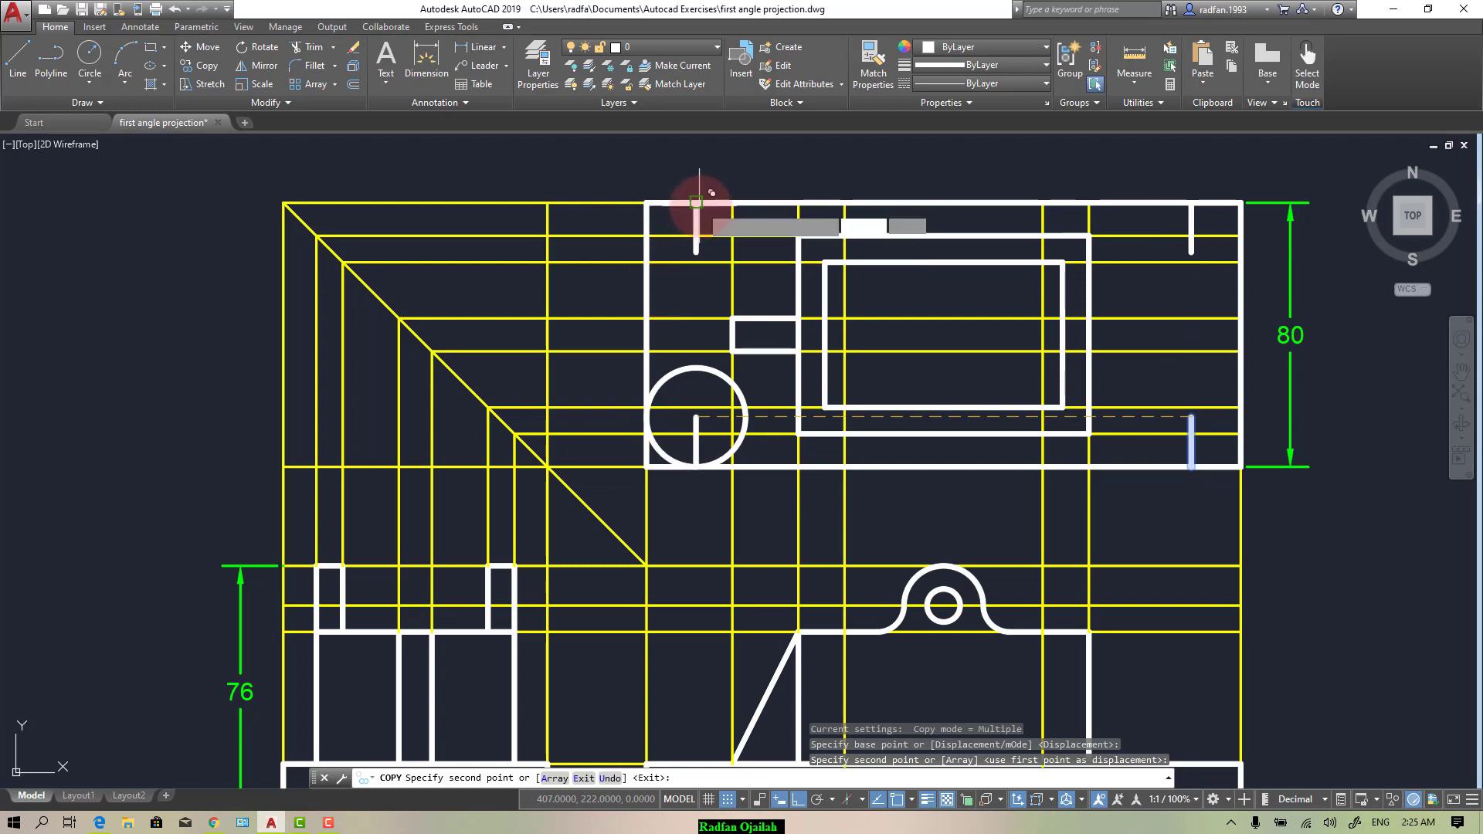
{"action": "left_click", "coordinate": [696, 202]}
{"action": "key", "text": "Escape"}
Step: Copy the circle by its centre to the top-left, top-right and bottom-right corners
{"action": "type", "text": "c"}
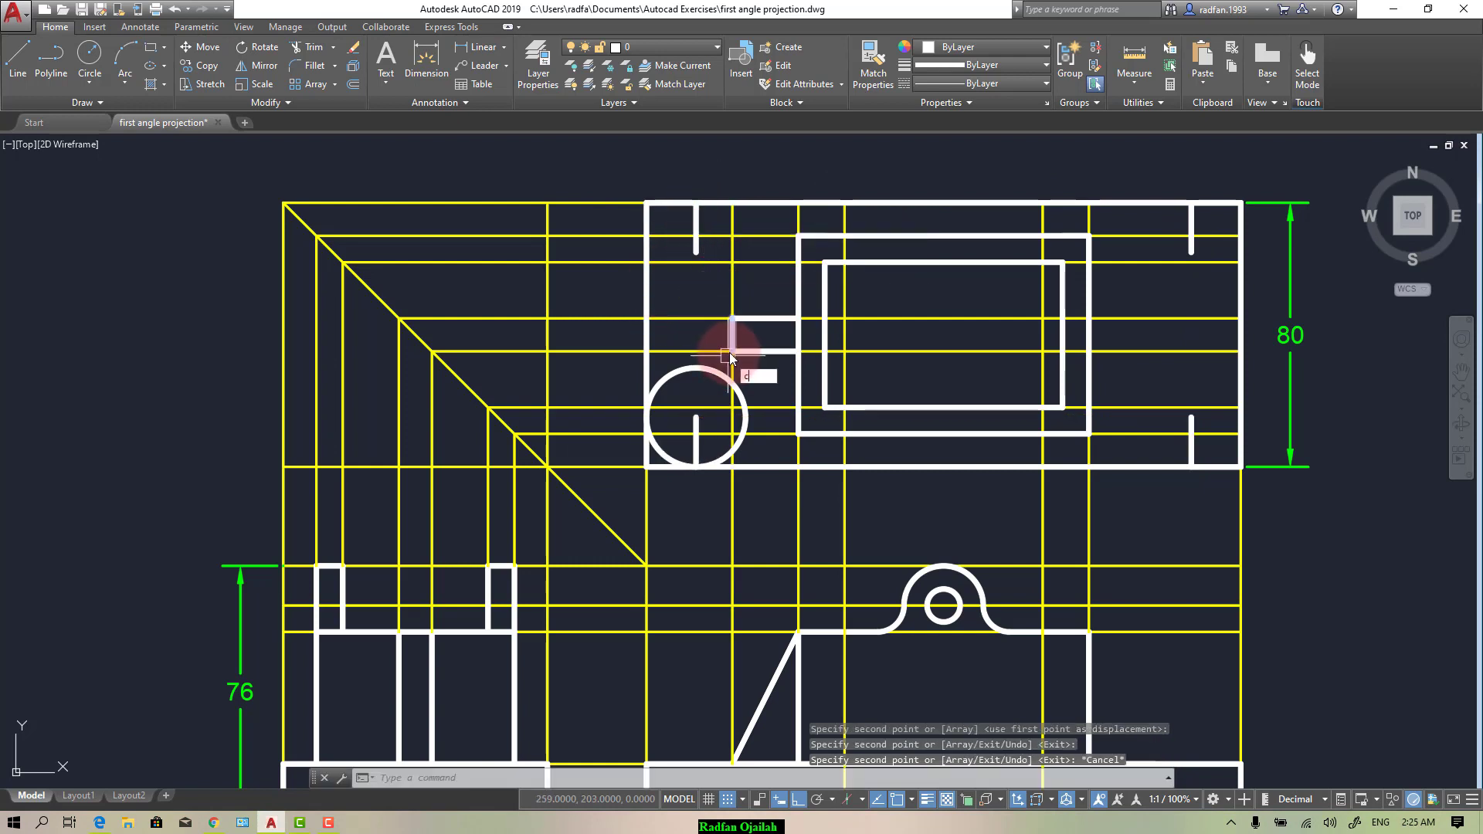
{"action": "type", "text": "op"}
{"action": "key", "text": "Return"}
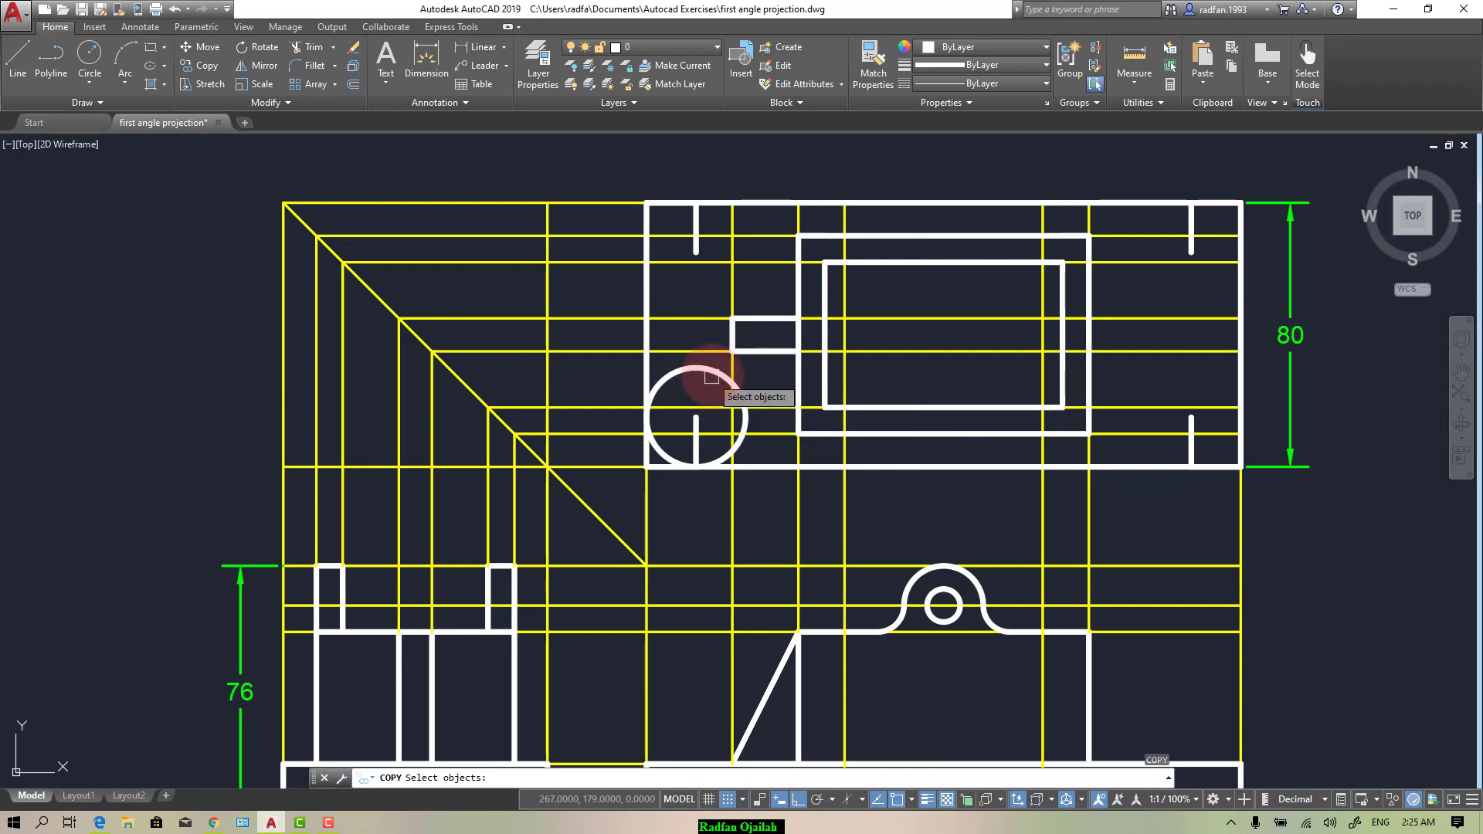
{"action": "left_click", "coordinate": [719, 373]}
{"action": "key", "text": "Return"}
{"action": "left_click", "coordinate": [696, 418]}
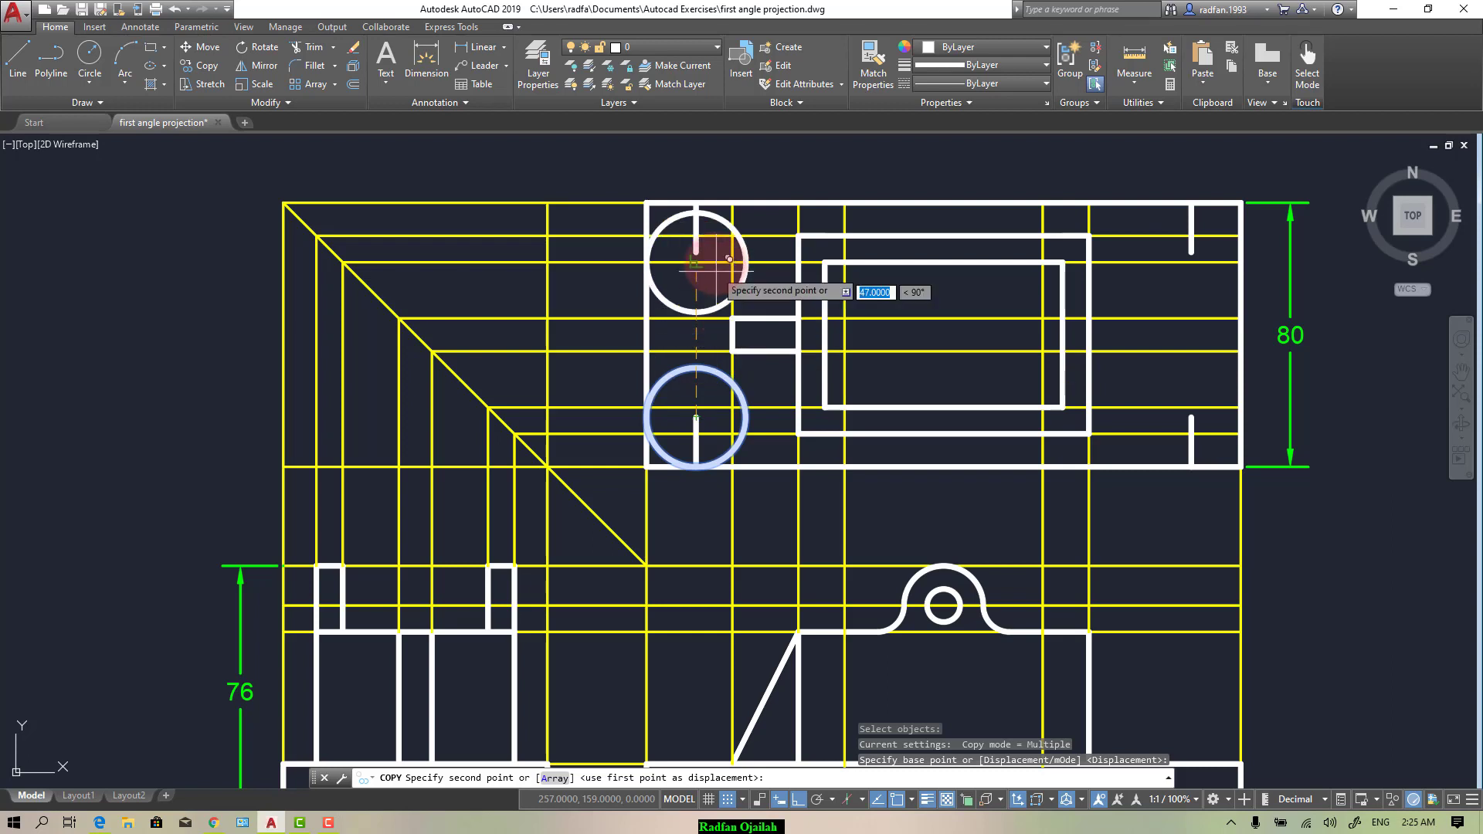
{"action": "left_click", "coordinate": [696, 251]}
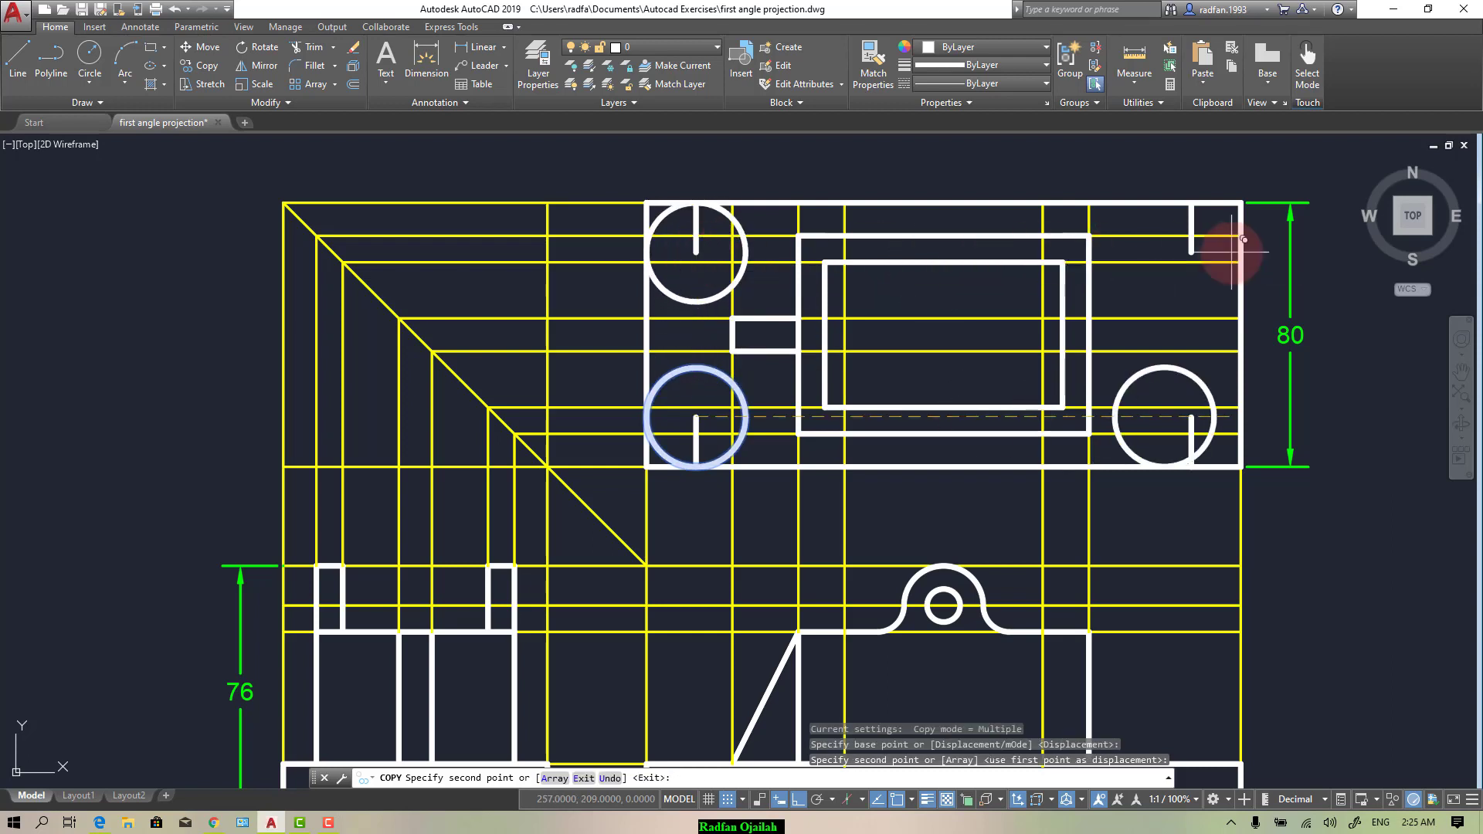
{"action": "left_click", "coordinate": [1190, 251]}
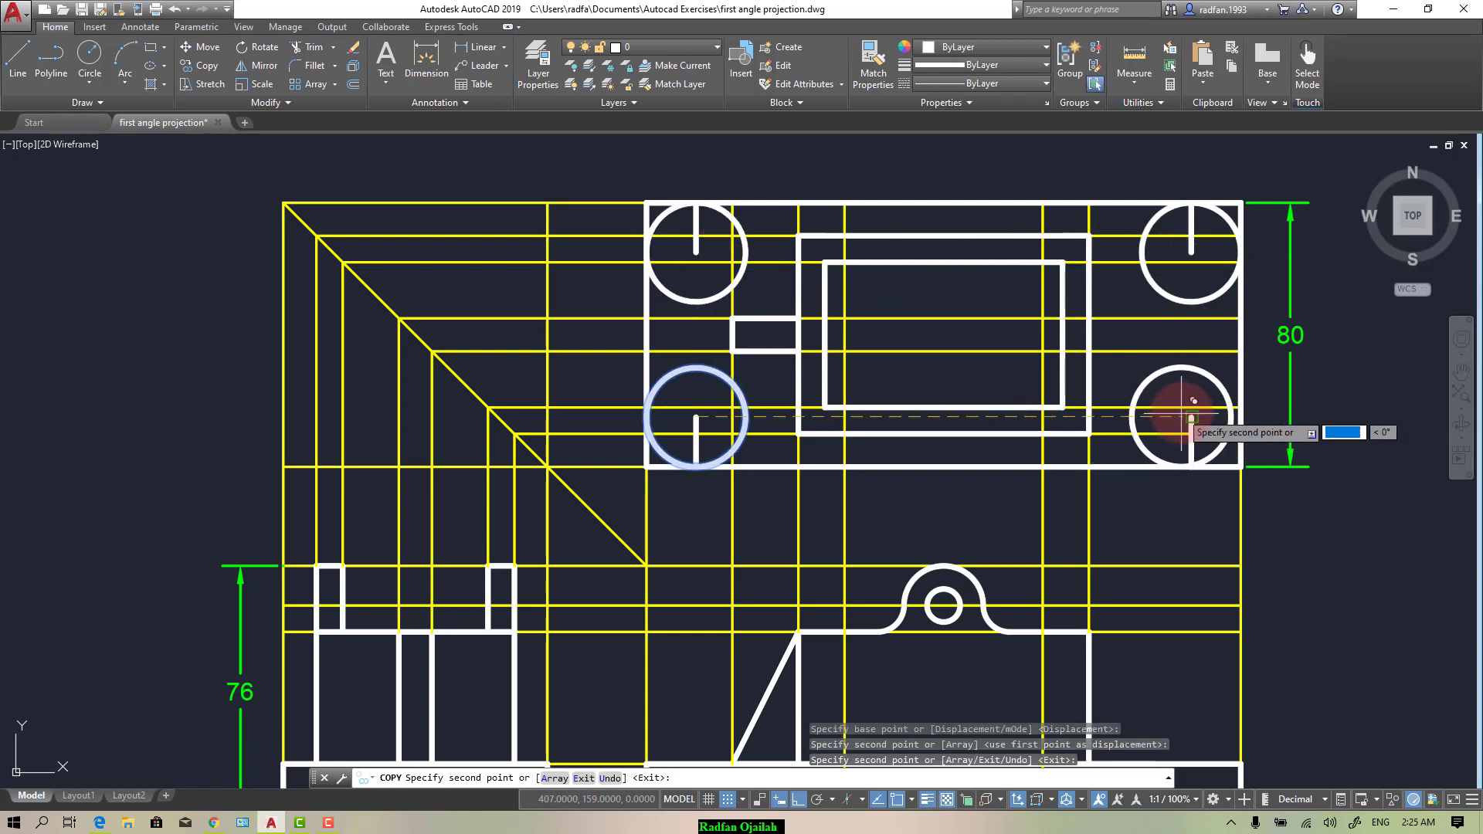
{"action": "left_click", "coordinate": [1190, 418]}
{"action": "key", "text": "Escape"}
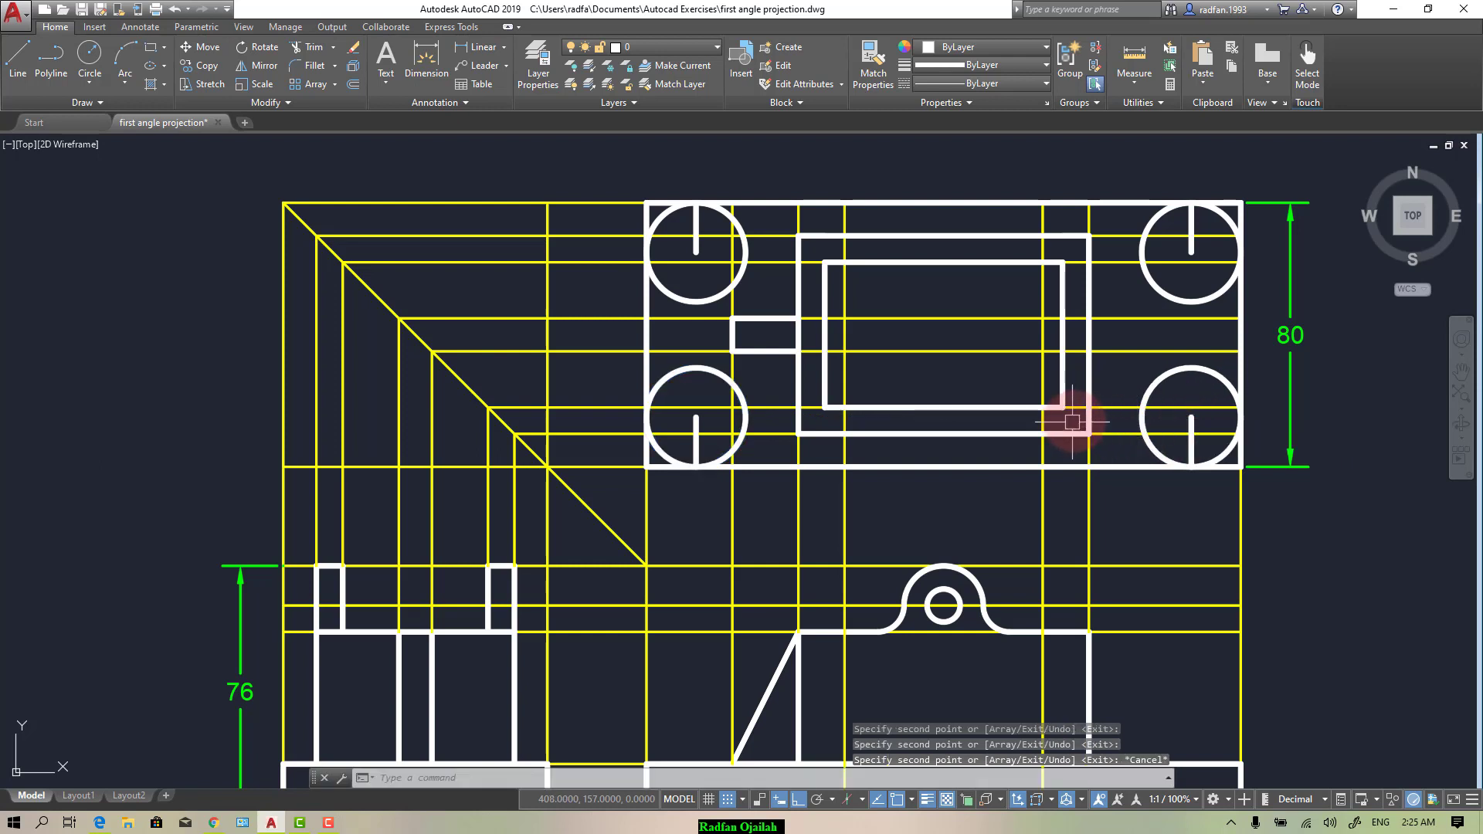
Step: Trim the four corner circles into arcs, using the top, left, bottom and right edges as boundaries
{"action": "type", "text": "tr"}
{"action": "key", "text": "Return"}
{"action": "left_click", "coordinate": [888, 203]}
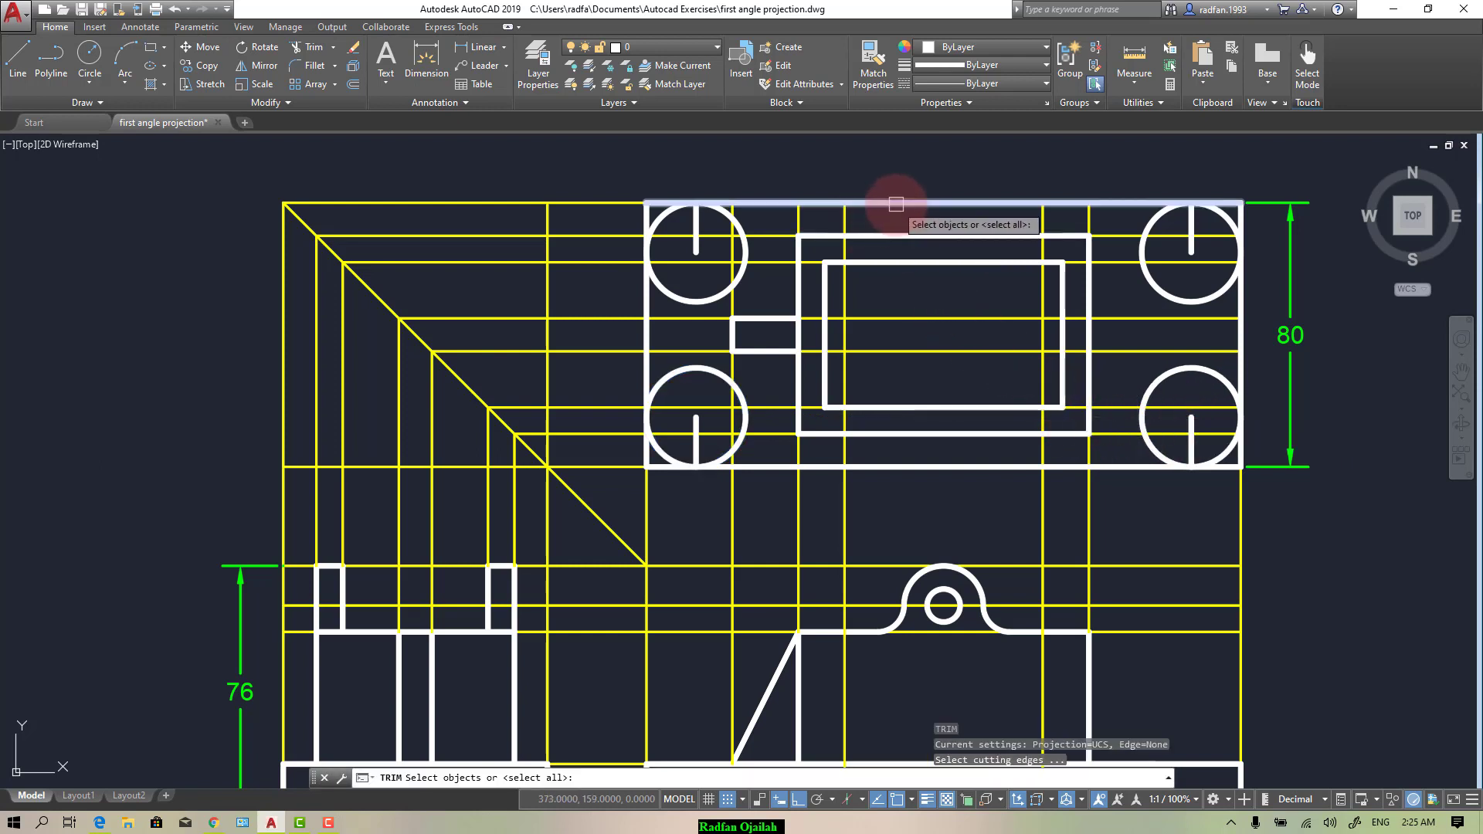
{"action": "left_click", "coordinate": [873, 421]}
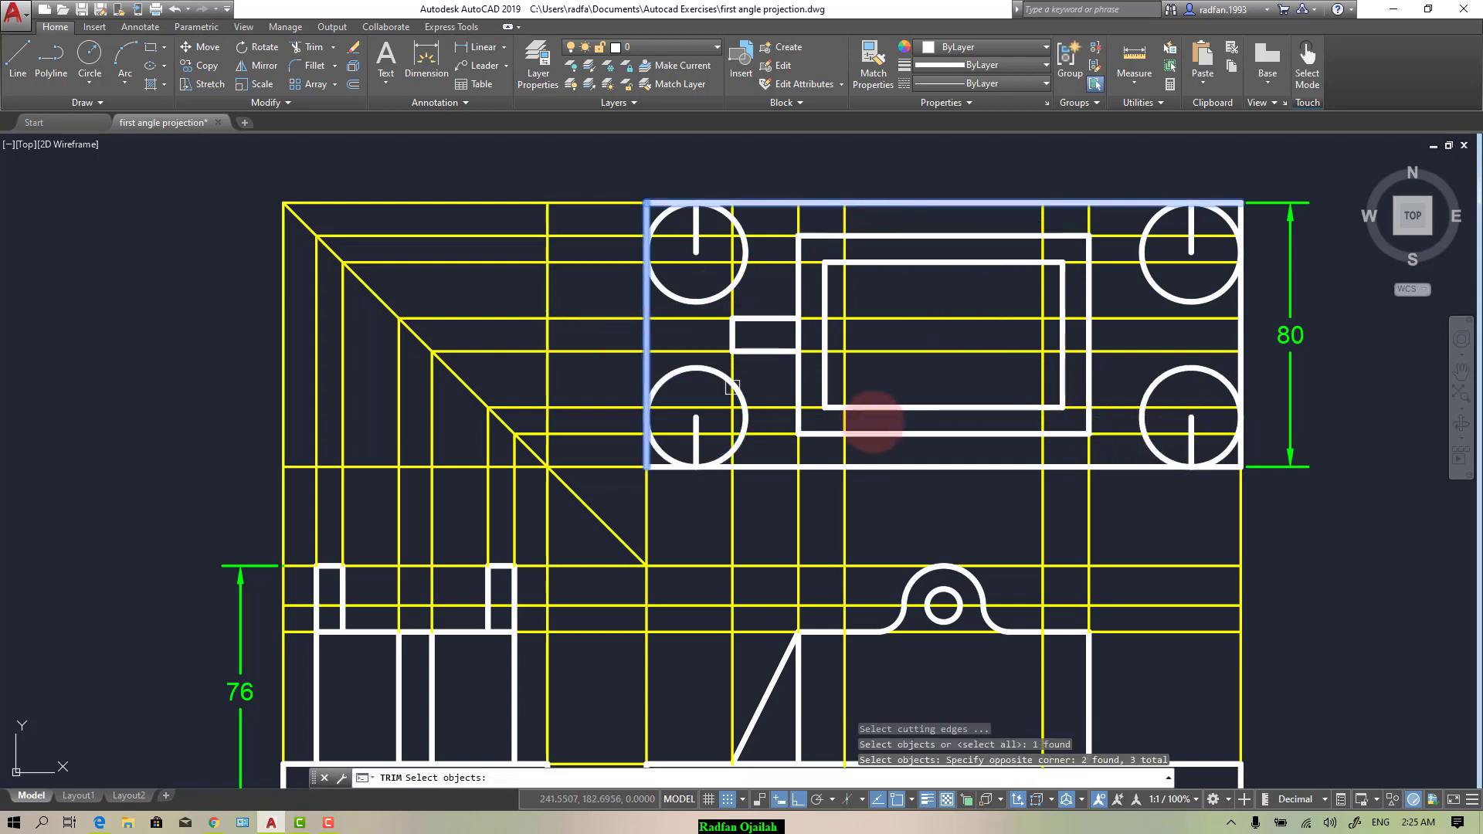
{"action": "left_click", "coordinate": [889, 465]}
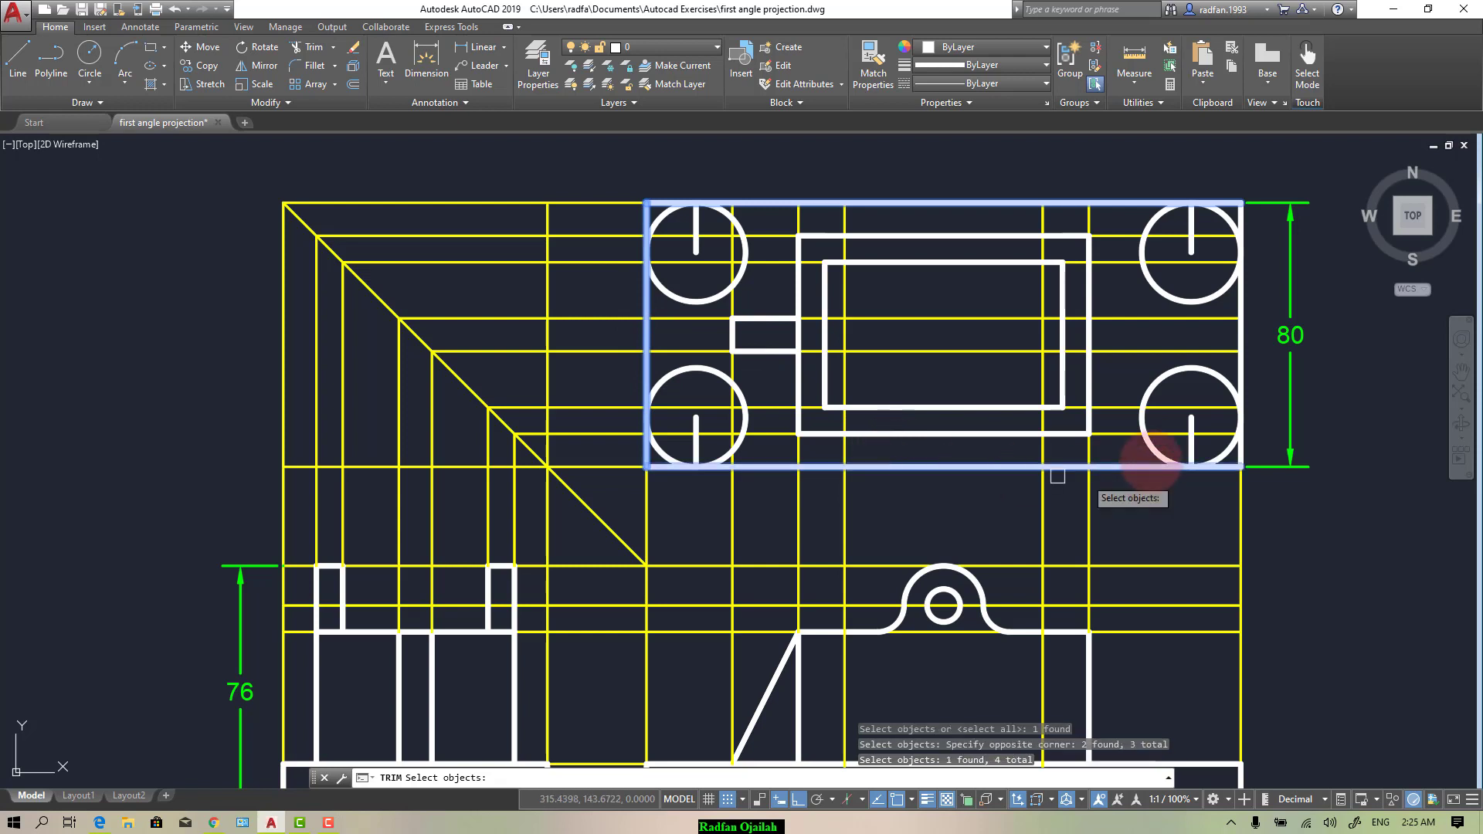
{"action": "left_click", "coordinate": [1243, 338]}
{"action": "key", "text": "Return"}
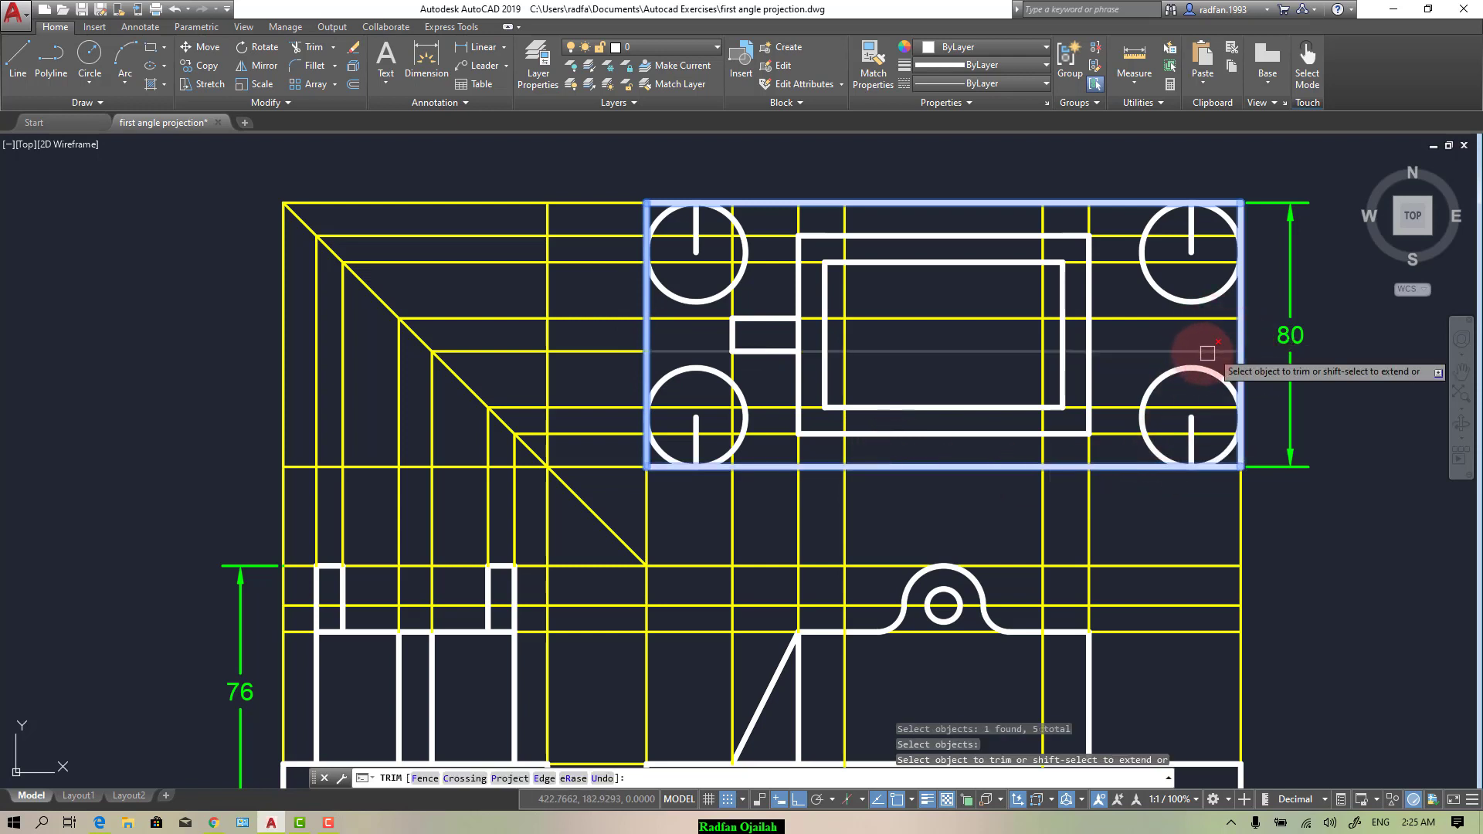
{"action": "left_click", "coordinate": [1170, 303]}
{"action": "left_click", "coordinate": [1157, 388]}
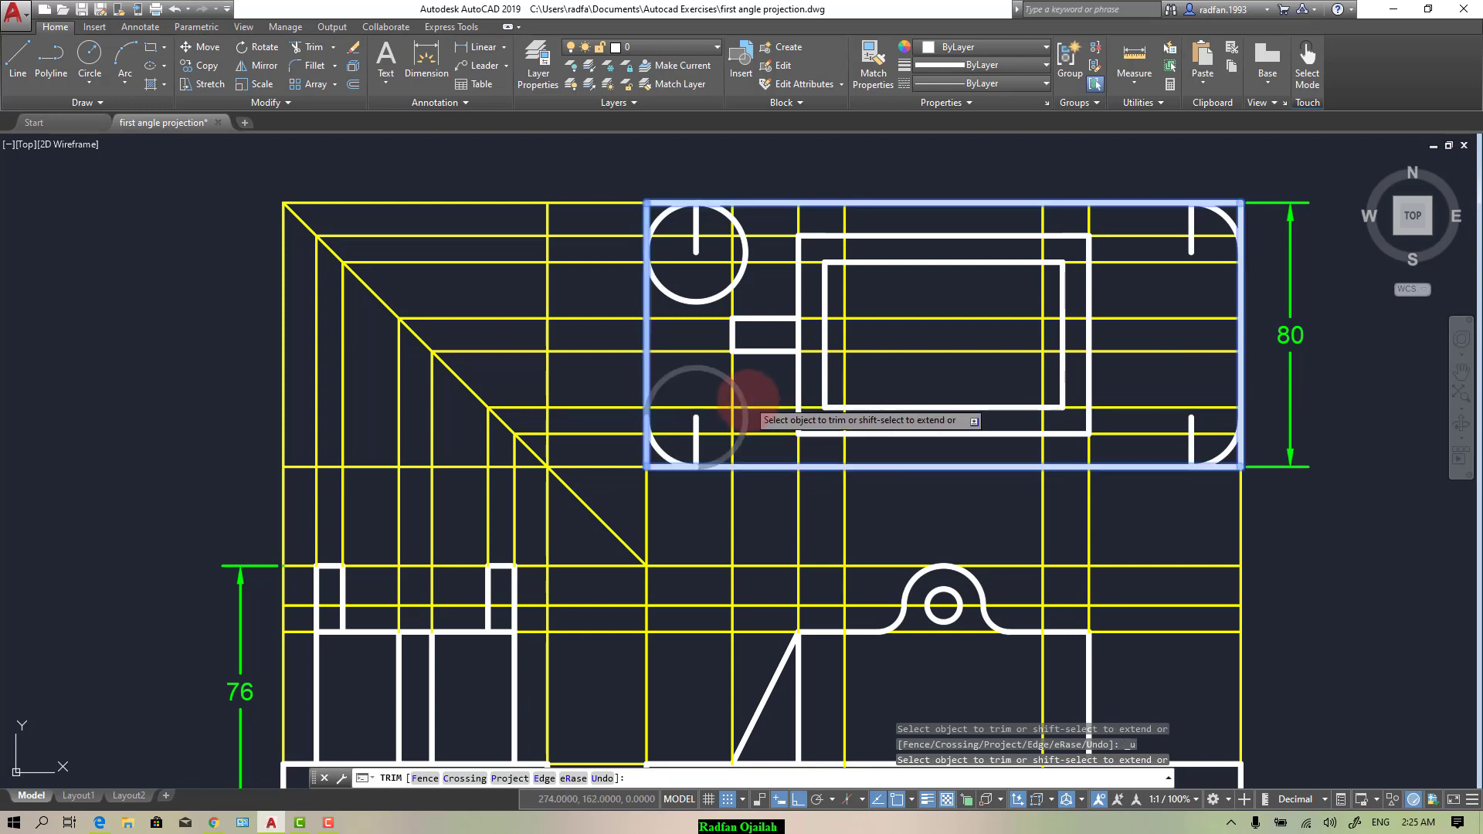
{"action": "left_click", "coordinate": [747, 410]}
{"action": "left_click", "coordinate": [720, 294]}
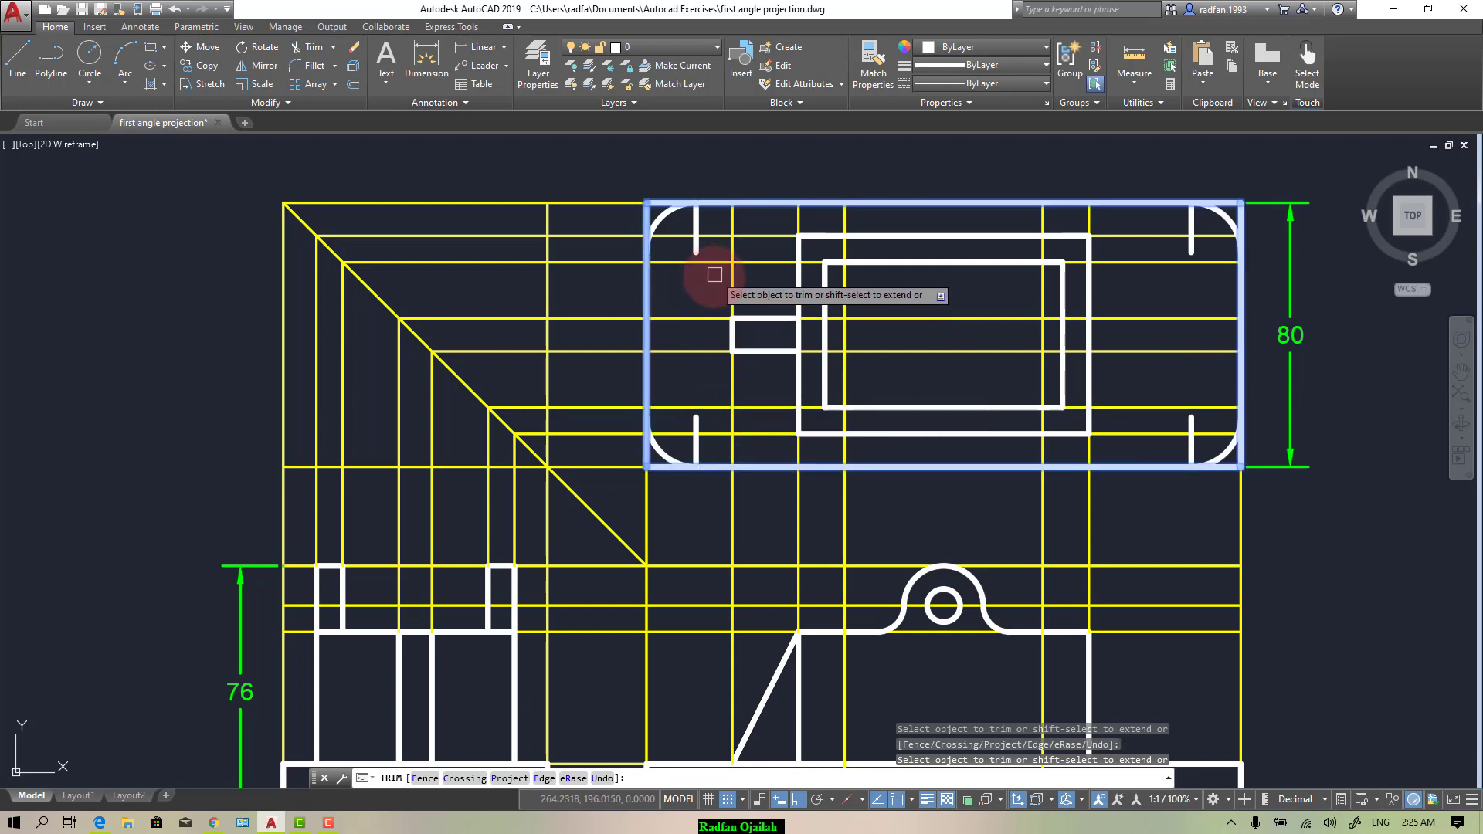
{"action": "key", "text": "Escape"}
Step: Delete the four short vertical lines left at the corners
{"action": "left_click", "coordinate": [695, 248]}
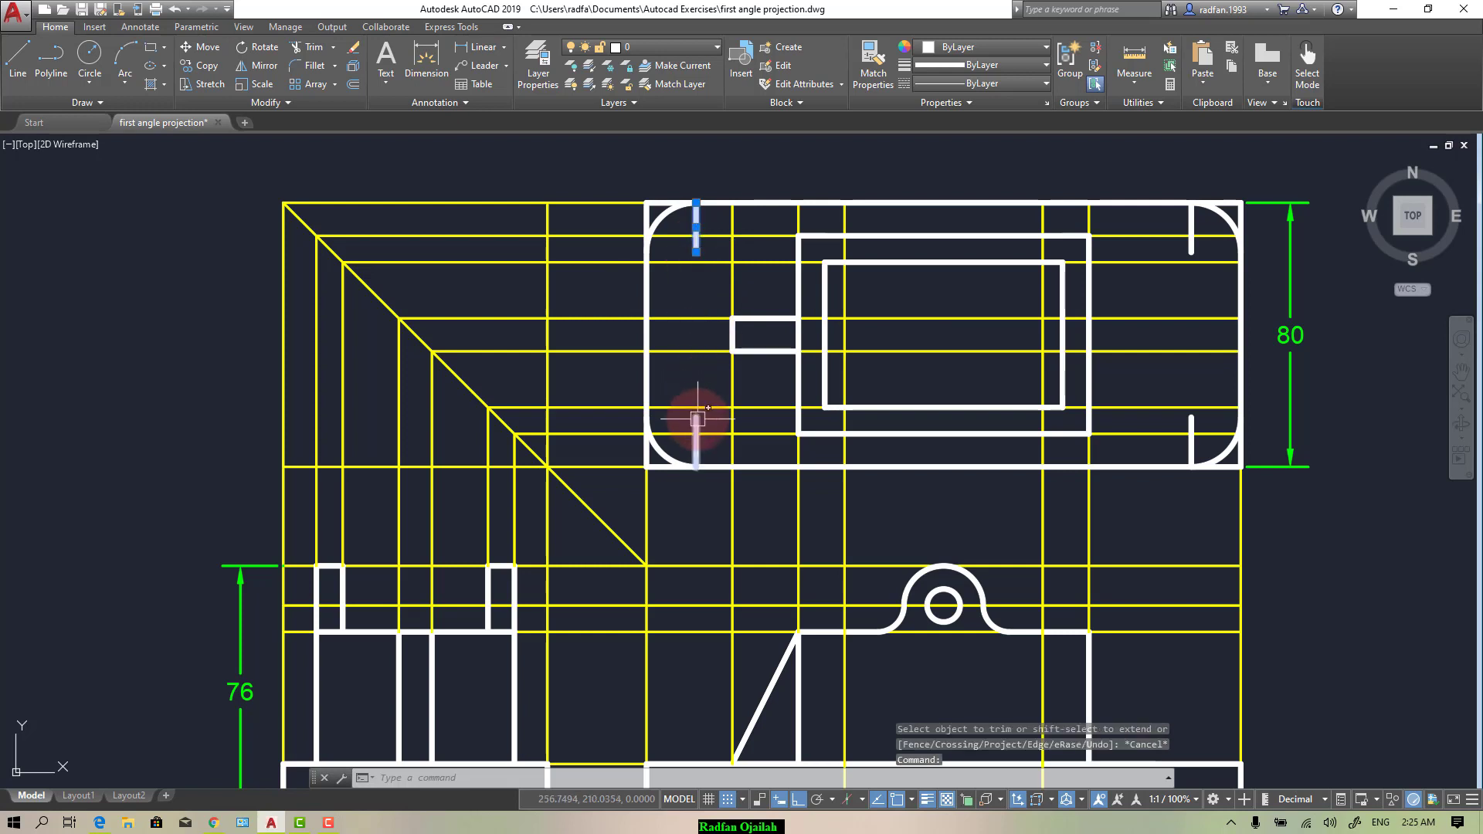
{"action": "left_click", "coordinate": [697, 421]}
{"action": "left_click", "coordinate": [1191, 433]}
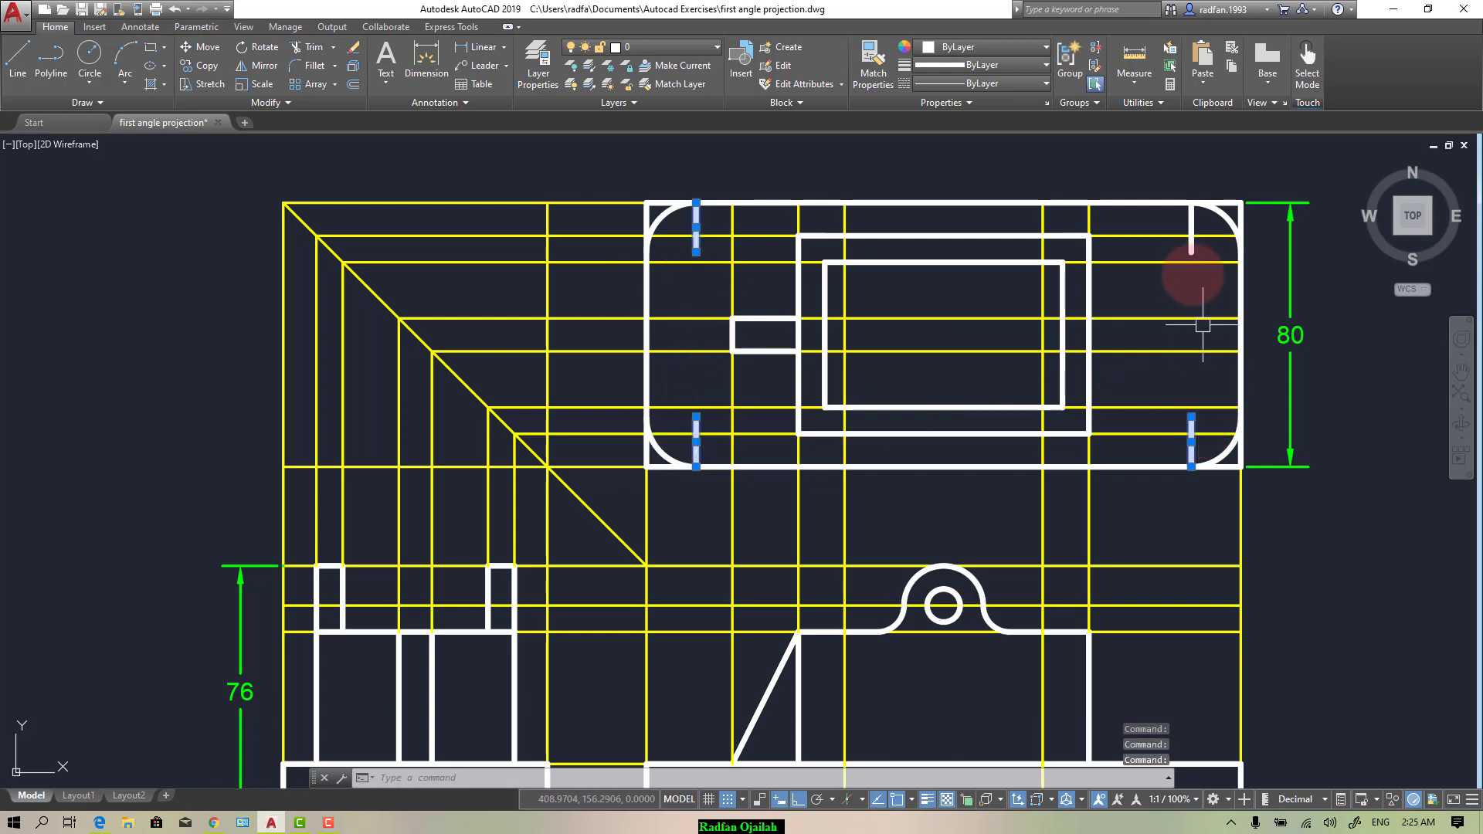
{"action": "left_click", "coordinate": [1190, 244]}
{"action": "key", "text": "Delete"}
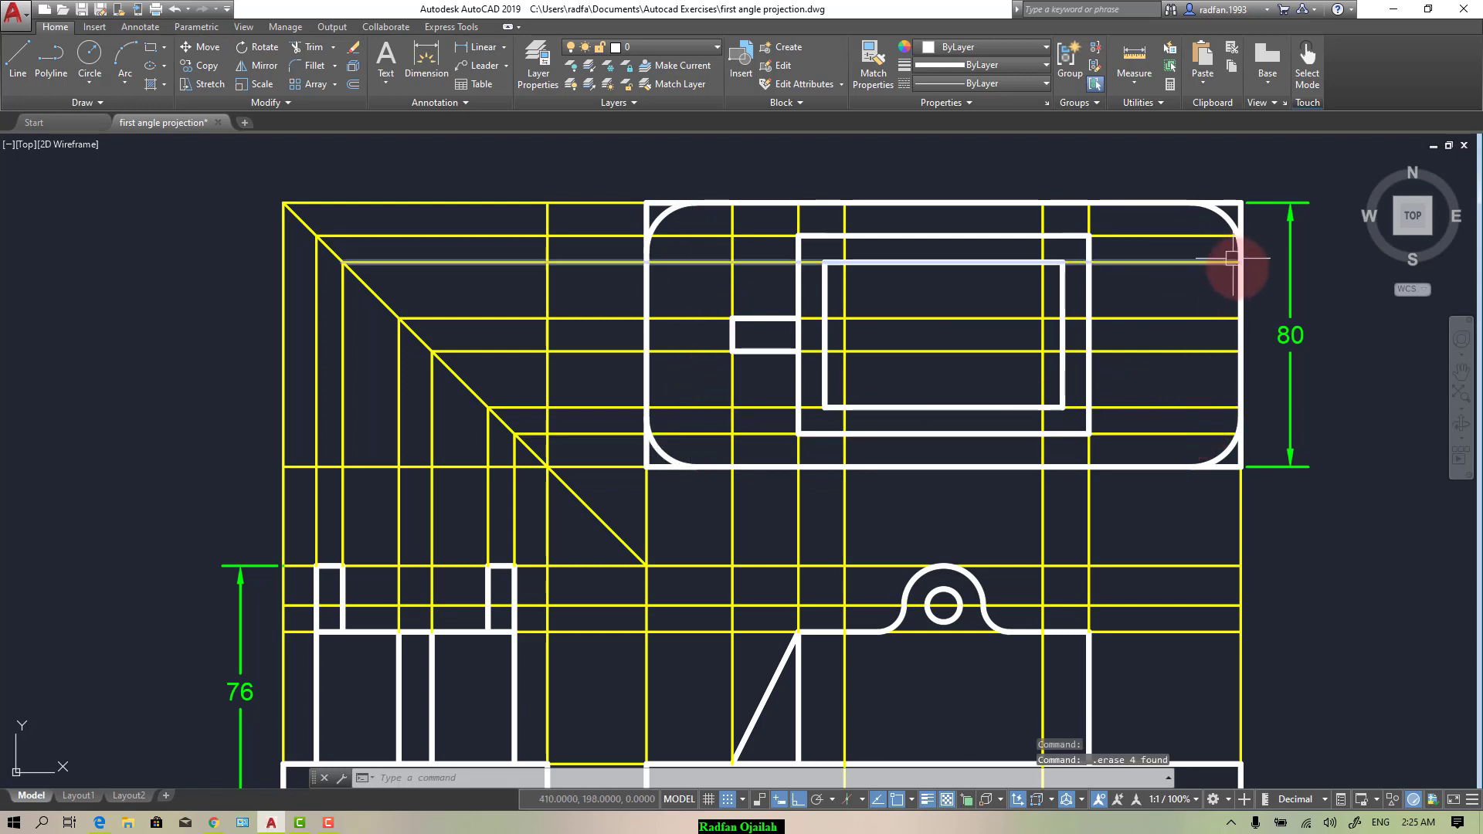
{"action": "scroll", "coordinate": [1229, 219], "scroll_direction": "up", "scroll_amount": 4}
{"action": "scroll", "coordinate": [1237, 216], "scroll_direction": "down", "scroll_amount": 3}
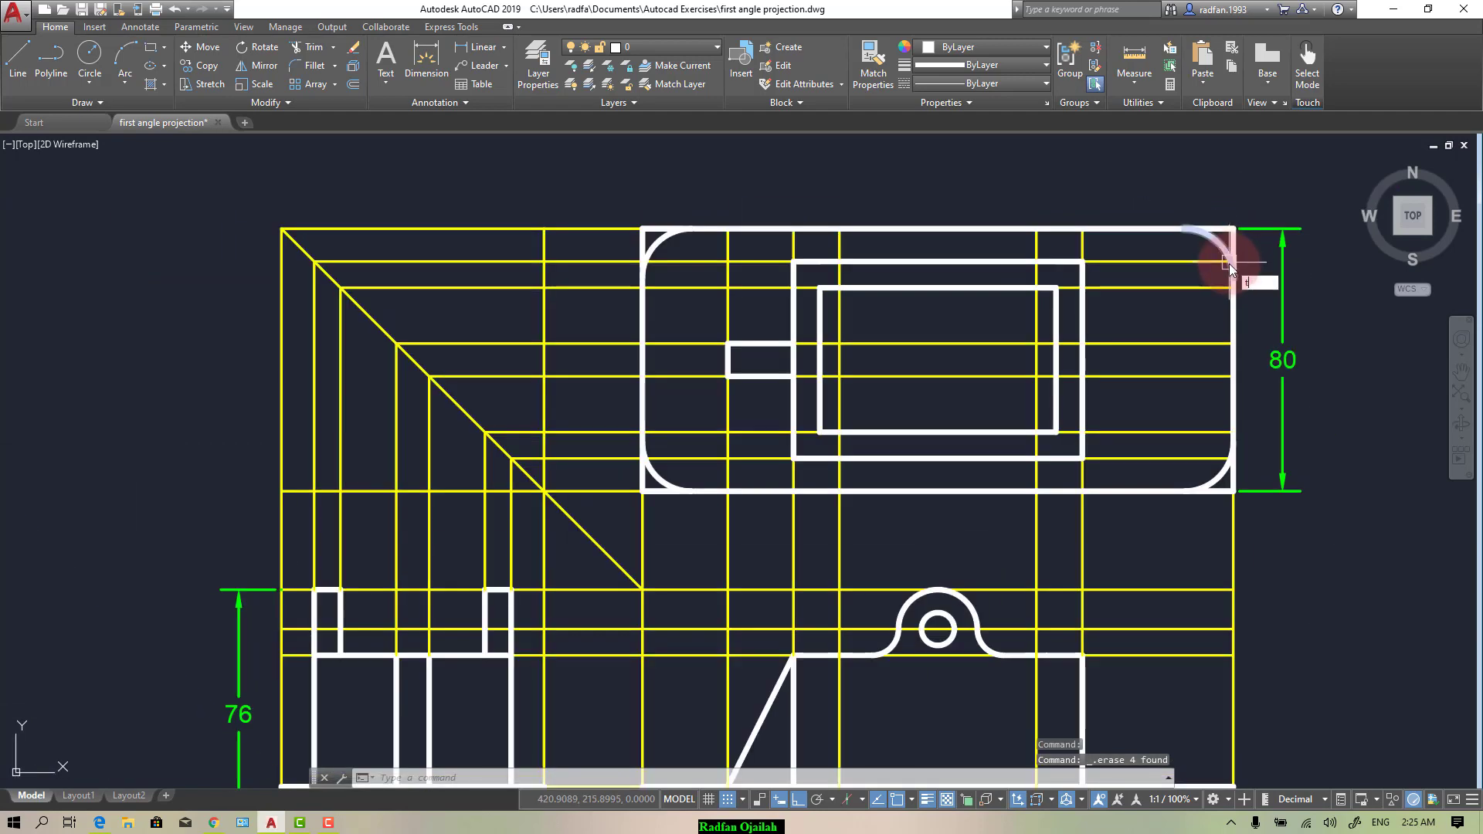
Step: Trim against three corner arcs to try removing the upper-left corner stub
{"action": "key", "text": "Return"}
{"action": "left_click", "coordinate": [1219, 247]}
{"action": "left_click", "coordinate": [1224, 462]}
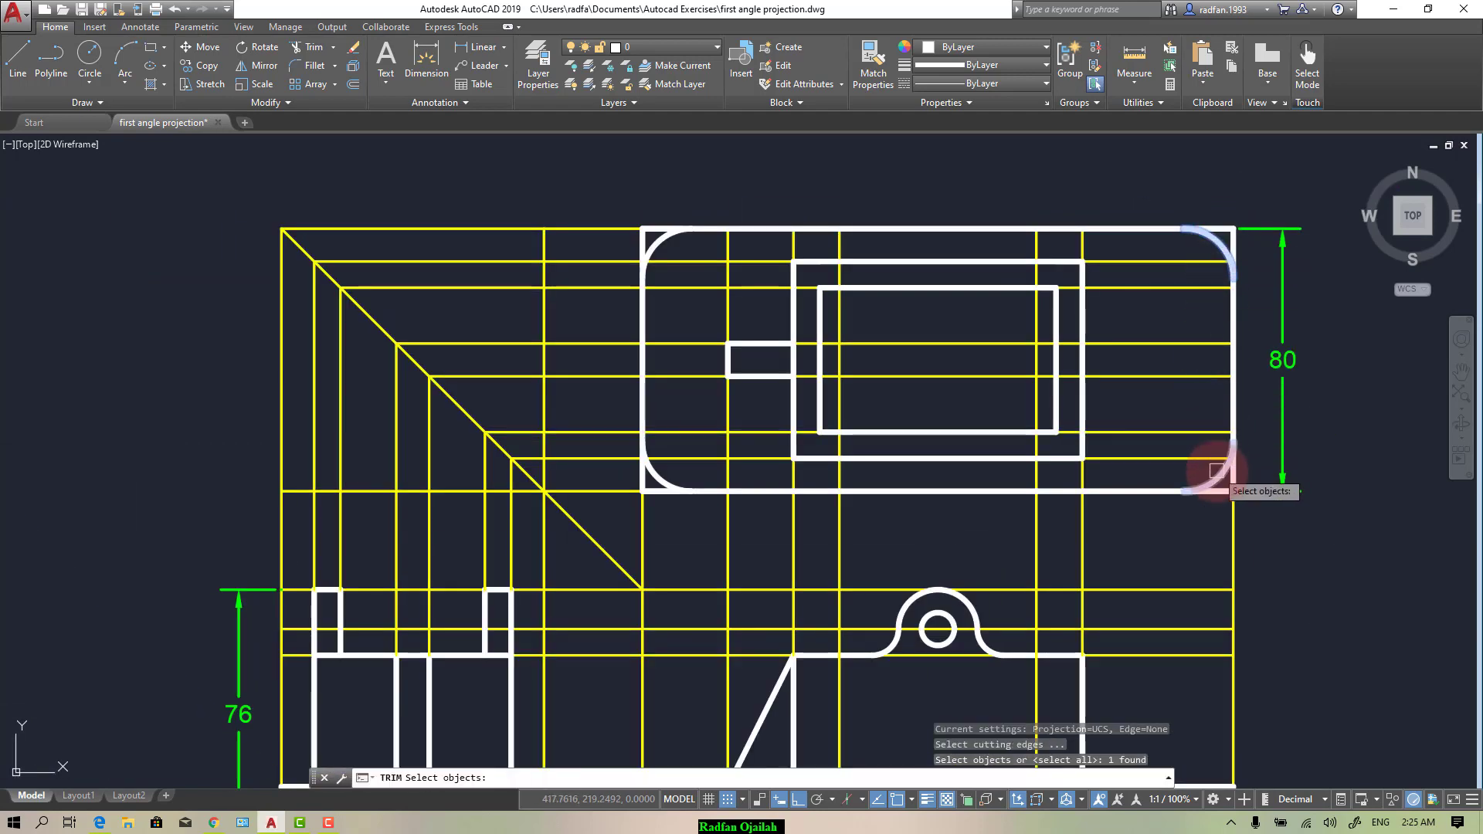
{"action": "left_click", "coordinate": [657, 476]}
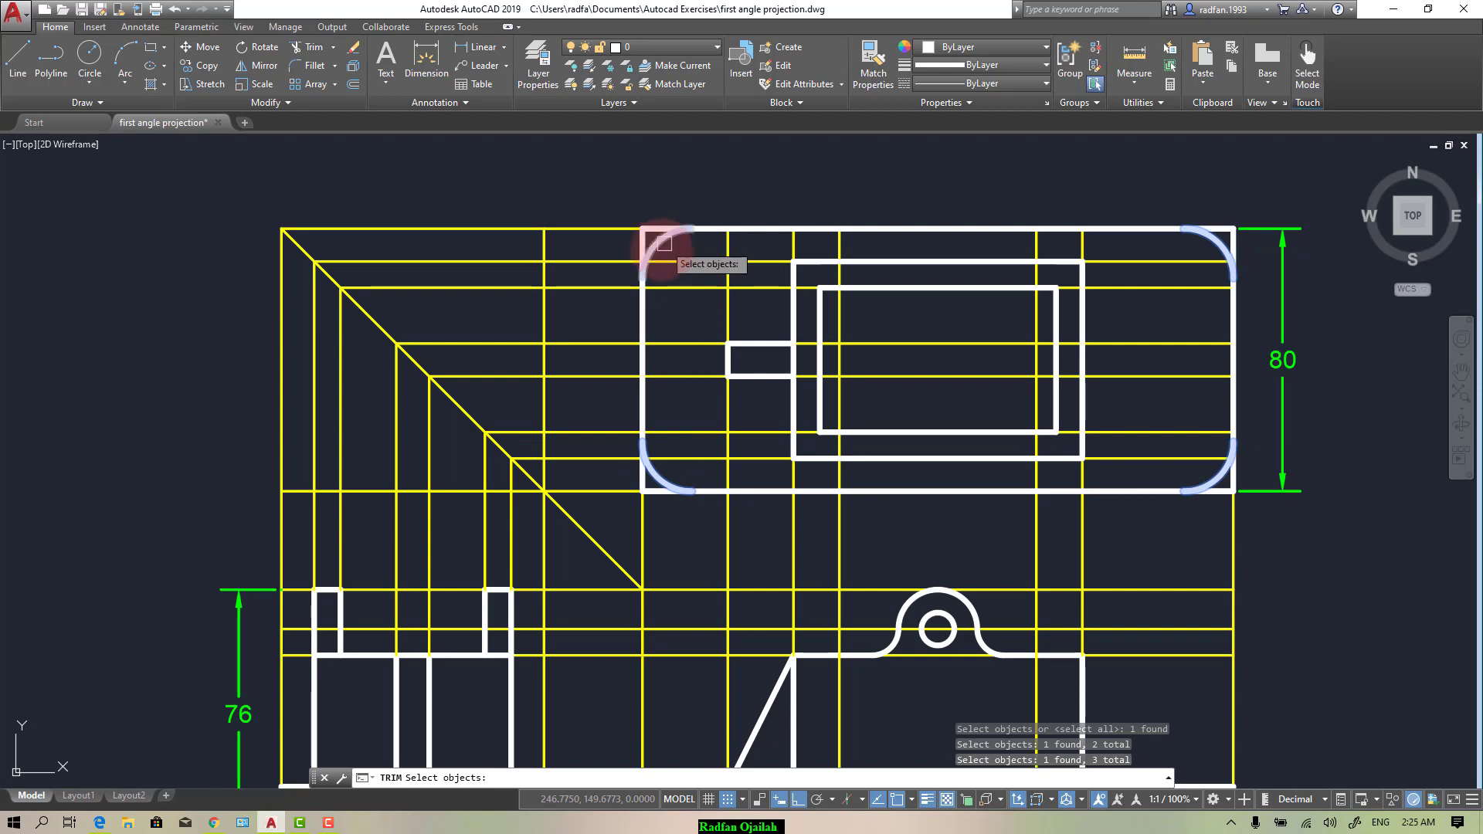
{"action": "key", "text": "Return"}
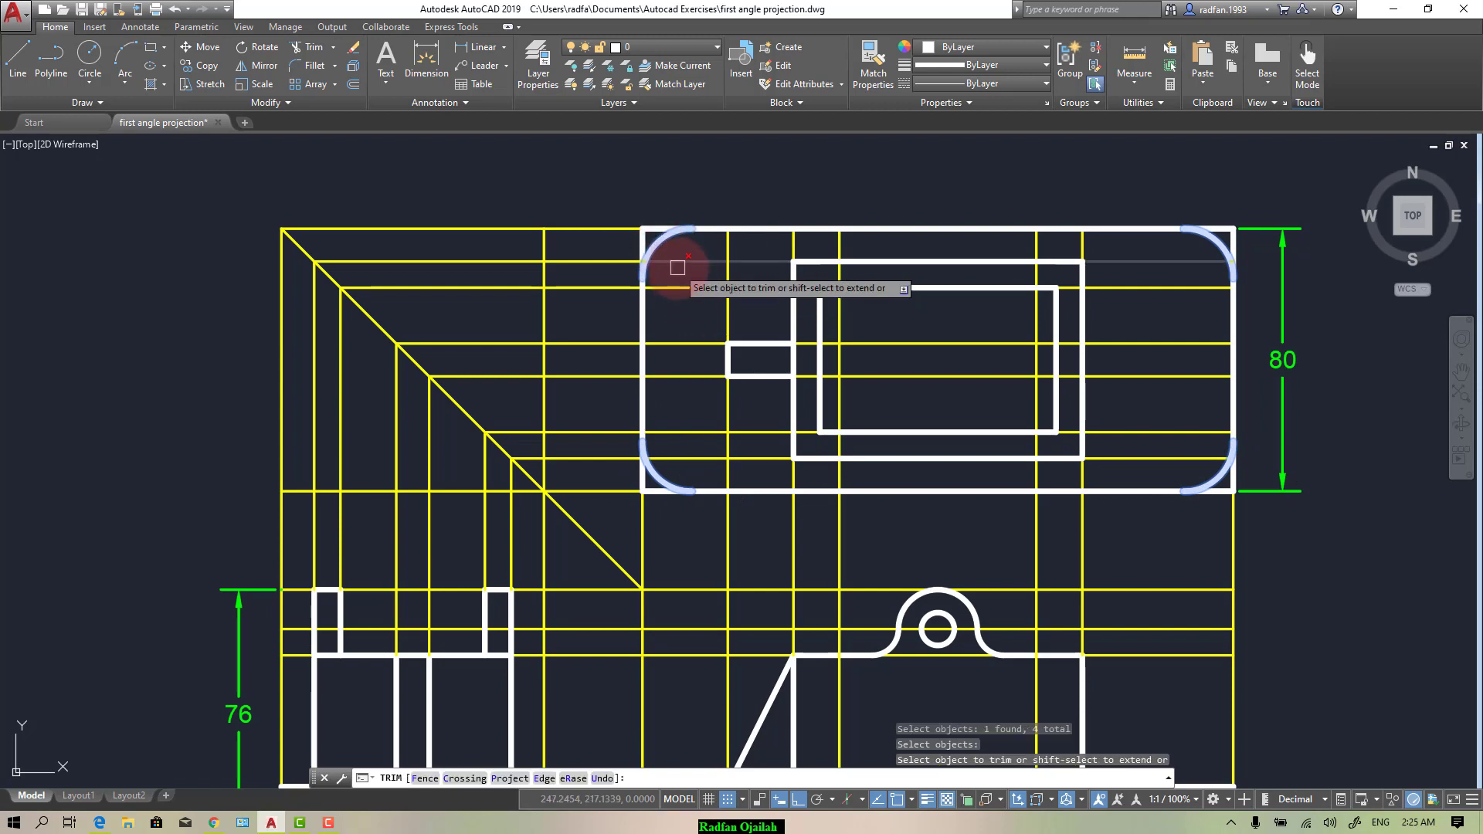
{"action": "left_click", "coordinate": [647, 228]}
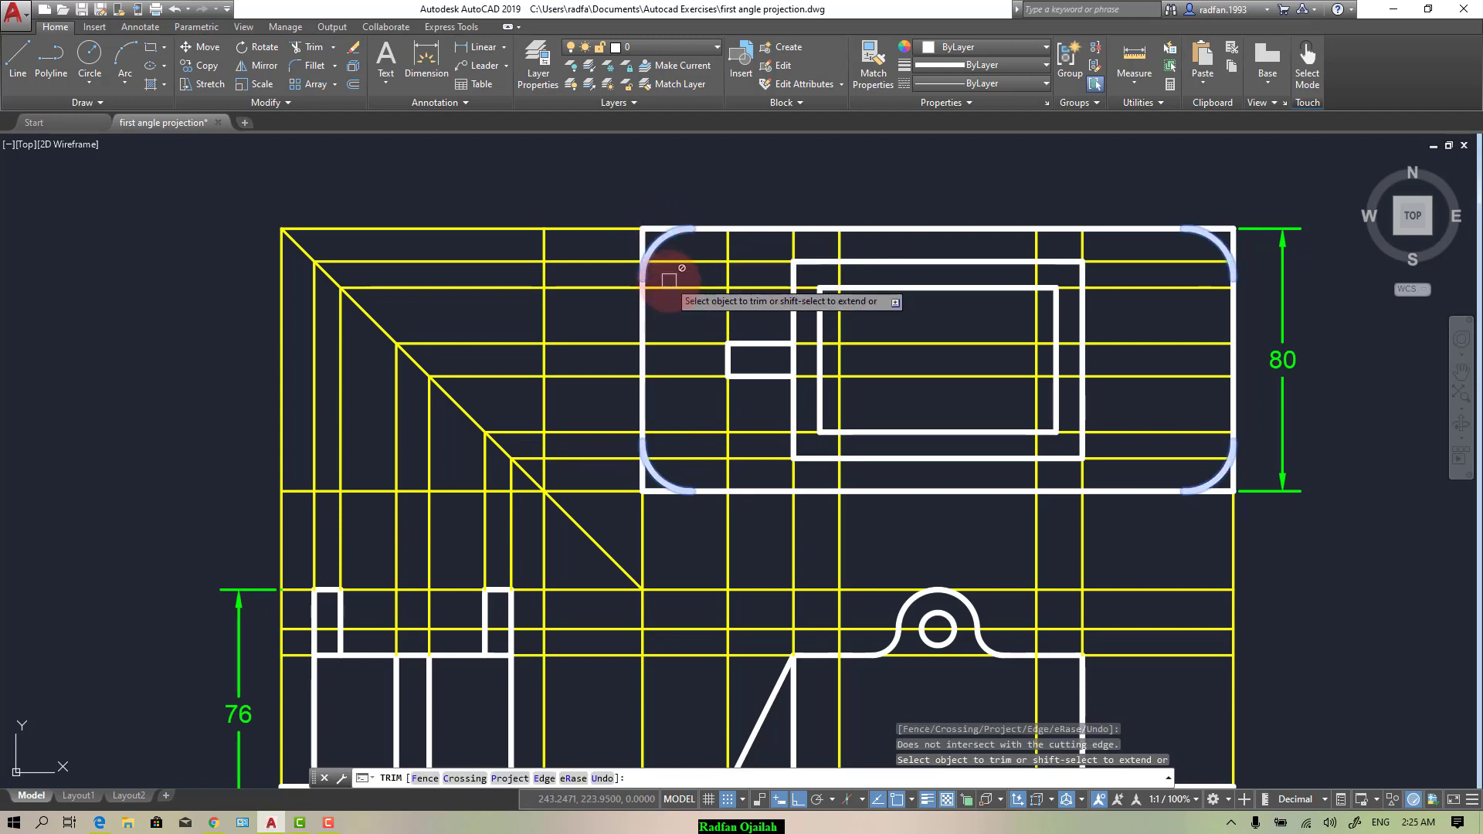
{"action": "left_click", "coordinate": [649, 227]}
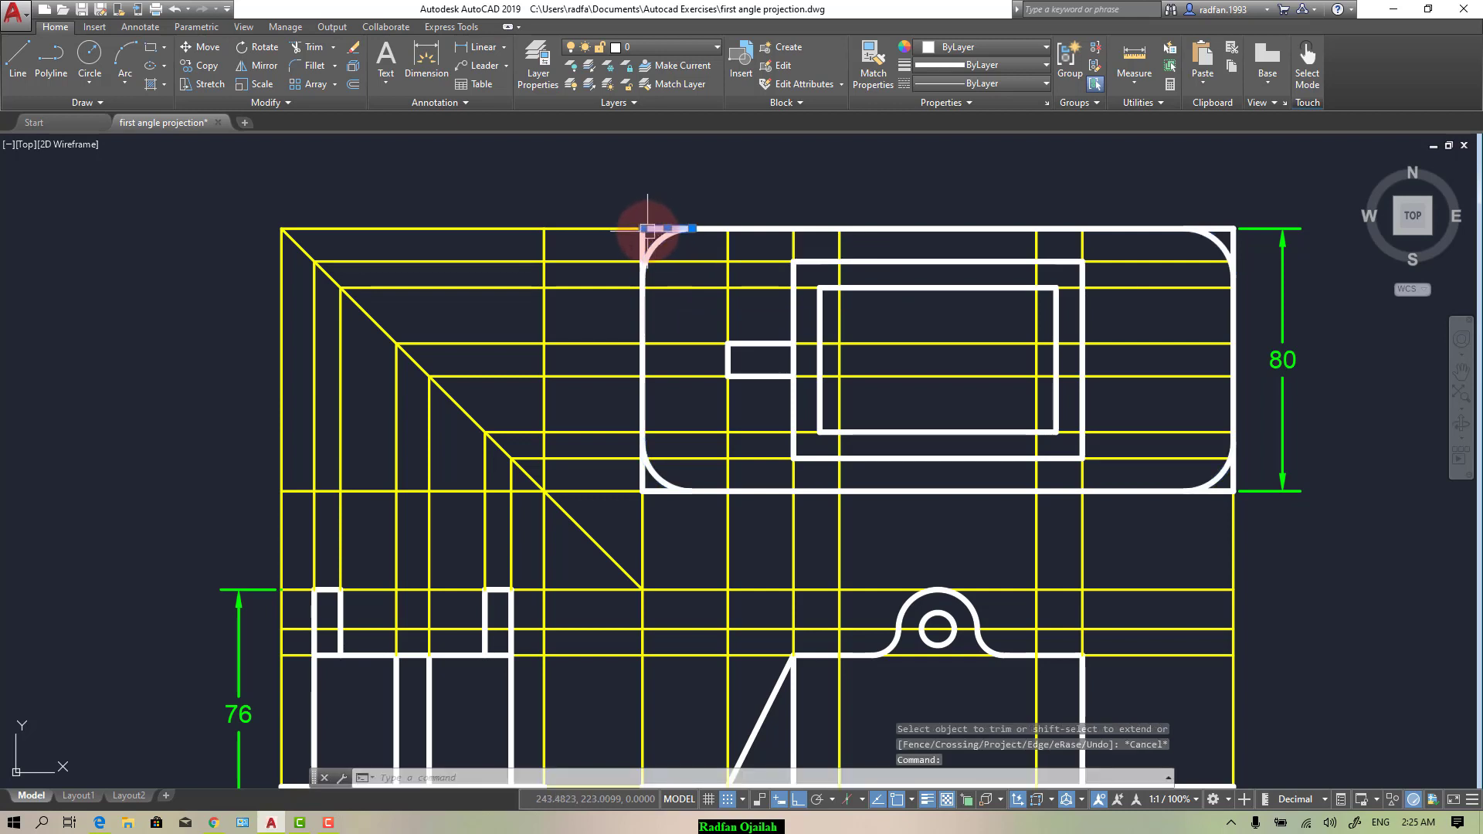
{"action": "key", "text": "Return"}
Step: Delete the leftover stubs at the lower-left, lower-right and upper-right corners
{"action": "left_click", "coordinate": [660, 479]}
{"action": "key", "text": "Delete"}
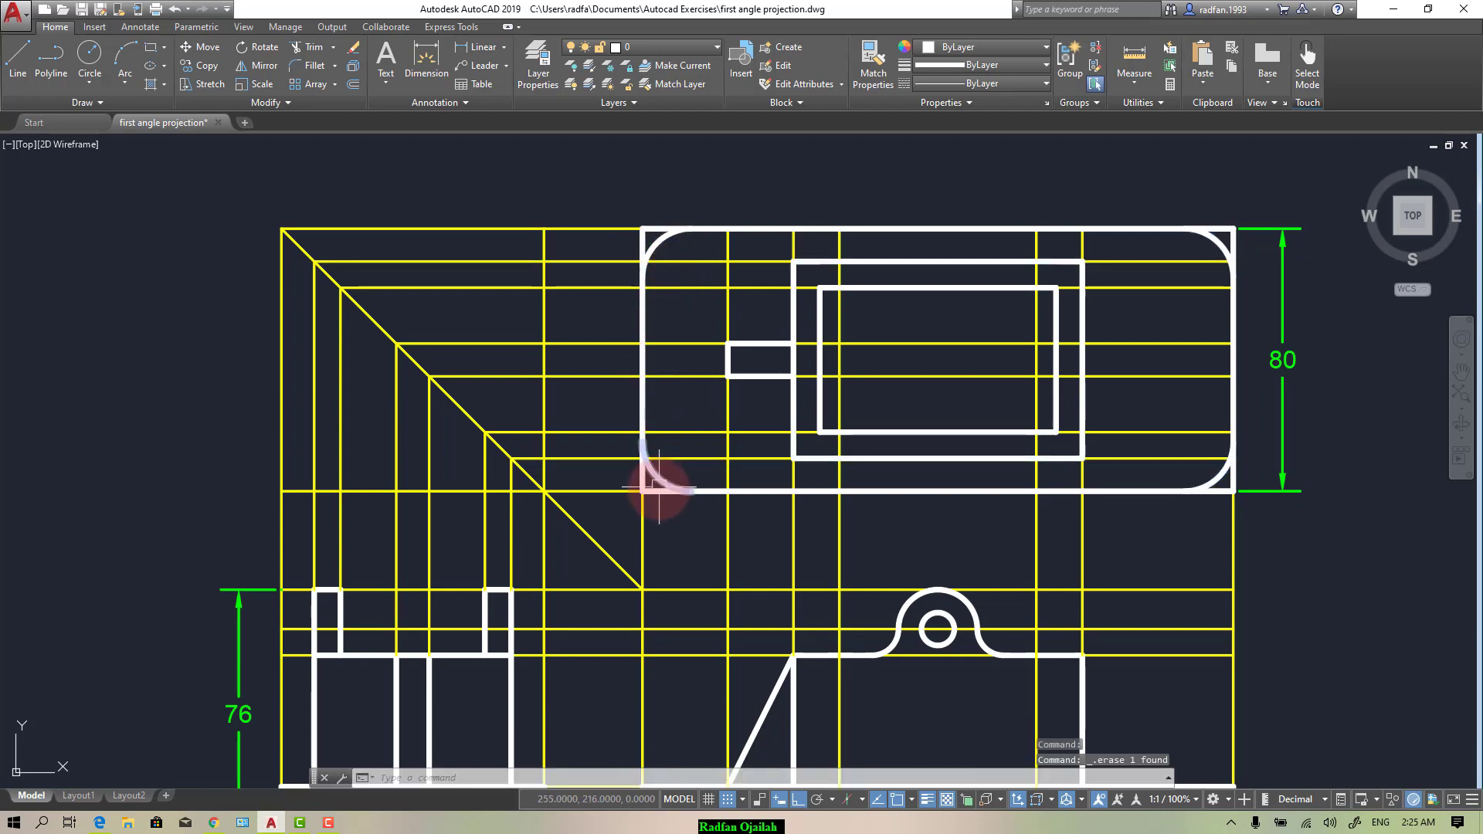
{"action": "left_click", "coordinate": [1167, 476]}
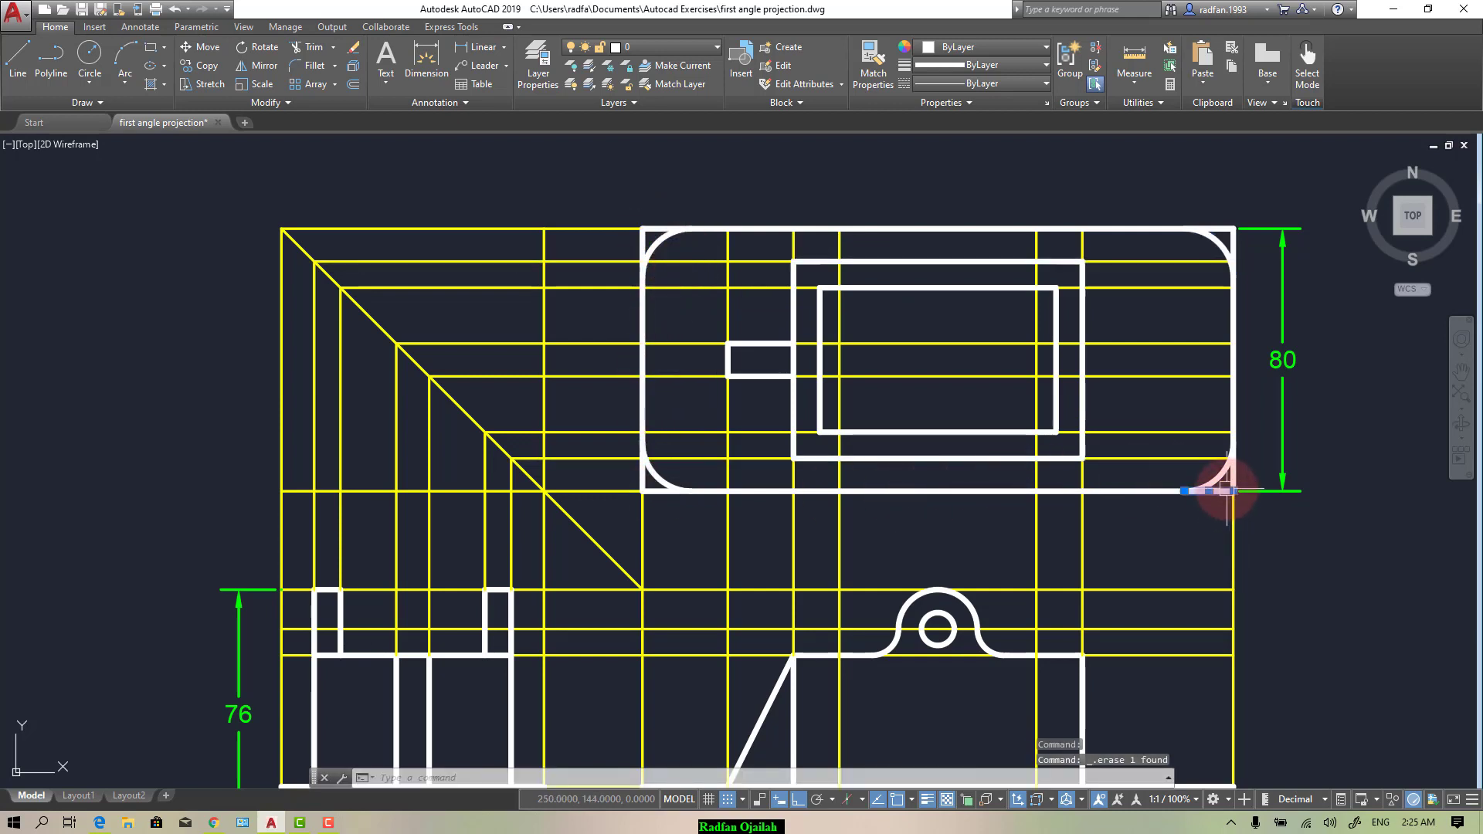
{"action": "left_click", "coordinate": [1230, 229]}
{"action": "key", "text": "Delete"}
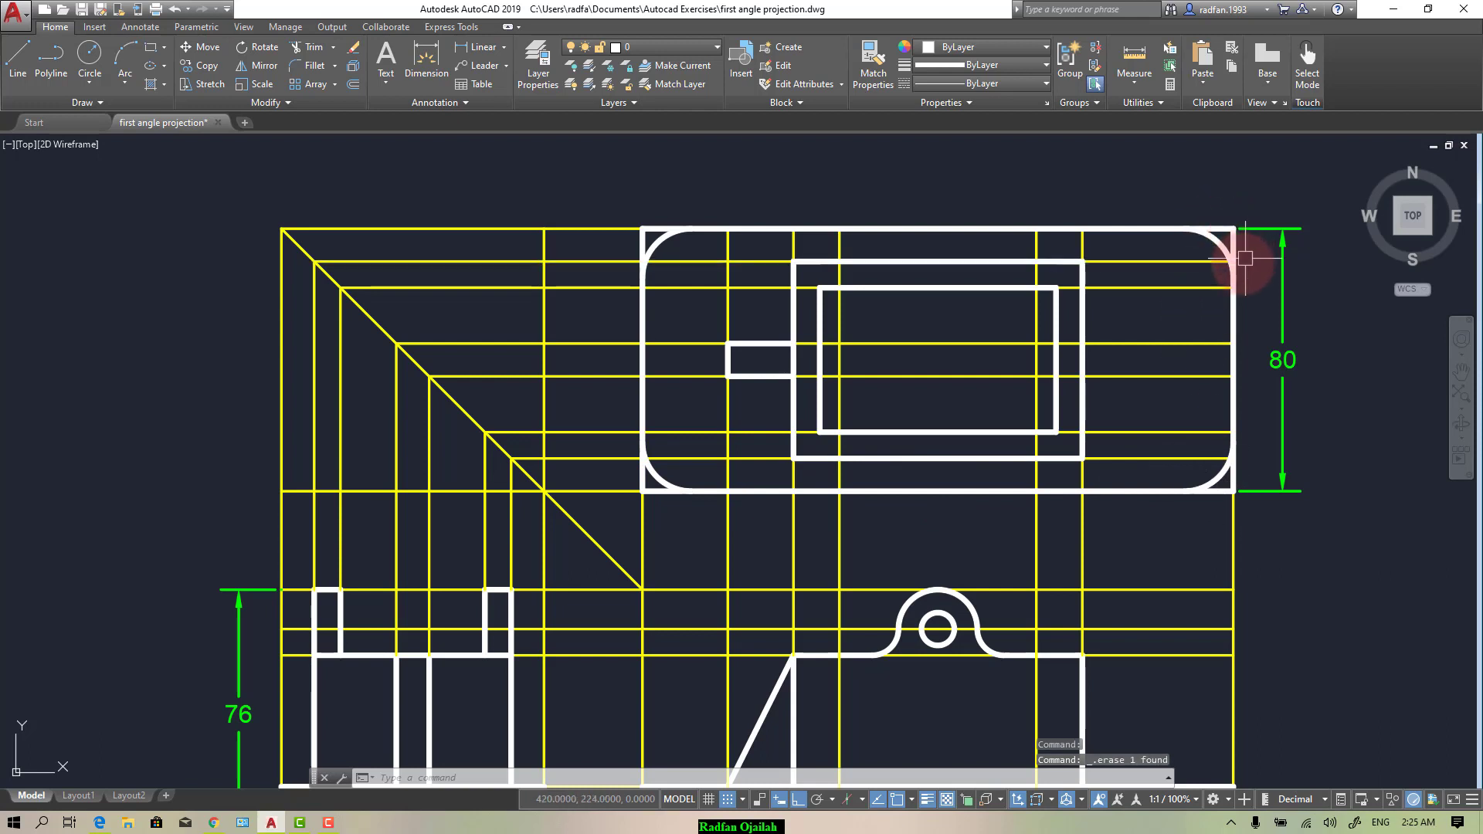
Step: Trim the remaining line stubs at all four corners against the arcs, leaving the 80 dimension intact
{"action": "type", "text": "tr"}
{"action": "key", "text": "Return"}
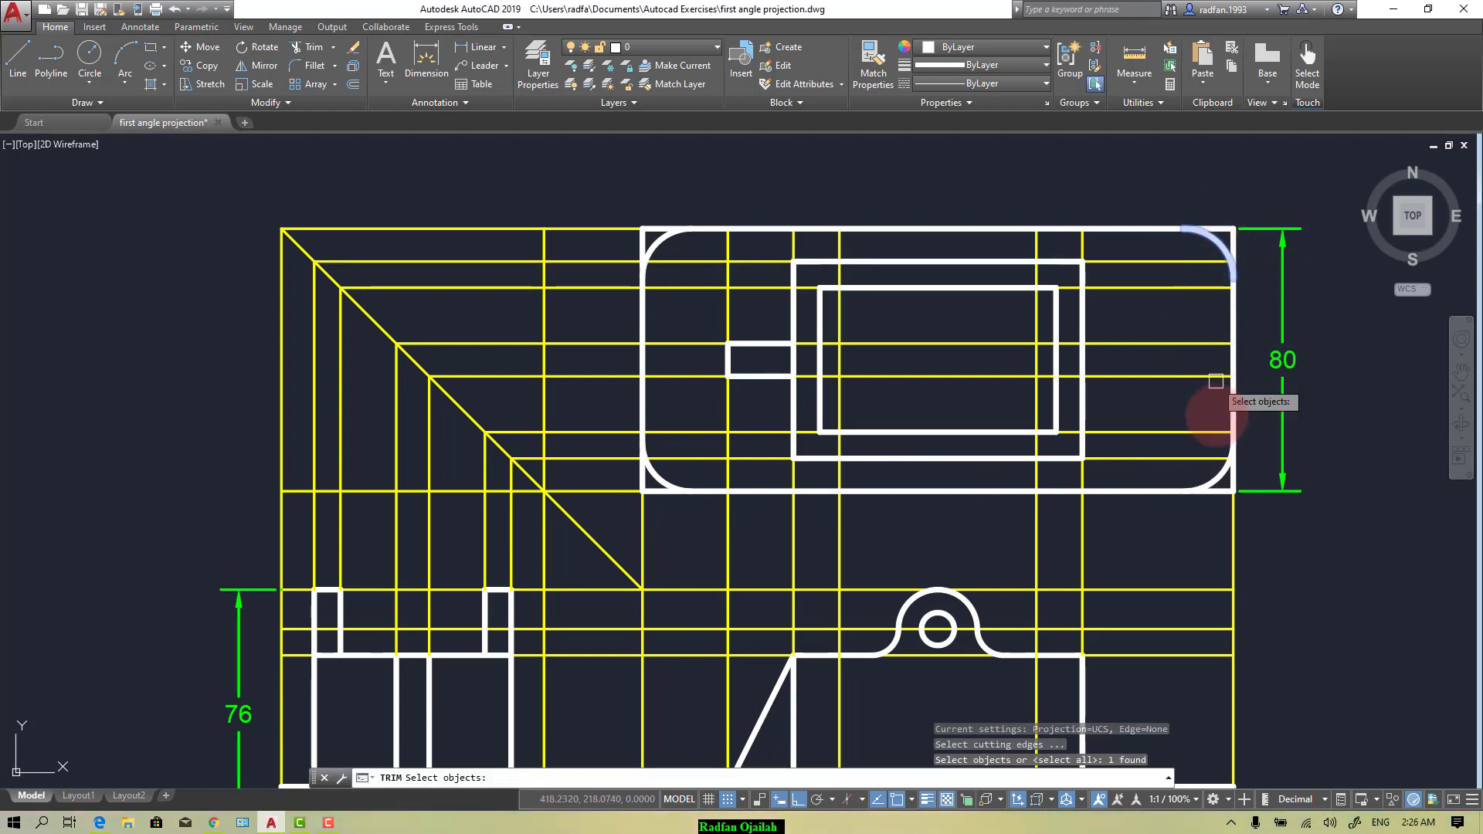
{"action": "left_click", "coordinate": [1208, 472]}
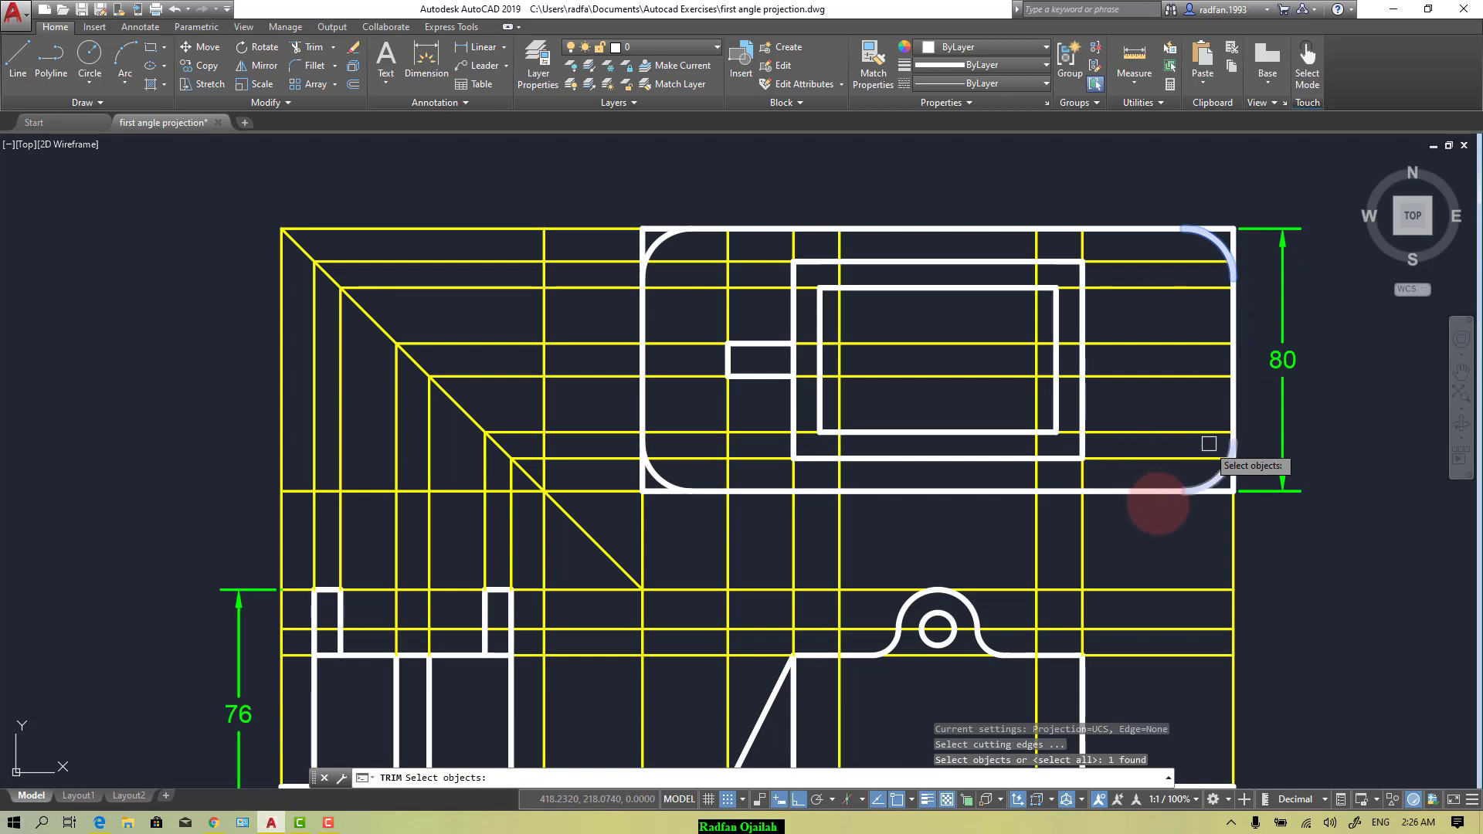
{"action": "left_click", "coordinate": [669, 481]}
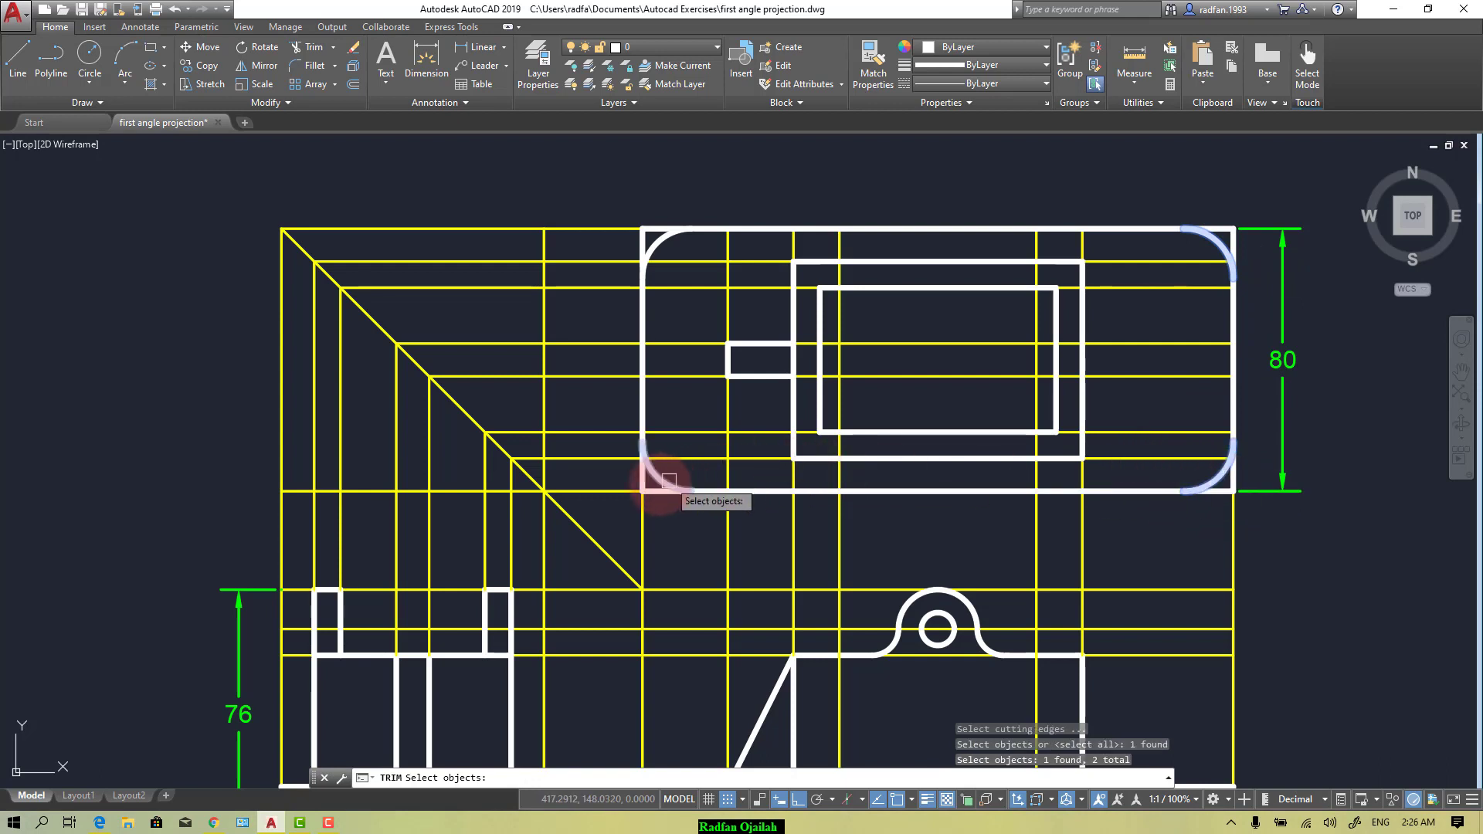
{"action": "left_click", "coordinate": [658, 241]}
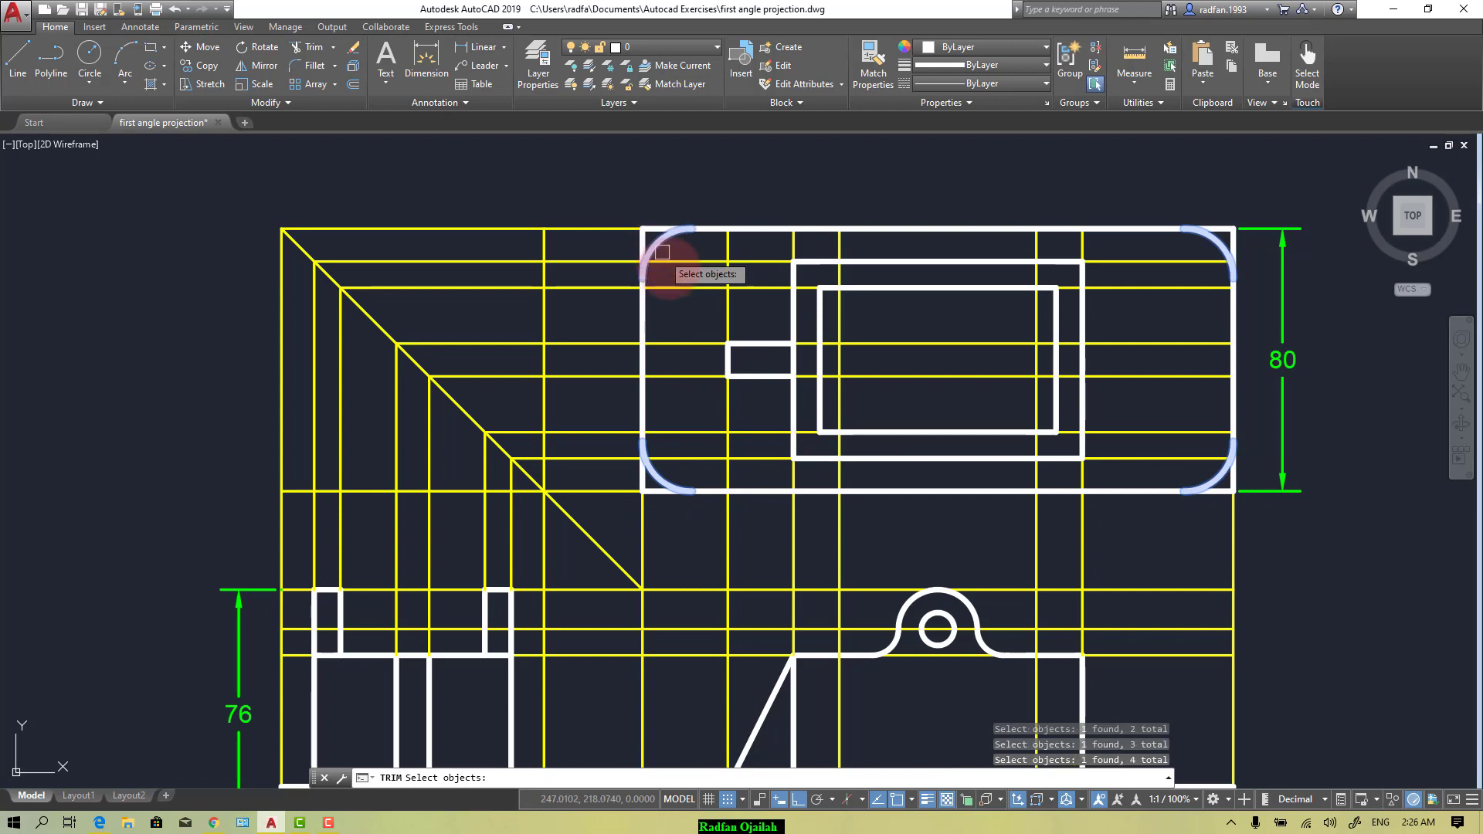
{"action": "key", "text": "Return"}
{"action": "left_click", "coordinate": [635, 228]}
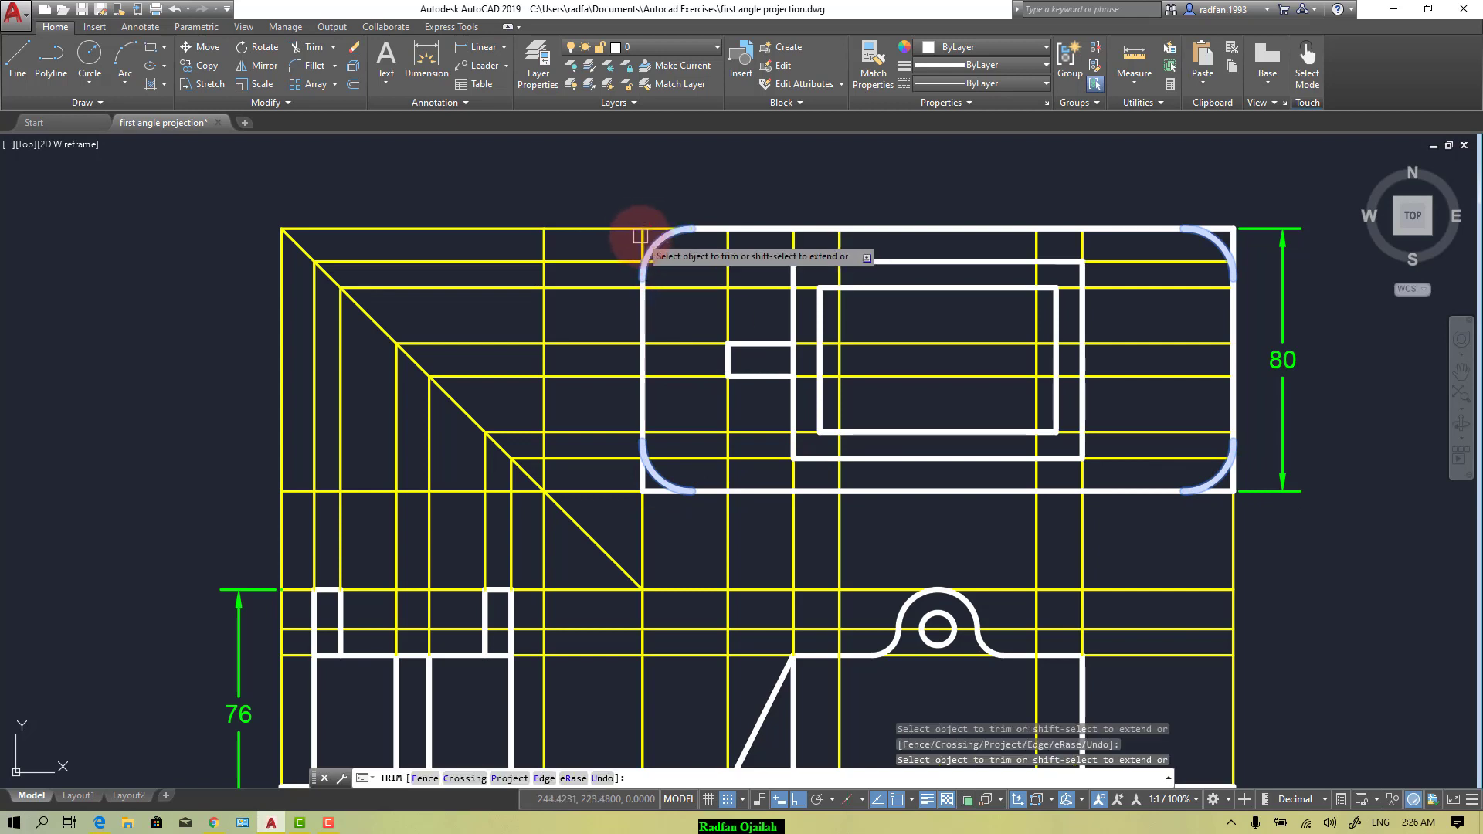
{"action": "left_click", "coordinate": [639, 487]}
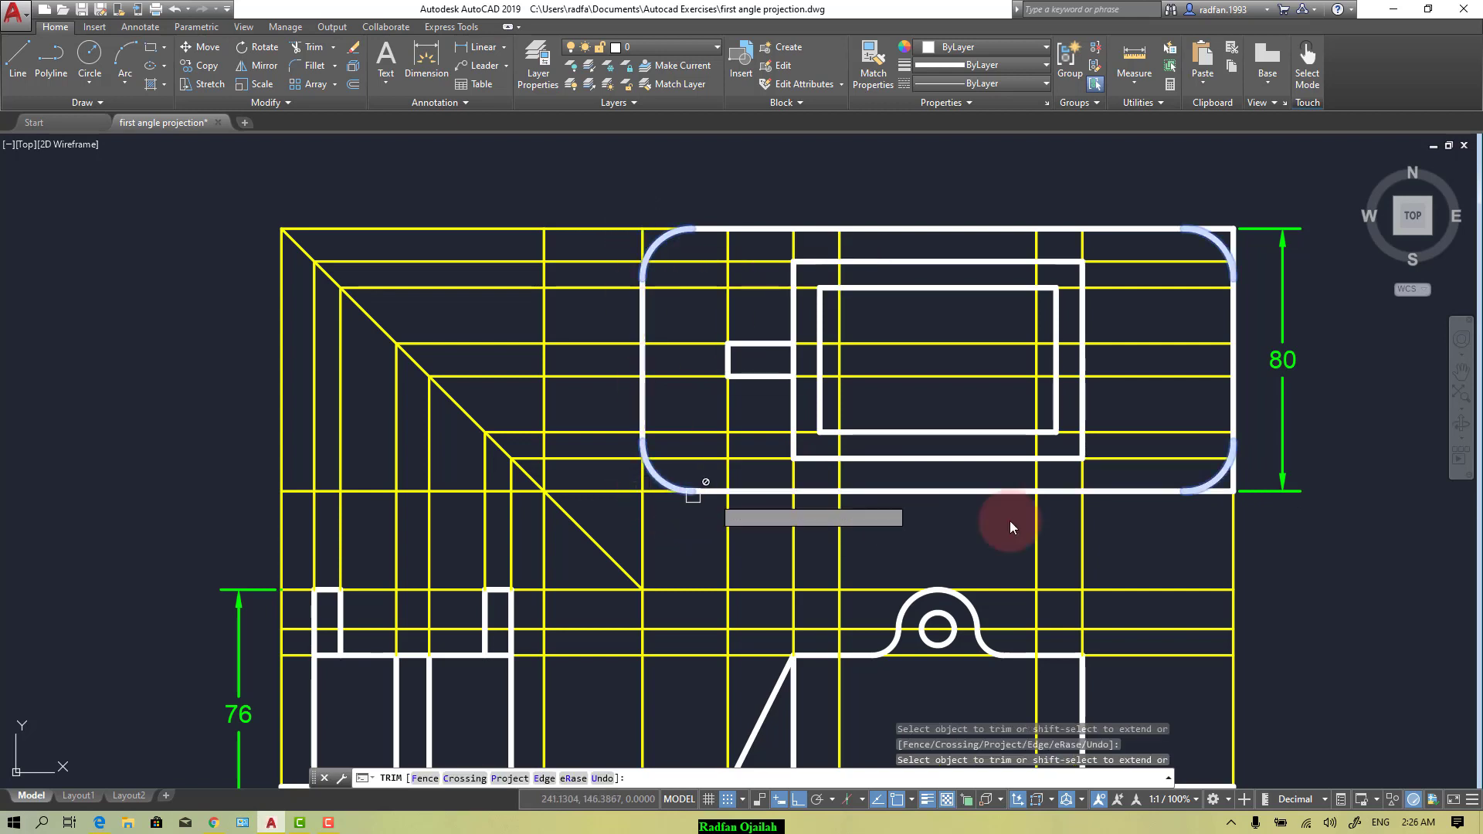
{"action": "left_click", "coordinate": [1236, 489]}
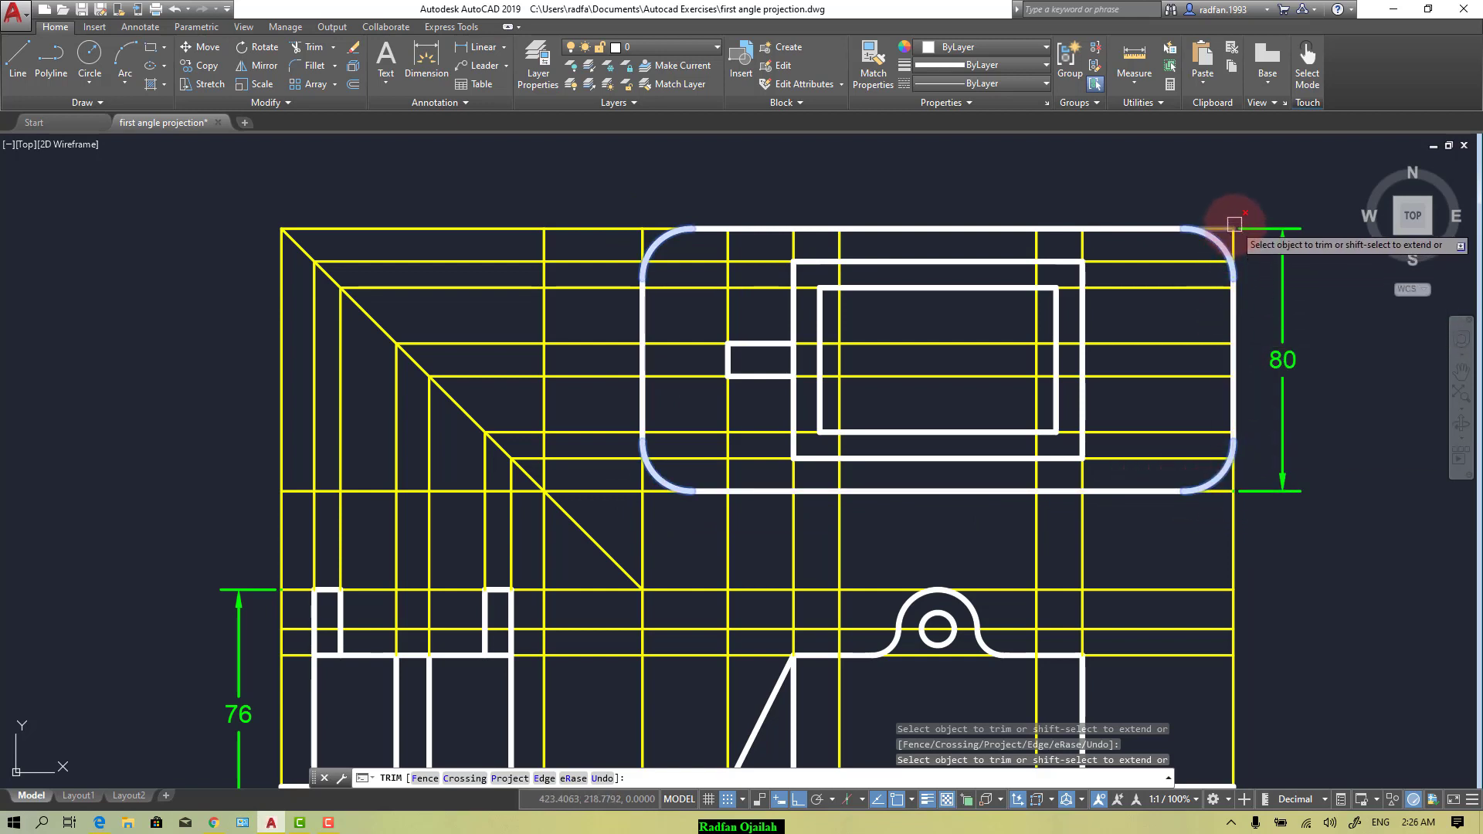
{"action": "left_click", "coordinate": [1284, 259]}
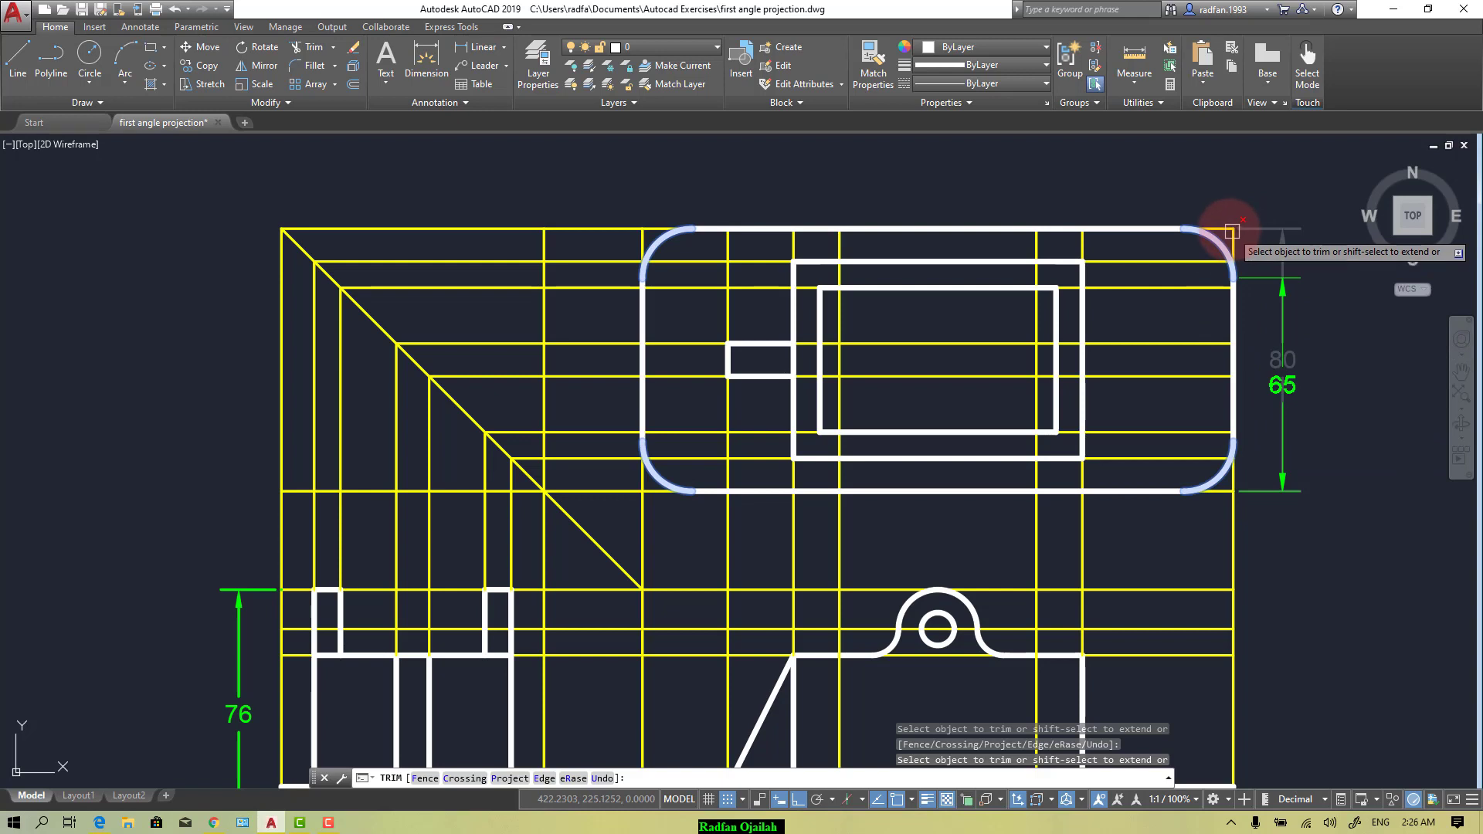
{"action": "key", "text": "Escape"}
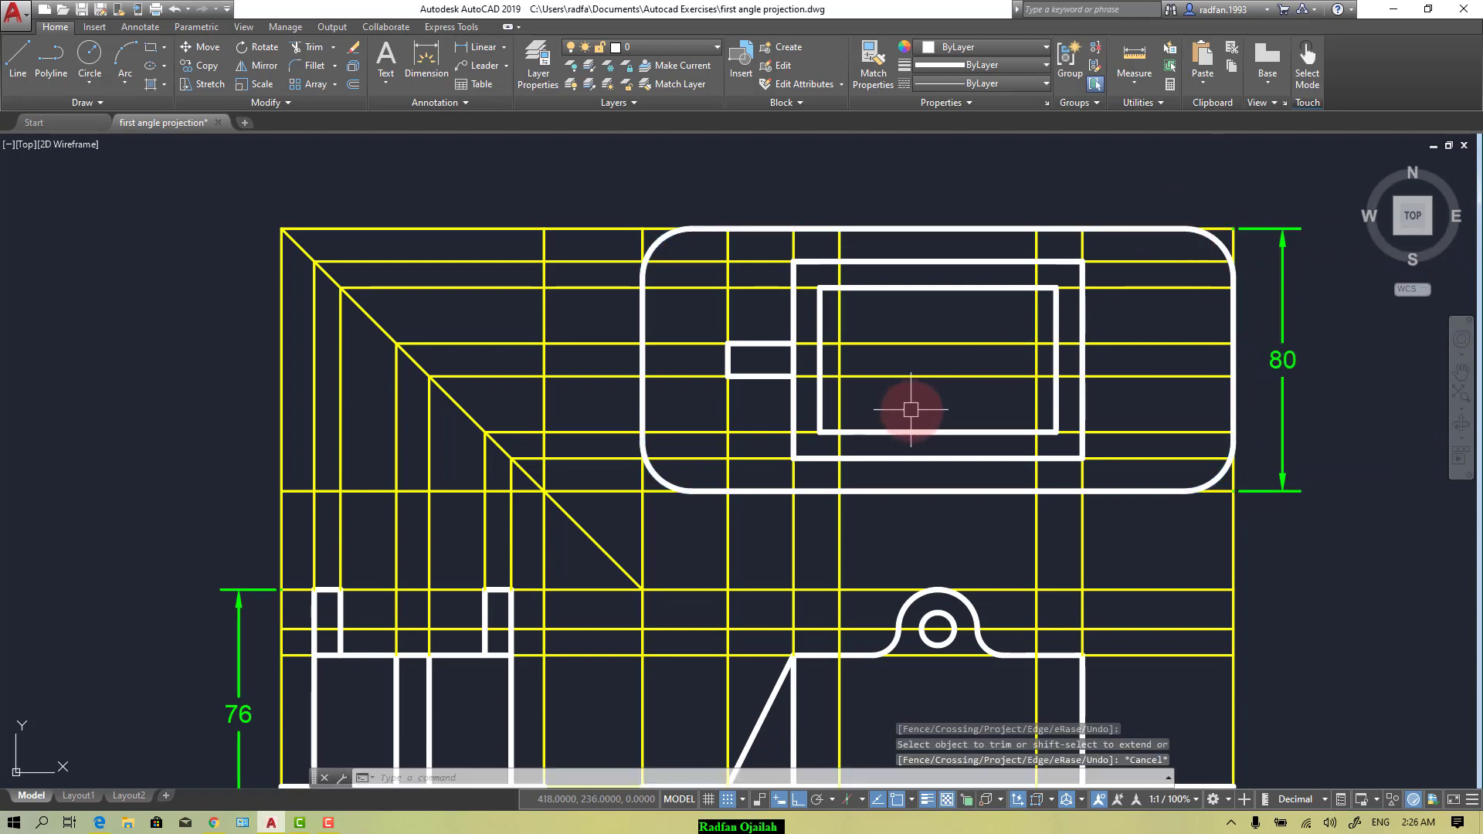
{"action": "scroll", "coordinate": [968, 408], "scroll_direction": "down", "scroll_amount": 2}
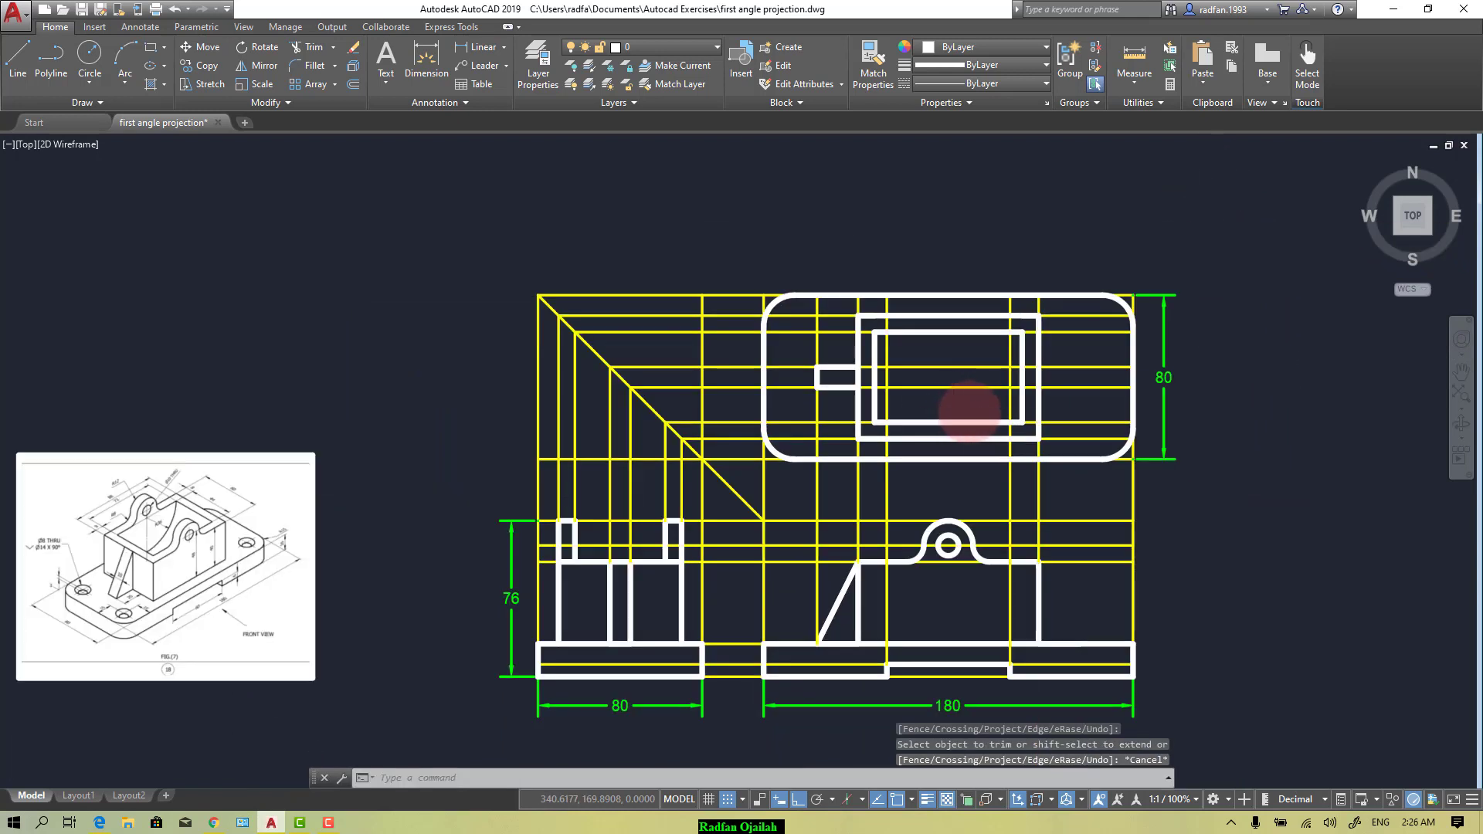
{"action": "scroll", "coordinate": [970, 410], "scroll_direction": "down", "scroll_amount": 2}
{"action": "scroll", "coordinate": [344, 553], "scroll_direction": "up", "scroll_amount": 4}
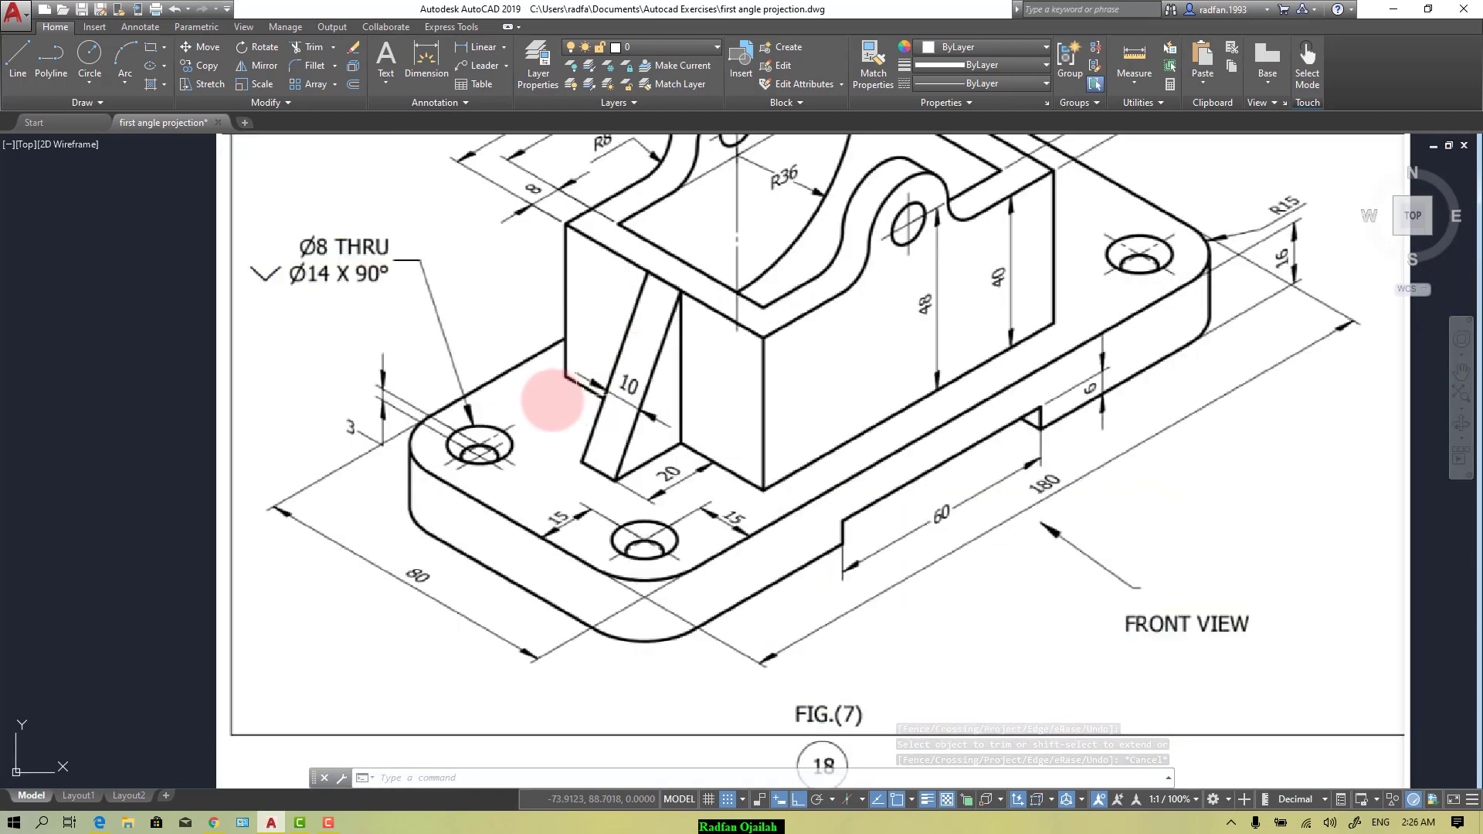
{"action": "key", "text": "Escape"}
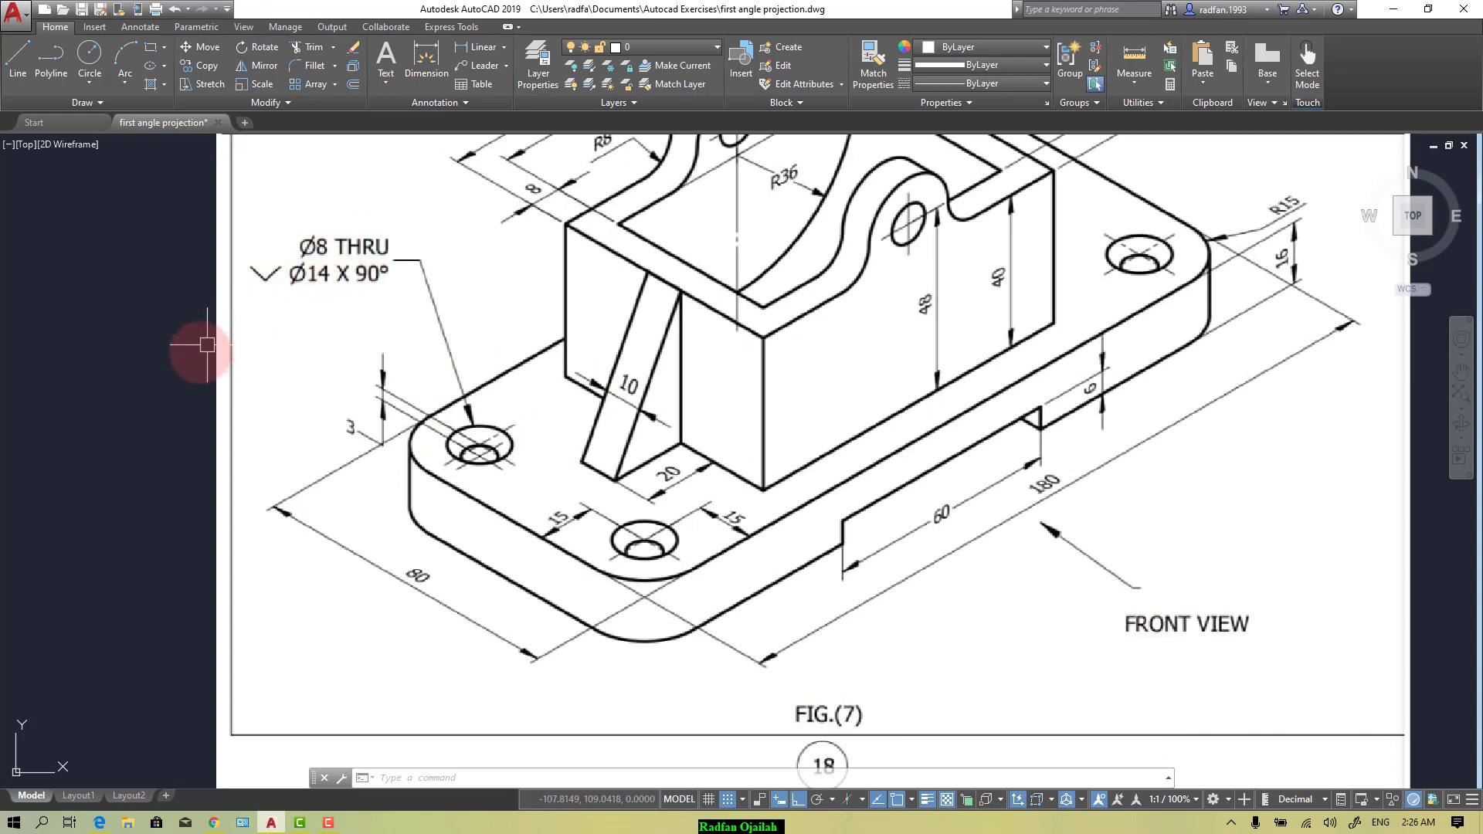
{"action": "scroll", "coordinate": [200, 352], "scroll_direction": "down", "scroll_amount": 2}
{"action": "scroll", "coordinate": [216, 349], "scroll_direction": "down", "scroll_amount": 3}
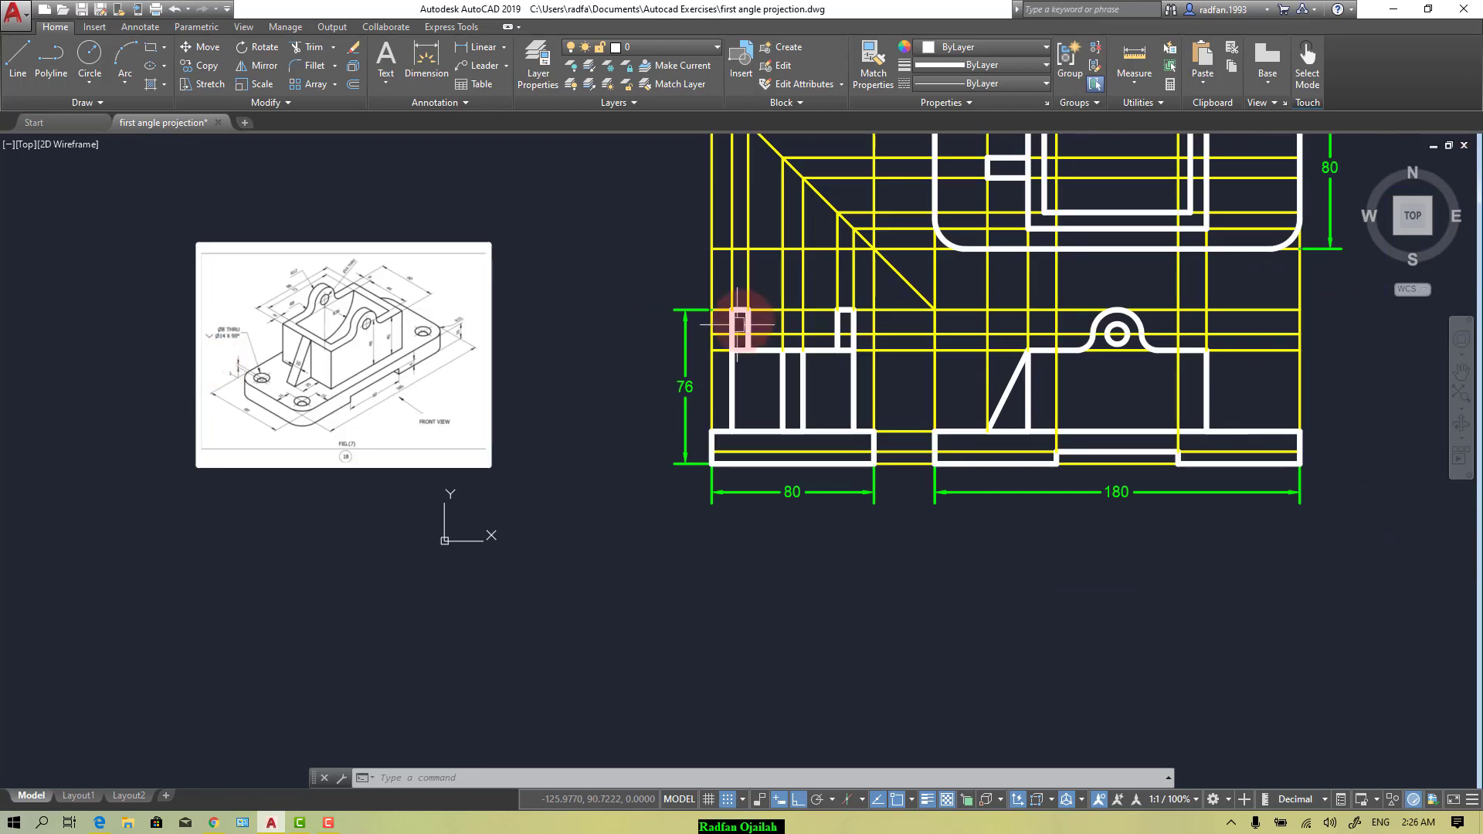
{"action": "scroll", "coordinate": [753, 469], "scroll_direction": "down", "scroll_amount": 1}
{"action": "scroll", "coordinate": [421, 385], "scroll_direction": "up", "scroll_amount": 6}
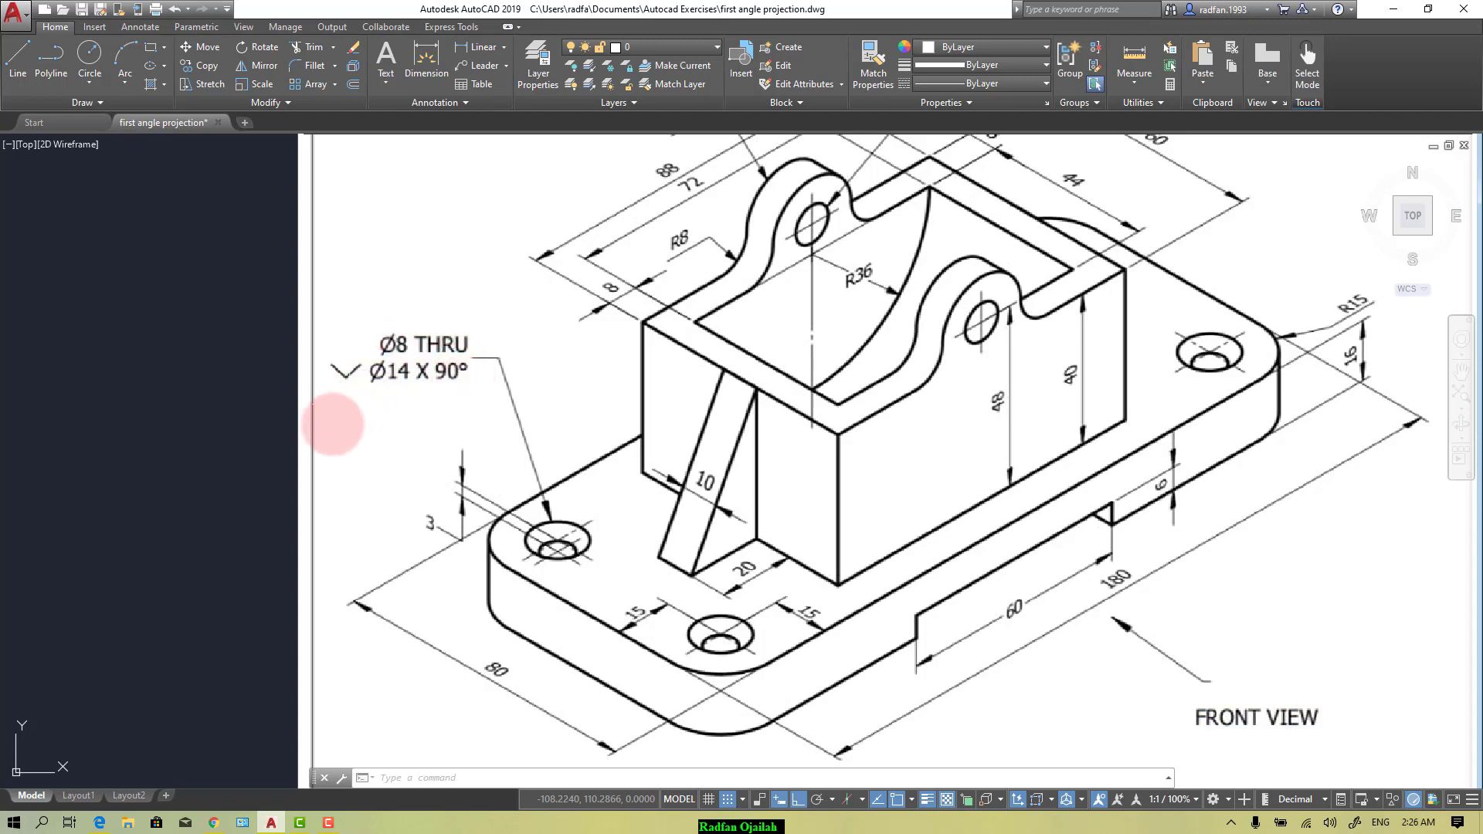
{"action": "scroll", "coordinate": [255, 482], "scroll_direction": "down", "scroll_amount": 4}
{"action": "scroll", "coordinate": [261, 477], "scroll_direction": "up", "scroll_amount": 5}
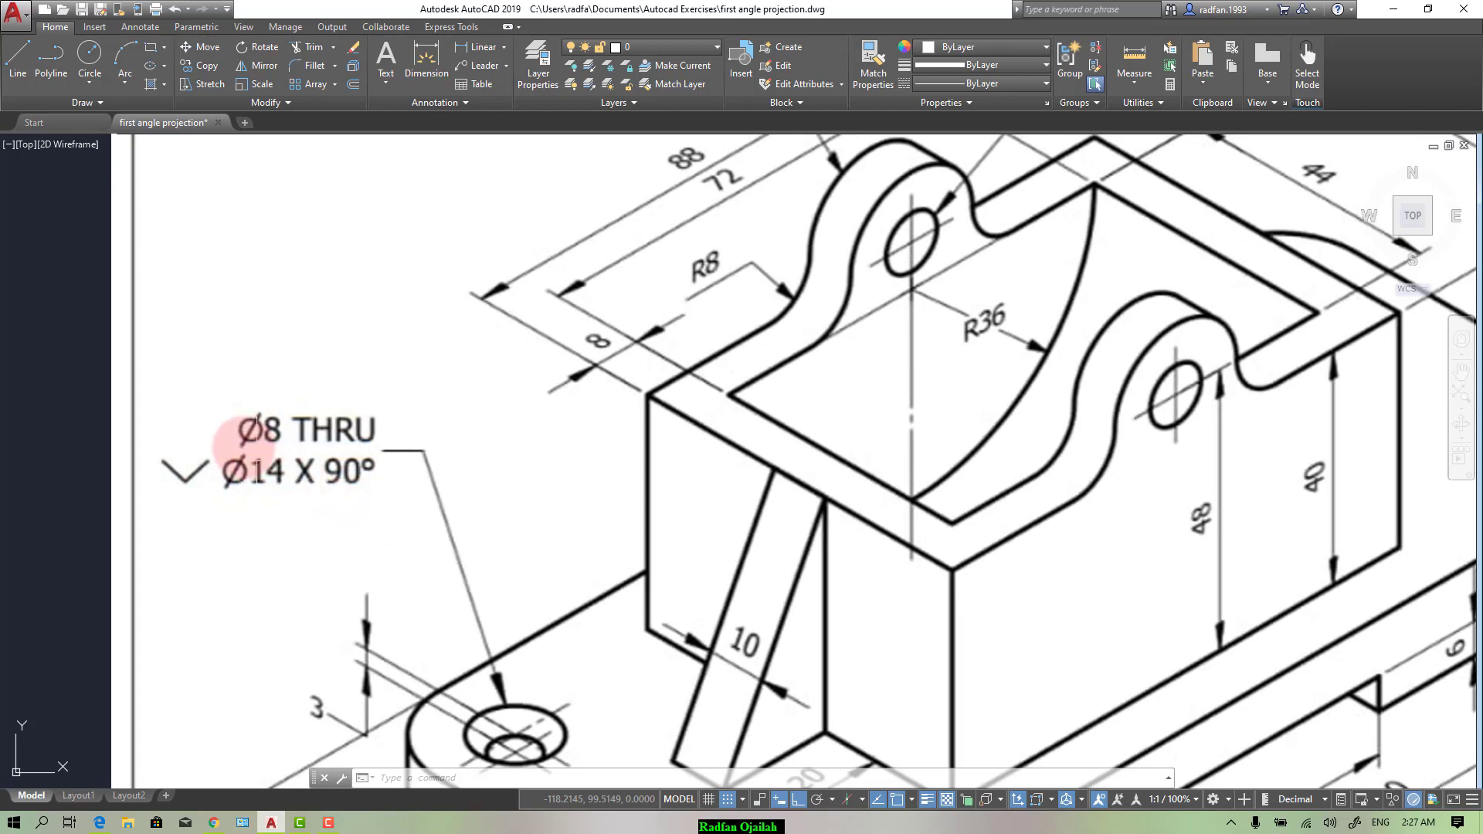
{"action": "scroll", "coordinate": [177, 414], "scroll_direction": "down", "scroll_amount": 5}
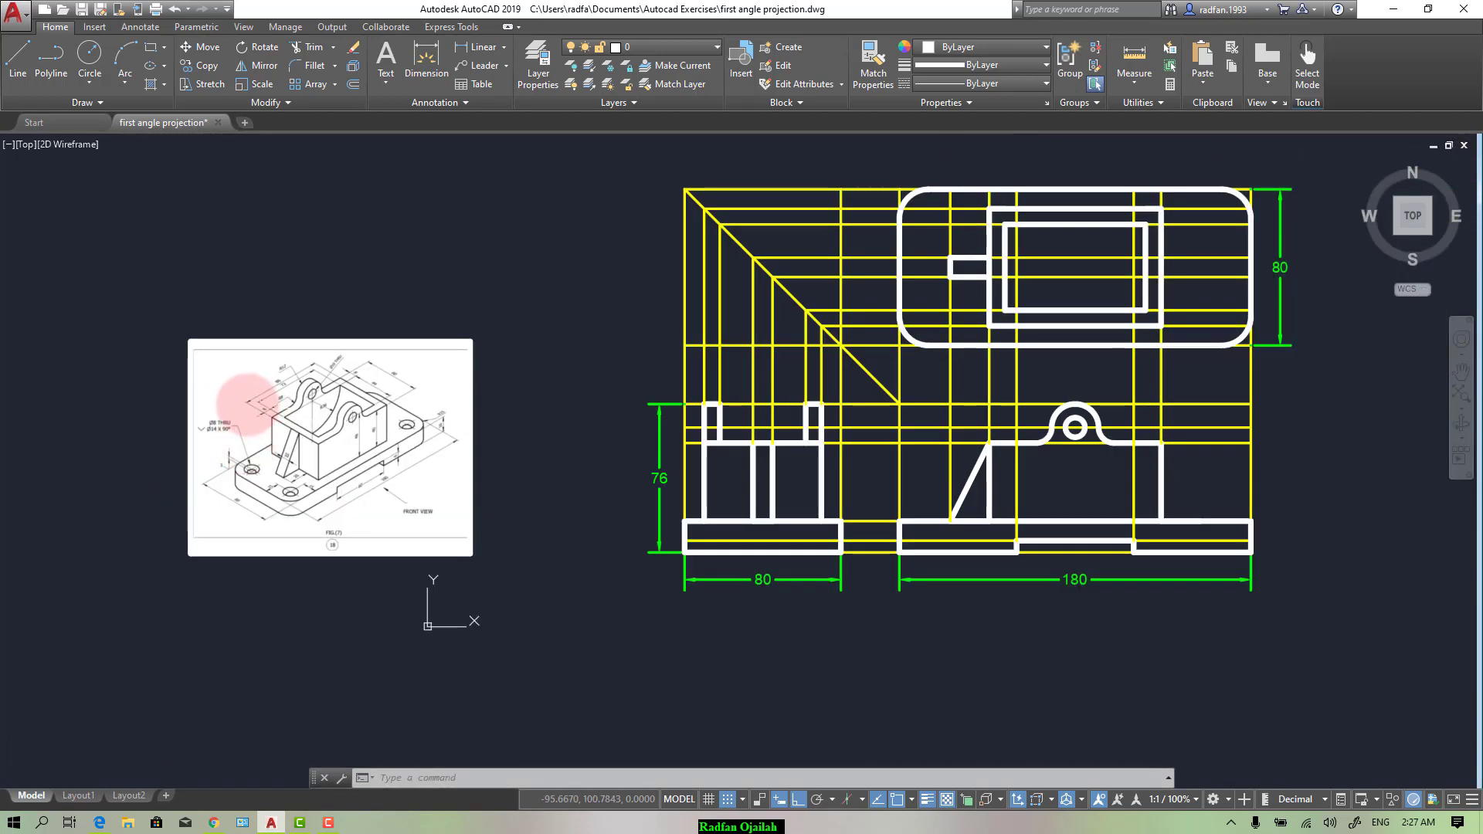
{"action": "scroll", "coordinate": [216, 398], "scroll_direction": "up", "scroll_amount": 8}
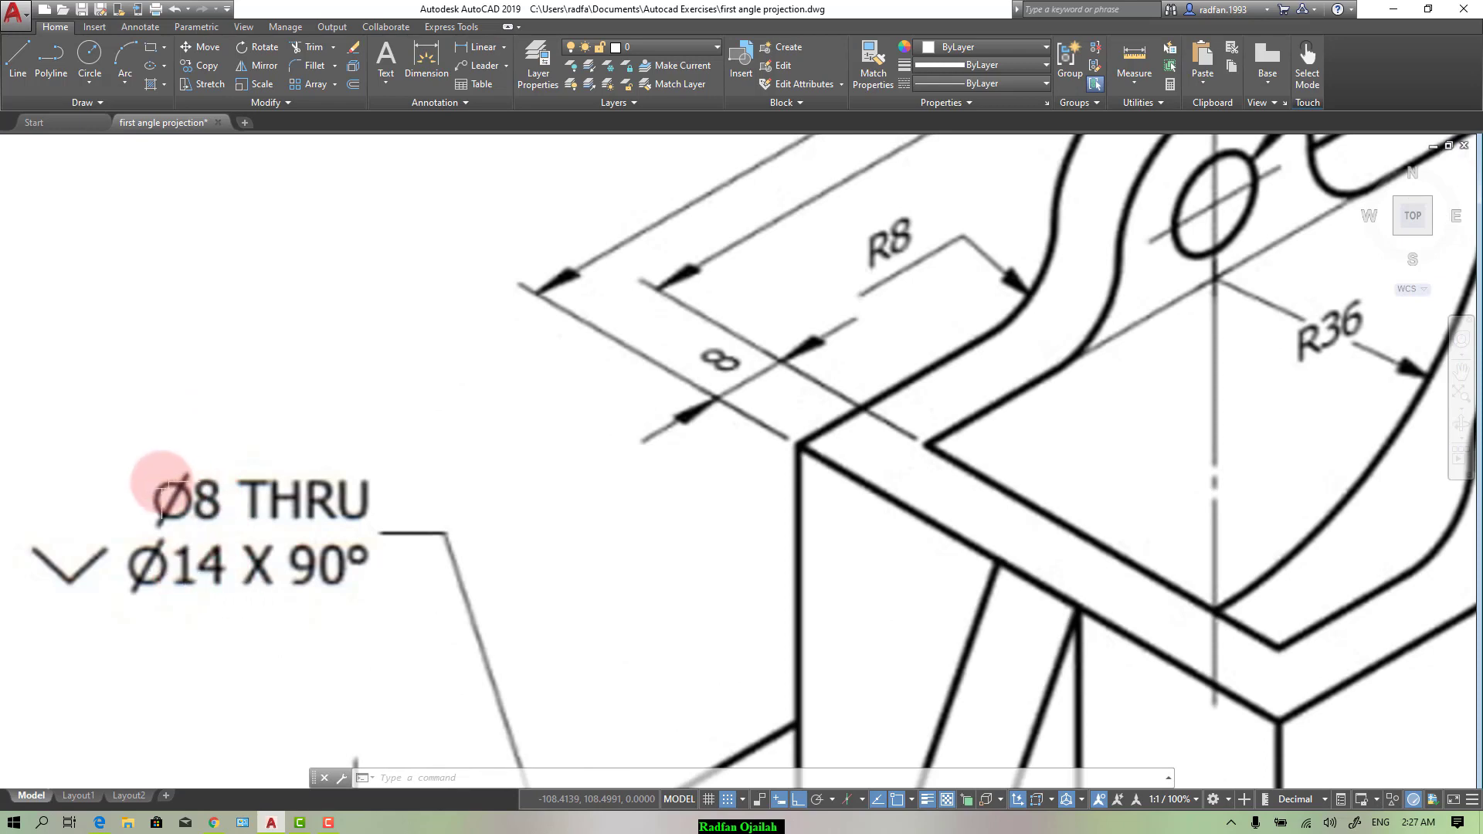
{"action": "scroll", "coordinate": [160, 485], "scroll_direction": "down", "scroll_amount": 6}
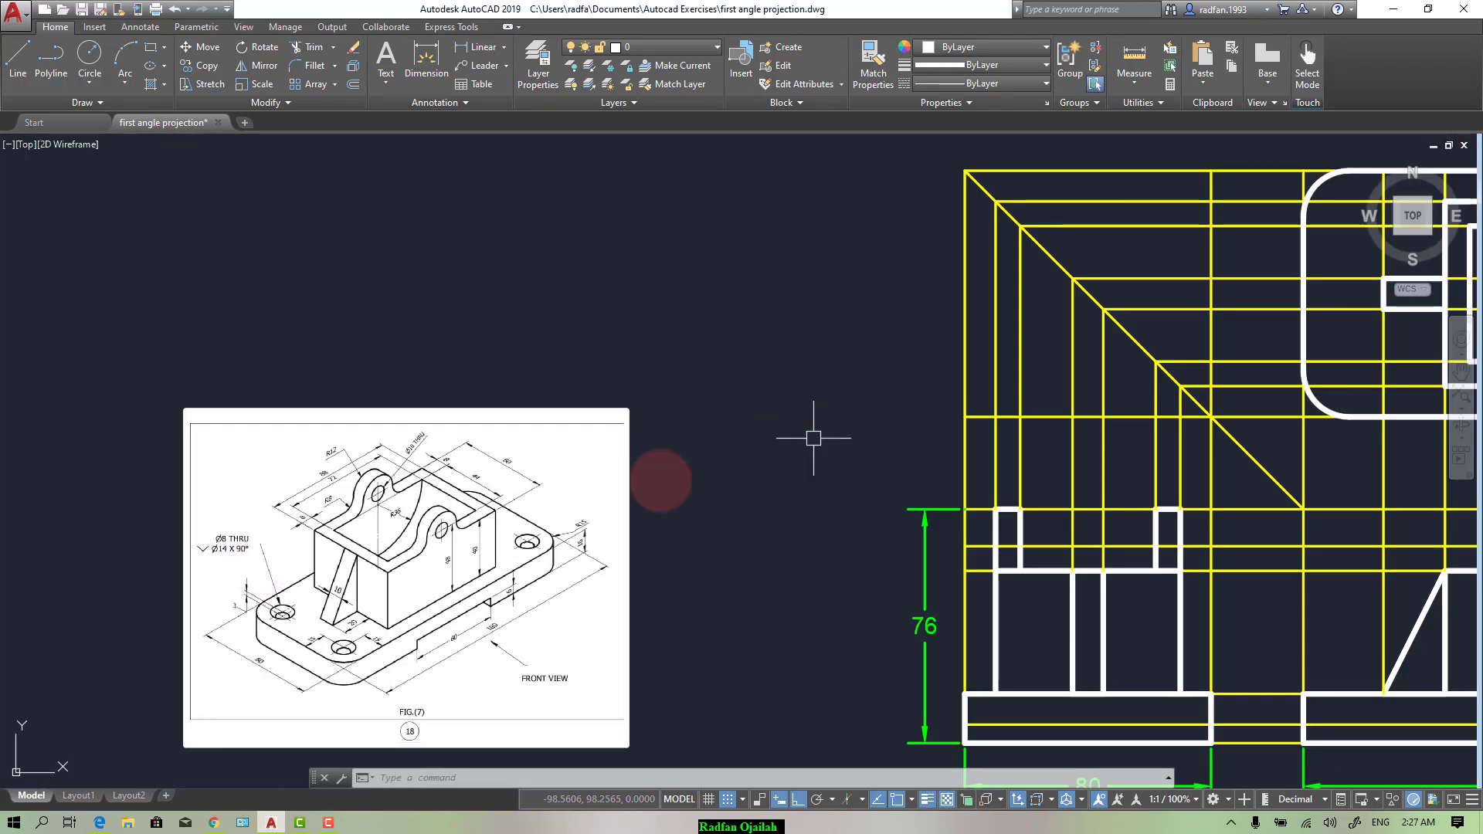
{"action": "scroll", "coordinate": [696, 464], "scroll_direction": "down", "scroll_amount": 2}
{"action": "scroll", "coordinate": [947, 456], "scroll_direction": "up", "scroll_amount": 4}
{"action": "scroll", "coordinate": [719, 438], "scroll_direction": "up", "scroll_amount": 2}
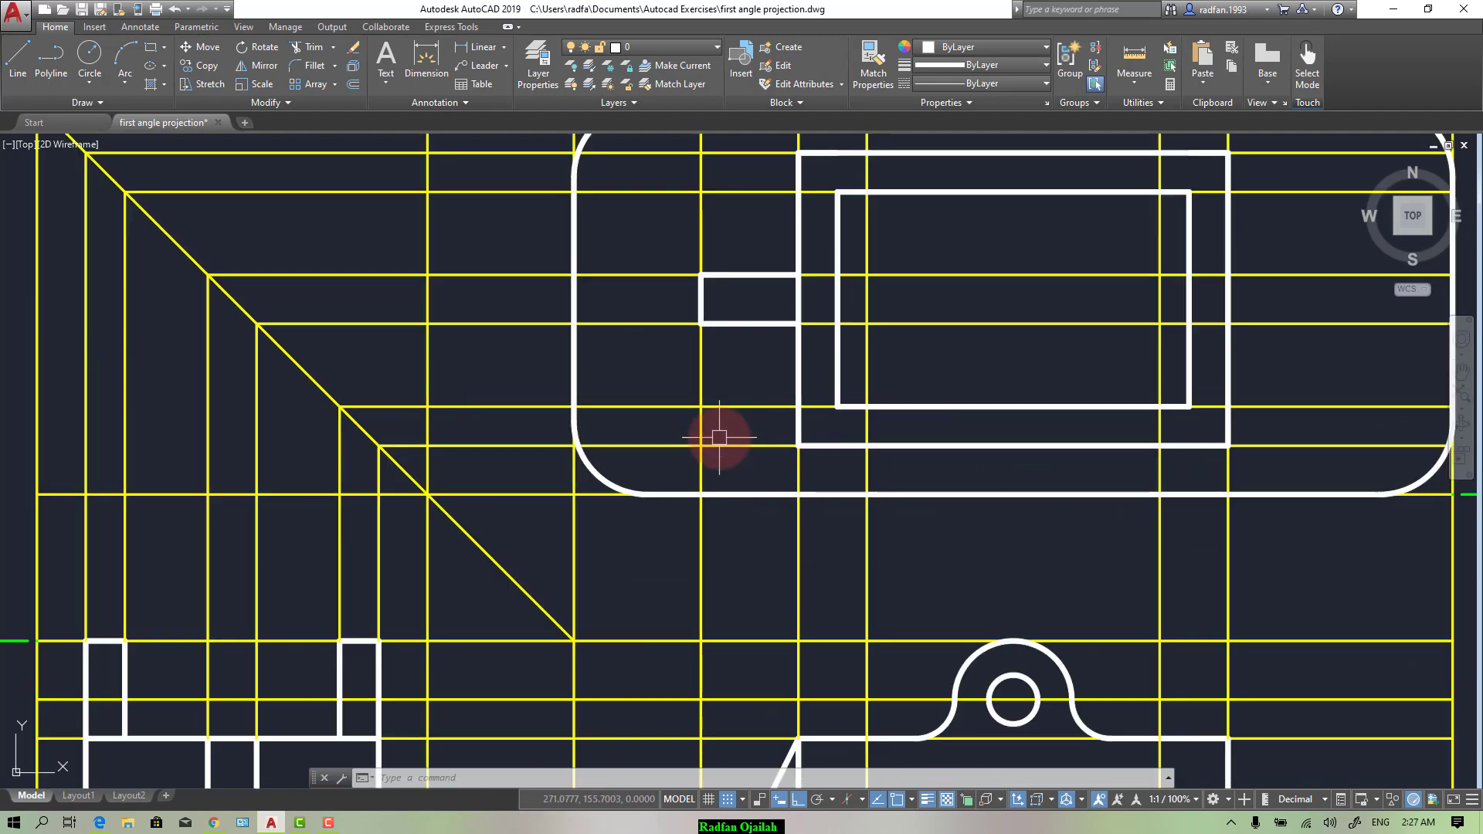
Step: Draw a radius-7 hole circle at the lower-left corner with a concentric radius-4 circle inside it
{"action": "key", "text": "Return"}
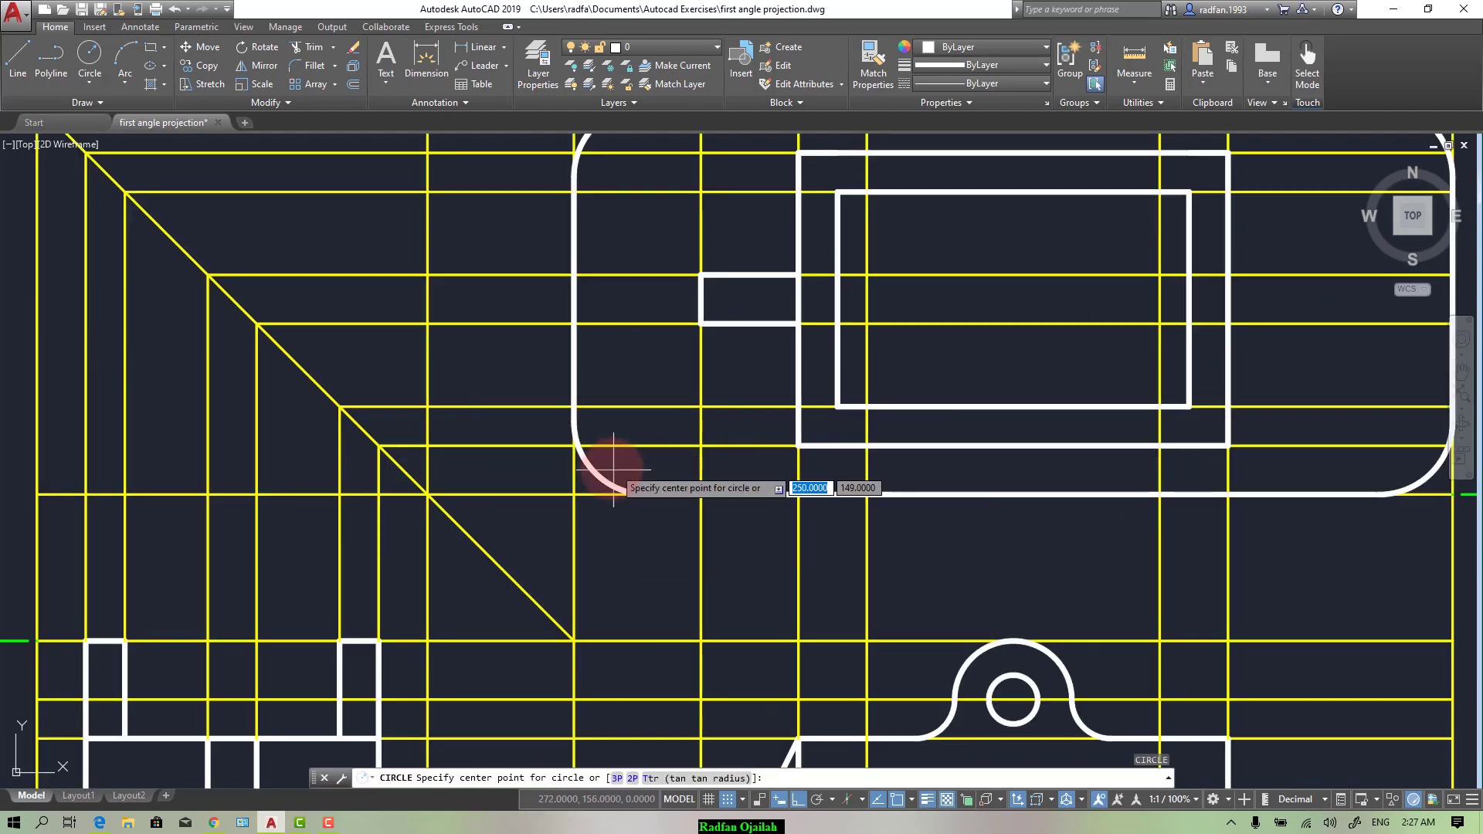
{"action": "left_click", "coordinate": [647, 421]}
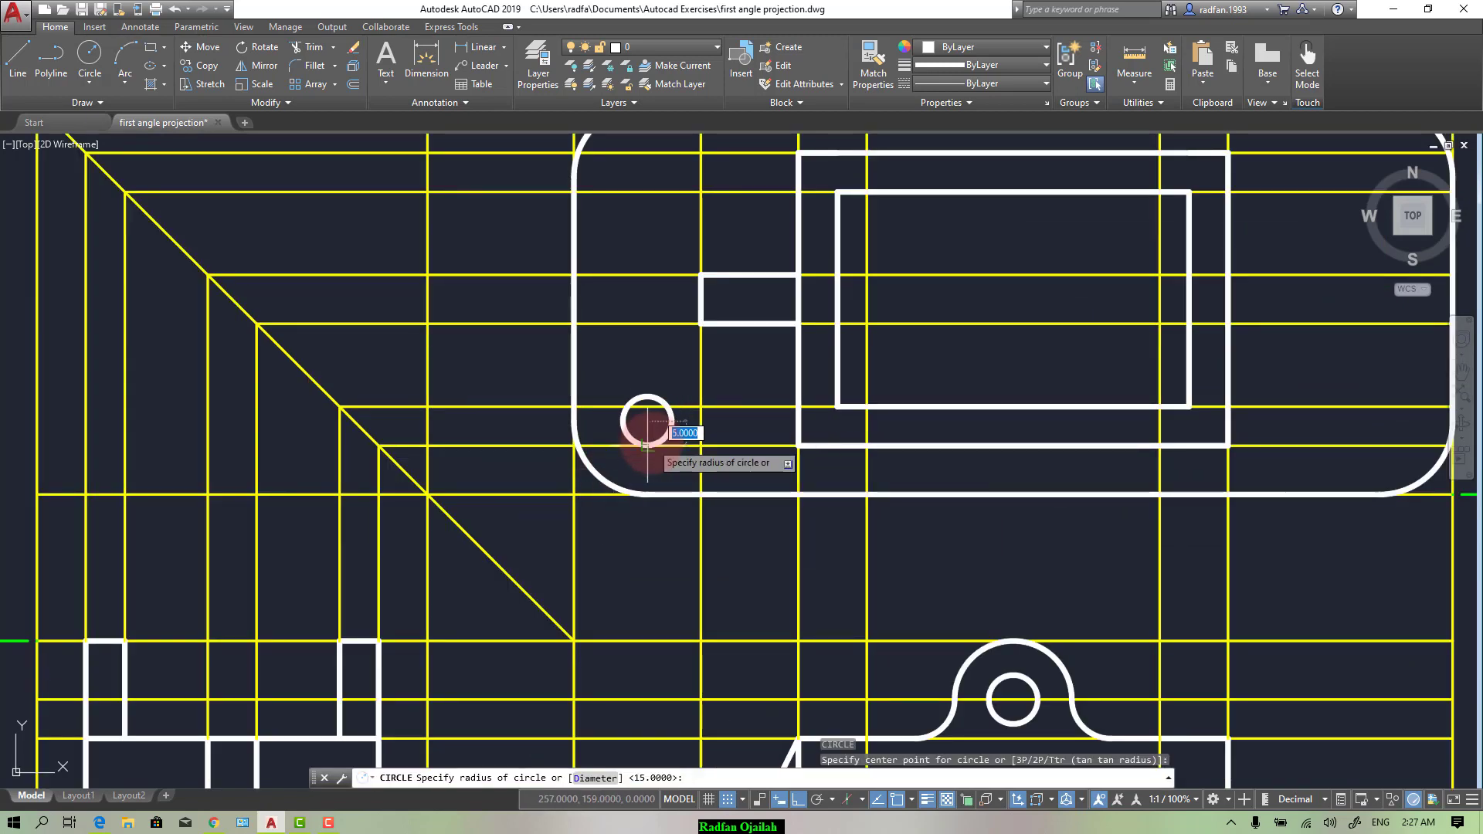
{"action": "type", "text": "7"}
{"action": "key", "text": "Return"}
{"action": "key", "text": "Return"}
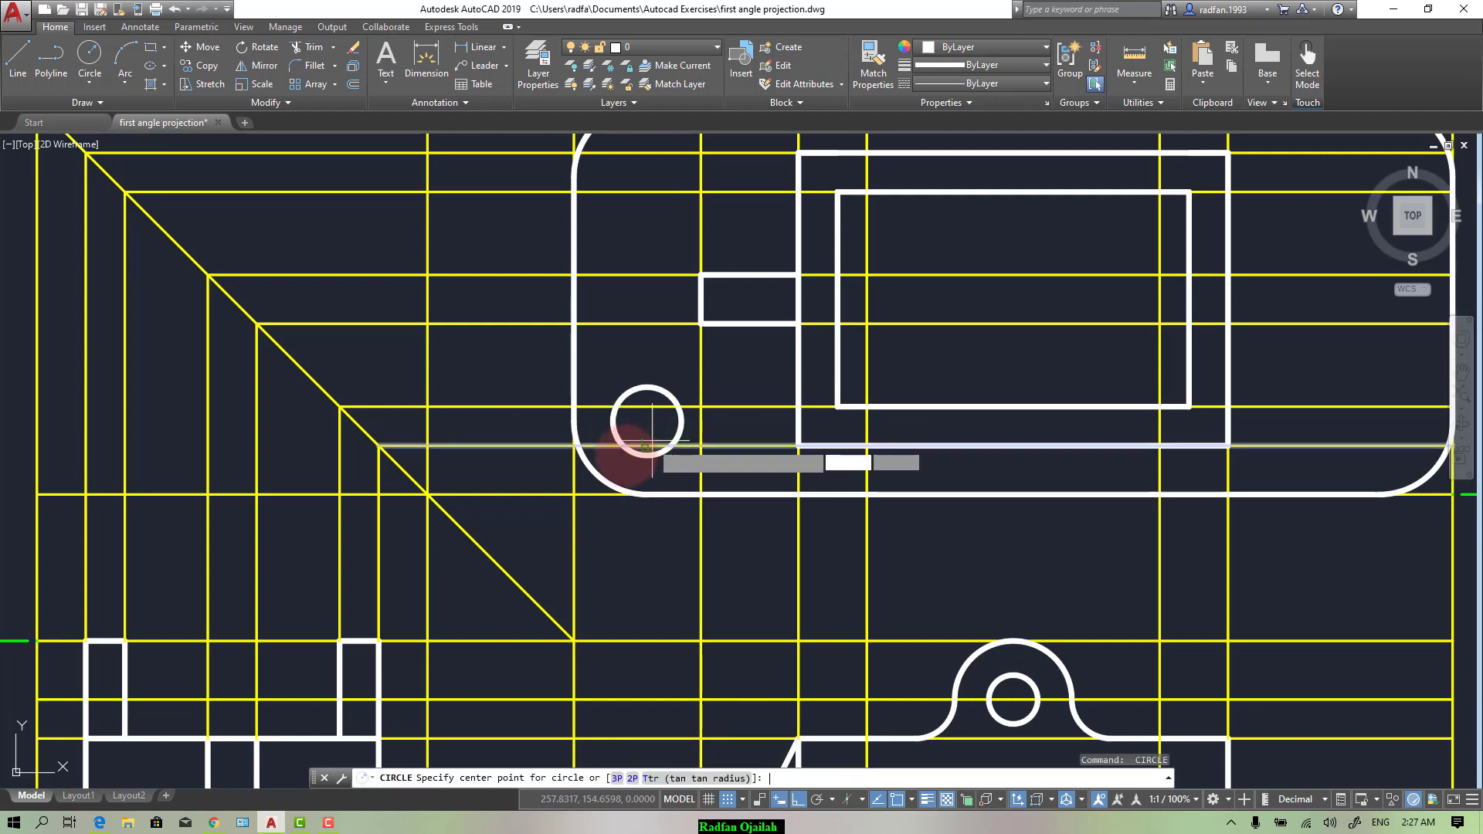
{"action": "left_click", "coordinate": [647, 421]}
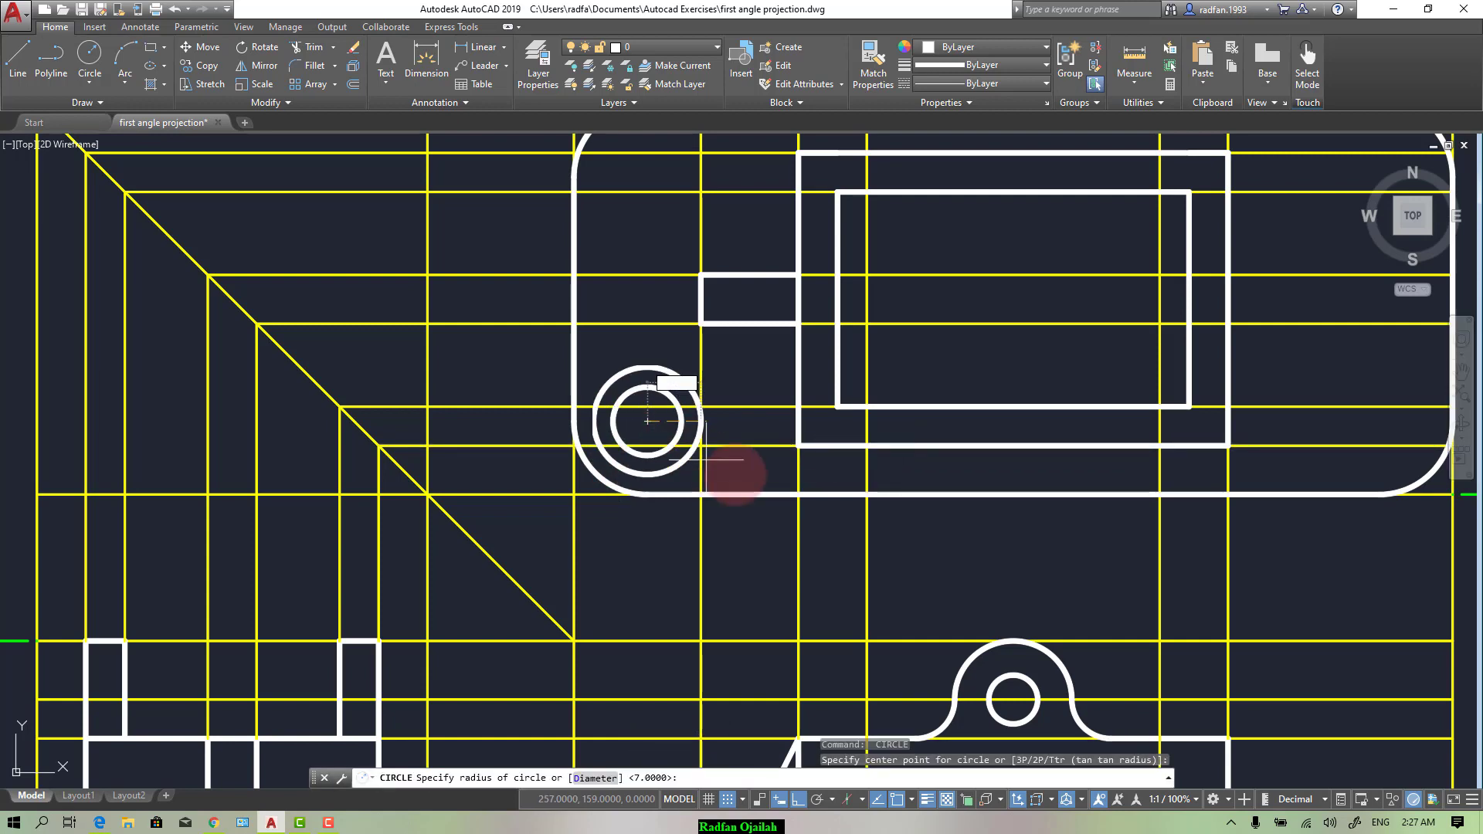
{"action": "key", "text": "Return"}
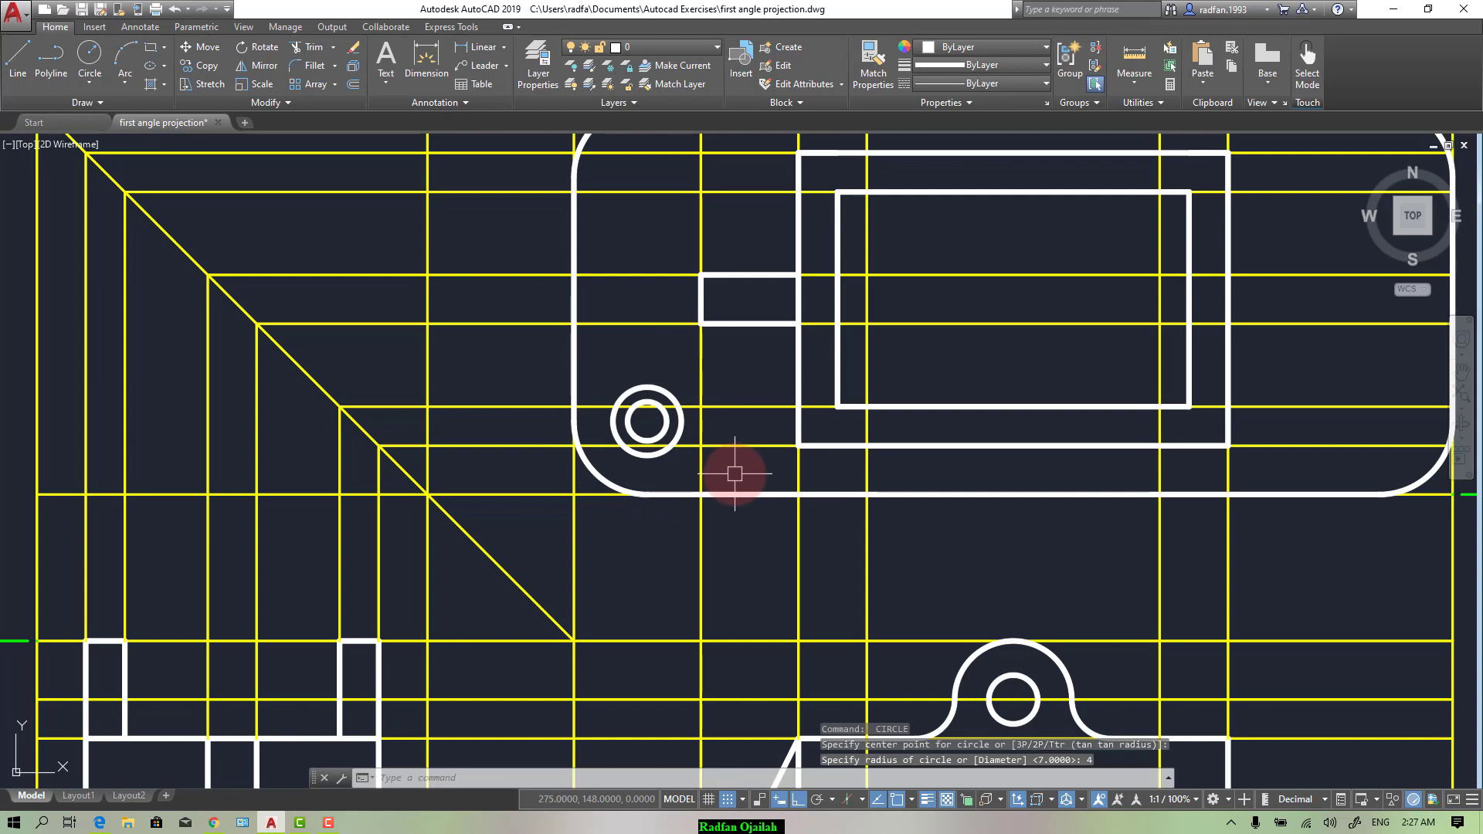
Step: Copy the concentric hole circles from their centre to the top-right and bottom-right corner positions
{"action": "key", "text": "Return"}
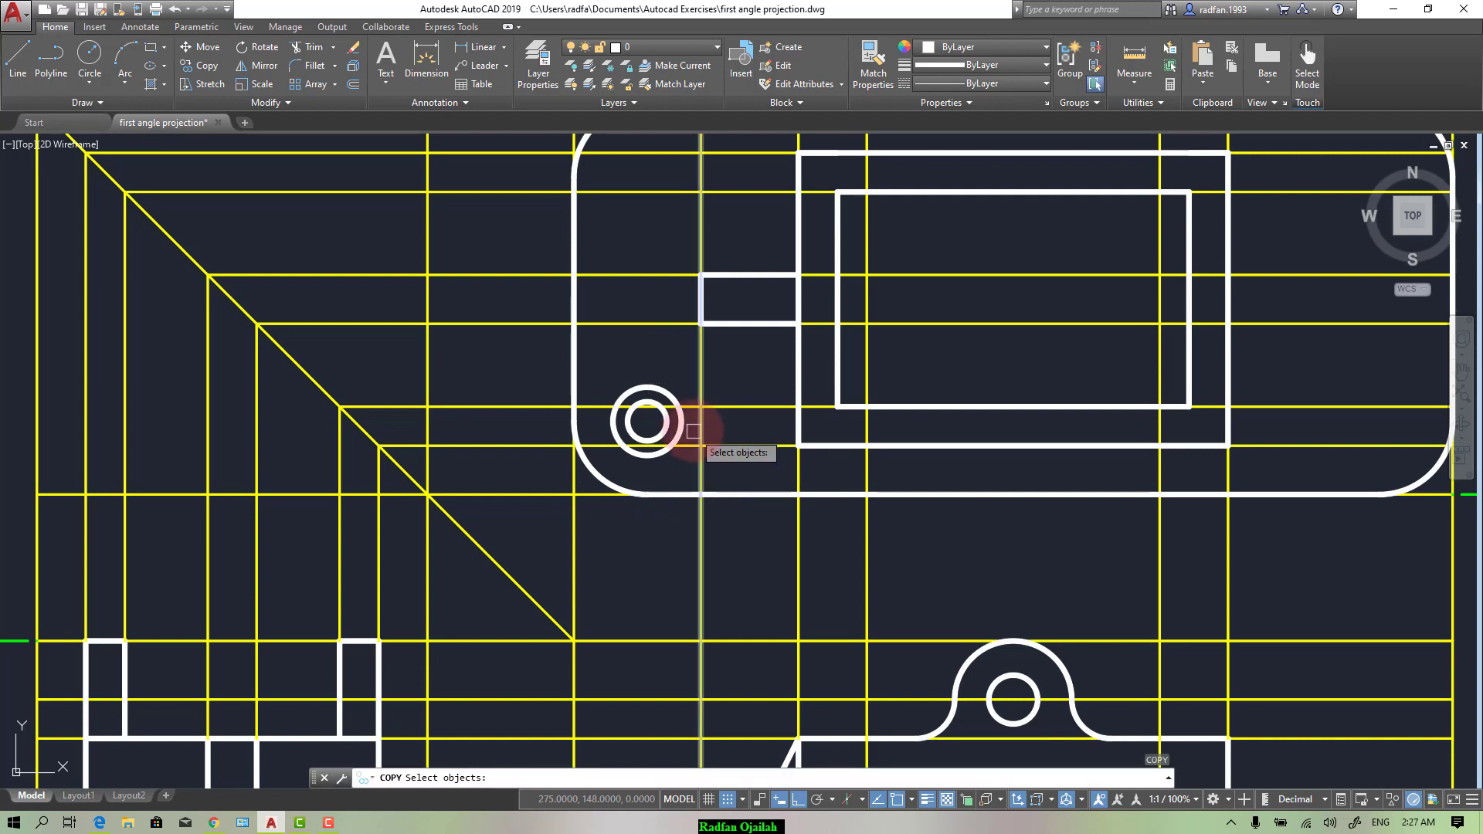
{"action": "key", "text": "Return"}
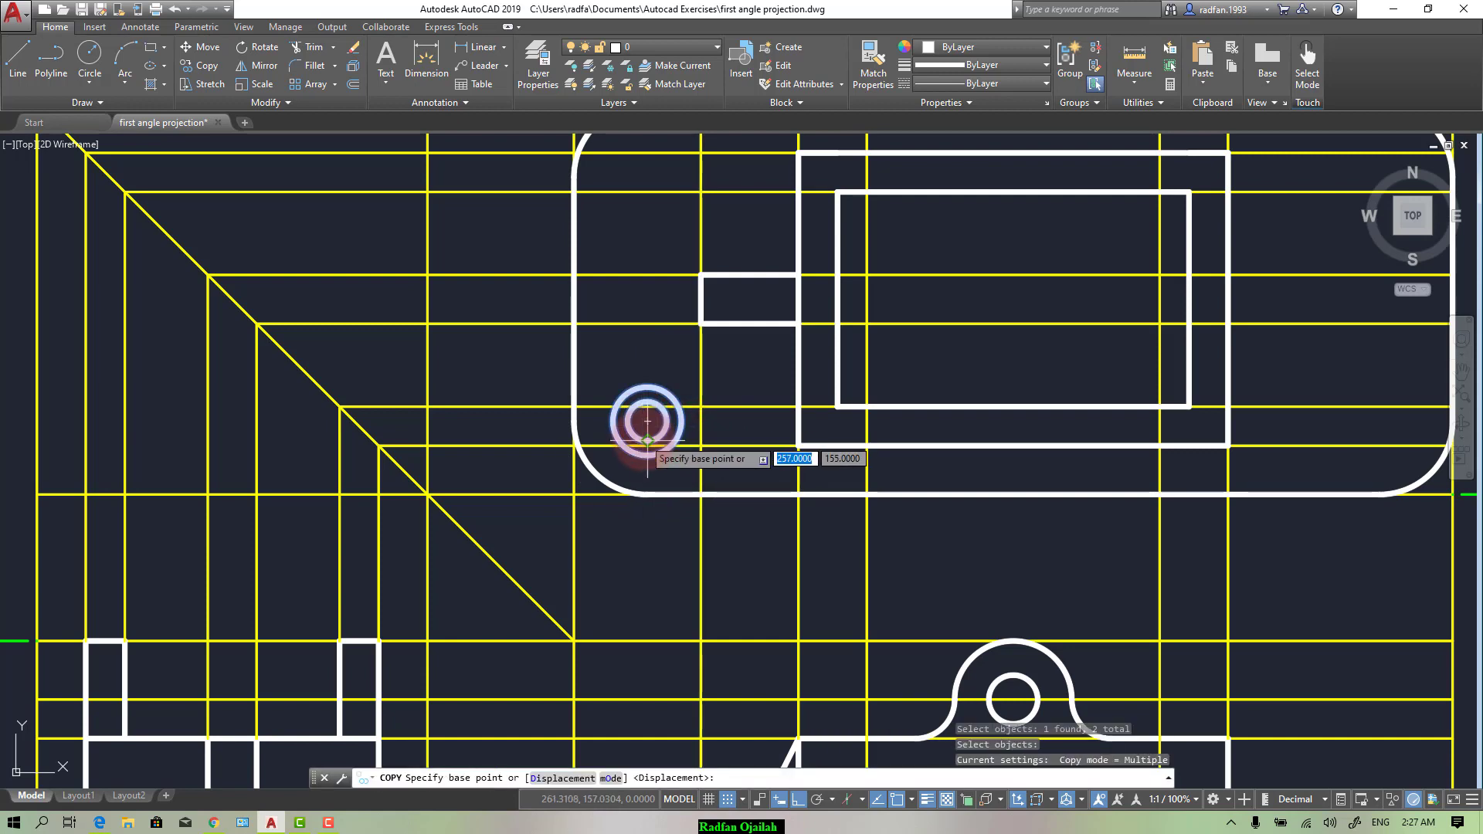
{"action": "left_click", "coordinate": [647, 421]}
{"action": "scroll", "coordinate": [646, 447], "scroll_direction": "down", "scroll_amount": 3}
{"action": "scroll", "coordinate": [641, 344], "scroll_direction": "up", "scroll_amount": 3}
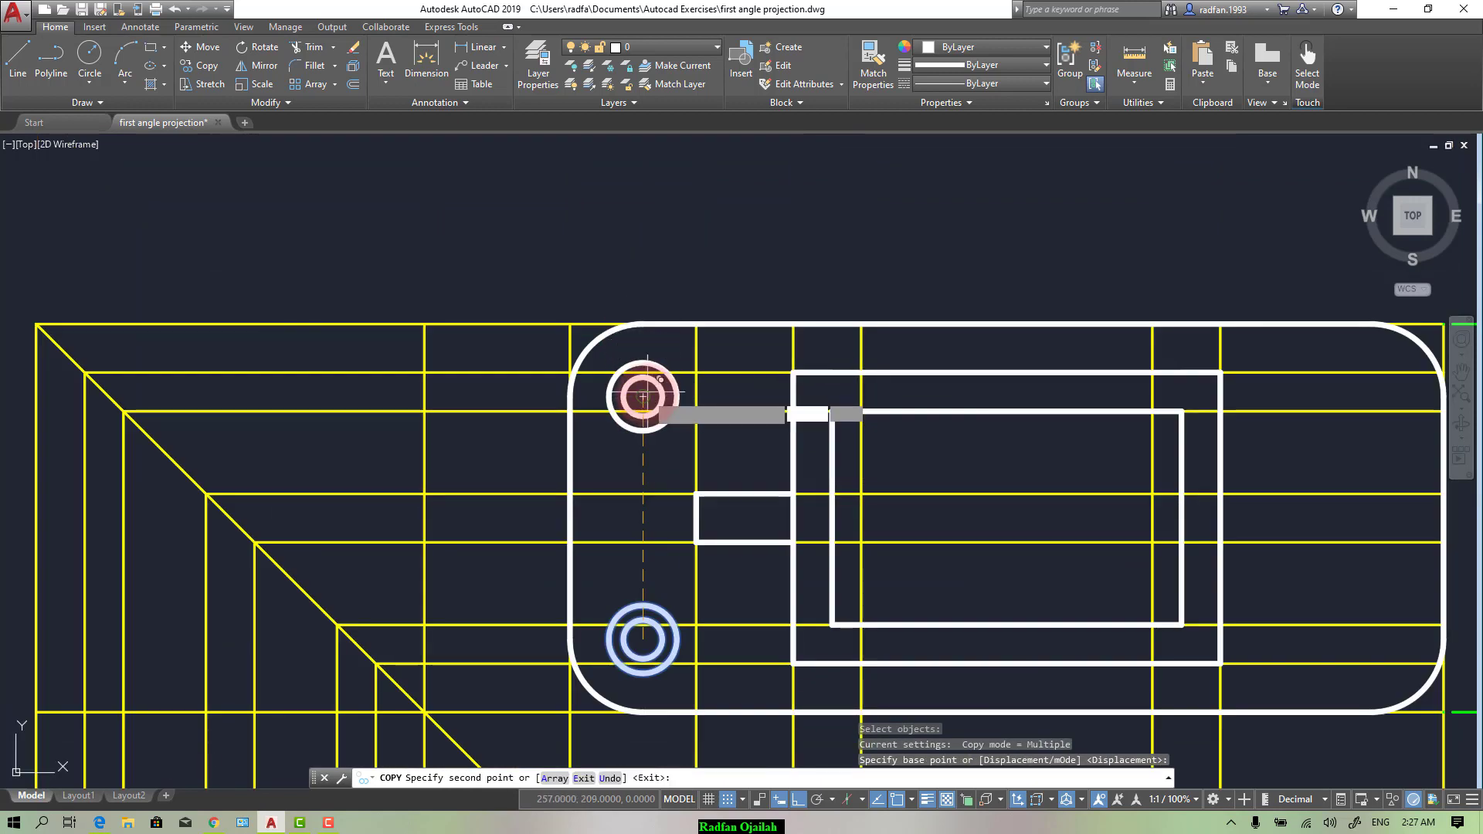
{"action": "scroll", "coordinate": [664, 378], "scroll_direction": "down", "scroll_amount": 4}
{"action": "scroll", "coordinate": [942, 352], "scroll_direction": "up", "scroll_amount": 4}
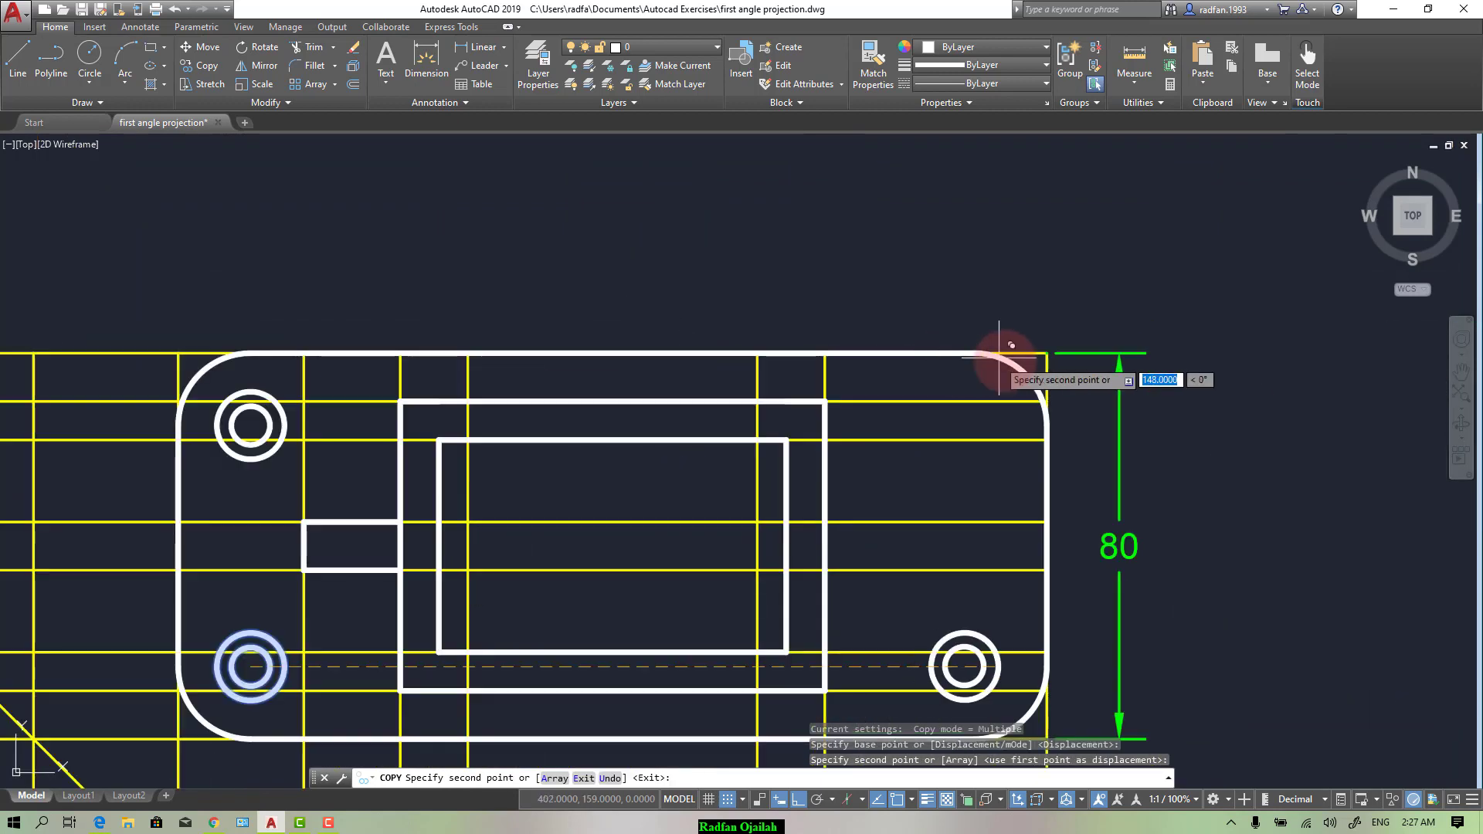
{"action": "left_click", "coordinate": [975, 424]}
{"action": "scroll", "coordinate": [957, 317], "scroll_direction": "down", "scroll_amount": 5}
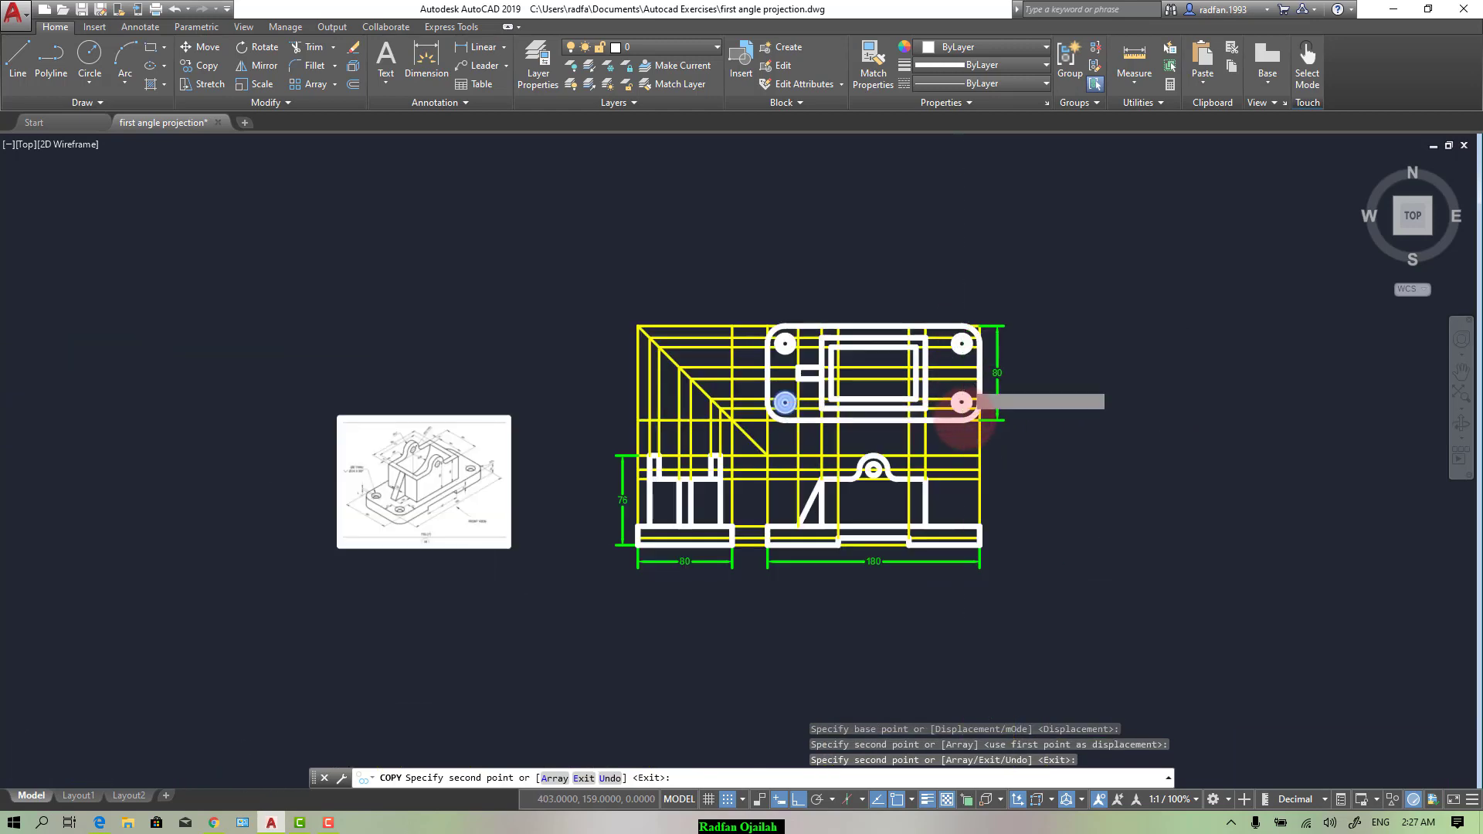
{"action": "scroll", "coordinate": [962, 401], "scroll_direction": "up", "scroll_amount": 4}
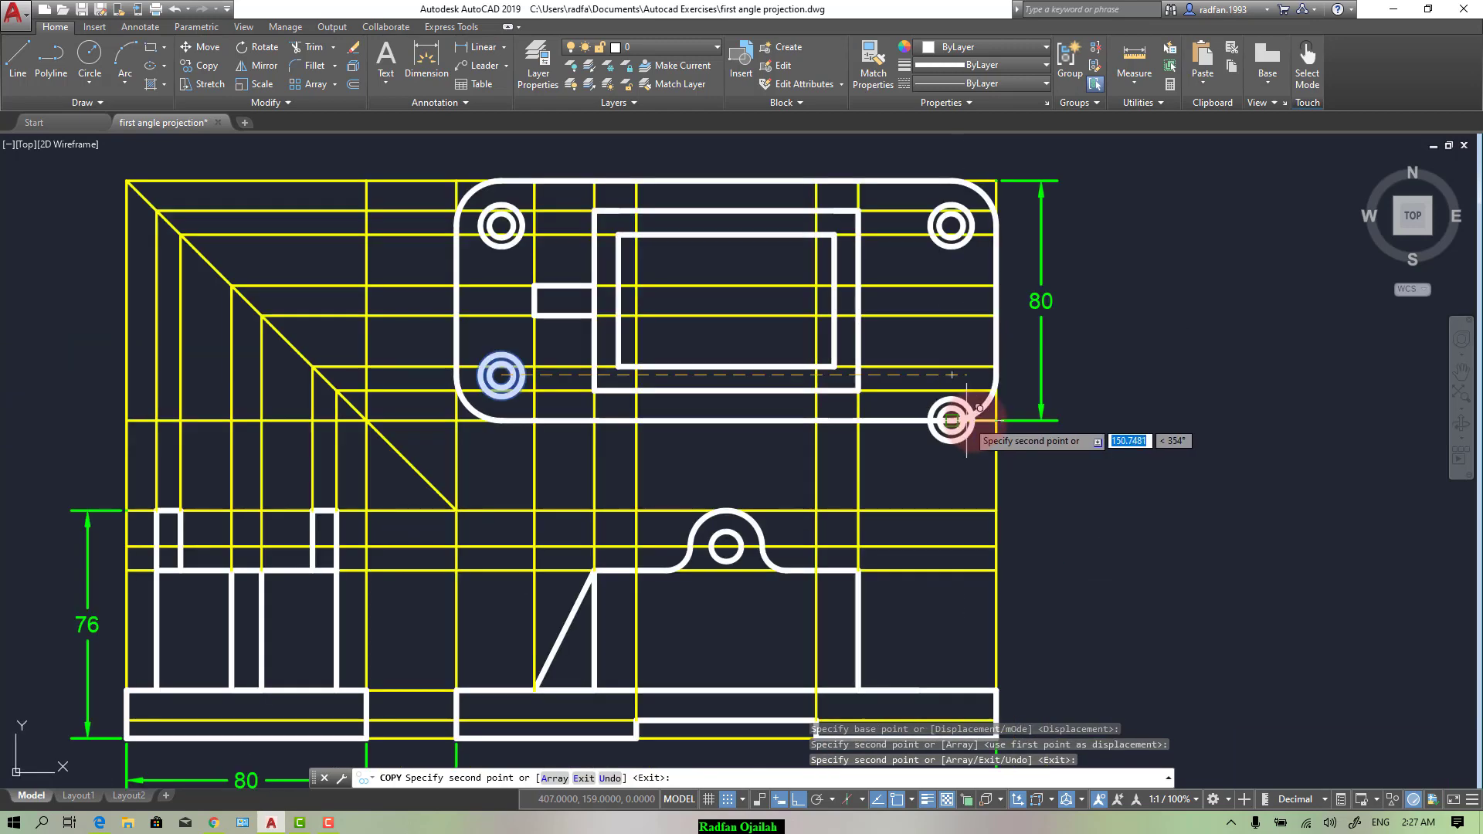
{"action": "left_click", "coordinate": [951, 375]}
{"action": "key", "text": "Escape"}
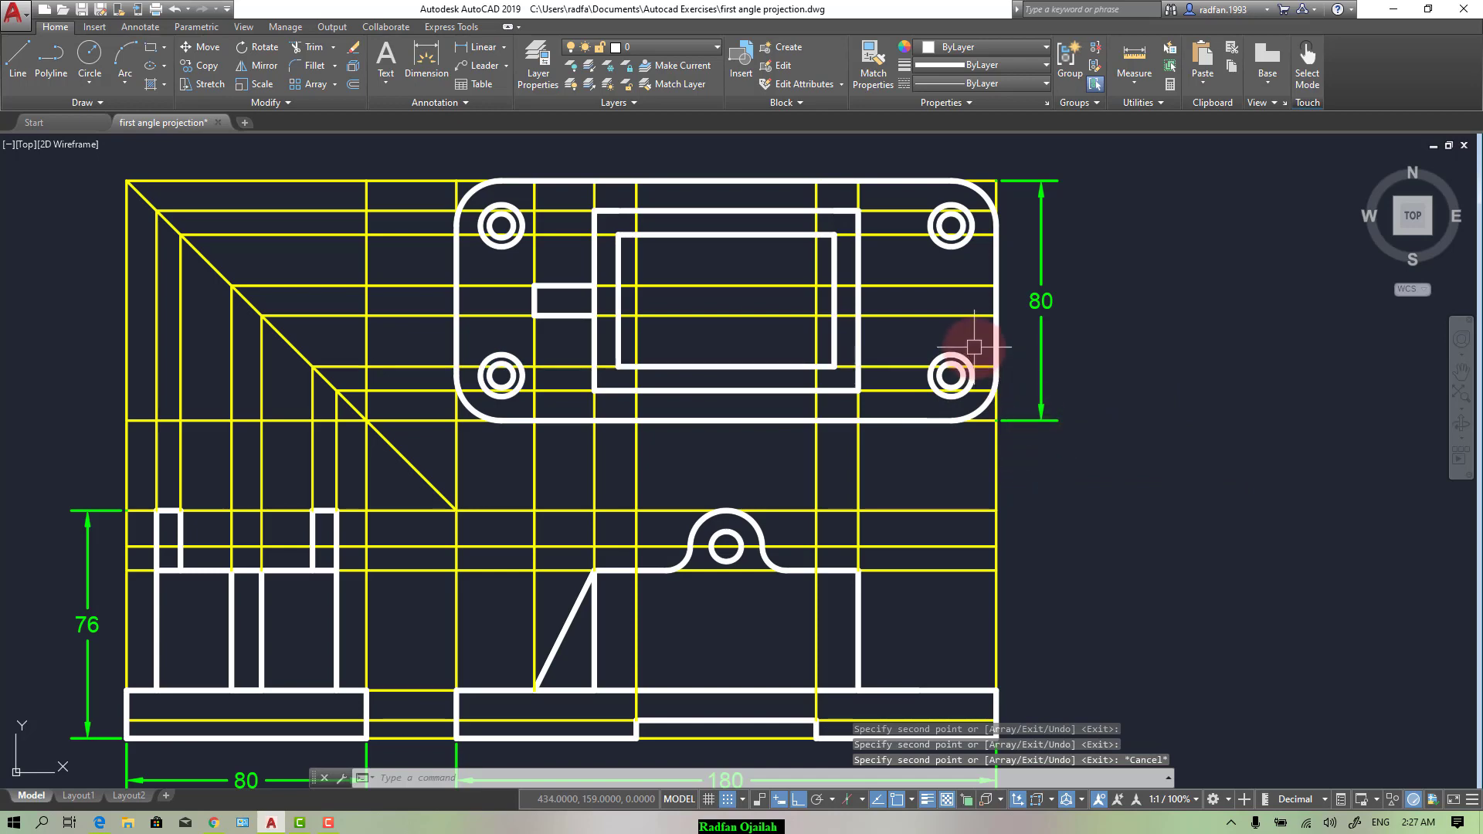
Step: Switch the current layer from 0 to Ref
{"action": "scroll", "coordinate": [1146, 430], "scroll_direction": "down", "scroll_amount": 4}
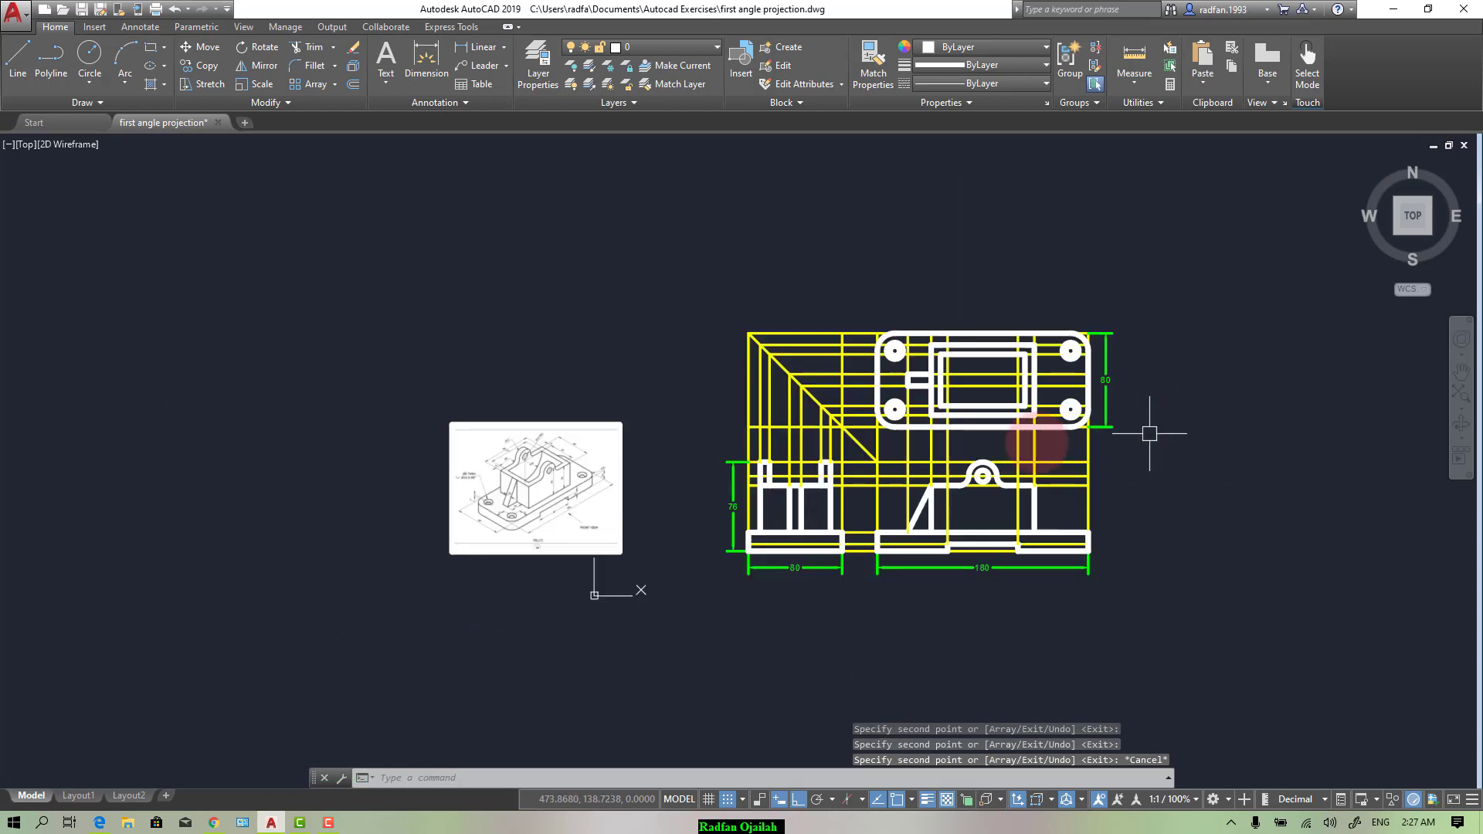
{"action": "scroll", "coordinate": [716, 440], "scroll_direction": "up", "scroll_amount": 2}
{"action": "scroll", "coordinate": [454, 460], "scroll_direction": "up", "scroll_amount": 2}
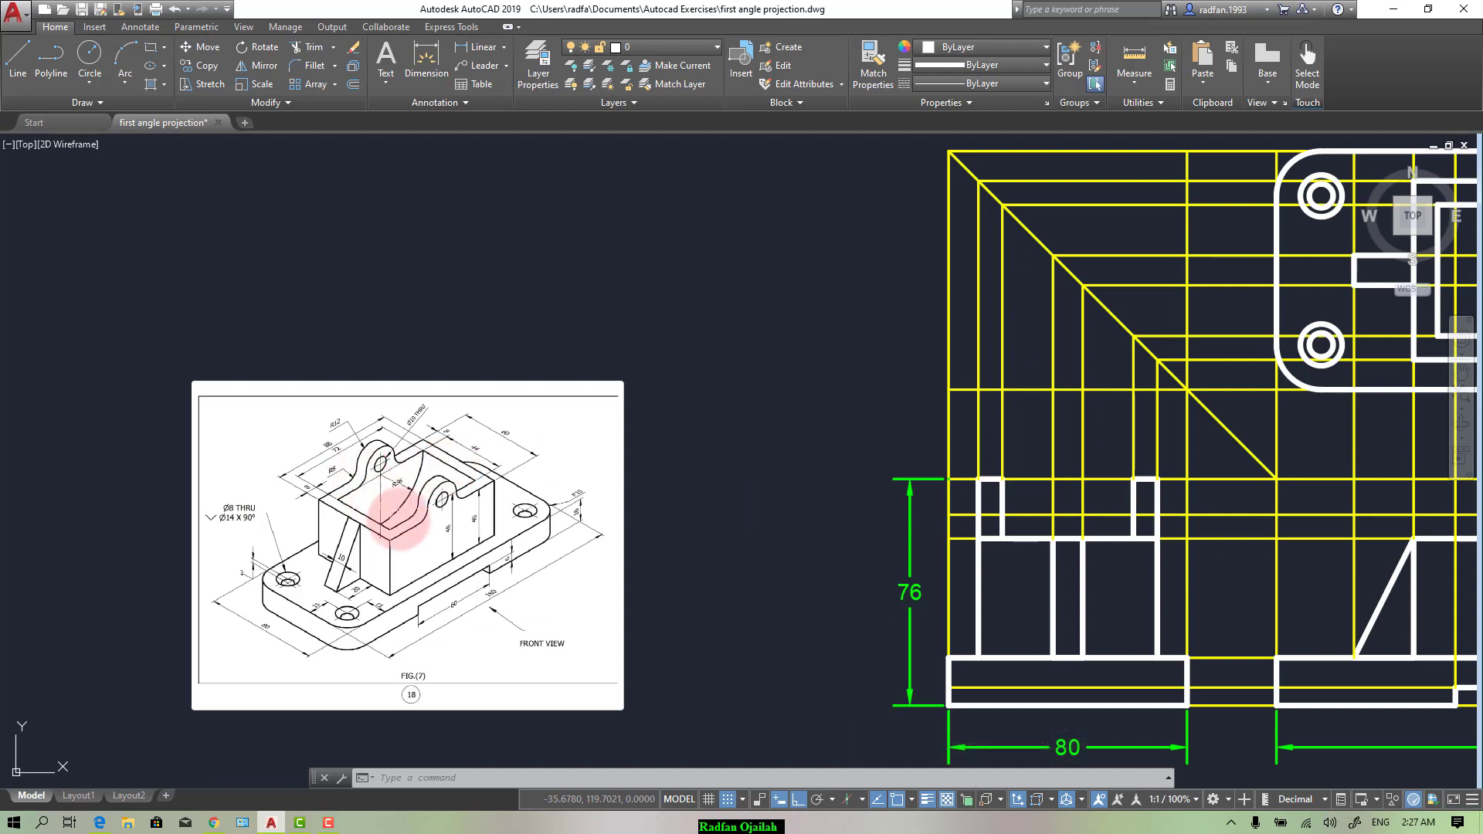
{"action": "scroll", "coordinate": [360, 432], "scroll_direction": "down", "scroll_amount": 3}
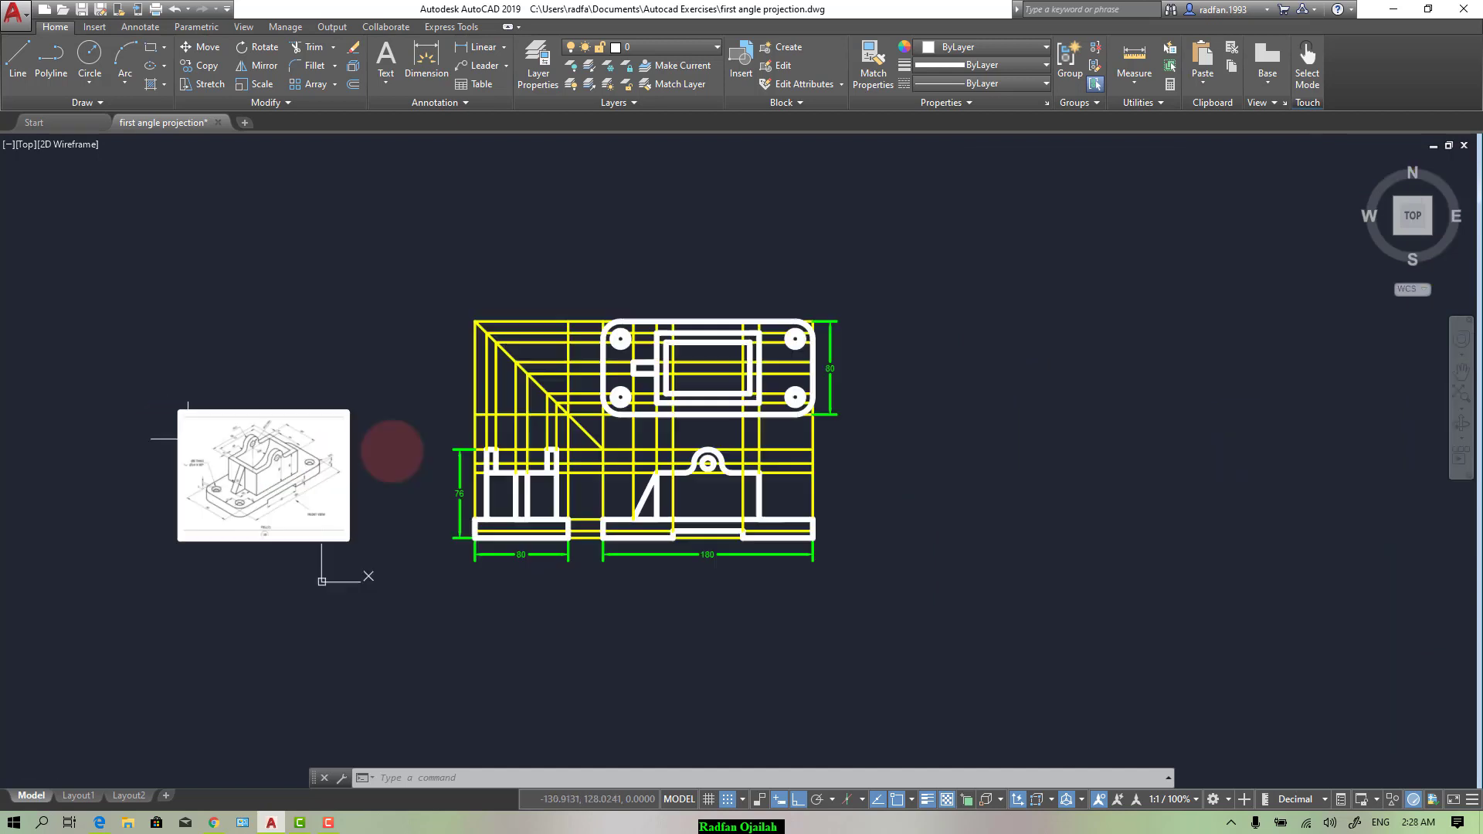
{"action": "scroll", "coordinate": [963, 421], "scroll_direction": "up", "scroll_amount": 3}
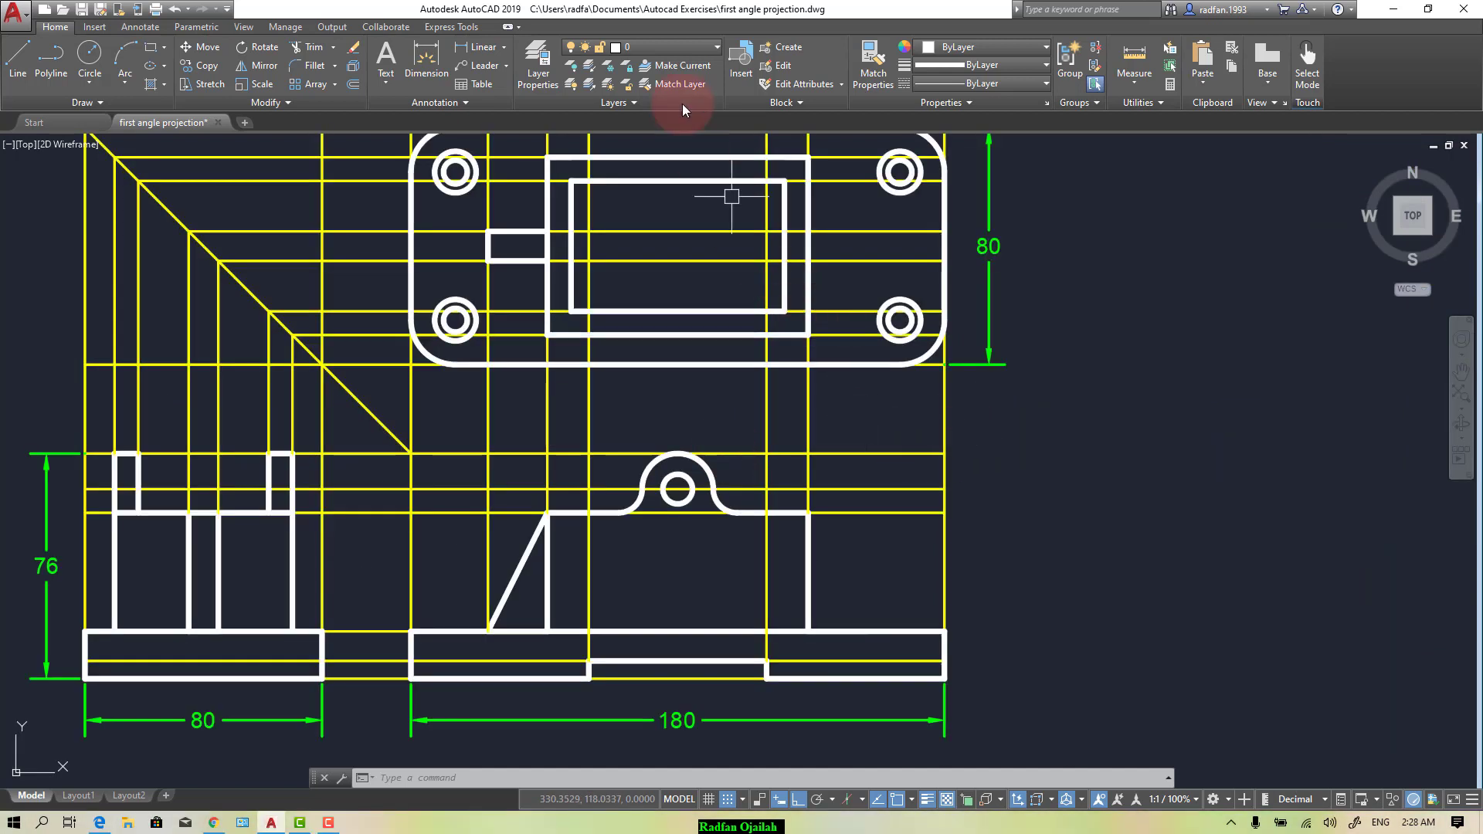
{"action": "left_click", "coordinate": [661, 40]}
{"action": "left_click", "coordinate": [651, 139]}
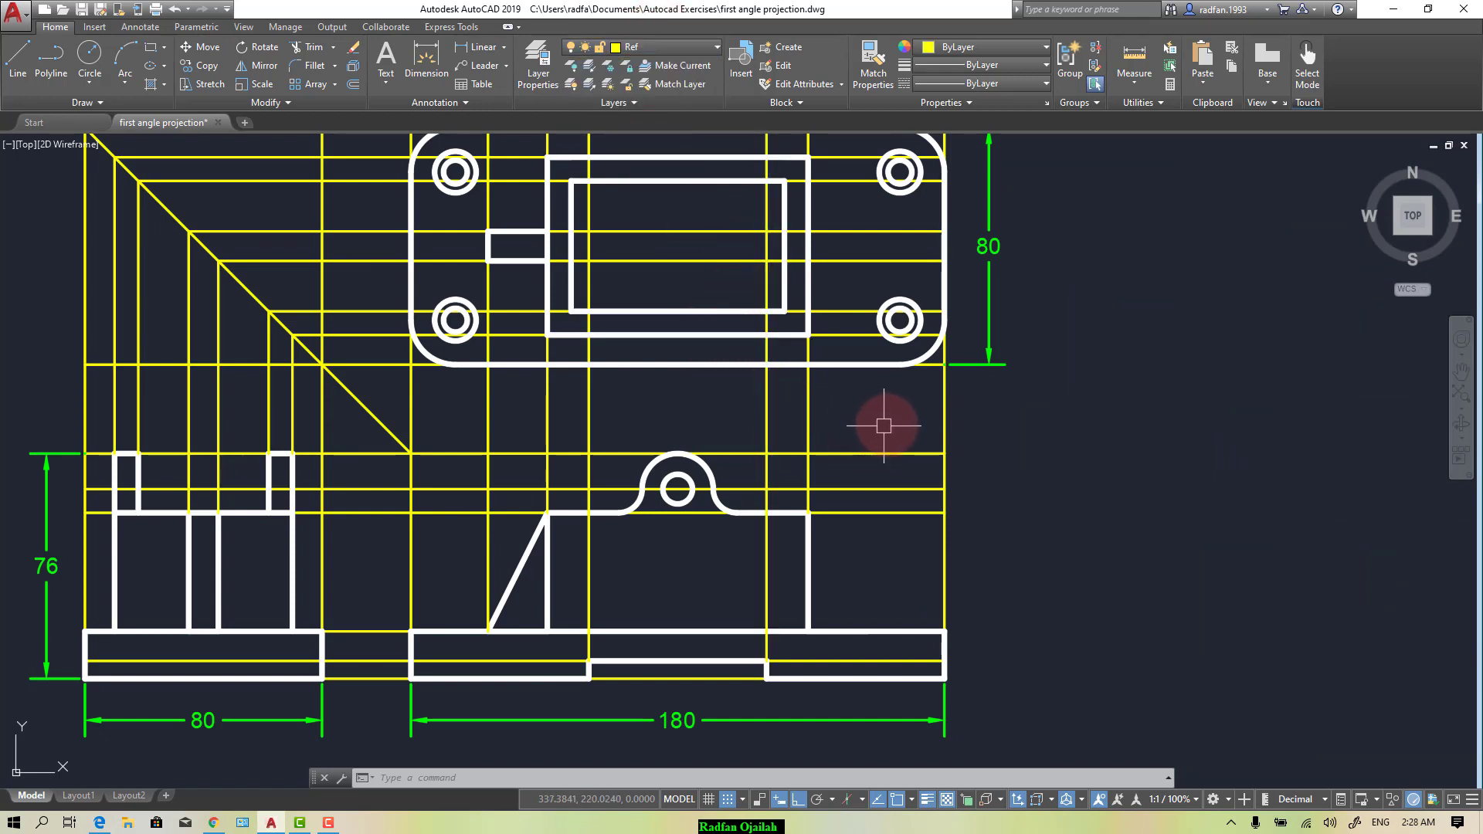
Step: Draw a vertical projection line from the right hole's left quadrant down into the front view
{"action": "key", "text": "Return"}
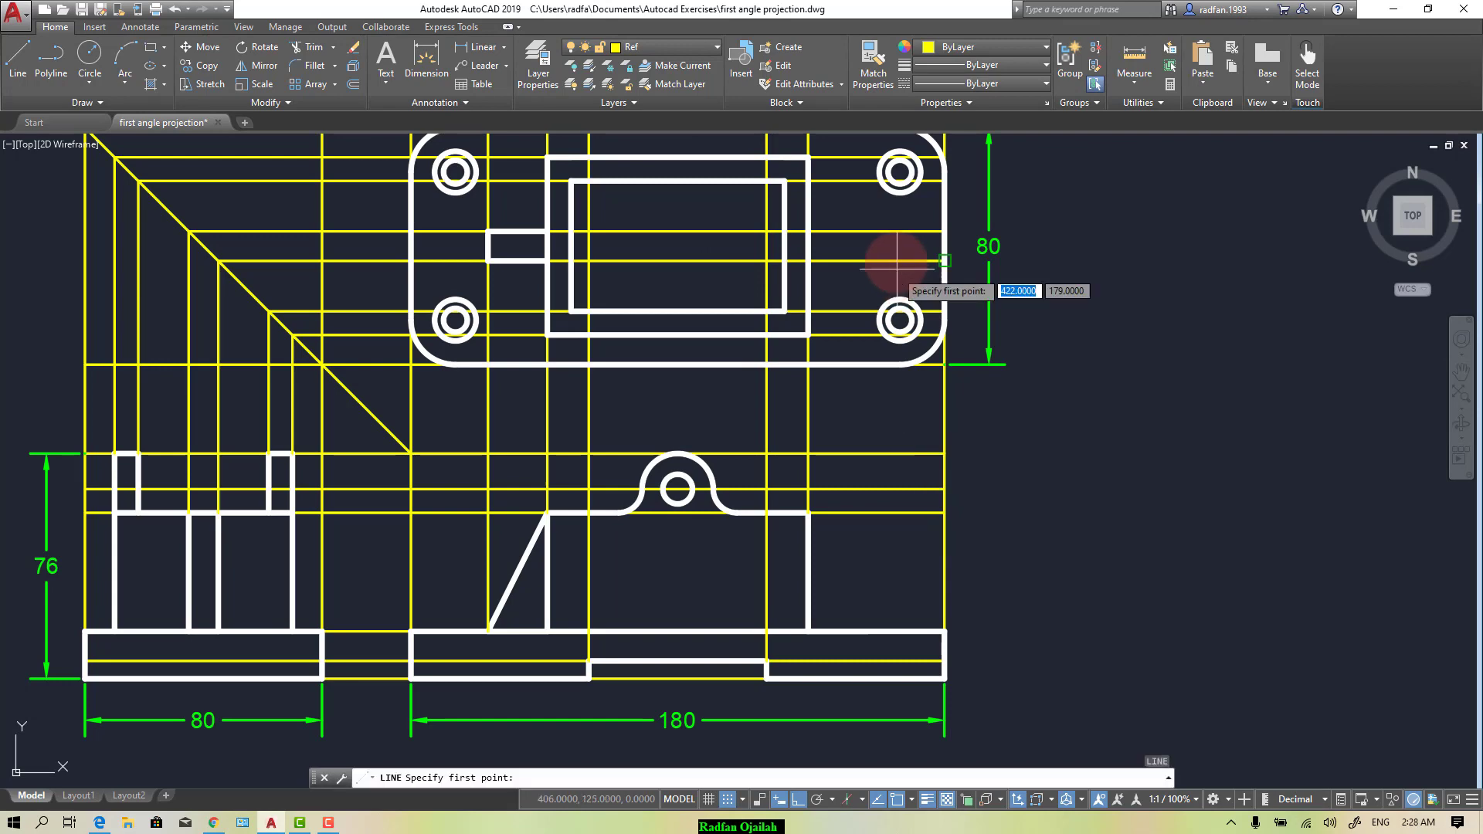
{"action": "scroll", "coordinate": [896, 272], "scroll_direction": "down", "scroll_amount": 2}
{"action": "scroll", "coordinate": [910, 338], "scroll_direction": "up", "scroll_amount": 2}
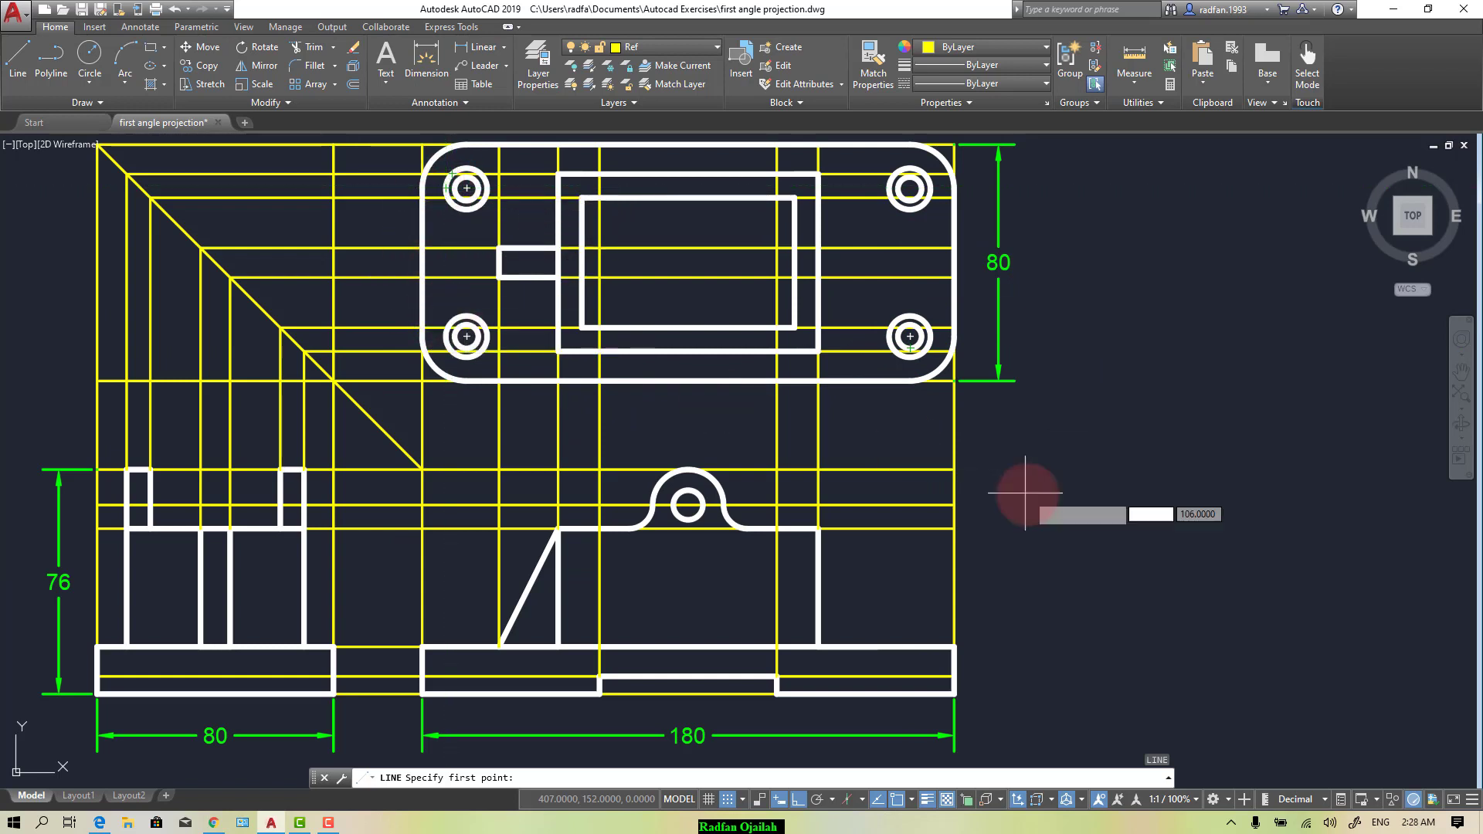
{"action": "scroll", "coordinate": [896, 340], "scroll_direction": "up", "scroll_amount": 6}
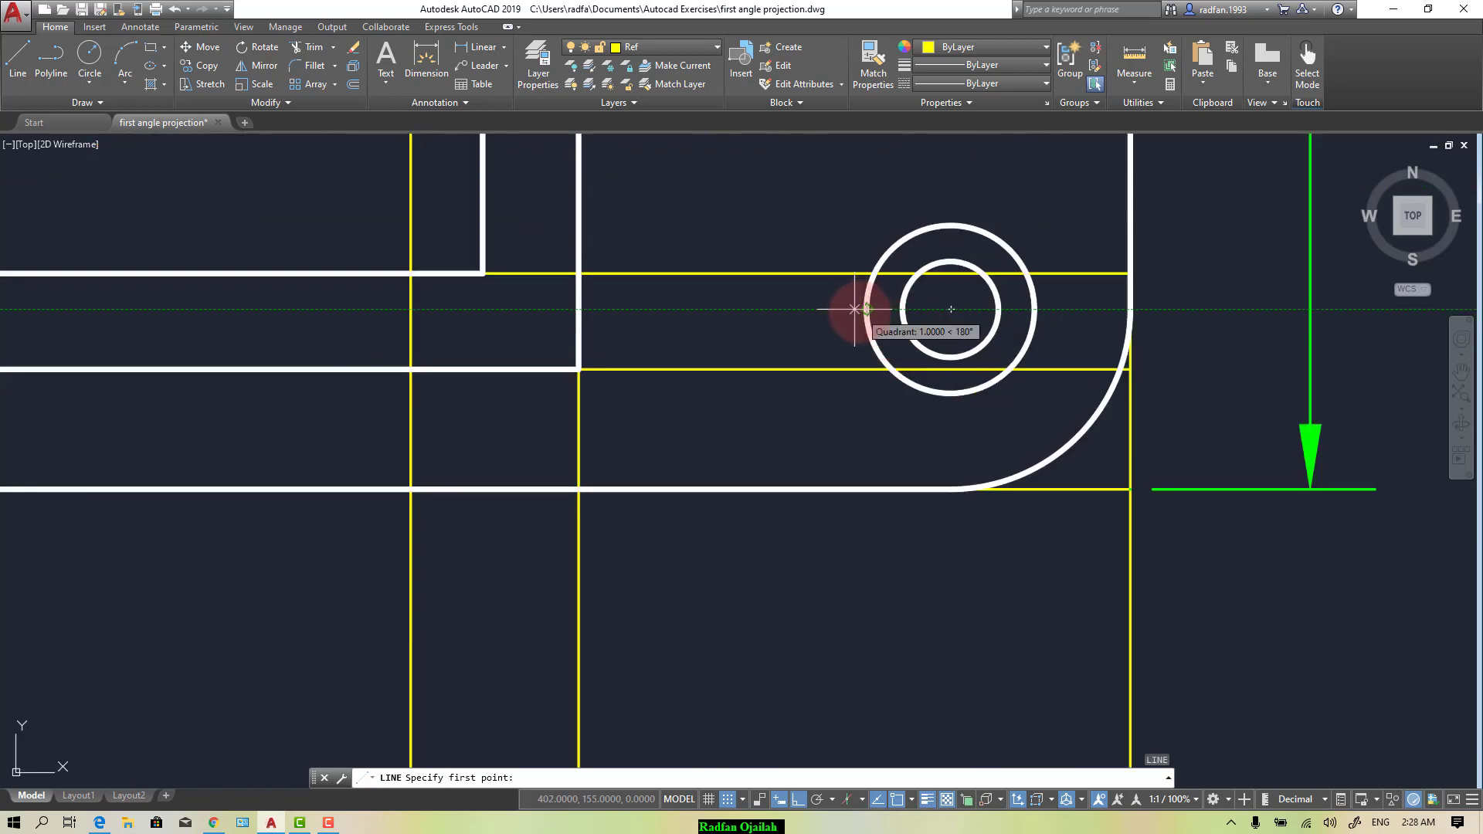
{"action": "left_click", "coordinate": [866, 309]}
{"action": "scroll", "coordinate": [867, 309], "scroll_direction": "down", "scroll_amount": 8}
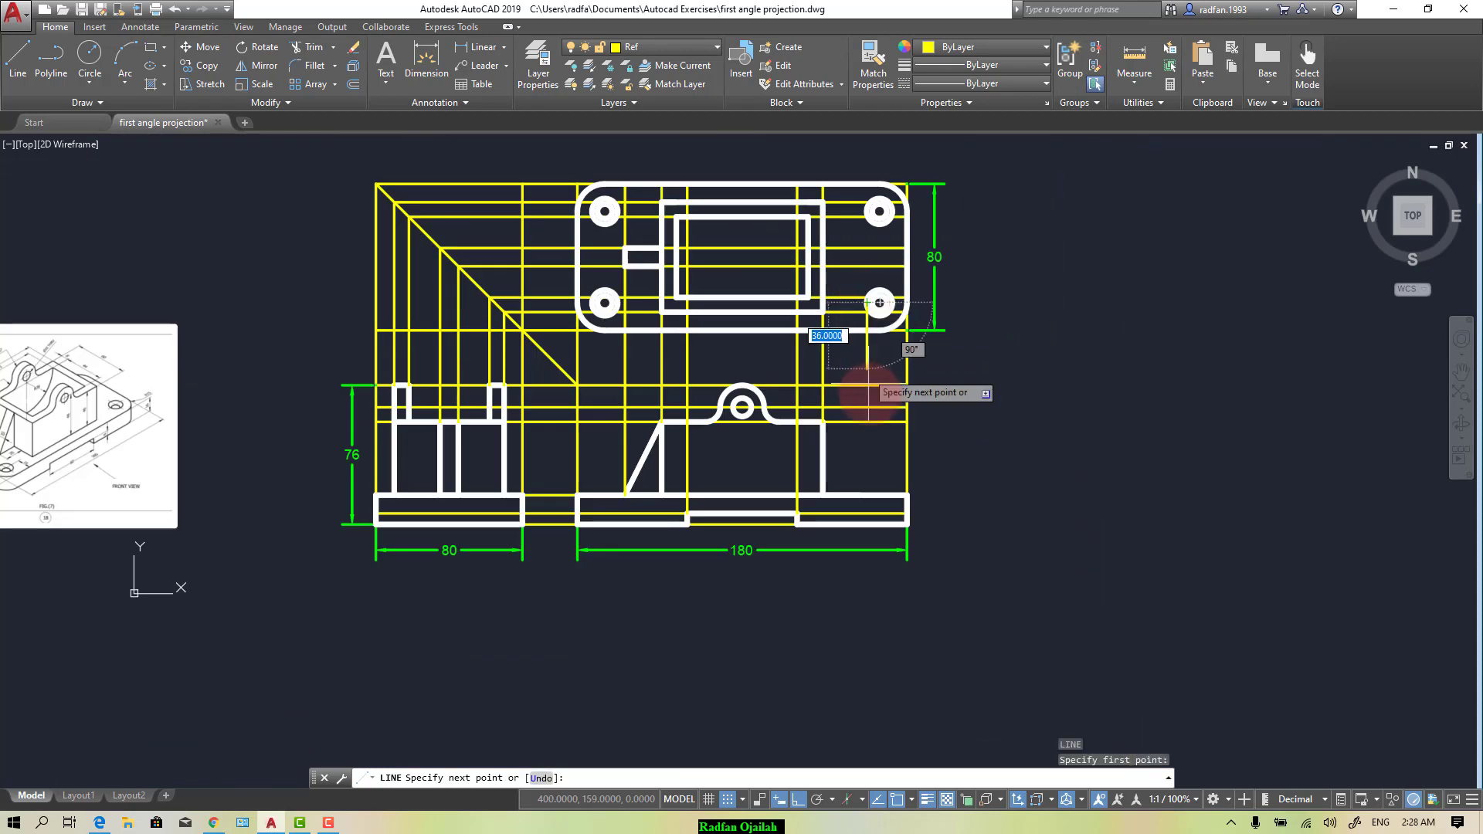
{"action": "scroll", "coordinate": [868, 580], "scroll_direction": "up", "scroll_amount": 4}
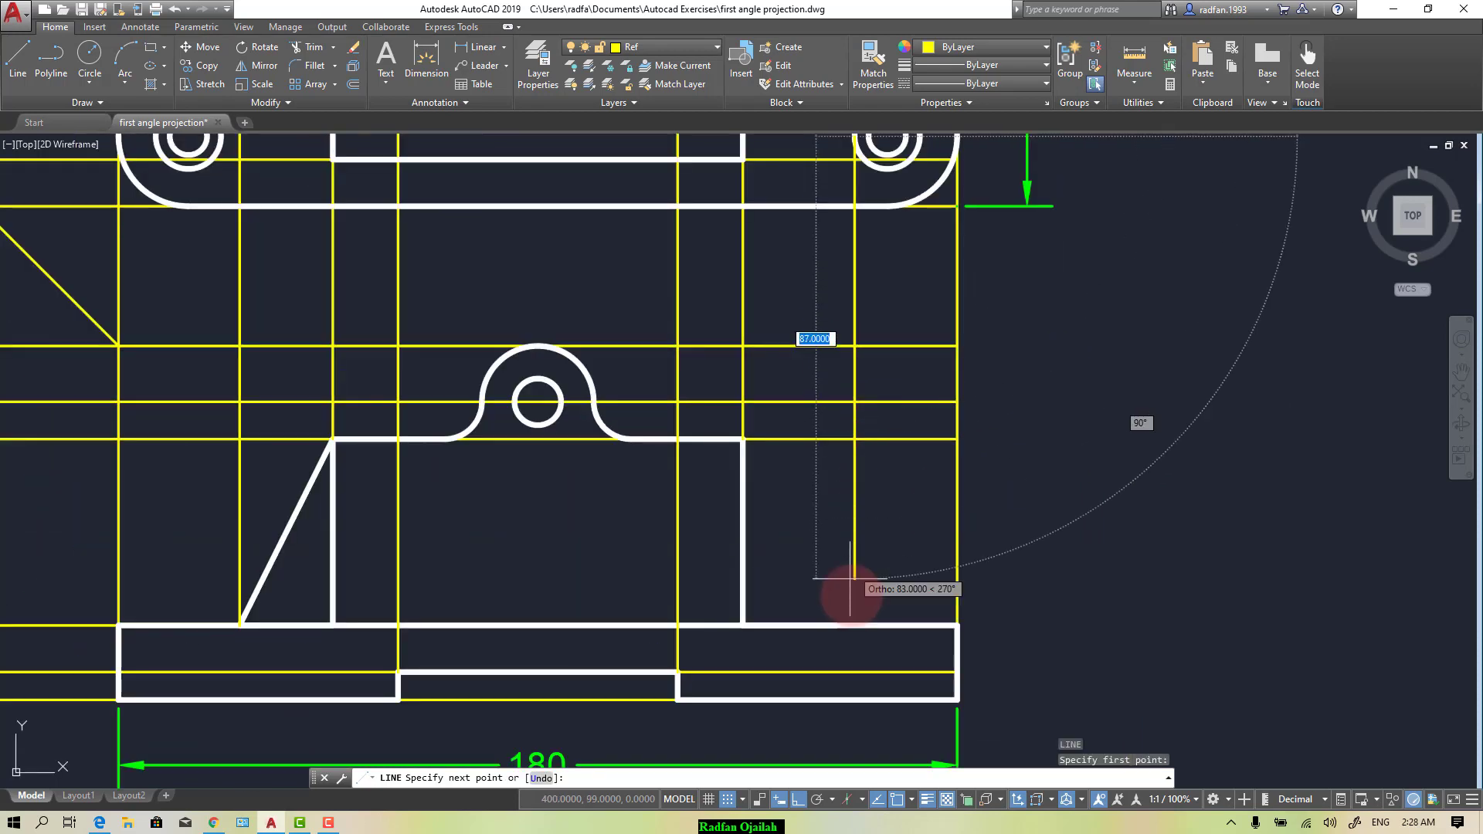
{"action": "left_click", "coordinate": [855, 700]}
{"action": "key", "text": "Return"}
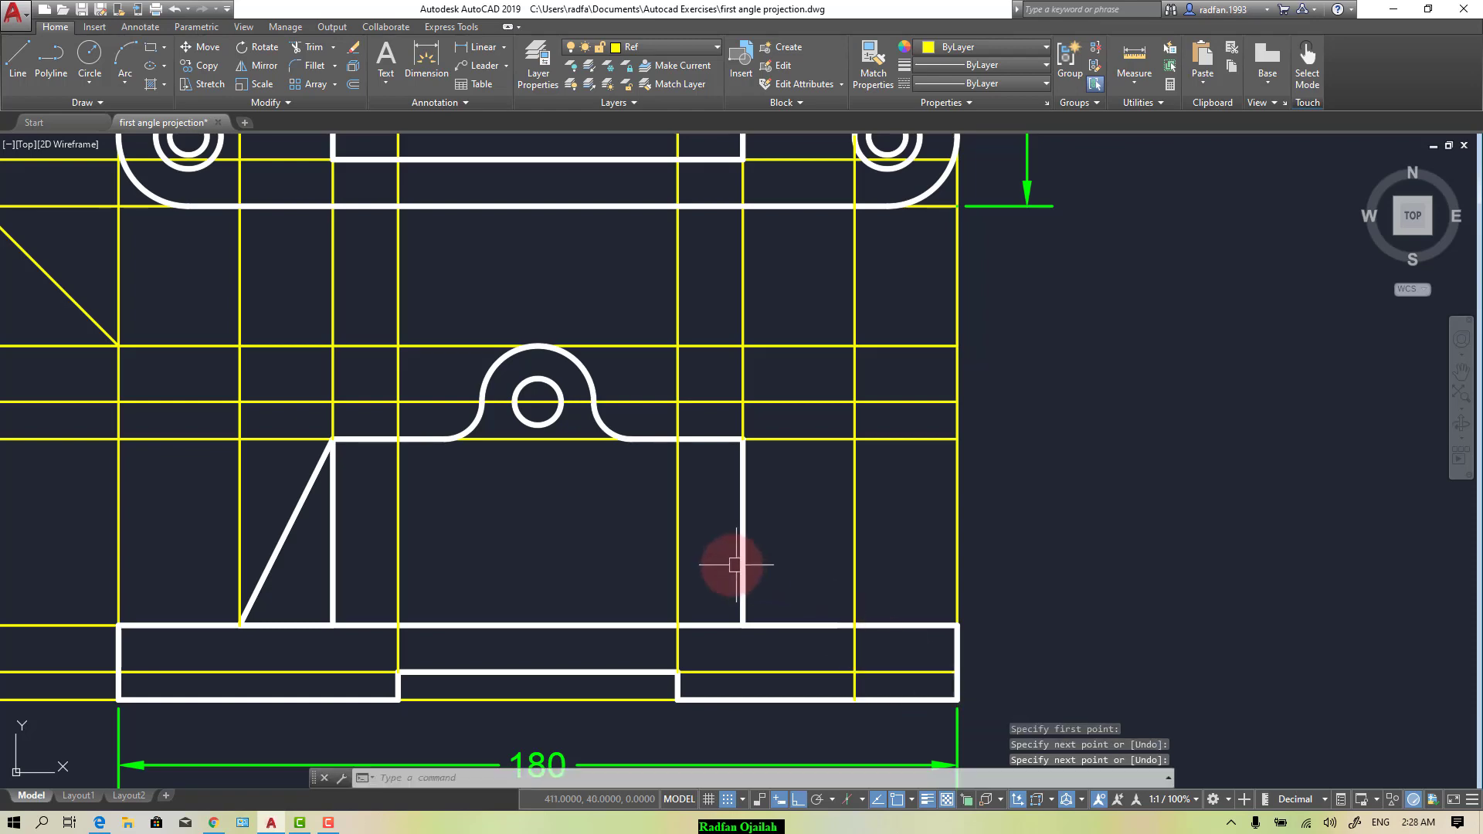
Step: Drop two more vertical lines from the right hole's centre and edge to the front view's base
{"action": "scroll", "coordinate": [781, 433], "scroll_direction": "up", "scroll_amount": 2}
{"action": "scroll", "coordinate": [812, 386], "scroll_direction": "down", "scroll_amount": 4}
{"action": "key", "text": "Return"}
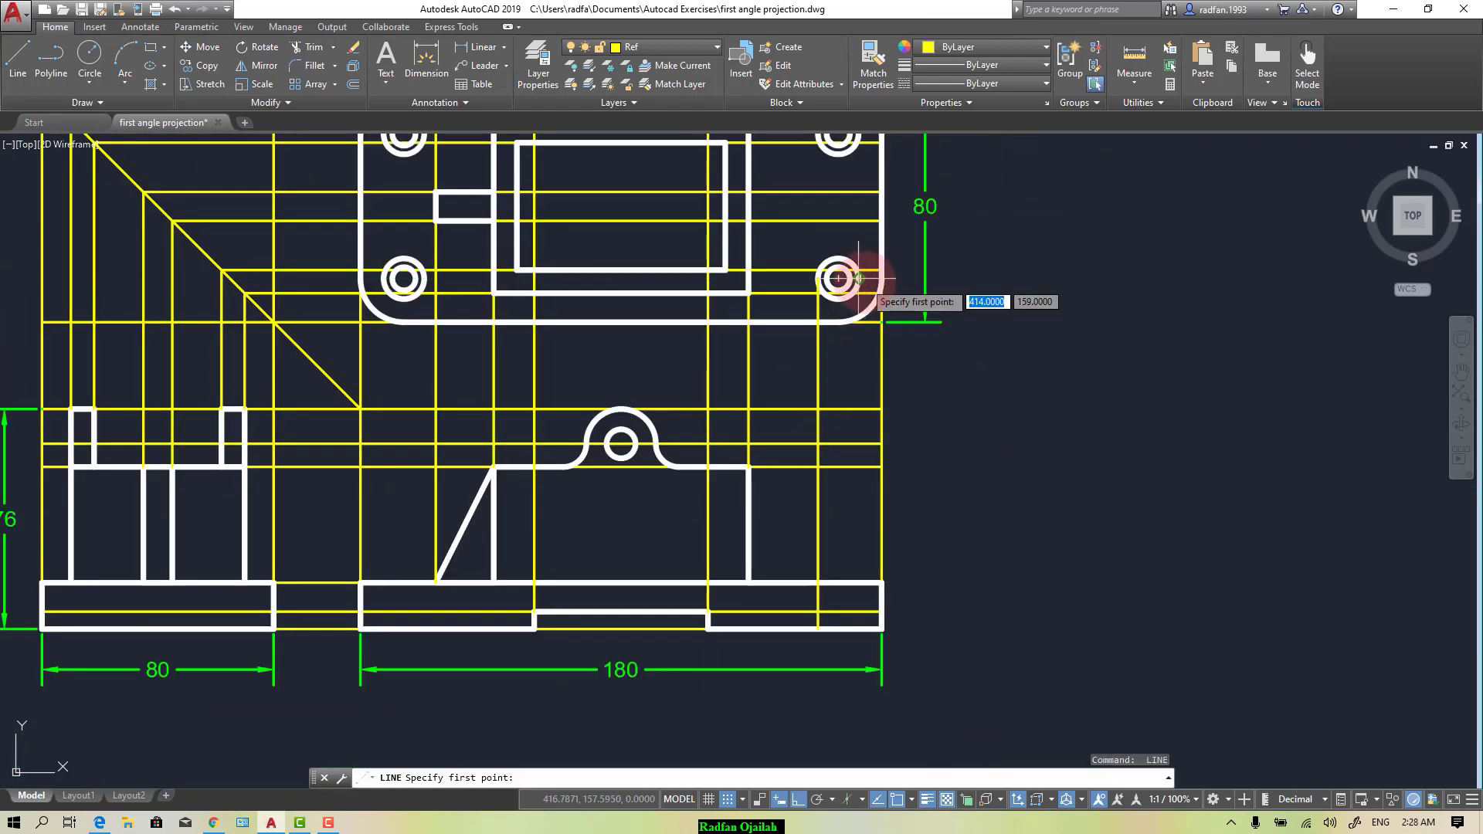
{"action": "left_click", "coordinate": [863, 281]}
{"action": "left_click", "coordinate": [856, 629]}
{"action": "key", "text": "Return"}
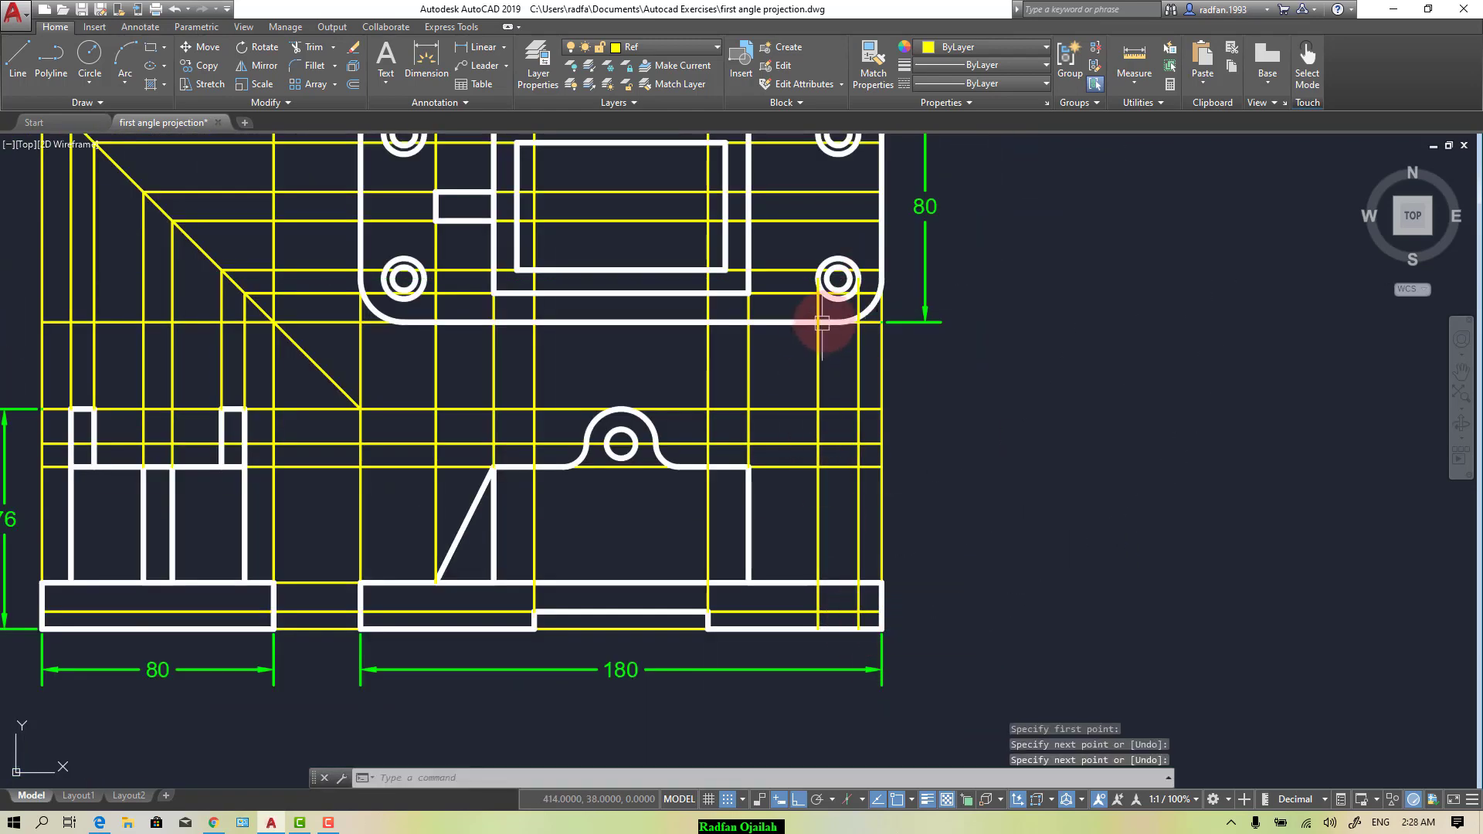
{"action": "key", "text": "Return"}
{"action": "left_click", "coordinate": [839, 279]}
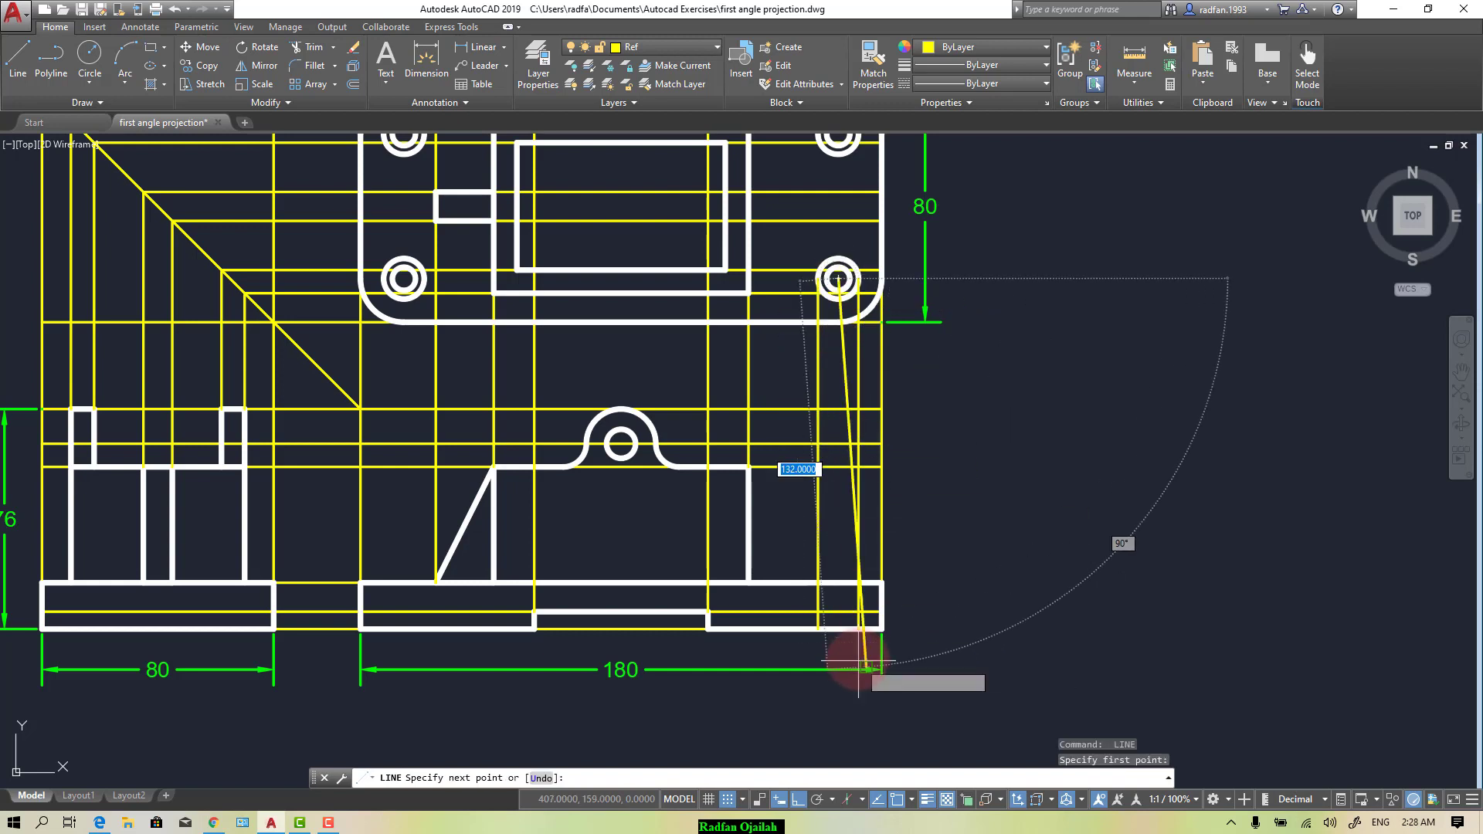
{"action": "left_click", "coordinate": [838, 629]}
{"action": "key", "text": "Return"}
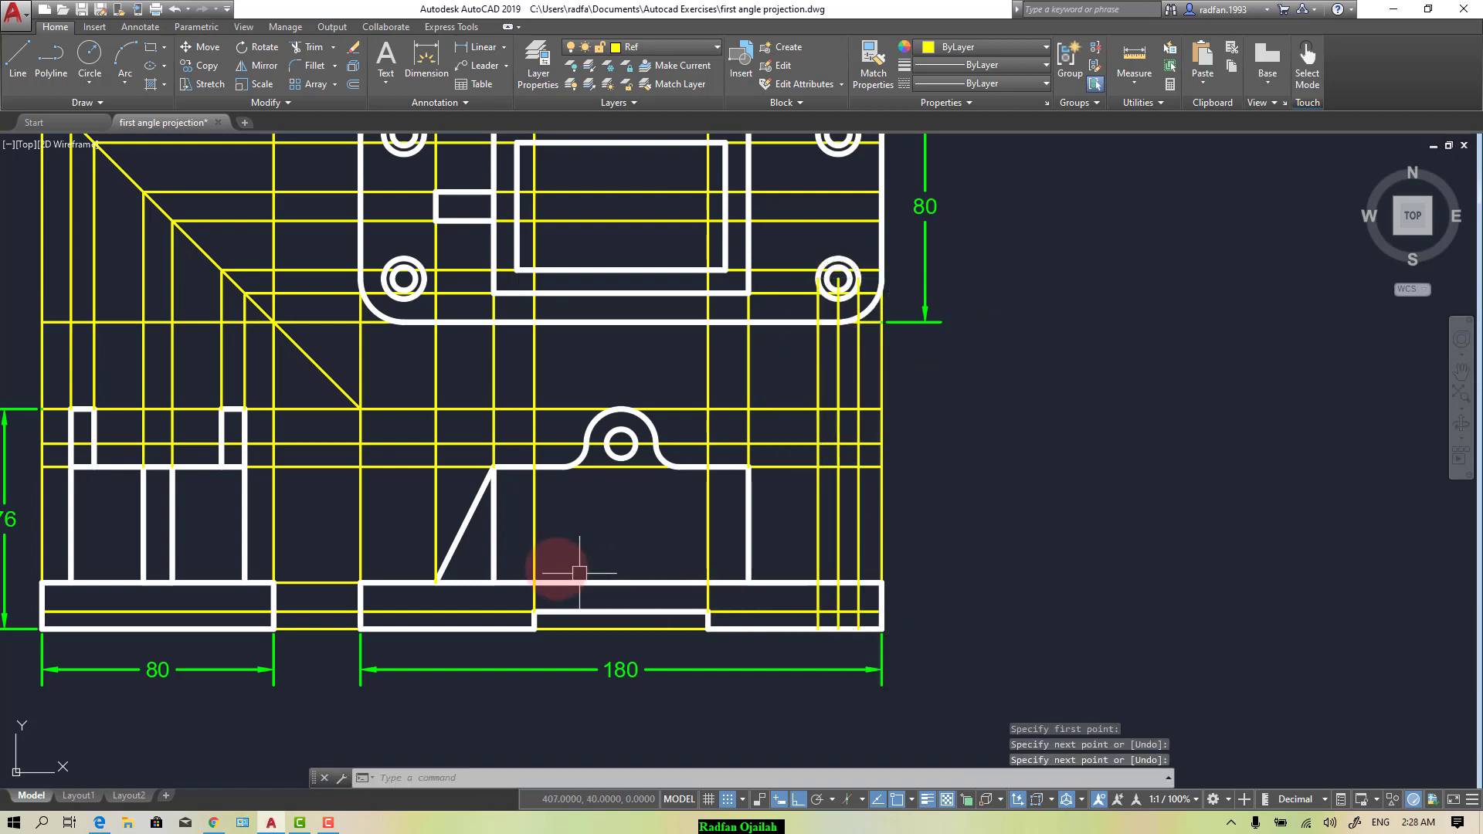
Step: Start copying the projection lines with CO, selecting the first vertical line
{"action": "left_click", "coordinate": [452, 455]}
{"action": "key", "text": "Return"}
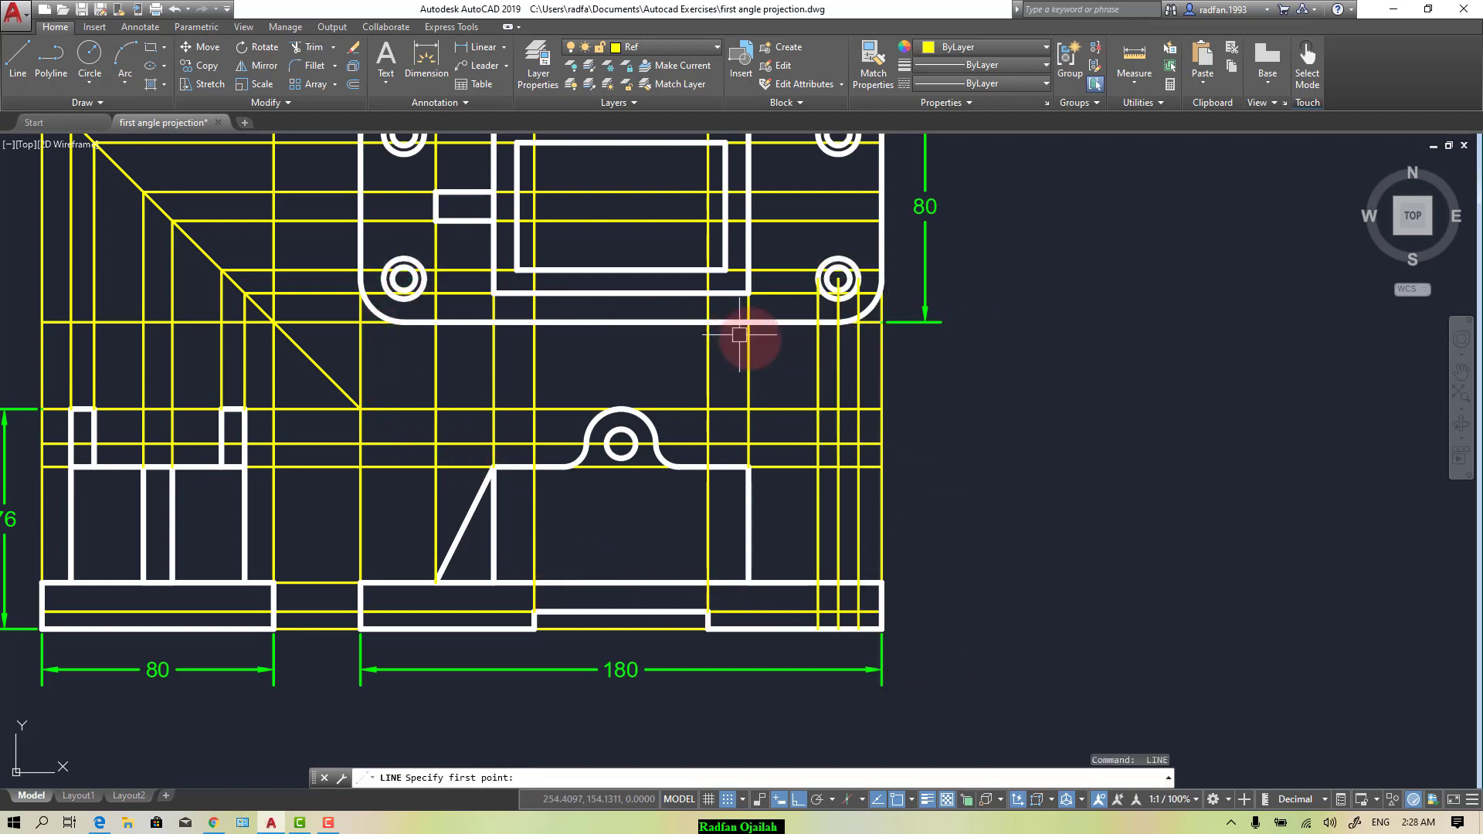
{"action": "key", "text": "Escape"}
{"action": "type", "text": "co"}
{"action": "key", "text": "Return"}
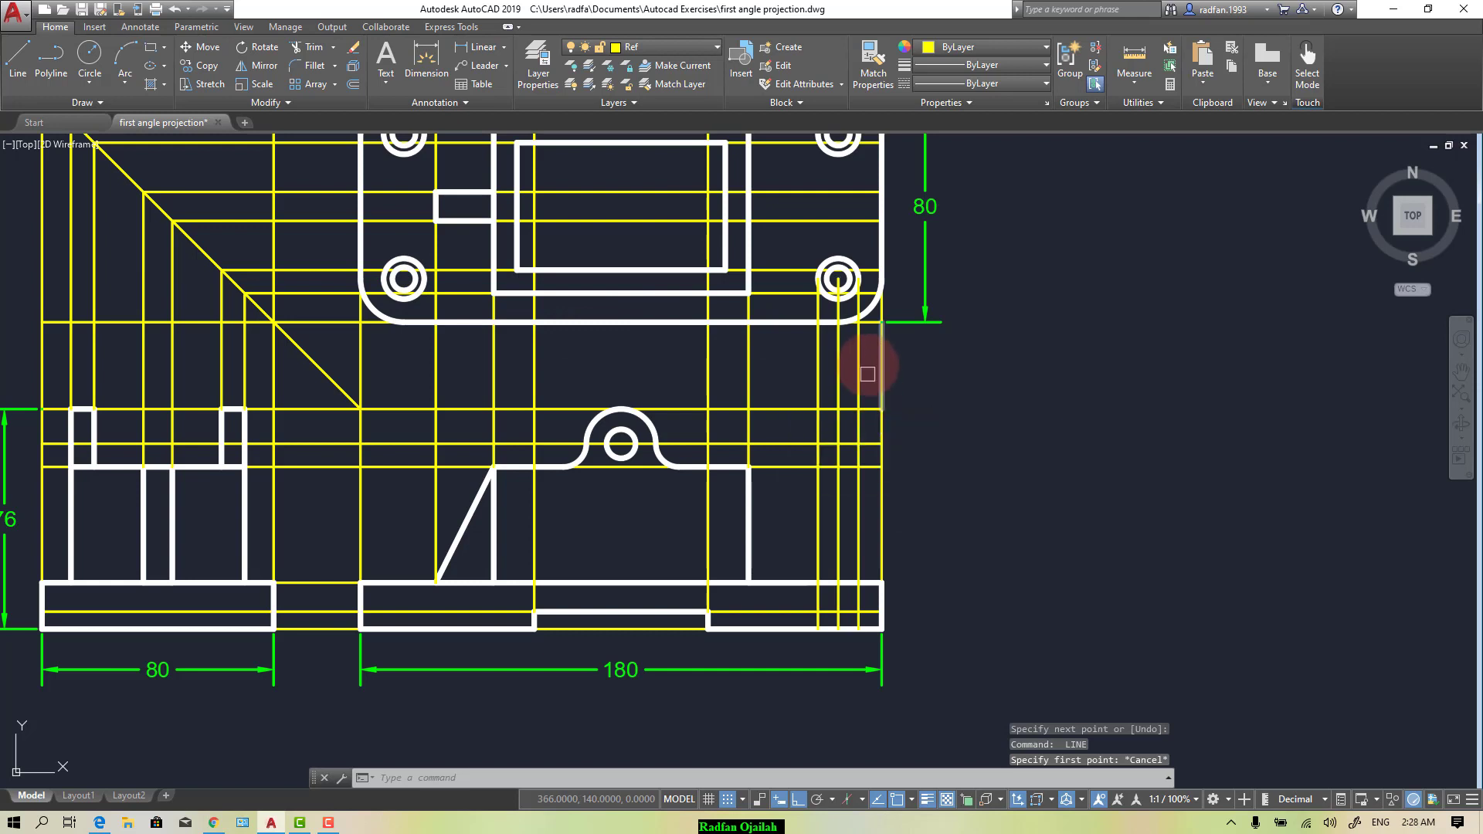
{"action": "left_click", "coordinate": [857, 359]}
Step: Copy the right hole's projection lines across to sit under the left hole
{"action": "left_click", "coordinate": [779, 370]}
{"action": "left_click", "coordinate": [840, 360]}
{"action": "left_click", "coordinate": [818, 374]}
{"action": "left_click", "coordinate": [838, 374]}
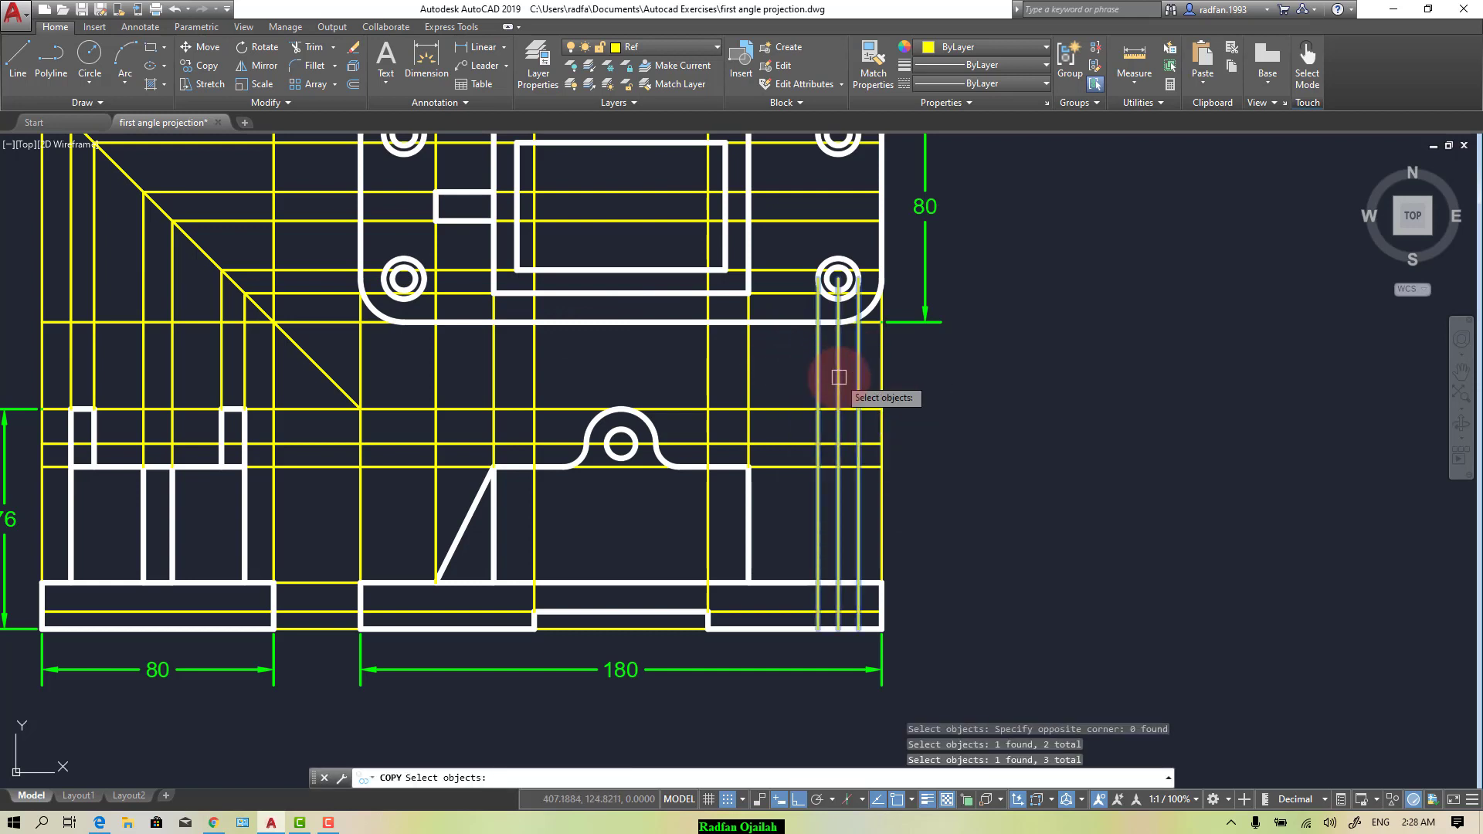
{"action": "key", "text": "Return"}
{"action": "left_click", "coordinate": [818, 278]}
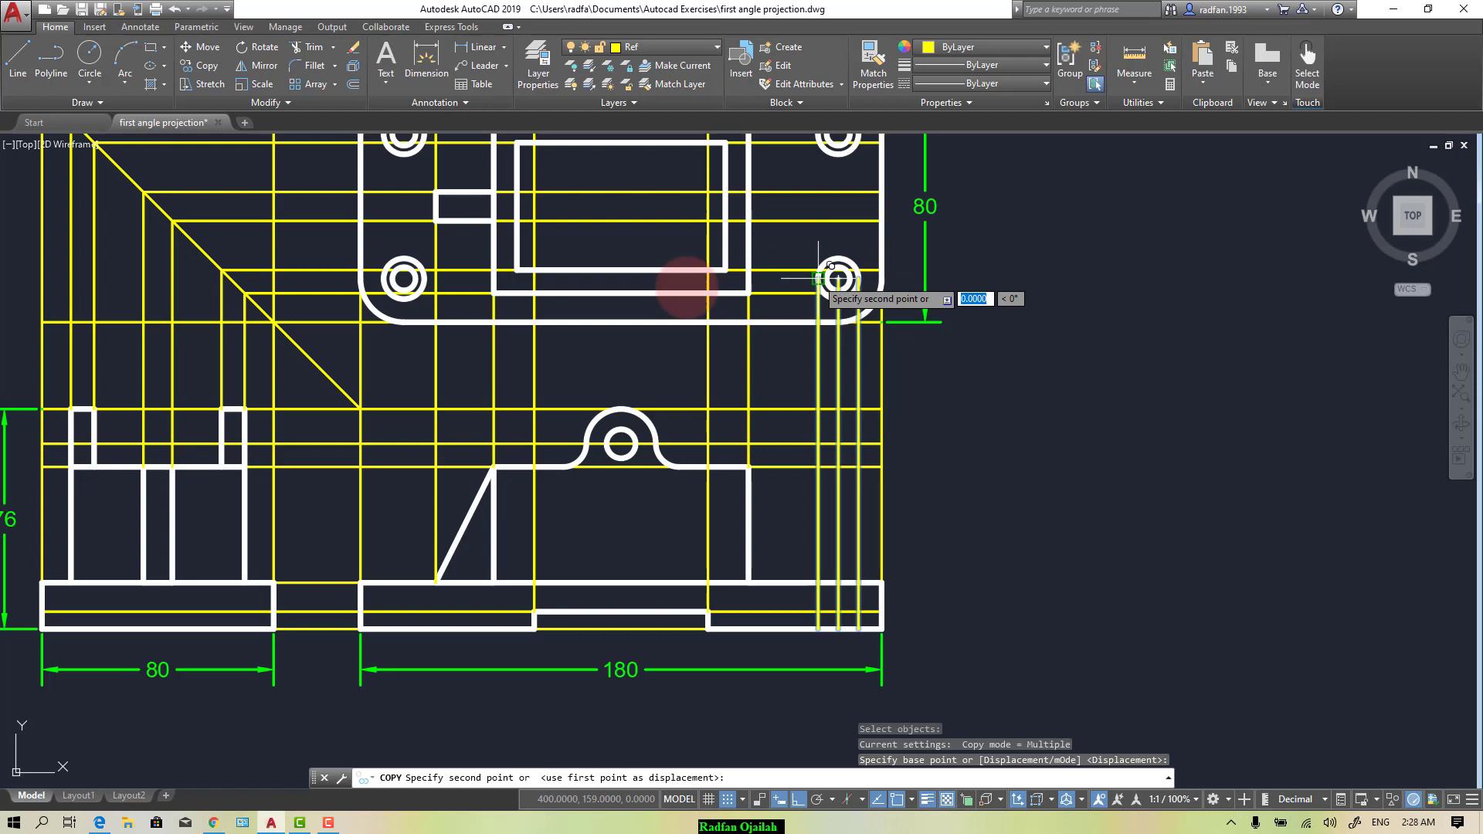
{"action": "left_click", "coordinate": [384, 278]}
{"action": "key", "text": "Escape"}
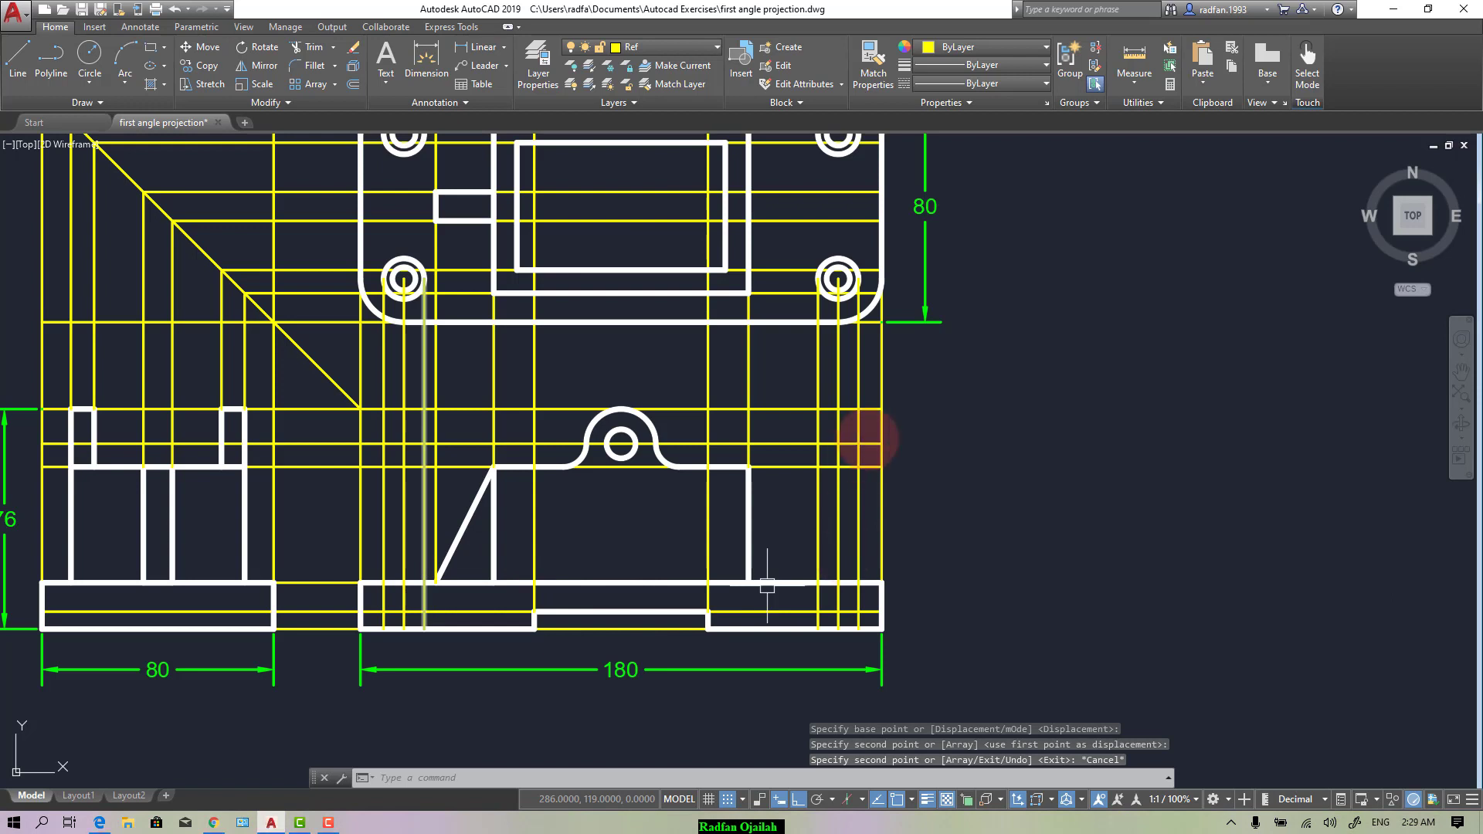
Step: Draw another vertical projection line from the top view down to the front view's base
{"action": "right_click", "coordinate": [656, 464]}
{"action": "key", "text": "Escape"}
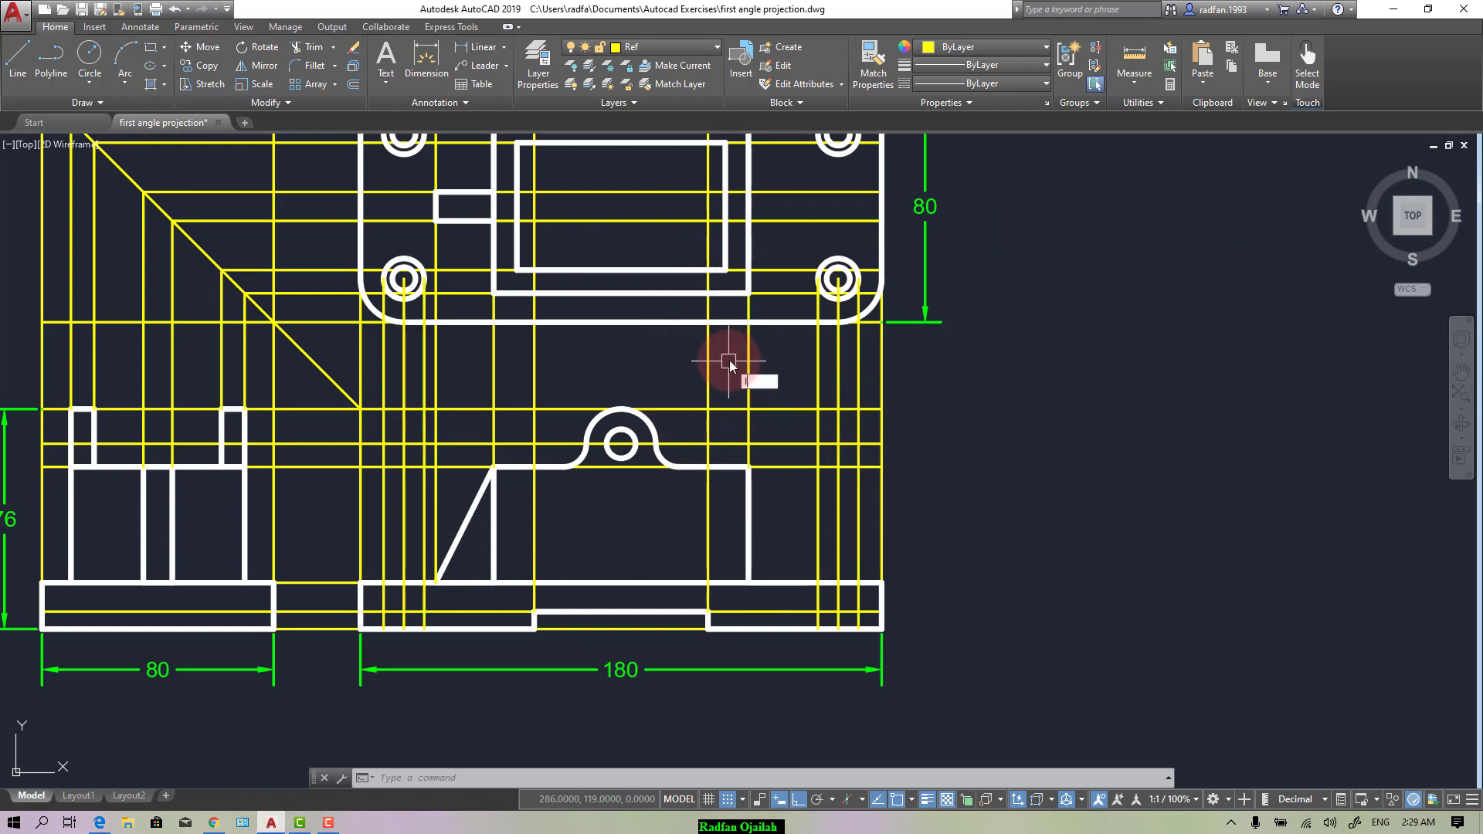
{"action": "key", "text": "Return"}
{"action": "left_click", "coordinate": [726, 269]}
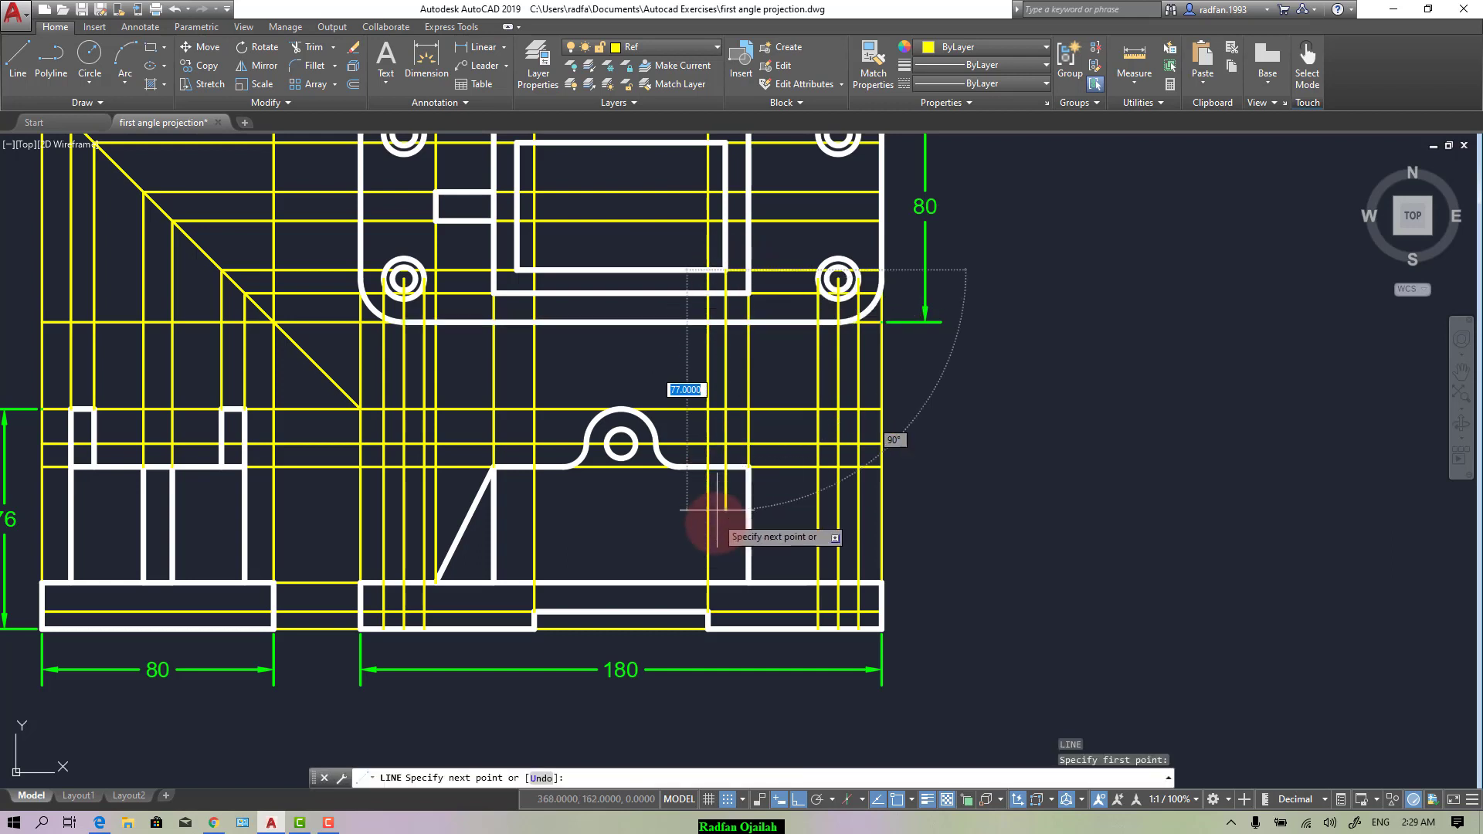
{"action": "key", "text": "Escape"}
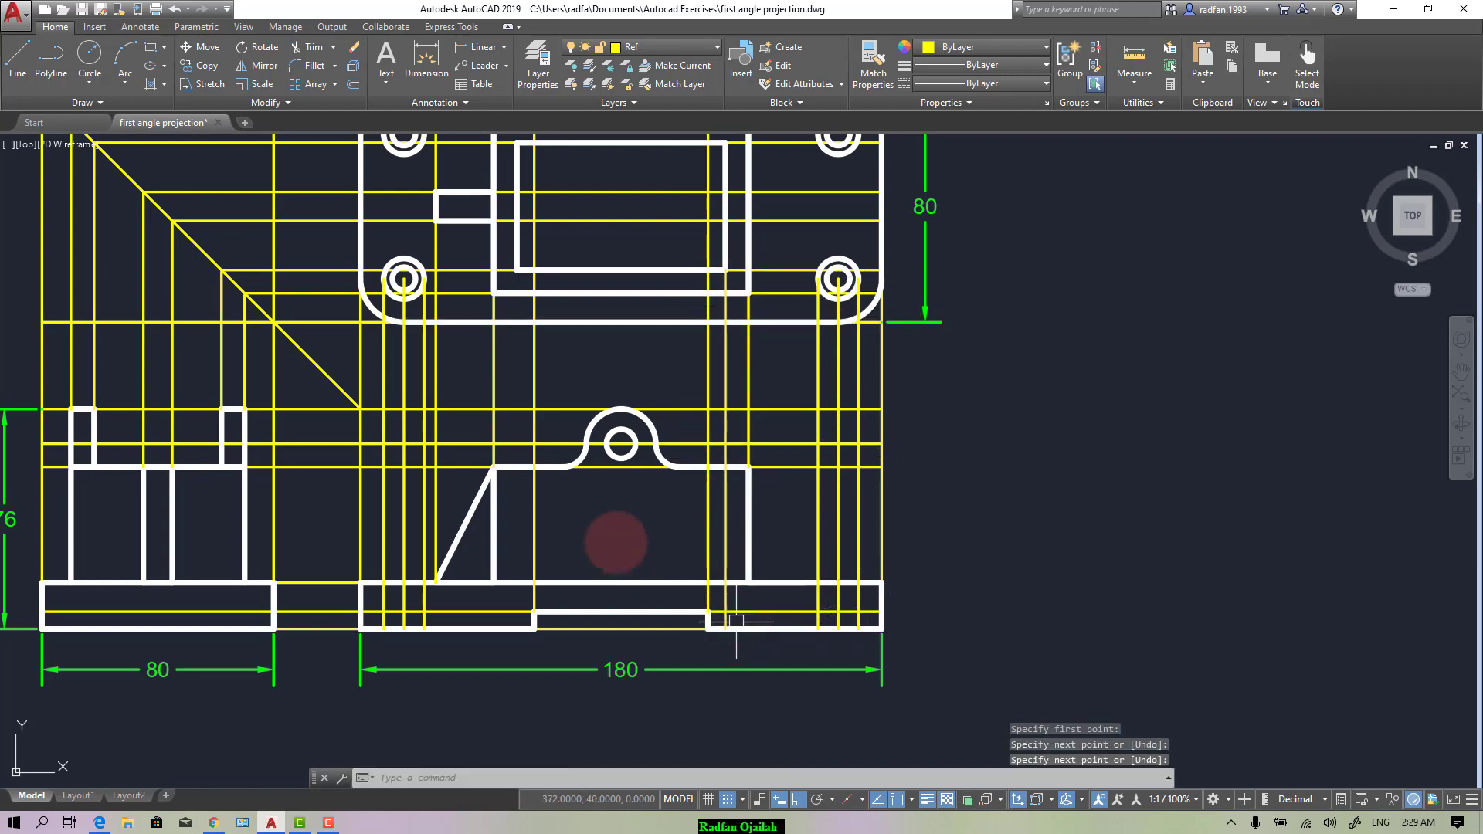
{"action": "key", "text": "Return"}
{"action": "left_click", "coordinate": [516, 269]}
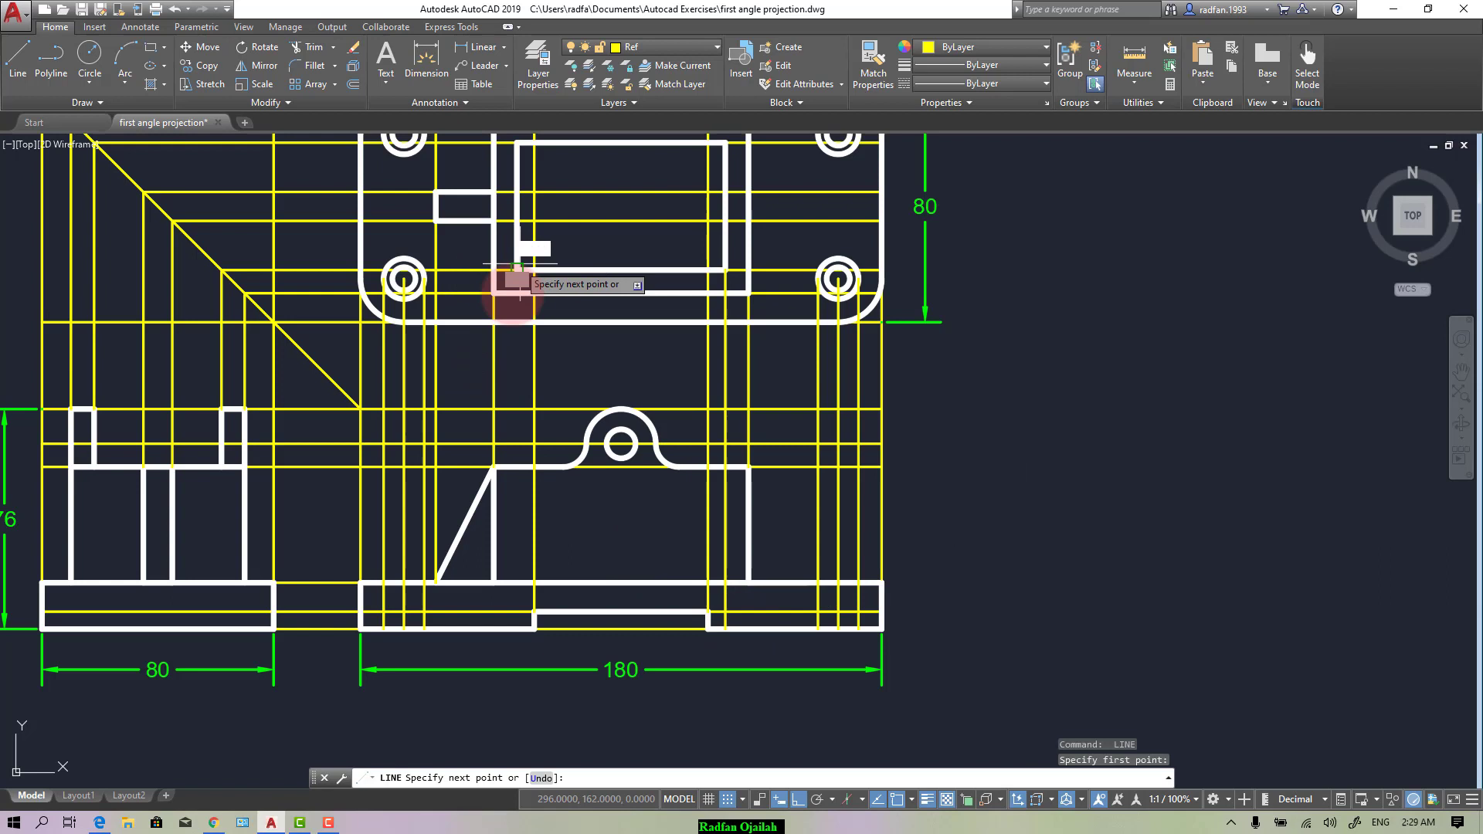
{"action": "left_click", "coordinate": [516, 612]}
{"action": "key", "text": "Return"}
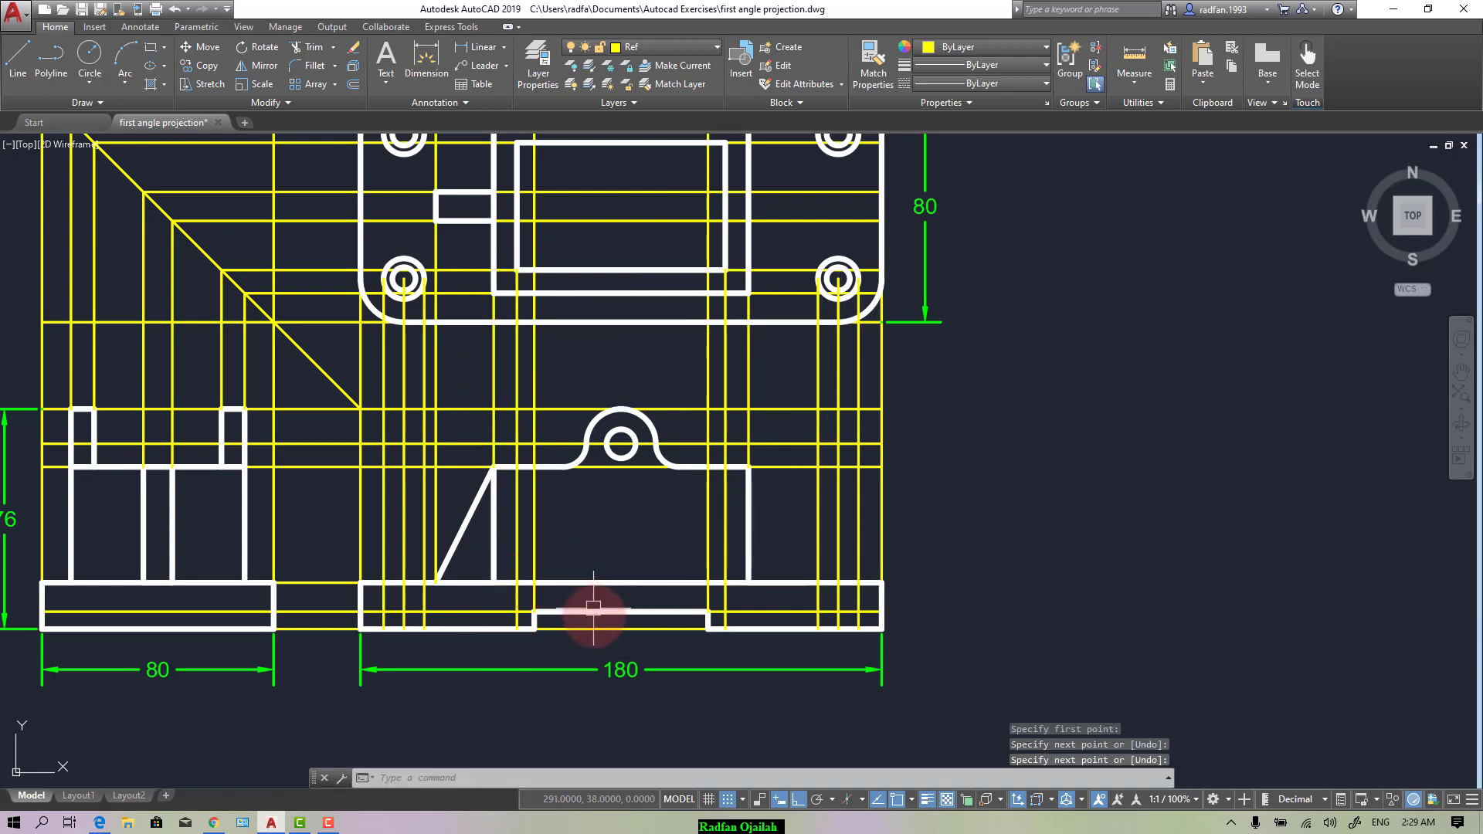
{"action": "scroll", "coordinate": [591, 611], "scroll_direction": "down", "scroll_amount": 2}
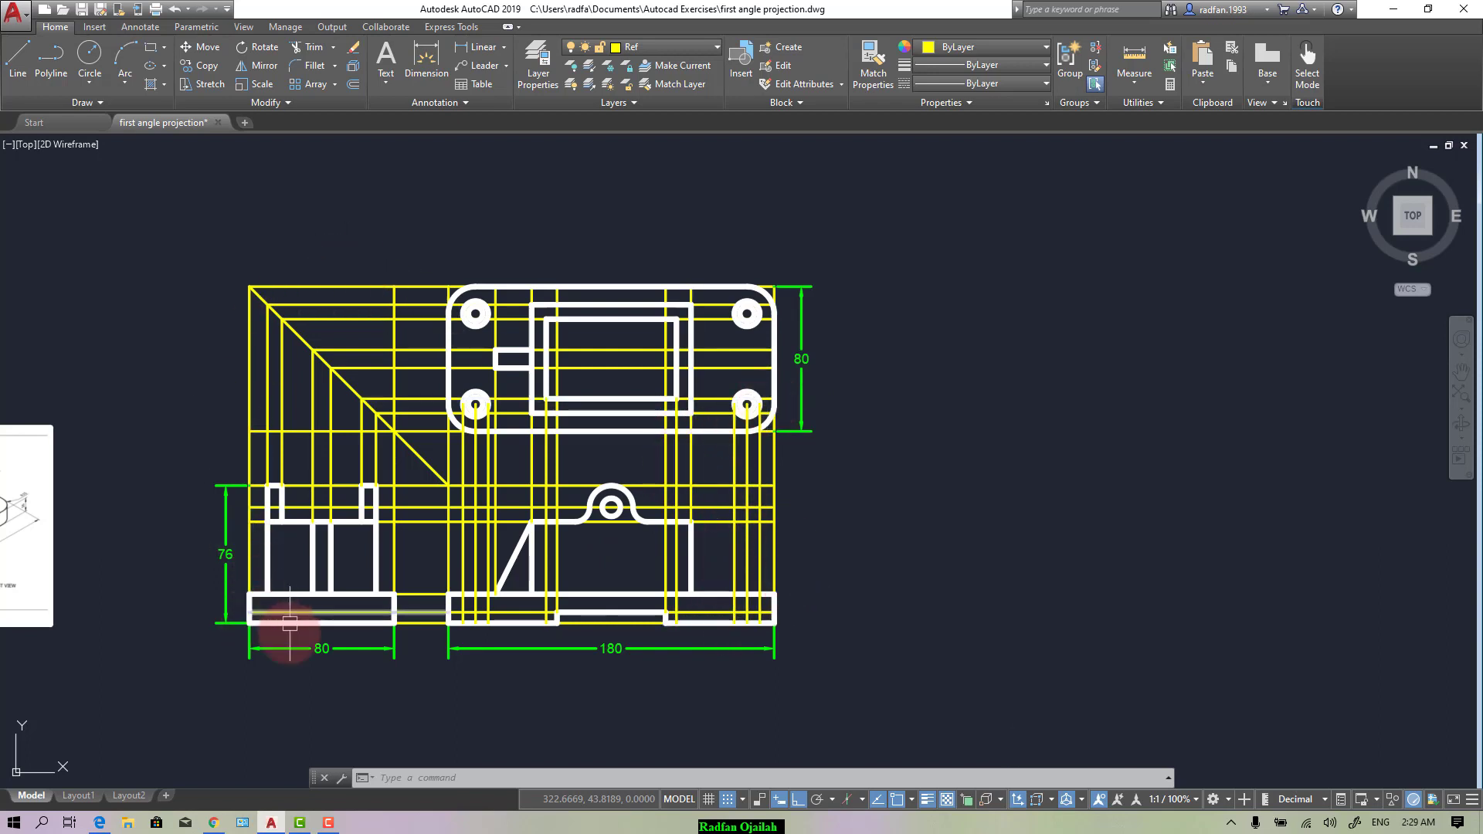
Step: Draw horizontal lines left from the upper hole's top, bottom and centre past the miter line
{"action": "scroll", "coordinate": [240, 243], "scroll_direction": "up", "scroll_amount": 3}
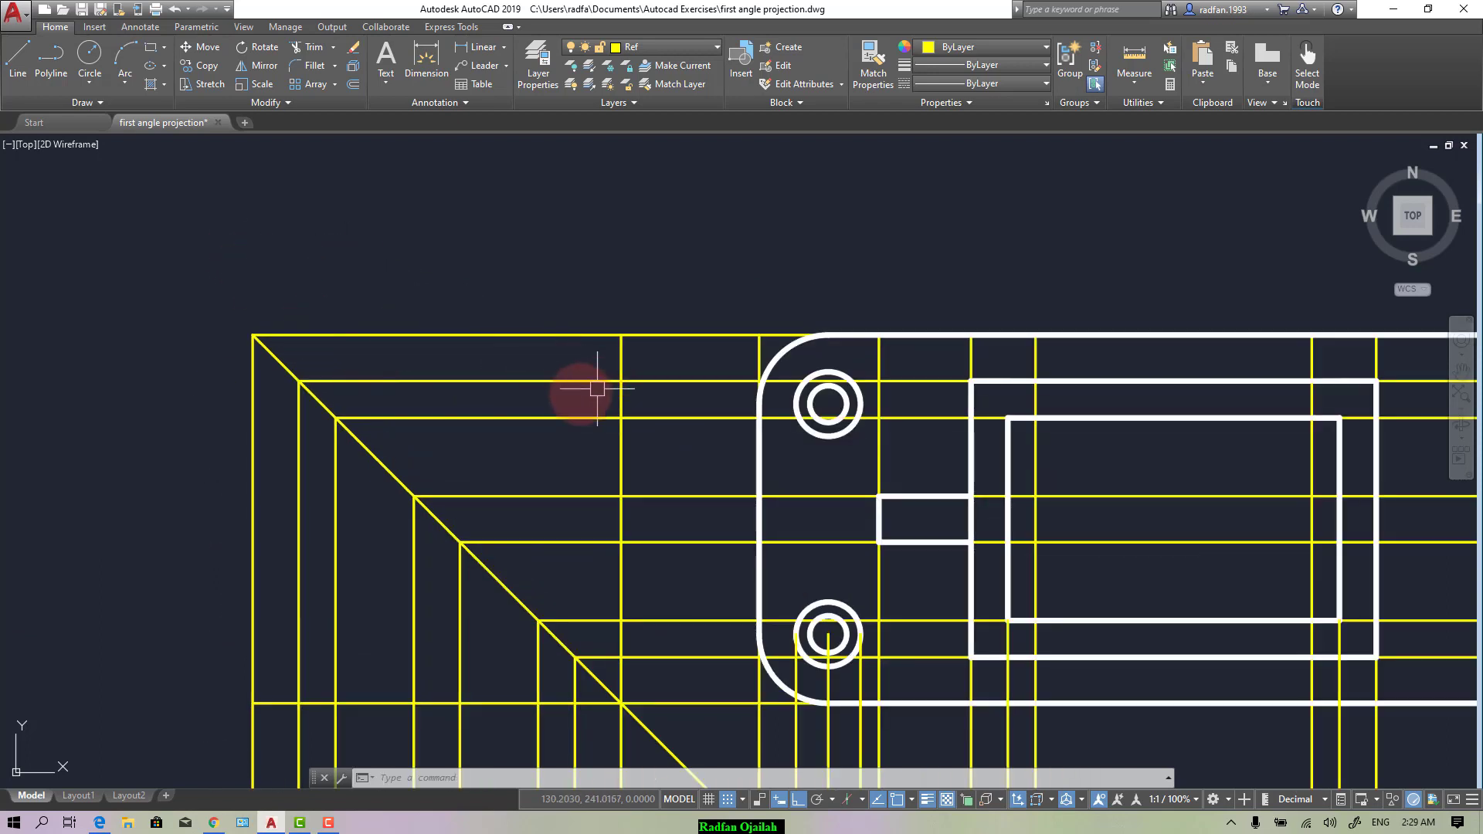
{"action": "key", "text": "l"}
{"action": "key", "text": "Return"}
{"action": "left_click", "coordinate": [828, 372]}
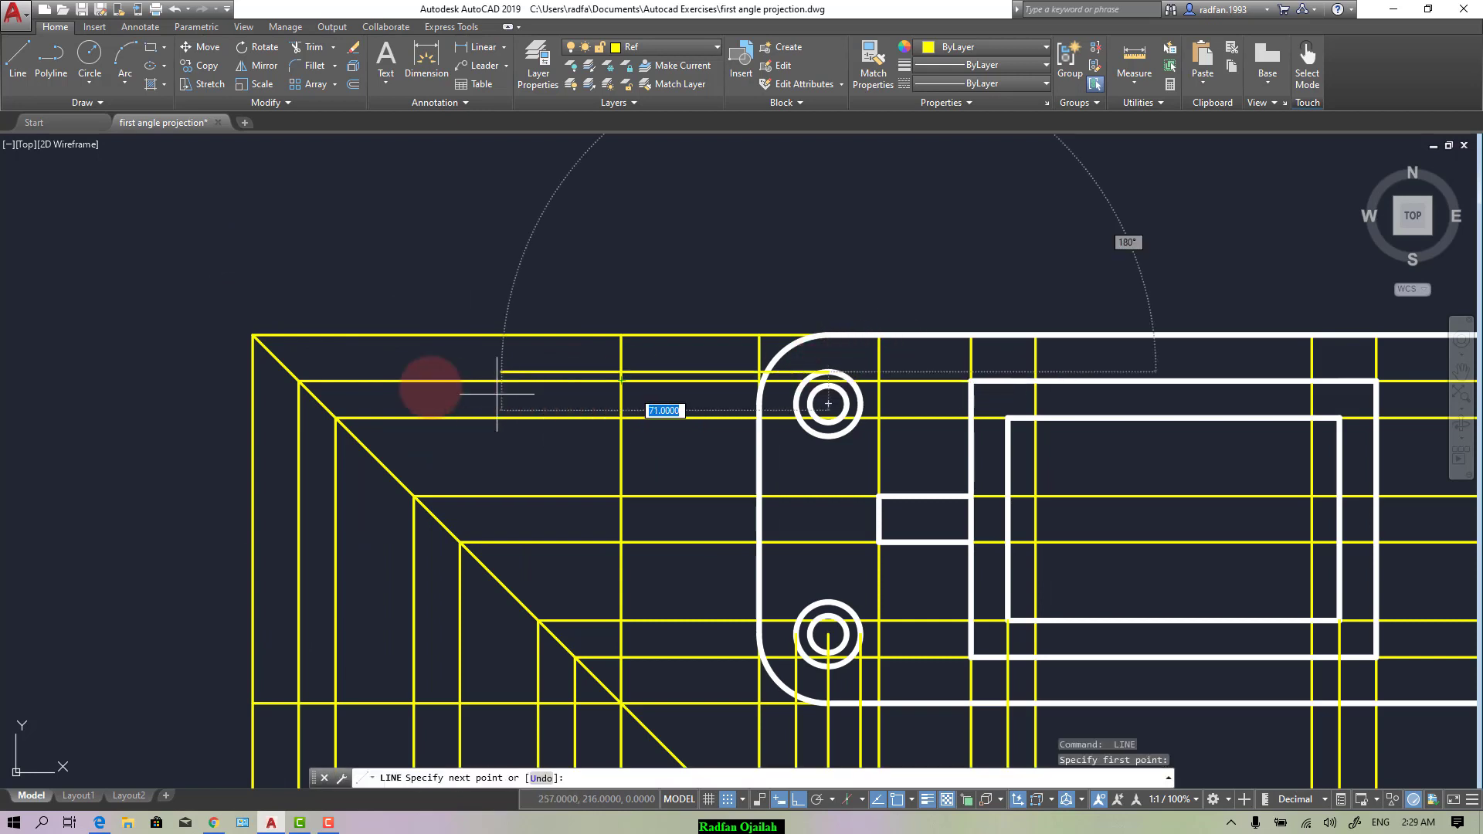
{"action": "left_click", "coordinate": [184, 373]}
{"action": "key", "text": "Return"}
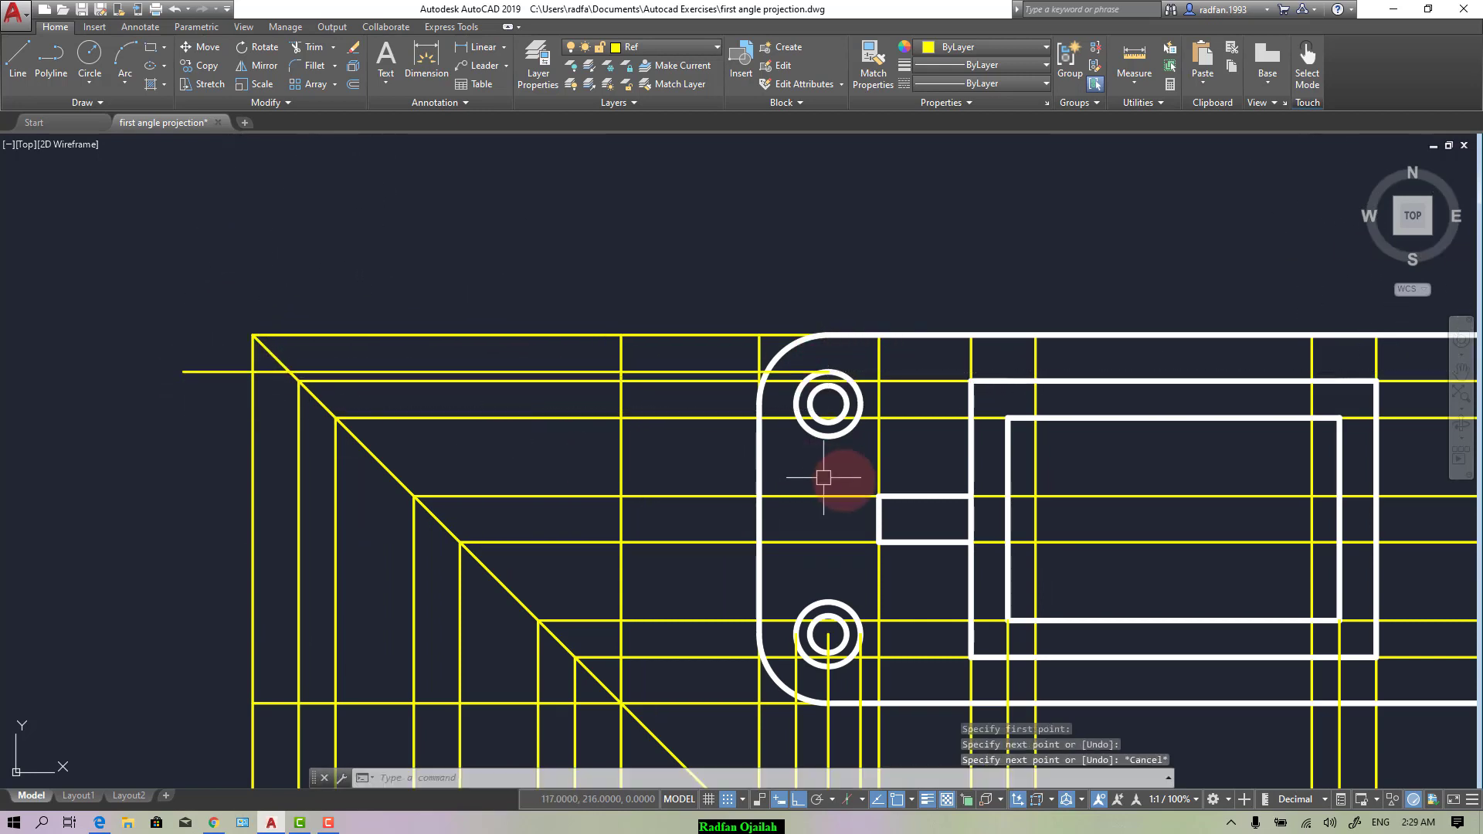
{"action": "key", "text": "Return"}
{"action": "left_click", "coordinate": [828, 436]}
{"action": "left_click", "coordinate": [106, 426]}
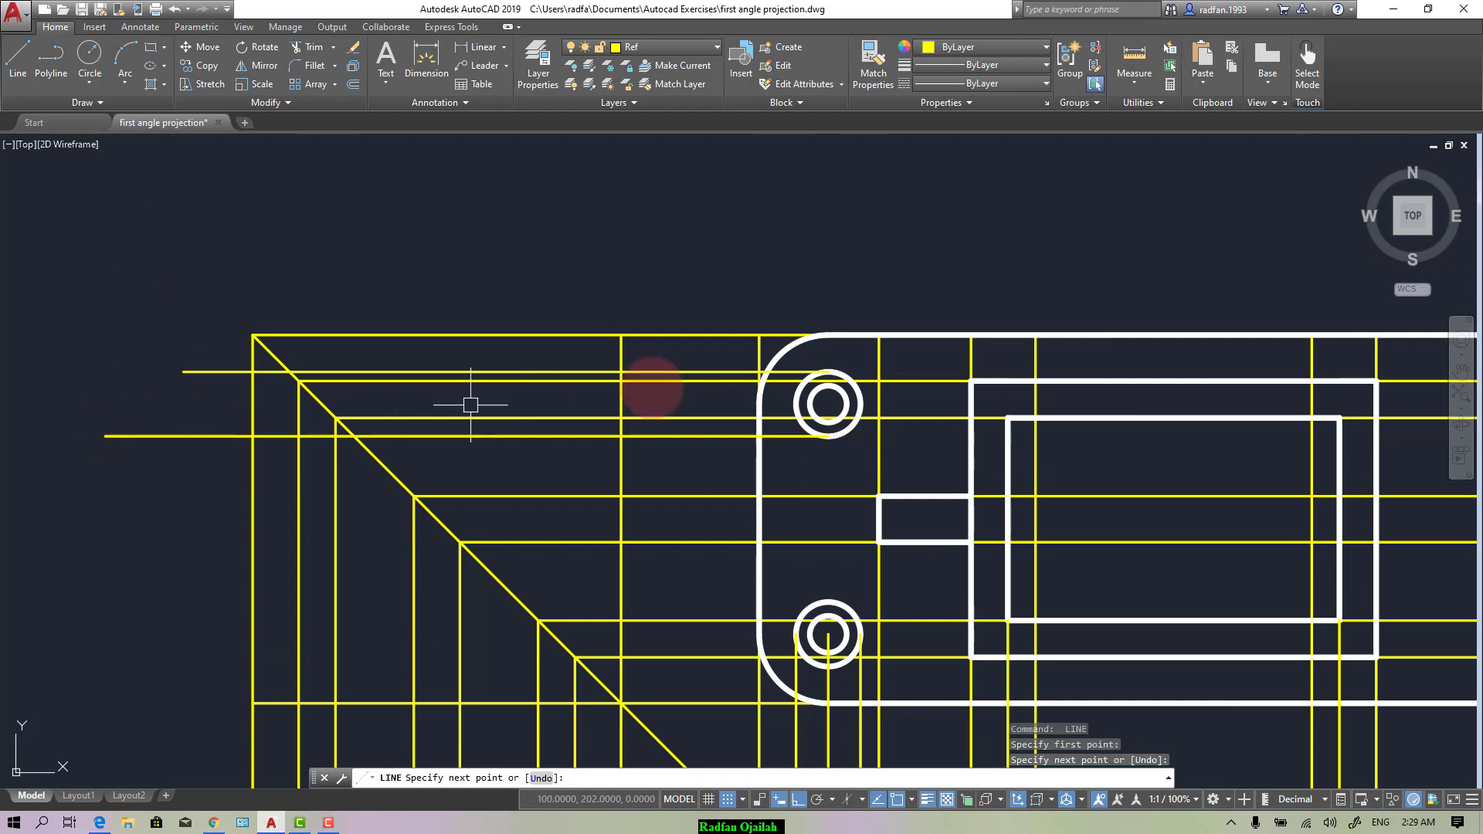
{"action": "key", "text": "Return"}
{"action": "key", "text": "Return"}
{"action": "left_click", "coordinate": [828, 403]}
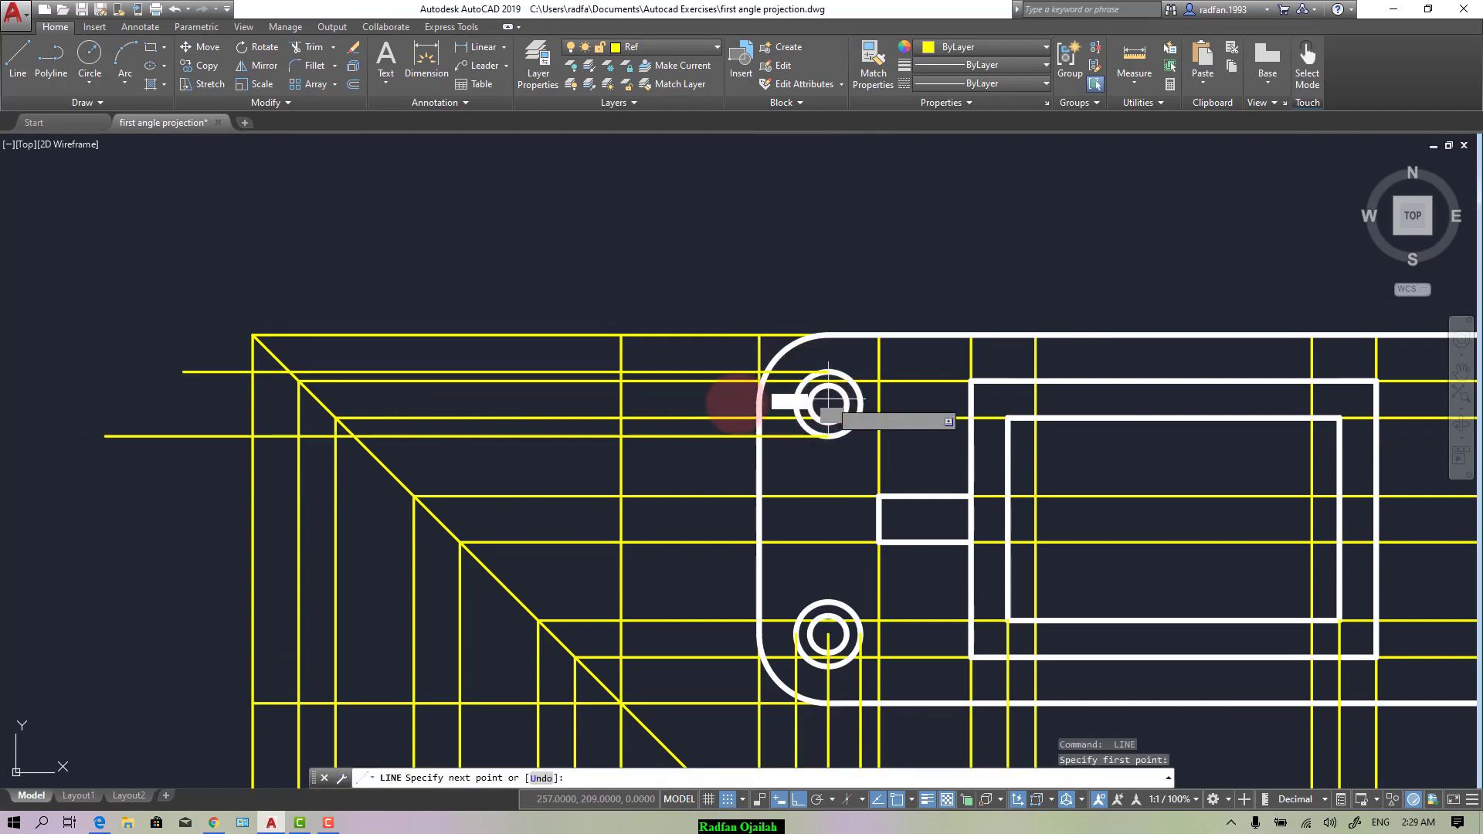
{"action": "left_click", "coordinate": [27, 403]}
{"action": "key", "text": "Return"}
Step: Trim the hole lines beyond the 45° diagonal miter line
{"action": "type", "text": "tr"}
{"action": "key", "text": "Return"}
{"action": "scroll", "coordinate": [138, 465], "scroll_direction": "up", "scroll_amount": 2}
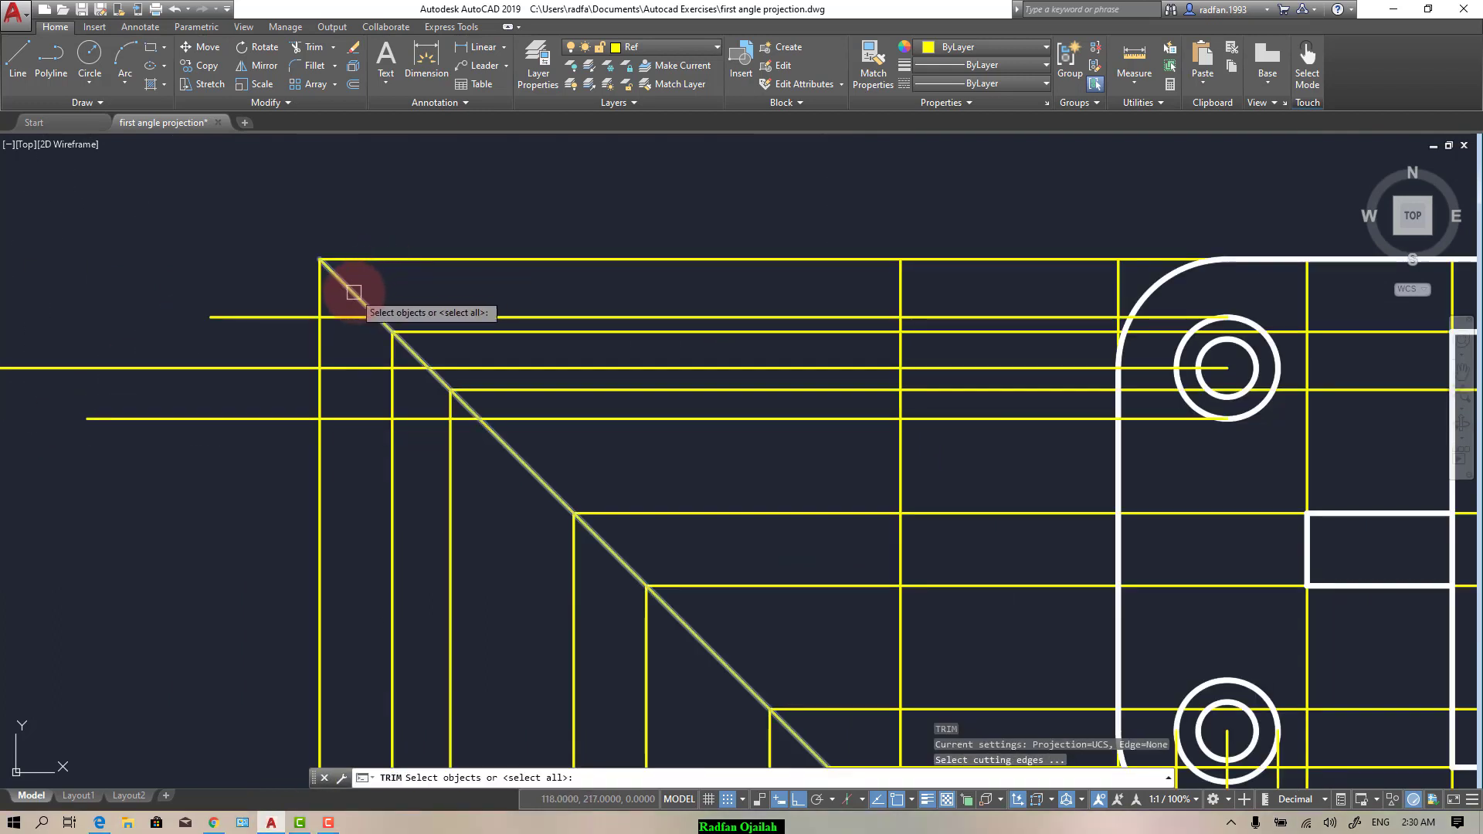
{"action": "left_click", "coordinate": [355, 293]}
{"action": "key", "text": "Return"}
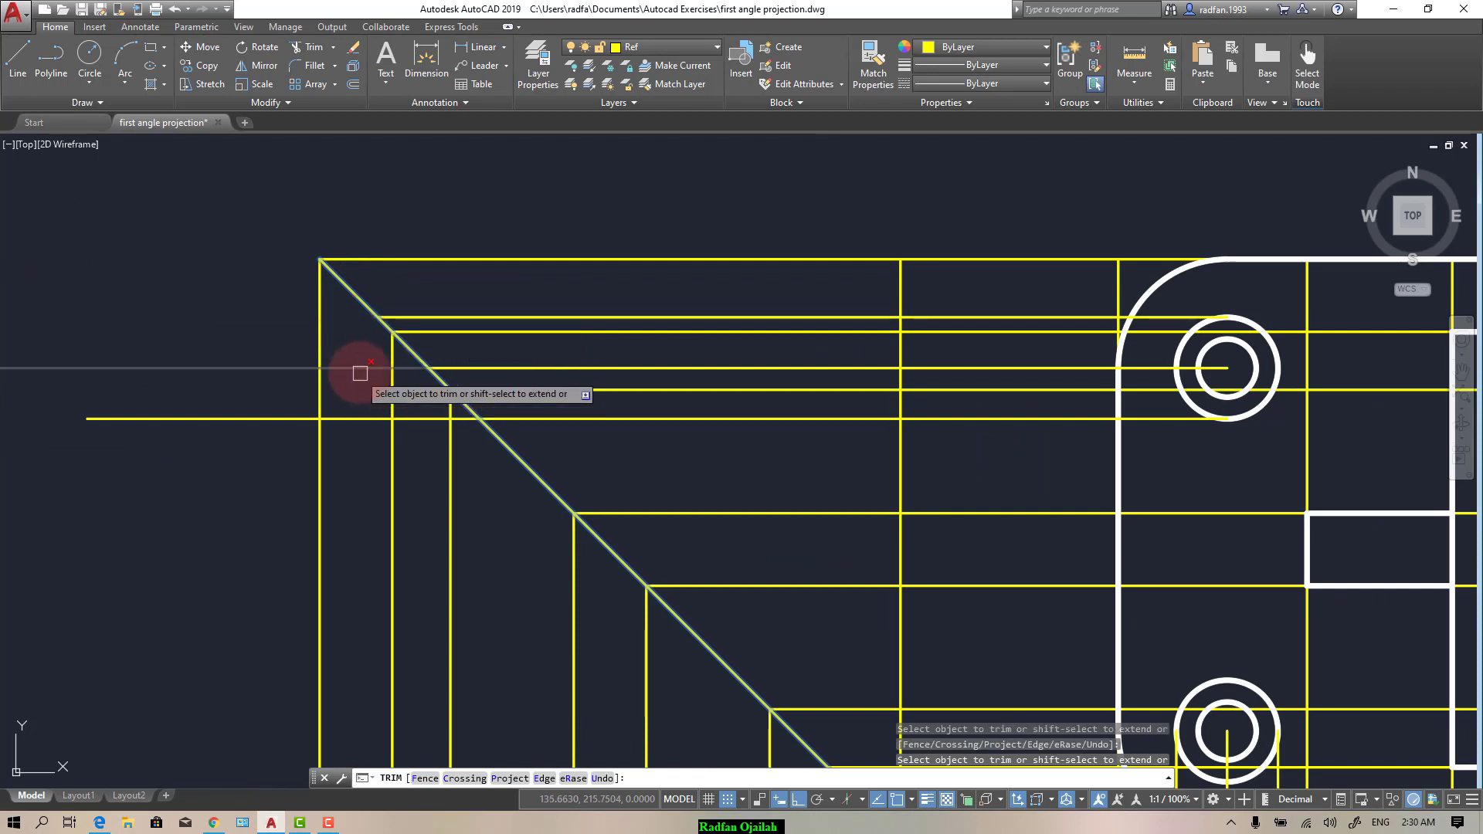
{"action": "left_click", "coordinate": [358, 369]}
{"action": "left_click", "coordinate": [357, 420]}
{"action": "scroll", "coordinate": [521, 203], "scroll_direction": "down", "scroll_amount": 2}
{"action": "key", "text": "Escape"}
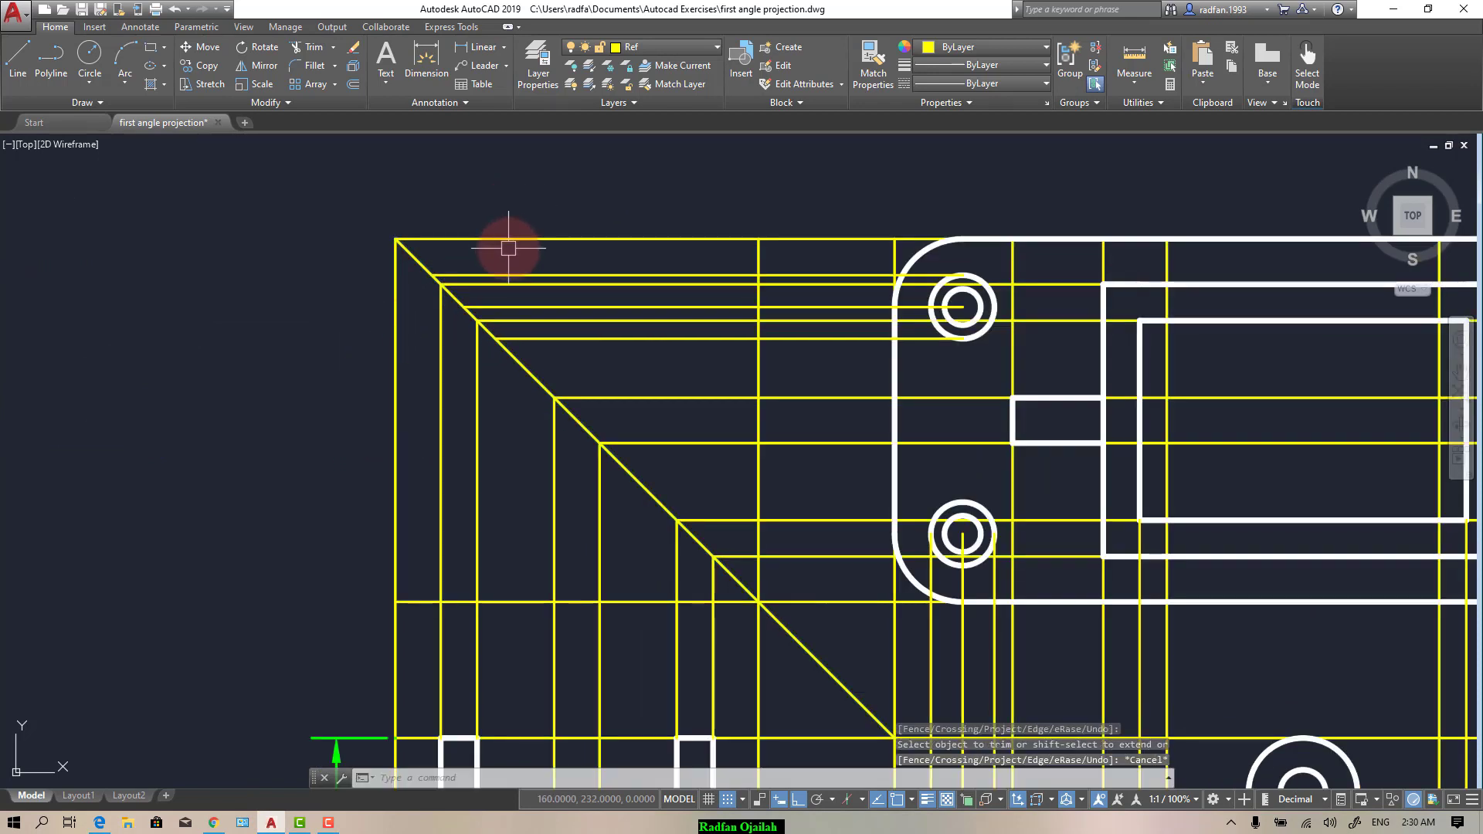
Step: Draw a vertical line from the first diagonal intersection down to the left view's base
{"action": "key", "text": "Return"}
{"action": "left_click", "coordinate": [493, 333]}
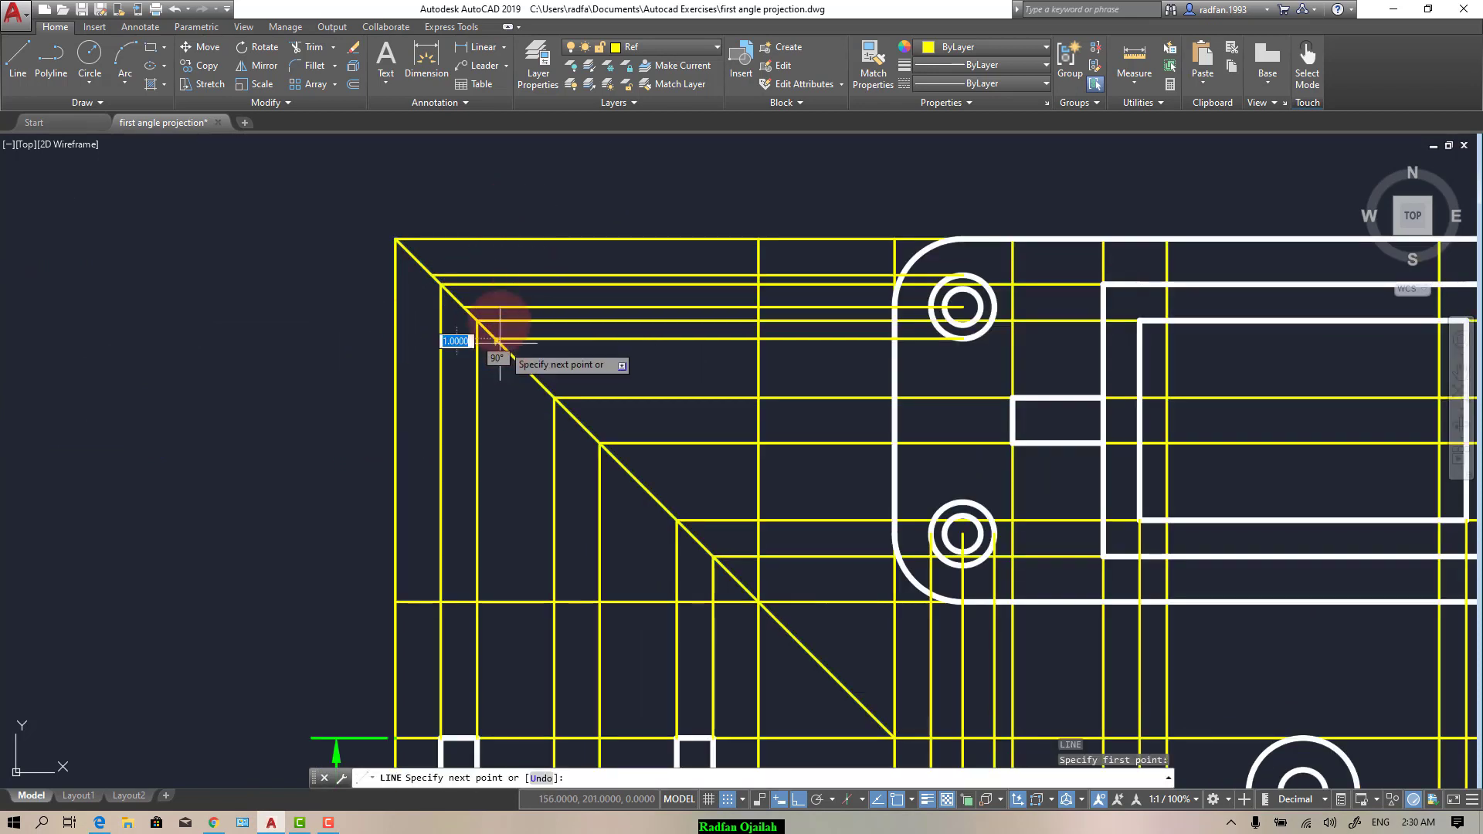
{"action": "scroll", "coordinate": [489, 239], "scroll_direction": "down", "scroll_amount": 5}
{"action": "scroll", "coordinate": [490, 463], "scroll_direction": "up", "scroll_amount": 5}
{"action": "left_click", "coordinate": [484, 589]}
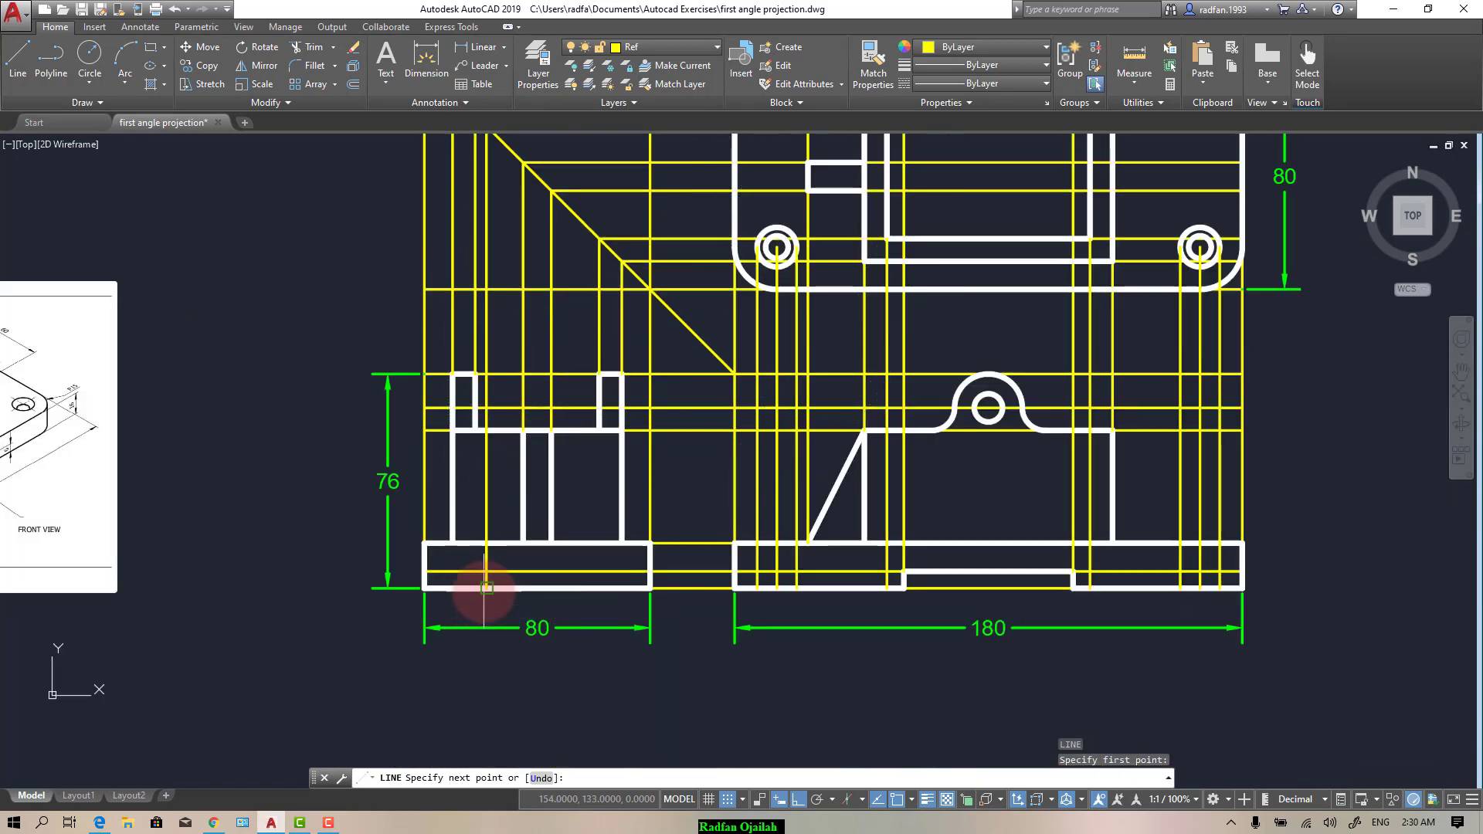
{"action": "key", "text": "Return"}
{"action": "scroll", "coordinate": [487, 598], "scroll_direction": "down", "scroll_amount": 2}
{"action": "scroll", "coordinate": [454, 333], "scroll_direction": "up", "scroll_amount": 5}
Step: Drop two more verticals from the next intersection and the miter corner to the base
{"action": "key", "text": "Return"}
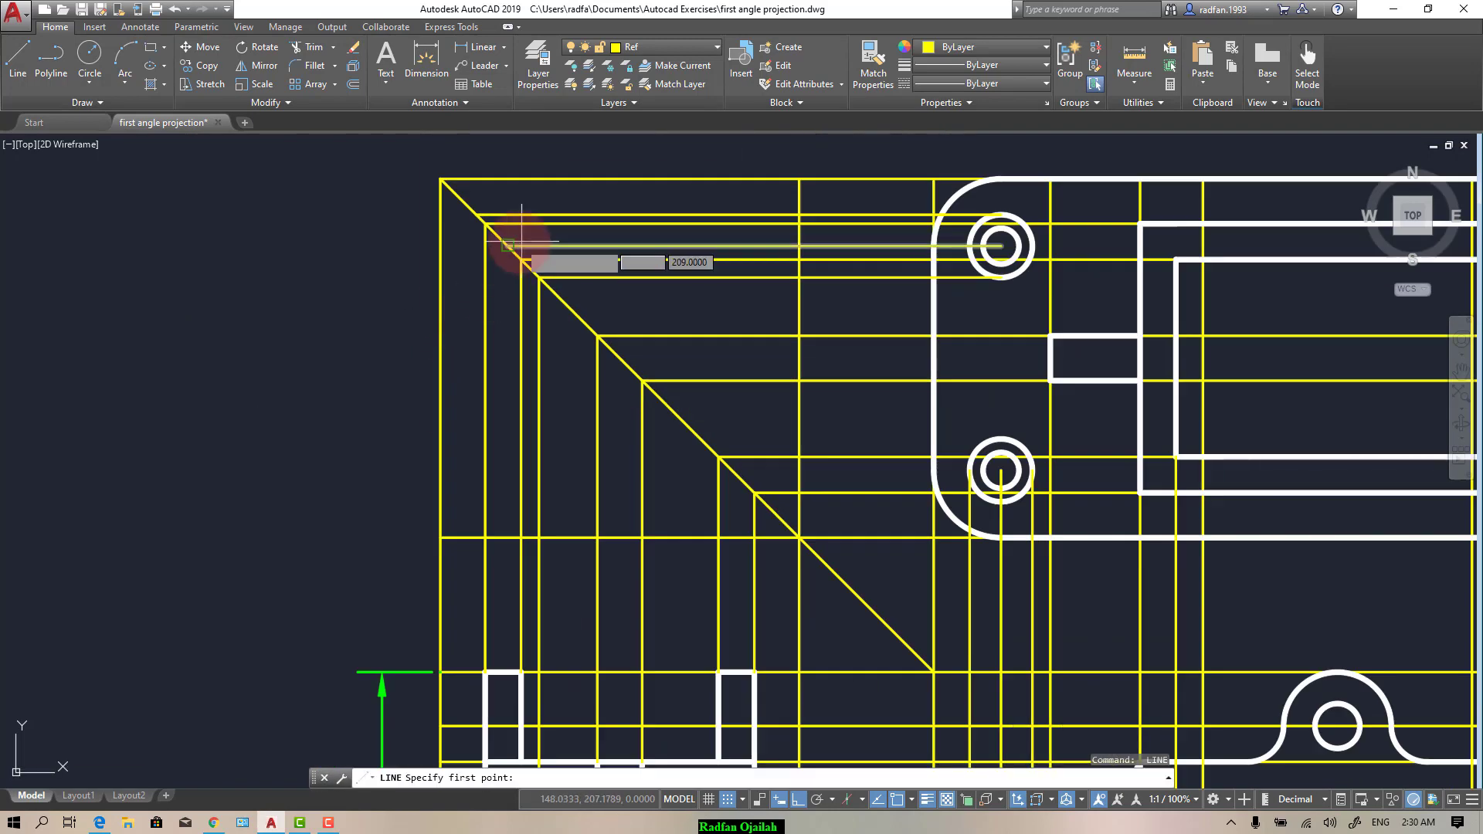
{"action": "left_click", "coordinate": [518, 242]}
{"action": "scroll", "coordinate": [496, 239], "scroll_direction": "down", "scroll_amount": 3}
{"action": "scroll", "coordinate": [497, 424], "scroll_direction": "up", "scroll_amount": 4}
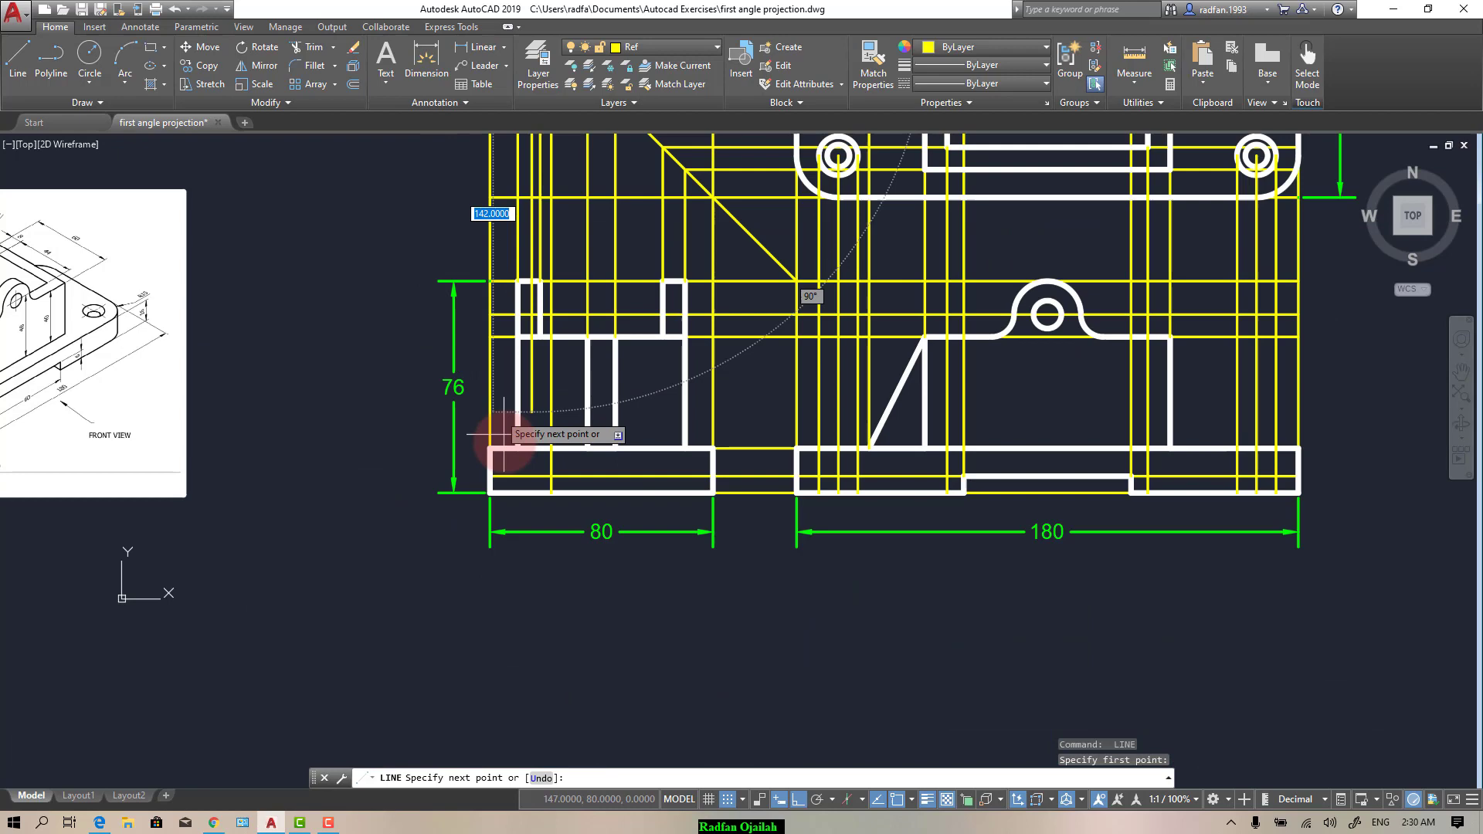
{"action": "left_click", "coordinate": [528, 497]}
{"action": "key", "text": "Return"}
{"action": "scroll", "coordinate": [529, 517], "scroll_direction": "down", "scroll_amount": 3}
{"action": "scroll", "coordinate": [546, 308], "scroll_direction": "up", "scroll_amount": 5}
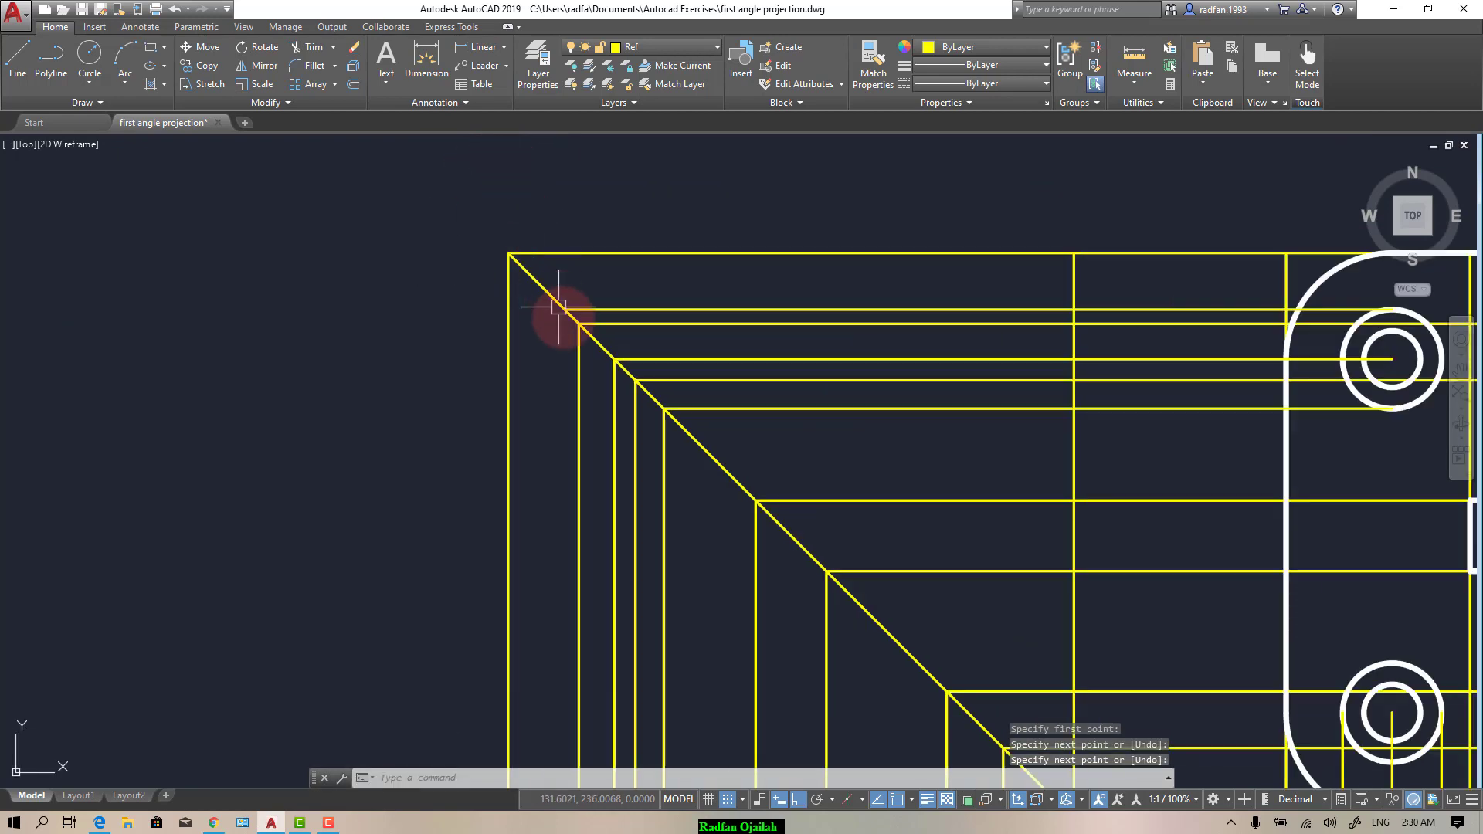
{"action": "key", "text": "Return"}
{"action": "left_click", "coordinate": [565, 309]}
{"action": "scroll", "coordinate": [530, 309], "scroll_direction": "down", "scroll_amount": 3}
{"action": "scroll", "coordinate": [579, 513], "scroll_direction": "up", "scroll_amount": 5}
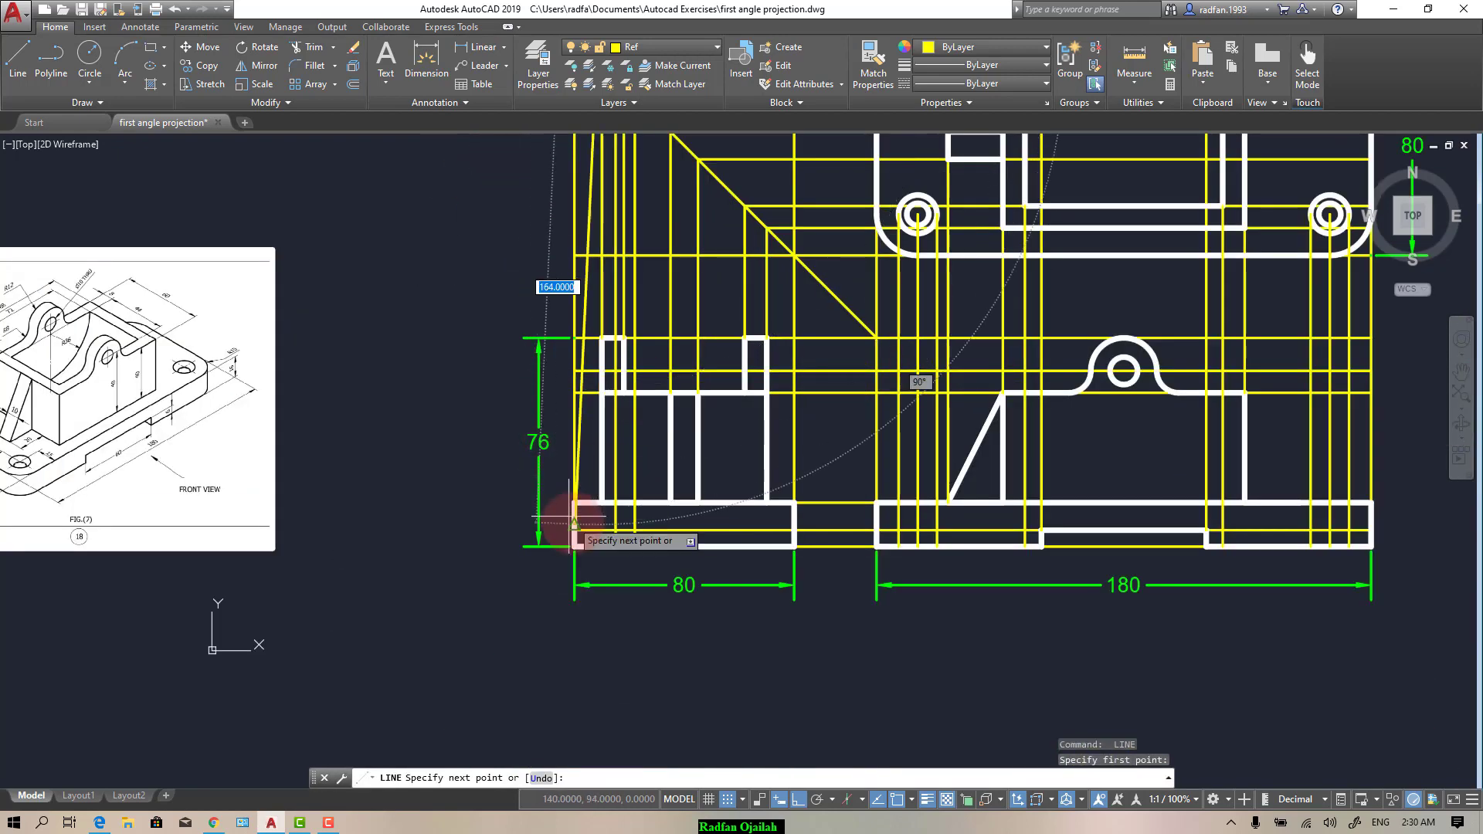
{"action": "left_click", "coordinate": [617, 566]}
{"action": "key", "text": "Return"}
{"action": "scroll", "coordinate": [397, 628], "scroll_direction": "down", "scroll_amount": 4}
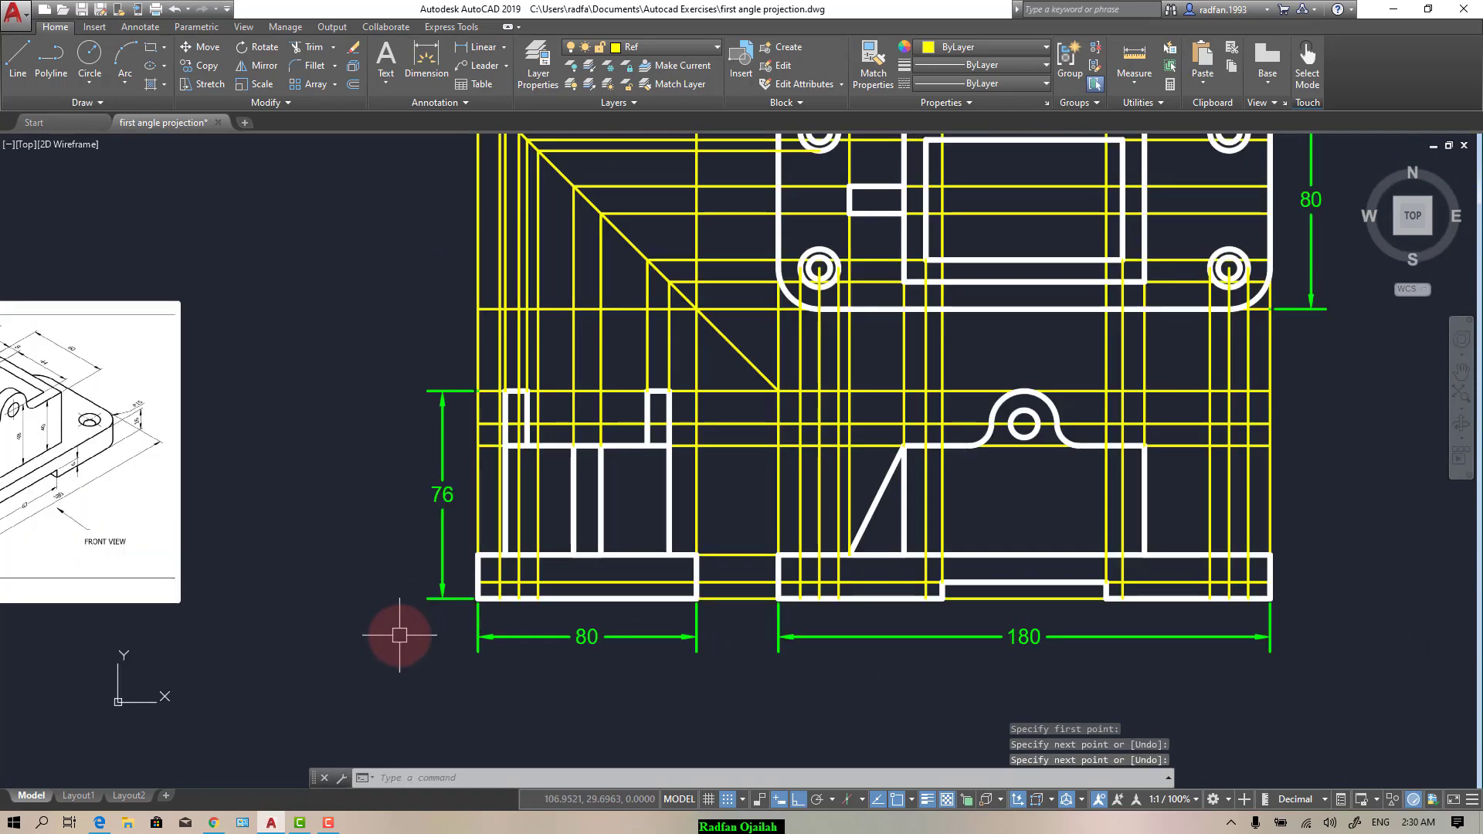
{"action": "scroll", "coordinate": [557, 258], "scroll_direction": "up", "scroll_amount": 3}
{"action": "scroll", "coordinate": [507, 399], "scroll_direction": "up", "scroll_amount": 3}
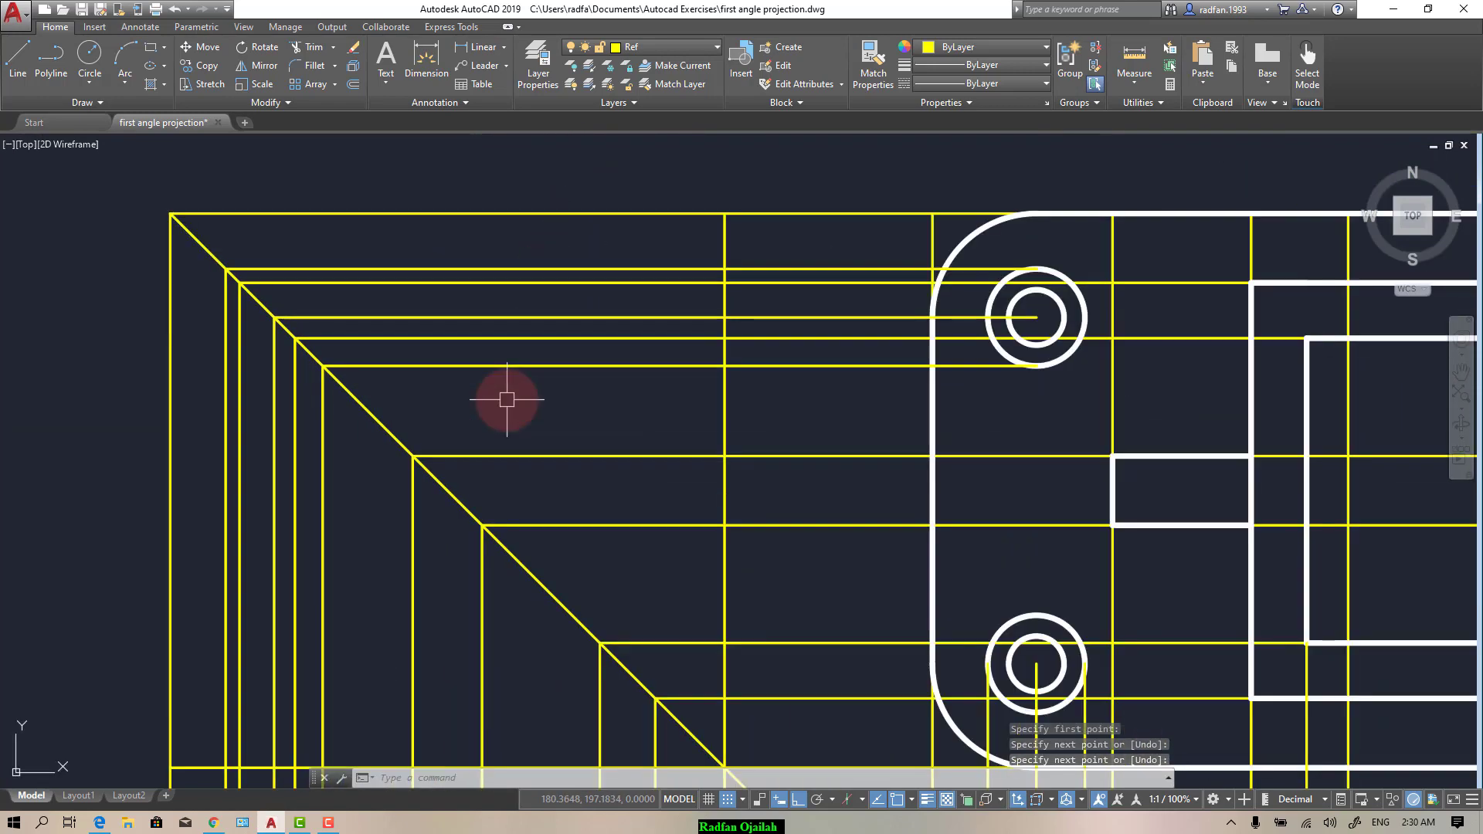
Step: Copy the three hole projection lines 50 units down at 270° to the lower hole
{"action": "type", "text": "co"}
{"action": "key", "text": "Return"}
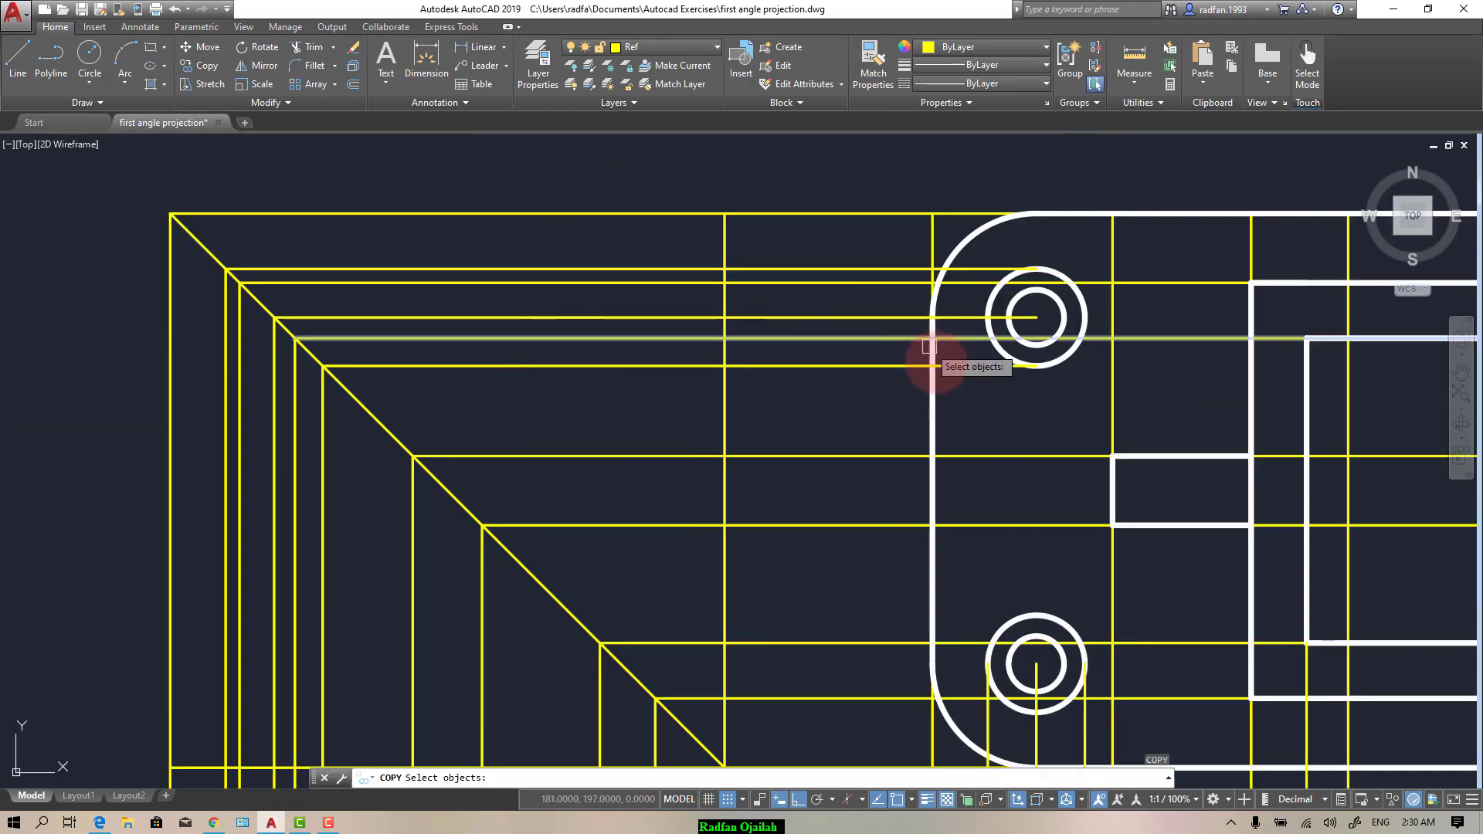
{"action": "left_click", "coordinate": [960, 317]}
{"action": "left_click", "coordinate": [967, 269]}
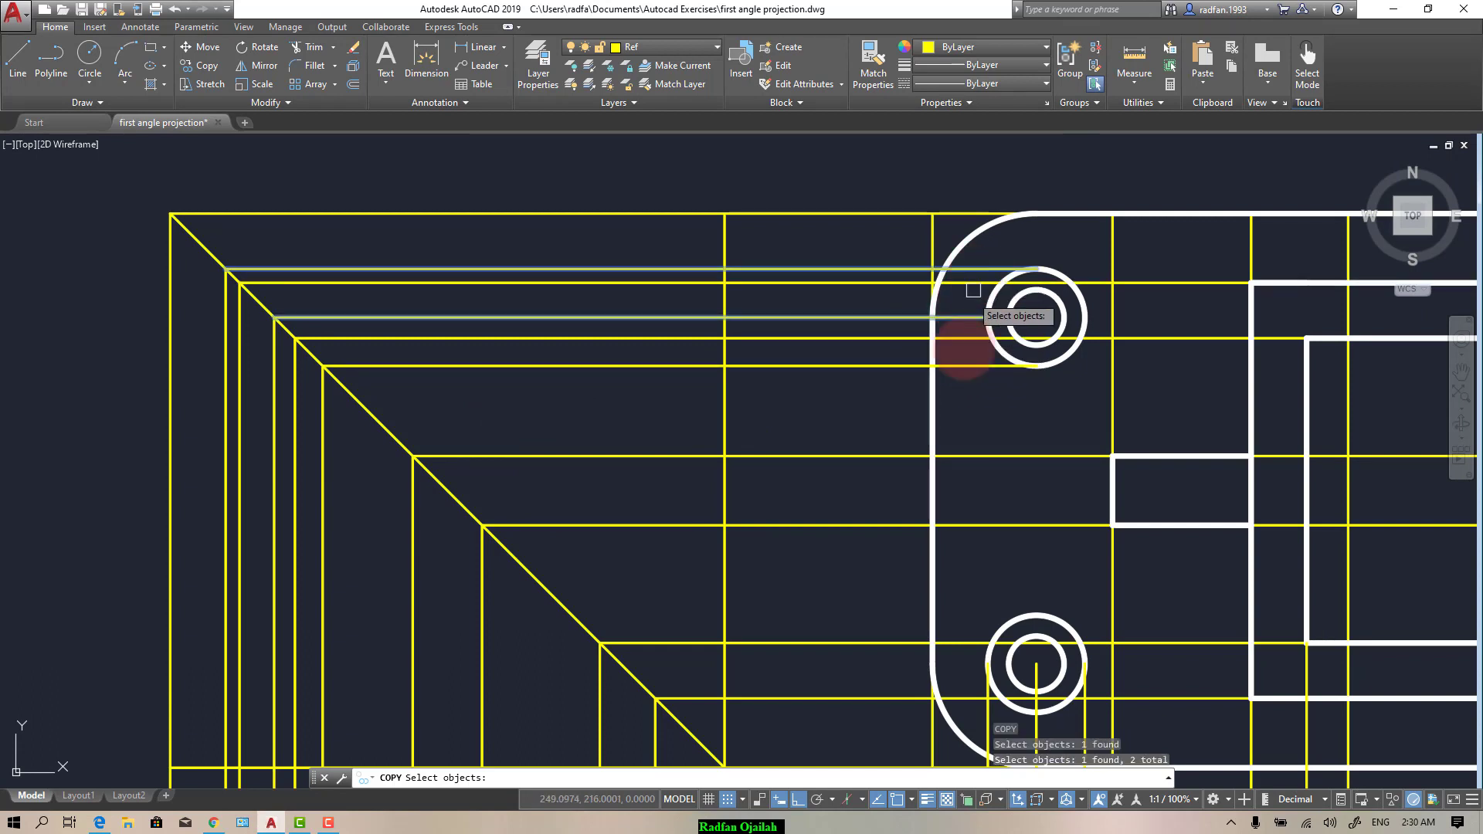
{"action": "left_click", "coordinate": [960, 365]}
{"action": "key", "text": "Return"}
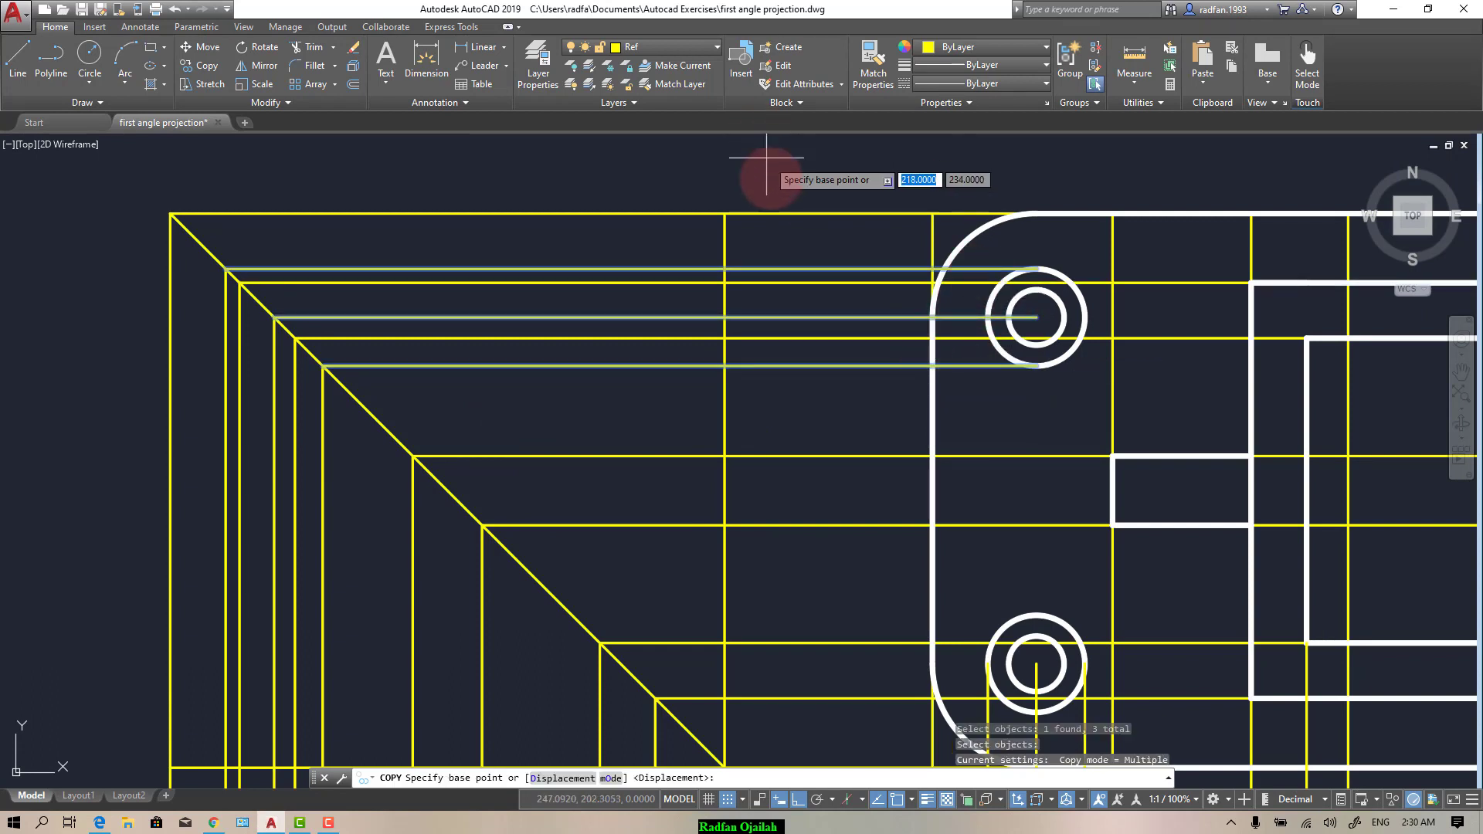
{"action": "scroll", "coordinate": [773, 190], "scroll_direction": "down", "scroll_amount": 2}
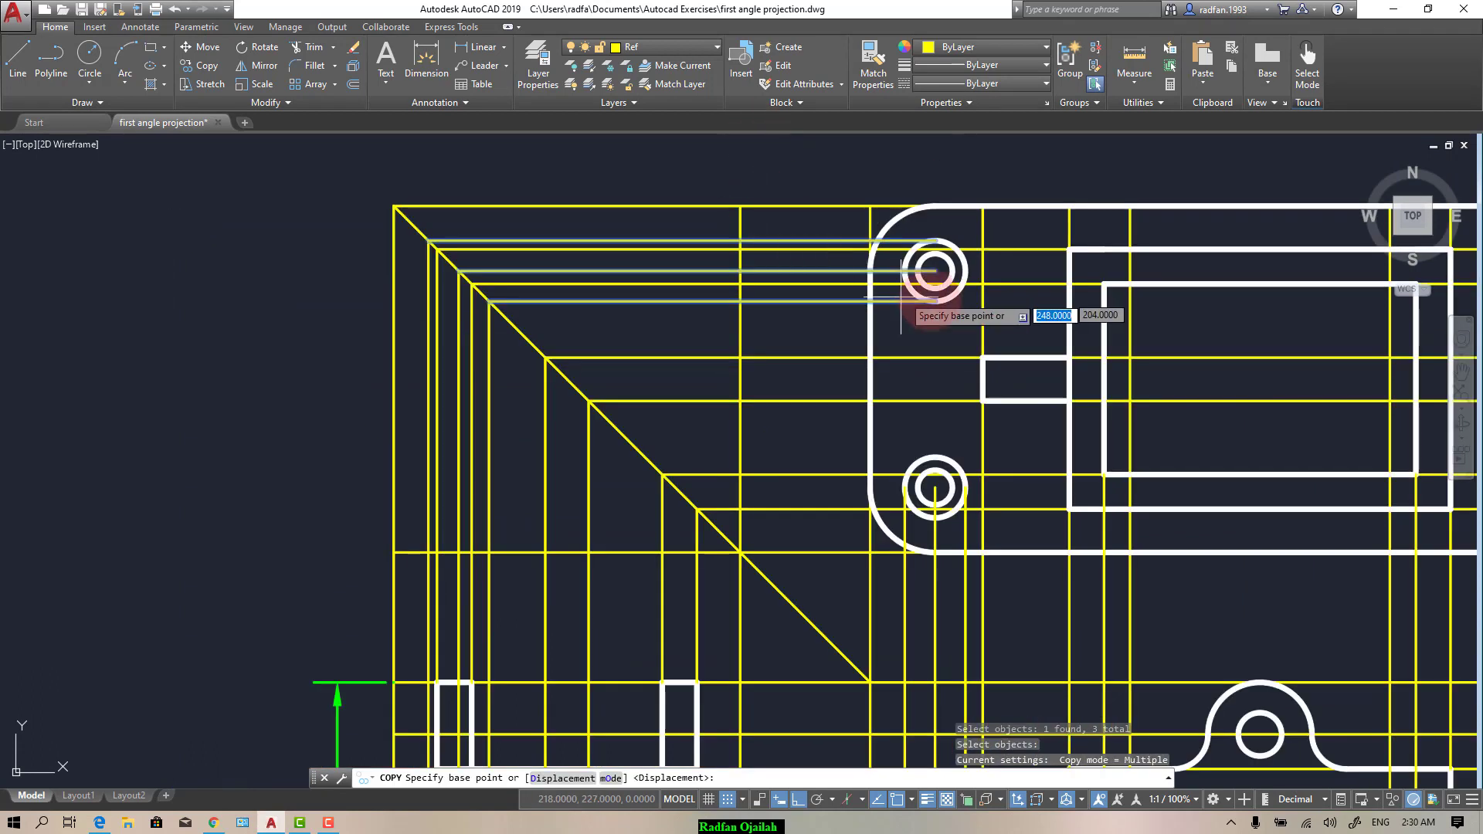
{"action": "left_click", "coordinate": [935, 271]}
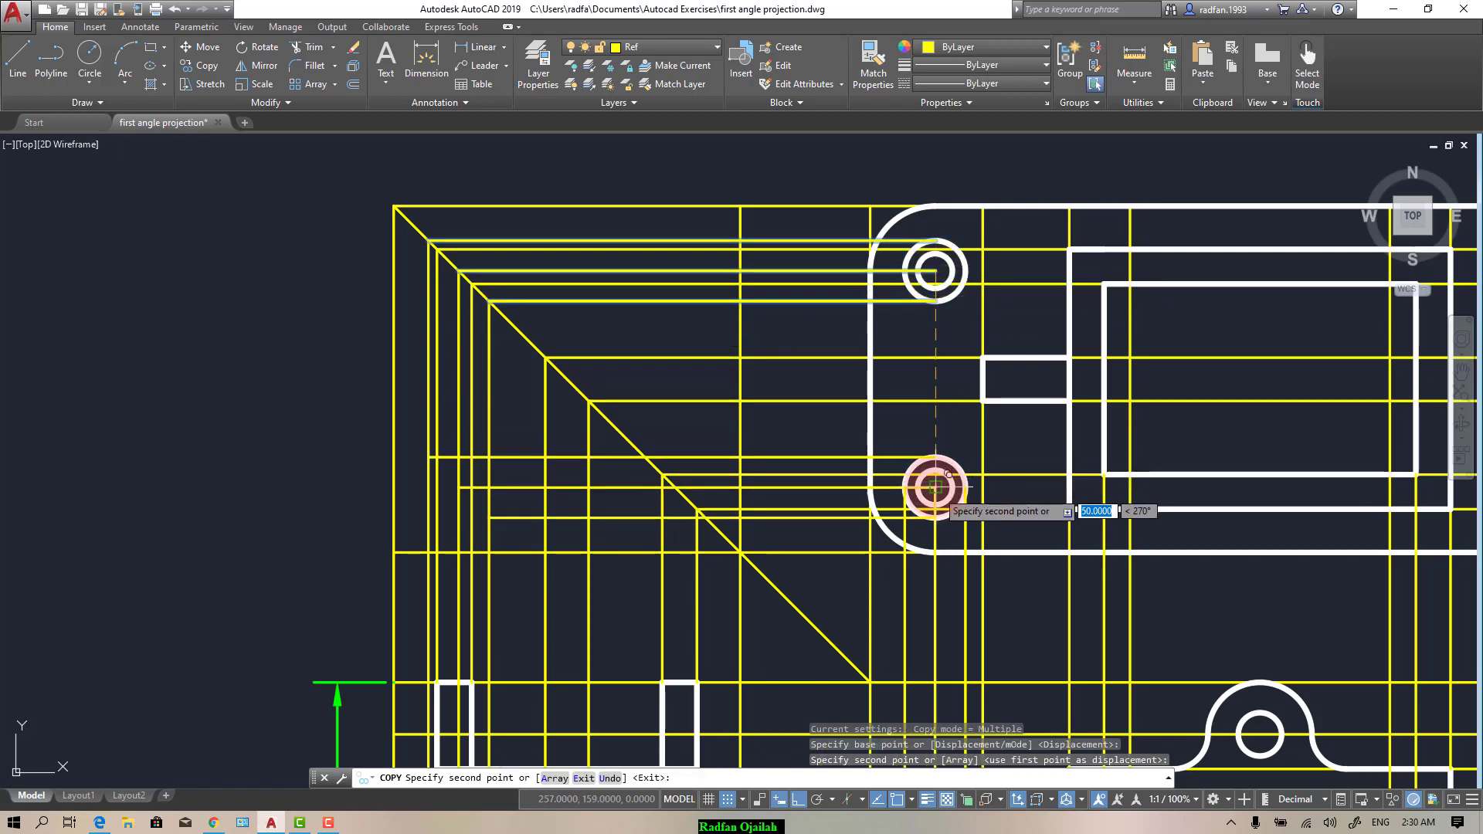
{"action": "key", "text": "Escape"}
{"action": "scroll", "coordinate": [937, 417], "scroll_direction": "down", "scroll_amount": 5}
{"action": "scroll", "coordinate": [868, 464], "scroll_direction": "up", "scroll_amount": 10}
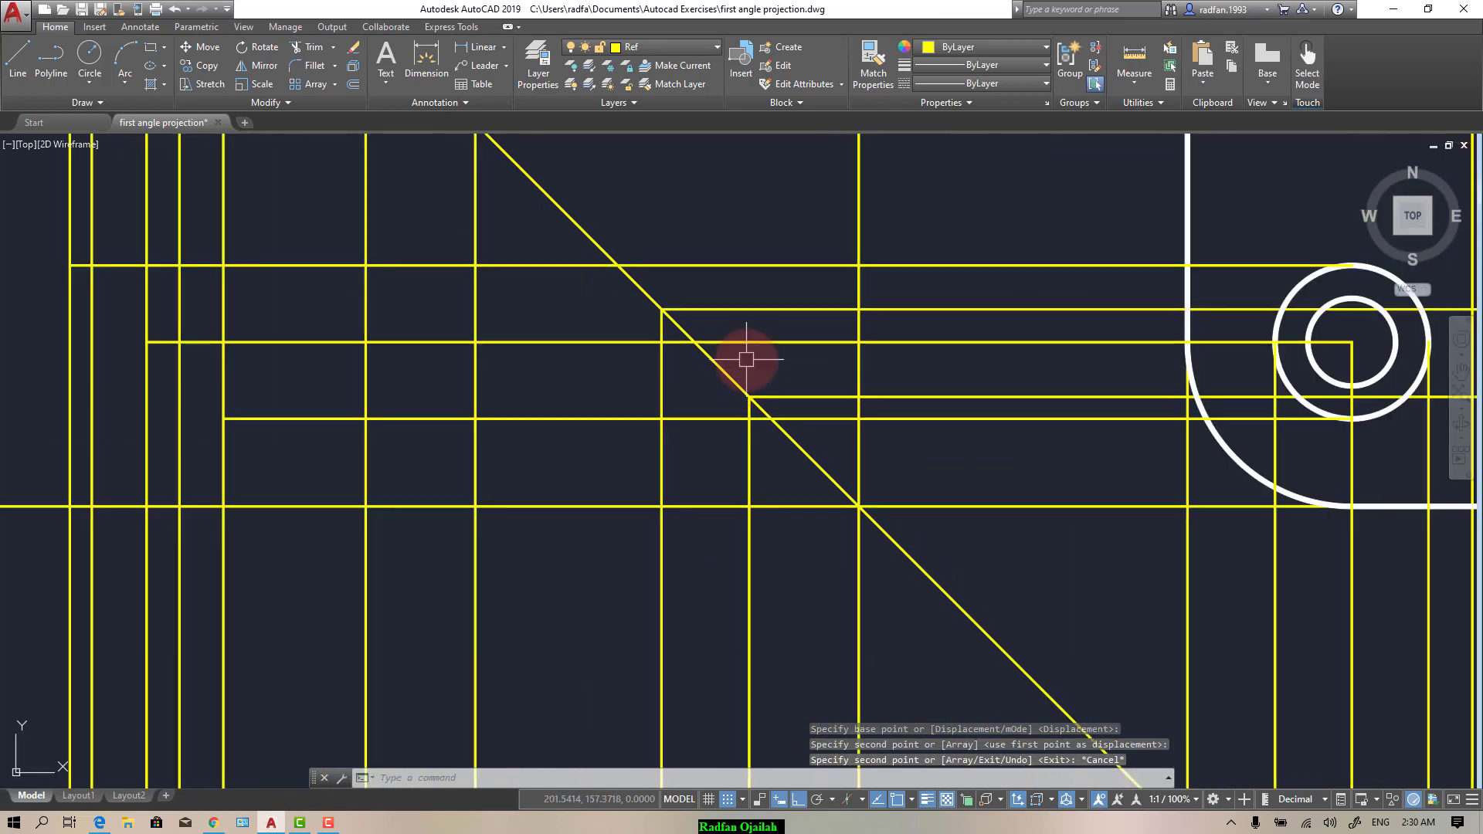
Step: Trim the left ends of the three copied lines at the diagonal
{"action": "key", "text": "Return"}
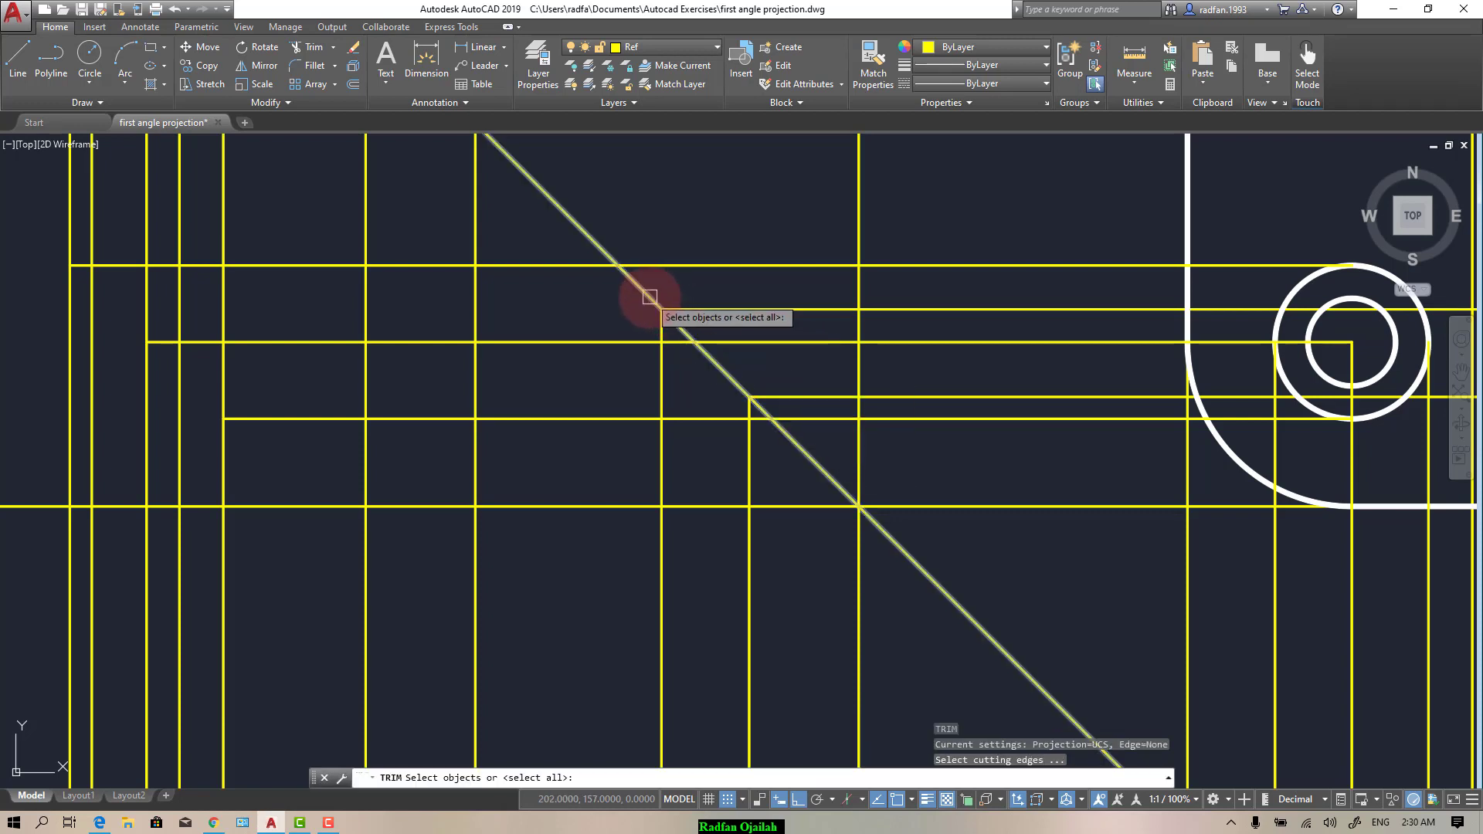
{"action": "left_click", "coordinate": [651, 303]}
{"action": "key", "text": "Return"}
{"action": "left_click", "coordinate": [577, 266]}
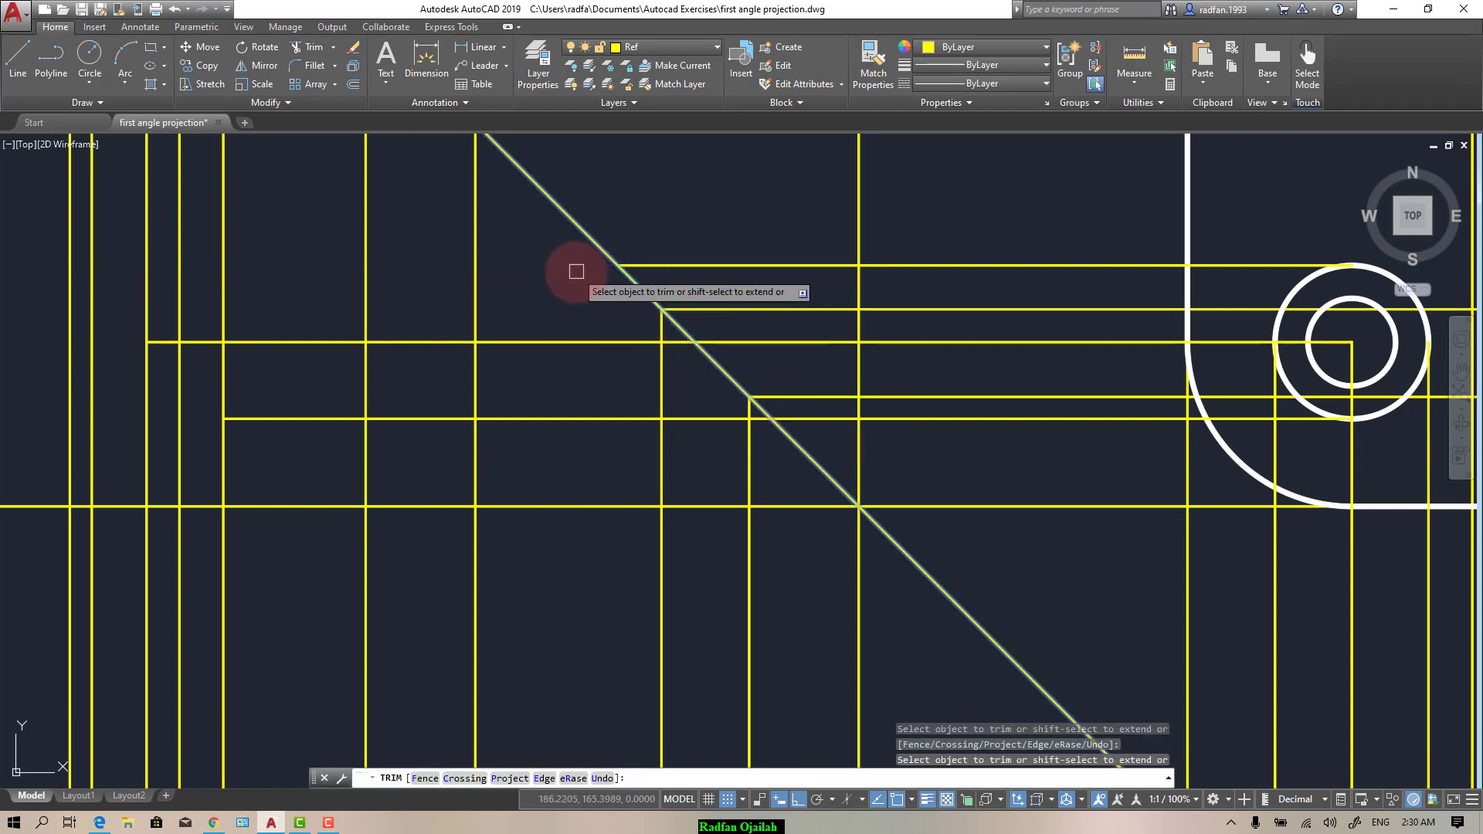
{"action": "left_click", "coordinate": [594, 342]}
{"action": "left_click", "coordinate": [624, 415]}
{"action": "scroll", "coordinate": [617, 321], "scroll_direction": "down", "scroll_amount": 2}
{"action": "key", "text": "Escape"}
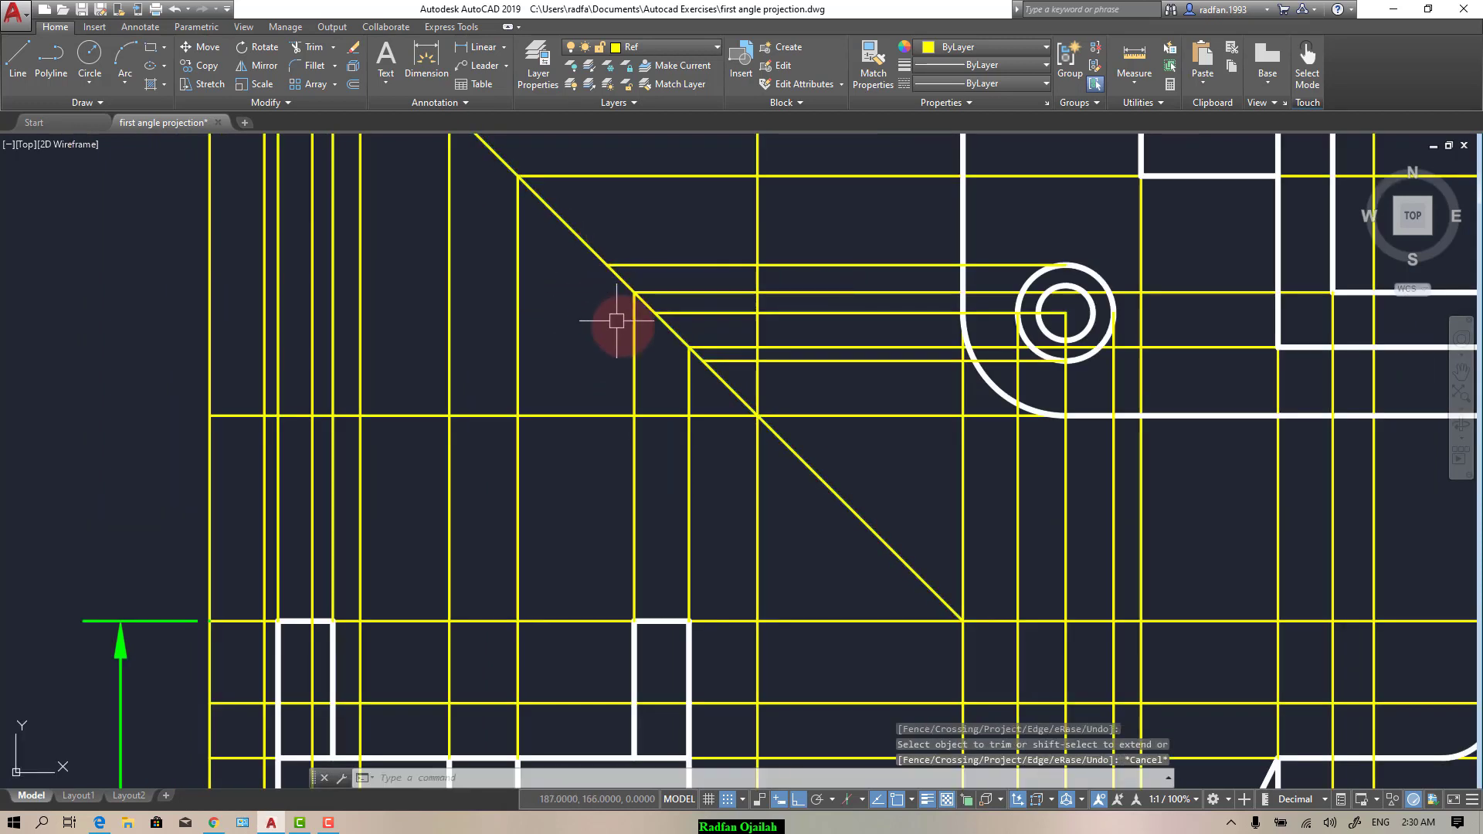
Step: Draw a vertical line from the diagonal corner down to the side view's bottom edge
{"action": "type", "text": "l"}
{"action": "key", "text": "Return"}
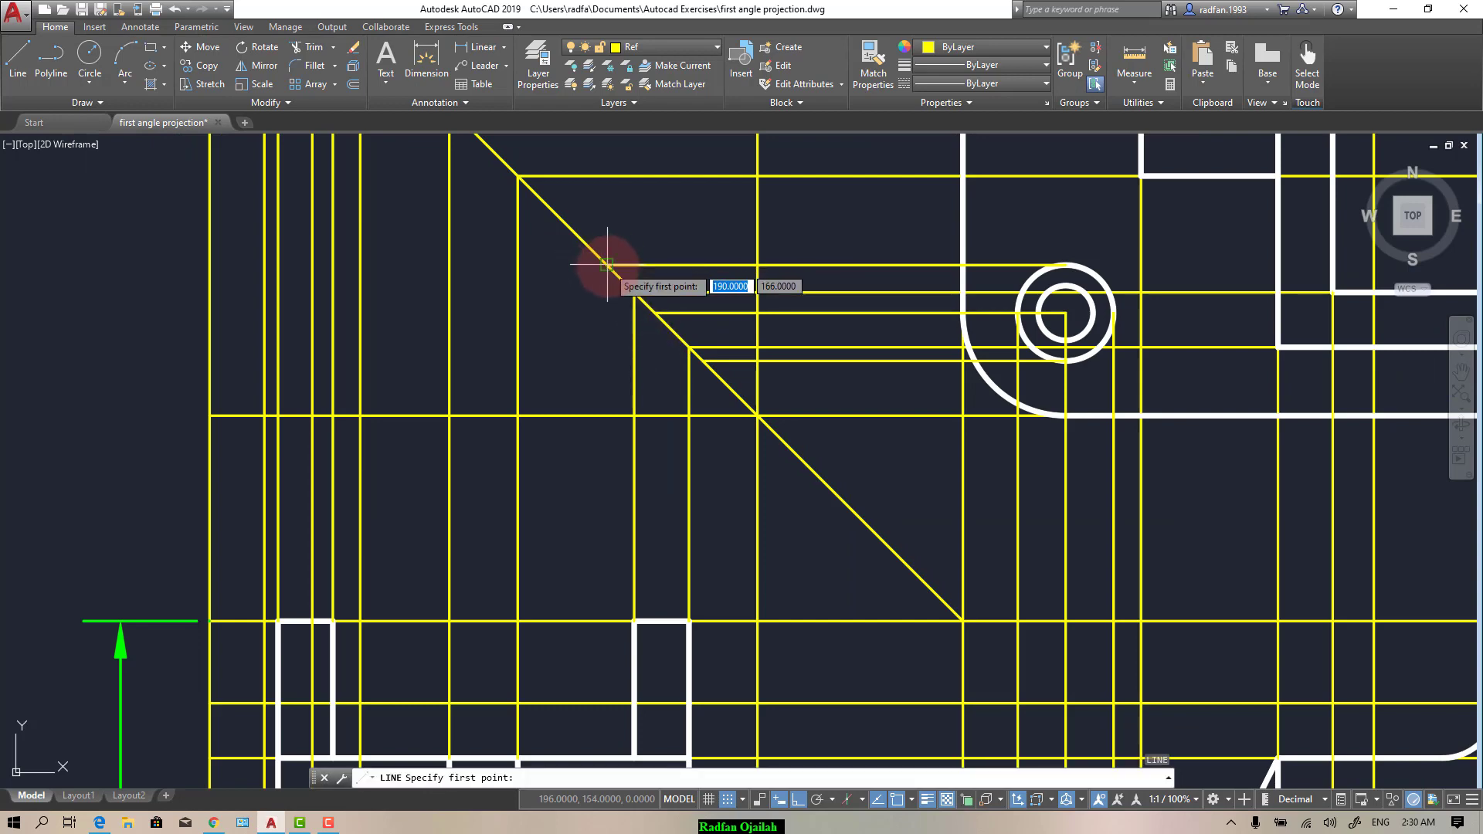
{"action": "left_click", "coordinate": [606, 265]}
{"action": "scroll", "coordinate": [599, 263], "scroll_direction": "down", "scroll_amount": 4}
{"action": "left_click", "coordinate": [602, 581]}
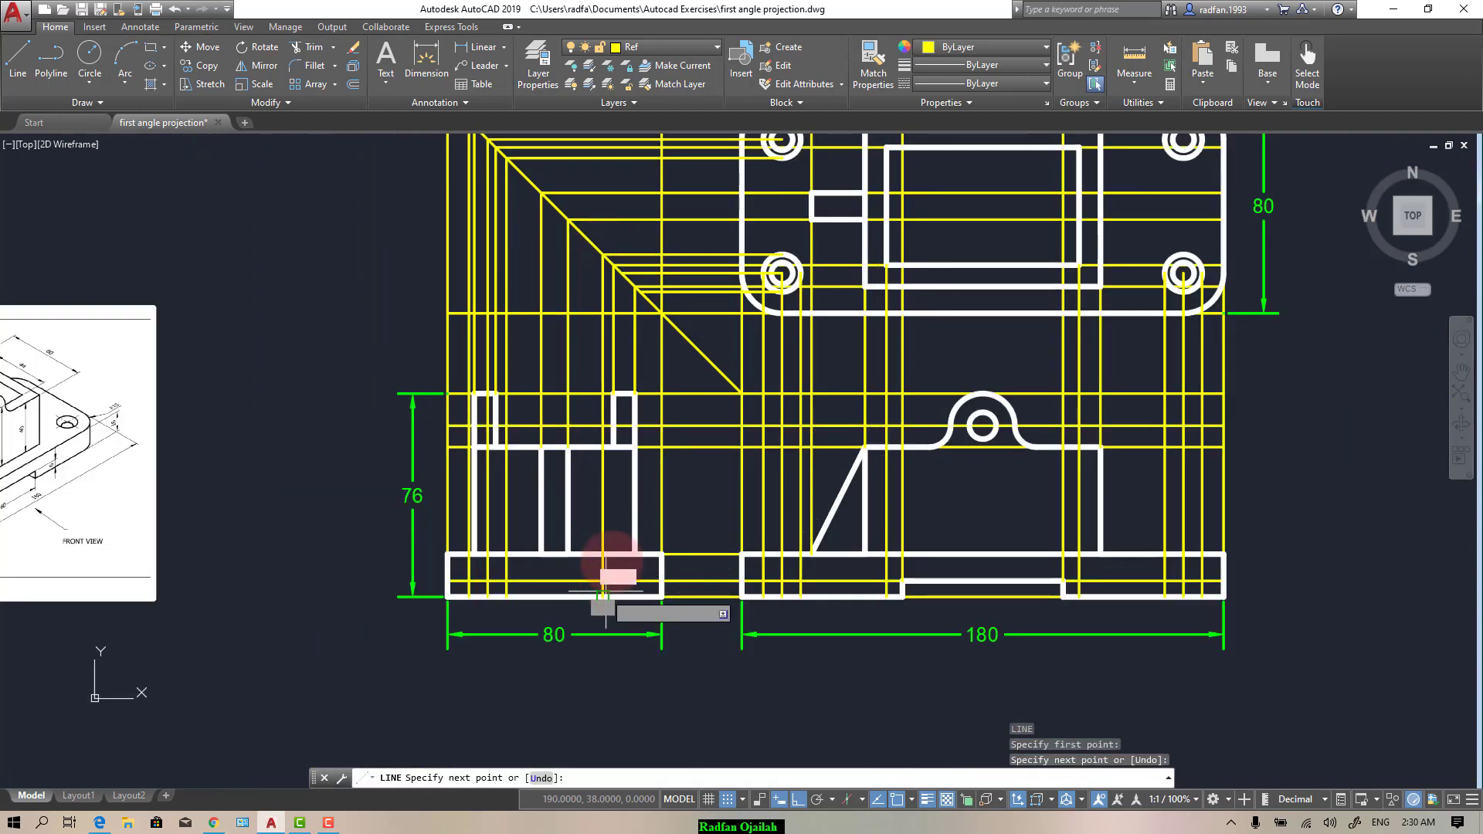
{"action": "key", "text": "Return"}
{"action": "scroll", "coordinate": [616, 293], "scroll_direction": "up", "scroll_amount": 4}
Step: Draw a second vertical from the mitre diagonal down to the side view's base
{"action": "type", "text": "l"}
{"action": "key", "text": "Return"}
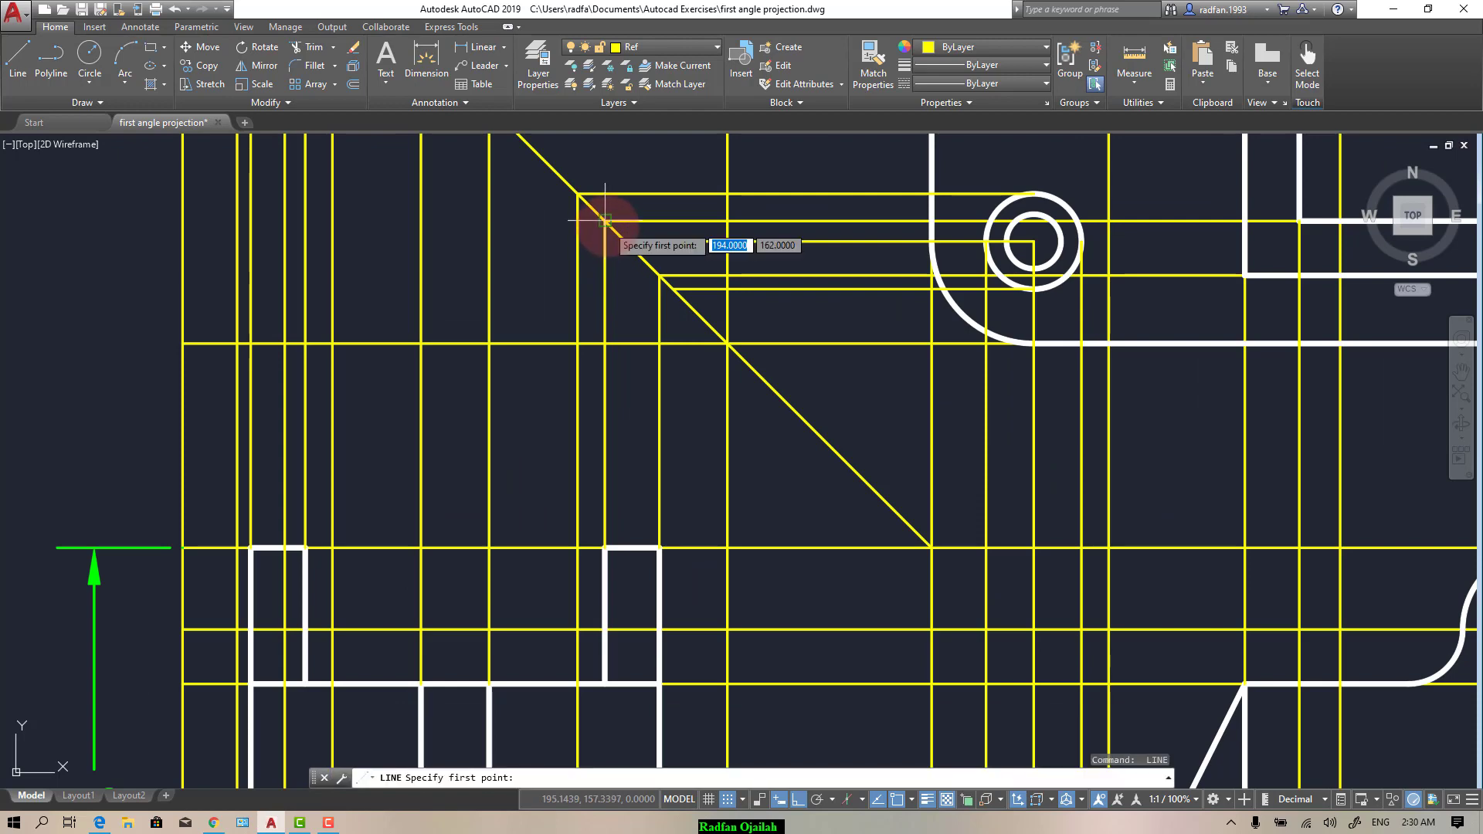
{"action": "left_click", "coordinate": [604, 225]}
{"action": "scroll", "coordinate": [602, 275], "scroll_direction": "down", "scroll_amount": 3}
{"action": "scroll", "coordinate": [603, 541], "scroll_direction": "up", "scroll_amount": 2}
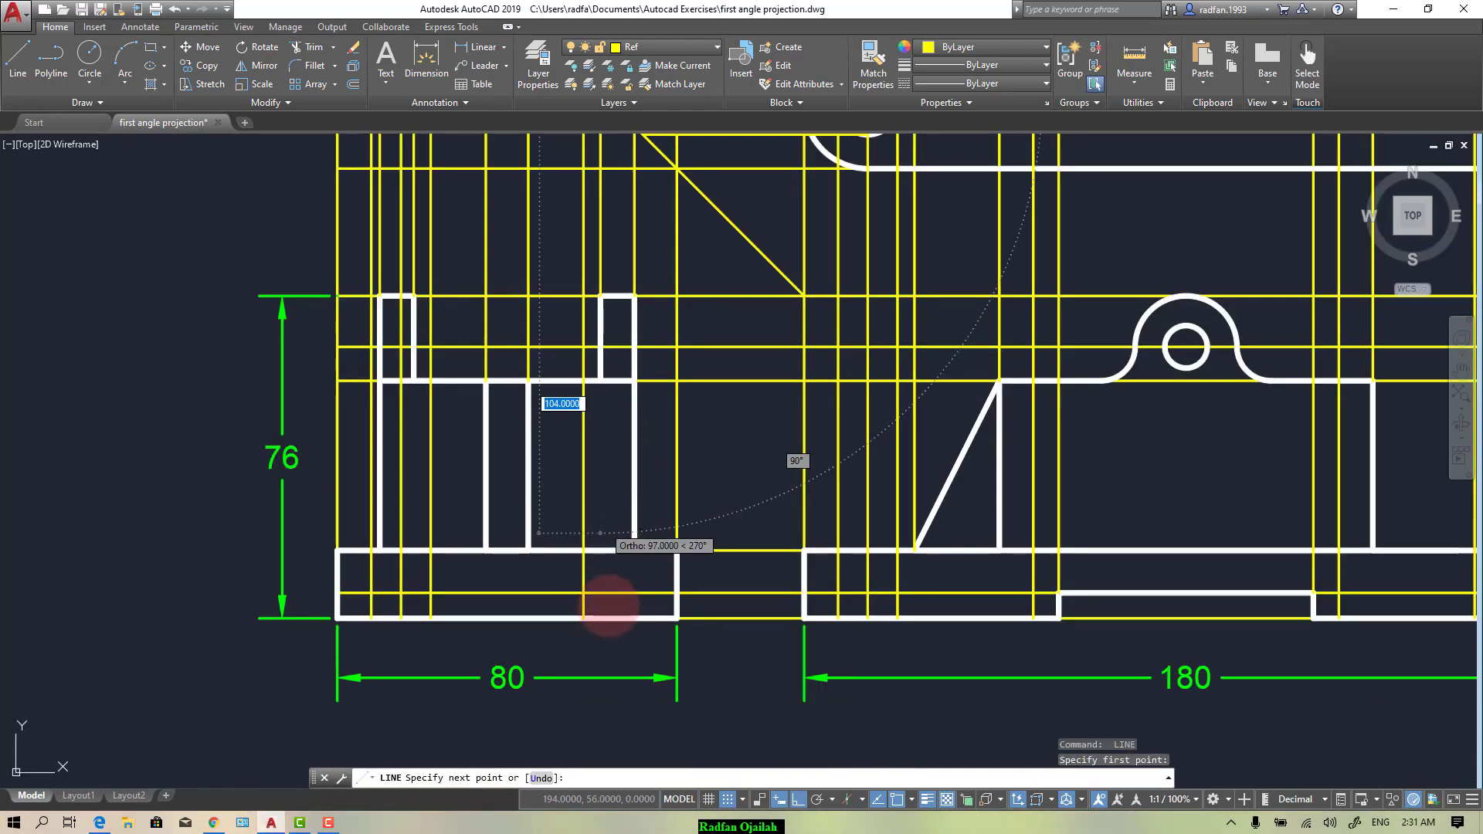
{"action": "scroll", "coordinate": [600, 570], "scroll_direction": "up", "scroll_amount": 2}
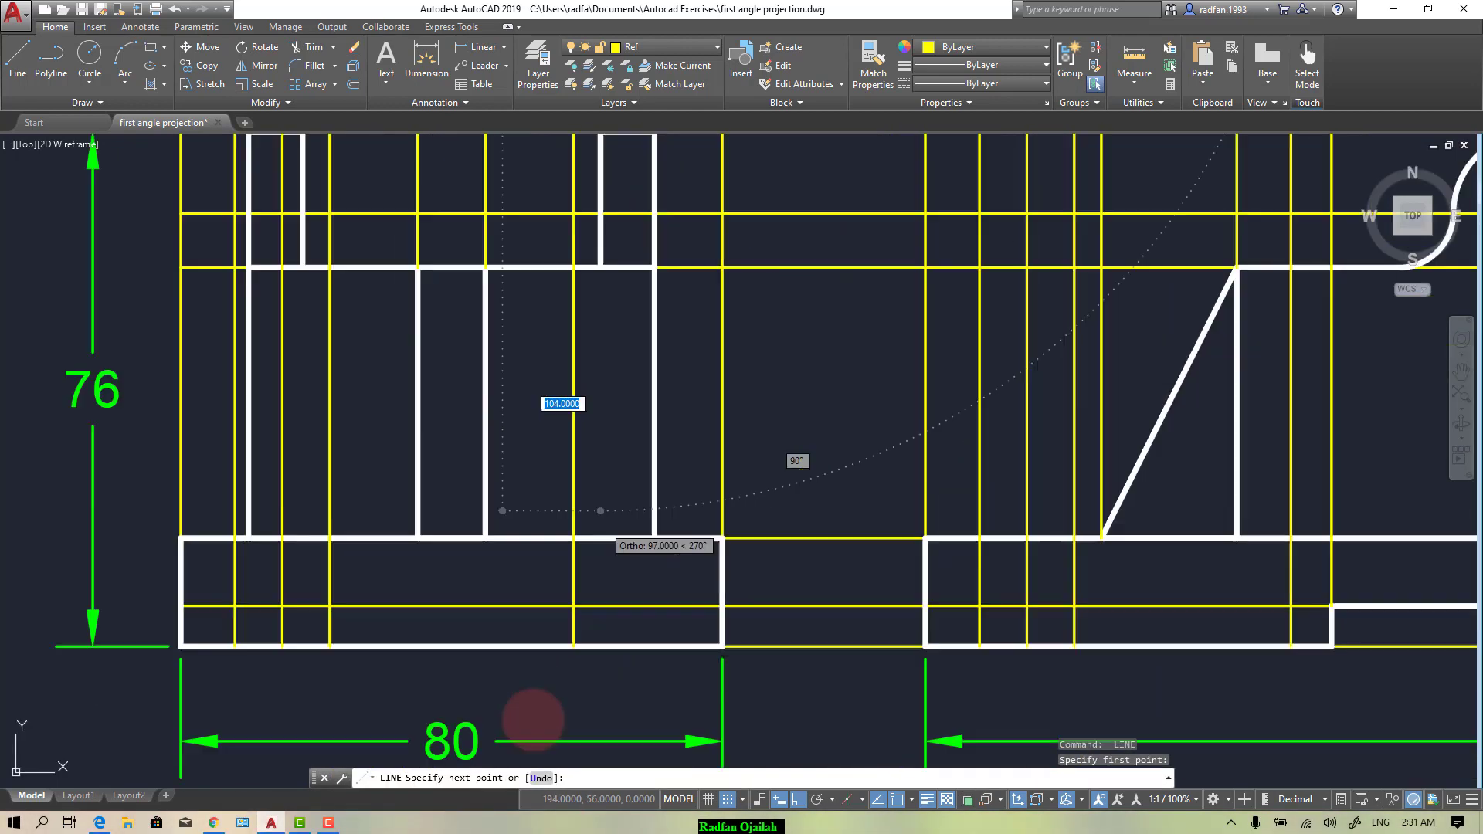
{"action": "left_click", "coordinate": [600, 647]}
{"action": "key", "text": "Return"}
{"action": "scroll", "coordinate": [639, 743], "scroll_direction": "down", "scroll_amount": 2}
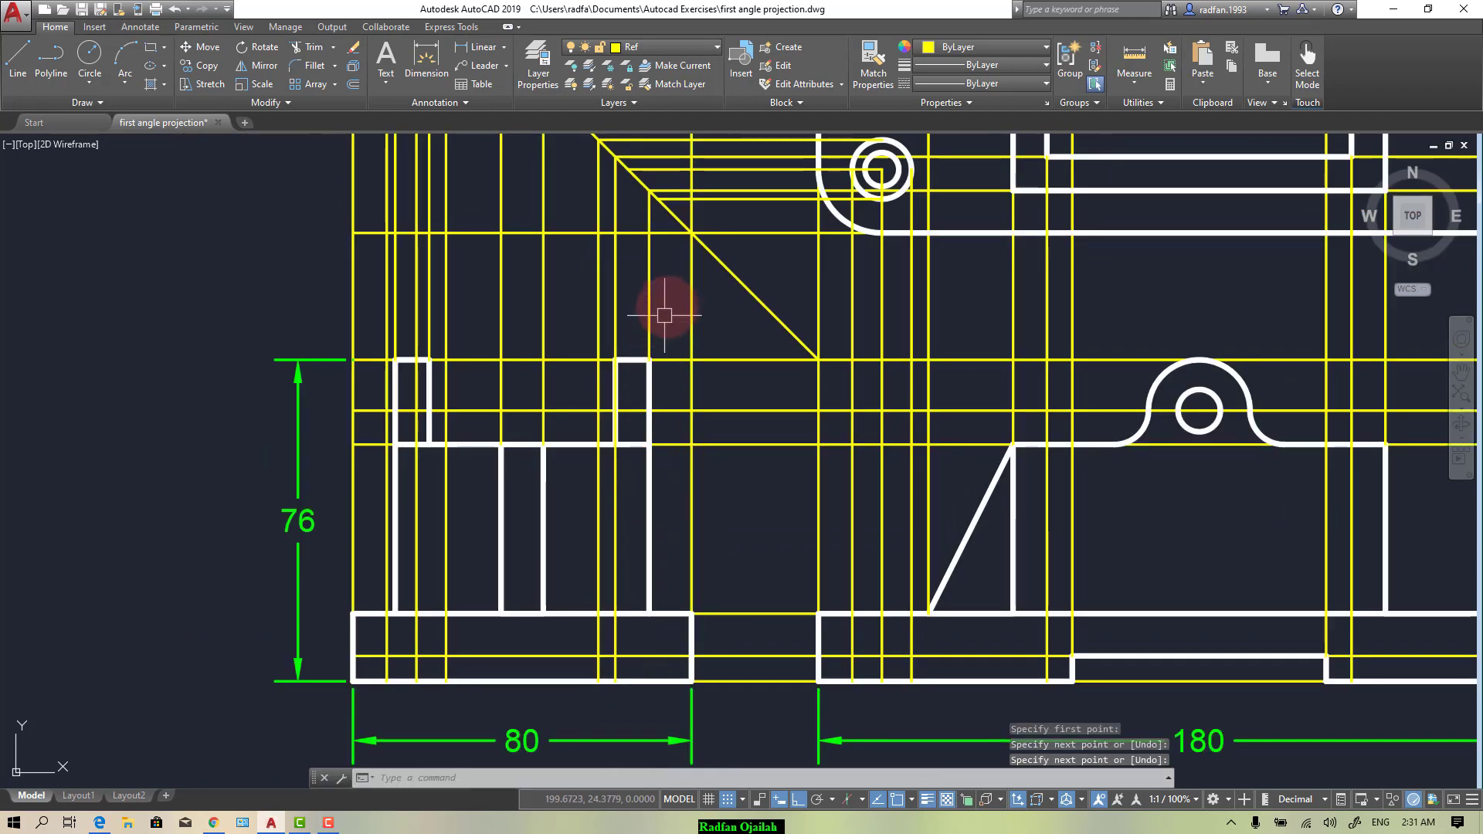
Step: Add a third vertical from the next diagonal intersection down to the base
{"action": "key", "text": "Return"}
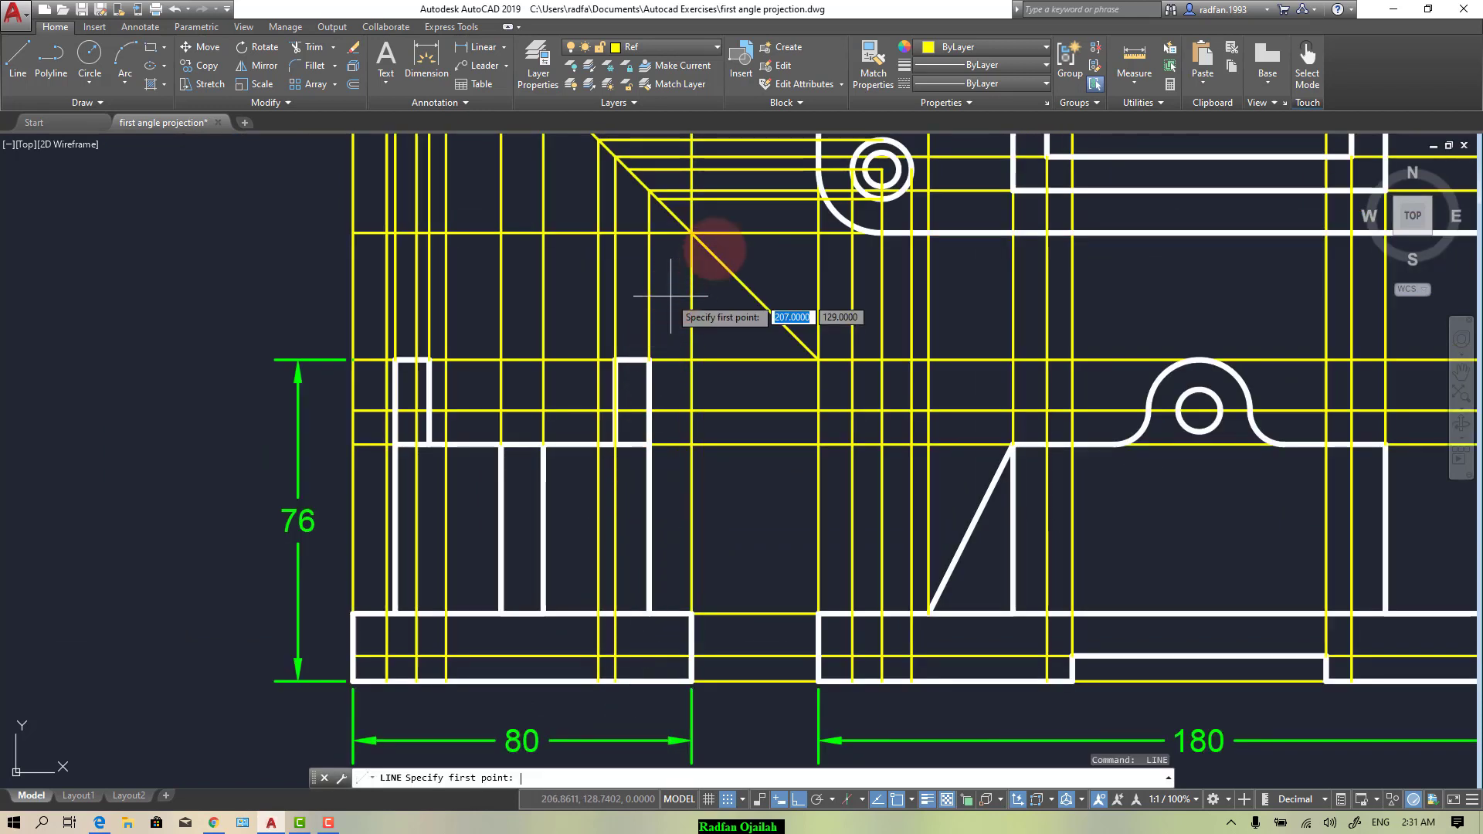
{"action": "left_click", "coordinate": [658, 198]}
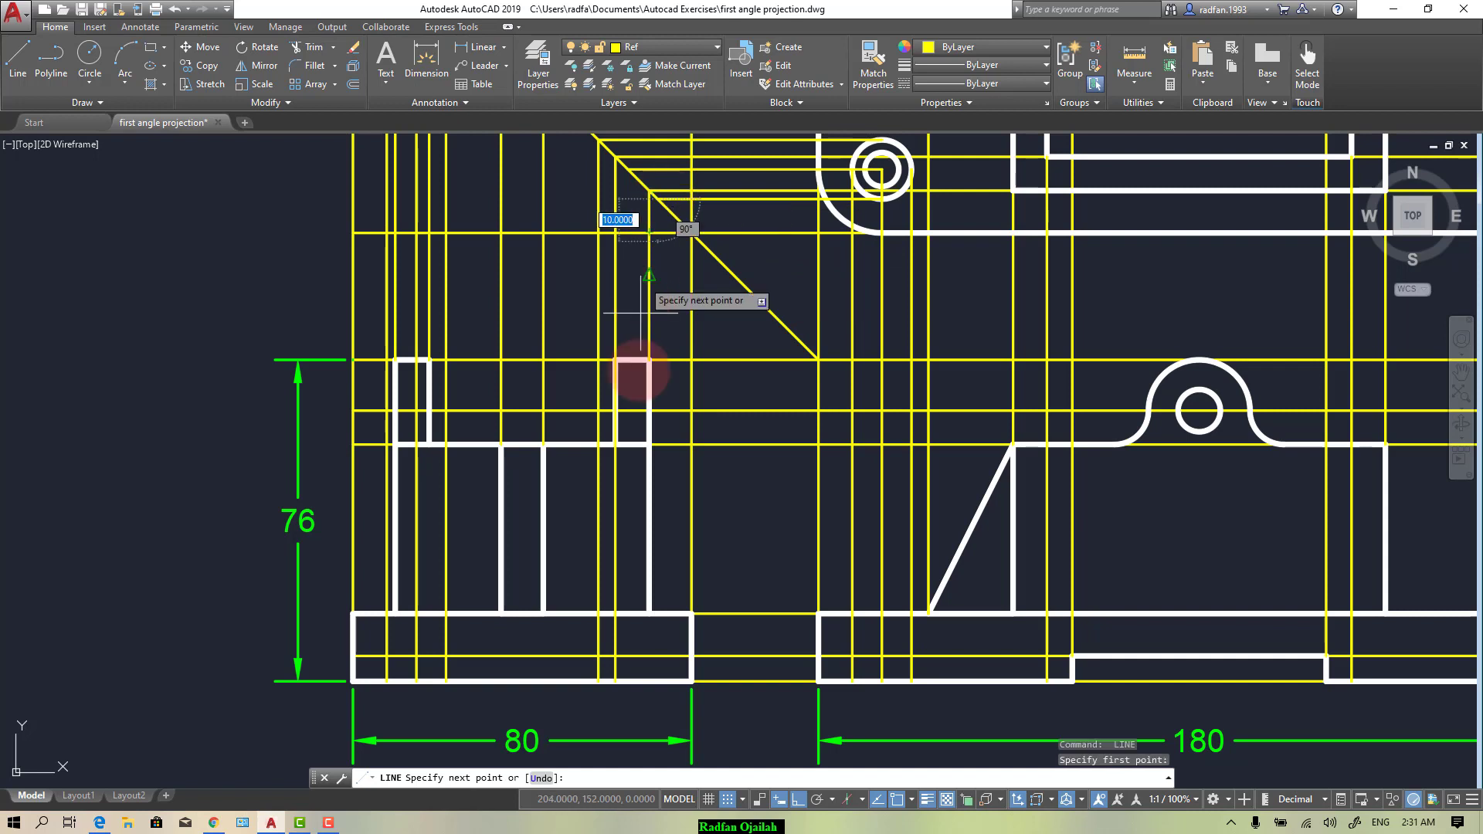
{"action": "left_click", "coordinate": [649, 680]}
{"action": "right_click", "coordinate": [643, 696]}
{"action": "left_click", "coordinate": [603, 703]}
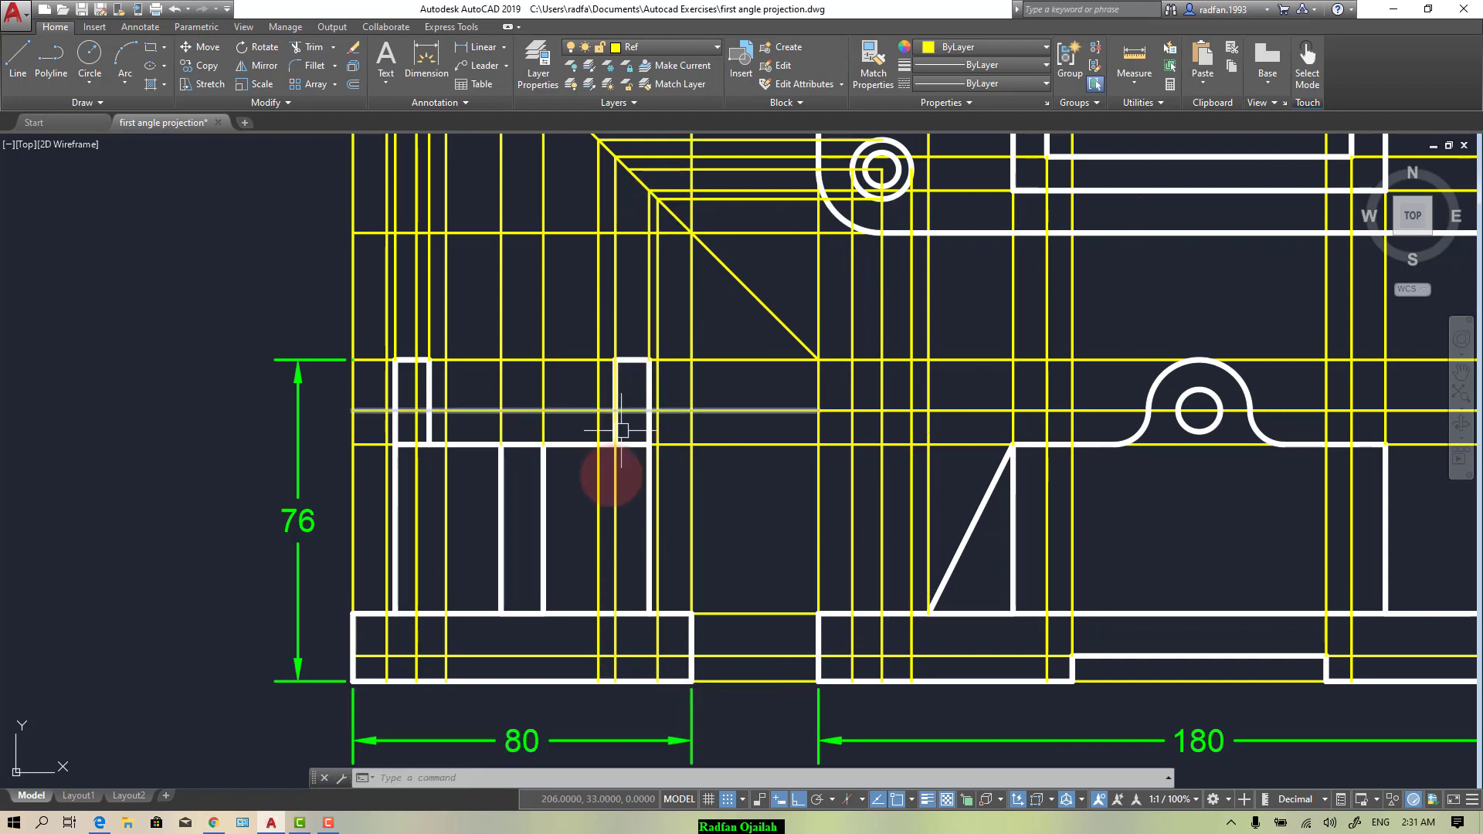
Step: Erase the stray line and redraw it 119 units down from the mitre diagonal
{"action": "left_click", "coordinate": [616, 614]}
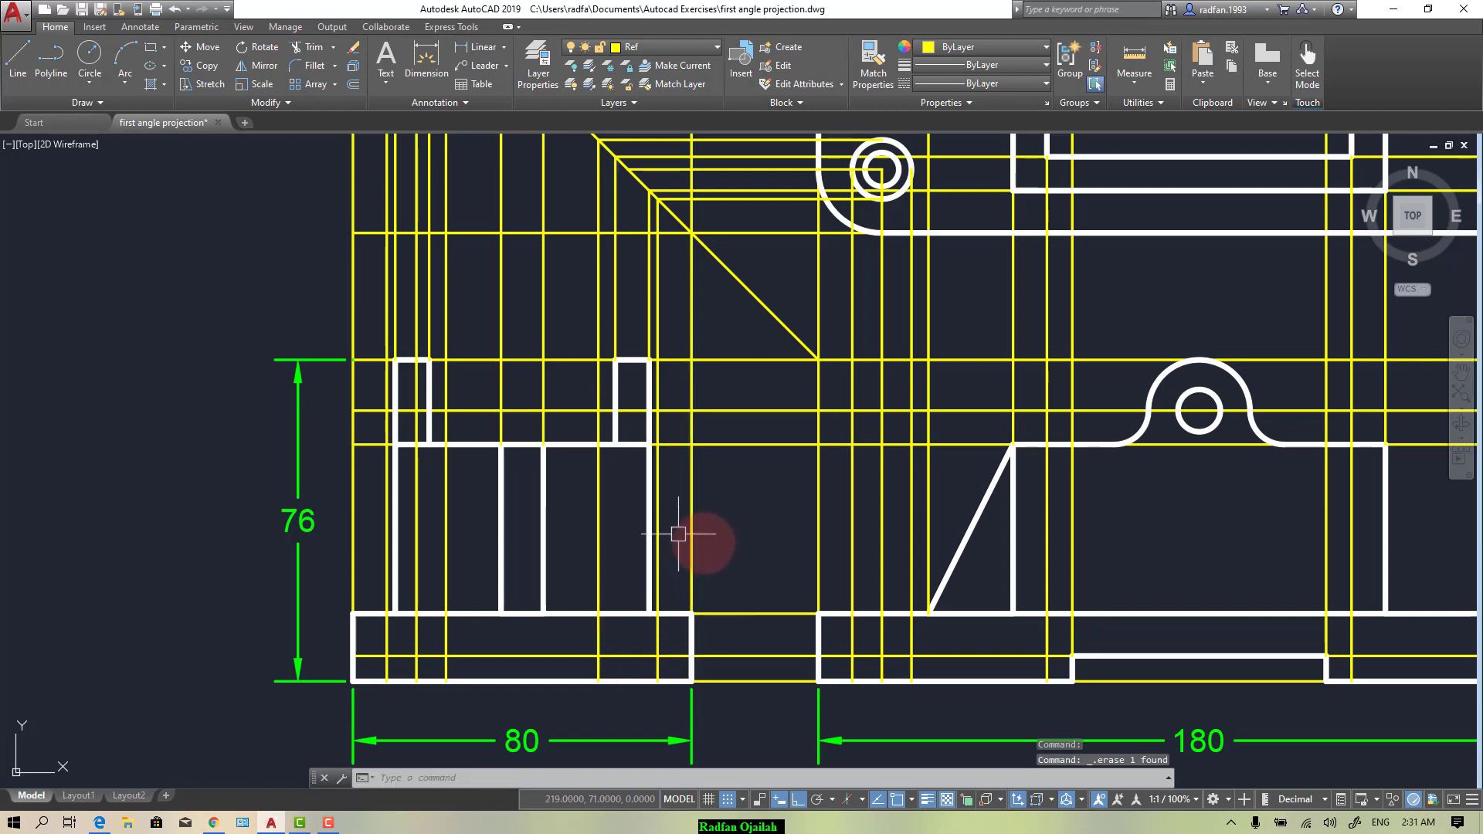
{"action": "key", "text": "l"}
{"action": "key", "text": "Return"}
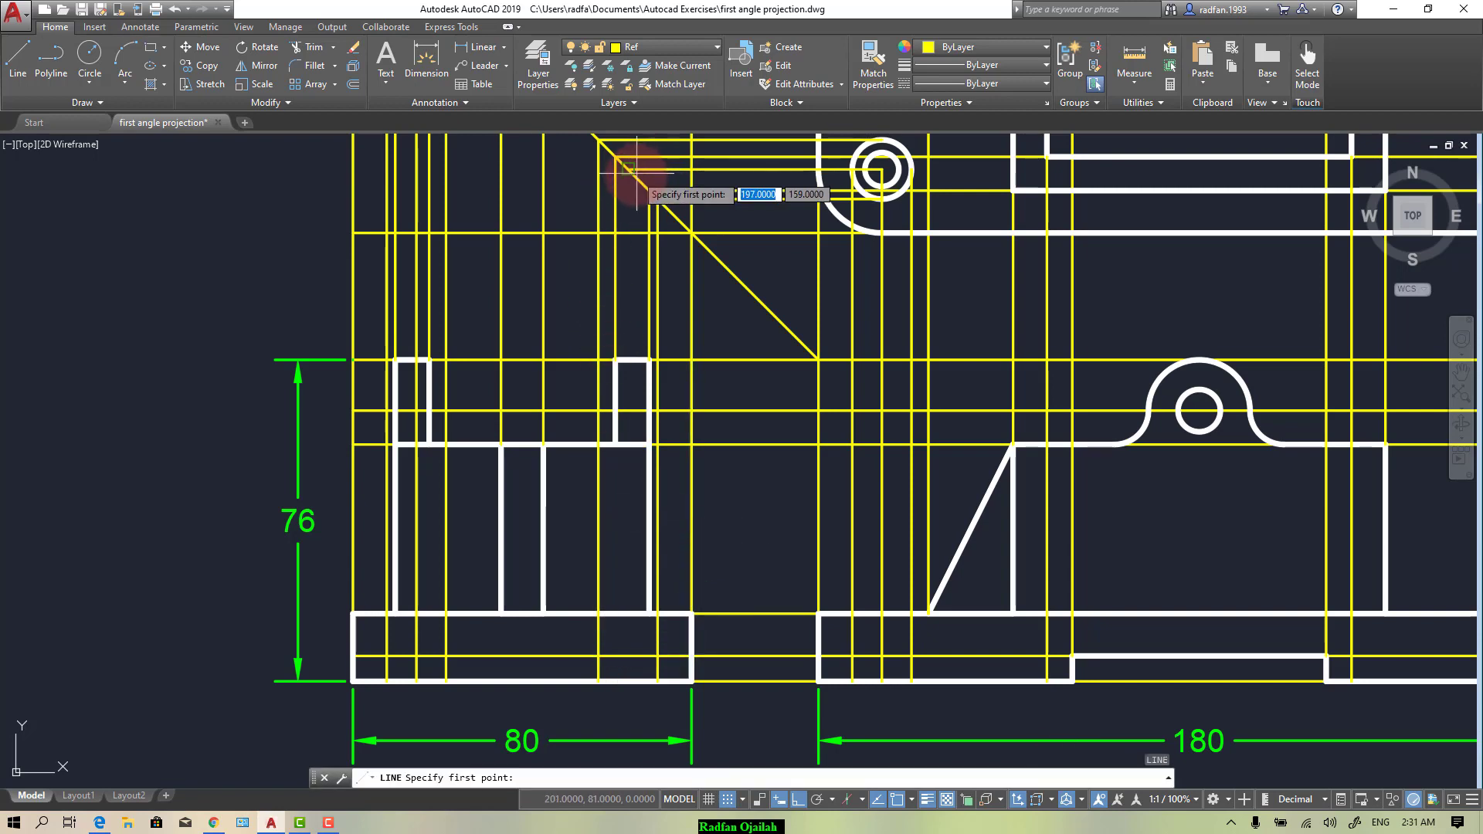
{"action": "left_click", "coordinate": [628, 168]}
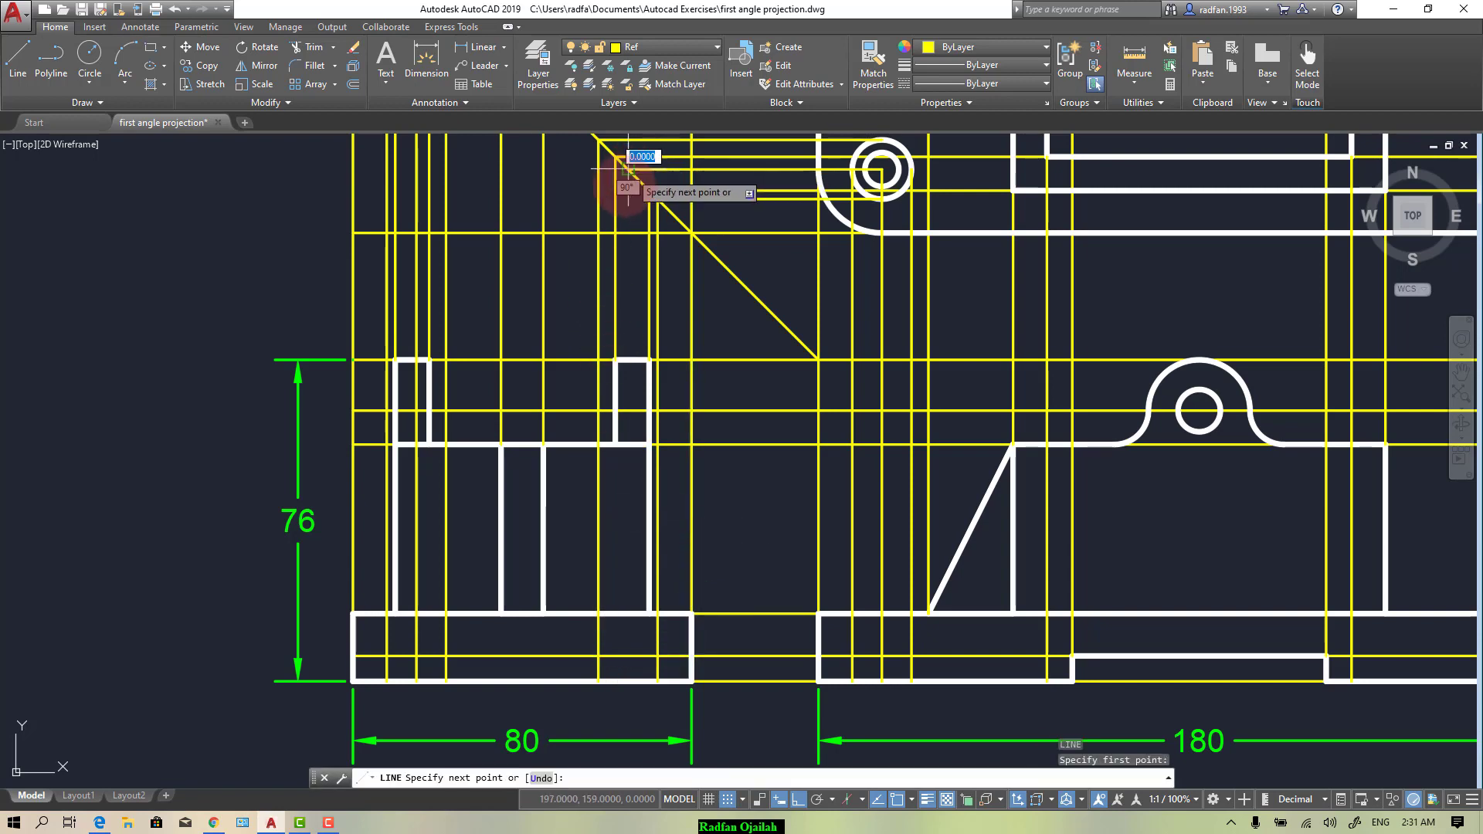
{"action": "left_click", "coordinate": [627, 683]}
{"action": "key", "text": "Escape"}
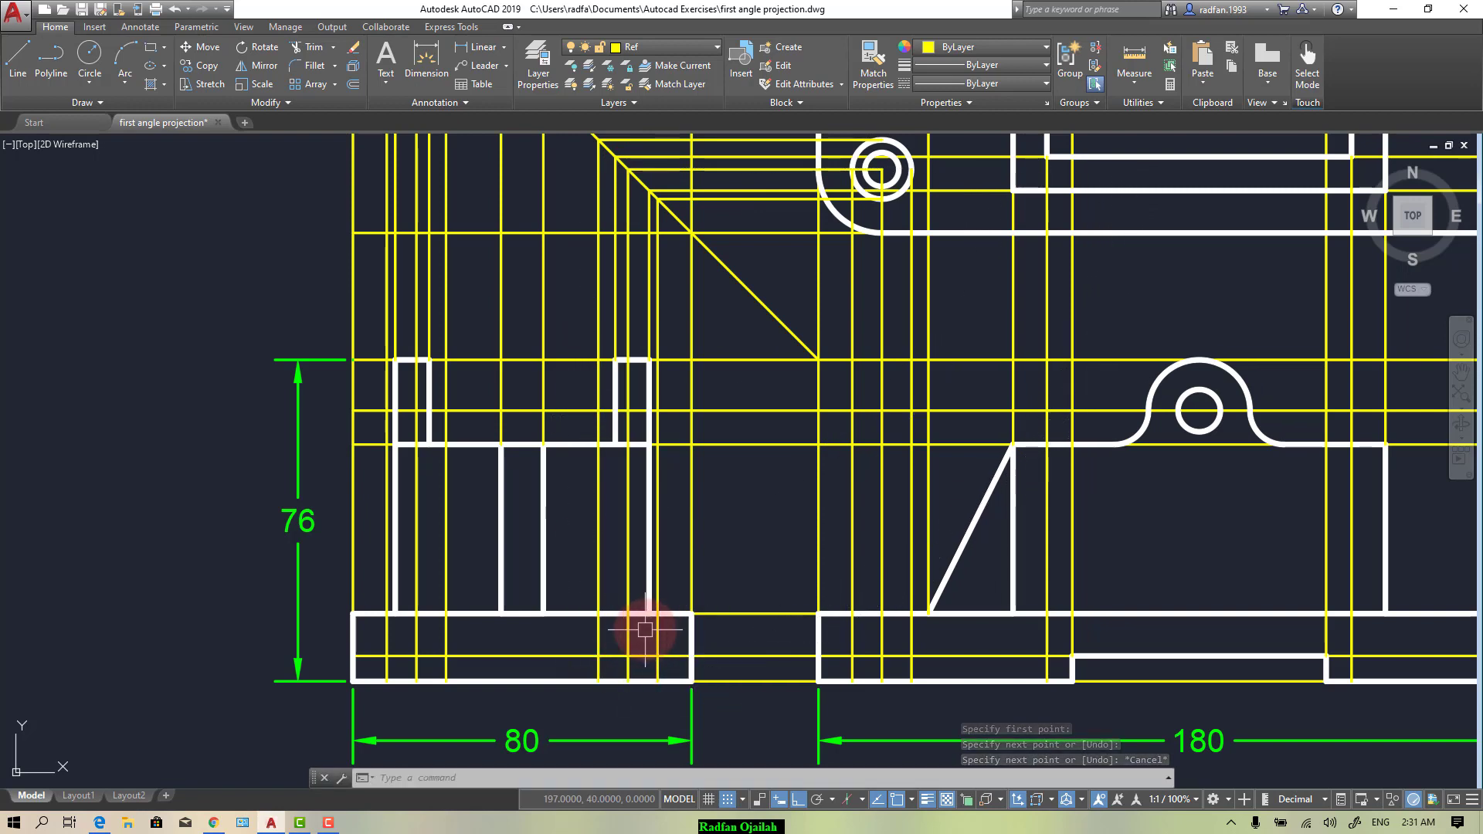
Step: Select the yellow projection lines in the side and front views
{"action": "left_click", "coordinate": [667, 639]}
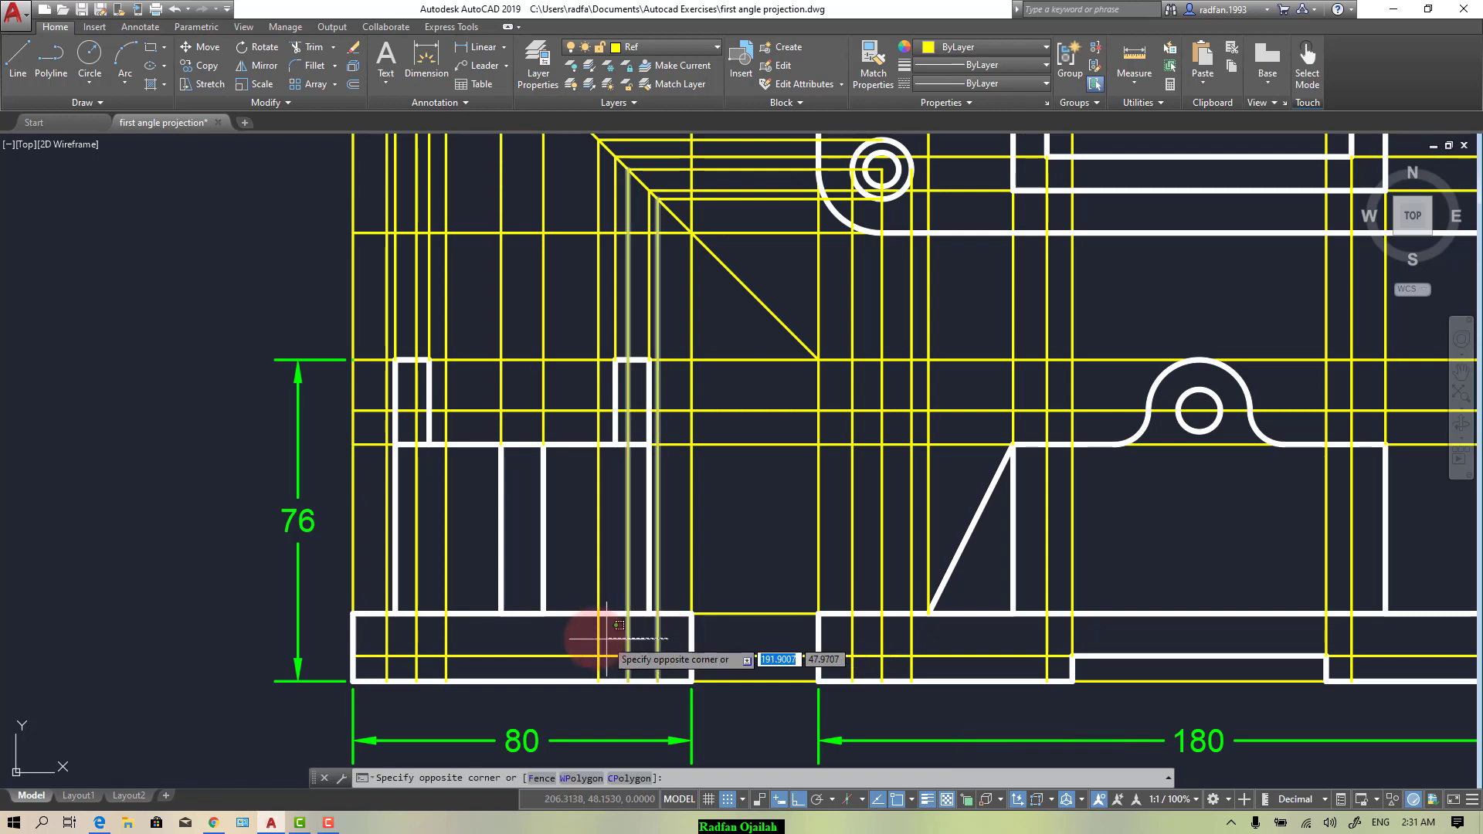
{"action": "left_click", "coordinate": [388, 631]}
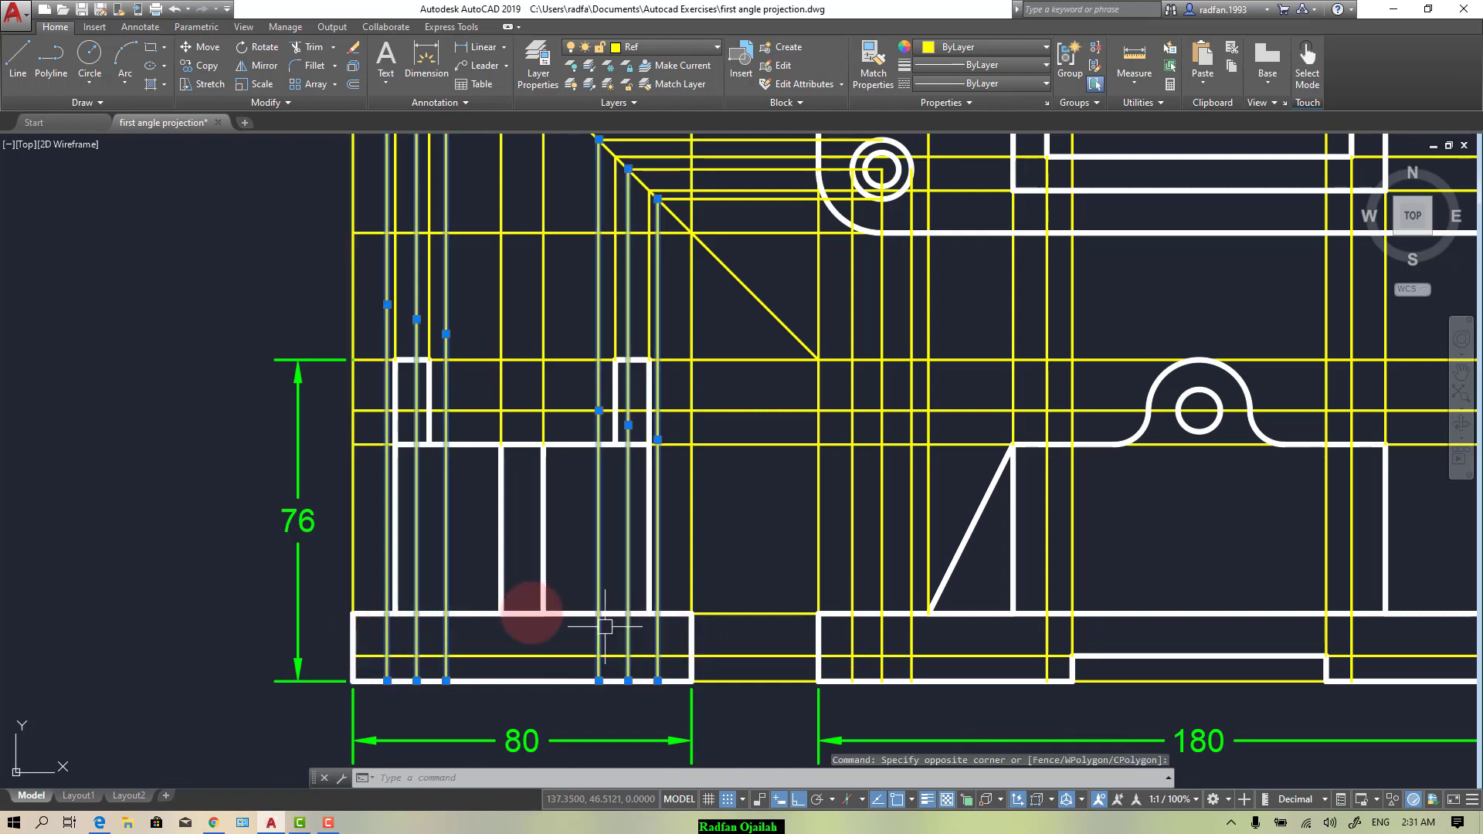
{"action": "scroll", "coordinate": [430, 586], "scroll_direction": "down", "scroll_amount": 2}
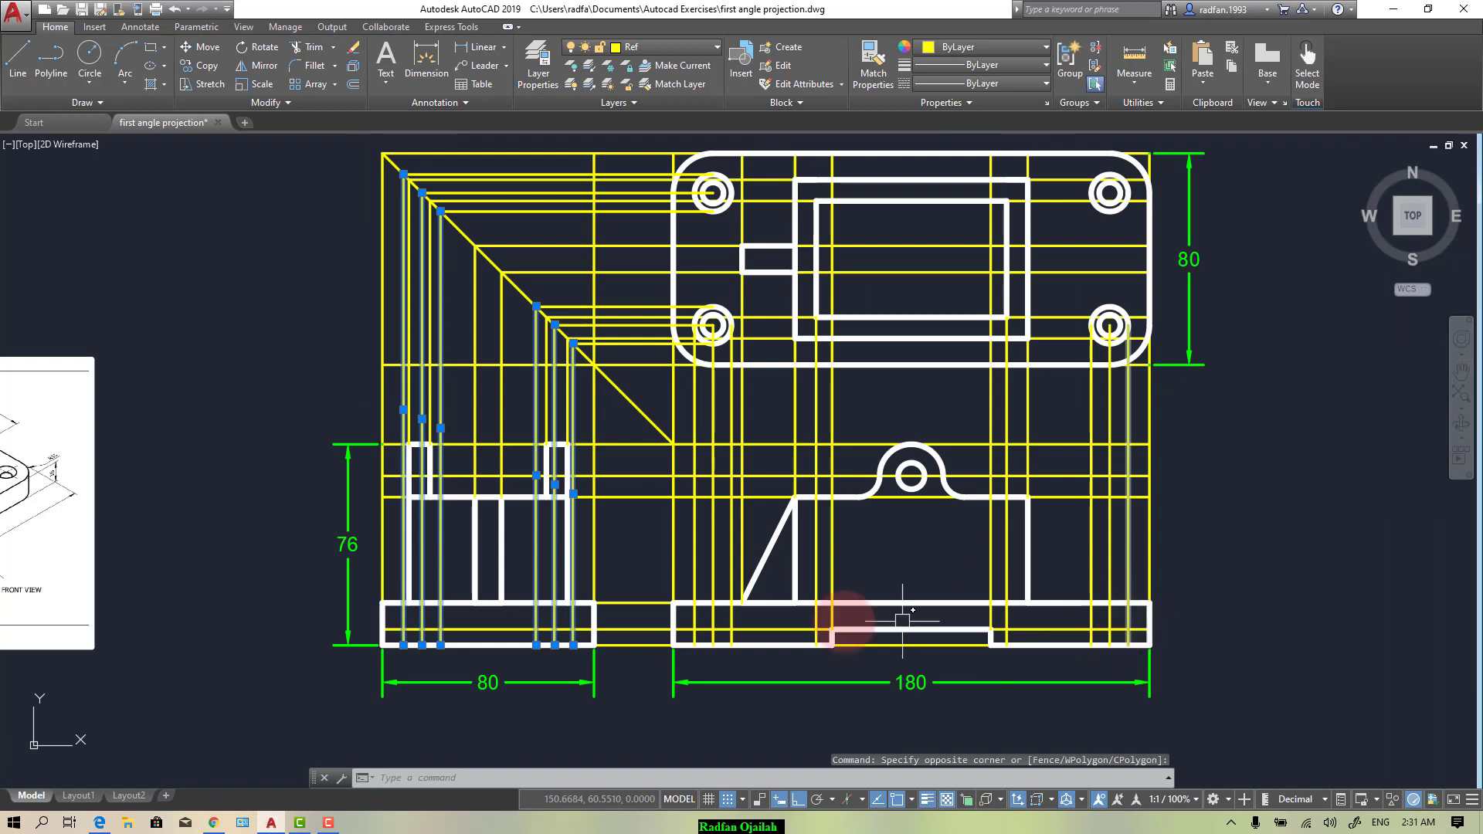
{"action": "left_click", "coordinate": [1128, 615]}
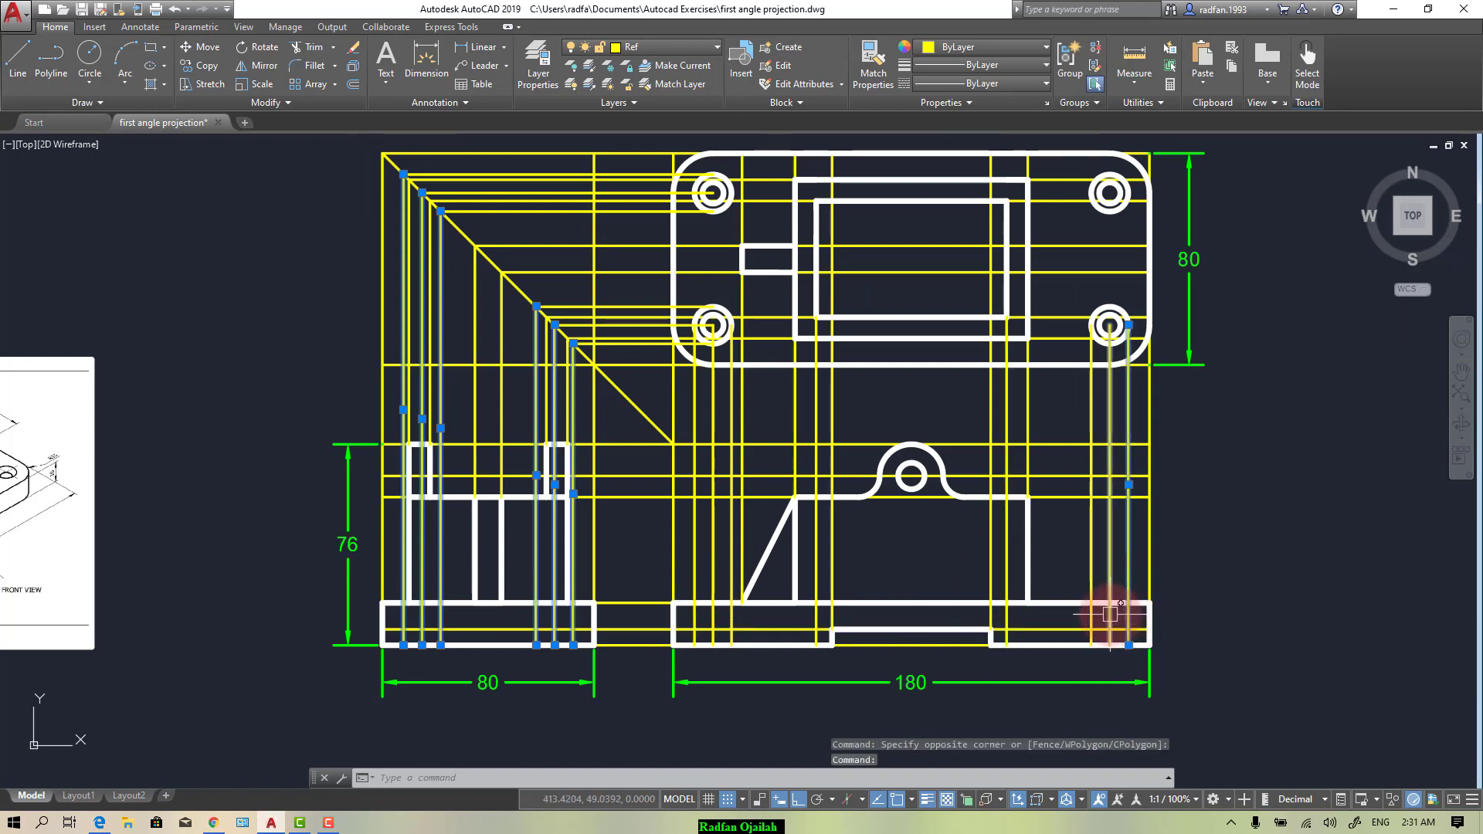
{"action": "left_click", "coordinate": [1110, 615]}
{"action": "left_click", "coordinate": [1092, 616]}
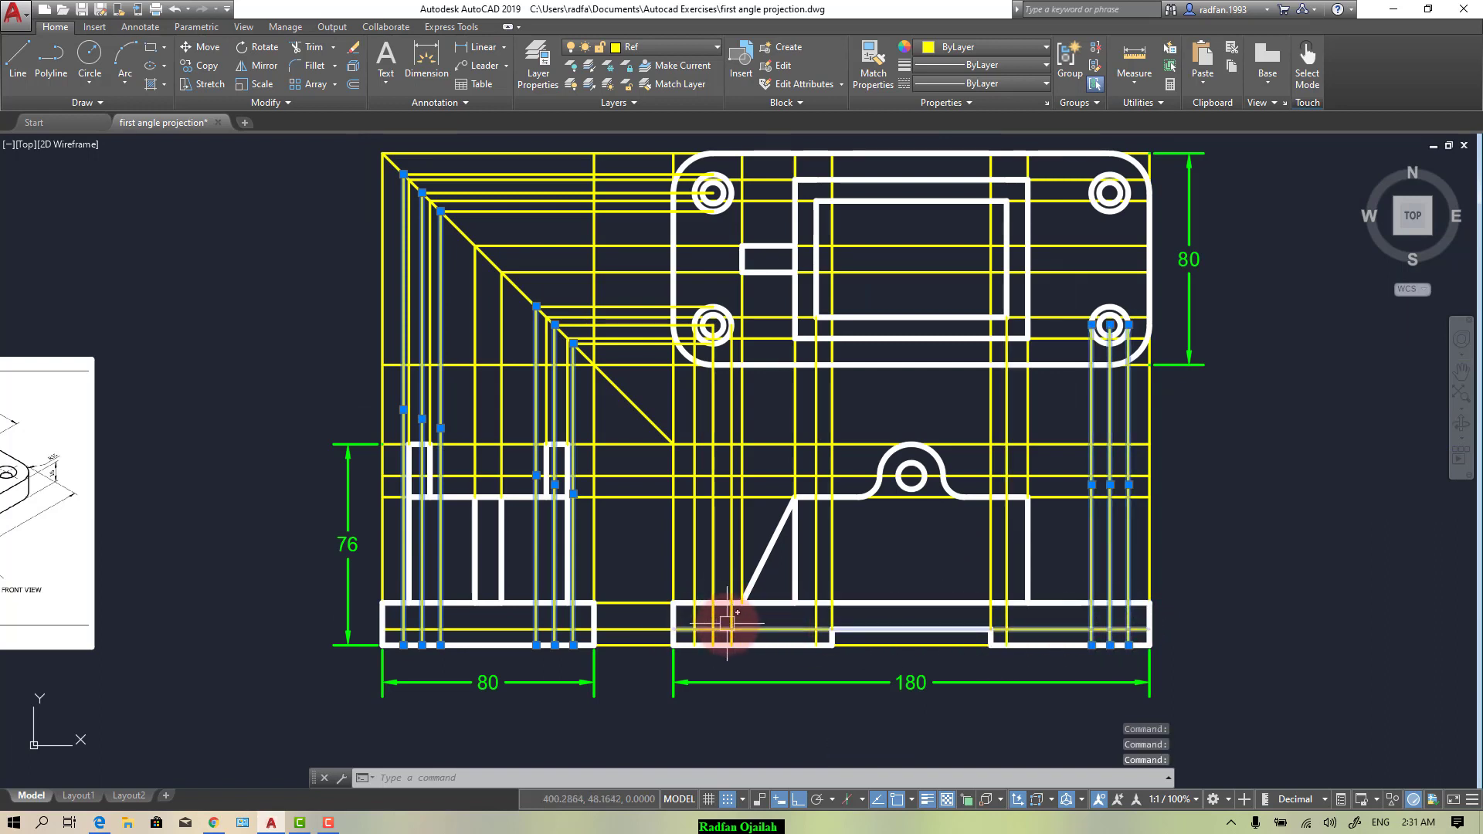
{"action": "left_click", "coordinate": [705, 621]}
{"action": "left_click", "coordinate": [690, 622]}
{"action": "left_click", "coordinate": [713, 628]}
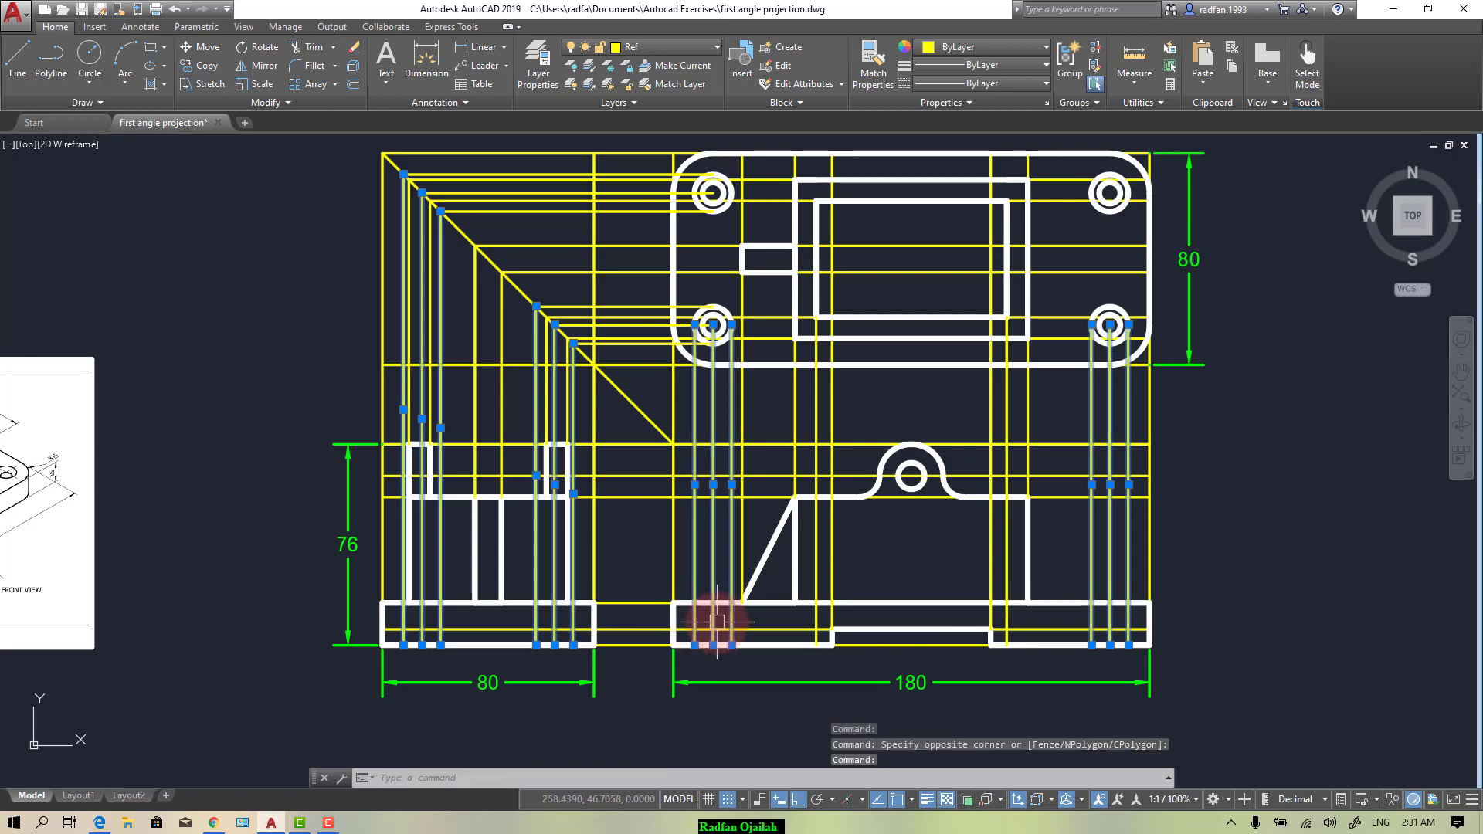
Step: Send the selected lines to the back with Draw Order > Send to Back
{"action": "right_click", "coordinate": [715, 629]}
{"action": "left_click", "coordinate": [819, 528]}
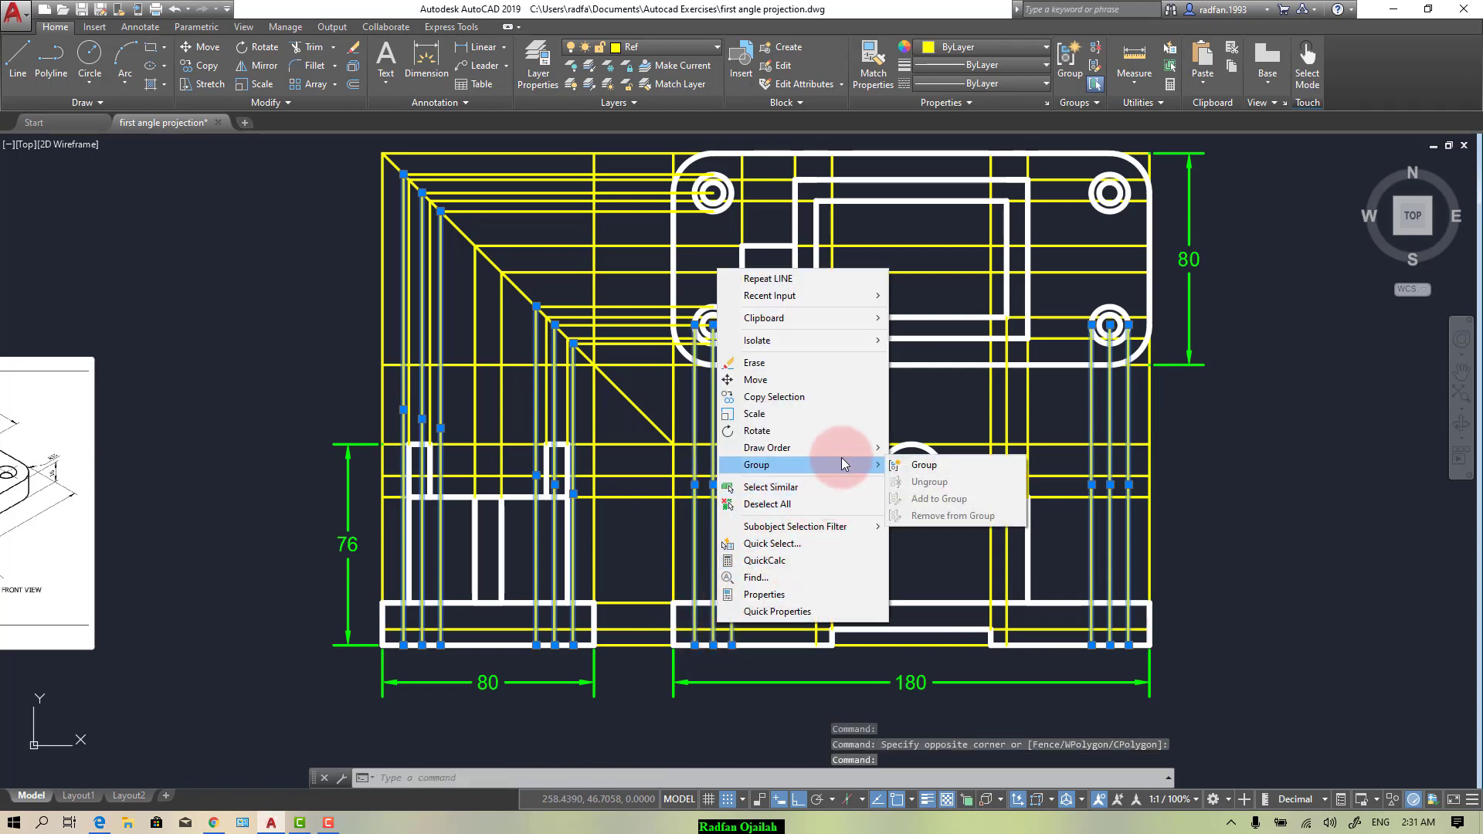
{"action": "mouse_move", "coordinate": [850, 446]}
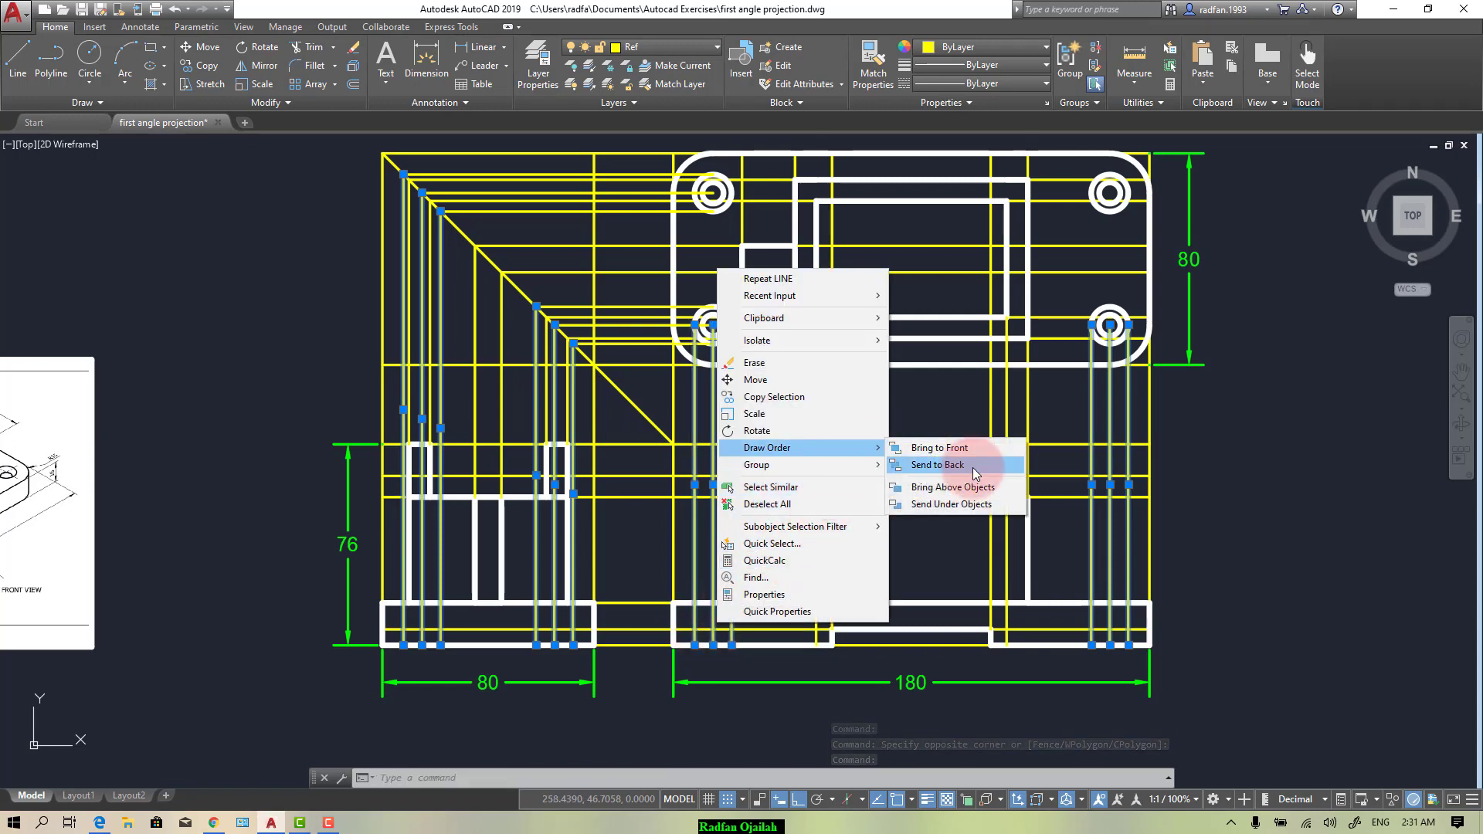
{"action": "left_click", "coordinate": [975, 466]}
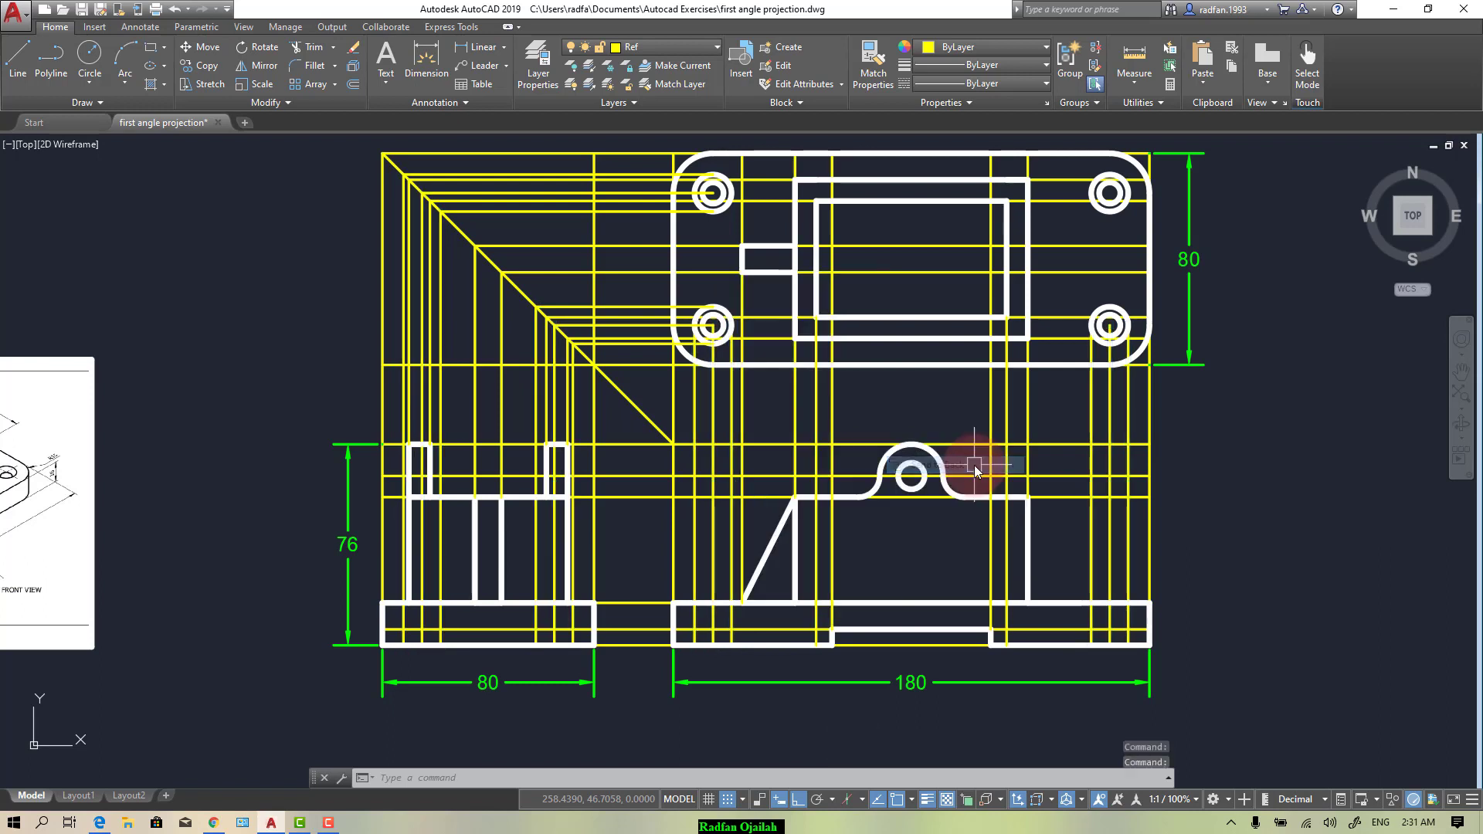
Step: Set the Ref layer's colour to dark blue, index colour 147
{"action": "left_click", "coordinate": [632, 48]}
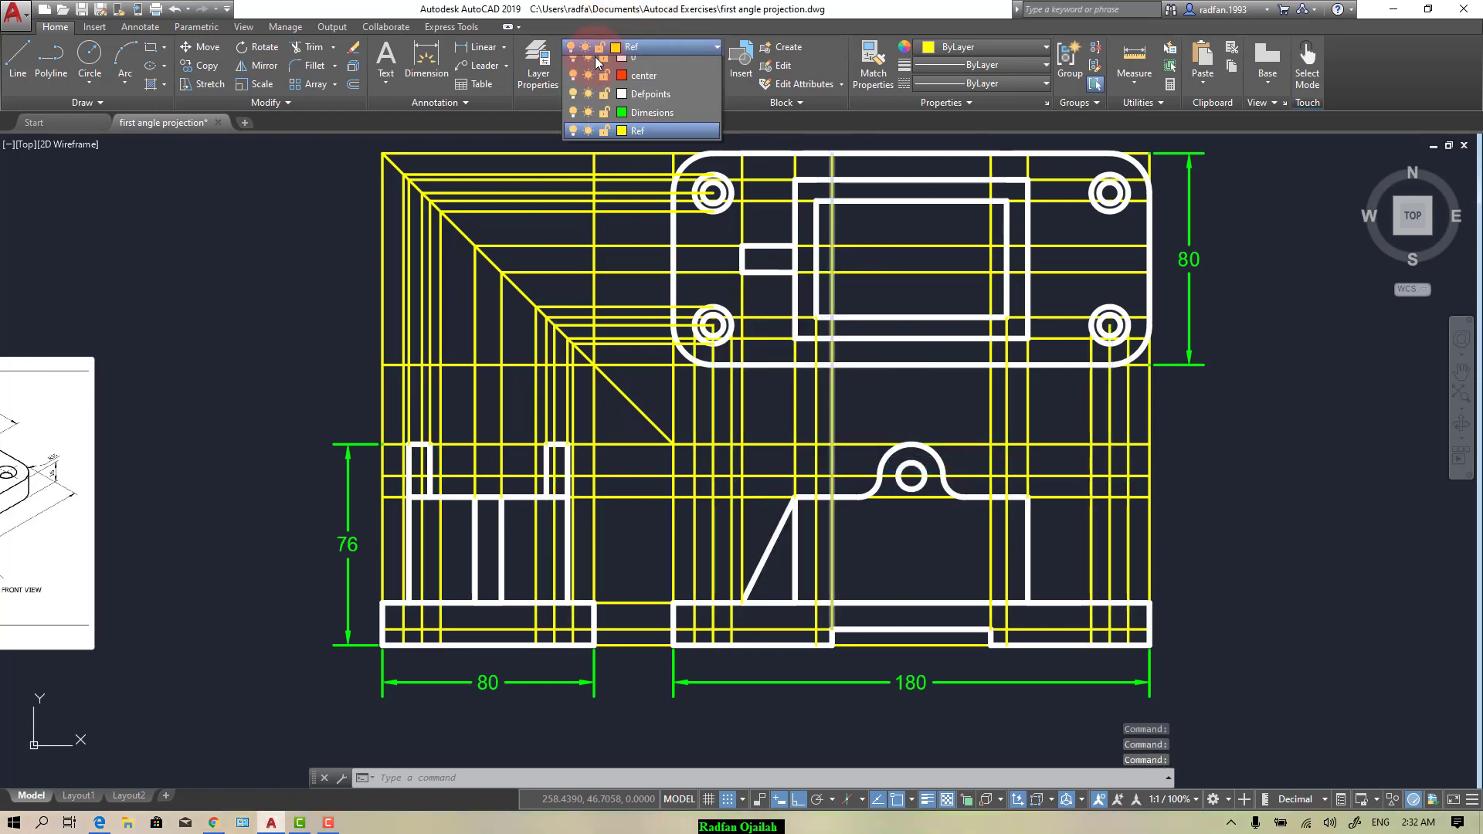
{"action": "left_click", "coordinate": [622, 140]}
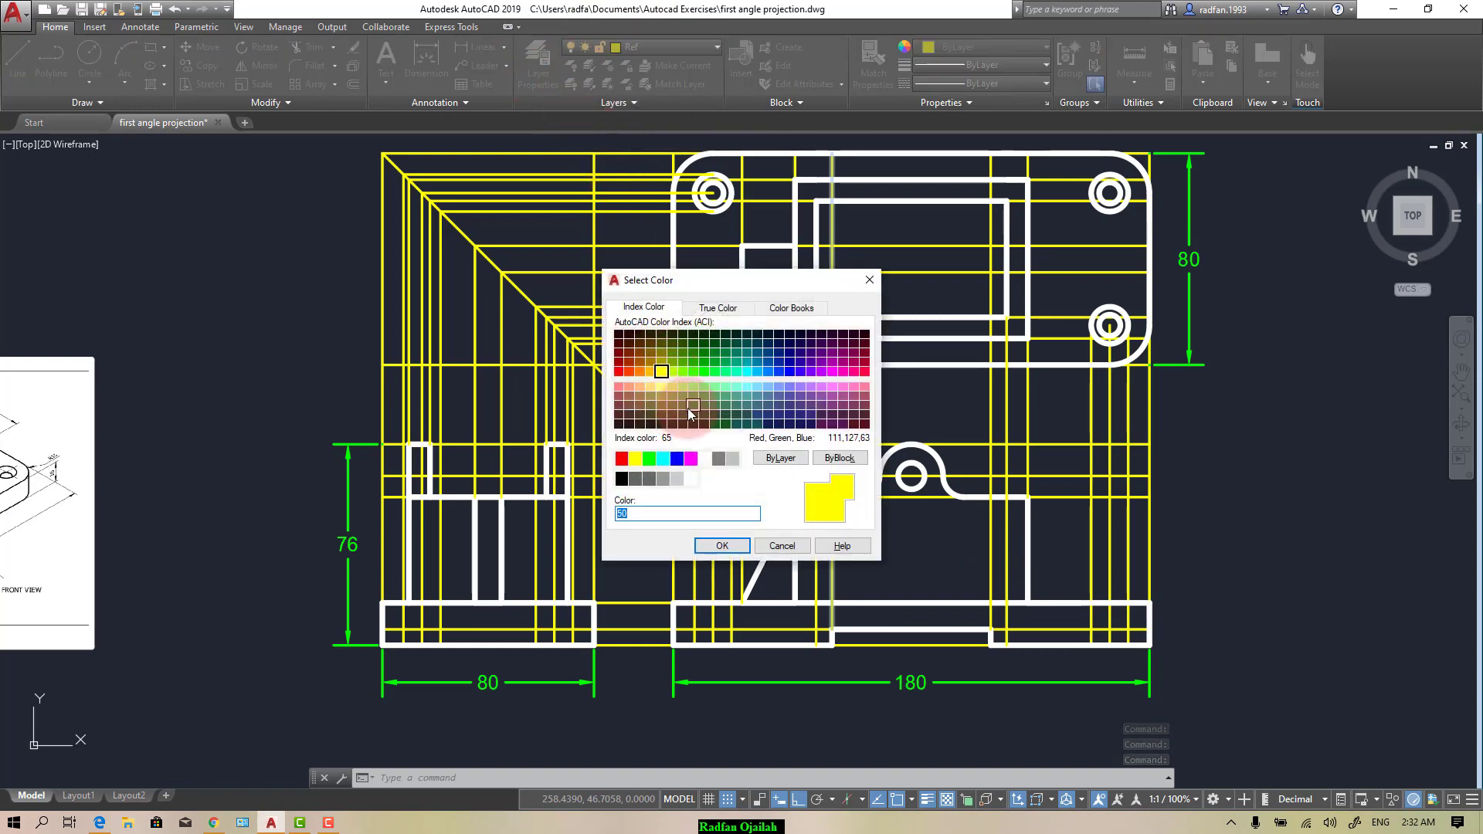
{"action": "left_click", "coordinate": [757, 416]}
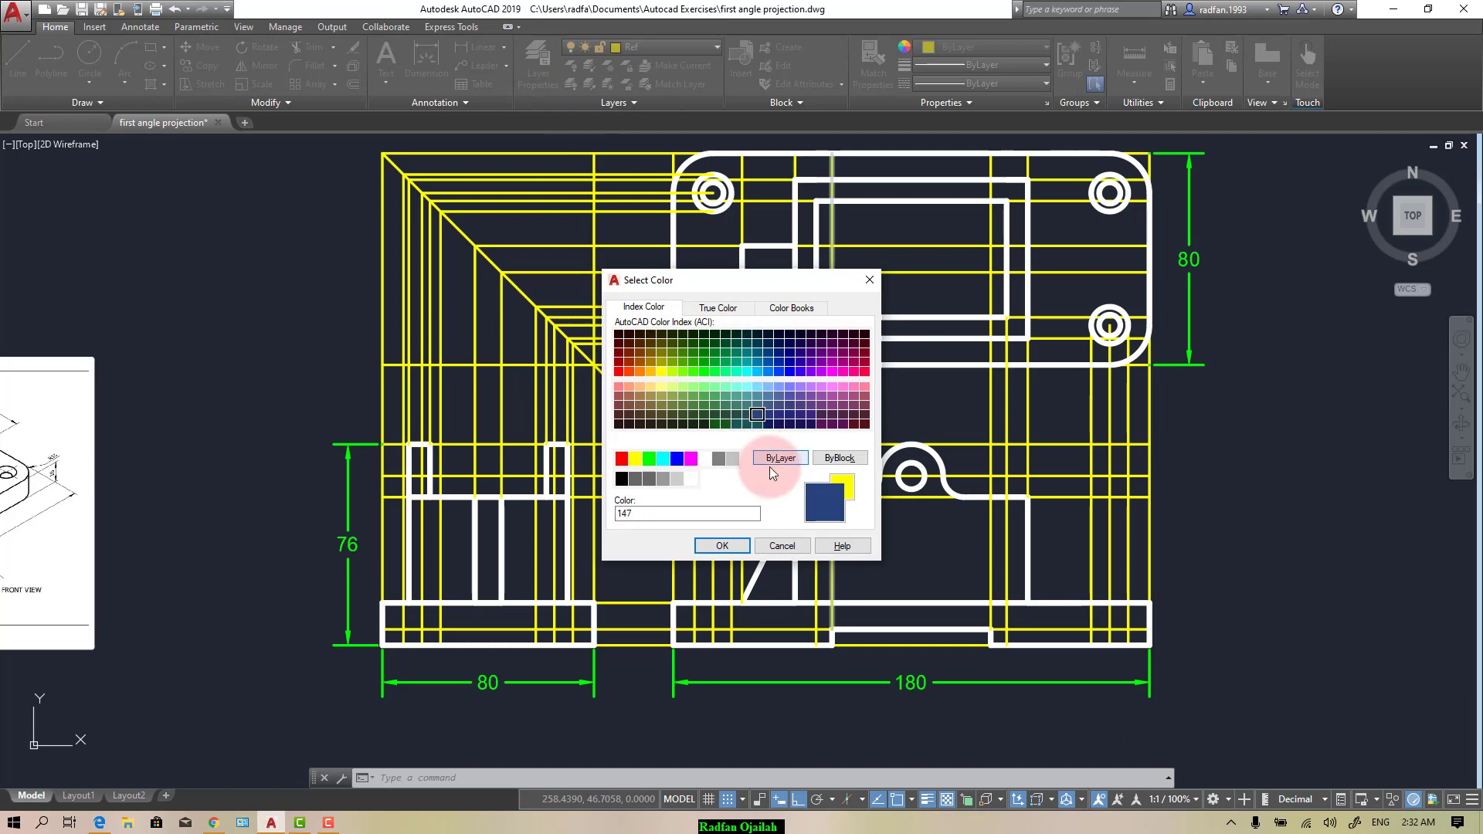
{"action": "left_click", "coordinate": [742, 546]}
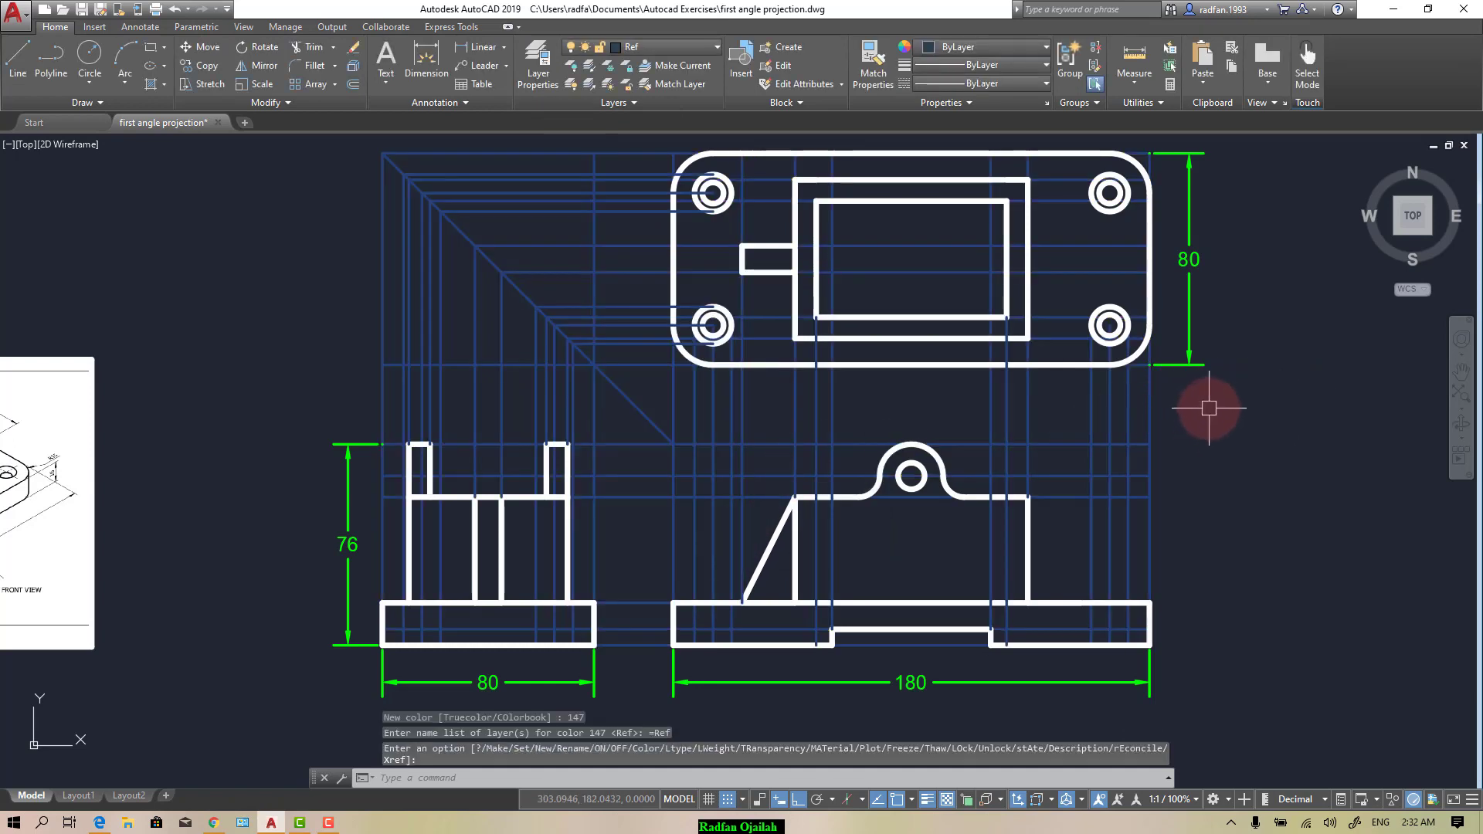
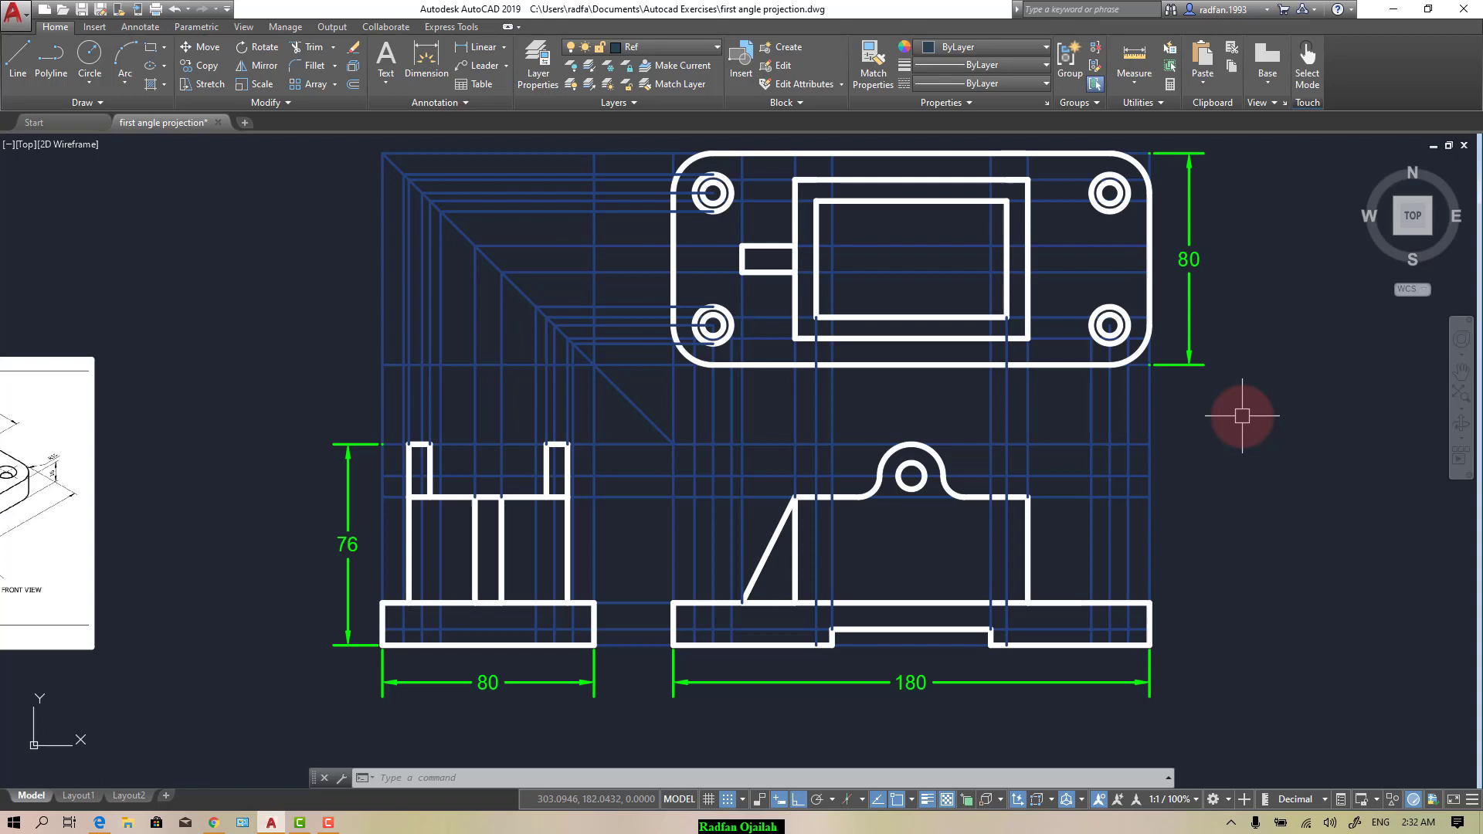
Step: Create a new yellow layer named 'hidden' and give it the loaded HIDDEN linetype
{"action": "left_click", "coordinate": [545, 68]}
{"action": "left_click", "coordinate": [142, 73]}
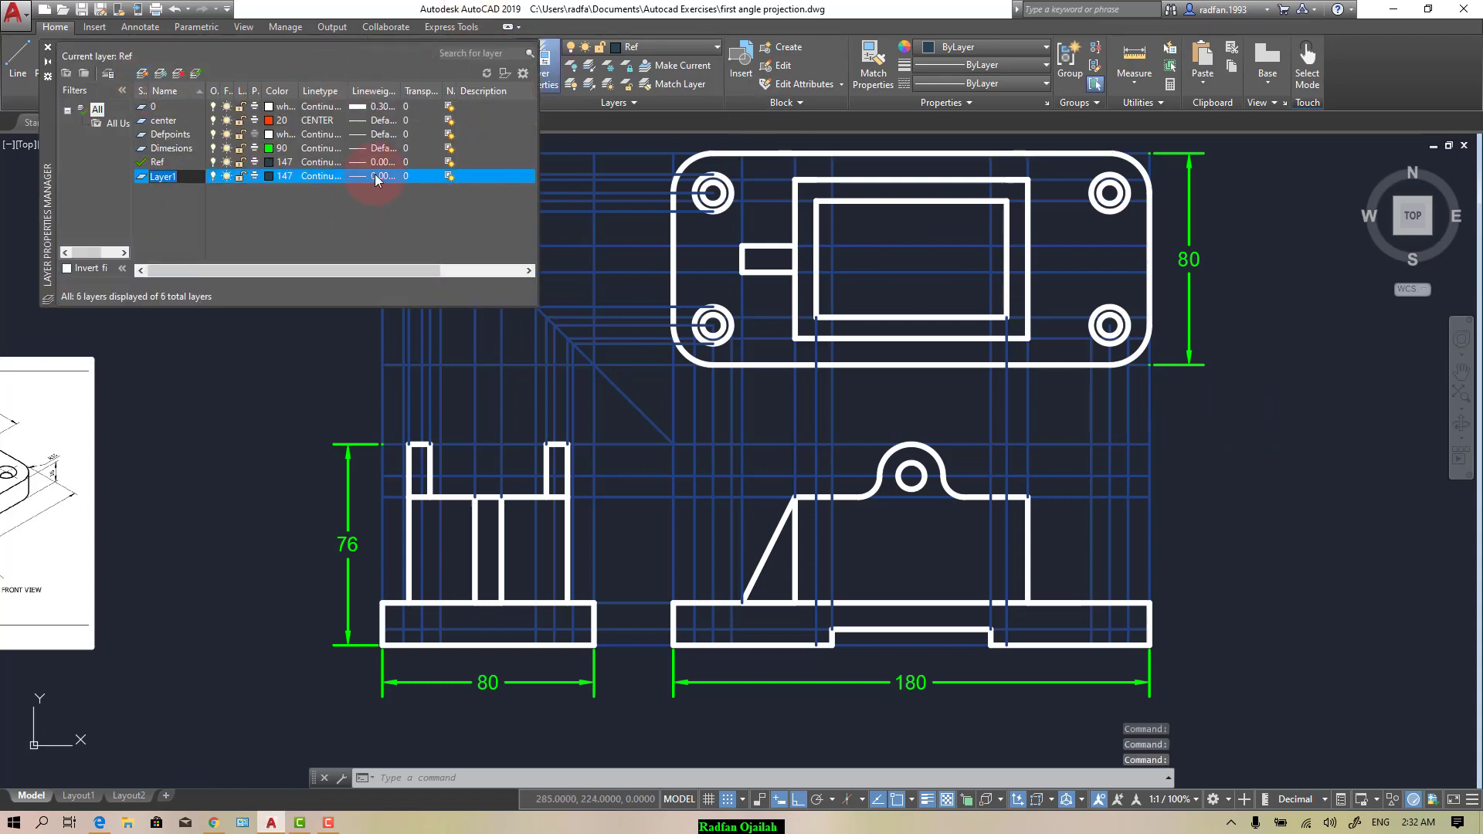
{"action": "left_click", "coordinate": [323, 174]}
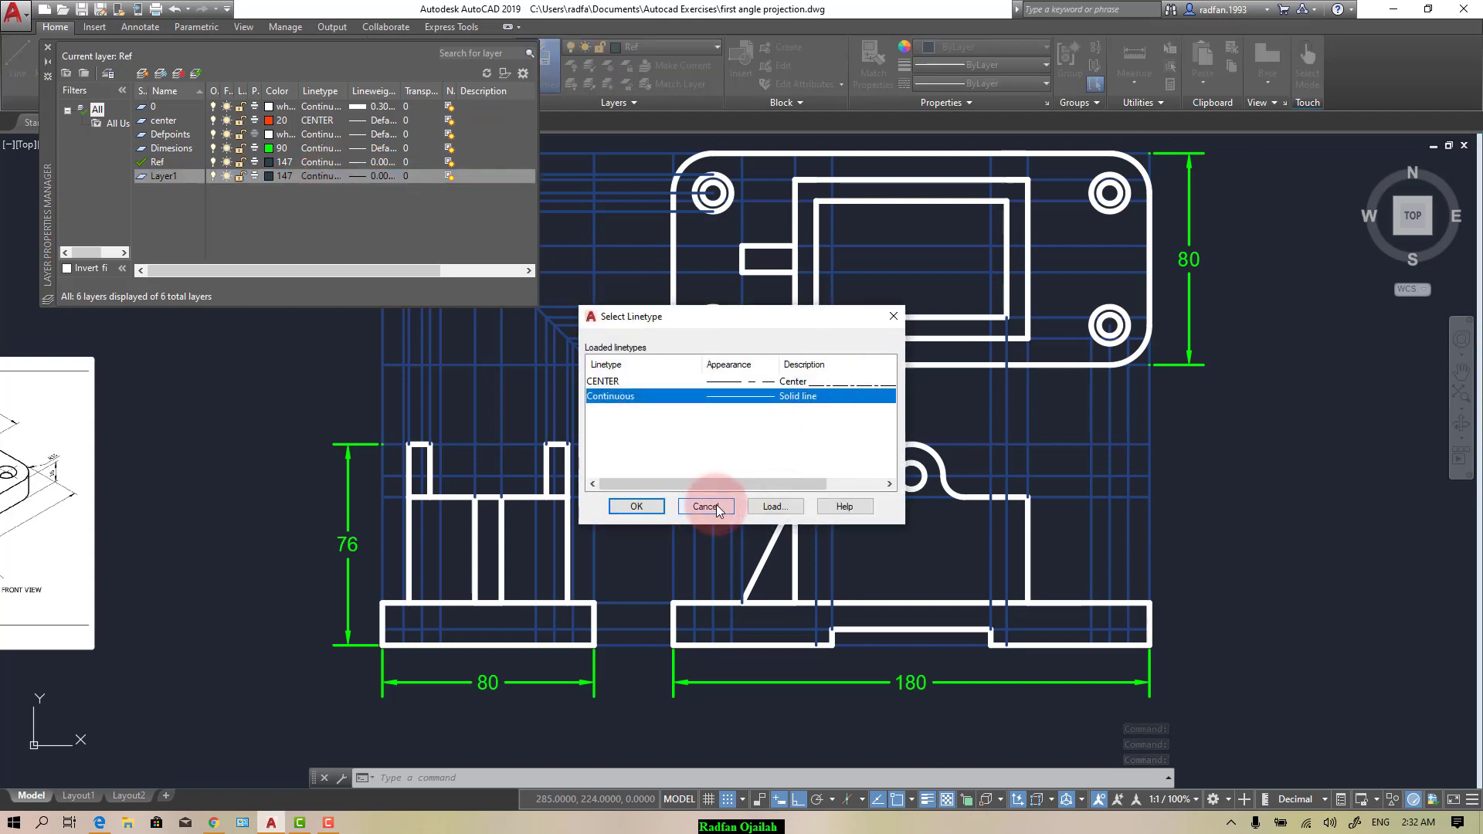
{"action": "left_click", "coordinate": [768, 504]}
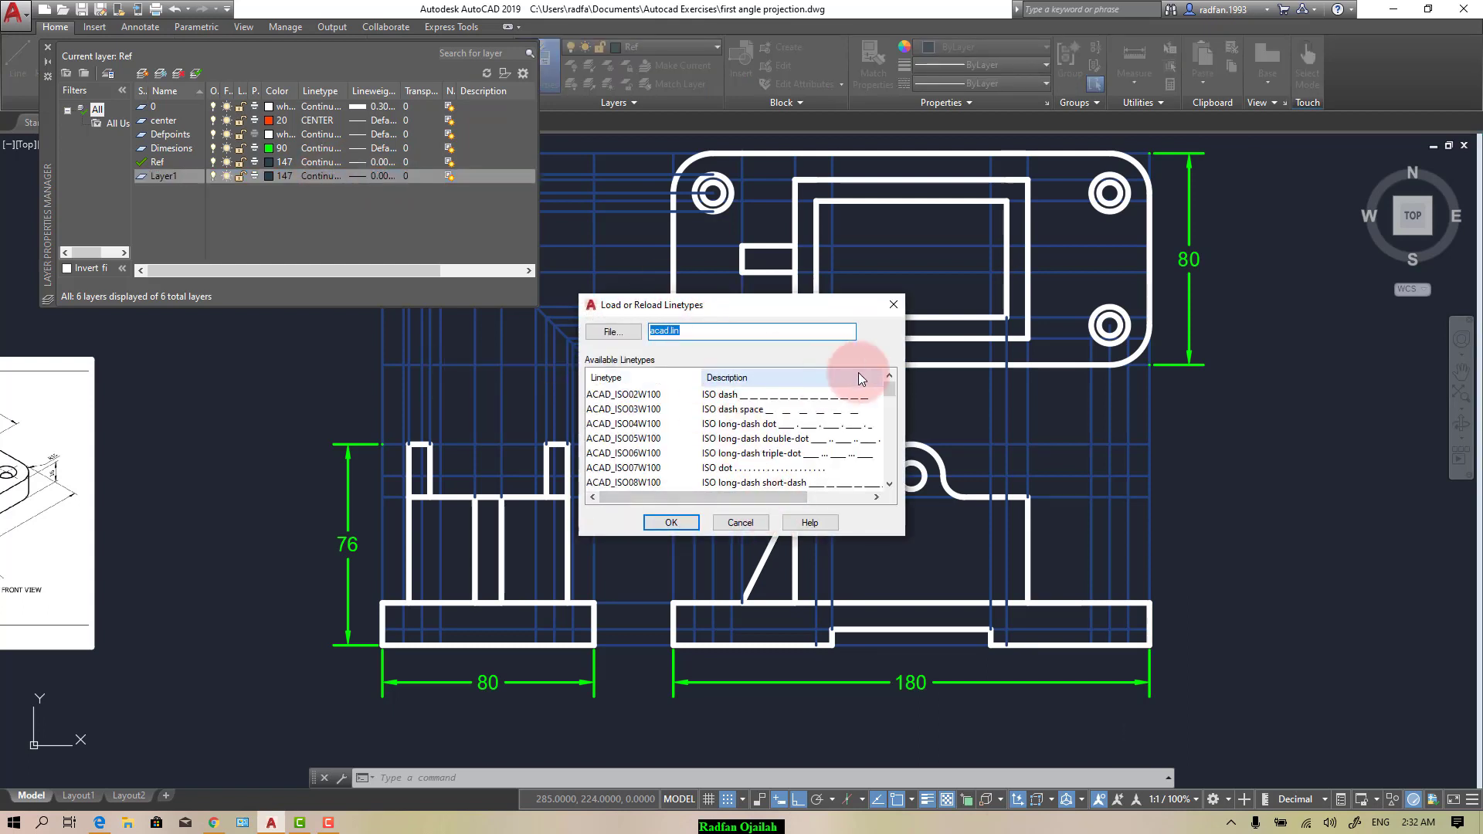
{"action": "left_click", "coordinate": [889, 484]}
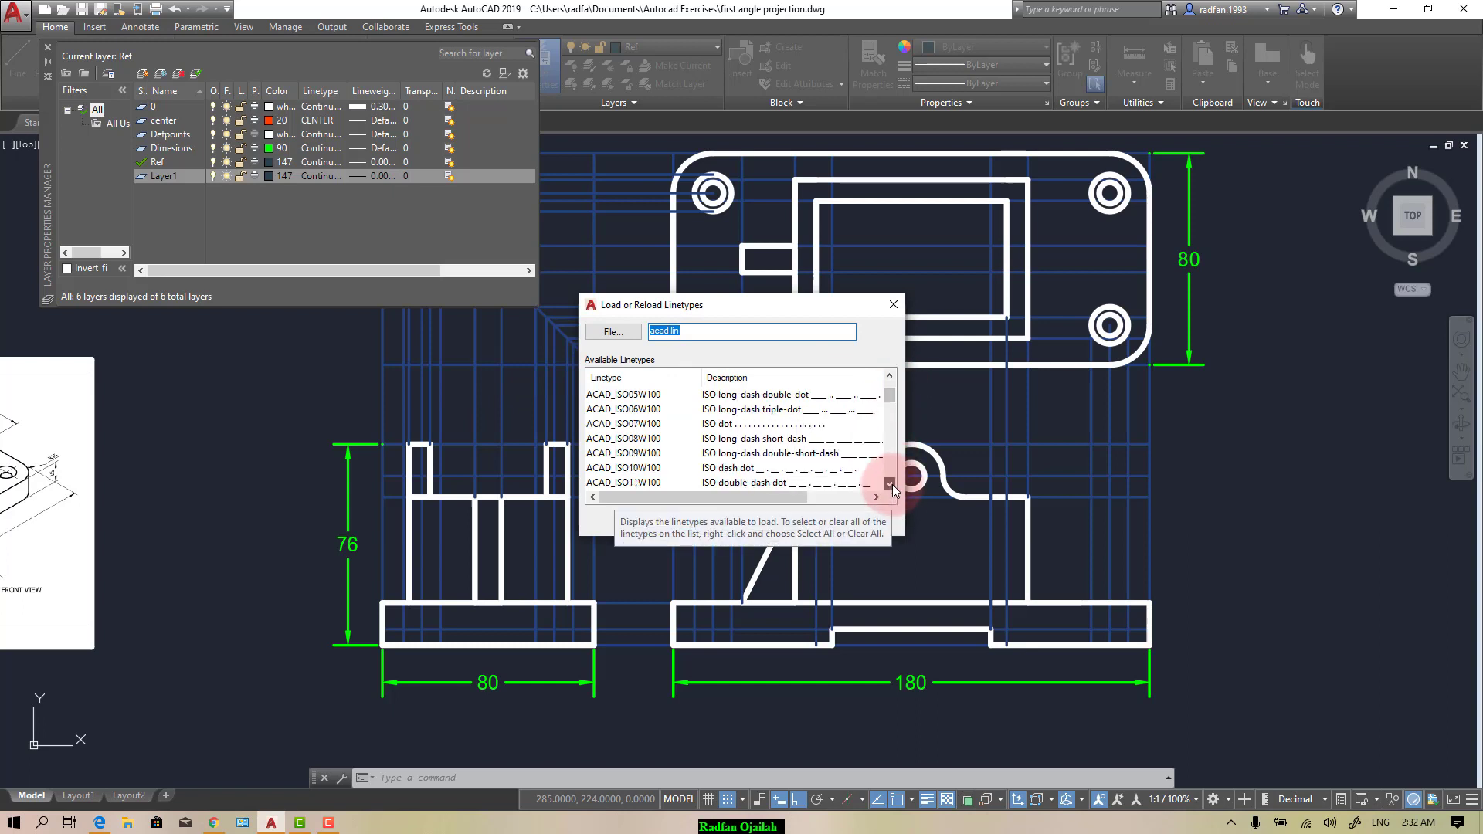
{"action": "left_click", "coordinate": [793, 446]}
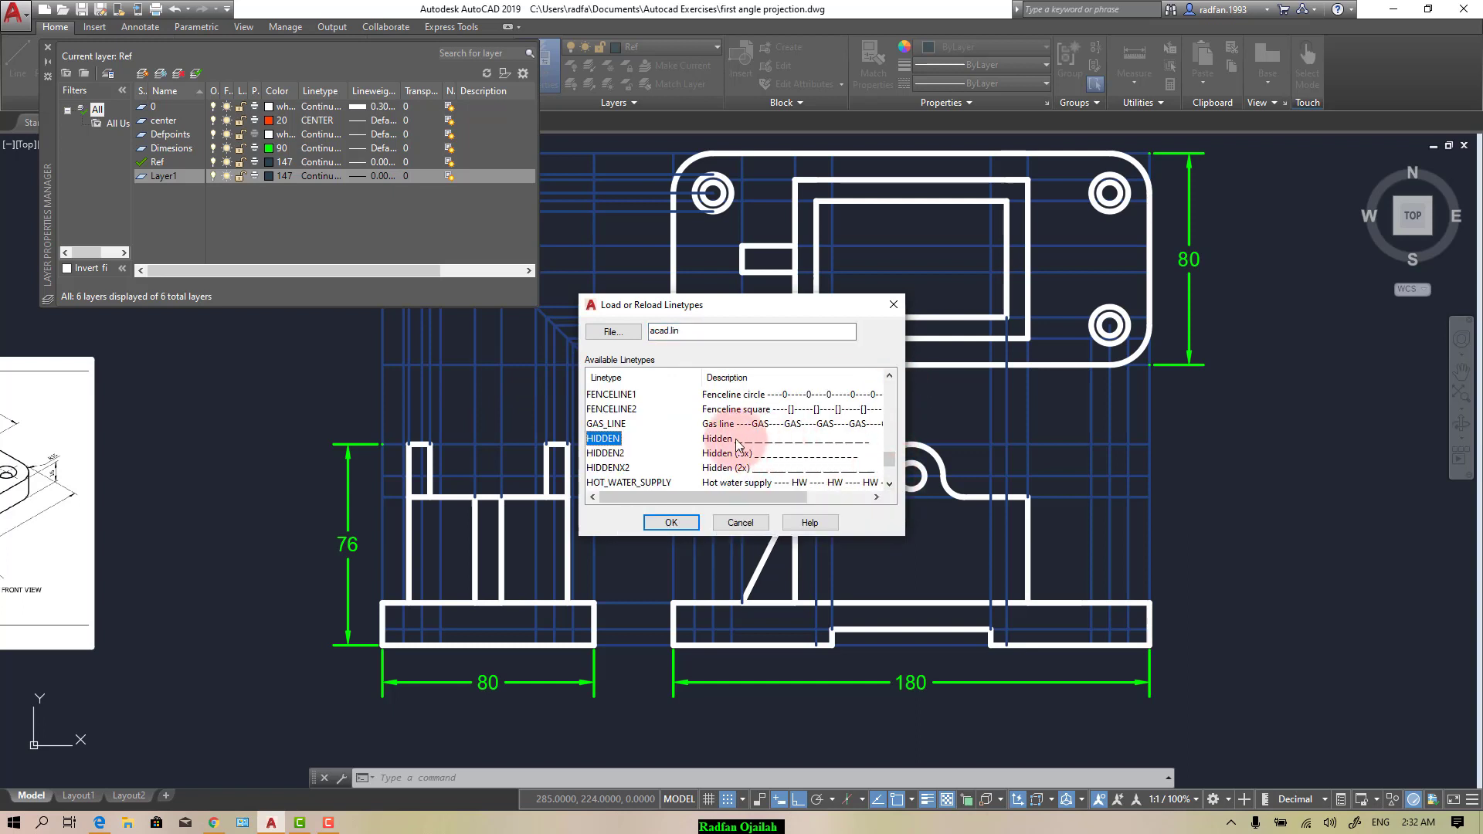
{"action": "left_click", "coordinate": [666, 515]}
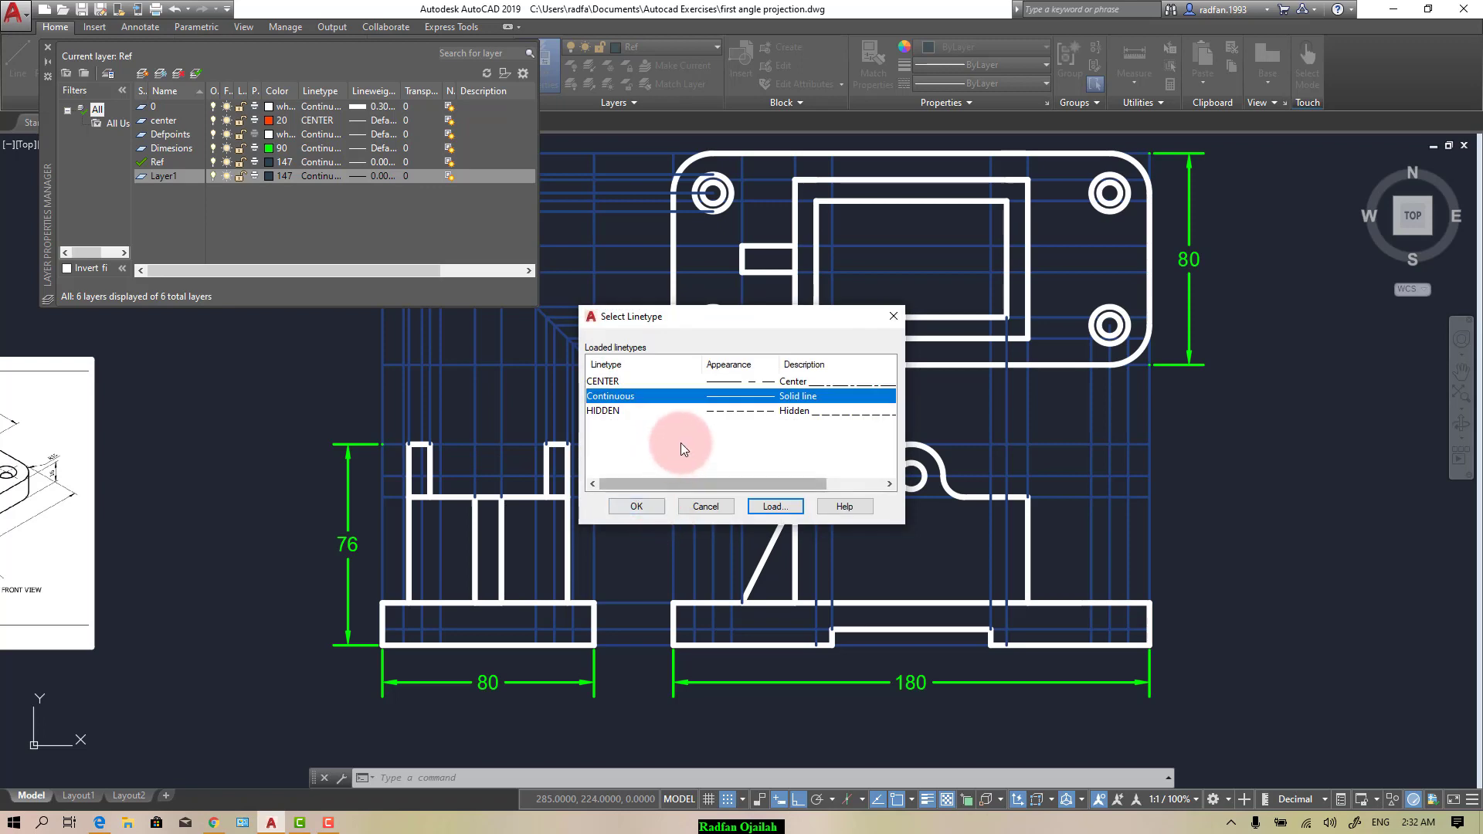
{"action": "left_click", "coordinate": [716, 411]}
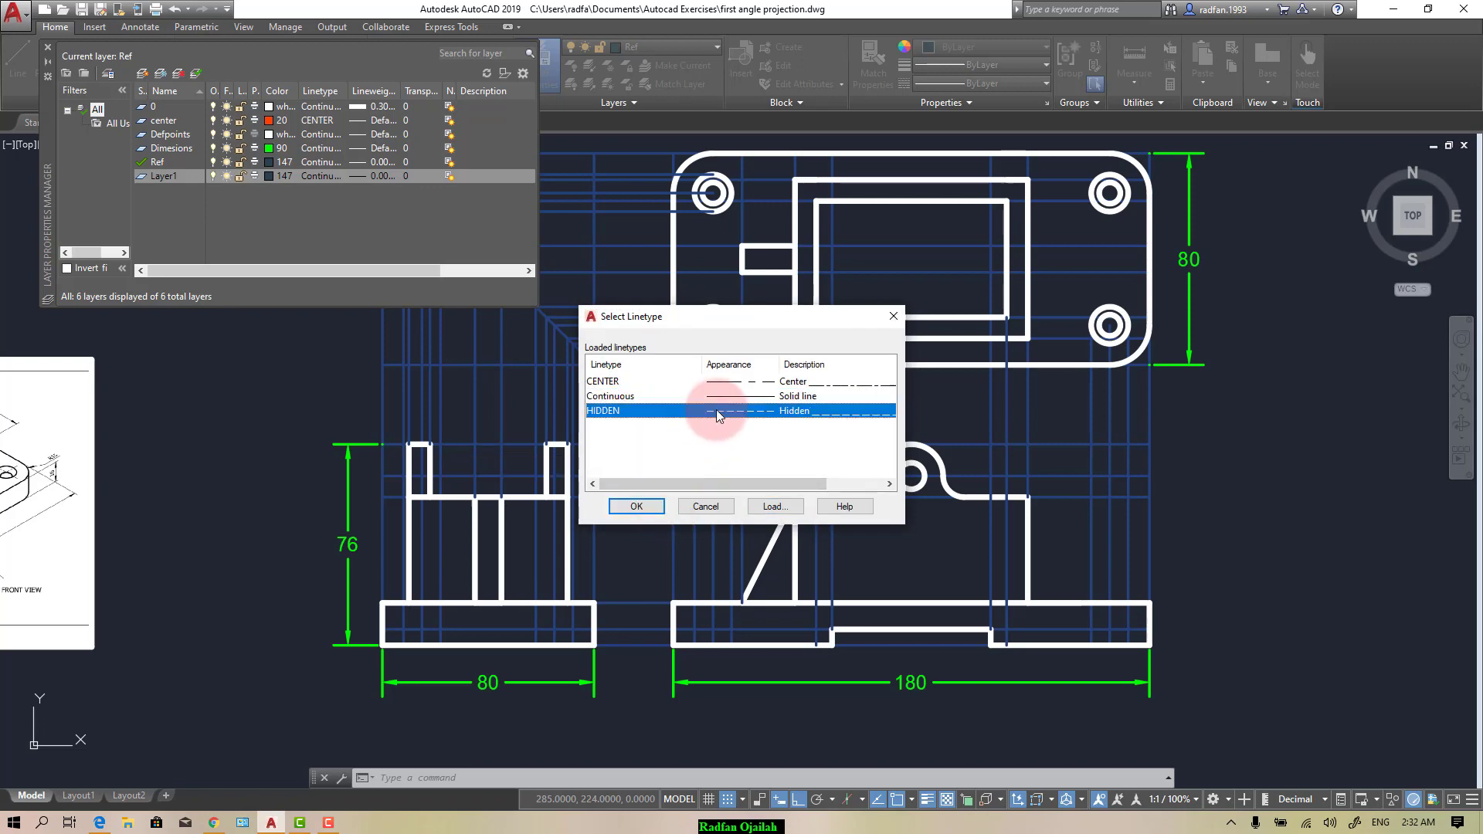
{"action": "left_click", "coordinate": [636, 507]}
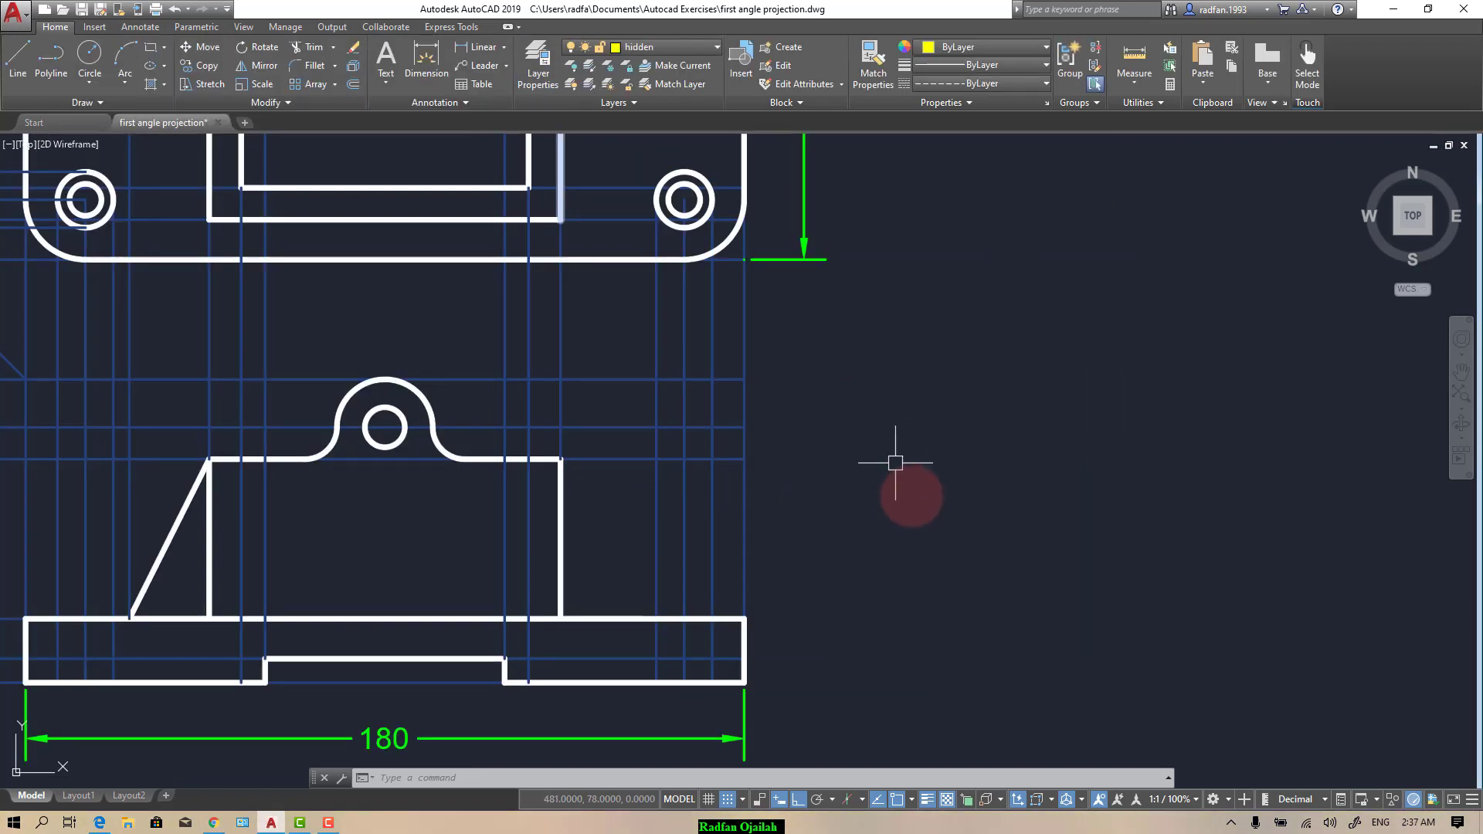
Step: Make center the current layer
{"action": "scroll", "coordinate": [889, 464], "scroll_direction": "down", "scroll_amount": 3}
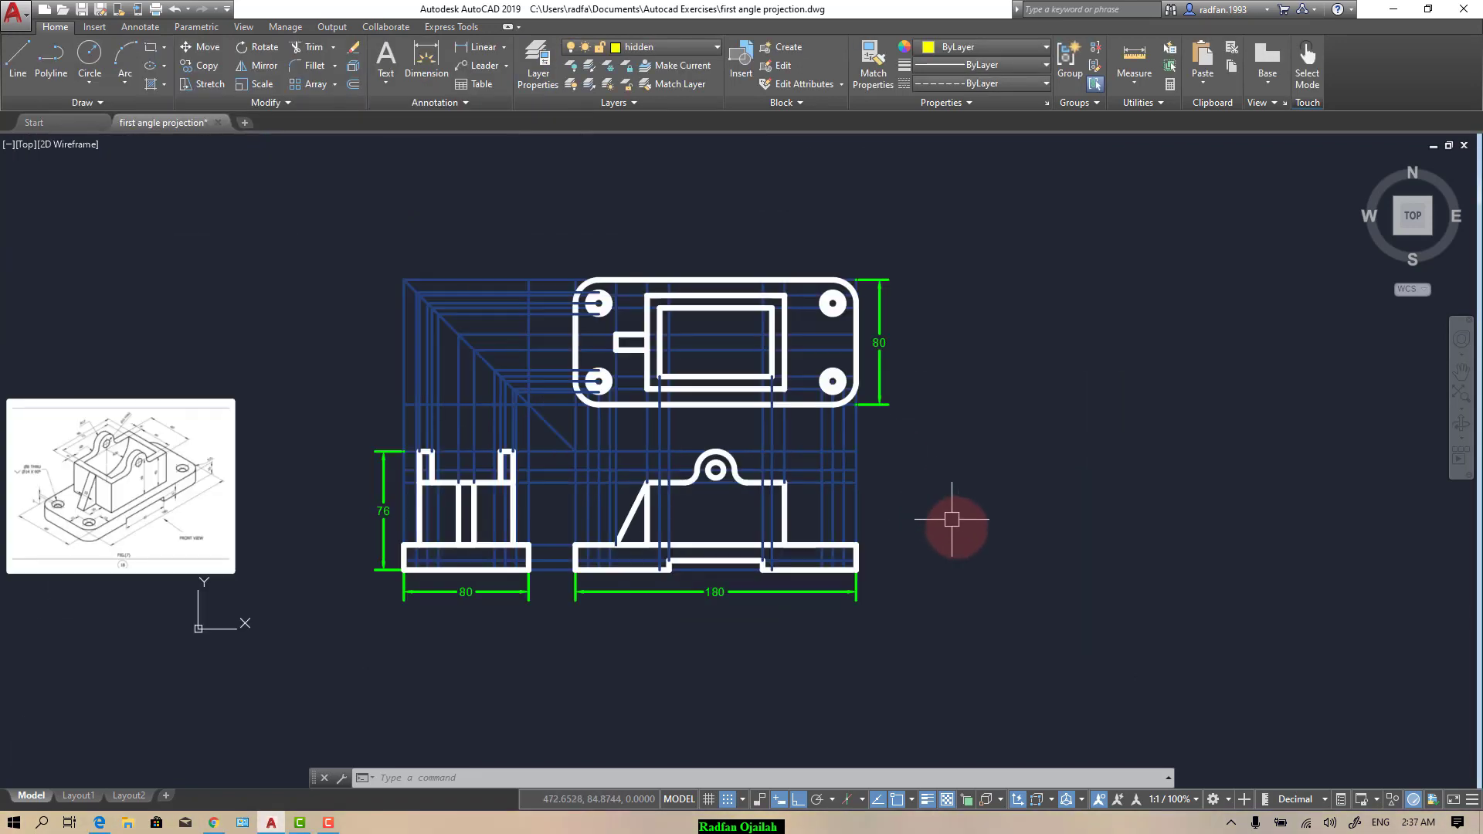
{"action": "scroll", "coordinate": [324, 384], "scroll_direction": "up", "scroll_amount": 2}
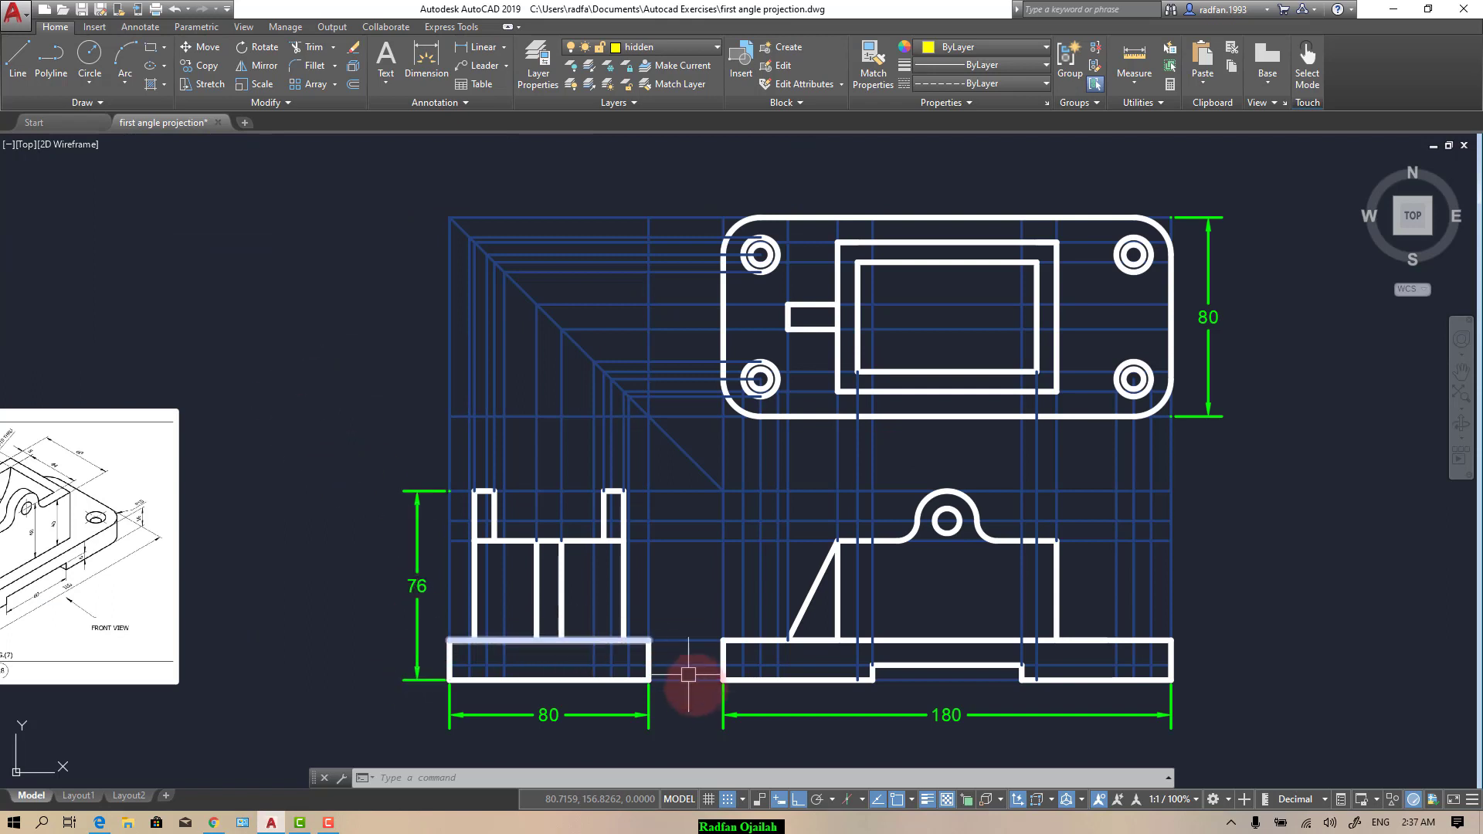
{"action": "left_click", "coordinate": [680, 45]}
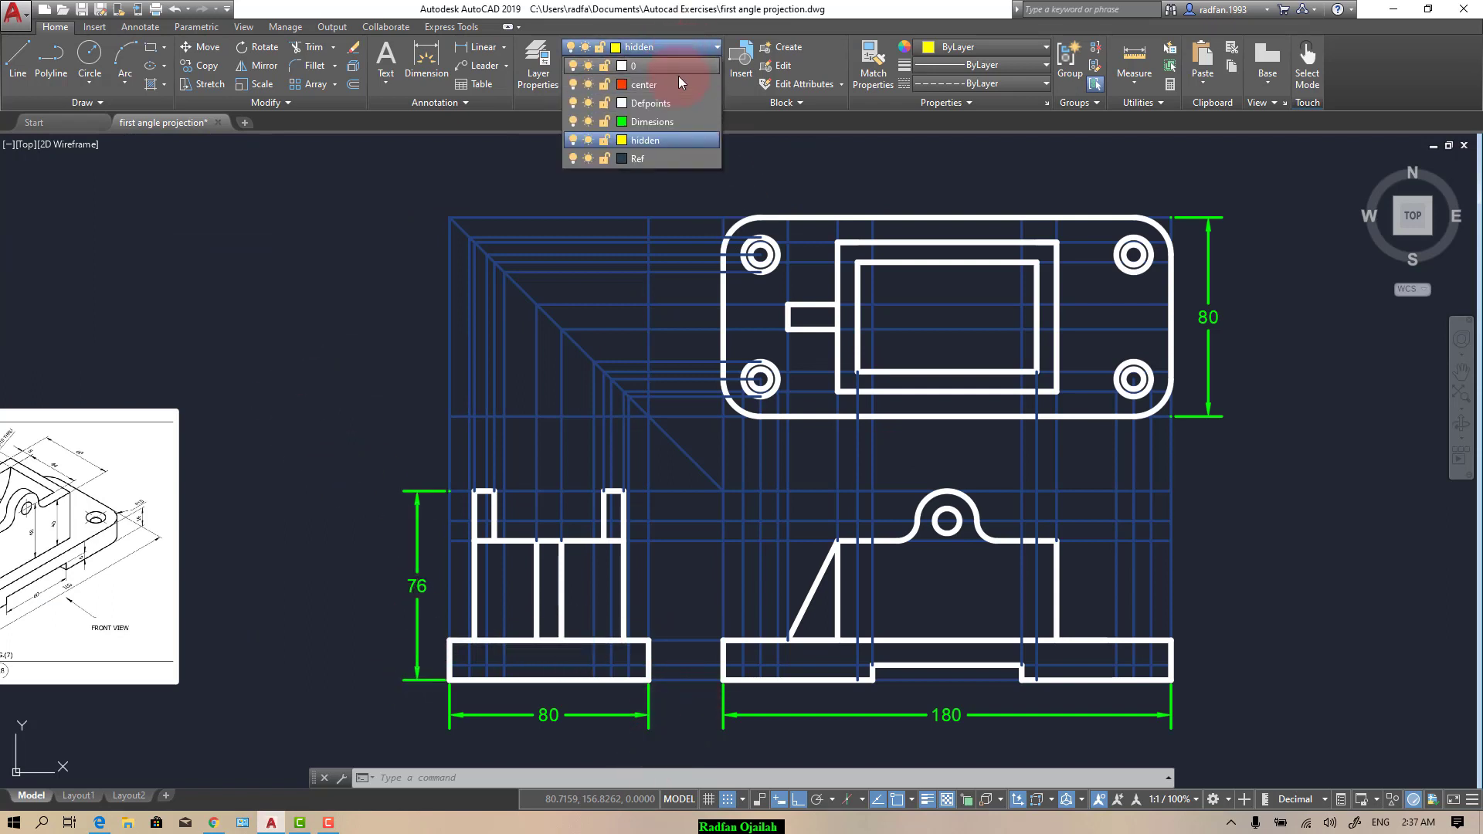
{"action": "left_click", "coordinate": [673, 91]}
Step: Draw a vertical line across the front view's base near its right end, at X 407
{"action": "scroll", "coordinate": [314, 423], "scroll_direction": "down", "scroll_amount": 2}
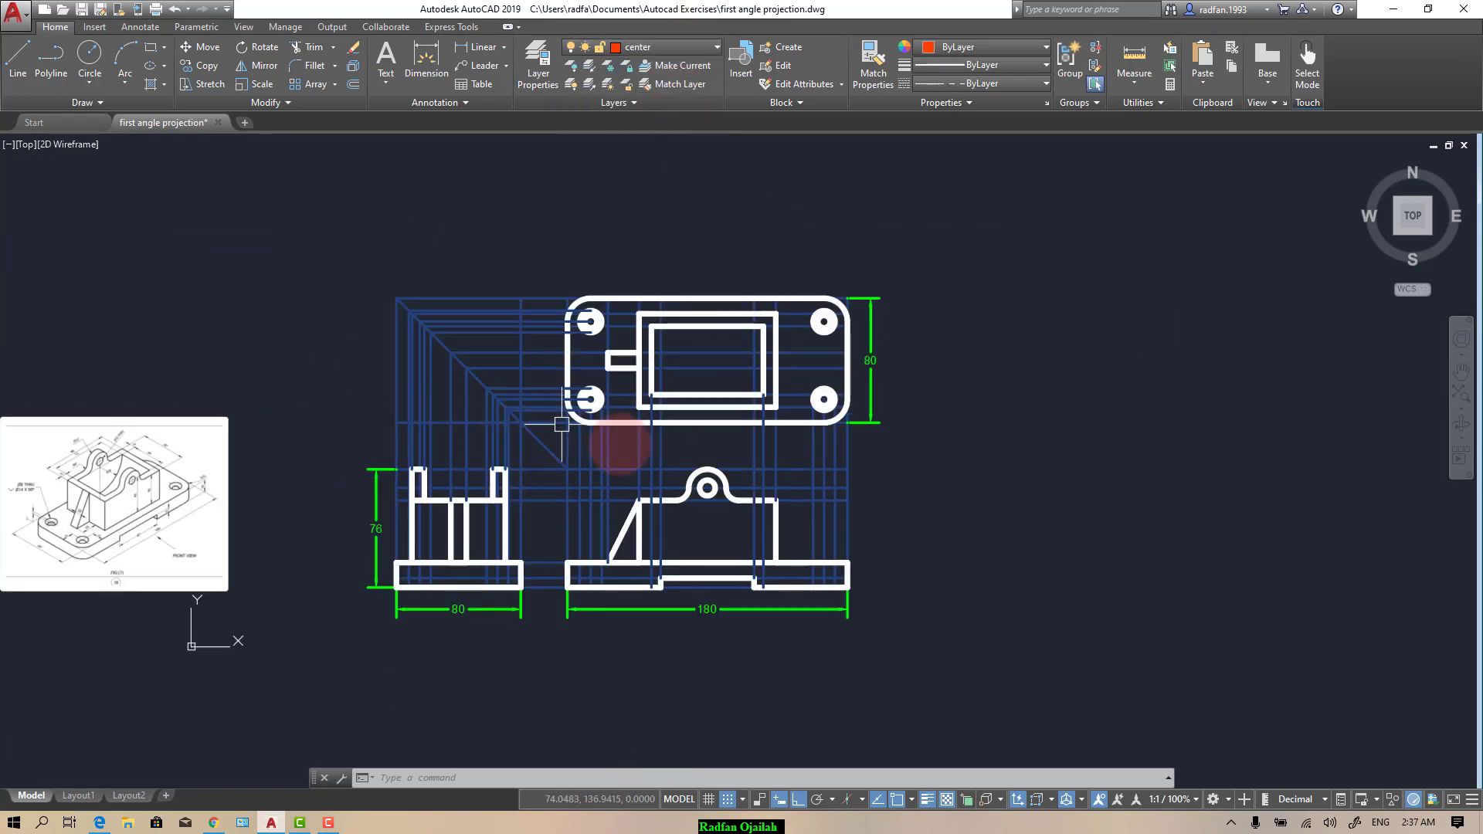
{"action": "scroll", "coordinate": [835, 622], "scroll_direction": "up", "scroll_amount": 2}
{"action": "scroll", "coordinate": [835, 621], "scroll_direction": "up", "scroll_amount": 2}
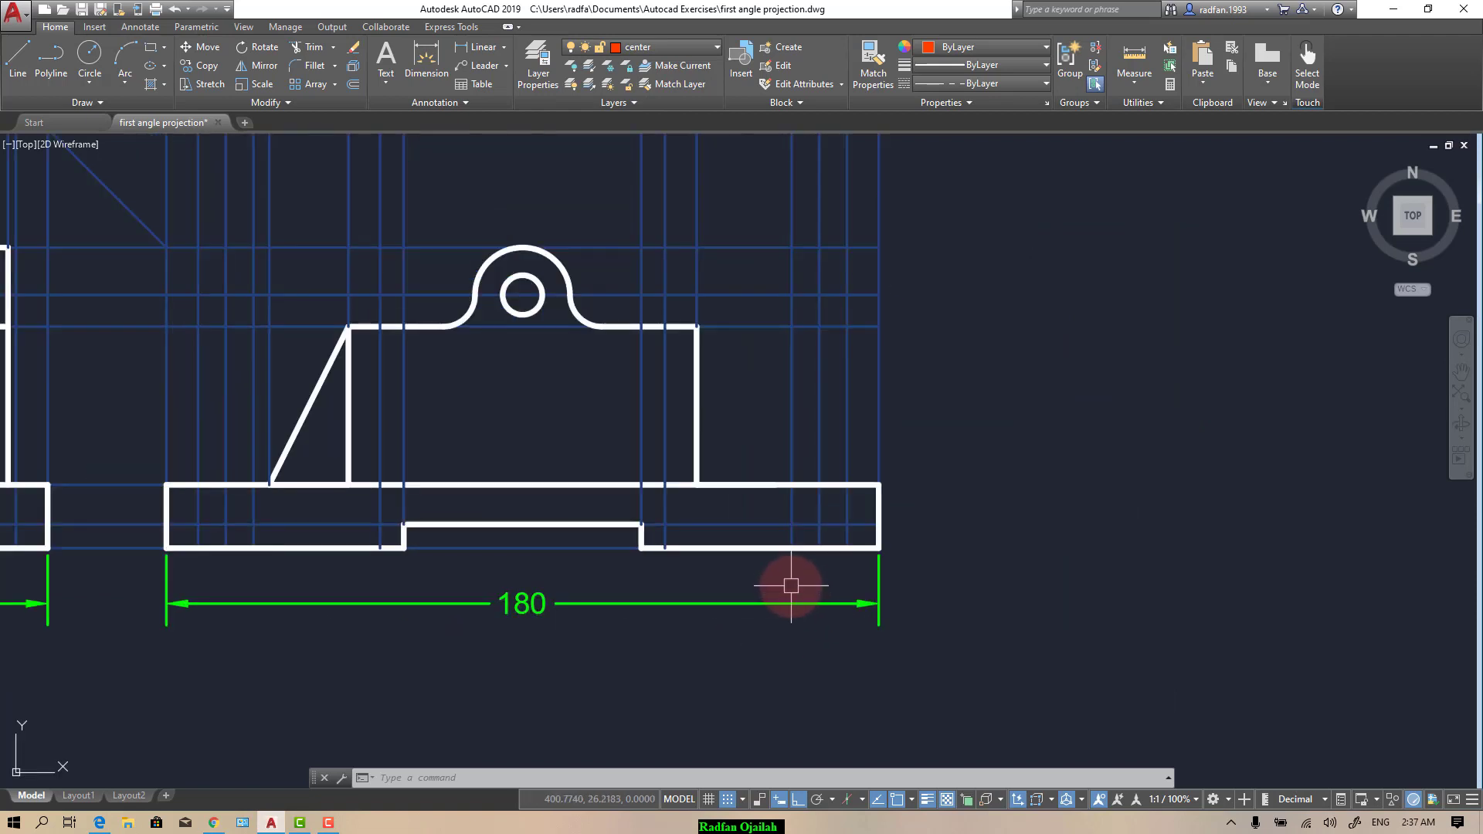
{"action": "key", "text": "Return"}
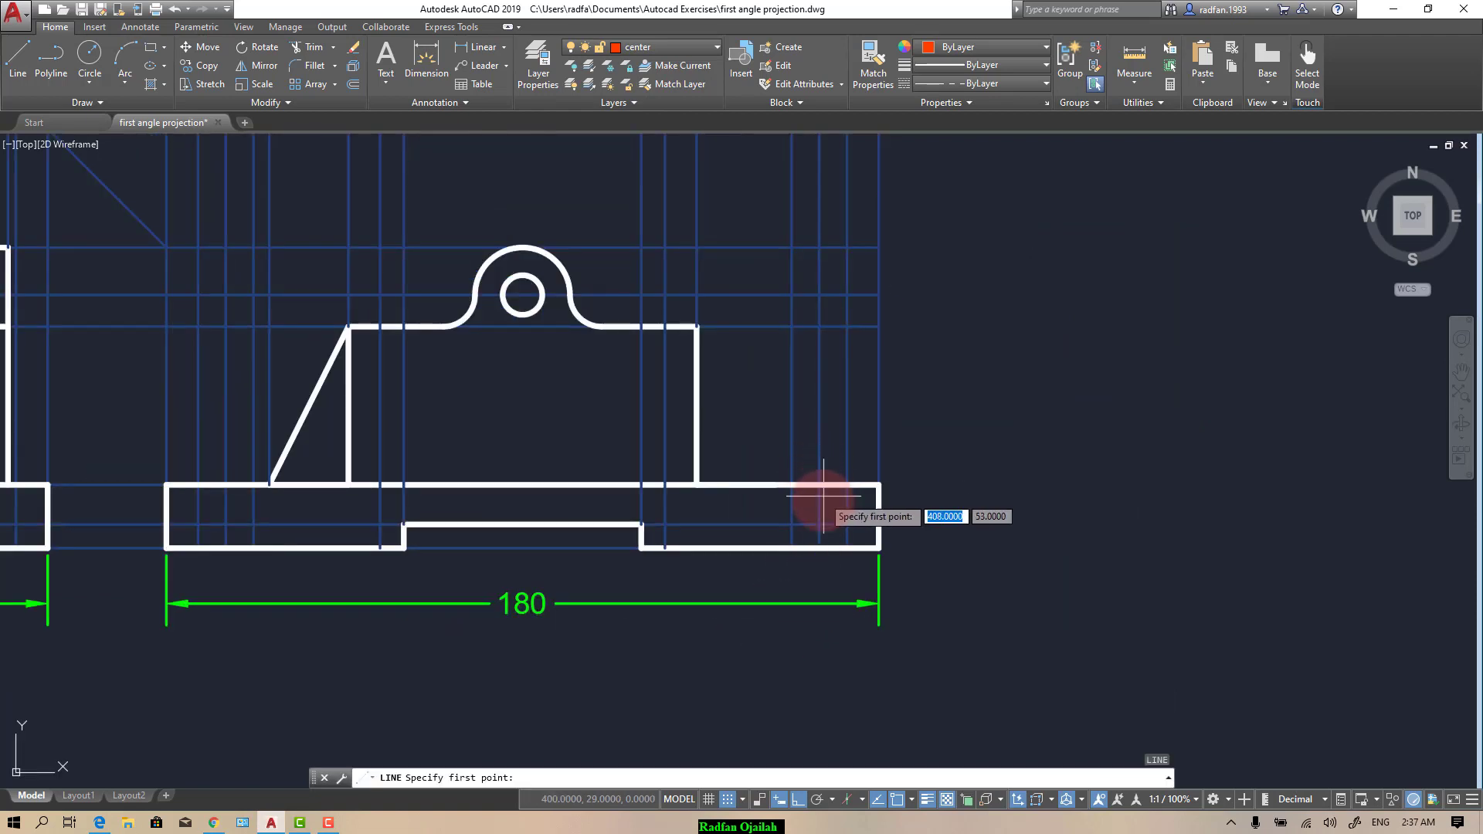
{"action": "left_click", "coordinate": [819, 548]}
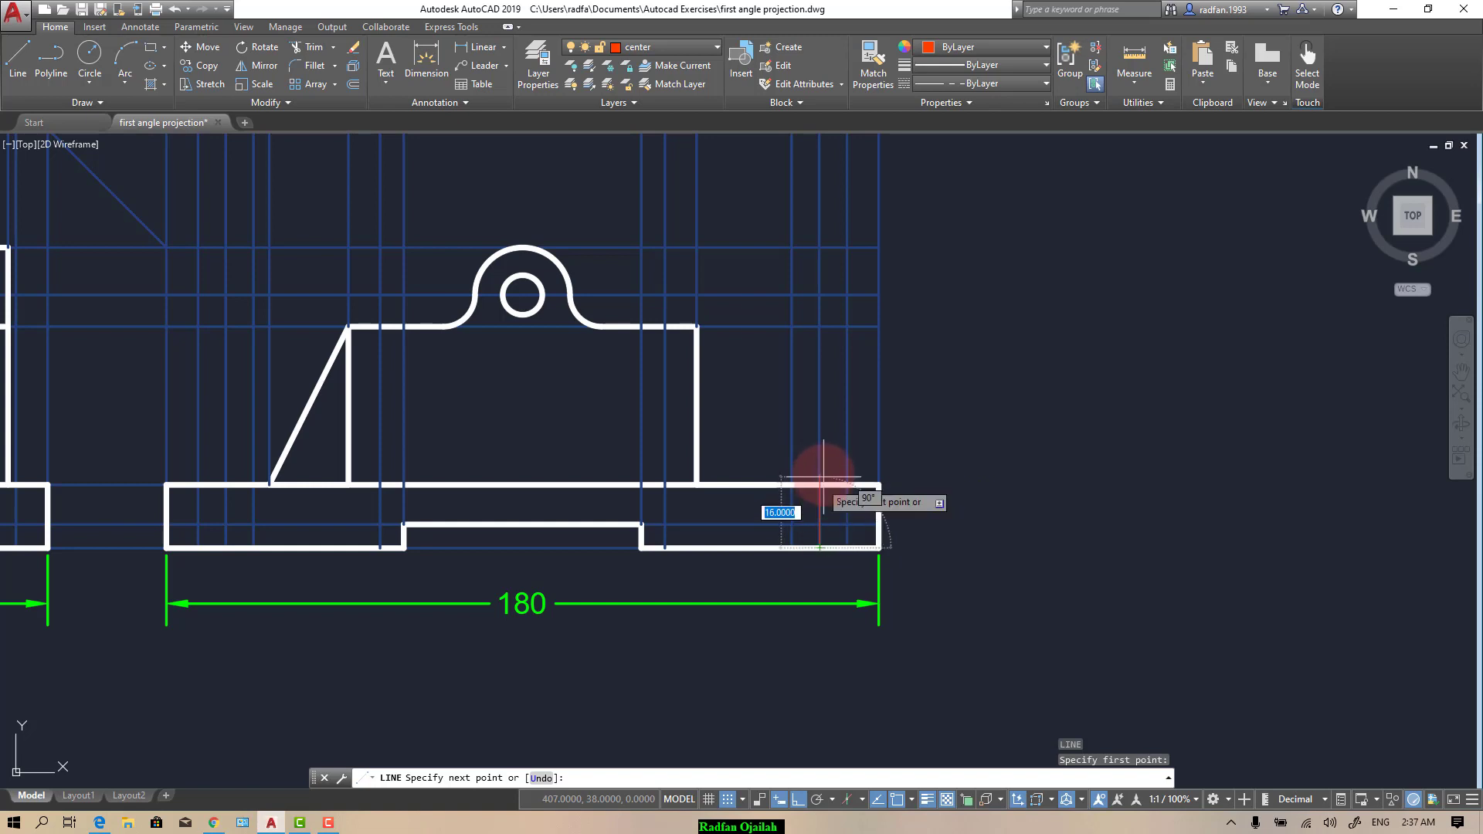
{"action": "scroll", "coordinate": [807, 635], "scroll_direction": "down", "scroll_amount": 2}
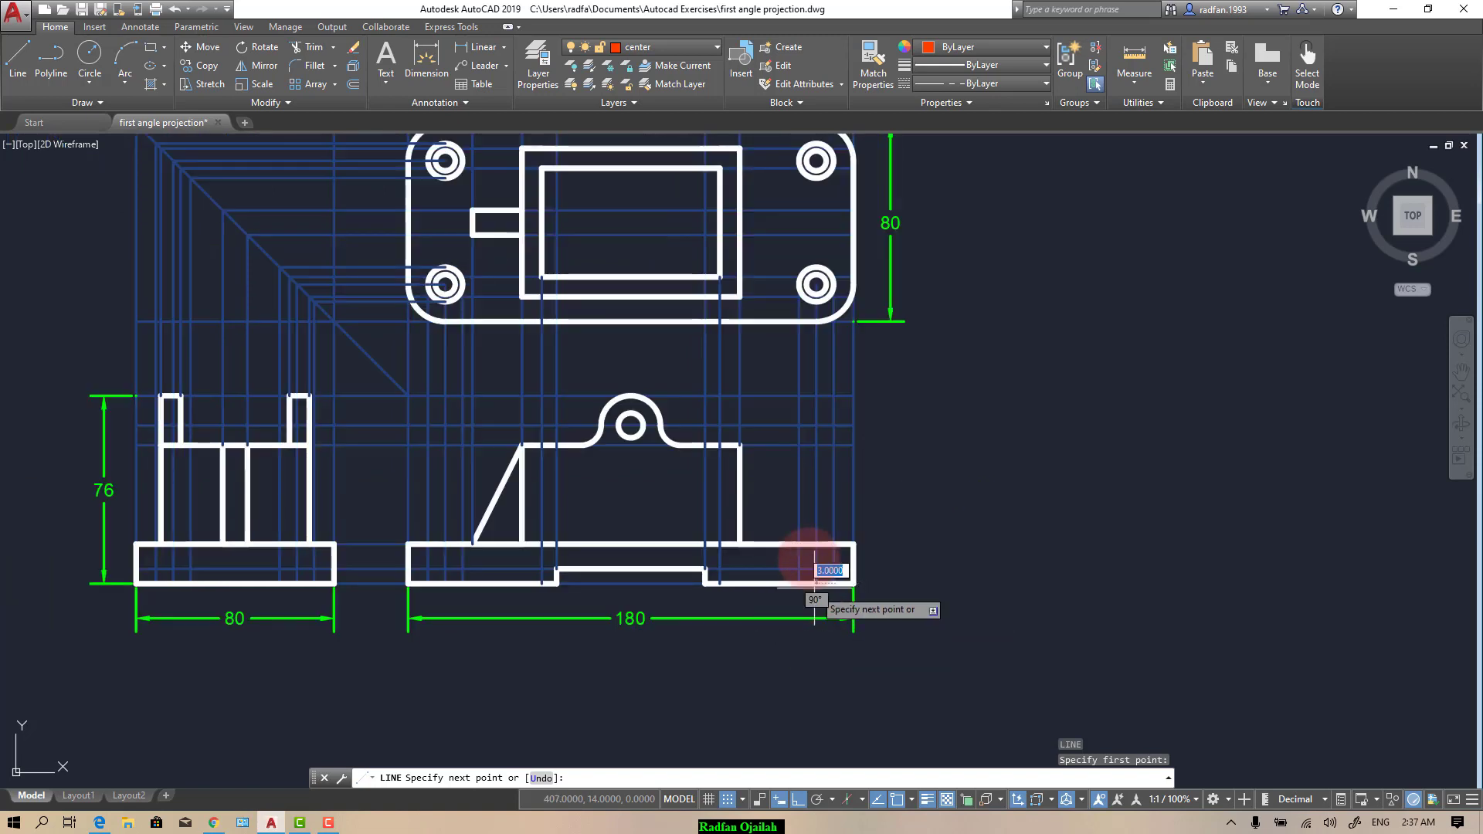
{"action": "scroll", "coordinate": [811, 549], "scroll_direction": "up", "scroll_amount": 3}
{"action": "left_click", "coordinate": [823, 551]}
{"action": "key", "text": "Return"}
Step: Select the new vertical line and show its properties in the Properties palette
{"action": "left_click", "coordinate": [859, 489]}
{"action": "scroll", "coordinate": [807, 618], "scroll_direction": "up", "scroll_amount": 3}
{"action": "left_click", "coordinate": [808, 602]}
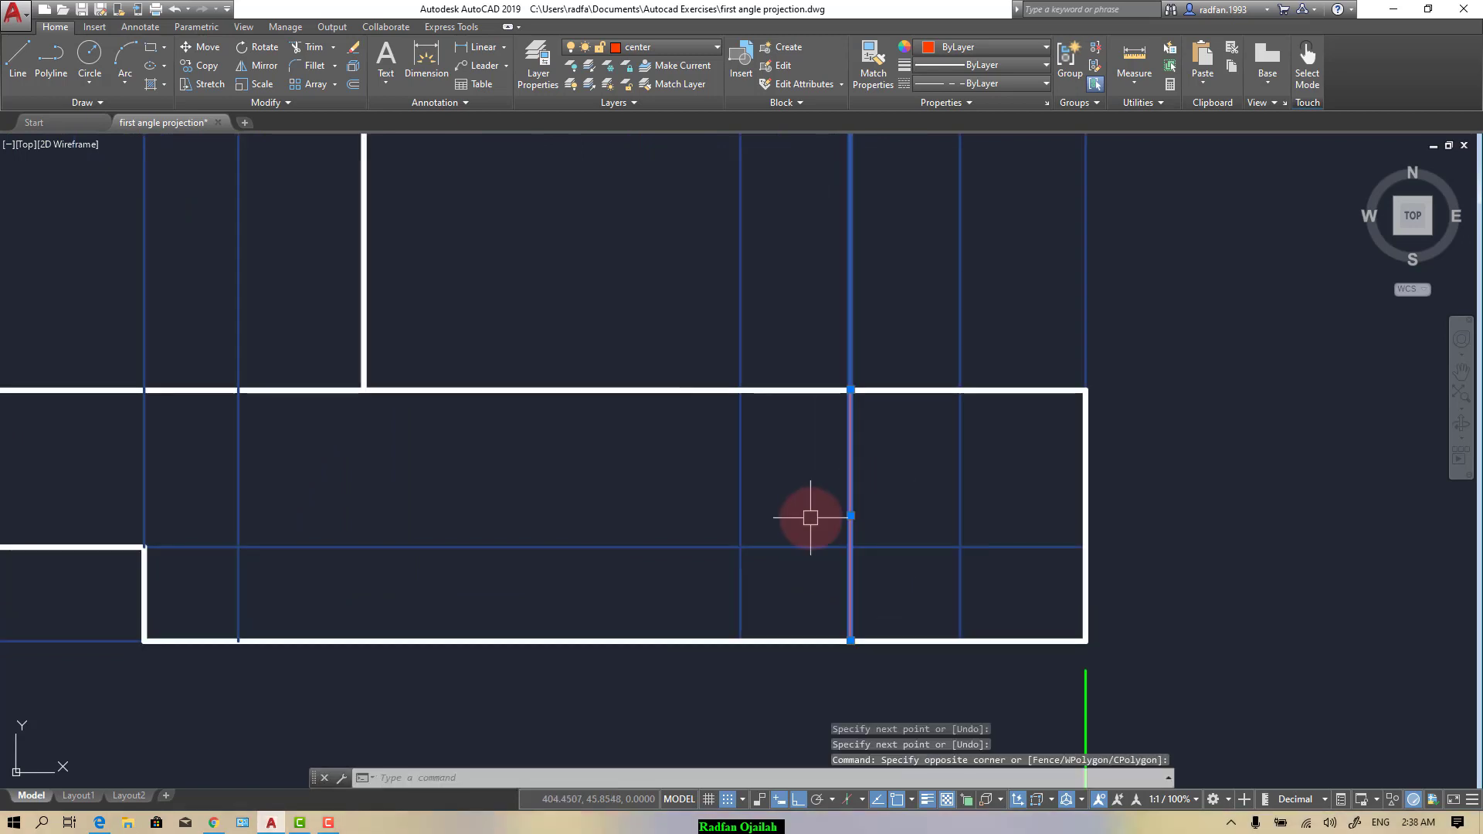
{"action": "left_click", "coordinate": [1049, 103]}
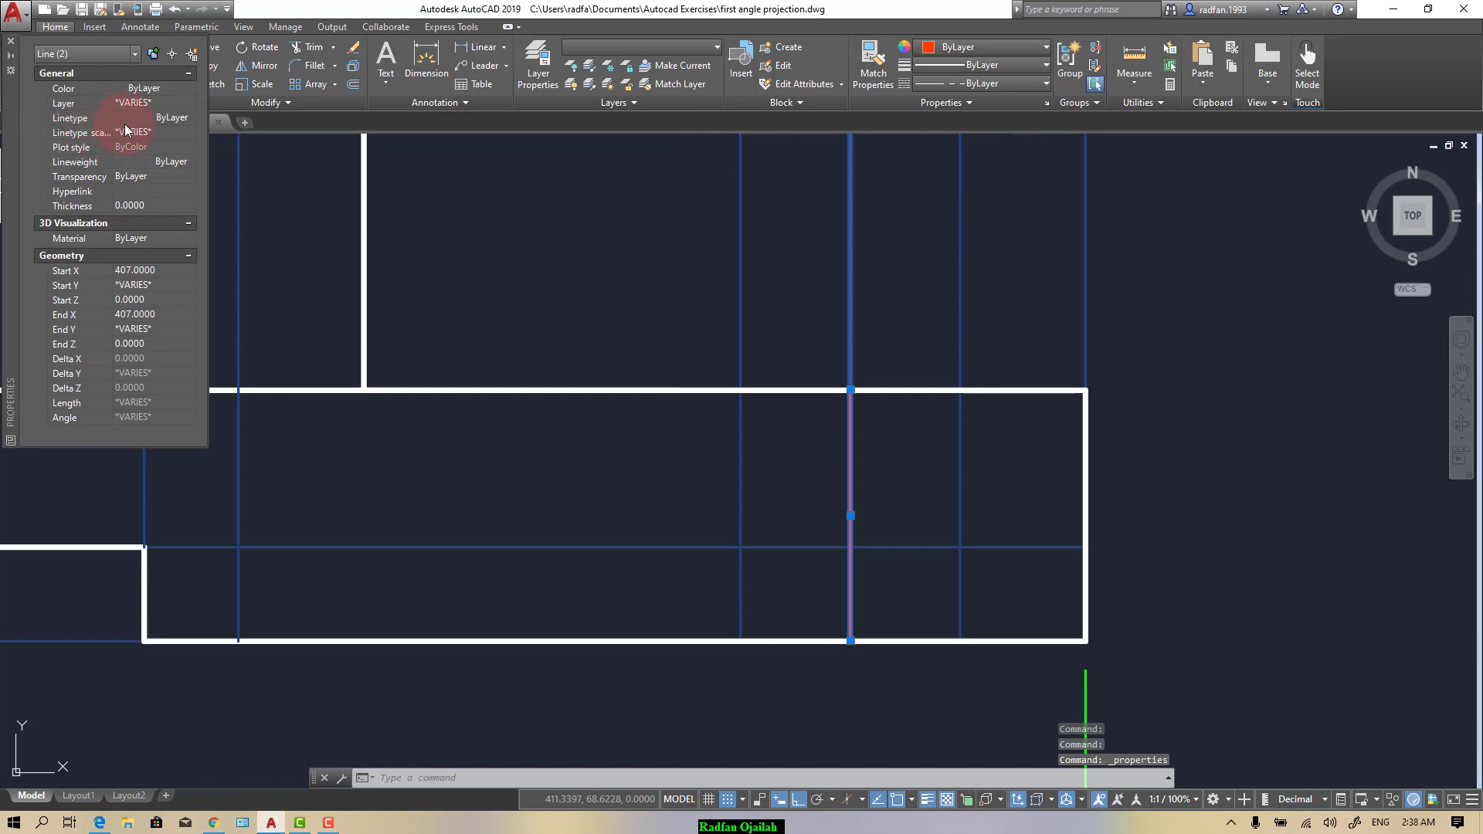
Step: Set the center line's linetype scale to 5 so the dash-dot pattern shows
{"action": "left_click", "coordinate": [142, 133]}
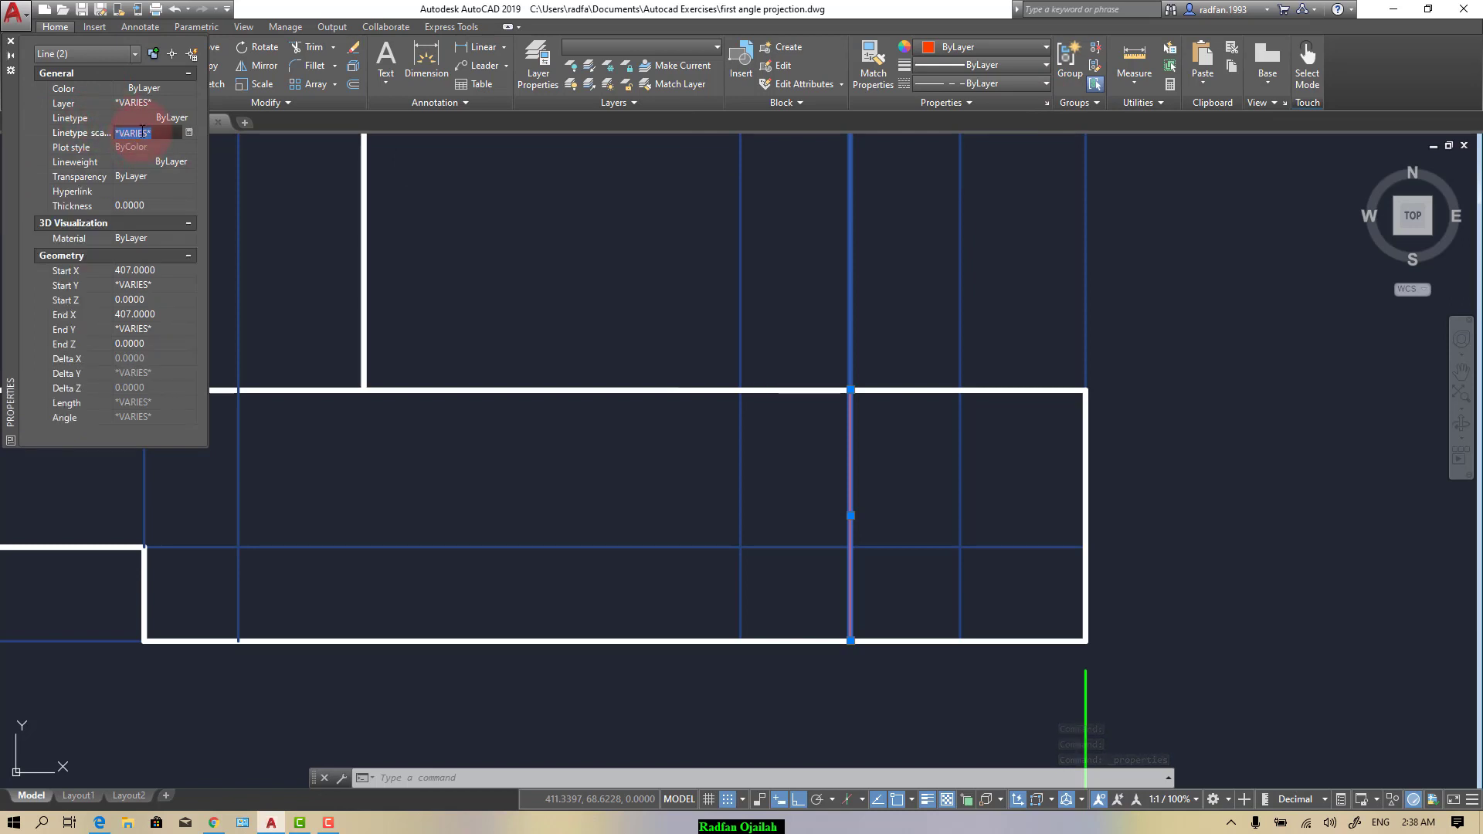
{"action": "key", "text": "Escape"}
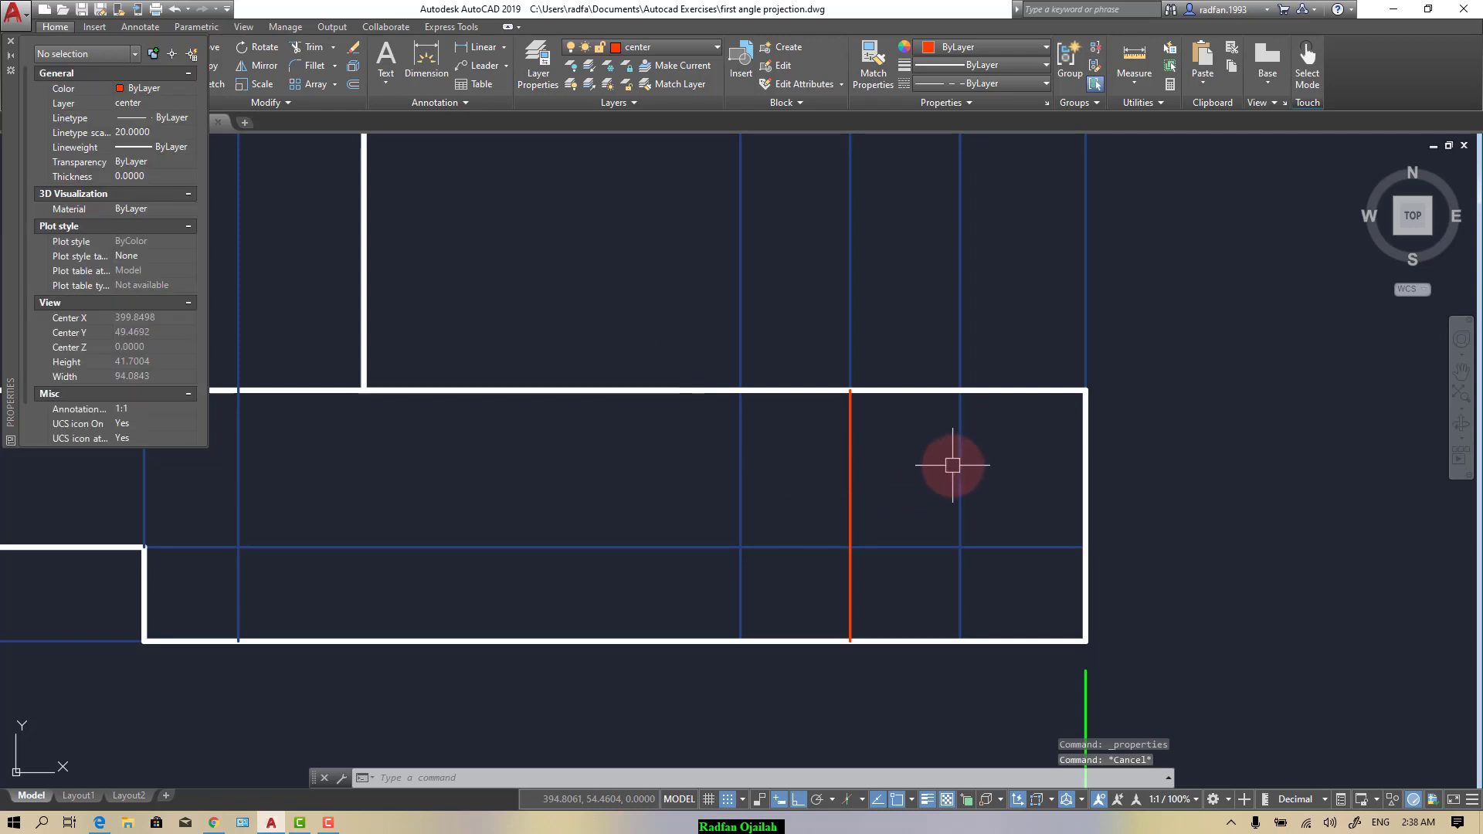
{"action": "left_click", "coordinate": [847, 477]}
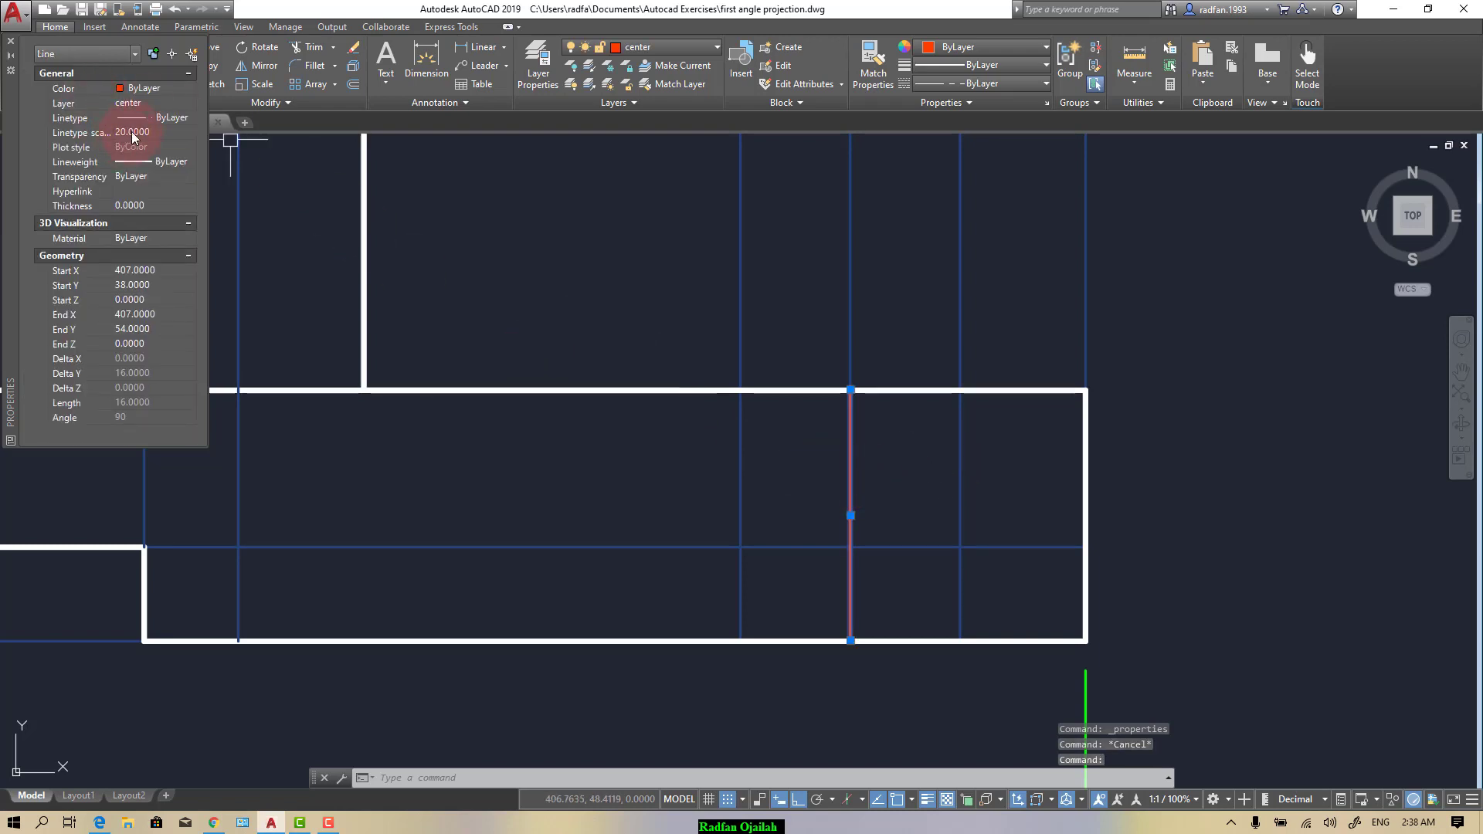
{"action": "left_click", "coordinate": [133, 132]}
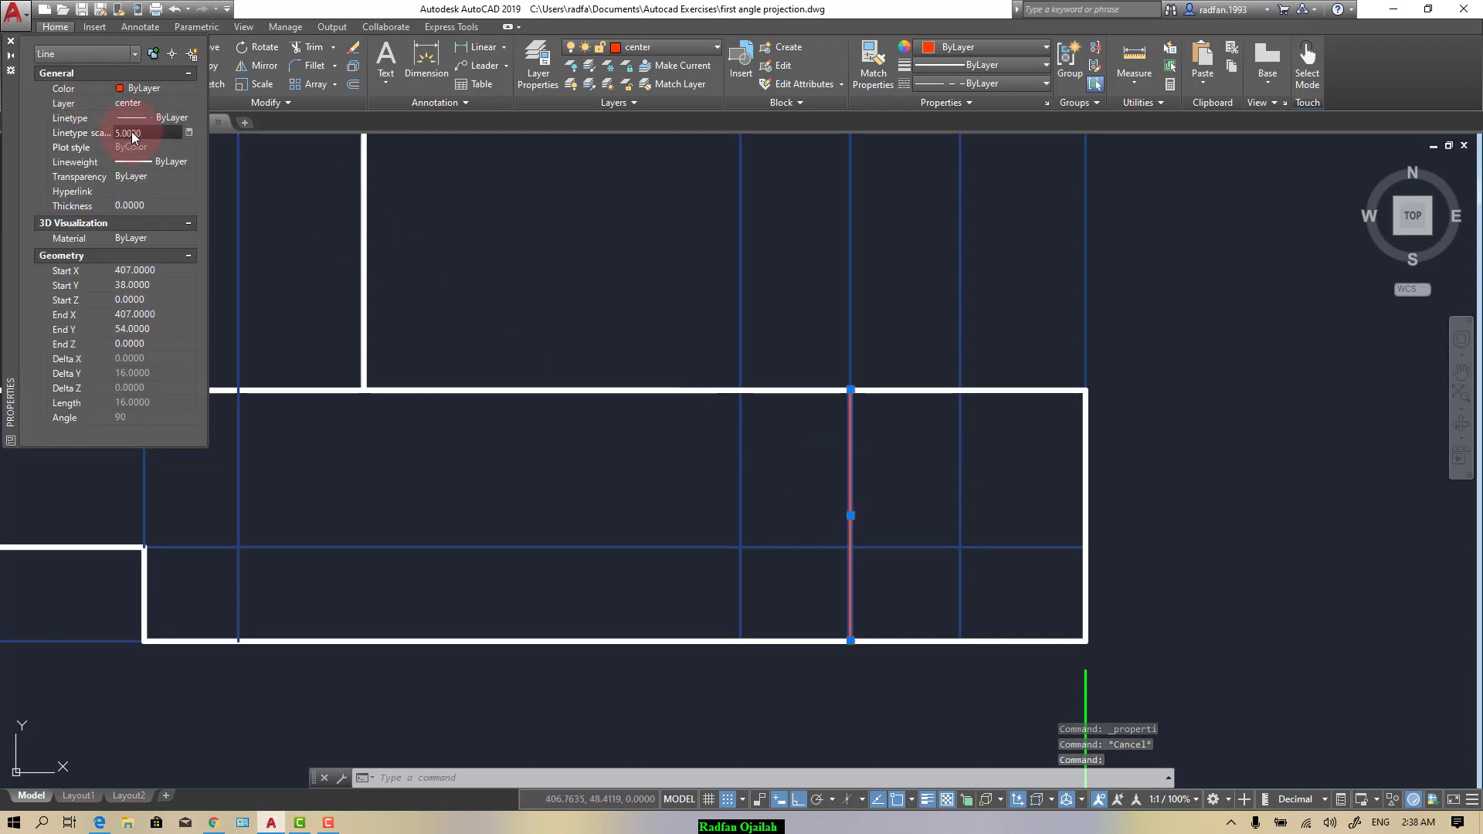
{"action": "left_click", "coordinate": [787, 466]}
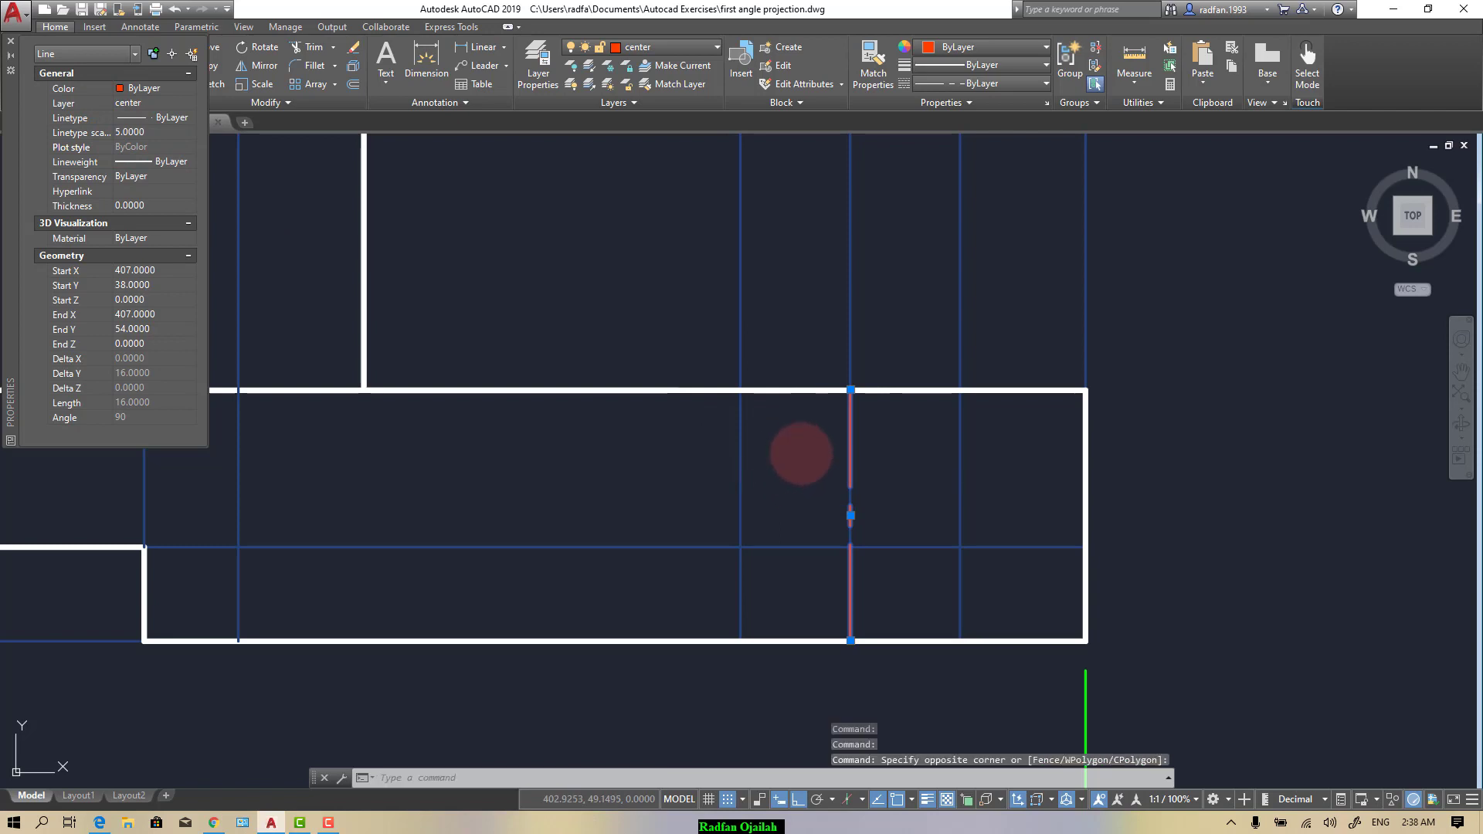
{"action": "key", "text": "Escape"}
Step: Stretch the center line's top and bottom ends past the base's edges using grips
{"action": "left_click", "coordinate": [847, 447]}
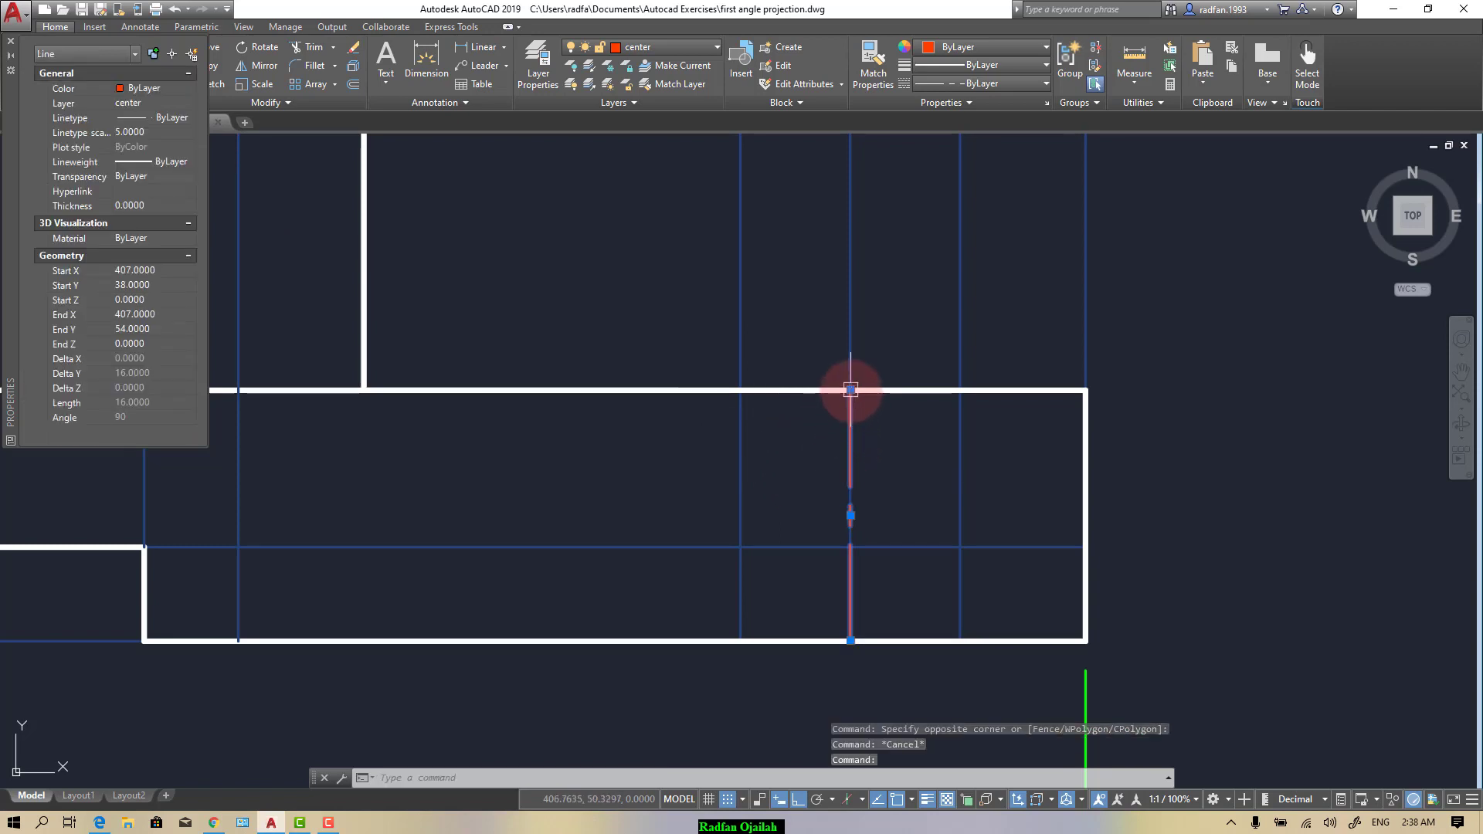
{"action": "left_click", "coordinate": [851, 391]}
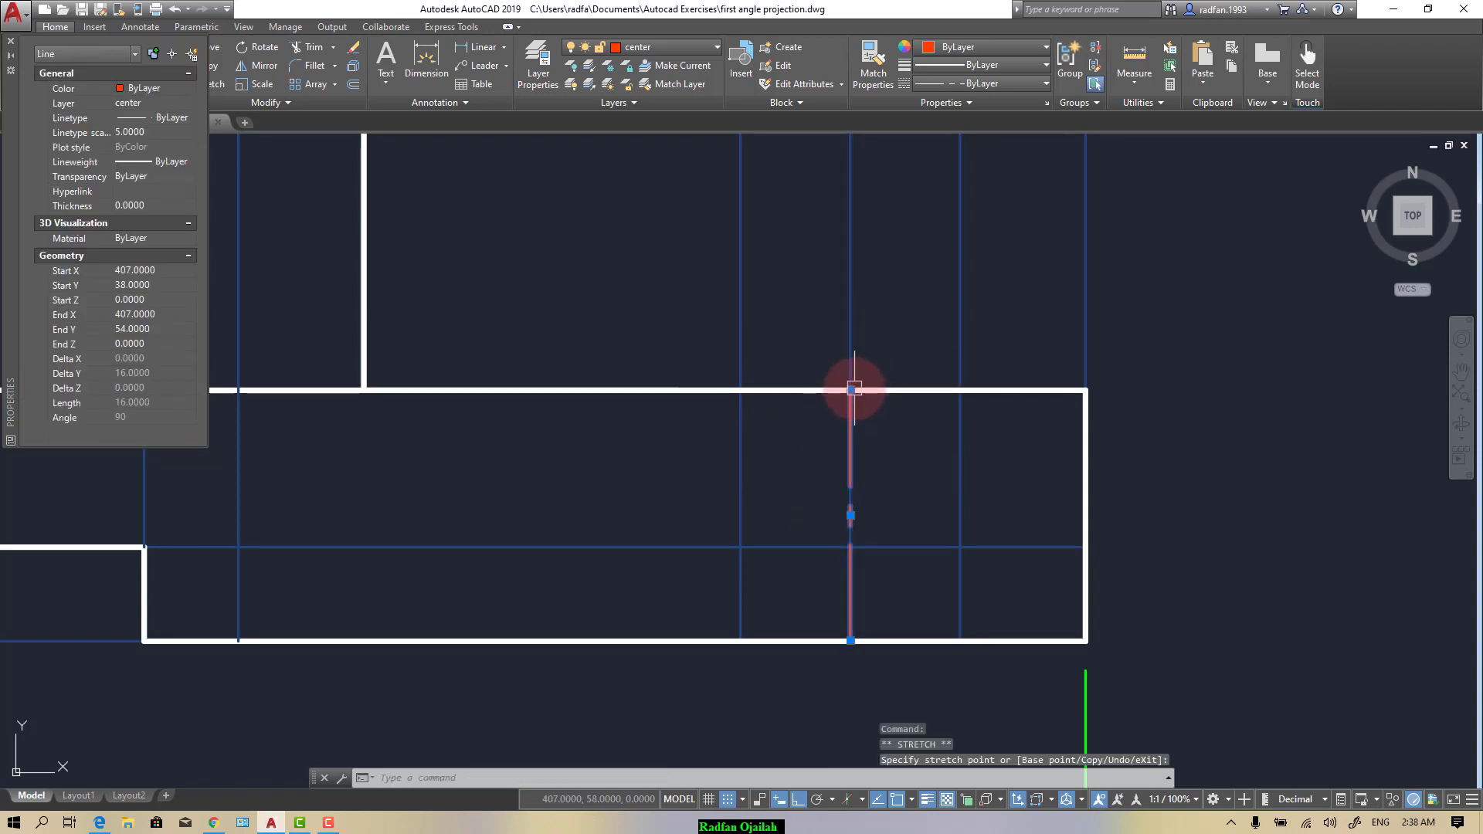
{"action": "left_click", "coordinate": [851, 311]}
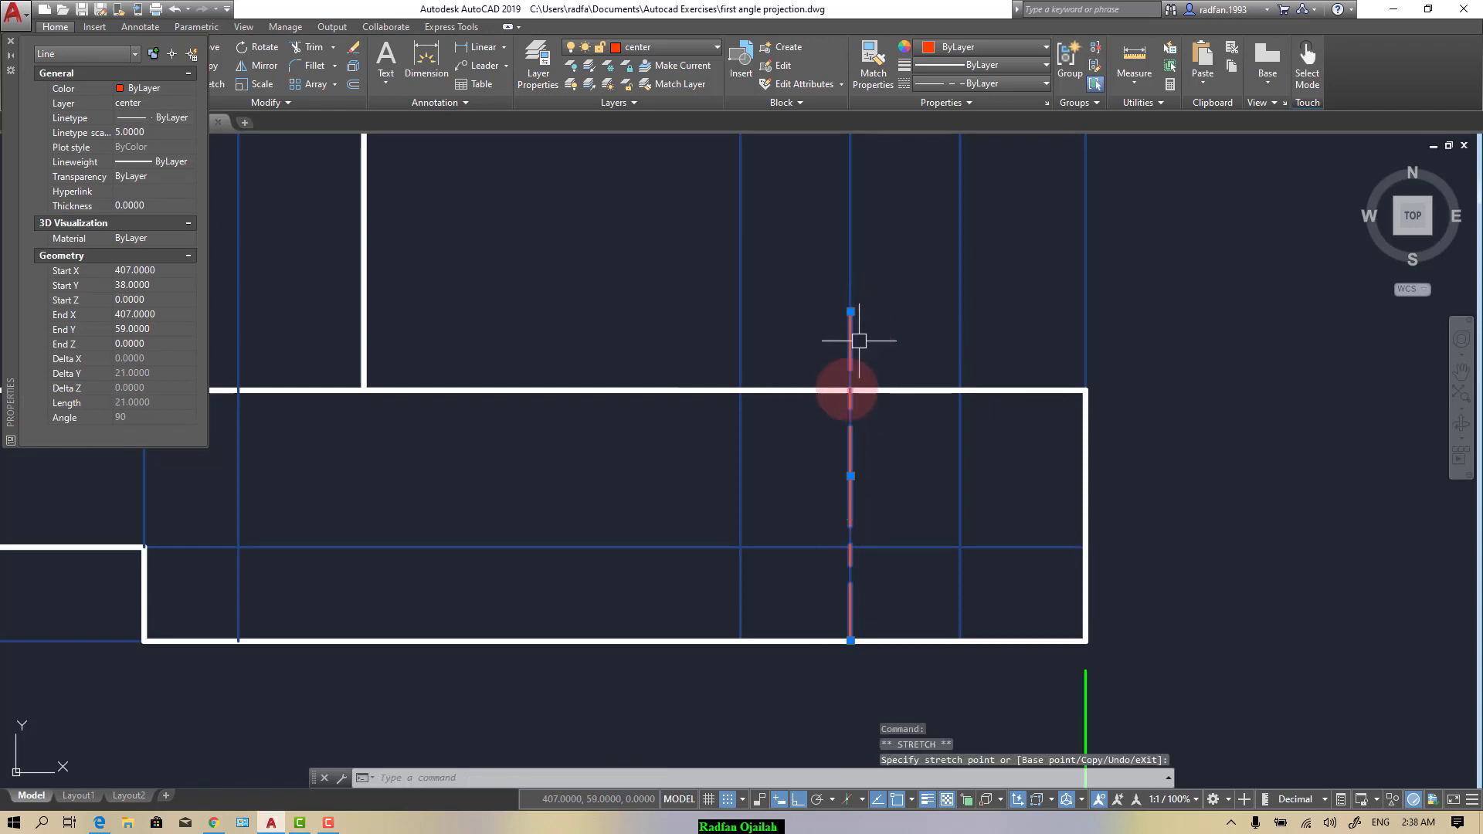
{"action": "key", "text": "Escape"}
{"action": "left_click", "coordinate": [851, 632]}
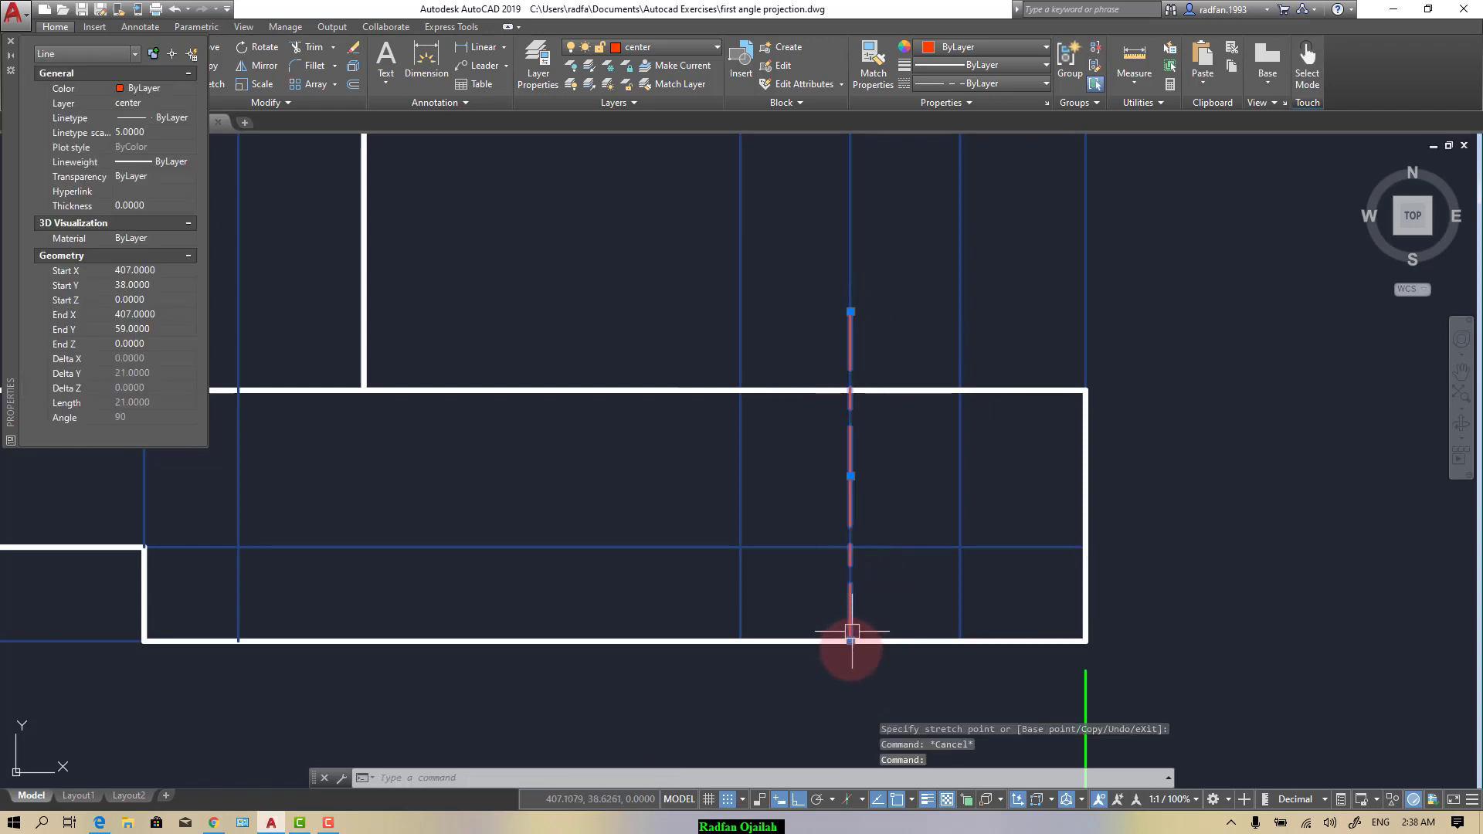
{"action": "left_click", "coordinate": [850, 641]}
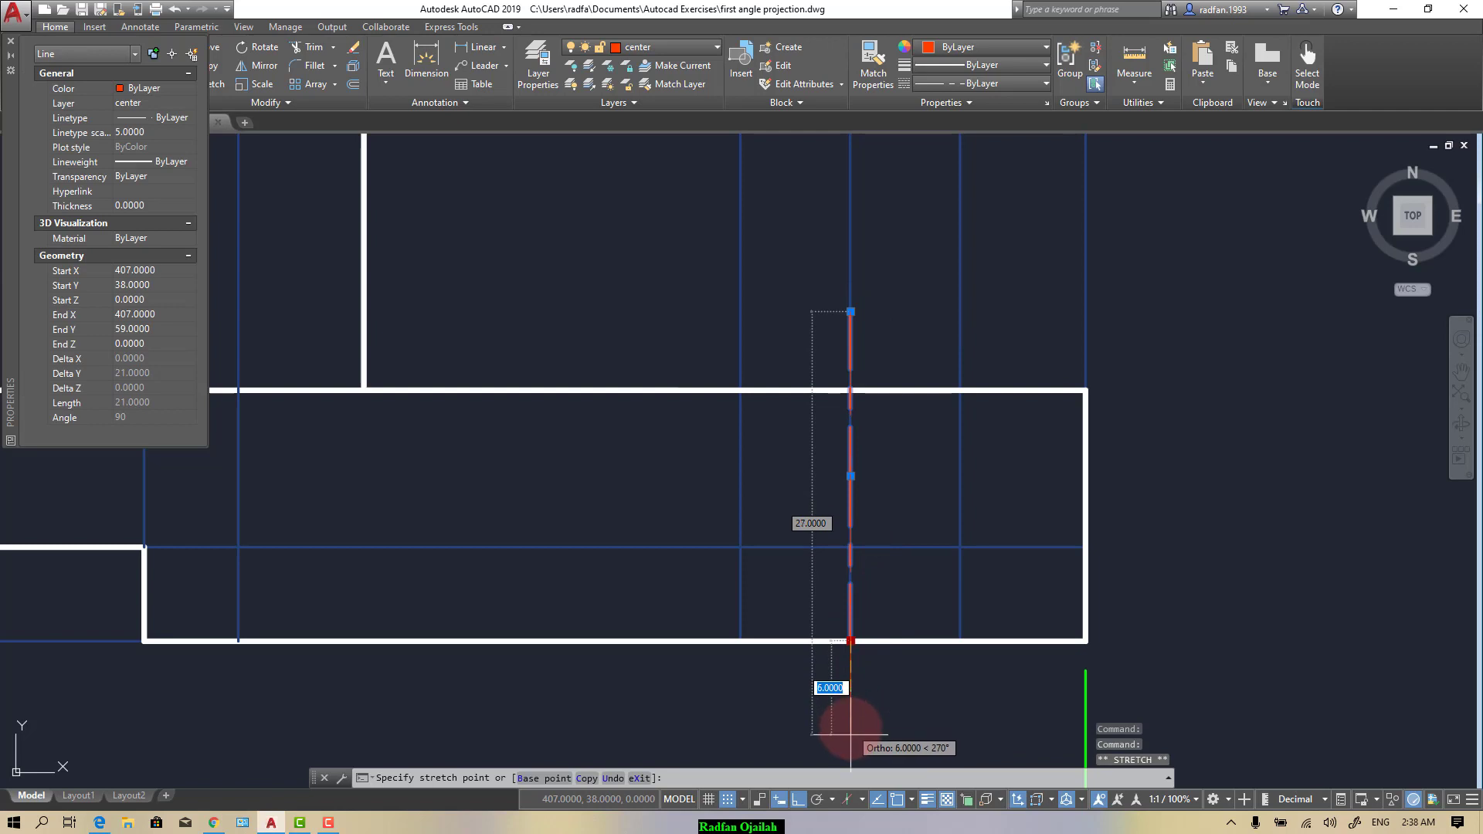
{"action": "key", "text": "Escape"}
{"action": "scroll", "coordinate": [804, 497], "scroll_direction": "down", "scroll_amount": 4}
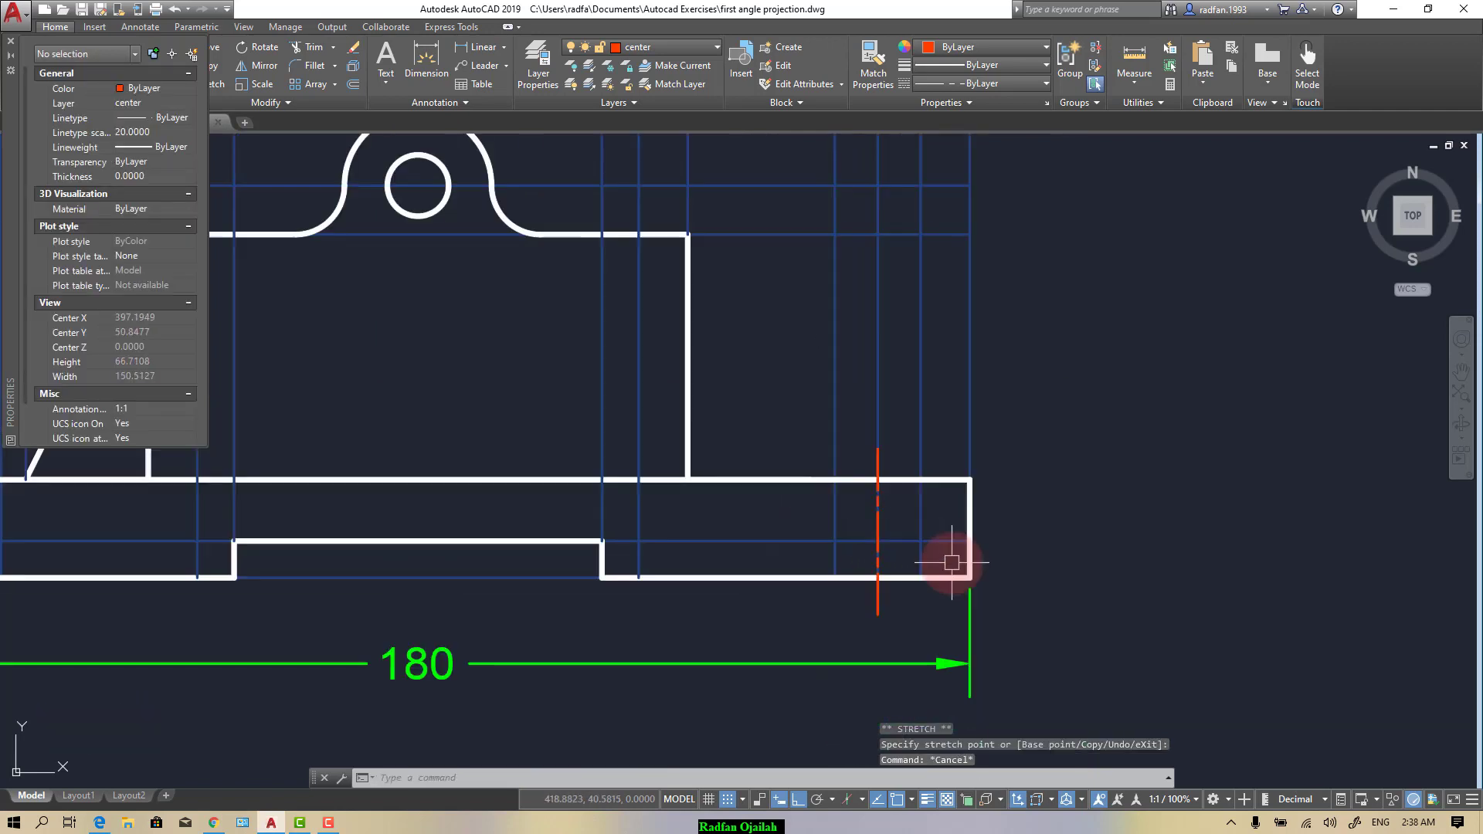
Step: Copy the red center line to the front base's left hole and into the side view base
{"action": "right_click", "coordinate": [952, 563]}
{"action": "key", "text": "Escape"}
{"action": "type", "text": "co"}
{"action": "key", "text": "space"}
{"action": "left_click", "coordinate": [881, 525]}
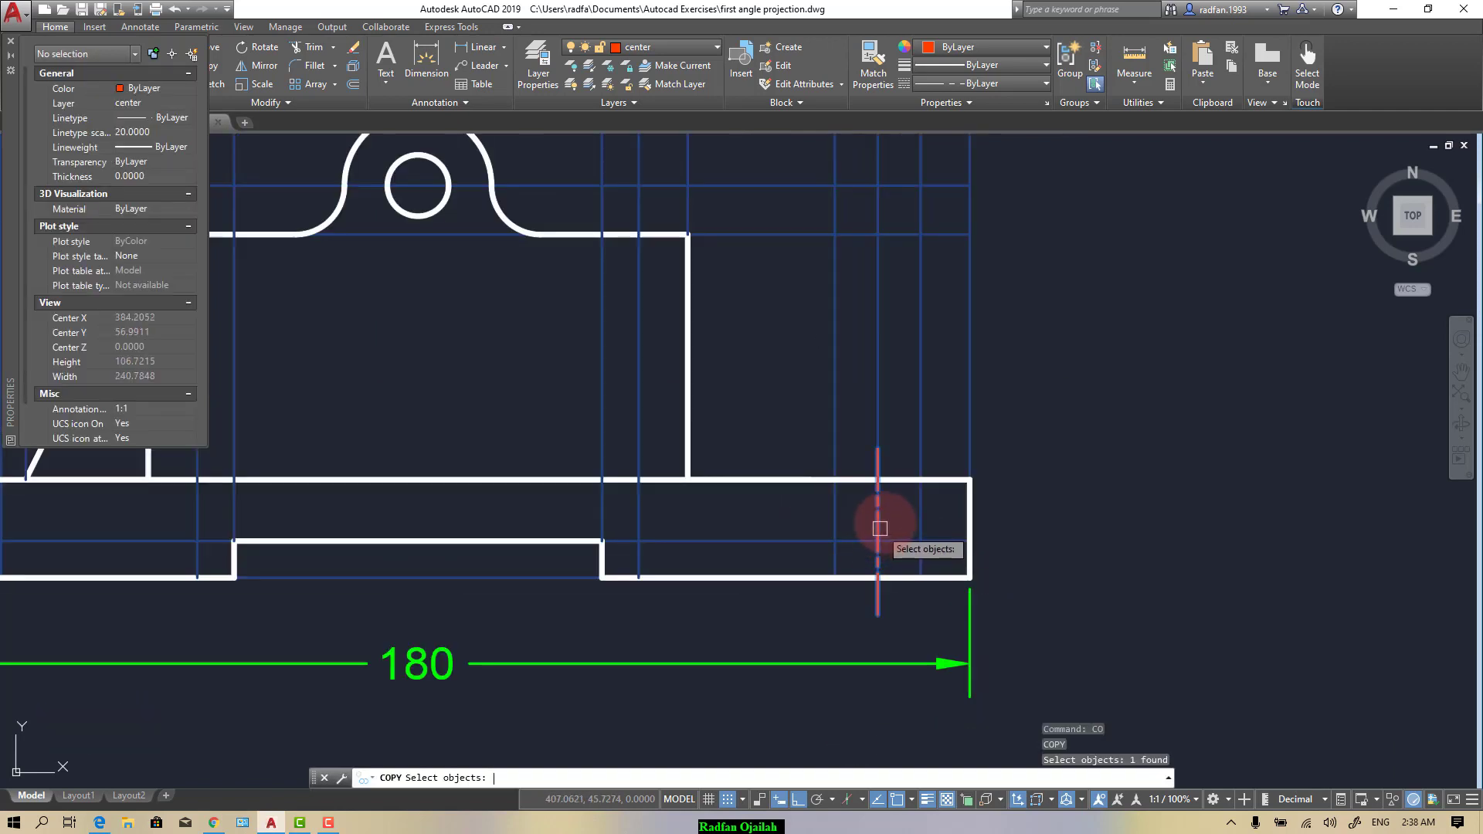
{"action": "key", "text": "Return"}
{"action": "left_click", "coordinate": [878, 482]}
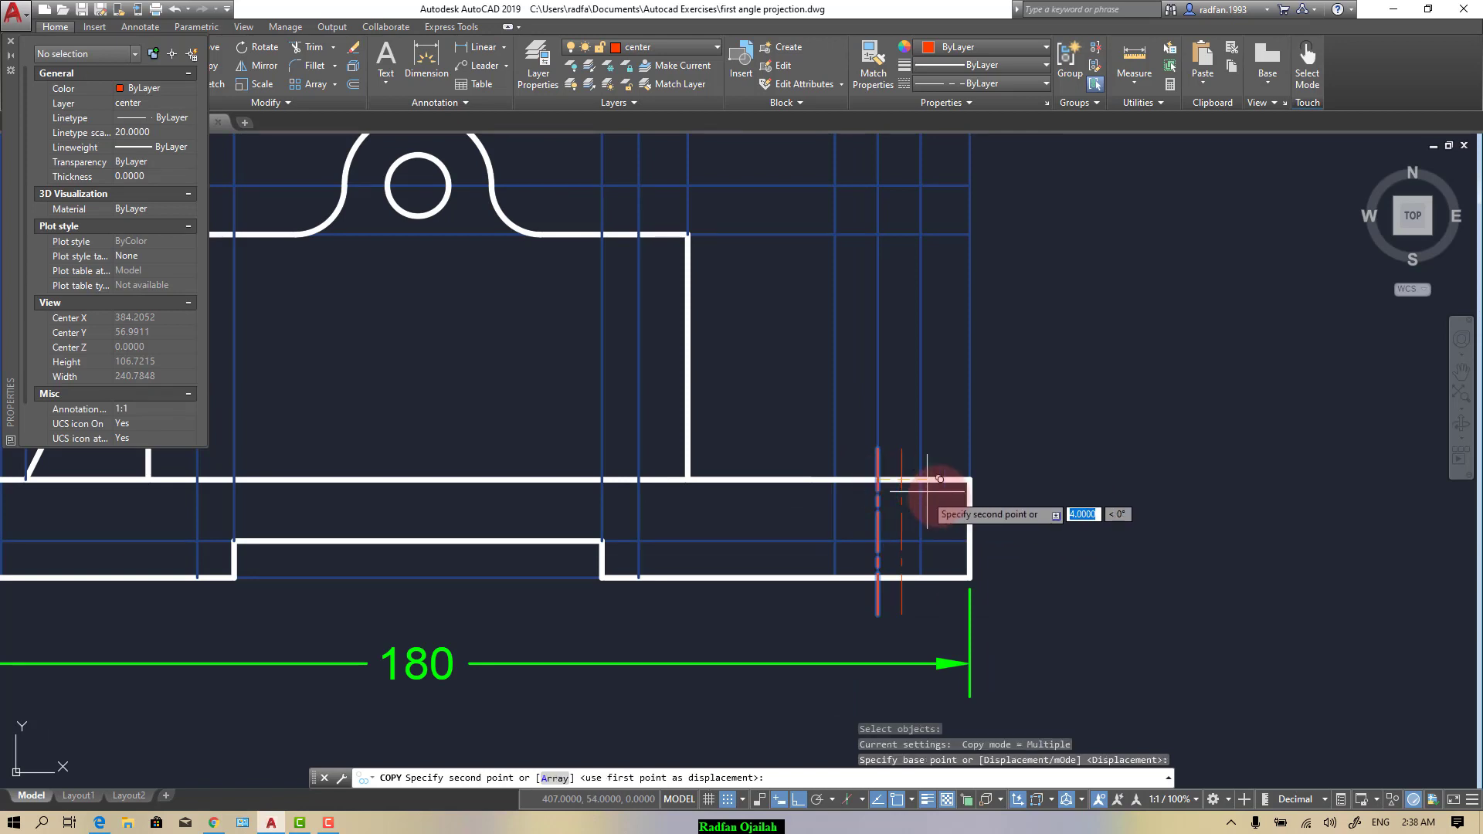
{"action": "scroll", "coordinate": [1058, 503], "scroll_direction": "down", "scroll_amount": 3}
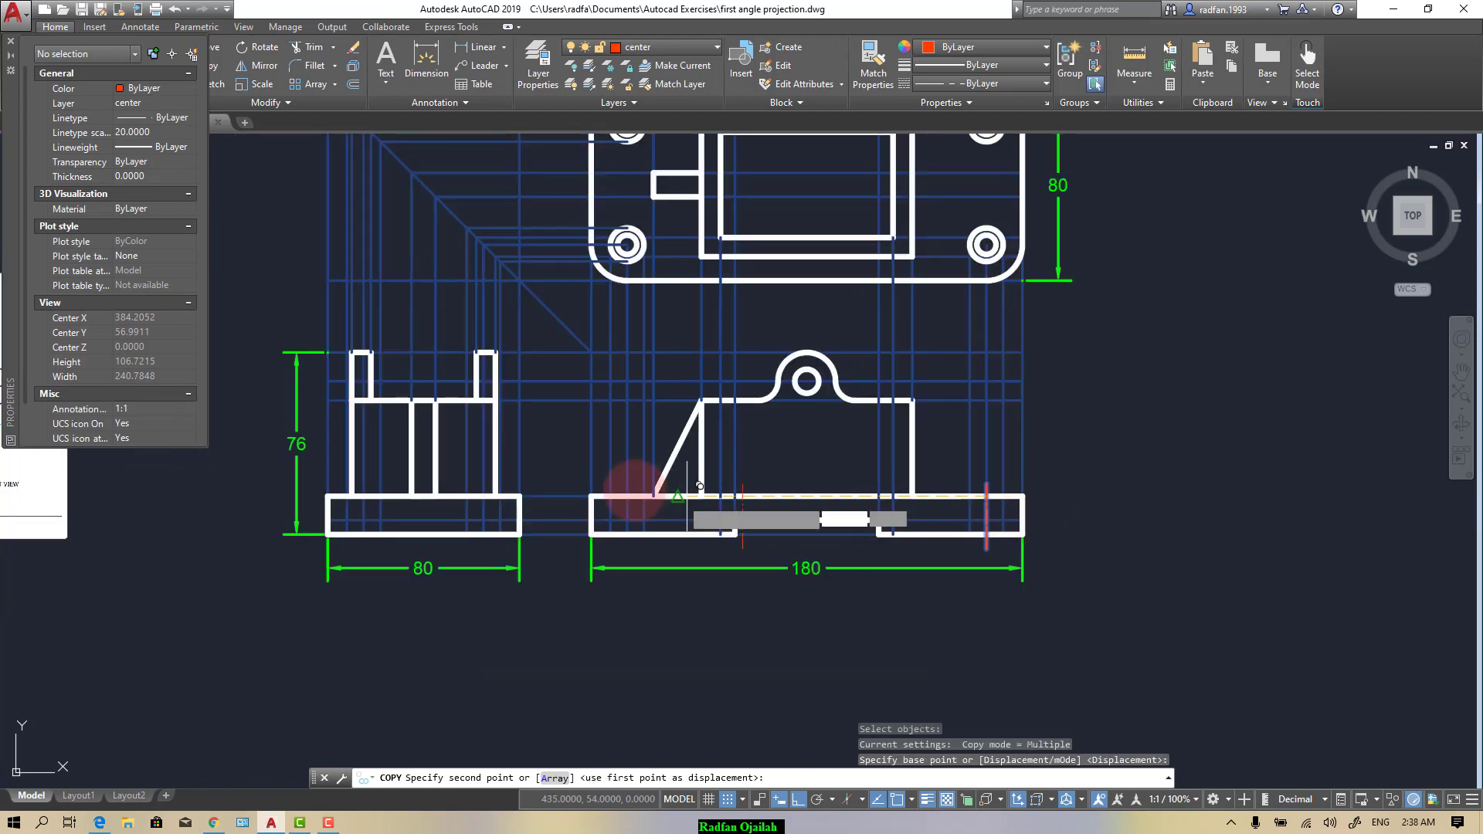
{"action": "scroll", "coordinate": [630, 491], "scroll_direction": "up", "scroll_amount": 6}
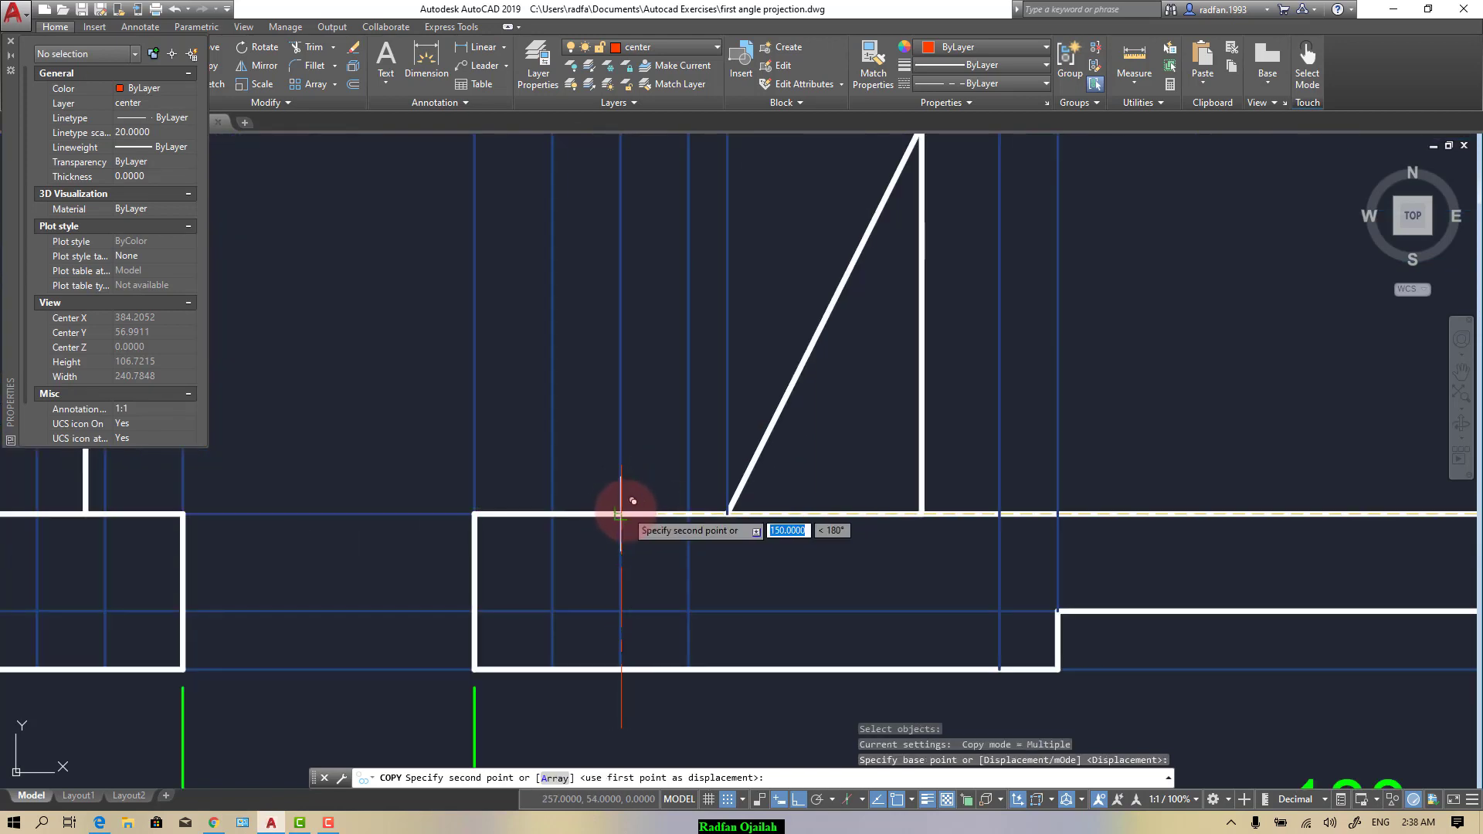
{"action": "left_click", "coordinate": [623, 498]}
{"action": "scroll", "coordinate": [772, 510], "scroll_direction": "down", "scroll_amount": 4}
{"action": "scroll", "coordinate": [382, 508], "scroll_direction": "up", "scroll_amount": 2}
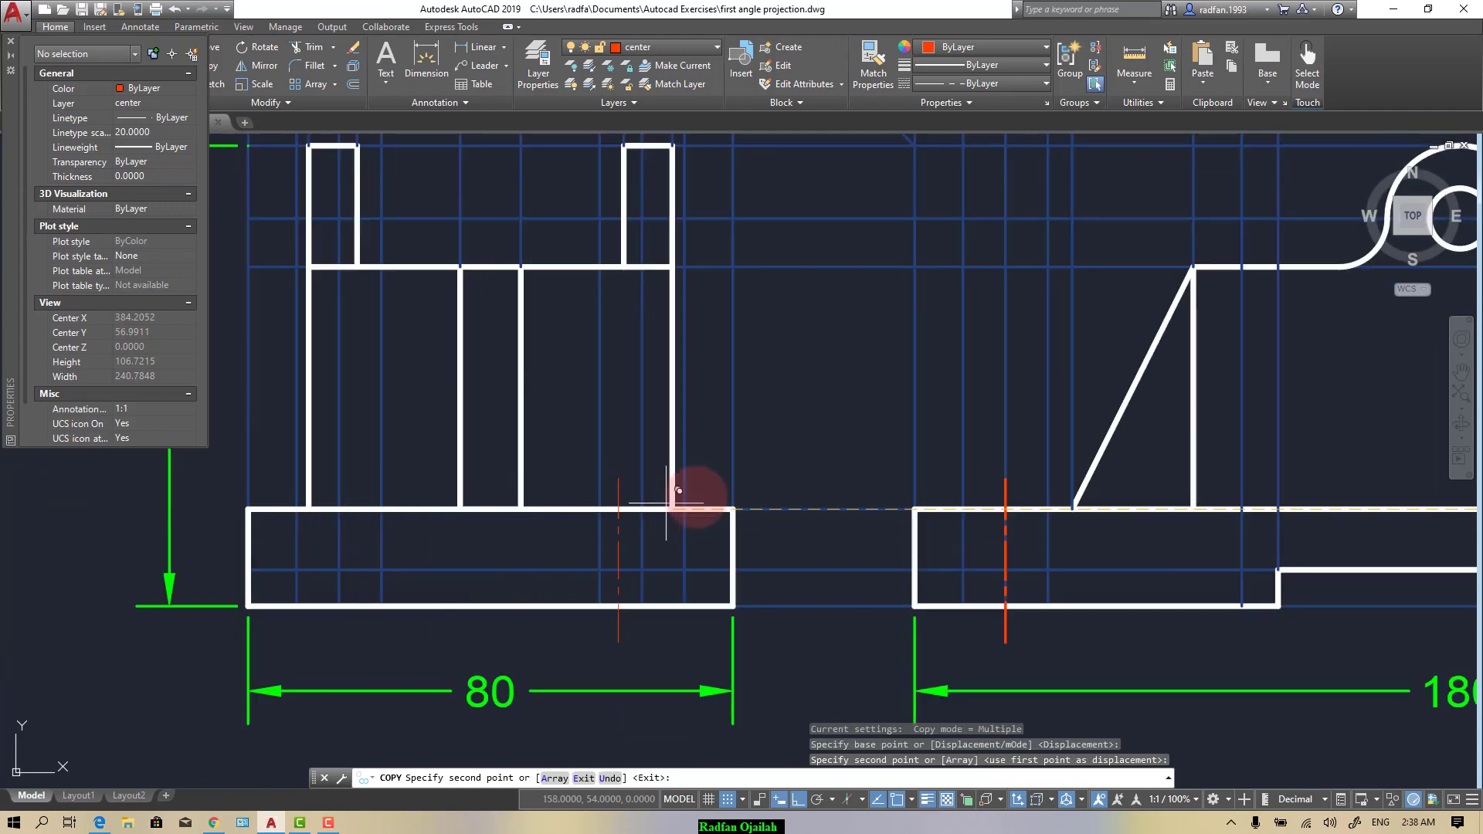
{"action": "left_click", "coordinate": [642, 502]}
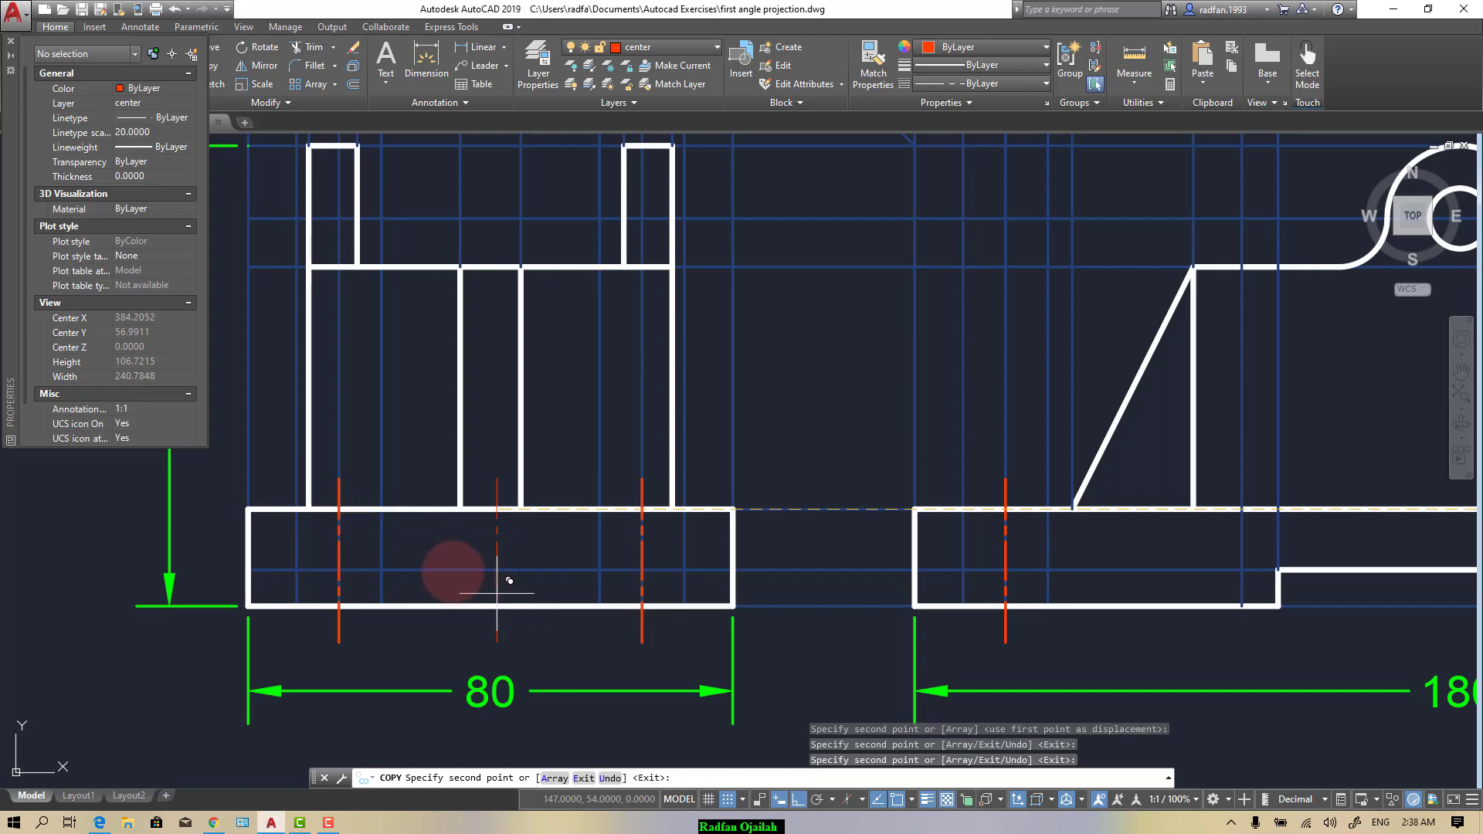
{"action": "scroll", "coordinate": [327, 536], "scroll_direction": "down", "scroll_amount": 4}
{"action": "key", "text": "Escape"}
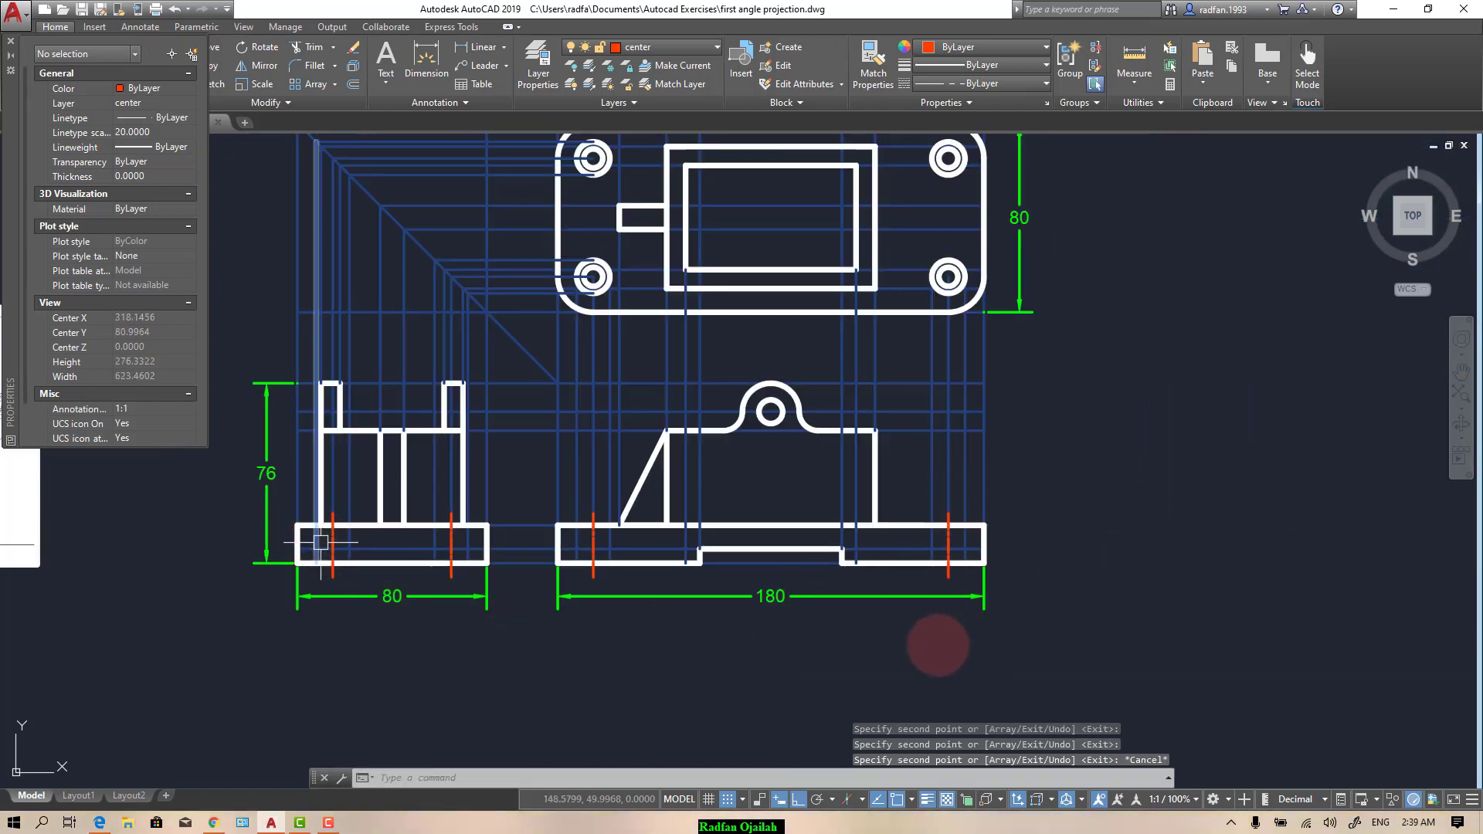
Step: Close Properties, switch to the hidden layer, and draw a vertical hidden line beside the base's center line
{"action": "left_click", "coordinate": [10, 42]}
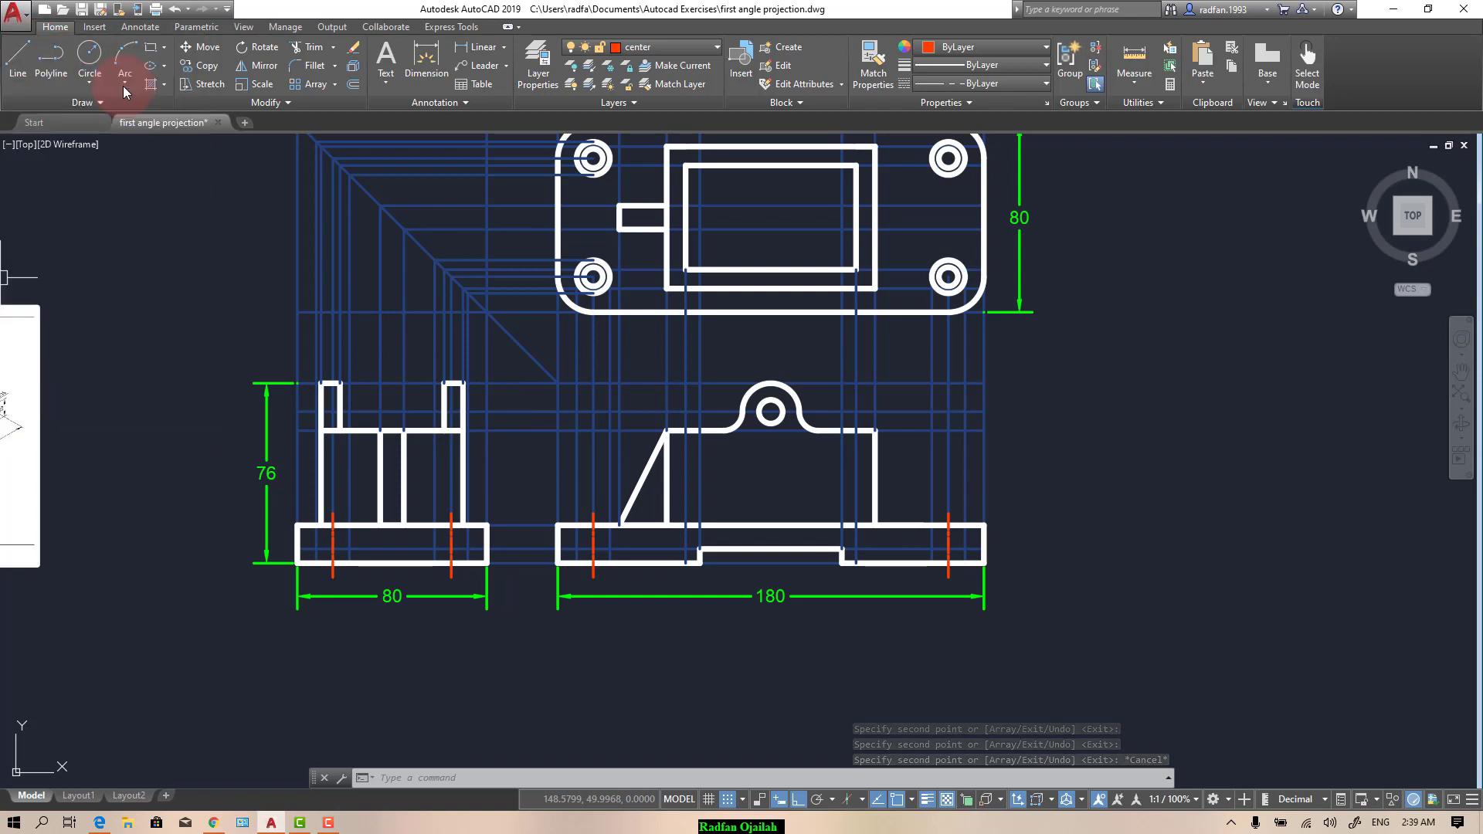
{"action": "left_click", "coordinate": [679, 48]}
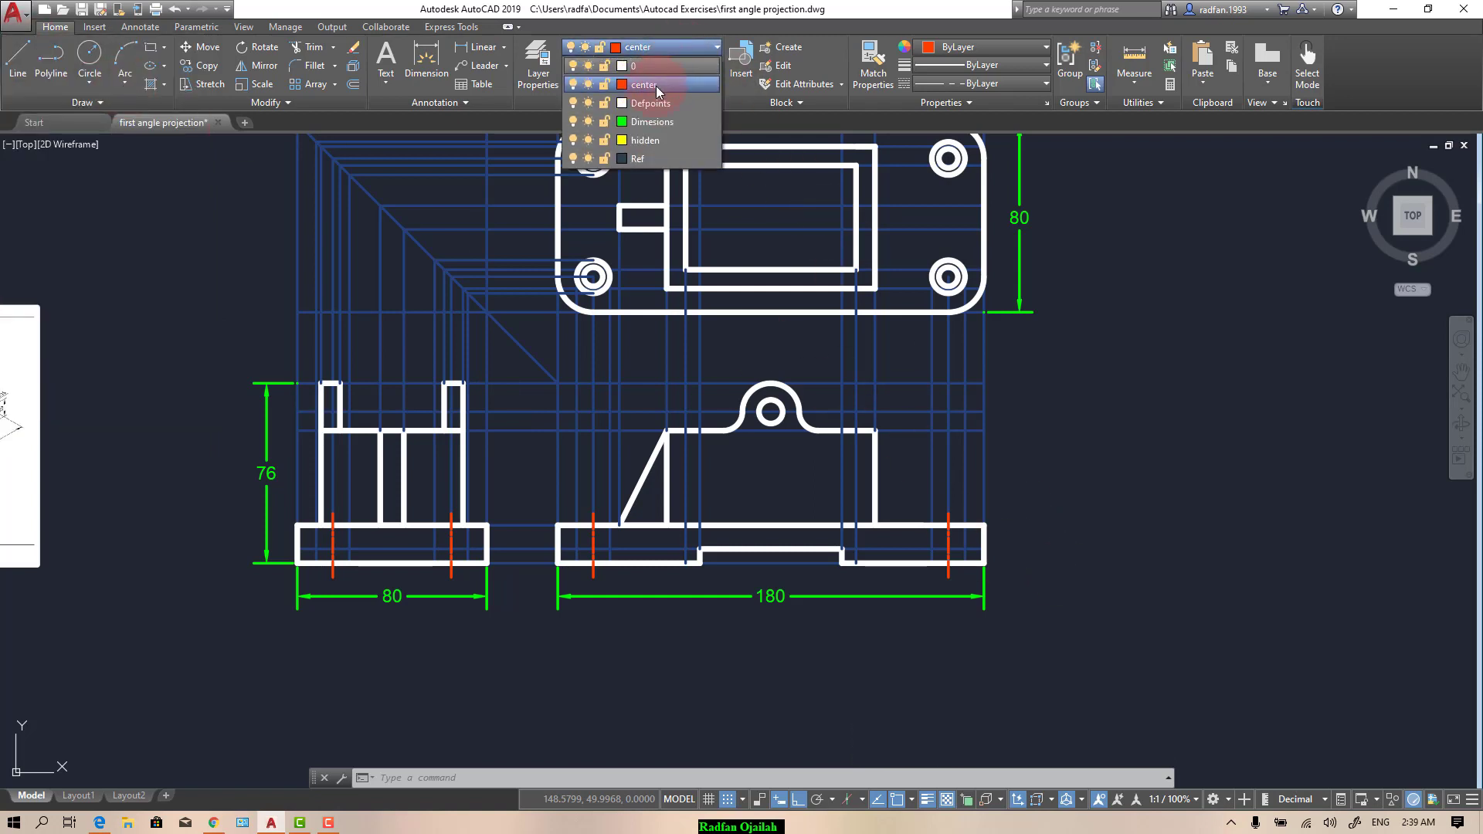
{"action": "left_click", "coordinate": [655, 141]}
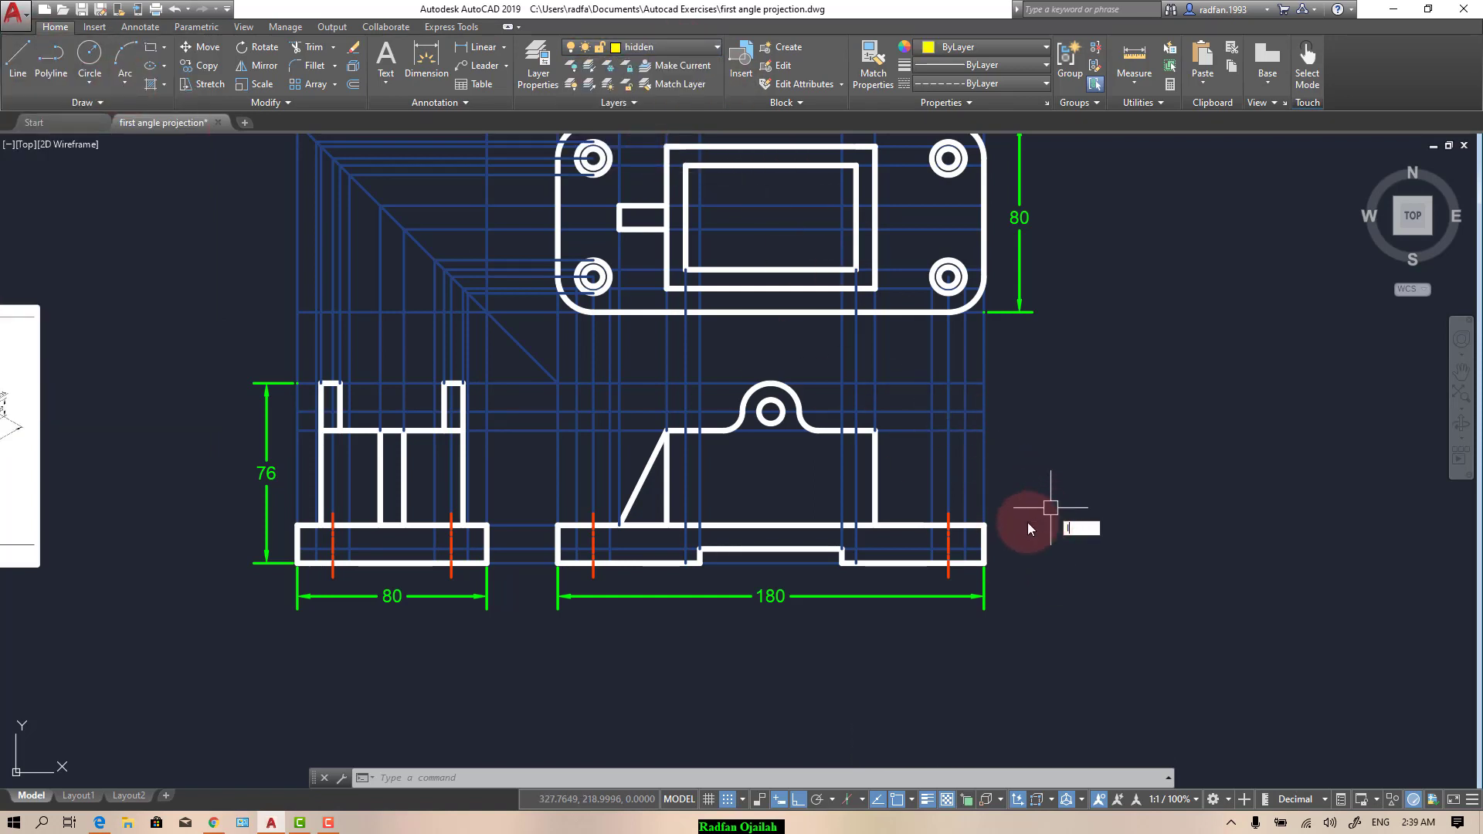
{"action": "key", "text": "Return"}
{"action": "scroll", "coordinate": [970, 523], "scroll_direction": "up", "scroll_amount": 3}
{"action": "scroll", "coordinate": [957, 533], "scroll_direction": "down", "scroll_amount": 1}
{"action": "left_click", "coordinate": [890, 506]}
{"action": "scroll", "coordinate": [895, 509], "scroll_direction": "down", "scroll_amount": 1}
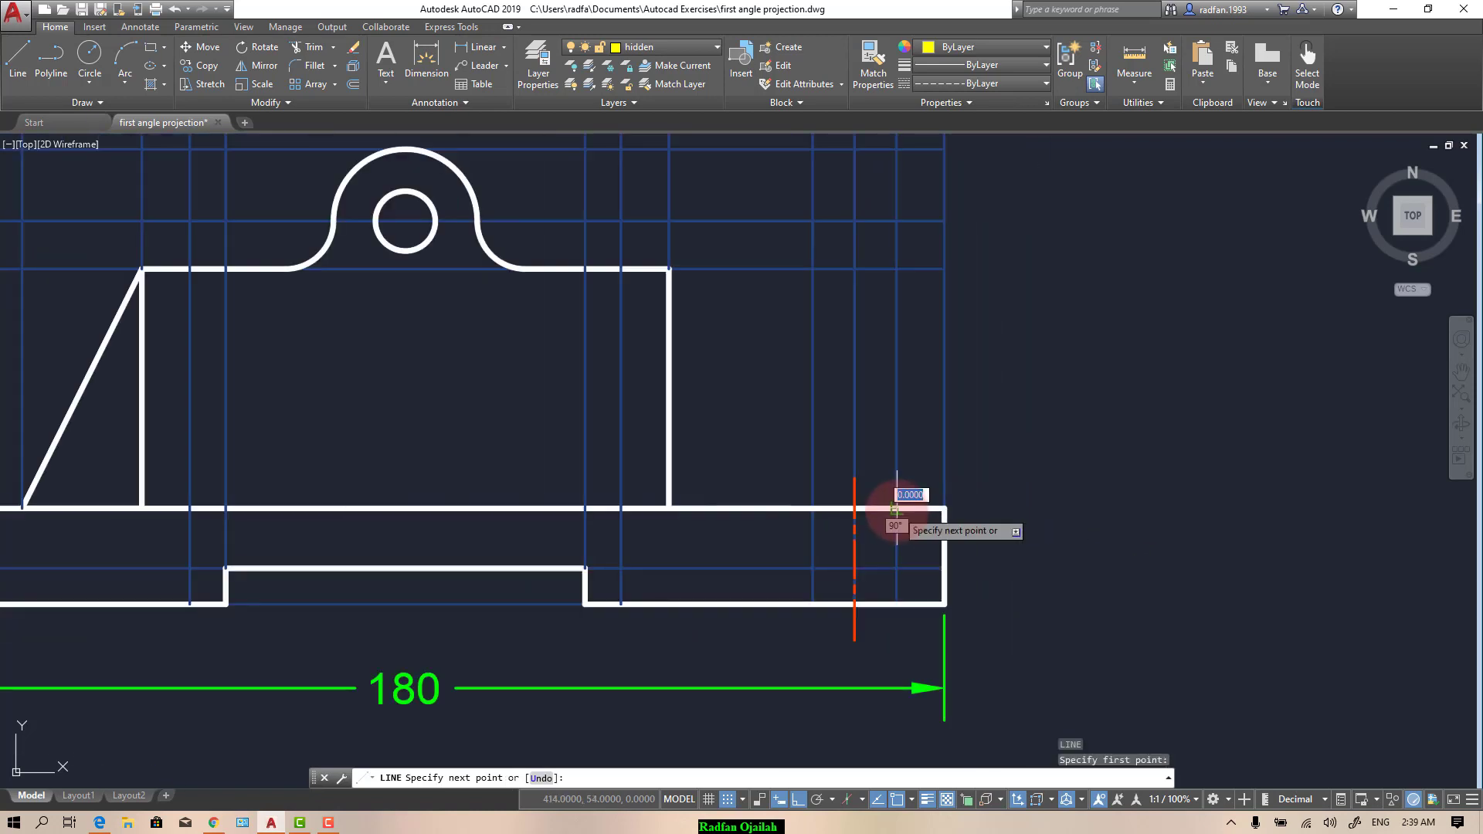
{"action": "left_click", "coordinate": [897, 603]}
{"action": "key", "text": "Return"}
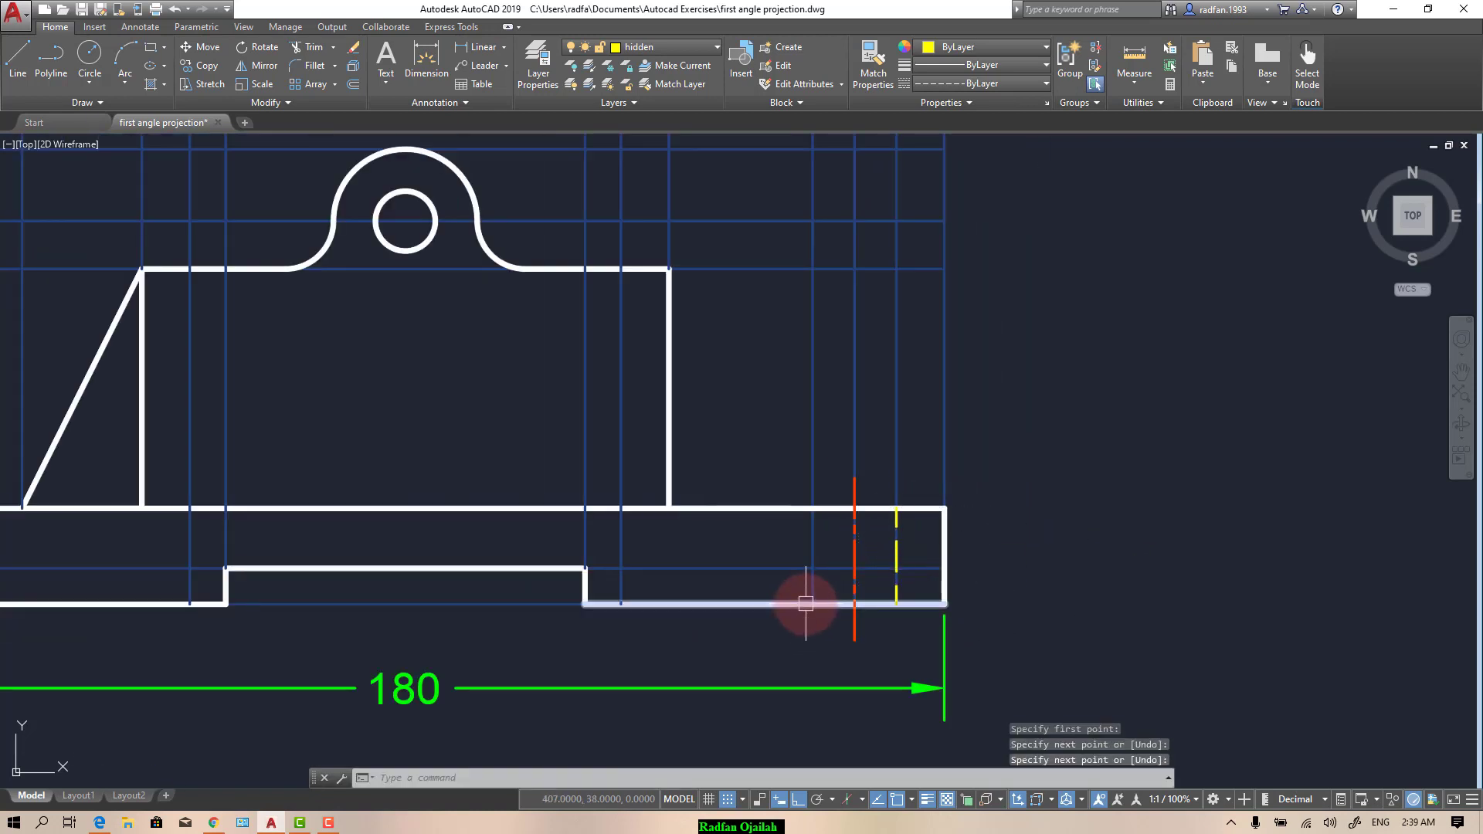
{"action": "key", "text": "Return"}
{"action": "key", "text": "Escape"}
Step: Copy the hidden line beside each remaining center line in the front and side view bases
{"action": "type", "text": "c"}
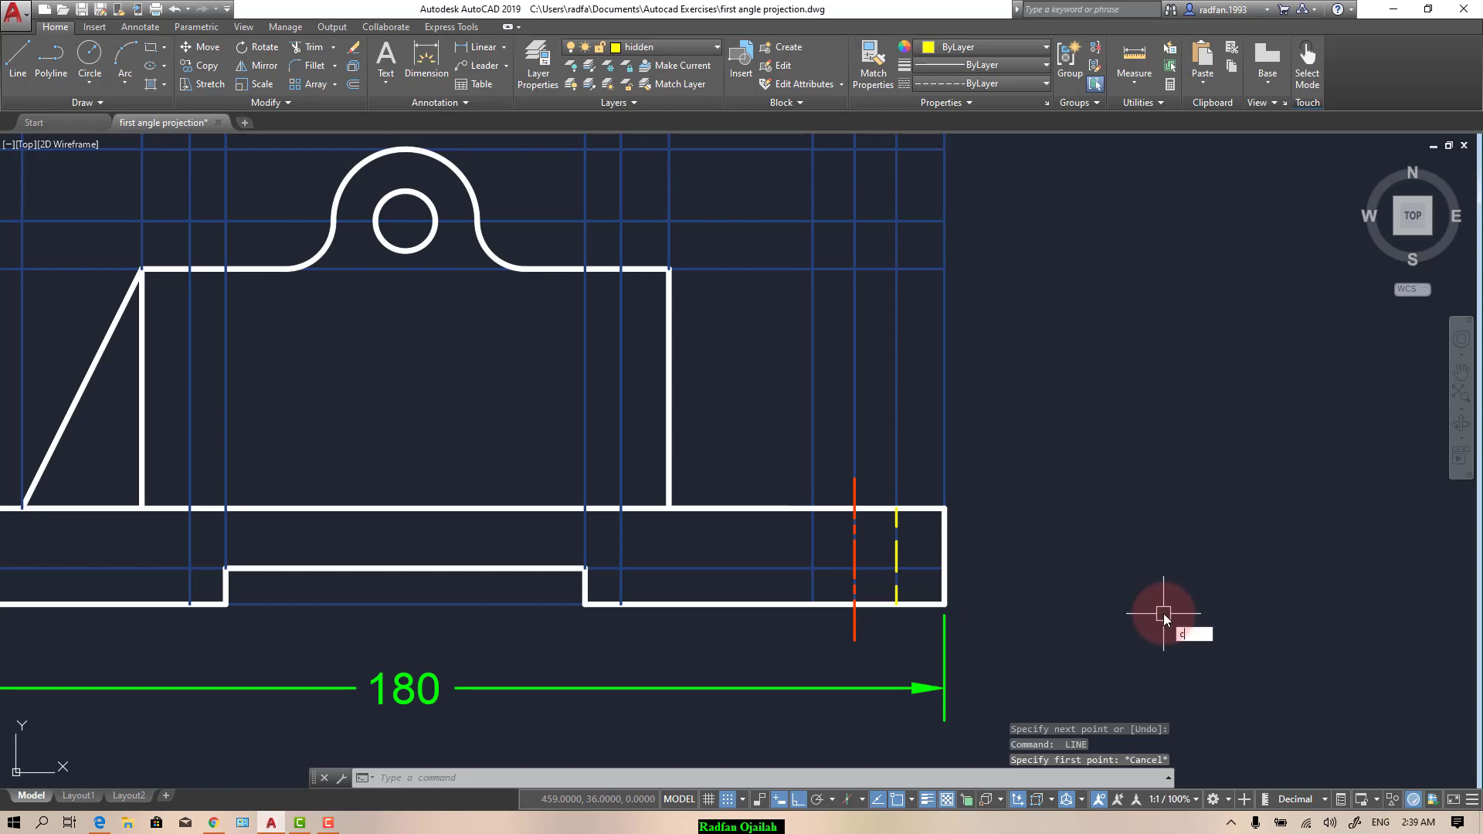
{"action": "type", "text": "t o"}
{"action": "key", "text": "Return"}
{"action": "key", "text": "Return"}
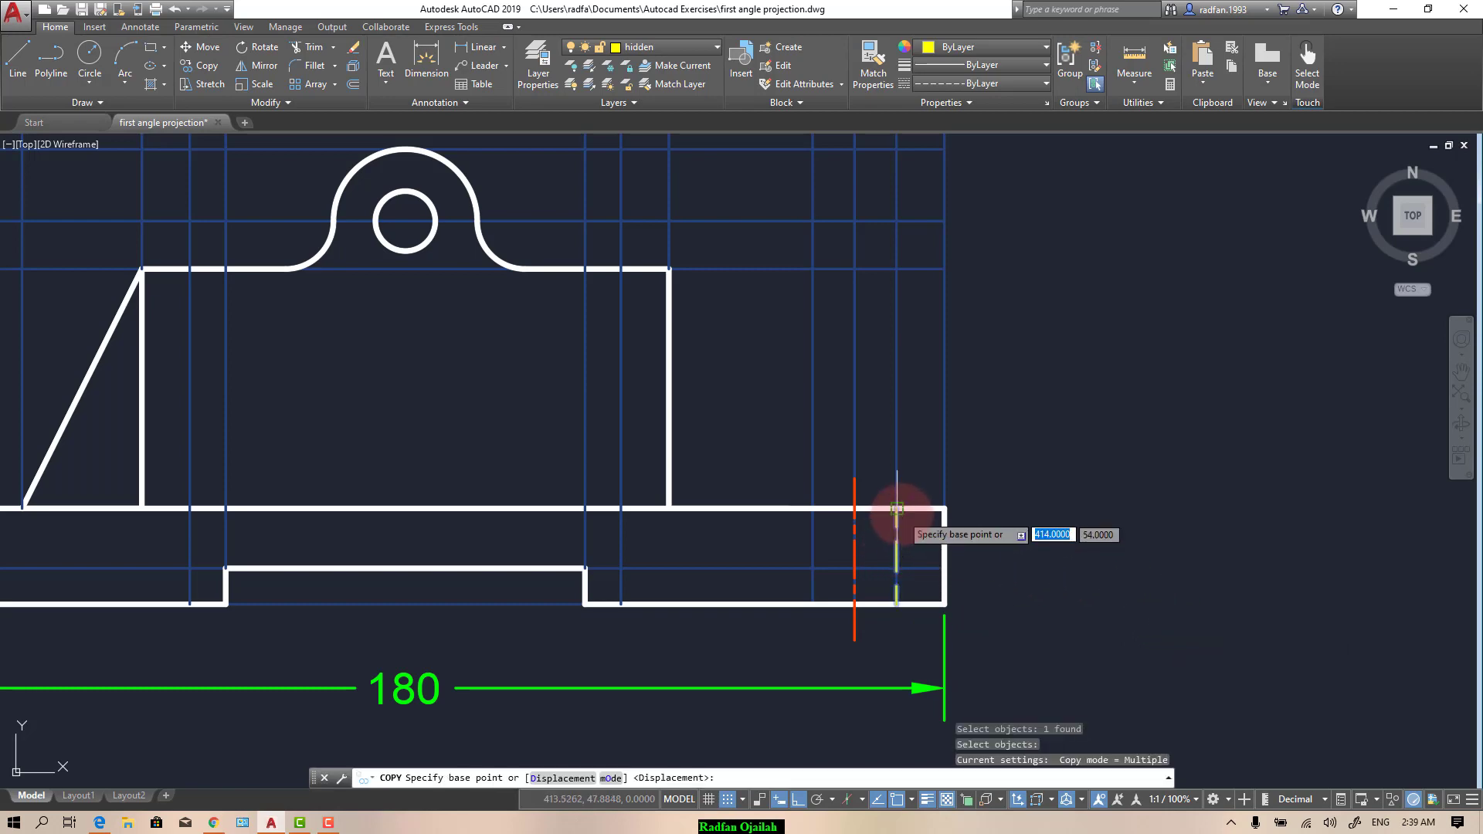
{"action": "left_click", "coordinate": [896, 509]}
{"action": "left_click", "coordinate": [812, 507]}
{"action": "scroll", "coordinate": [772, 503], "scroll_direction": "down", "scroll_amount": 4}
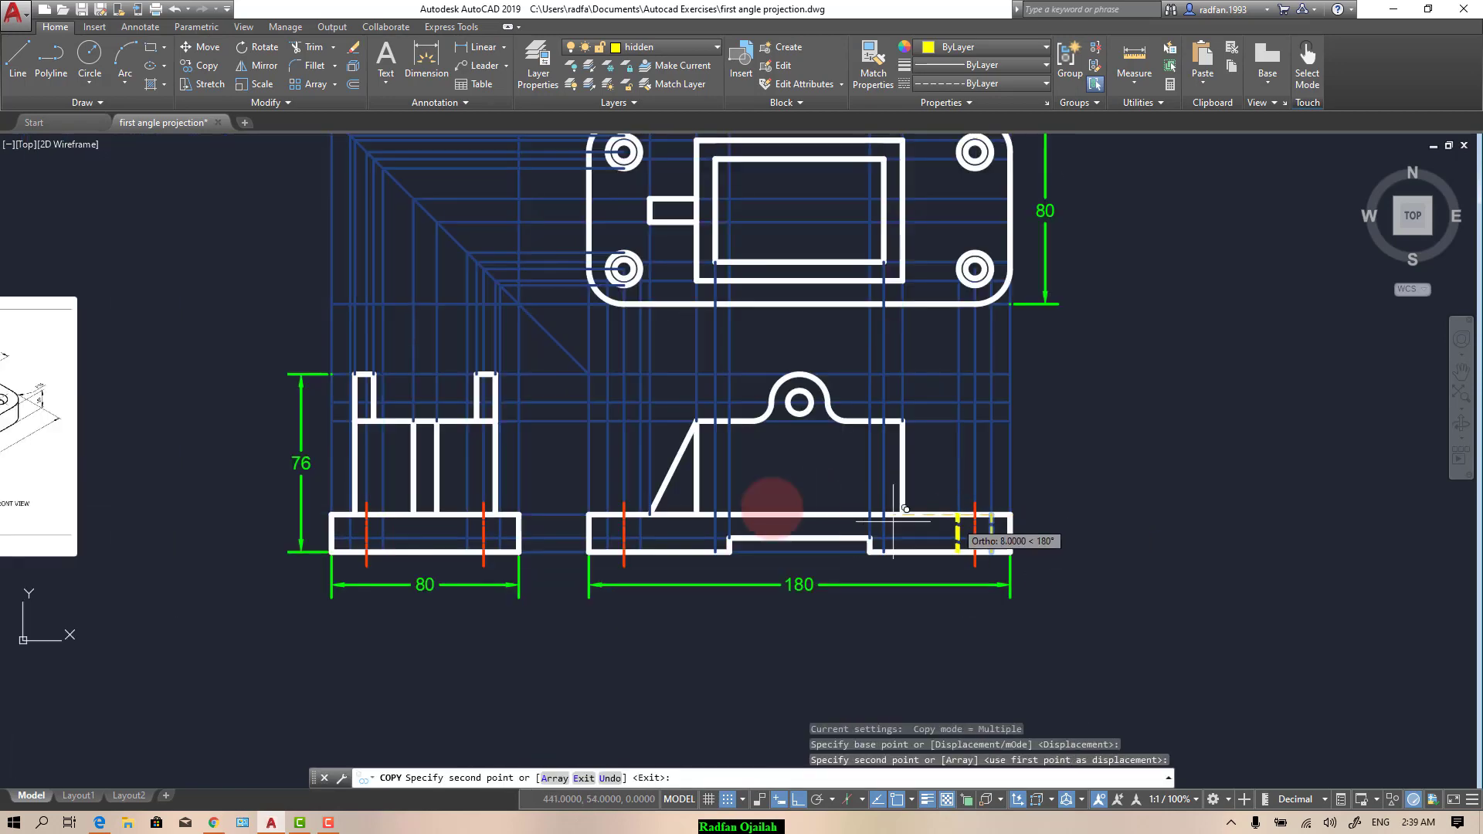
{"action": "scroll", "coordinate": [613, 513], "scroll_direction": "up", "scroll_amount": 4}
{"action": "left_click", "coordinate": [638, 516]}
{"action": "left_click", "coordinate": [555, 516]}
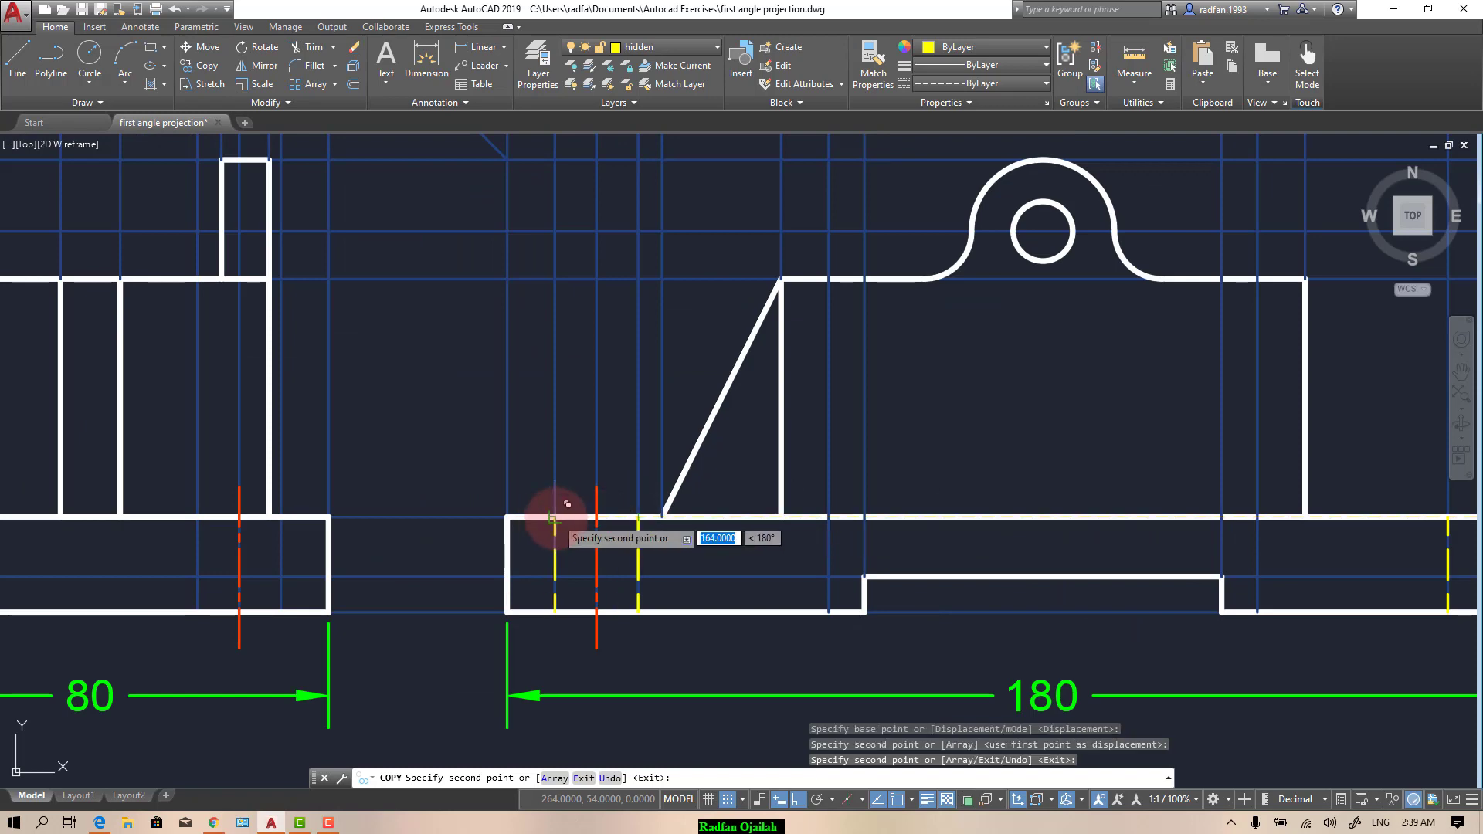
{"action": "scroll", "coordinate": [888, 555], "scroll_direction": "down", "scroll_amount": 4}
{"action": "scroll", "coordinate": [648, 533], "scroll_direction": "up", "scroll_amount": 4}
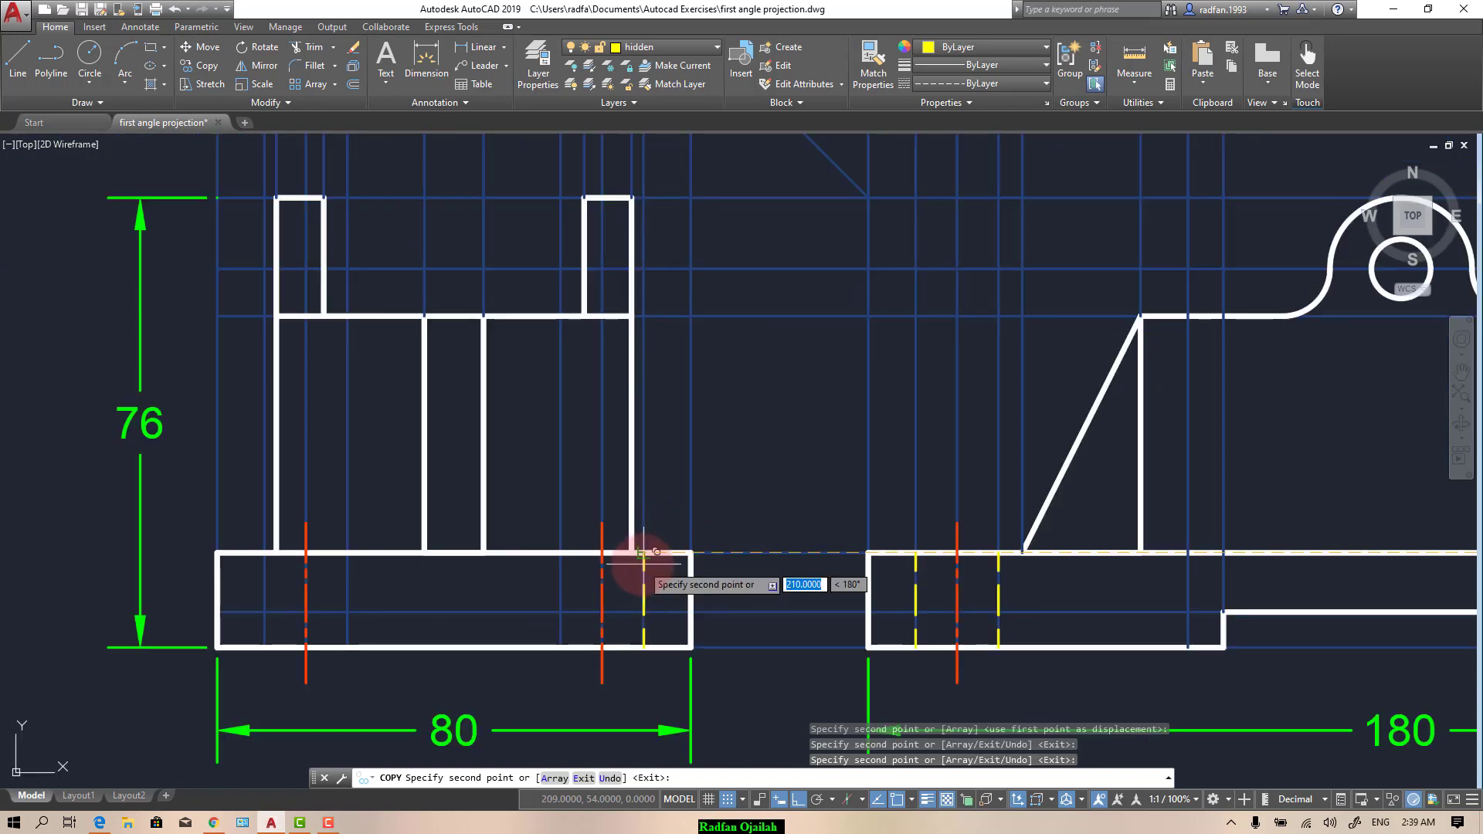
{"action": "left_click", "coordinate": [644, 553]}
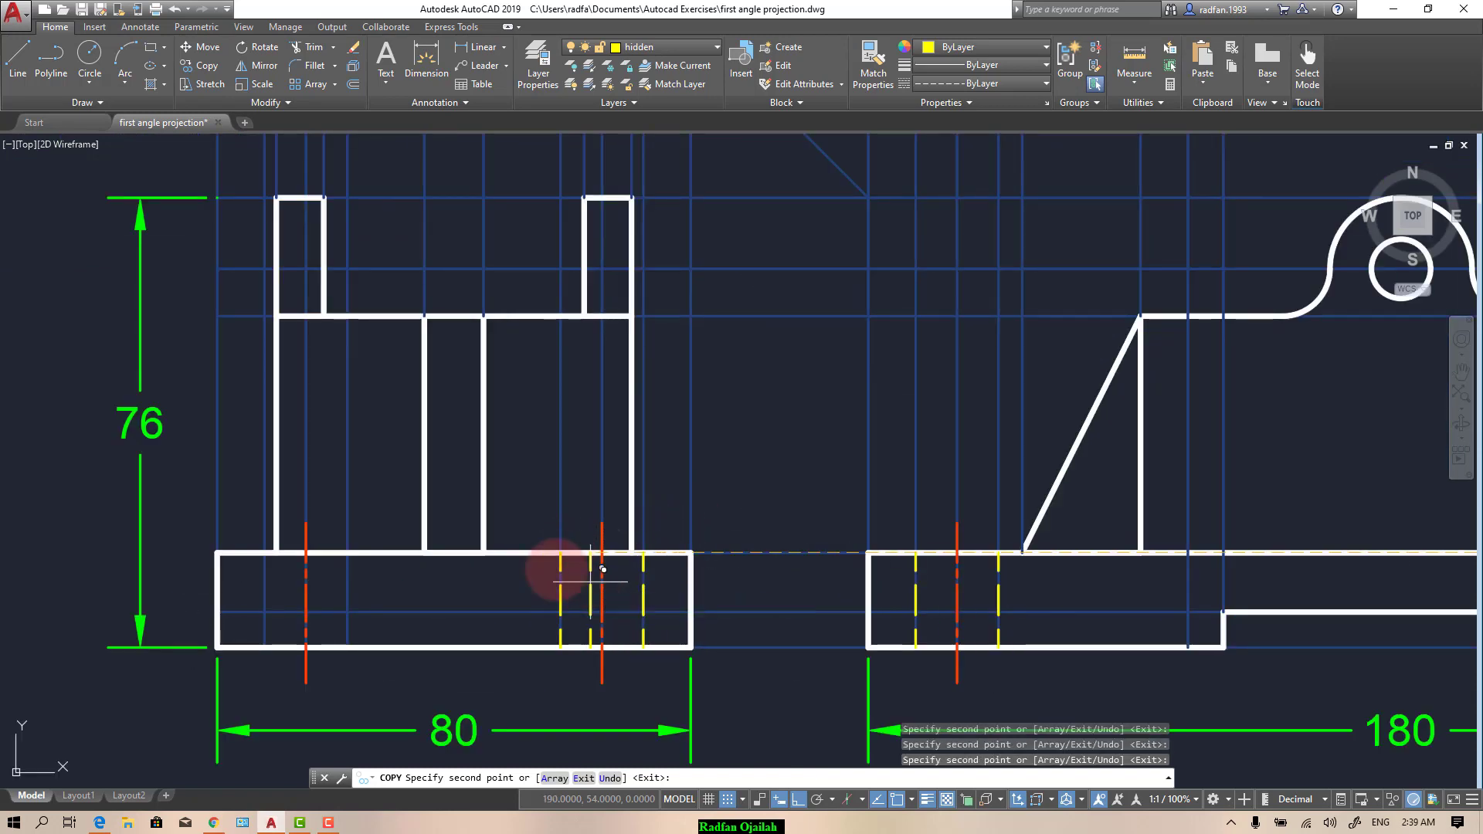
{"action": "left_click", "coordinate": [265, 554]}
{"action": "scroll", "coordinate": [275, 559], "scroll_direction": "down", "scroll_amount": 4}
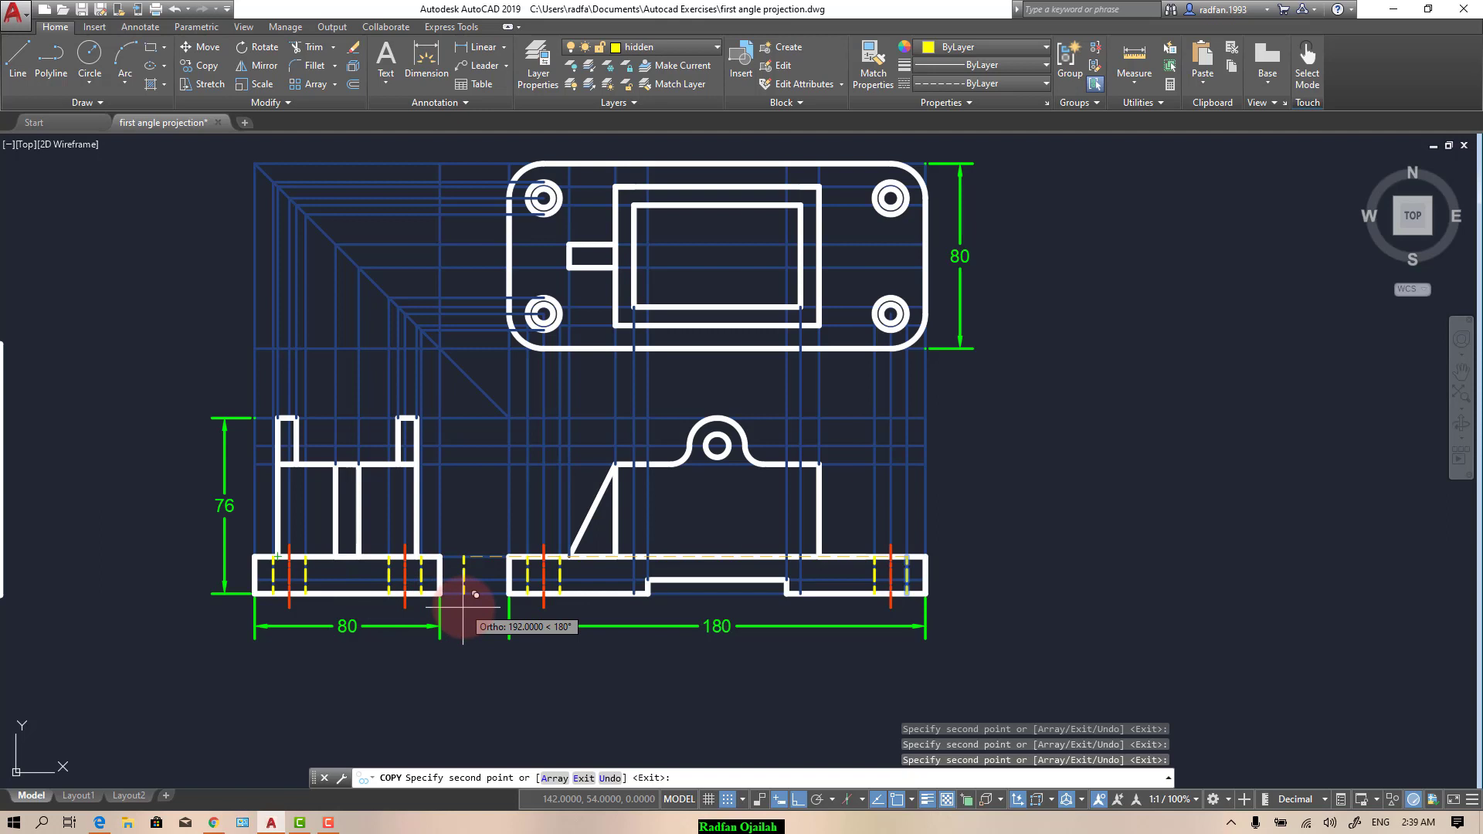
{"action": "key", "text": "Escape"}
{"action": "type", "text": "l"}
{"action": "key", "text": "Return"}
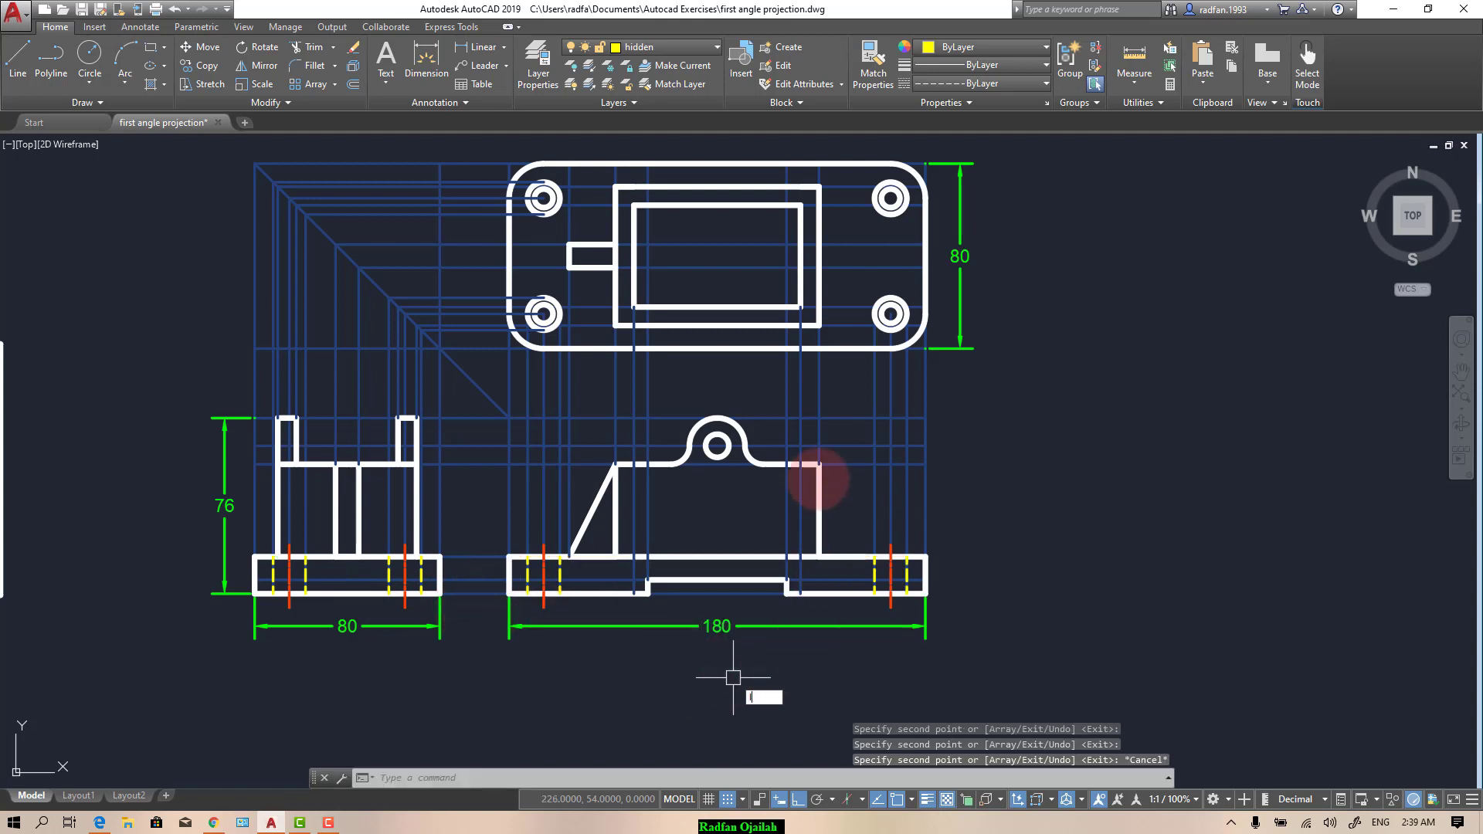
Step: Draw two vertical hidden lines marking the recess edges, from the upper block's top down to the base
{"action": "scroll", "coordinate": [819, 463], "scroll_direction": "up", "scroll_amount": 4}
{"action": "scroll", "coordinate": [819, 464], "scroll_direction": "down", "scroll_amount": 2}
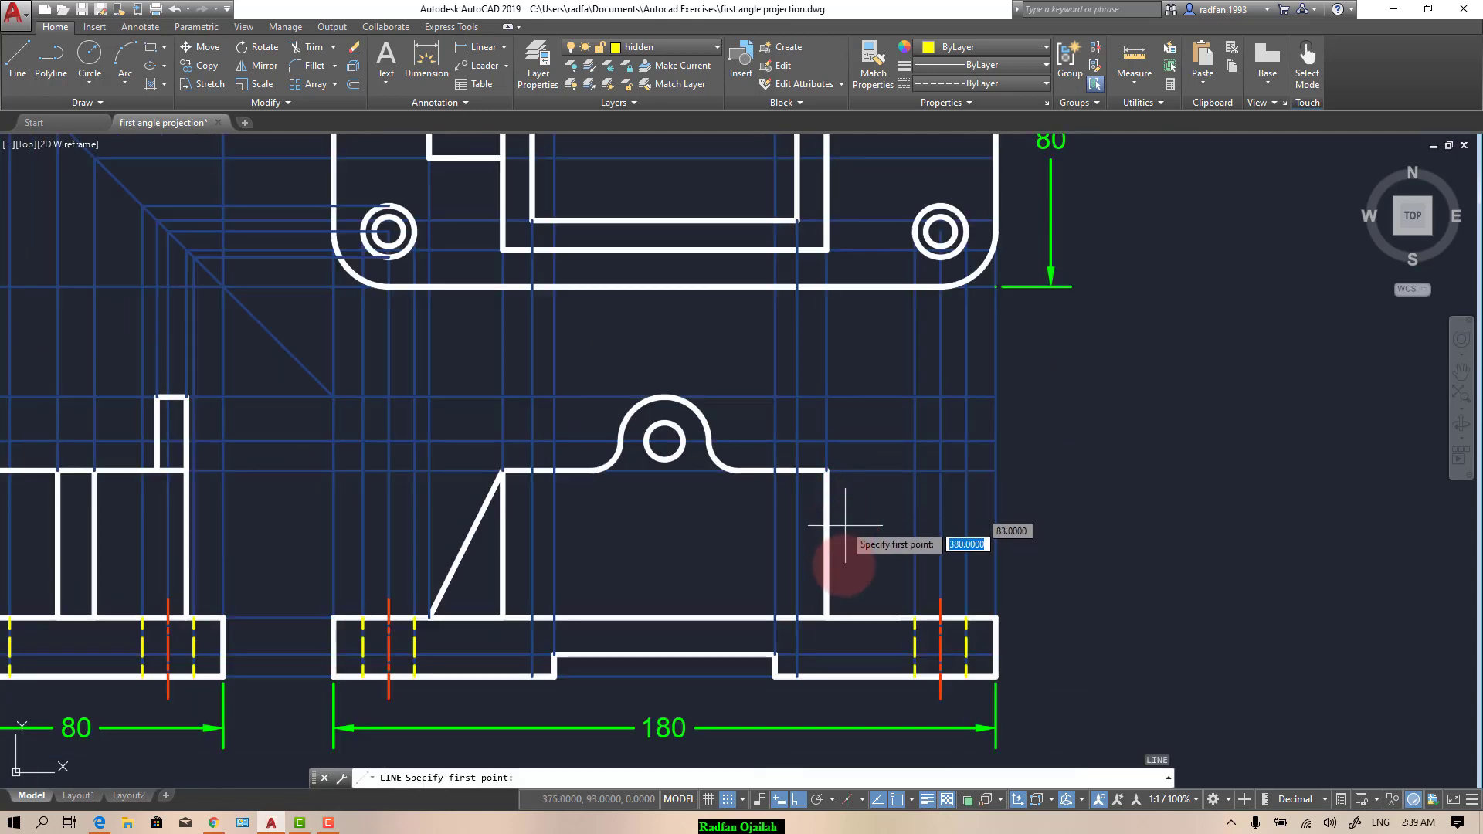
{"action": "left_click", "coordinate": [798, 470]}
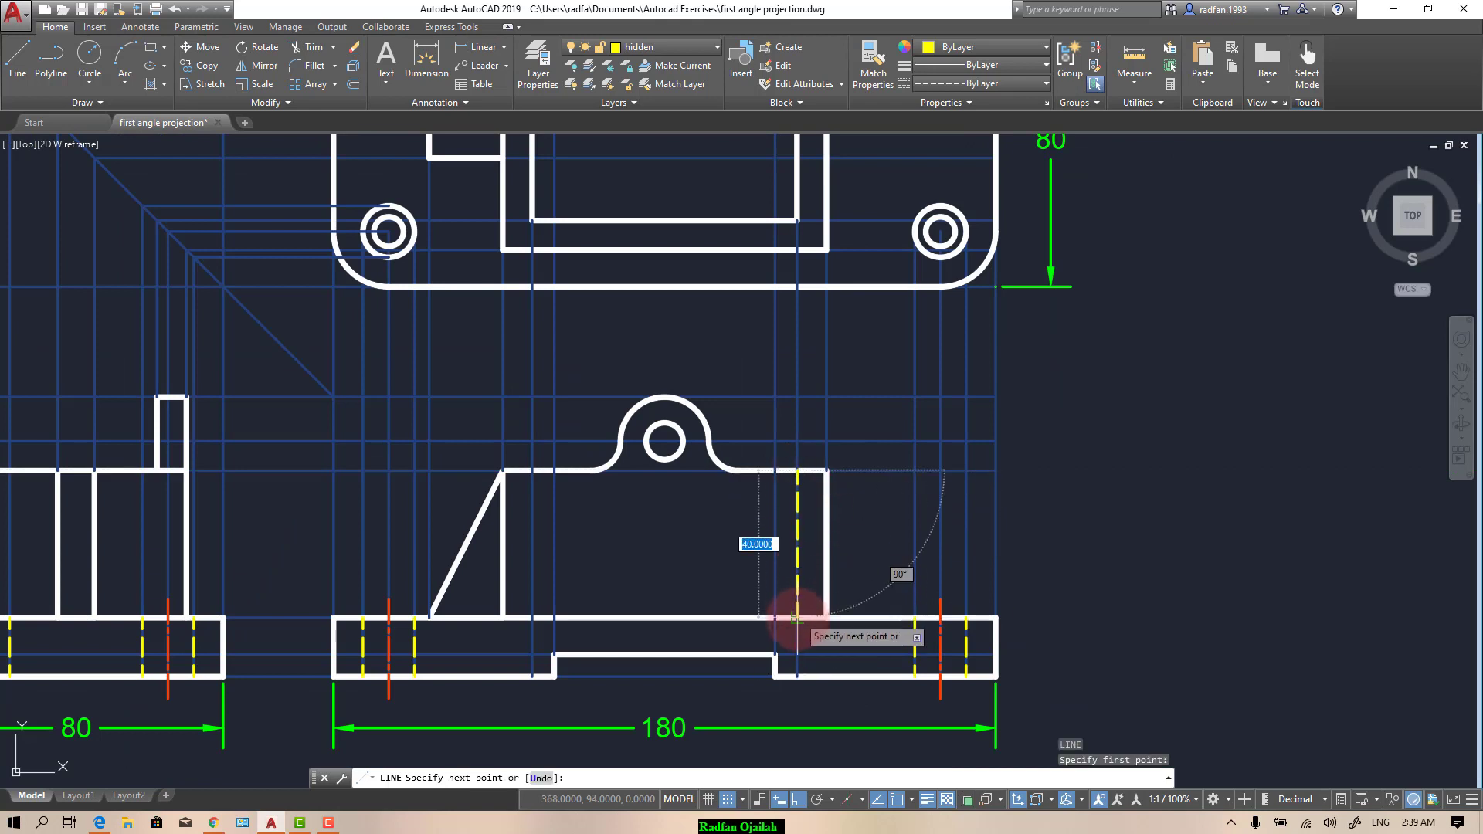
{"action": "left_click", "coordinate": [797, 616]}
{"action": "key", "text": "Escape"}
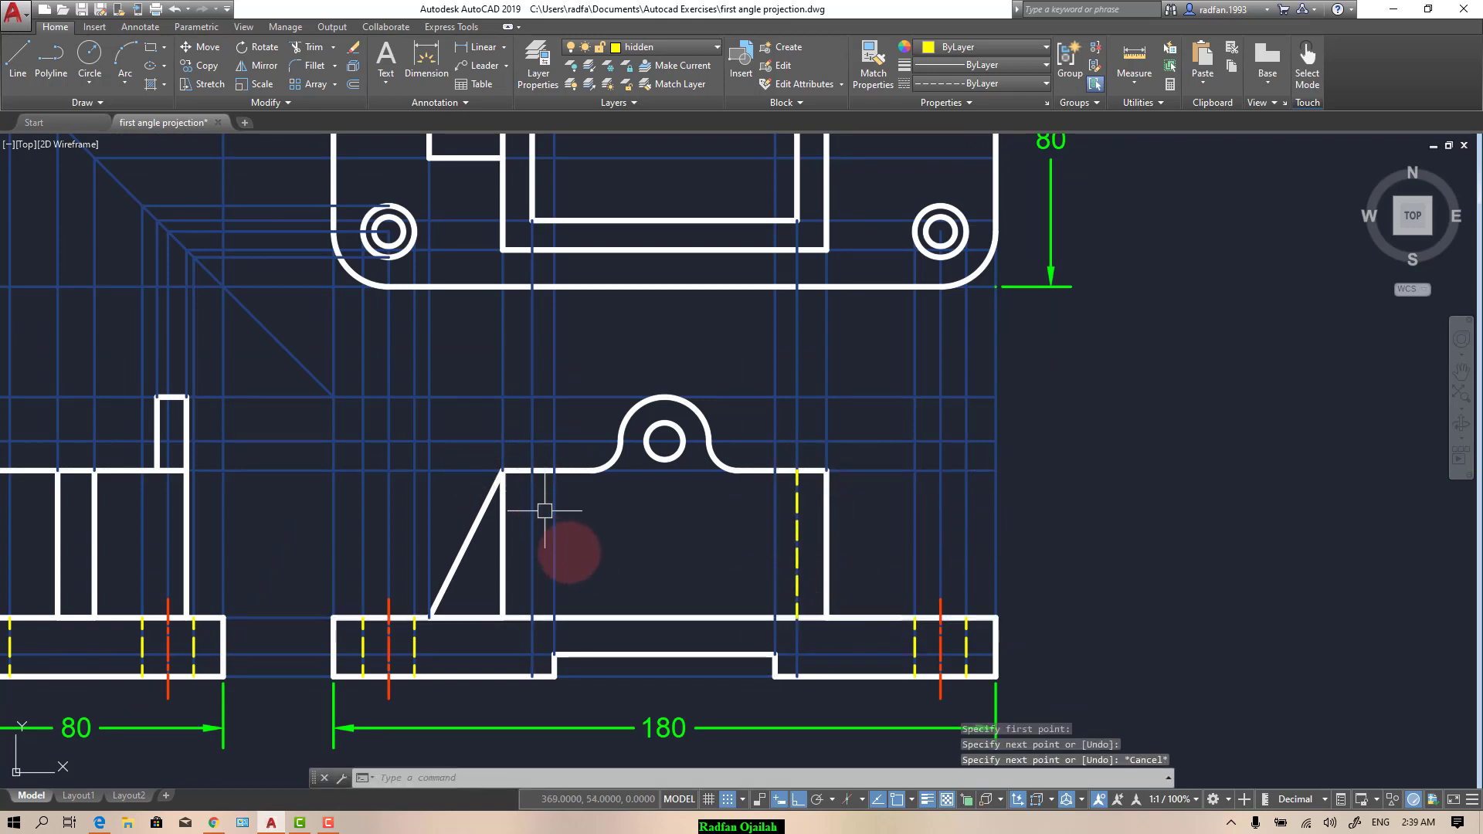
{"action": "key", "text": "Return"}
{"action": "left_click", "coordinate": [531, 470]}
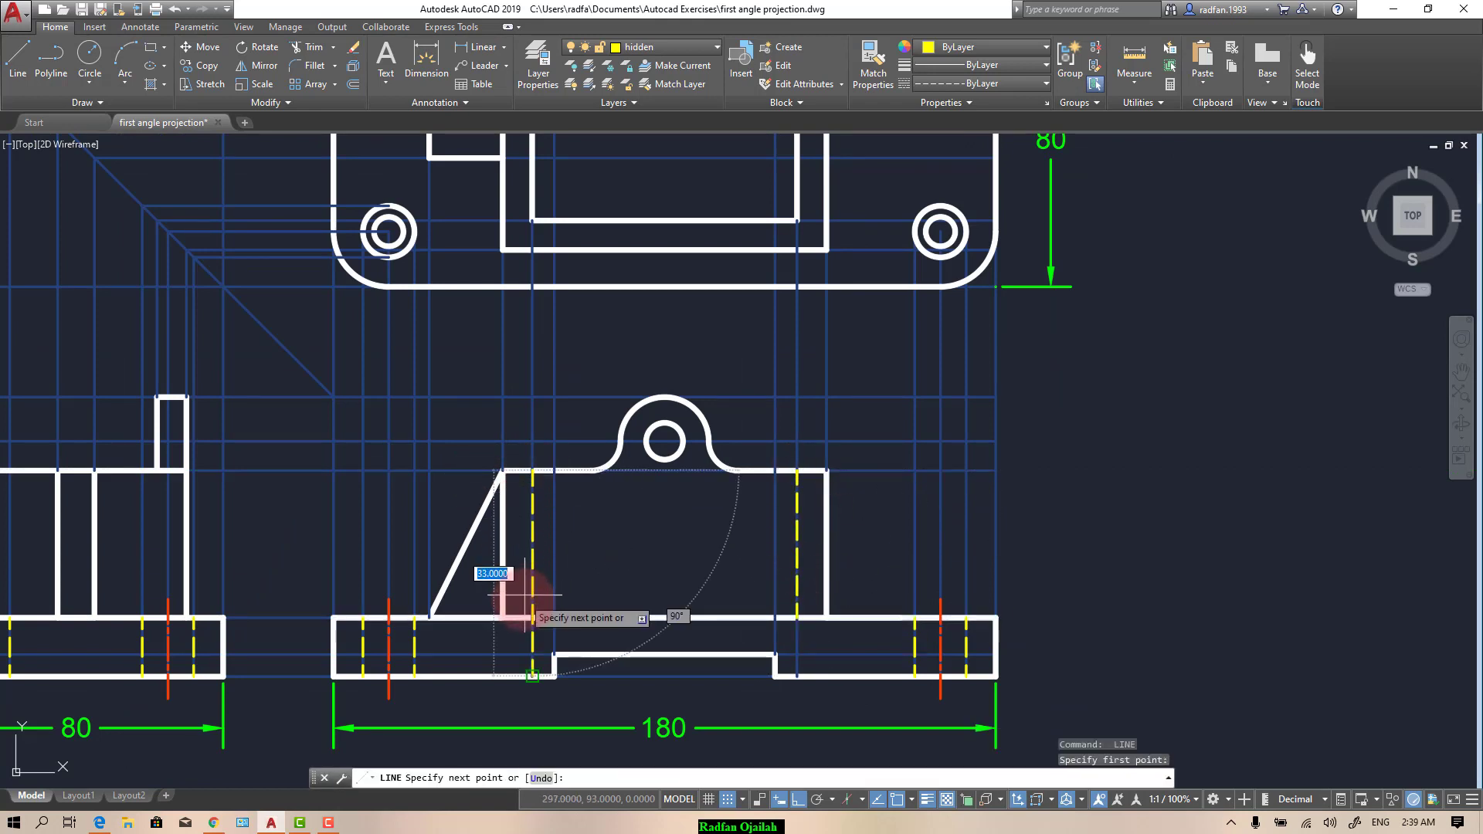
{"action": "left_click", "coordinate": [531, 616]}
{"action": "key", "text": "Return"}
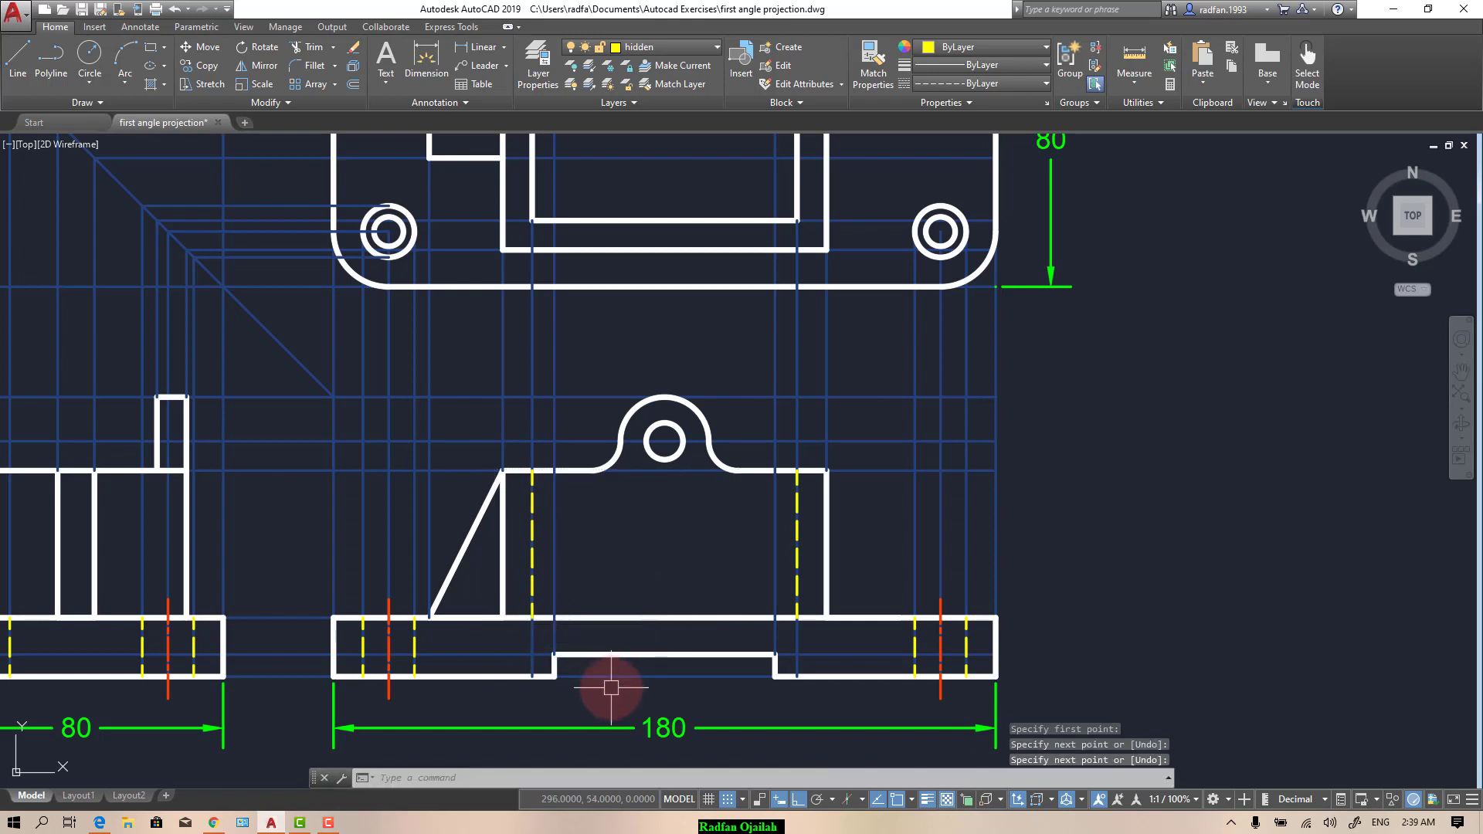
{"action": "scroll", "coordinate": [583, 679], "scroll_direction": "down", "scroll_amount": 2}
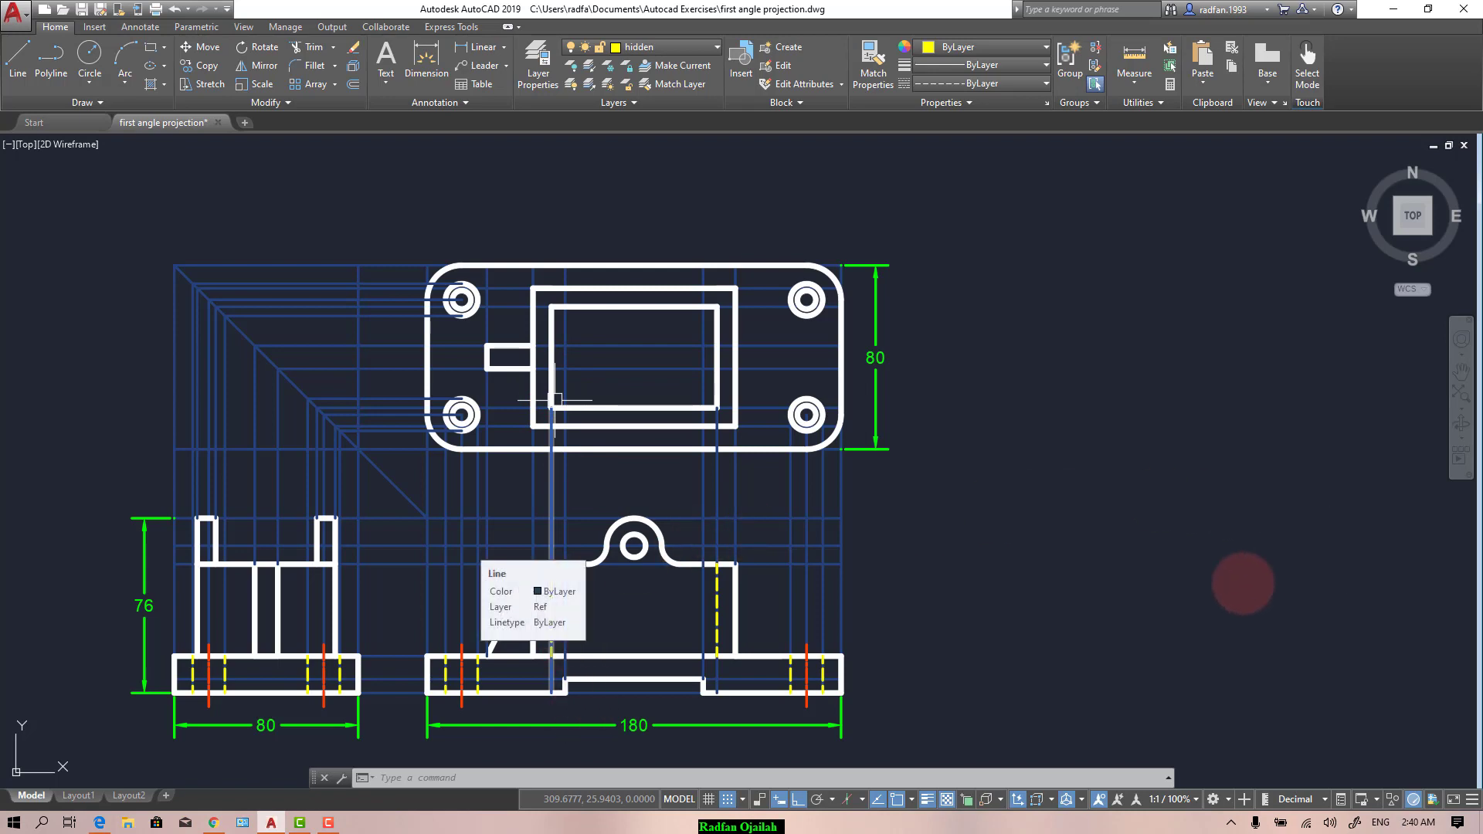
{"action": "scroll", "coordinate": [607, 605], "scroll_direction": "up", "scroll_amount": 4}
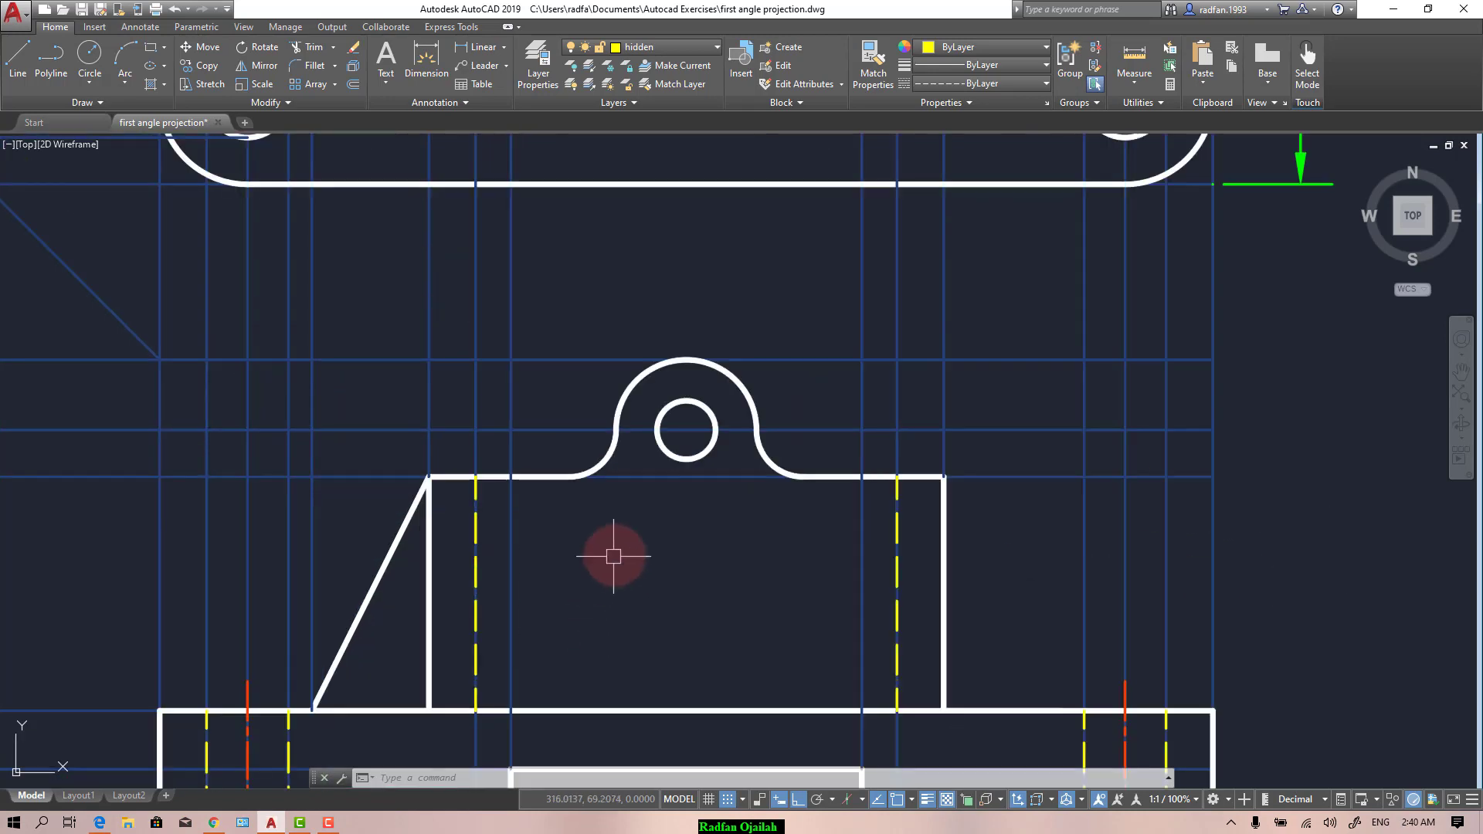
{"action": "scroll", "coordinate": [616, 556], "scroll_direction": "down", "scroll_amount": 4}
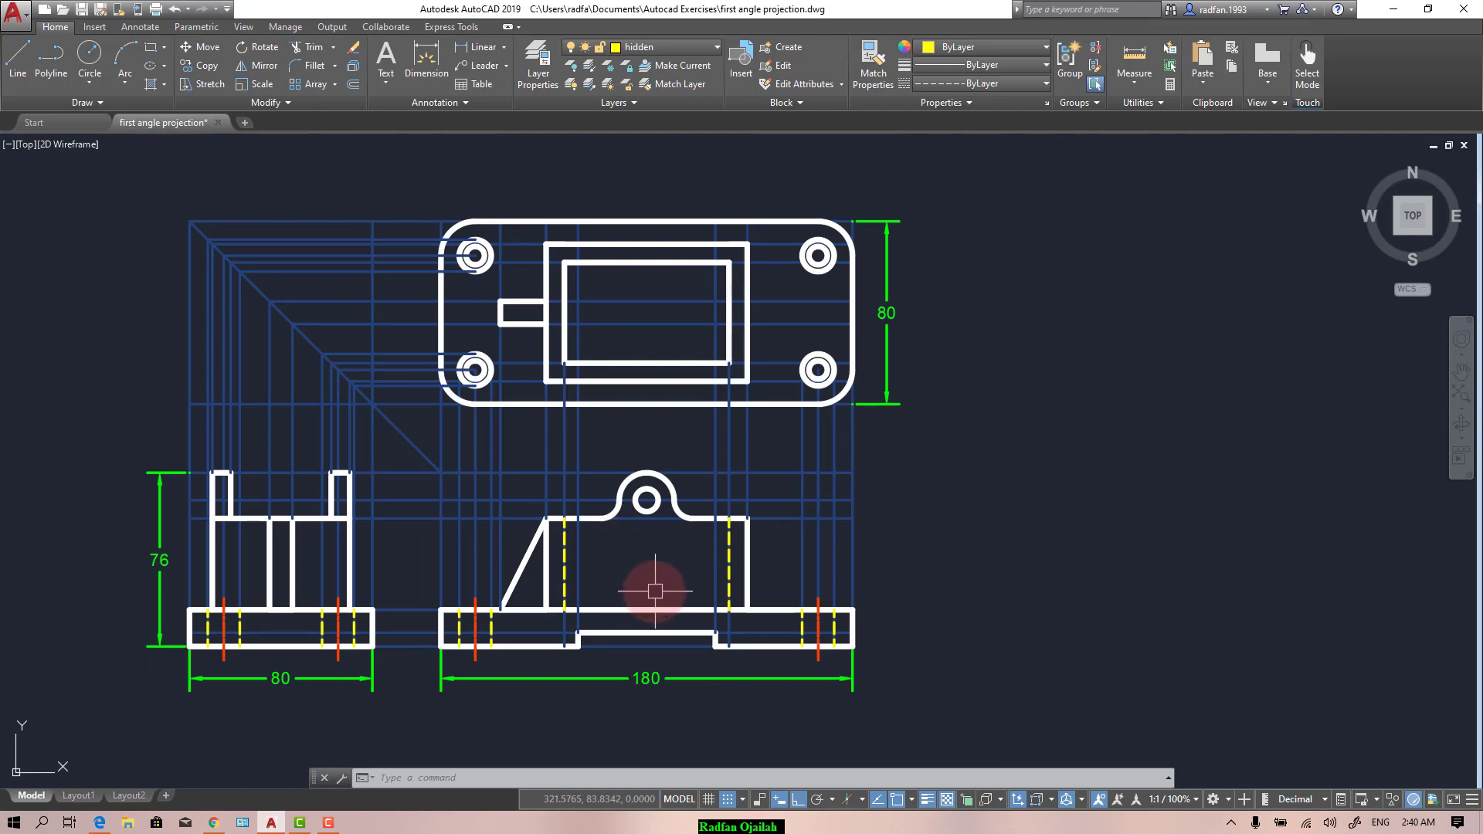
{"action": "scroll", "coordinate": [623, 429], "scroll_direction": "up", "scroll_amount": 2}
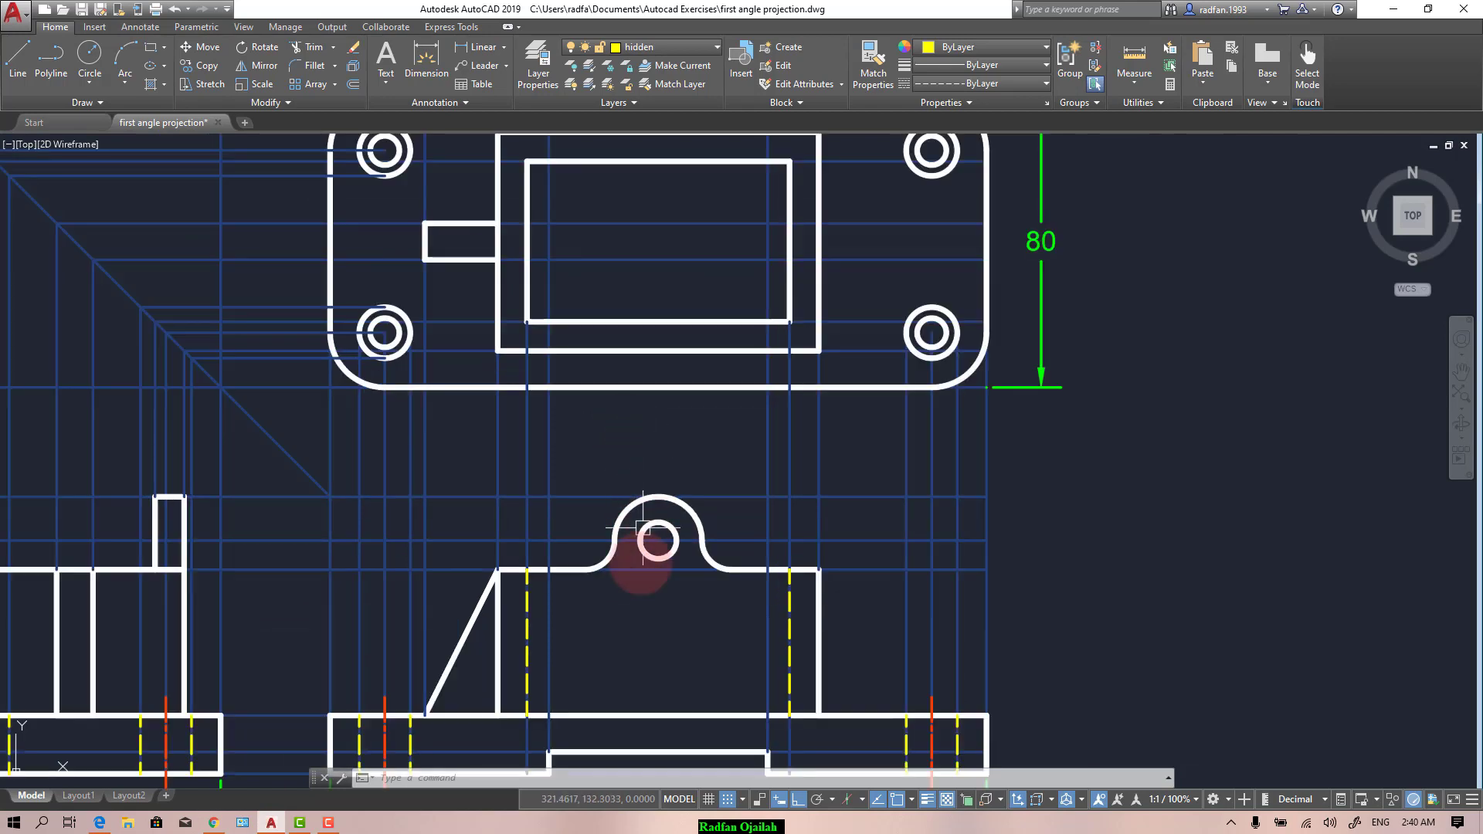
{"action": "middle_click_drag", "start_coordinate": [644, 530], "coordinate": [641, 539]}
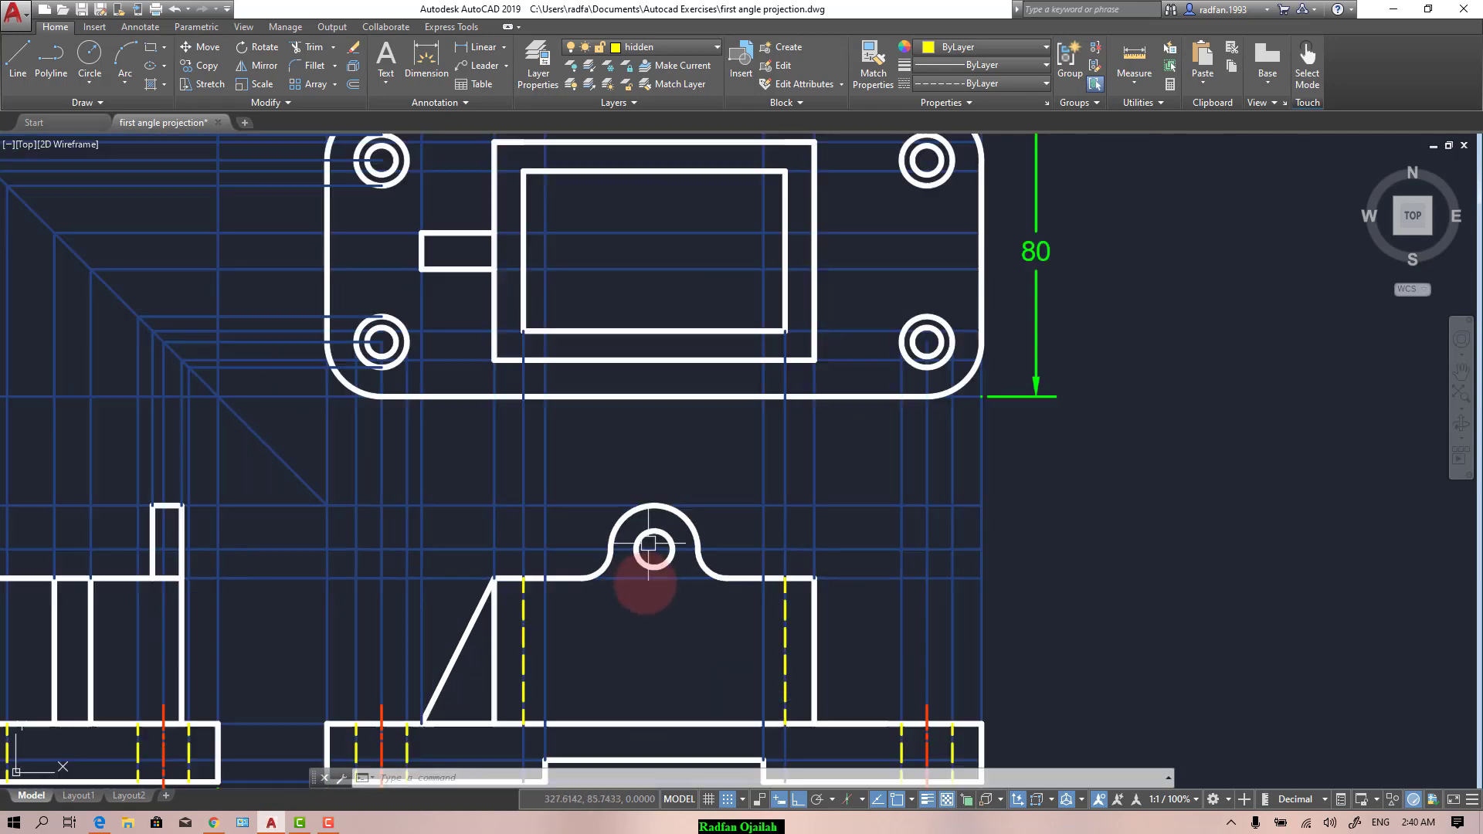
Step: Switch to the Ref layer and project a line from the arc's end up to the top view
{"action": "left_click", "coordinate": [666, 51]}
{"action": "left_click", "coordinate": [671, 158]}
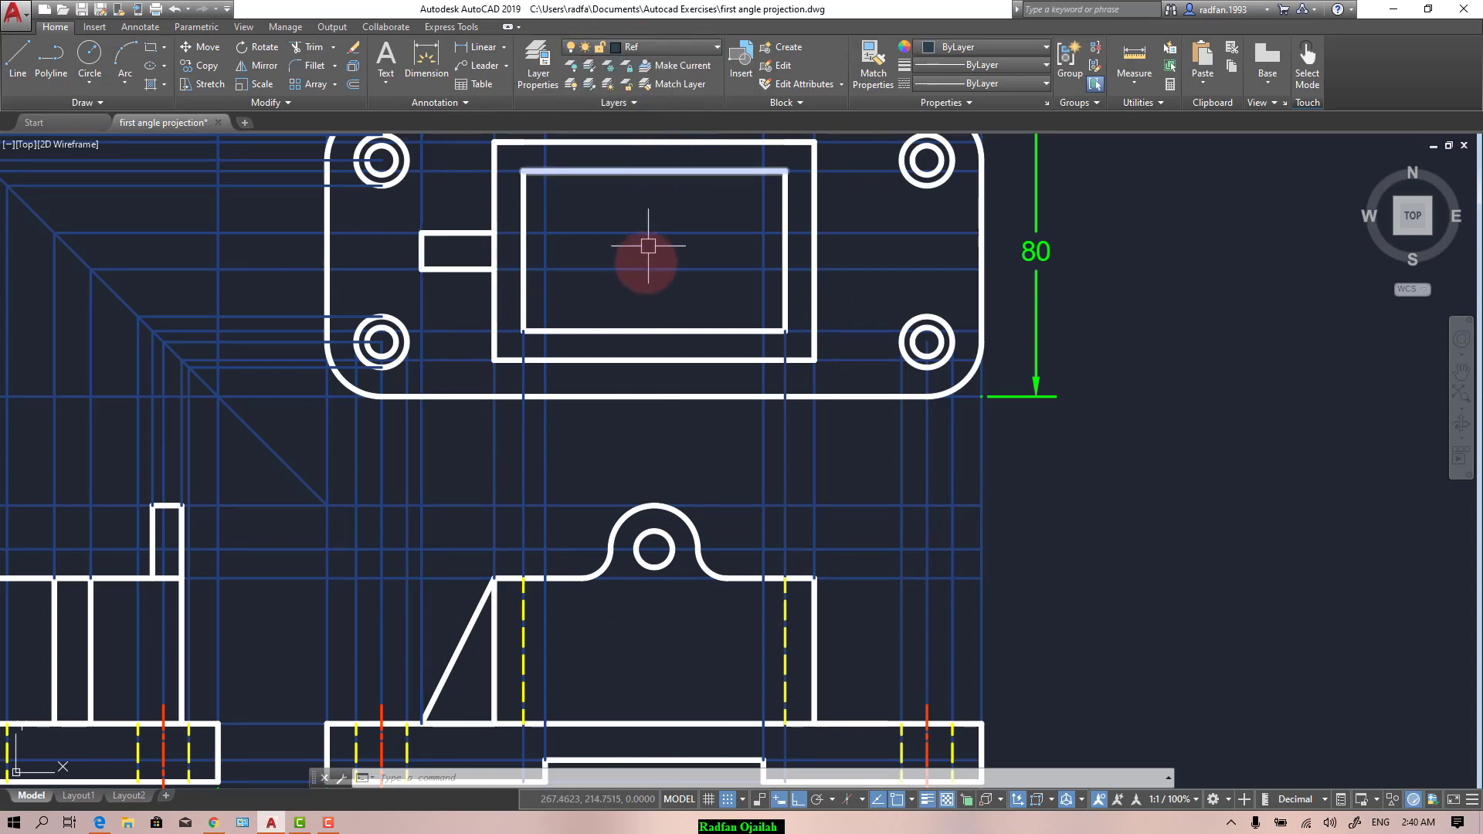
{"action": "type", "text": "l"}
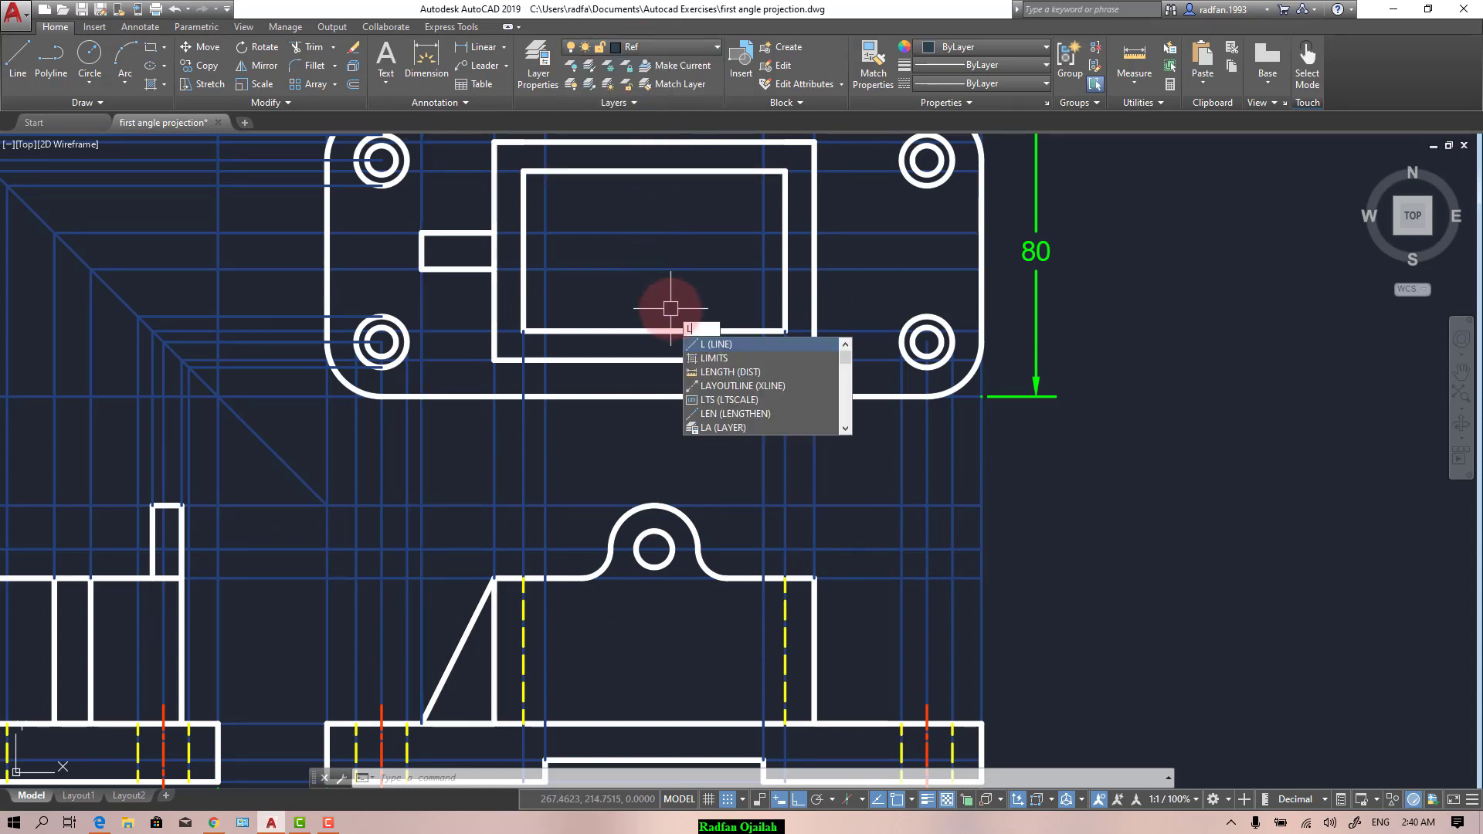
{"action": "key", "text": "Return"}
{"action": "left_click", "coordinate": [697, 550]}
{"action": "scroll", "coordinate": [697, 550], "scroll_direction": "down", "scroll_amount": 2}
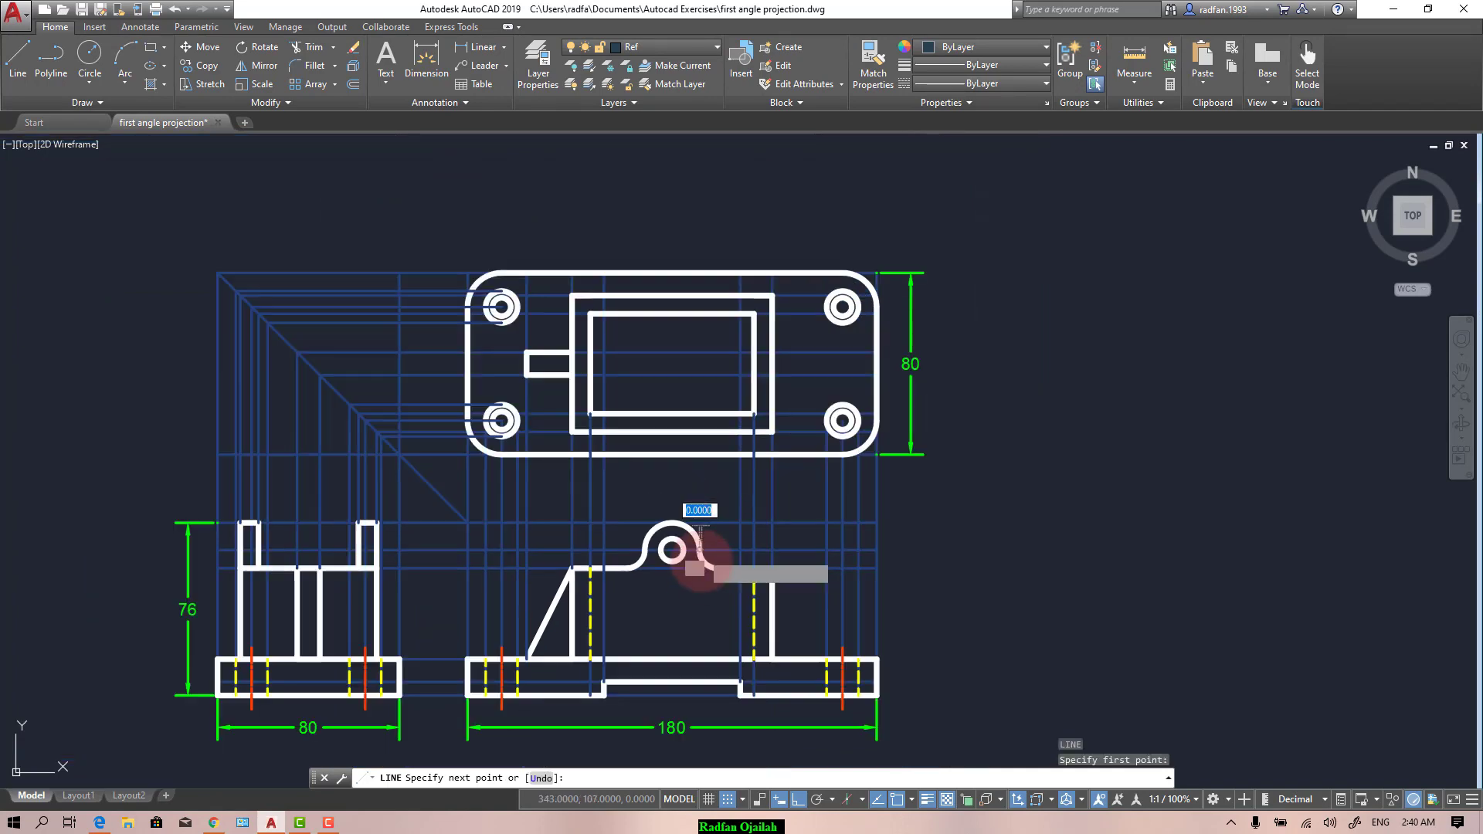
{"action": "left_click", "coordinate": [697, 272]}
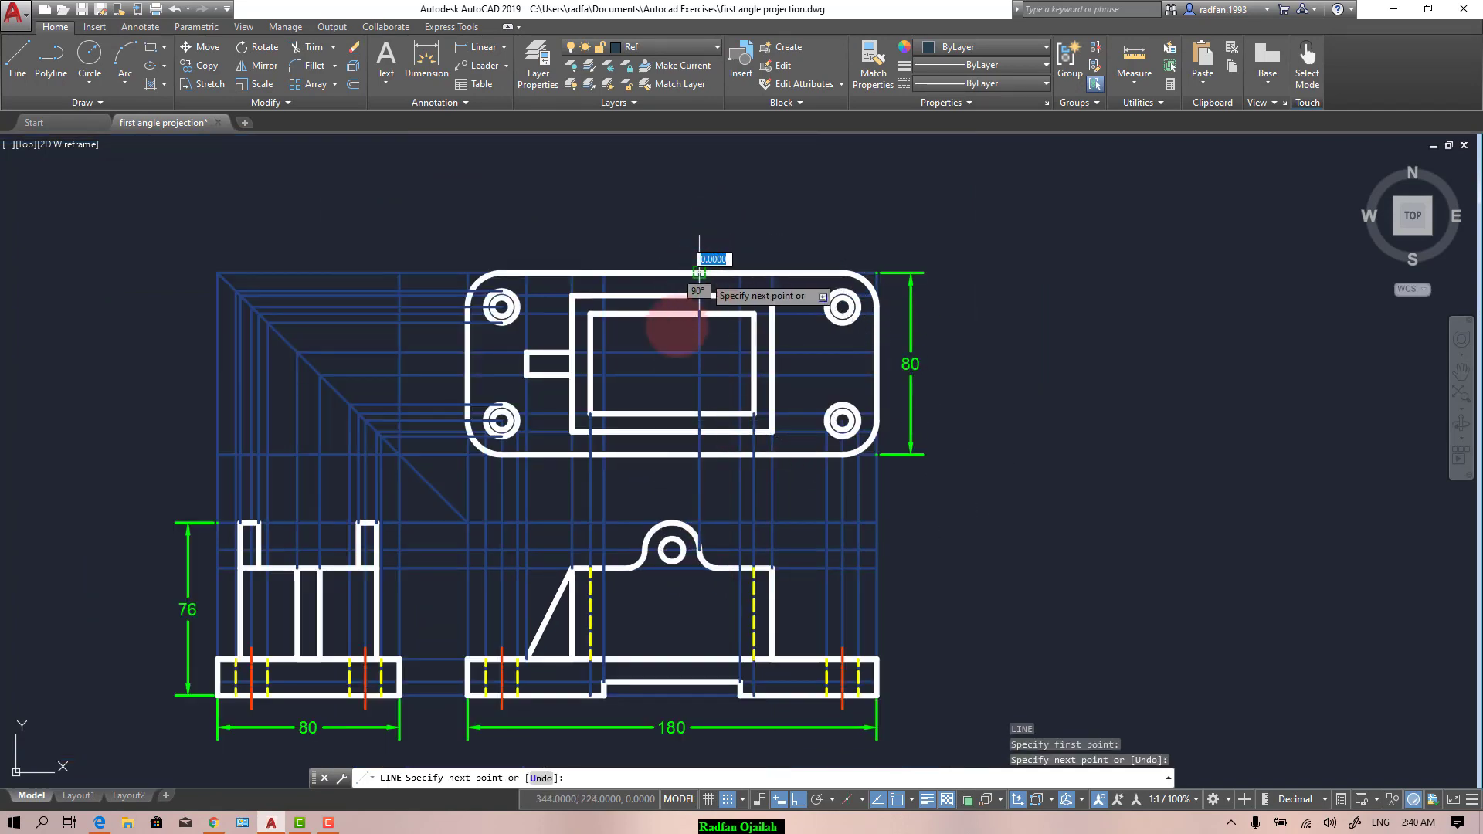
{"action": "key", "text": "Return"}
{"action": "key", "text": "Return"}
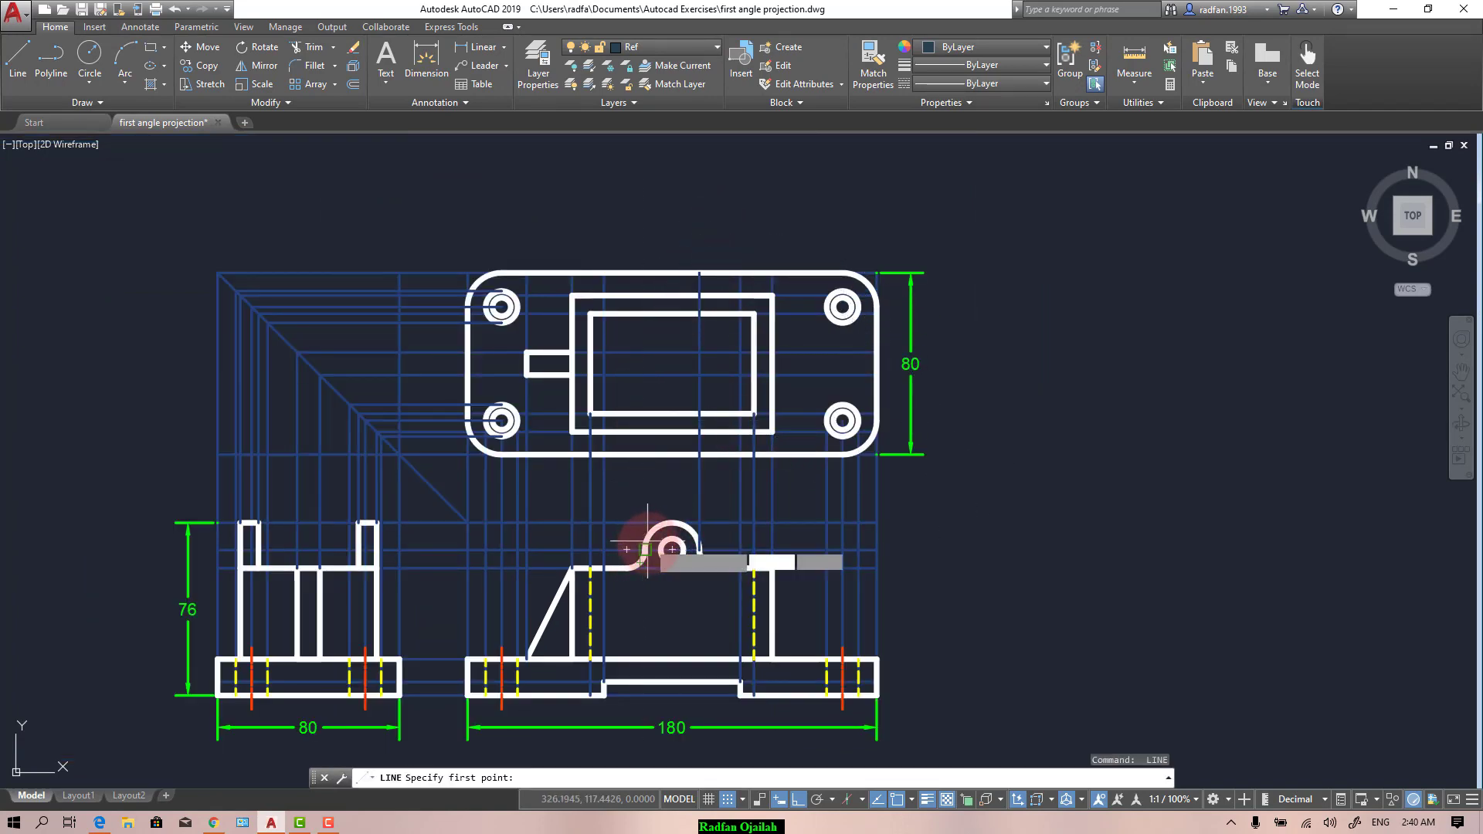
Step: Project lines from the arc's left edge and the small hole's centre up into the top view
{"action": "scroll", "coordinate": [648, 550], "scroll_direction": "up", "scroll_amount": 4}
{"action": "left_click", "coordinate": [605, 581]}
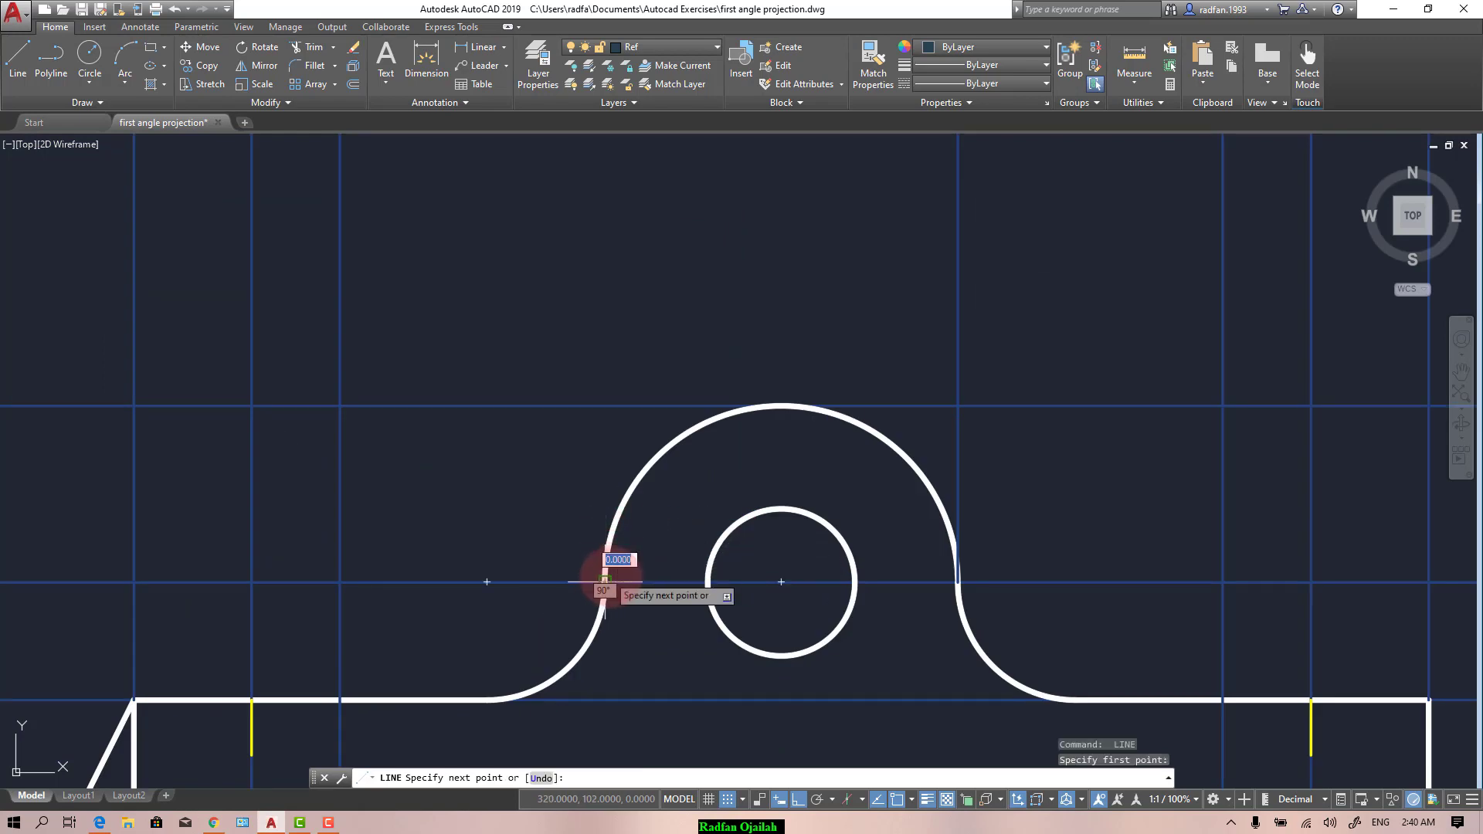
{"action": "scroll", "coordinate": [605, 581], "scroll_direction": "down", "scroll_amount": 4}
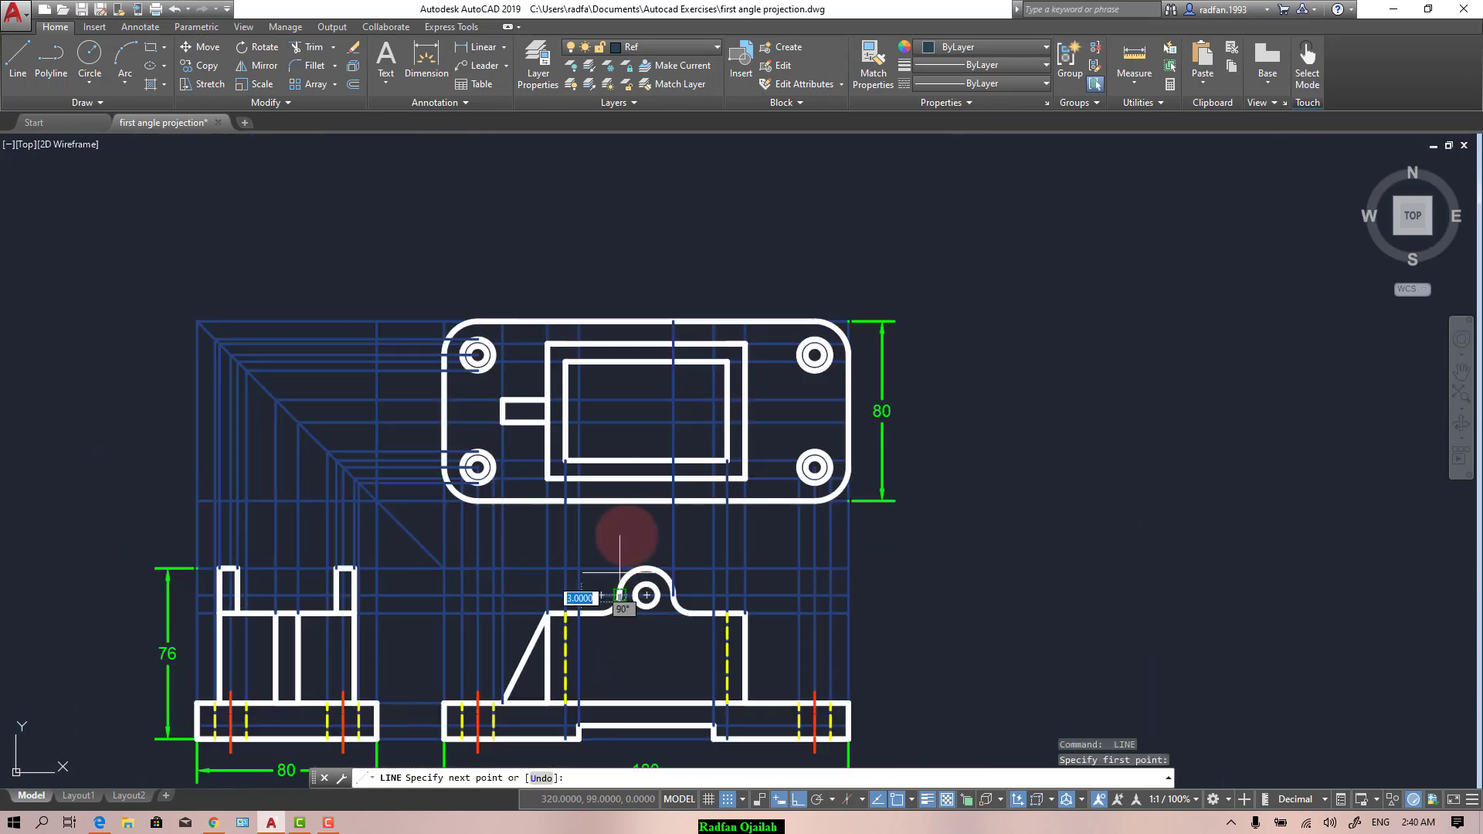
{"action": "left_click", "coordinate": [619, 320]}
{"action": "scroll", "coordinate": [699, 573], "scroll_direction": "up", "scroll_amount": 2}
{"action": "key", "text": "Return"}
{"action": "key", "text": "Return"}
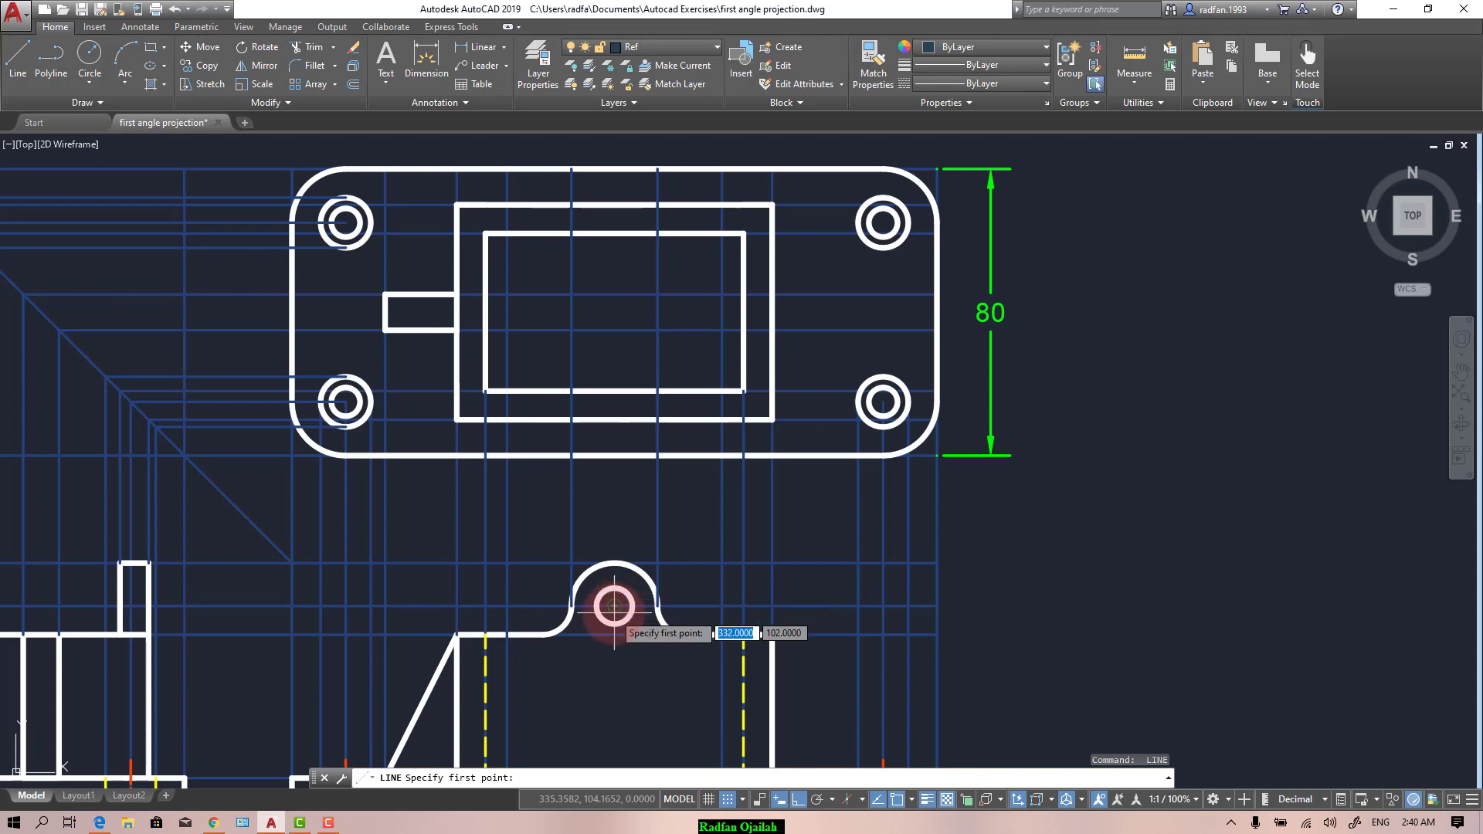
{"action": "left_click", "coordinate": [614, 605]}
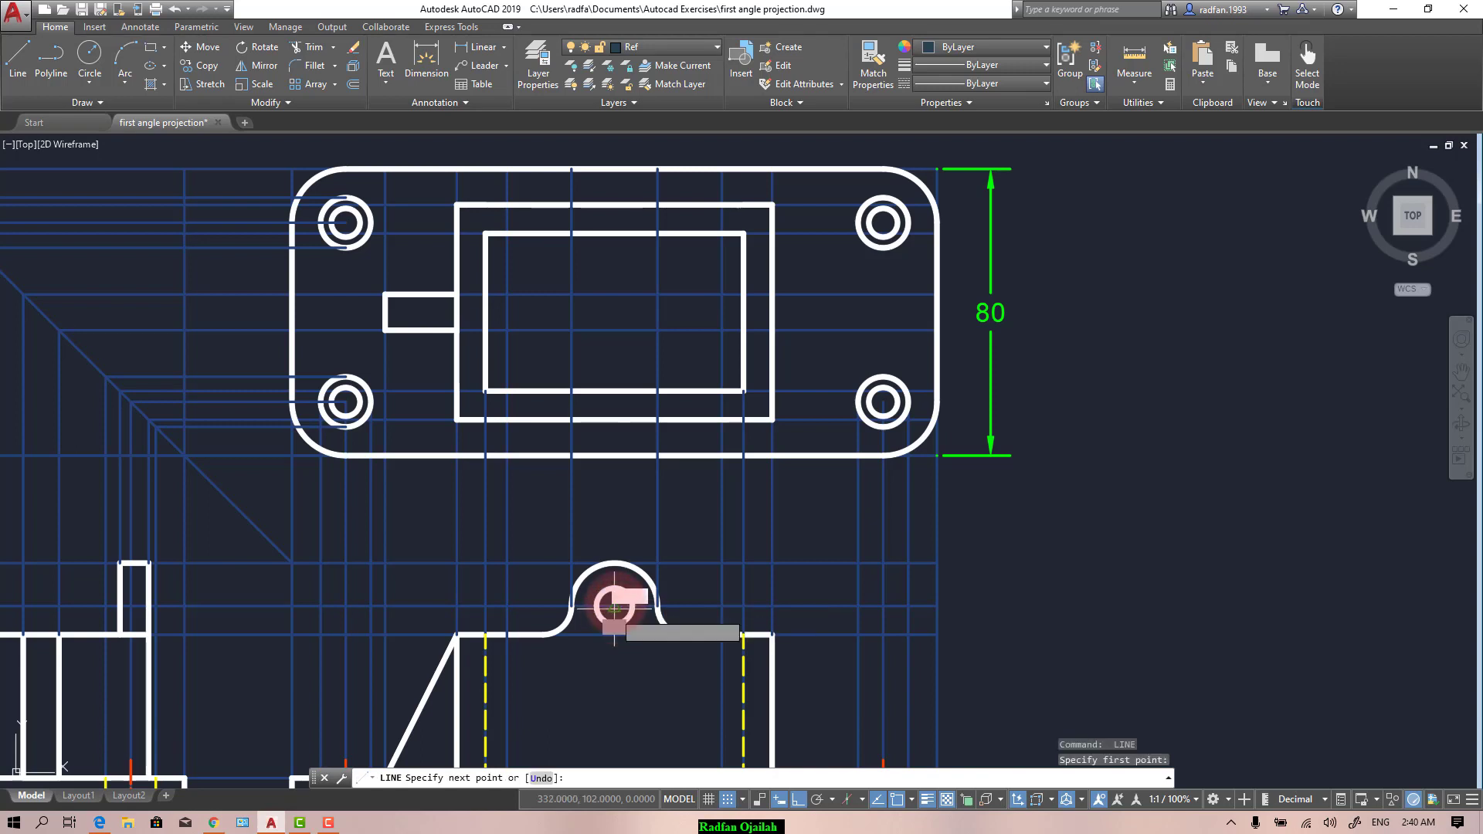
{"action": "left_click", "coordinate": [614, 167]}
{"action": "key", "text": "Return"}
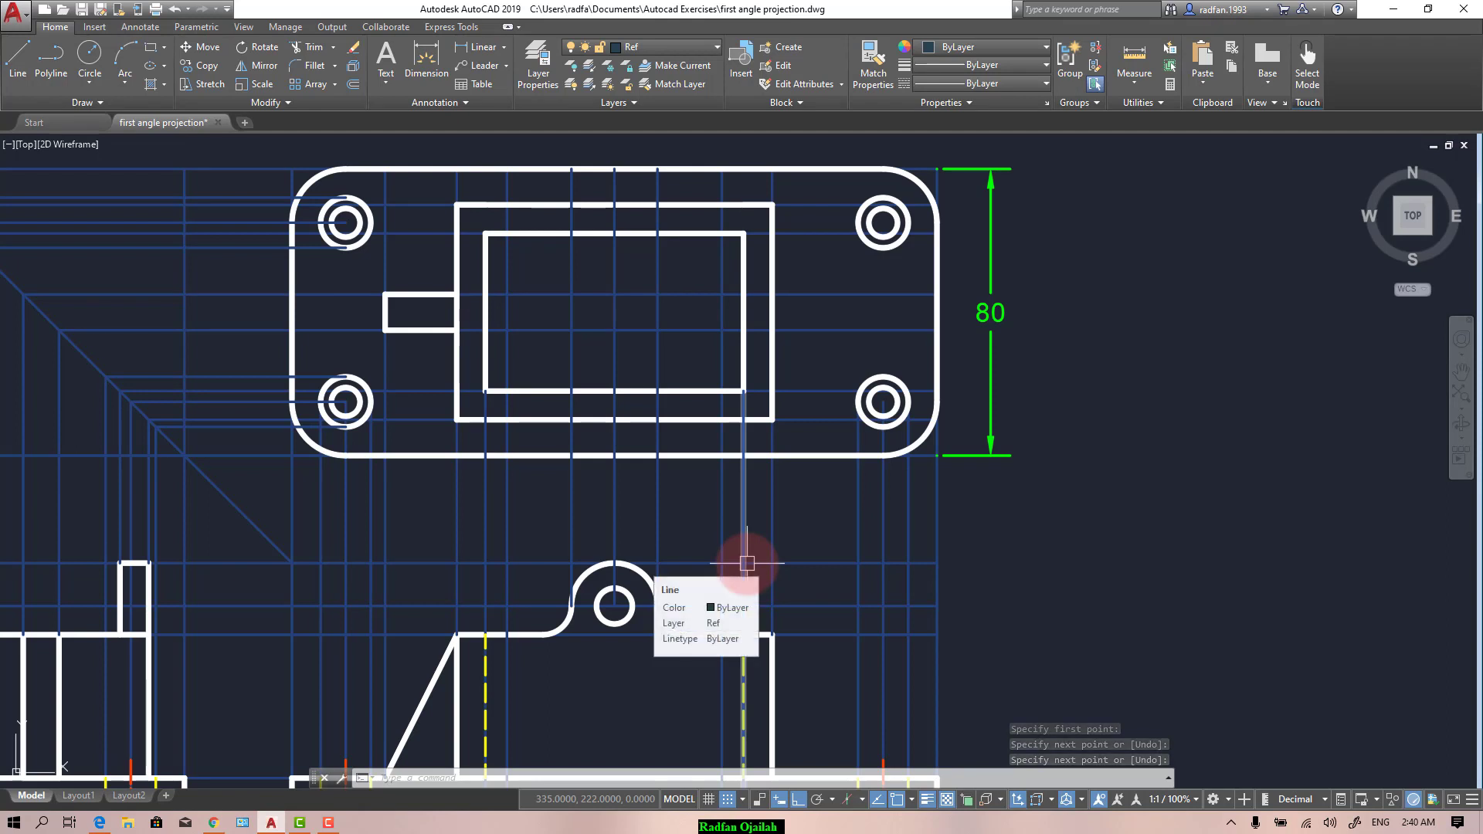
{"action": "key", "text": "Return"}
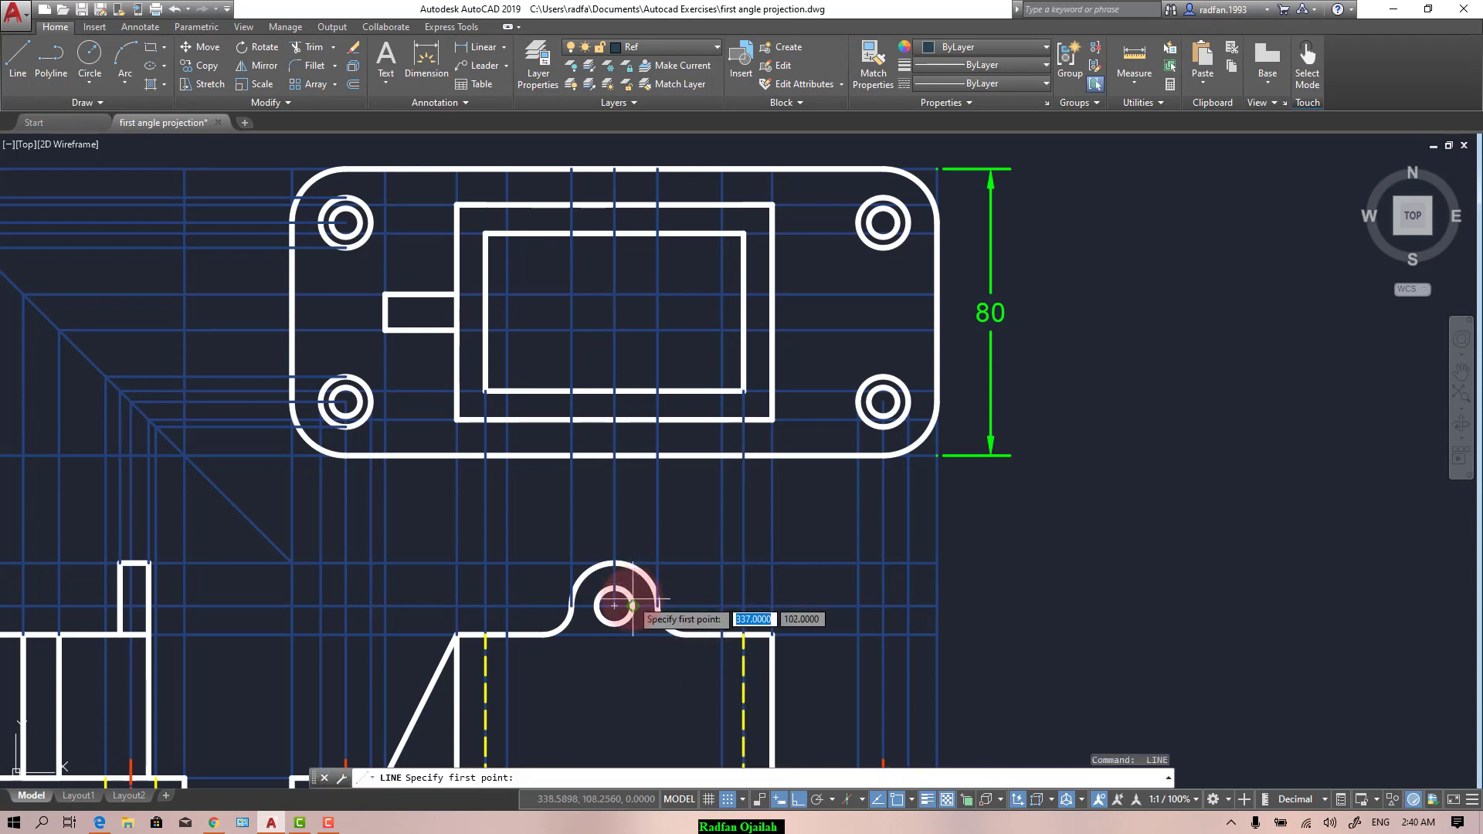
{"action": "left_click", "coordinate": [614, 606]}
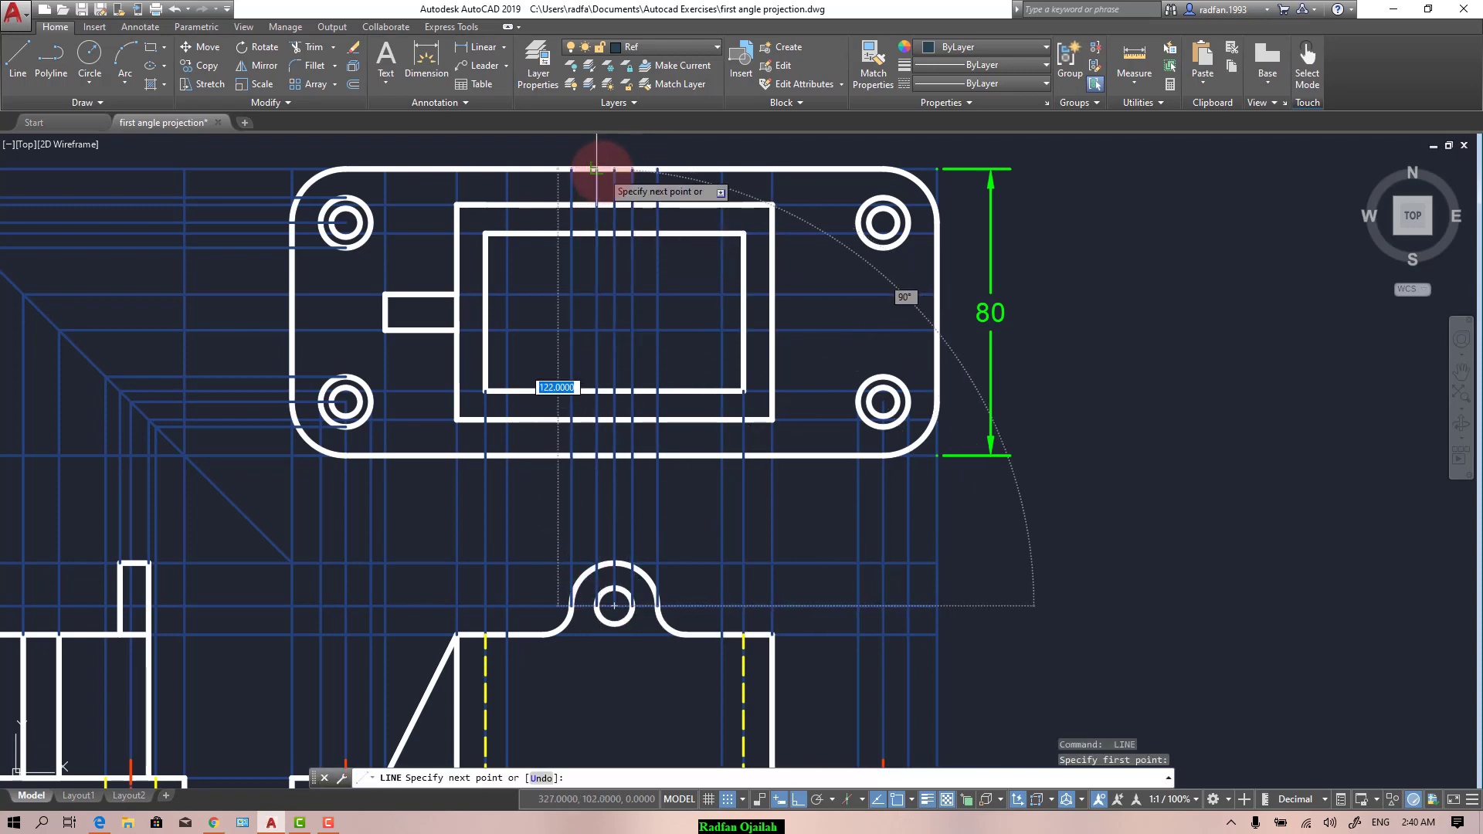
{"action": "key", "text": "Escape"}
{"action": "middle_click_drag", "start_coordinate": [596, 166], "coordinate": [738, 417]}
{"action": "scroll", "coordinate": [737, 417], "scroll_direction": "up", "scroll_amount": 4}
Step: On the center layer, draw a red centre line across the top view's upper wall
{"action": "type", "text": "l"}
{"action": "key", "text": "Return"}
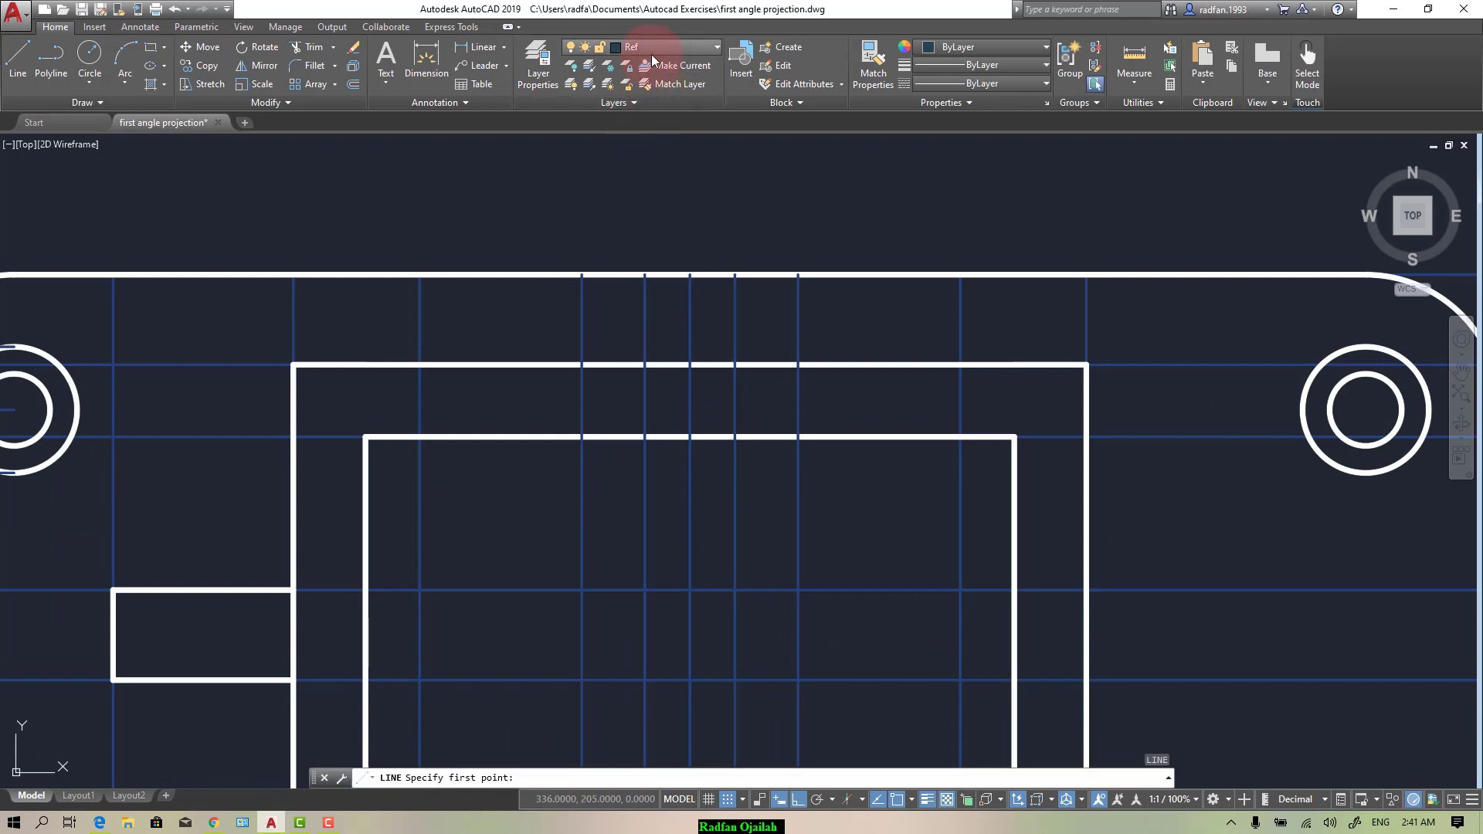
{"action": "left_click", "coordinate": [651, 53]}
{"action": "left_click", "coordinate": [653, 96]}
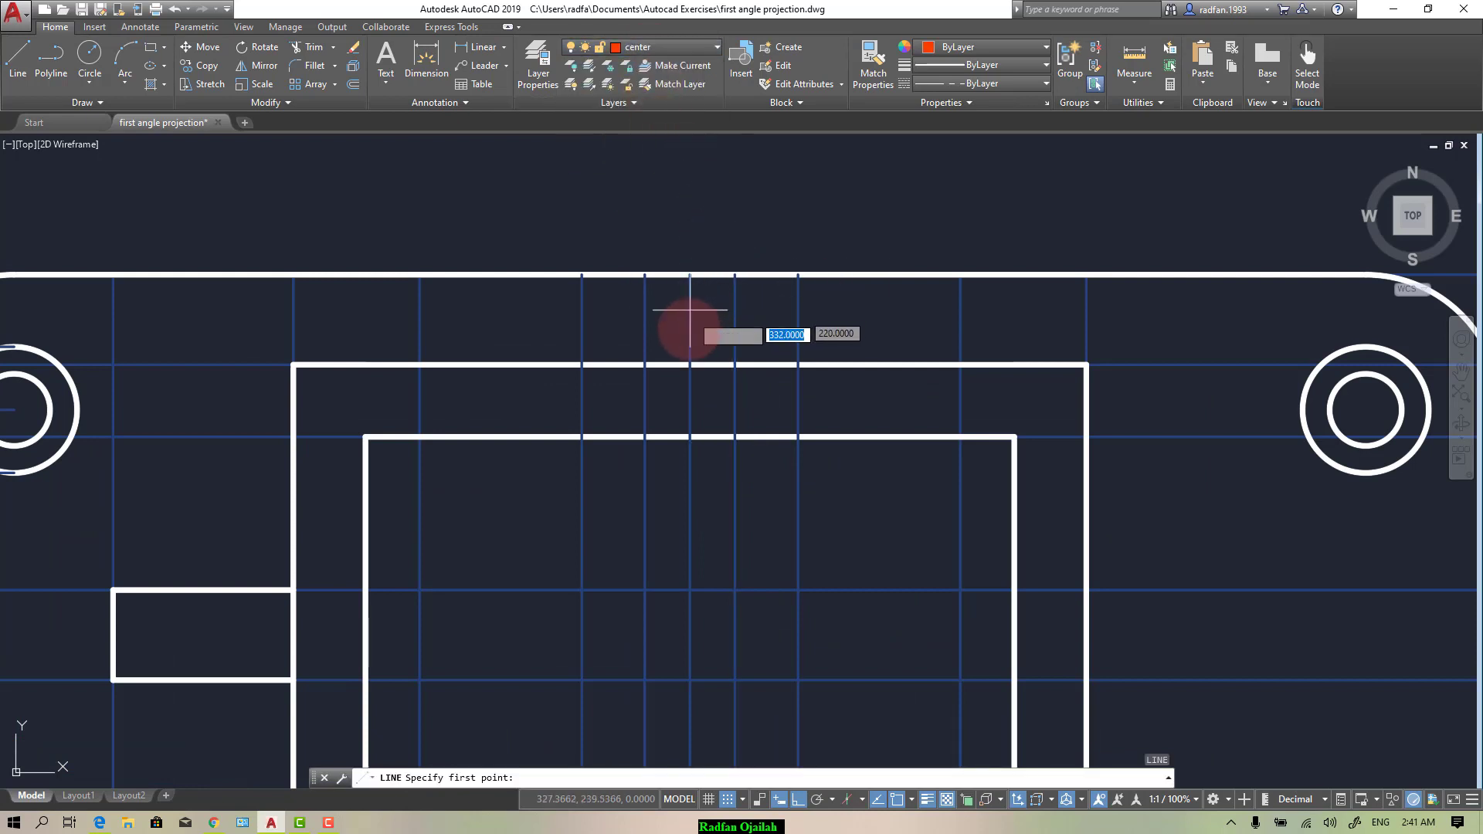
{"action": "left_click", "coordinate": [690, 363]}
{"action": "left_click", "coordinate": [690, 437]}
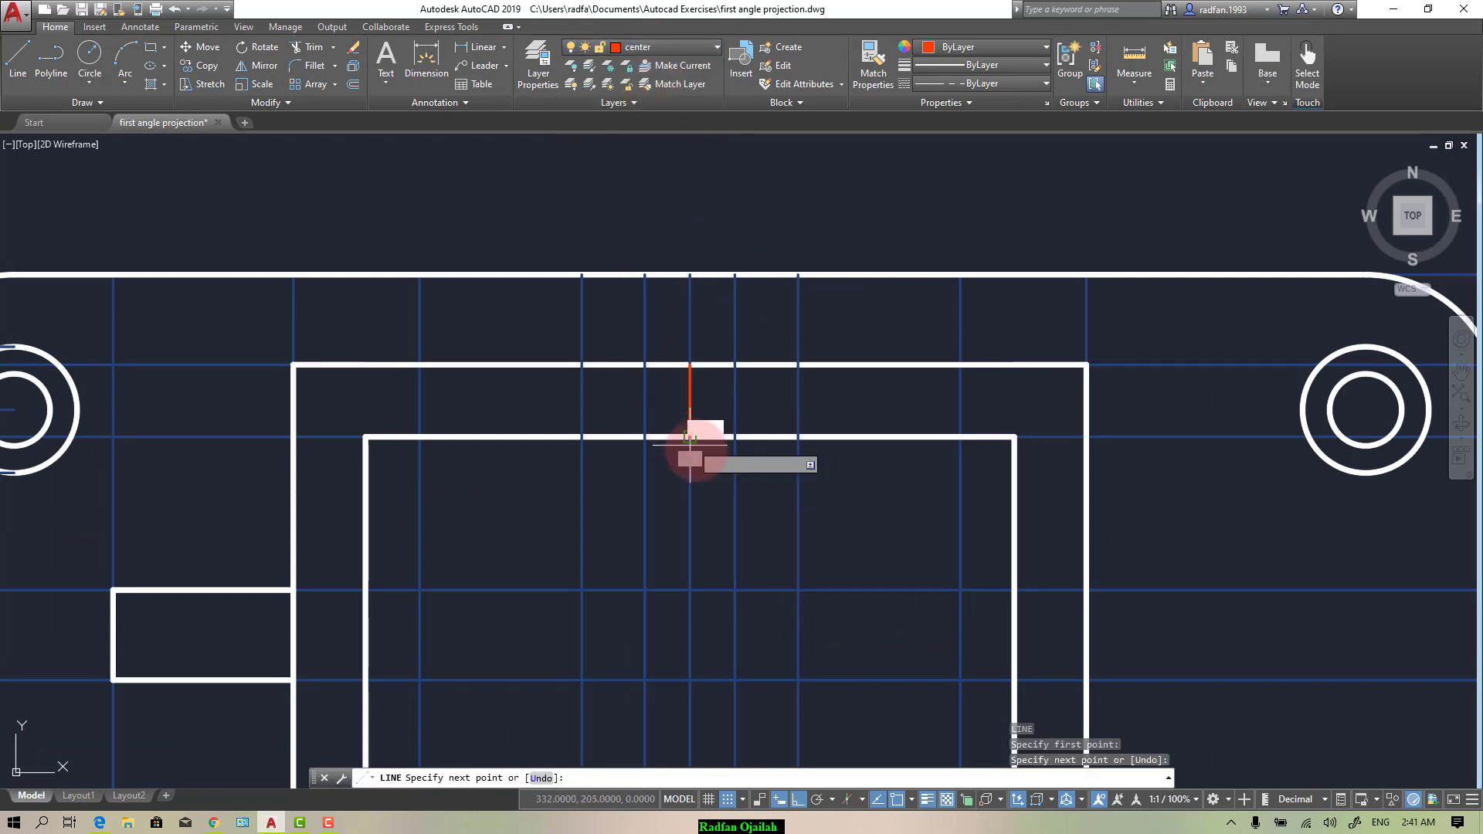
{"action": "key", "text": "Return"}
{"action": "left_click", "coordinate": [690, 406]}
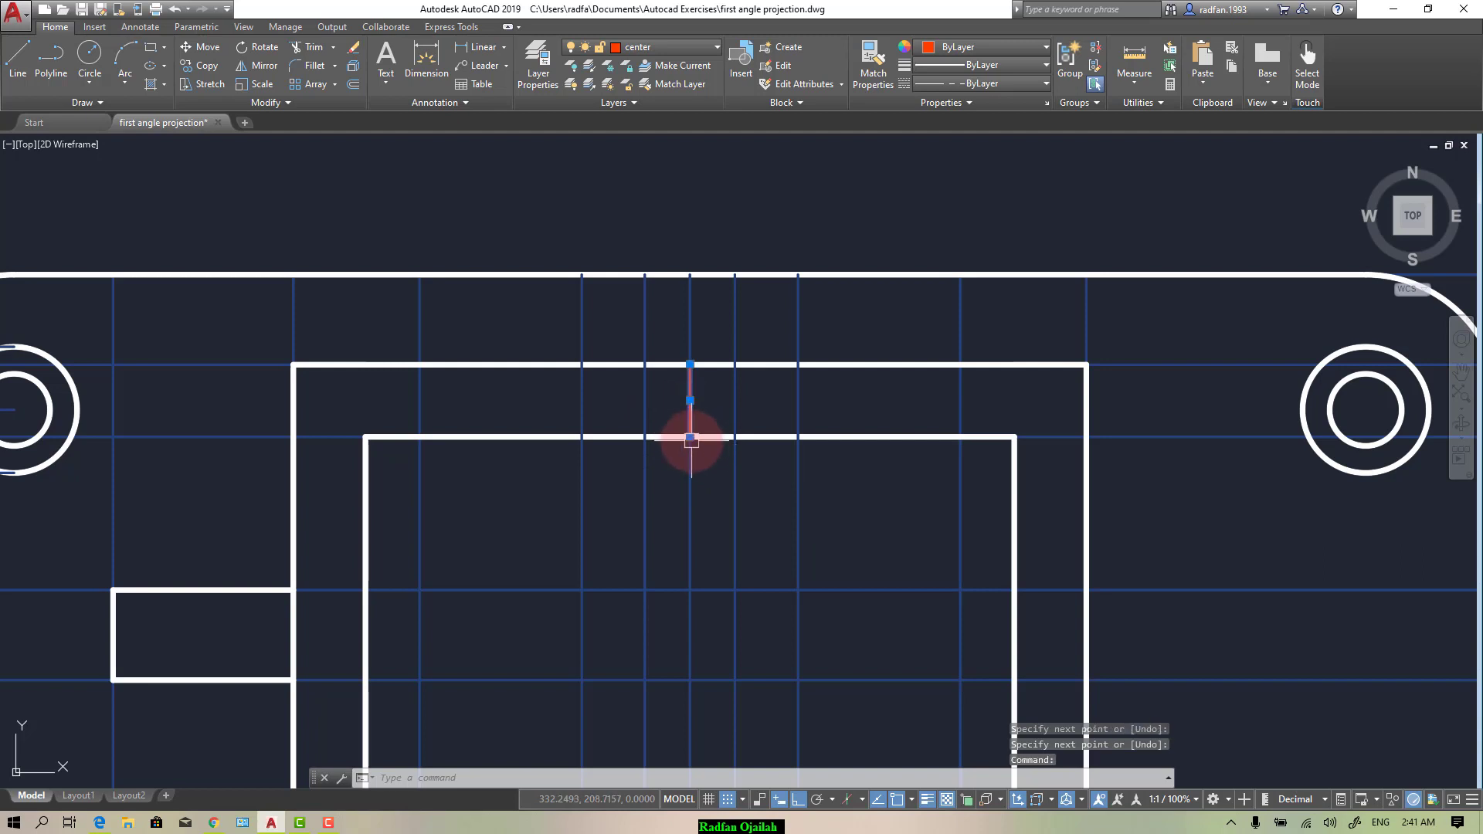
{"action": "left_click", "coordinate": [684, 459]}
{"action": "key", "text": "Escape"}
{"action": "key", "text": "ctrl+1"}
{"action": "scroll", "coordinate": [821, 491], "scroll_direction": "up", "scroll_amount": 2}
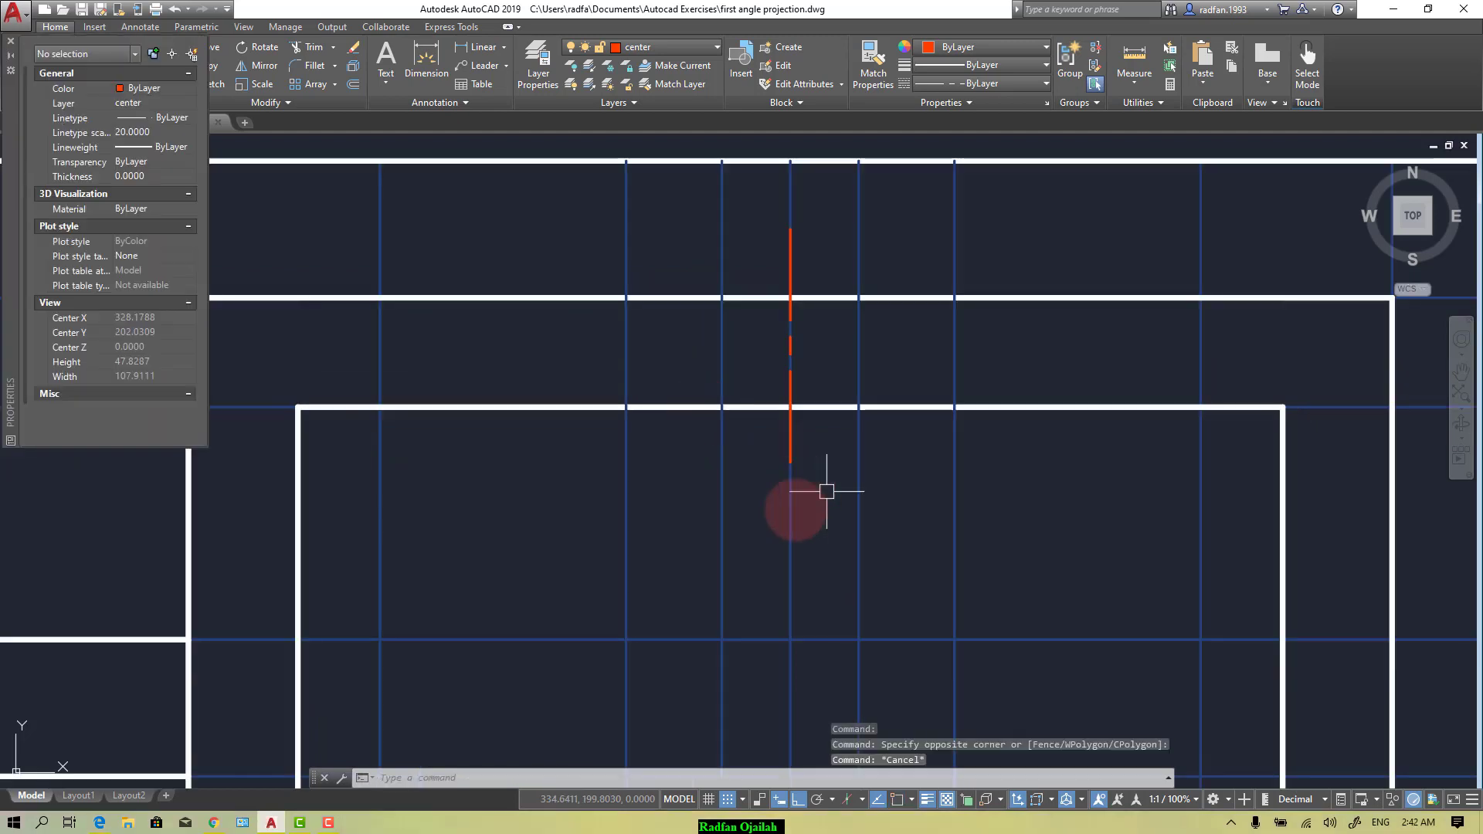
Step: On the hidden layer, draw two yellow hidden lines across the wall, one on each side of the centre line
{"action": "left_click", "coordinate": [664, 48]}
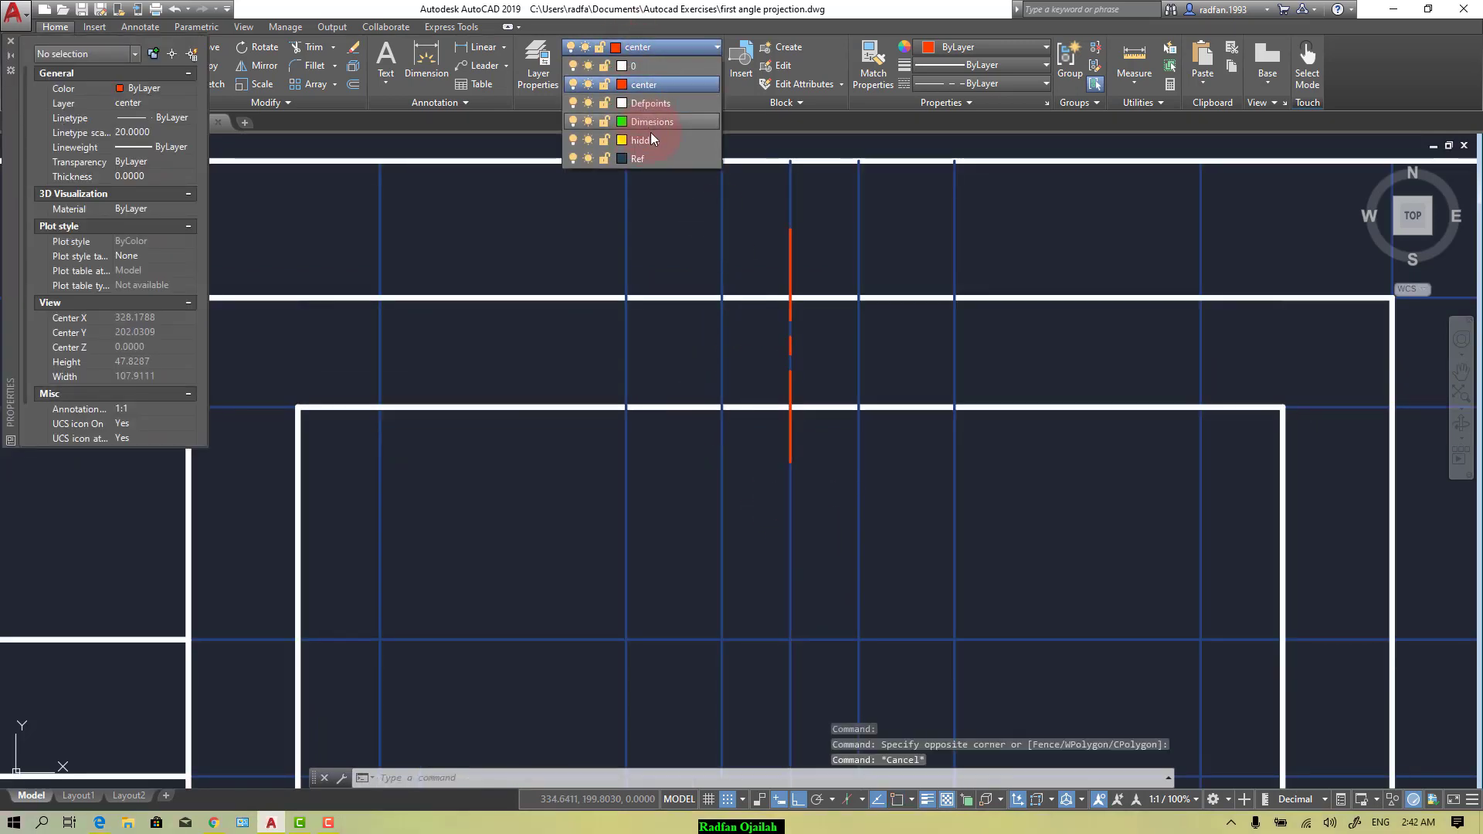
{"action": "left_click", "coordinate": [653, 134]}
{"action": "type", "text": "l"}
{"action": "key", "text": "Return"}
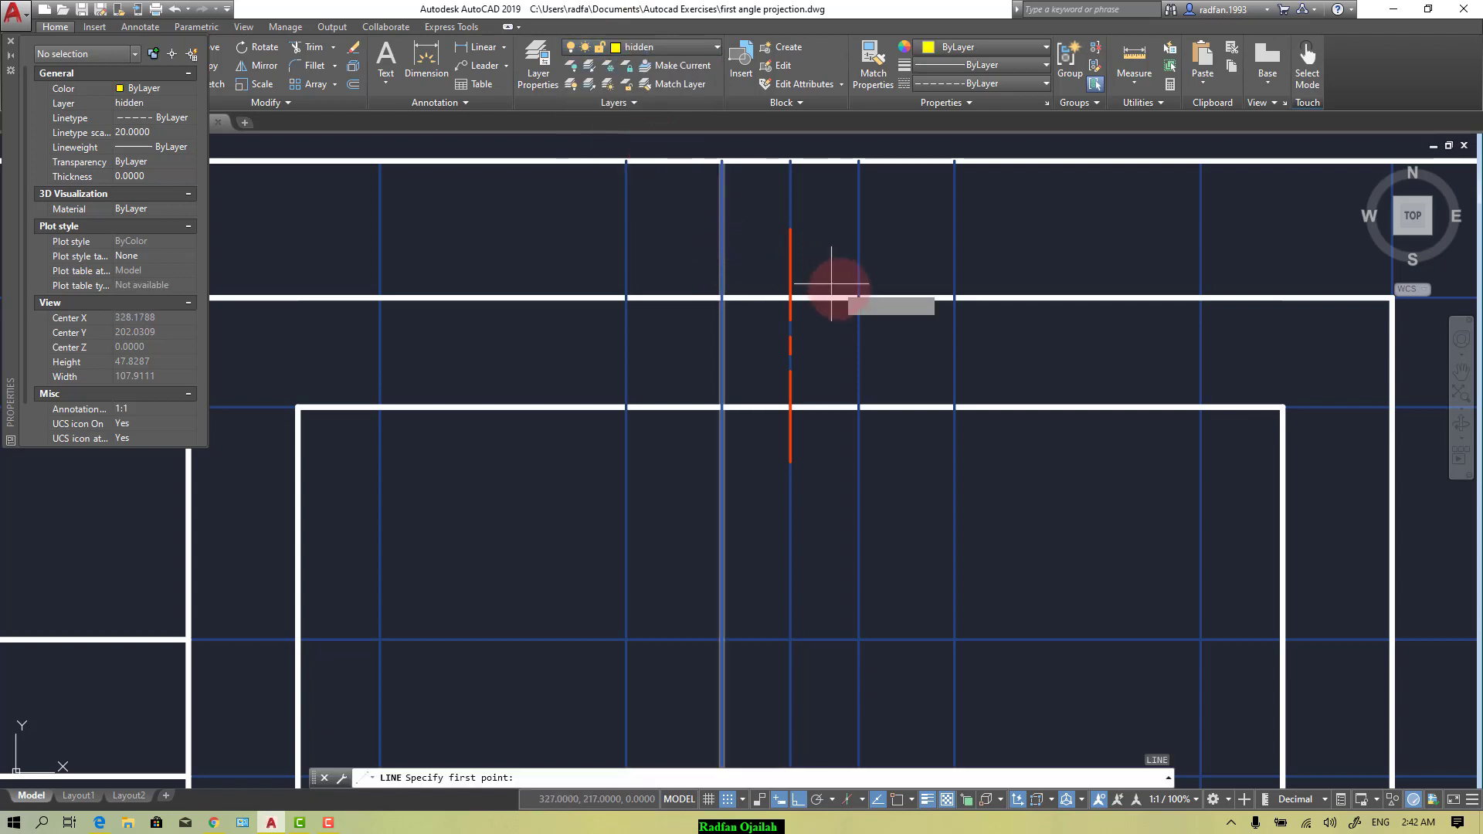
{"action": "scroll", "coordinate": [859, 310], "scroll_direction": "down", "scroll_amount": 2}
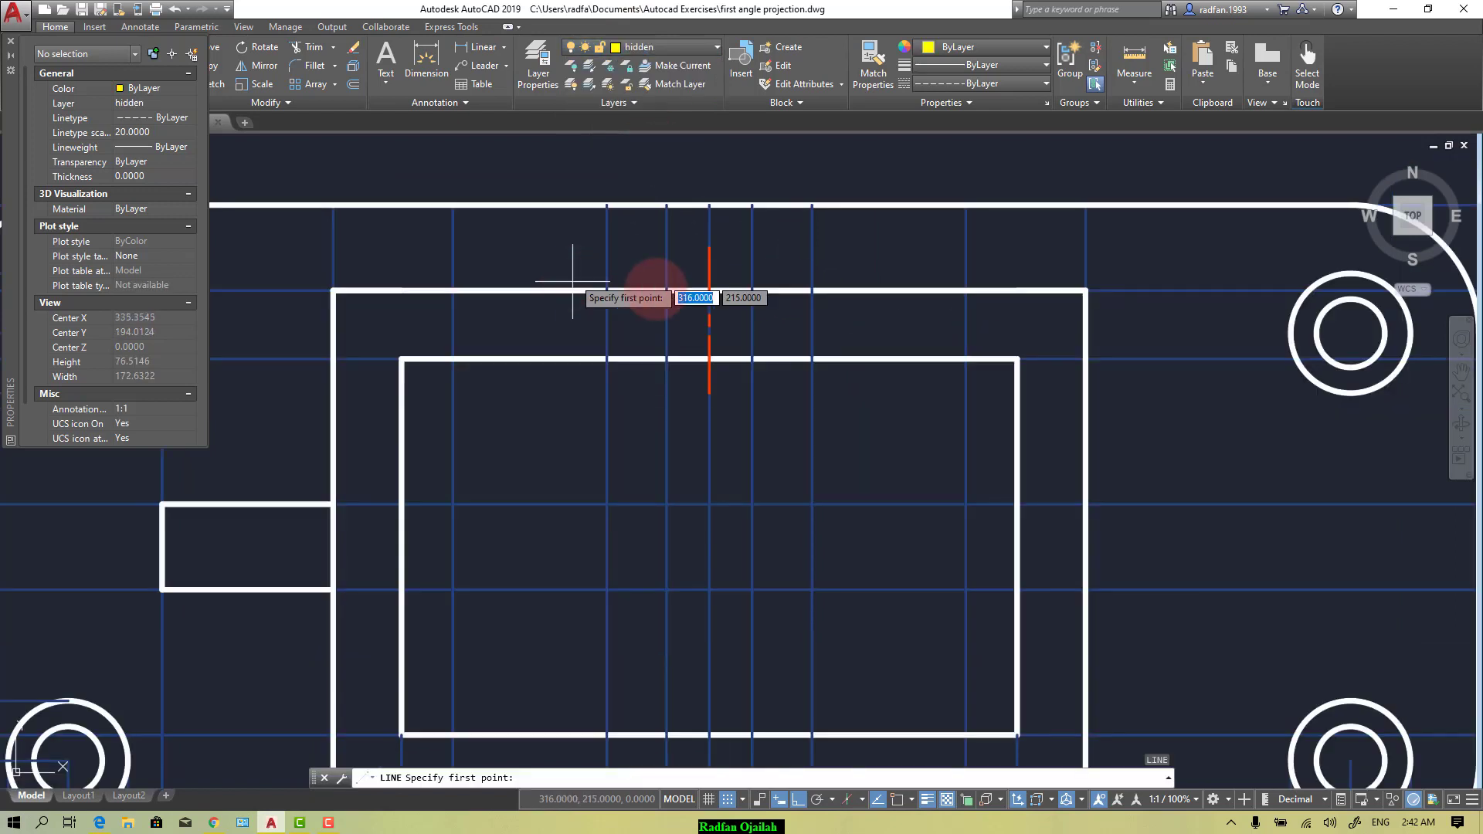
{"action": "left_click", "coordinate": [752, 291]}
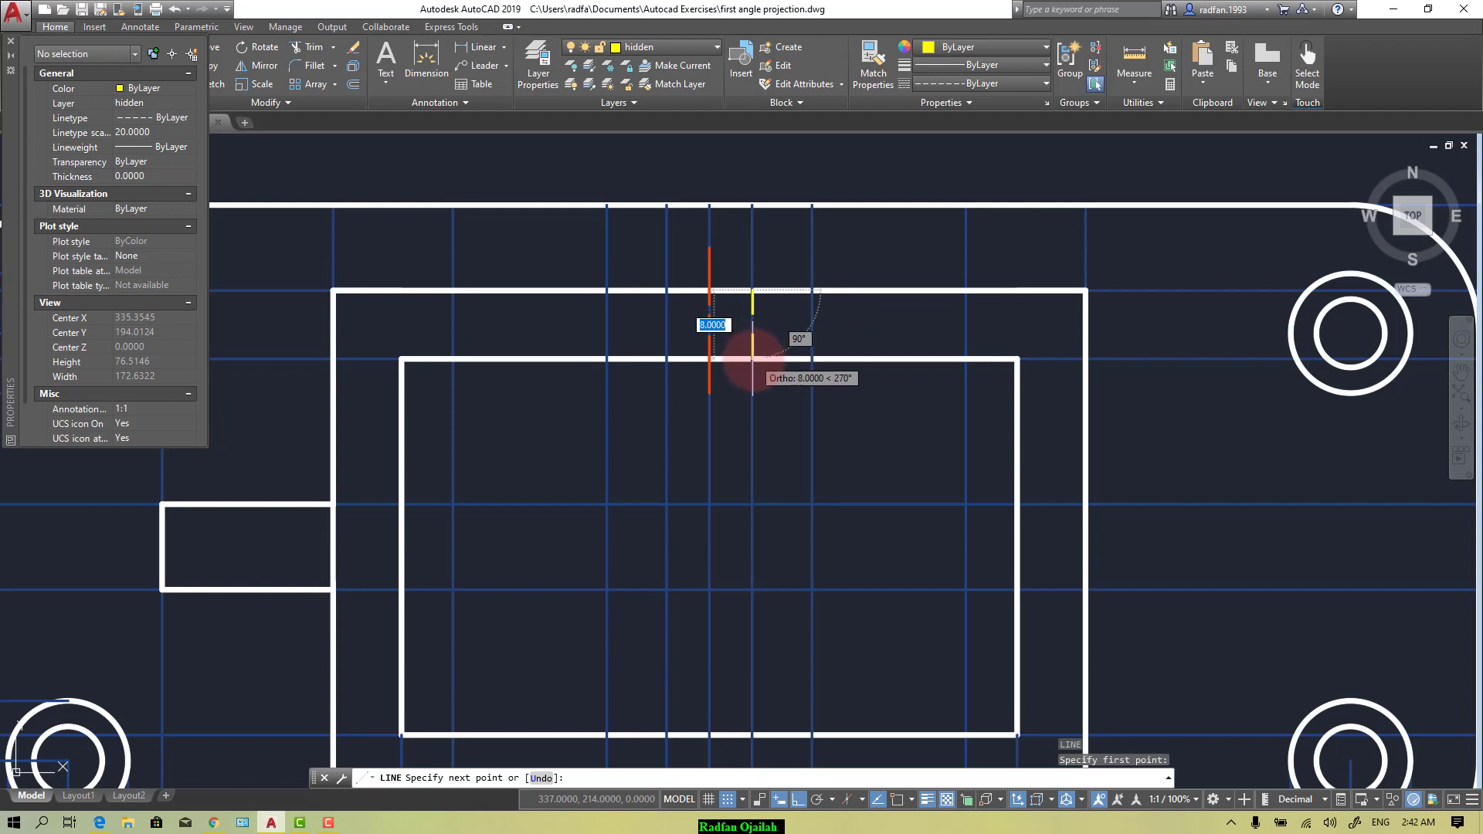
{"action": "left_click", "coordinate": [752, 358]}
{"action": "key", "text": "Return"}
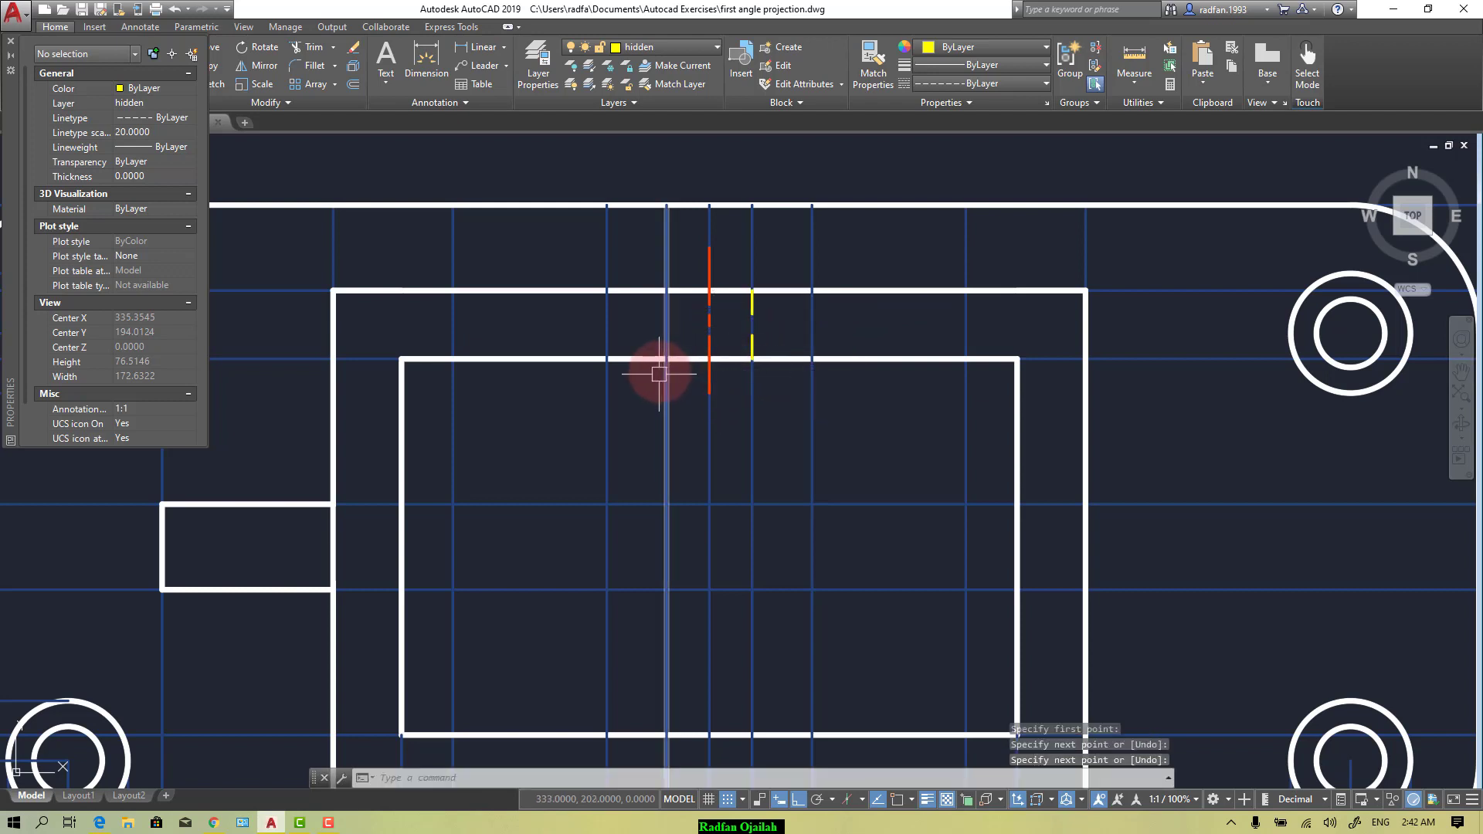
{"action": "key", "text": "Return"}
{"action": "left_click", "coordinate": [667, 290]}
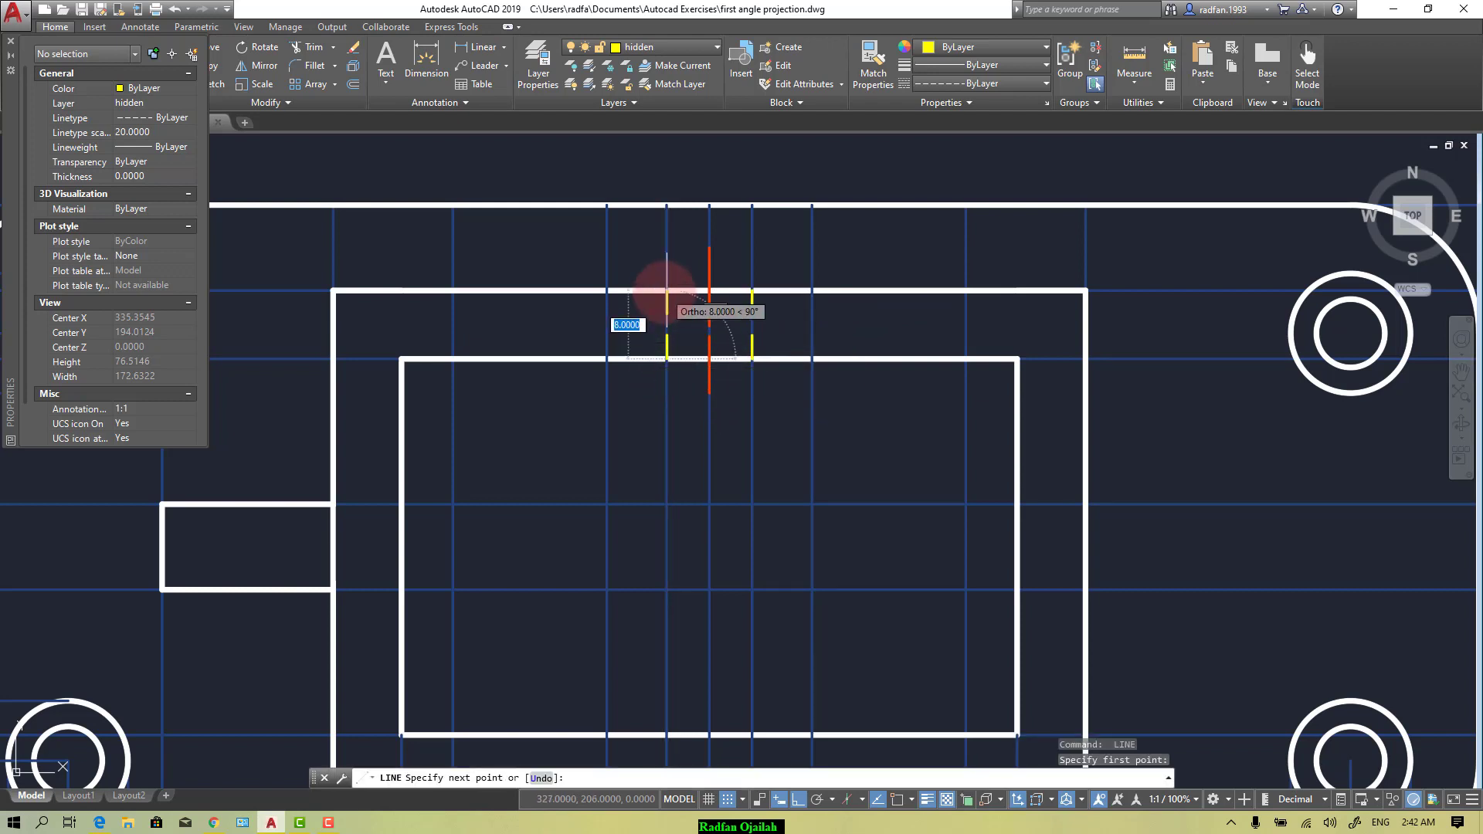
{"action": "left_click", "coordinate": [667, 359]}
{"action": "key", "text": "Escape"}
{"action": "scroll", "coordinate": [541, 263], "scroll_direction": "down", "scroll_amount": 2}
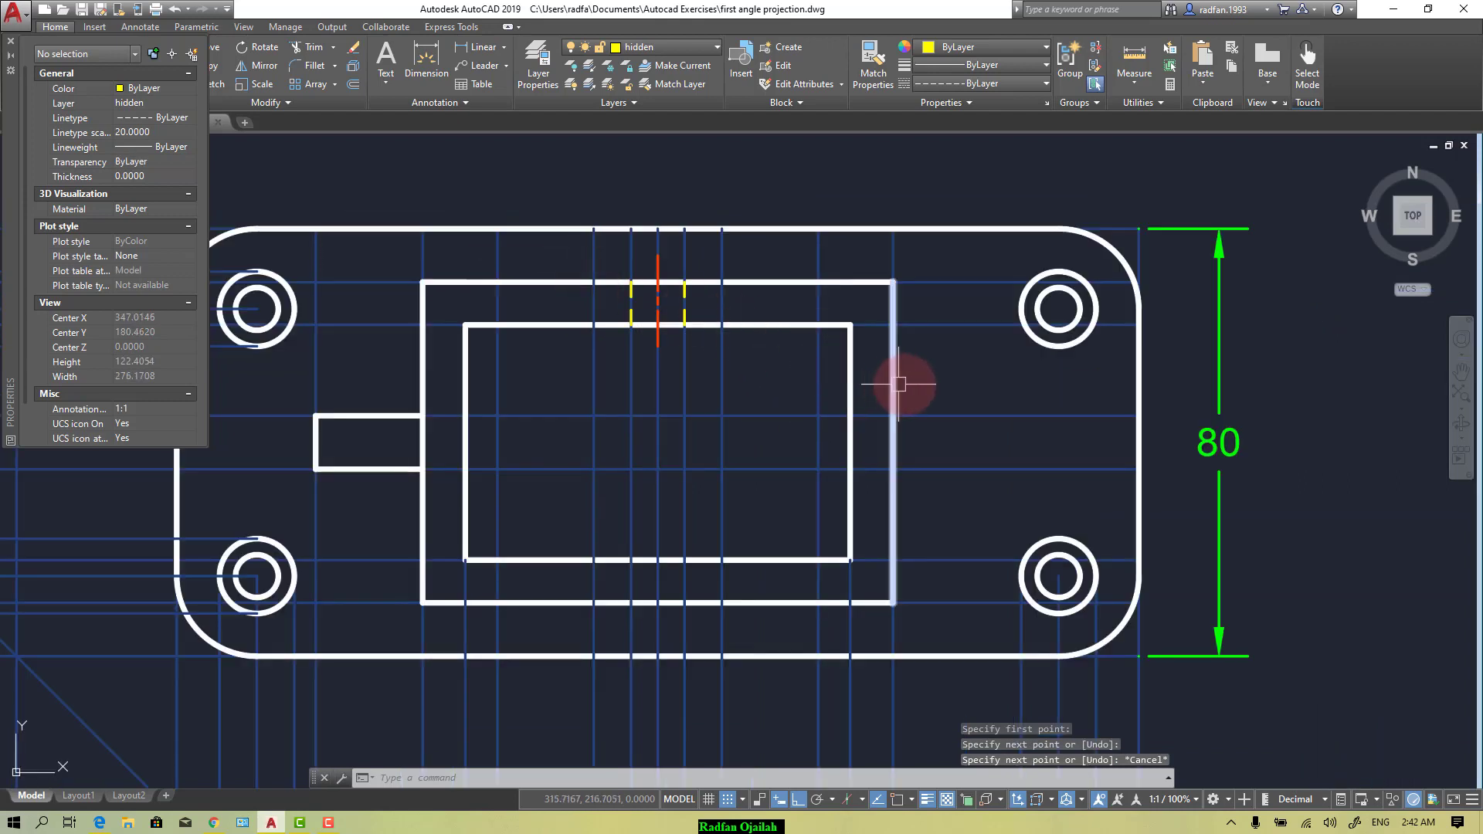
Step: Copy the three short lines (centre line and two hidden lines) onto the lower wall, with OSNAP on
{"action": "type", "text": "o"}
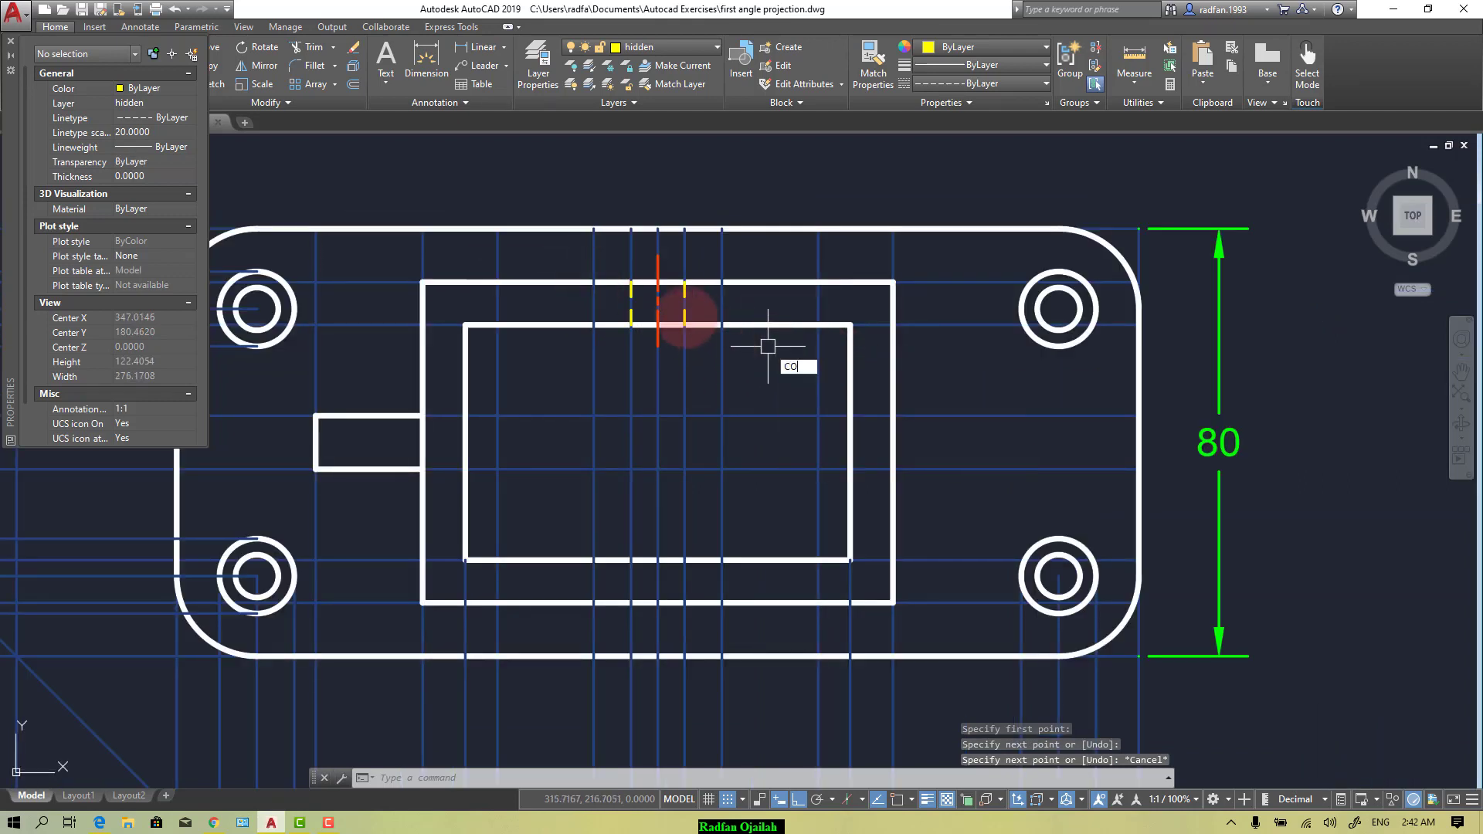
{"action": "key", "text": "Return"}
{"action": "left_click", "coordinate": [683, 305]}
{"action": "left_click", "coordinate": [657, 303]}
{"action": "left_click", "coordinate": [631, 301]}
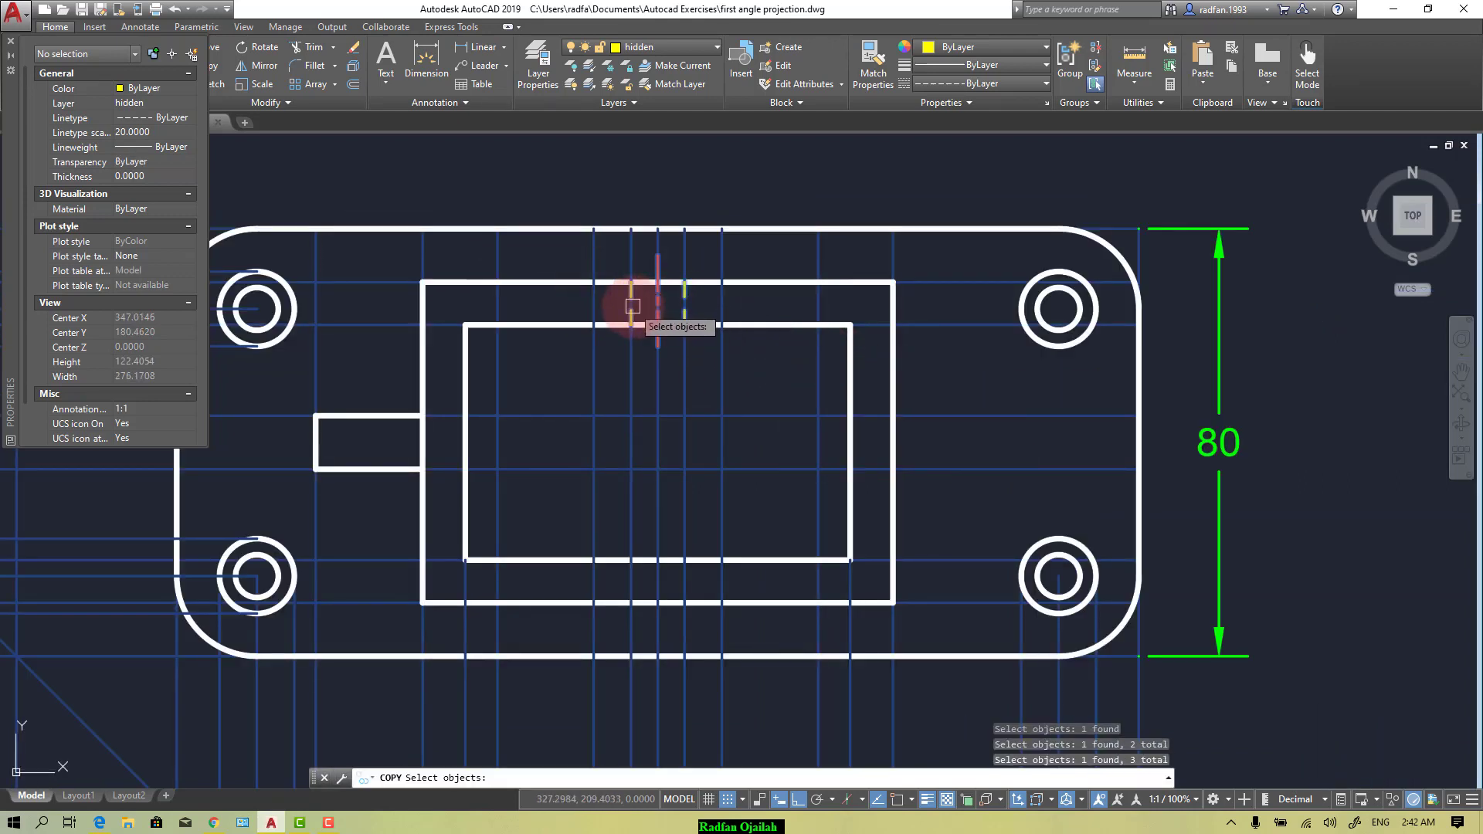
{"action": "key", "text": "Return"}
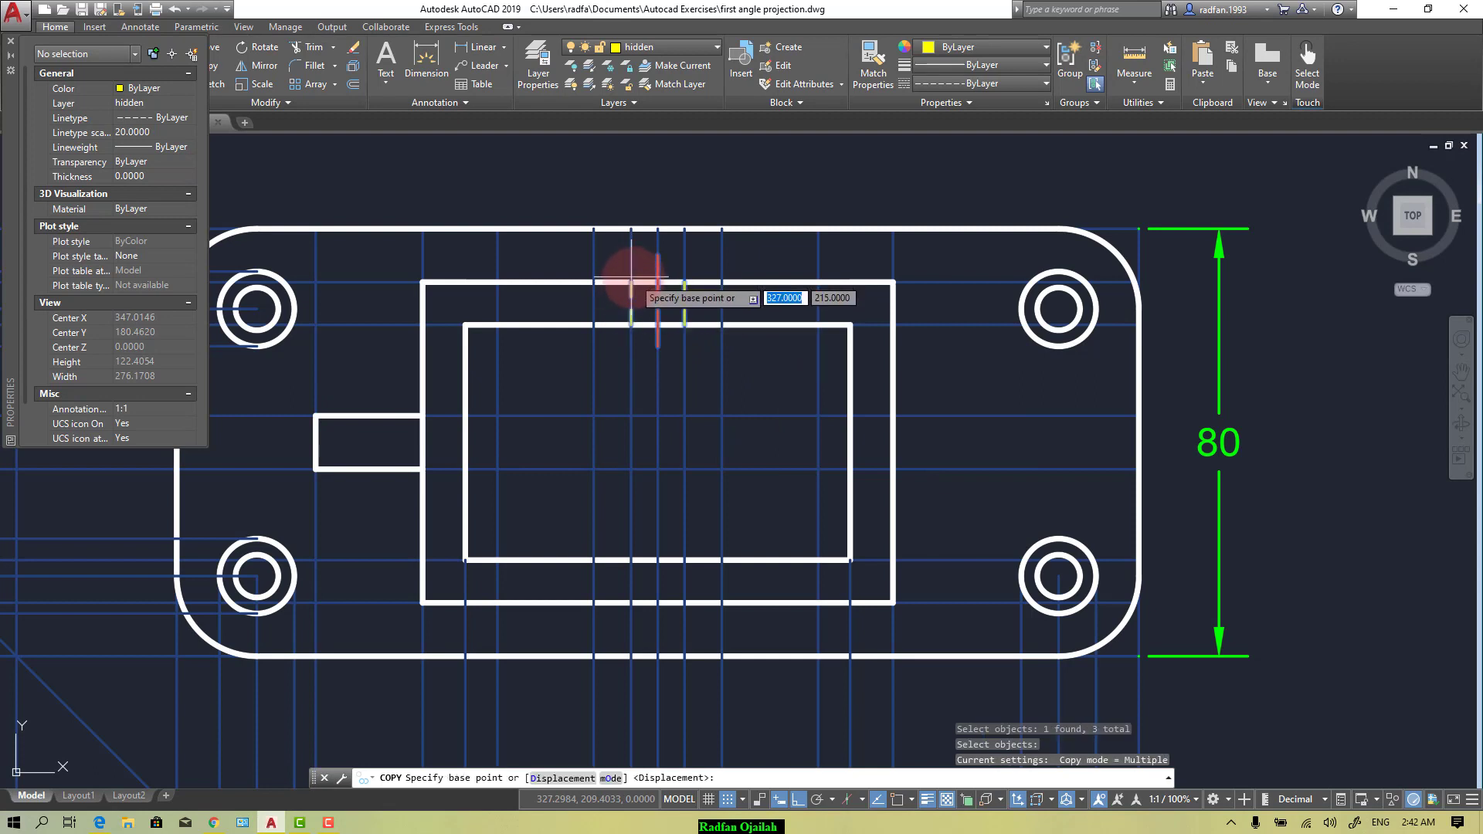
{"action": "left_click", "coordinate": [893, 799]}
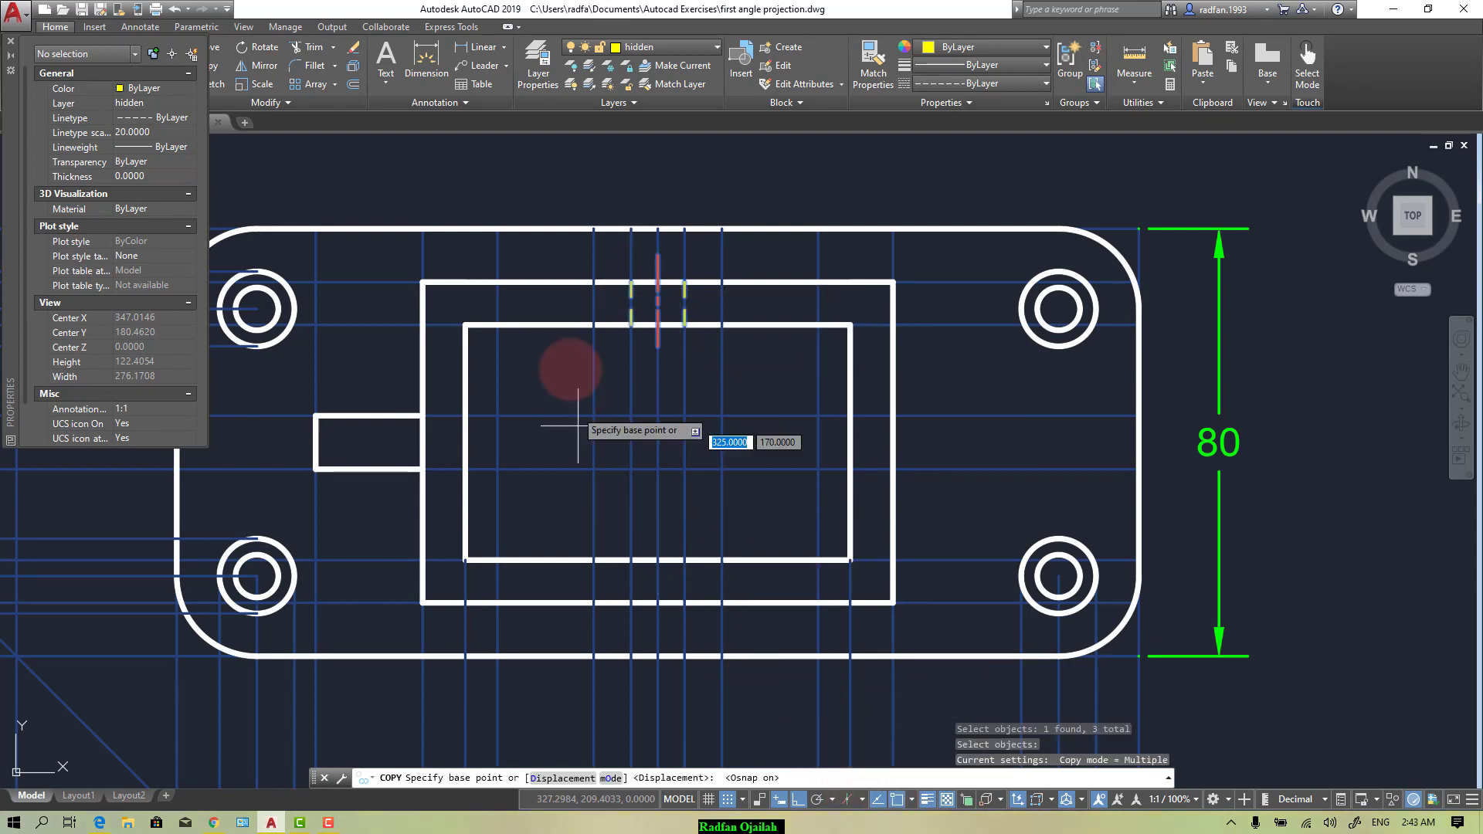
{"action": "left_click", "coordinate": [593, 282]}
{"action": "middle_click_drag", "start_coordinate": [587, 551], "coordinate": [605, 391]}
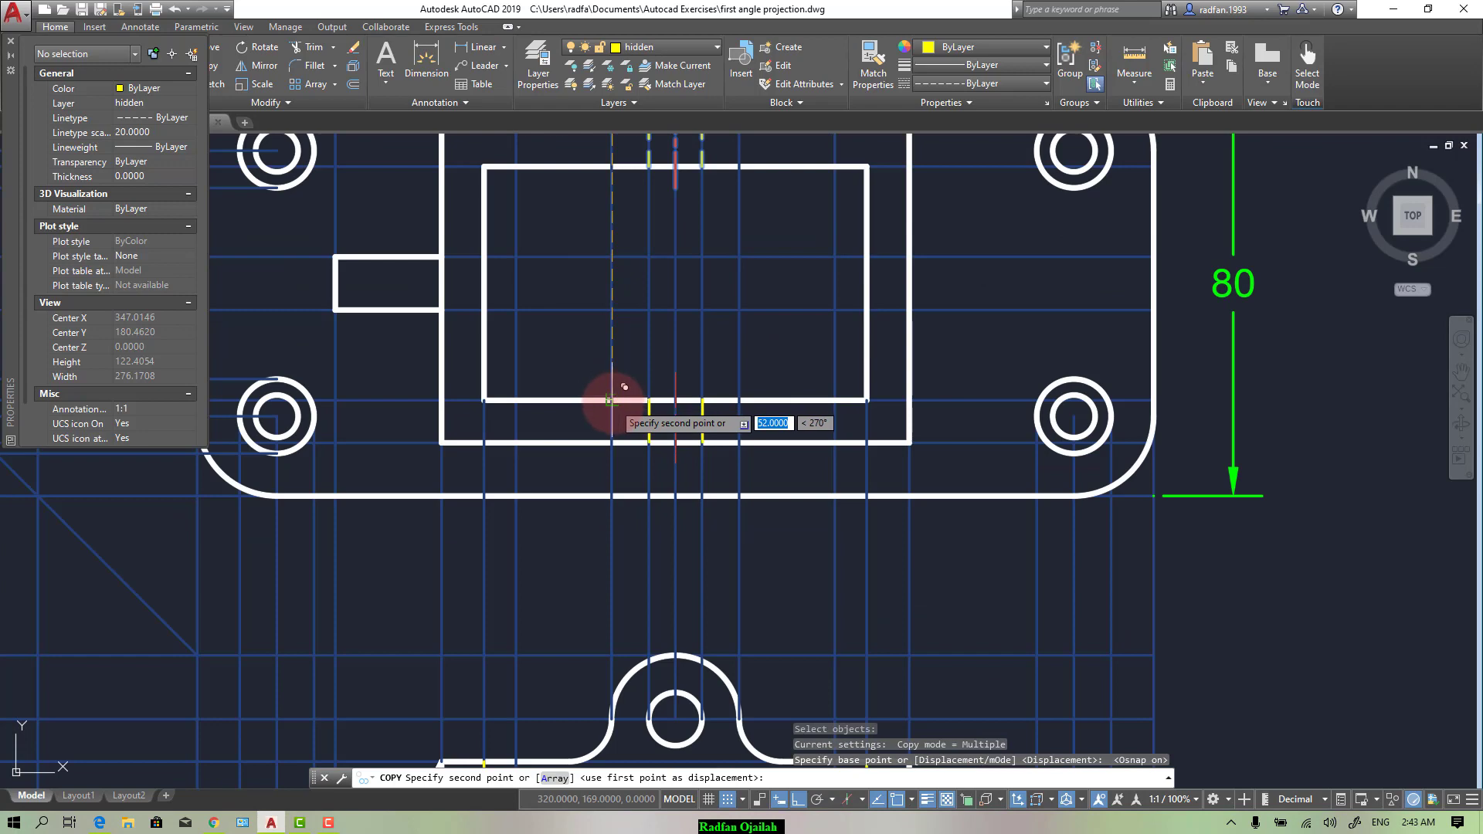
{"action": "left_click", "coordinate": [612, 396]}
{"action": "key", "text": "Escape"}
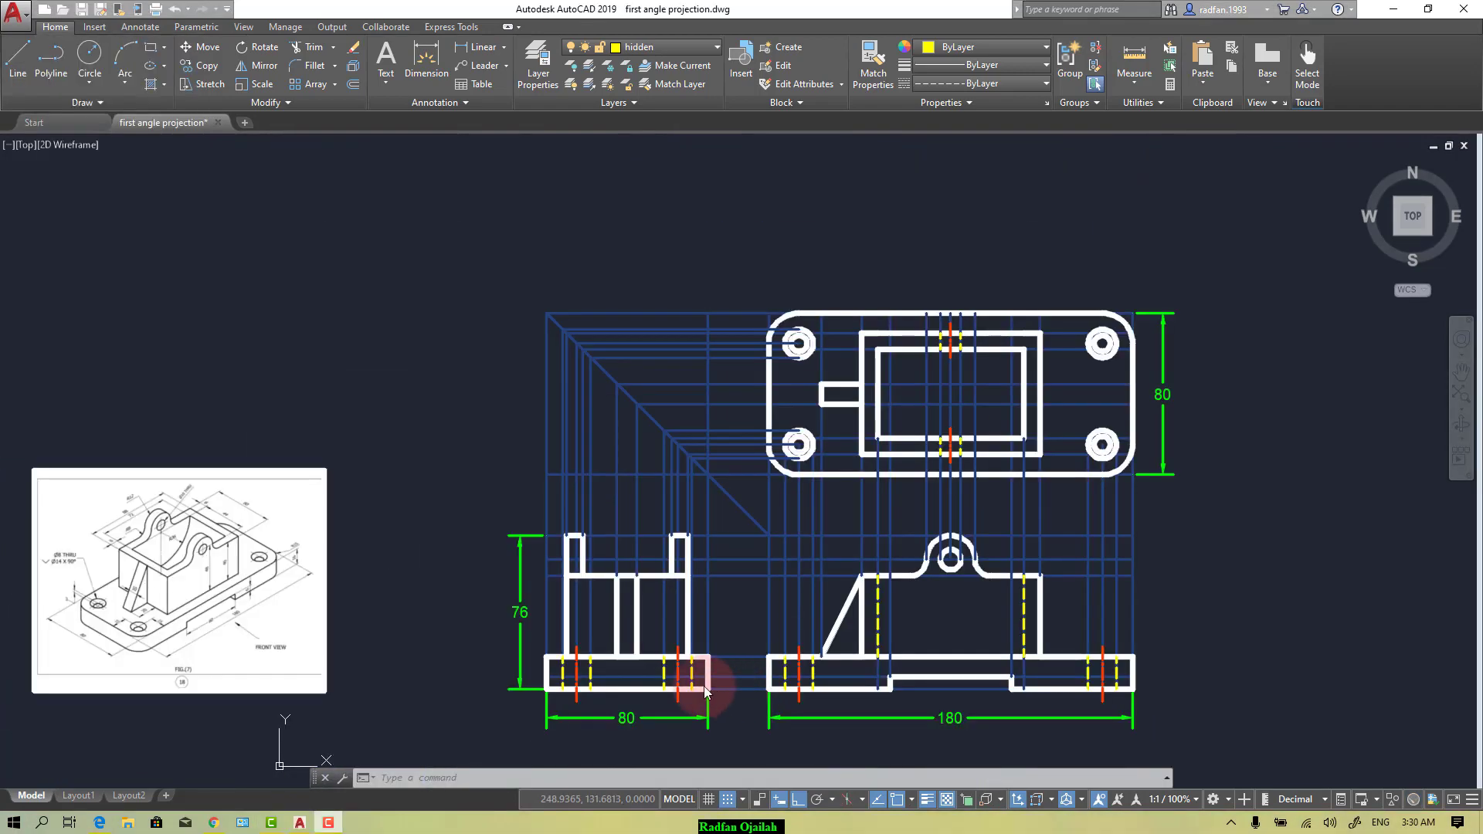
{"action": "scroll", "coordinate": [624, 718], "scroll_direction": "up", "scroll_amount": 4}
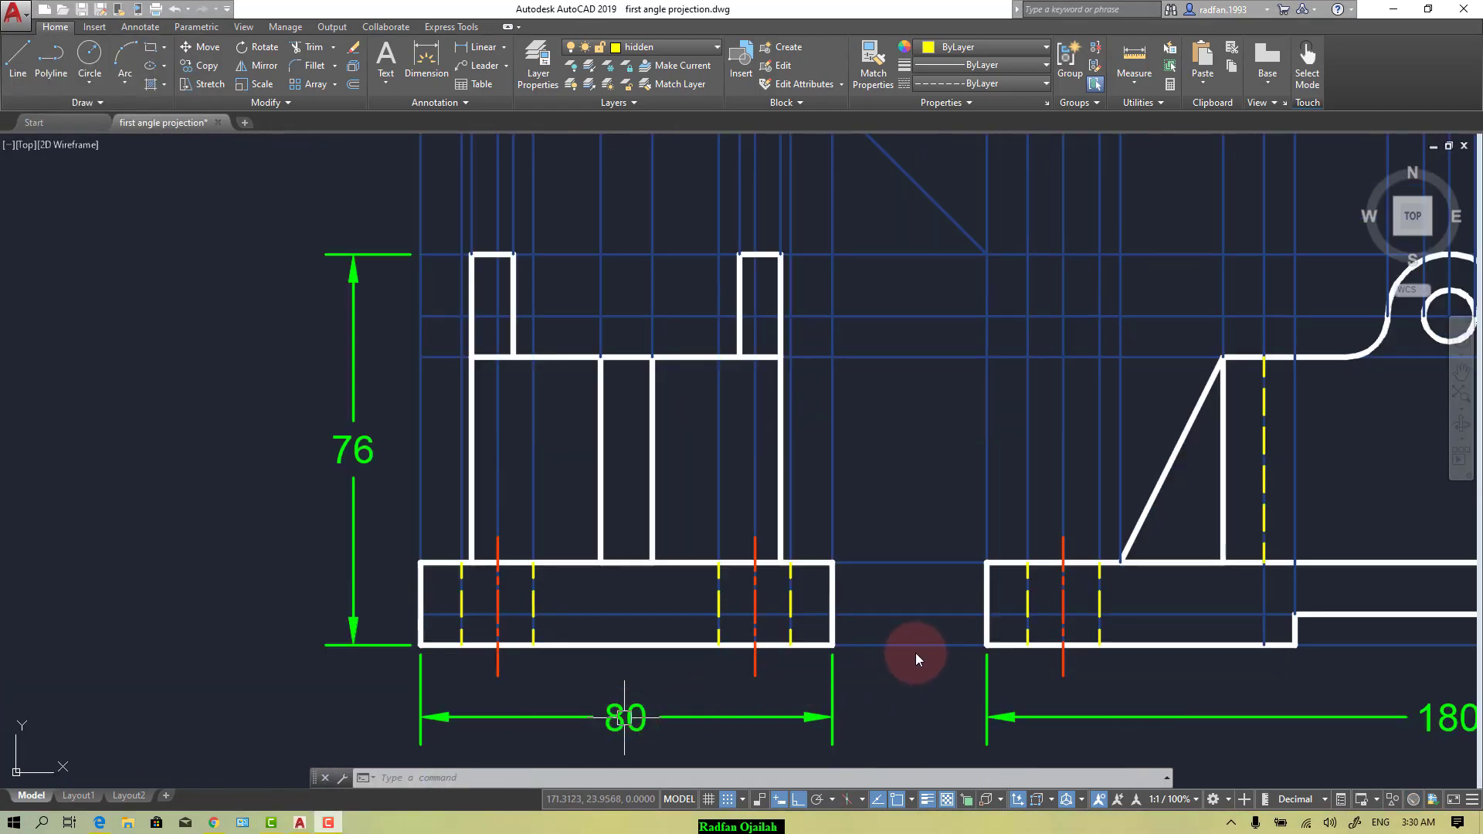
{"action": "scroll", "coordinate": [853, 677], "scroll_direction": "down", "scroll_amount": 2}
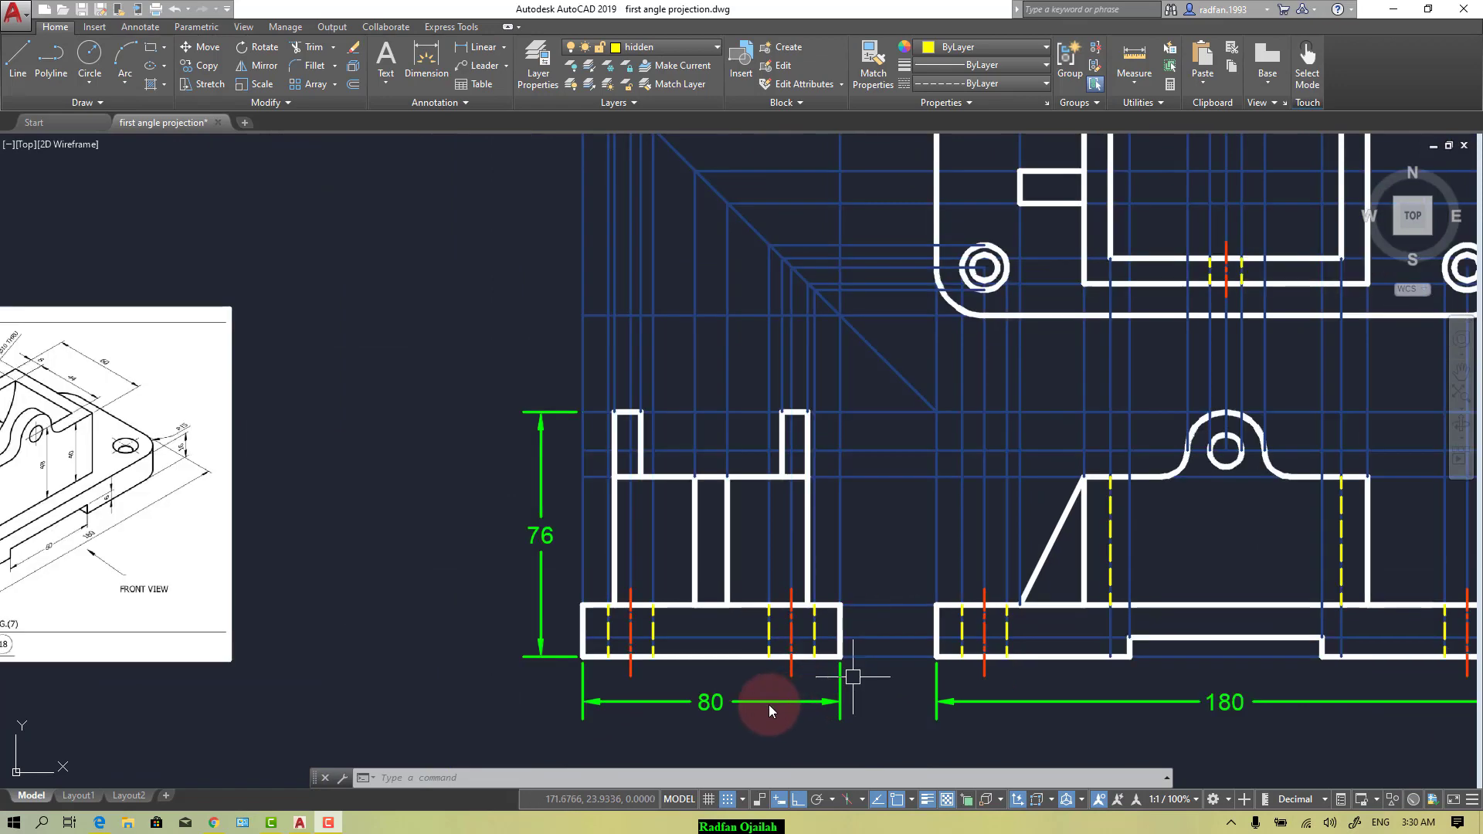
{"action": "scroll", "coordinate": [643, 642], "scroll_direction": "up", "scroll_amount": 2}
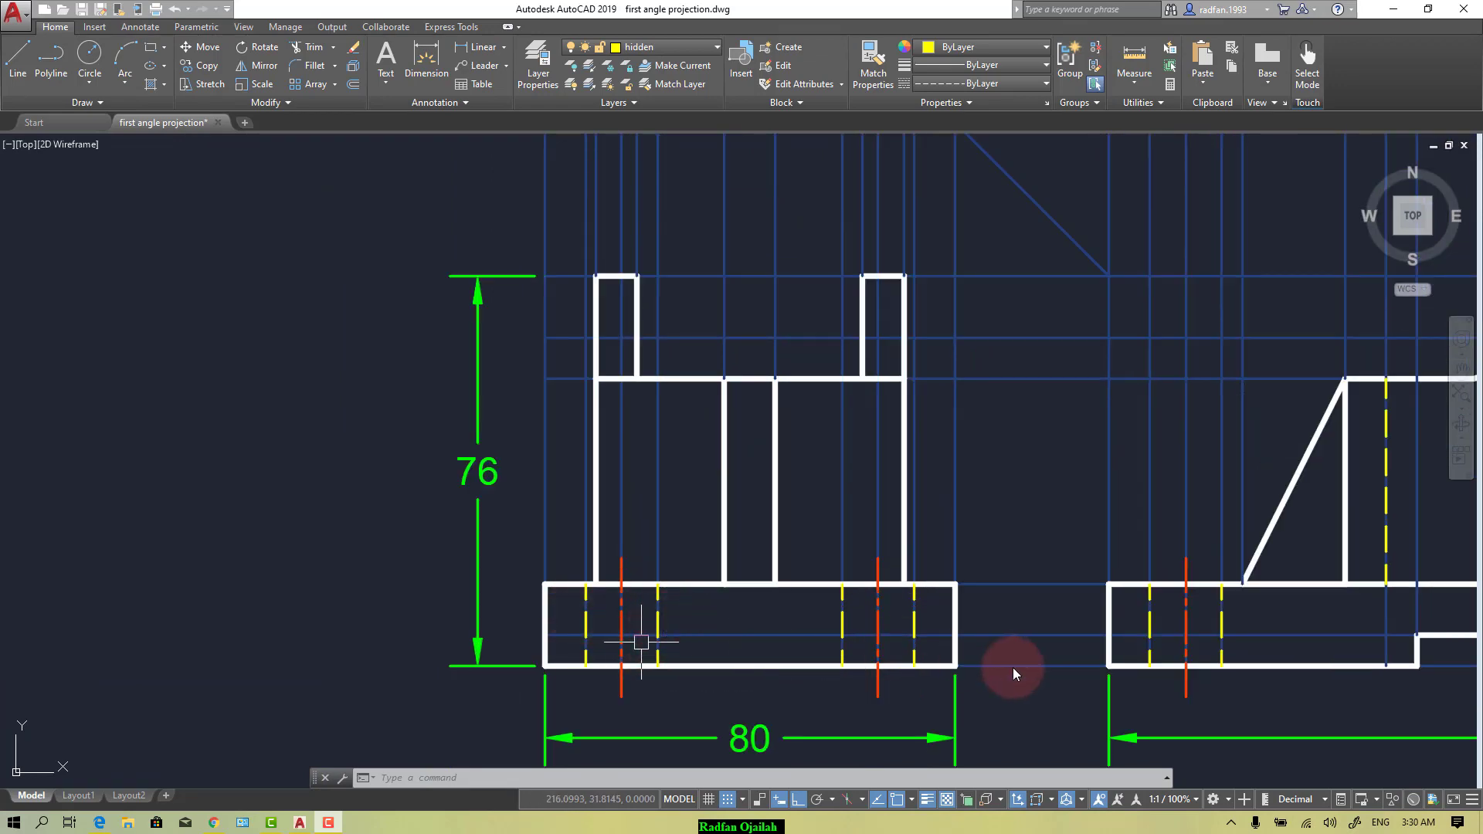
{"action": "scroll", "coordinate": [1013, 668], "scroll_direction": "down", "scroll_amount": 2}
{"action": "scroll", "coordinate": [1033, 668], "scroll_direction": "down", "scroll_amount": 3}
{"action": "scroll", "coordinate": [354, 564], "scroll_direction": "up", "scroll_amount": 6}
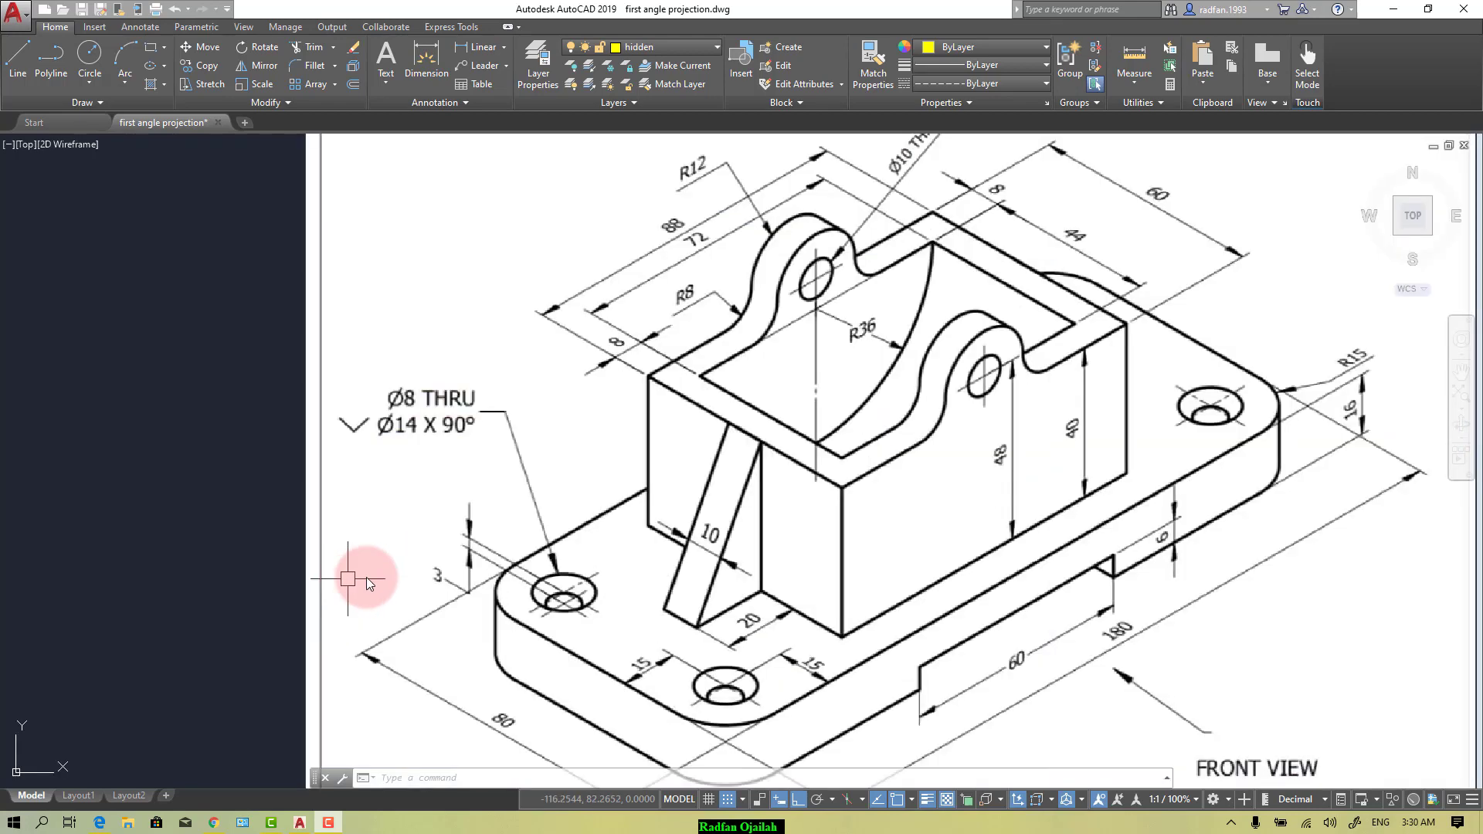
{"action": "scroll", "coordinate": [496, 586], "scroll_direction": "up", "scroll_amount": 2}
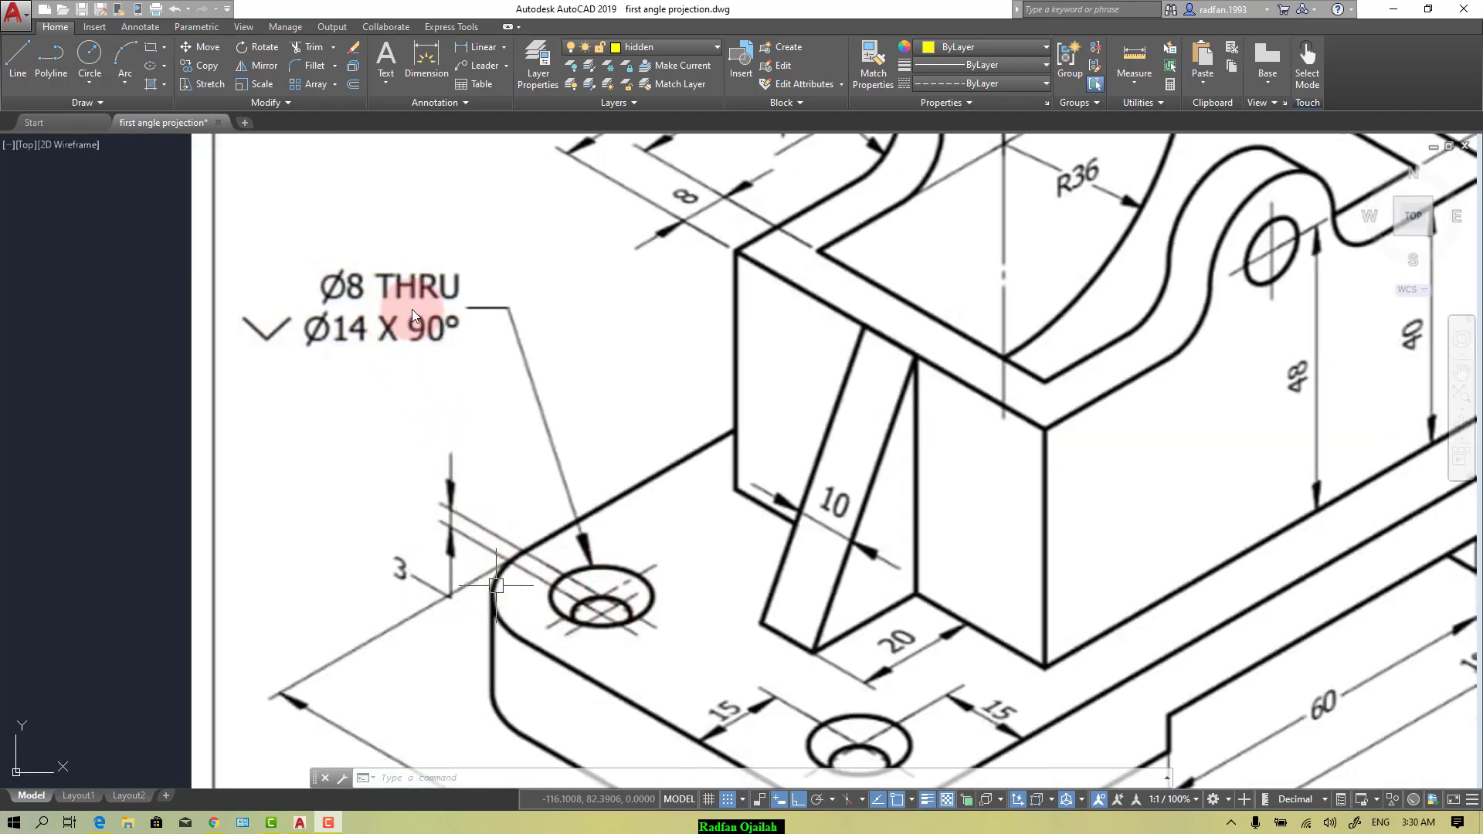
{"action": "scroll", "coordinate": [579, 541], "scroll_direction": "down", "scroll_amount": 4}
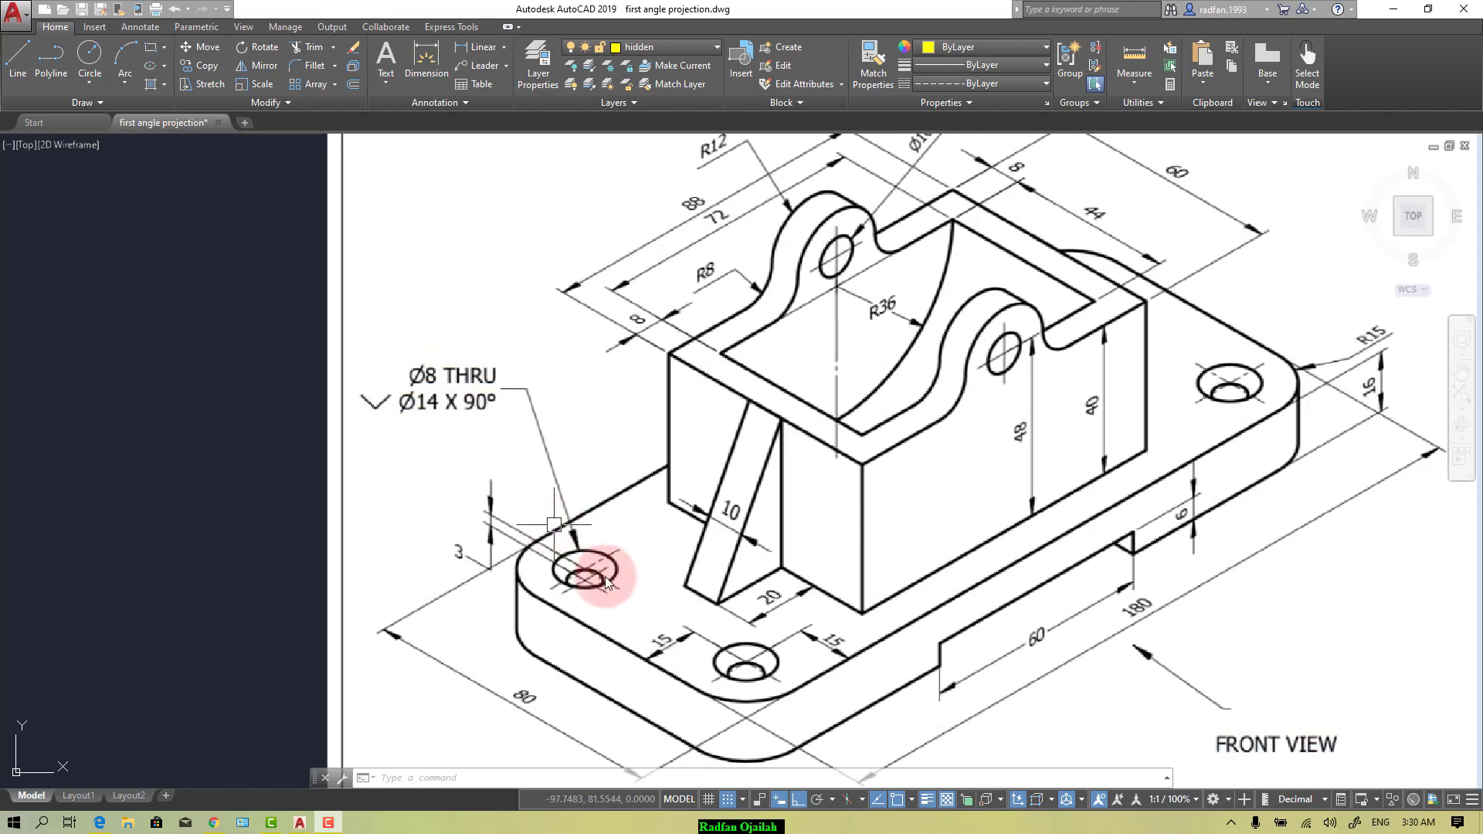
{"action": "scroll", "coordinate": [588, 573], "scroll_direction": "up", "scroll_amount": 4}
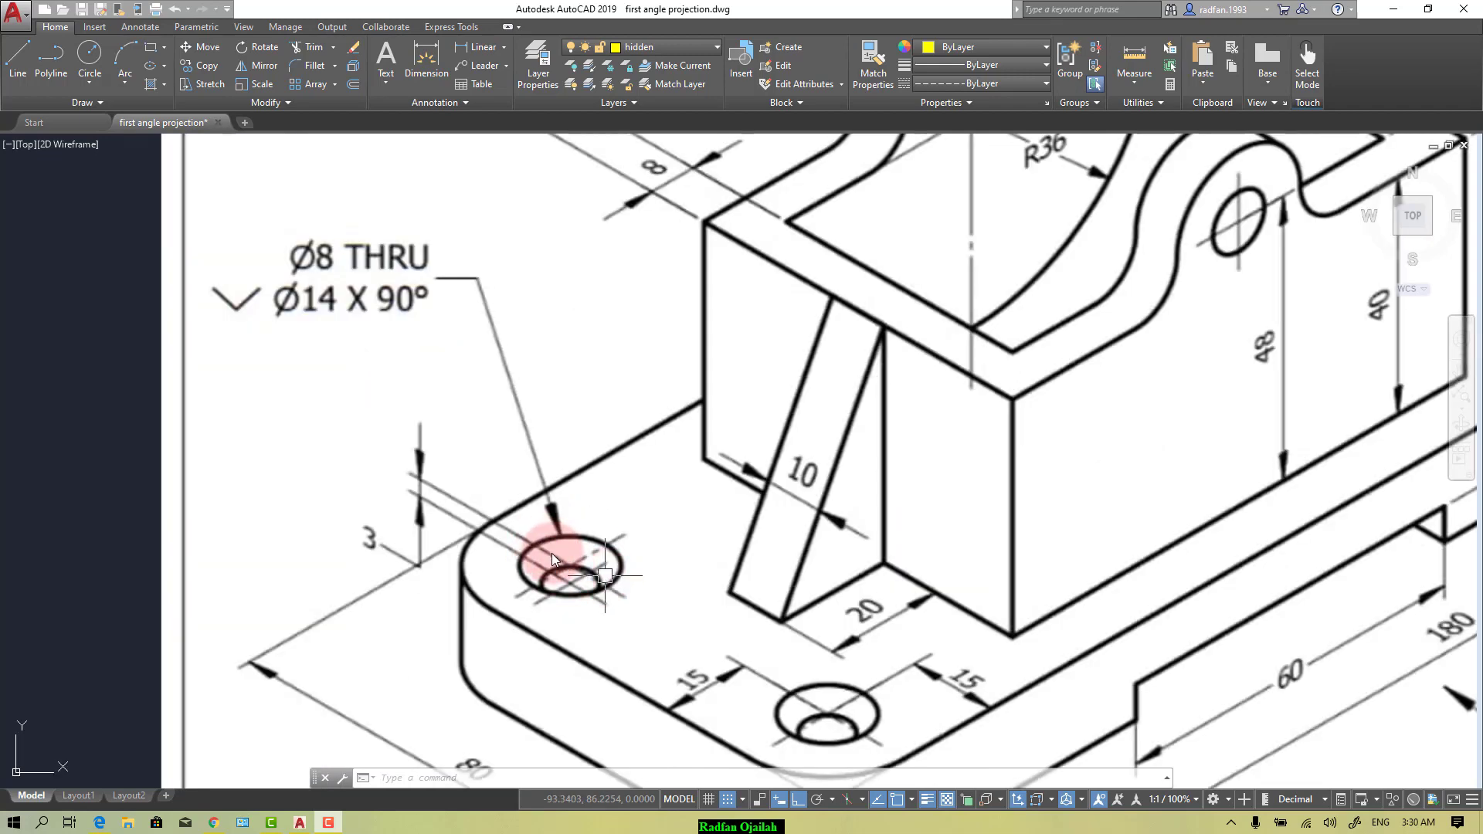
{"action": "scroll", "coordinate": [551, 554], "scroll_direction": "down", "scroll_amount": 4}
{"action": "scroll", "coordinate": [555, 563], "scroll_direction": "up", "scroll_amount": 6}
{"action": "scroll", "coordinate": [556, 562], "scroll_direction": "down", "scroll_amount": 8}
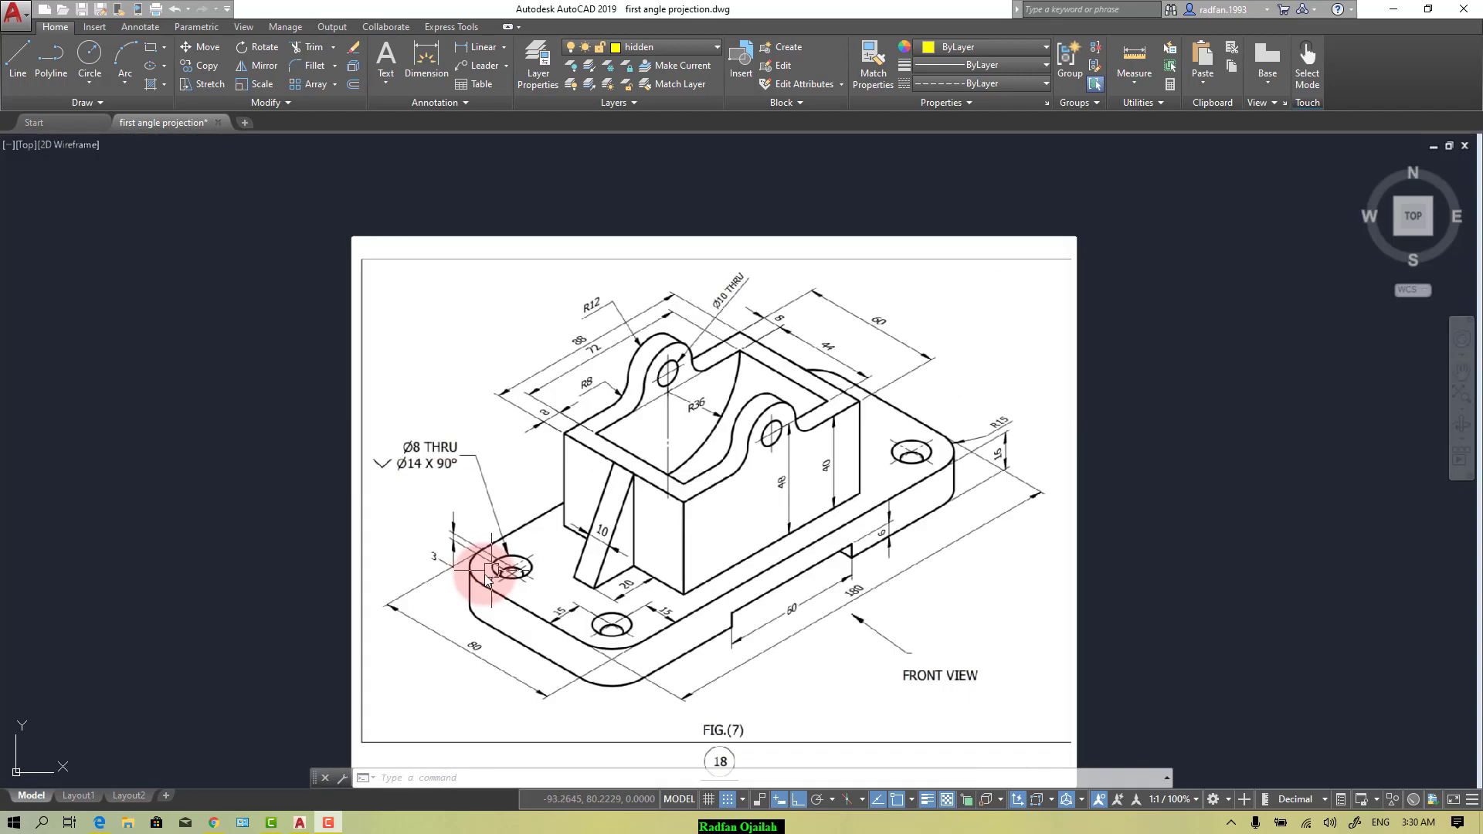
{"action": "scroll", "coordinate": [734, 614], "scroll_direction": "up", "scroll_amount": 10}
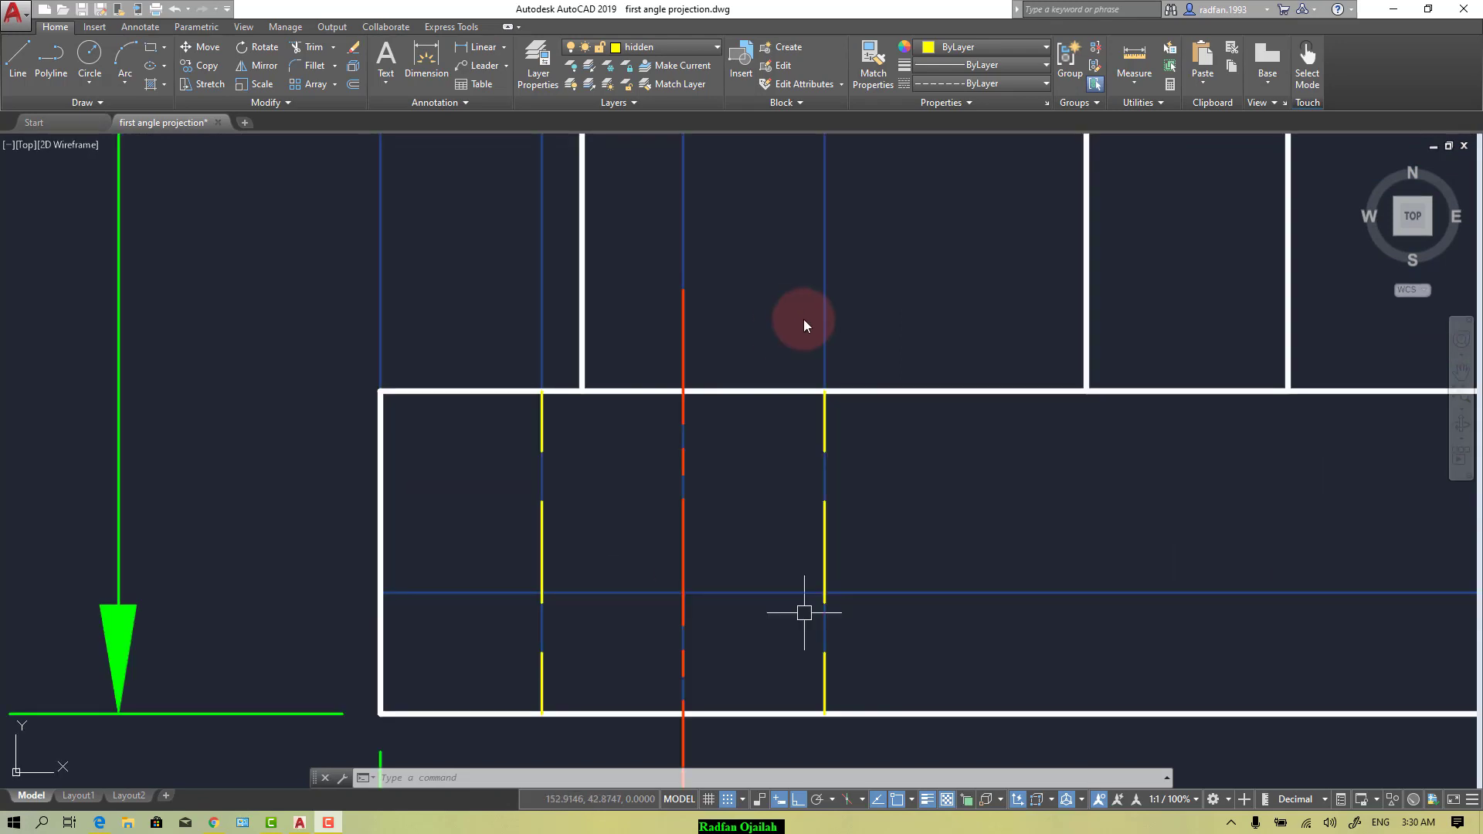
{"action": "scroll", "coordinate": [811, 551], "scroll_direction": "down", "scroll_amount": 4}
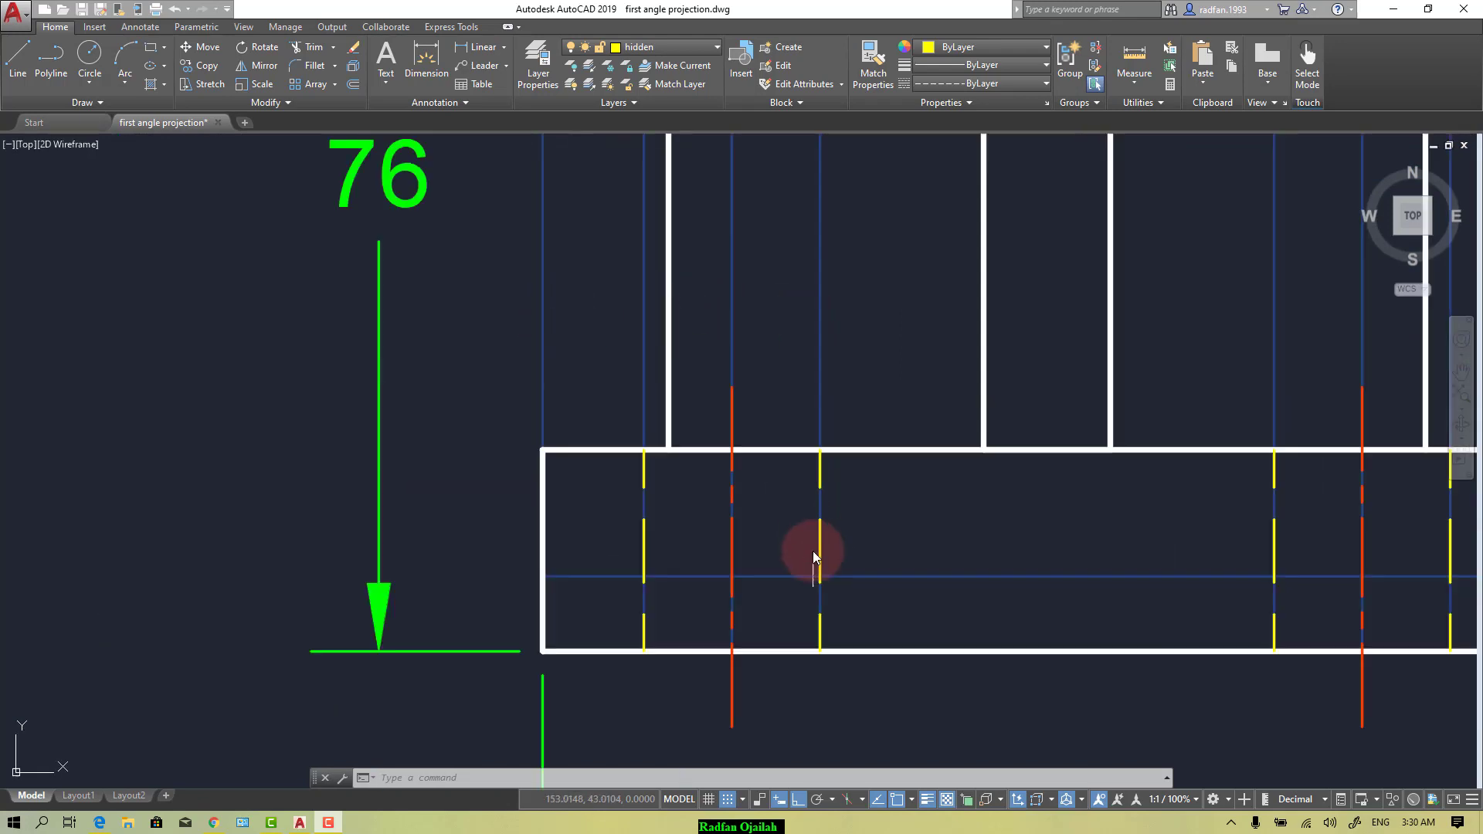
{"action": "scroll", "coordinate": [697, 557], "scroll_direction": "down", "scroll_amount": 4}
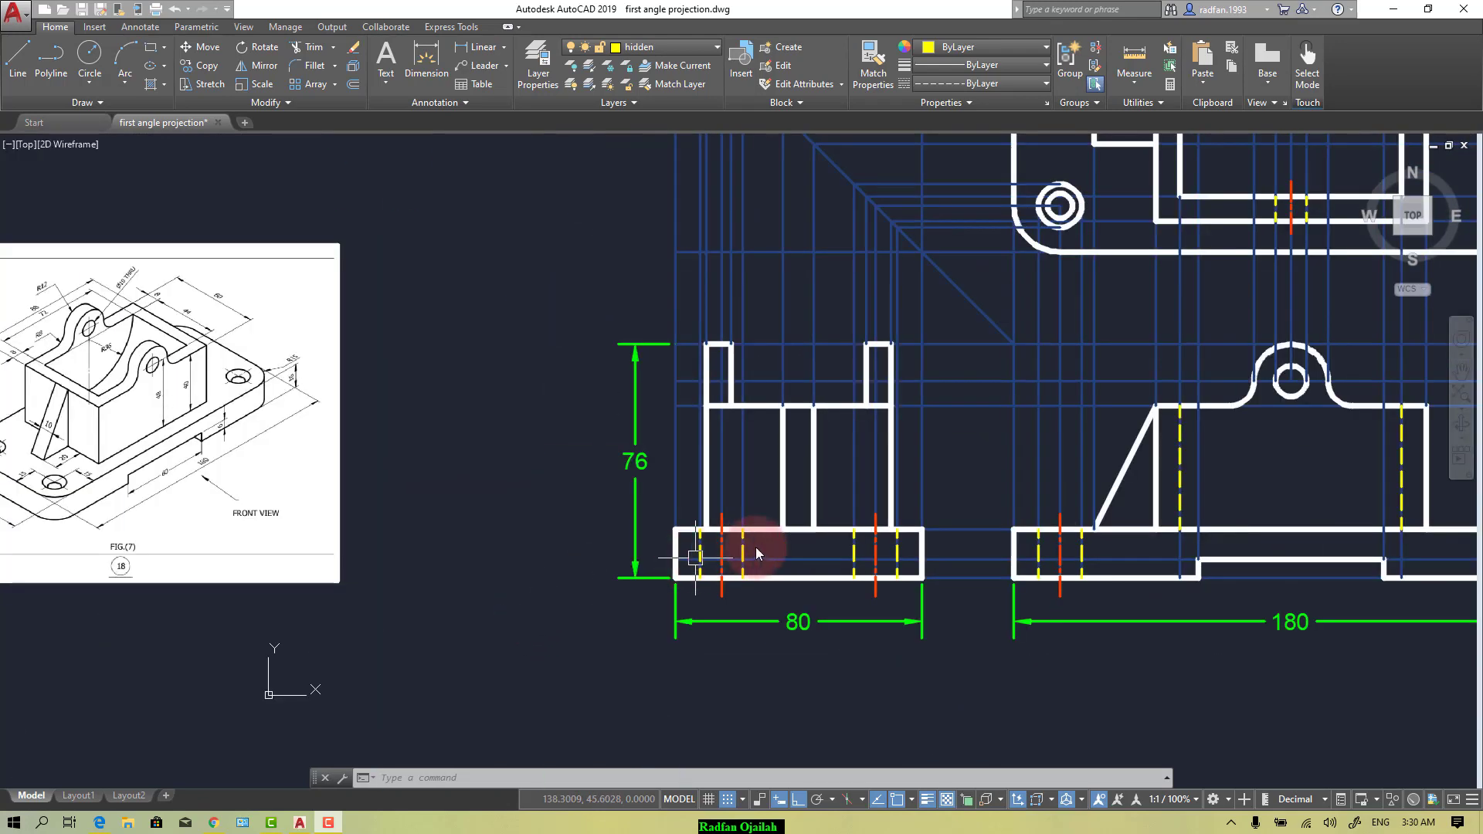
{"action": "scroll", "coordinate": [757, 547], "scroll_direction": "up", "scroll_amount": 4}
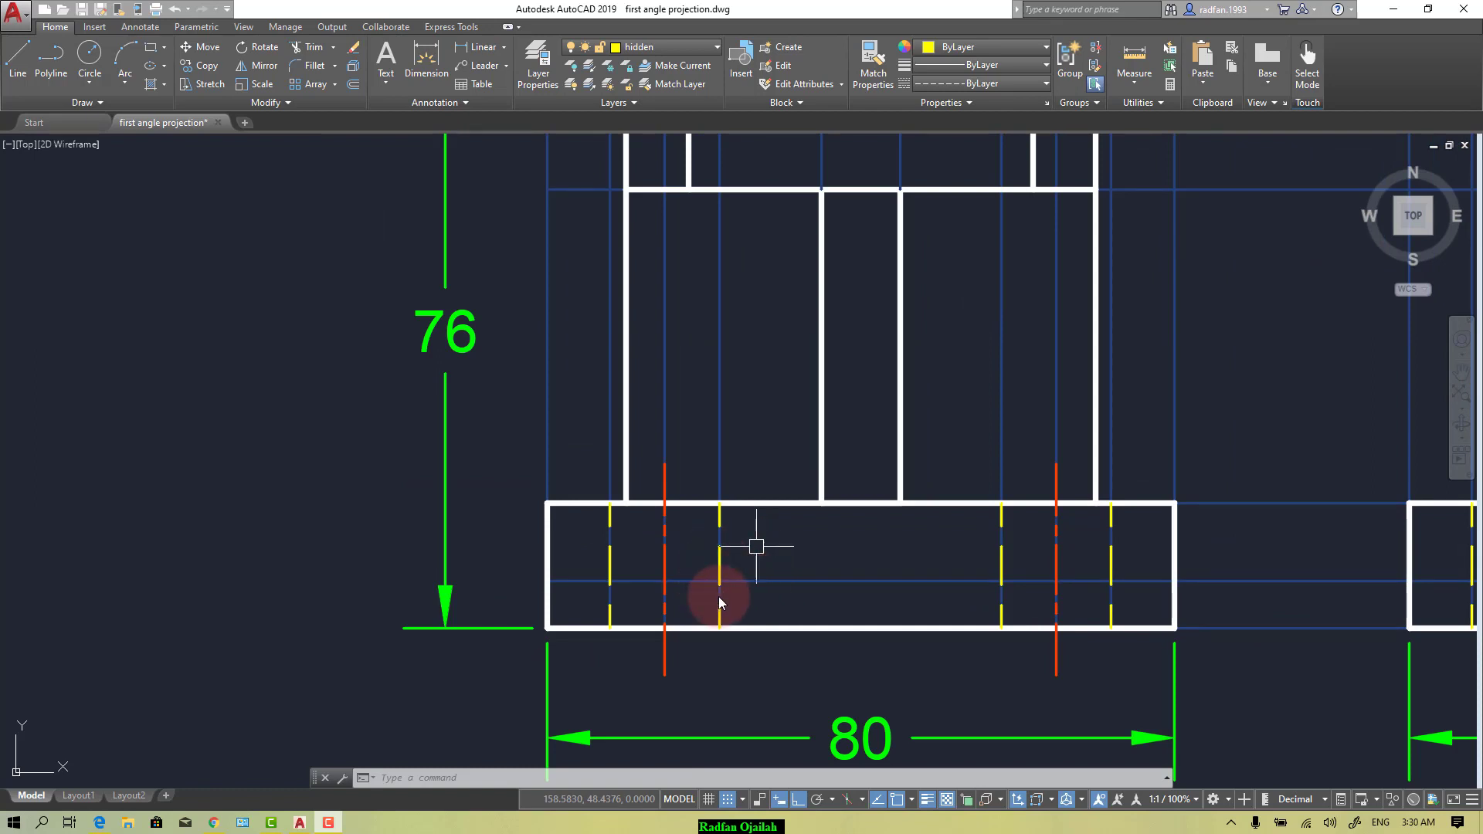
{"action": "scroll", "coordinate": [568, 590], "scroll_direction": "down", "scroll_amount": 4}
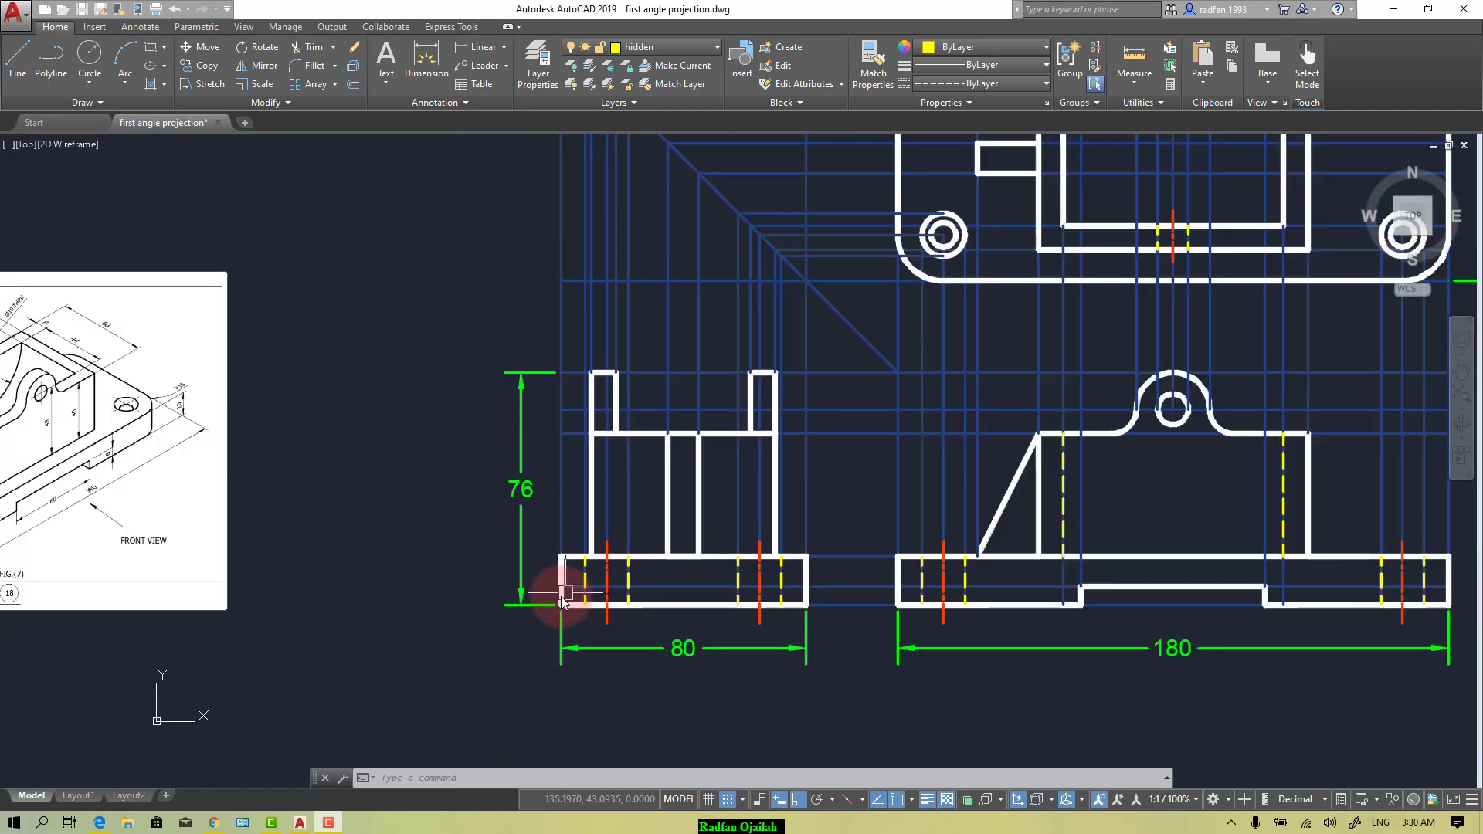
{"action": "scroll", "coordinate": [616, 564], "scroll_direction": "up", "scroll_amount": 4}
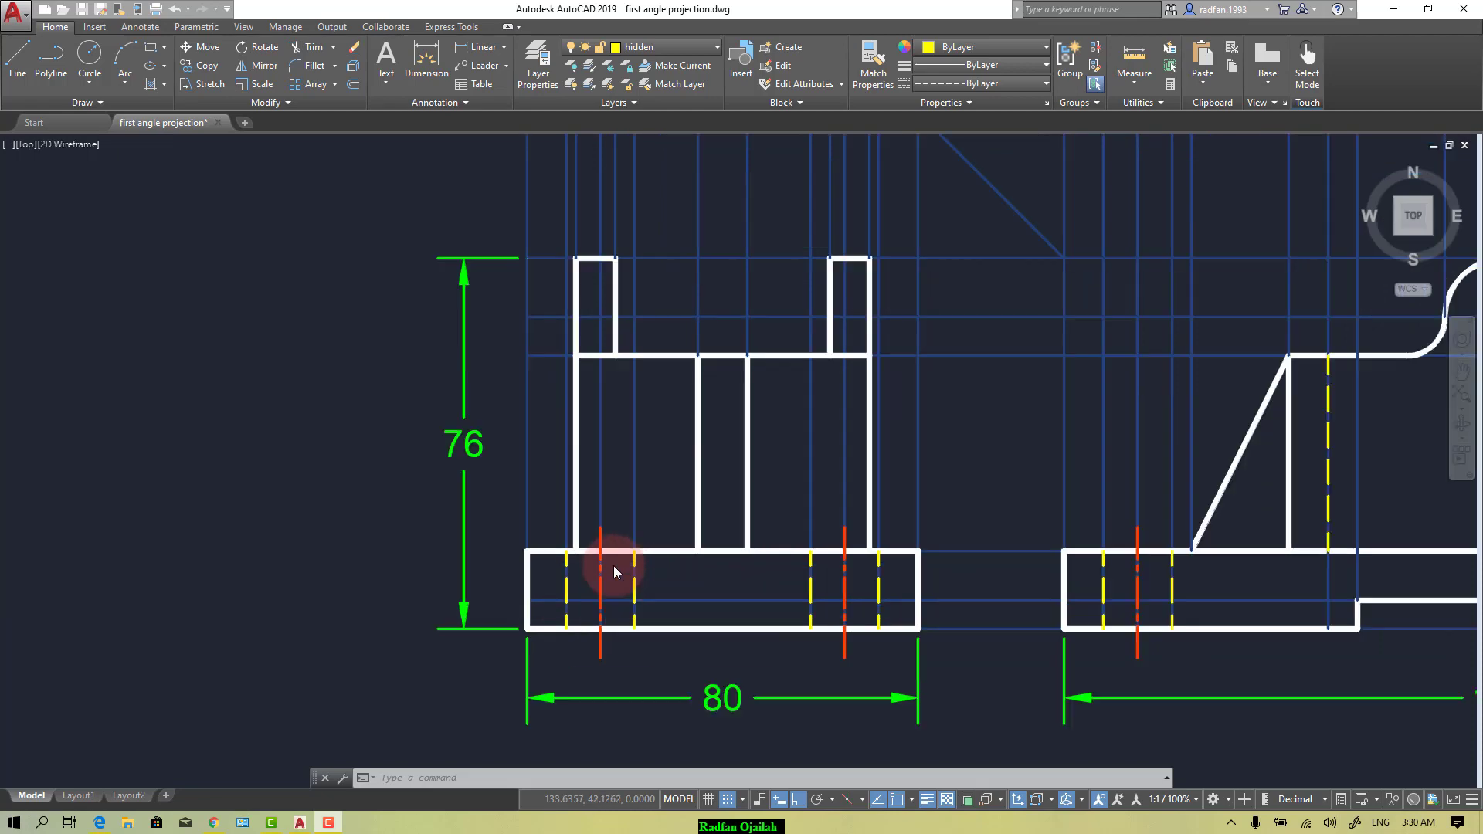
{"action": "scroll", "coordinate": [618, 641], "scroll_direction": "down", "scroll_amount": 4}
{"action": "scroll", "coordinate": [745, 638], "scroll_direction": "up", "scroll_amount": 2}
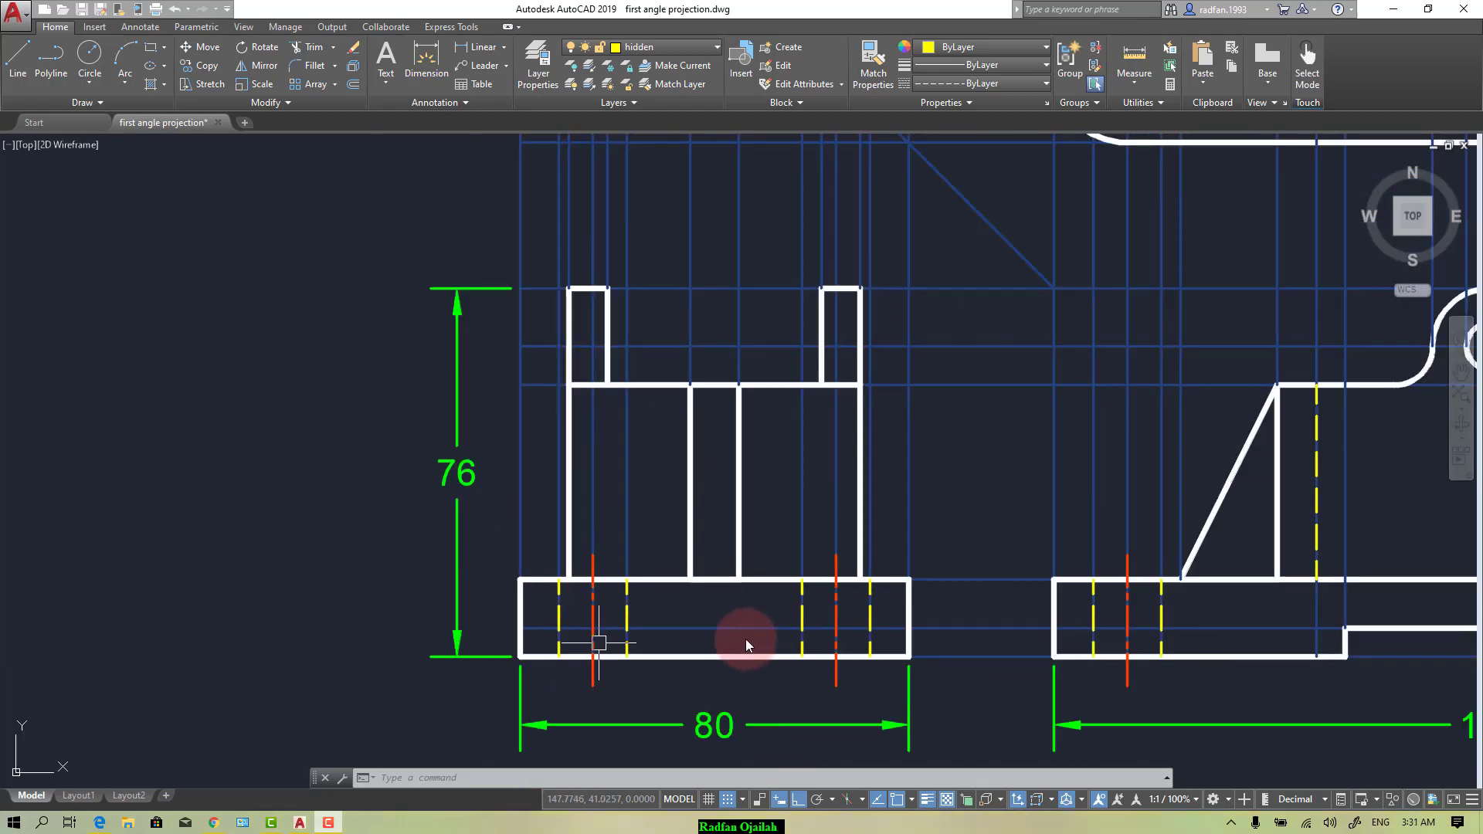
{"action": "scroll", "coordinate": [749, 638], "scroll_direction": "down", "scroll_amount": 2}
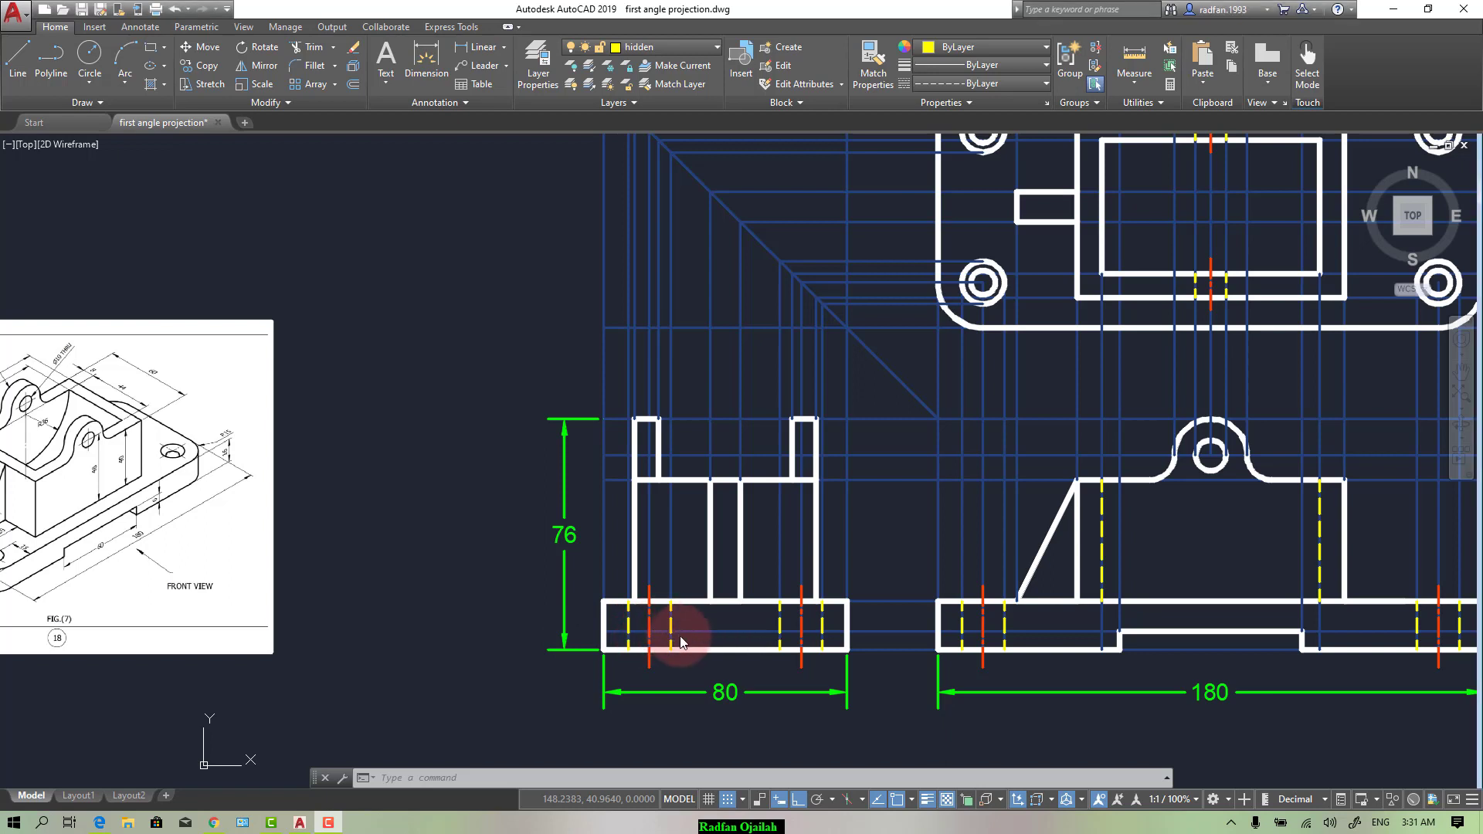
{"action": "scroll", "coordinate": [672, 618], "scroll_direction": "up", "scroll_amount": 2}
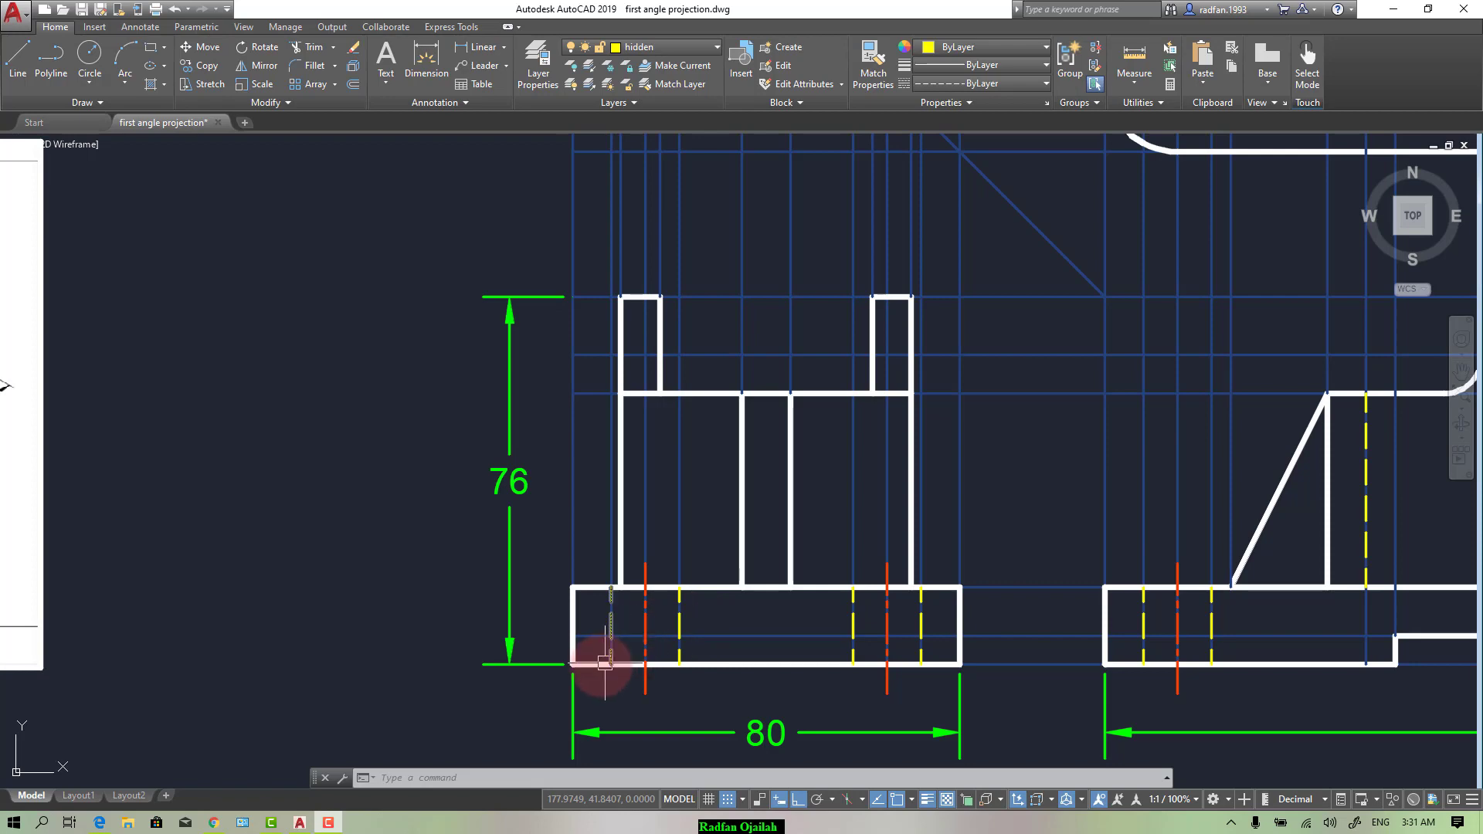
{"action": "scroll", "coordinate": [599, 652], "scroll_direction": "down", "scroll_amount": 3}
{"action": "scroll", "coordinate": [505, 702], "scroll_direction": "down", "scroll_amount": 2}
{"action": "scroll", "coordinate": [662, 662], "scroll_direction": "up", "scroll_amount": 4}
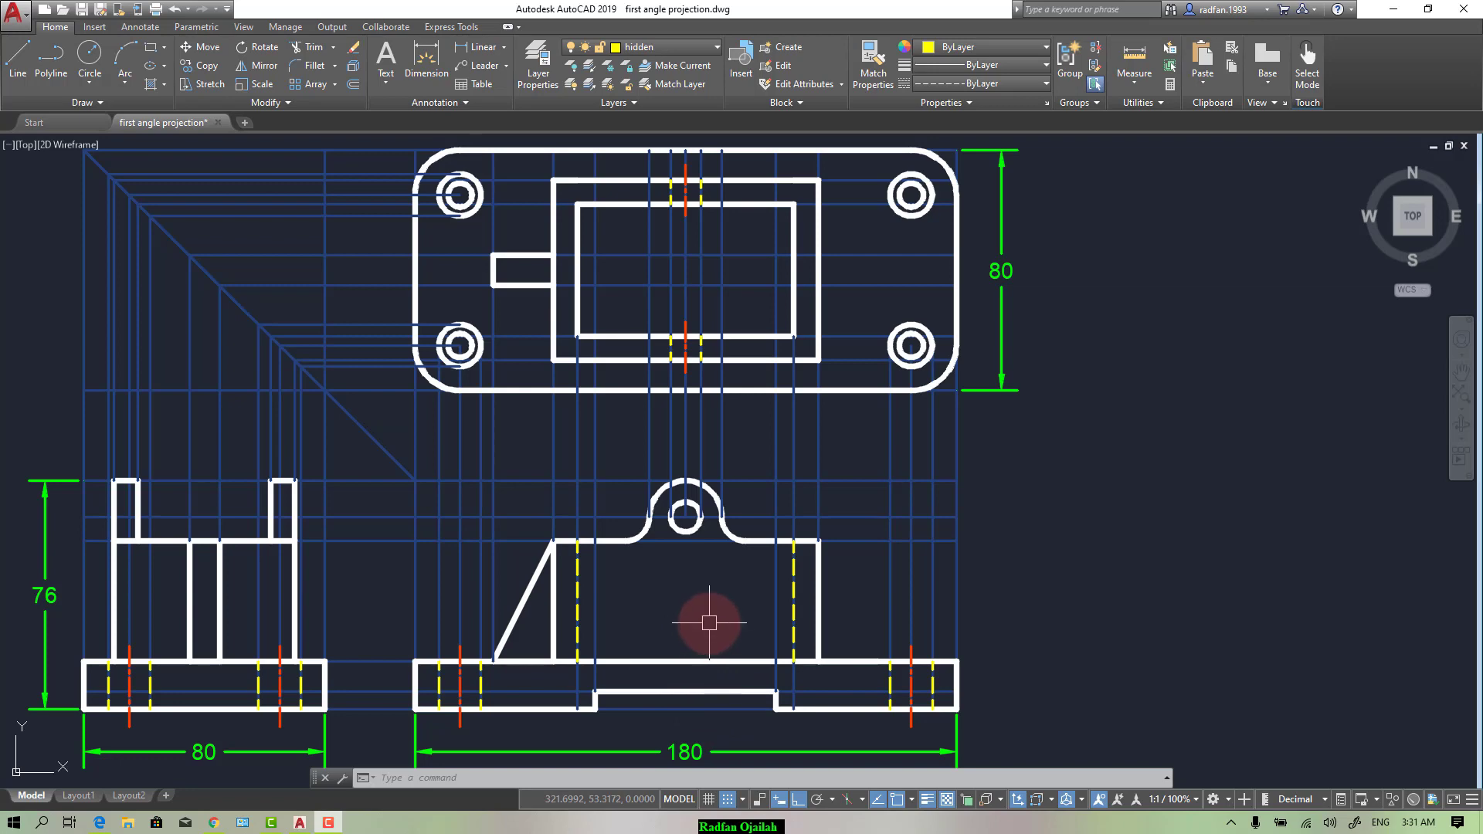
{"action": "scroll", "coordinate": [1182, 587], "scroll_direction": "down", "scroll_amount": 5}
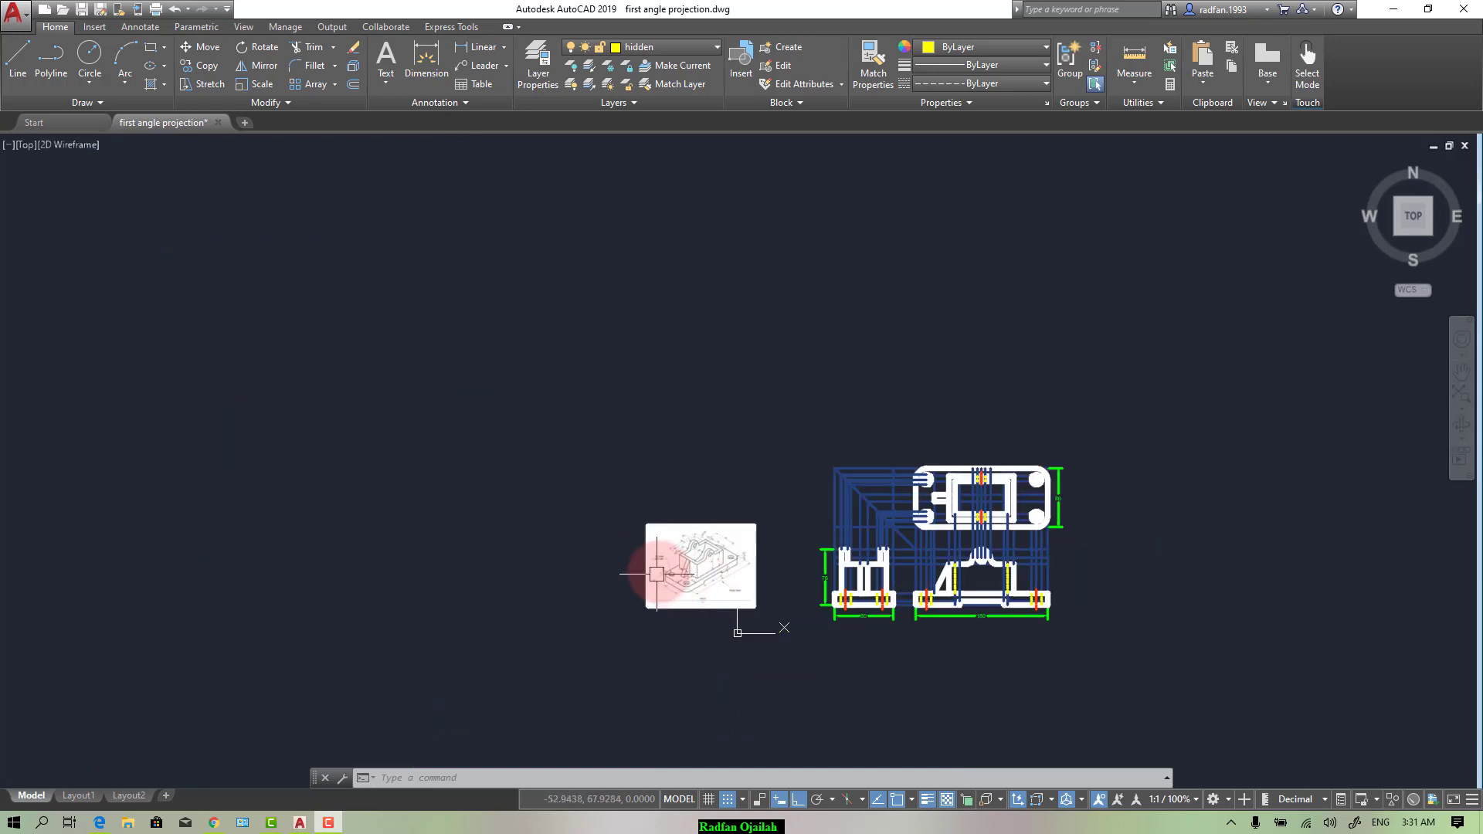
{"action": "scroll", "coordinate": [734, 580], "scroll_direction": "up", "scroll_amount": 8}
{"action": "scroll", "coordinate": [869, 644], "scroll_direction": "up", "scroll_amount": 2}
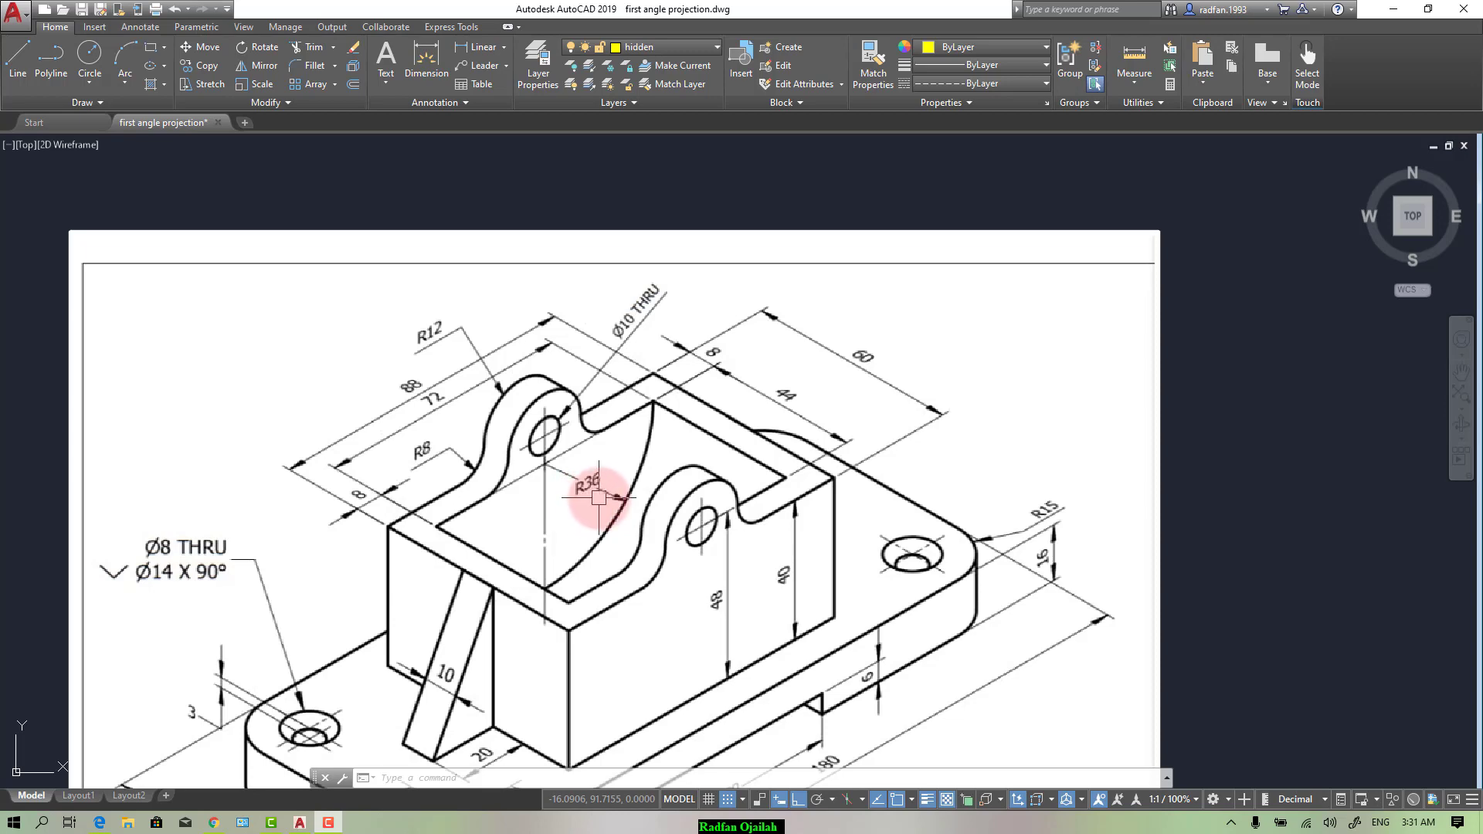
{"action": "scroll", "coordinate": [364, 456], "scroll_direction": "down", "scroll_amount": 6}
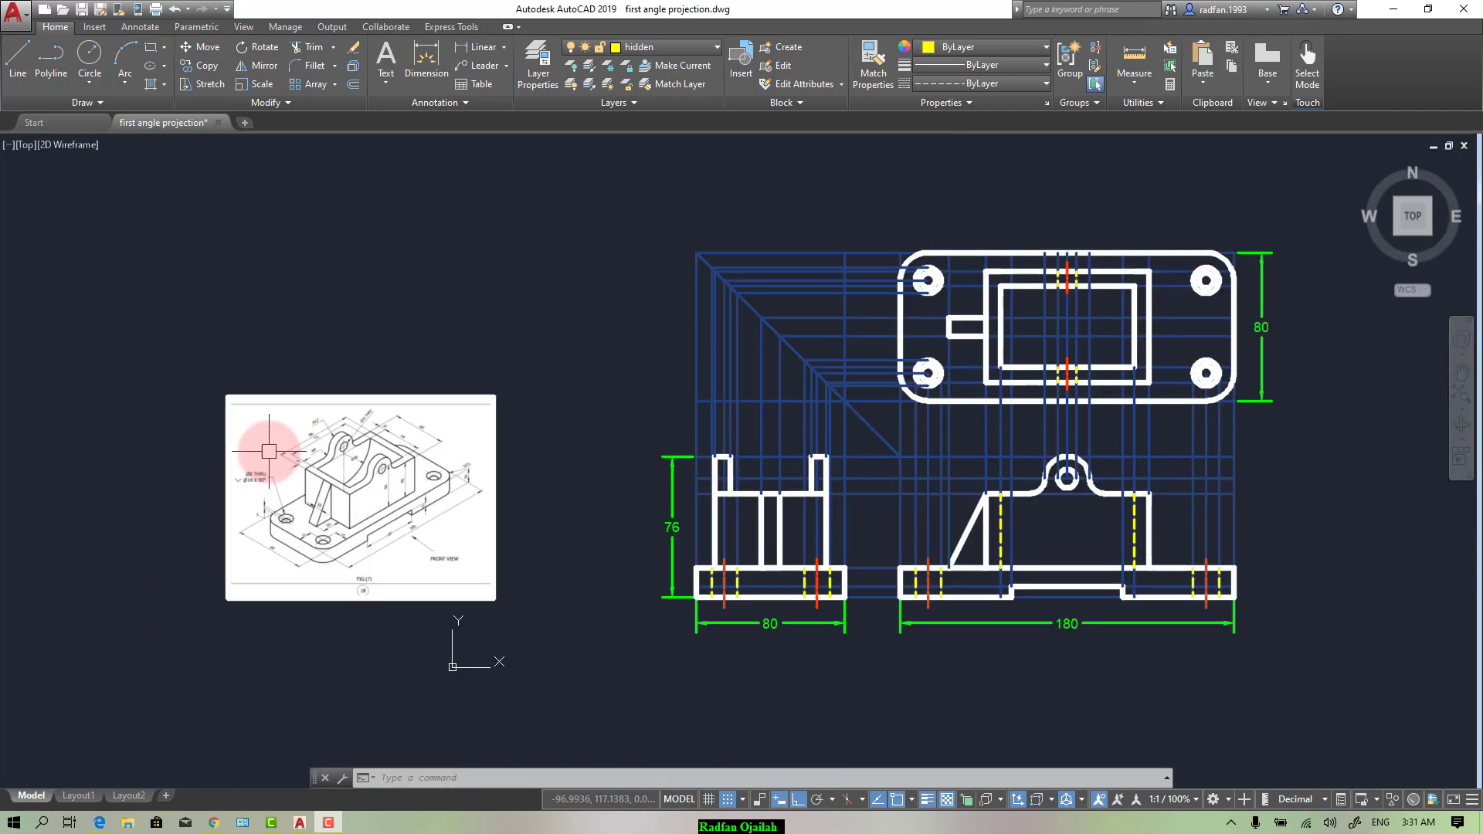
{"action": "scroll", "coordinate": [348, 456], "scroll_direction": "up", "scroll_amount": 6}
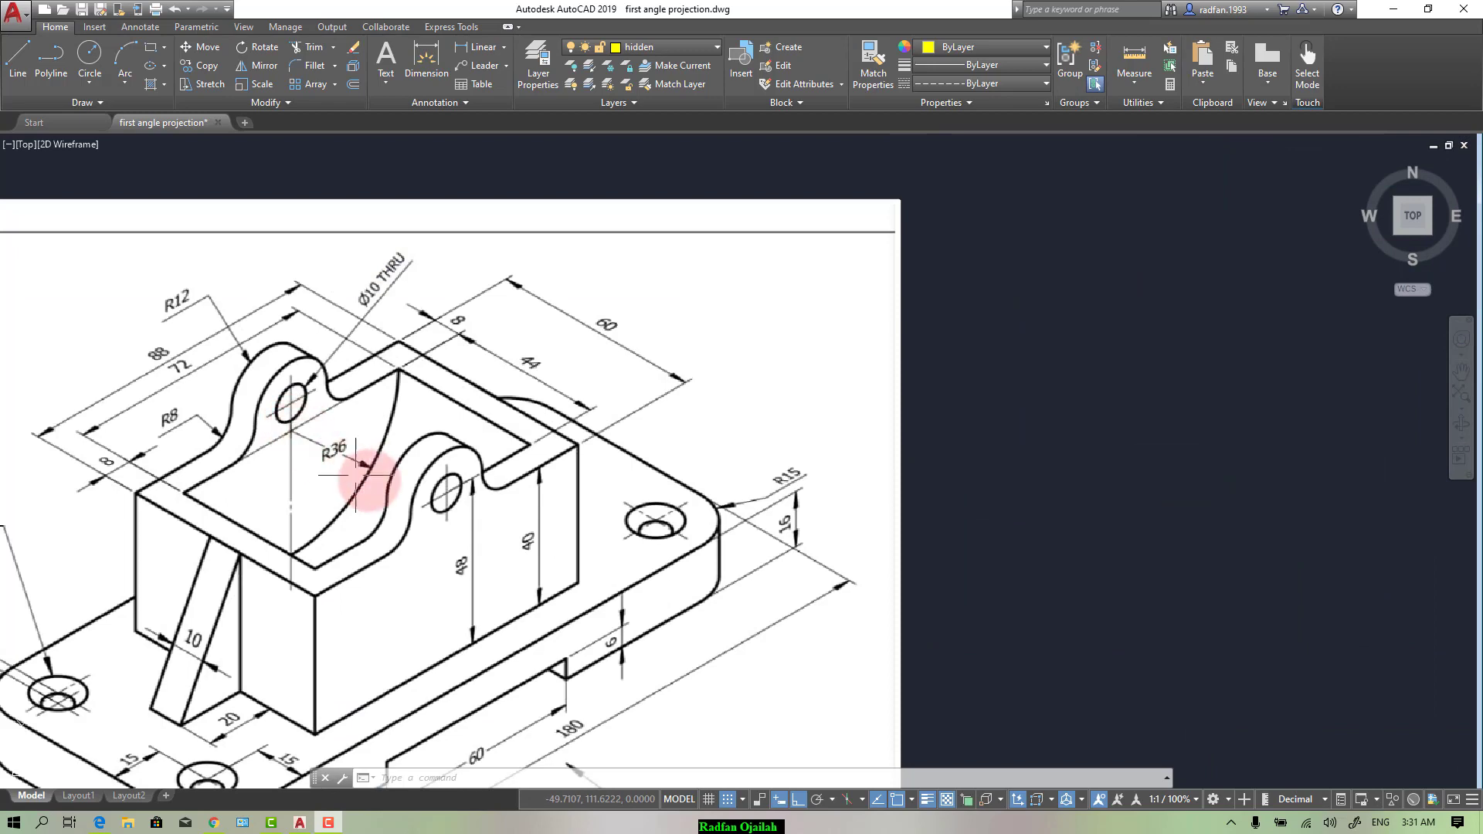
{"action": "scroll", "coordinate": [243, 525], "scroll_direction": "down", "scroll_amount": 6}
{"action": "scroll", "coordinate": [1019, 564], "scroll_direction": "up", "scroll_amount": 4}
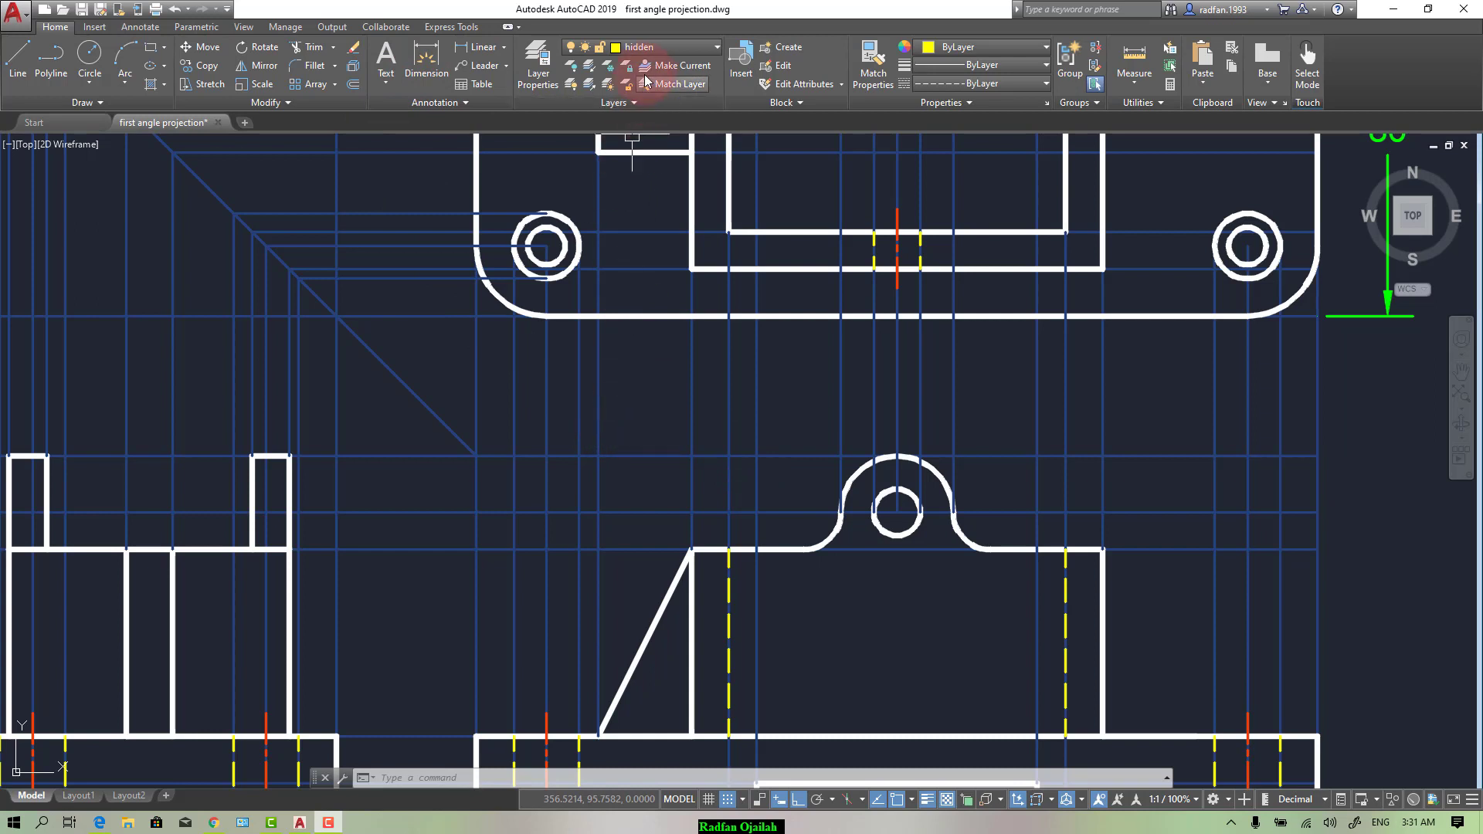
Step: Draw a radius-36 circle centred on the small hole's centre in the front view
{"action": "left_click", "coordinate": [865, 683]}
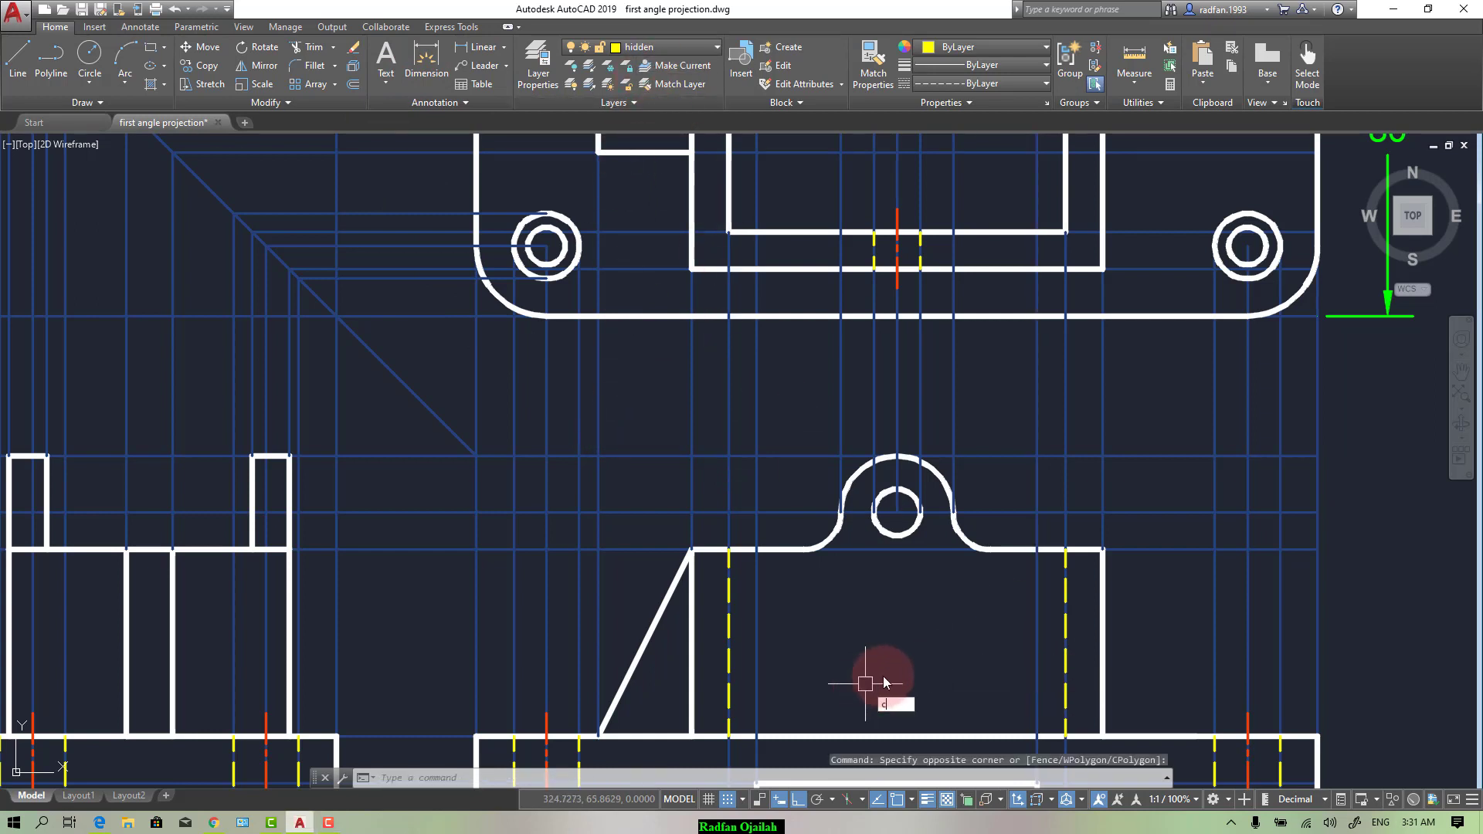
{"action": "key", "text": "Return"}
{"action": "left_click", "coordinate": [897, 550]}
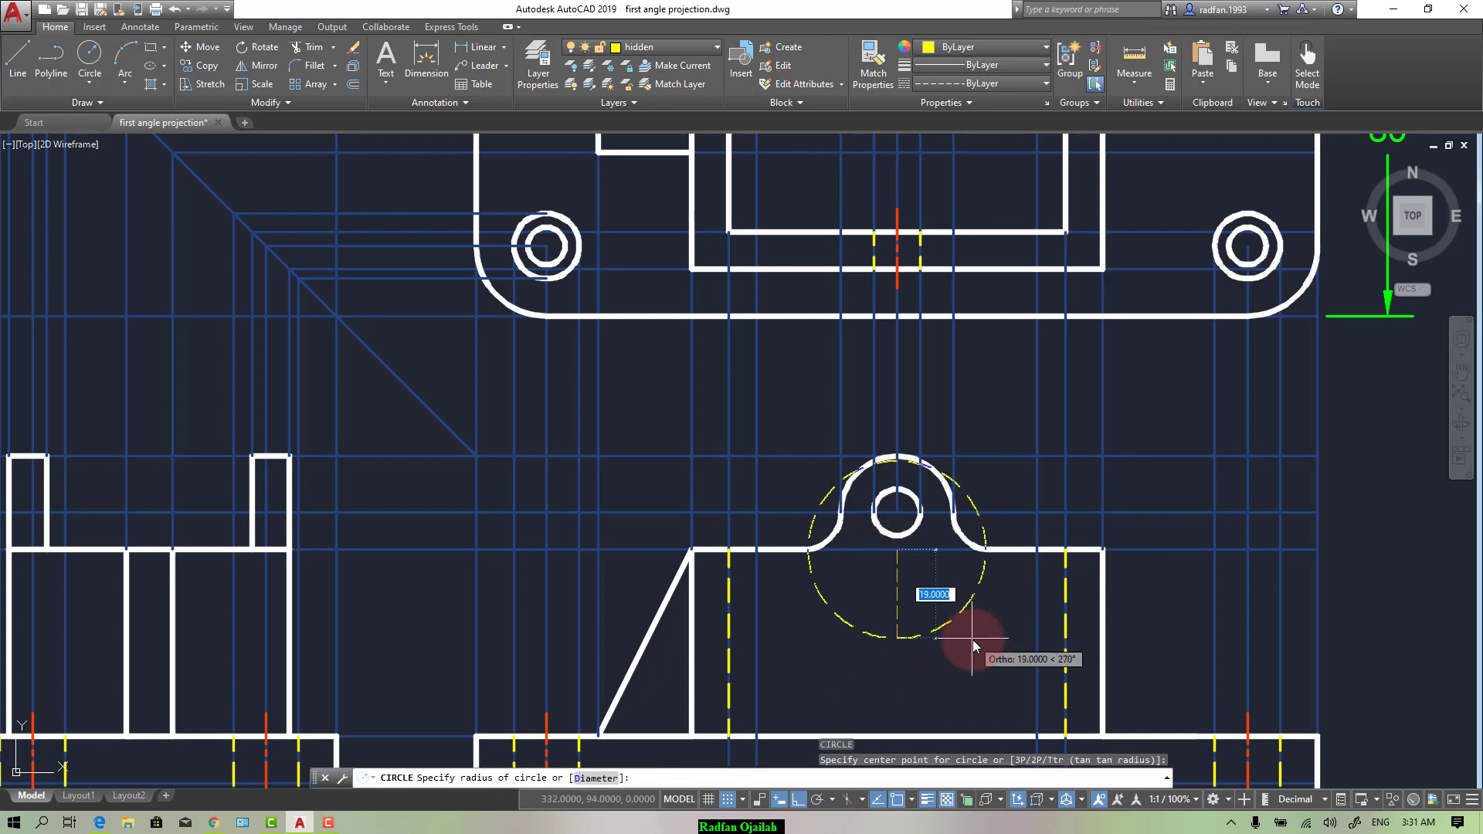
{"action": "type", "text": "36"}
{"action": "key", "text": "Return"}
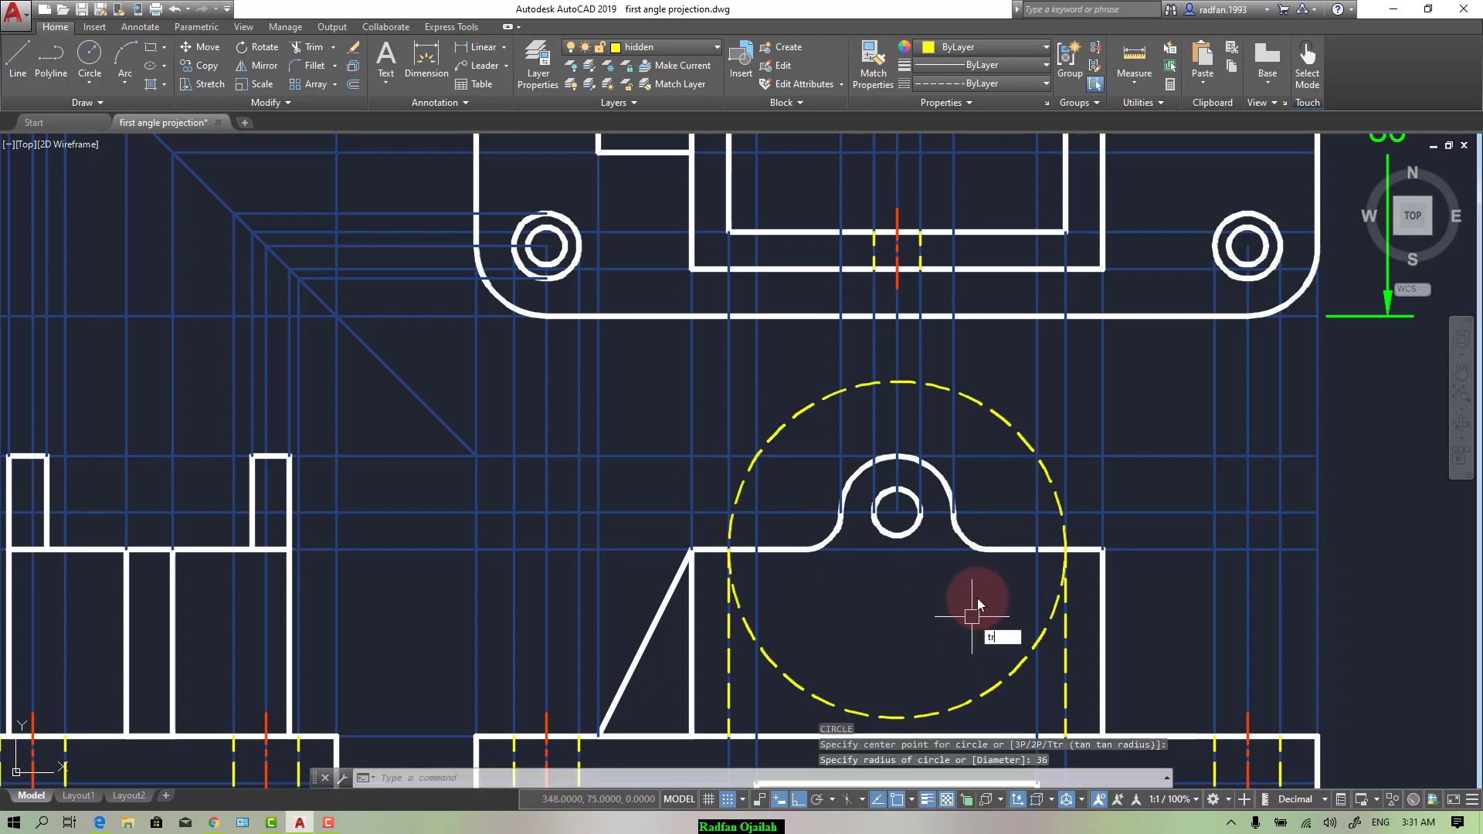
Step: Trim the circle's upper part at the horizontal edges, leaving the hidden arc below the boss
{"action": "type", "text": "tr"}
{"action": "key", "text": "Return"}
{"action": "left_click", "coordinate": [993, 550]}
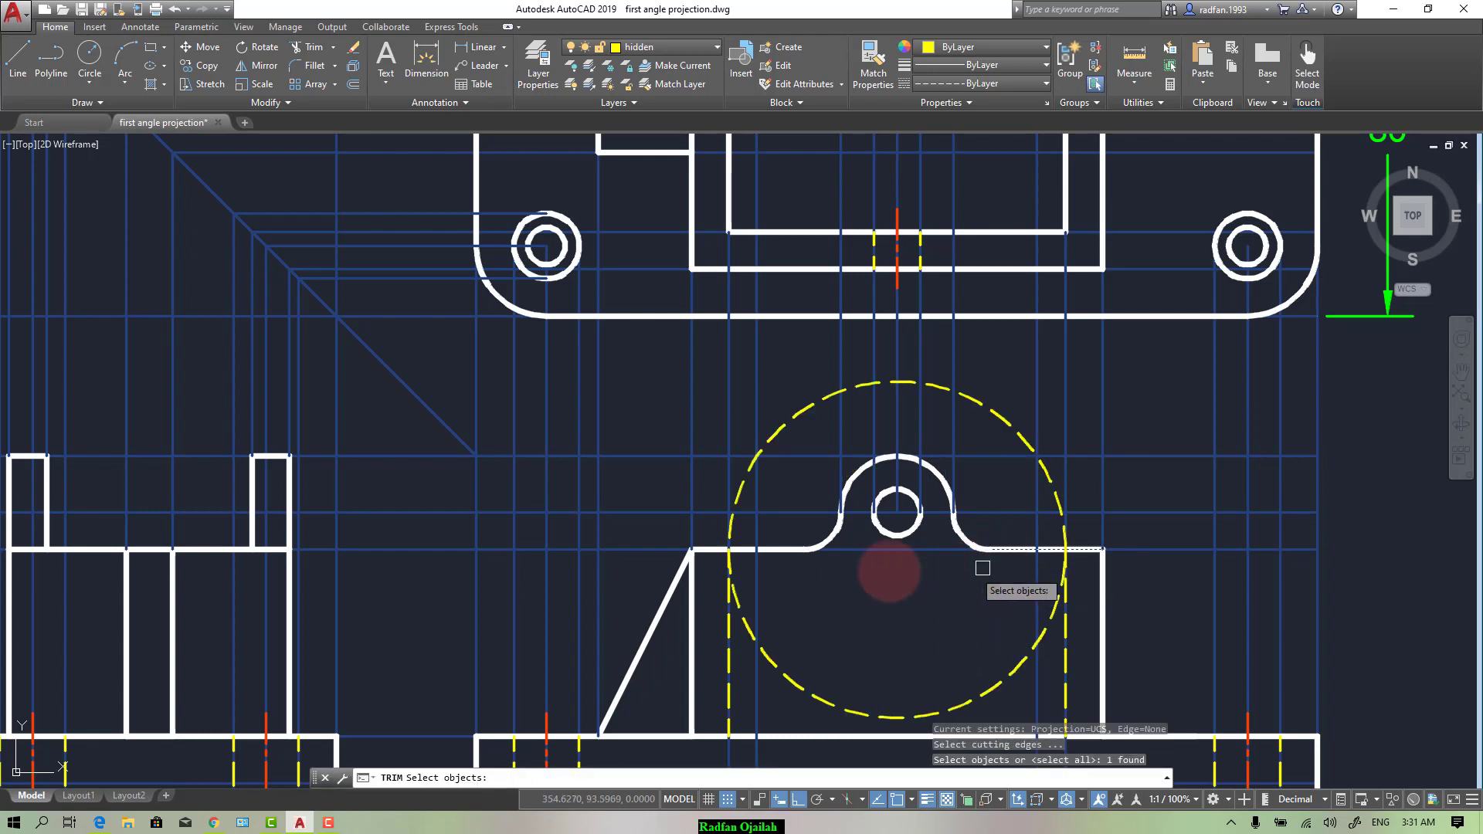
{"action": "left_click", "coordinate": [931, 549]}
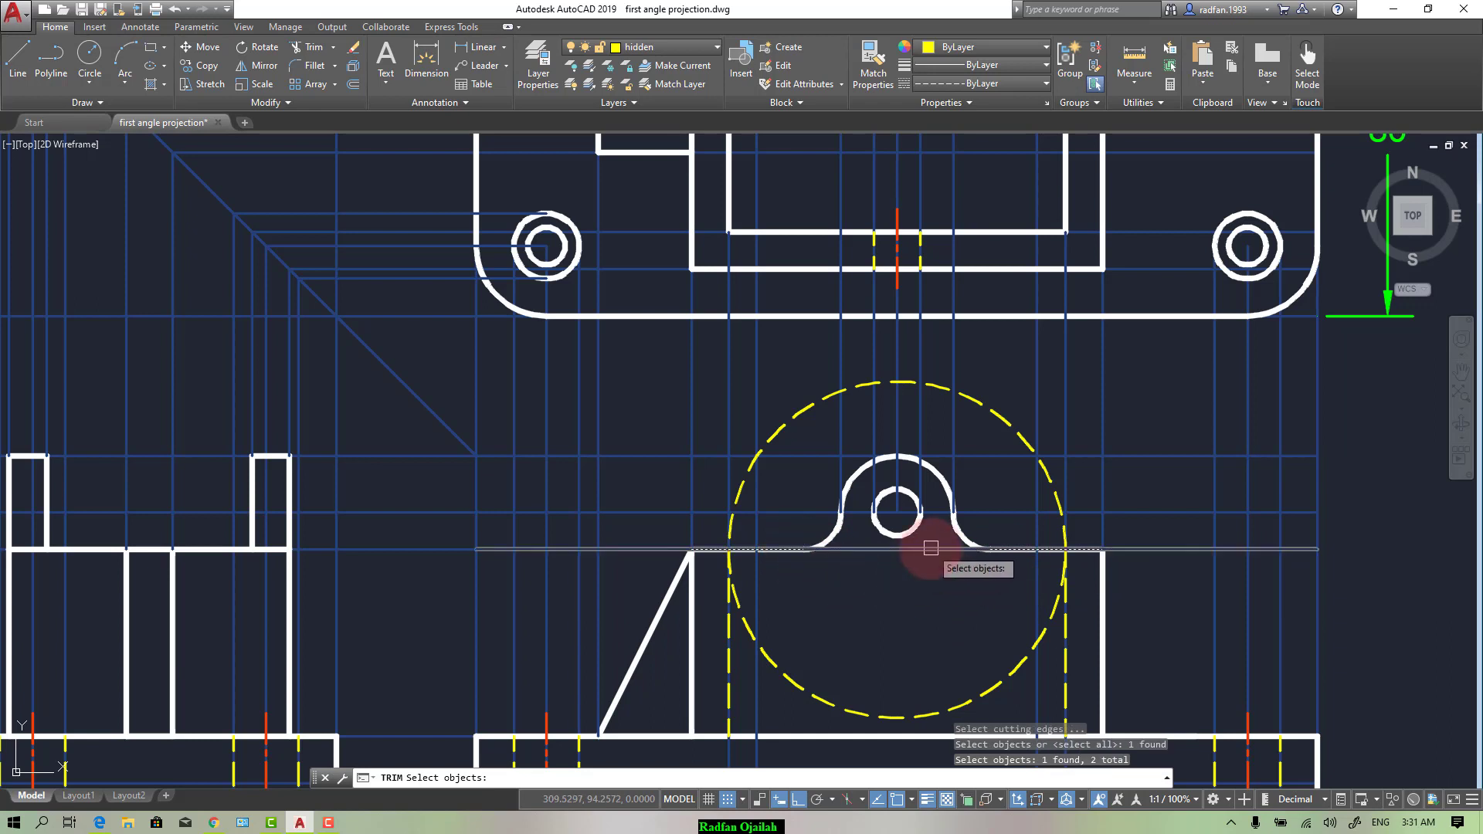
{"action": "key", "text": "Return"}
{"action": "left_click", "coordinate": [1016, 438]}
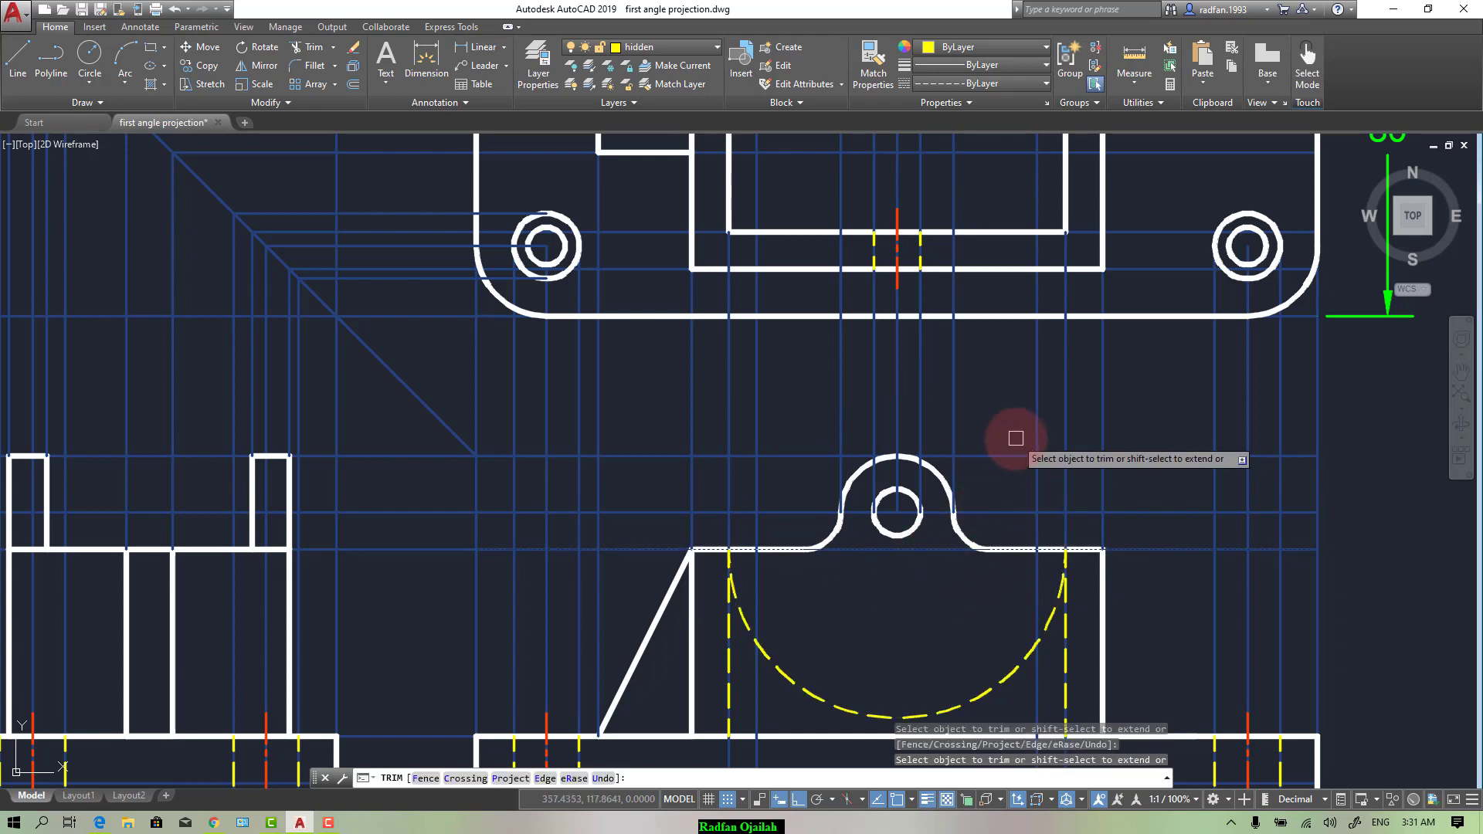
{"action": "key", "text": "Escape"}
{"action": "scroll", "coordinate": [987, 442], "scroll_direction": "down", "scroll_amount": 3}
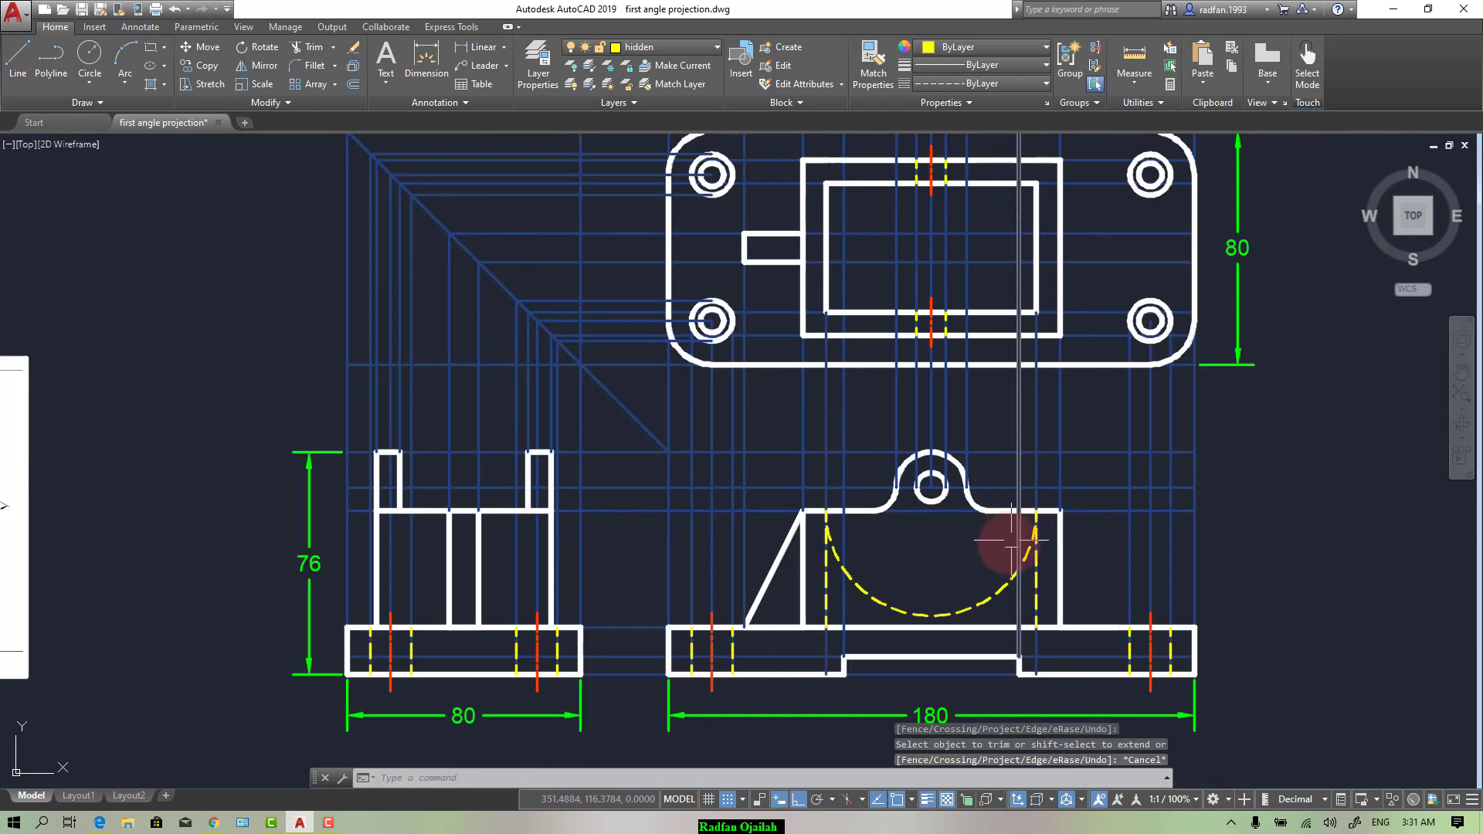